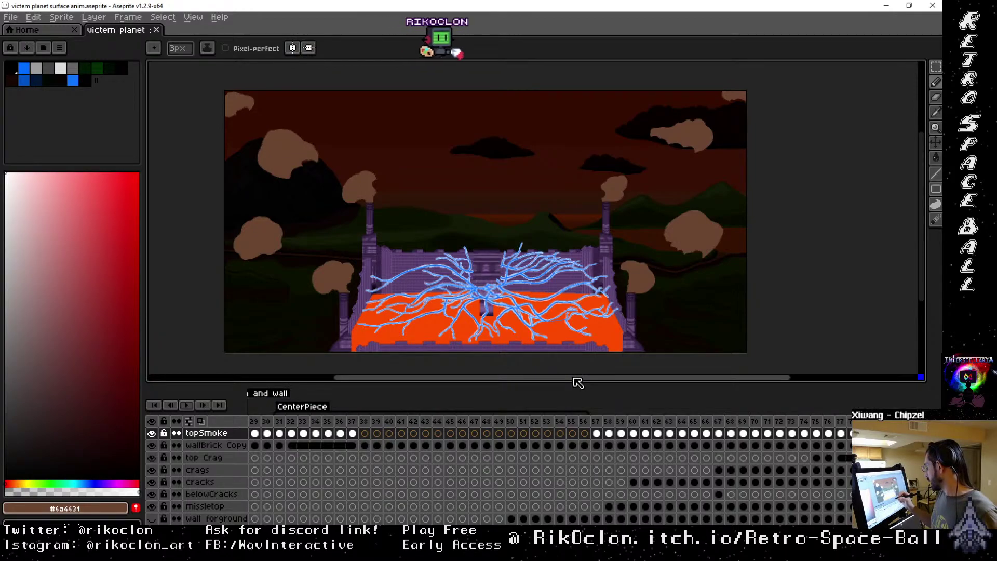
Scrub the timeline between frames 65 and 80 to review the smoke, lava and lightning animation.
left_click_drag(578, 383, 620, 386)
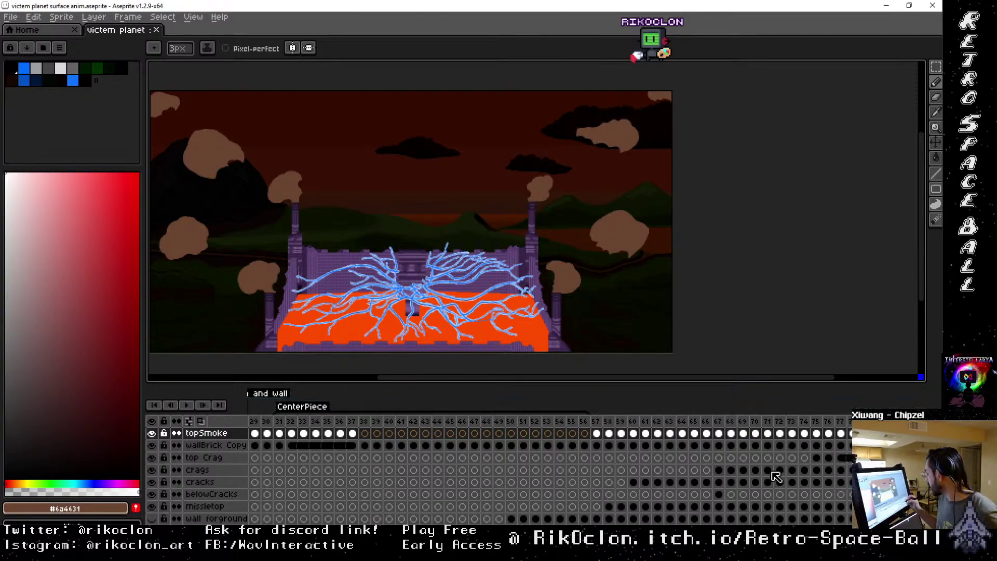
scroll(676, 470, "right", 5)
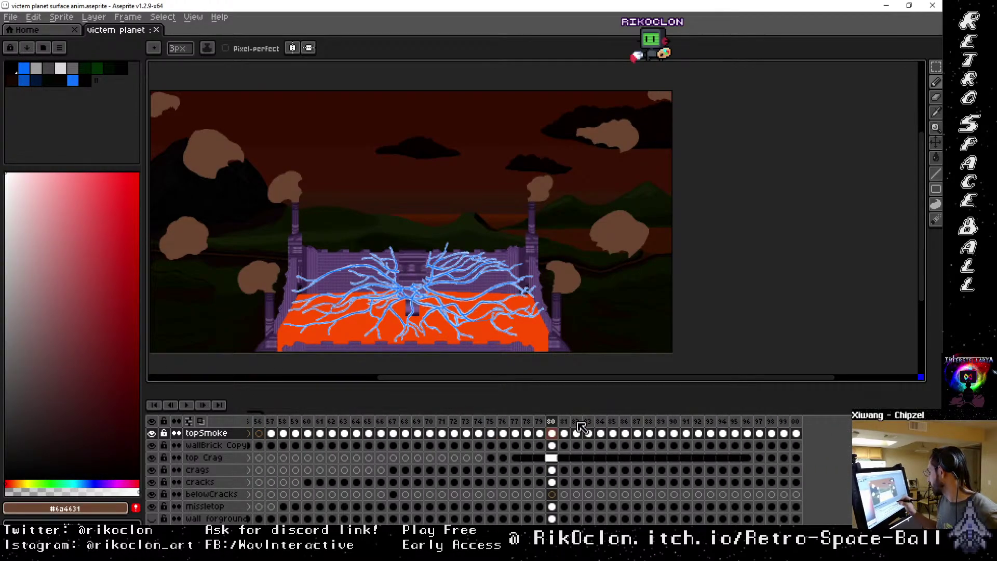
left_click(576, 423)
left_click_drag(527, 421, 405, 425)
left_click_drag(322, 419, 446, 412)
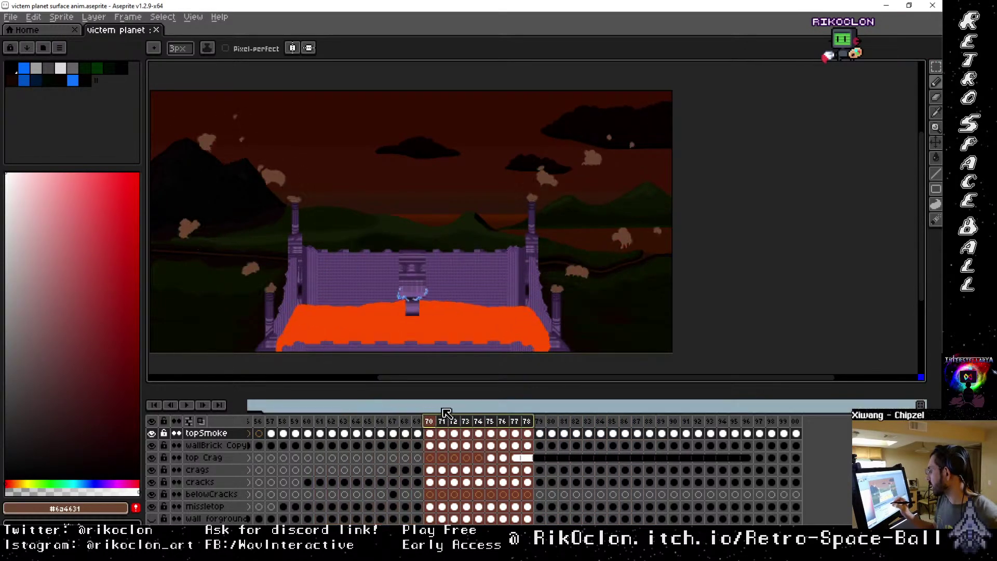
left_click_drag(603, 411, 403, 413)
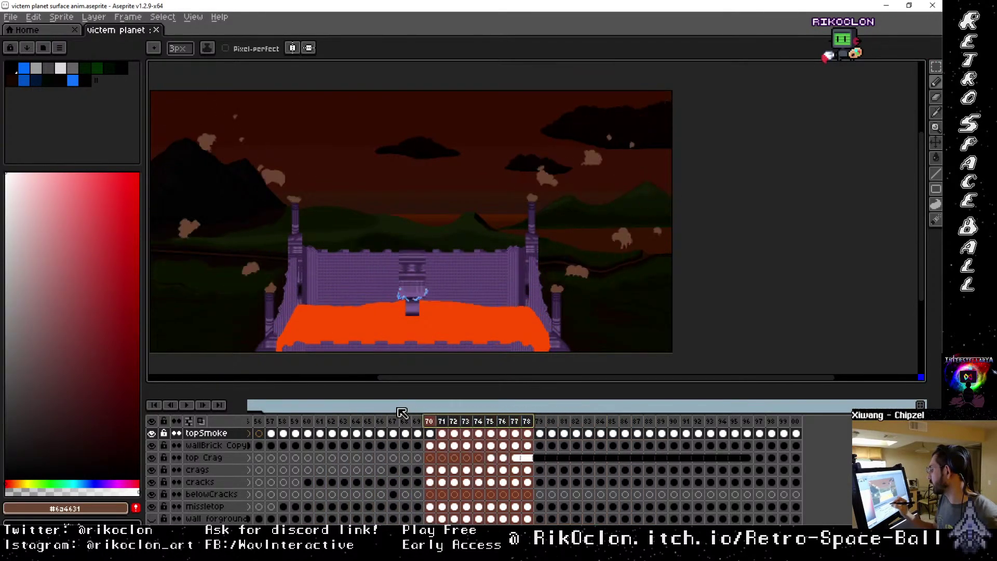
left_click_drag(309, 411, 400, 413)
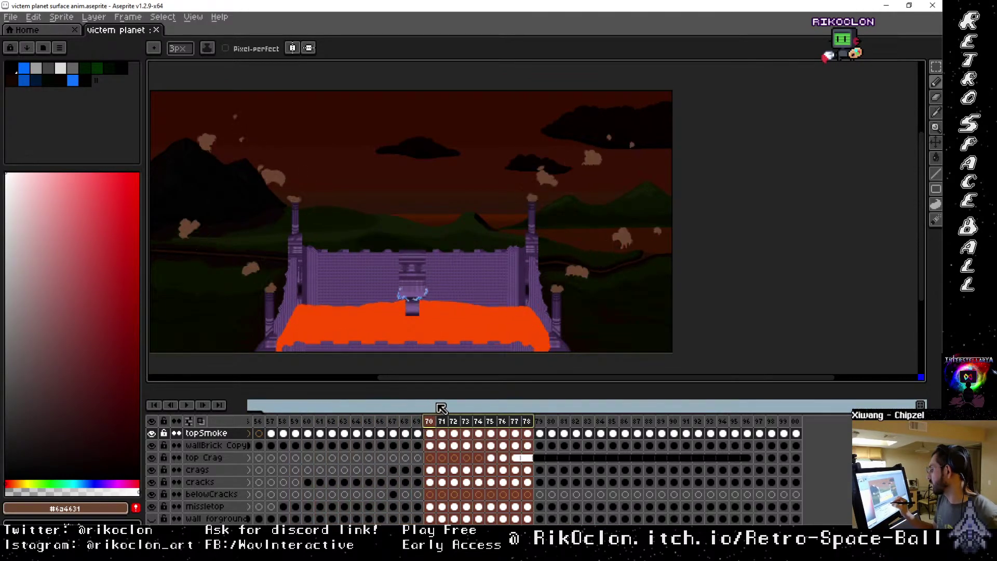
left_click_drag(474, 404, 482, 426)
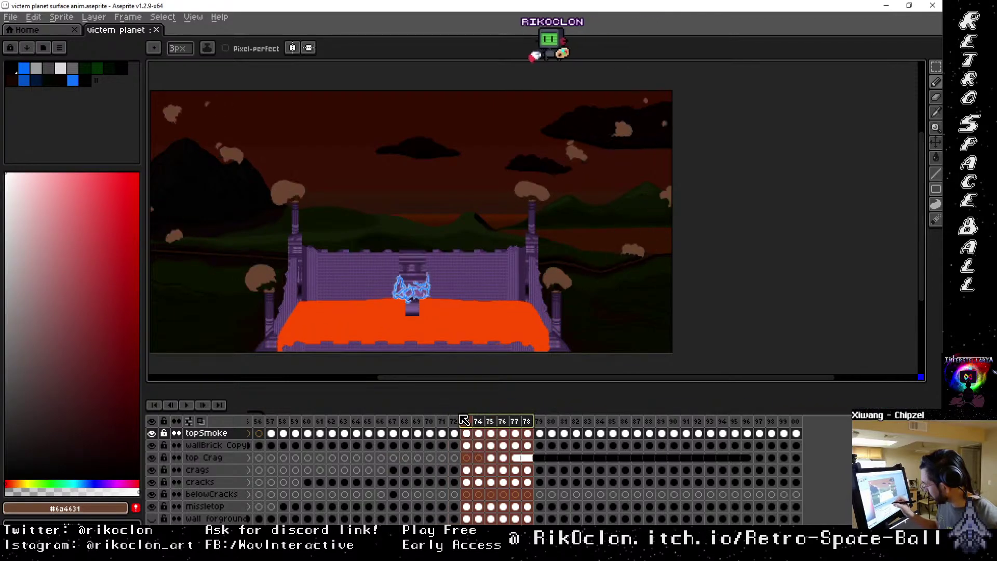
left_click_drag(527, 421, 406, 425)
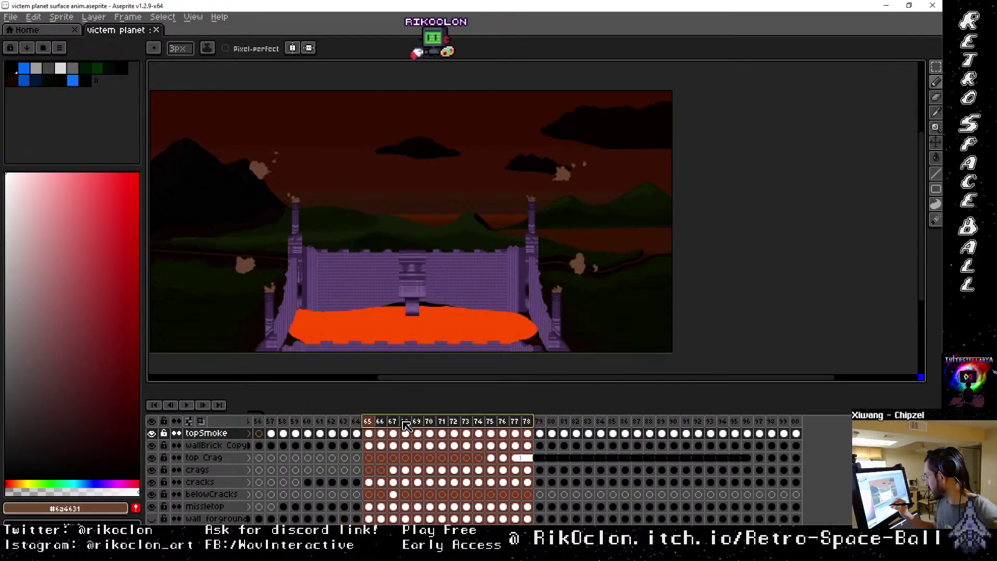
Step through frames 76 to 78, stopping on frame 78 to examine the smoke puffs.
left_click(509, 422)
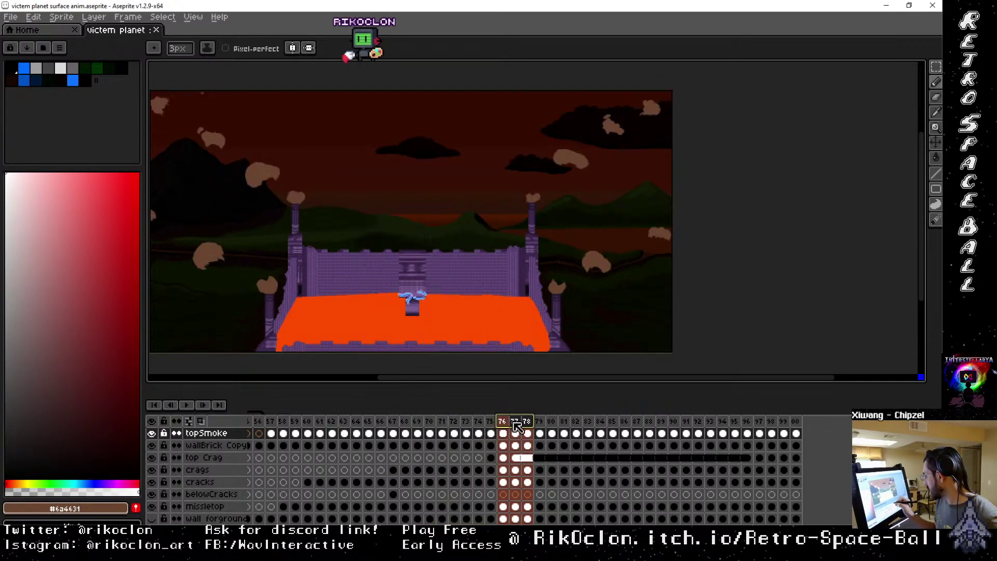
left_click(516, 421)
left_click(527, 421)
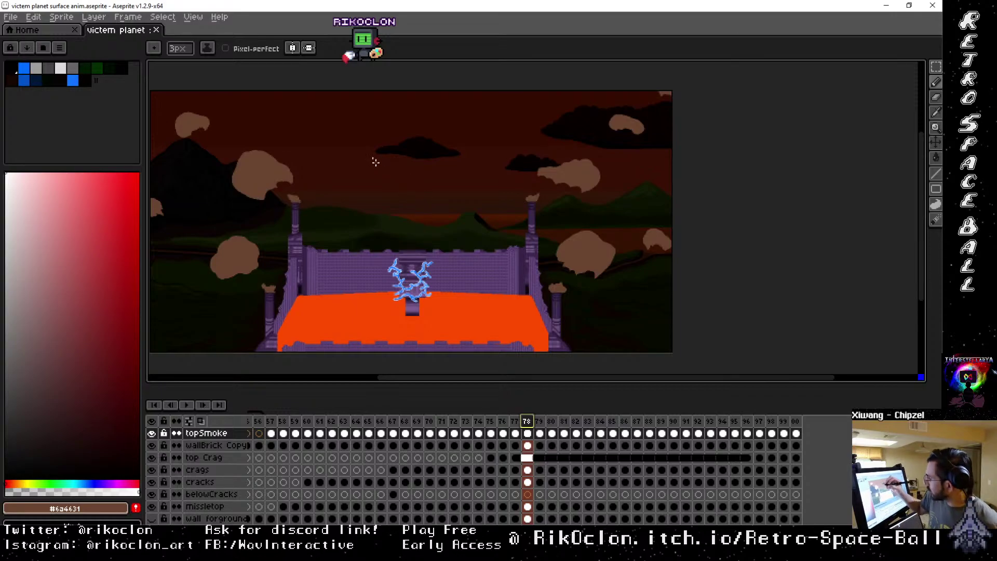
left_click_drag(297, 164, 436, 177)
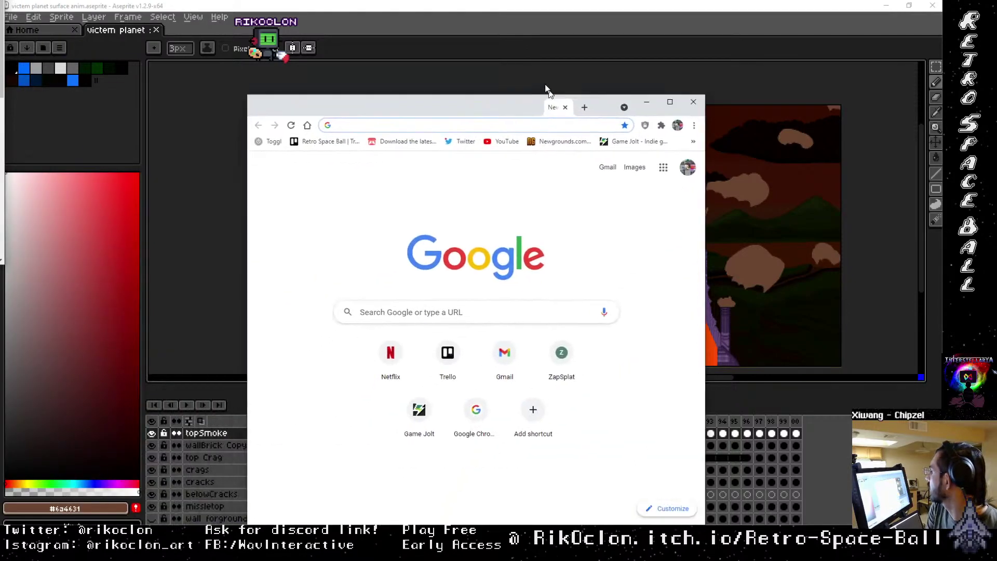
Switch to a Chrome browser window and search Google for "volcano eruption".
left_click(407, 277)
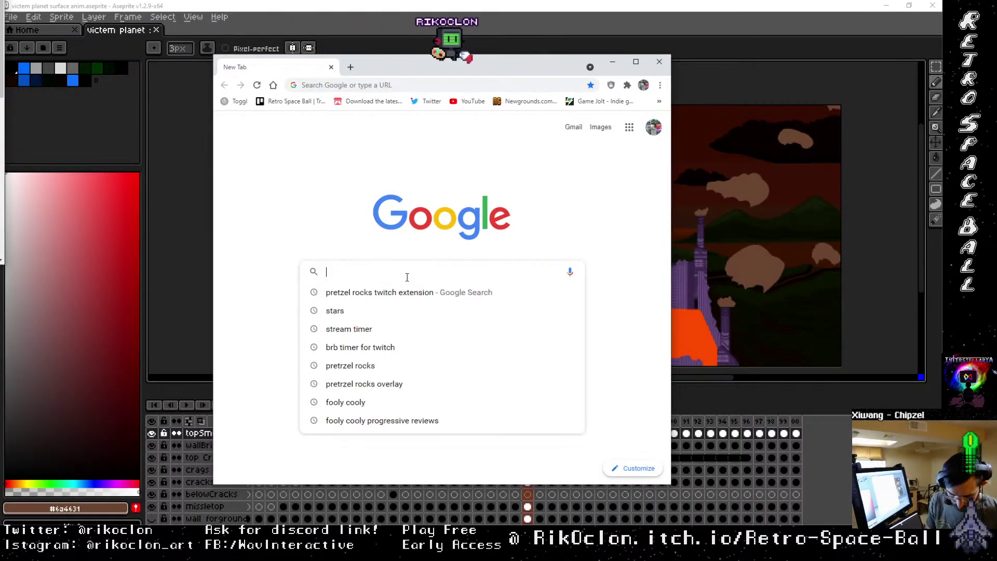
type("volcano")
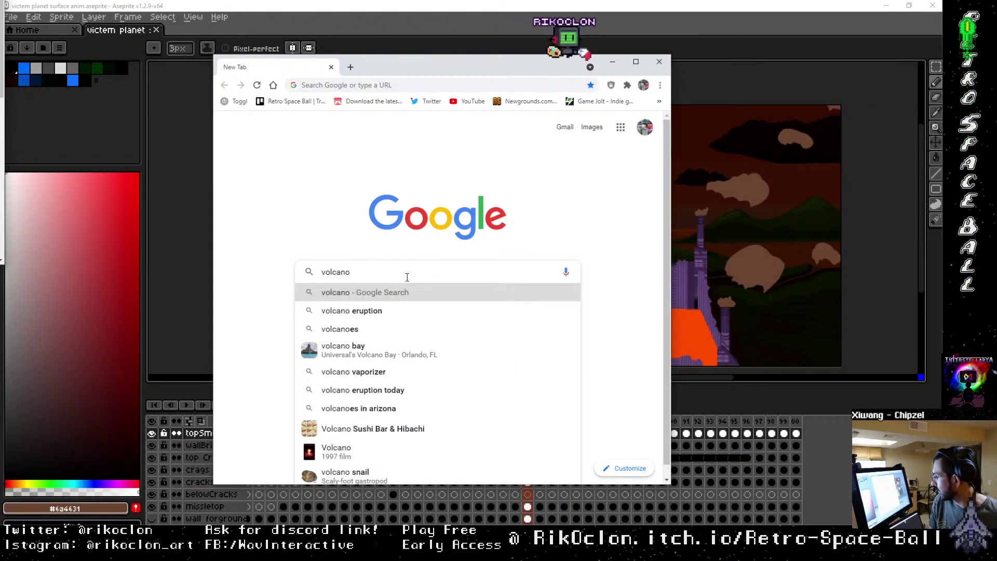
key("Down")
key("Down")
key("Down")
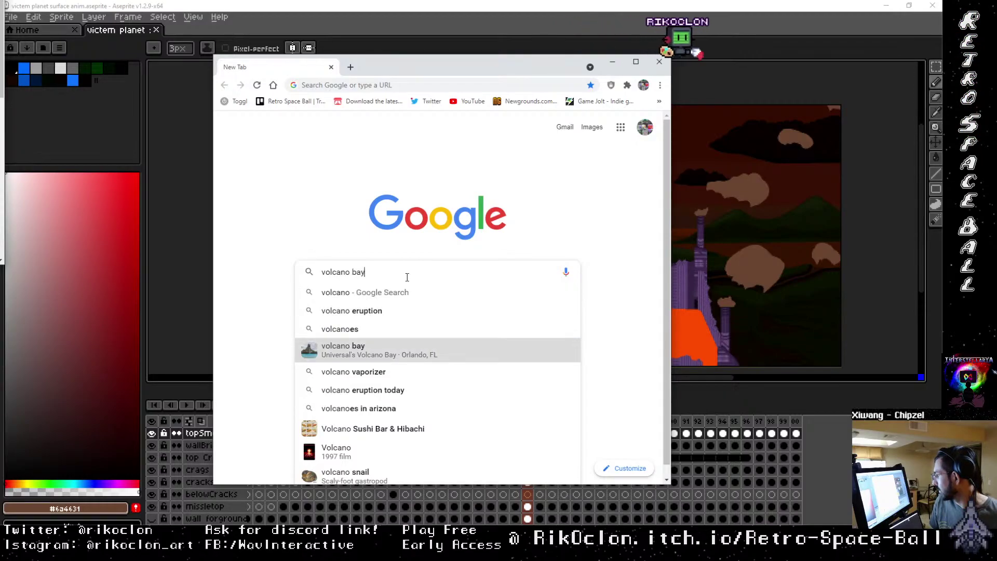
key("Up")
key("Up")
key("Return")
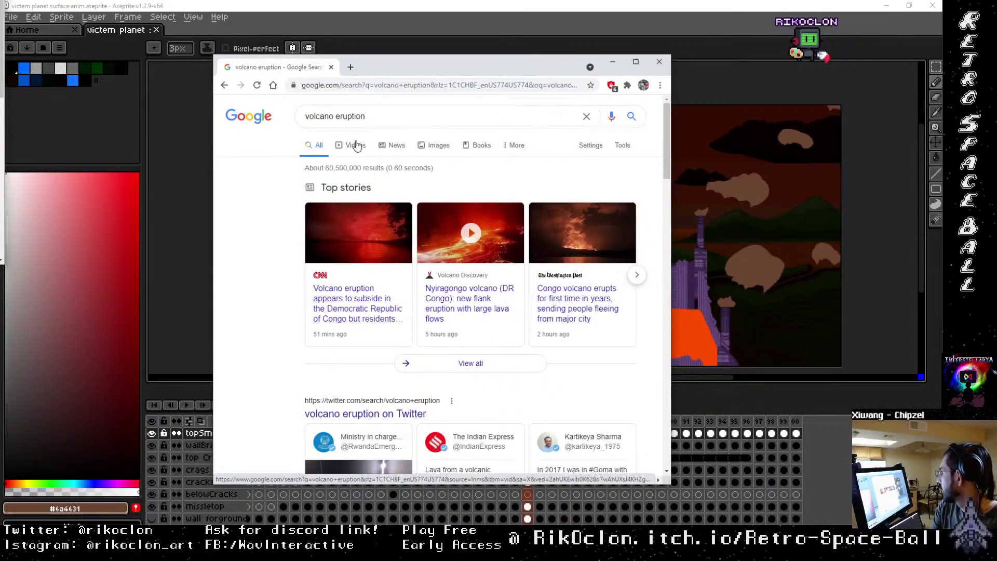
Show the image results for the volcano eruption search and look over the pictures.
left_click(421, 147)
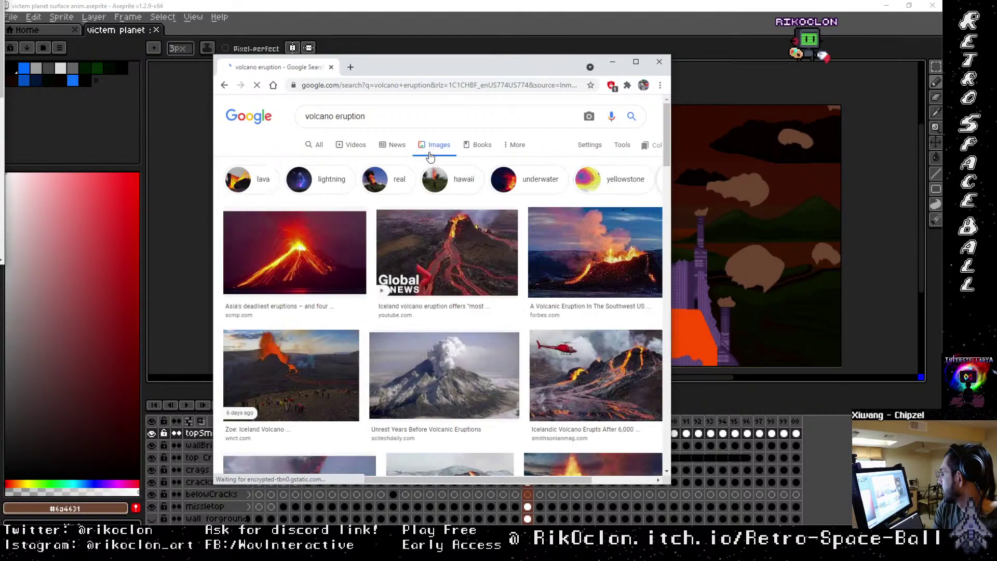
scroll(440, 341, "down", 1)
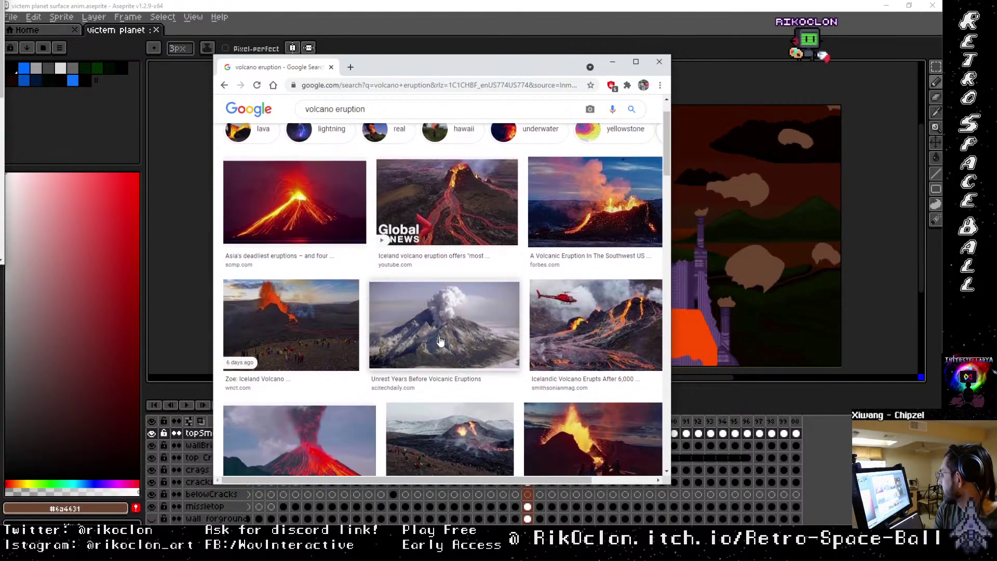
scroll(444, 332, "up", 1)
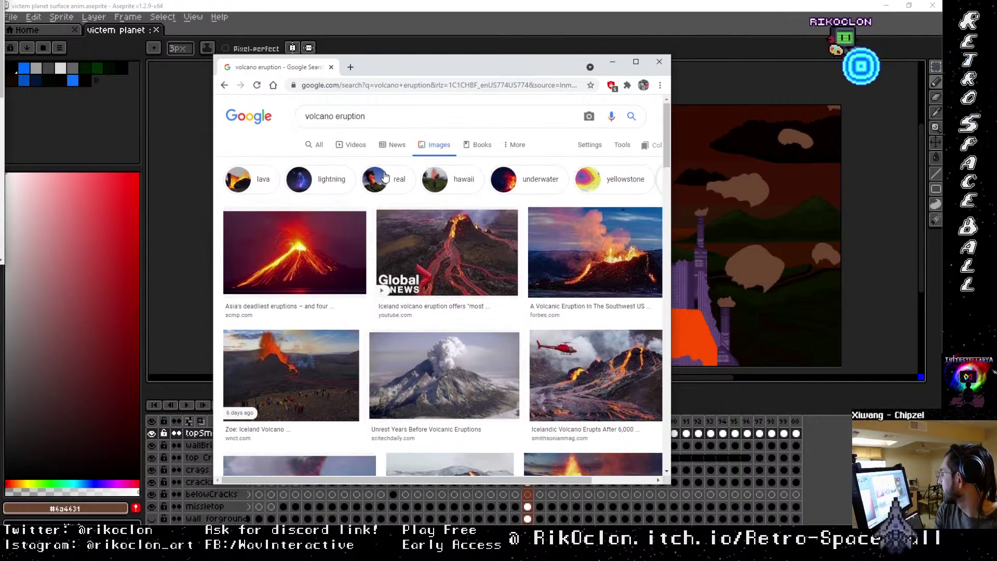
Show the video results for the search and look through them for eruption footage to use as reference.
left_click(354, 149)
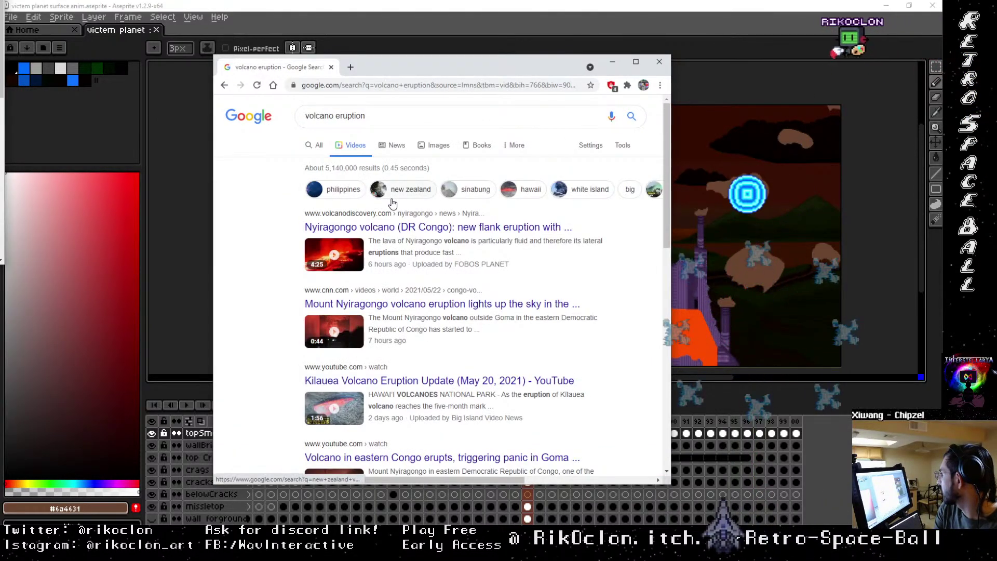
scroll(415, 369, "down", 6)
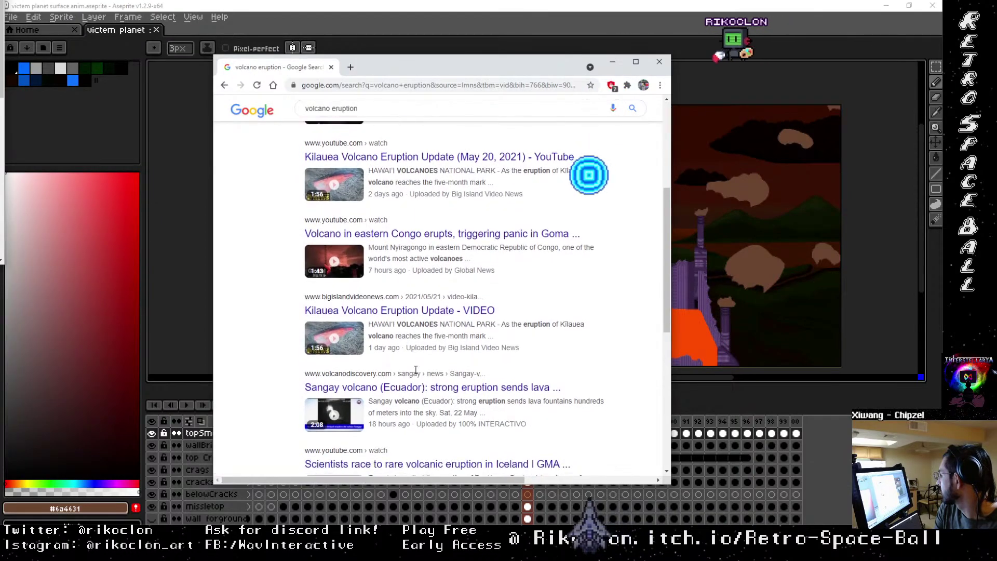
scroll(415, 369, "up", 6)
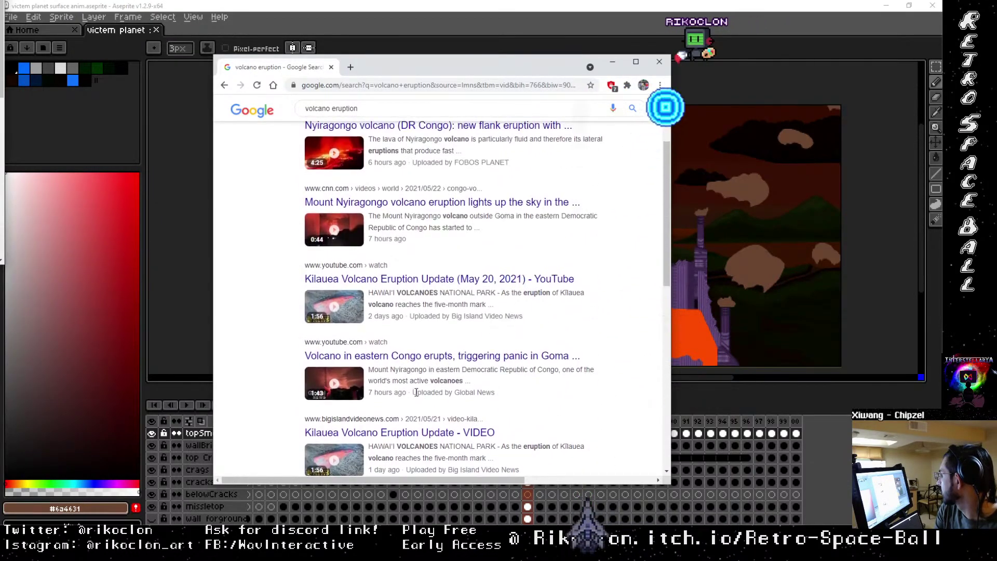
scroll(416, 392, "up", 1)
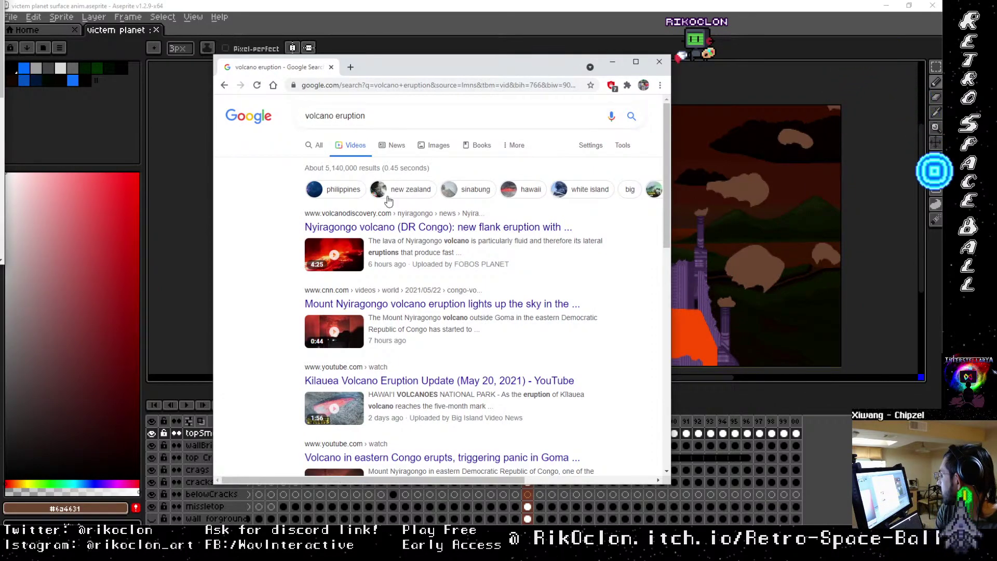
scroll(393, 284, "down", 1)
scroll(393, 284, "down", 3)
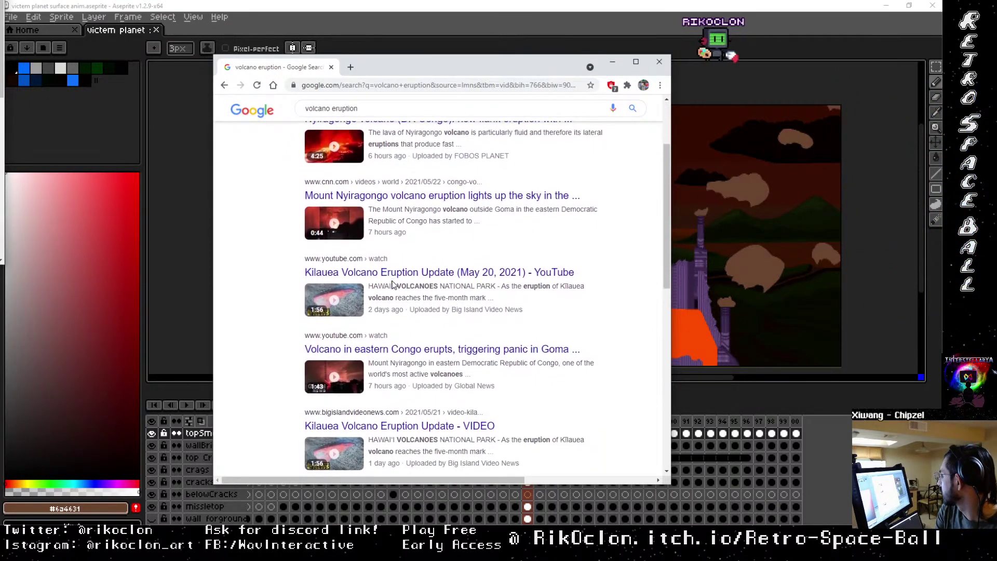
scroll(392, 285, "down", 3)
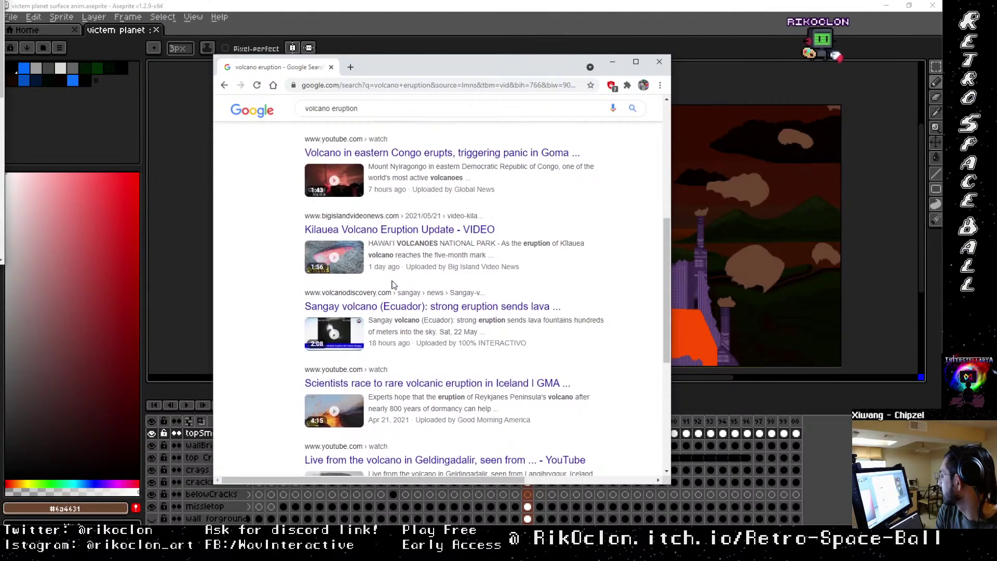
scroll(392, 285, "down", 1)
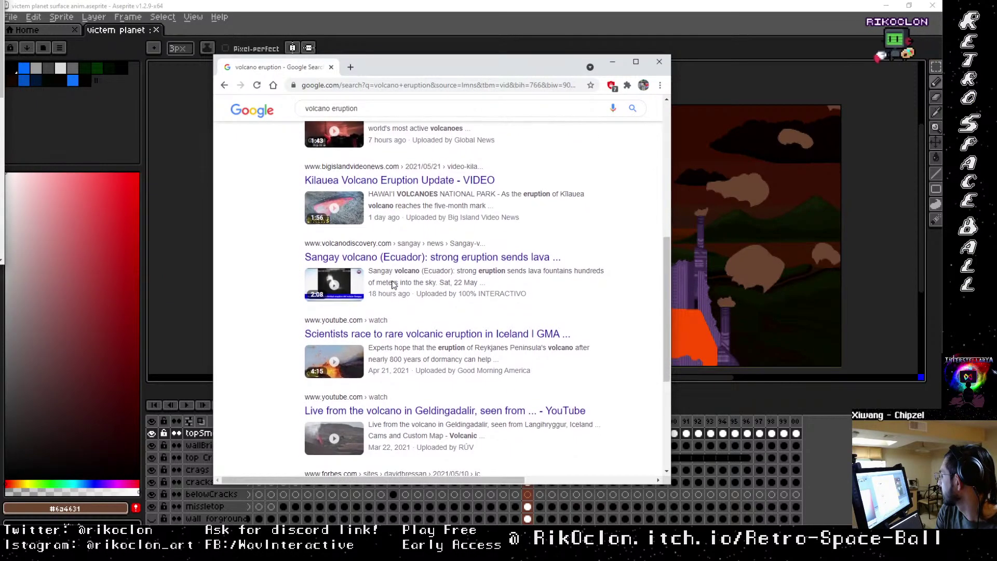
scroll(392, 284, "down", 2)
scroll(392, 284, "down", 4)
scroll(392, 283, "up", 8)
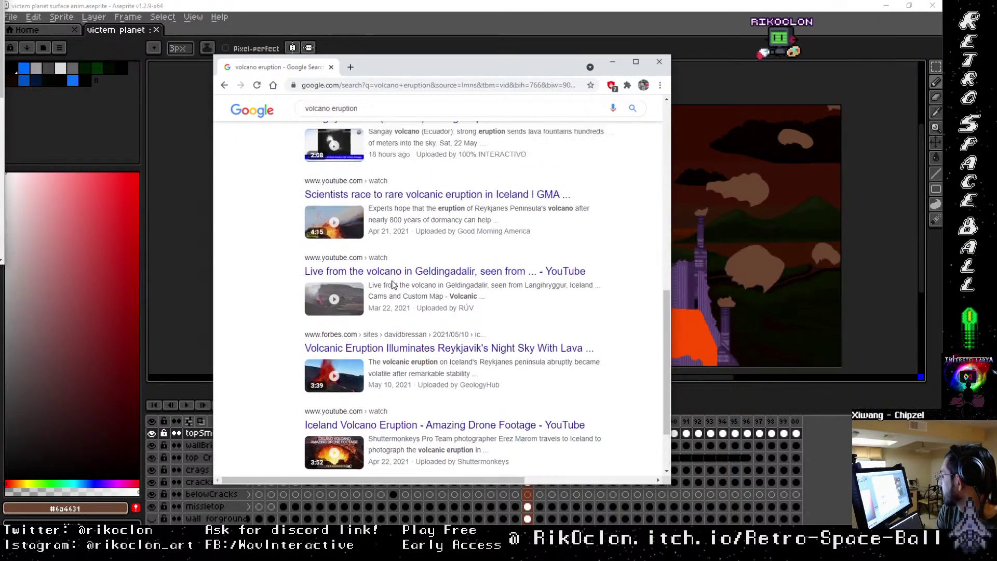
scroll(393, 281, "up", 1)
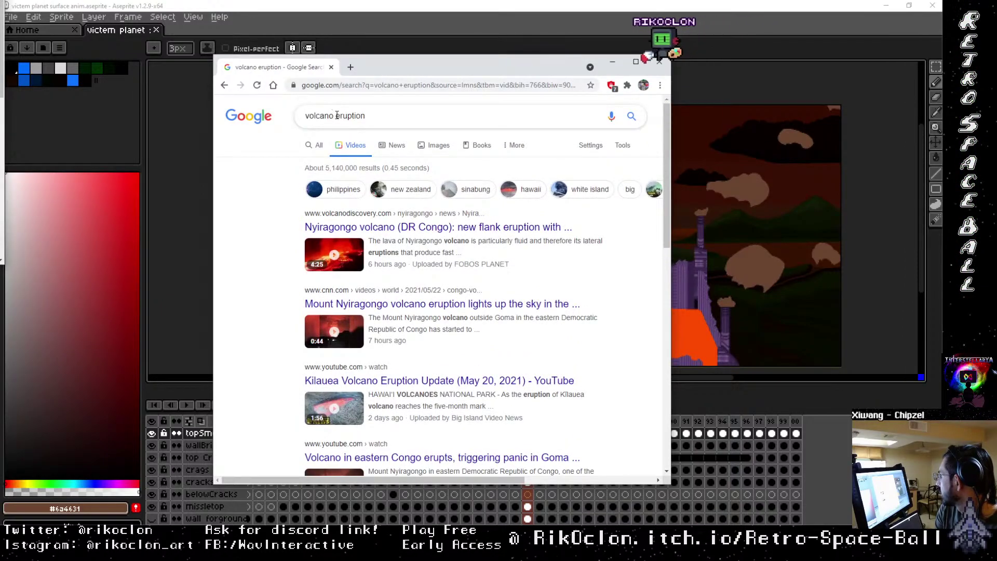
Refine the video search with "volcano live eruption" and replace it with "volcano recorded eruption".
type("live")
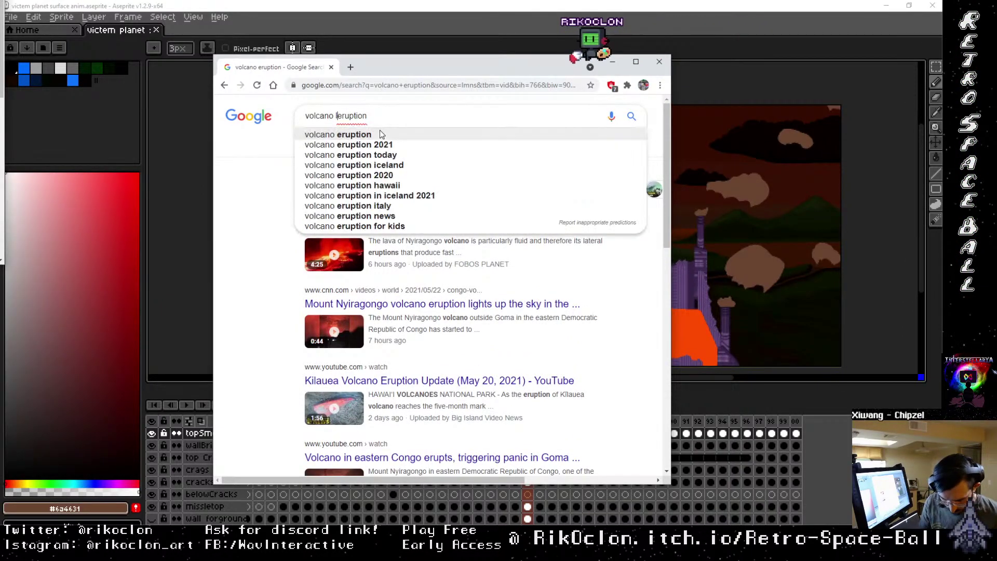
key("Return")
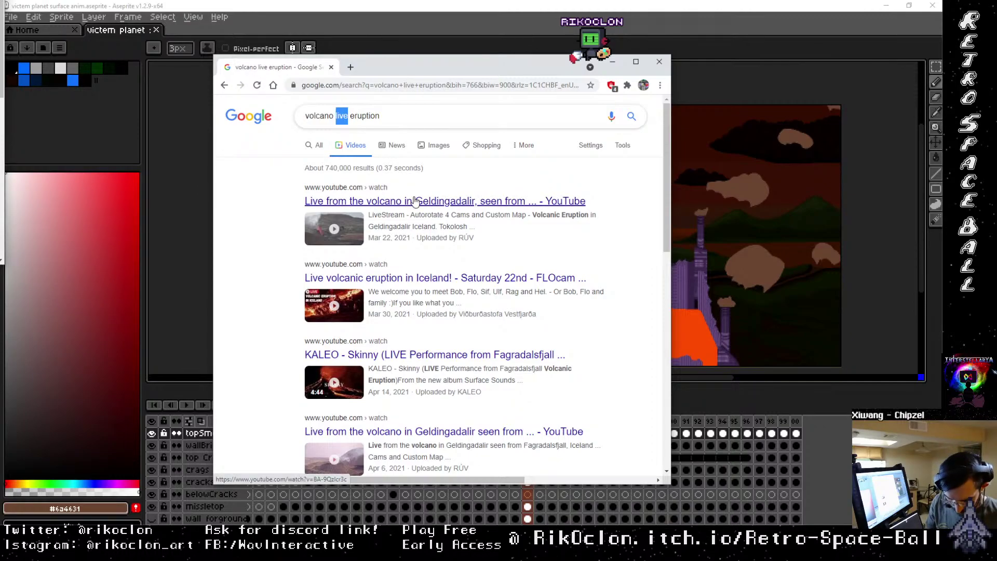
type("record")
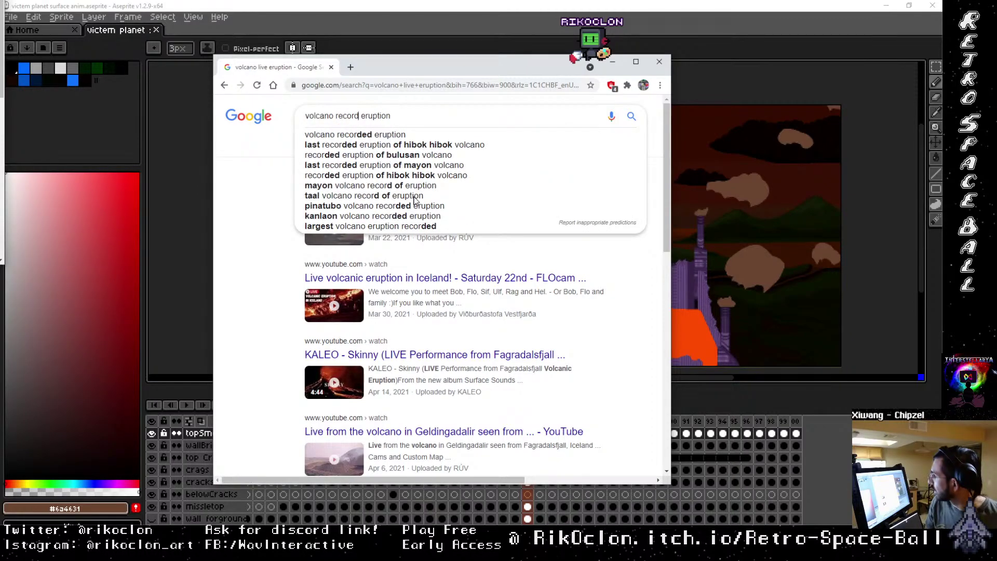
type("ed")
key("Return")
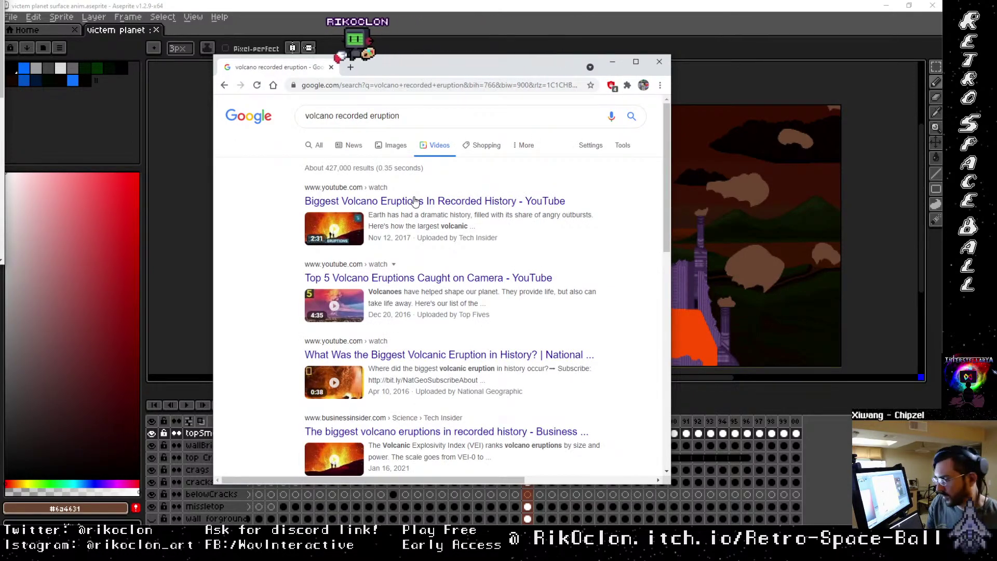
Watch "Top 5 Volcano Eruptions Caught on Camera" muted in a maximized window, seeking to 0:36 and back to the first eruption clip.
left_click(431, 280)
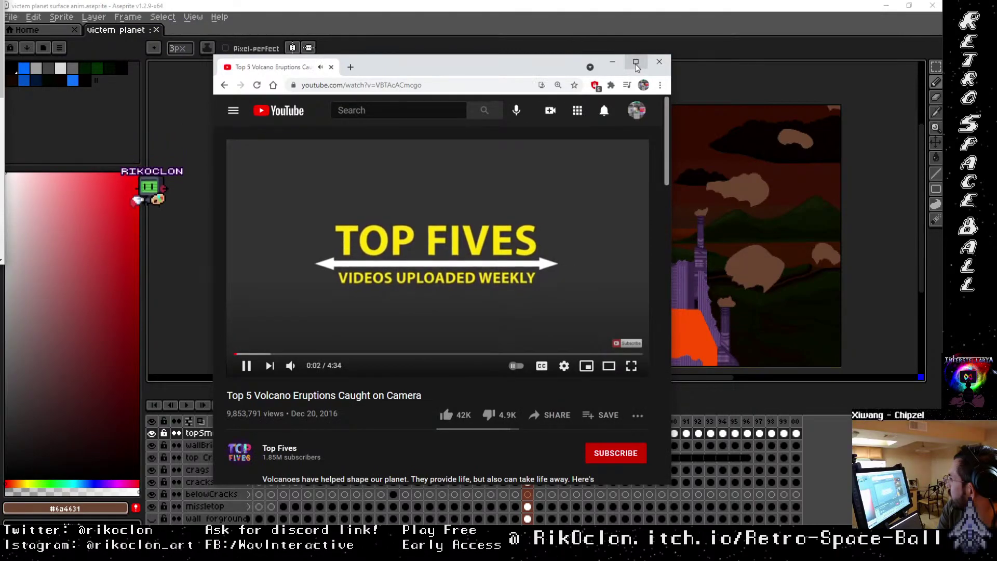
left_click(636, 61)
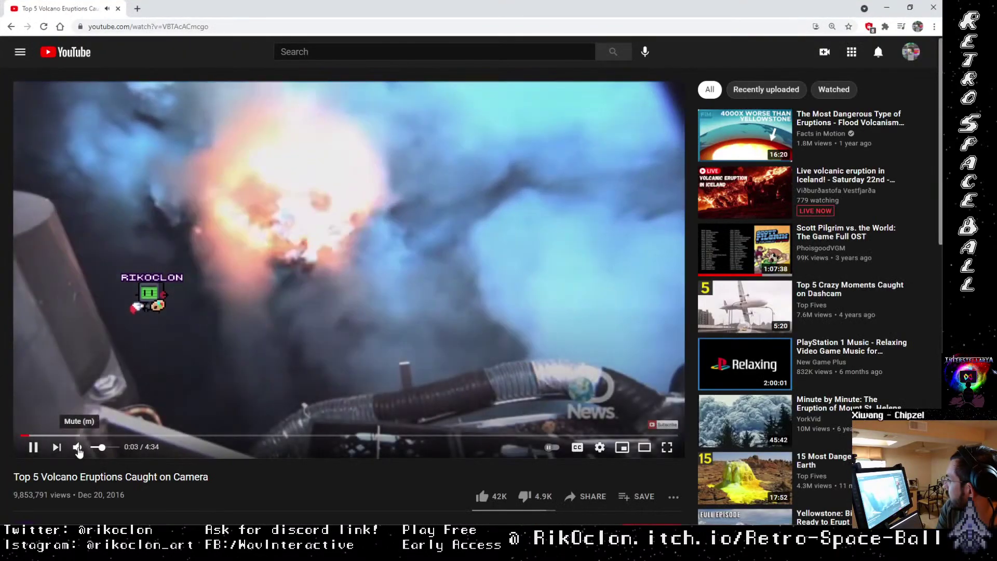
left_click(78, 446)
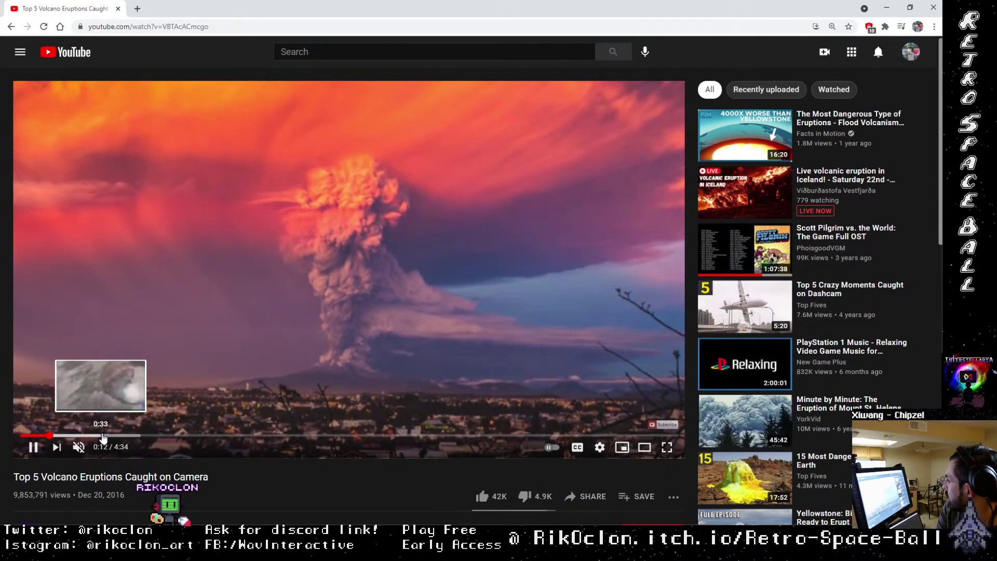
left_click_drag(121, 438, 110, 435)
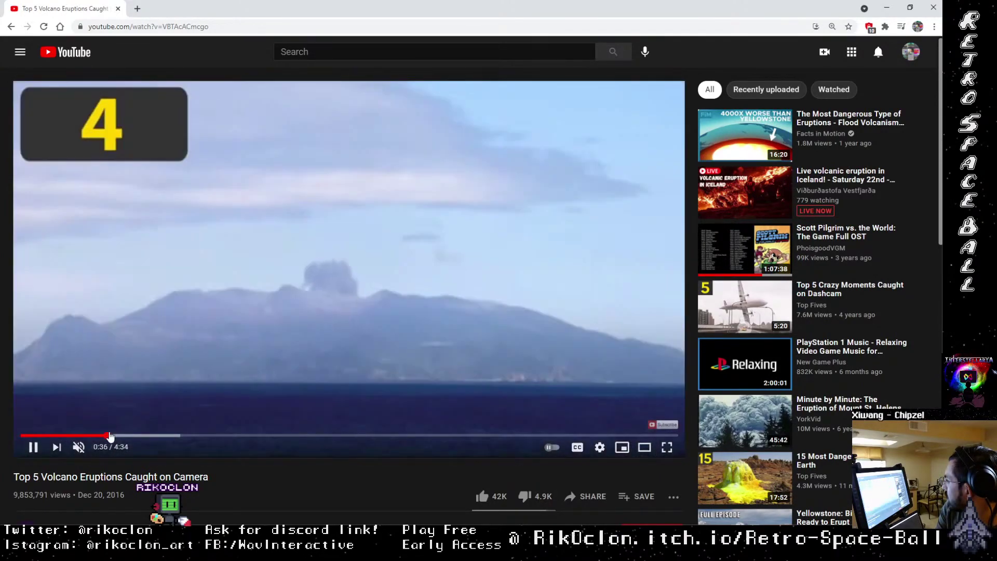
left_click(52, 439)
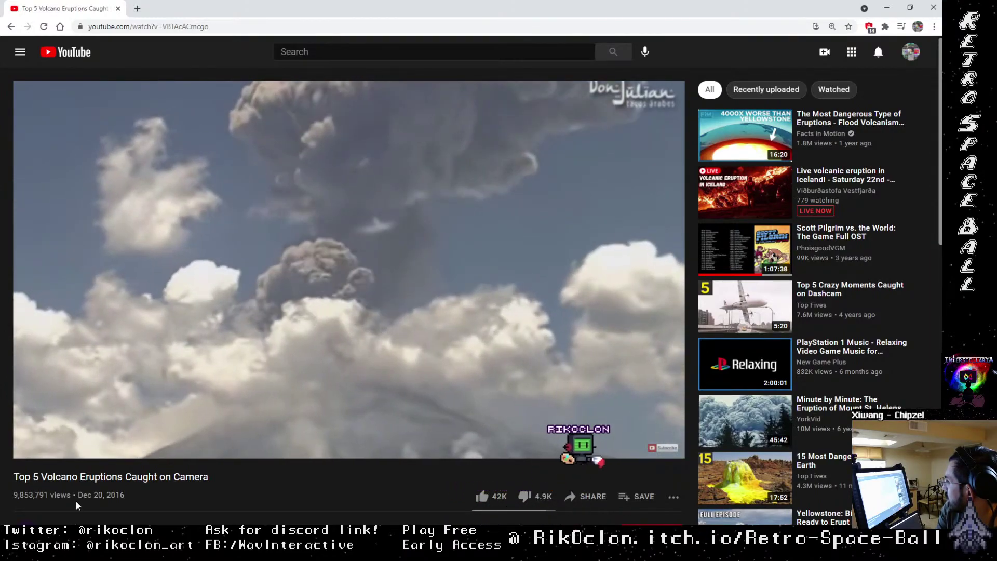
Watch more clips of the eruption video, seeking to 0:35 and further ahead to about 1:04, and pause it at 1:07.
mouse_move(105, 457)
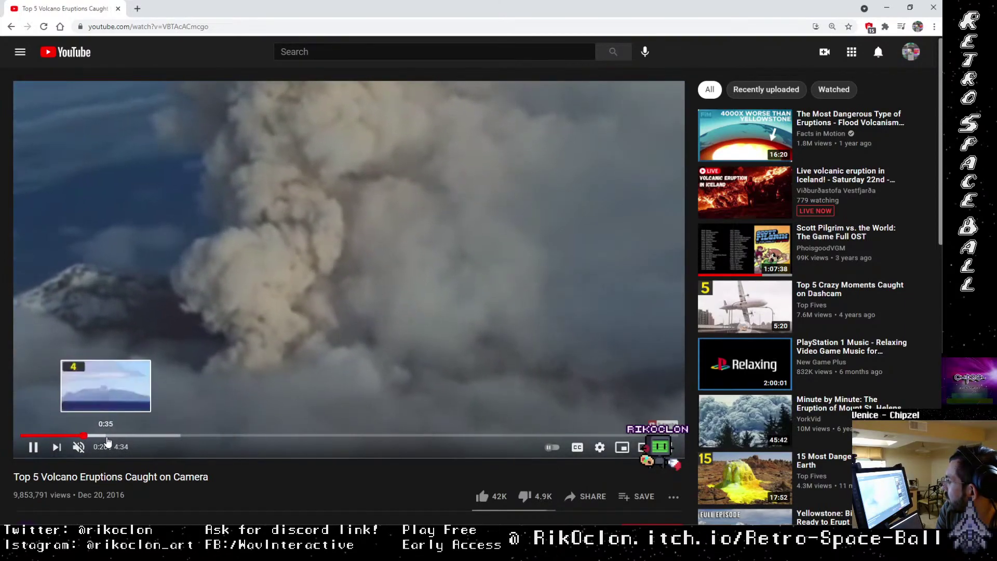
left_click(107, 440)
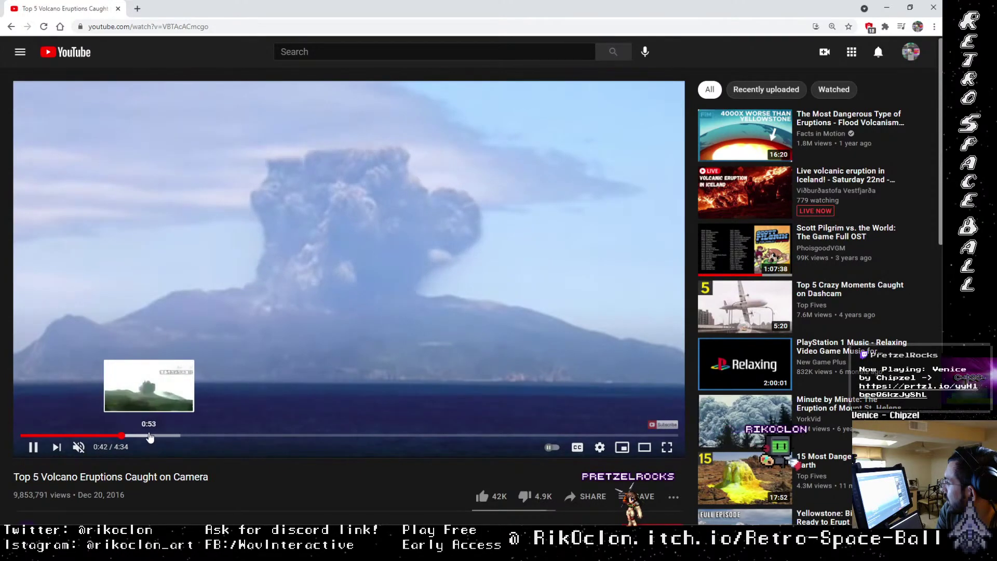
key("l")
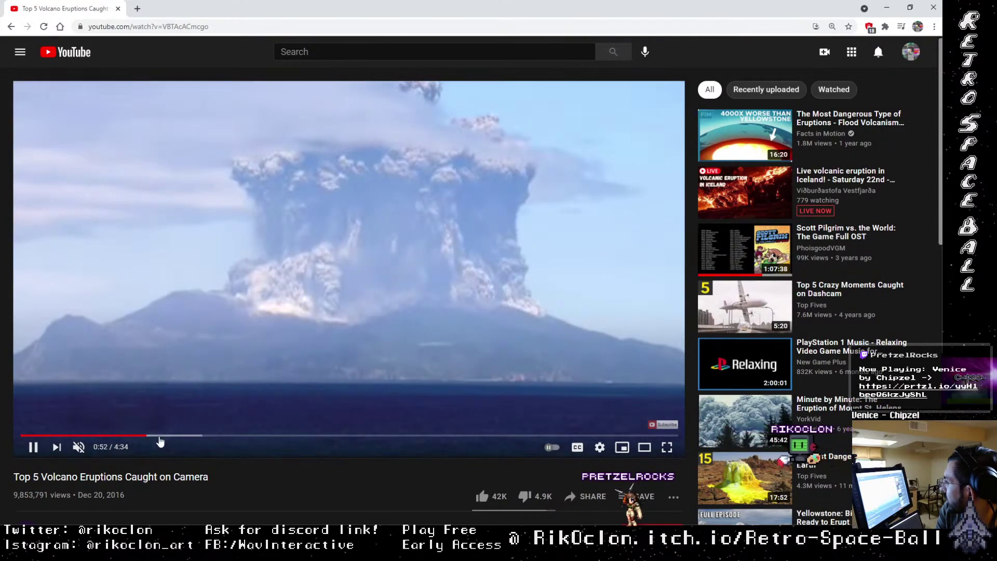
left_click(154, 437)
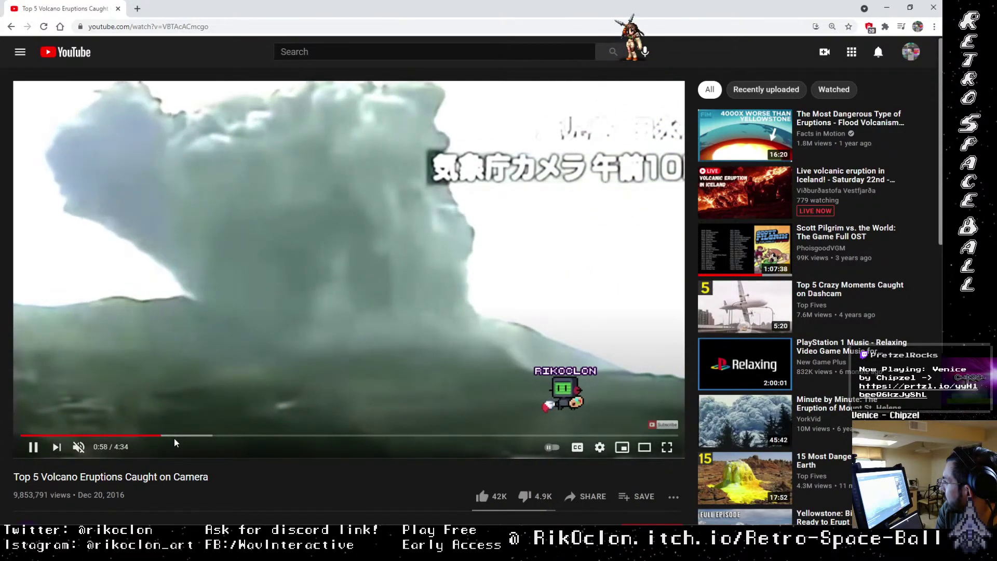
left_click(176, 437)
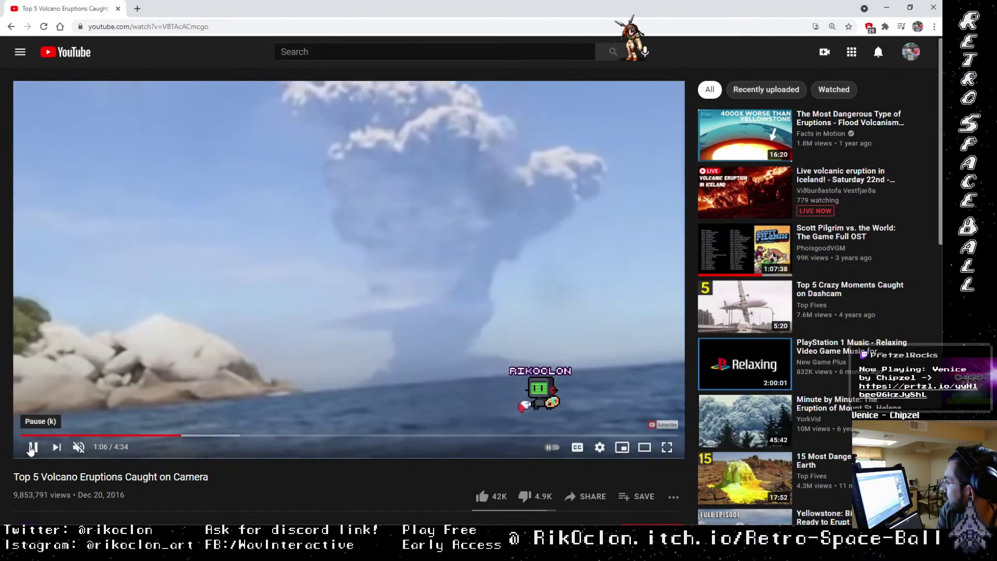
left_click(32, 447)
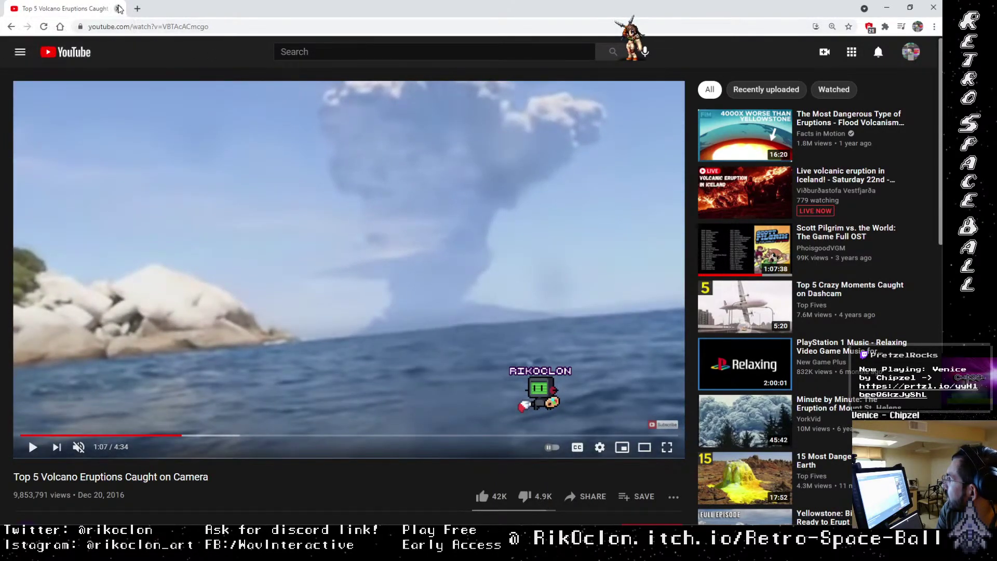
Switch back to Aseprite and examine the smoke puffs and the dark mountain beneath them on frame 78.
key("alt+Tab")
scroll(397, 192, "up", 5)
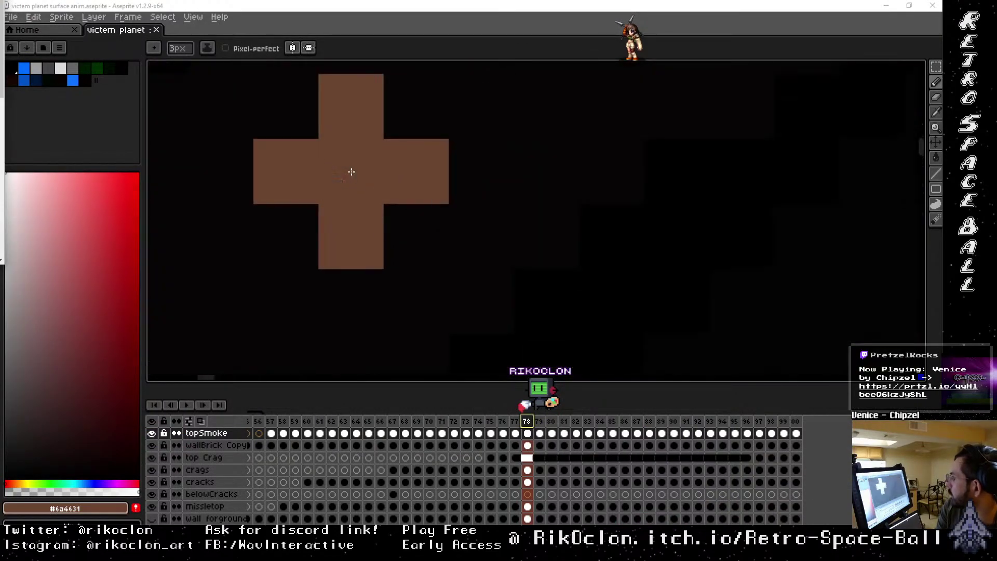
scroll(348, 172, "down", 8)
scroll(353, 161, "up", 8)
scroll(415, 220, "down", 6)
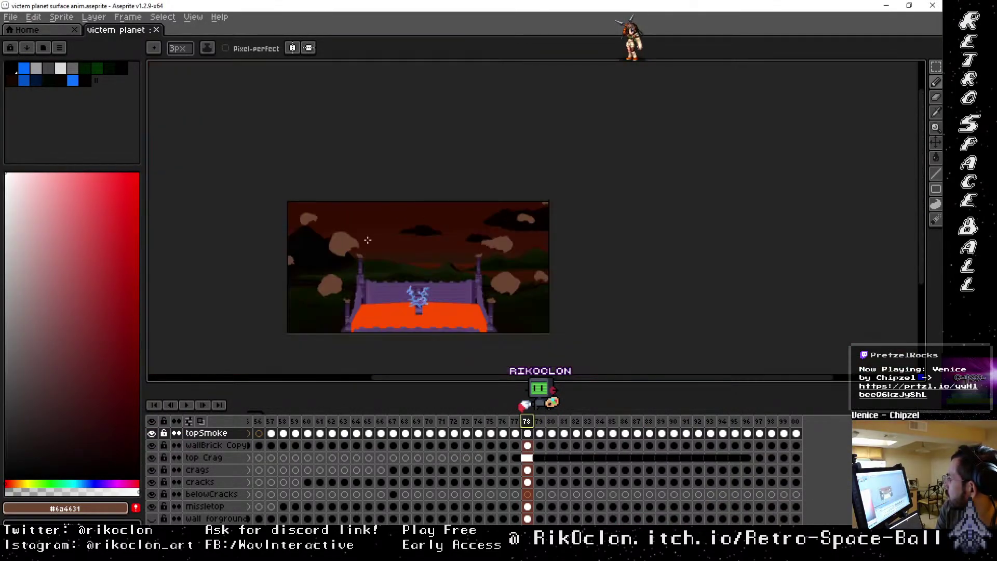
left_click_drag(291, 241, 359, 278)
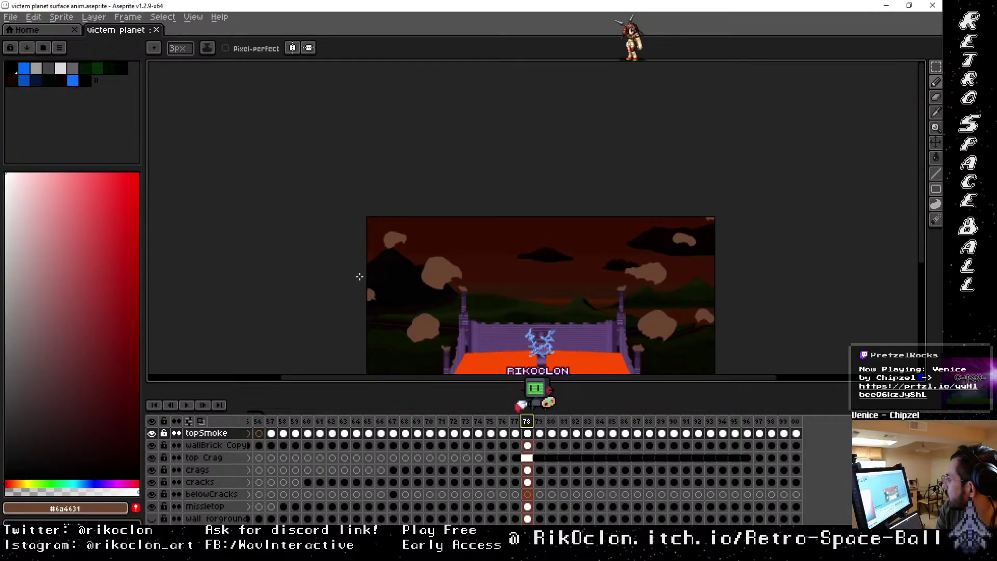
scroll(483, 187, "up", 3)
left_click_drag(483, 186, 336, 291)
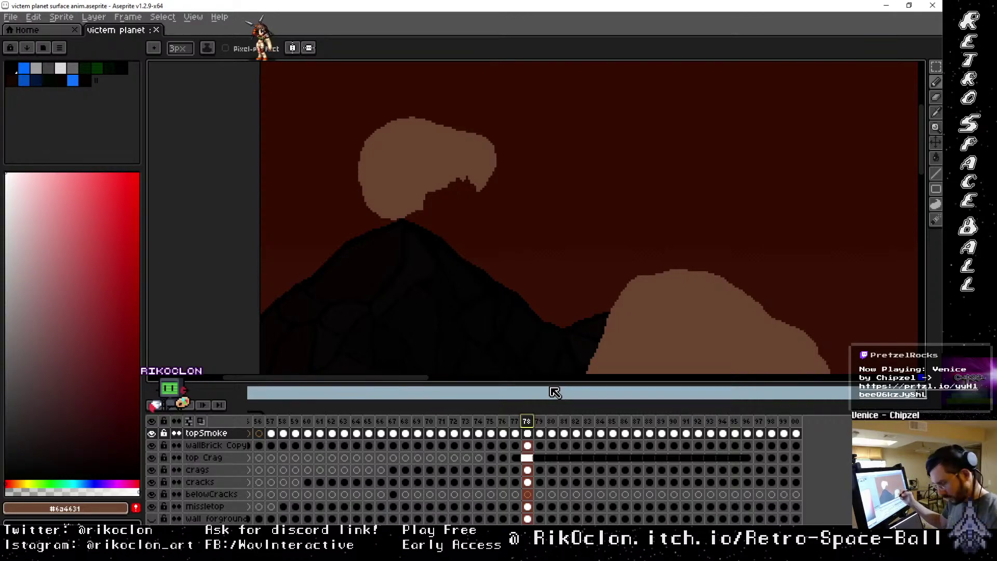
mouse_move(468, 258)
left_mouse_down()
mouse_move(457, 256)
mouse_move(596, 223)
mouse_move(597, 252)
left_mouse_up()
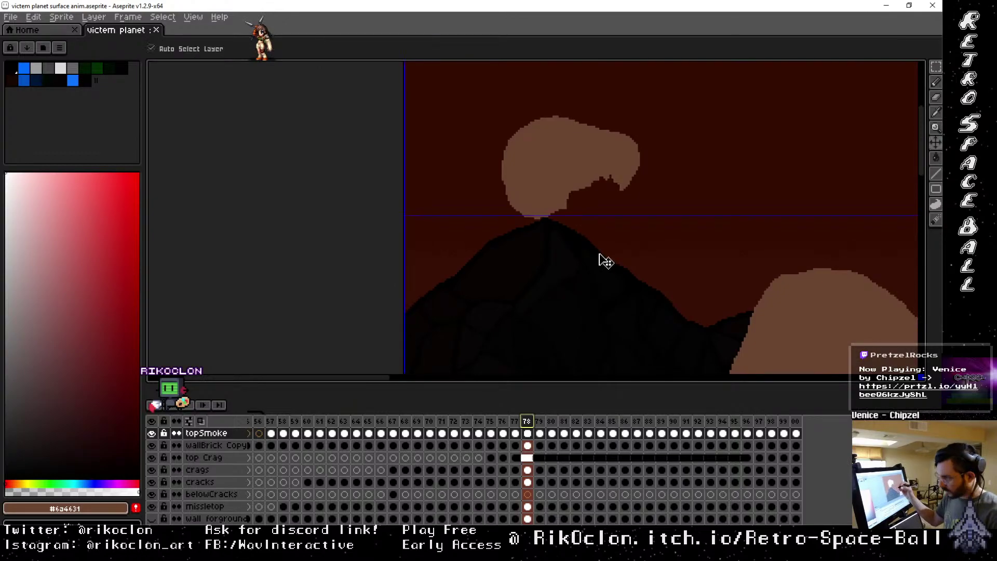
scroll(600, 256, "up", 2)
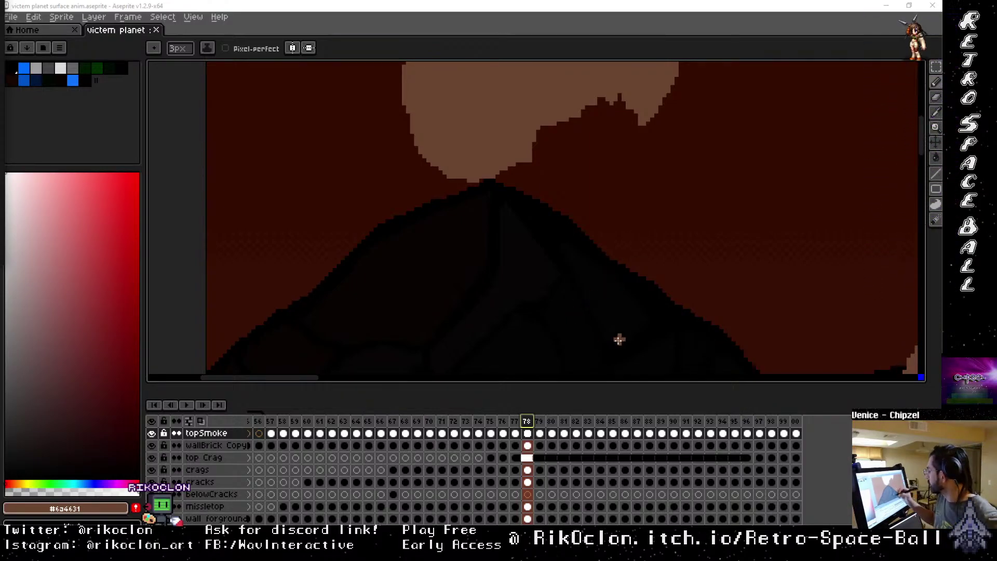
left_click_drag(926, 145, 884, 160)
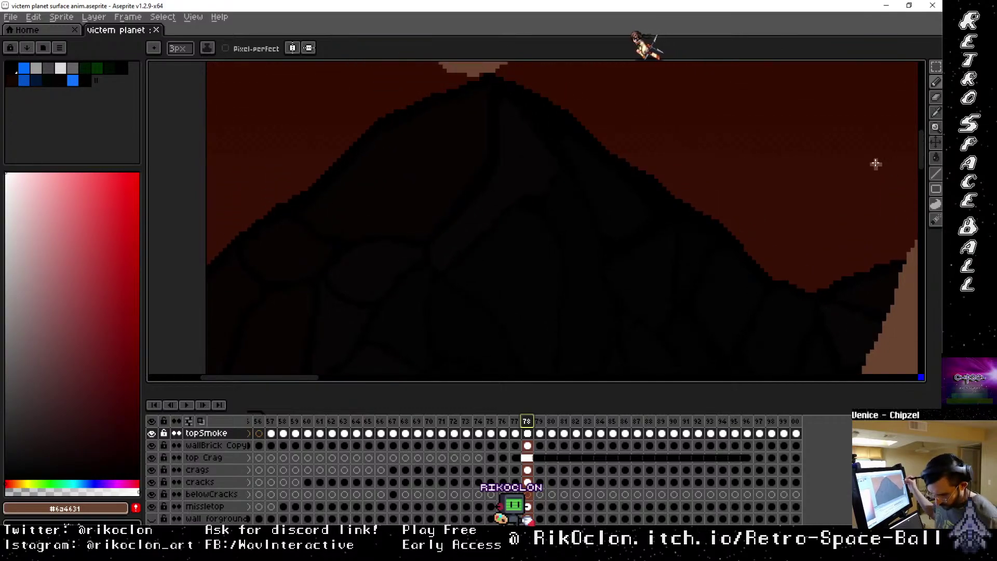
key("v")
scroll(883, 162, "left", 6)
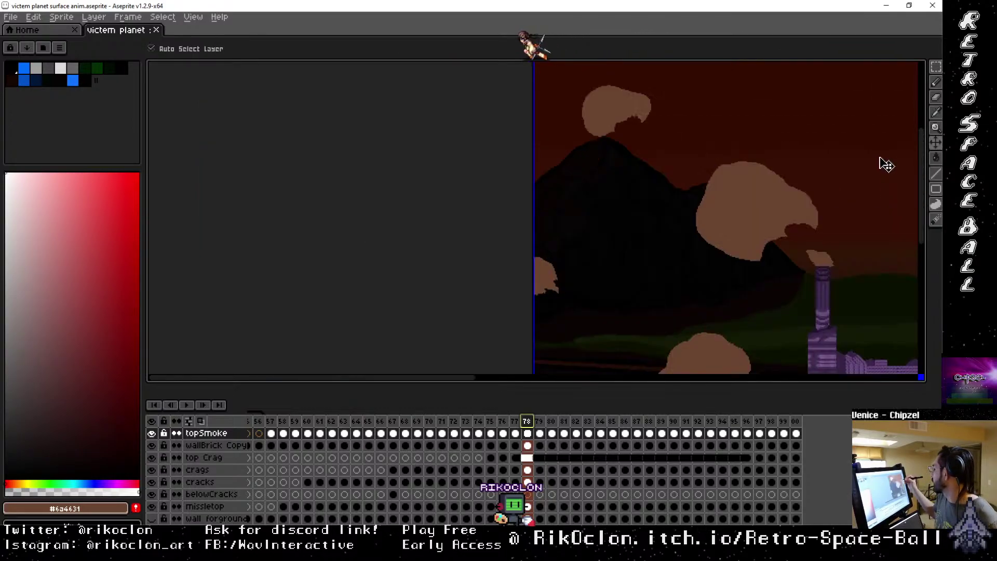
key("b")
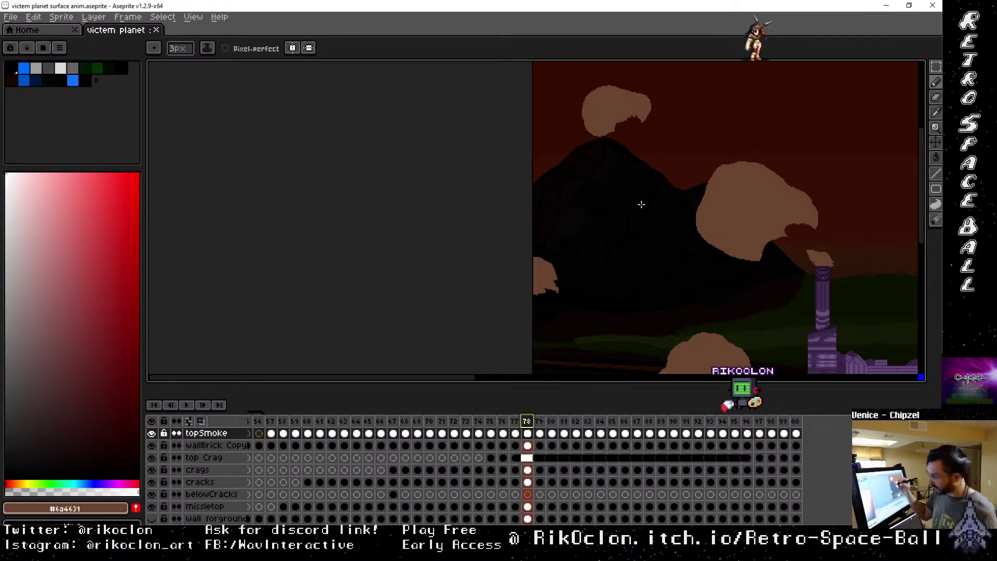
scroll(646, 197, "up", 1)
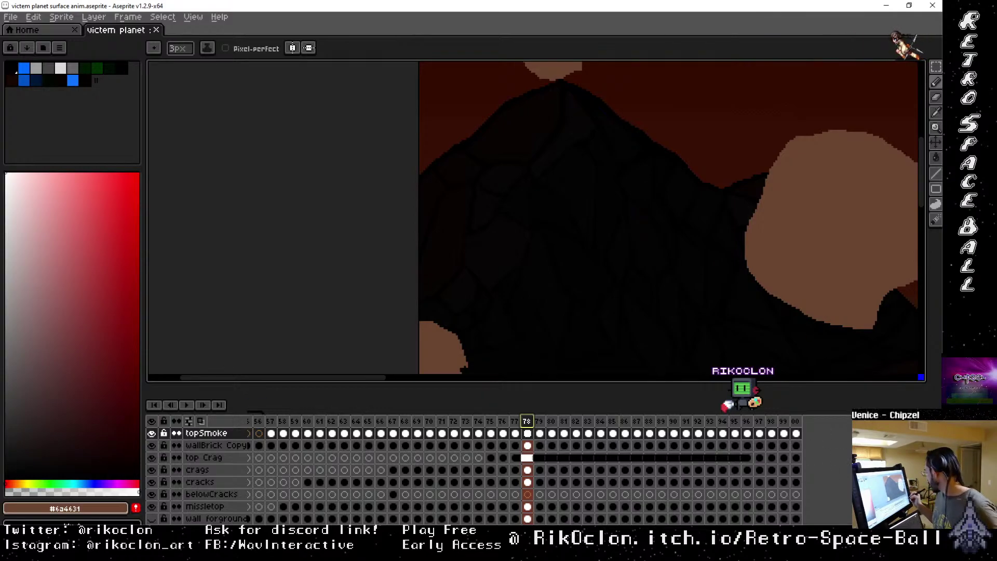
Compare frames 78 and 79 of the Greys layer and unlink its cel at frame 78.
scroll(473, 475, "down", 10)
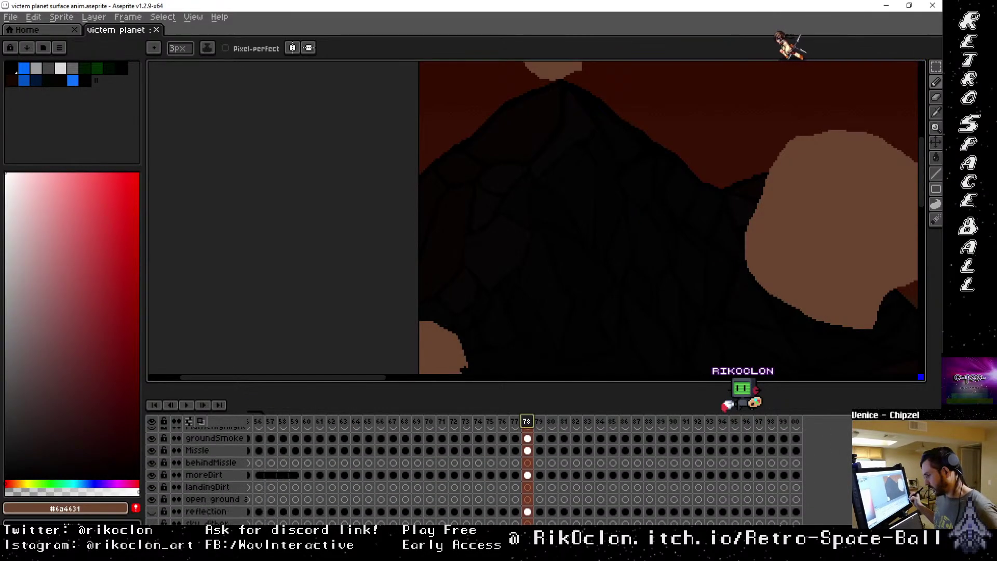
scroll(472, 475, "down", 5)
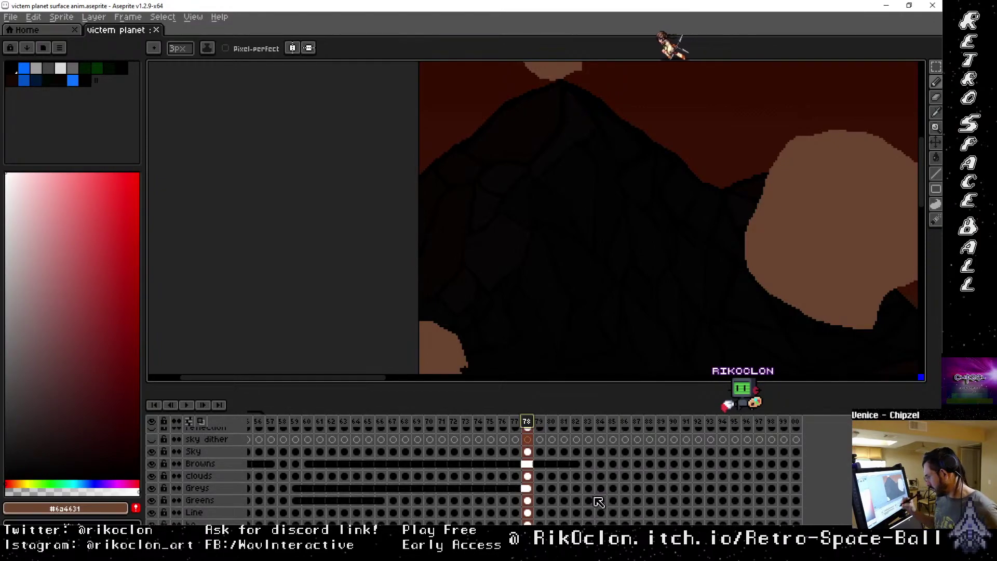
left_click(539, 488)
left_click(527, 488)
left_click(539, 488)
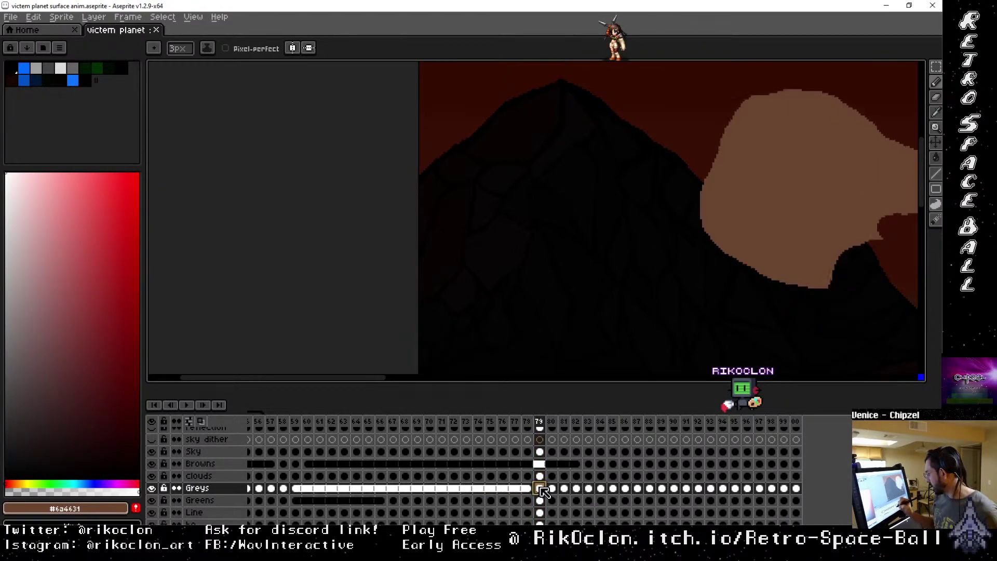
left_click(527, 422)
left_click(539, 422)
left_click(527, 422)
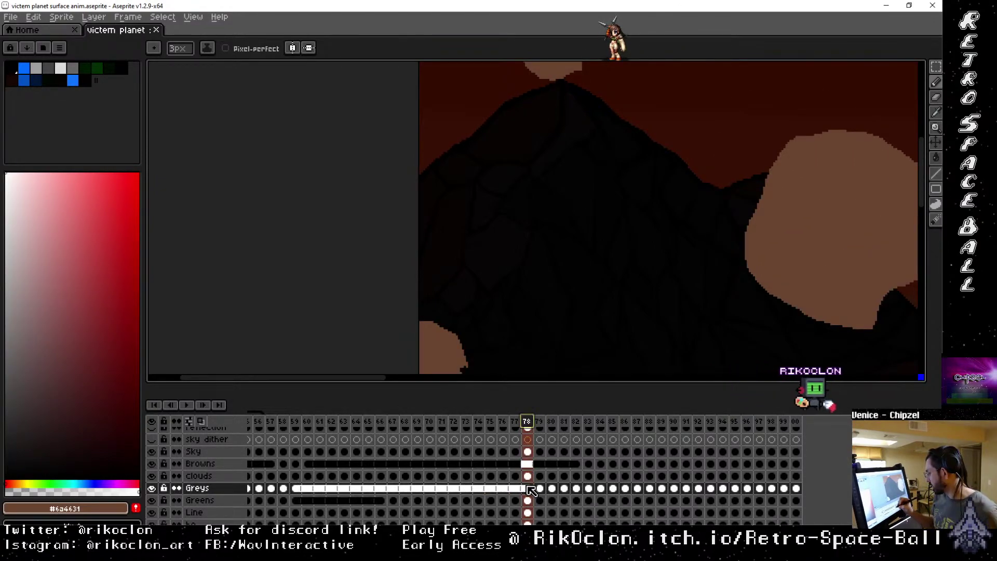
left_click(539, 488)
left_click(527, 488)
right_click(528, 488)
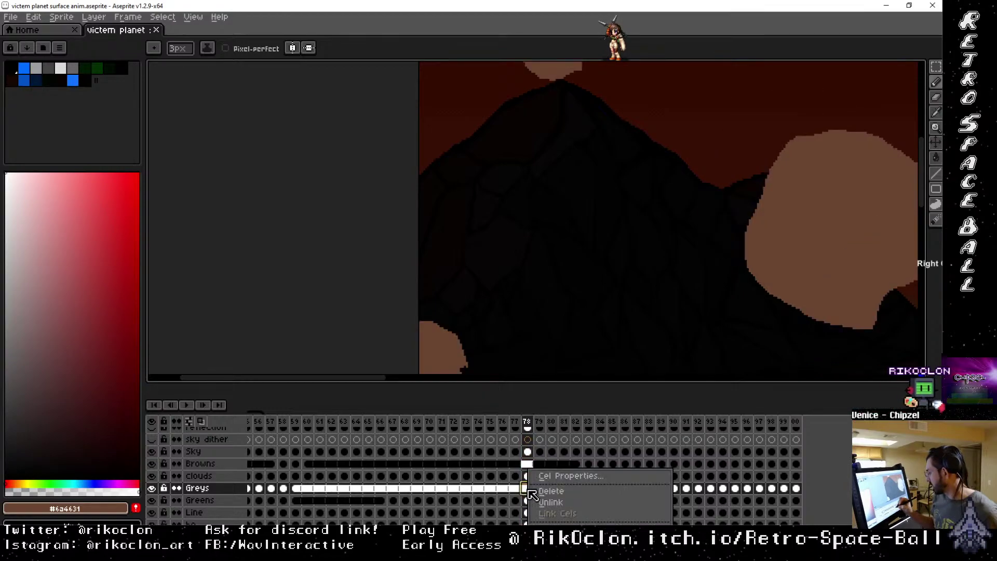
left_click(550, 502)
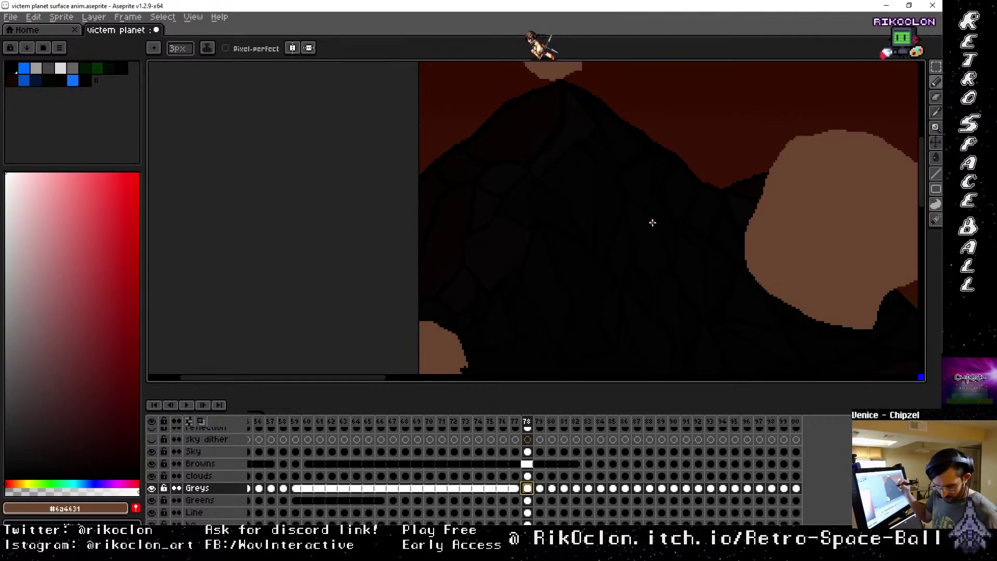
Sample the black #000000 from the mountain's rock lines for the Pencil and set its brush to 2 px.
key("i")
left_click(651, 203)
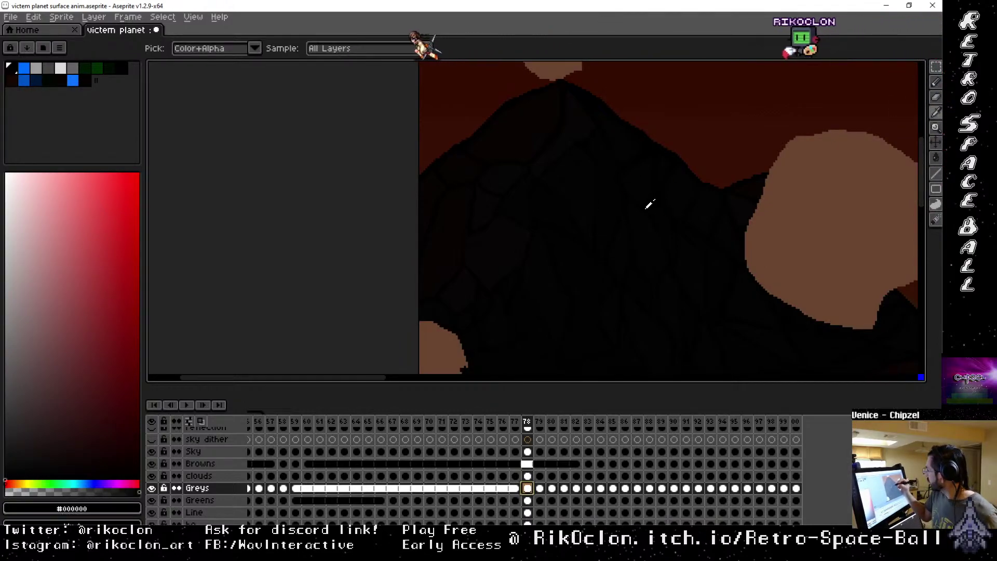
key("b")
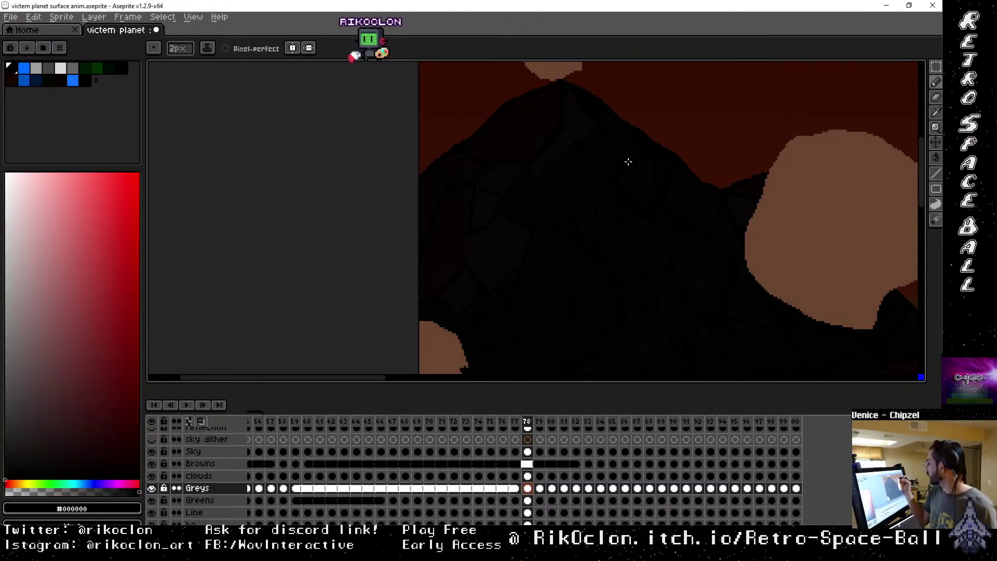
Select the rock segment on the mountain's right slope with the Polygonal Lasso, move it slightly down and deselect it.
left_click(936, 72)
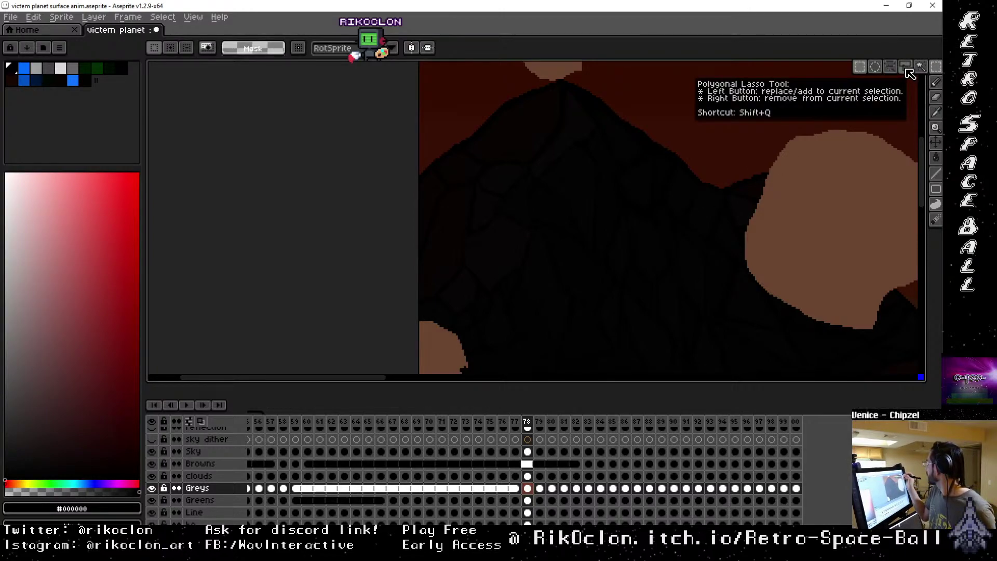
left_click(906, 68)
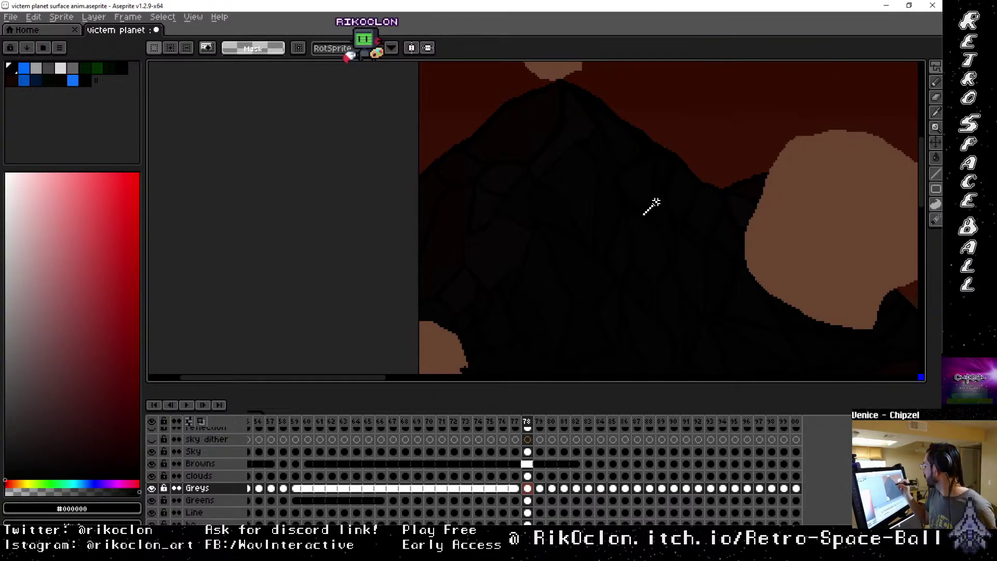
left_click(676, 159)
left_click(648, 149)
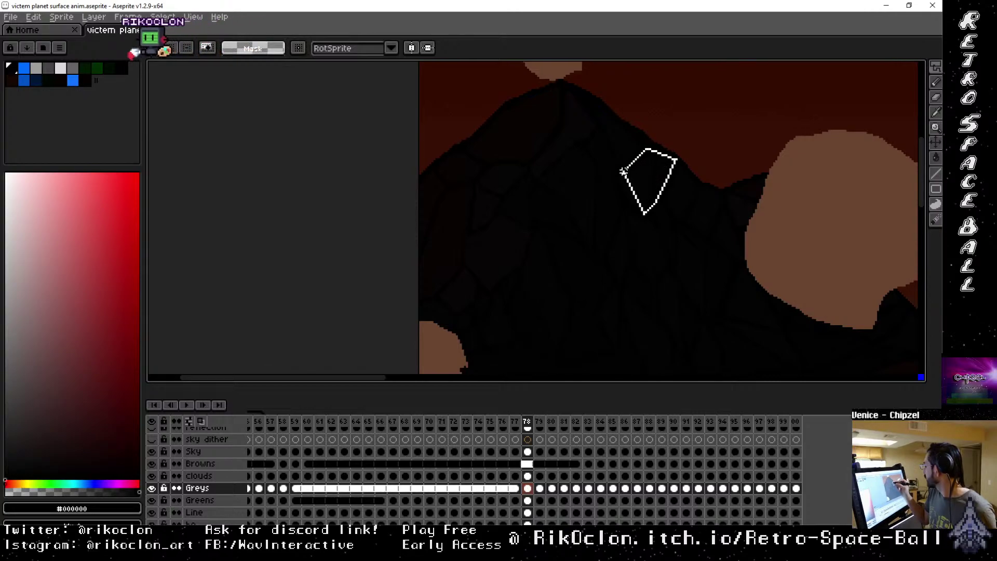
left_click(638, 210)
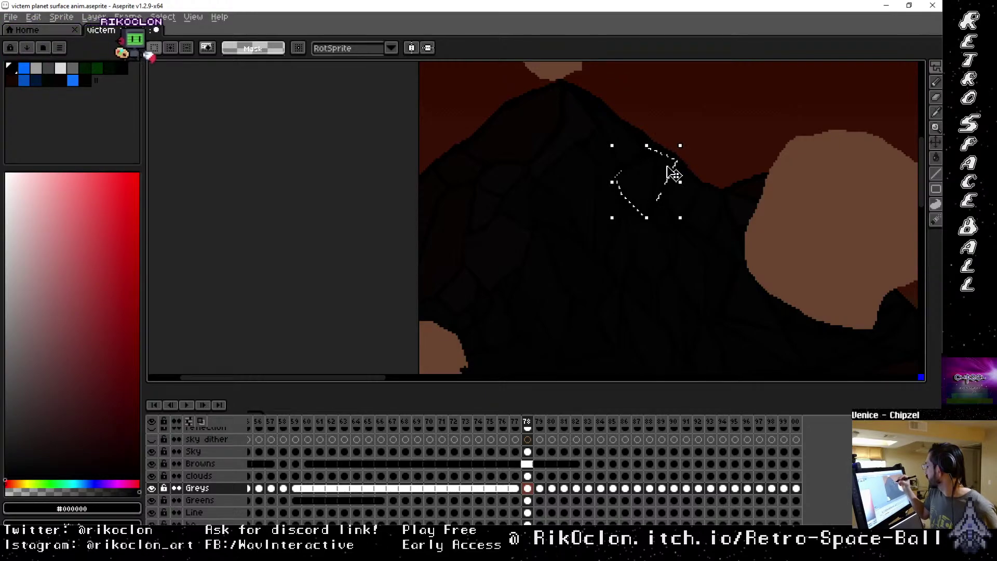
left_click_drag(672, 176, 672, 180)
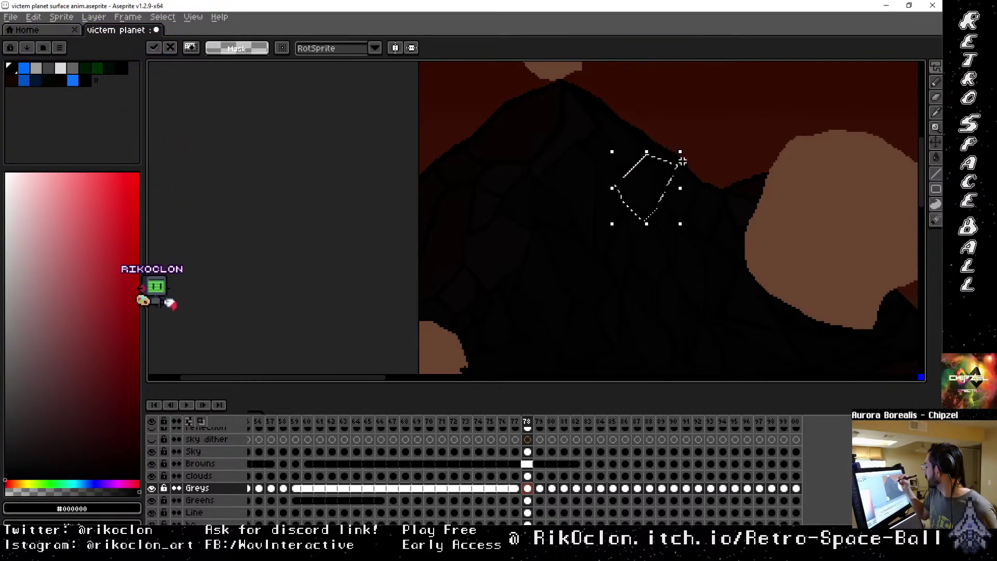
key("ctrl+d")
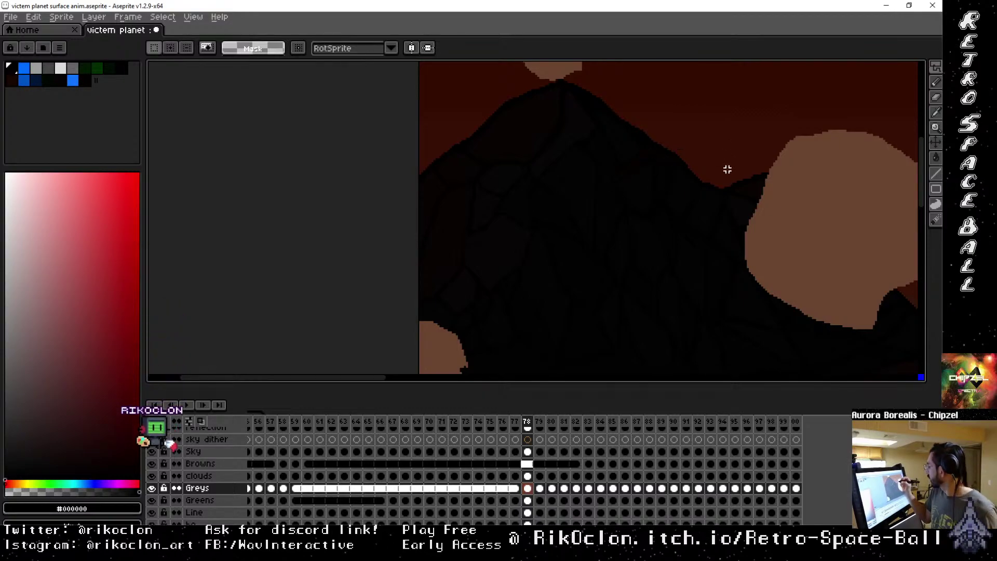
Retouch the rocks on the mountain's right slope with the 2 px Pencil, using sampled #040303 and #020202.
key("b")
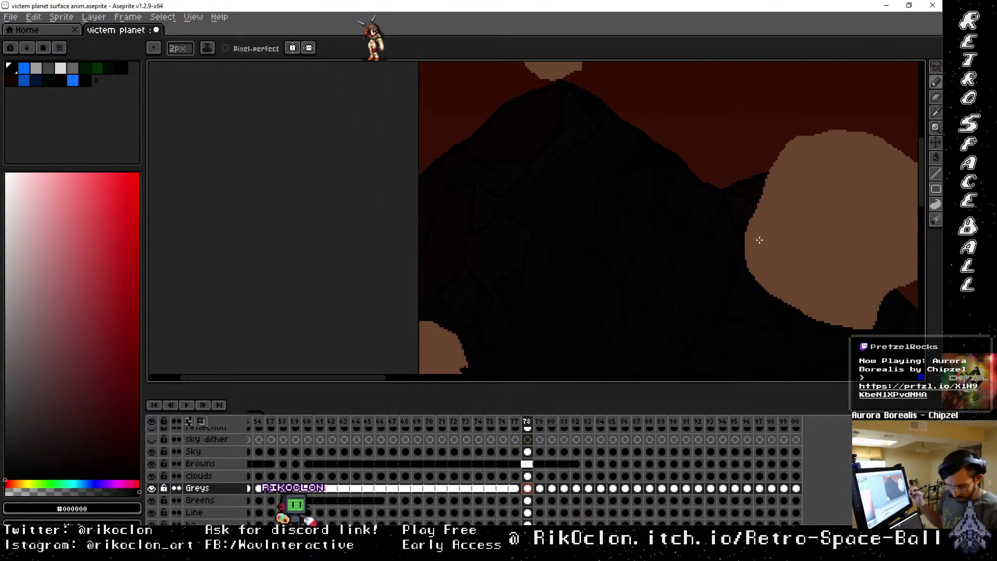
key("alt")
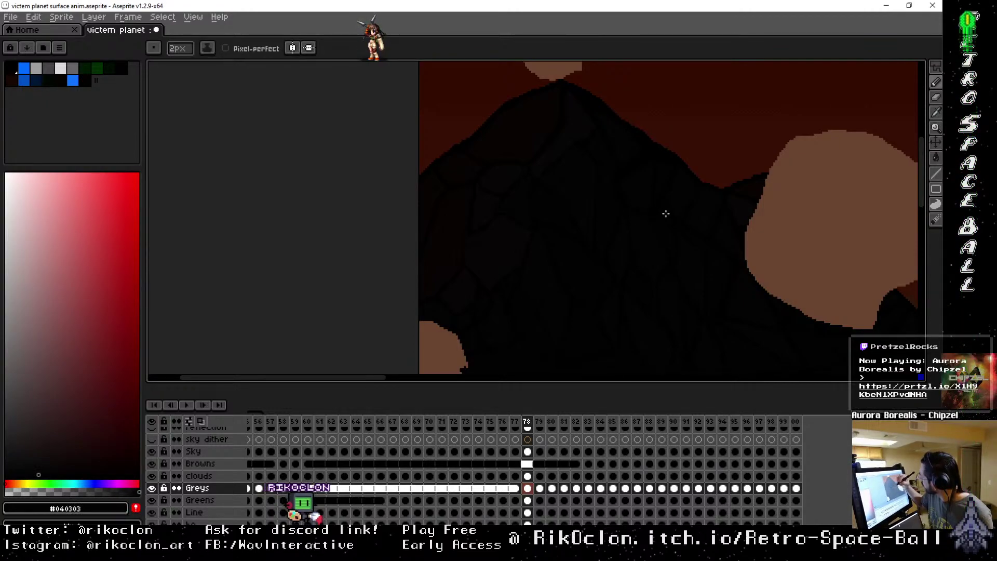
key("alt")
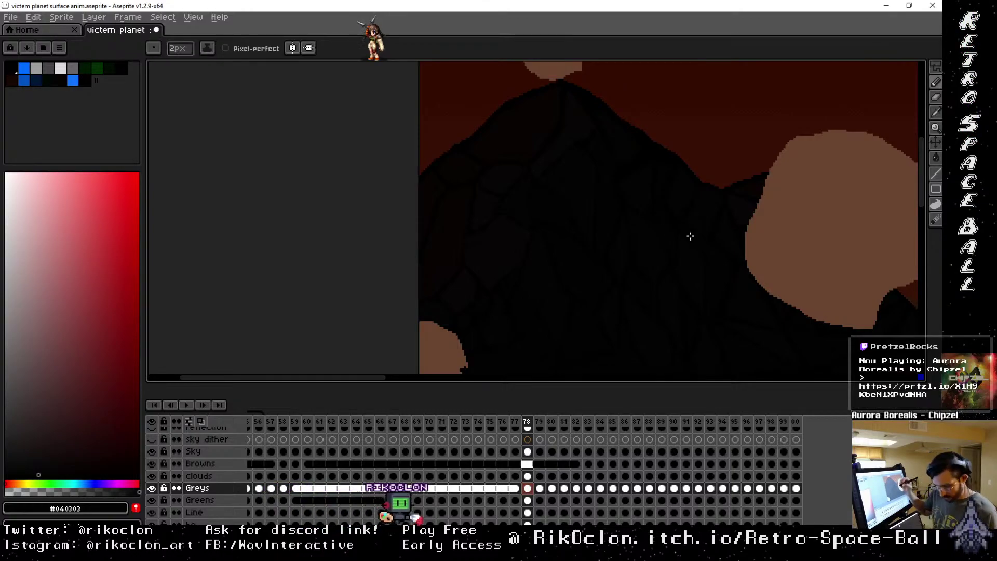
scroll(694, 223, "up", 2)
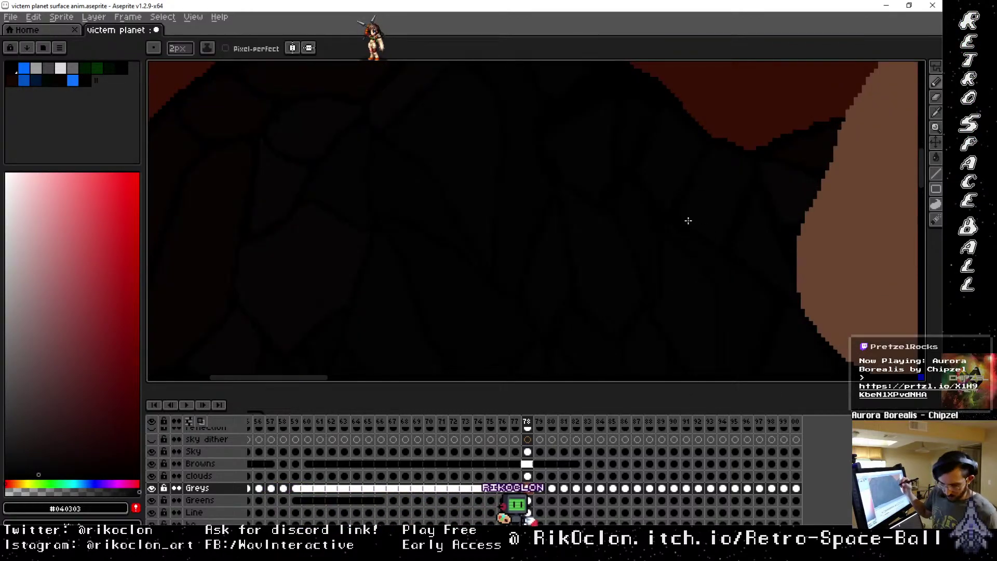
left_click(638, 214, "alt")
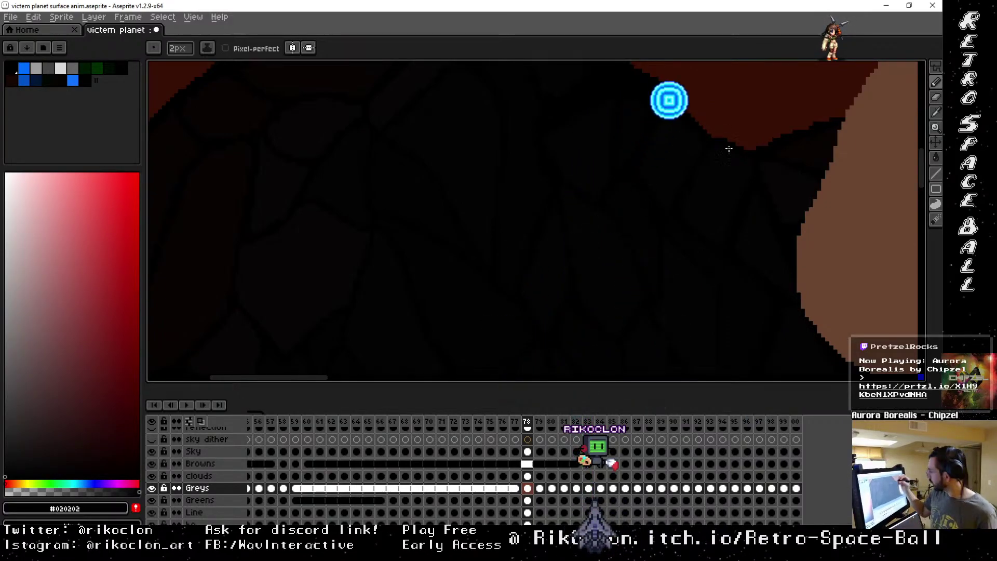
left_click_drag(712, 235, 719, 293)
Reshape the rocks just below the right side of the peak with sampled #040303.
key("i")
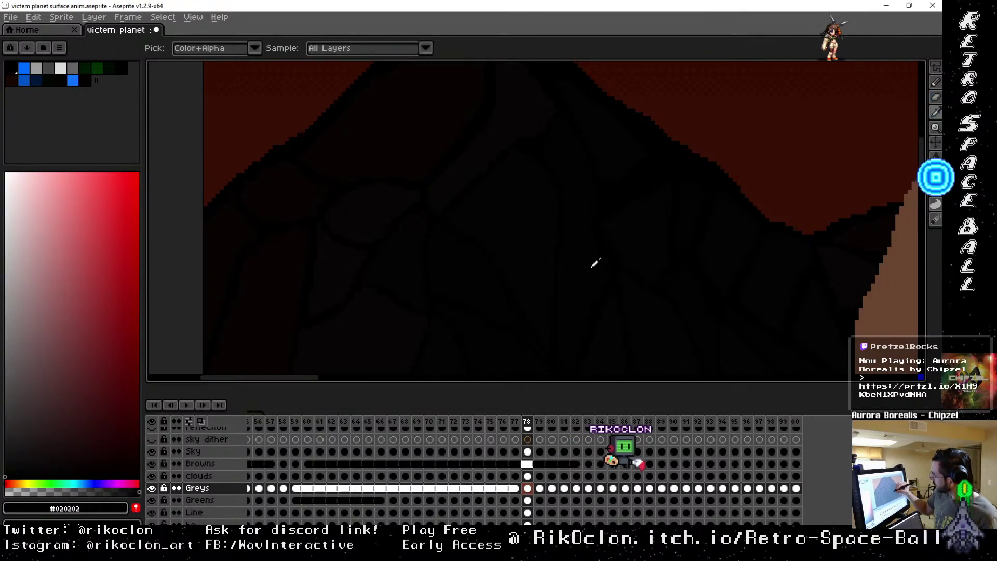
key("b")
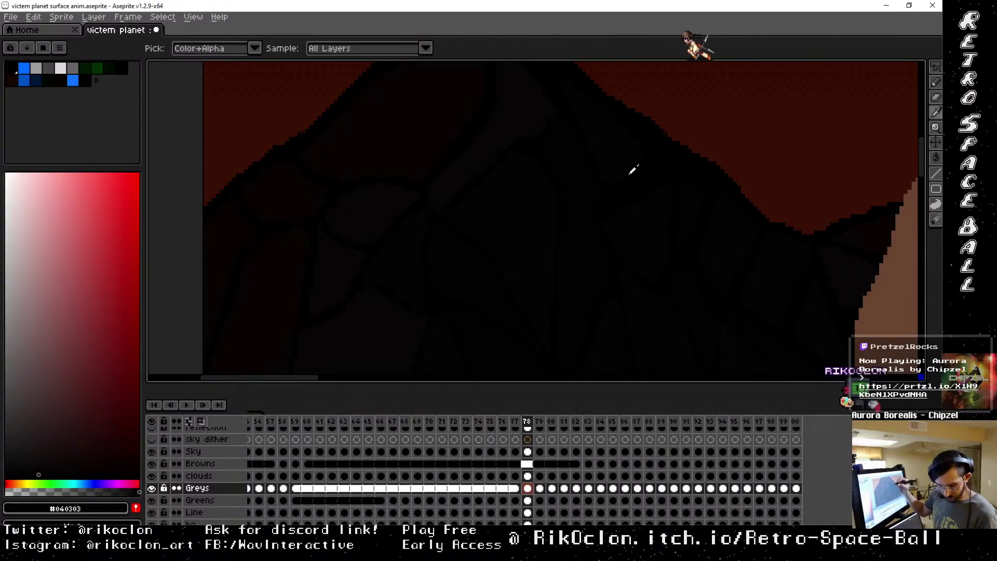
left_click(632, 167, "alt")
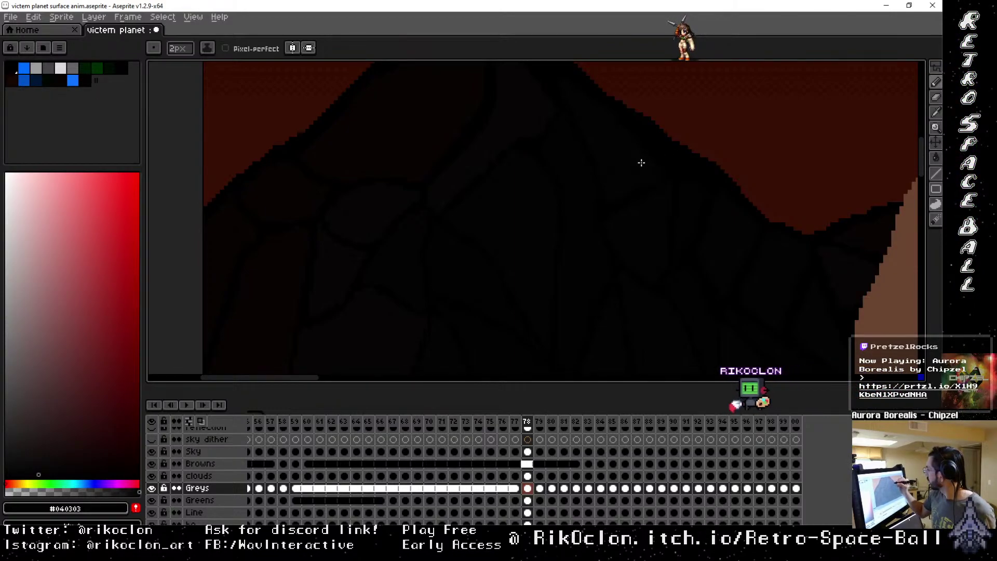
Redraw the top edge of the large rock on the left face with a black #000000 crack, filling around it with #040303 and #070505.
left_click_drag(679, 155, 828, 266)
mouse_move(683, 247)
left_mouse_down()
mouse_move(686, 263)
mouse_move(679, 216)
mouse_move(681, 267)
left_mouse_up()
key("b")
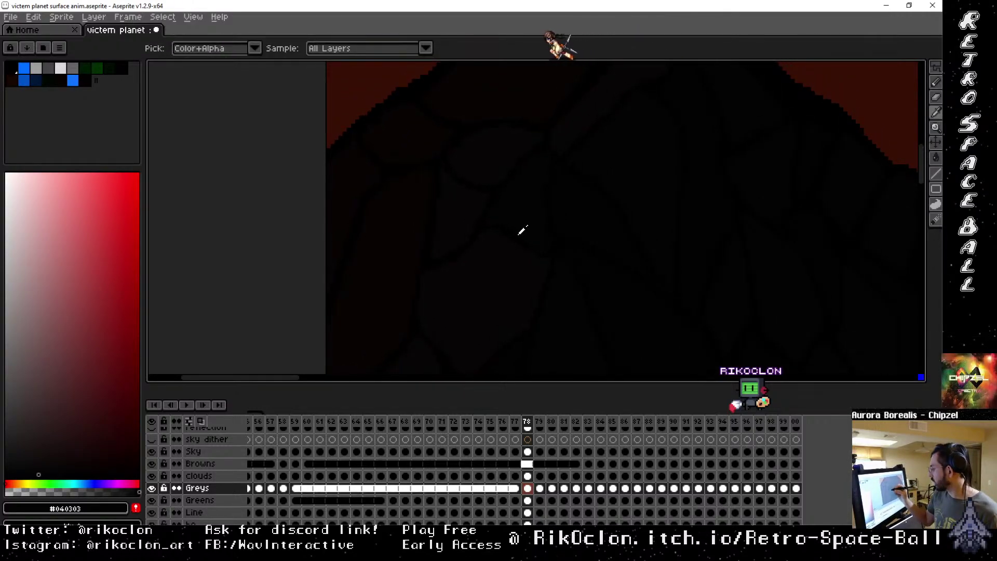
left_click(527, 245, "alt")
key("b")
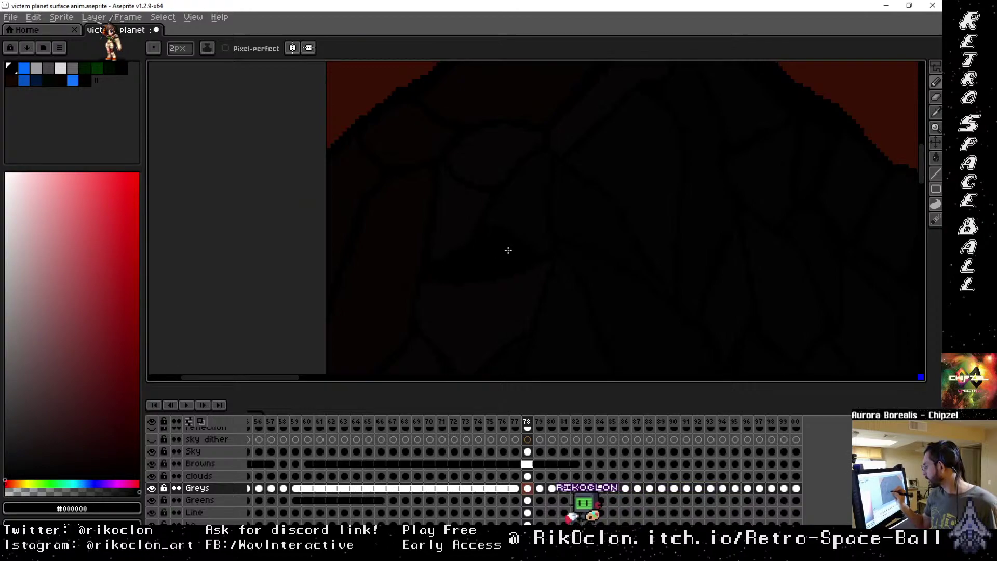
key("i")
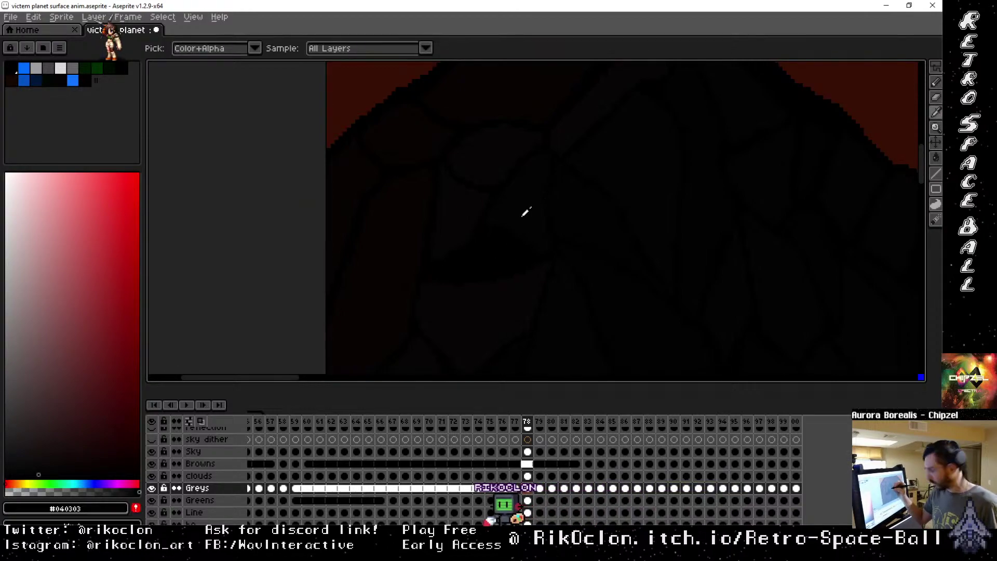
key("b")
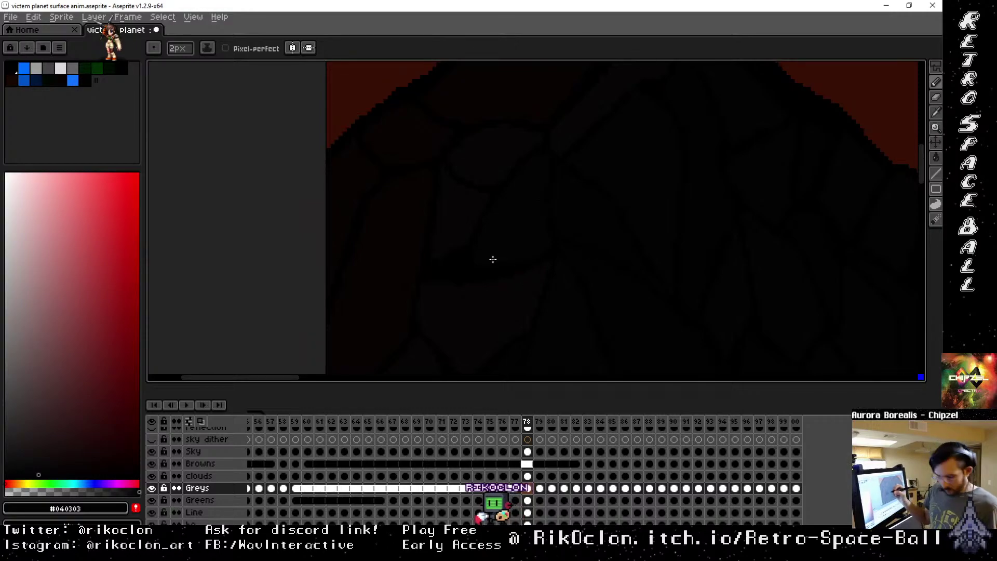
left_click(466, 210, "alt")
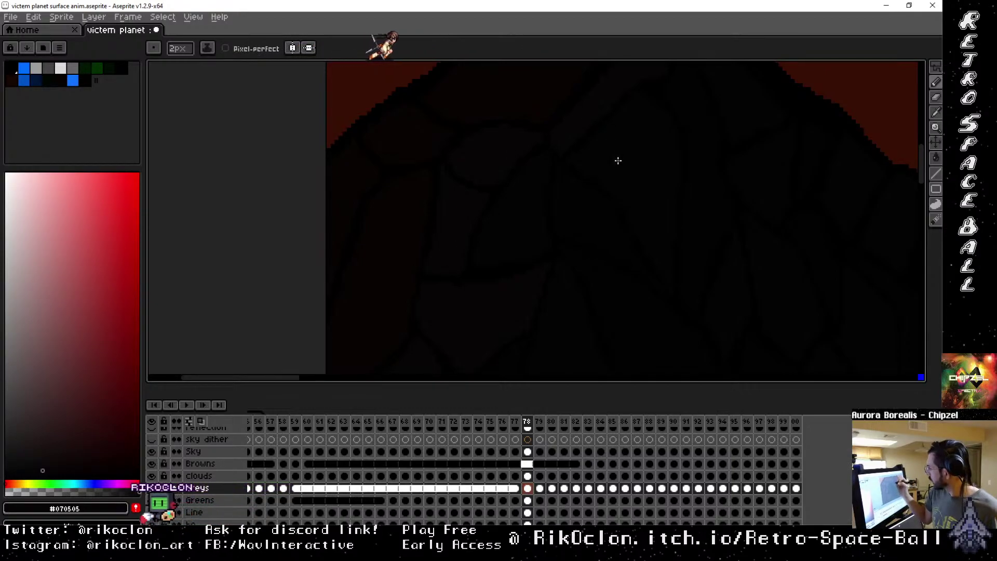
Reshape the lower edge of the oval rock on the left face with black #000000 outlines and #070505 fill.
left_click_drag(618, 160, 575, 246)
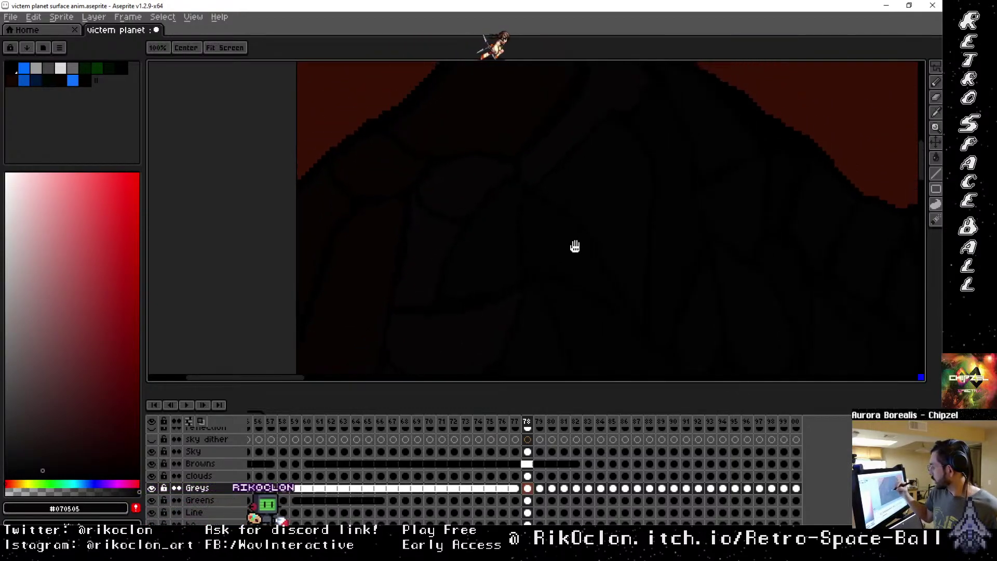
key("alt")
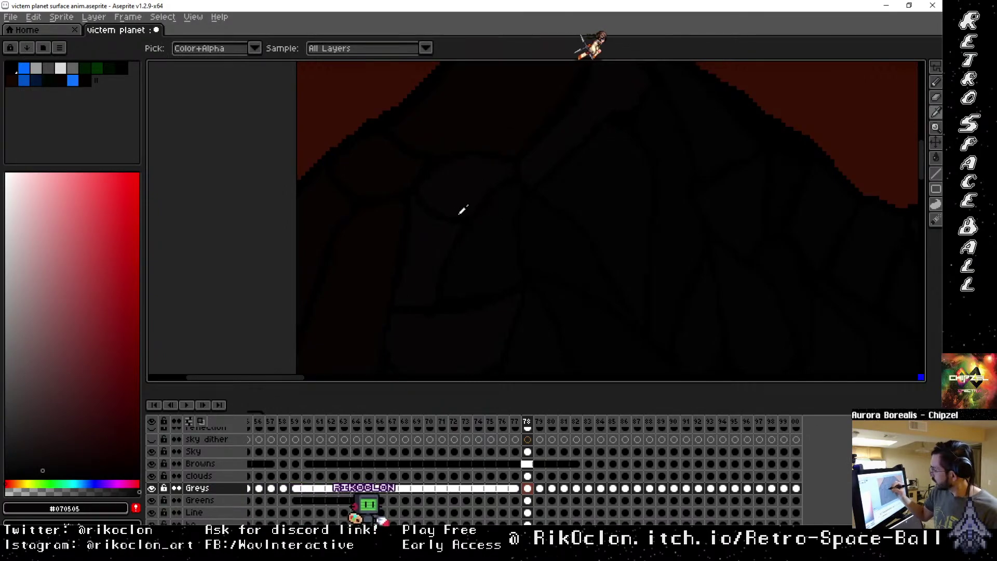
left_click(468, 219, "alt")
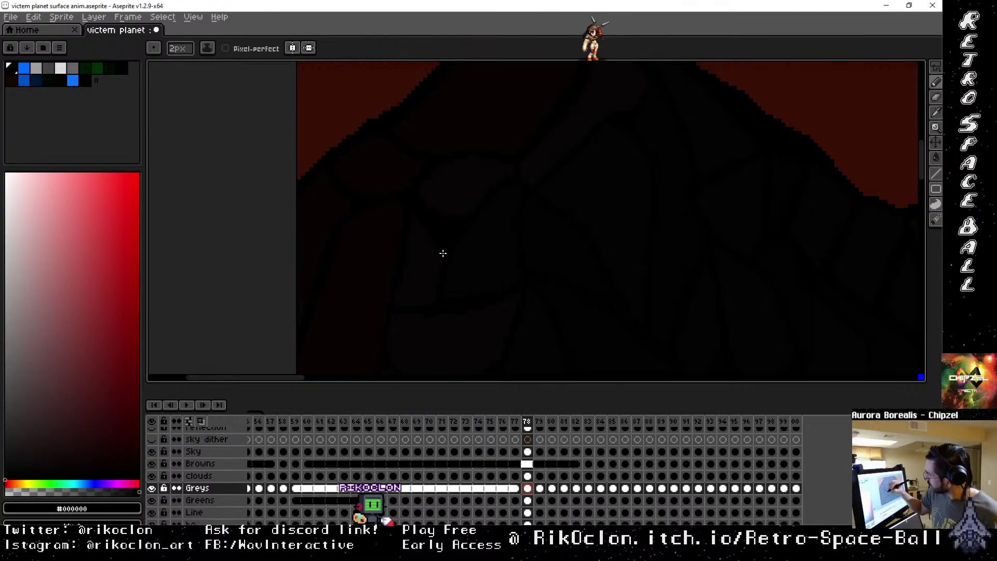
key("alt")
left_click(469, 195, "alt")
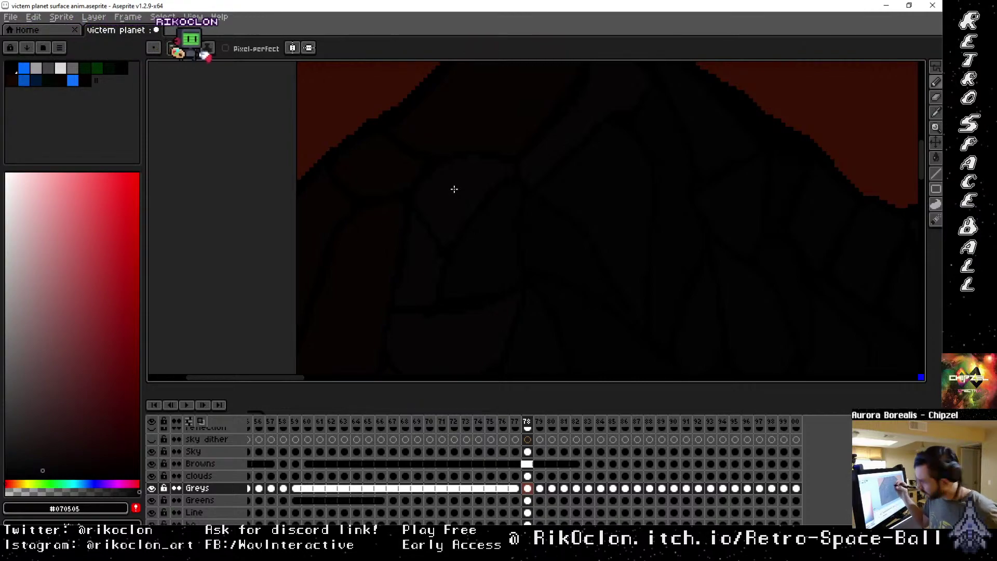
left_click_drag(758, 279, 708, 178)
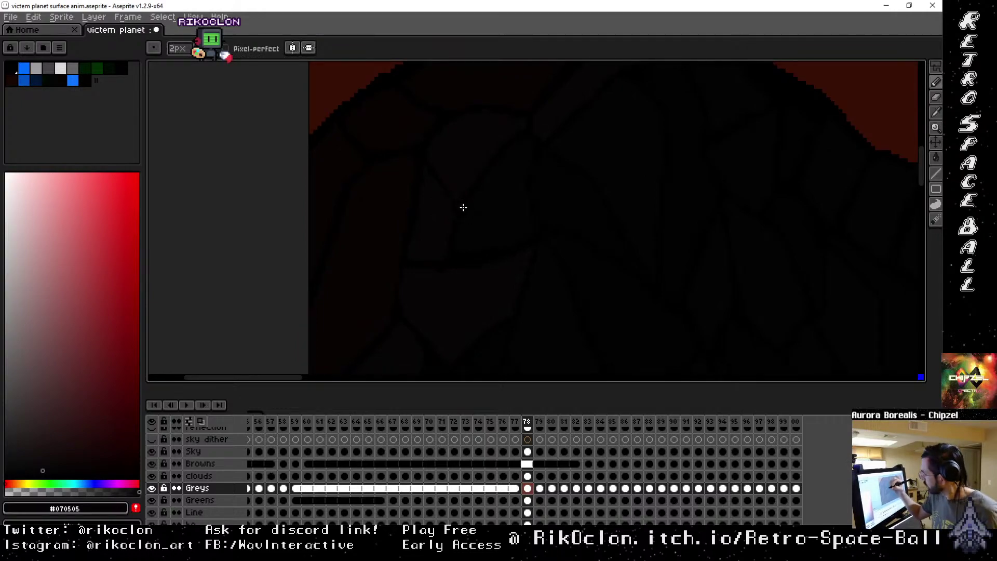
key("alt")
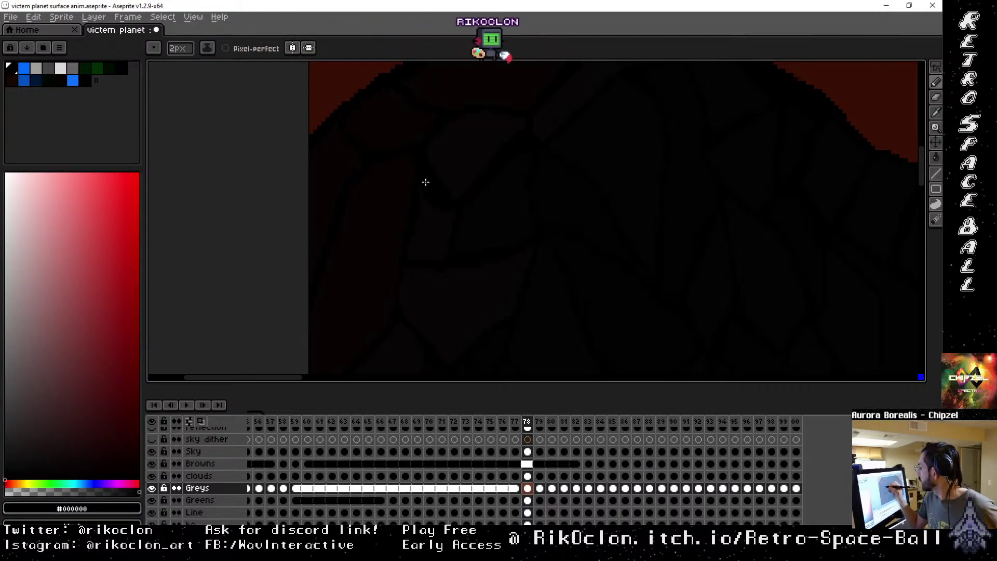
left_click(463, 175, "alt")
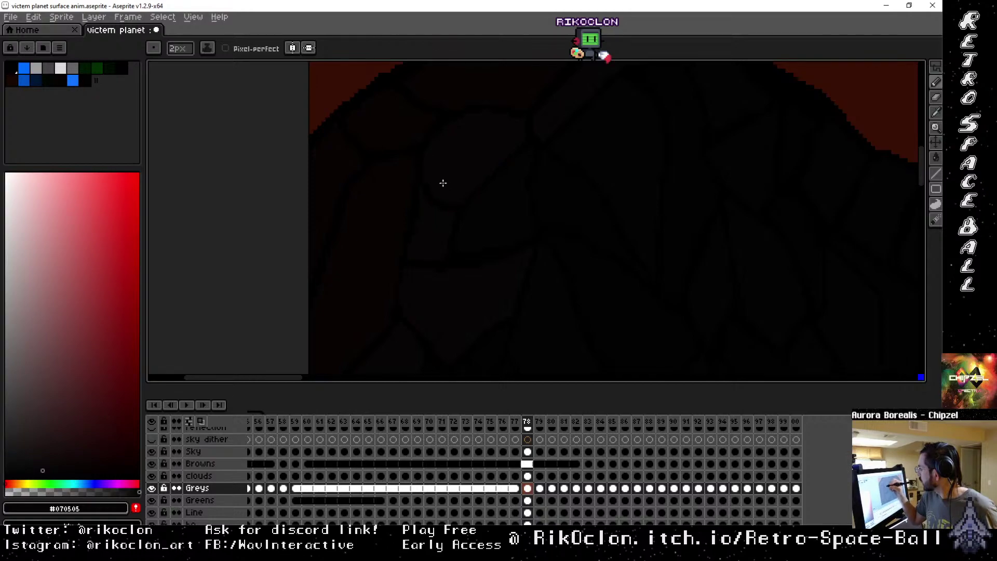
Redraw the diagonal crack between the rocks left of the large smoke puff with black #000000, thinning its edges with #040303.
mouse_move(574, 192)
left_mouse_down()
mouse_move(535, 154)
mouse_move(646, 140)
mouse_move(471, 273)
left_mouse_up()
left_click_drag(659, 249, 512, 209)
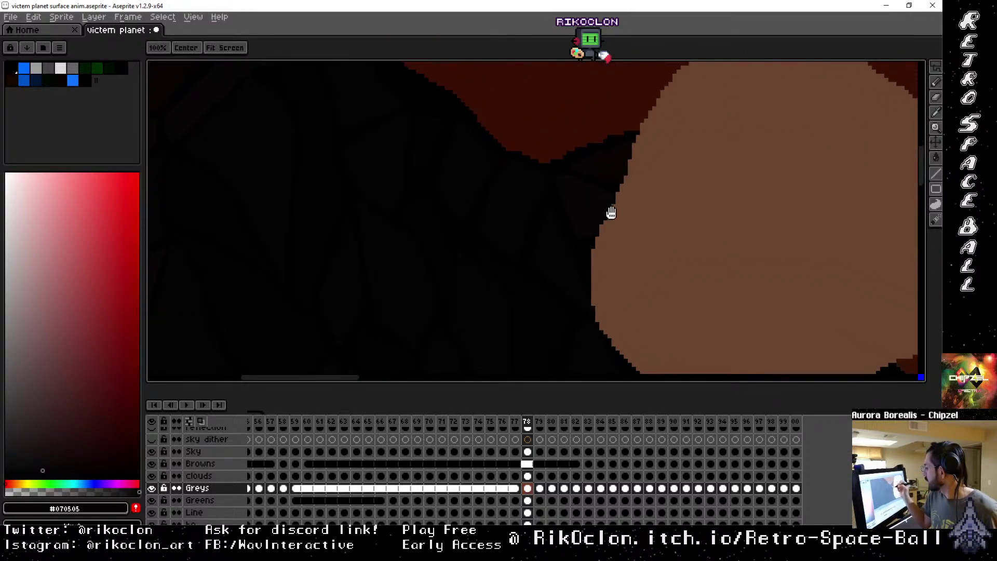
mouse_move(612, 213)
left_mouse_down()
mouse_move(539, 172)
mouse_move(551, 193)
mouse_move(536, 216)
left_mouse_up()
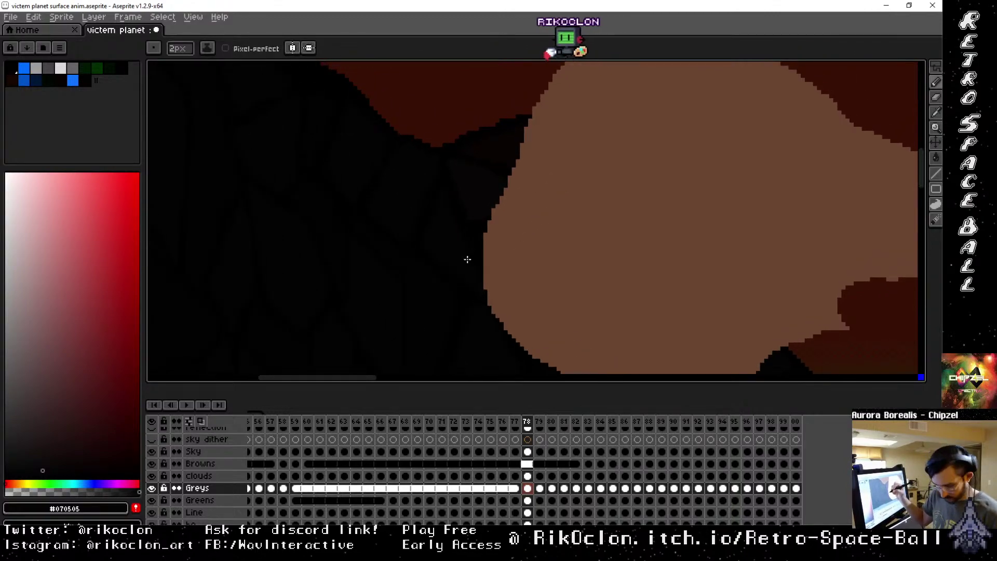
key("i")
left_click(418, 248)
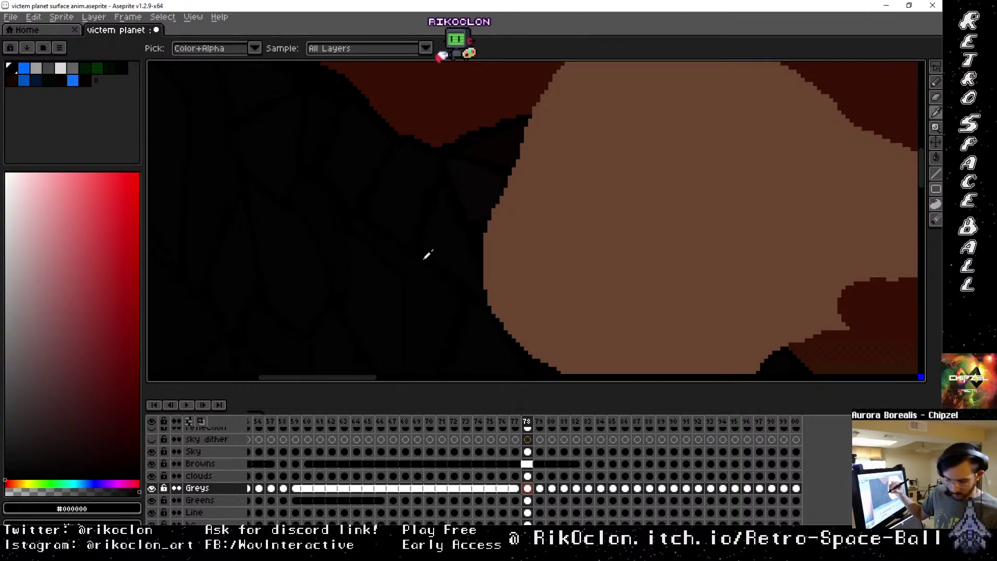
key("b")
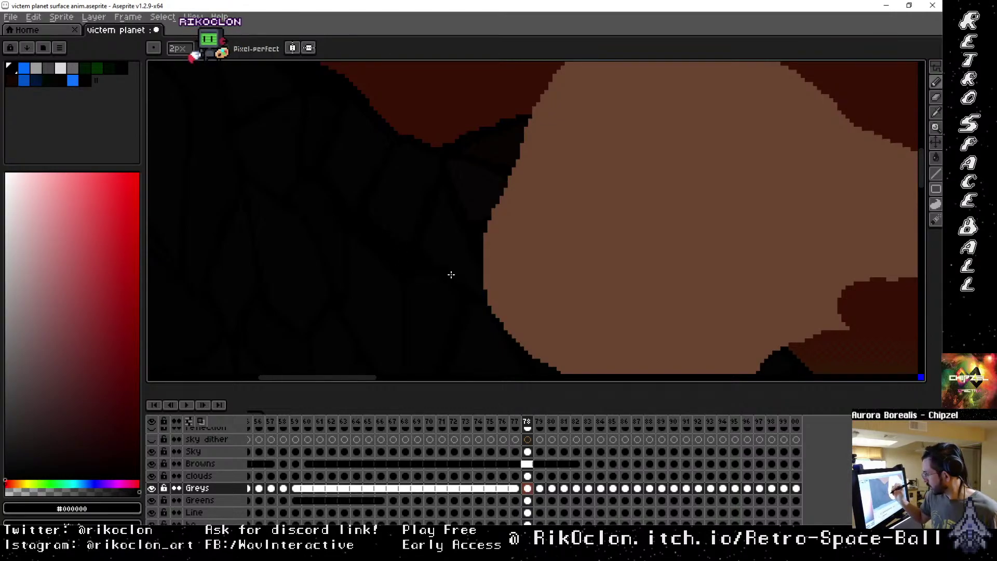
key("i")
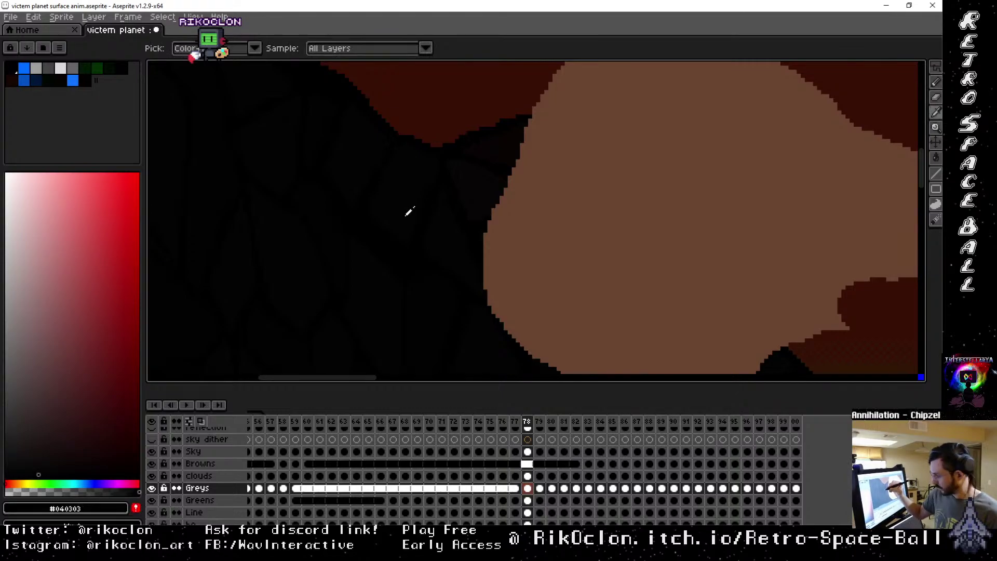
key("b")
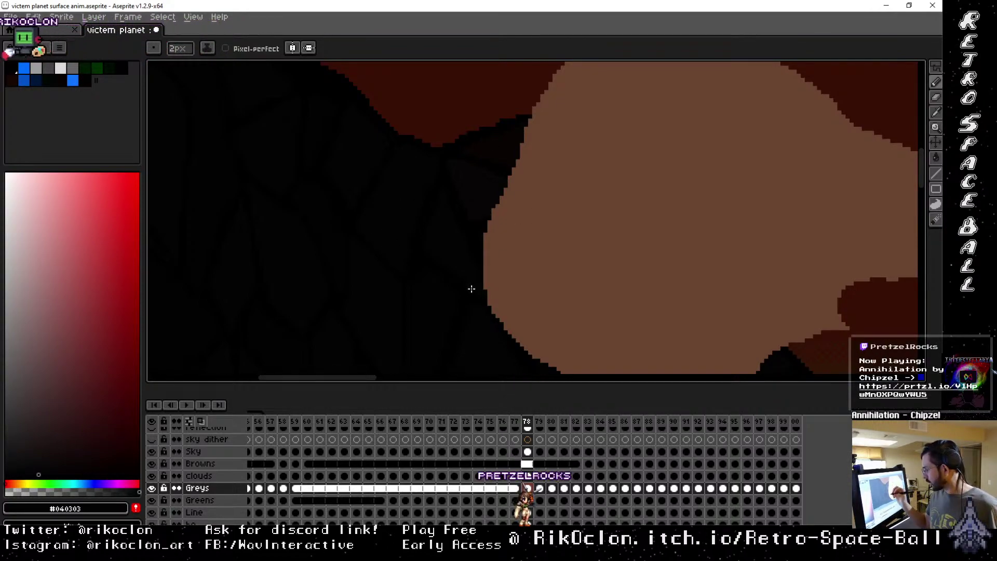
Draw black #000000 cracks in the rocks beside the large smoke puff and further down the slope, trimming the lower ones with #020202.
left_click_drag(481, 260, 431, 178)
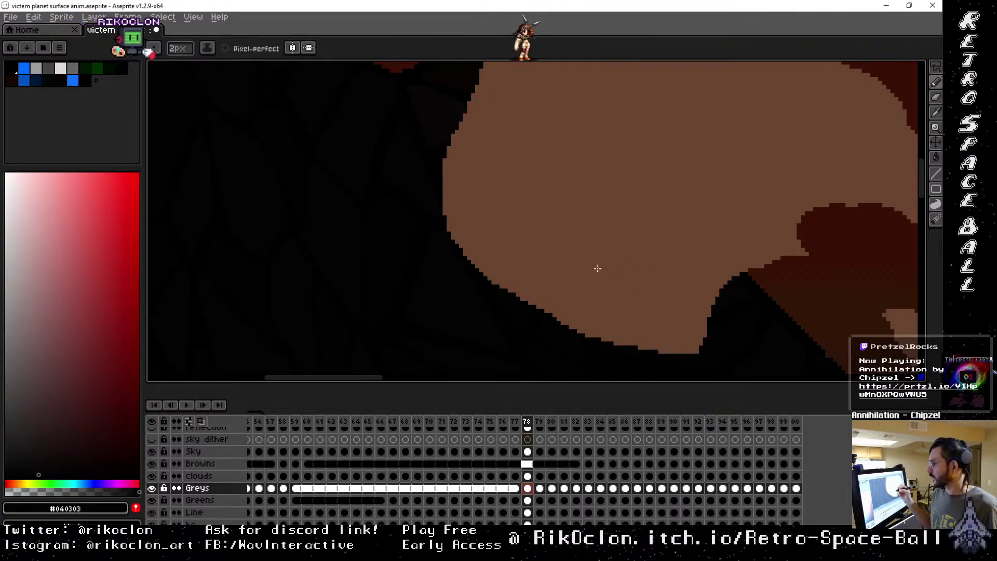
key("space")
left_click_drag(444, 222, 464, 285)
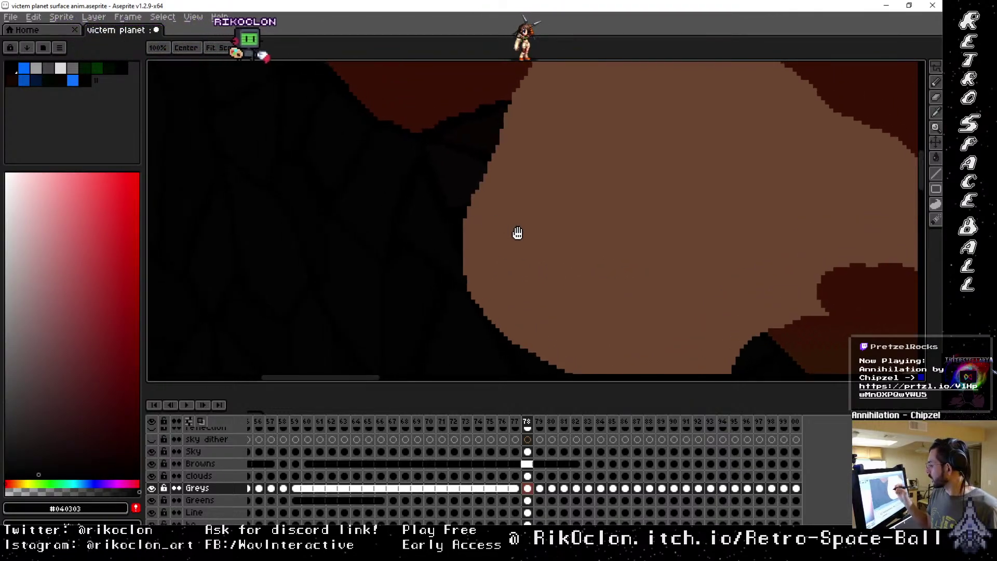
left_click(456, 218, "alt")
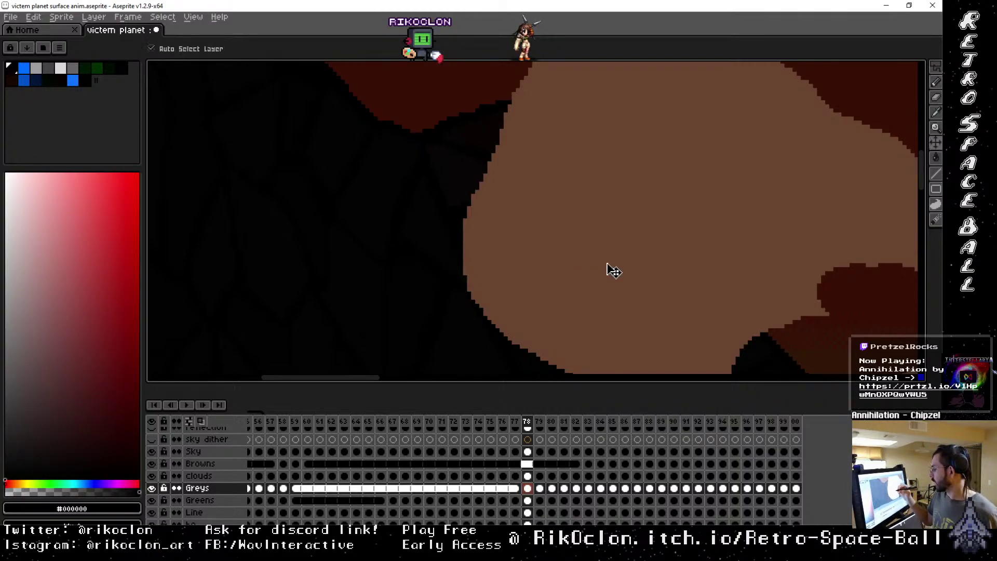
mouse_move(612, 263)
left_mouse_down()
mouse_move(643, 158)
mouse_move(672, 118)
mouse_move(614, 310)
mouse_move(616, 343)
mouse_move(694, 332)
mouse_move(661, 311)
mouse_move(683, 223)
mouse_move(715, 178)
mouse_move(652, 189)
mouse_move(675, 263)
mouse_move(649, 218)
mouse_move(612, 205)
left_mouse_up()
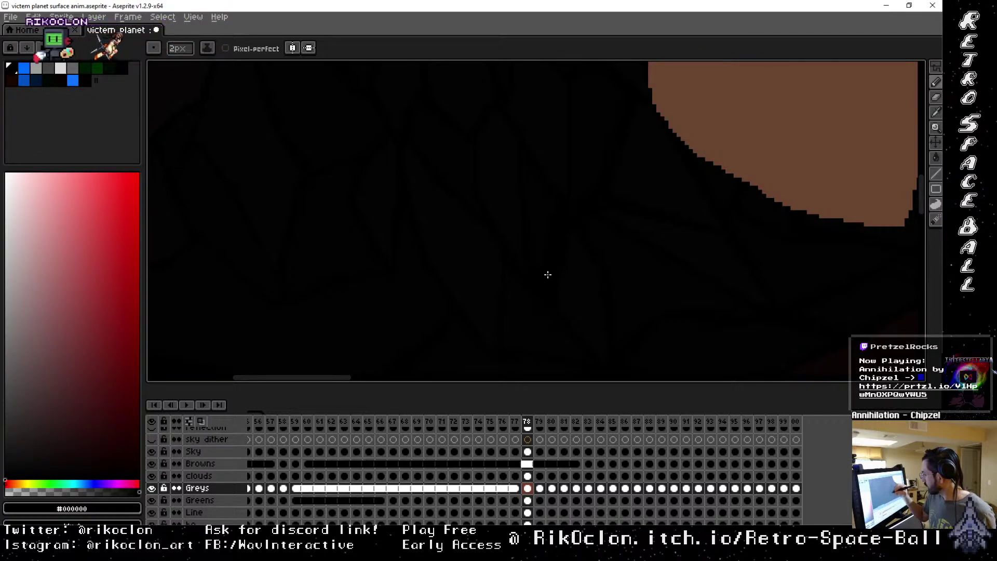
key("alt")
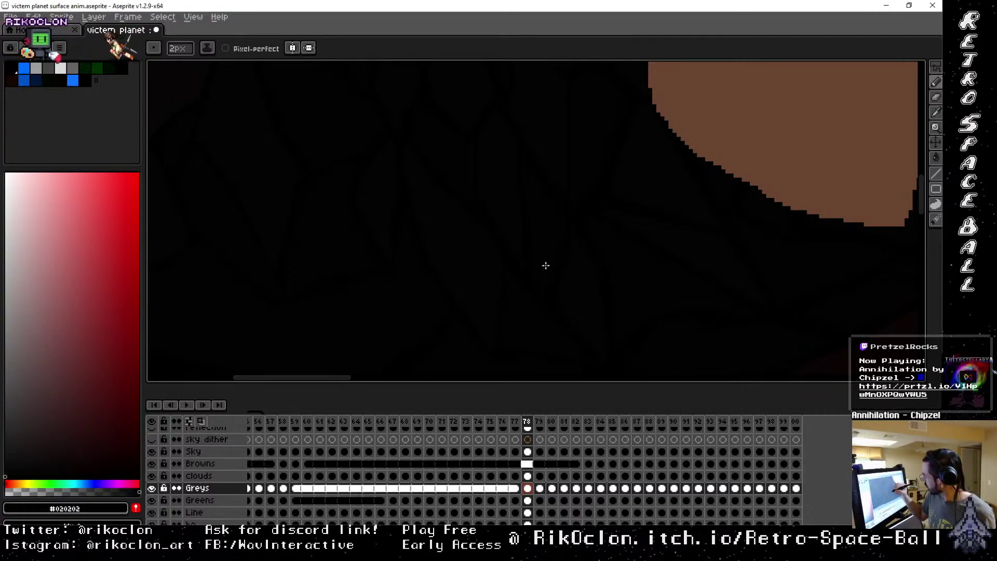
Redraw the cracks between the rocks left of the large smoke puff with black #000000, trimming their edges with #020202.
key("space")
left_click_drag(538, 205, 559, 309)
left_click_drag(557, 289, 550, 304)
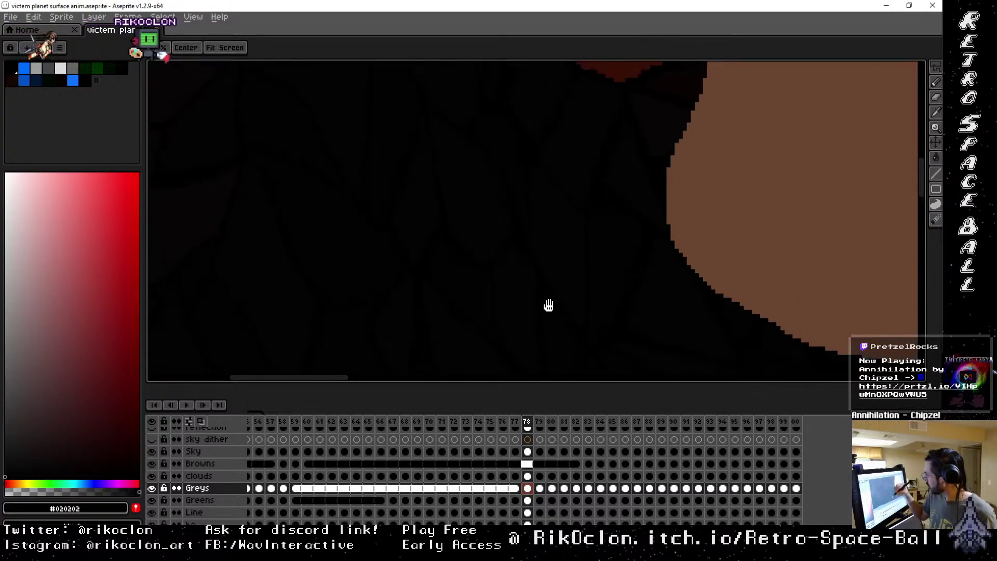
left_click_drag(550, 254, 552, 272)
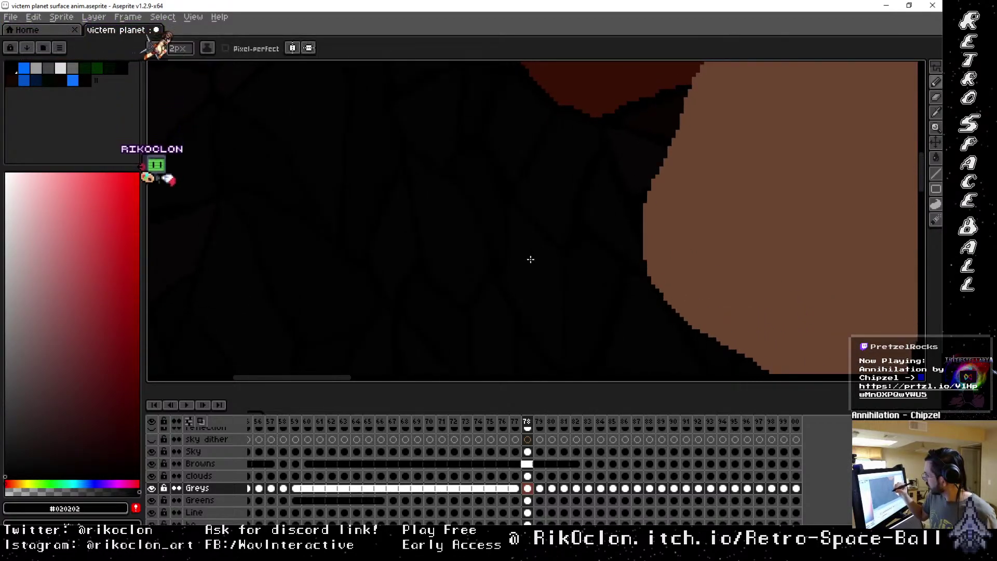
key("b")
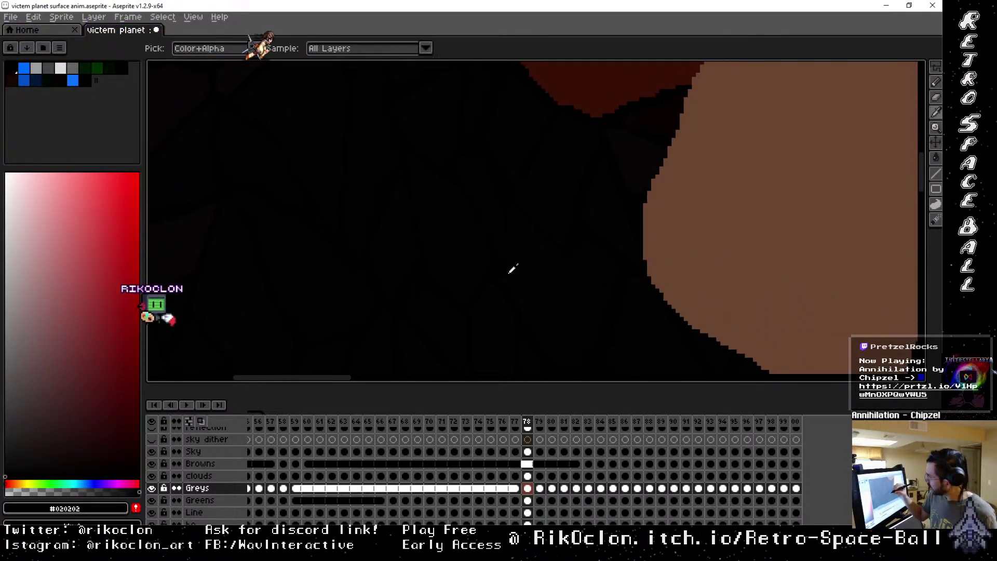
left_click(503, 267, "alt")
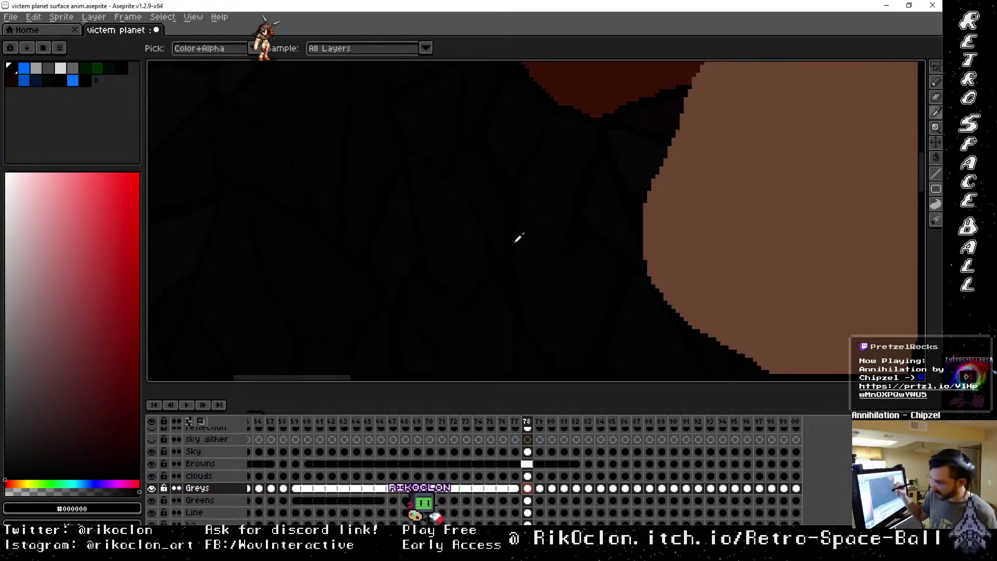
left_click(500, 219, "alt")
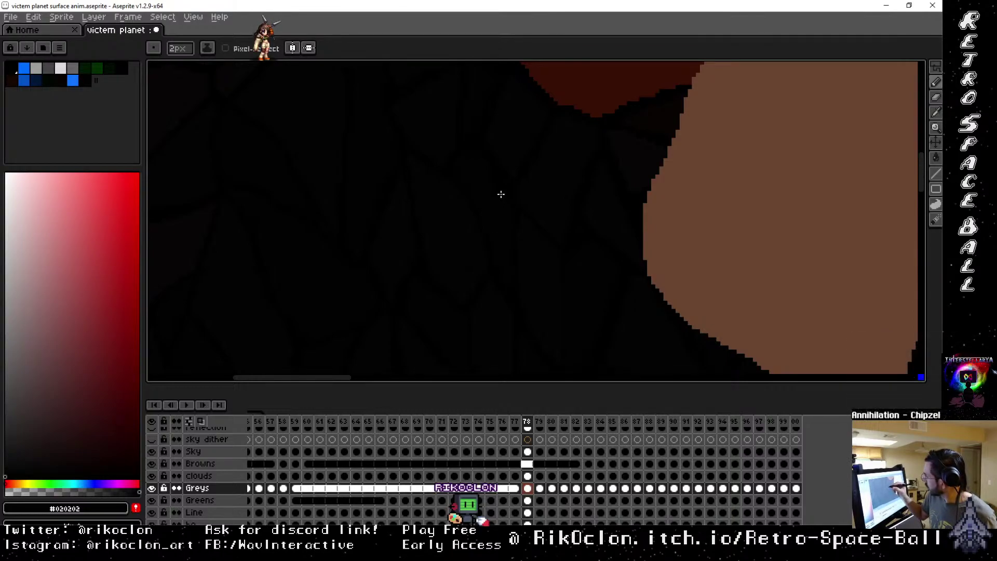
Redraw the crack between the rocks just below the ridge with black #000000 and fill beside it with #040303.
mouse_move(482, 167)
left_mouse_down()
mouse_move(493, 274)
mouse_move(540, 254)
mouse_move(630, 167)
mouse_move(603, 238)
left_mouse_up()
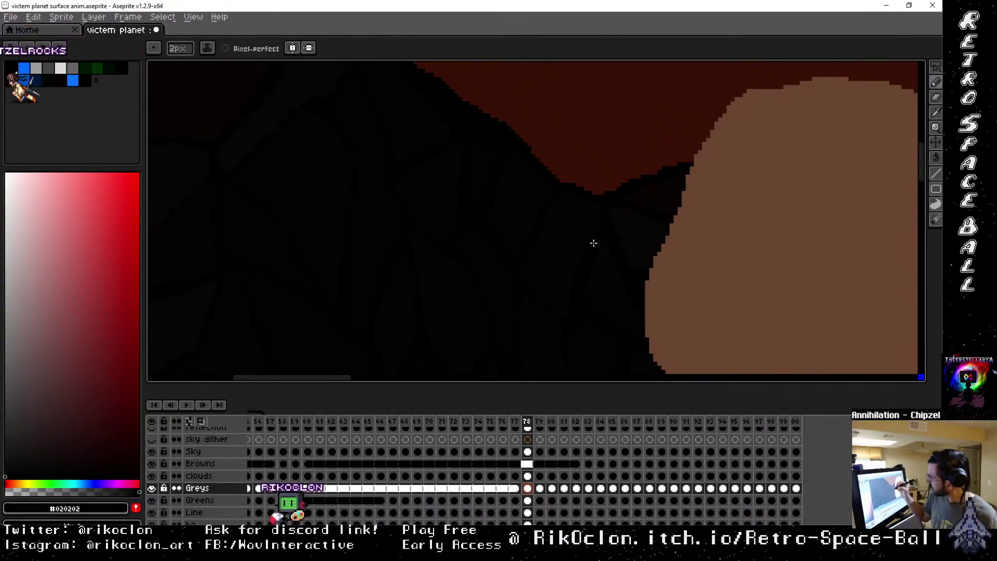
left_click(510, 235, "alt")
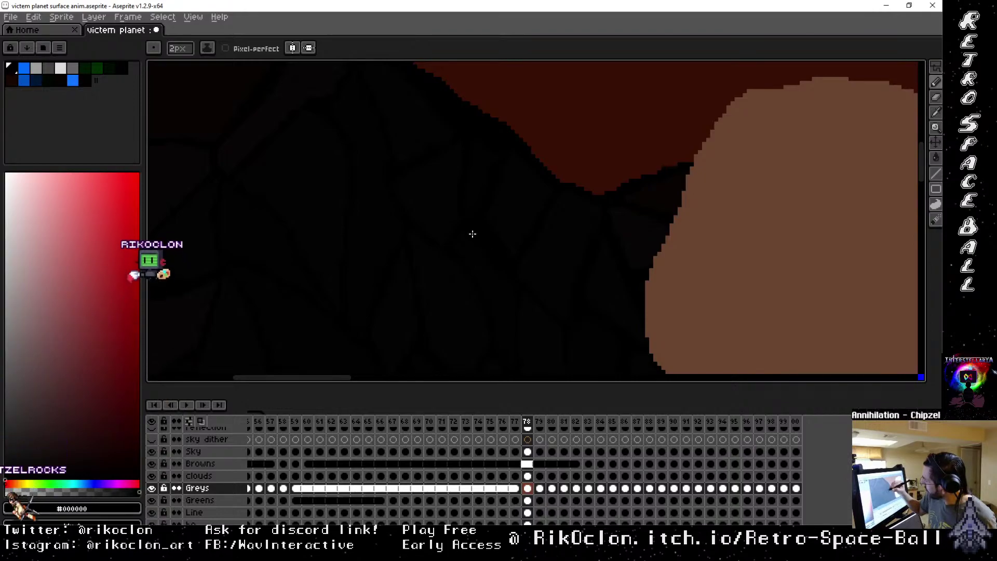
left_click(517, 199, "alt")
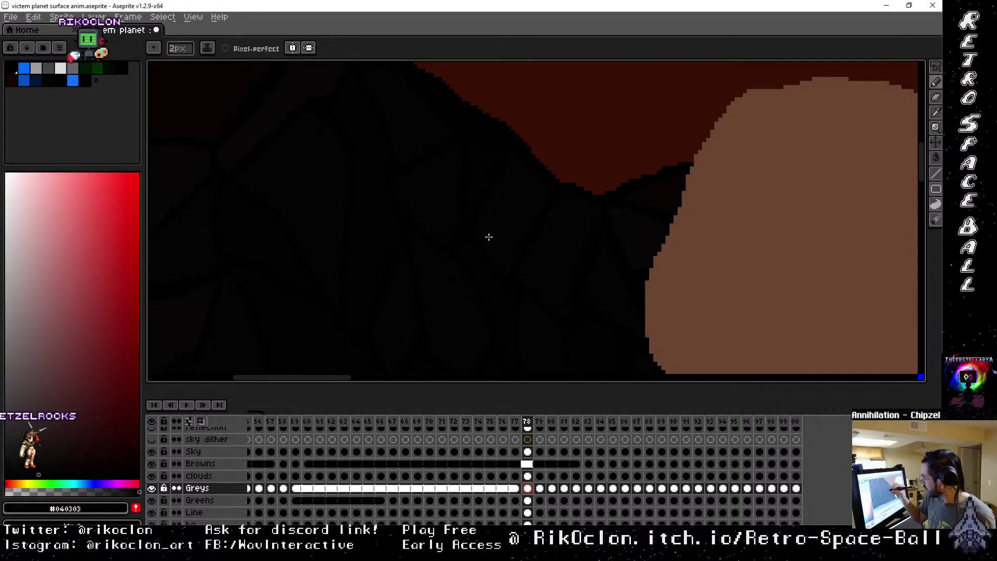
Compare the whole mountain between frames 77 and 78 by switching back and forth between them.
key("space")
left_click_drag(572, 256, 581, 189)
key("v")
scroll(582, 190, "down", 3)
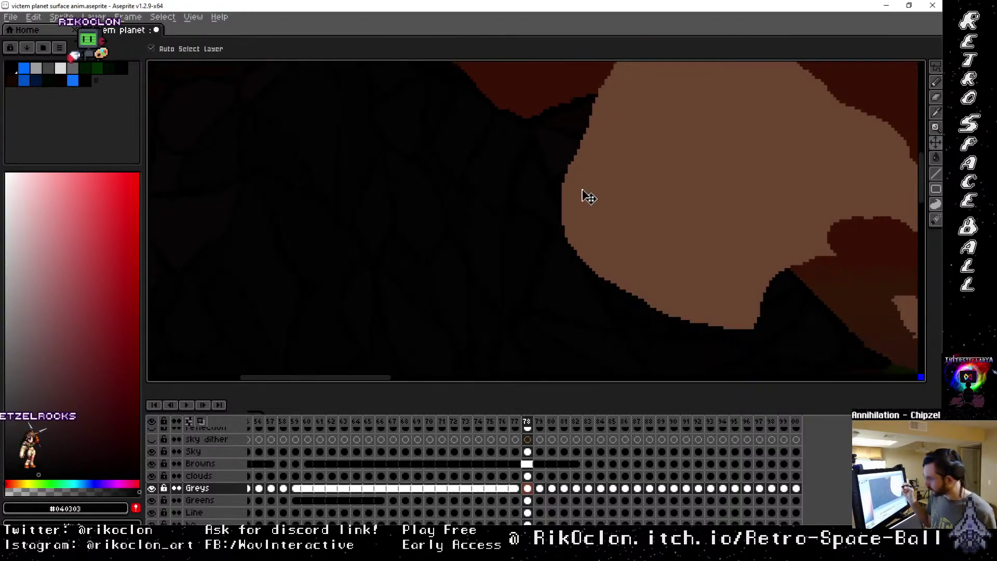
key("b")
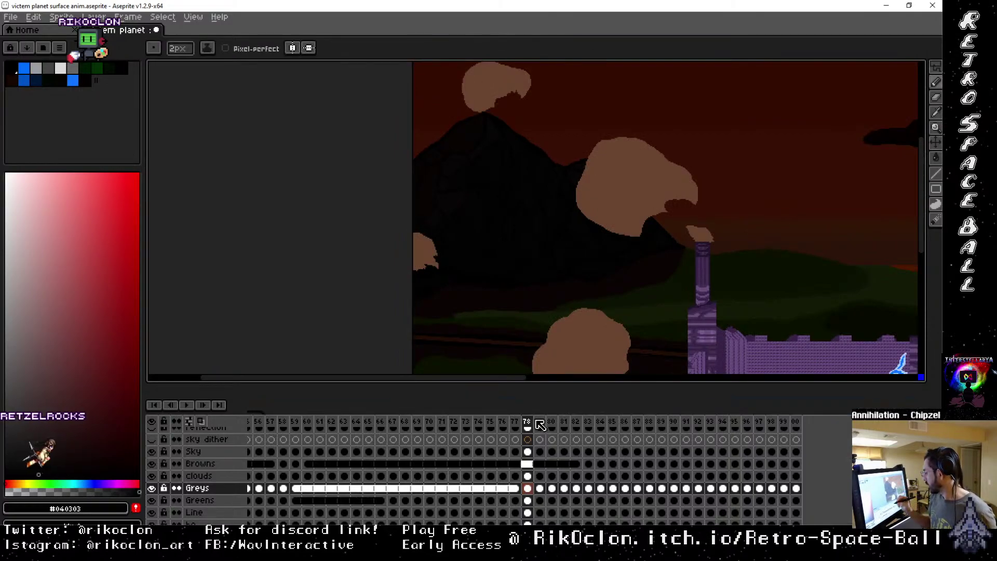
left_click(515, 422)
key("Right")
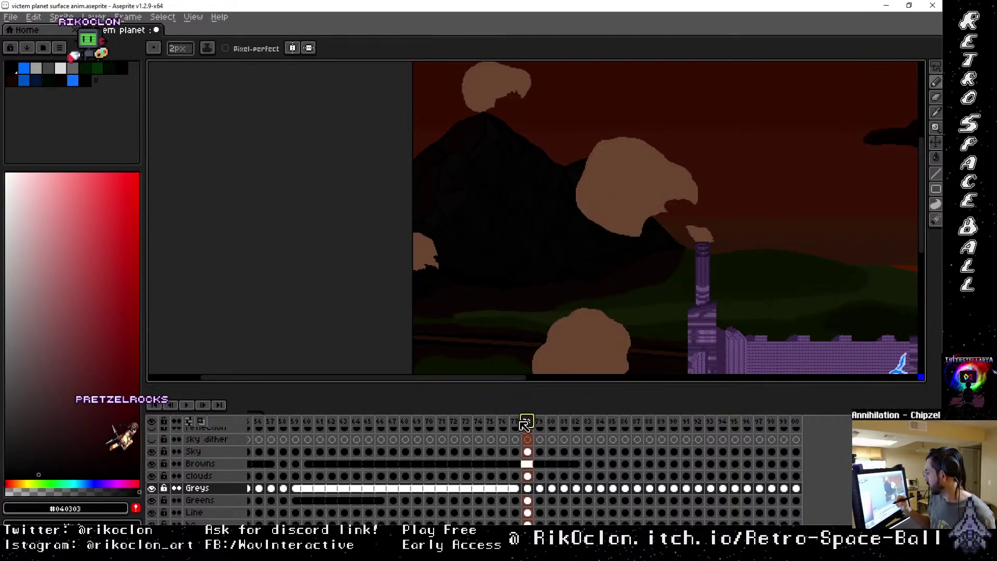
key("Left")
key("Right")
key("Left")
key("Right")
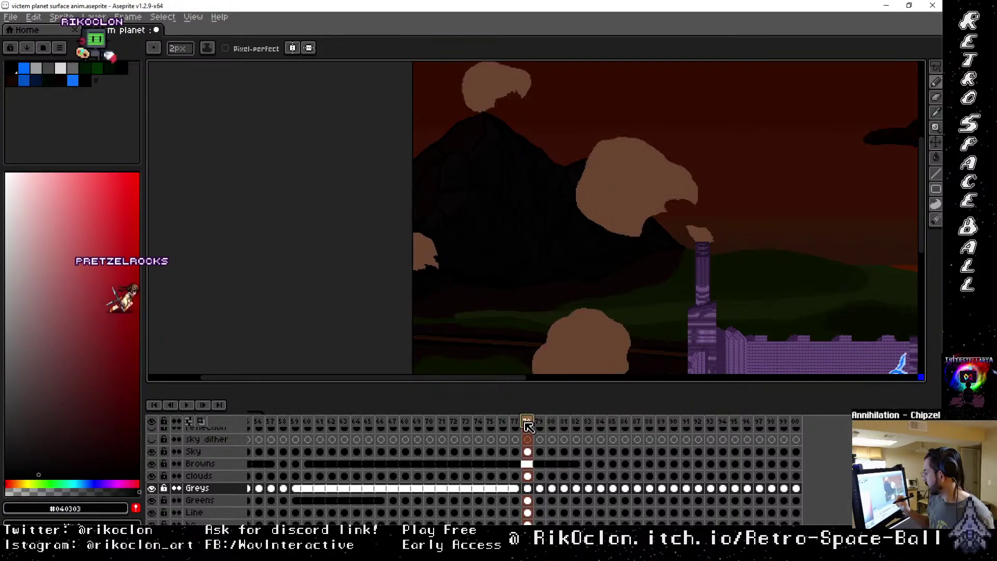
key("Left")
key("Right")
key("Left")
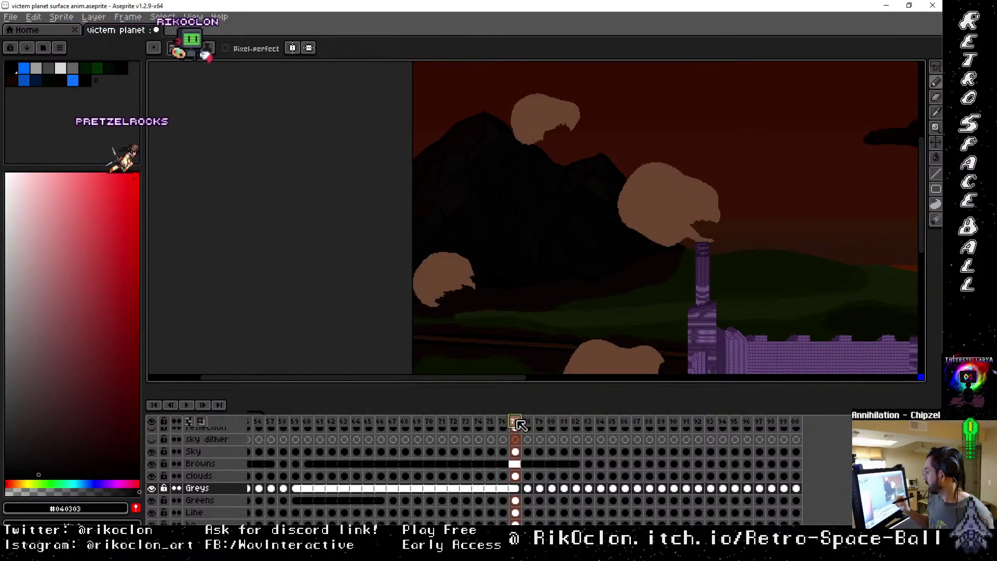
key("Right")
key("Left")
key("Right")
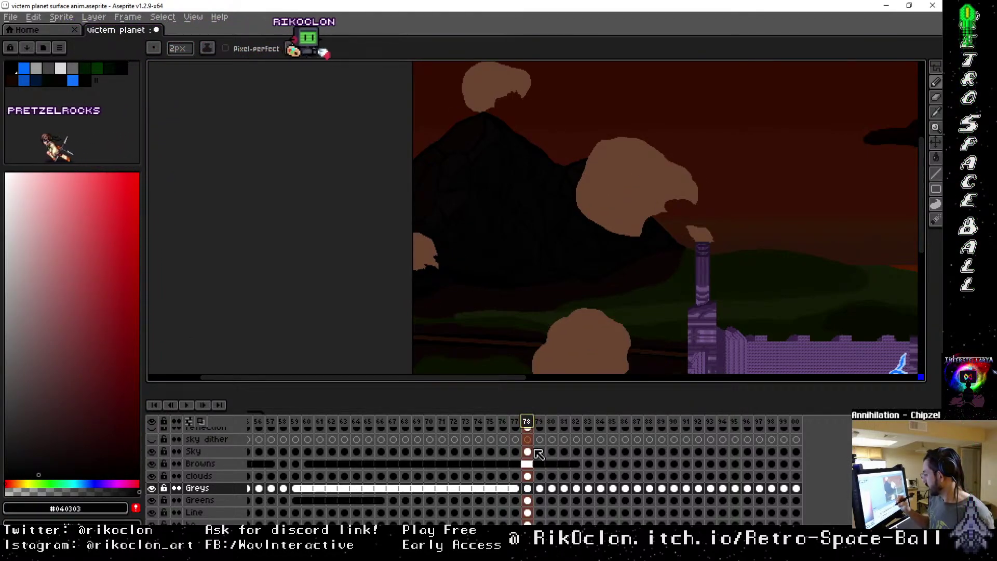
key("Left")
key("Right")
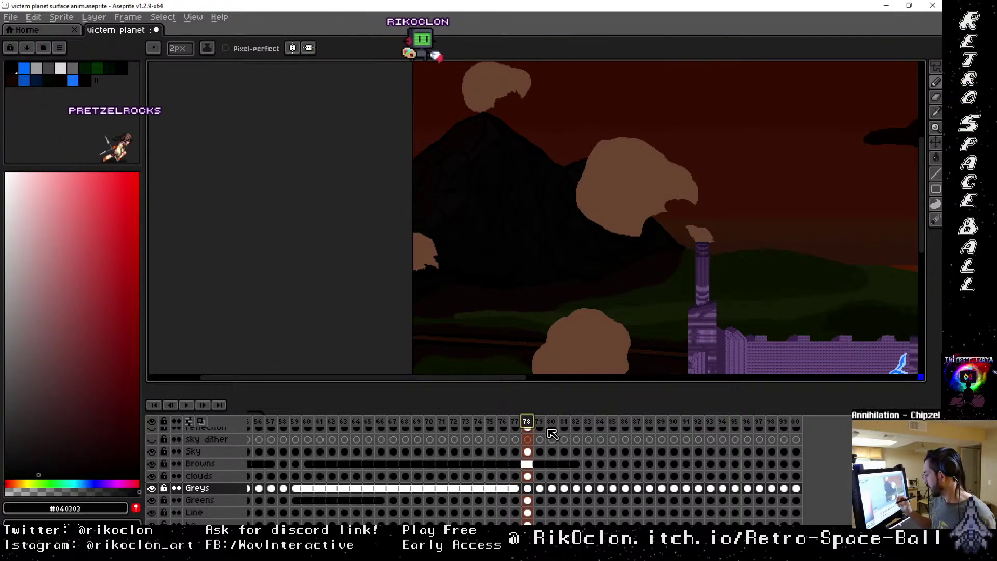
Link the Greys cels from frame 78 through the last frame, and unlink them into separate copies of the frame 78 mountain.
left_click_drag(528, 425, 542, 494)
right_click(539, 489)
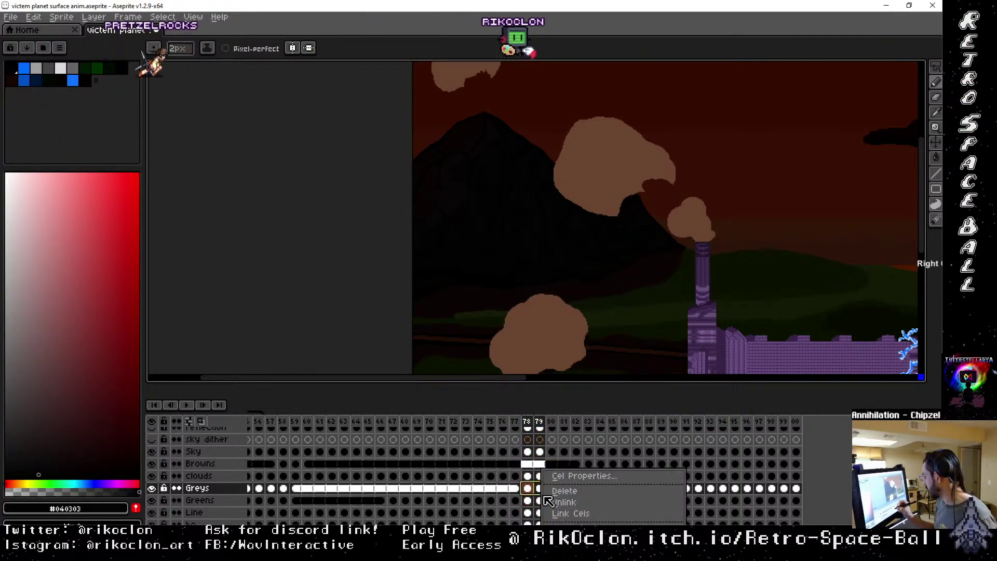
left_click(577, 514)
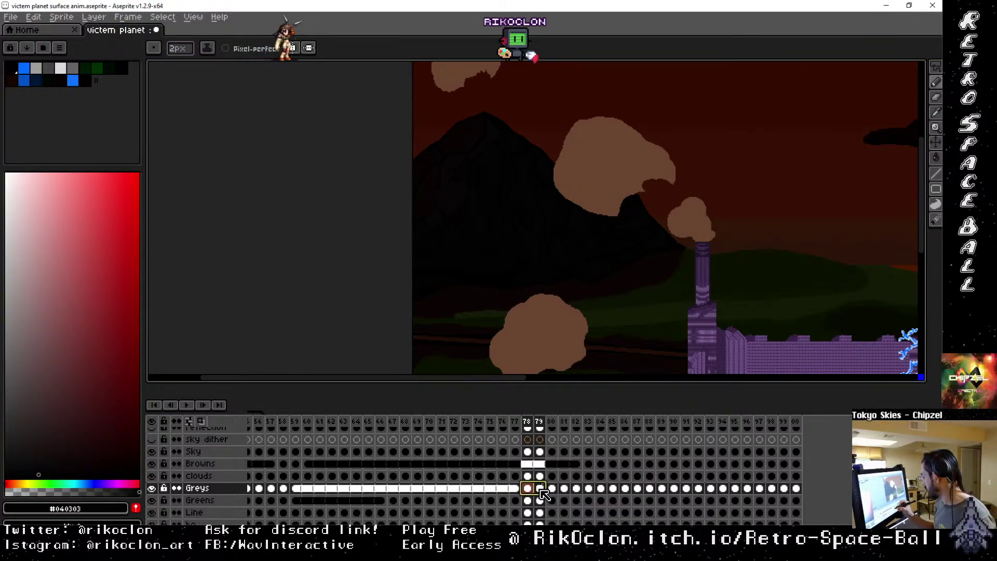
left_click_drag(543, 494, 797, 490)
right_click(799, 491)
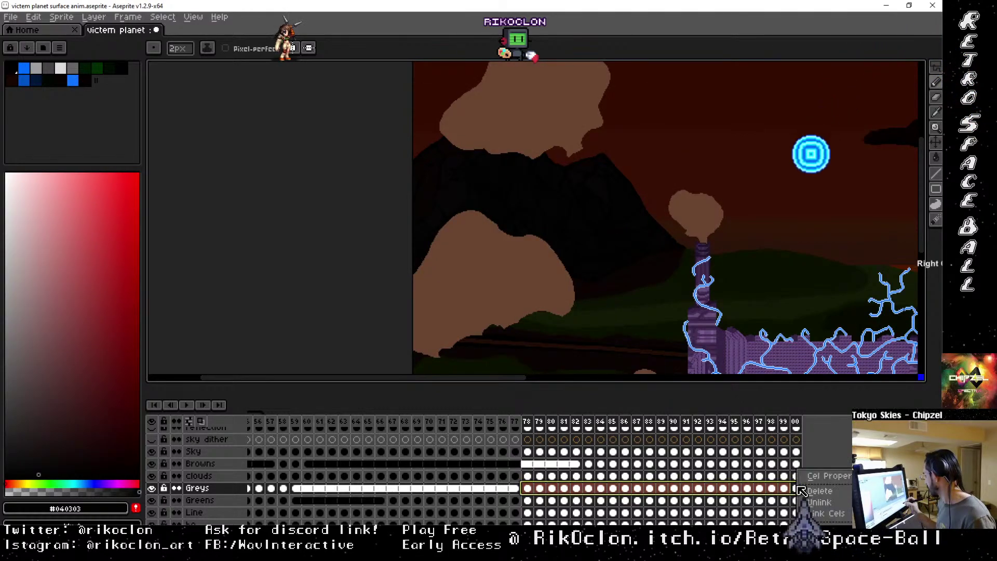
left_click(825, 513)
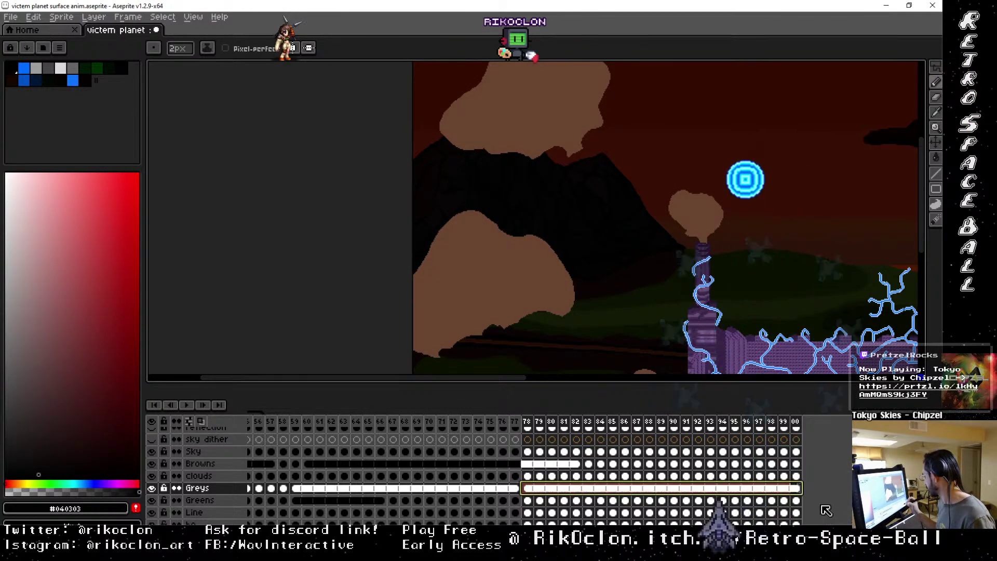
right_click(797, 488)
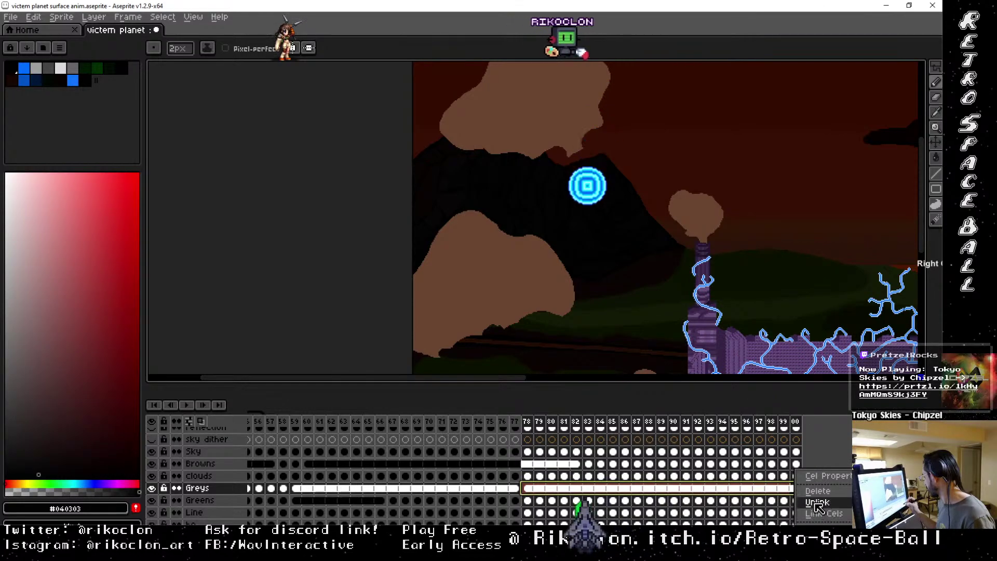
left_click(818, 502)
Compare the mountain's rocks and cracks between frames 78 and 79.
left_click(540, 488)
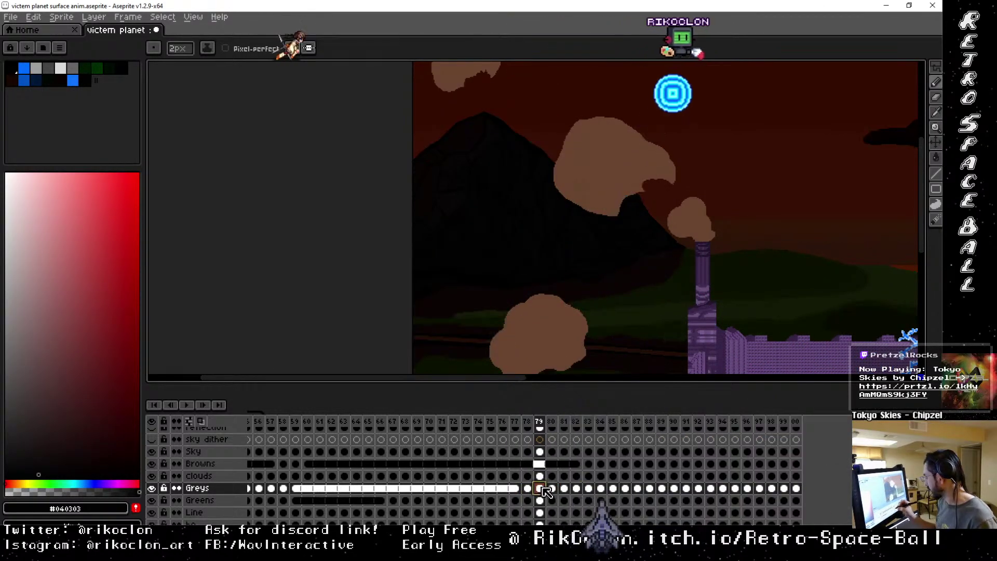
left_click(527, 488)
left_click(540, 488)
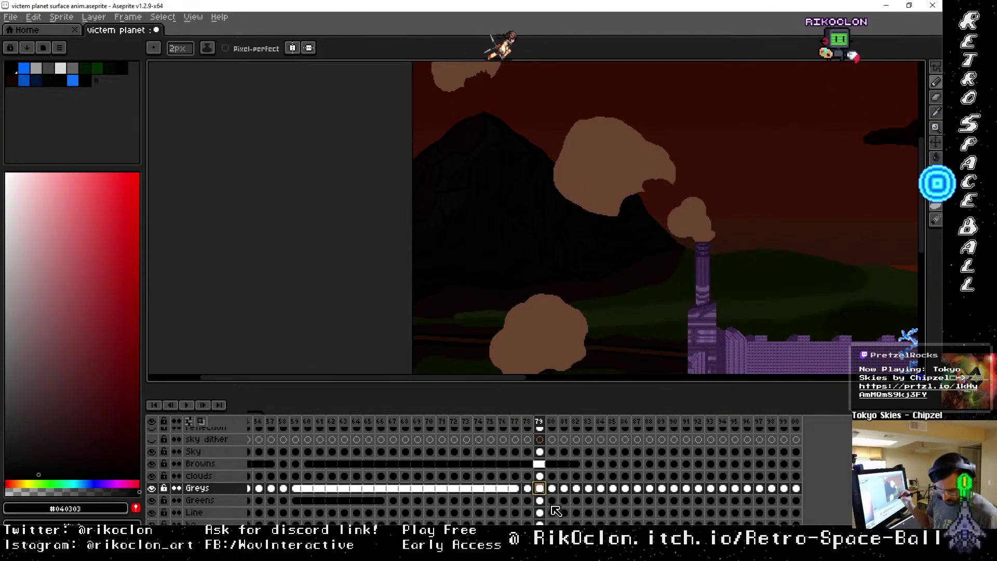
scroll(520, 189, "up", 2)
mouse_move(519, 189)
left_mouse_down()
mouse_move(718, 313)
mouse_move(518, 349)
mouse_move(539, 280)
mouse_move(586, 231)
left_mouse_up()
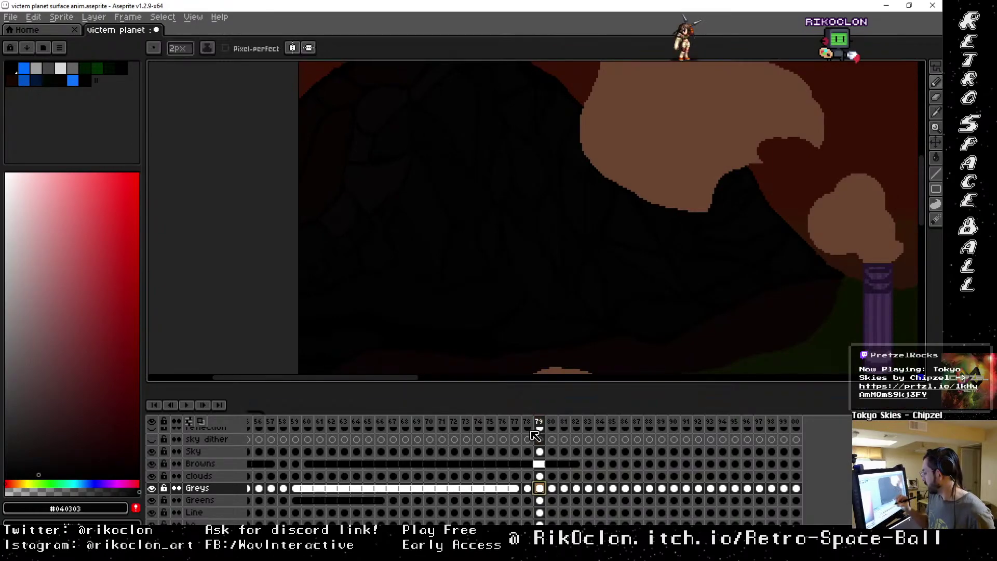
left_click(530, 430)
left_click(540, 422)
left_click(527, 422)
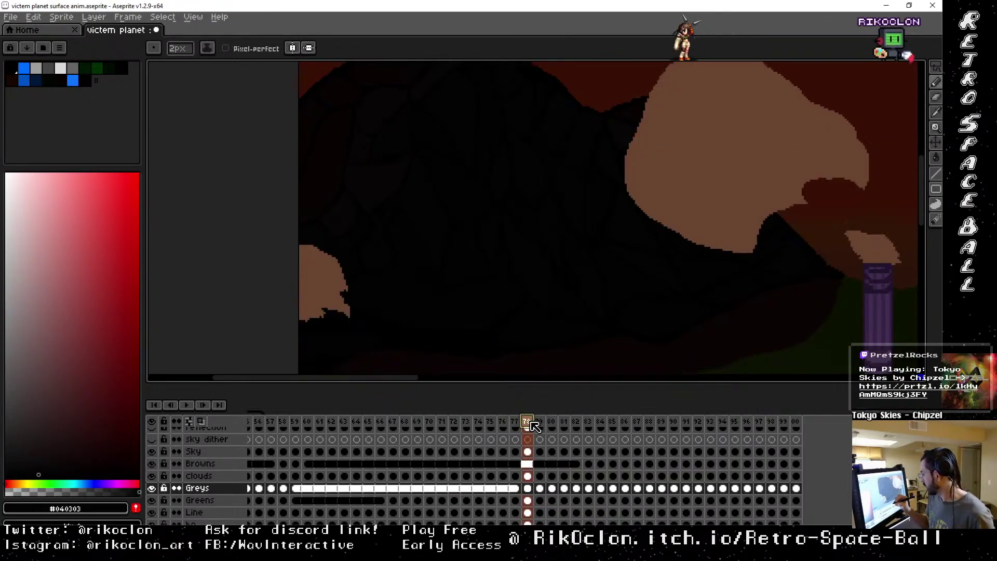
left_click(540, 422)
In frame 79, lower the crack across the large left-face rock using black #000000, refilling the rock with #040303 and #070505.
key("space")
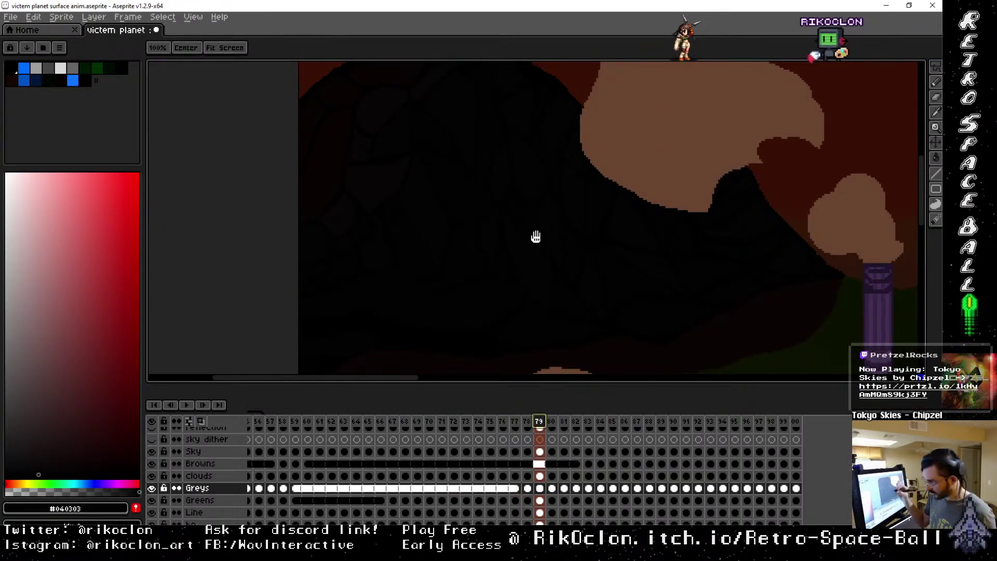
mouse_move(519, 218)
left_mouse_down()
mouse_move(559, 243)
mouse_move(670, 267)
mouse_move(684, 279)
mouse_move(692, 258)
mouse_move(685, 263)
mouse_move(721, 260)
left_mouse_up()
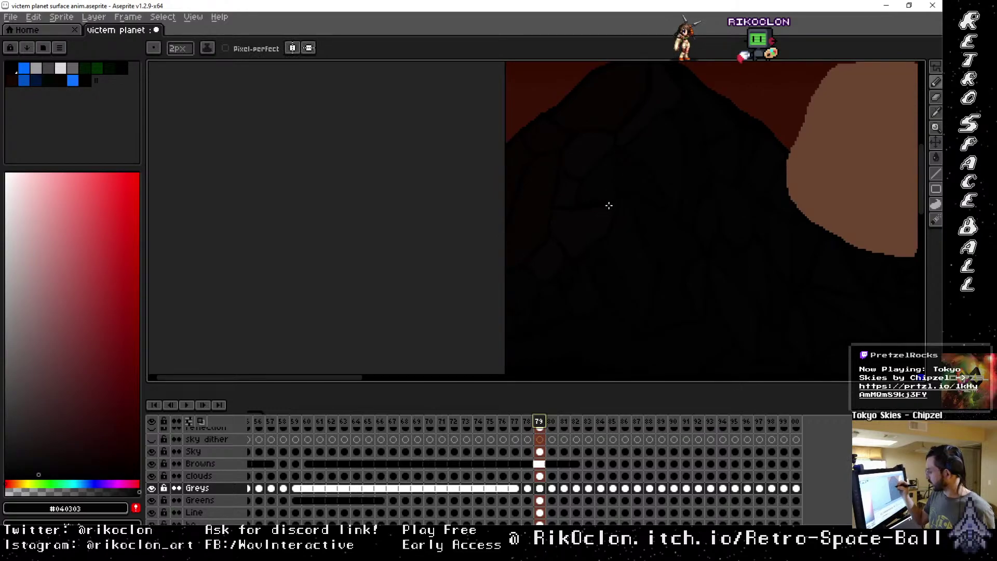
key("alt")
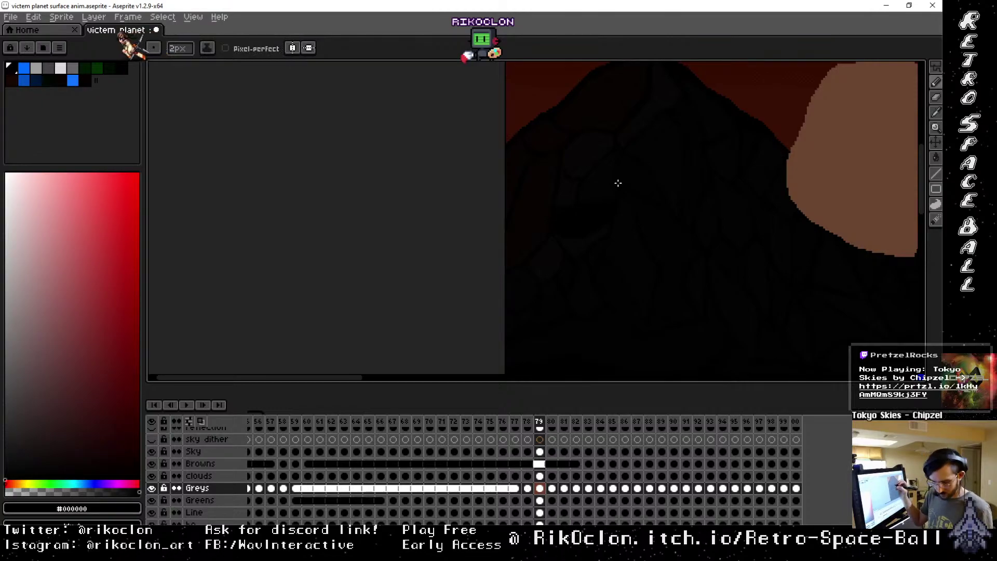
key("alt")
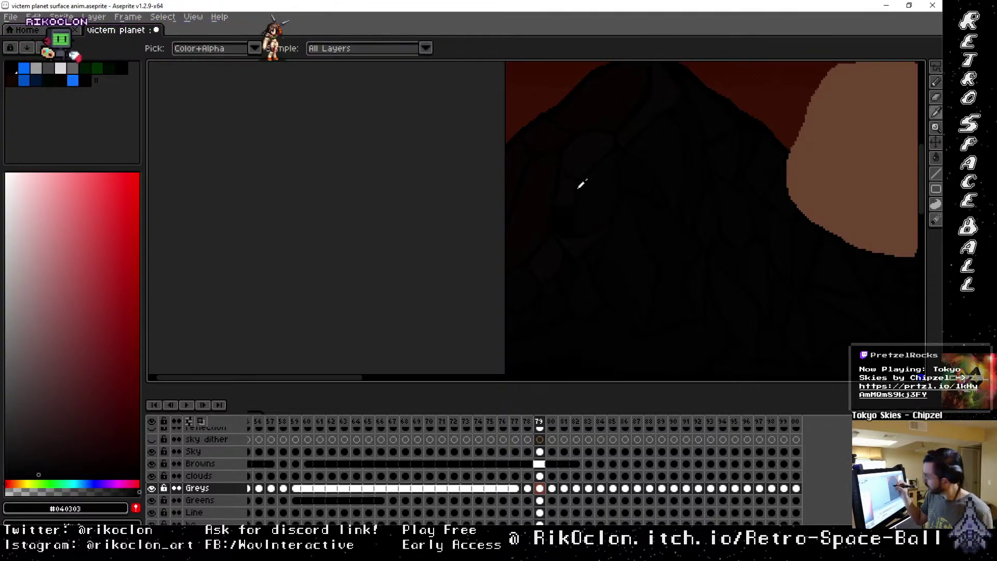
left_click(586, 206, "alt")
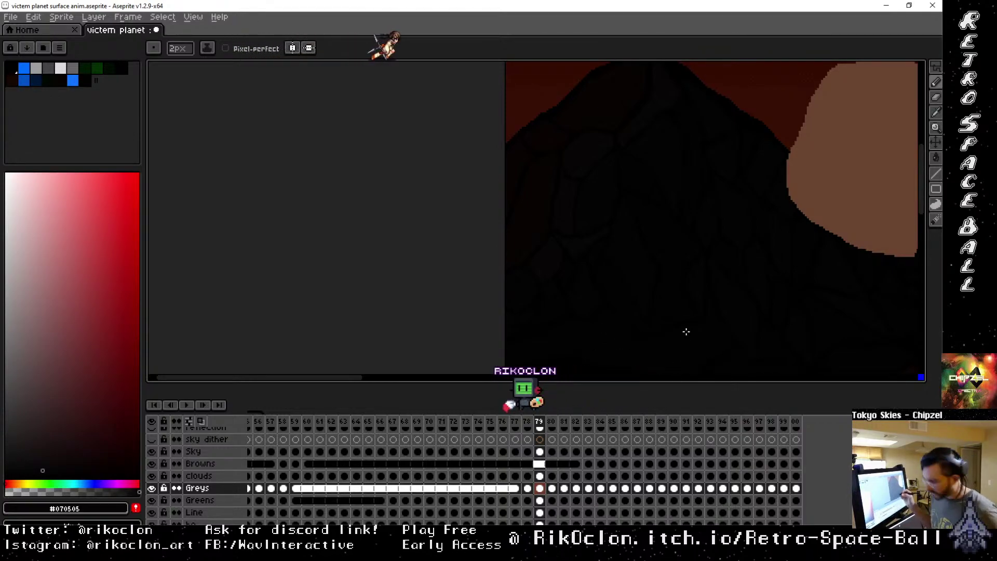
Examine the redrawn left-face rocks and the lower slope in frame 79, comparing them with frame 78.
left_click_drag(774, 311, 694, 239)
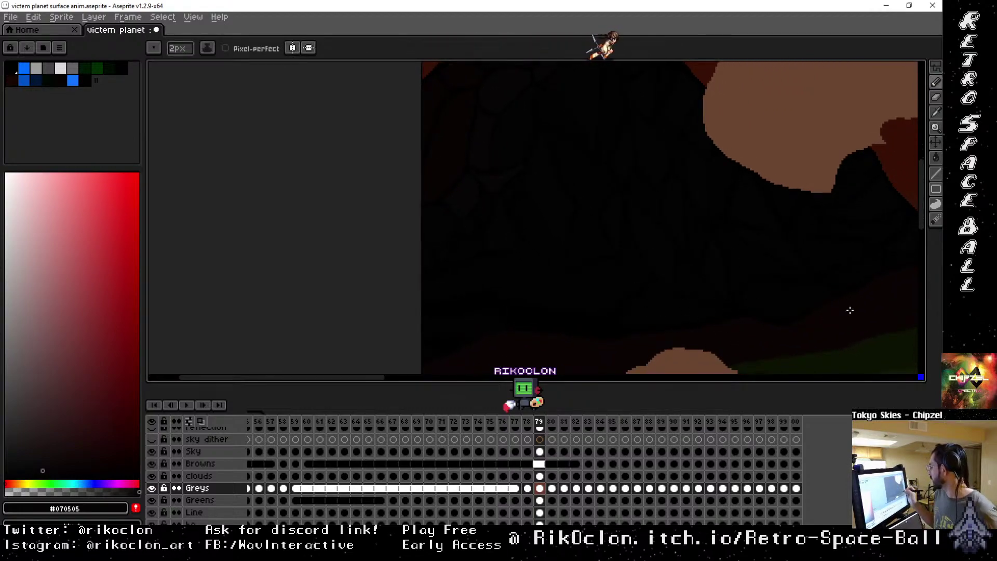
left_click_drag(736, 270, 711, 358)
left_click_drag(751, 316, 680, 286)
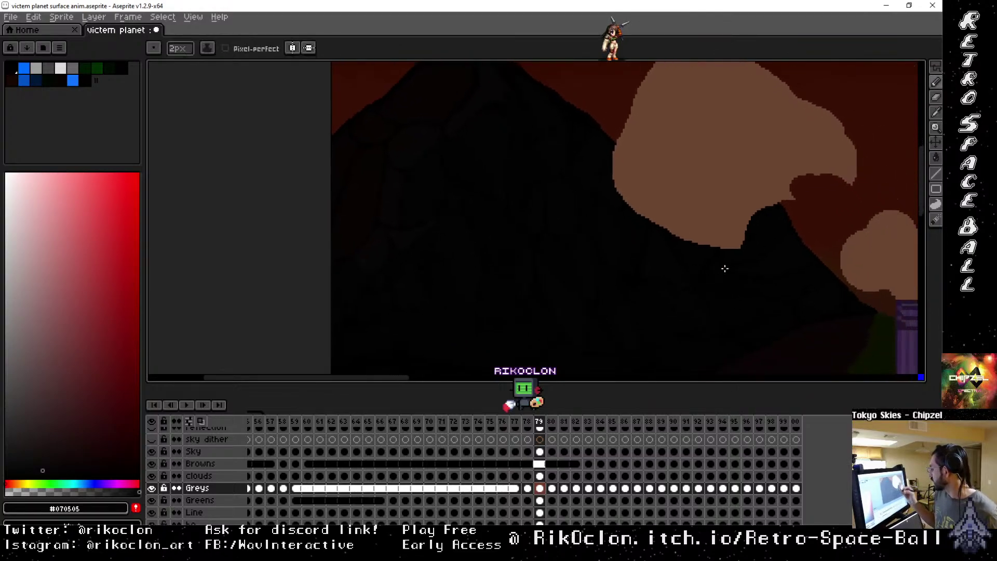
left_click(540, 421)
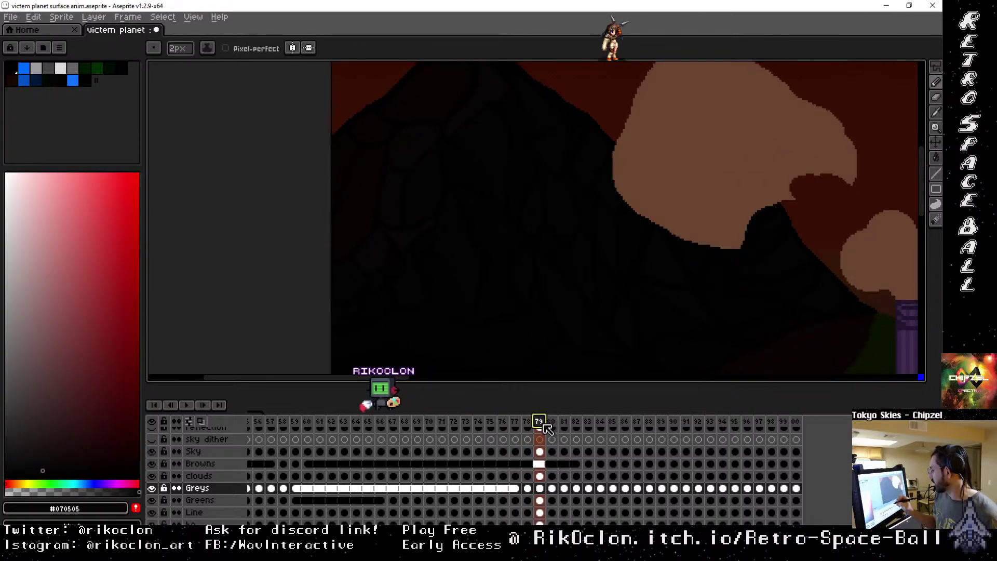
key("Left")
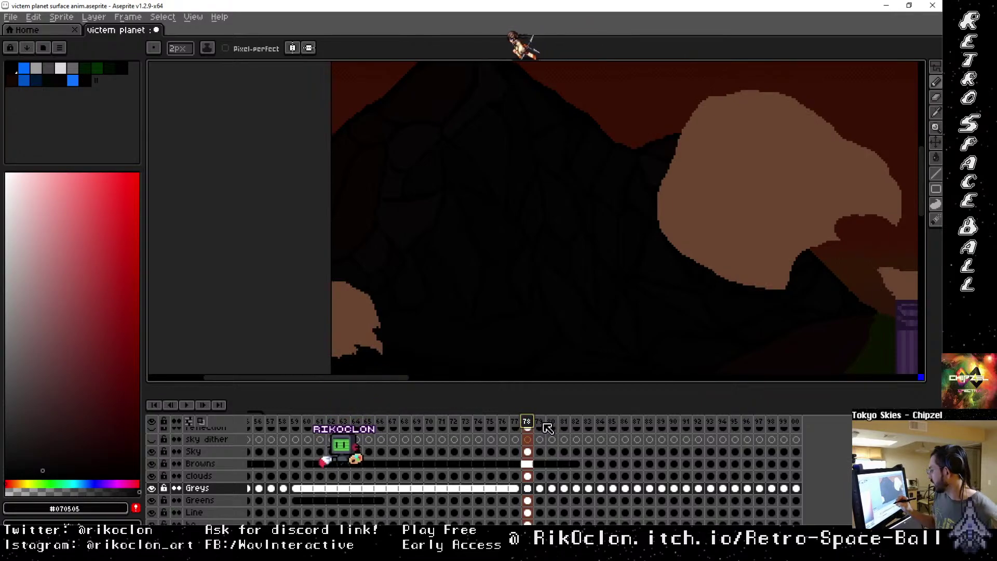
key("Right")
key("space")
left_click_drag(605, 258, 581, 227)
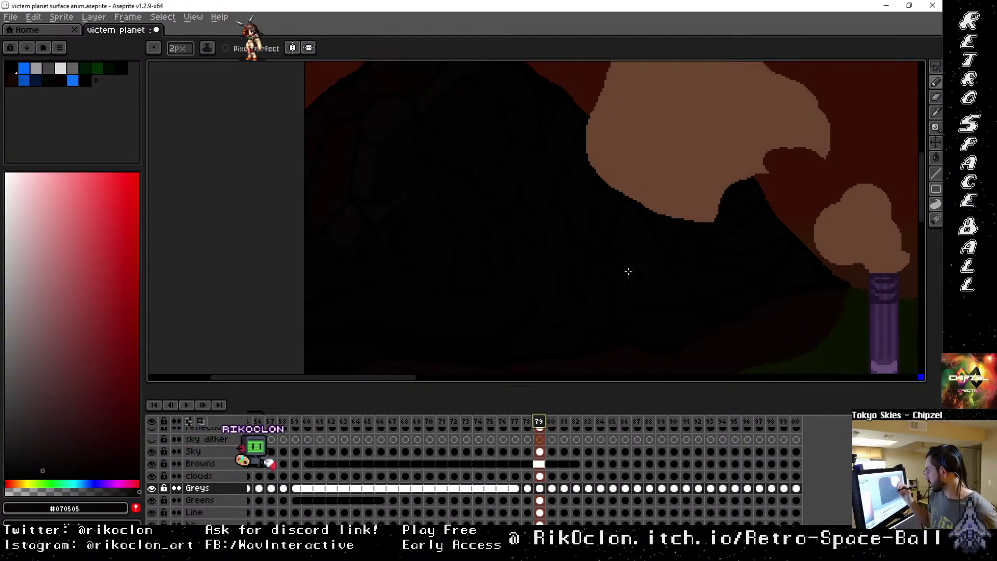
scroll(610, 258, "up", 2)
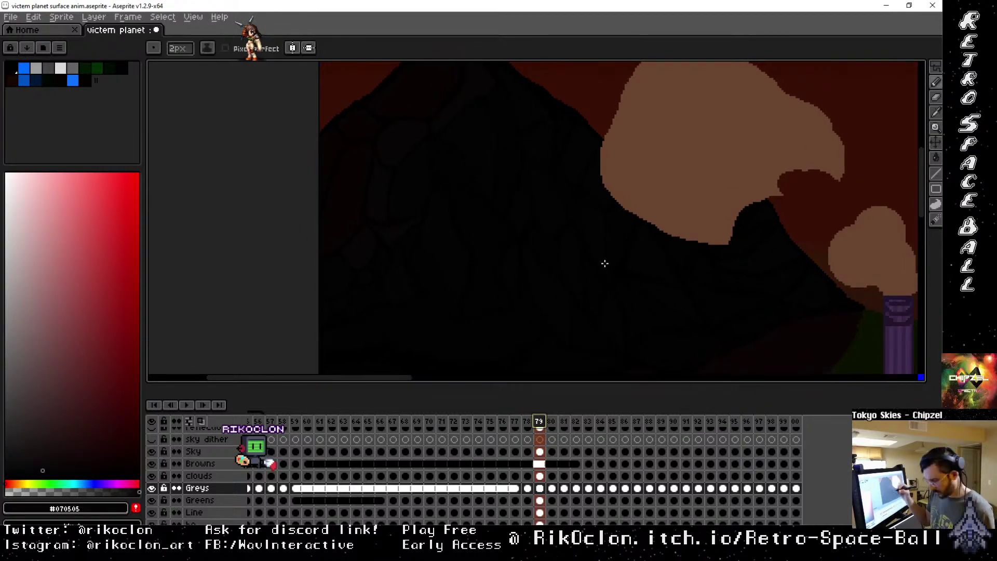
In frame 79, shift the cracks between the central rocks beside the cloud using black #000000 and rock color #040303.
scroll(604, 266, "up", 1)
key("ctrl+z")
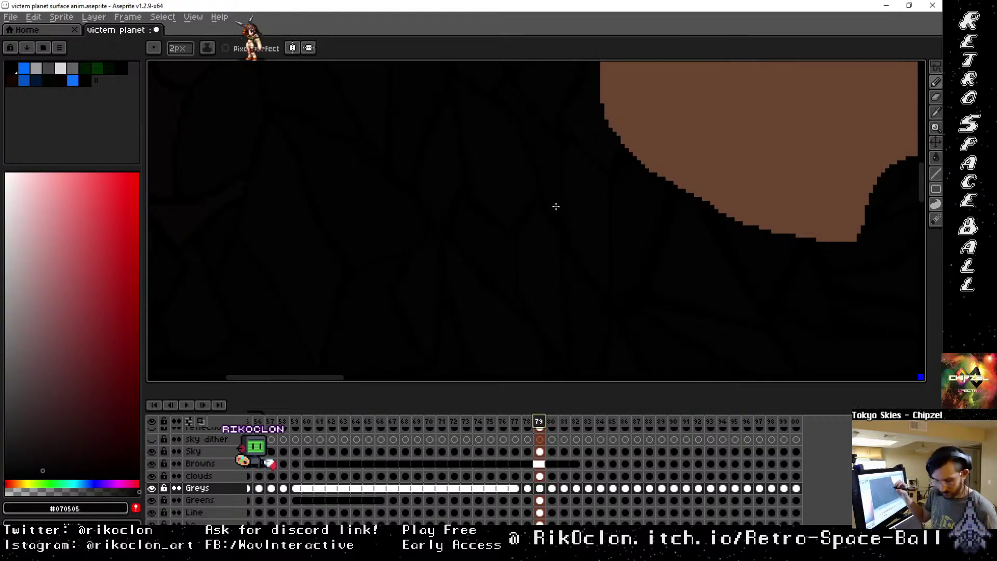
key("alt")
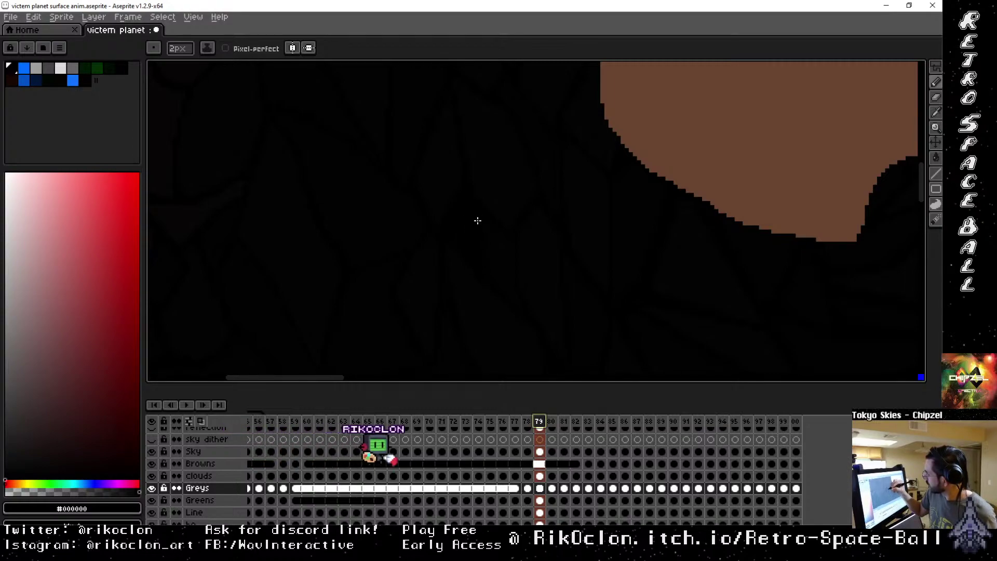
key("alt")
left_click(463, 185)
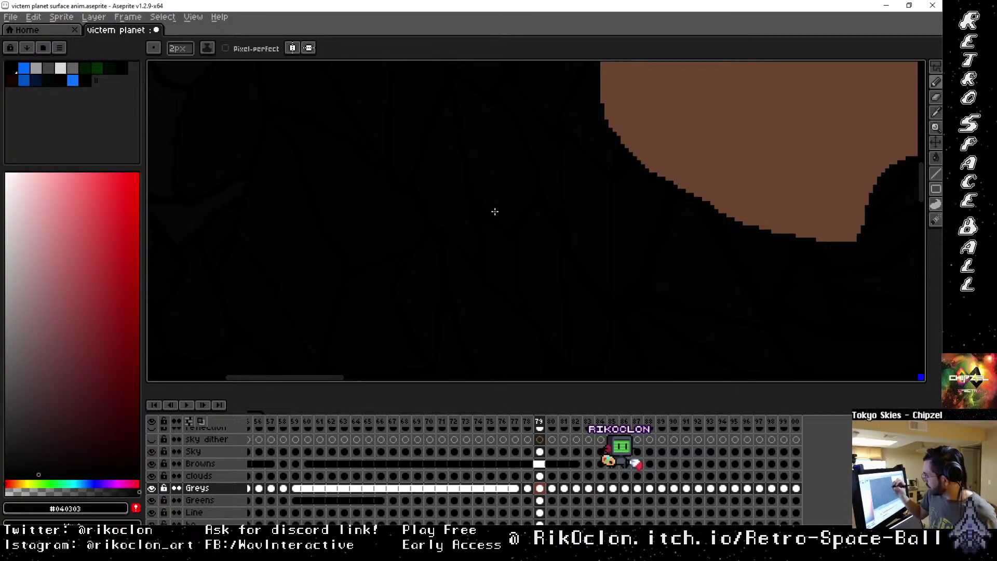
key("alt")
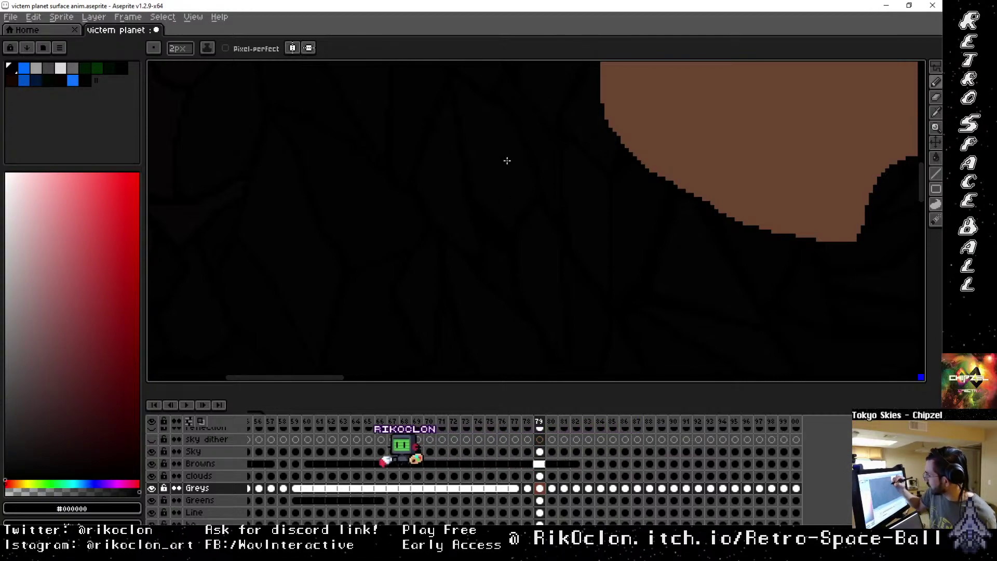
left_click(507, 192, "alt")
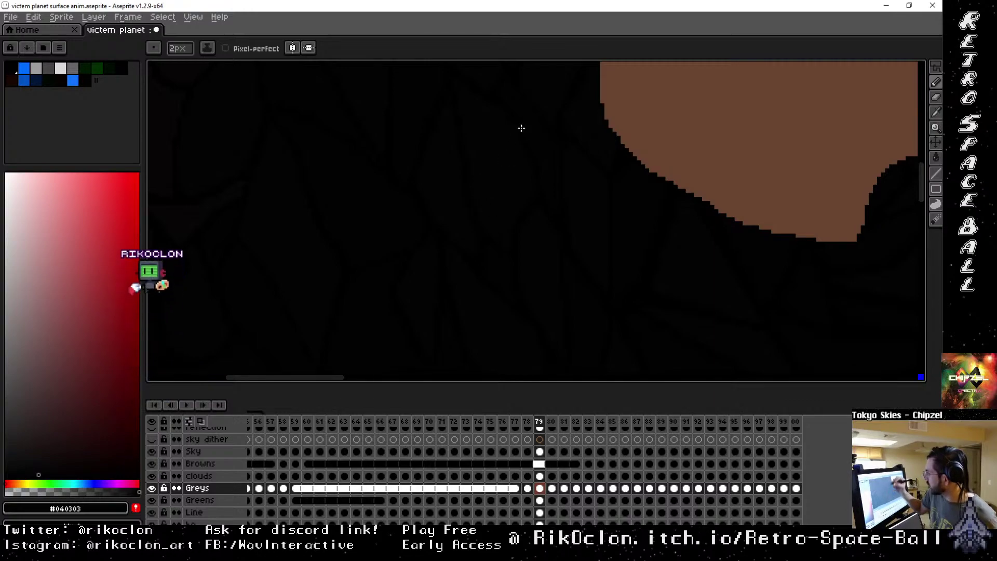
Redraw the cracks beneath the tall left-face rocks and around the triangular rock in black #000000.
key("space")
left_click_drag(547, 250, 556, 138)
mouse_move(596, 223)
left_mouse_down()
mouse_move(524, 247)
mouse_move(550, 292)
mouse_move(545, 241)
mouse_move(576, 349)
mouse_move(541, 270)
mouse_move(661, 291)
mouse_move(627, 247)
mouse_move(683, 251)
mouse_move(616, 240)
mouse_move(699, 204)
mouse_move(681, 249)
mouse_move(696, 176)
mouse_move(701, 187)
mouse_move(743, 162)
mouse_move(766, 190)
mouse_move(742, 171)
left_mouse_up()
key("b")
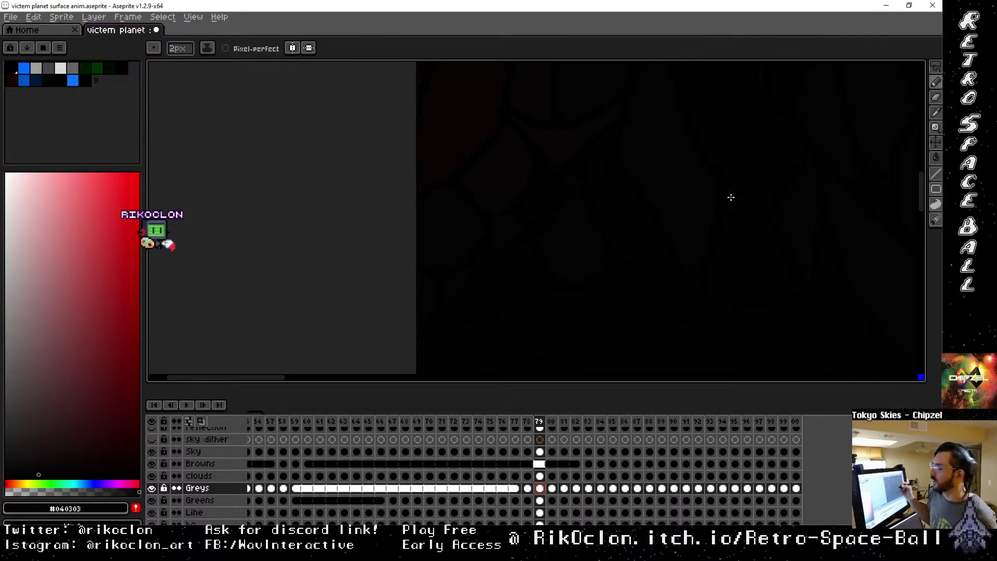
key("h")
mouse_move(660, 215)
left_mouse_down()
mouse_move(608, 296)
mouse_move(634, 270)
left_mouse_up()
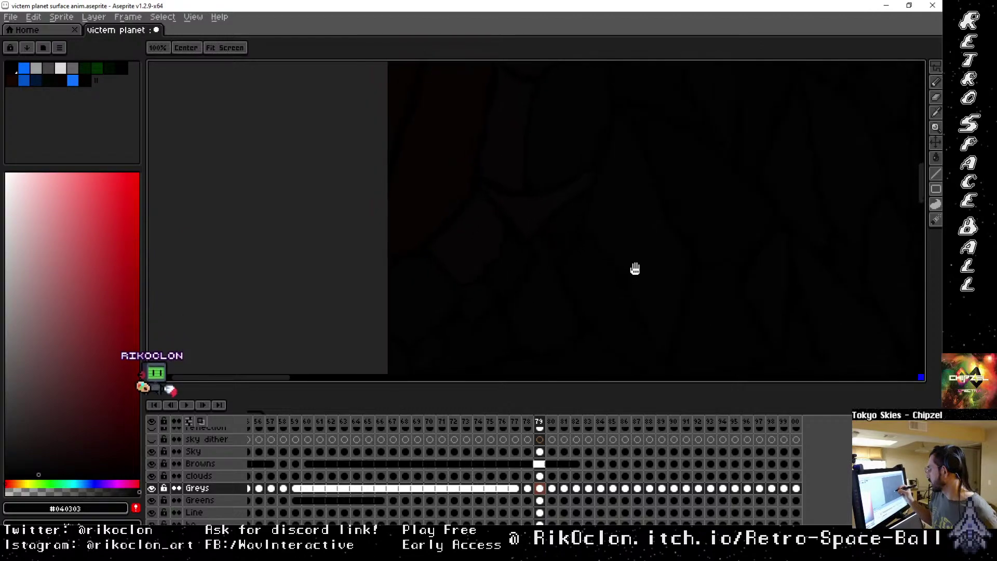
key("b")
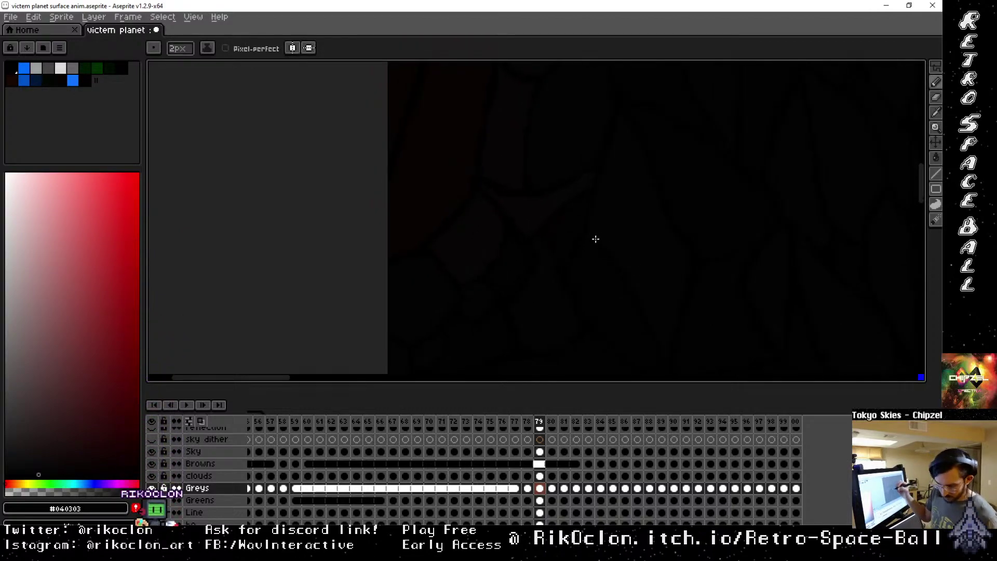
key("i")
left_click(597, 190)
key("b")
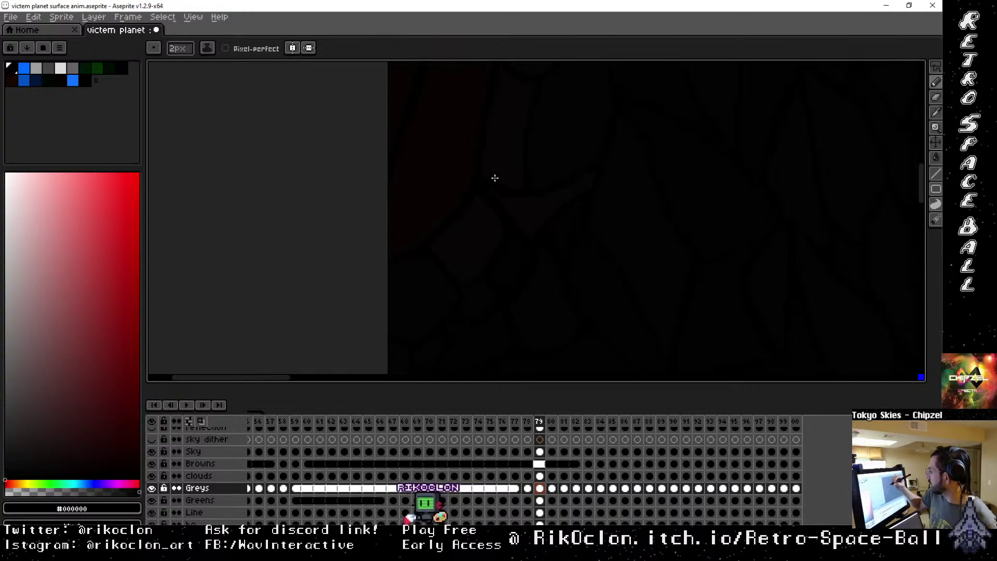
left_click_drag(483, 133, 471, 244)
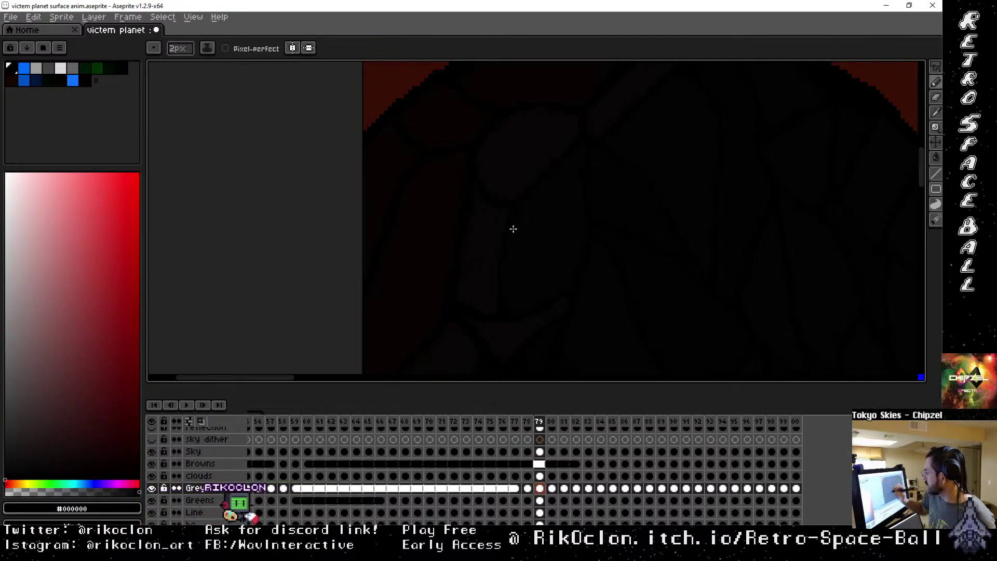
left_click_drag(580, 318, 612, 271)
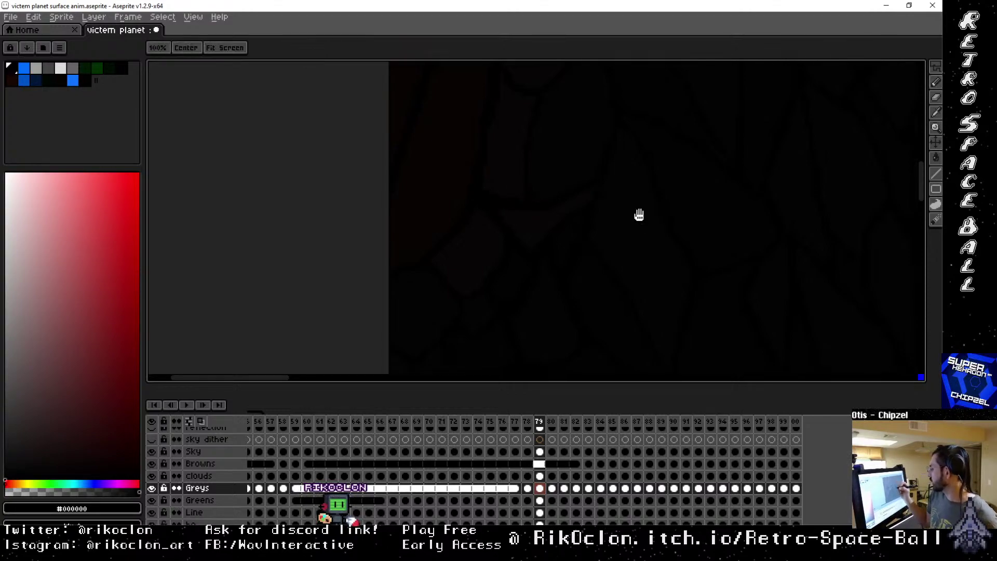
Touch up the dark rocks below the triangular left-face rock with #020202.
left_click_drag(639, 216, 536, 204)
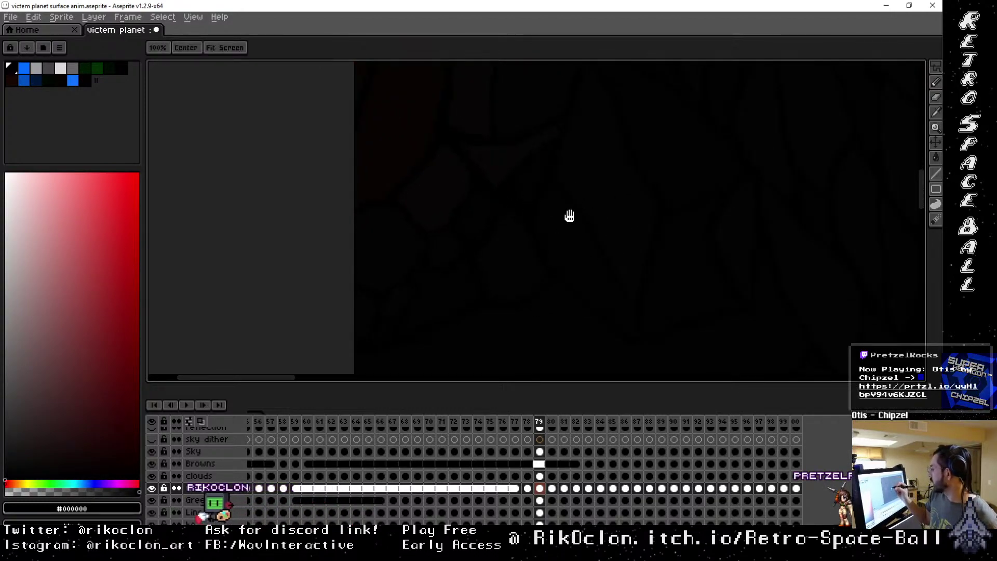
left_click_drag(569, 215, 576, 249)
key("alt")
left_click(595, 213, "alt")
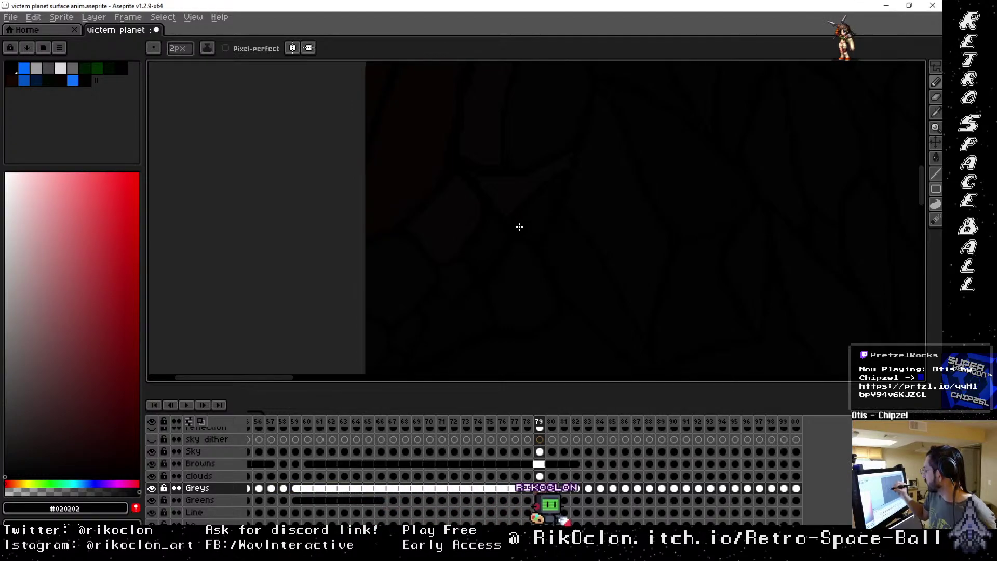
Redraw the cracks around the small rocks at the mountain's lower-left edge in black #000000.
key("space")
mouse_move(567, 236)
left_mouse_down()
mouse_move(625, 256)
mouse_move(678, 303)
mouse_move(703, 243)
left_mouse_up()
left_click_drag(636, 276, 587, 285)
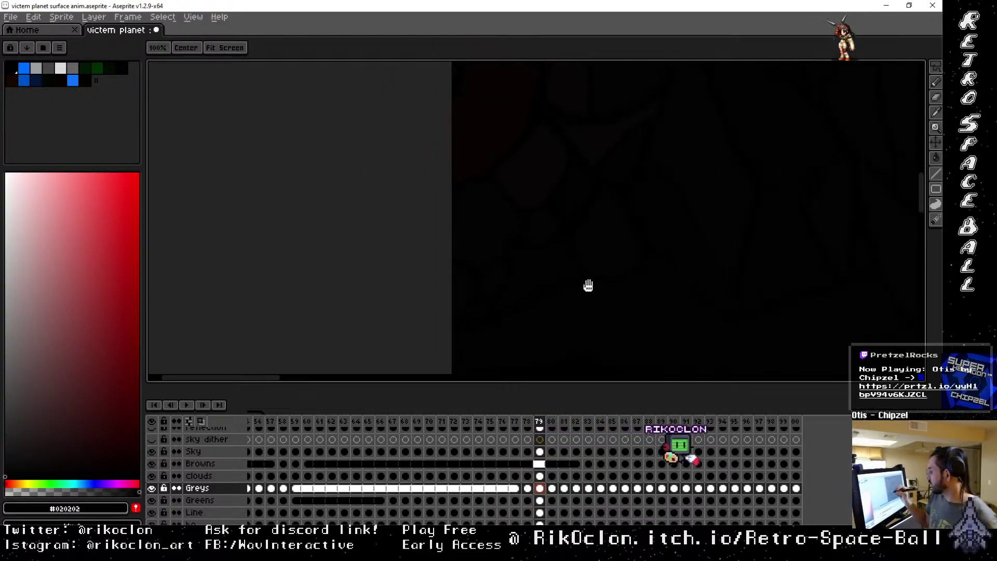
left_click(525, 240, "alt")
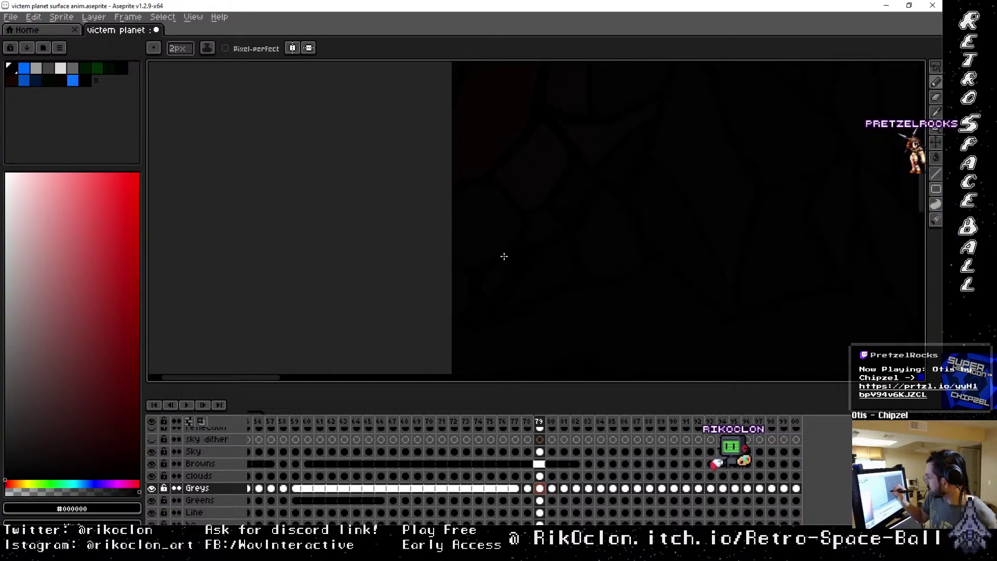
key("space")
mouse_move(513, 248)
left_mouse_down()
mouse_move(492, 279)
mouse_move(539, 244)
left_mouse_up()
key("space")
Reshape the lighter rounded rock beside the triangular rock with #070505.
key("space")
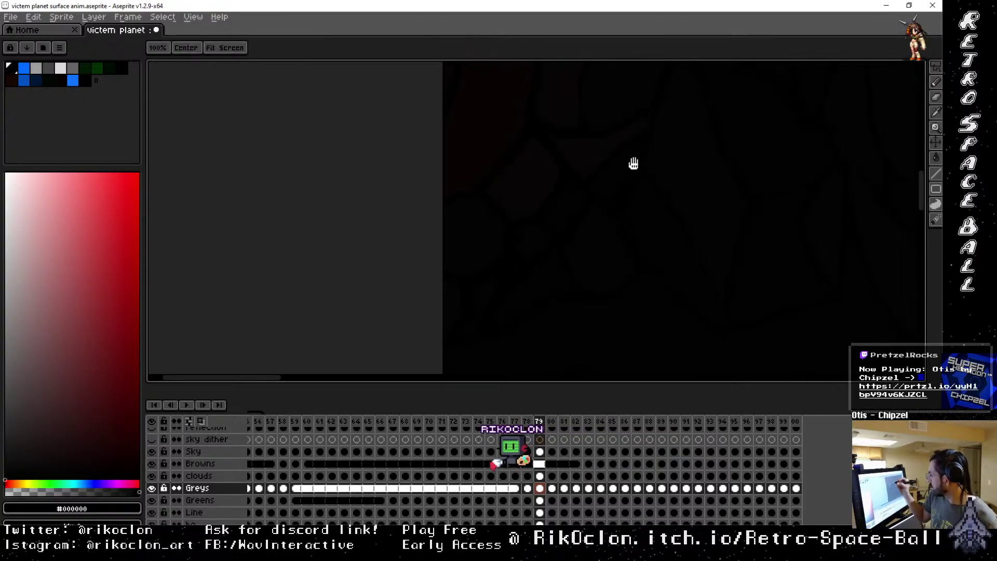
left_click_drag(634, 163, 601, 193)
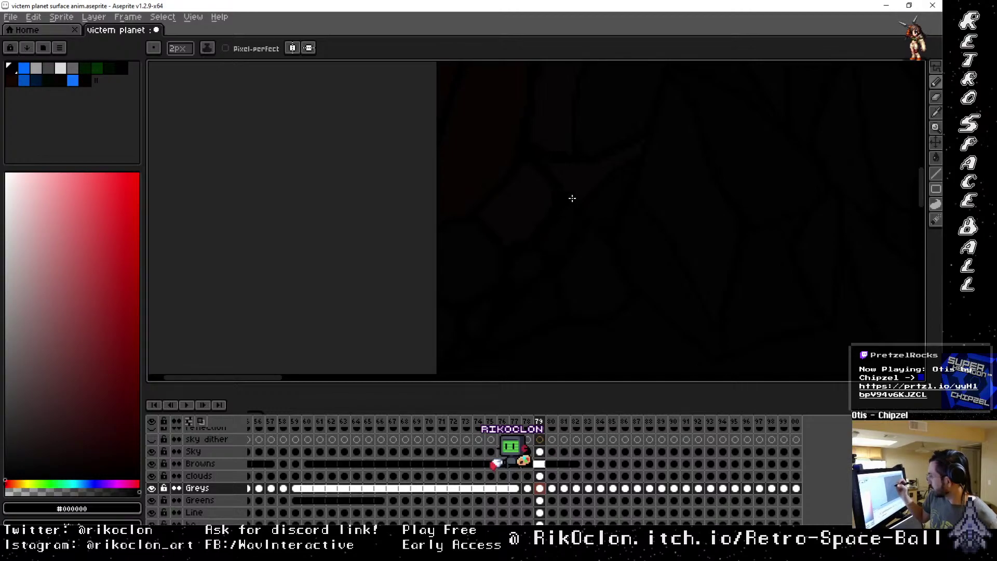
left_click(544, 192, "alt")
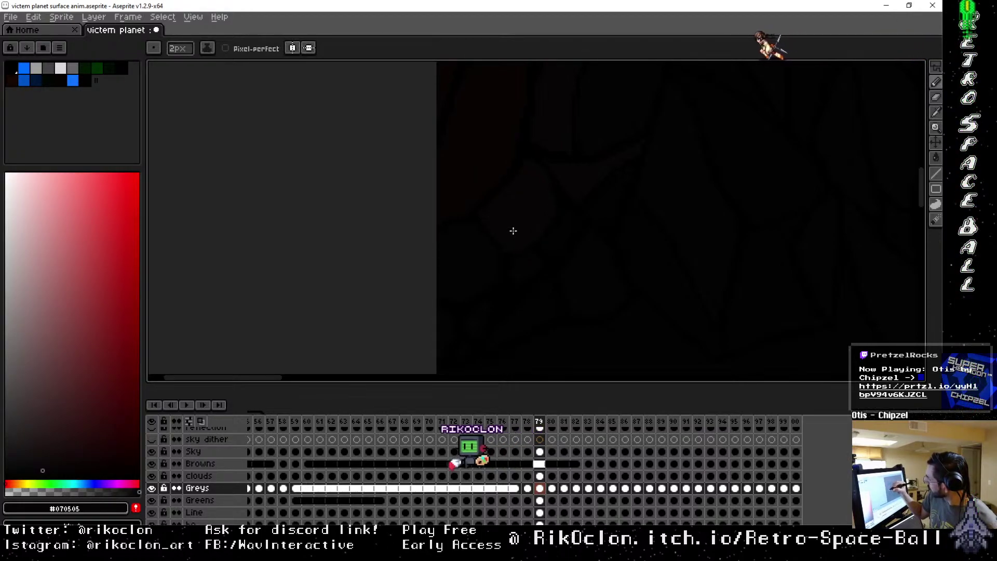
Adjust the small rocks under the lighter rounded rock using black #000000 for the cracks and #040303 for the fill.
key("space")
left_click_drag(557, 214, 596, 156)
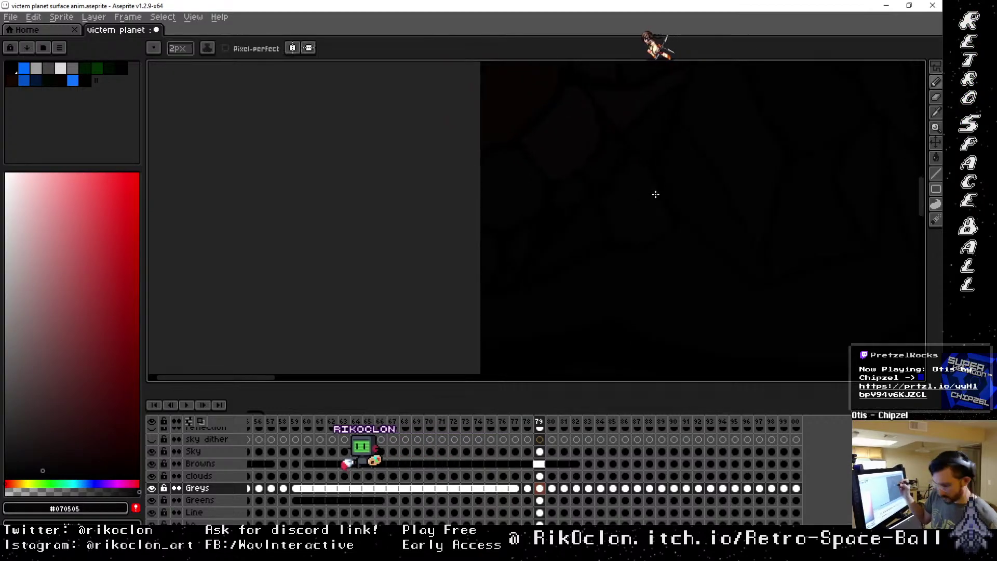
left_click(581, 192, "alt")
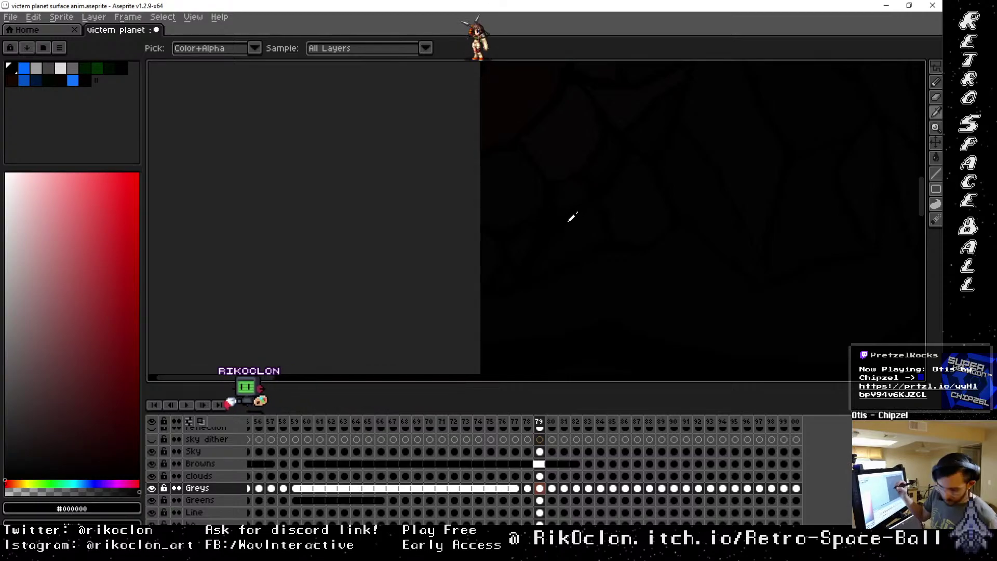
left_click(573, 217, "alt")
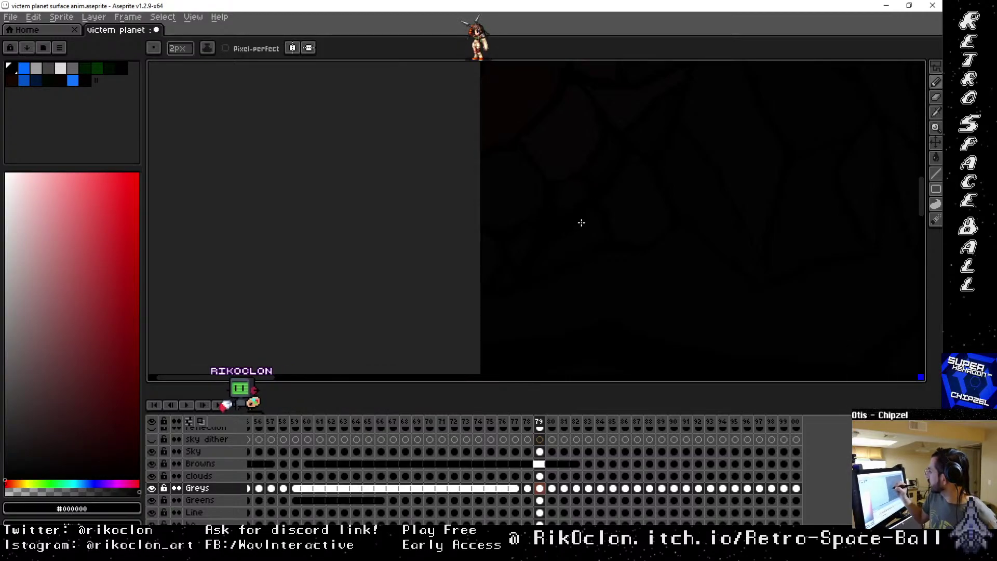
left_click(581, 190, "alt")
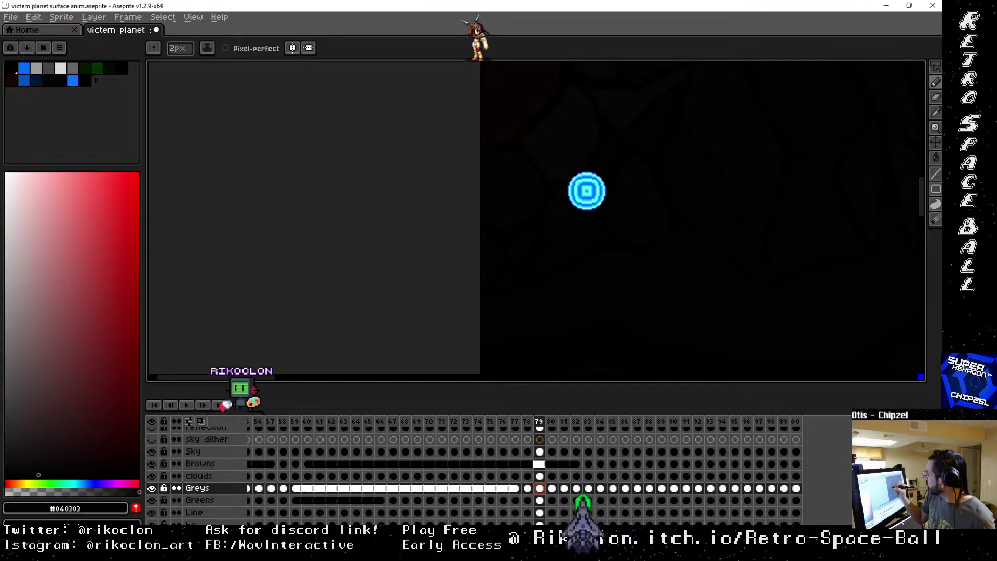
Compare the mountain's rocks and cracks in frame 79 with the neighboring frames from 76 to 80.
left_click_drag(727, 274, 552, 345)
scroll(630, 233, "up", 1)
left_click_drag(707, 282, 620, 203)
key("b")
scroll(644, 220, "down", 2)
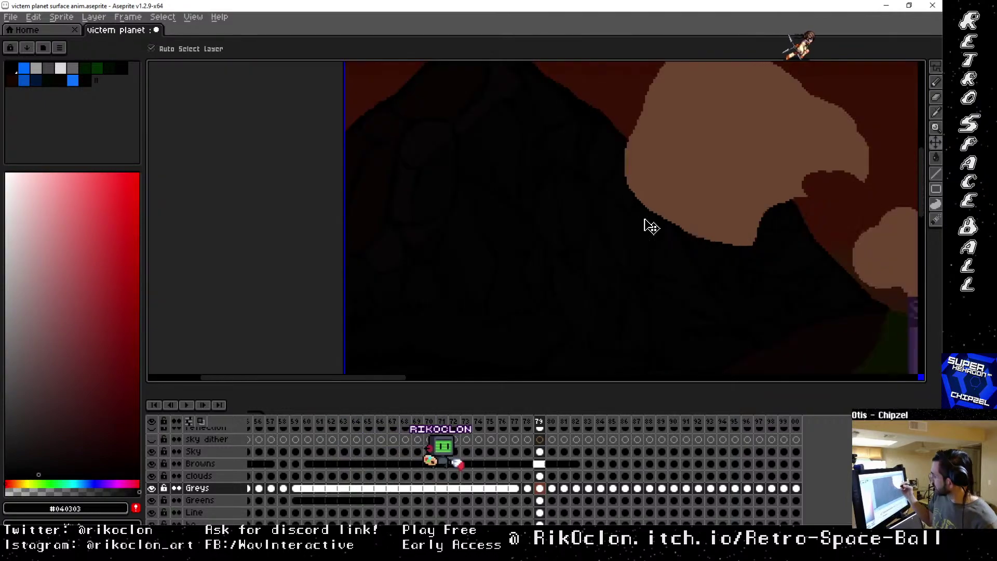
left_click(539, 424)
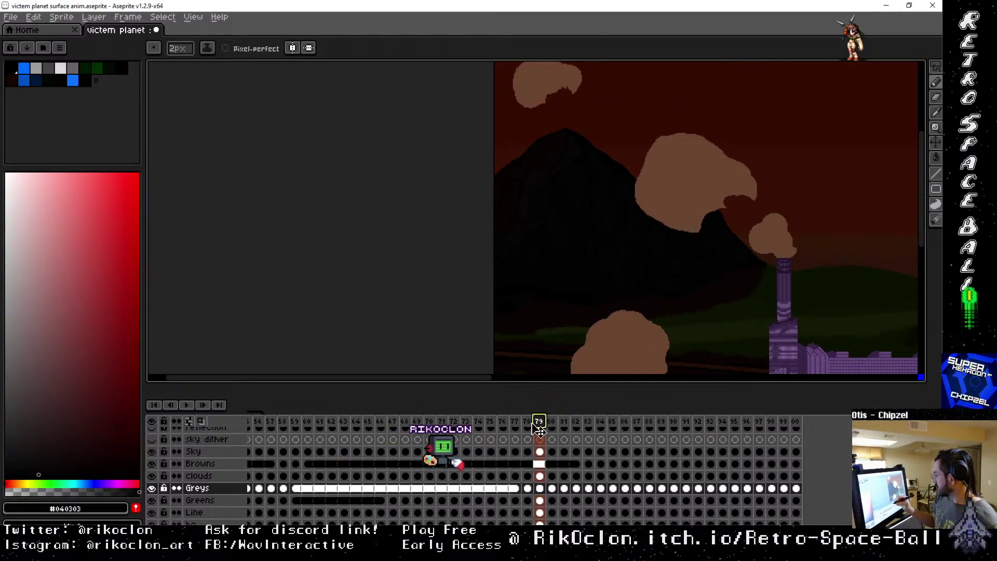
left_click(526, 422)
left_click(515, 422)
left_click(528, 423)
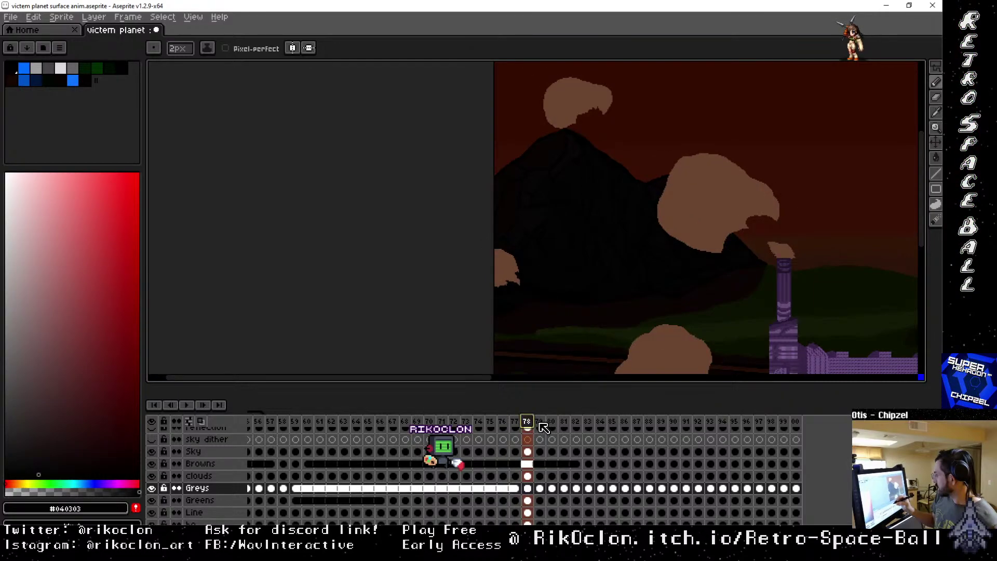
left_click(539, 423)
left_click(528, 423)
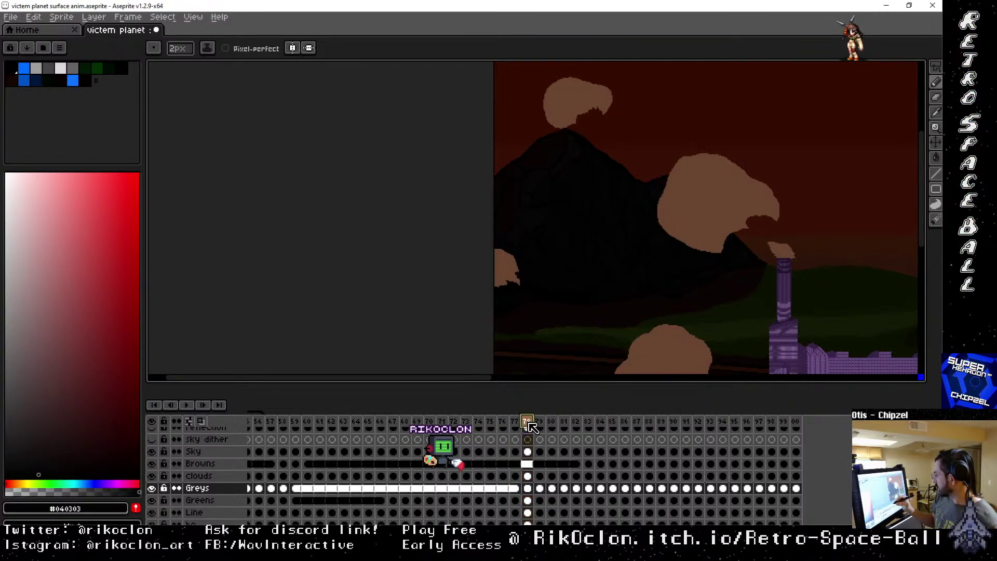
left_click(540, 423)
left_click(527, 423)
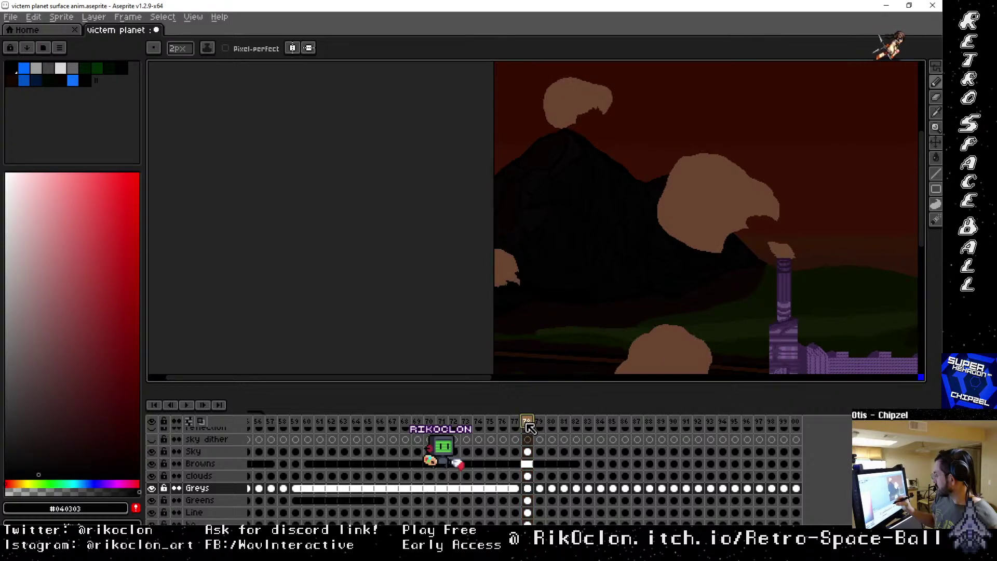
left_click(515, 423)
left_click(530, 423)
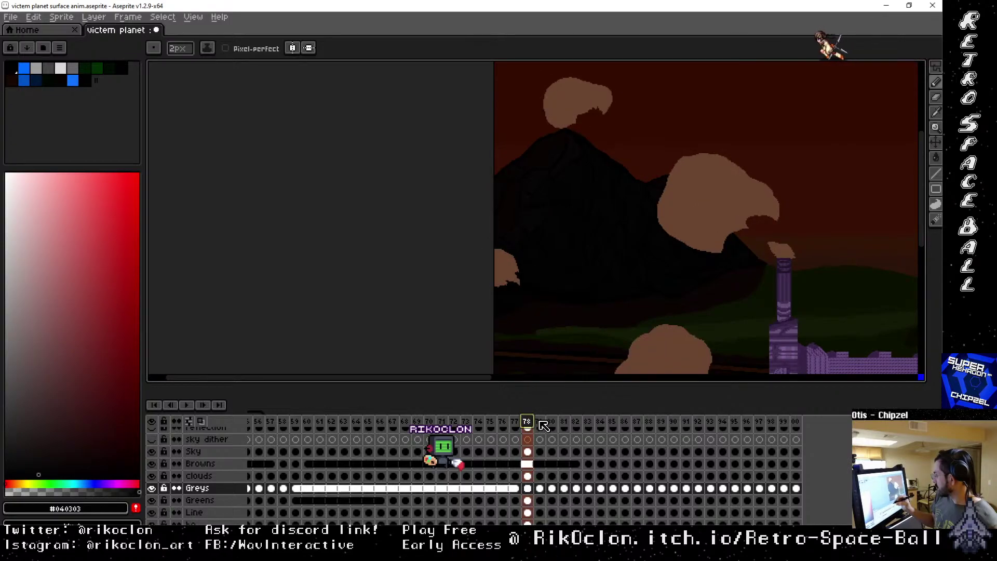
left_click(543, 425)
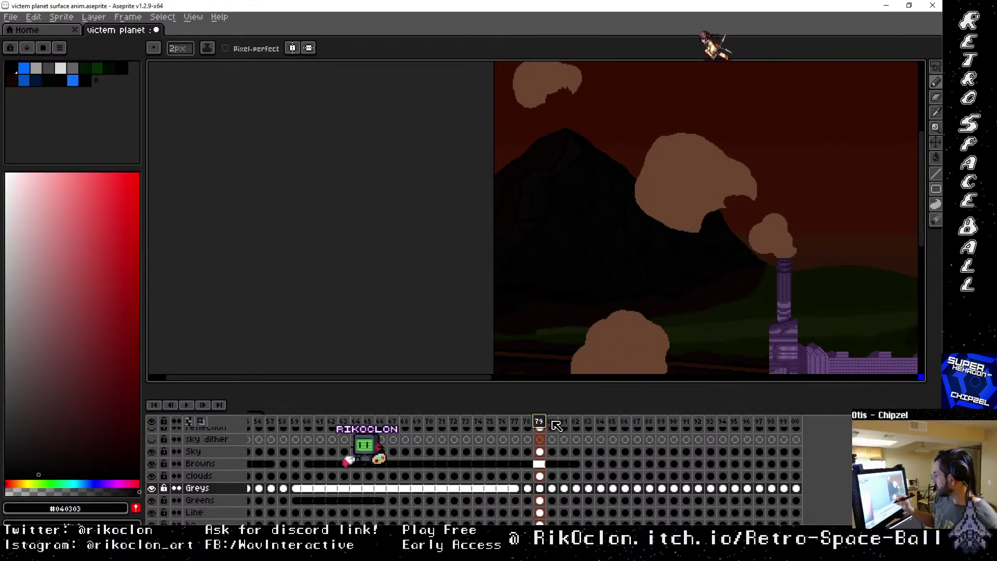
left_click(552, 423)
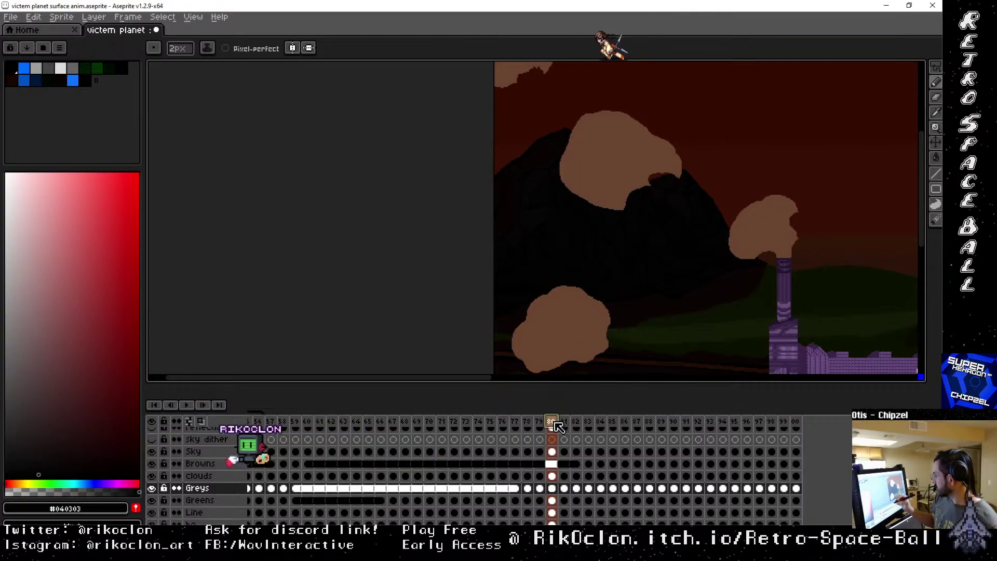
left_click(539, 422)
left_click(528, 424)
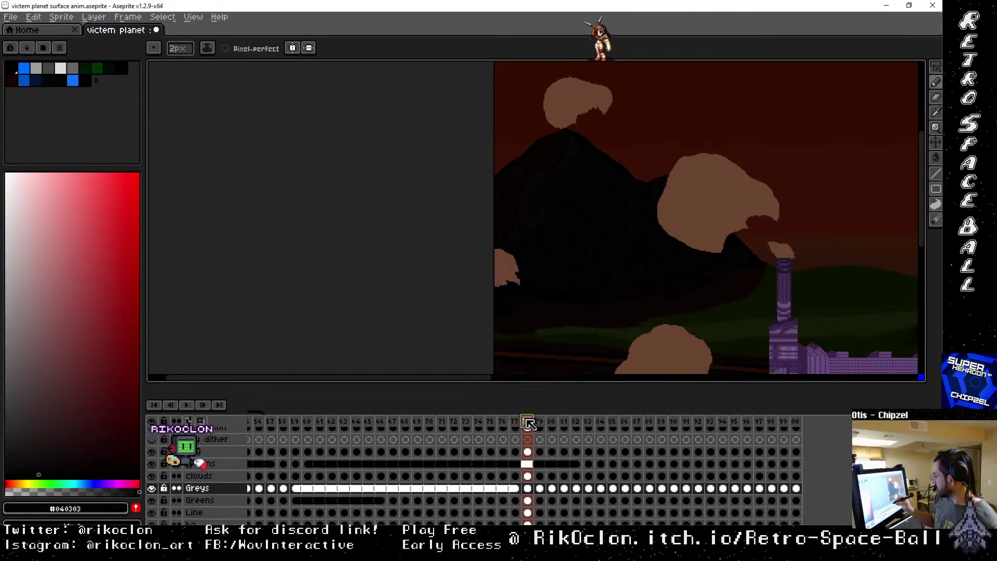
left_click(513, 423)
key("Right")
key("Right")
key("Right")
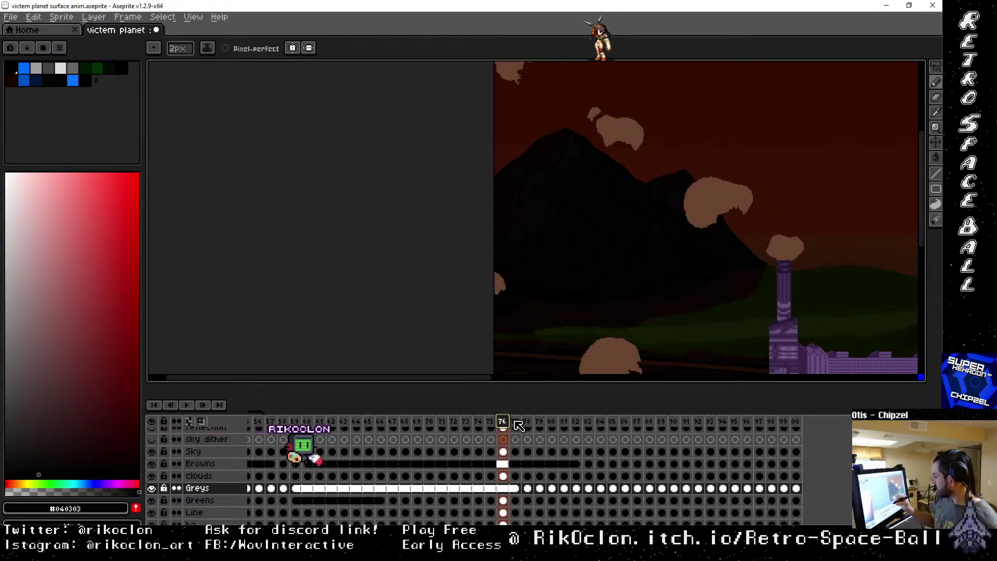
key("Right")
key("Right")
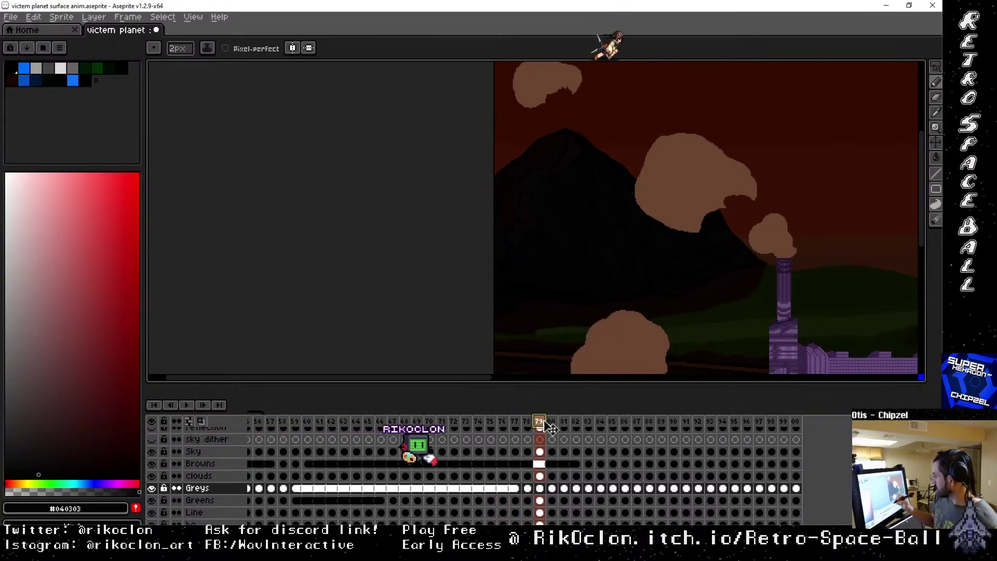
mouse_move(547, 424)
left_mouse_down()
mouse_move(532, 423)
mouse_move(544, 424)
left_mouse_up()
key("Left")
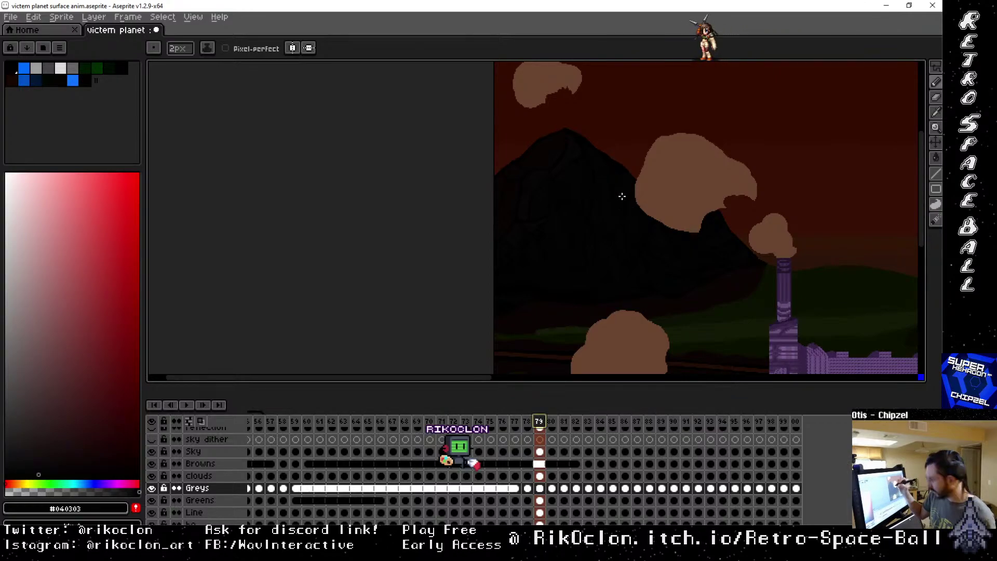
scroll(617, 195, "up", 2)
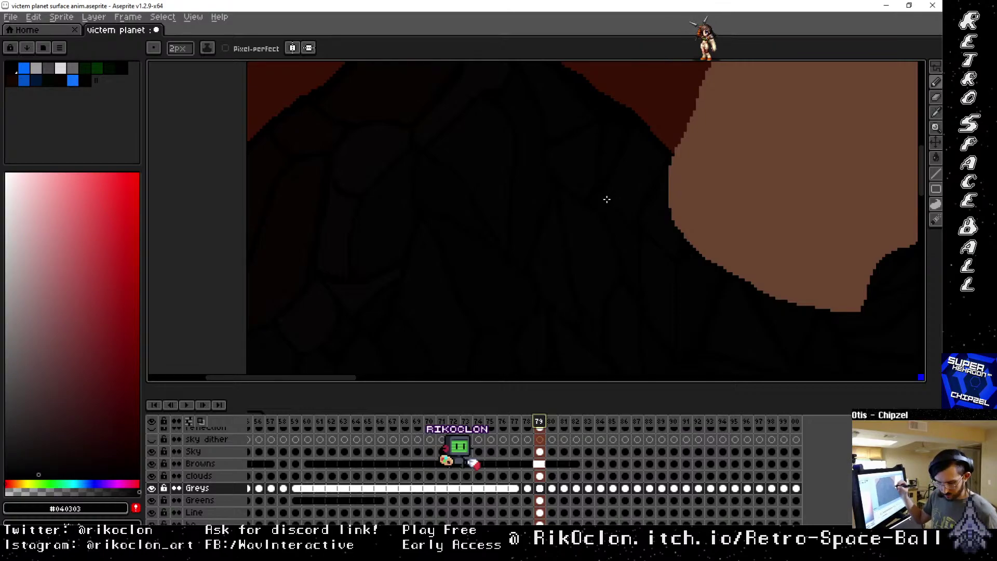
Darken the gaps between the rocks under the mountain's right ridge with black #000000.
key("e")
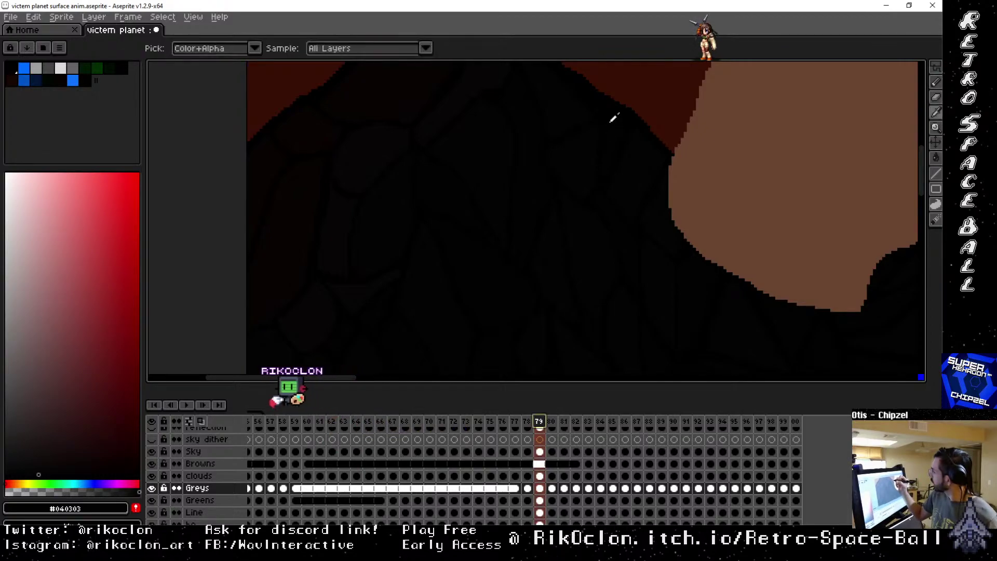
left_click(600, 120, "alt")
key("e")
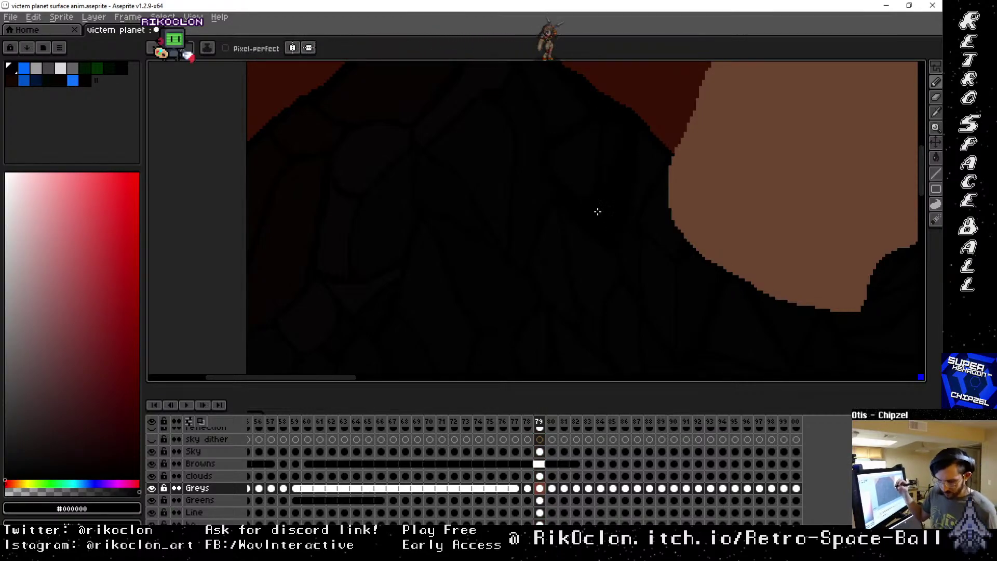
Select the rock under the right ridge and shift it down and right, then nudge the small rock piece beside the large cloud.
key("m")
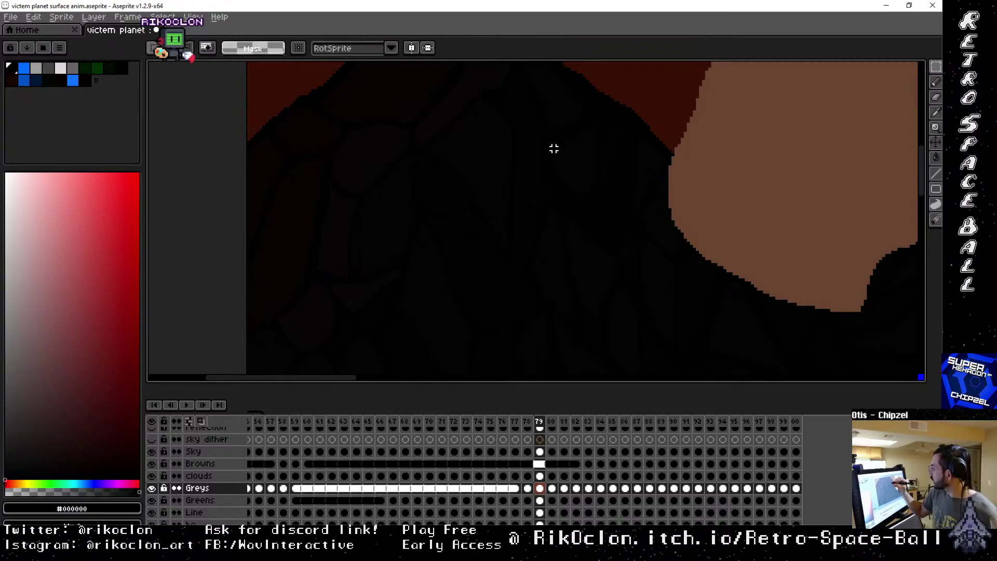
left_click_drag(551, 149, 571, 149)
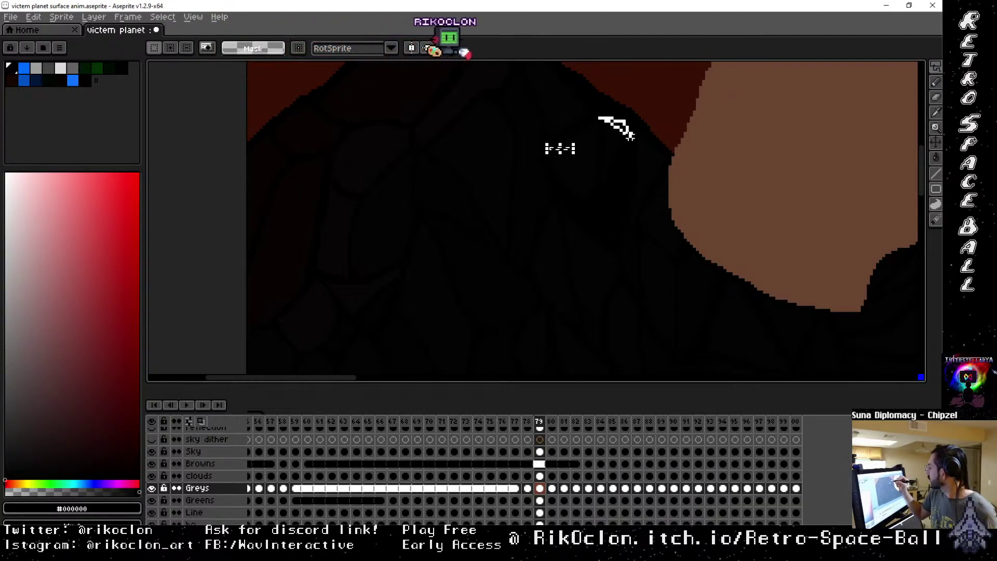
mouse_move(630, 136)
left_mouse_down()
mouse_move(612, 196)
mouse_move(587, 210)
mouse_move(546, 167)
mouse_move(549, 146)
mouse_move(575, 125)
mouse_move(627, 182)
left_mouse_up()
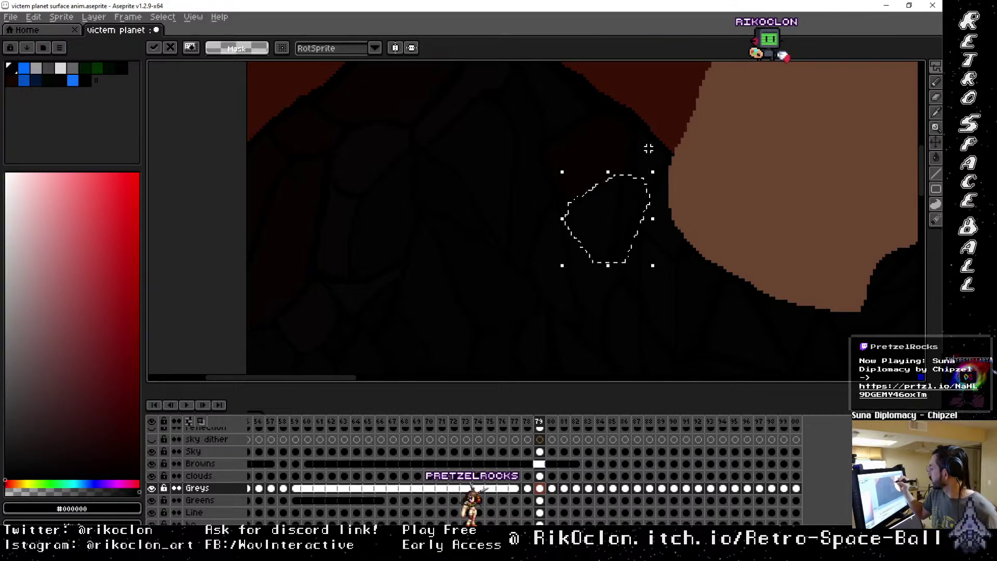
mouse_move(648, 149)
left_mouse_down()
mouse_move(673, 81)
mouse_move(645, 134)
left_mouse_up()
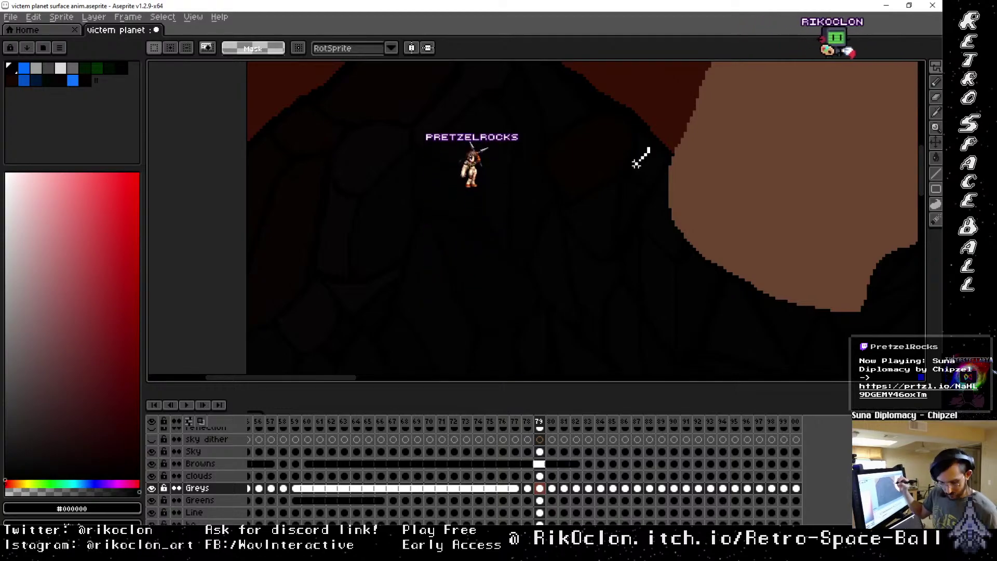
mouse_move(648, 150)
left_mouse_down()
mouse_move(912, 67)
mouse_move(638, 158)
left_mouse_up()
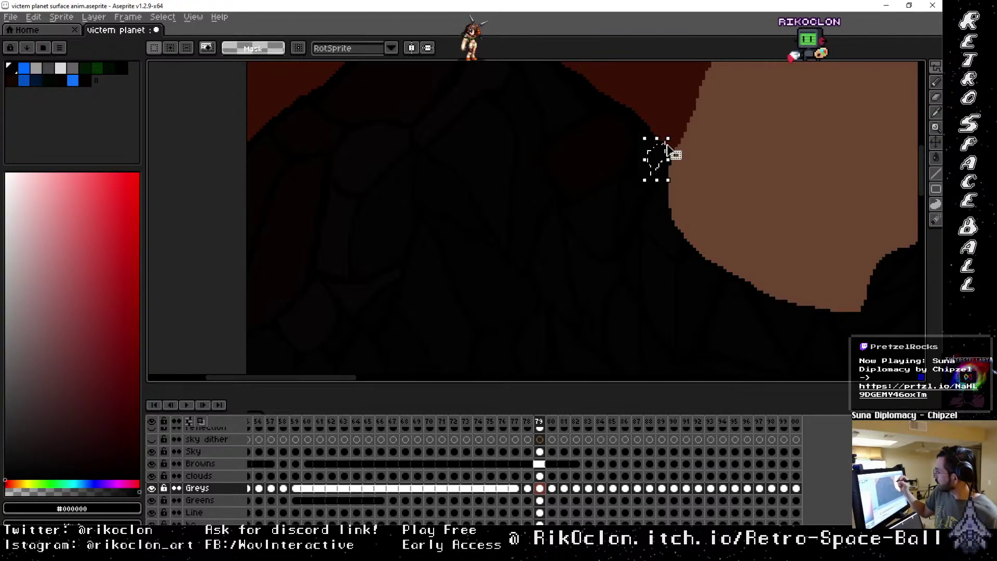
Cover the reddish hole left by the moved rock under the right ridge with black #000000.
key("b")
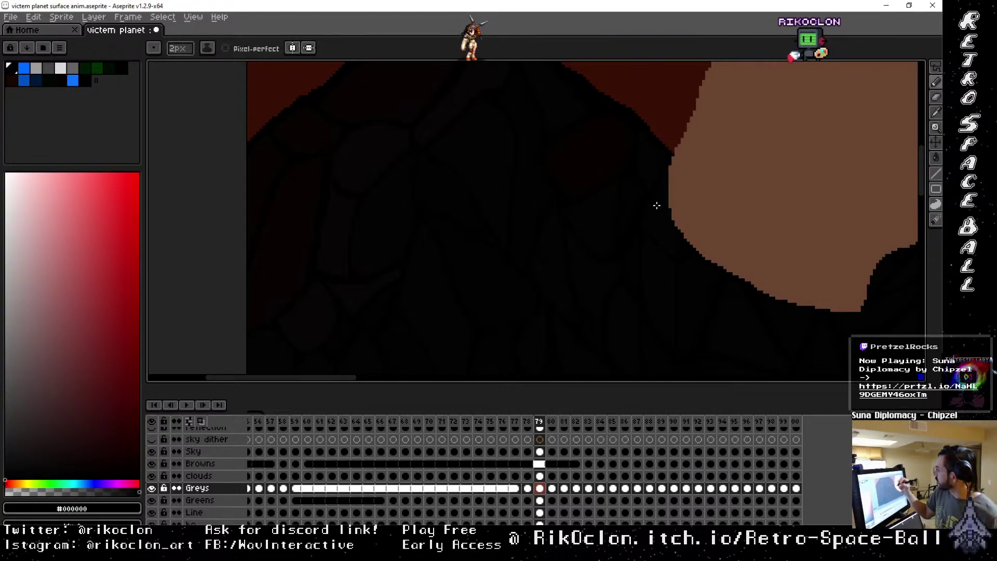
key("i")
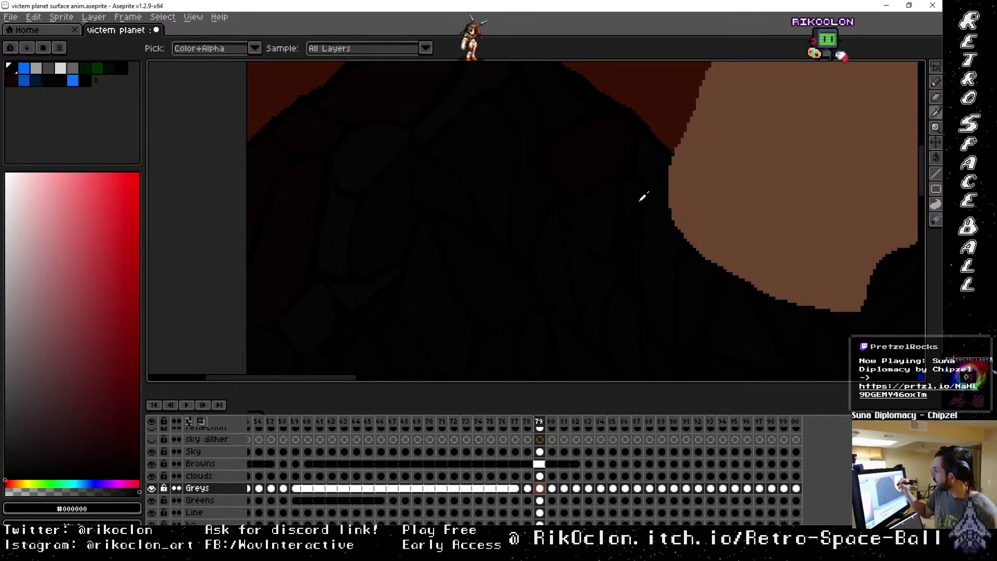
key("b")
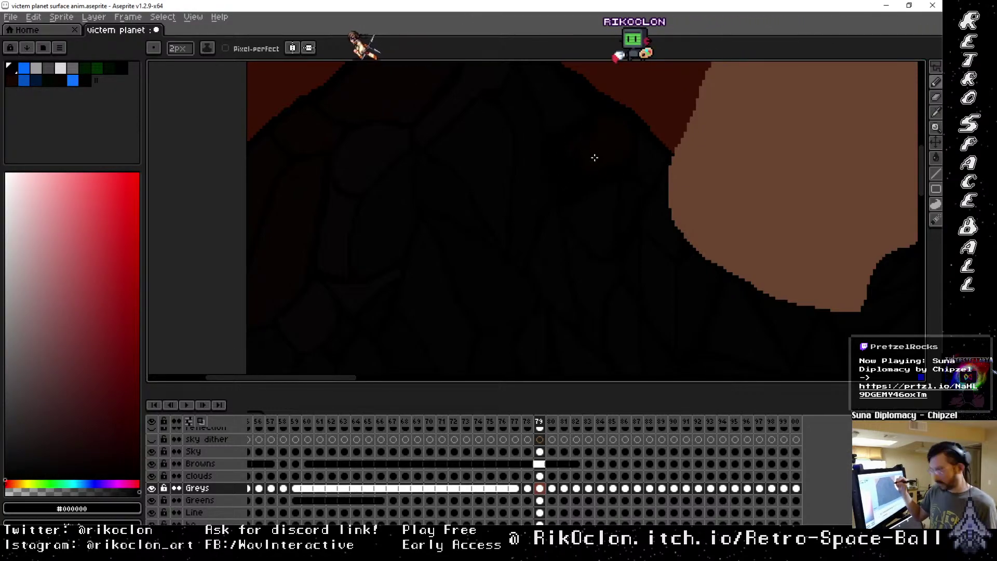
key("g")
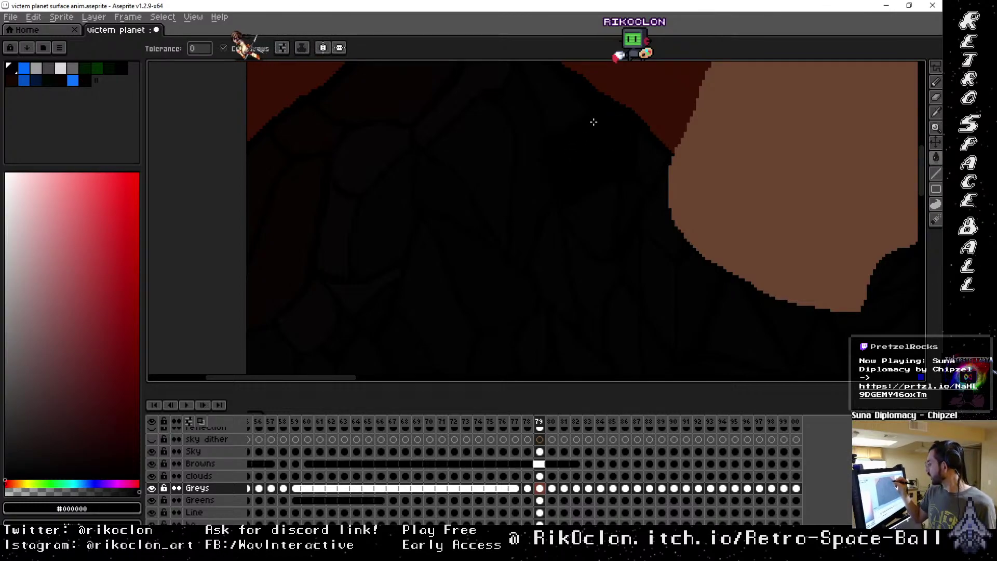
key("b")
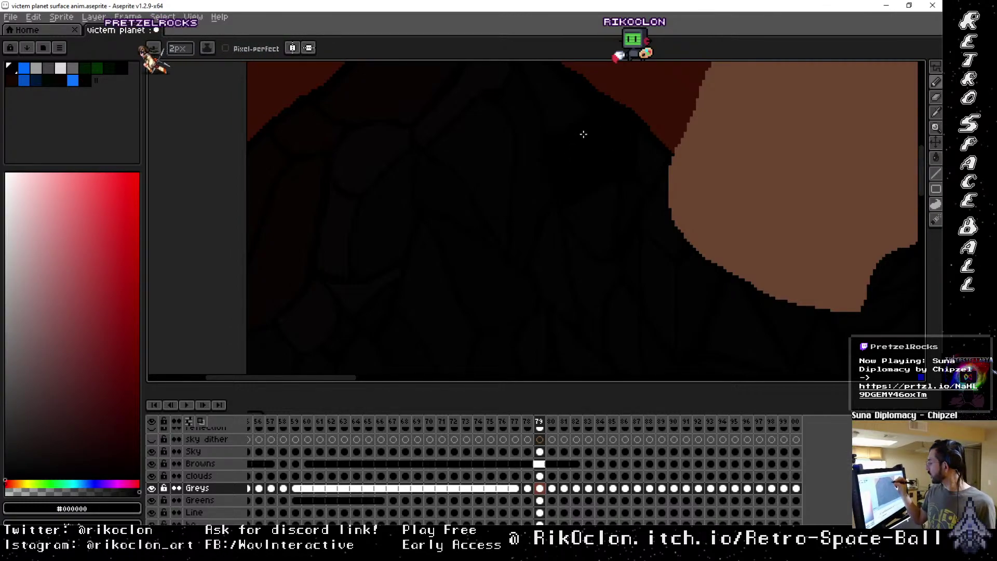
Draw and fill a new rock in the blackened area under the right ridge with #040303.
key("i")
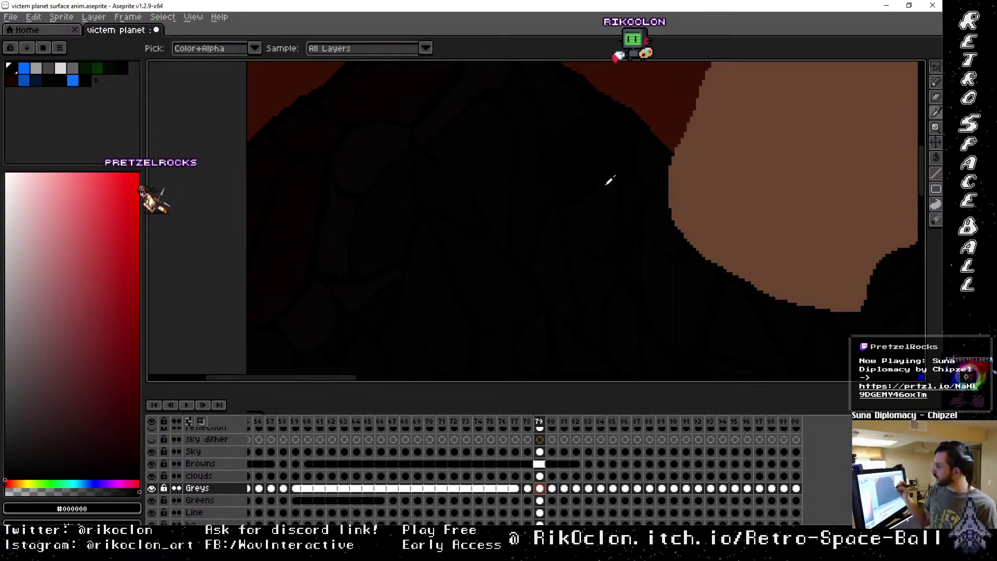
key("space")
left_click_drag(587, 165, 553, 225)
left_click(550, 181)
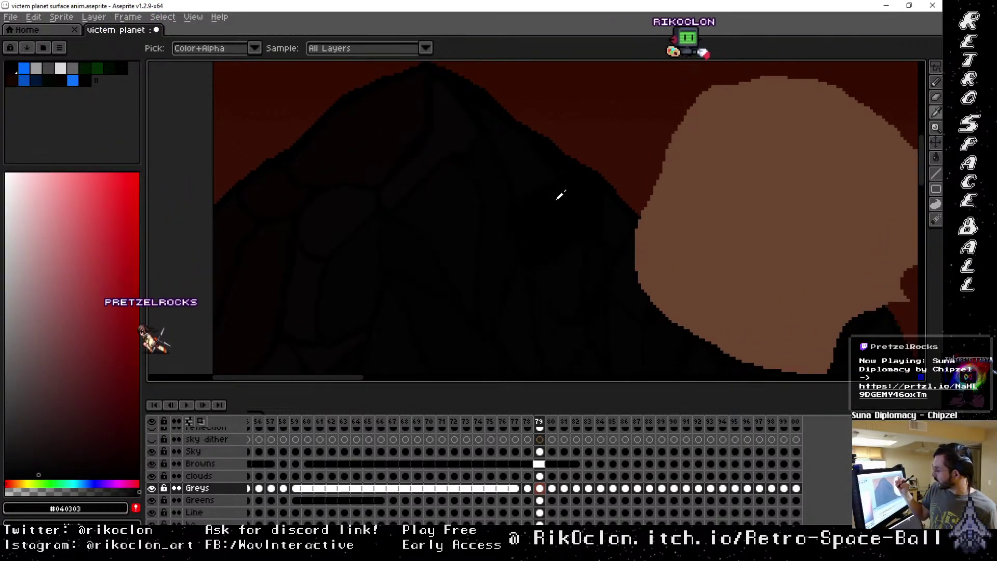
key("b")
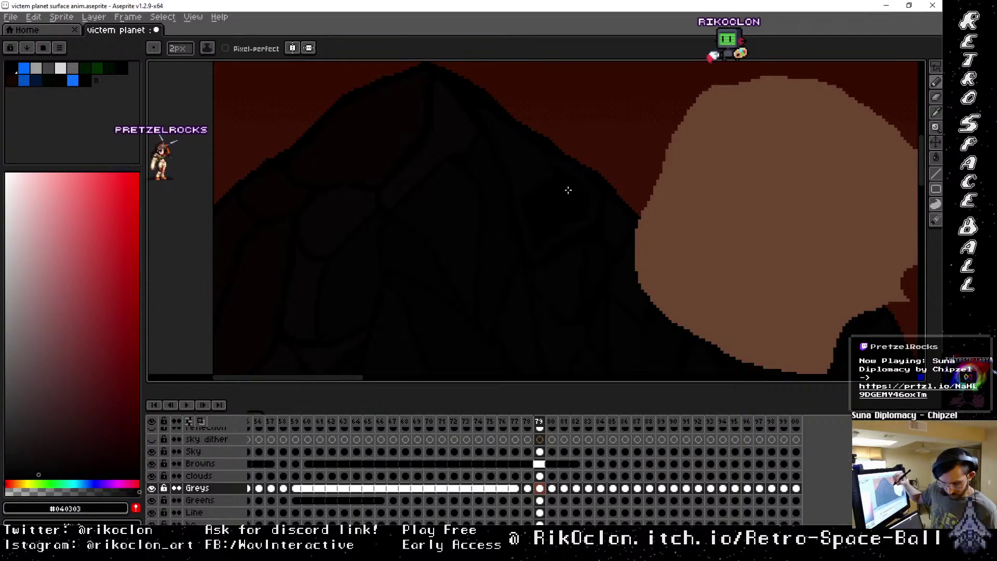
key("g")
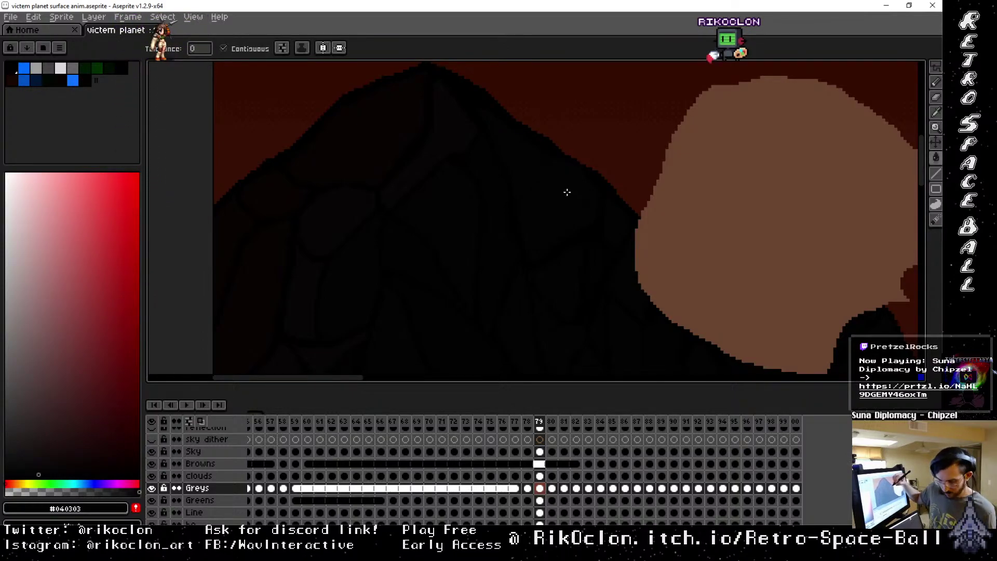
key("b")
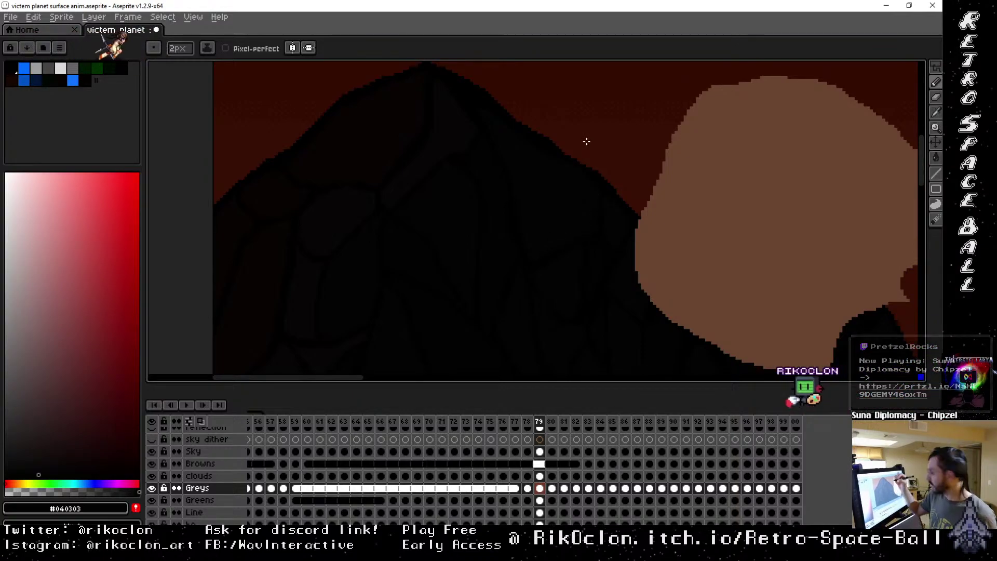
Refine the cracks and rock edges beside the large cloud using #000000, #040303 and #020202.
left_click(596, 171, "alt")
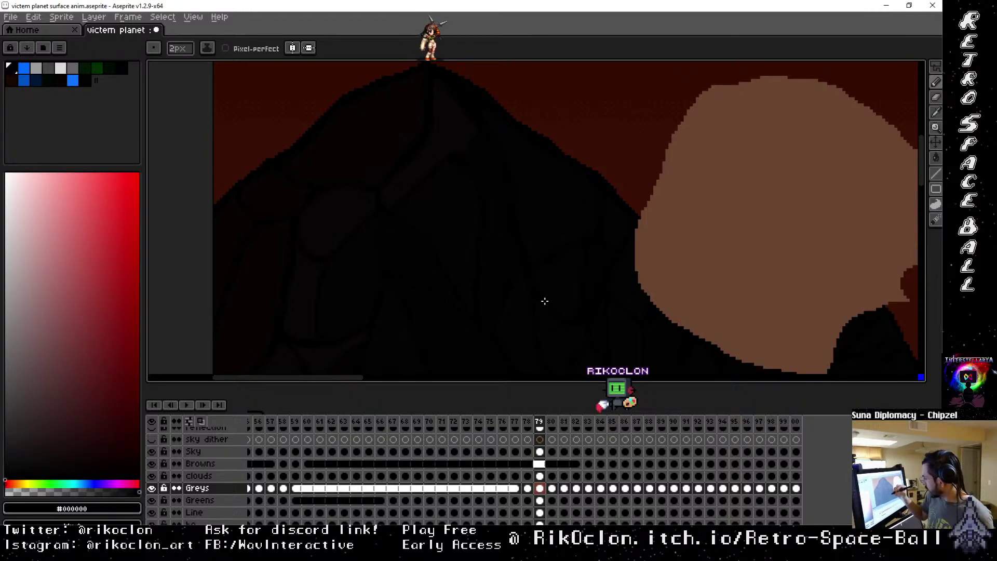
left_click_drag(601, 345, 652, 234)
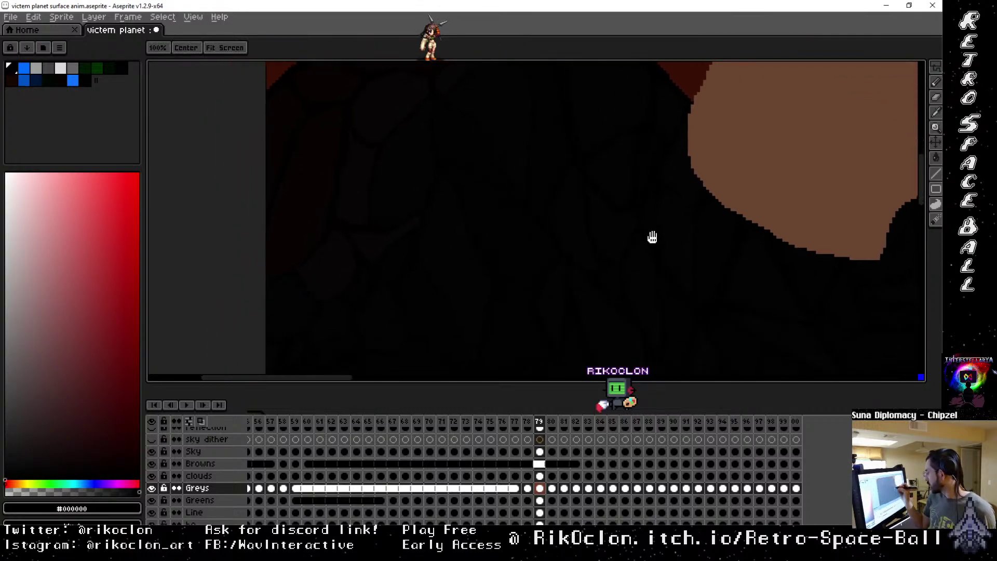
left_click_drag(786, 196, 805, 237)
key("alt")
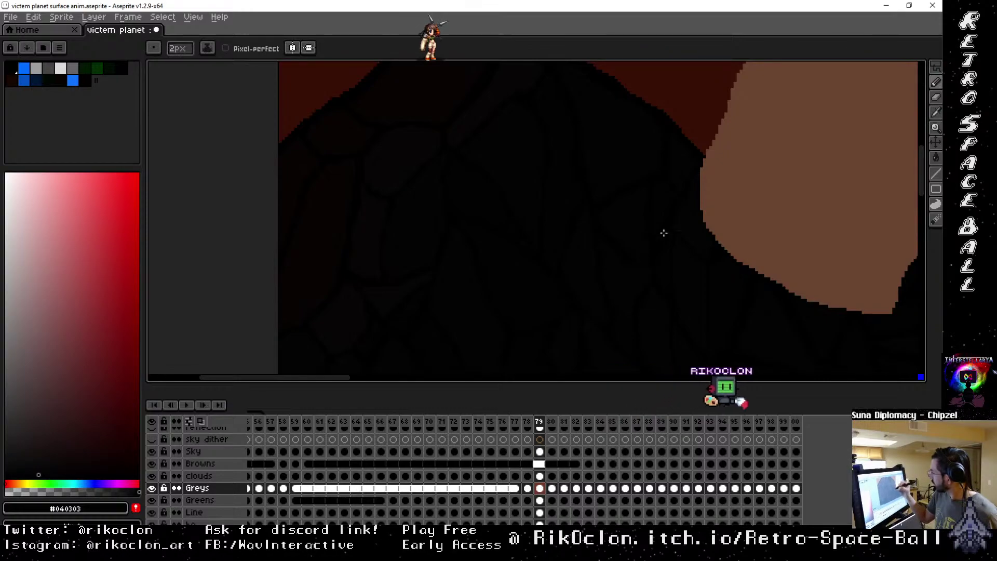
key("alt")
left_click(665, 216, "alt")
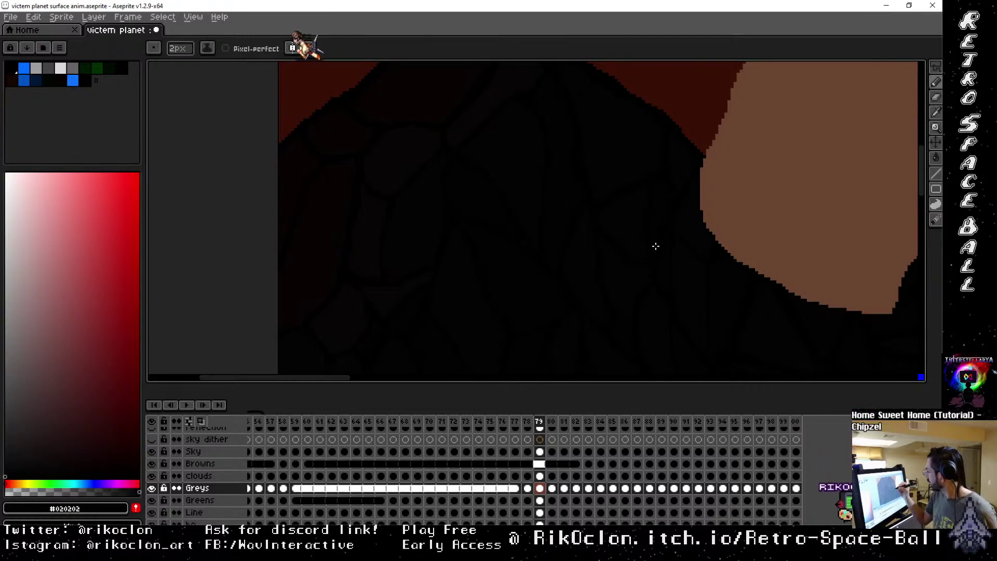
Continue the cracks between the rocks on the slope below the large cloud in black #000000.
key("space")
left_click_drag(672, 292, 656, 248)
key("alt")
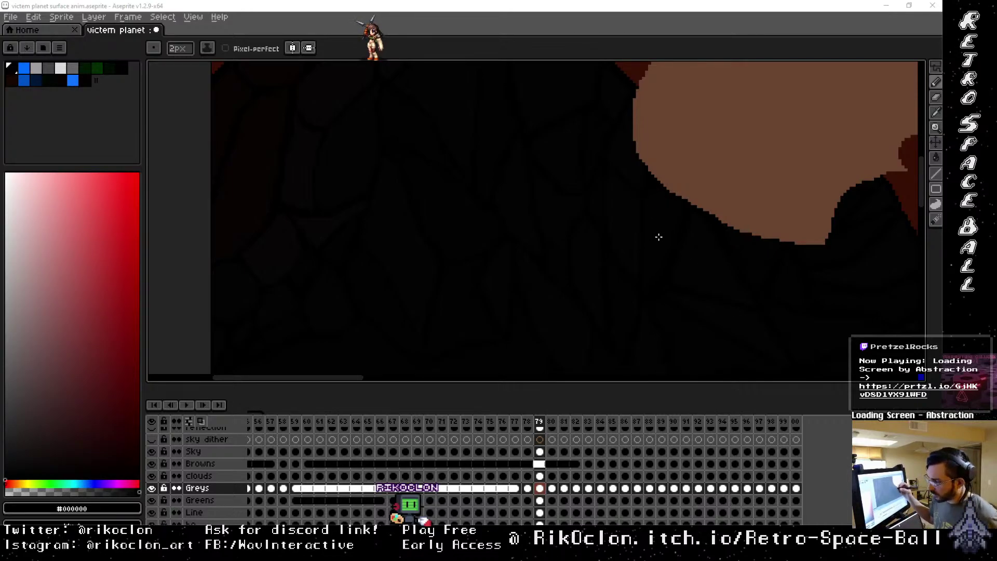
Compare the whole mountain's rock and crack movement across frames 76 to 79.
mouse_move(697, 222)
left_mouse_down()
mouse_move(748, 254)
mouse_move(623, 289)
mouse_move(687, 314)
mouse_move(723, 201)
mouse_move(630, 289)
mouse_move(671, 278)
mouse_move(679, 307)
mouse_move(668, 300)
mouse_move(652, 233)
mouse_move(692, 244)
mouse_move(675, 269)
left_mouse_up()
scroll(675, 268, "up", 3)
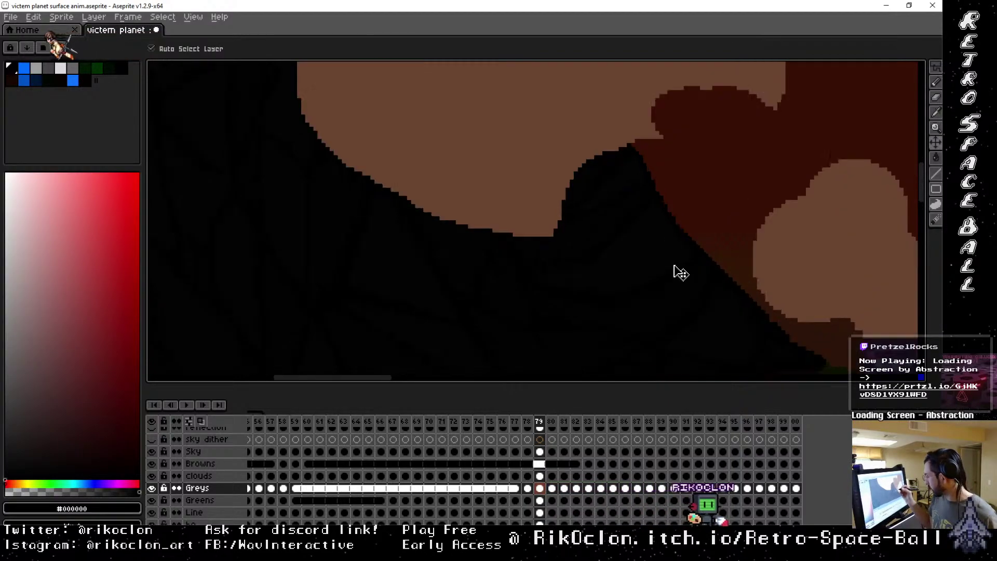
scroll(680, 267, "down", 5)
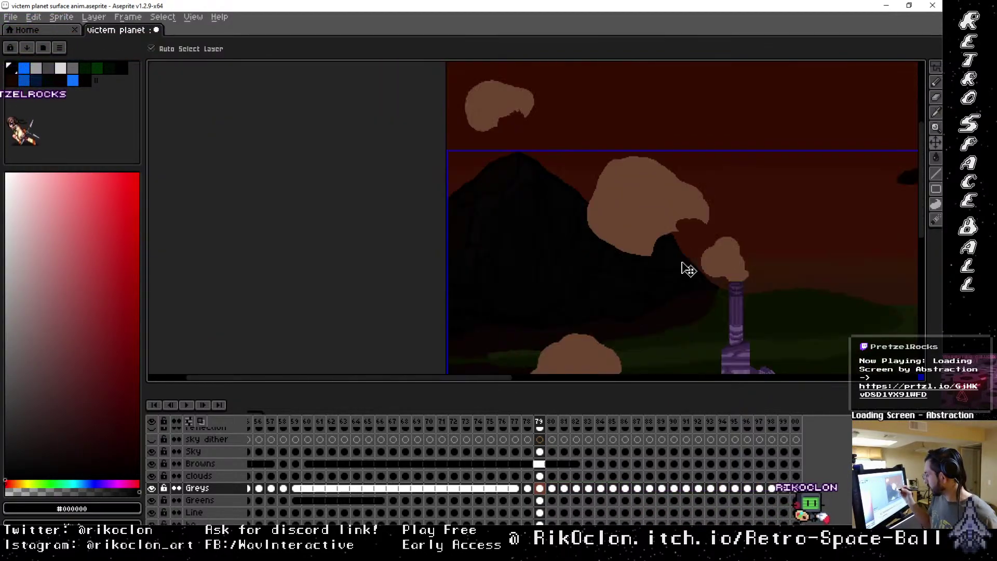
left_click(538, 421)
left_click(529, 421)
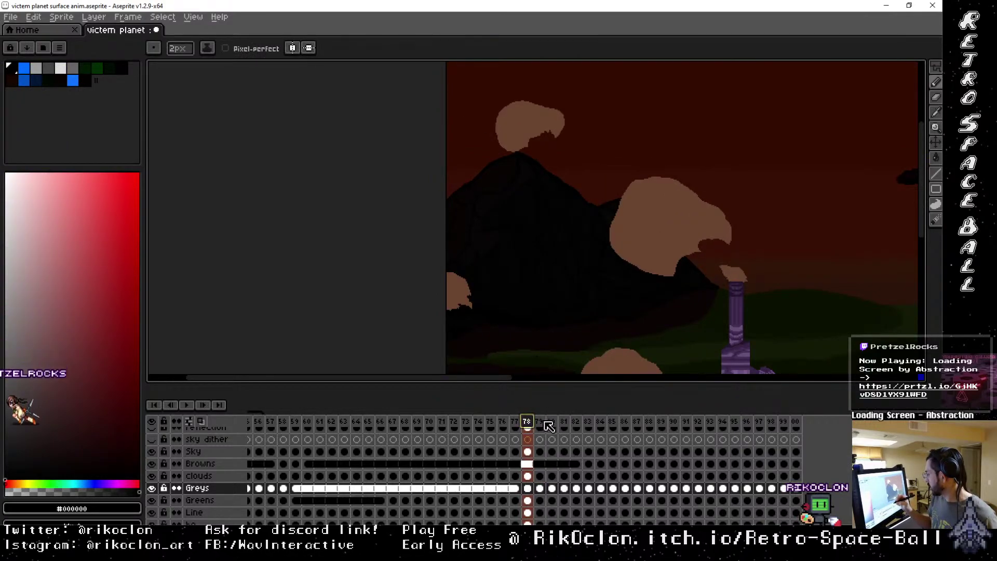
left_click(519, 422)
left_click(530, 424)
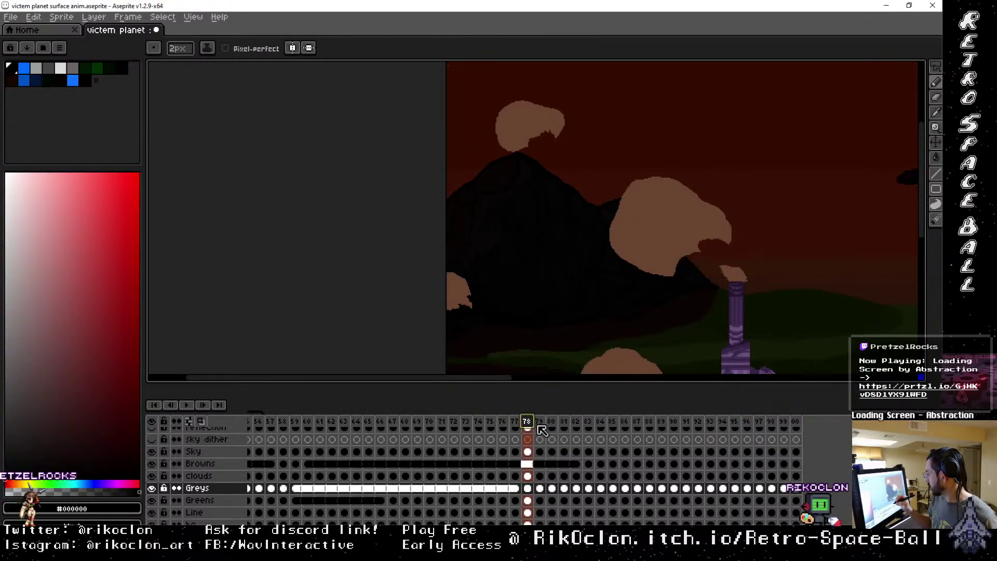
left_click(542, 423)
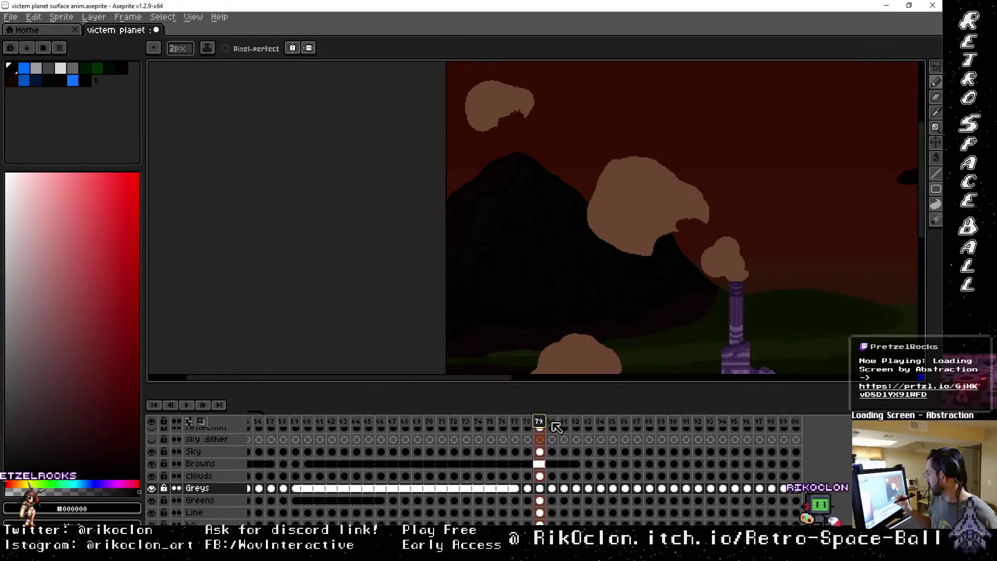
left_click(528, 422)
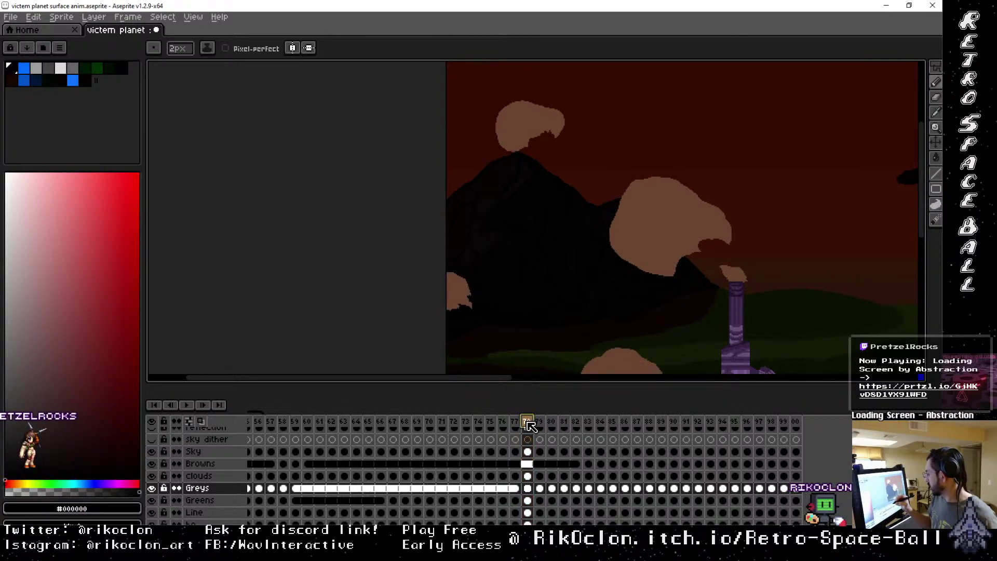
left_click(543, 425)
left_click(527, 423)
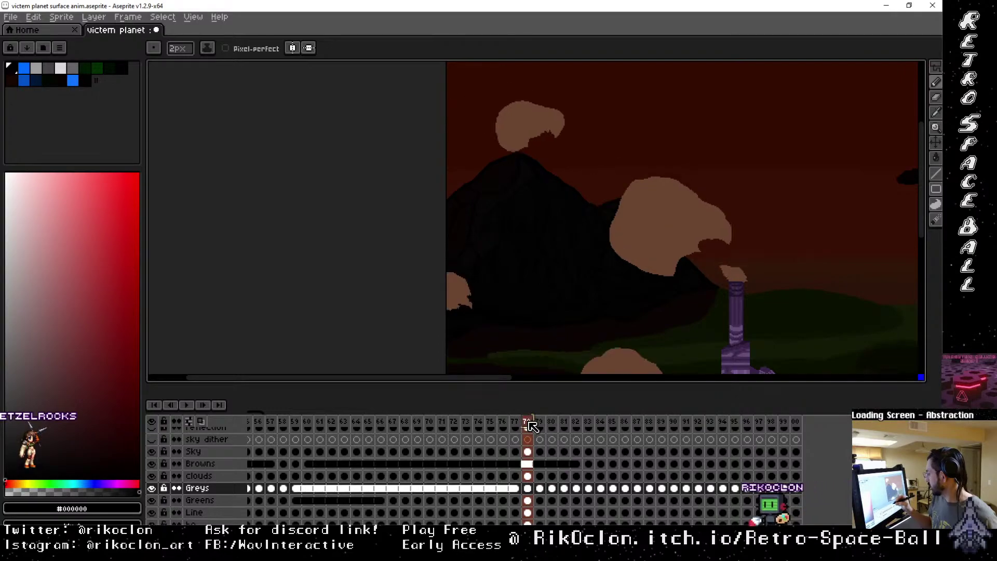
left_click(515, 424)
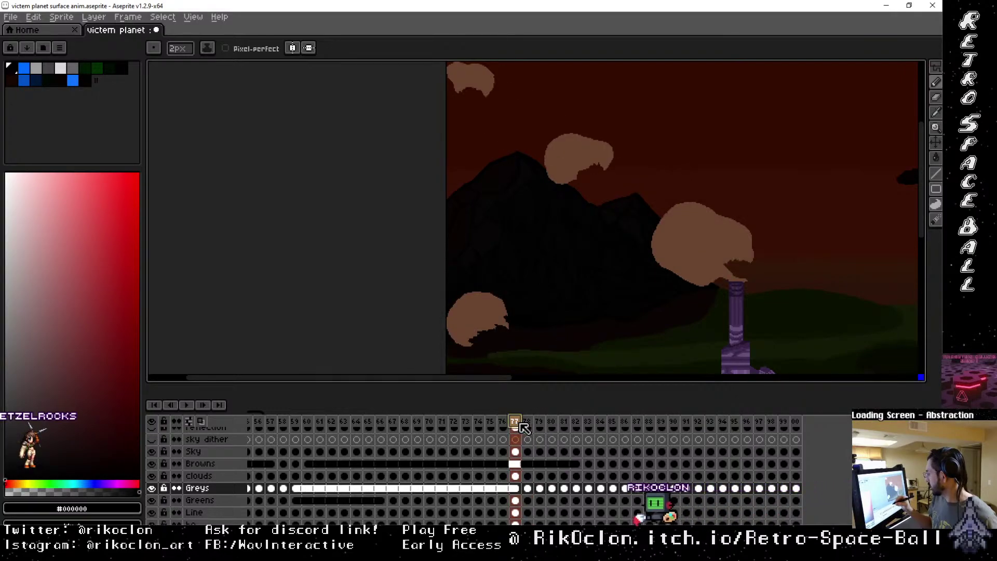
left_click(527, 423)
left_click(540, 424)
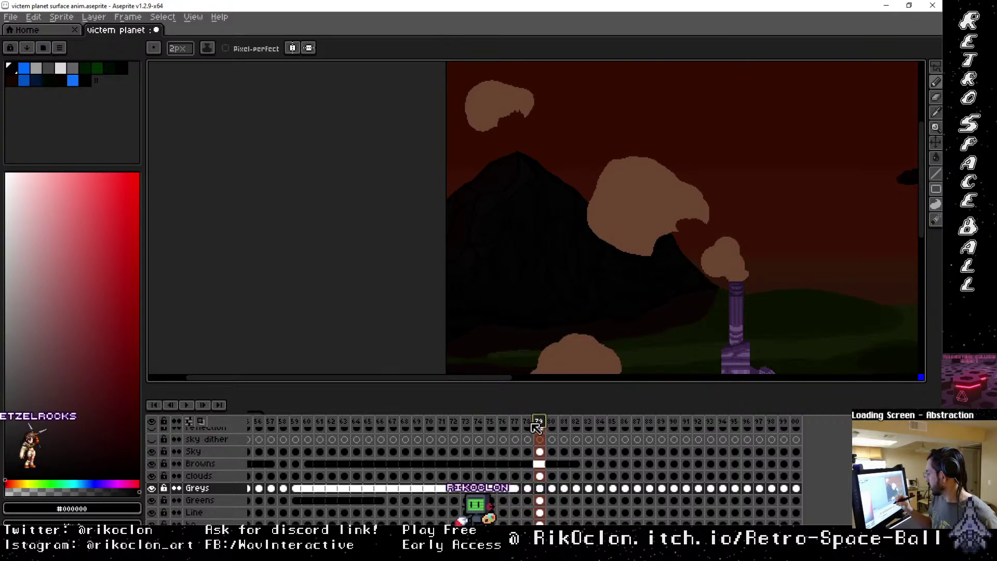
left_click(532, 424)
left_click(540, 423)
left_click(530, 423)
left_click(514, 424)
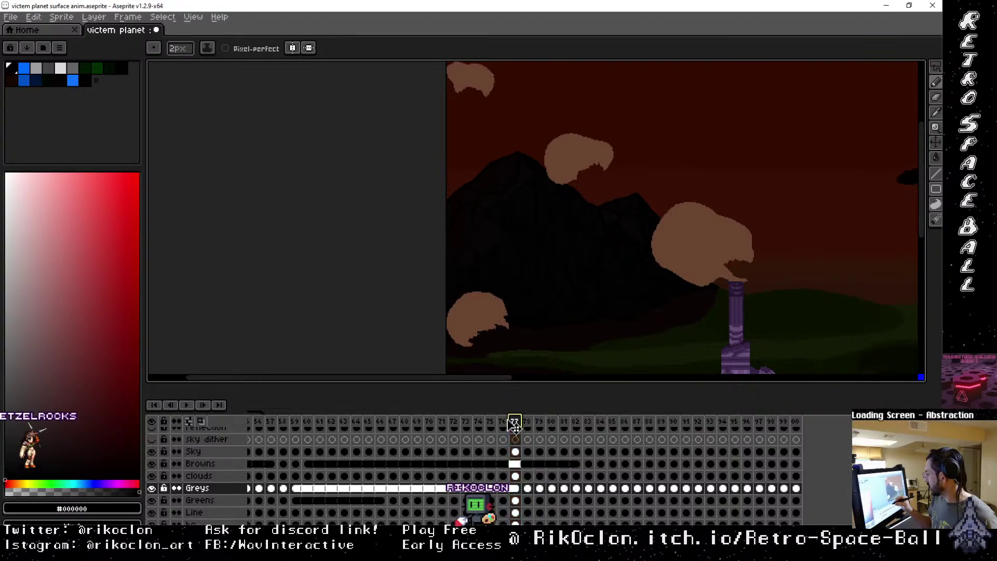
left_click(506, 423)
key("Left")
key("Right")
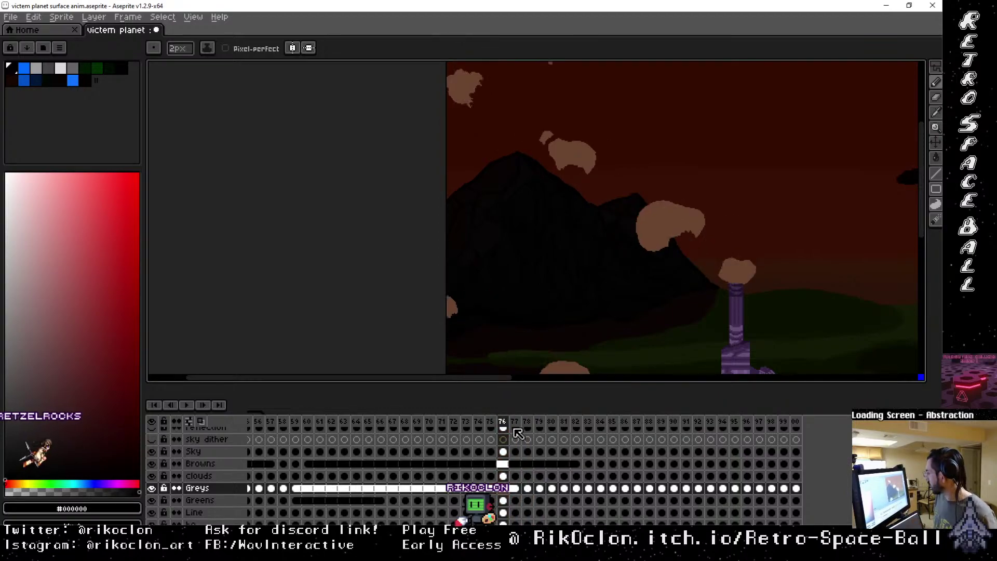
key("Right")
key("Right")
key("Right")
key("Left")
key("Left")
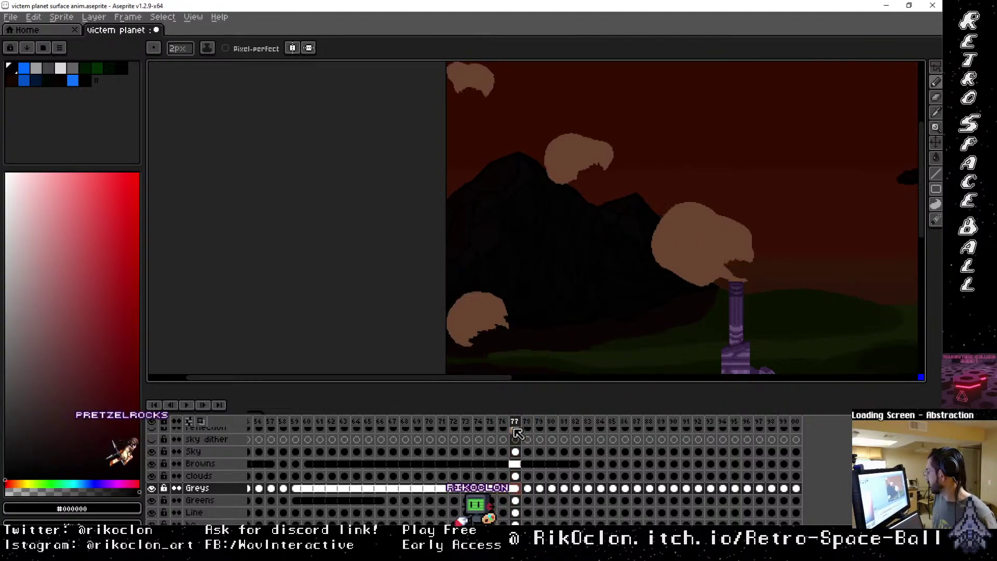
key("Right")
key("Right")
key("Right")
key("Left")
key("Left")
key("Left")
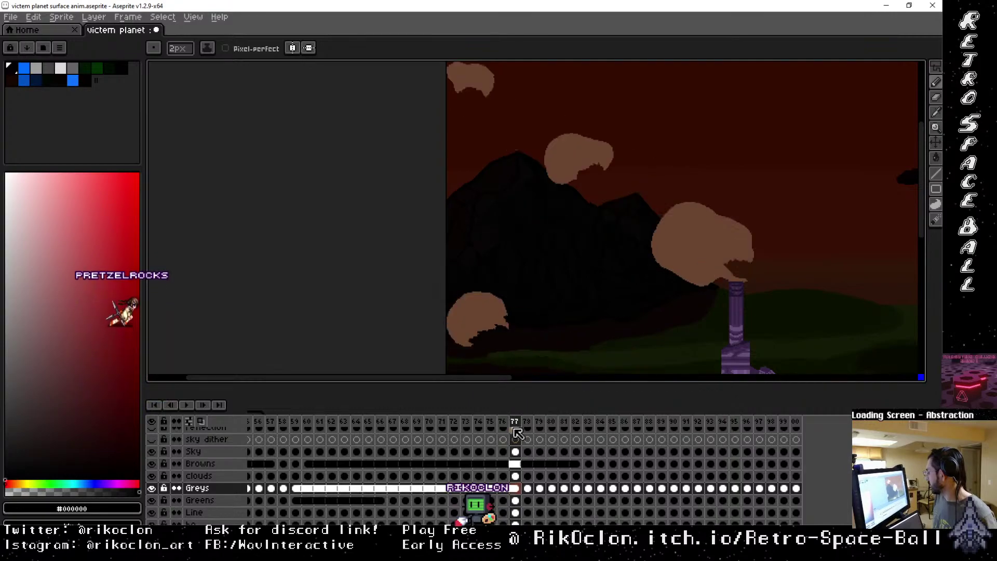
Compare the mountain's rock and crack positions back and forth across frames 77 to 79.
key("Right")
key("Right")
key("Left")
key("Left")
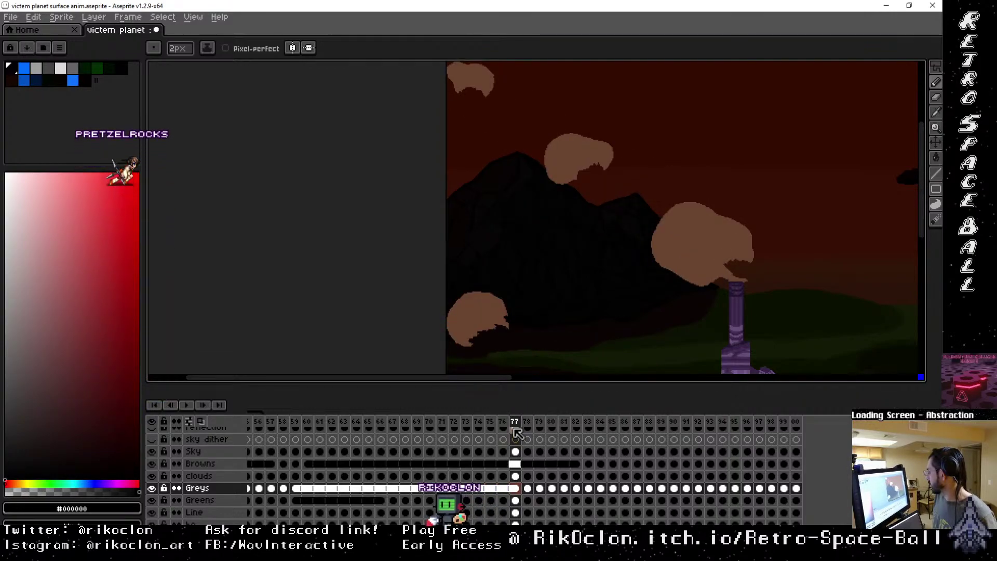
key("Right")
key("Left")
key("Right")
key("Right")
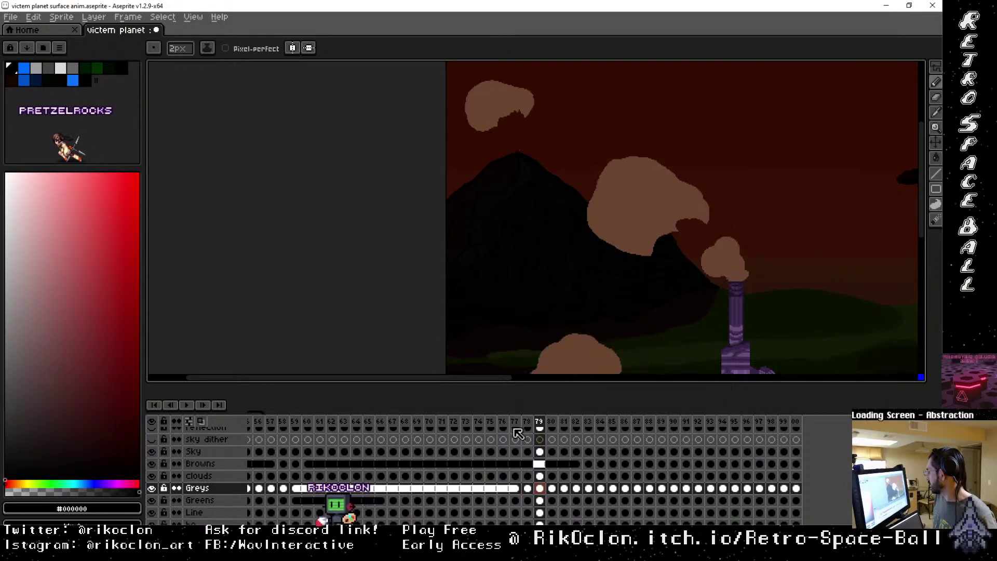
key("Left")
key("Right")
key("Left")
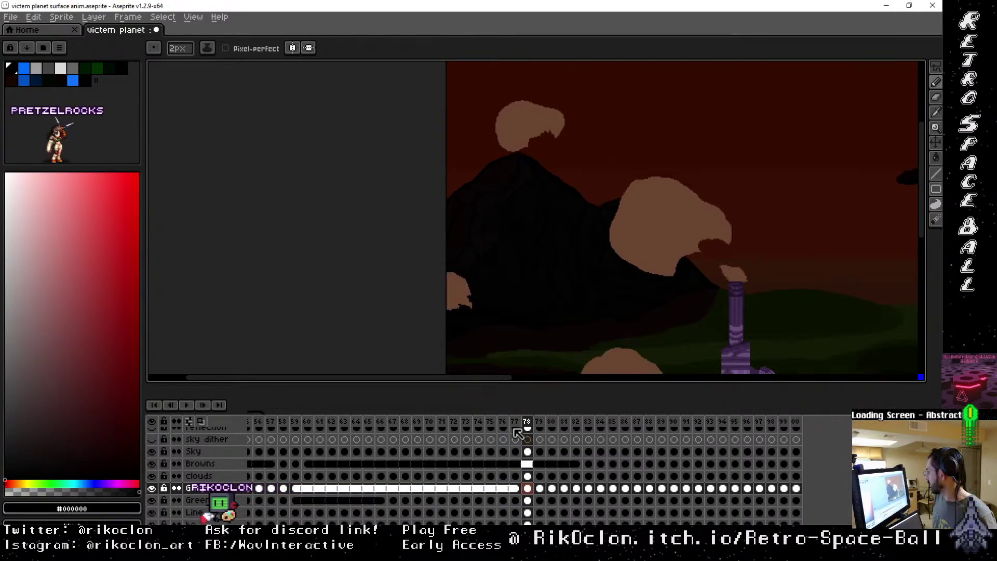
key("Right")
key("Left")
key("Right")
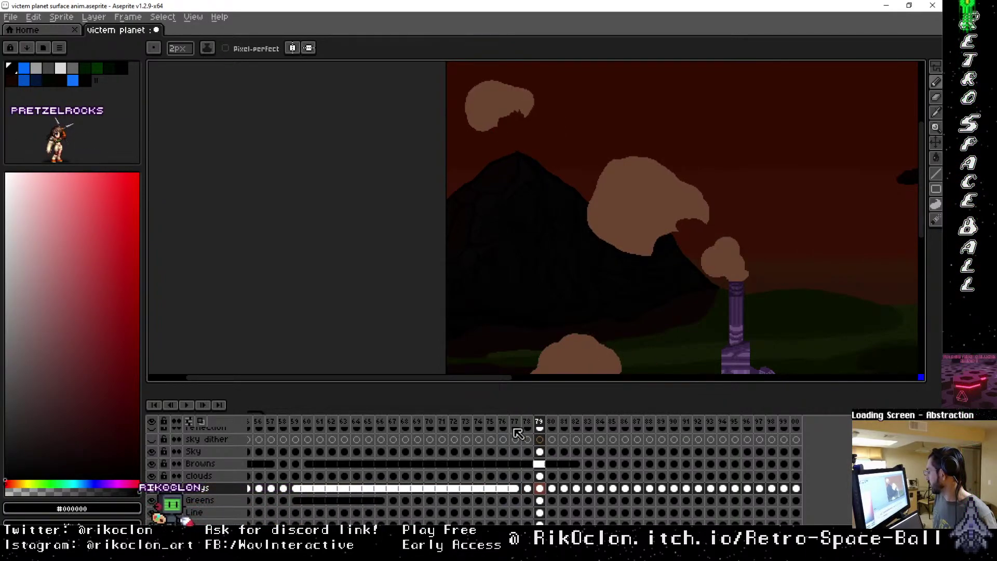
key("Left")
key("Right")
key("Left")
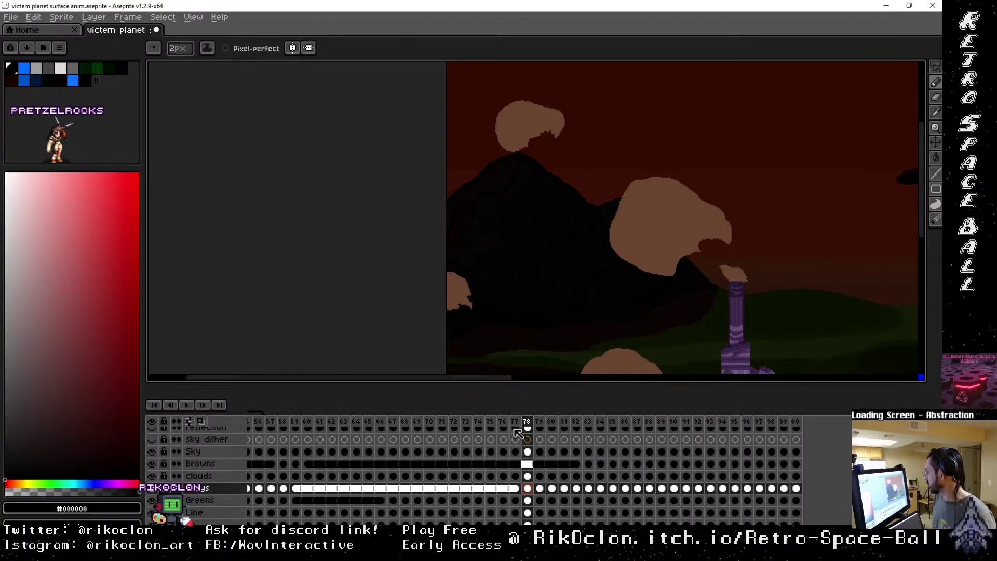
key("Right")
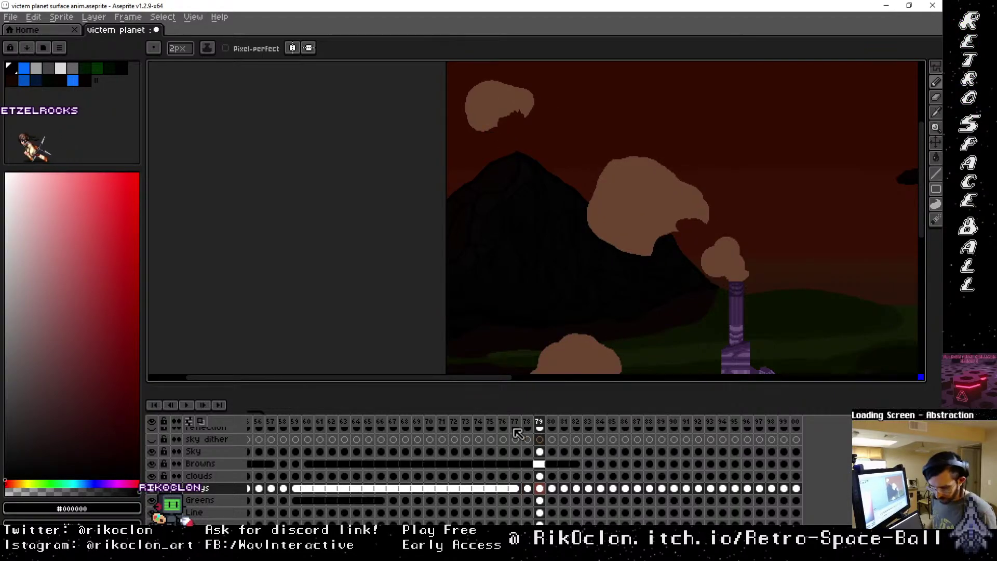
Refine the cracks on the mountain's right slope beside the large cloud in frame 79 with black #000000.
key("i")
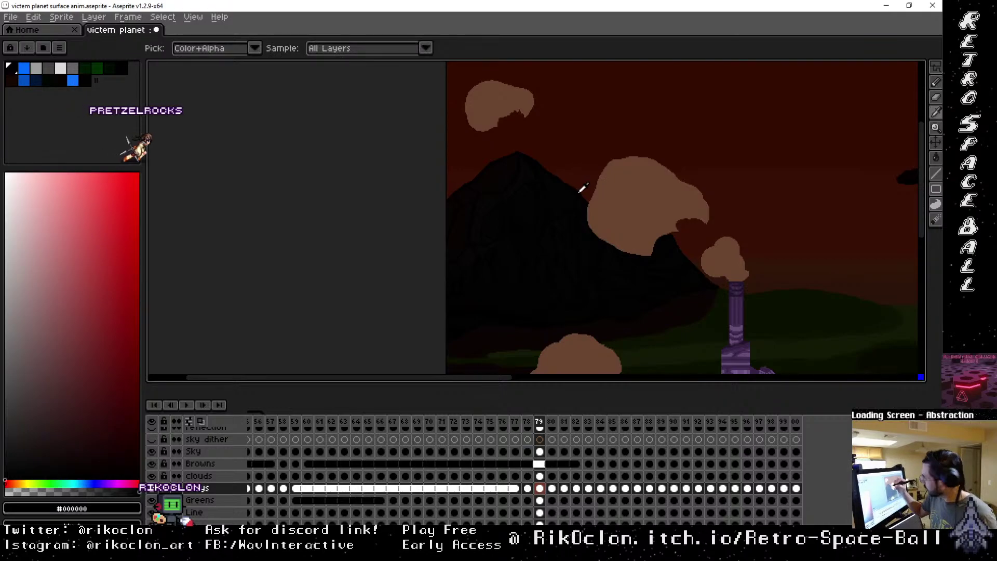
key("b")
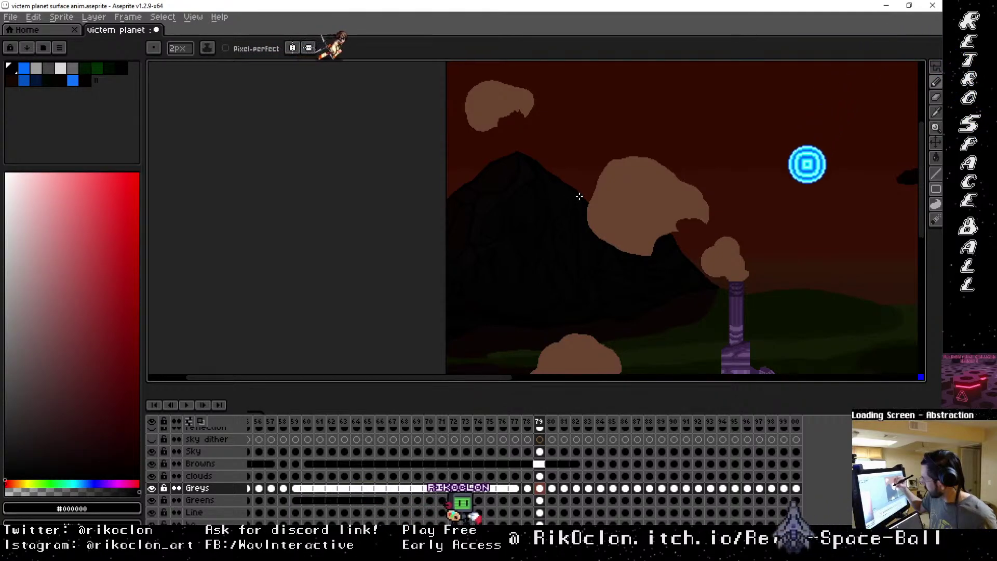
key("g")
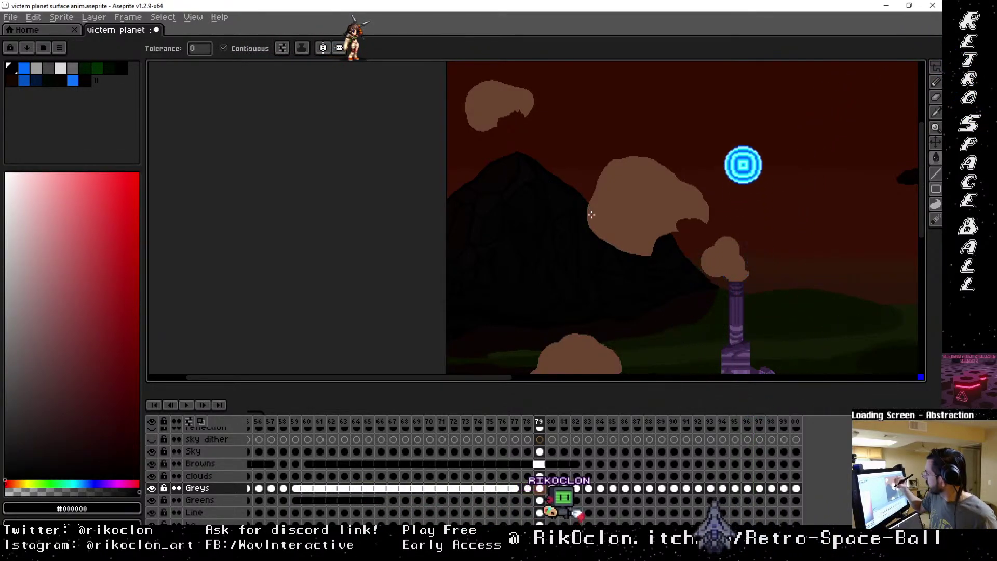
key("b")
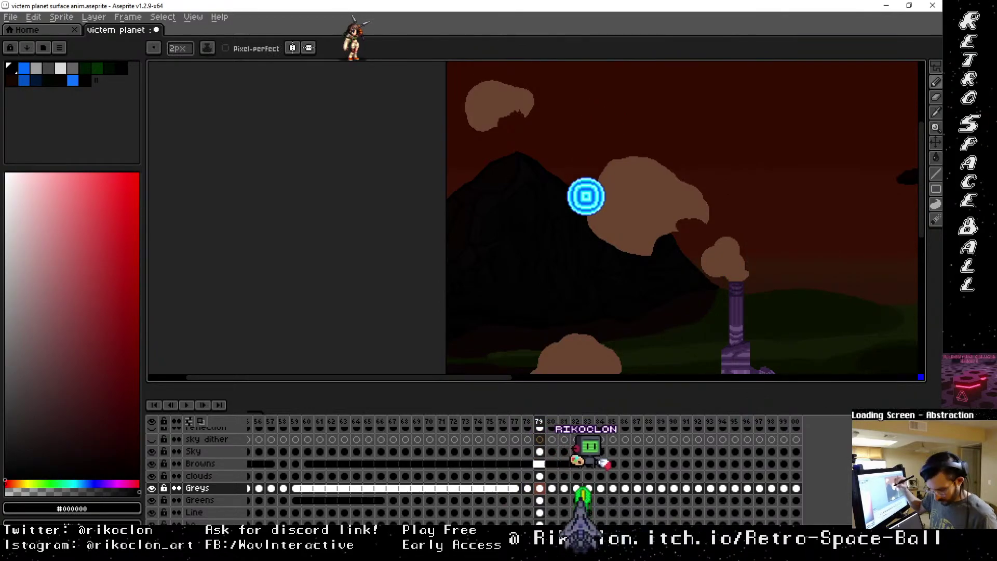
scroll(572, 197, "up", 2)
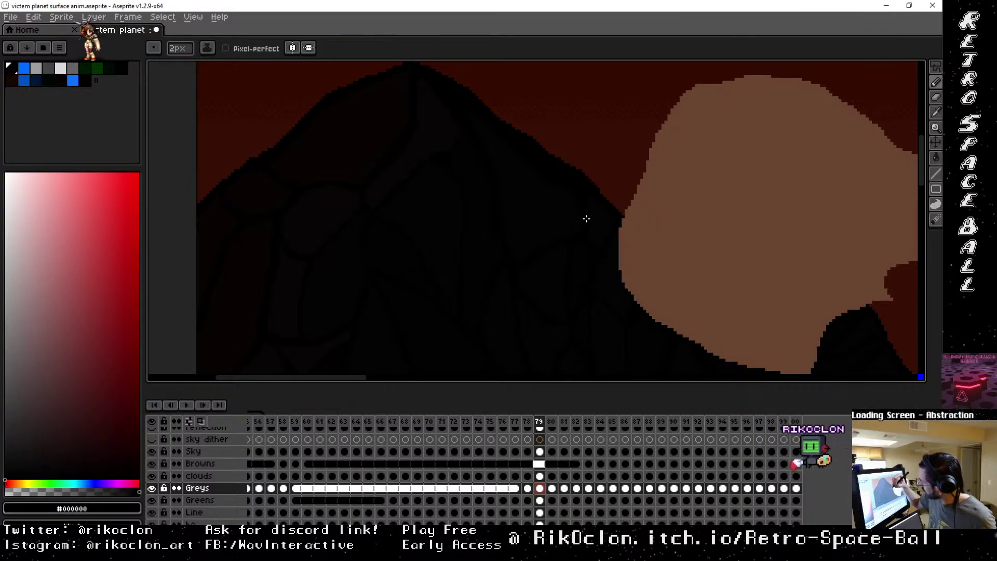
scroll(608, 258, "down", 2)
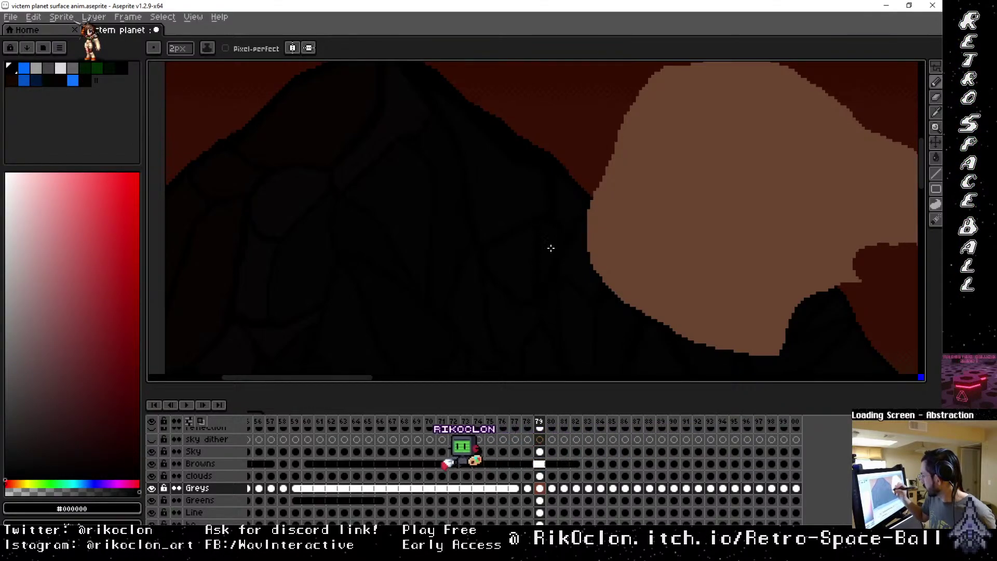
scroll(574, 244, "up", 2)
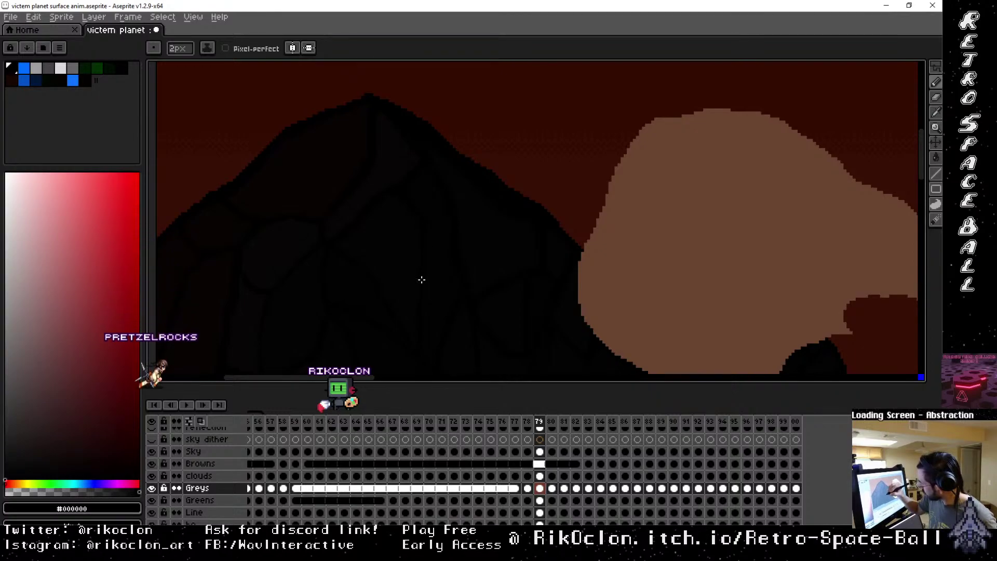
left_click_drag(439, 327, 454, 187)
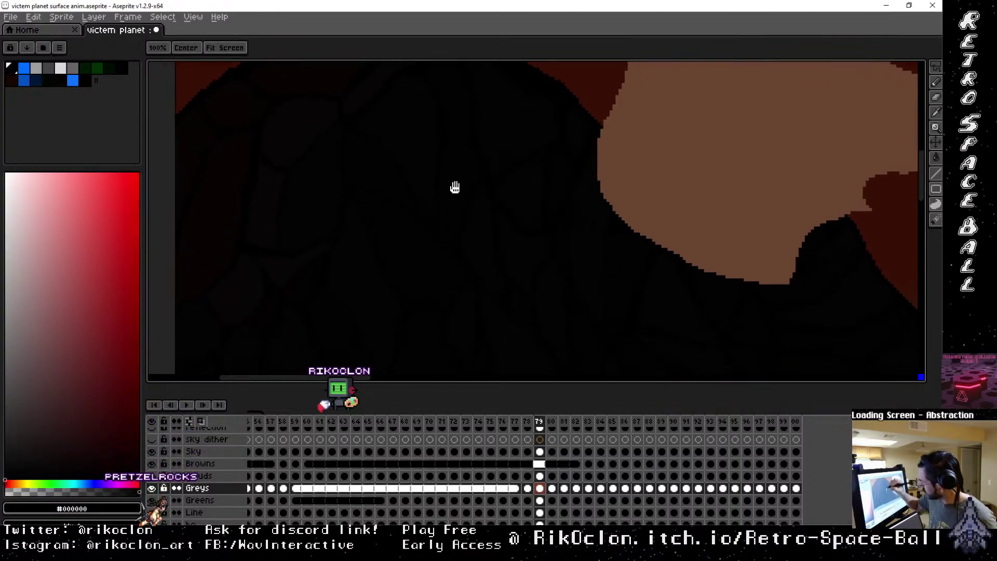
scroll(552, 179, "down", 3)
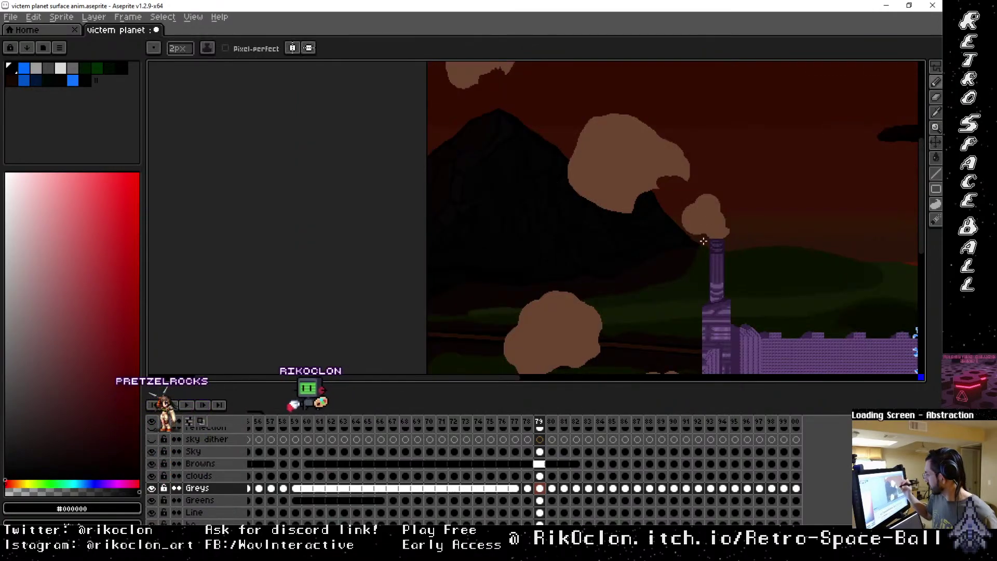
Examine how the mountain's rocks and cracks shift from frame to frame between frames 77 and 80.
left_click(528, 421)
key("Right")
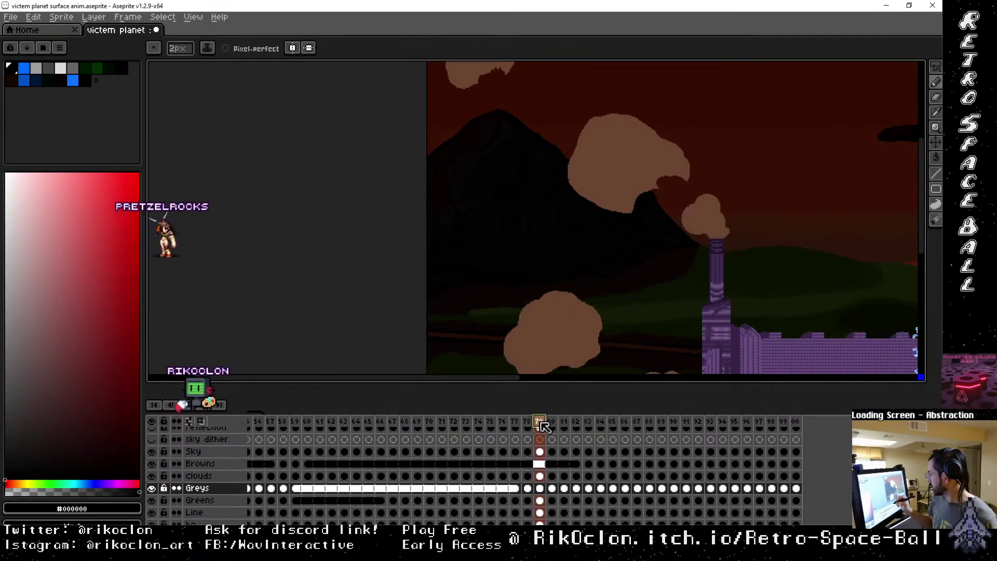
key("Left")
key("Right")
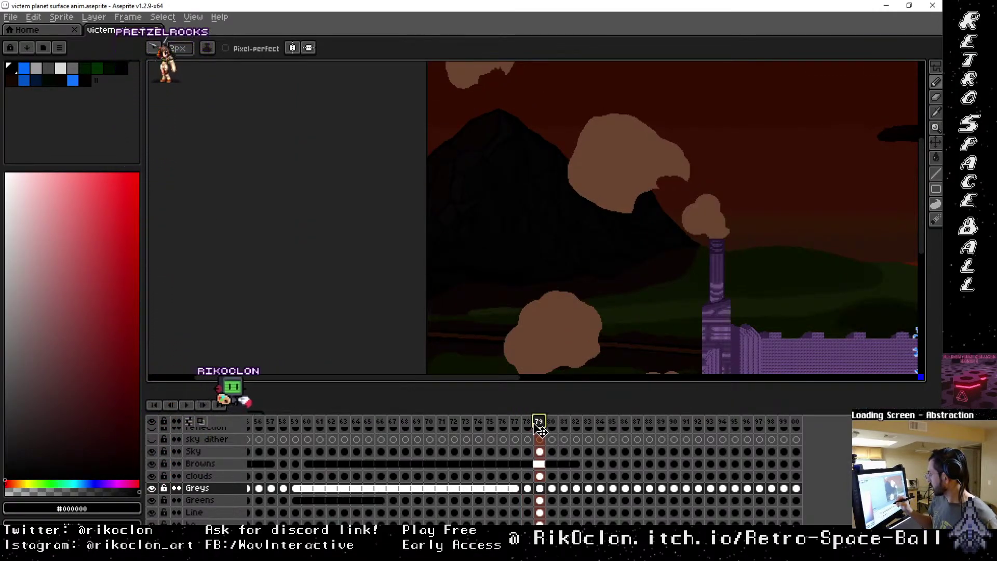
key("Left")
left_click(540, 422)
key("Left")
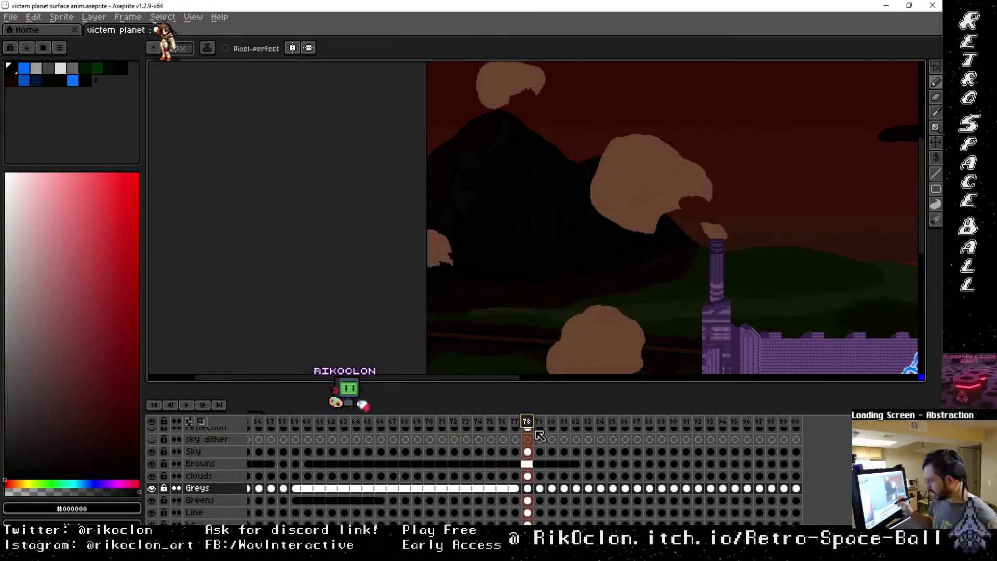
key("Left")
key("Left")
key("Right")
key("Right")
key("Right")
key("Right")
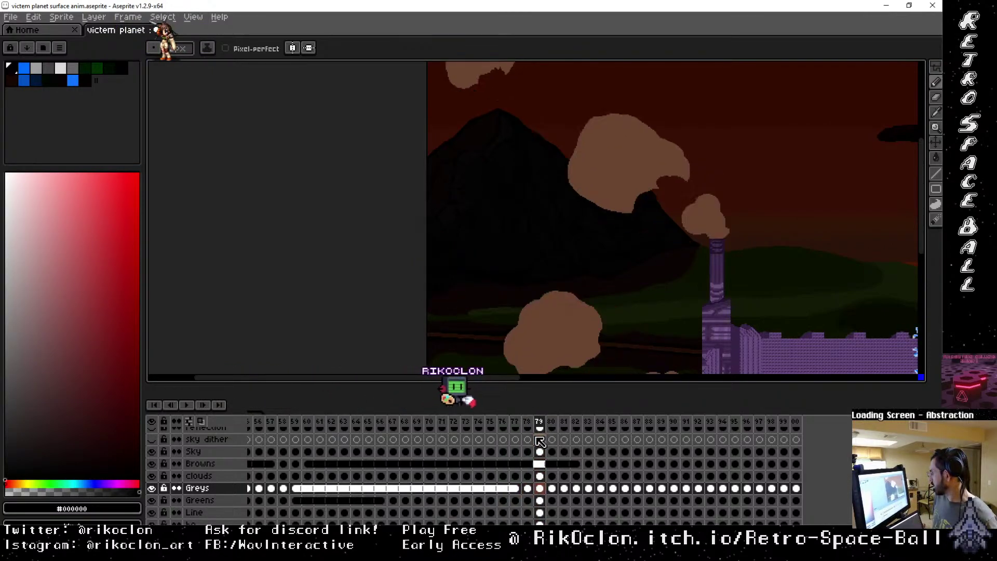
key("Left")
key("Left")
key("Left")
key("Right")
key("Right")
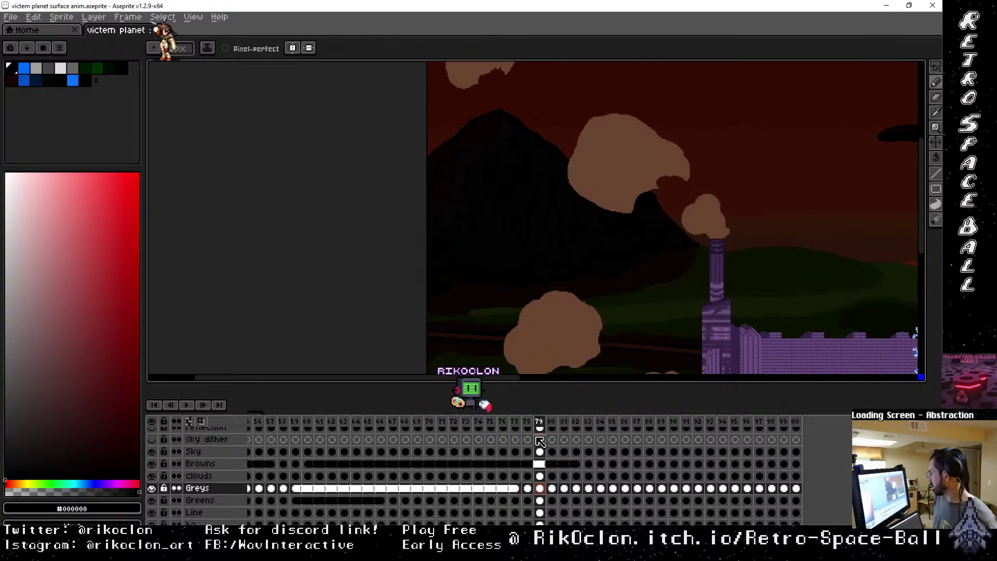
key("Left")
key("Left")
key("Right")
key("Right")
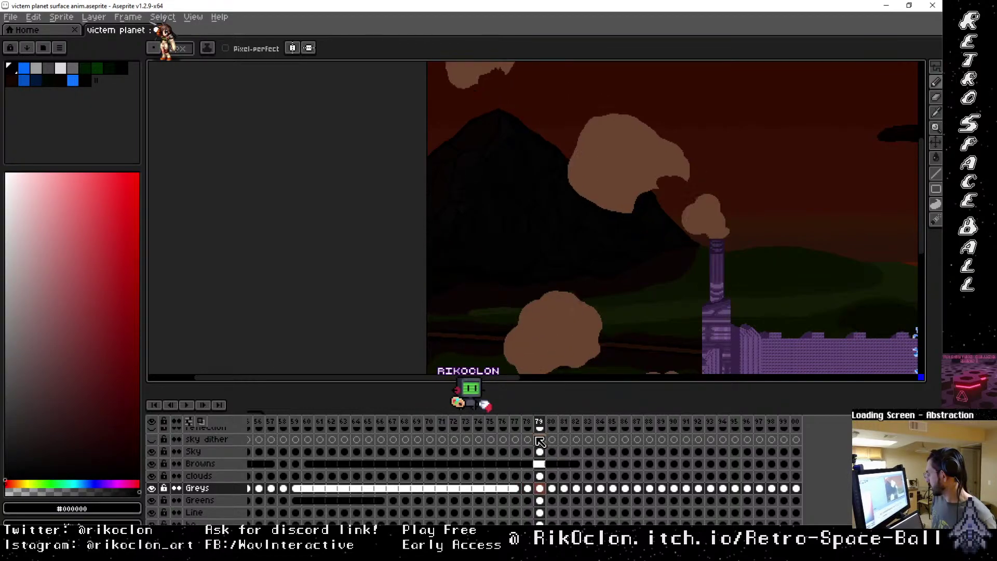
key("Left")
key("Left")
key("Right")
key("Right")
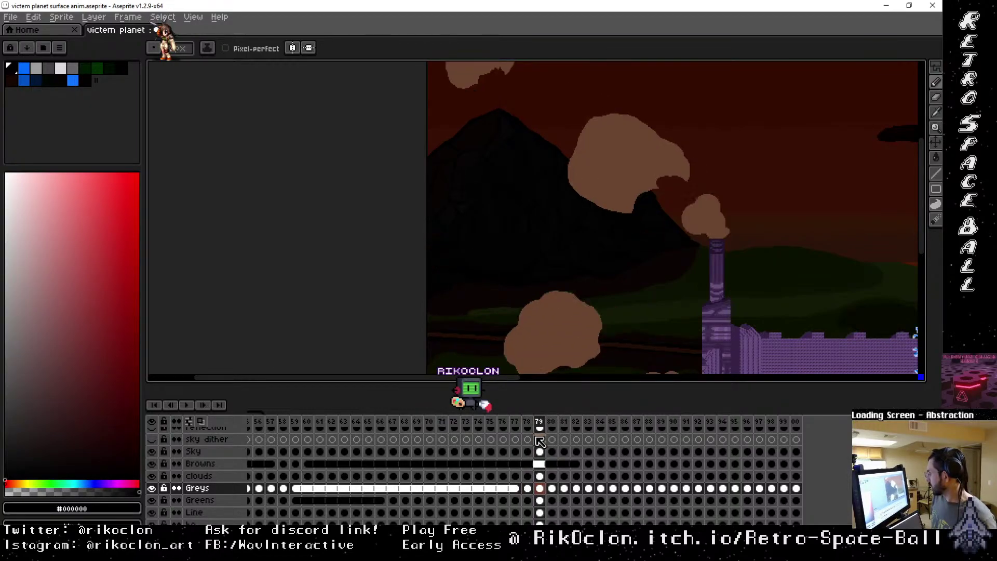
key("Left")
key("Right")
key("Left")
key("Right")
key("Right")
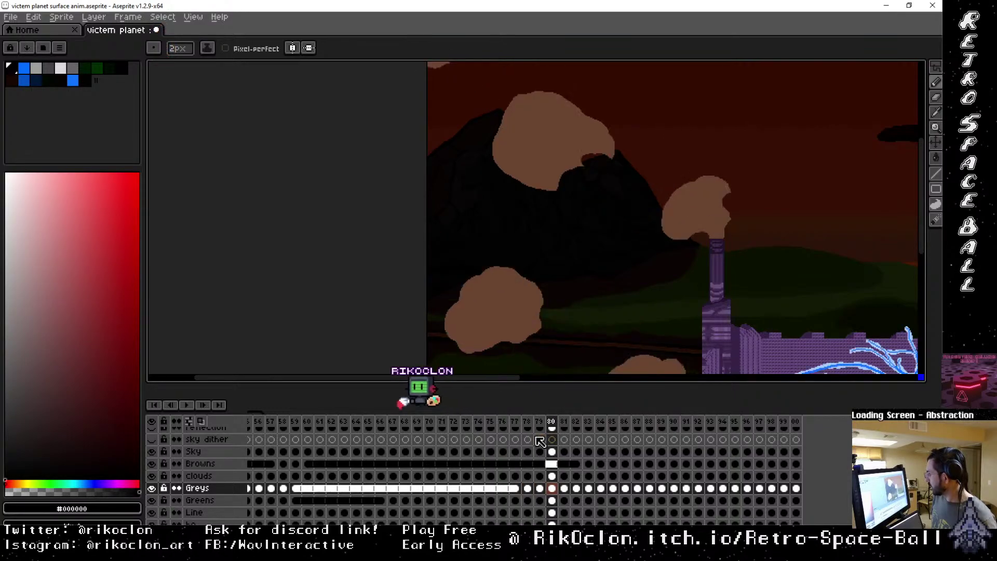
key("Left")
key("Left")
key("Right")
key("Left")
key("Left")
key("Right")
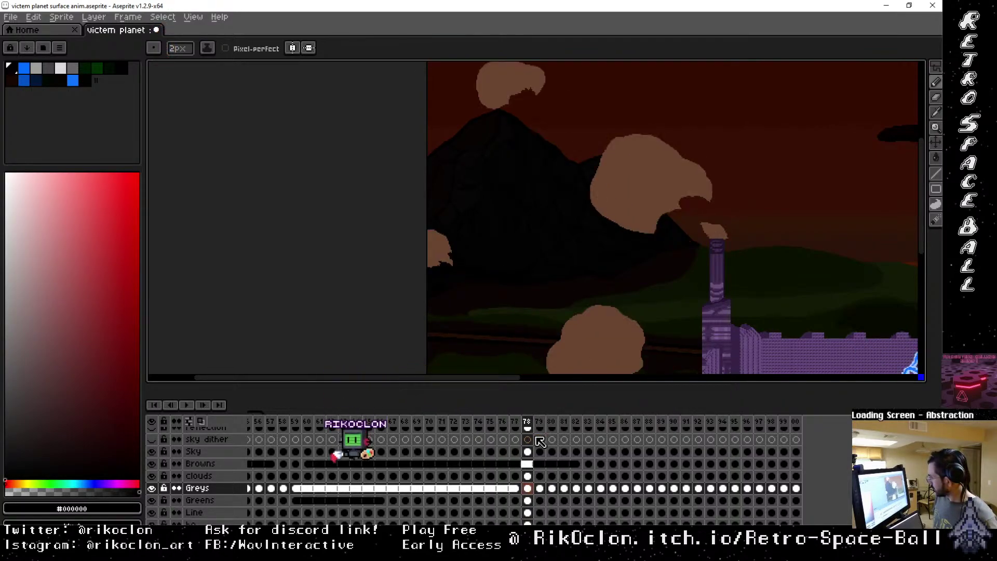
key("Right")
key("Left")
key("Right")
key("Left")
key("Left")
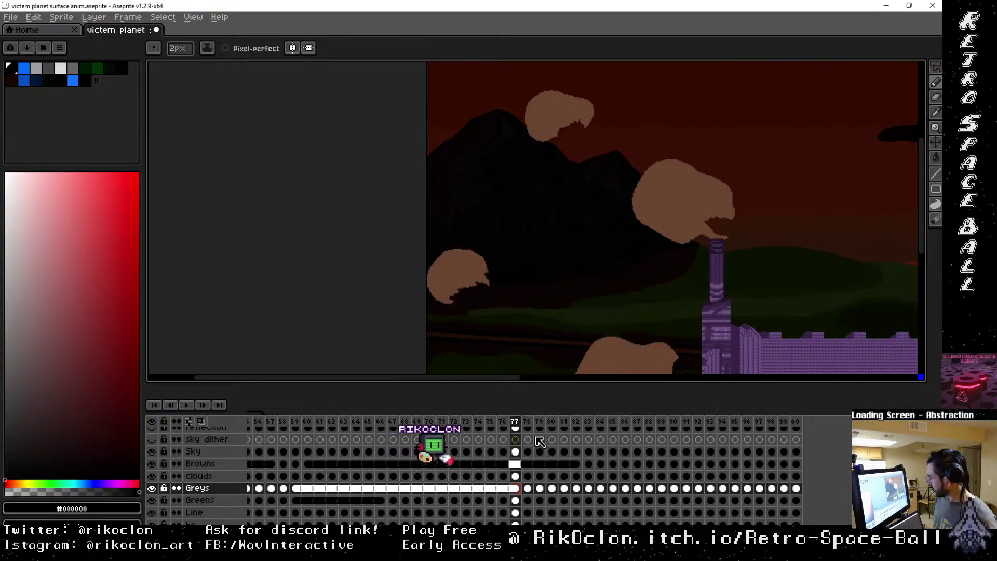
key("Right")
key("Right")
key("Right")
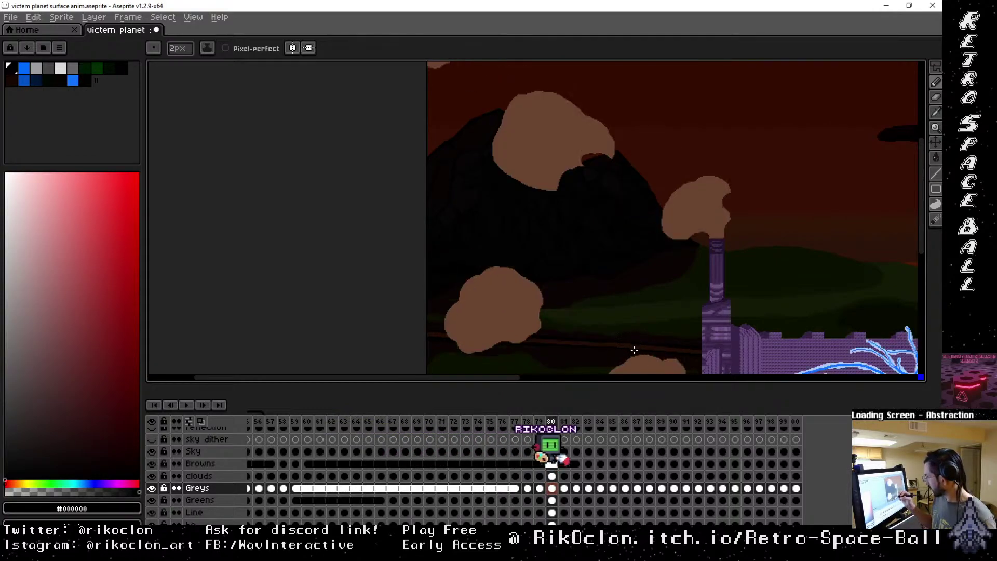
key("Left")
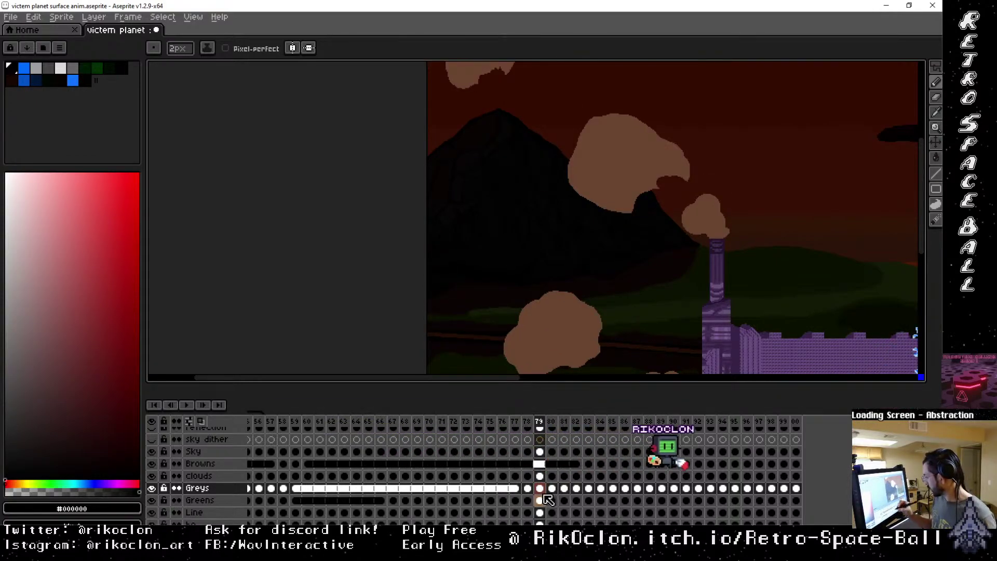
Link the Greys layer cels from frame 79 through frame 100 so they share frame 79's drawing.
left_click_drag(543, 493, 797, 491)
right_click(798, 492)
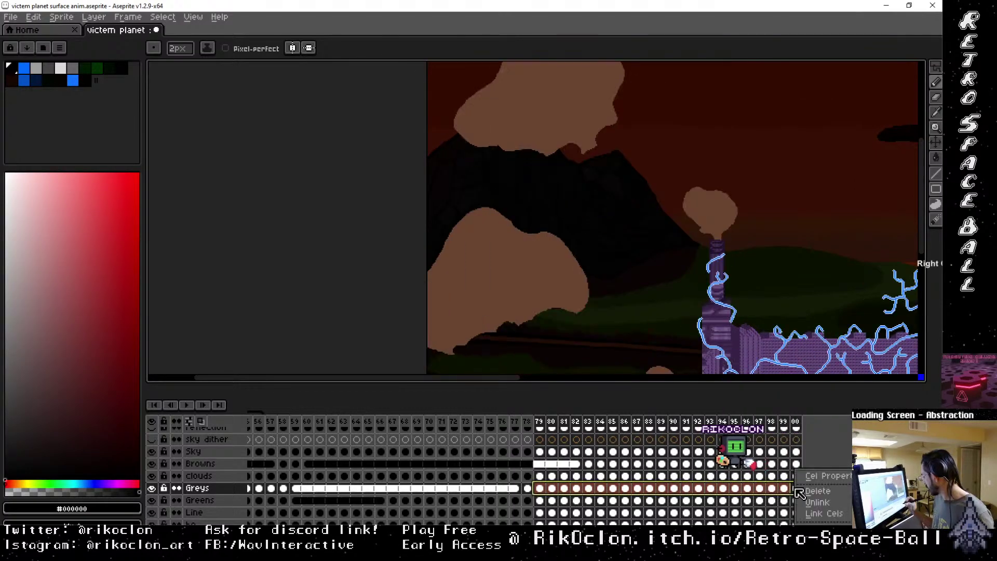
left_click(818, 513)
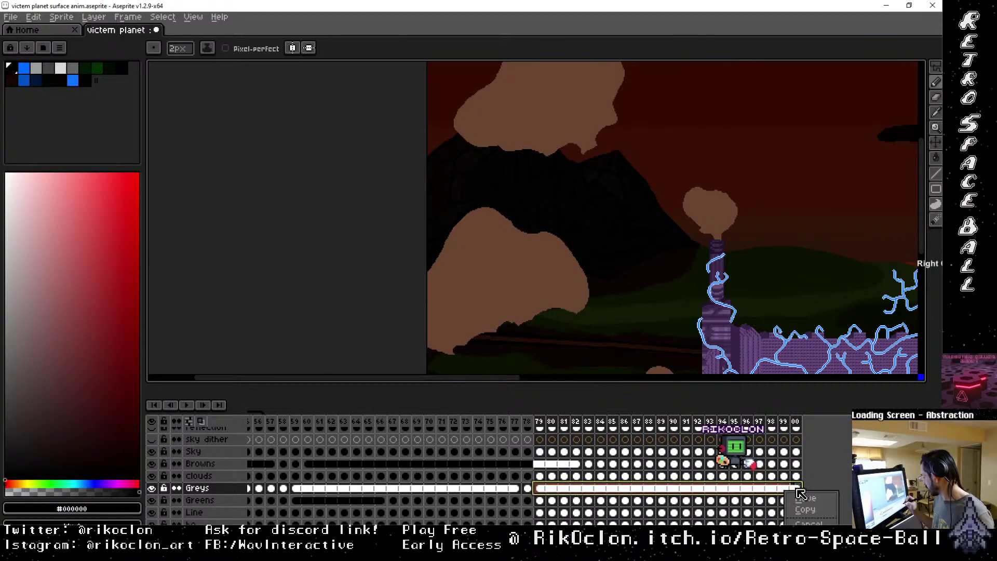
Unlink the Greys layer cels from frame 79 through frame 100 so each frame can be edited separately.
left_click(543, 486)
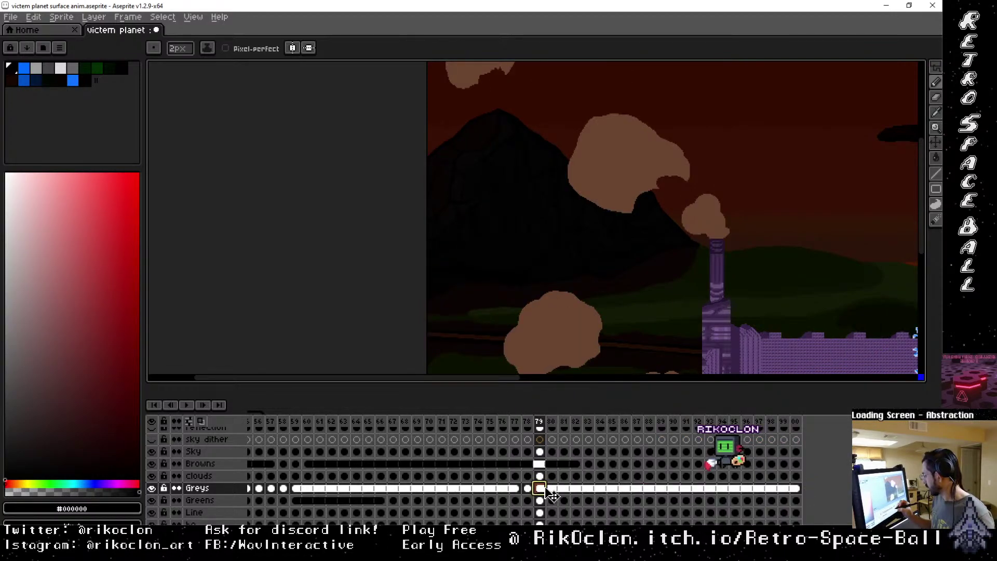
left_click(553, 490)
left_click(541, 490)
right_click(543, 491)
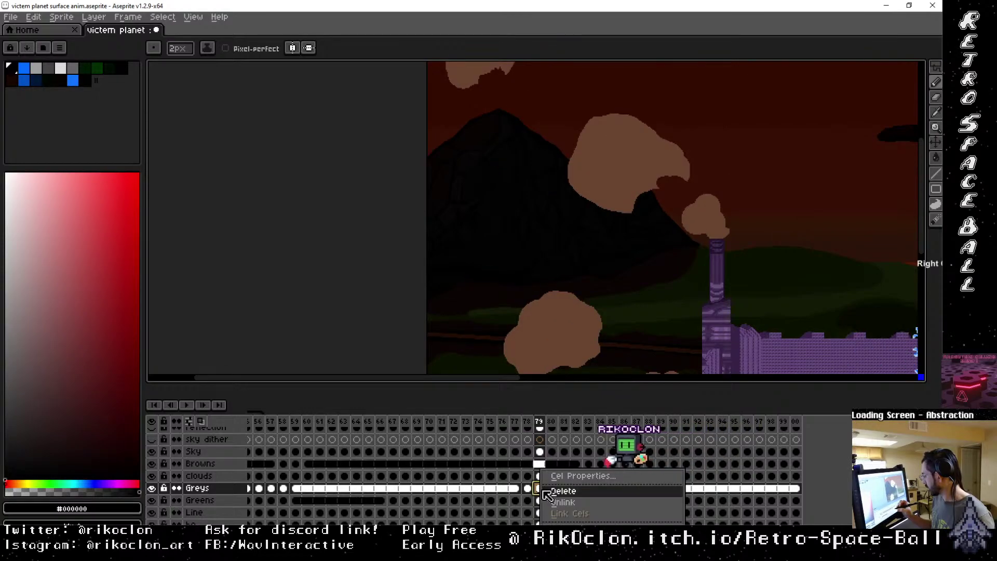
left_click(541, 493)
left_click(553, 490)
left_click_drag(550, 493, 800, 489)
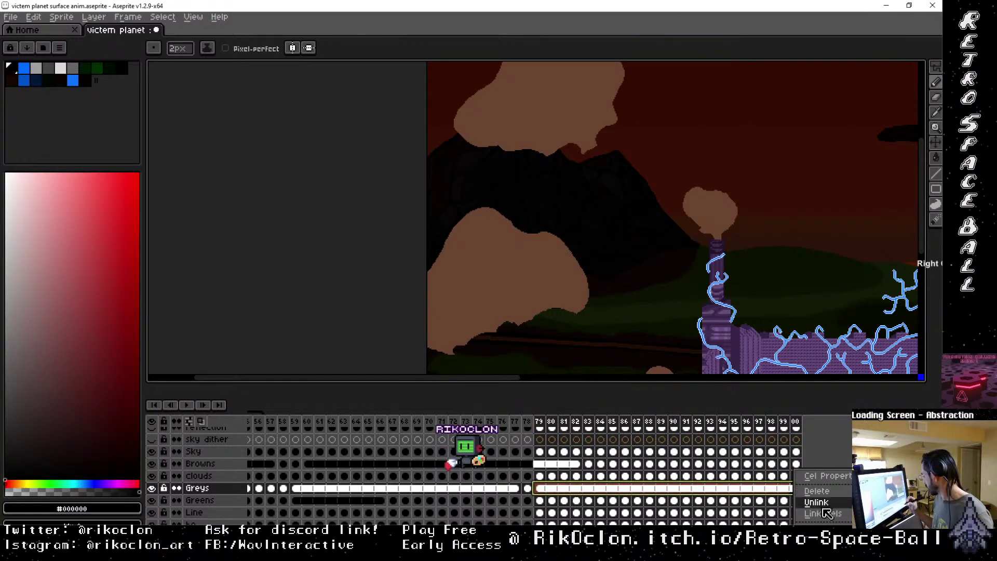
left_click(825, 513)
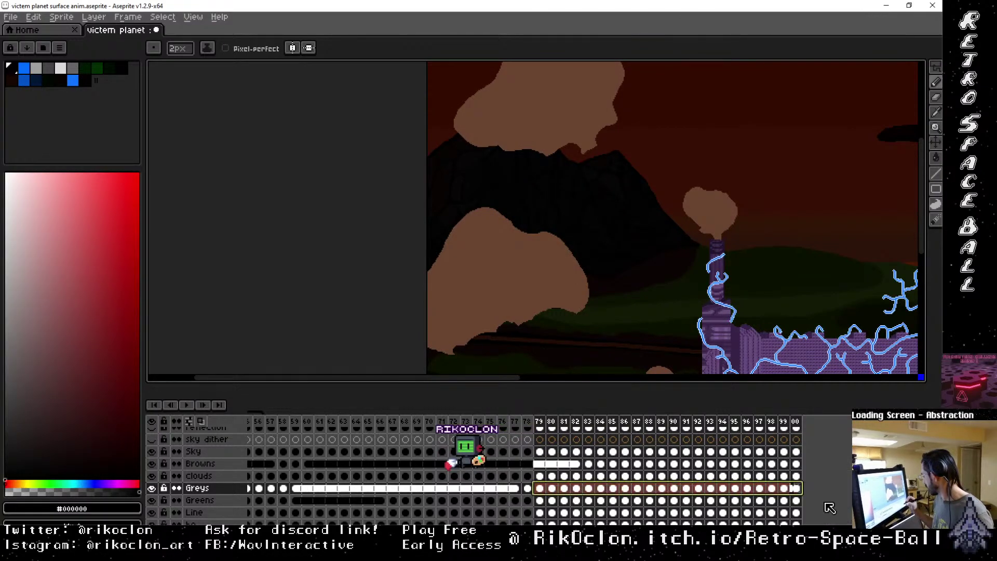
Check the mountain on the Greys layer across the frames around 79, ending on frame 80.
left_click(541, 492)
left_click(553, 491)
key("Left")
key("Left")
key("Left")
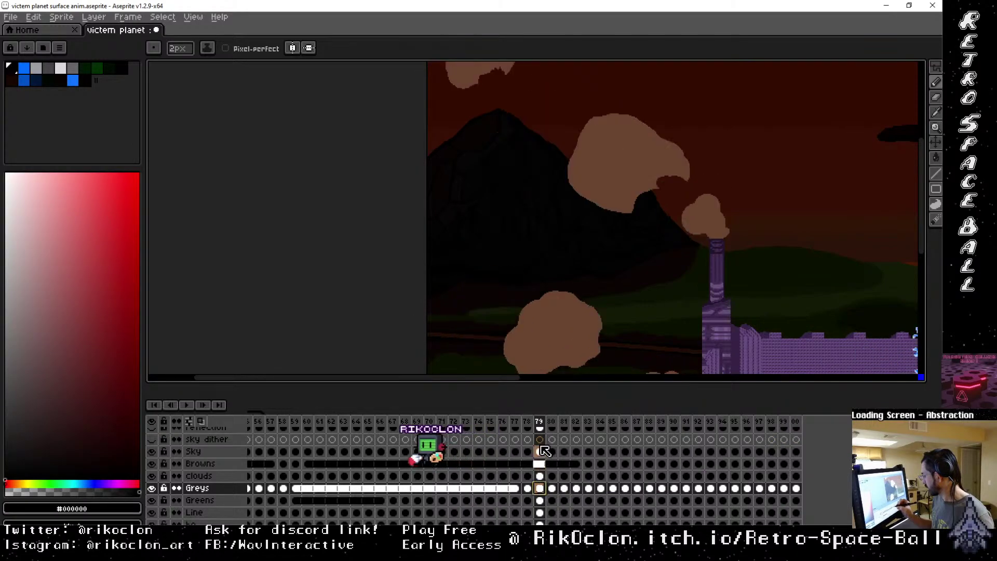
key("Right")
key("Right")
key("Right")
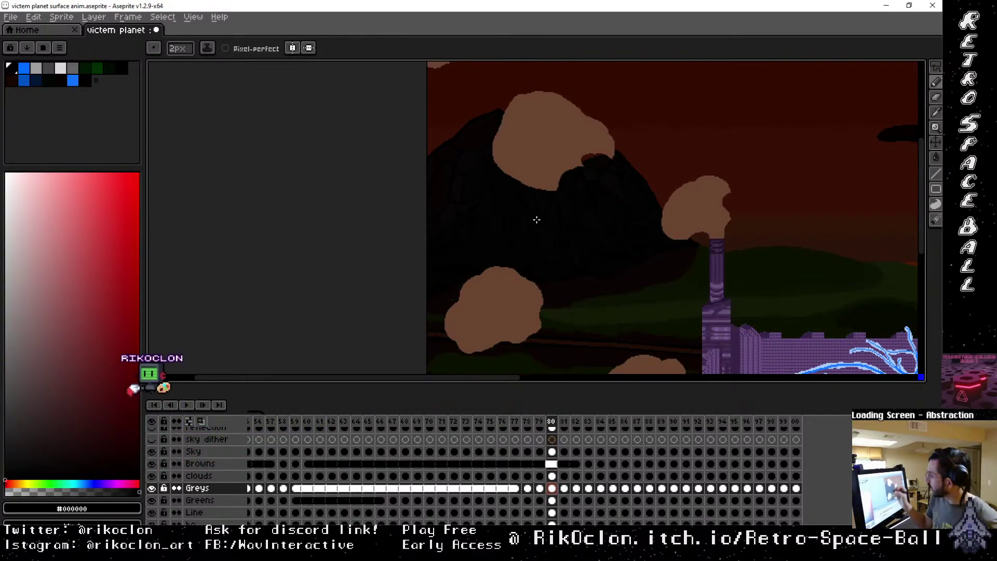
Move the large smoke puff on frame 80 of the topSmoke layer up and to the right, clear of the mountain's peak.
mouse_move(585, 158)
left_mouse_down()
mouse_move(576, 167)
mouse_move(570, 258)
mouse_move(574, 162)
mouse_move(568, 181)
left_mouse_up()
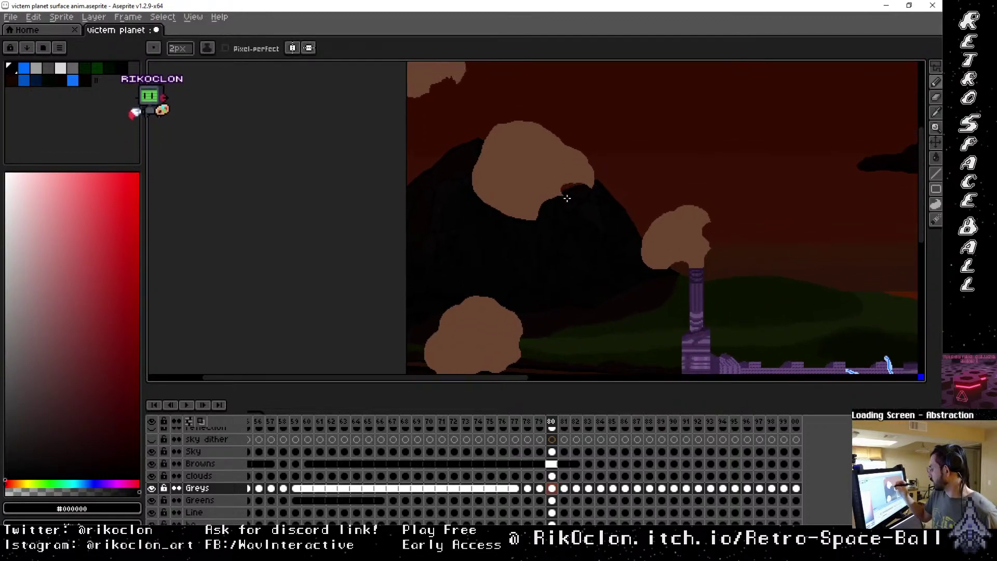
key("Left")
key("Right")
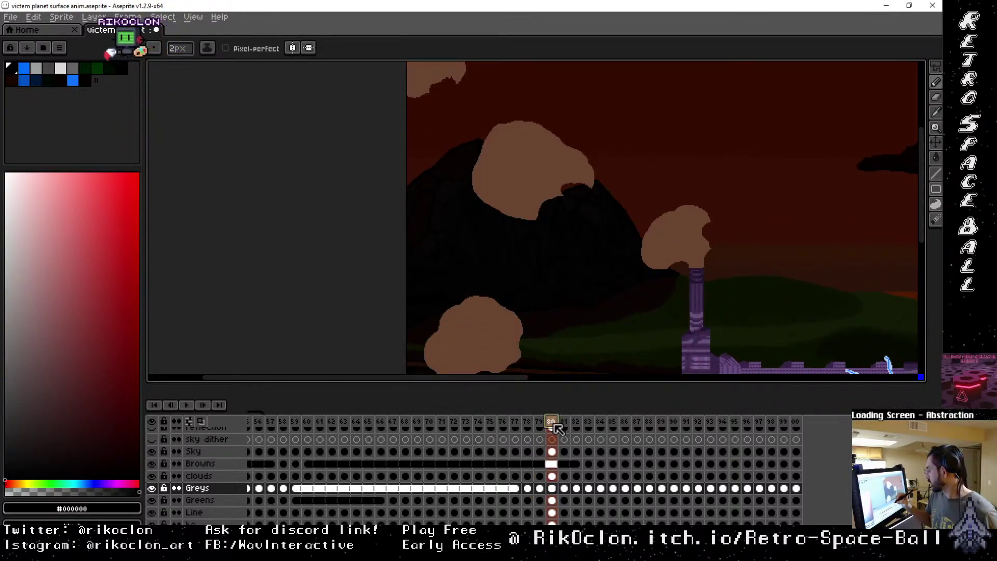
mouse_move(627, 176)
left_mouse_down()
mouse_move(610, 234)
mouse_move(602, 202)
mouse_move(552, 171)
mouse_move(556, 182)
left_mouse_up()
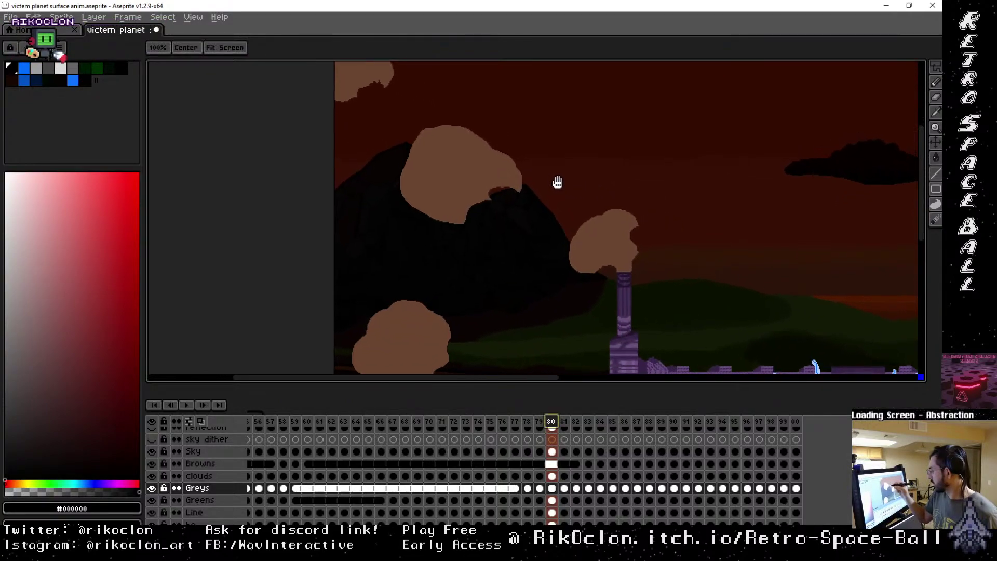
left_click(543, 422)
left_click(553, 423)
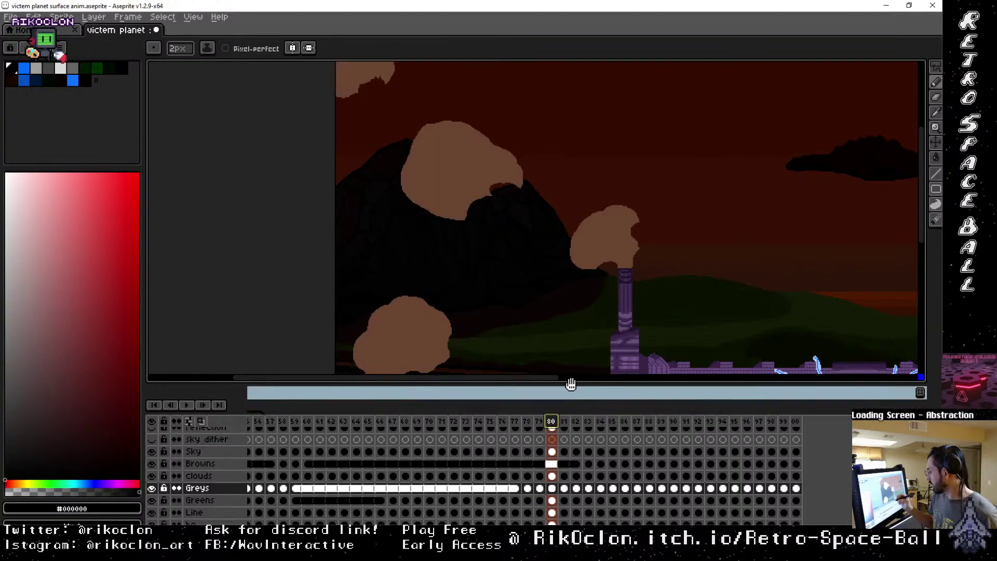
key("space")
scroll(473, 475, "down", 5)
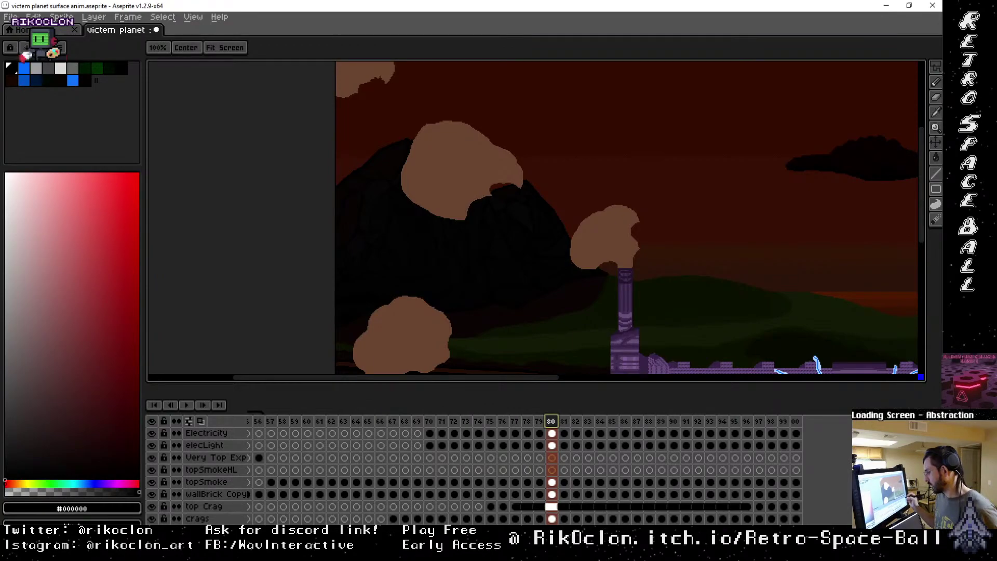
left_click(556, 483)
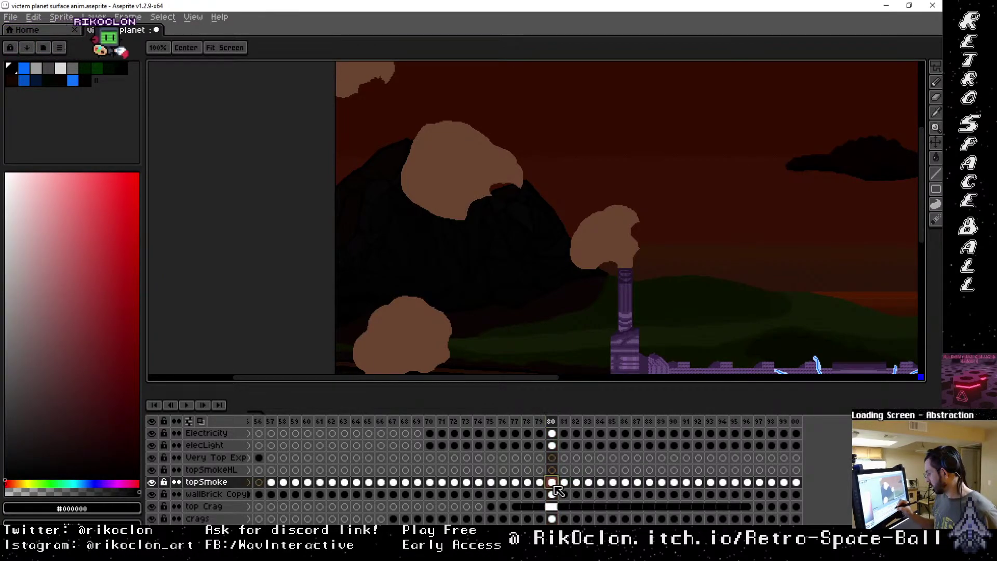
key("m")
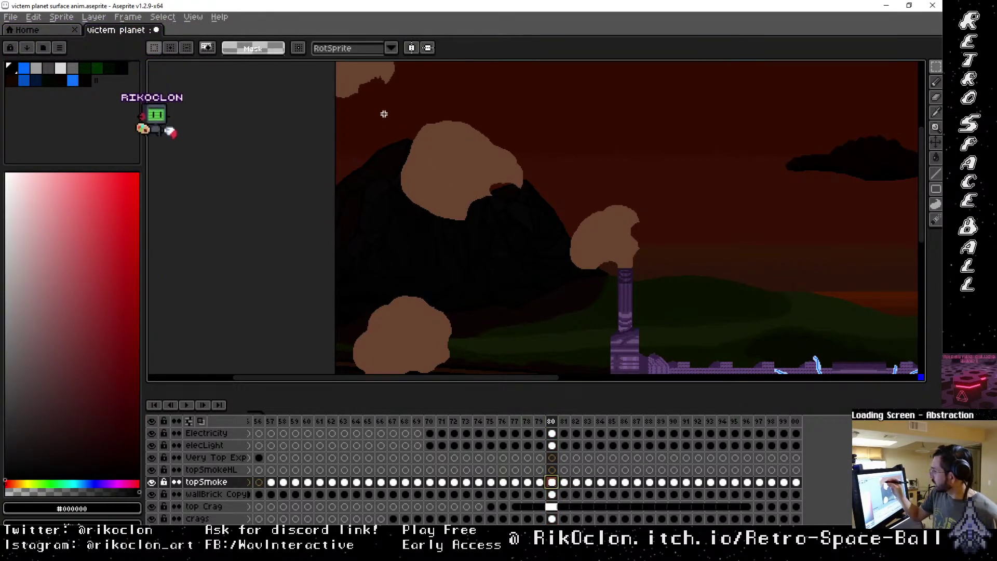
left_click_drag(384, 113, 568, 189)
Move the large smoke puff on frame 81 of the topSmoke layer up and to the right, away from the mountain.
left_click(540, 421)
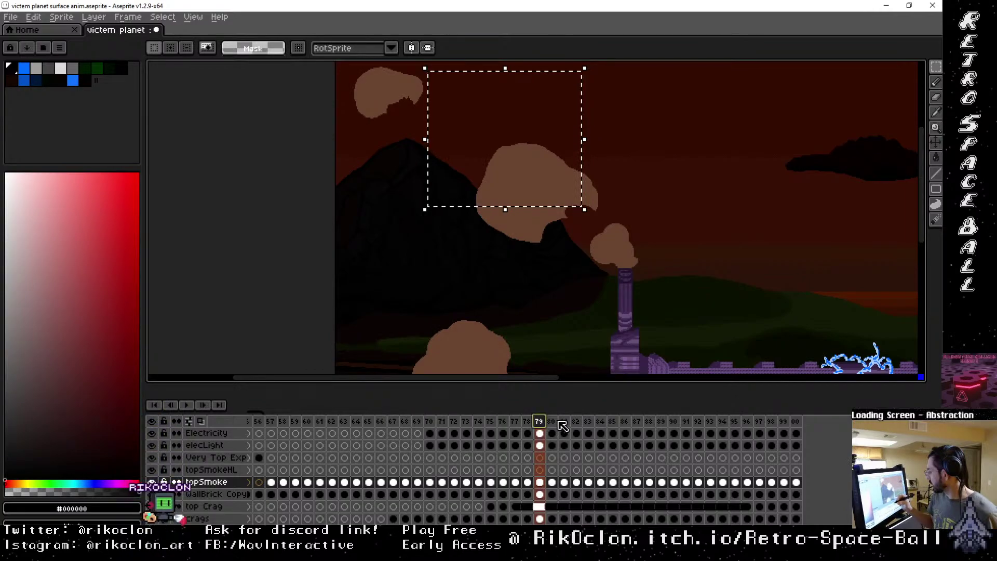
key("period")
key("period")
key("space")
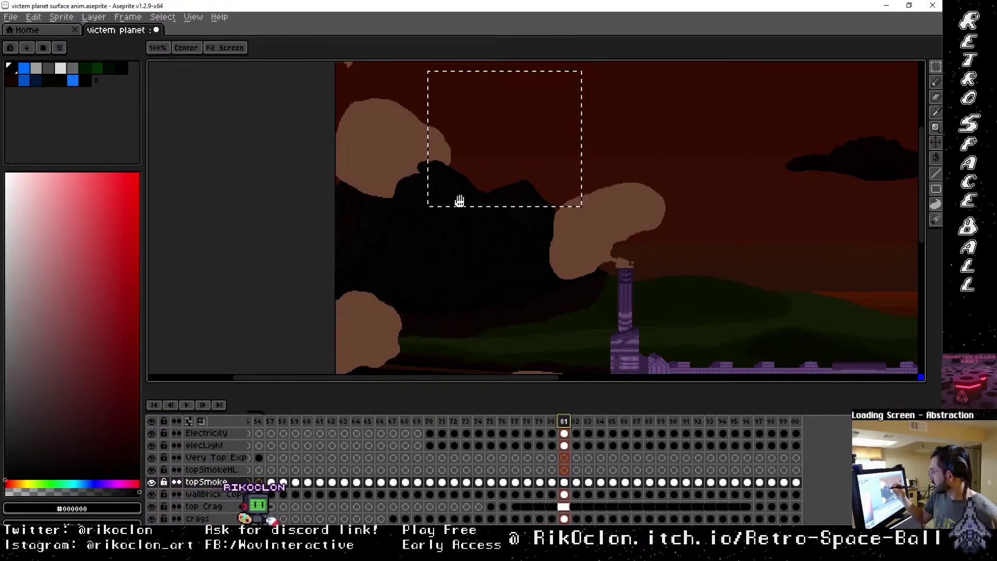
left_click_drag(460, 200, 609, 252)
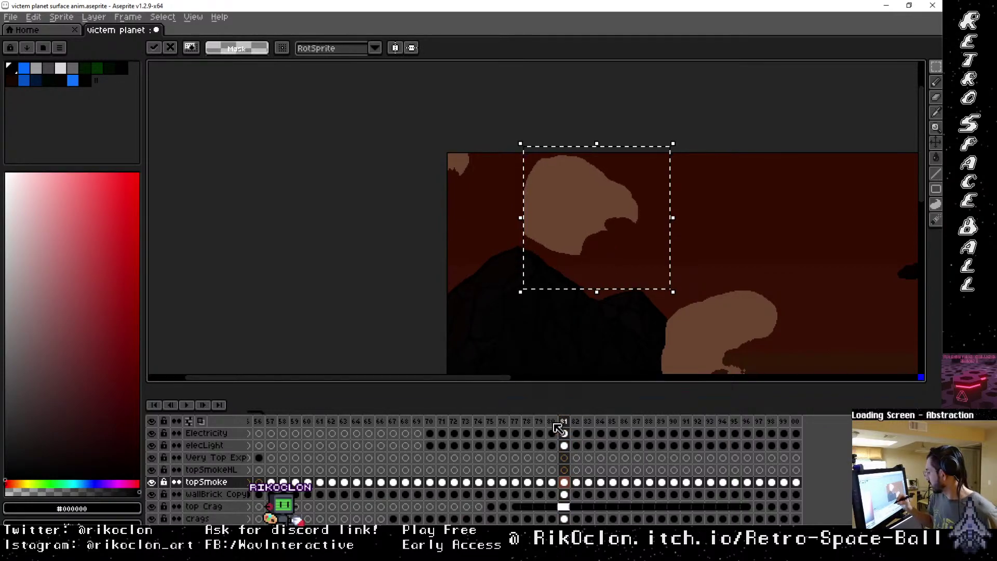
key("Return")
Check how the smoke puffs move around the mountain across frames 77 to 85, ending deselected on frame 80.
left_click(576, 422)
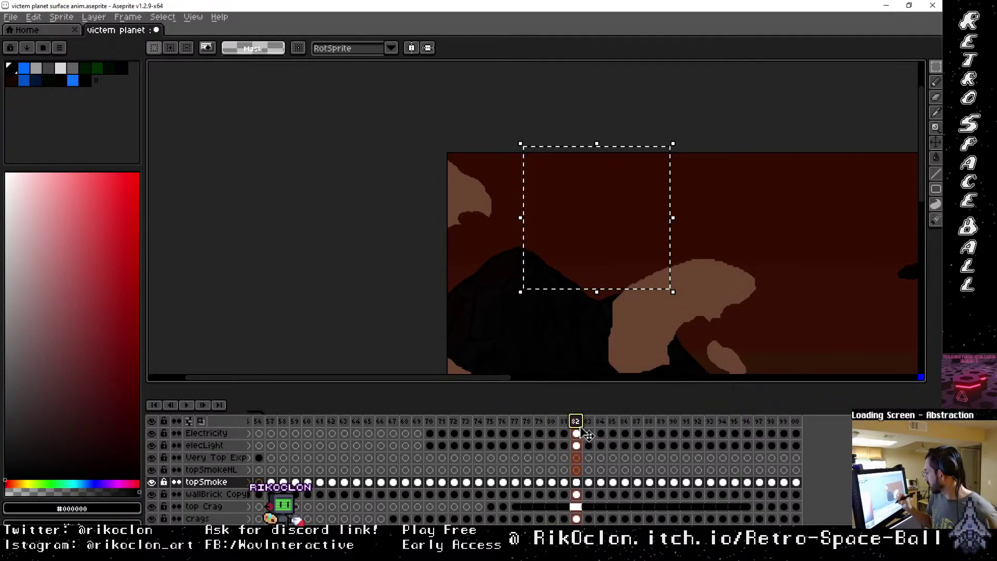
left_click(592, 424)
left_click(600, 424)
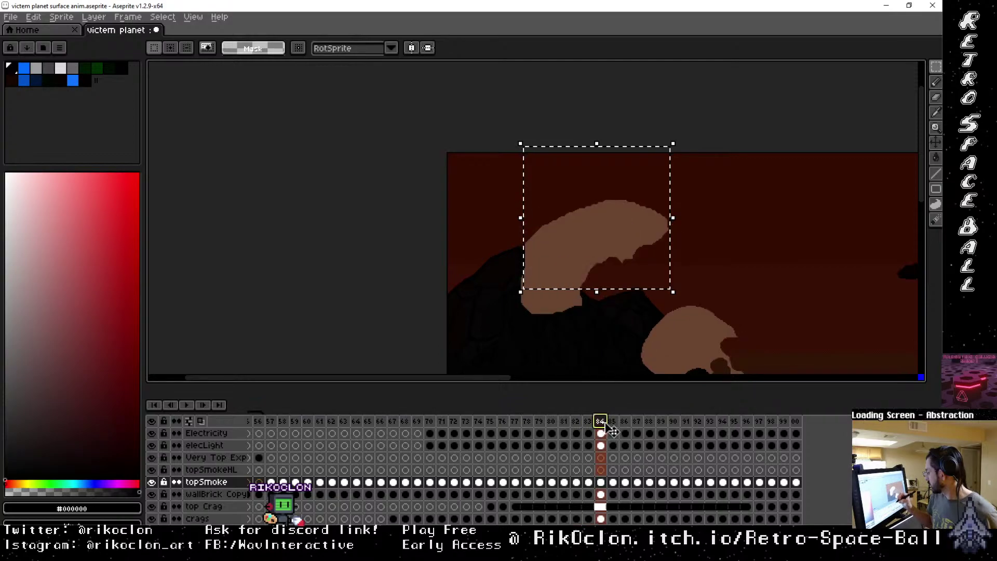
left_click(613, 424)
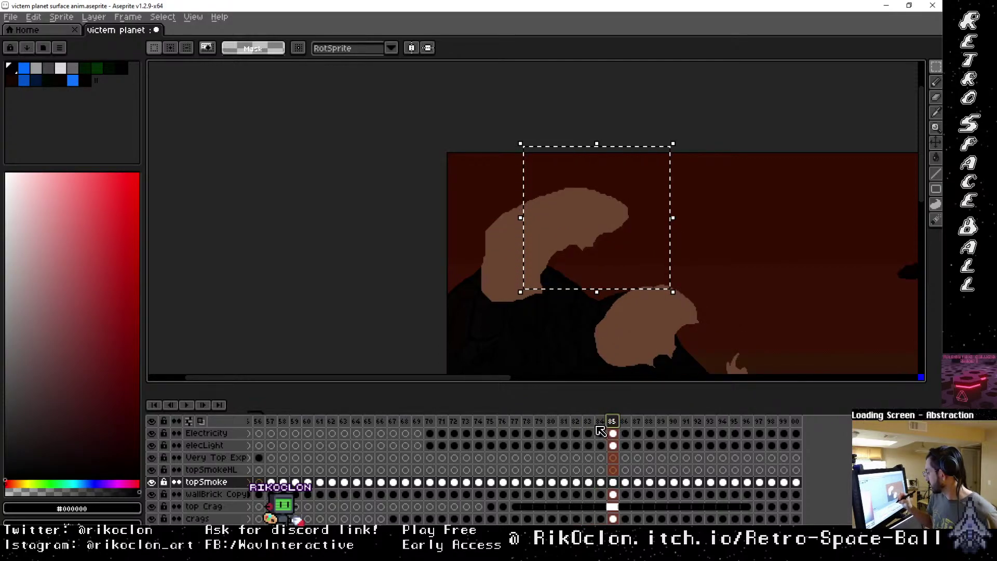
left_click(575, 425)
left_click(563, 425)
left_click(551, 424)
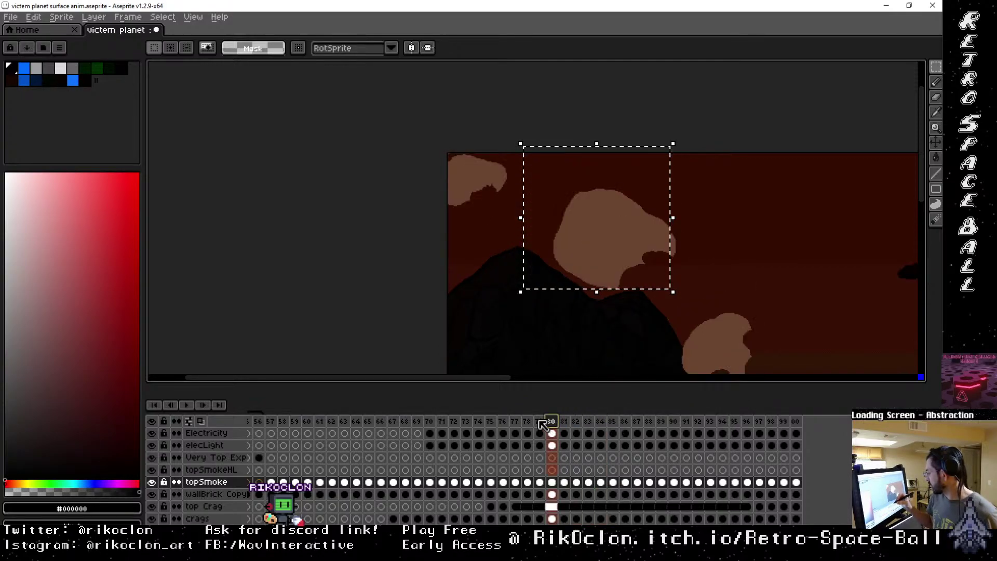
left_click(528, 425)
key("Left")
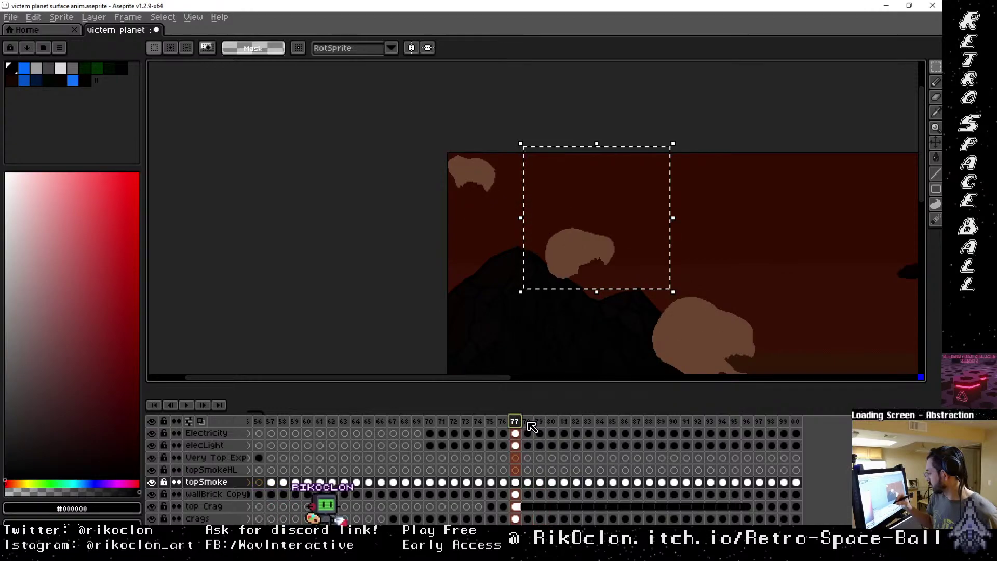
key("Right")
key("Right")
key("Right")
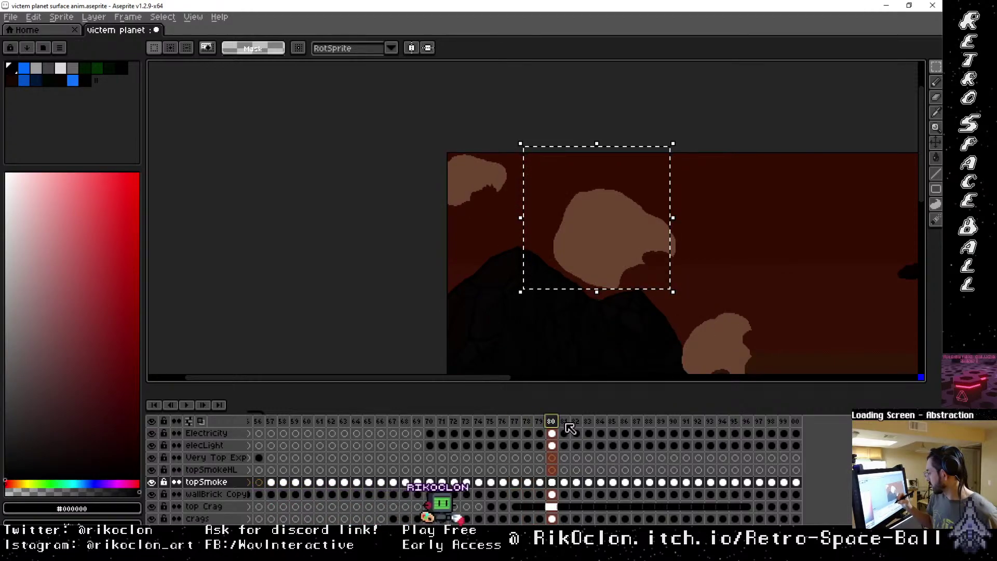
key("Left")
left_click(527, 421)
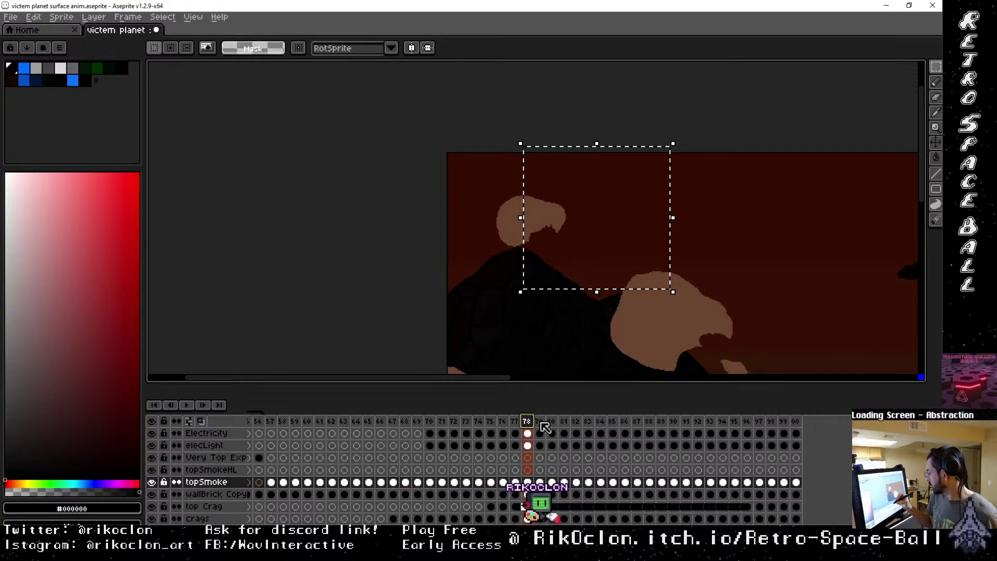
left_click(539, 421)
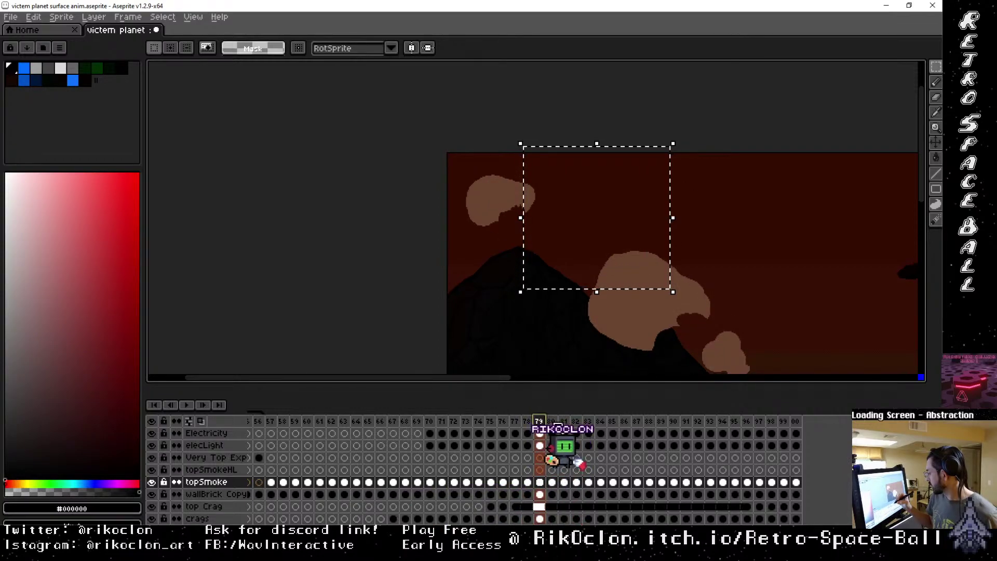
left_click(553, 421)
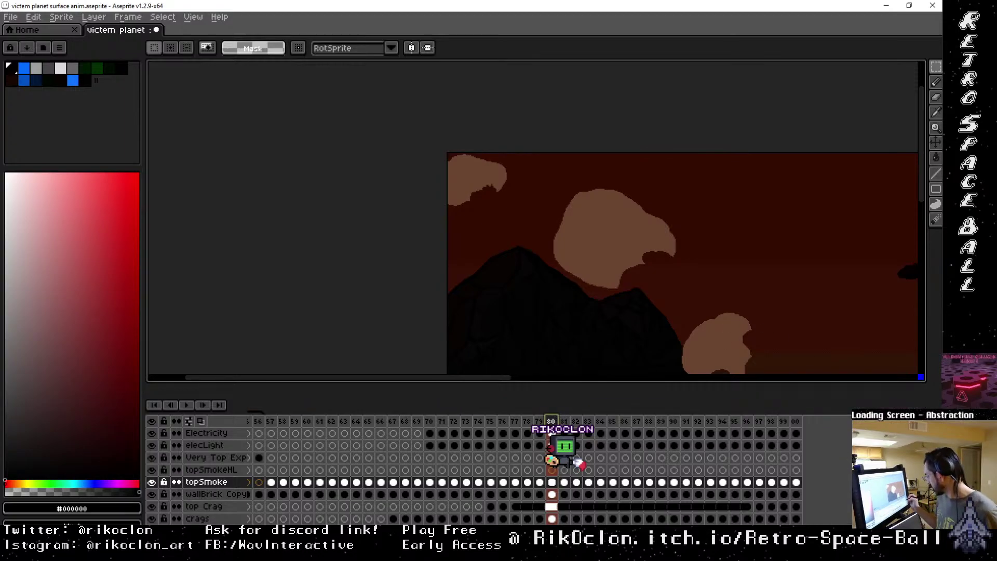
Activate frame 80's cel on the Greys layer and enlarge the round pencil brush to 57 px.
scroll(467, 473, "down", 10)
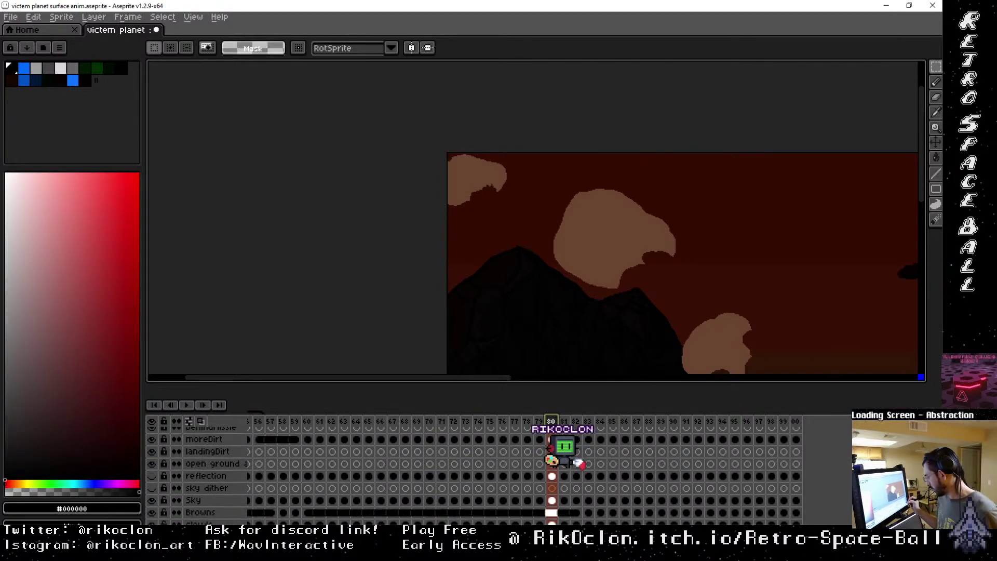
left_click(552, 479)
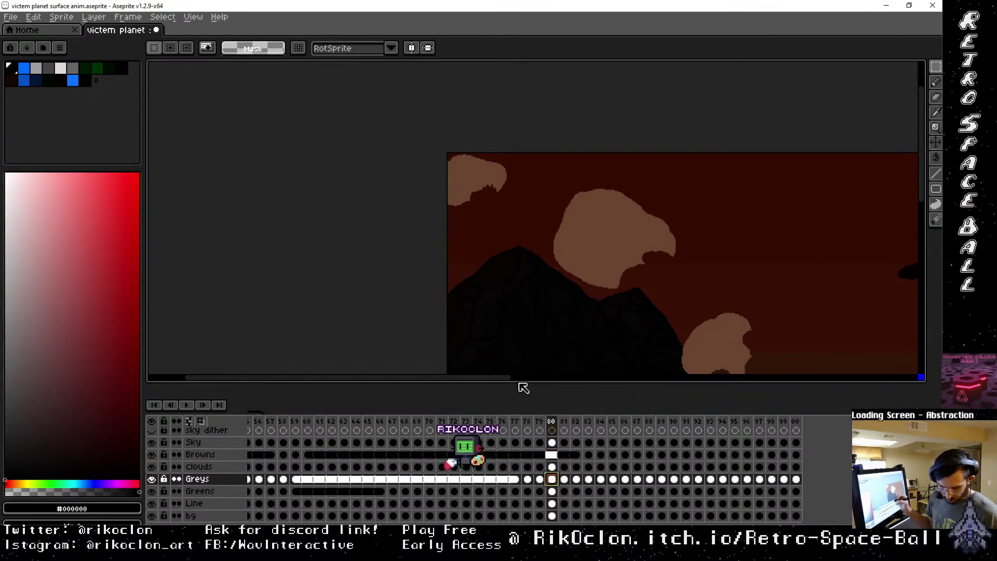
key("i")
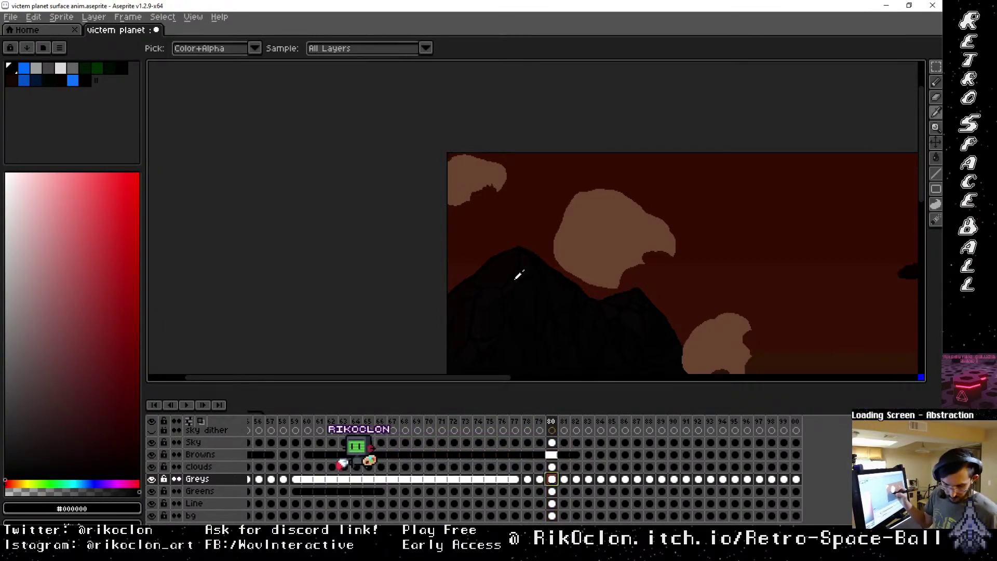
key("b")
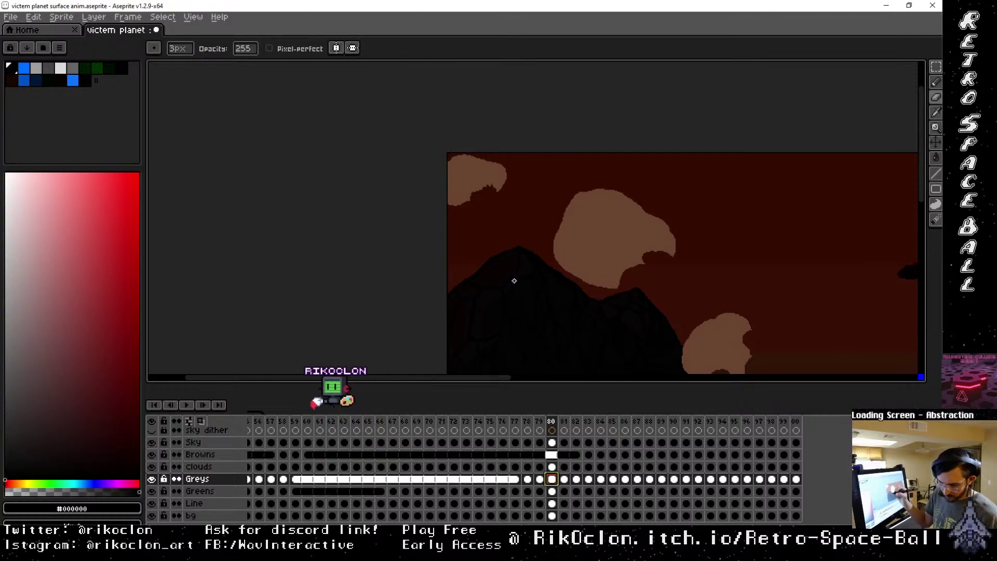
key("plus")
key("plus")
key("plus")
key("plus")
key("plus")
key("plus")
key("plus")
key("plus")
key("plus")
key("plus")
key("plus")
key("plus")
key("plus")
key("plus")
key("plus")
key("plus")
key("plus")
key("plus")
key("plus")
key("plus")
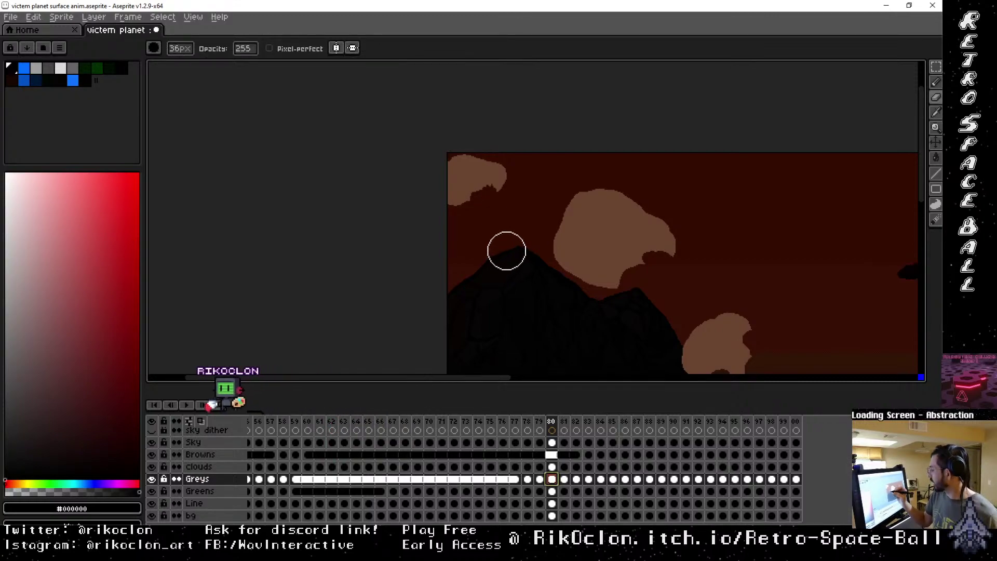
key("plus")
key("plus")
key("plus")
key("plus")
key("plus")
key("plus")
key("plus")
key("plus")
key("plus")
key("plus")
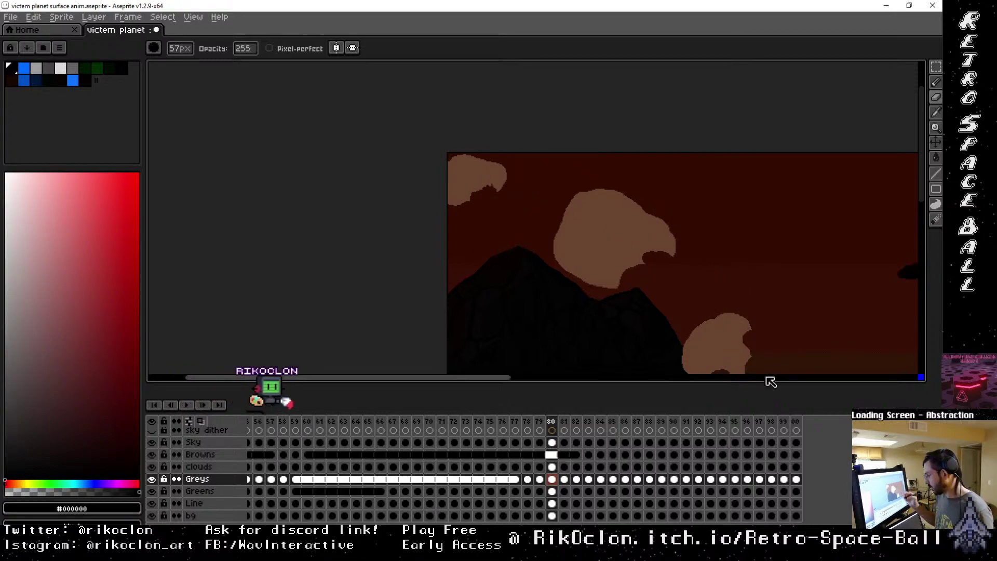
Try a black 57 px dab above the mountain's peak on the Sky layer at frame 80, and undo it.
left_click(551, 516)
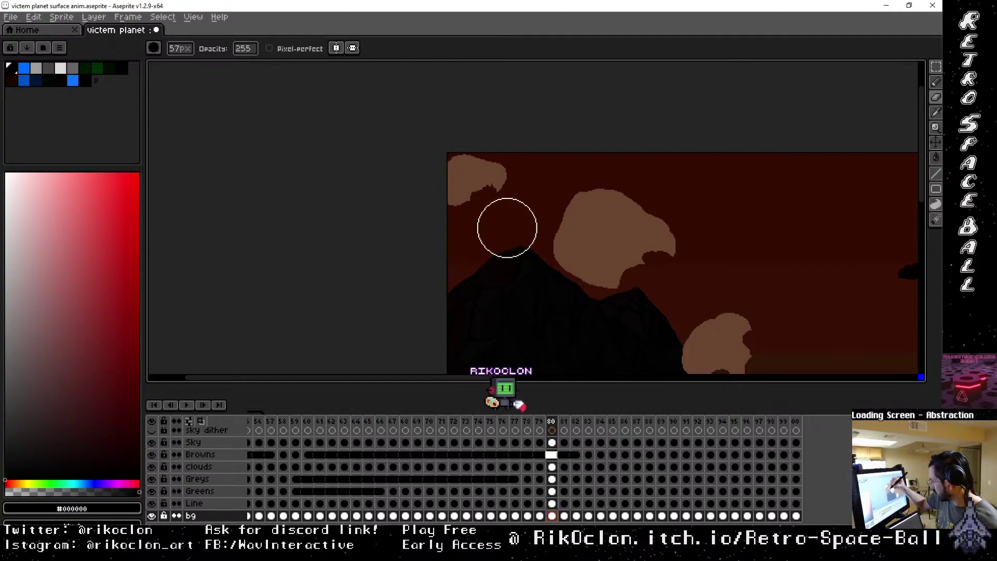
left_click(552, 503)
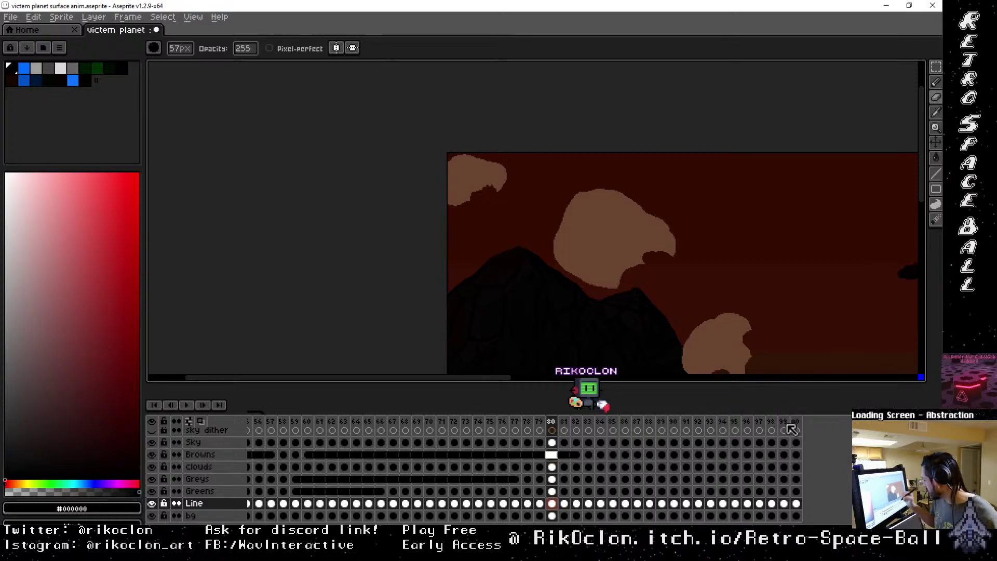
scroll(841, 417, "up", 5)
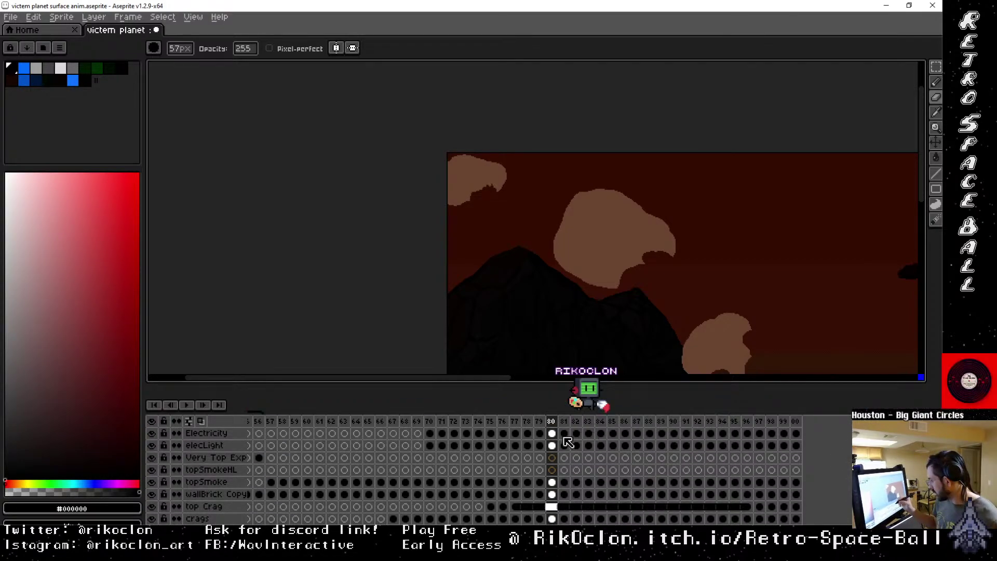
scroll(467, 475, "down", 5)
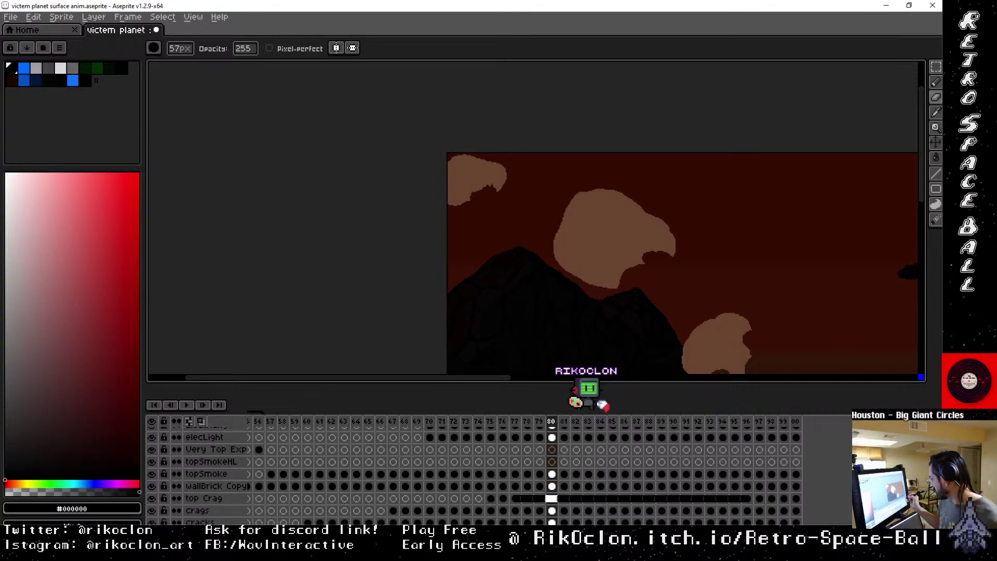
scroll(467, 472, "down", 5)
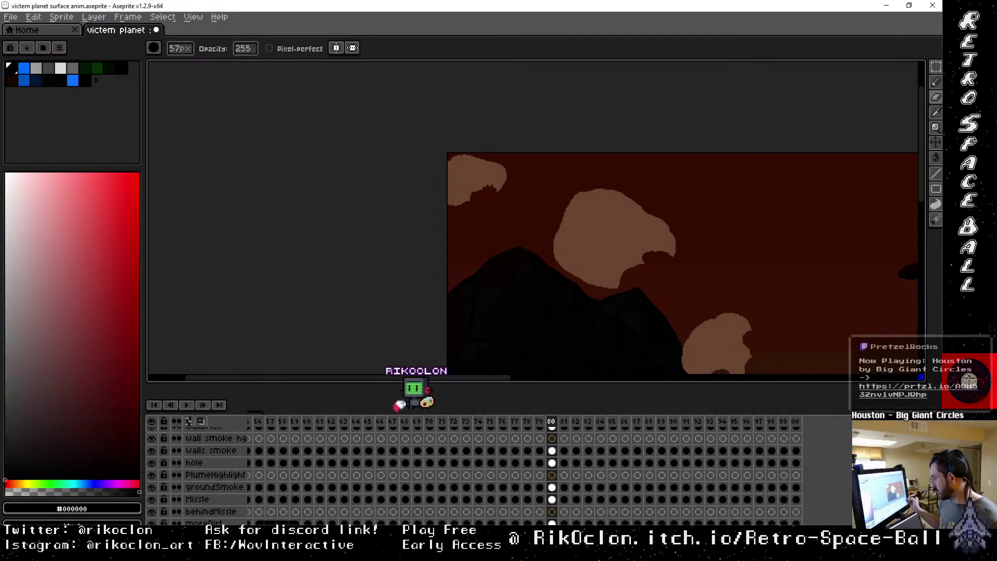
scroll(467, 472, "down", 1)
scroll(468, 472, "down", 4)
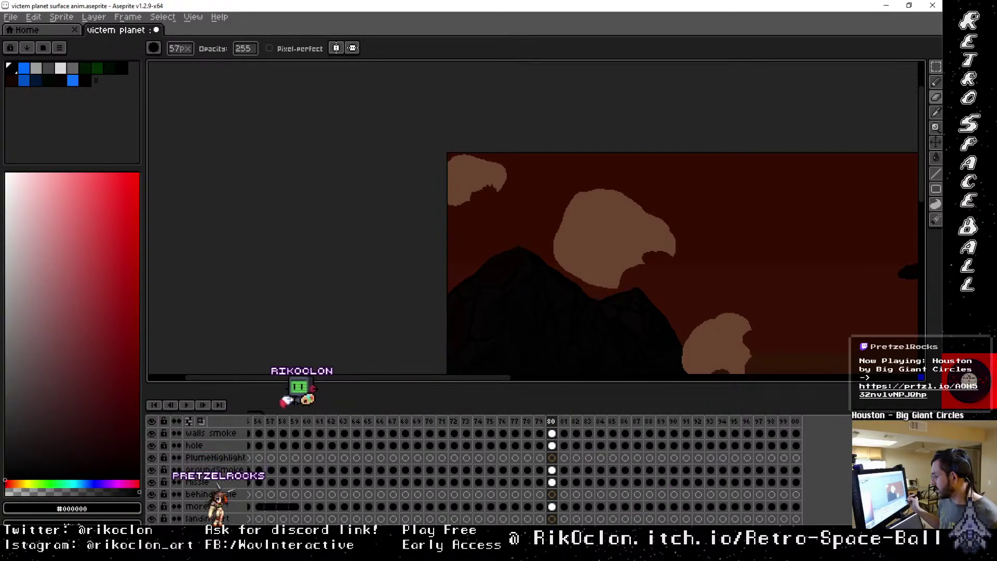
scroll(468, 473, "down", 3)
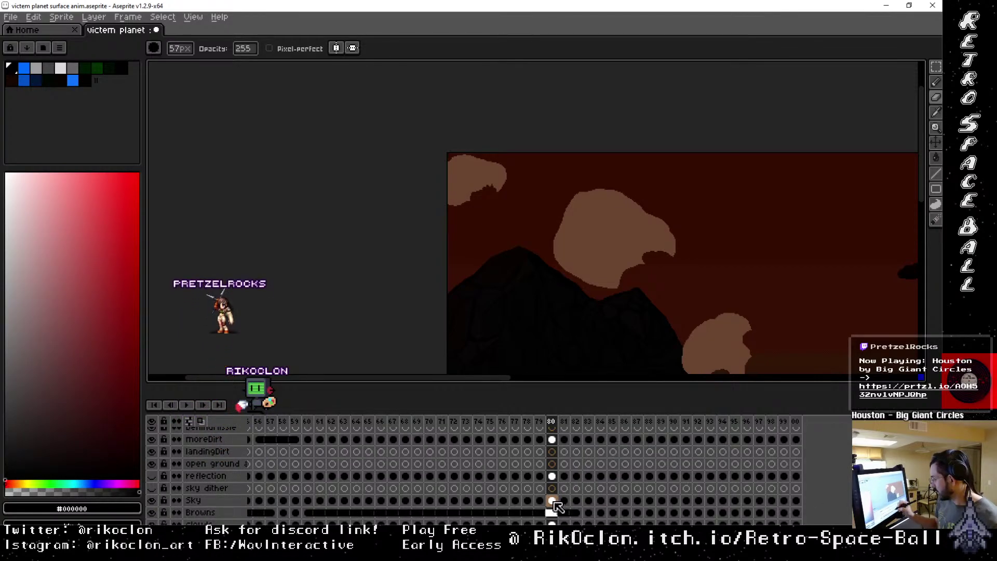
left_click(553, 501)
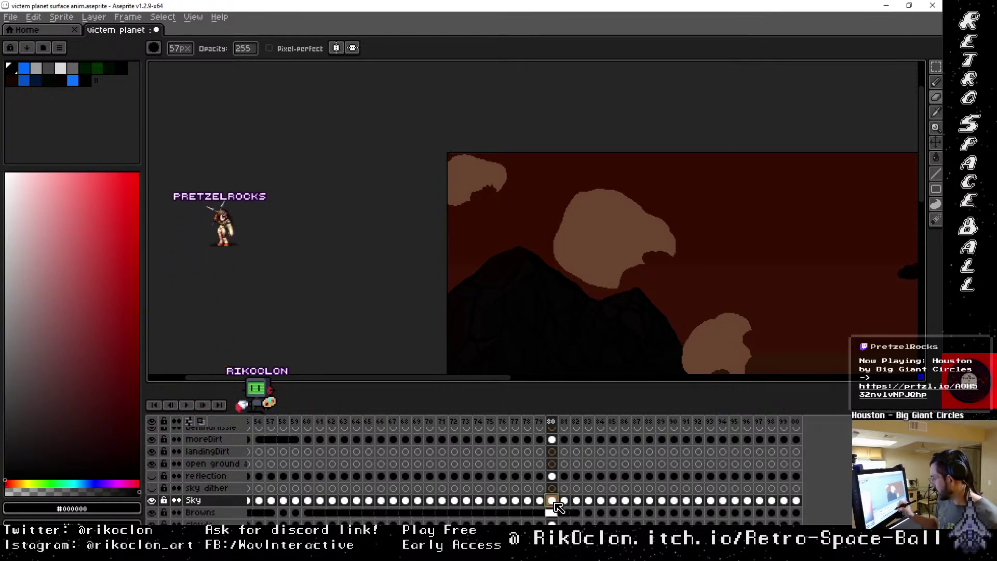
left_click(504, 239)
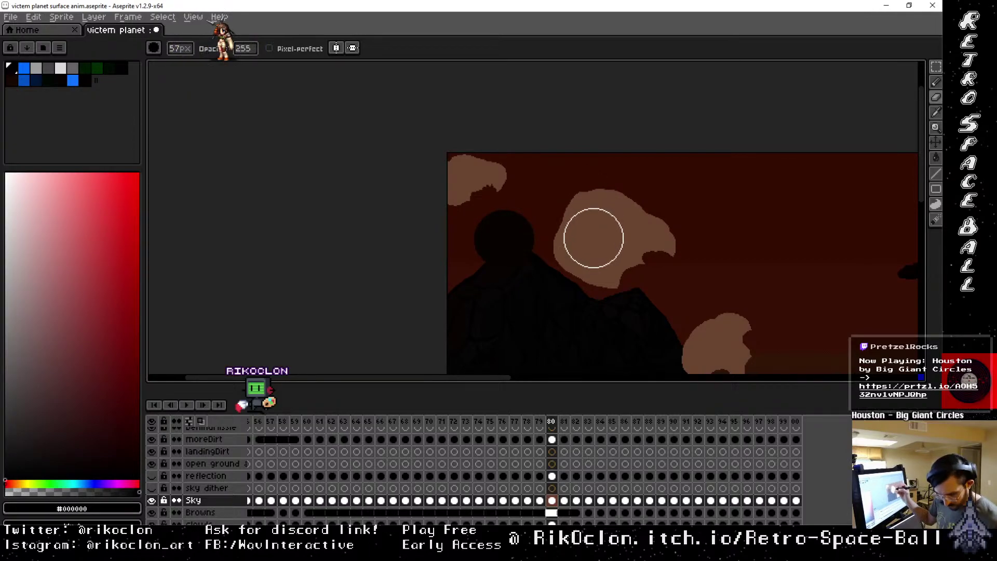
key("ctrl+z")
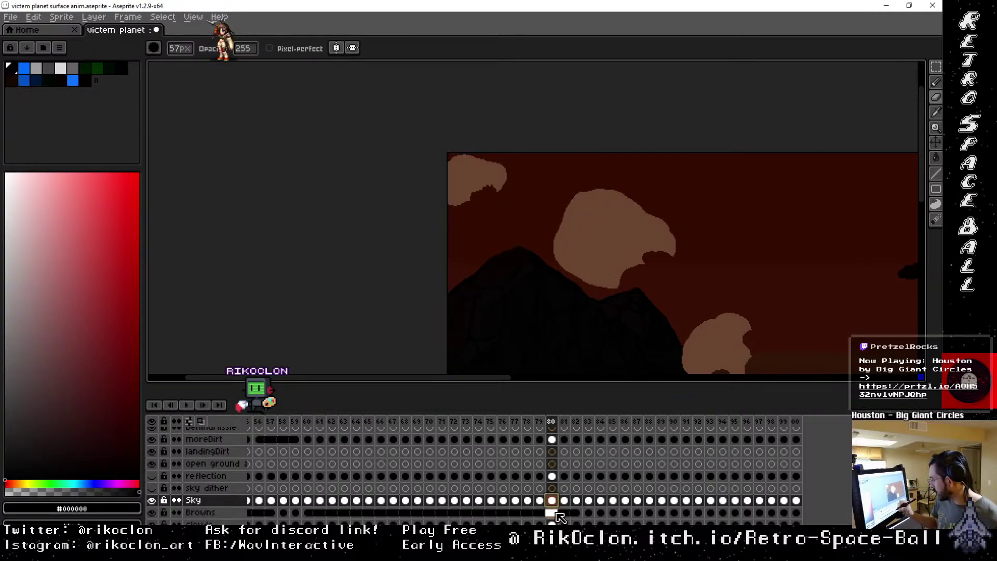
Go through the Browns, clouds, Greys and Greens layers at frame 80 to find the one to paint.
left_click(553, 513)
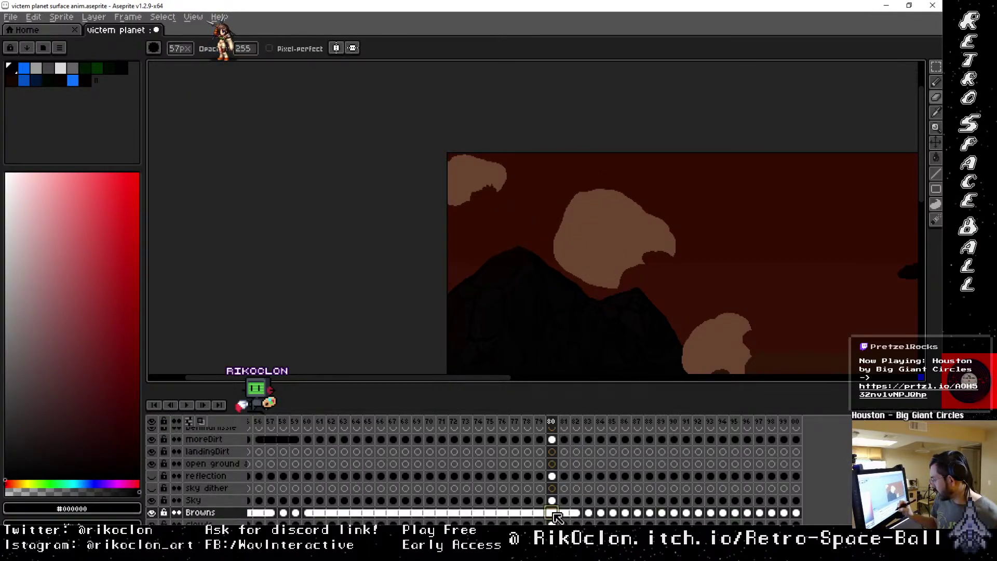
right_click(555, 515)
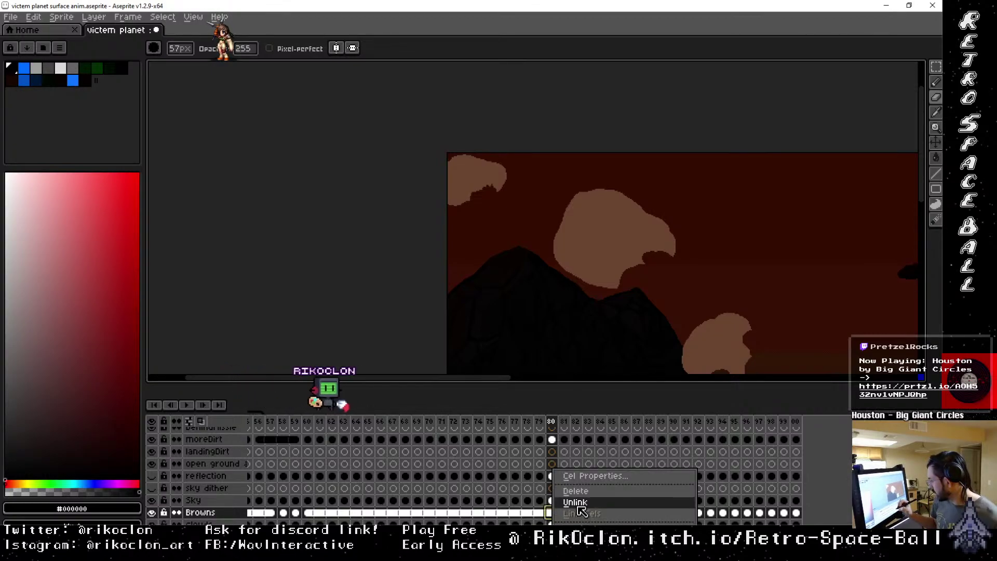
left_click(528, 24)
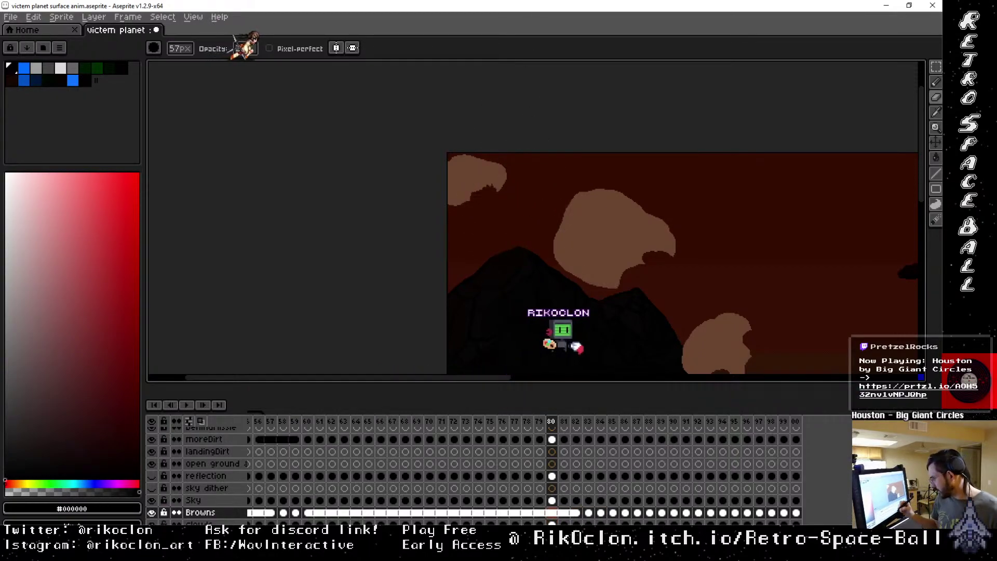
key("Down")
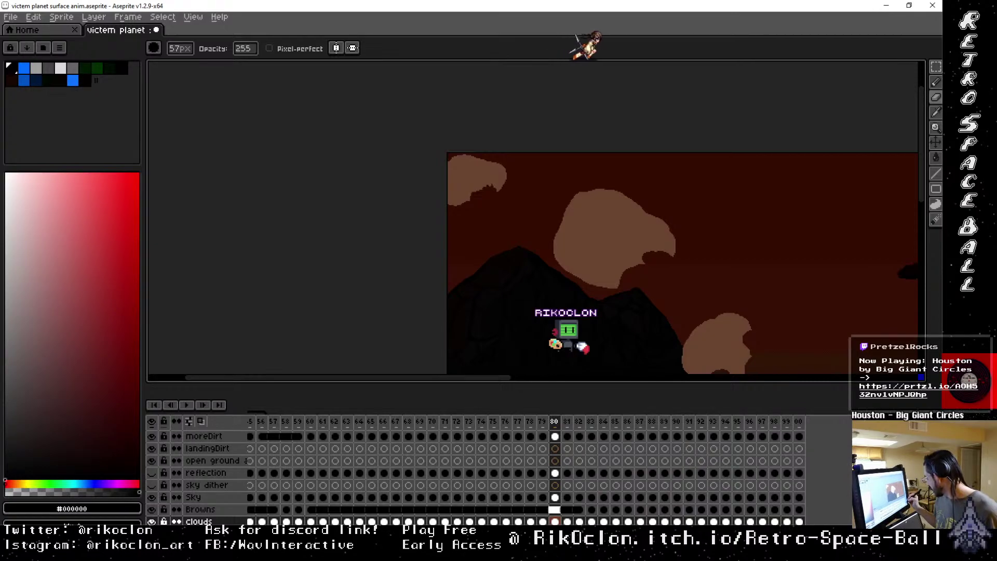
scroll(475, 476, "down", 3)
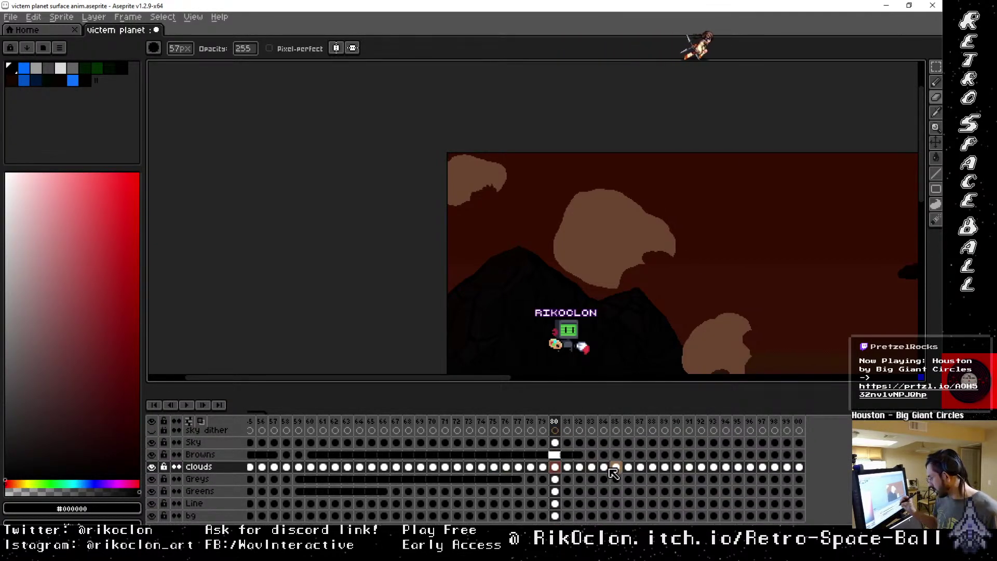
key("Down")
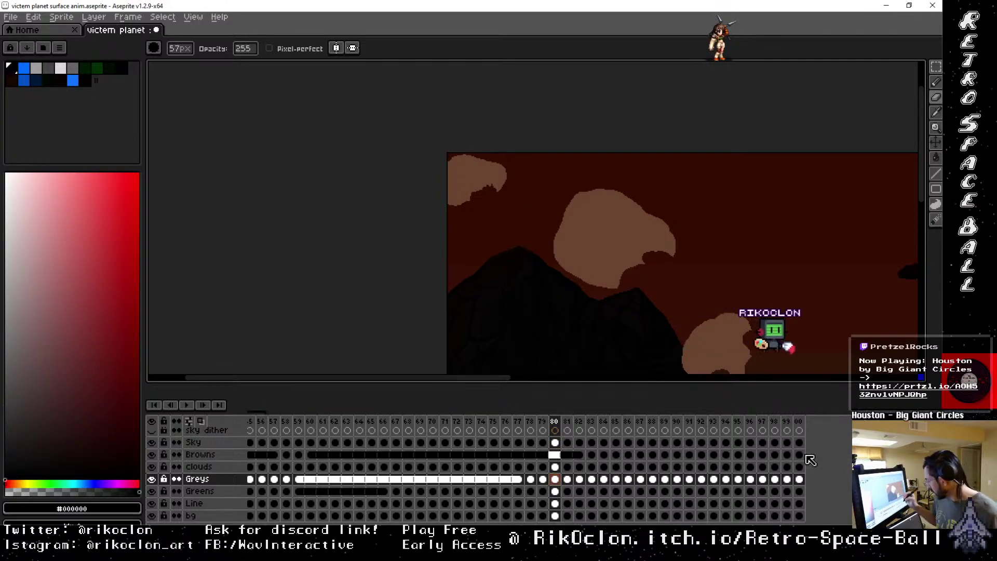
left_click(555, 492)
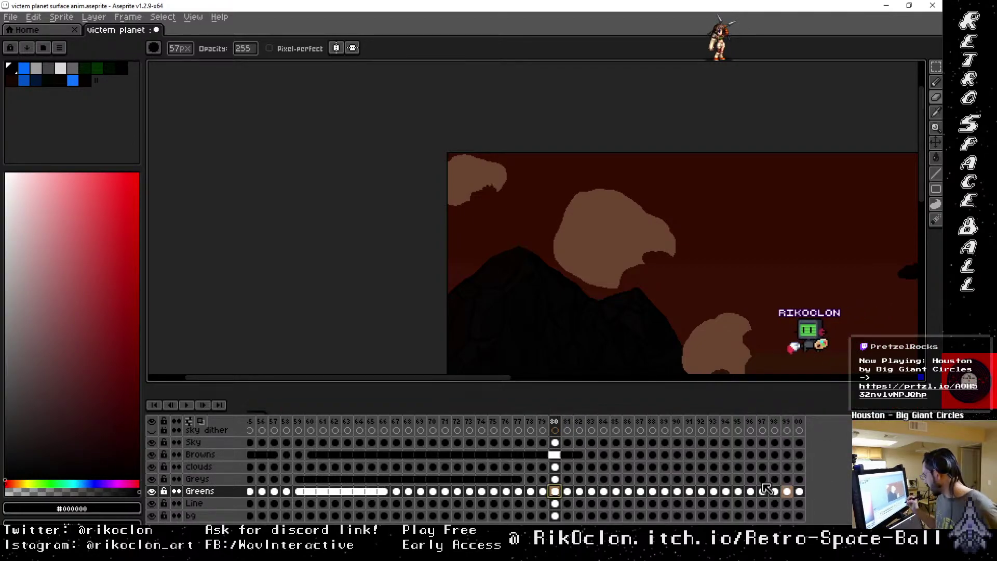
Carve a rounded notch into the mountain's peak on frame 80 of the Sky layer, using sampled sky color #330c00 and the large round brush.
left_click(556, 442)
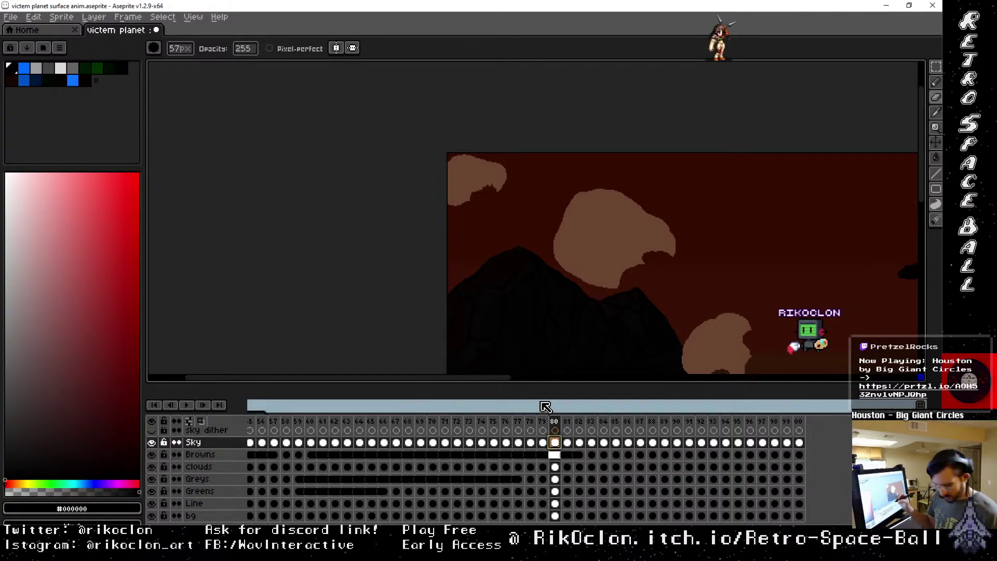
key("i")
left_click(507, 227)
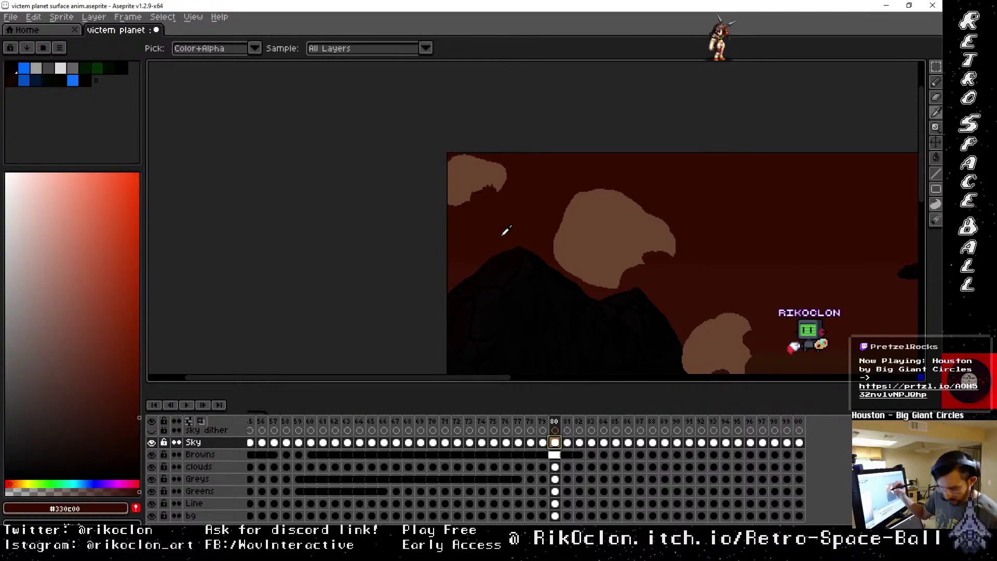
key("b")
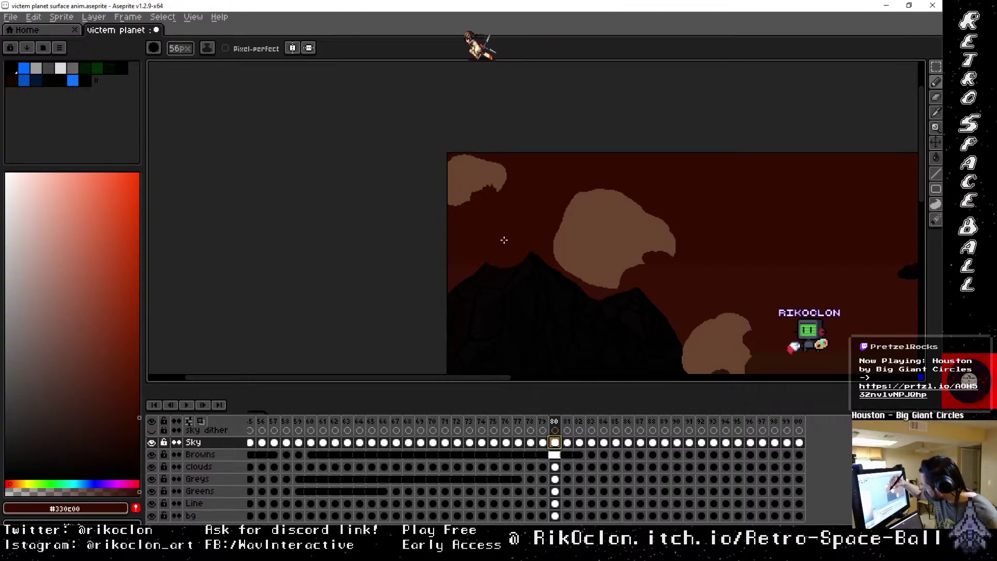
key("plus")
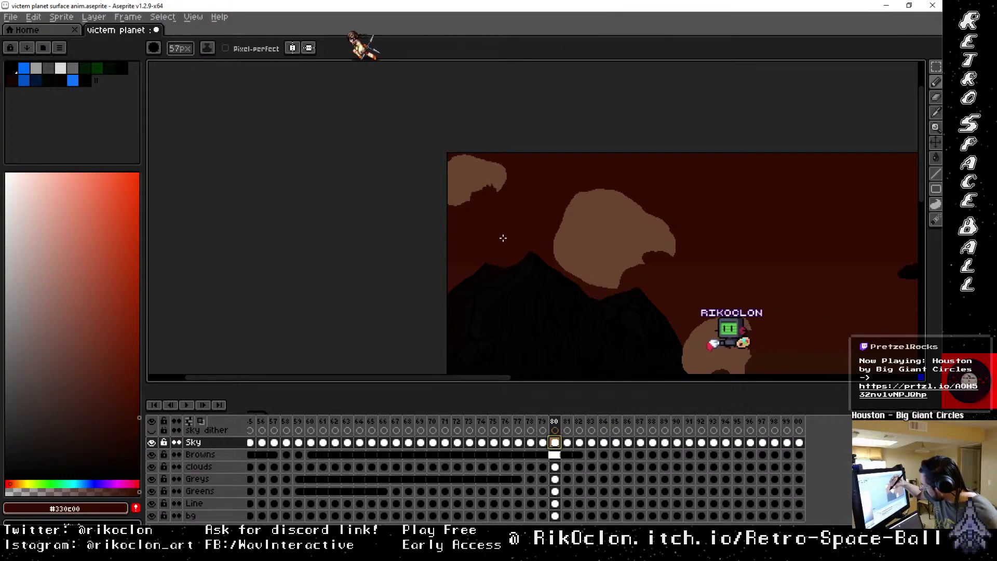
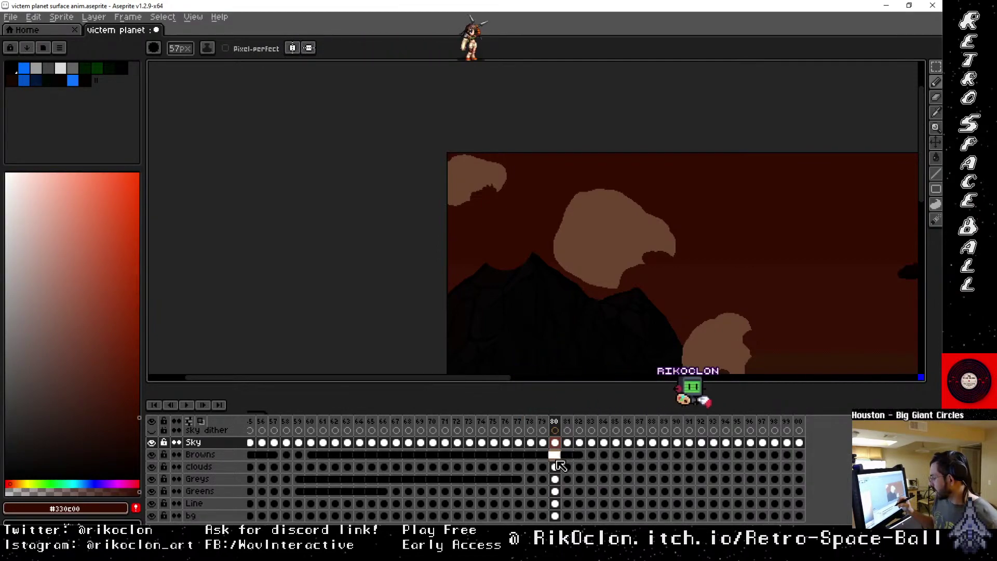
Sample black and outline the carved notch on frame 80 of the Greys layer with the pencil reduced to 1 px.
left_click(557, 482)
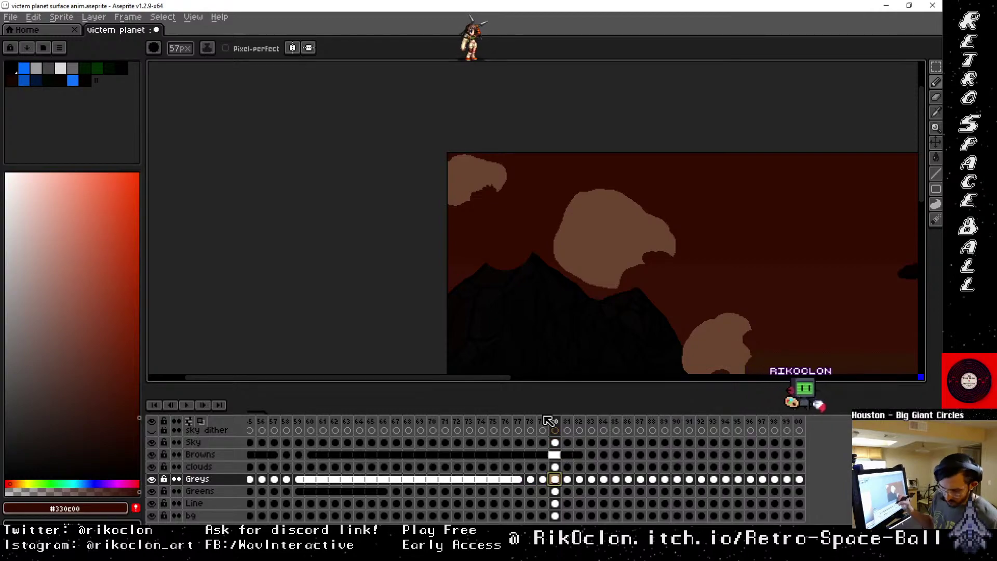
key("i")
left_click(540, 256)
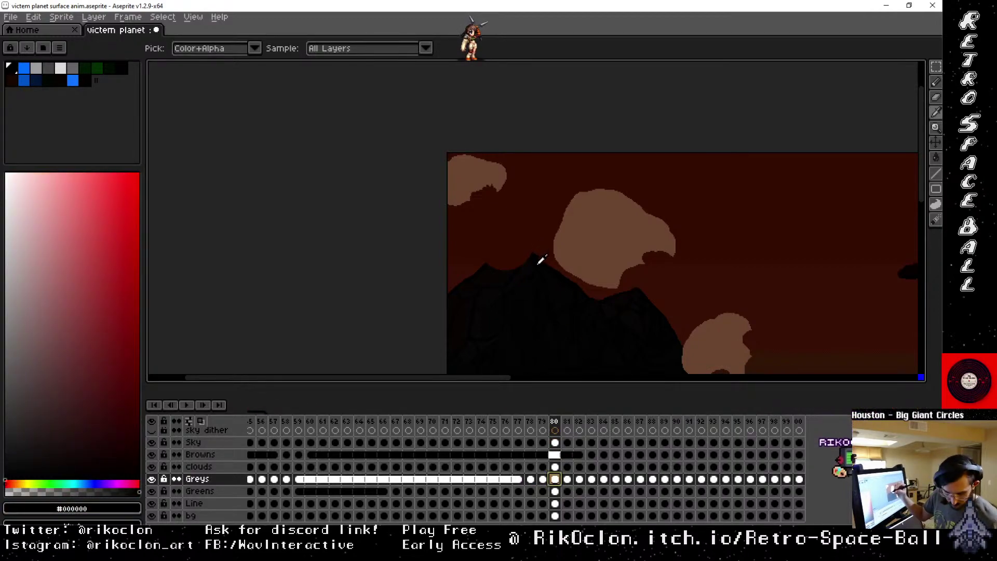
key("b")
scroll(533, 255, "up", 2)
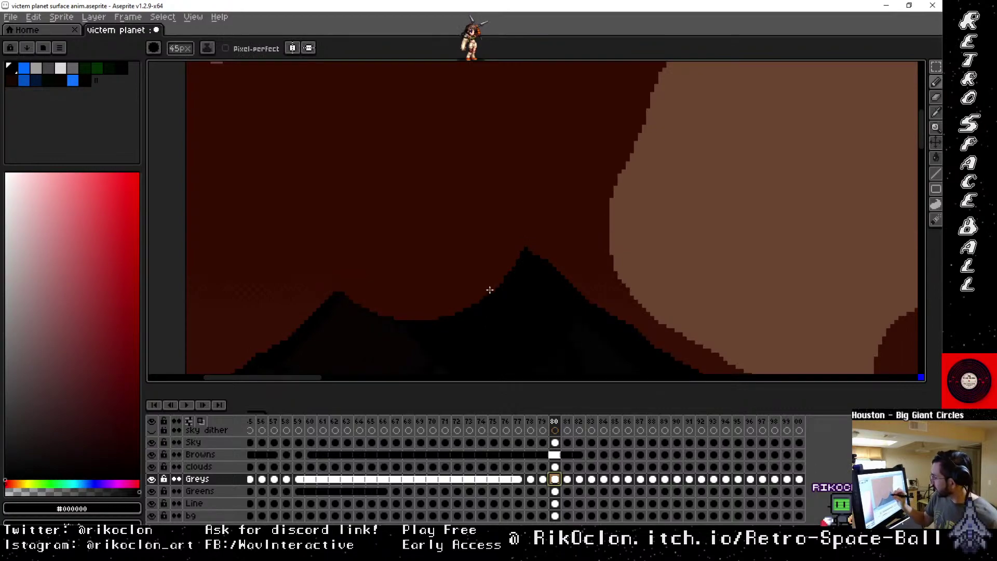
key("minus")
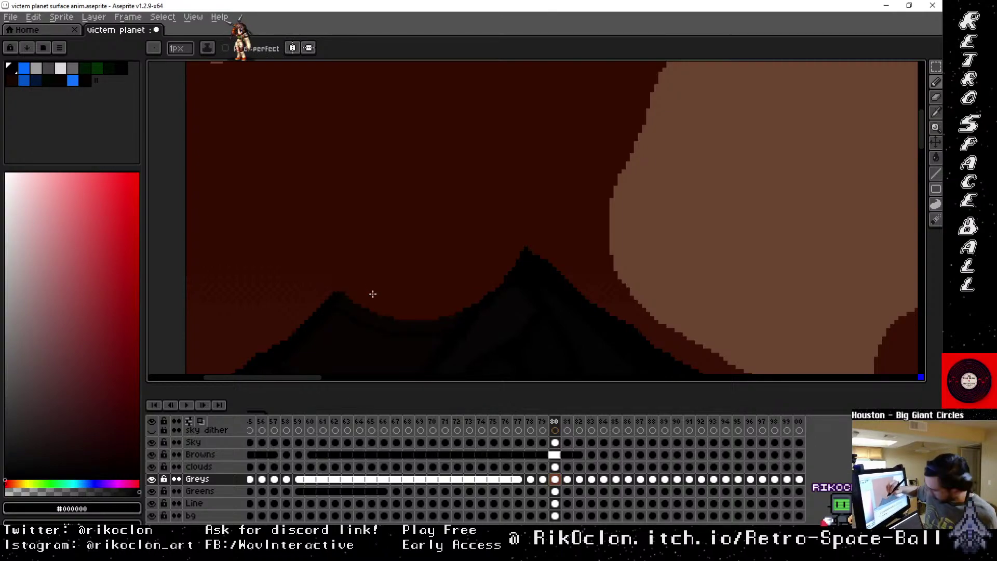
key("g")
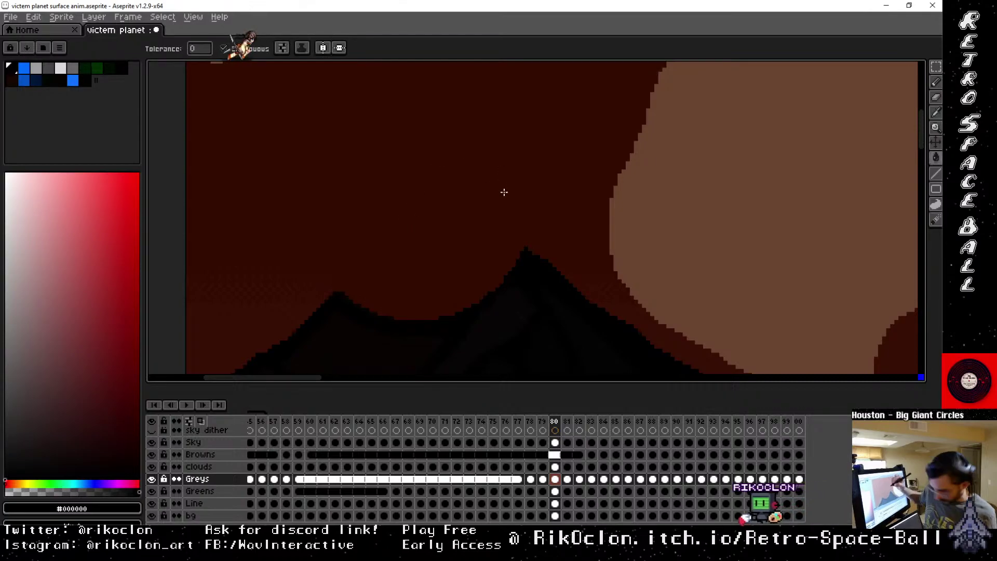
key("ctrl+b")
mouse_move(530, 263)
left_mouse_down()
mouse_move(476, 318)
mouse_move(516, 290)
left_mouse_up()
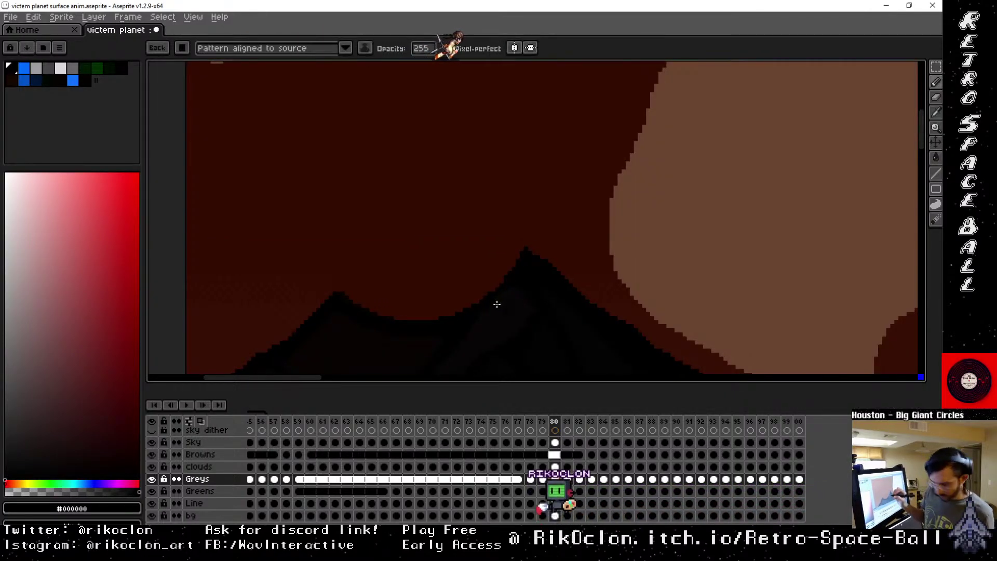
key("v")
key("b")
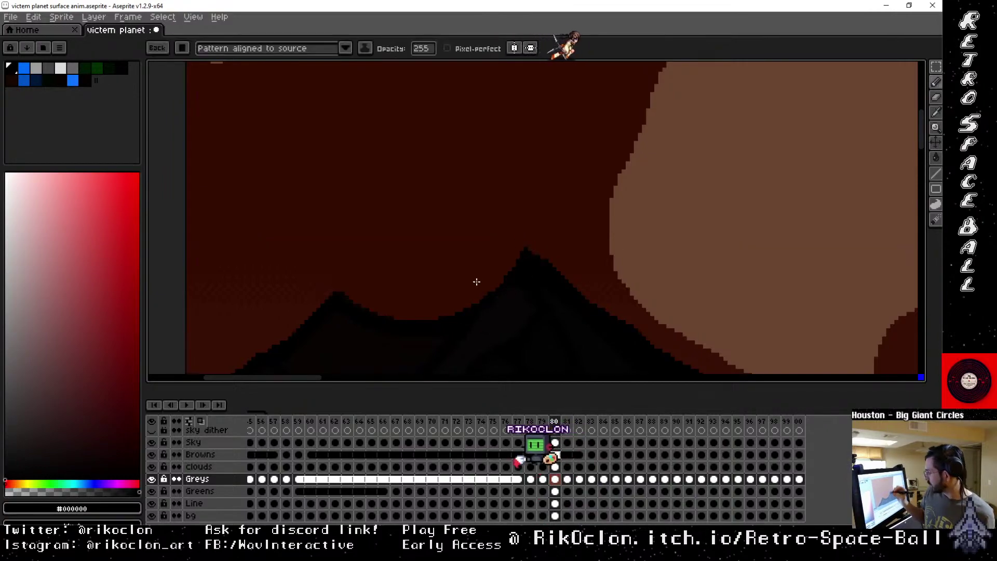
left_click(183, 49)
left_click(188, 65)
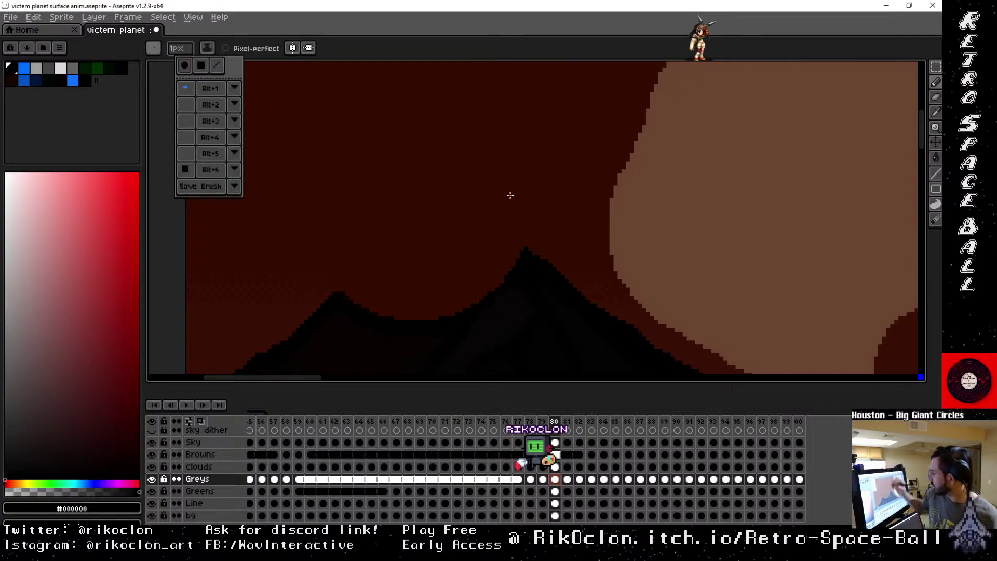
Touch up the black outline along the mountain's notched ridge on the Greys layer with the 1 px pencil.
left_click(496, 299)
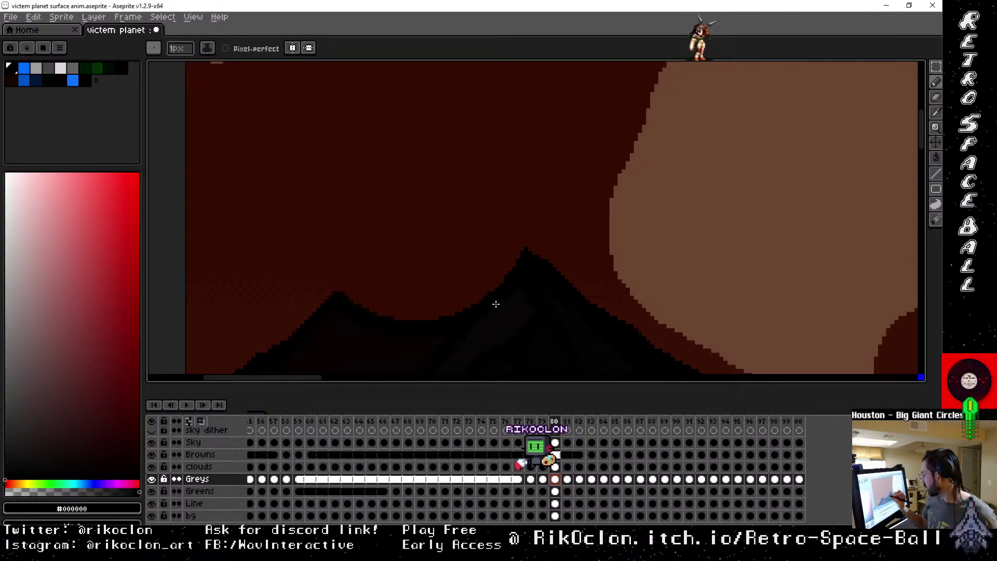
left_click_drag(523, 266, 645, 240)
scroll(645, 240, "up", 2)
left_click_drag(717, 140, 685, 247)
scroll(708, 185, "down", 1)
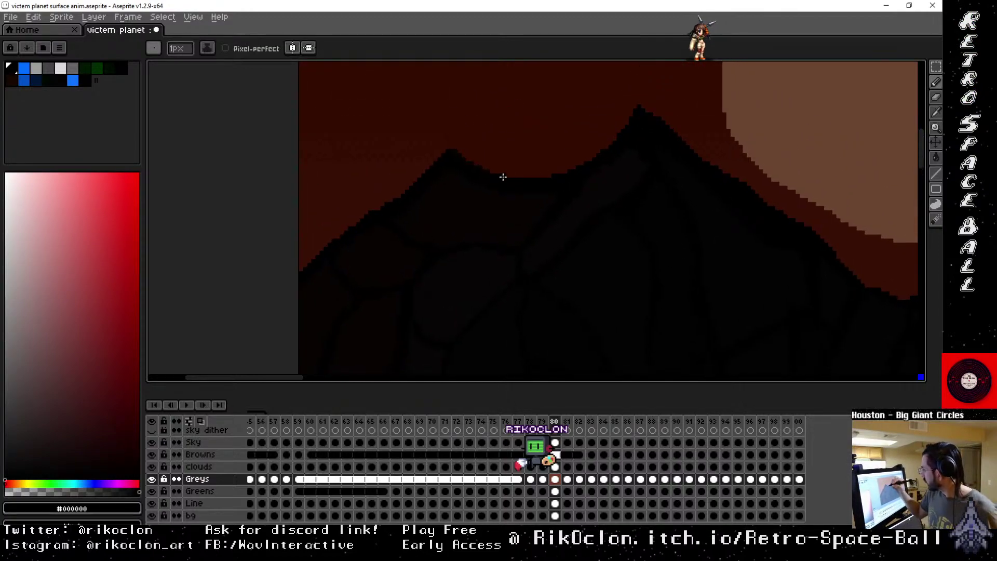
key("v")
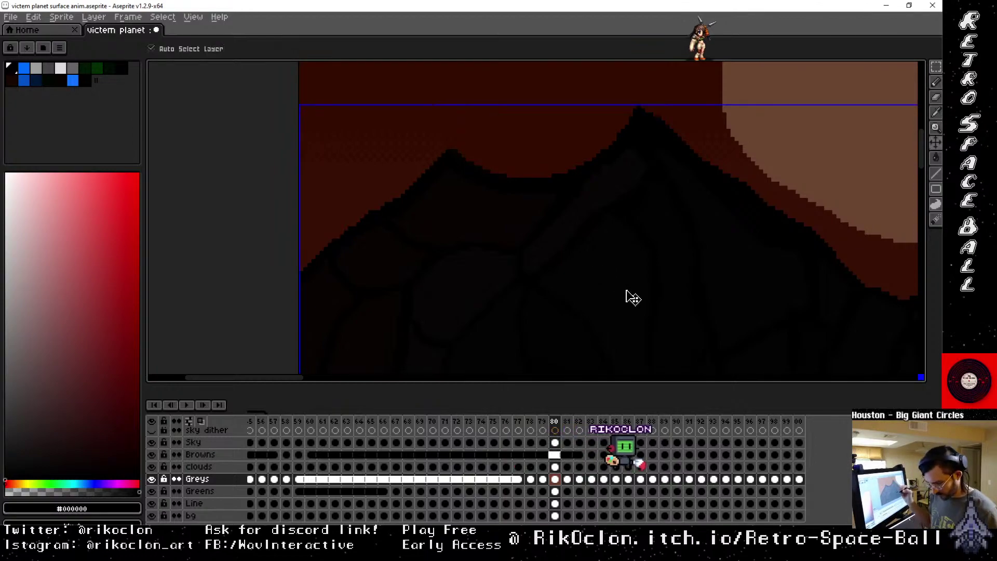
scroll(627, 294, "up", 1)
scroll(626, 294, "down", 4)
key("b")
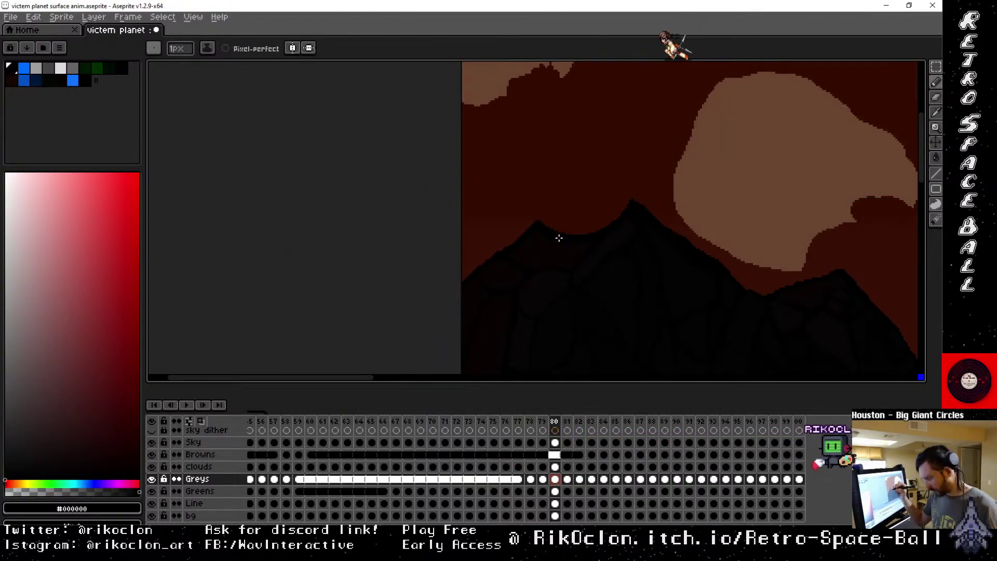
scroll(566, 233, "up", 3)
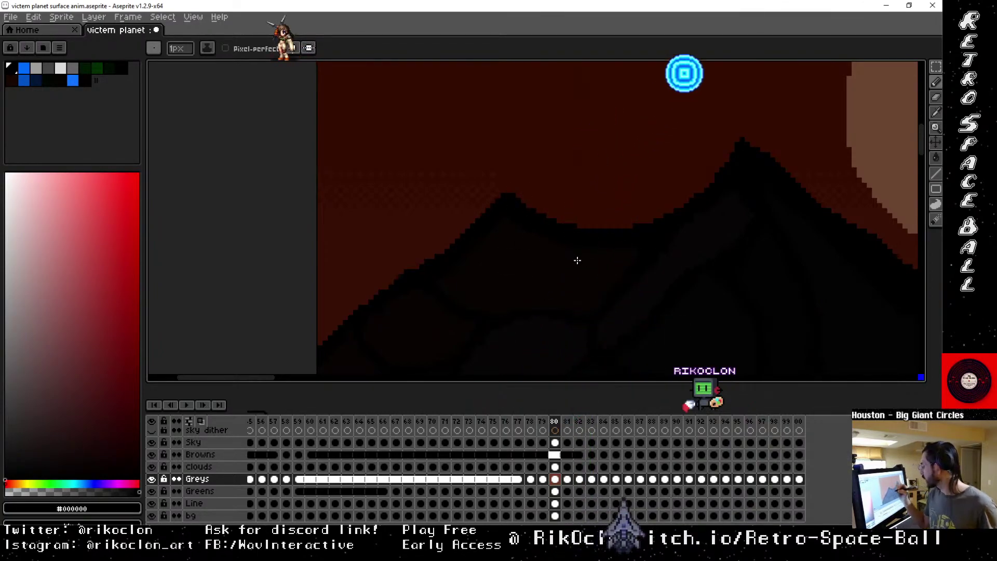
Compare the mountain's reshaped peak on frame 80 with the previous frame, ending on frame 80.
scroll(669, 314, "up", 5)
scroll(668, 314, "left", 5)
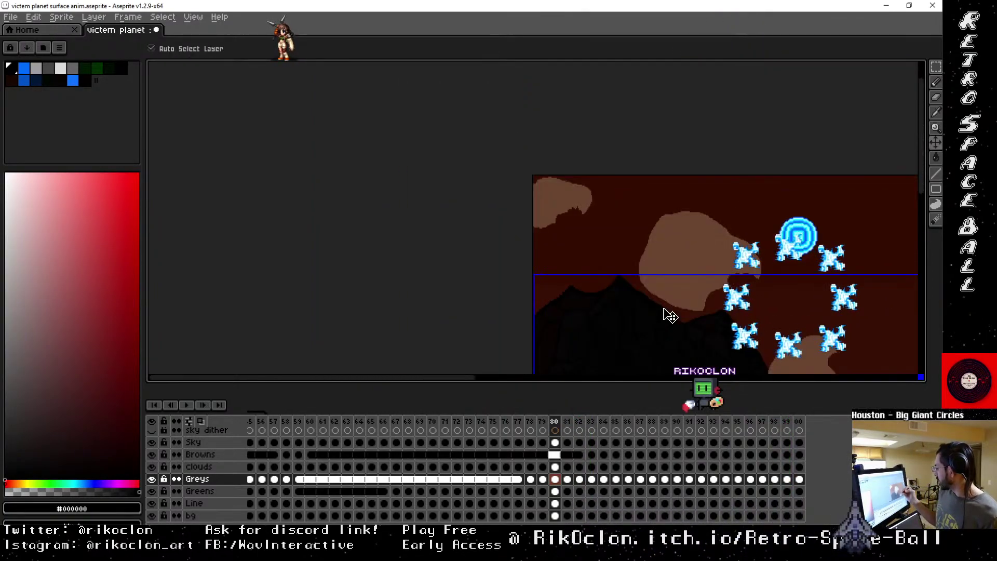
key("b")
mouse_move(768, 305)
left_mouse_down()
mouse_move(697, 207)
mouse_move(679, 203)
left_mouse_up()
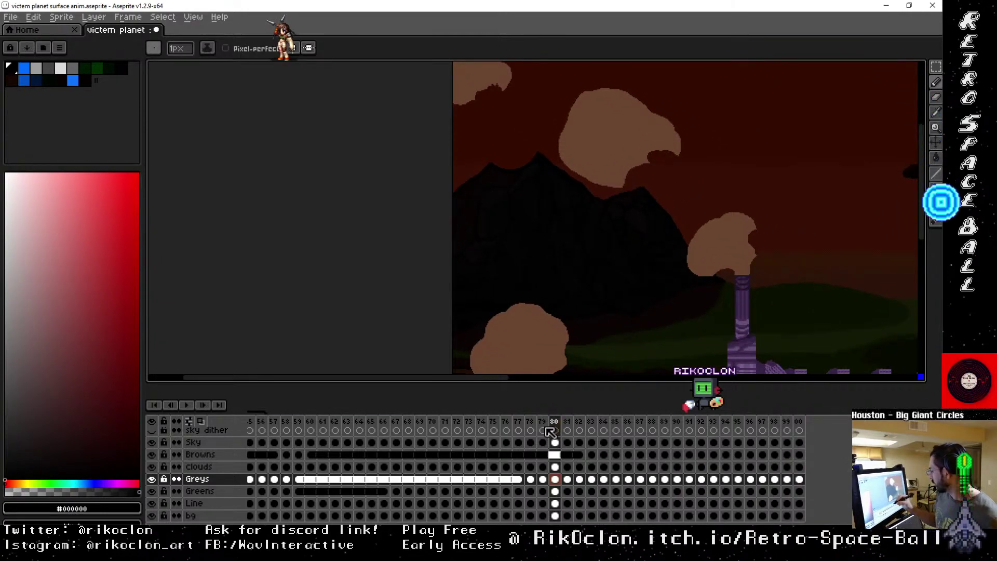
key("Left")
key("Right")
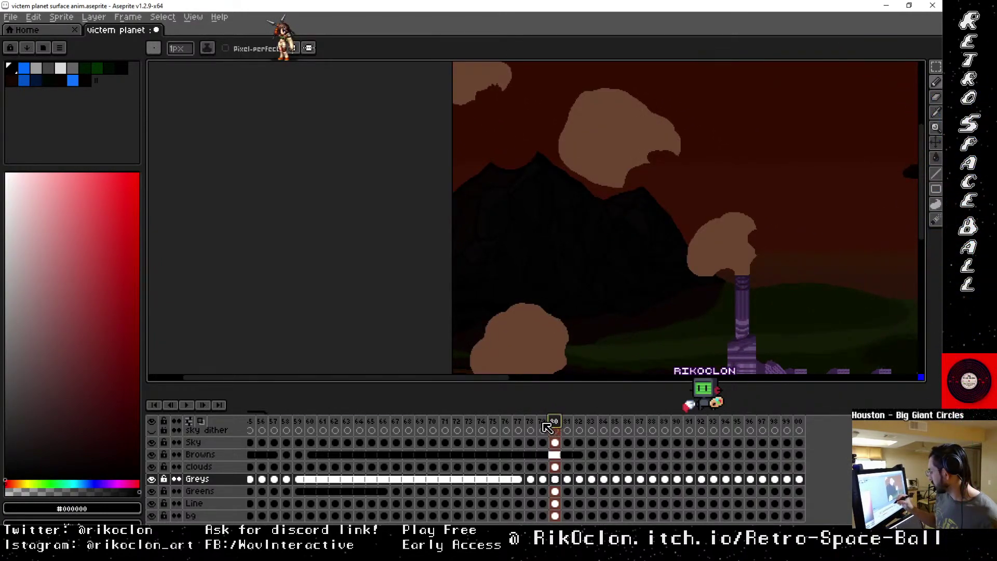
key("Left")
key("Right")
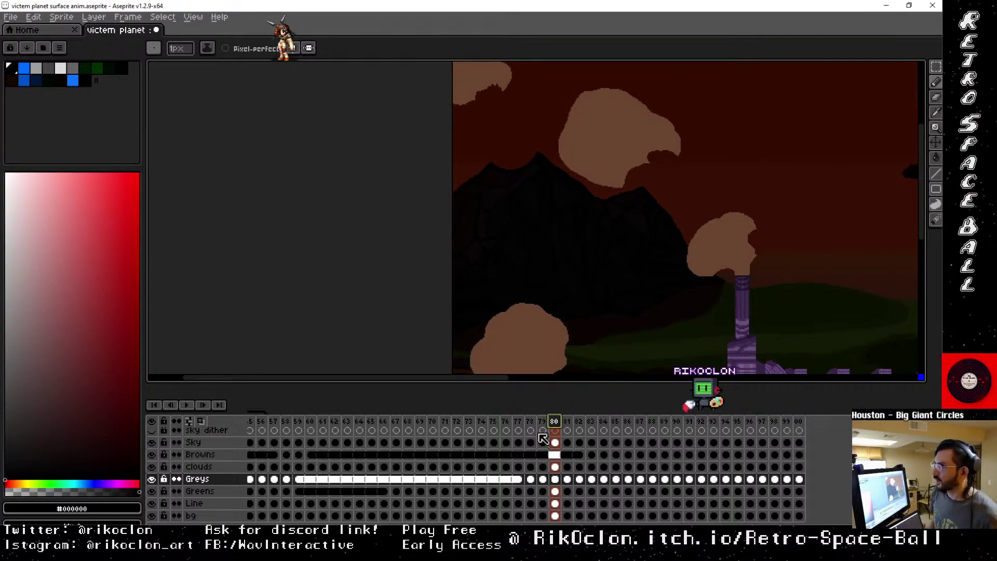
left_click_drag(537, 238, 493, 227)
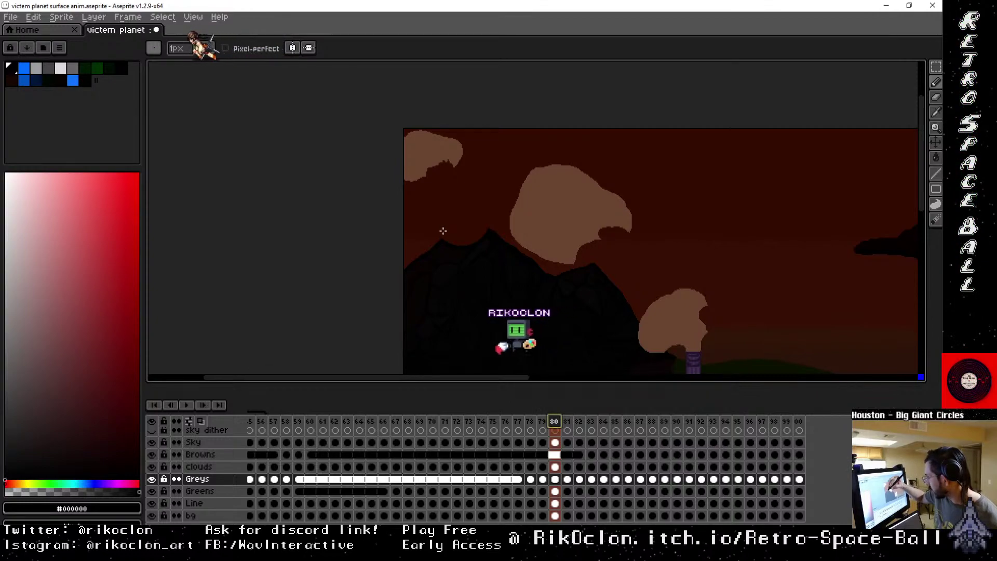
right_click(221, 484)
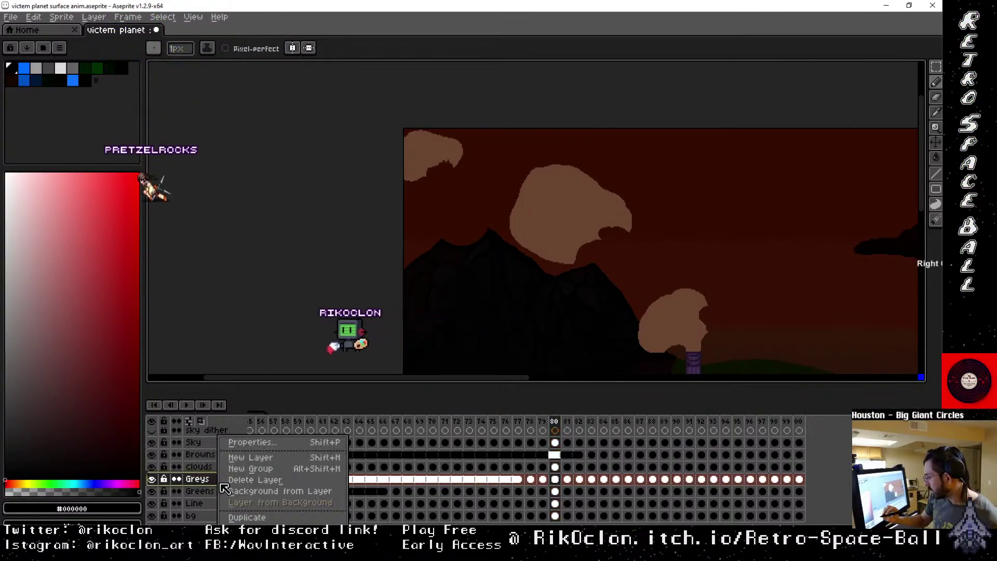
left_click(244, 468)
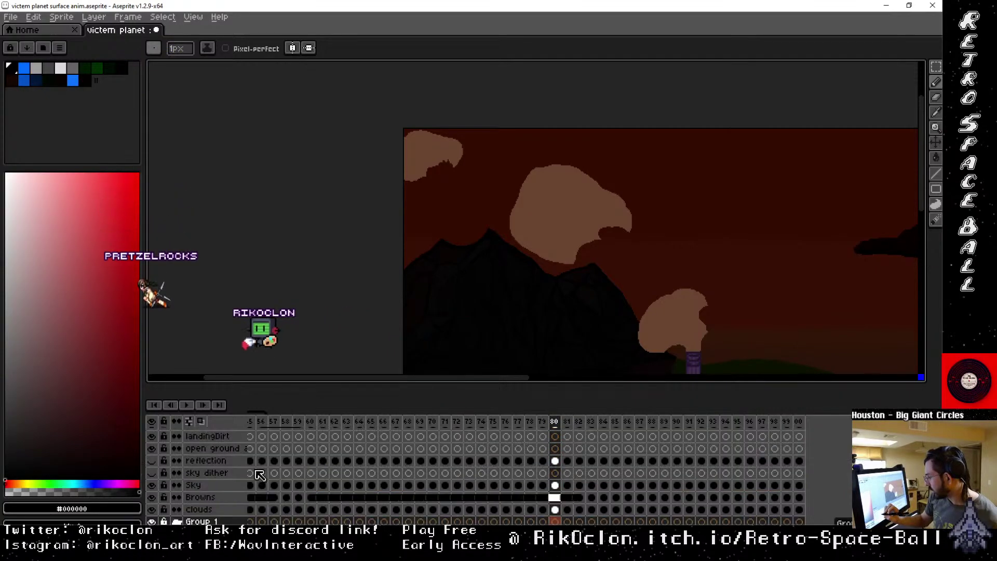
left_click(227, 521)
scroll(227, 521, "down", 1)
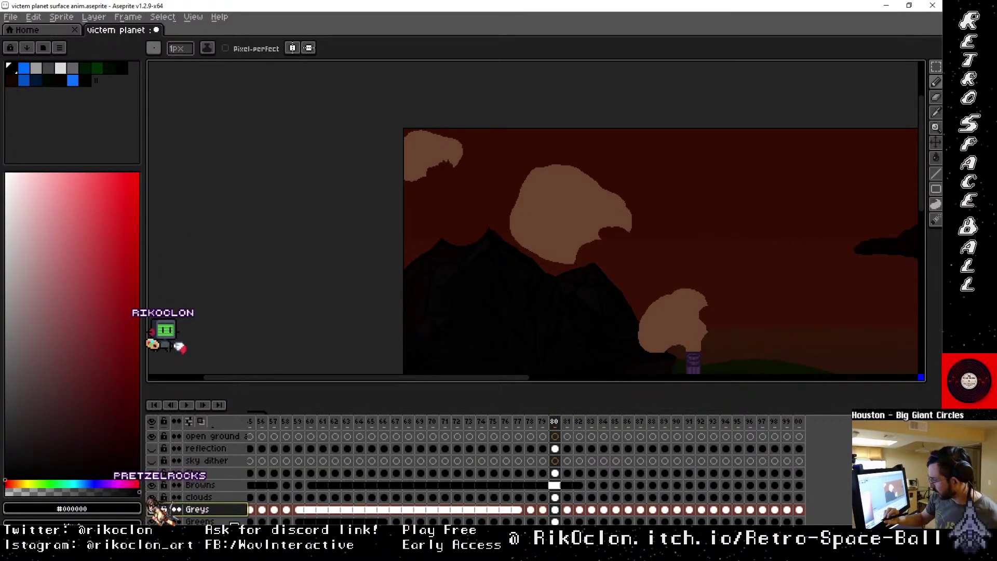
Add a new layer directly above the Greys layer and select it.
right_click(227, 509)
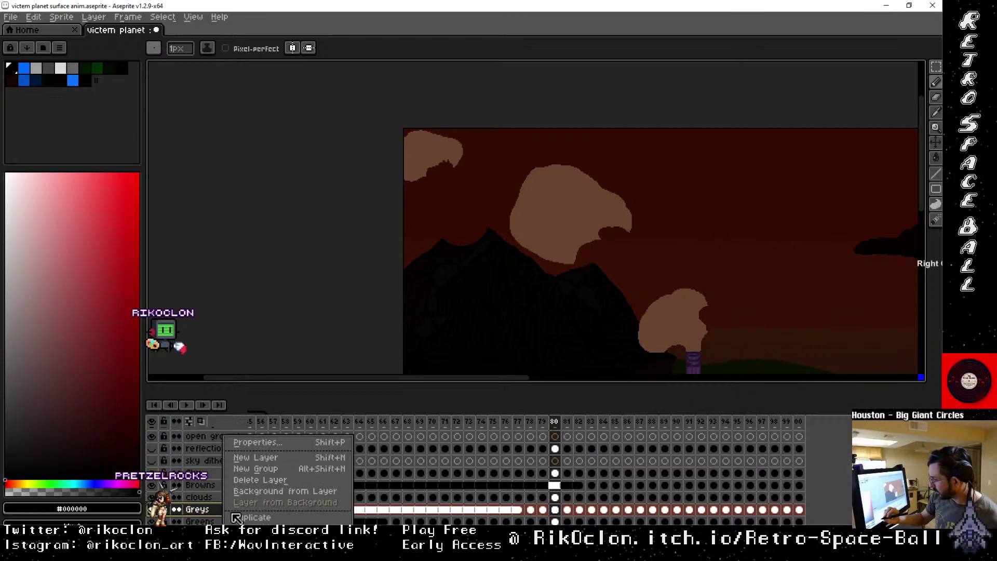
left_click(289, 459)
left_click(218, 522)
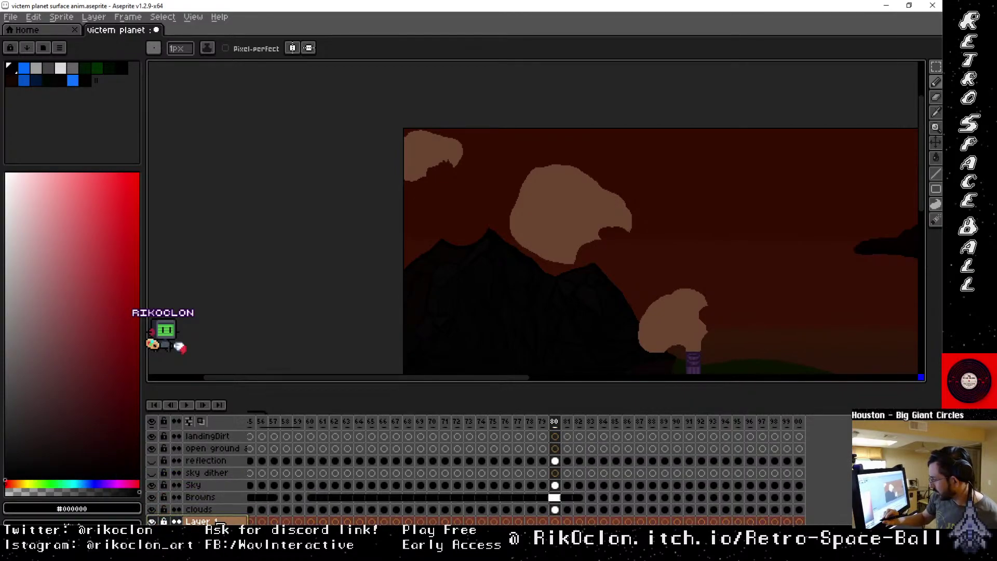
Rename the new layer as Volcano1.
double_click(218, 522)
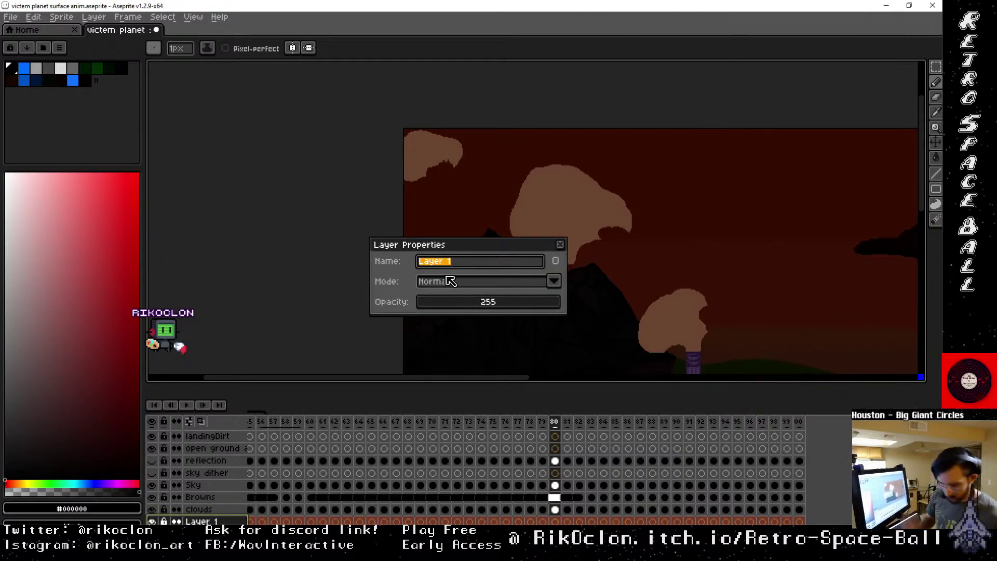
type("V")
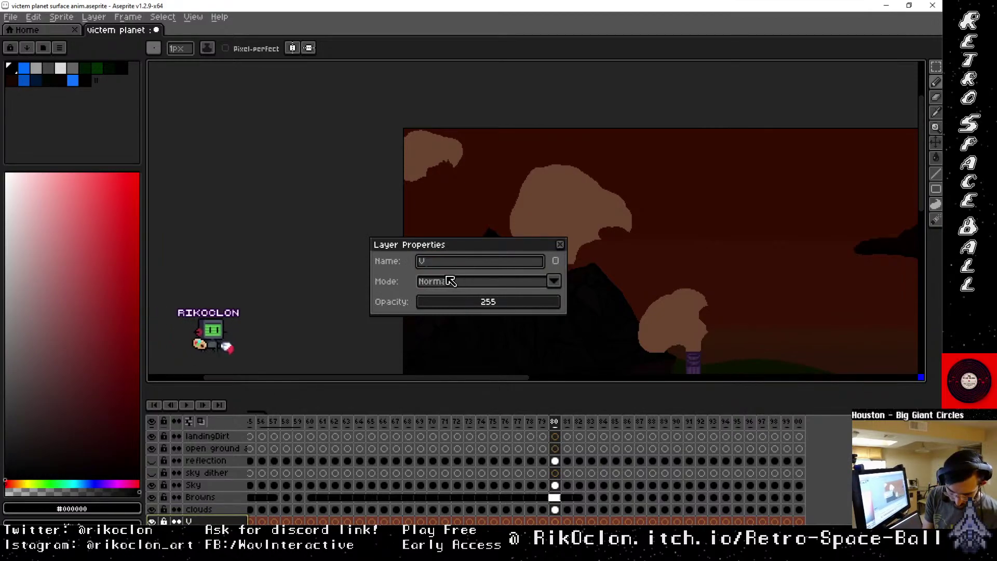
type("olcano")
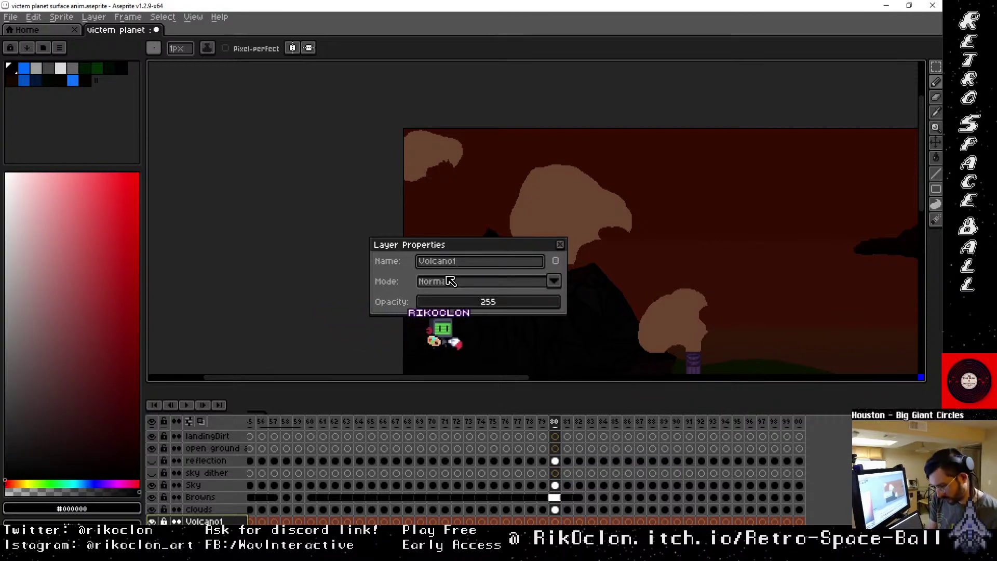
type("1")
key("Return")
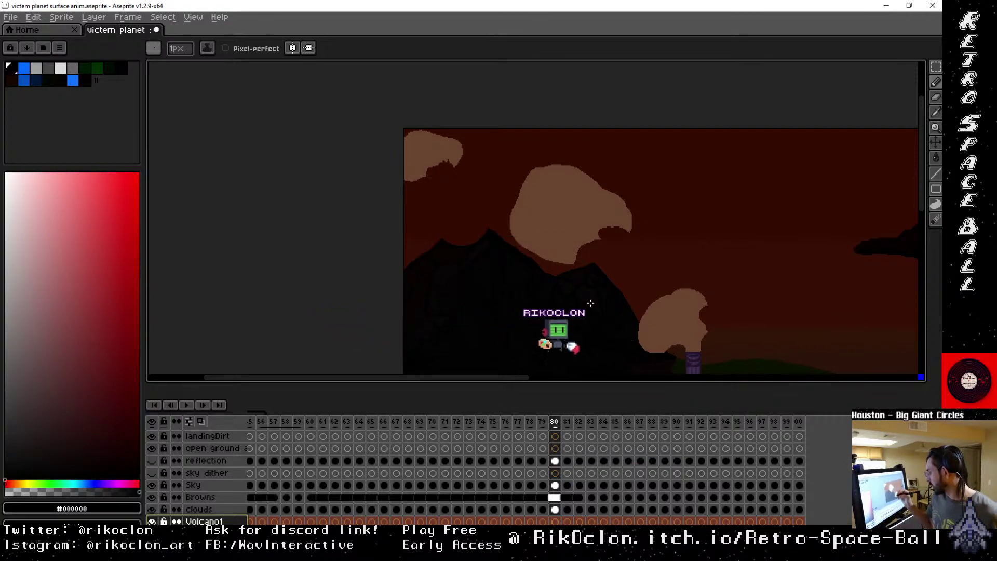
Try to sketch thin black strokes above the mountain's notched peak on frame 80 of the Volcano1 layer.
key("i")
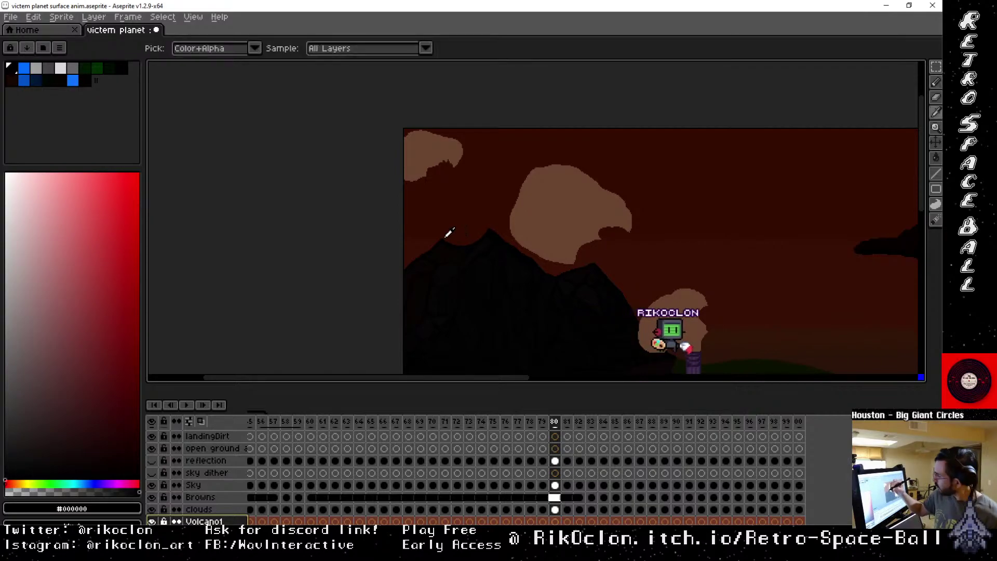
key("b")
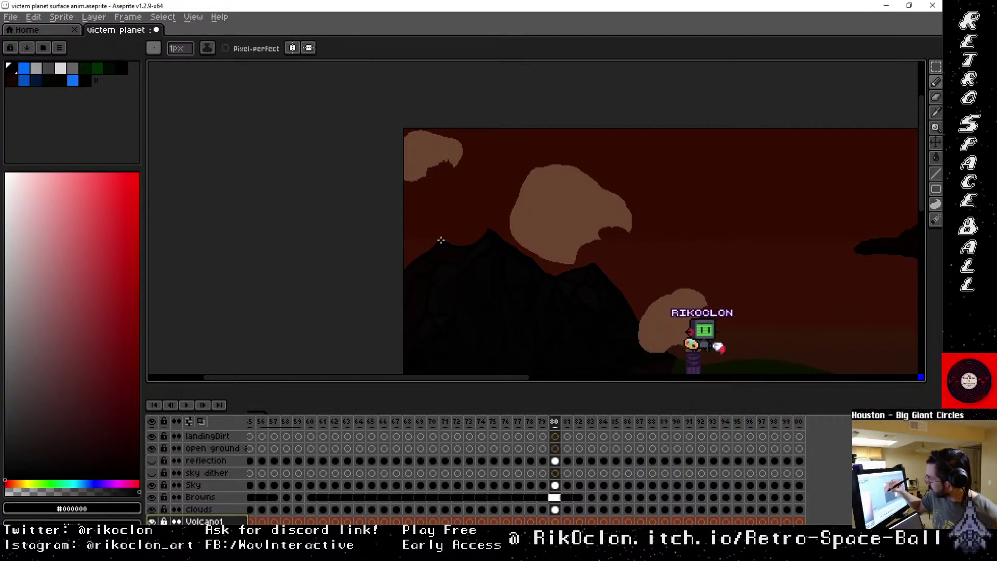
key("Escape")
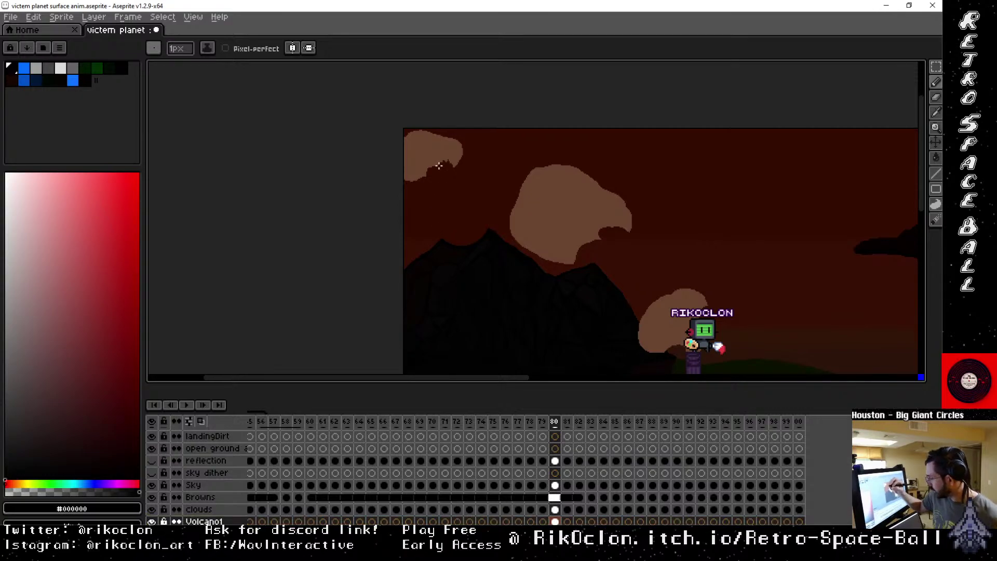
key("i")
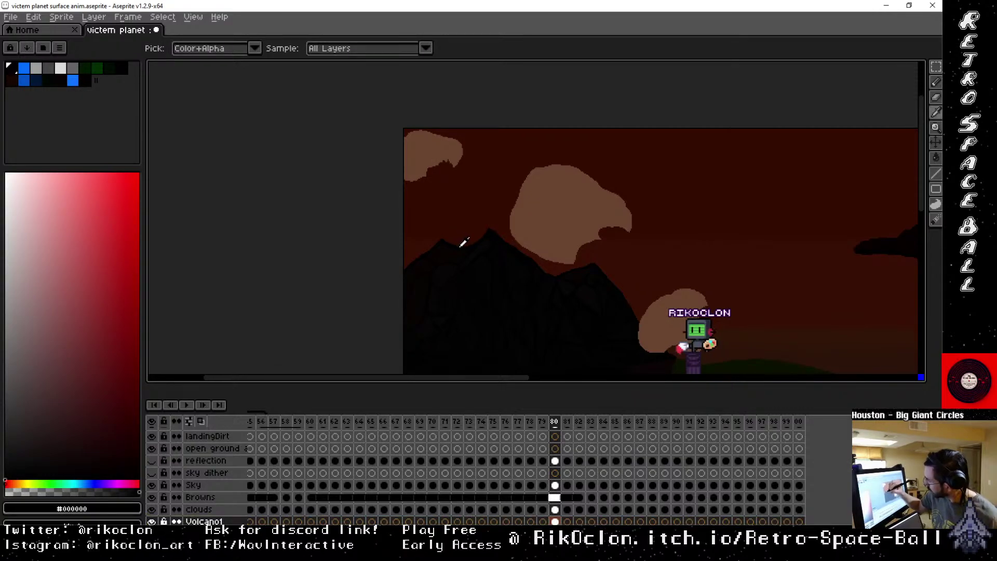
key("b")
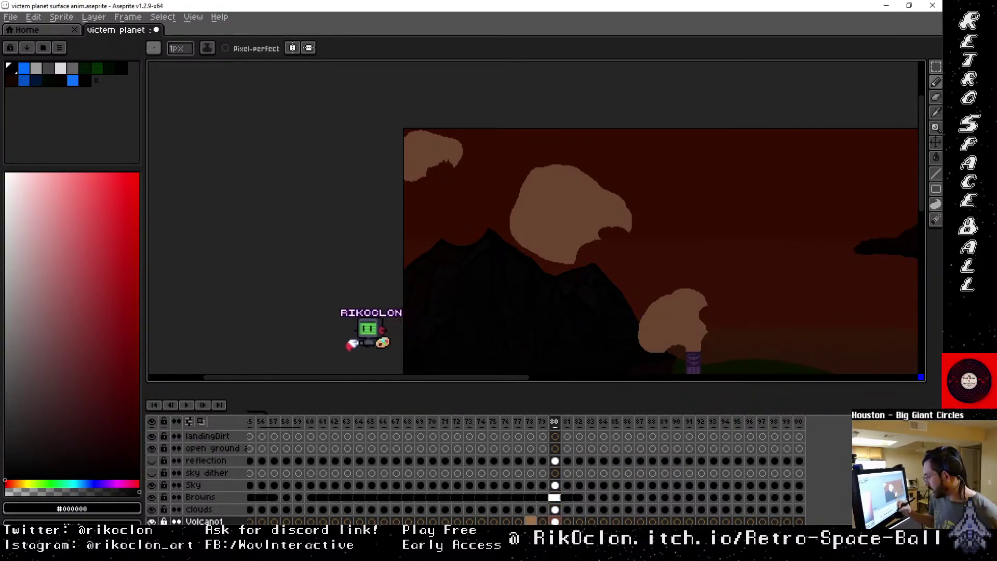
Try moving the Volcano1 layer above the Sky layer.
left_click(224, 512)
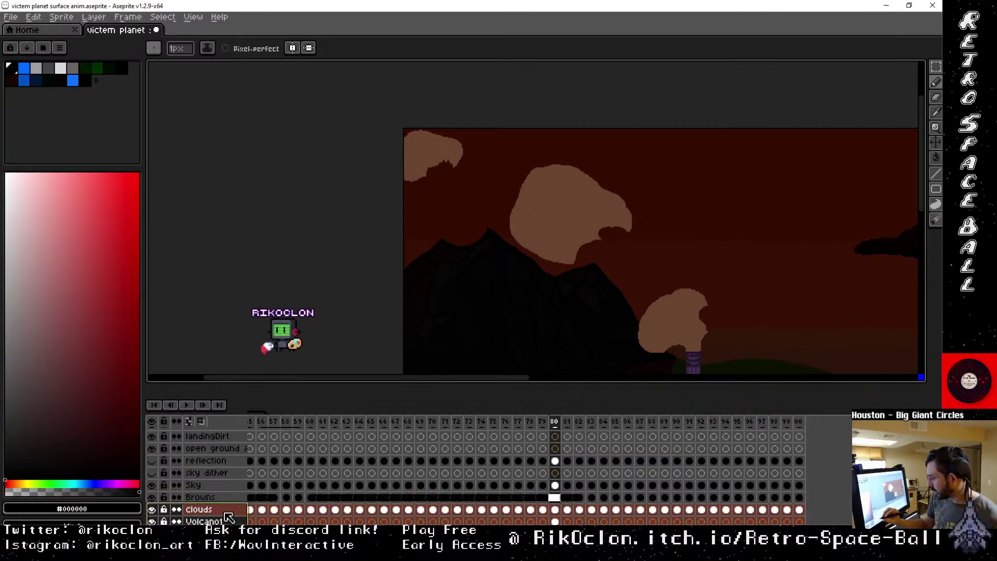
left_click(229, 521)
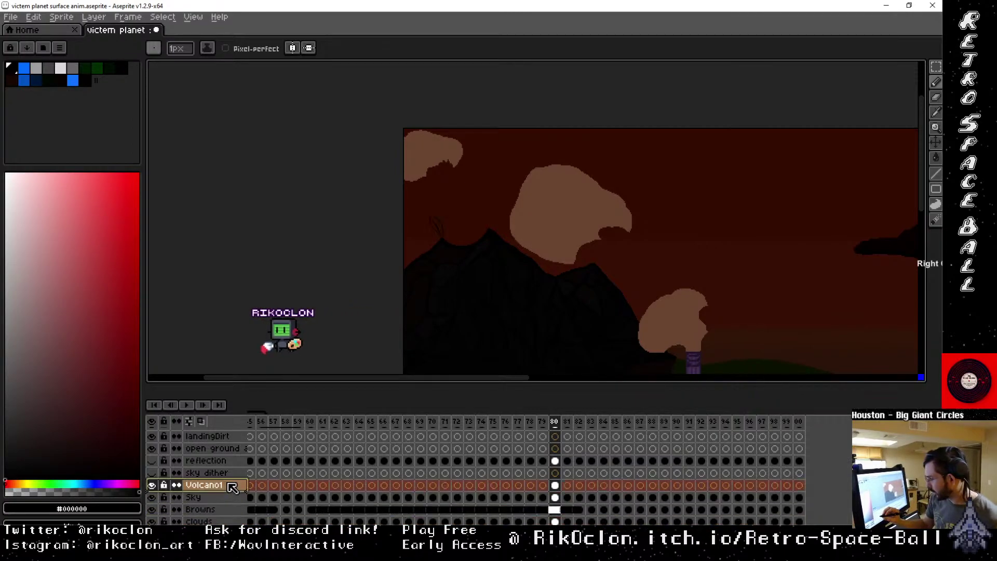
key("v")
key("b")
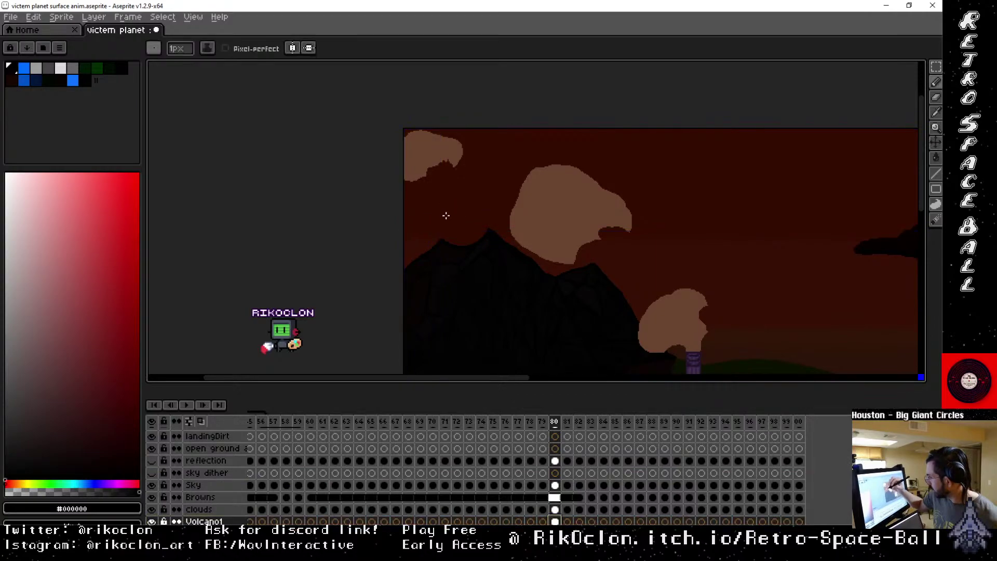
Place the Volcano1 layer directly above the Sky layer.
left_click(235, 522)
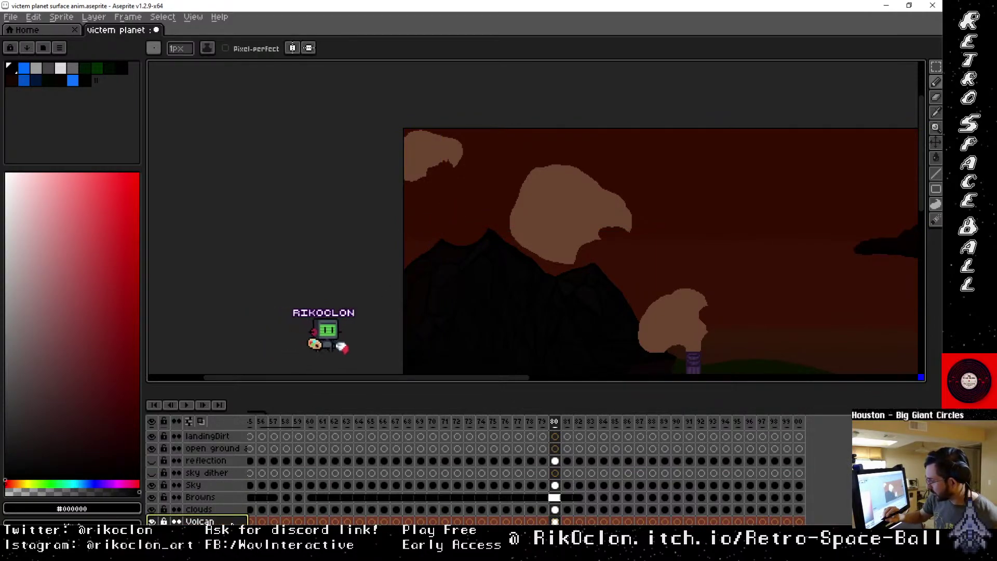
double_click(235, 521)
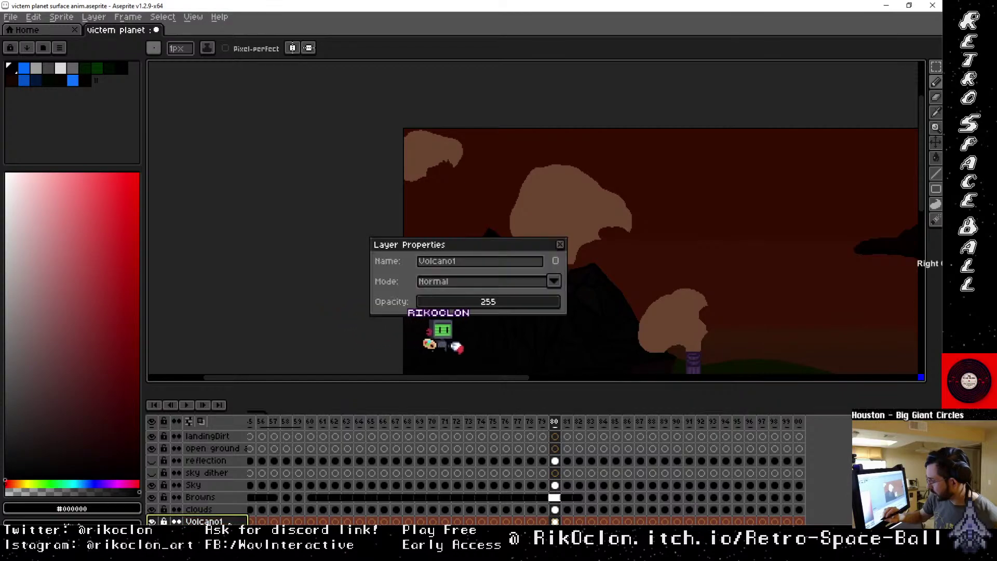
key("Return")
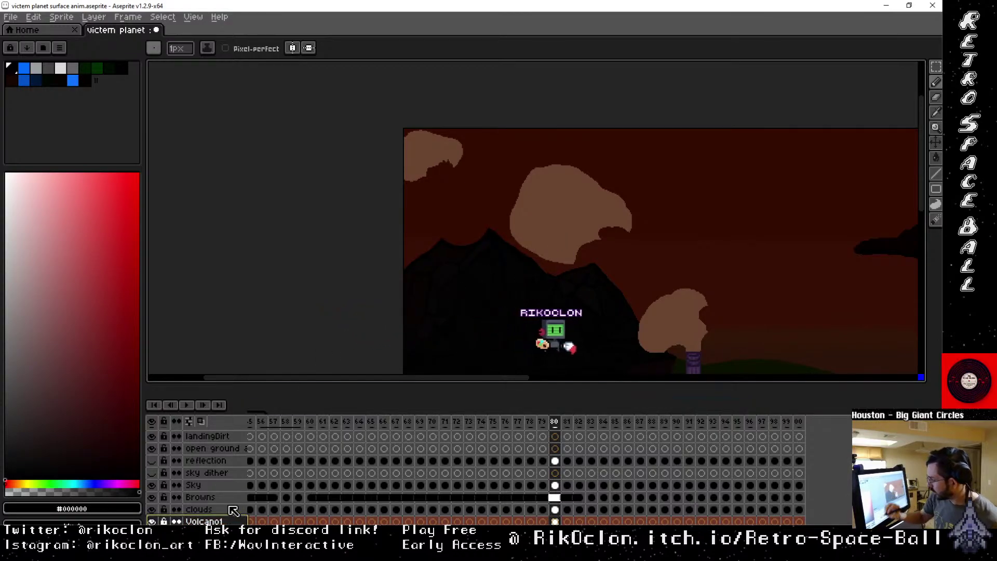
left_click_drag(232, 490, 236, 484)
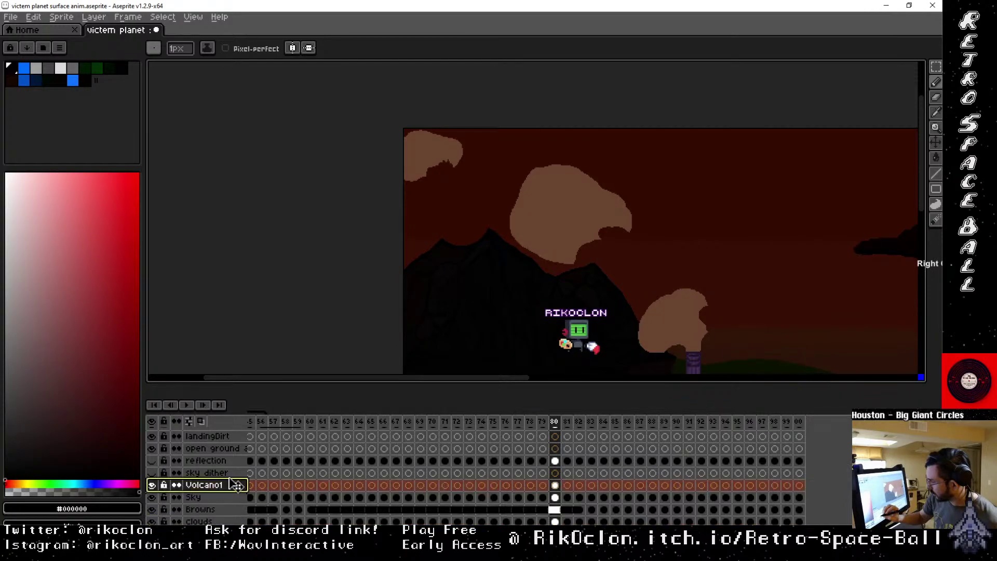
Sample near-black #070505, outline a small smoke puff above the notch on frame 80 of Volcano1 with the 1 px pencil, and fill it.
left_click(555, 421)
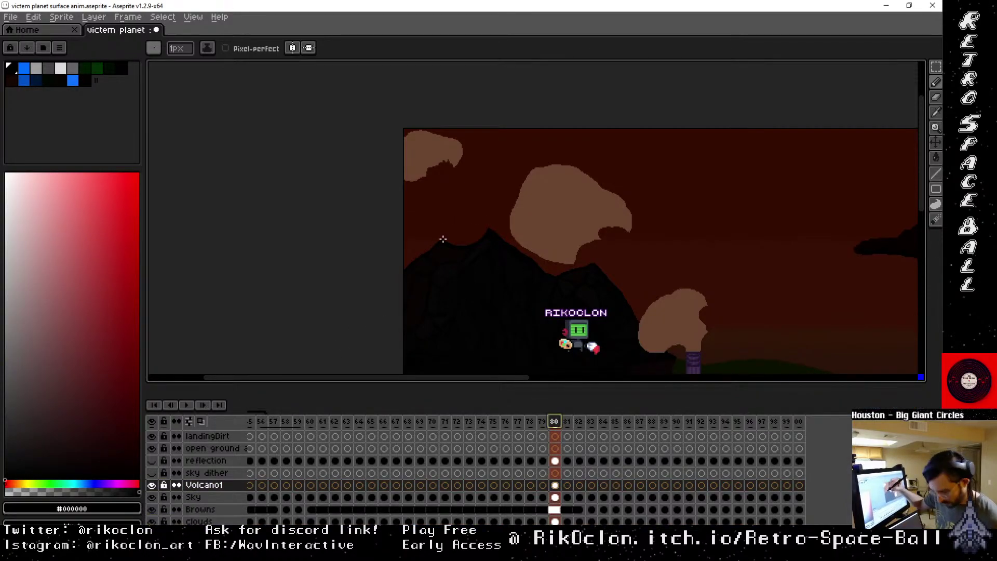
key("i")
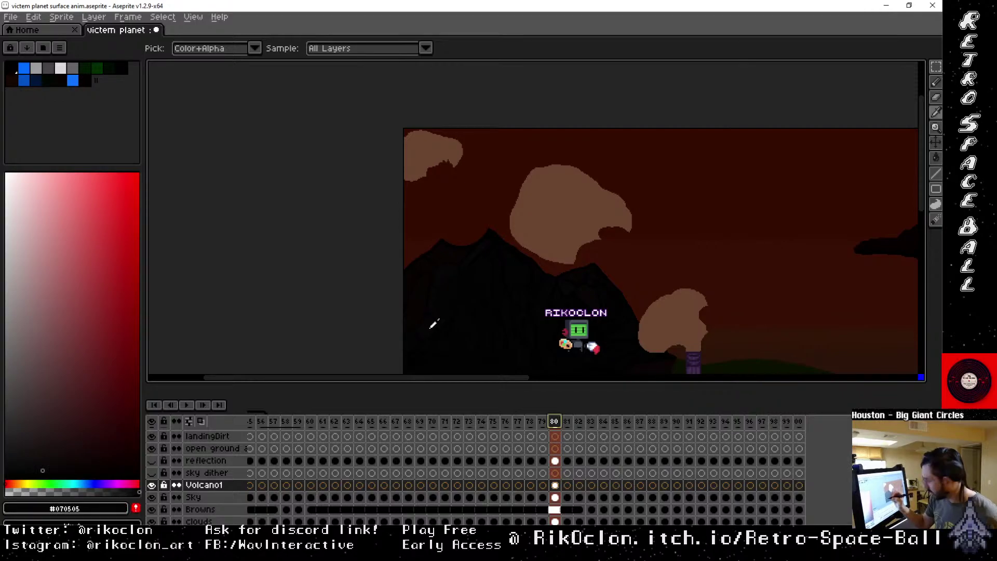
key("b")
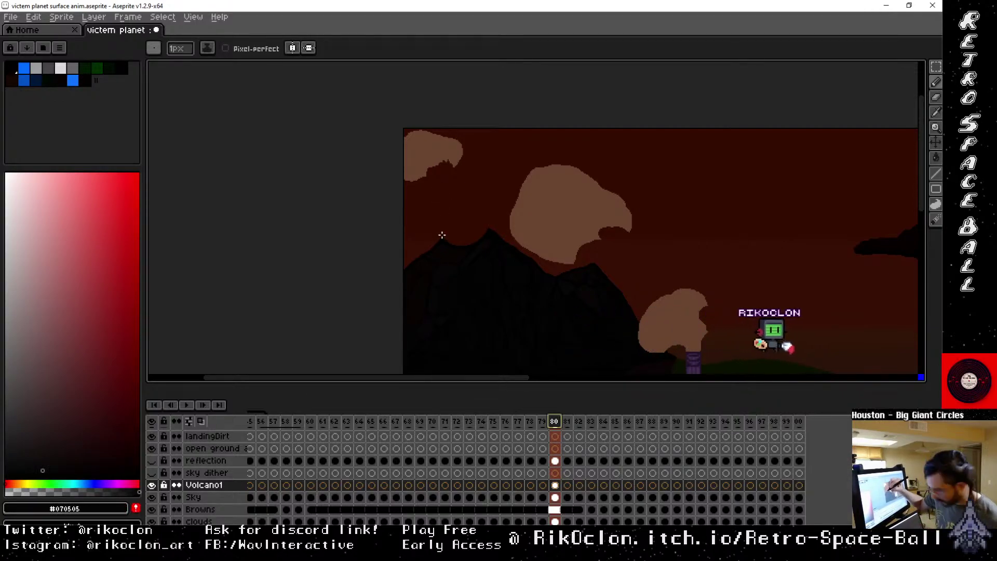
key("alt")
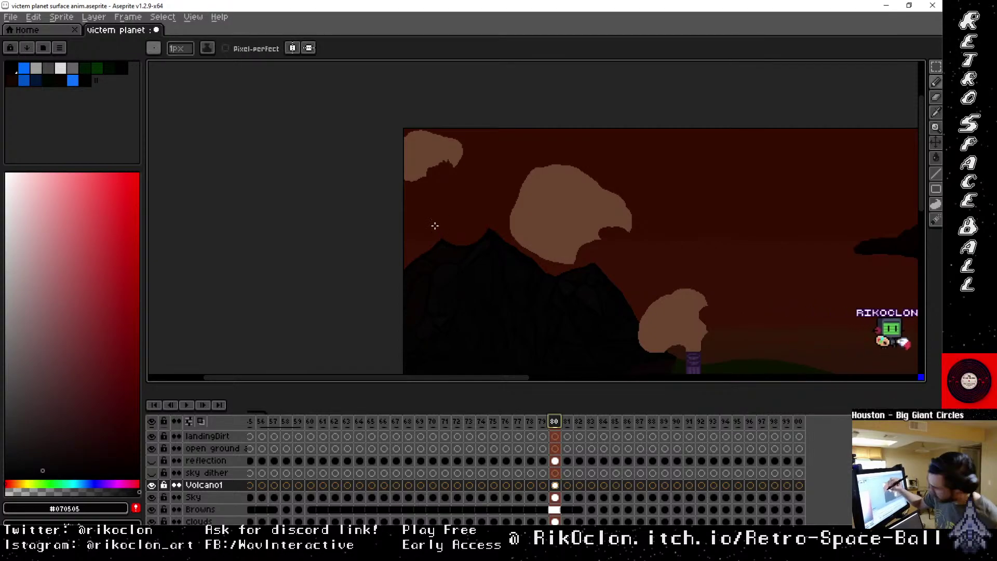
key("plus")
key("plus")
key("plus")
key("plus")
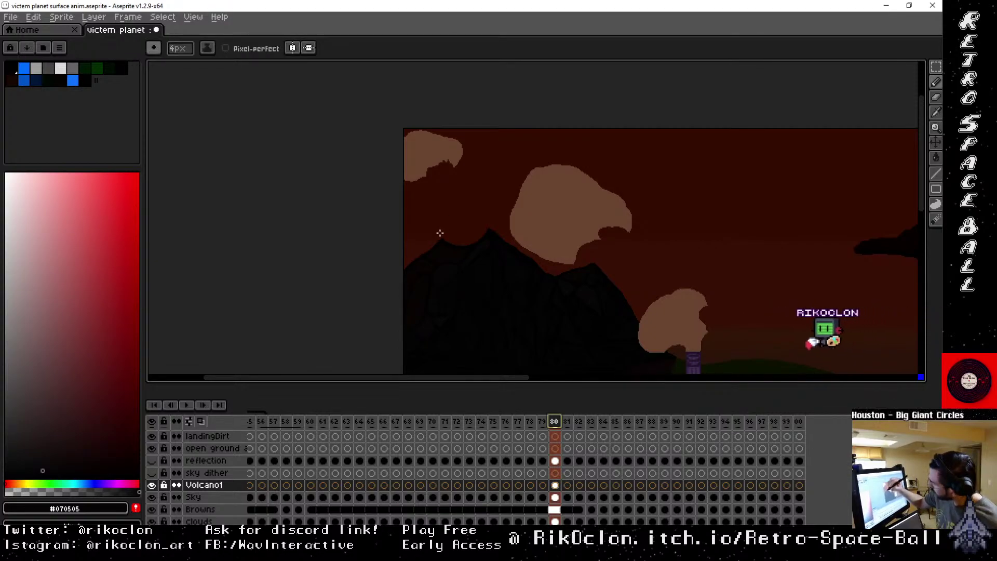
key("minus")
key("minus")
key("minus")
key("minus")
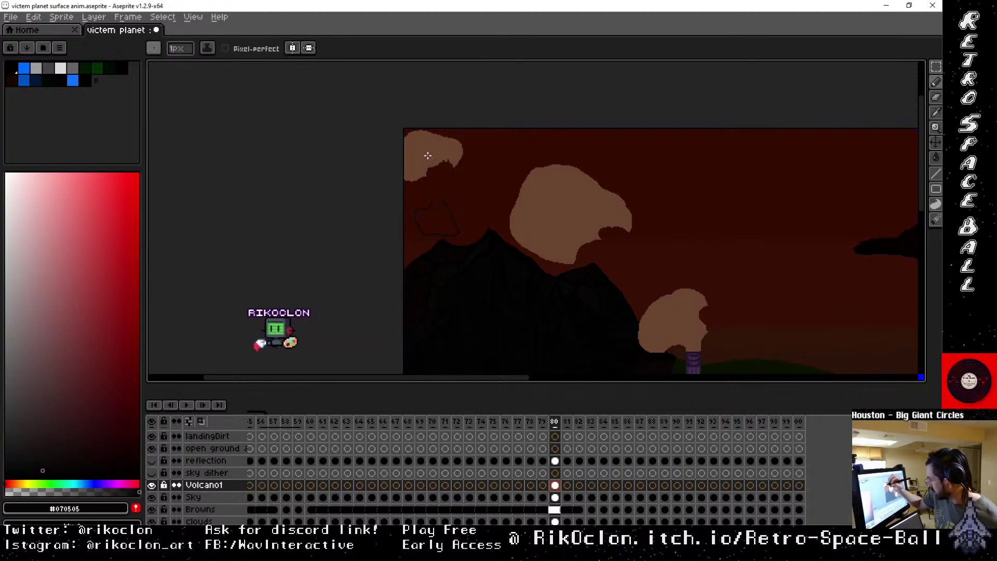
key("g")
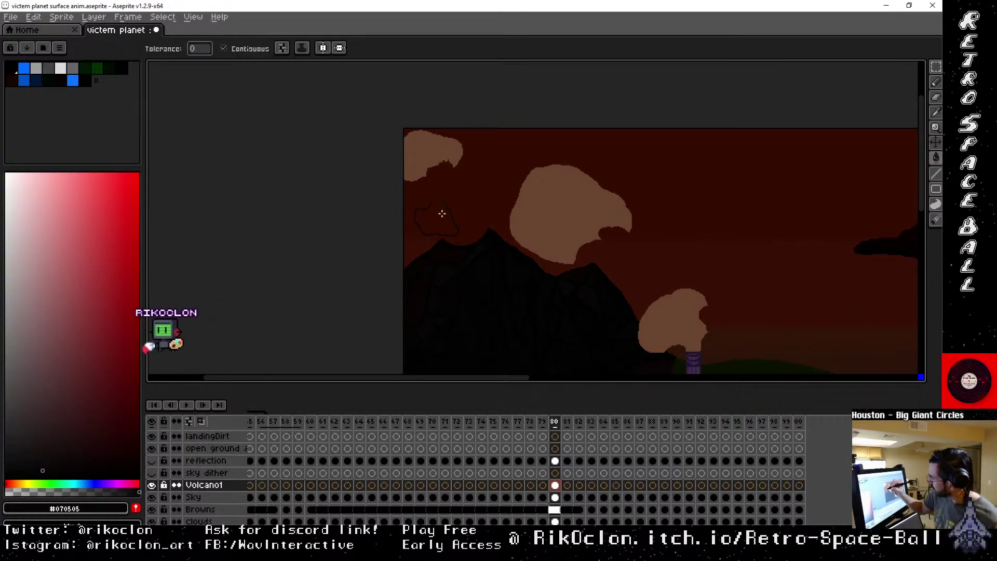
left_click(439, 213)
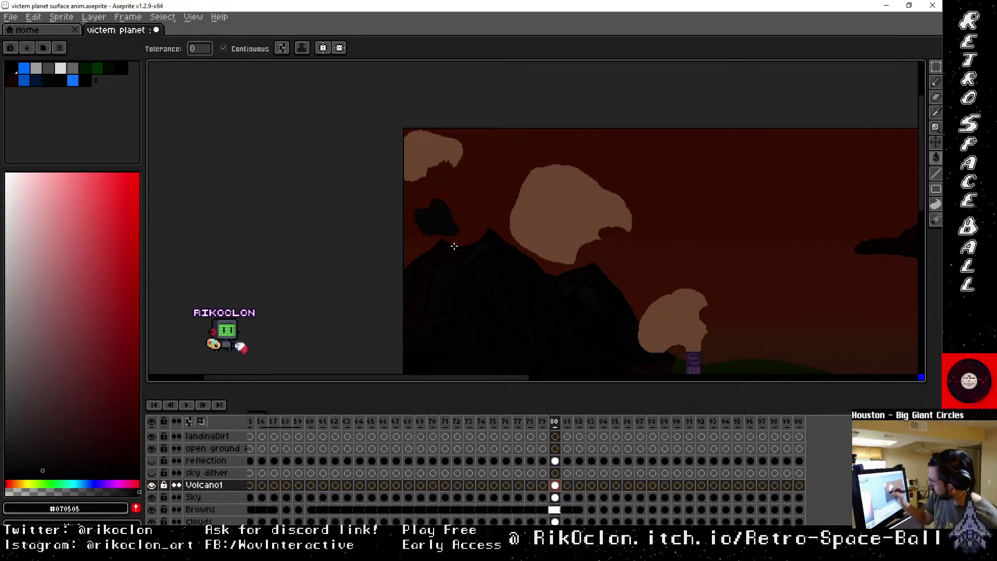
Sample the dark red sky colour and adjust it to a dark brown with hue 14, saturation 67 and value 11.
key("i")
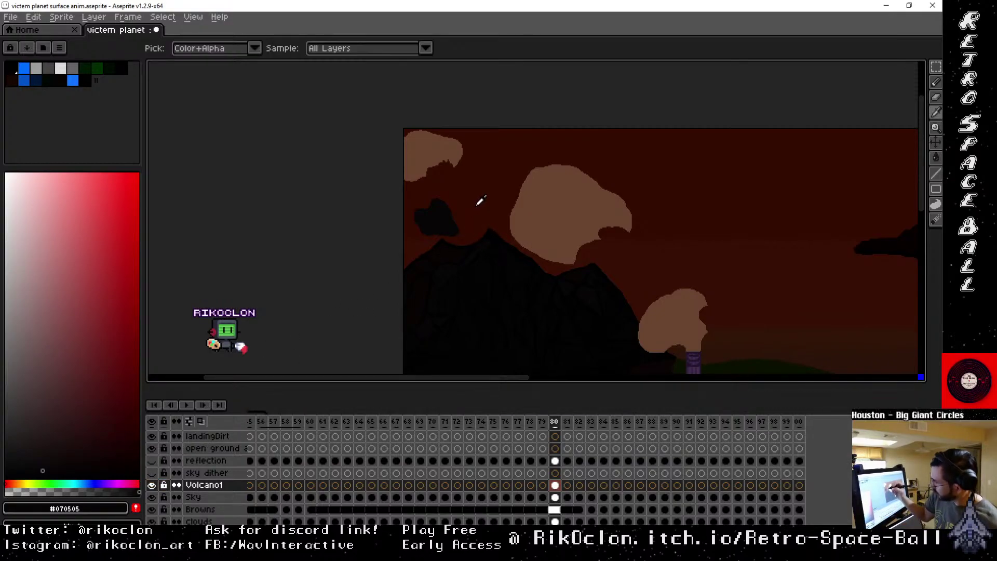
left_click(478, 203)
left_click(462, 199)
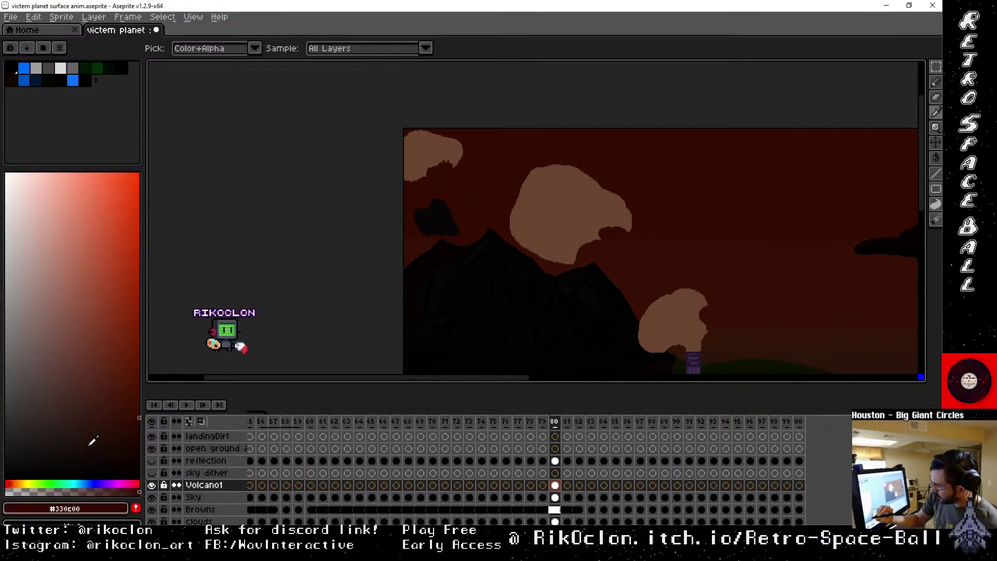
key("b")
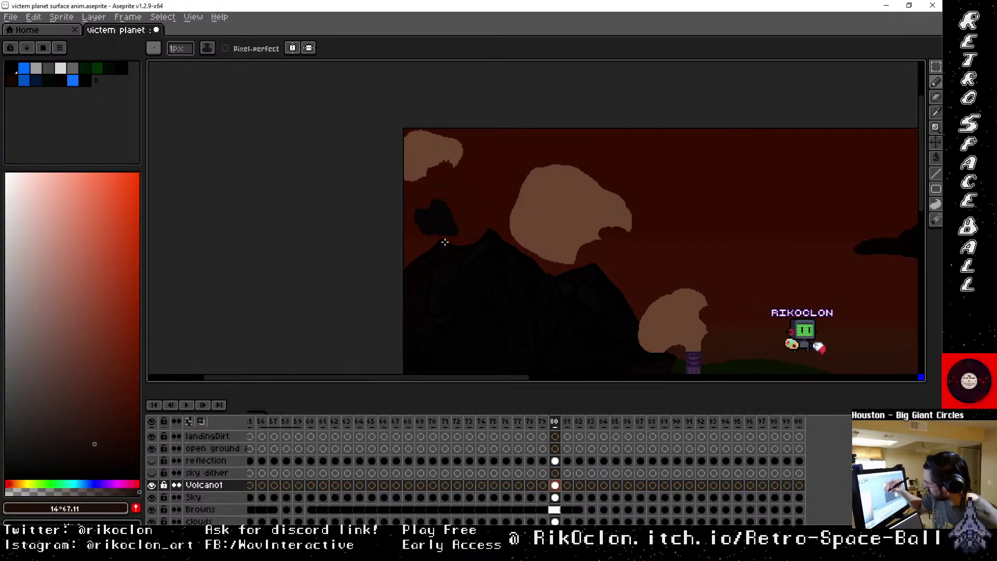
Try to fill the area around the black puff with the dark brown, and undo the fill.
key("g")
left_click(451, 195)
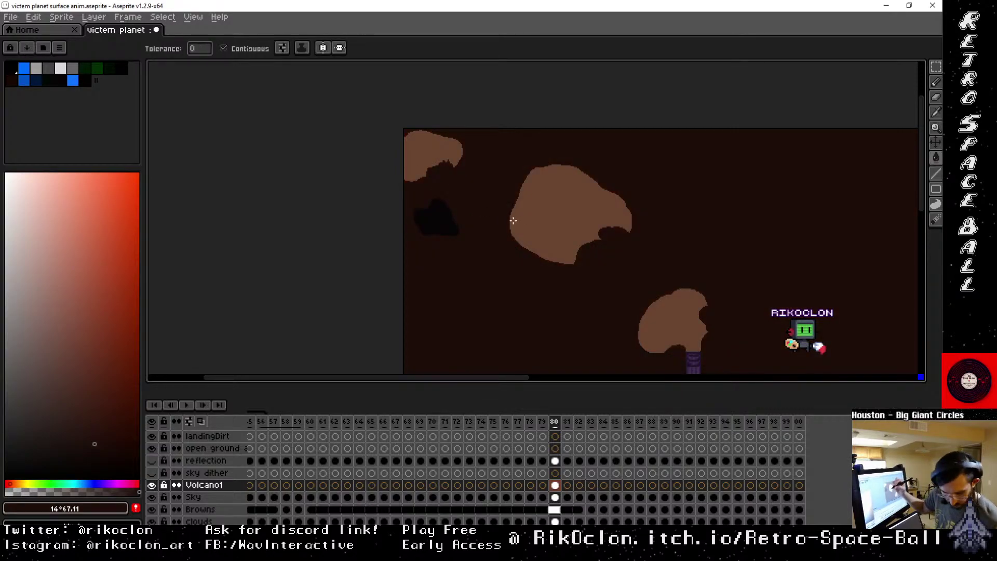
key("b")
key("ctrl+z")
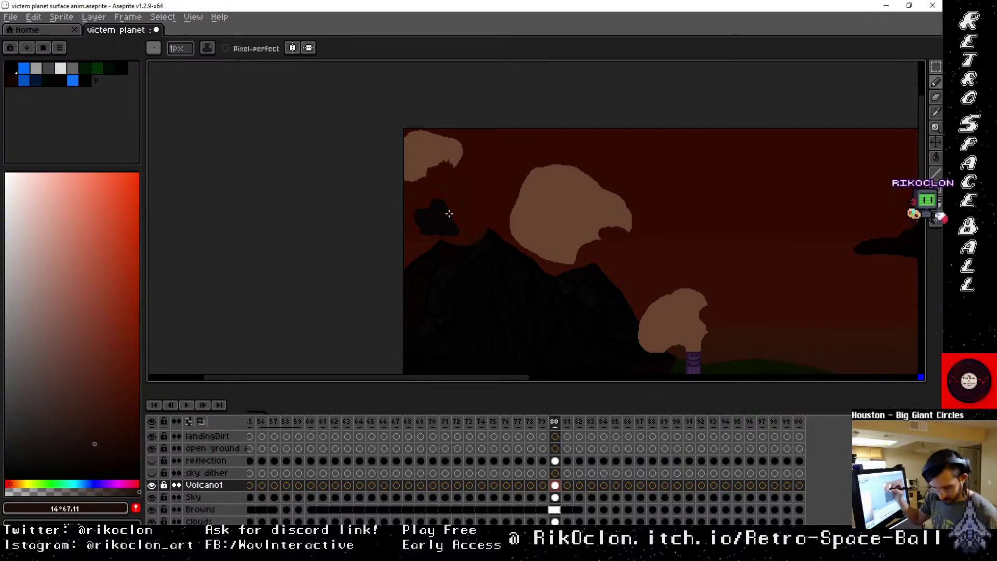
Fill a dark brown halo around the black puff, extending along the mountain's notch on frame 80 of Volcano1.
key("g")
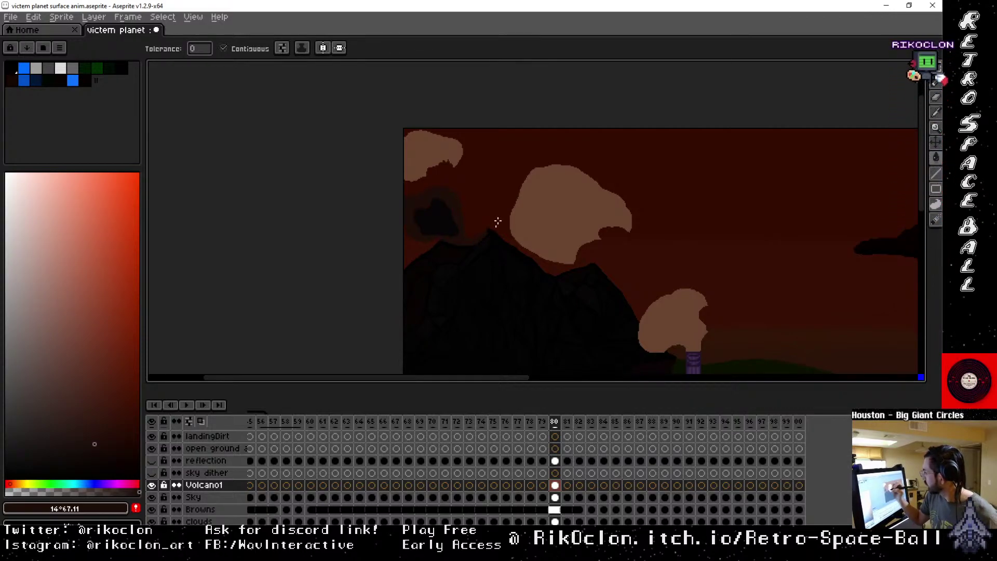
key("v")
scroll(515, 219, "up", 2)
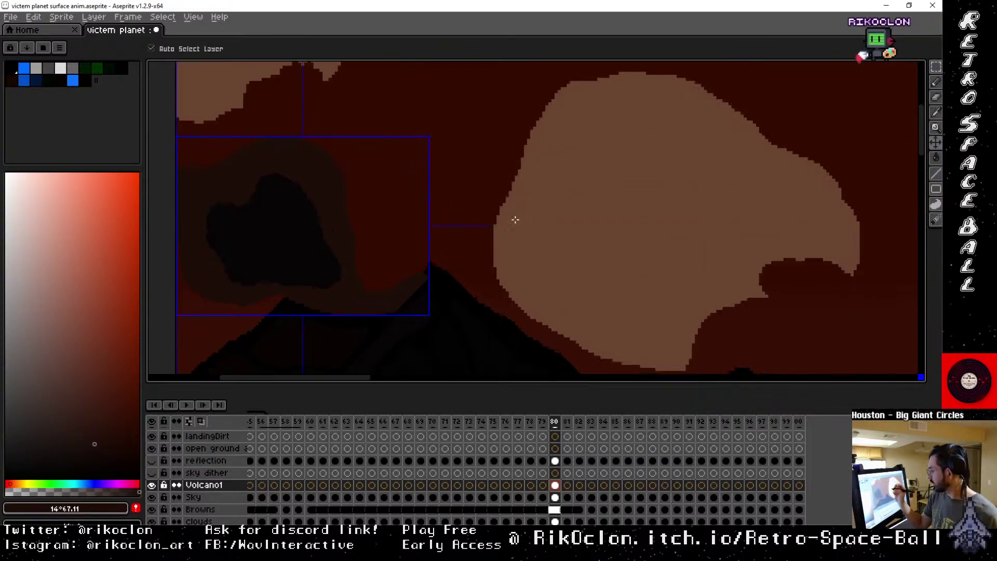
key("g")
left_click_drag(439, 279, 588, 202)
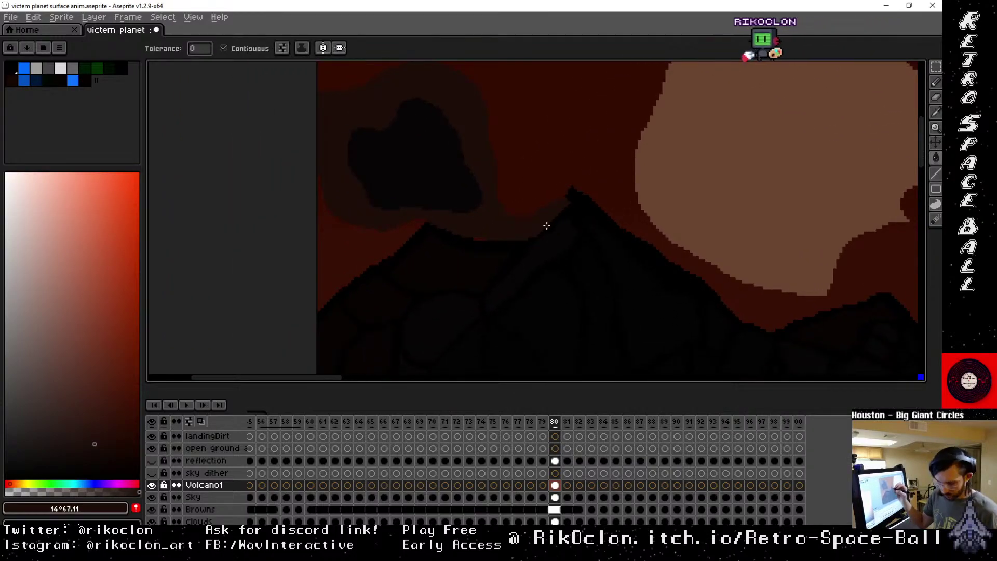
key("b")
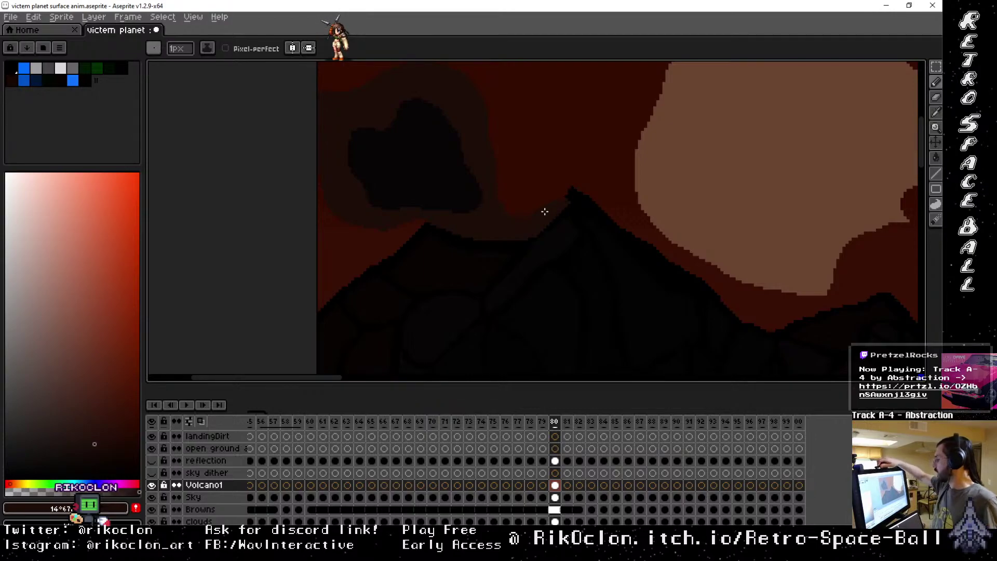
Compare the smoke on frame 80 with frames 79 and 81, ending on frame 80.
left_click(542, 424)
left_click(555, 423)
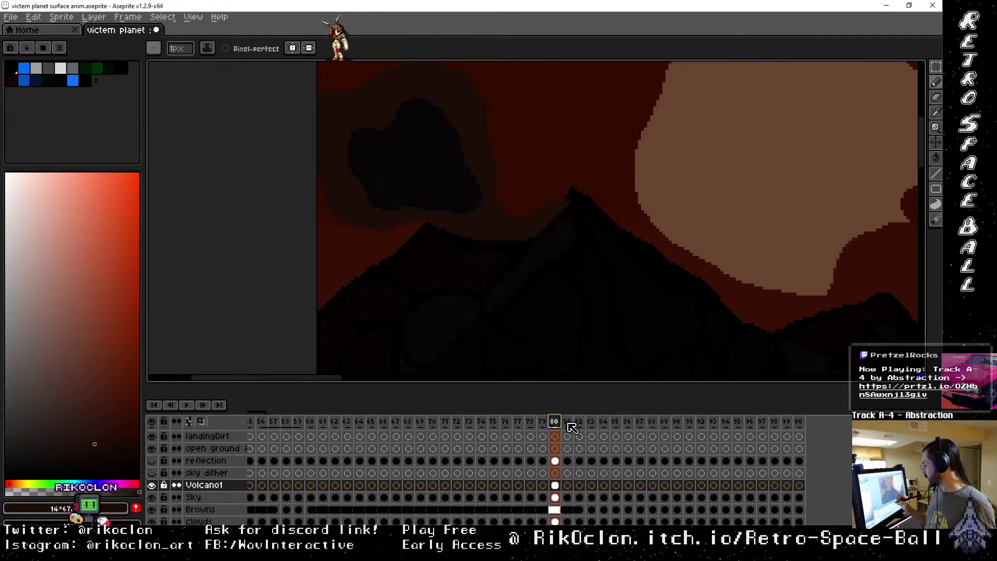
left_click(568, 423)
left_click(555, 424)
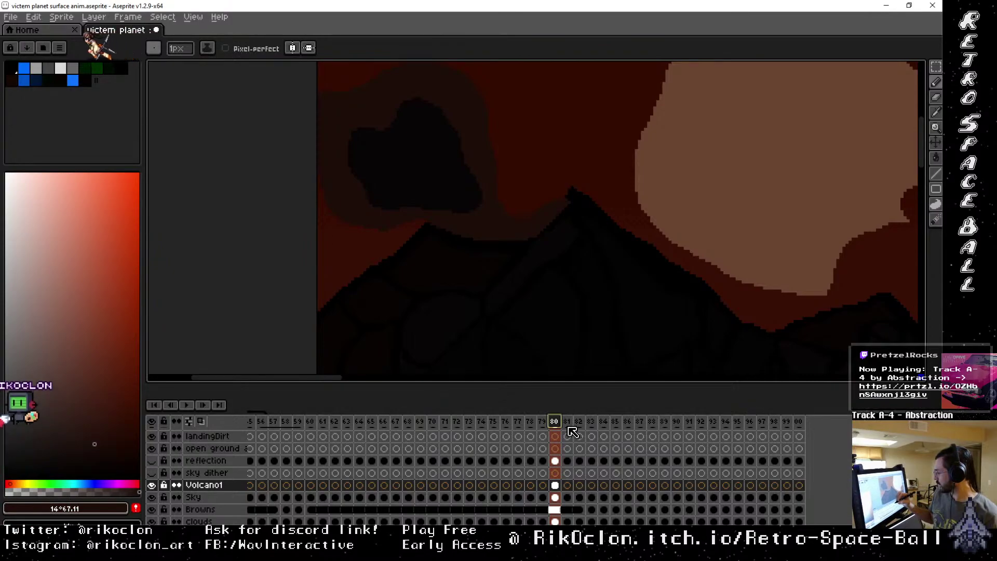
Copy the frame 80 smoke to frame 81 on Volcano1 by linking the two cels and unlinking frame 81's copy.
left_click(567, 421)
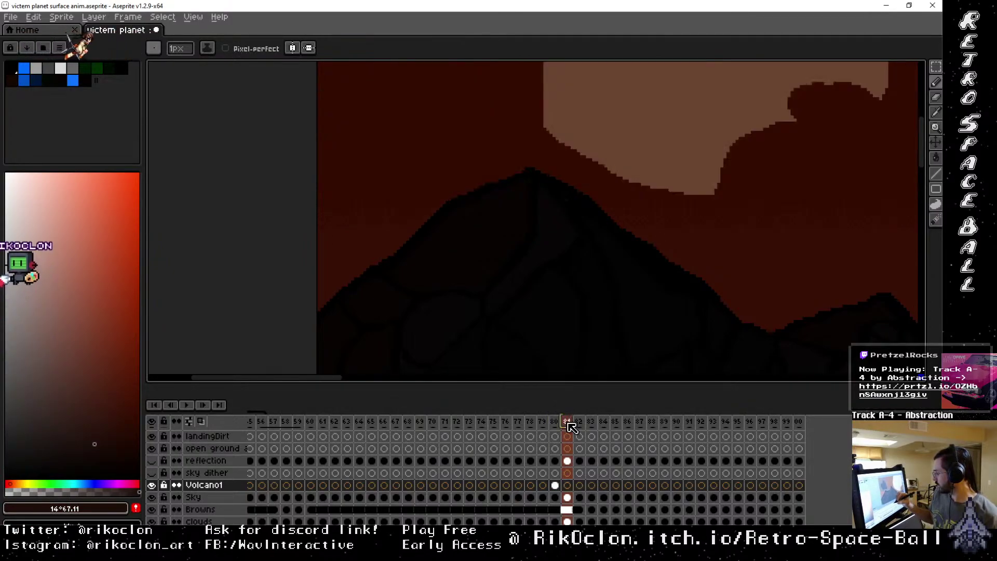
left_click(555, 421)
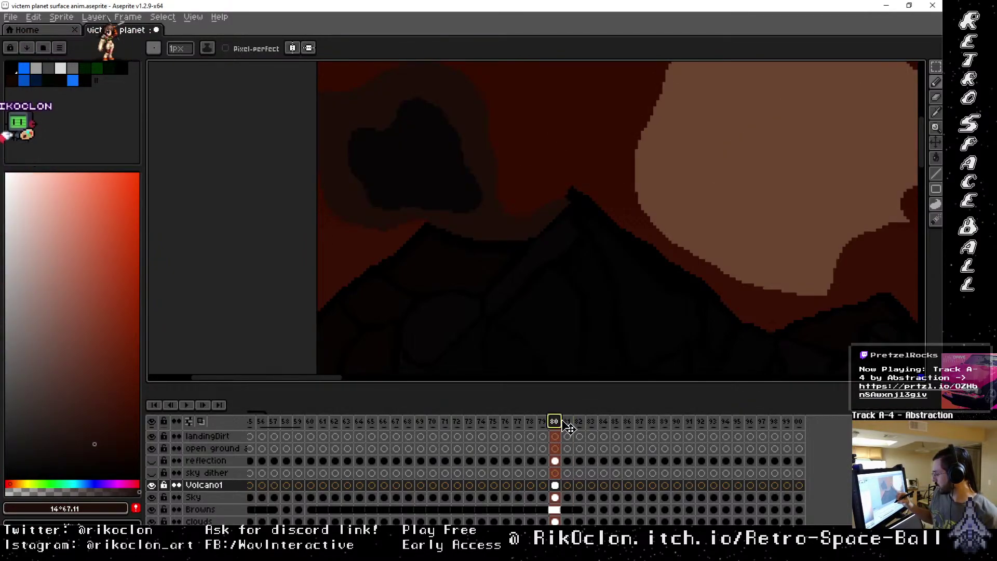
left_click(567, 422)
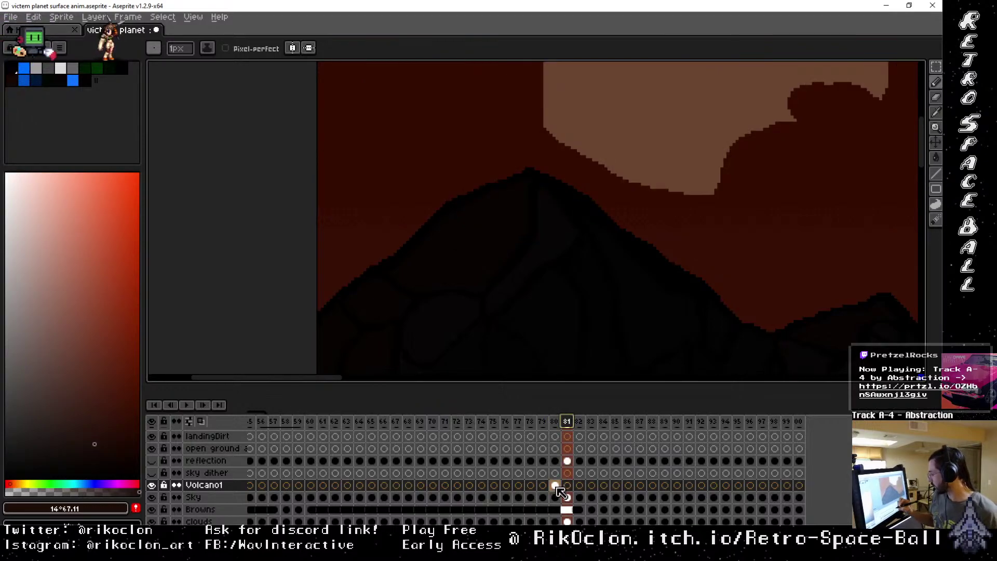
left_click_drag(557, 488, 567, 486)
right_click(568, 485)
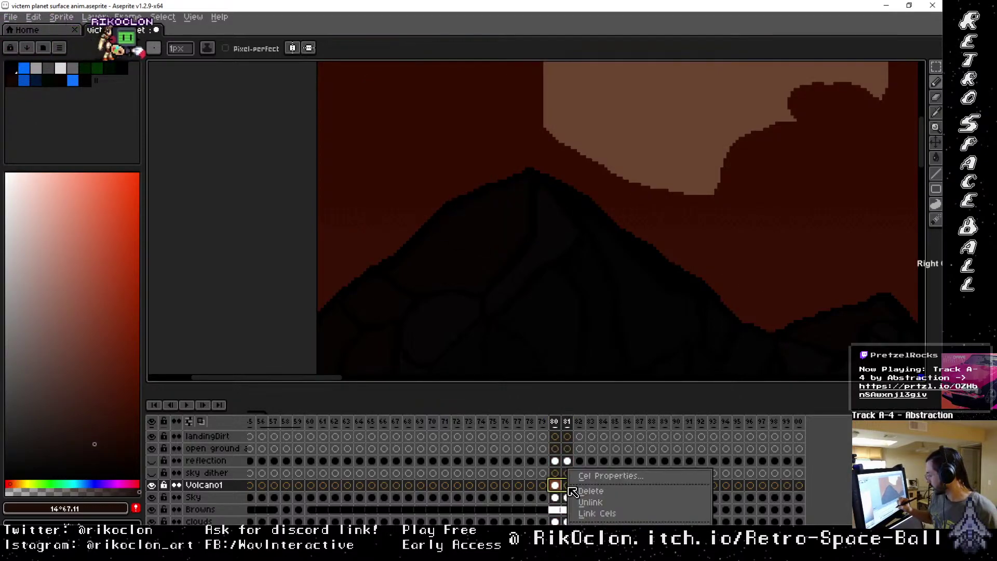
left_click(600, 517)
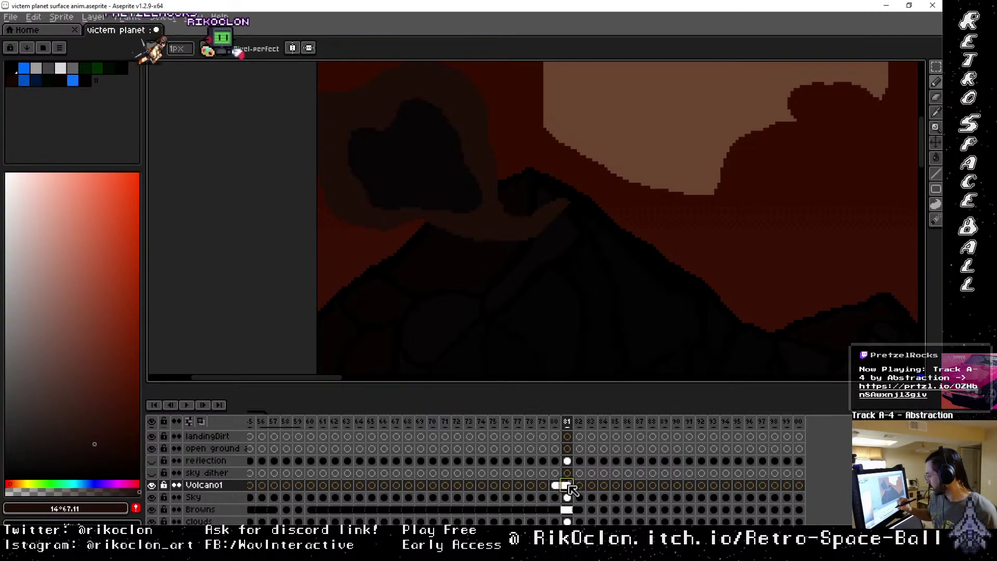
right_click(566, 485)
key("Escape")
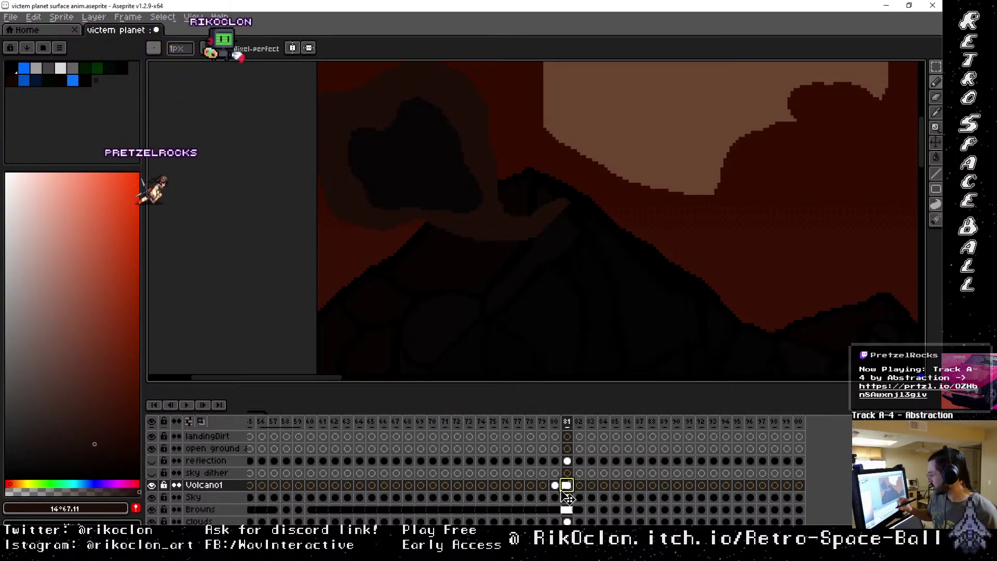
key("Left")
key("Right")
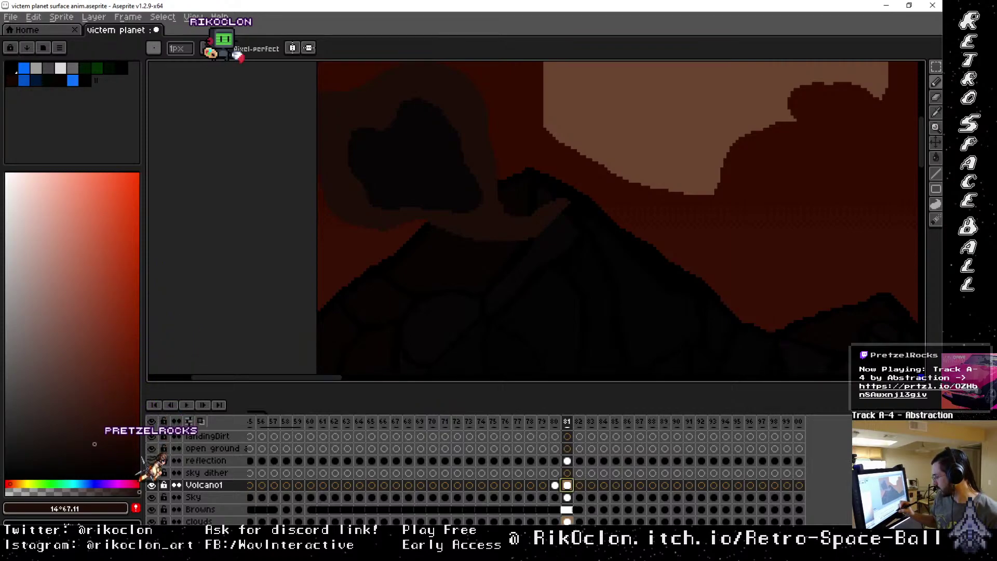
Link the Greys layer's cels from frame 80 through frame 100, and check frames 79 to 81.
scroll(635, 508, "down", 2)
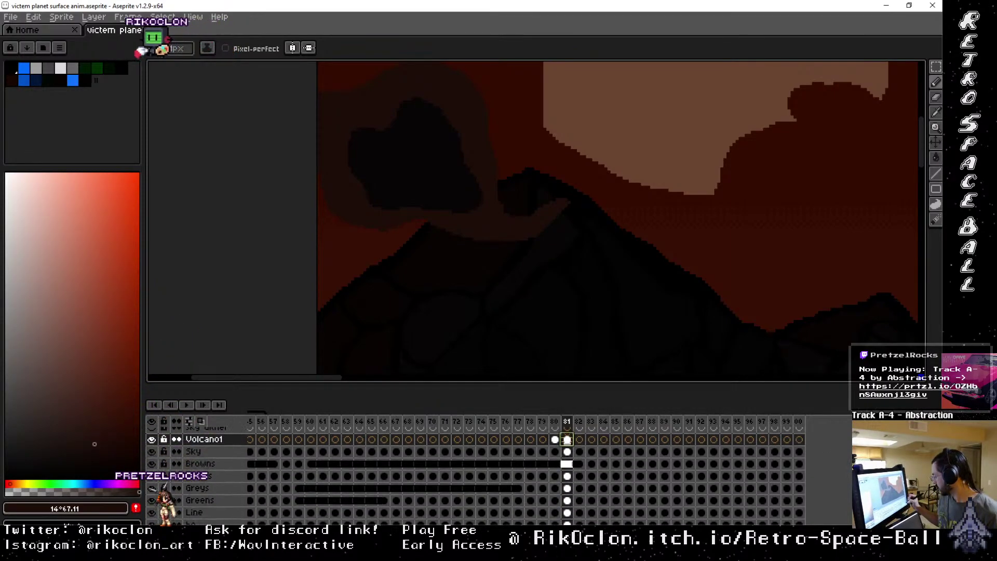
left_click(568, 479)
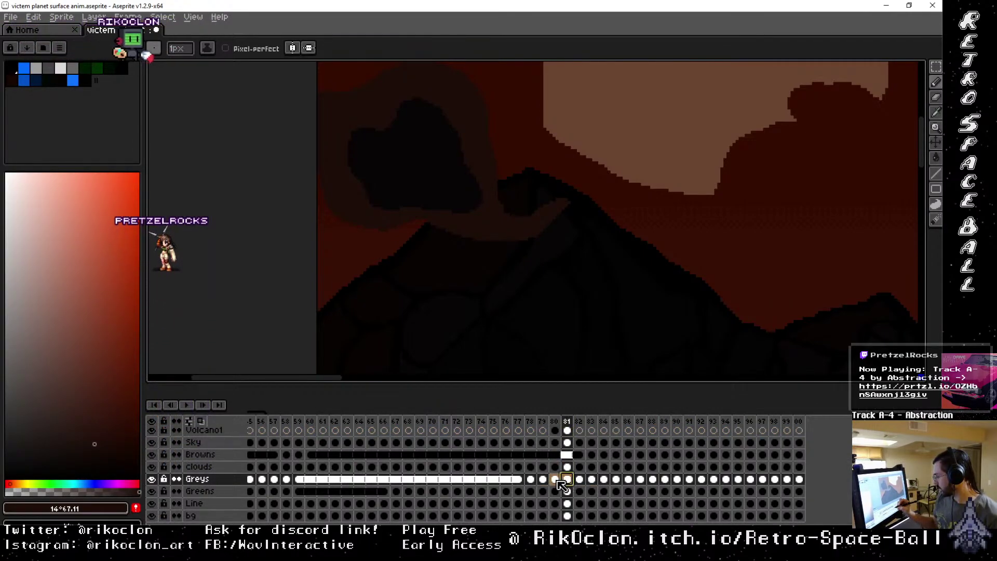
left_click_drag(568, 479, 799, 480)
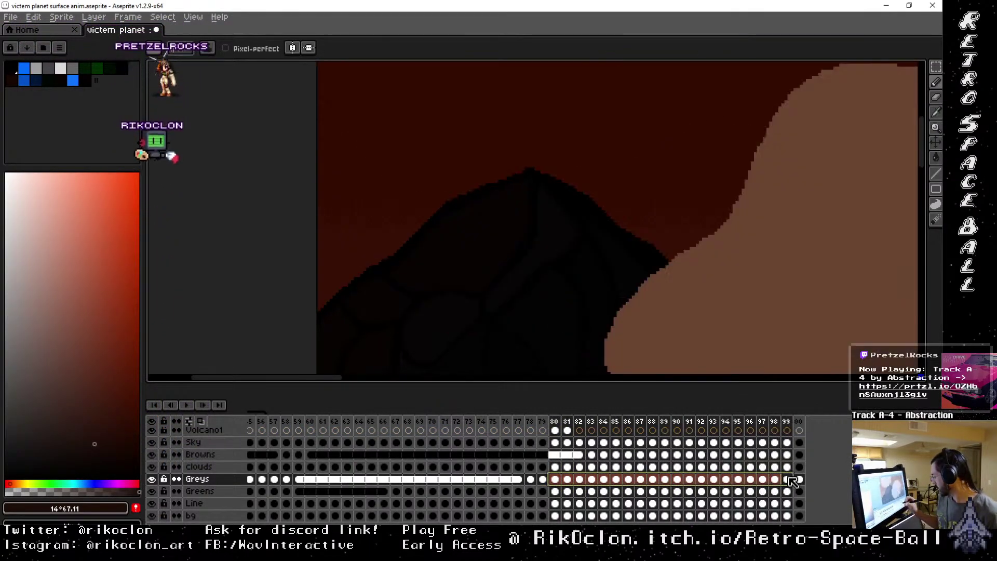
right_click(805, 482)
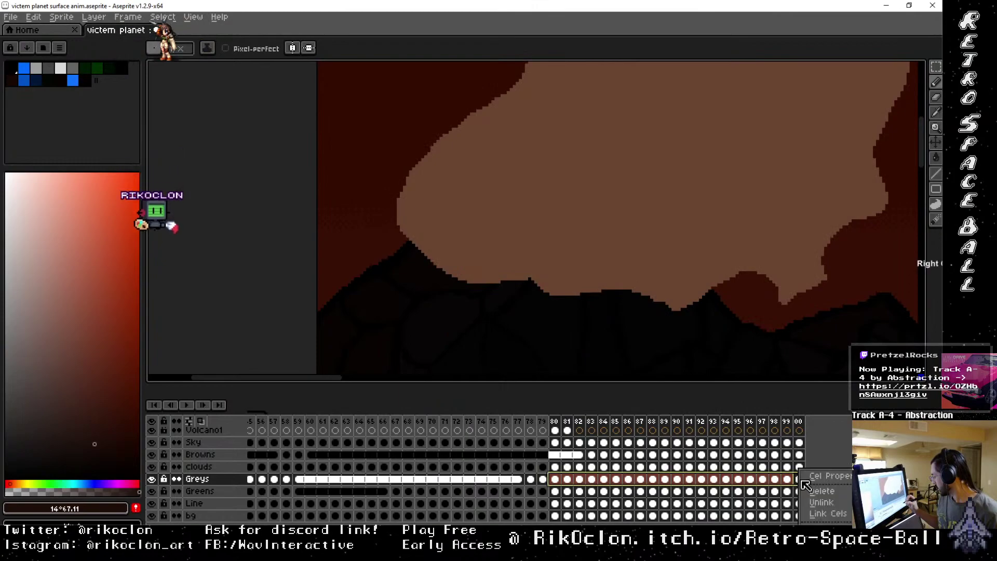
left_click(820, 513)
left_click(542, 421)
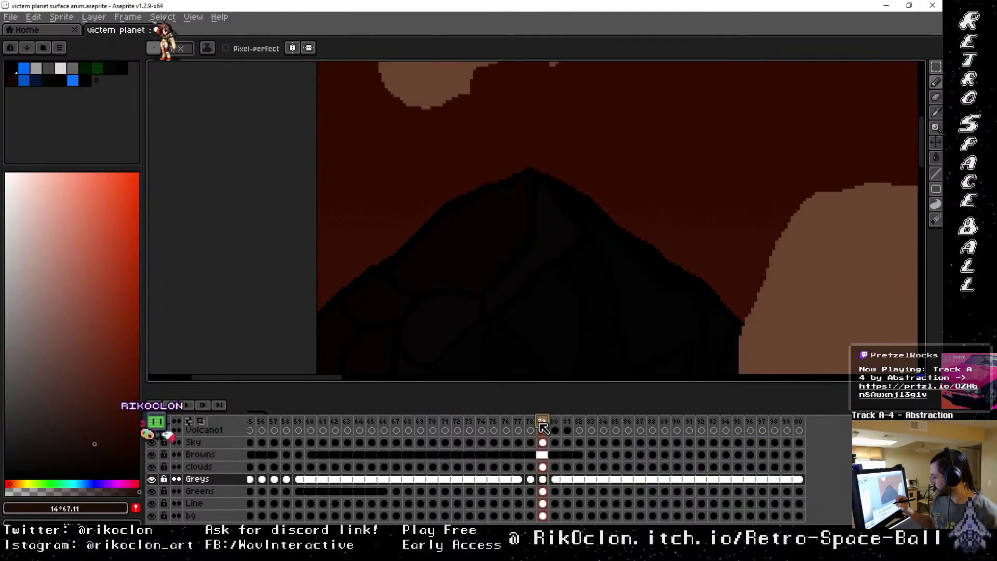
left_click(554, 422)
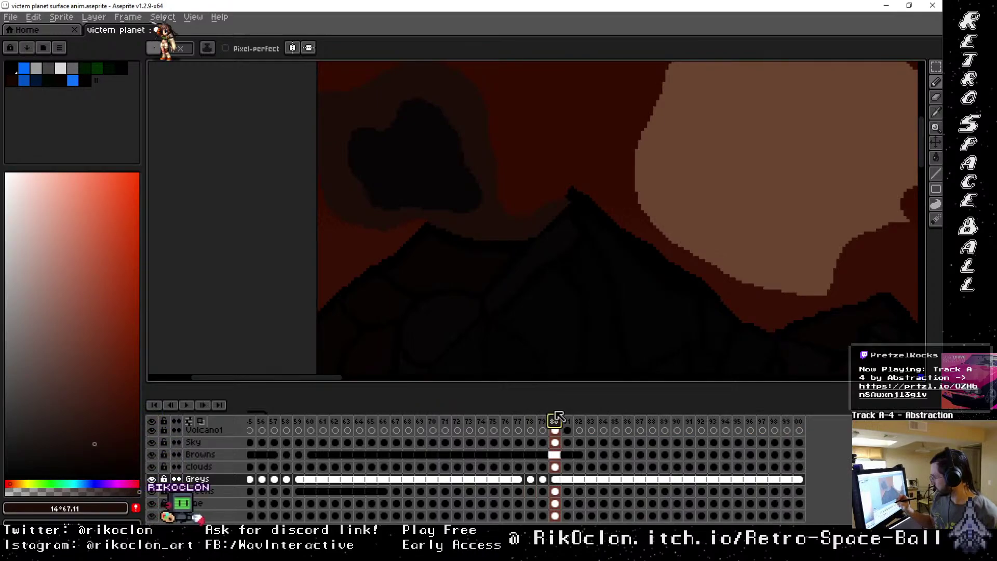
left_click_drag(550, 182, 588, 198)
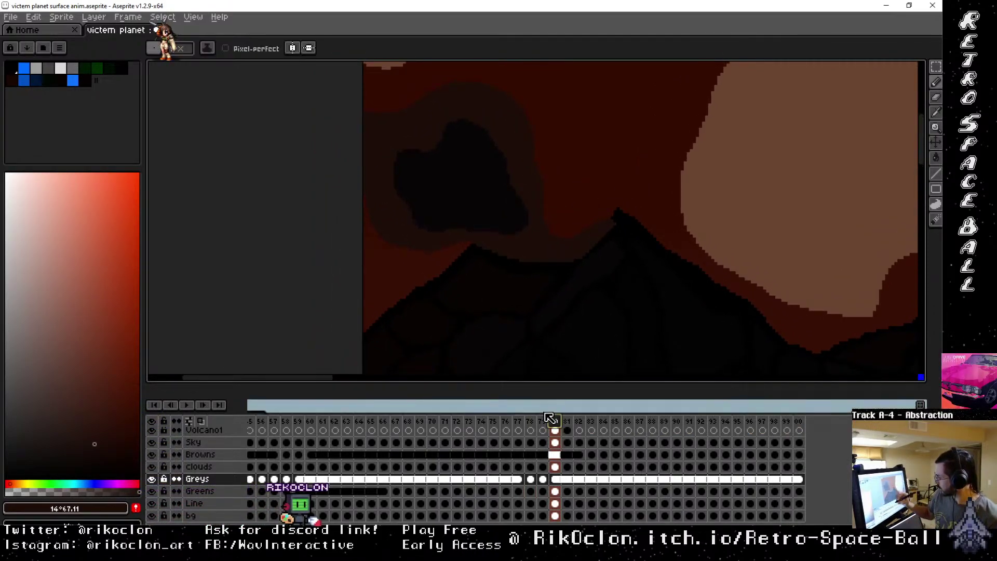
left_click(567, 421)
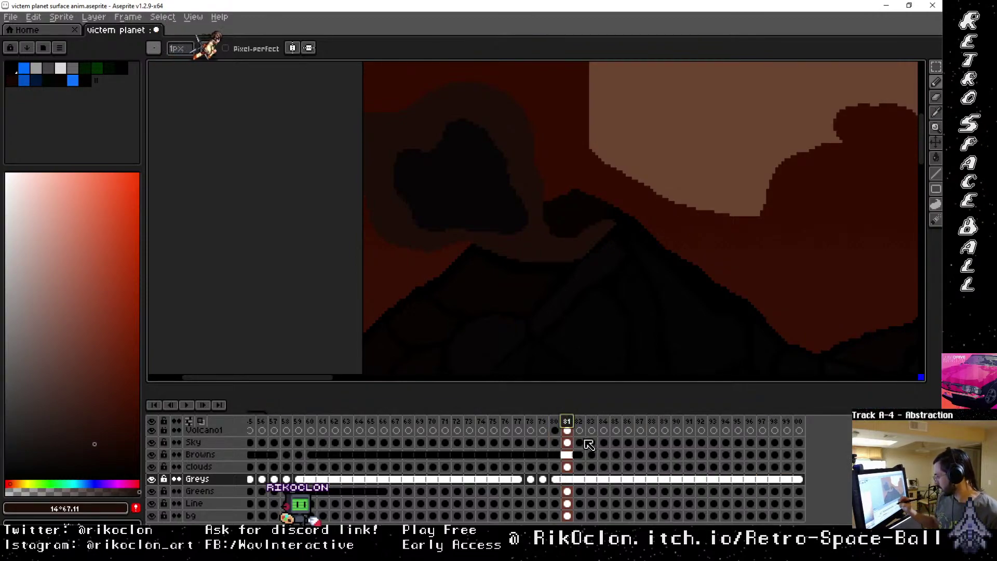
Link the Sky layer's cels from frame 80 through frame 100, and unlink the last cel.
left_click(555, 442)
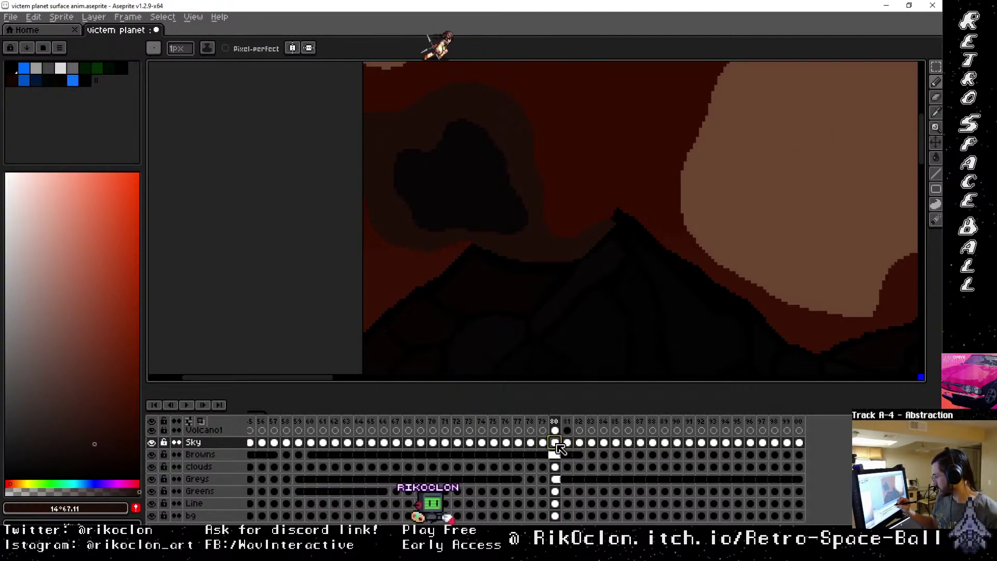
left_click_drag(568, 444, 799, 445)
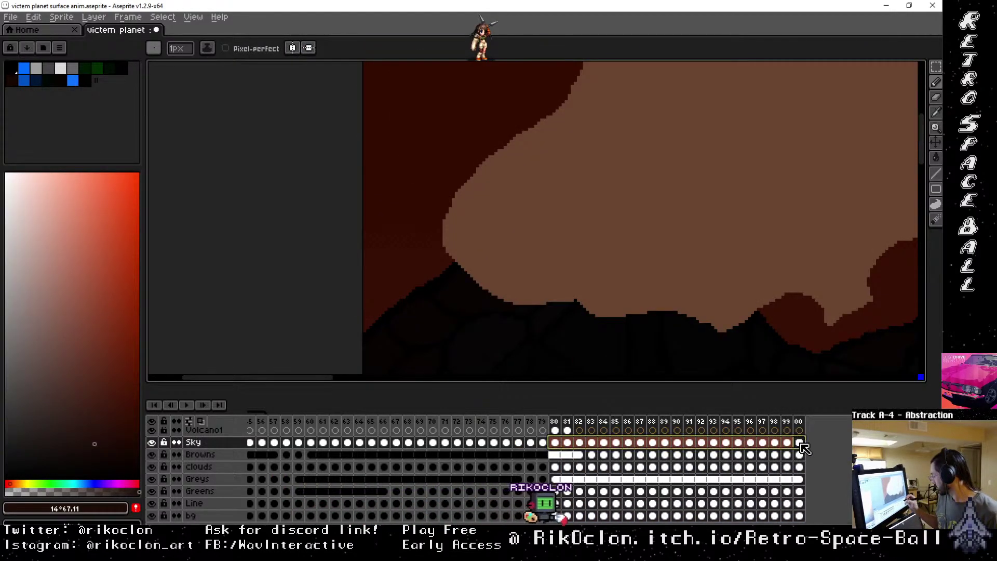
right_click(799, 443)
left_click(825, 490)
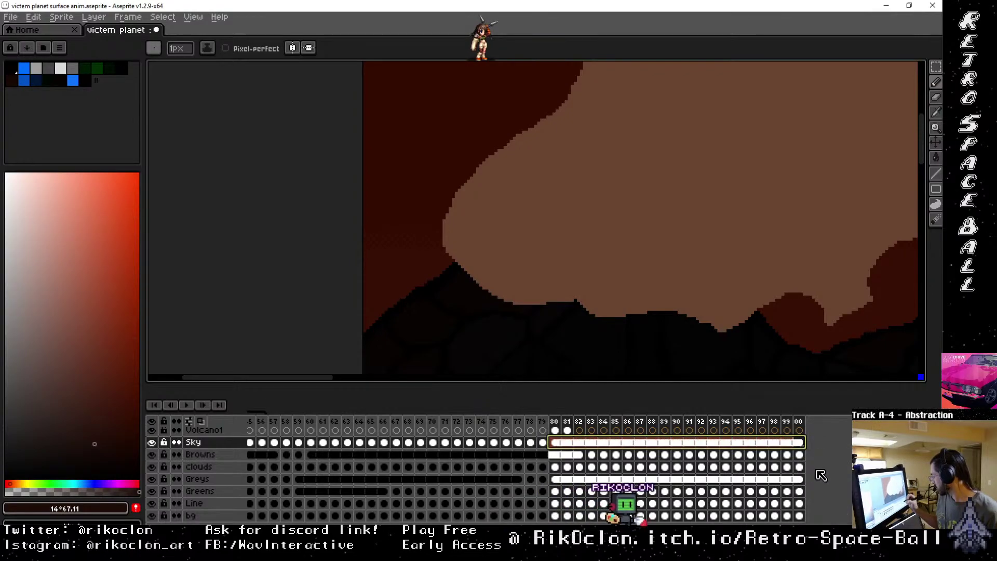
left_click(800, 443)
right_click(800, 443)
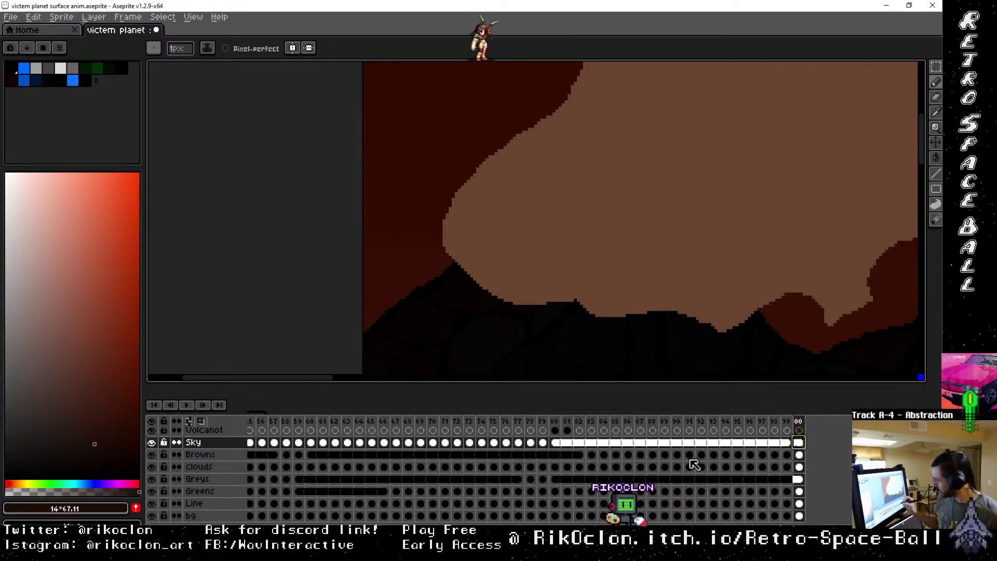
Unlink the Sky layer's cels on frames 80 to 99 and compare frames 80 and 81.
left_click_drag(563, 445, 790, 449)
right_click(792, 447)
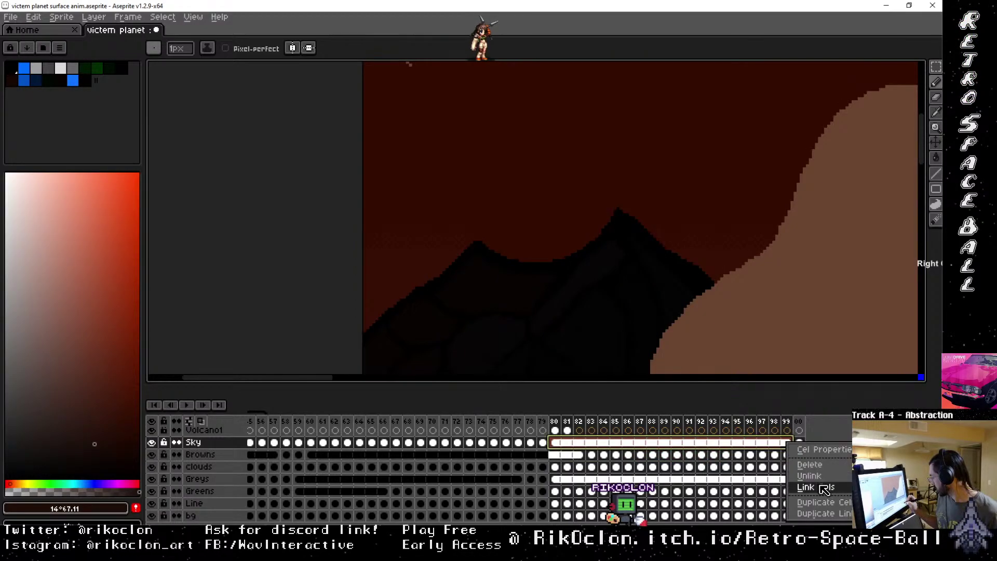
left_click(818, 486)
right_click(791, 445)
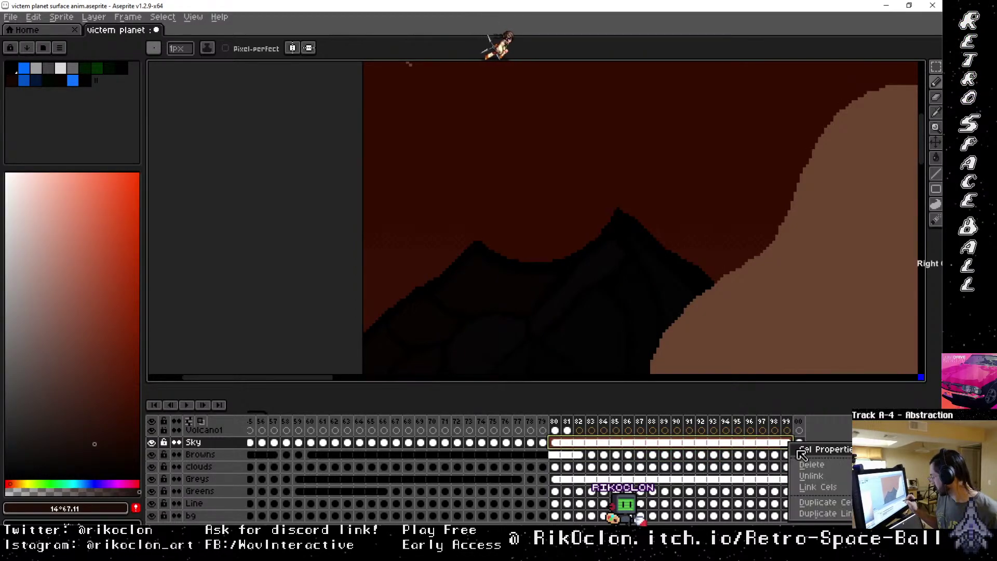
left_click(821, 476)
left_click(567, 422)
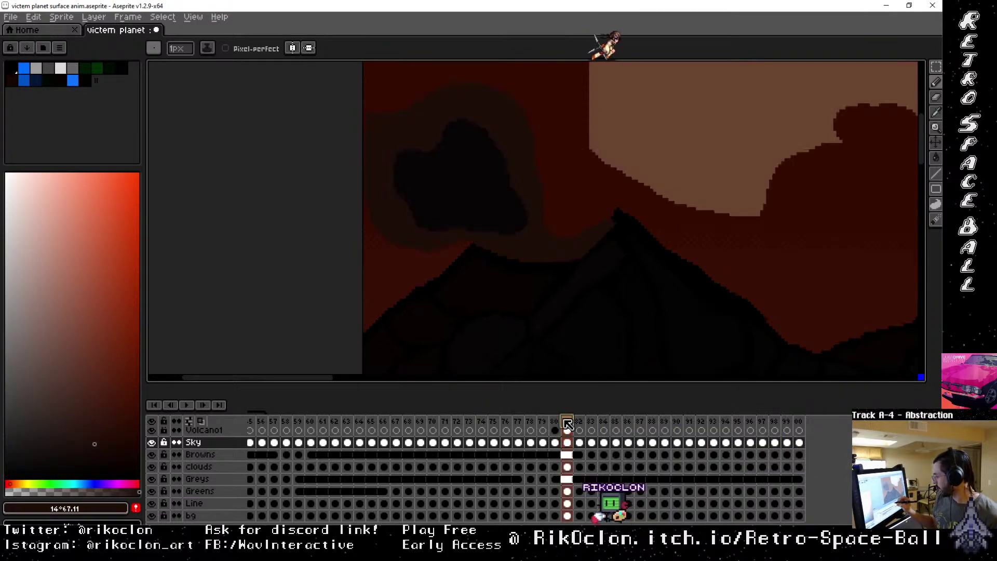
left_click(554, 421)
left_click(566, 422)
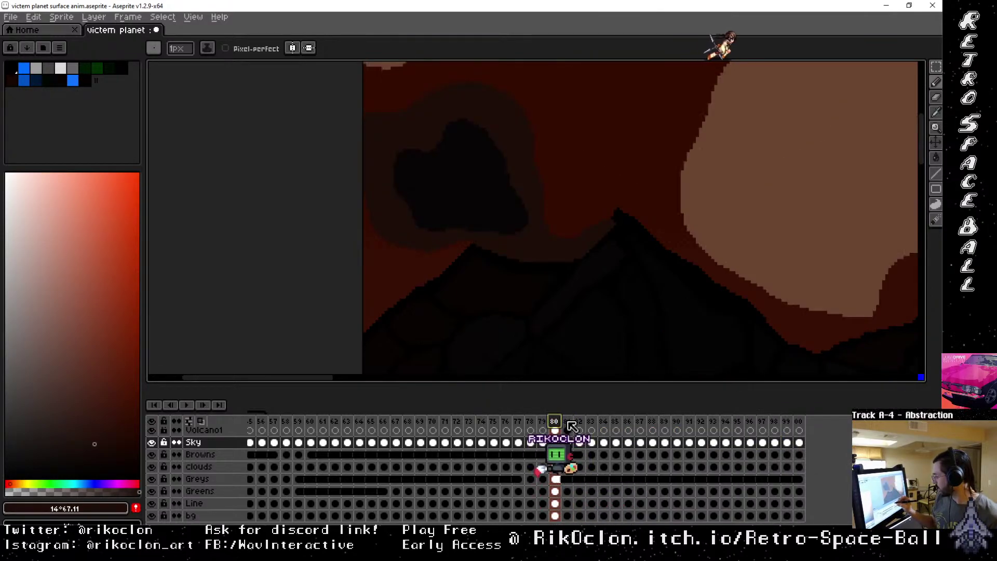
Sample the puff's near-black #070505 and outline a wider puff reaching the canvas edge on frame 81 of Volcano1.
left_click_drag(492, 189, 545, 256)
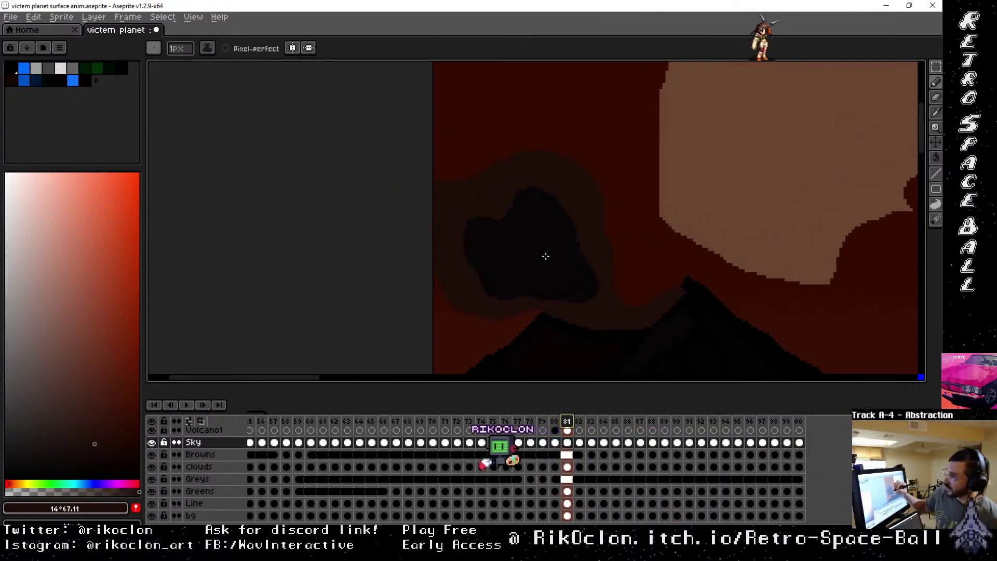
key("alt")
left_click(559, 236, "alt")
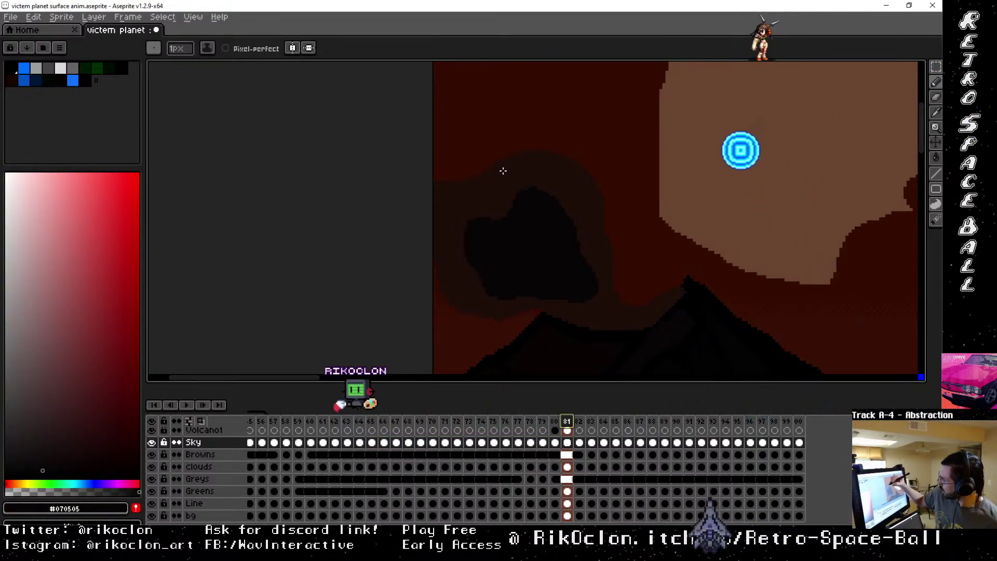
key("alt")
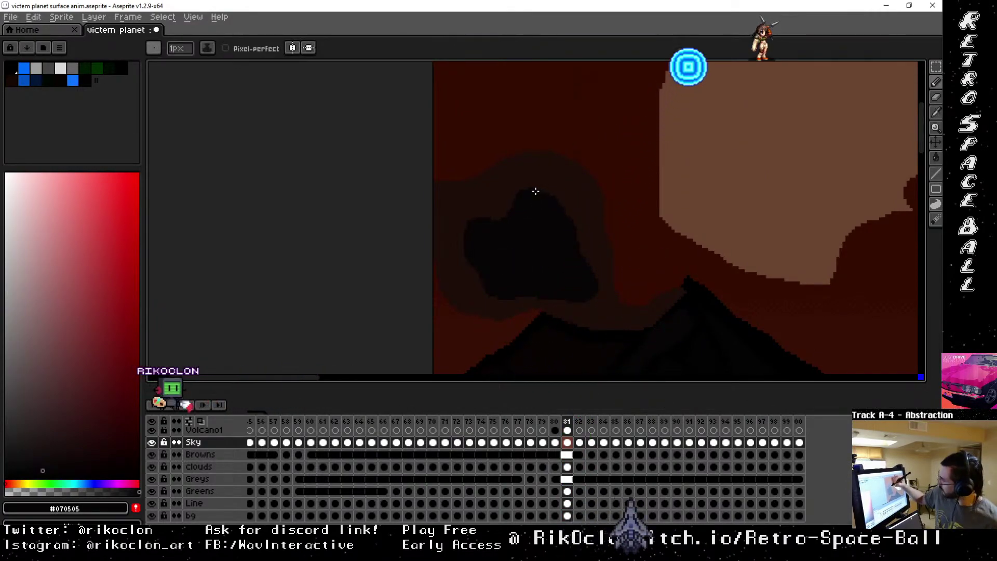
left_click(474, 172)
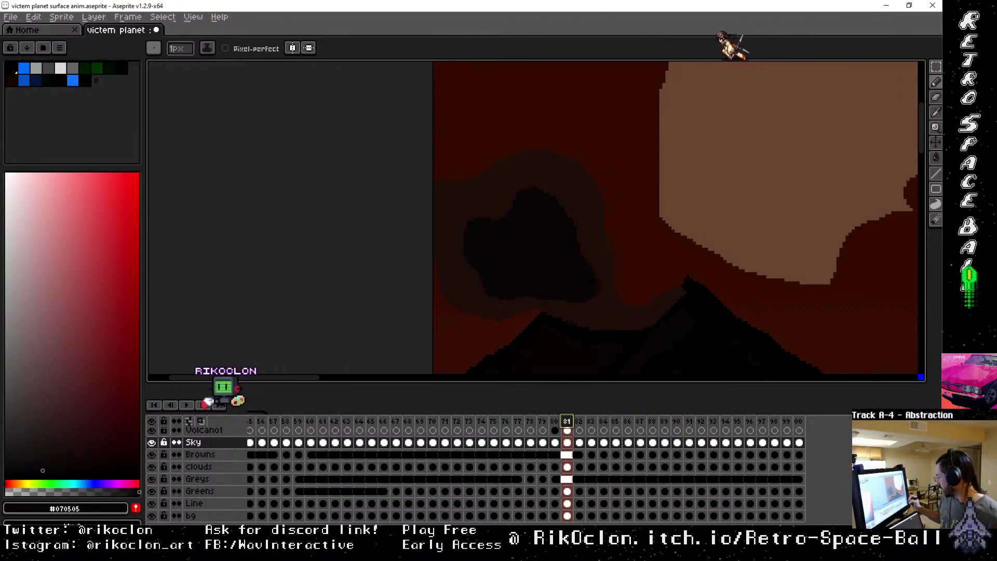
scroll(567, 492, "up", 4)
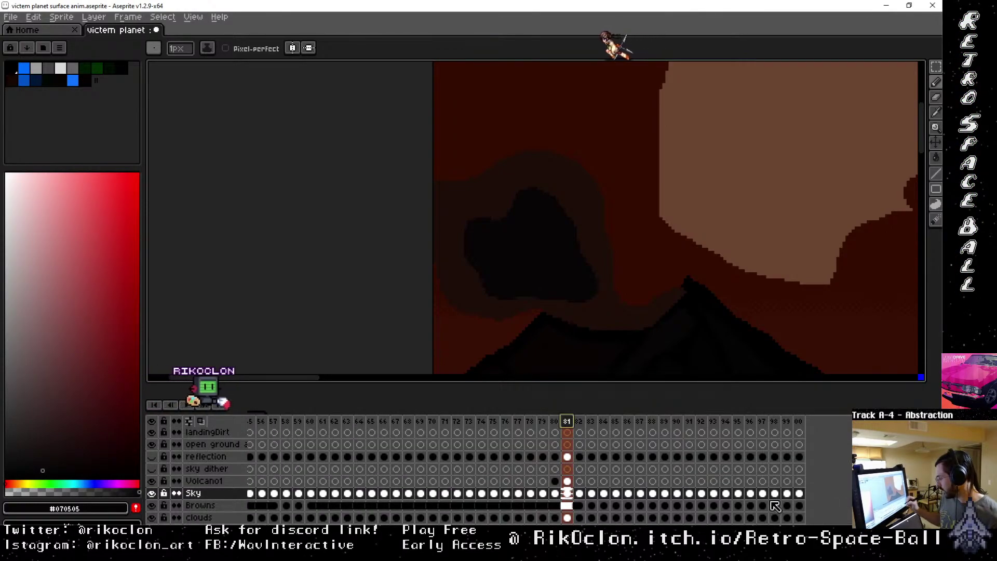
left_click(567, 480)
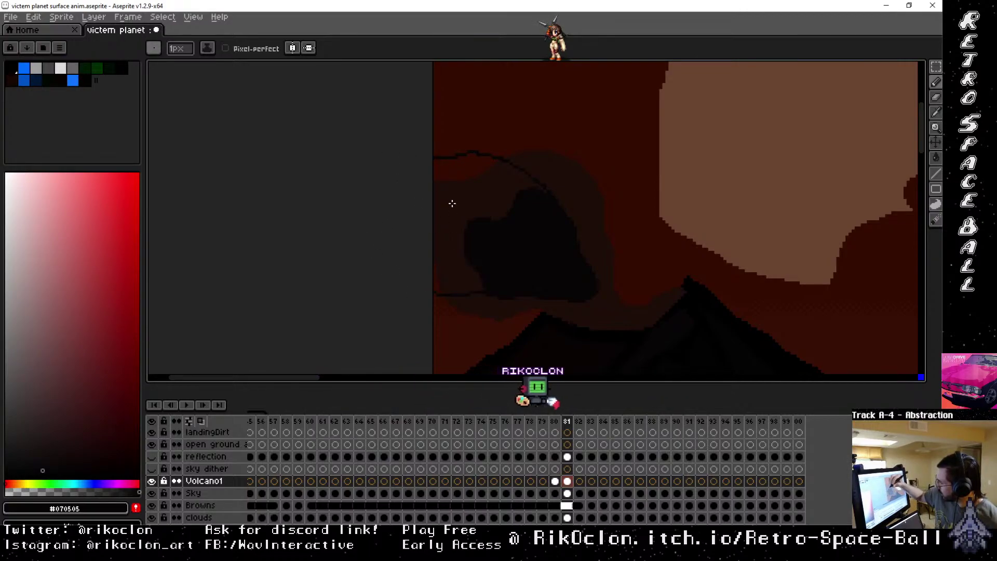
Erase the copied smoke above the mountain's notch on frame 81 with a 57 px eraser.
key("e")
mouse_move(606, 267)
left_mouse_down()
mouse_move(608, 289)
mouse_move(608, 216)
mouse_move(658, 188)
left_mouse_up()
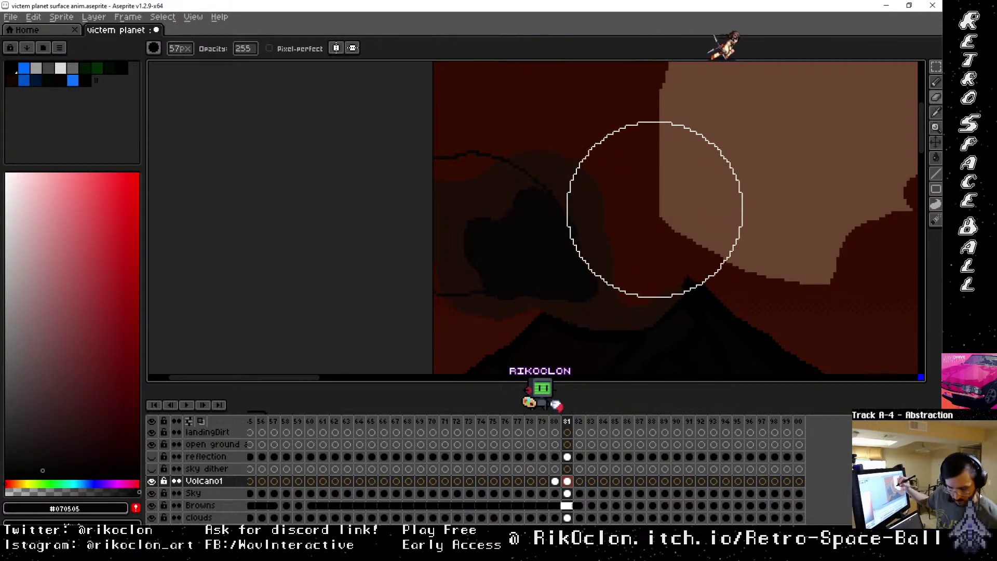
left_click(599, 287)
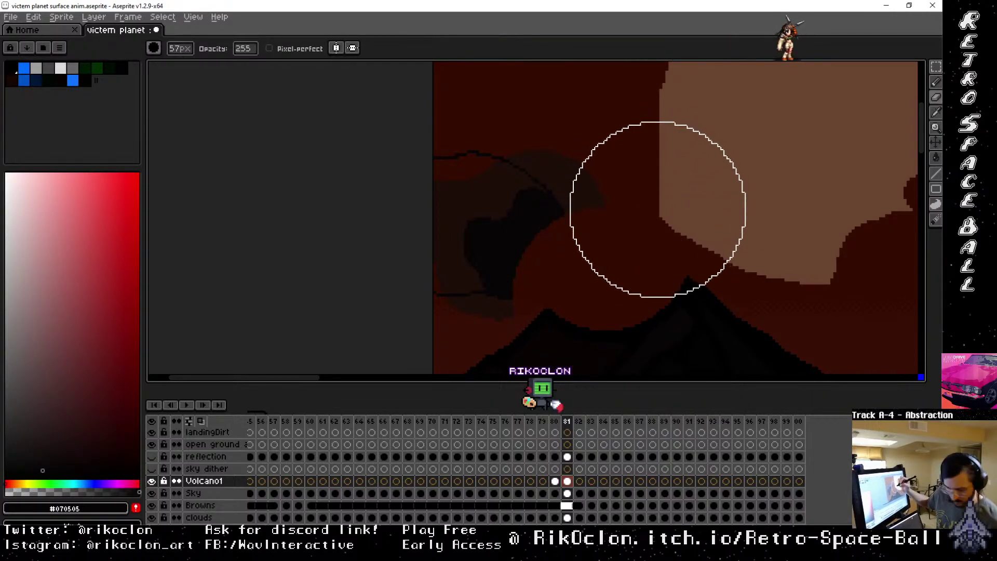
Extend the brown smoke cloud on frame 81 of Volcano1 down to the volcano crater using the sampled smoke brown.
key("i")
left_click(592, 188)
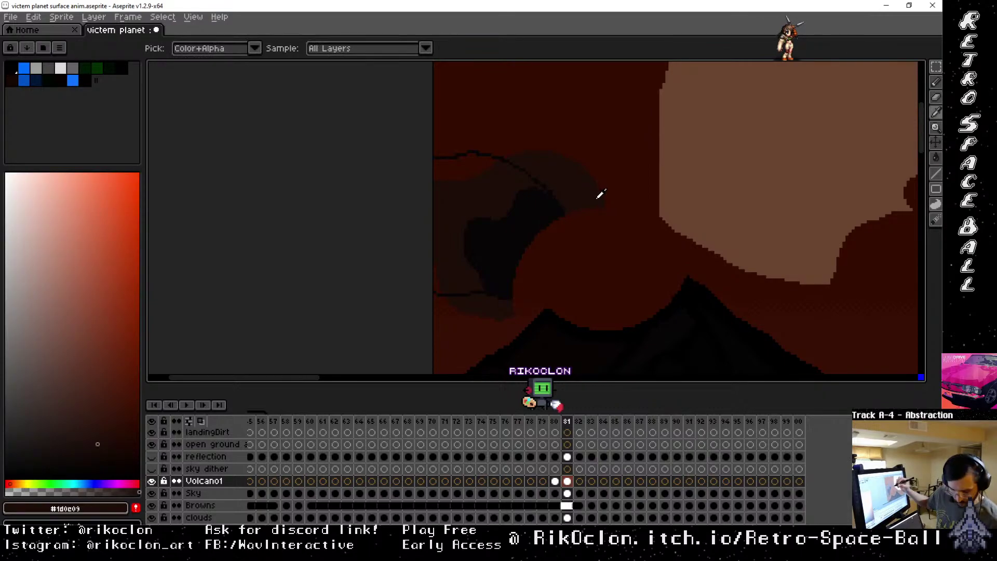
key("b")
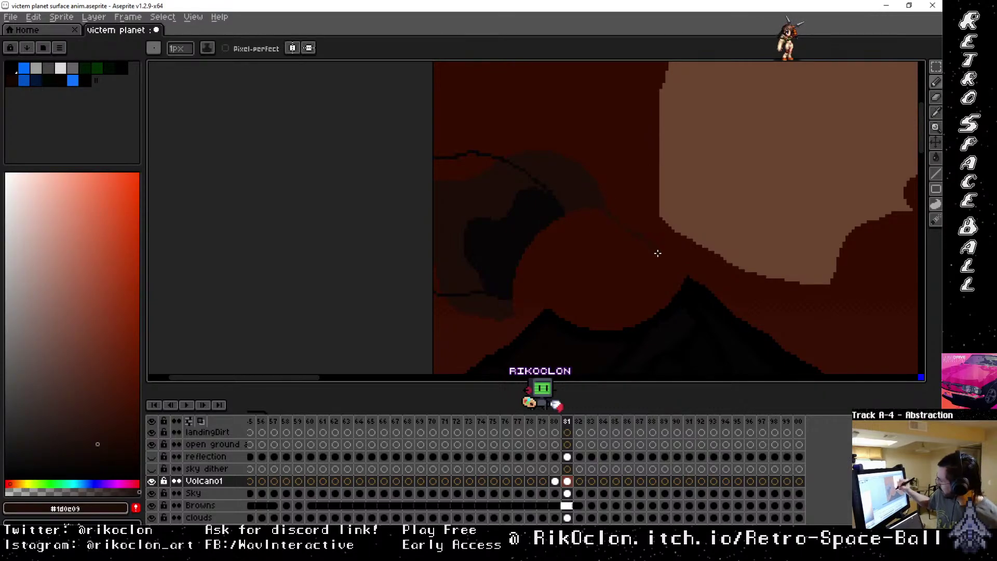
left_click_drag(682, 281, 668, 301)
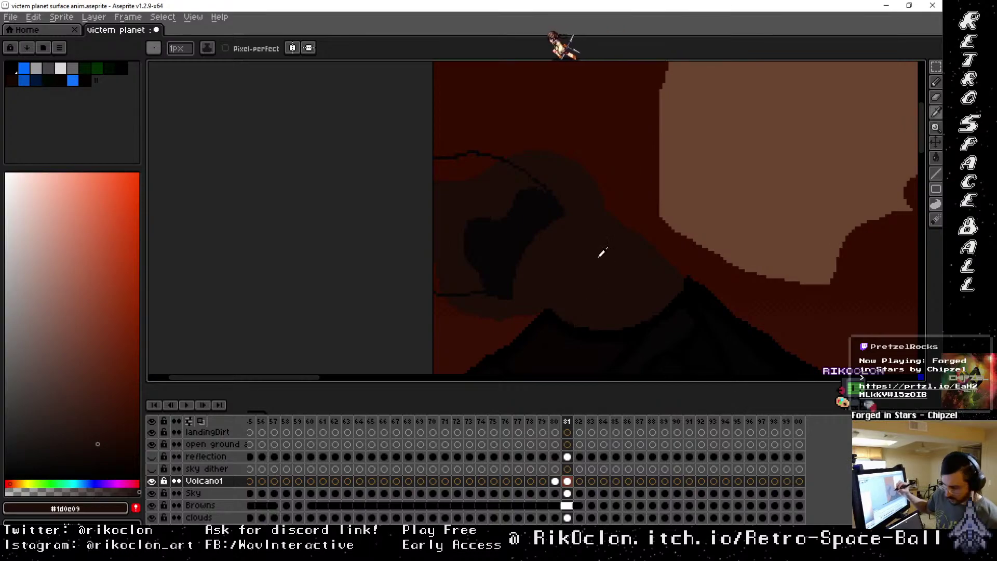
Carve jagged brown streaks into the smoke's dark core on frame 81 and fill its outlined area with #070505.
left_click(536, 229, "alt")
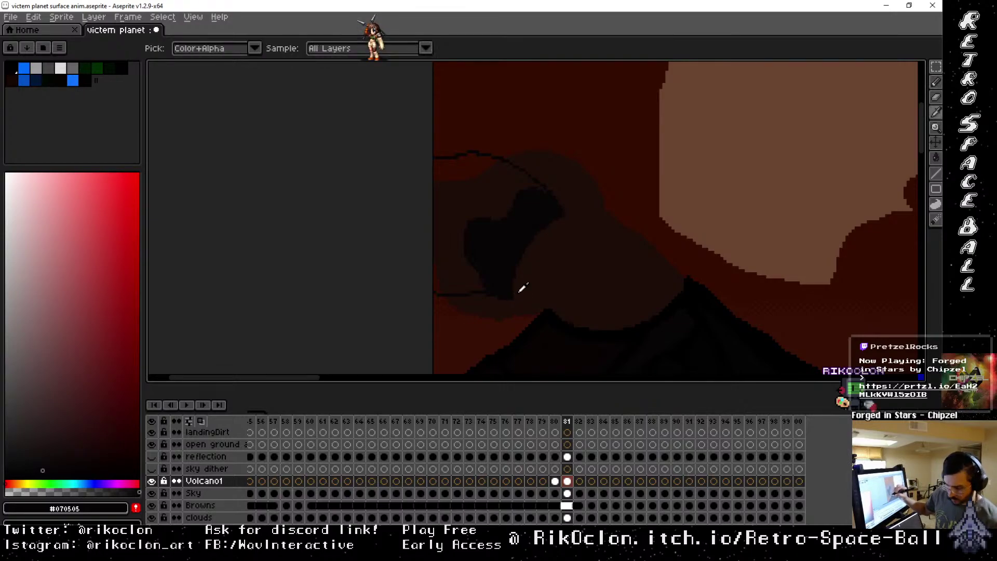
left_click(531, 289, "alt")
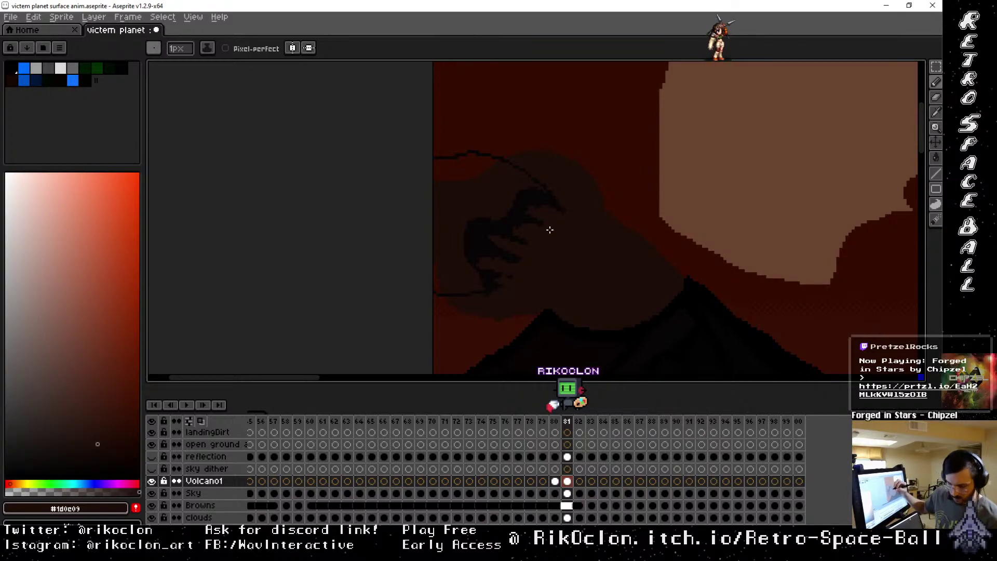
key("g")
left_click(517, 205, "alt")
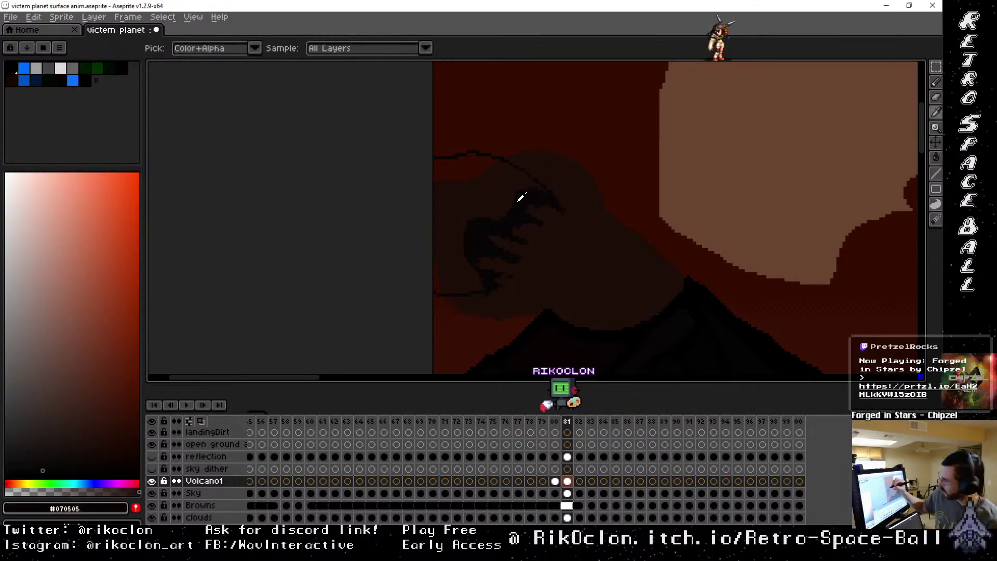
left_click(494, 175)
left_click(490, 172)
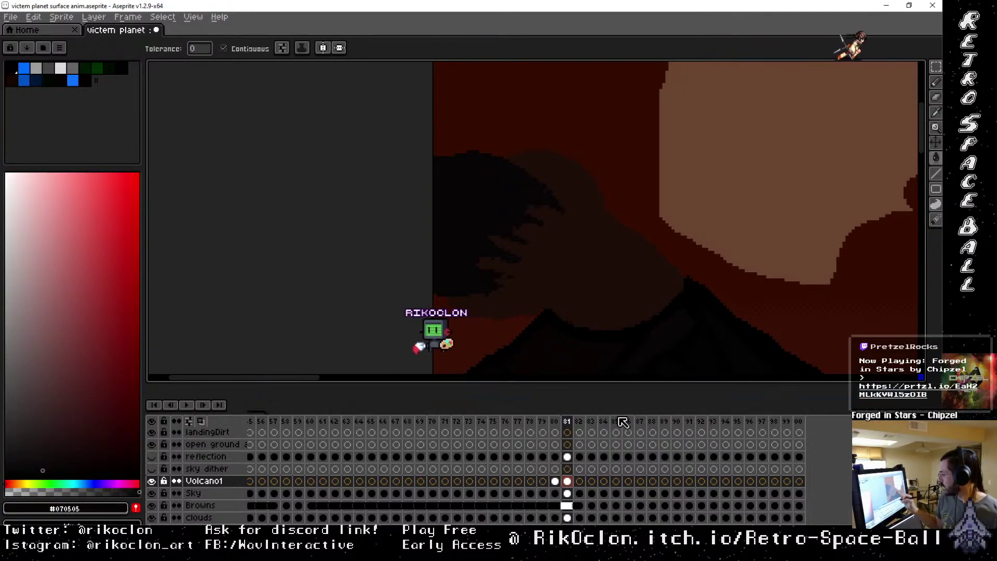
Step back and forth through frames 79 to 81 to compare the smoke shapes, ending on frame 80.
key("Left")
key("Left")
key("Right")
key("Right")
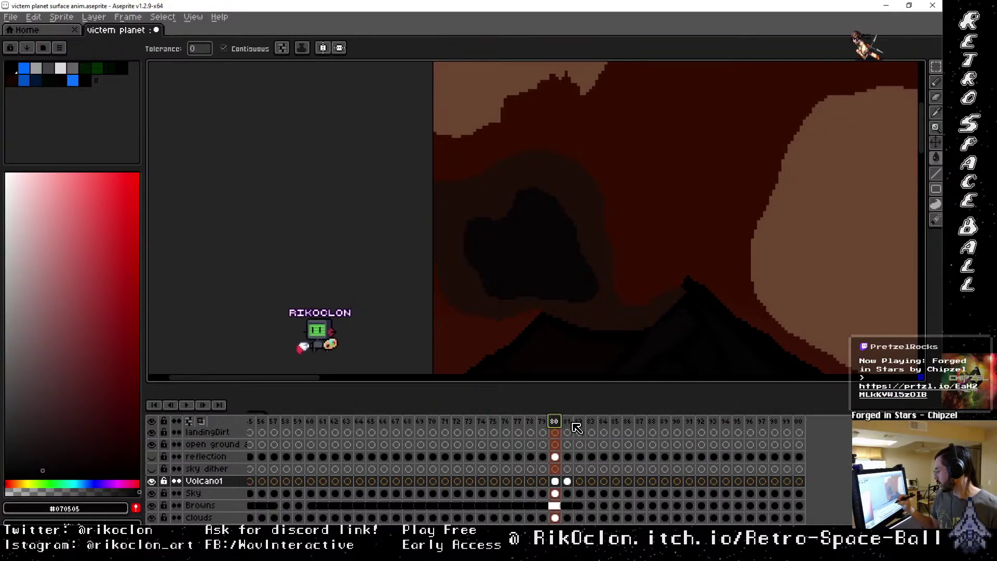
key("Left")
key("Left")
key("Right")
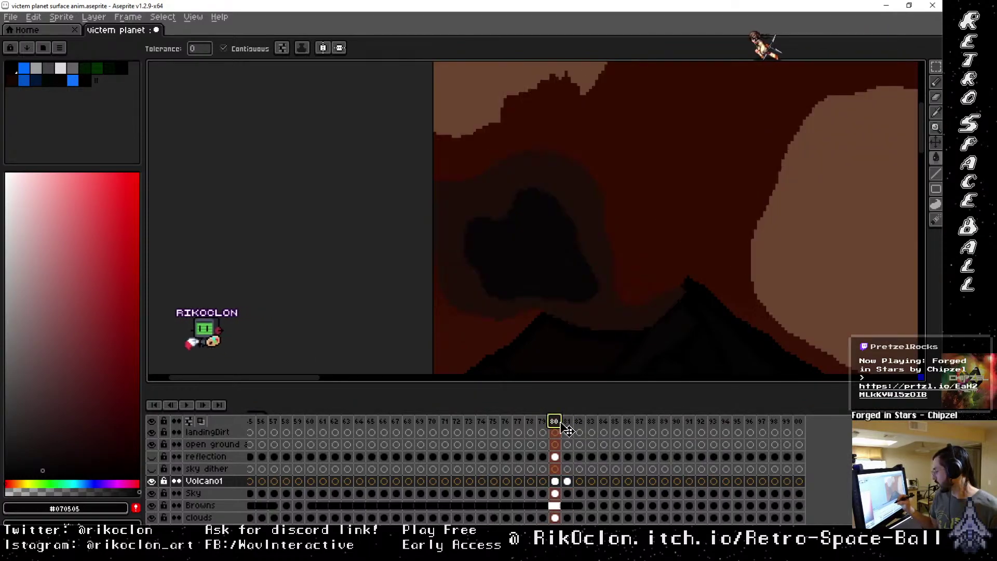
Draw jagged spikes in #070505 from the upper-left side of the smoke's dark core on frame 80 and fill them solid.
key("i")
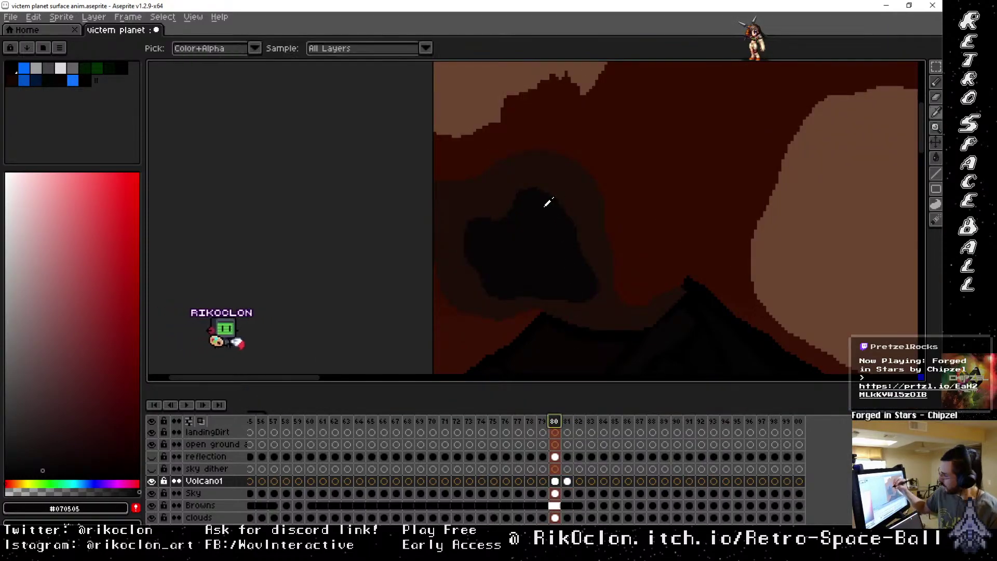
key("b")
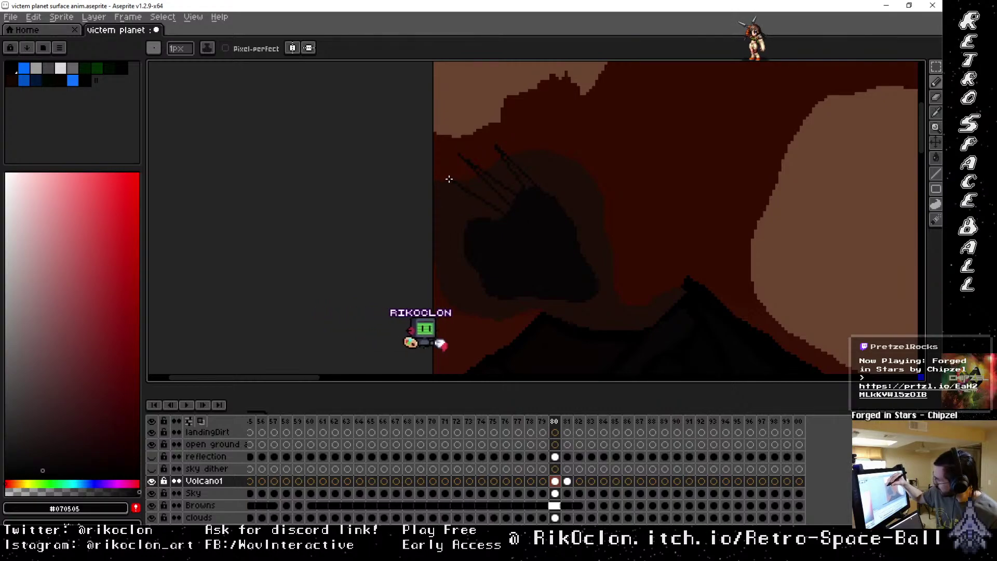
left_click_drag(449, 178, 506, 210)
left_click_drag(443, 205, 490, 219)
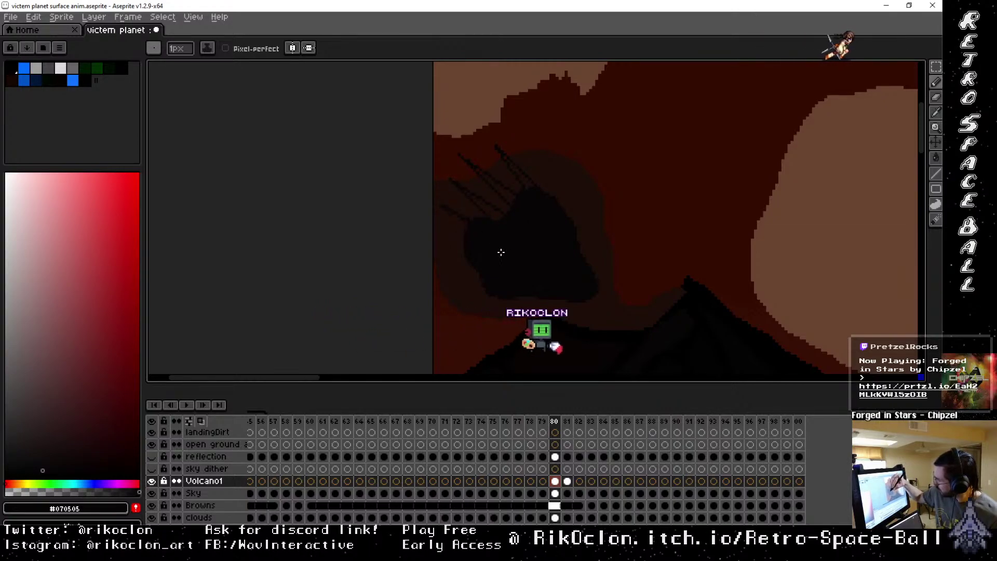
left_click_drag(441, 248, 464, 253)
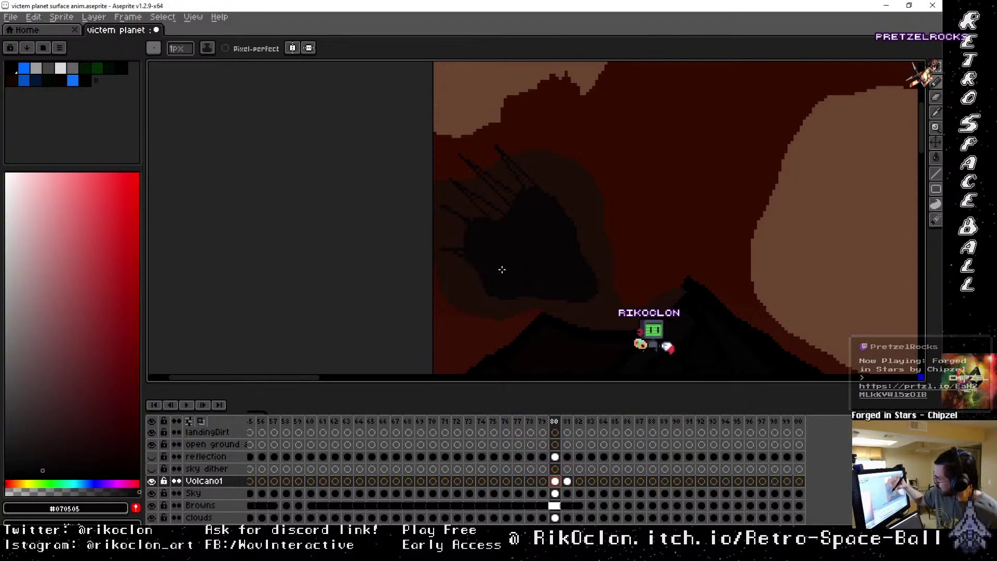
left_click_drag(445, 238, 499, 259)
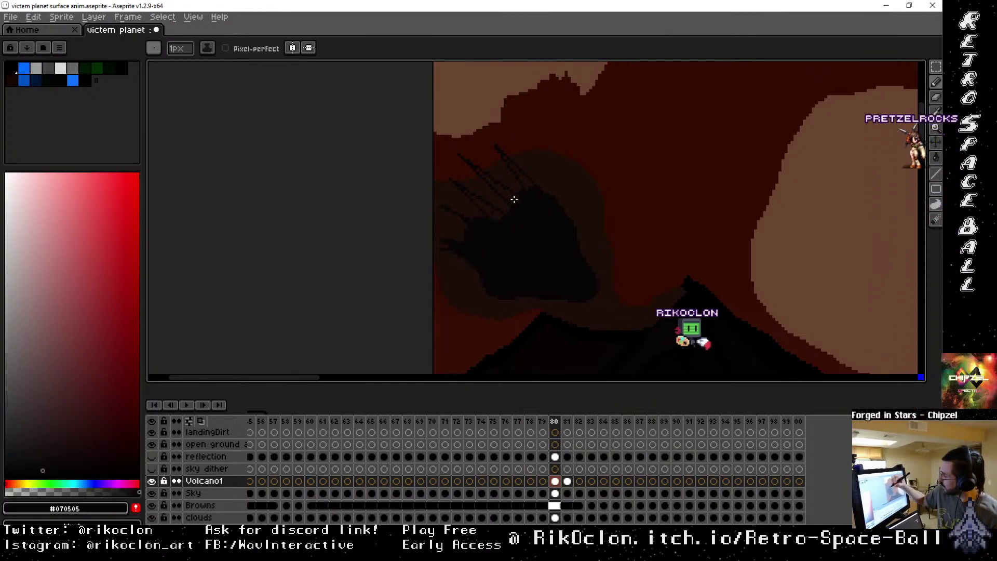
key("g")
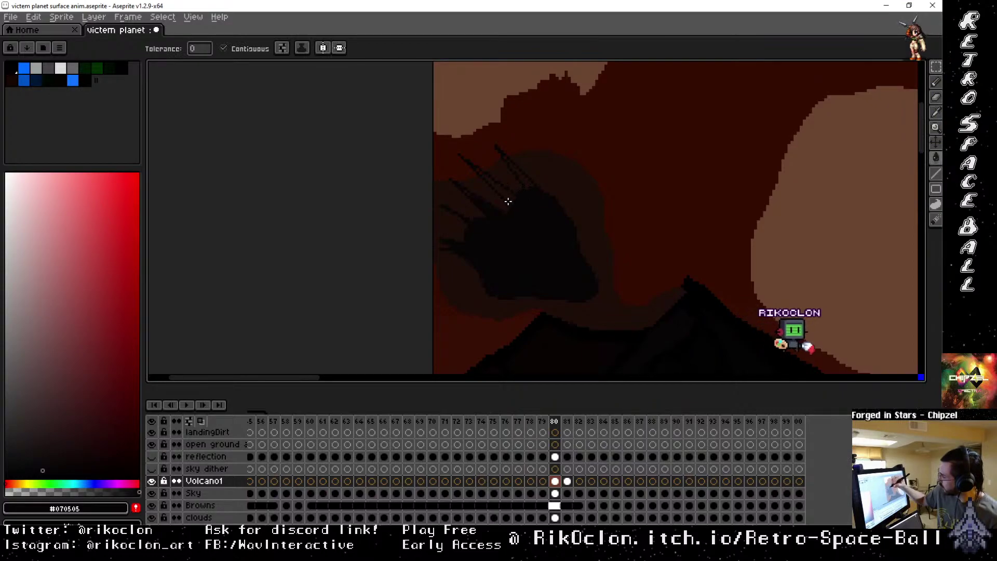
key("b")
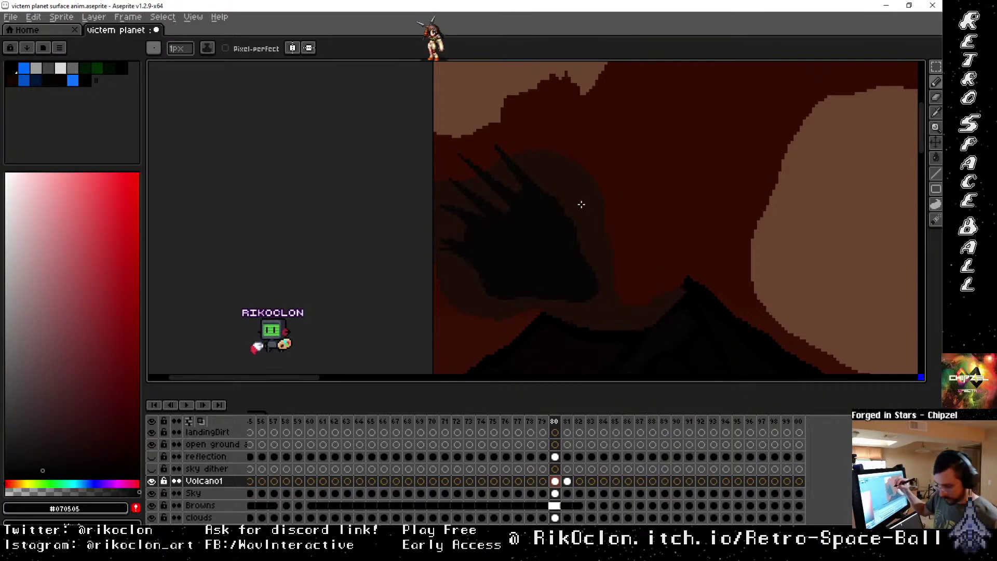
Step through frames 77 to 80 to check how the spiked smoke appears after the volcano's preceding frames.
left_click(545, 421)
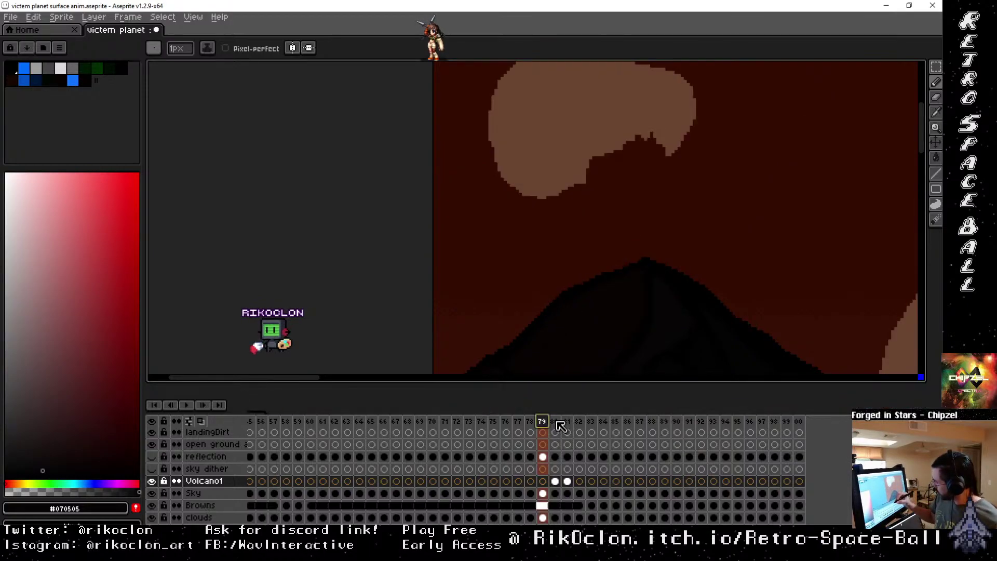
left_click(555, 422)
left_click(542, 421)
left_click(530, 421)
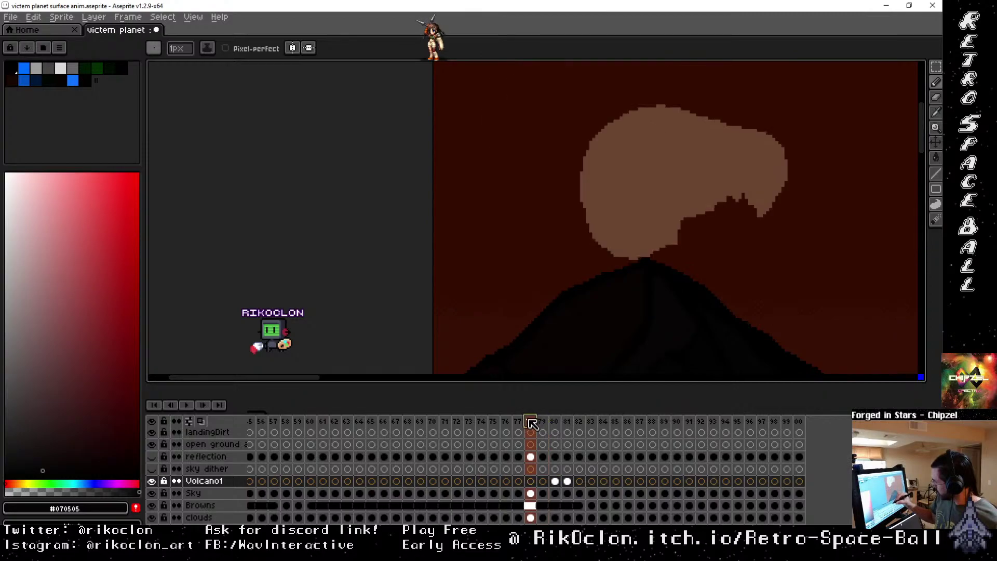
left_click(517, 421)
left_click(530, 421)
left_click(542, 421)
left_click(555, 422)
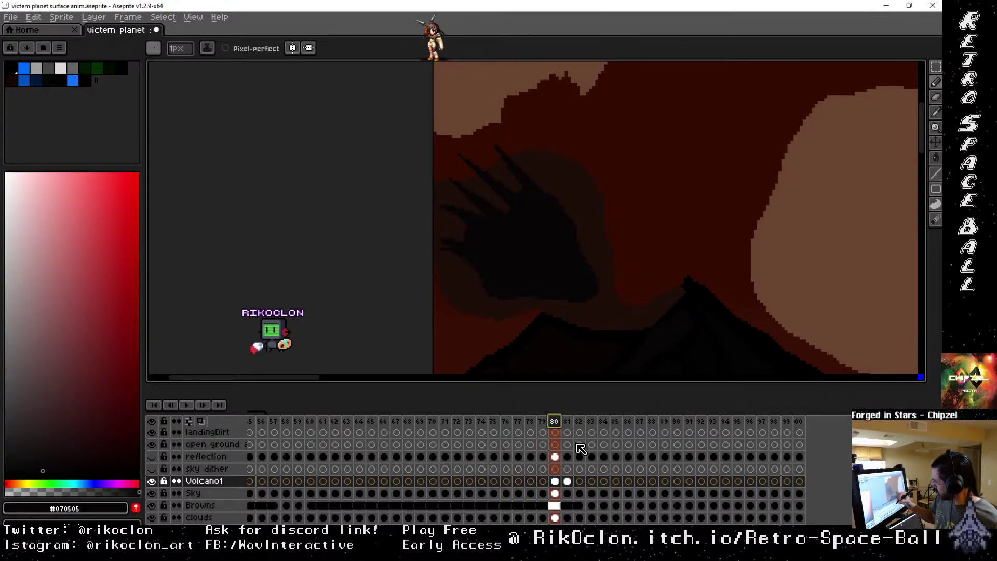
Shift the dark smoke colour to a hue of 10° and refill the dark core on frames 80 and 81.
key("i")
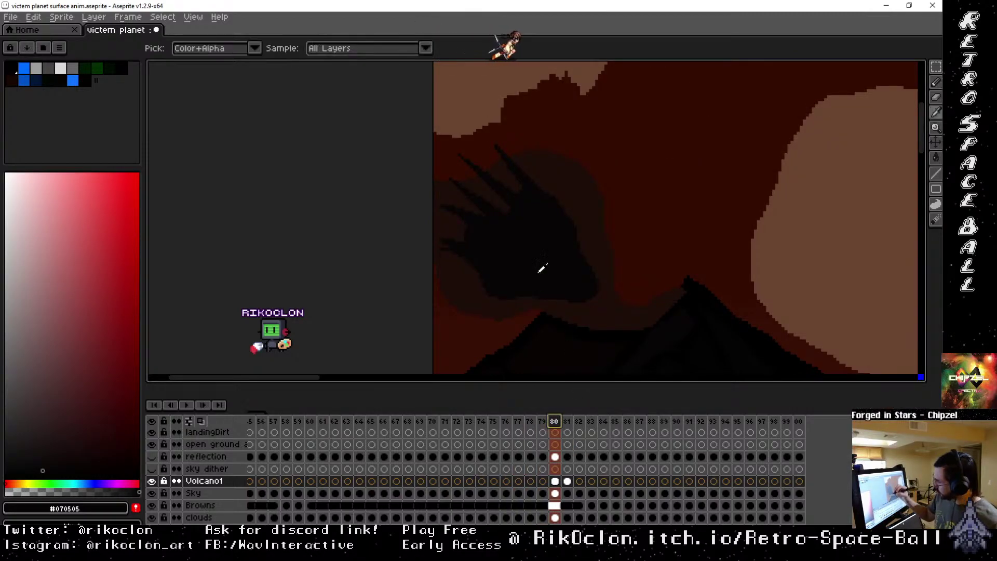
left_click(13, 482)
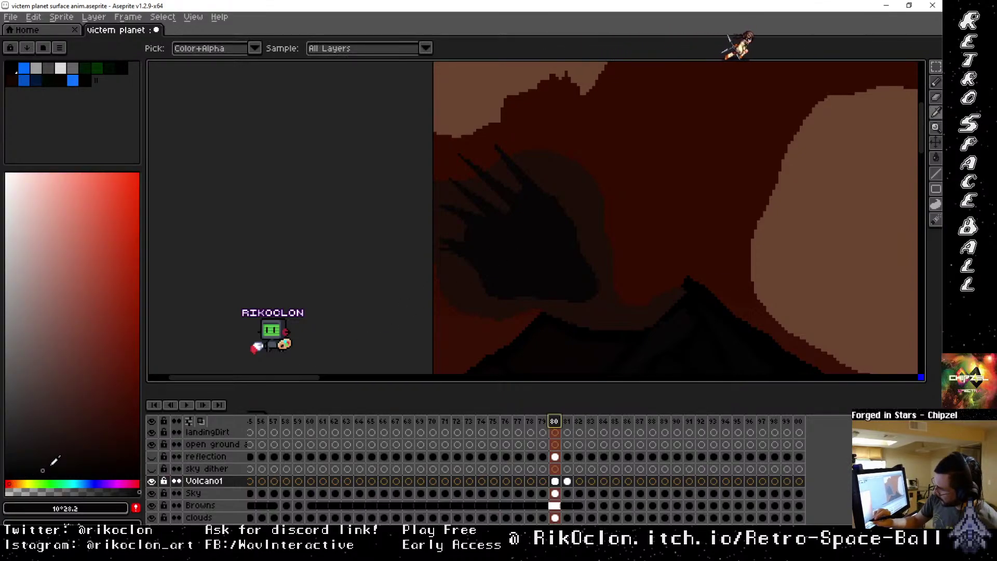
key("g")
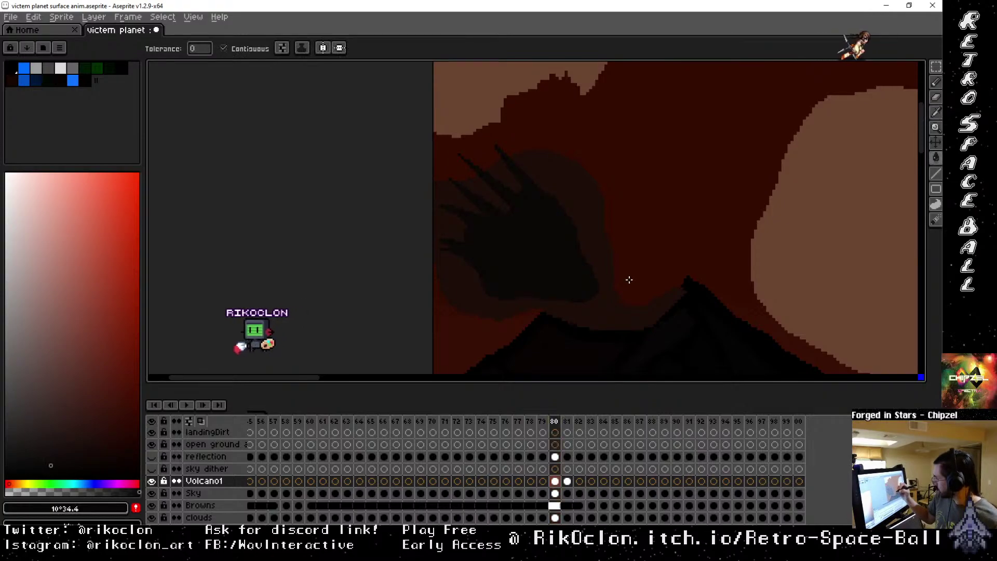
key("Left")
key("Right")
key("Right")
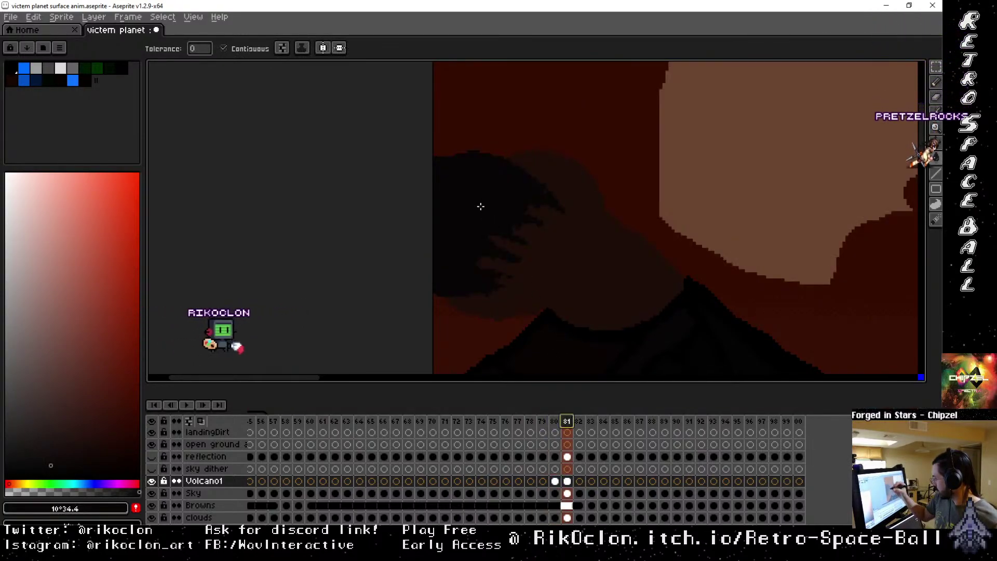
left_click(555, 421)
left_click(566, 422)
key("Right")
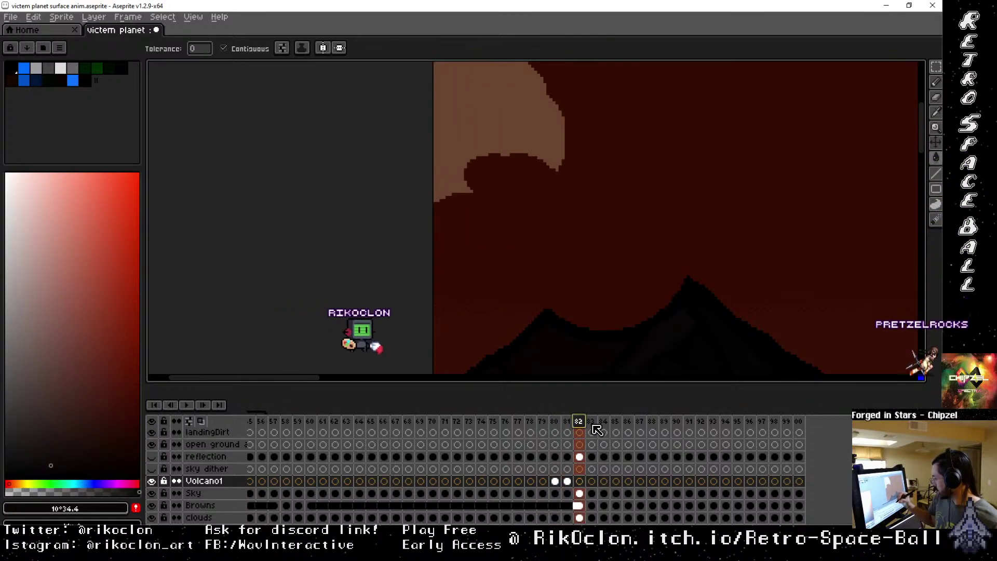
key("Left")
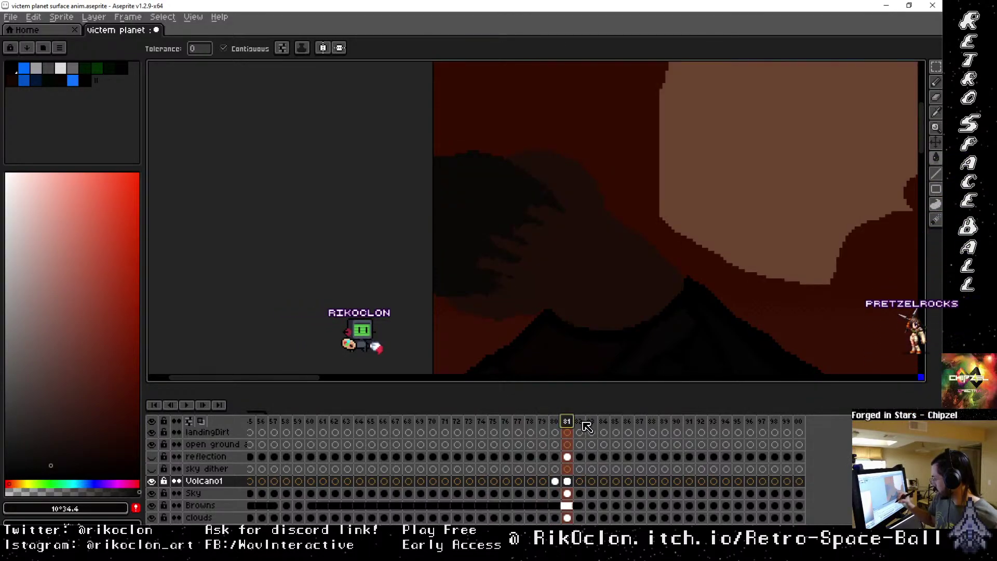
Link the Volcano1 cels of frames 81 and 82 to carry the smoke over, and unlink frame 82's cel.
left_click(579, 481)
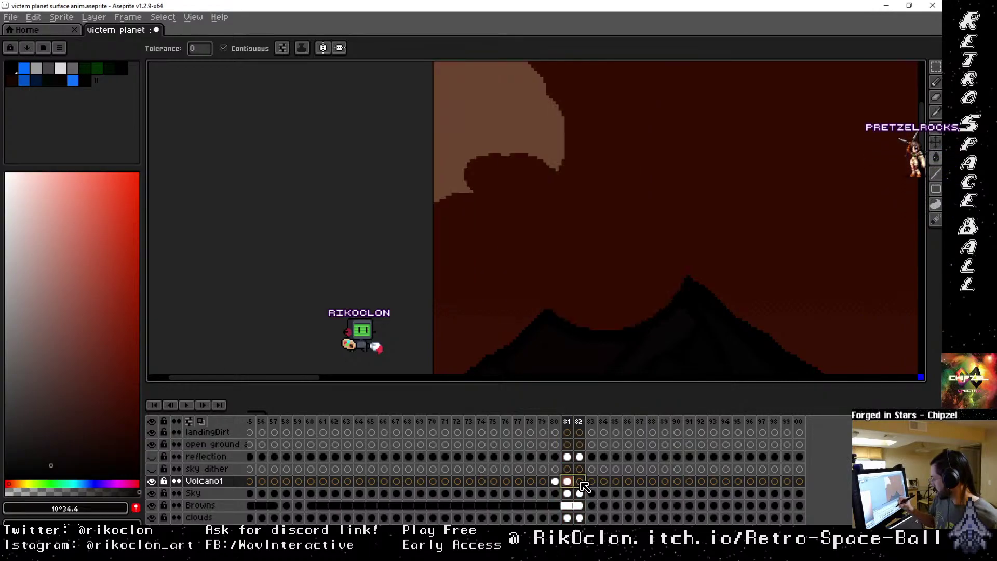
right_click(583, 484)
left_click(602, 512)
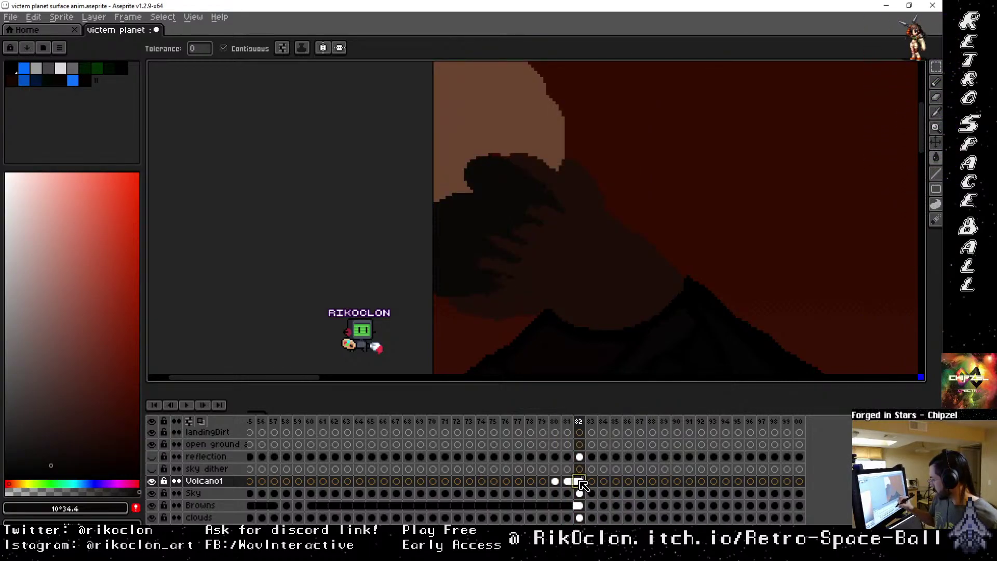
right_click(583, 484)
left_click(609, 504)
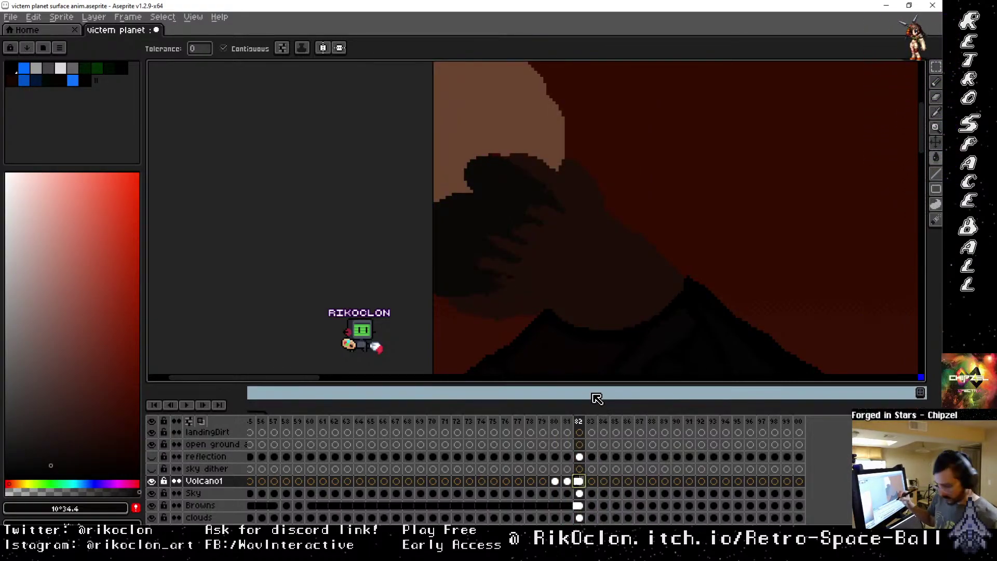
Cover the dark core on frame 82 with the sampled smoke brown so the cloud is one solid colour.
left_click(590, 284, "alt")
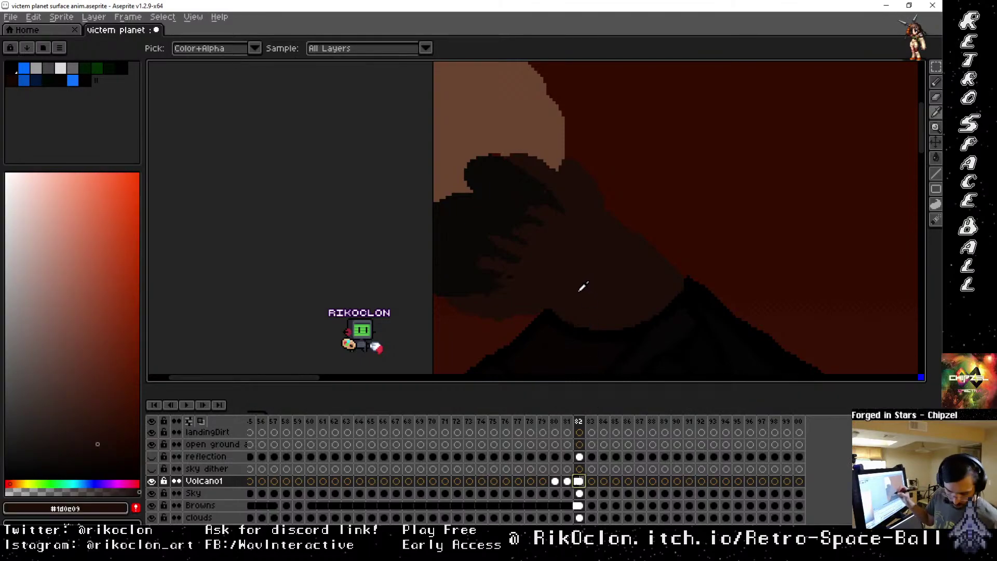
key("b")
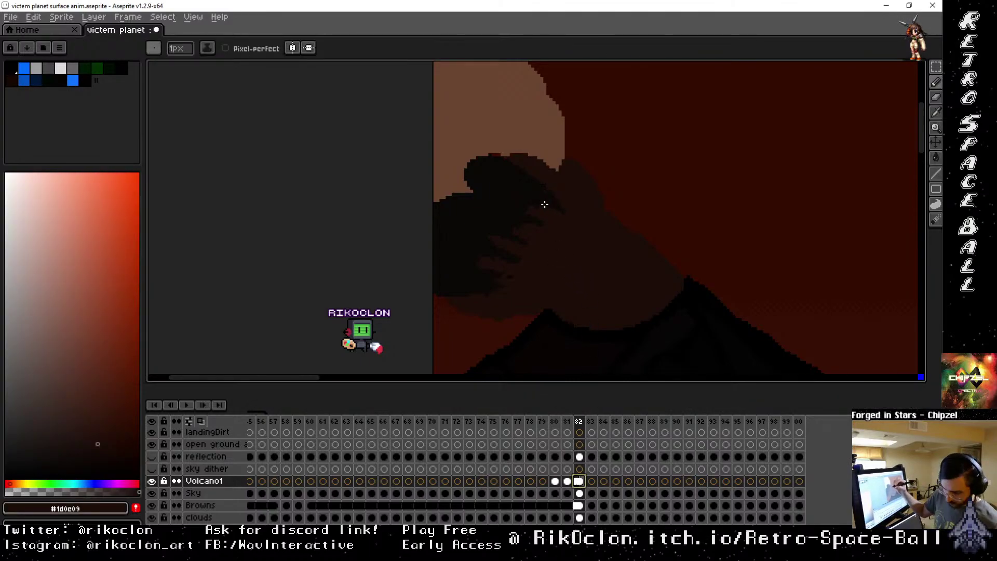
key("g")
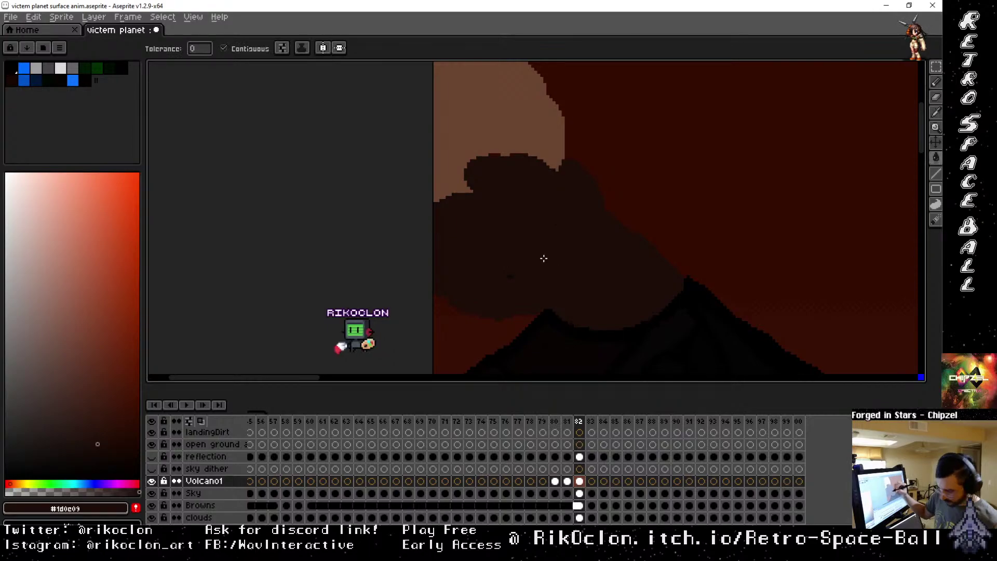
key("b")
Step through frames 78 to 82 to review how the smoke eruption animates.
left_click(571, 421)
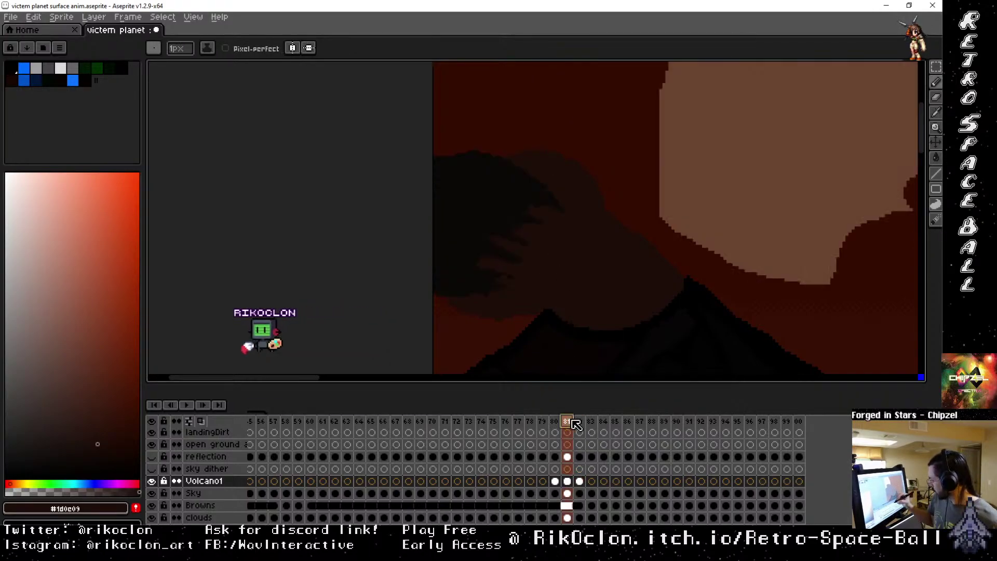
left_click(577, 422)
left_click(555, 421)
left_click(542, 422)
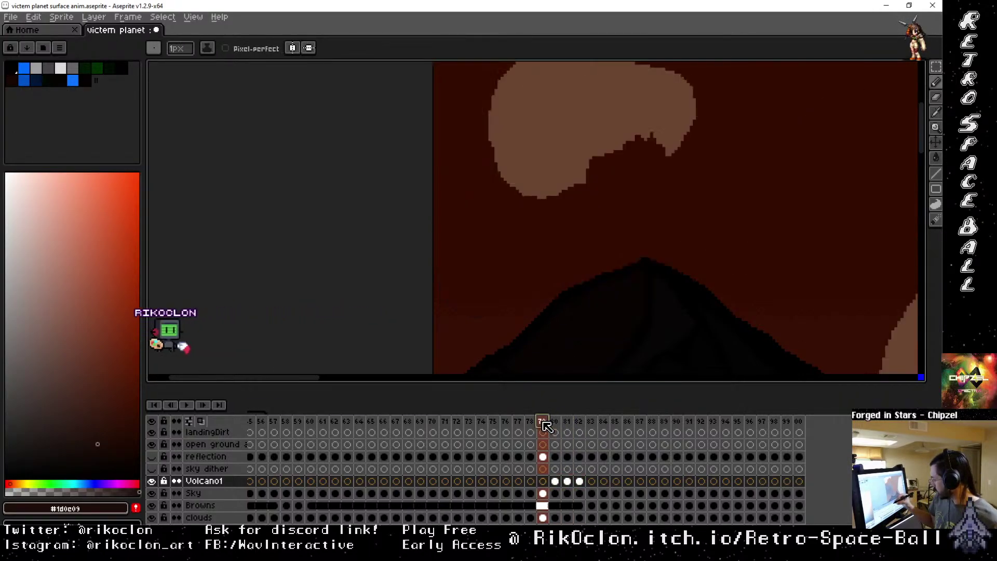
left_click(530, 421)
left_click(543, 421)
left_click(555, 421)
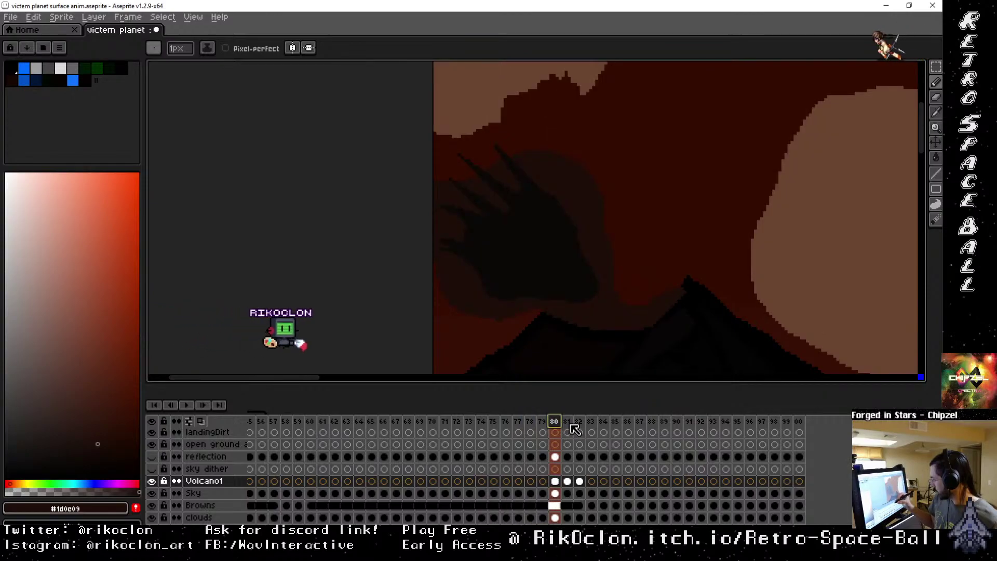
left_click(567, 422)
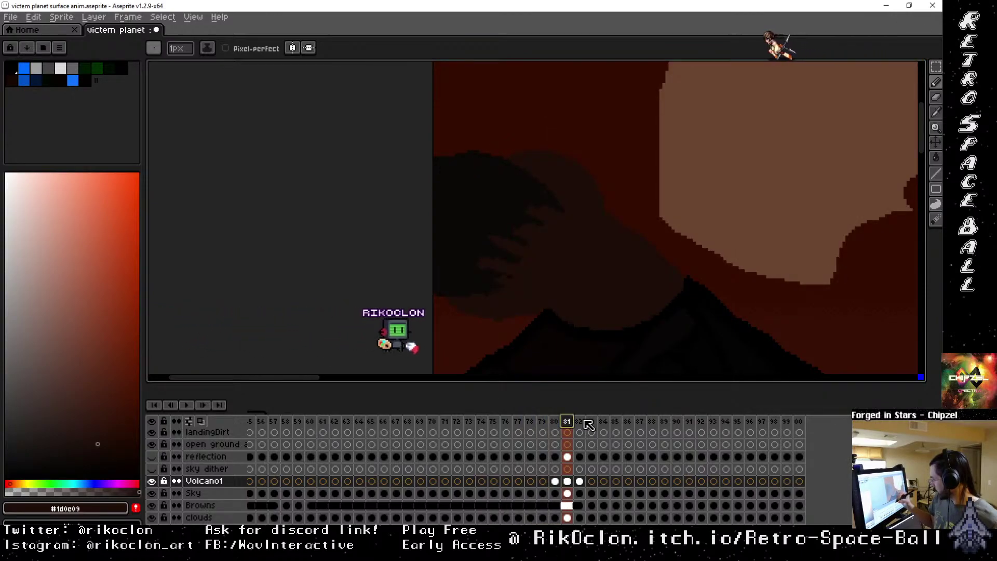
Flip between frames 80 and 83 to compare how the smoke cloud changes around frame 82.
left_click(579, 421)
left_click(591, 421)
left_click(579, 421)
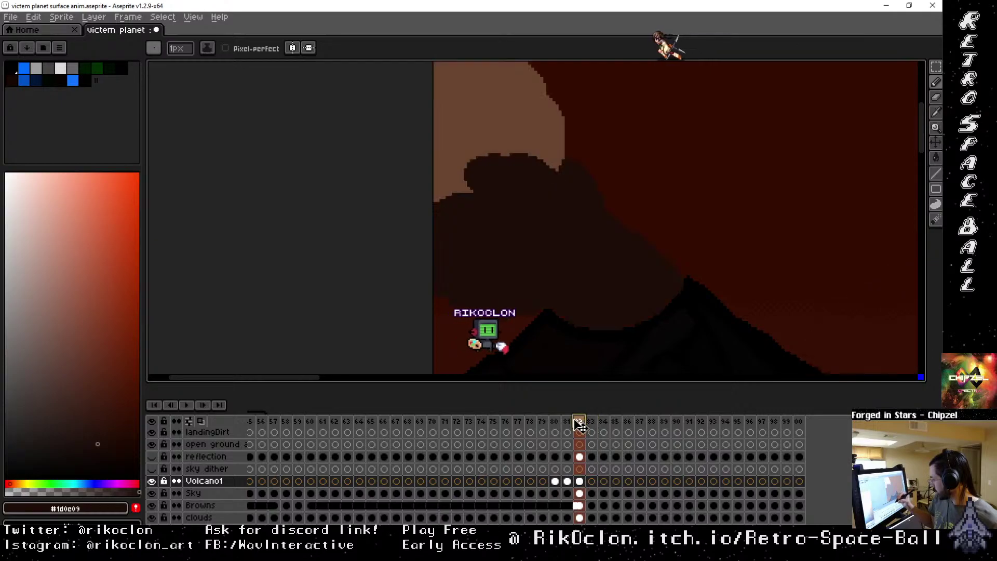
key("Left")
left_click(583, 421)
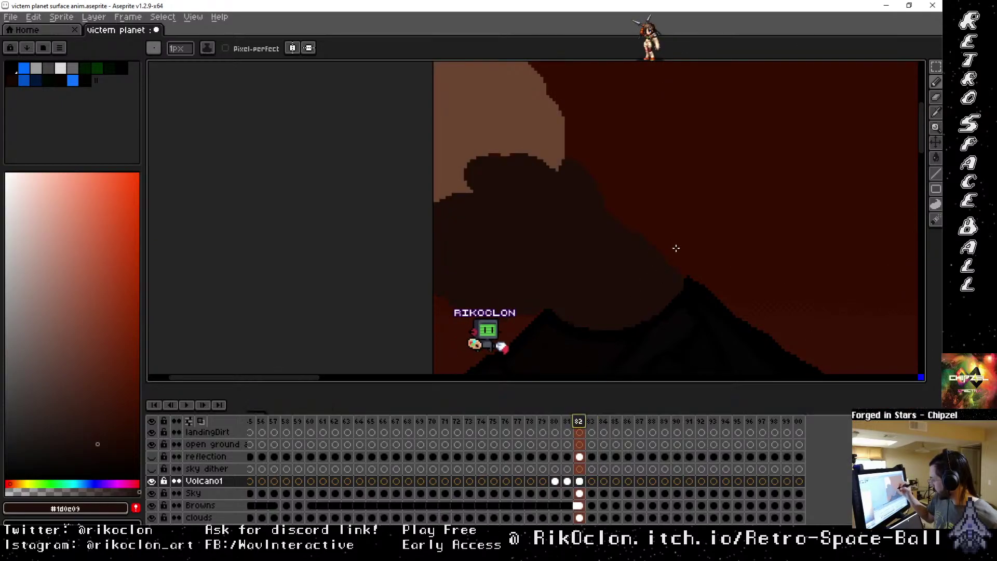
key("Left")
left_click(579, 423)
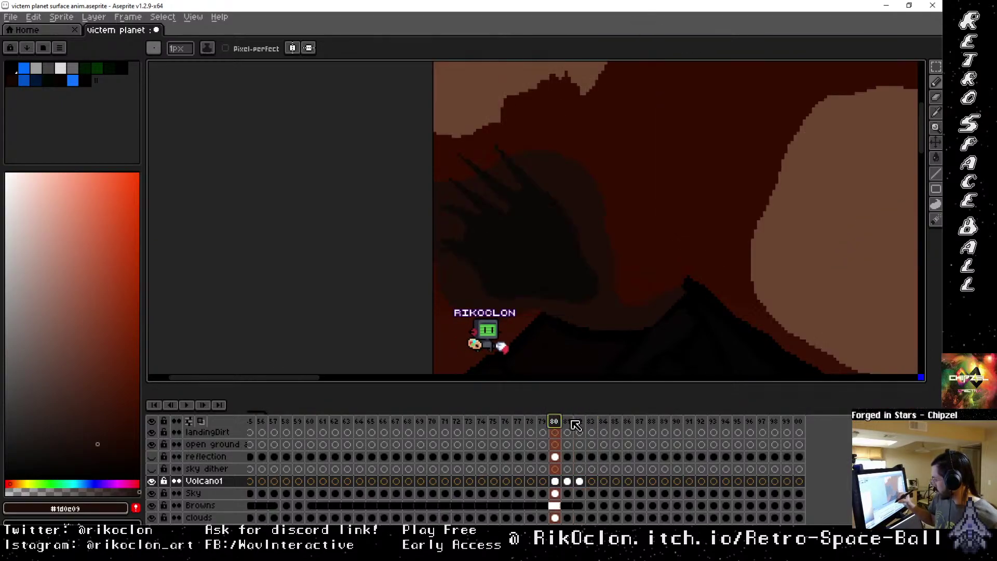
key("Left")
Outline a larger smoke billow rising from the crater's right rim on frame 82, fill it with the smoke brown, and check it against neighbouring frames.
left_click(582, 421)
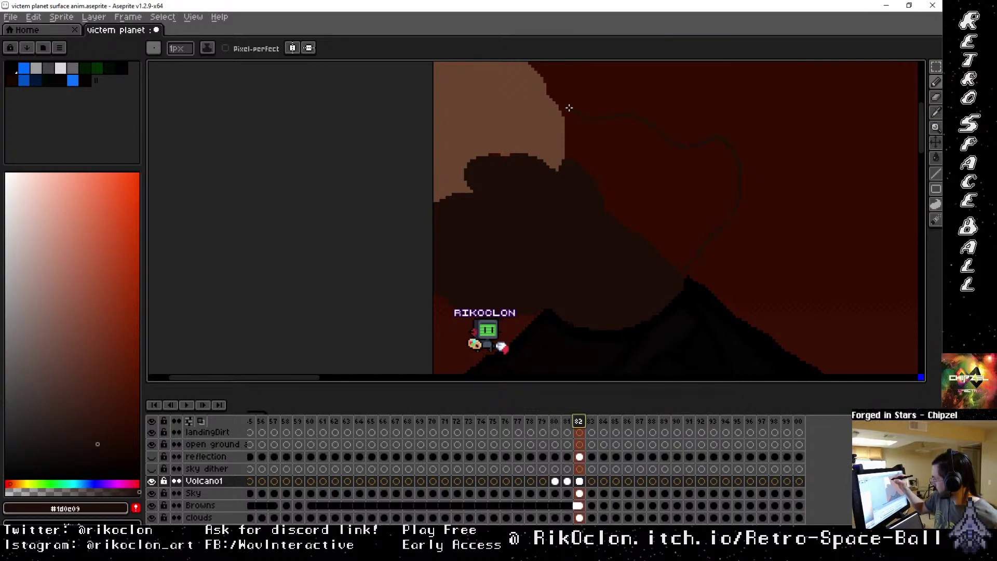
key("g")
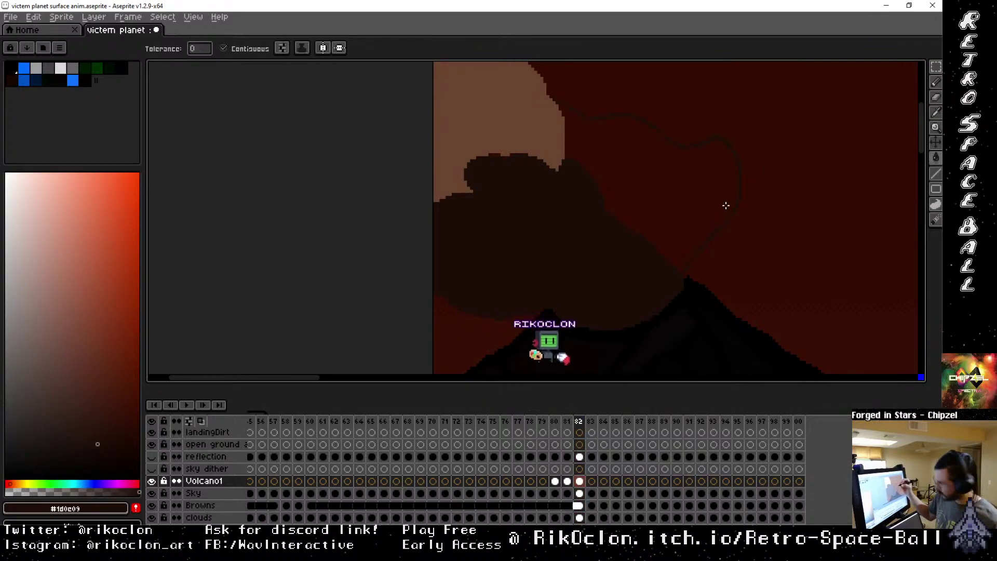
left_click(723, 208)
key("Left")
key("Left")
key("Left")
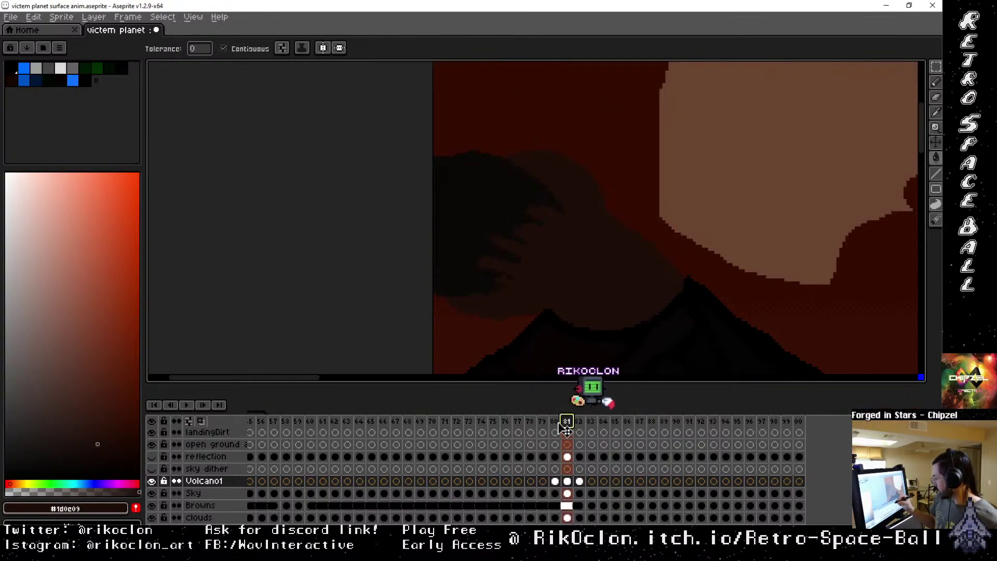
key("Right")
key("Right")
key("Right")
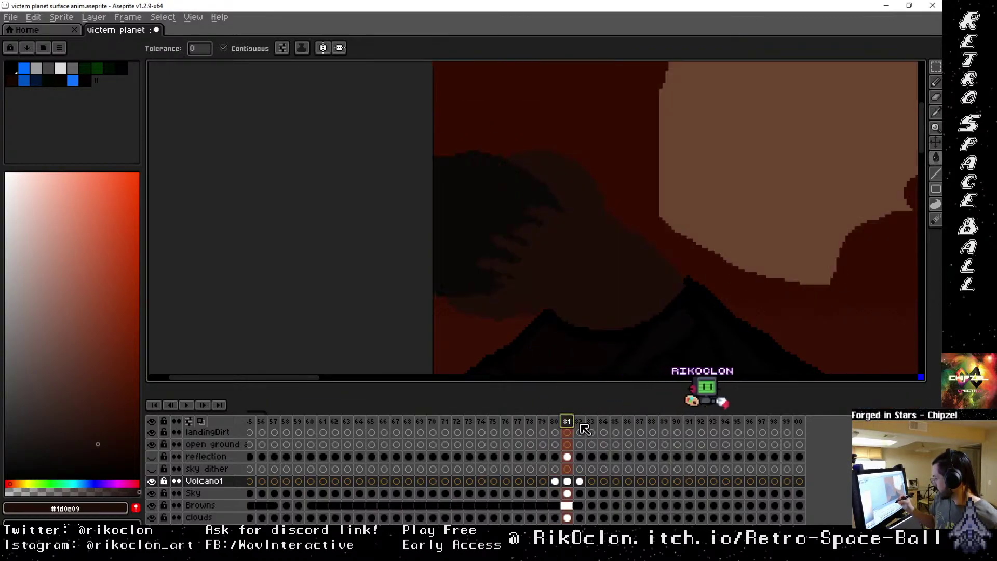
Link the Volcano1 cels of frames 82 and 83 to carry the smoke over, and unlink frame 83's cel.
left_click(592, 420)
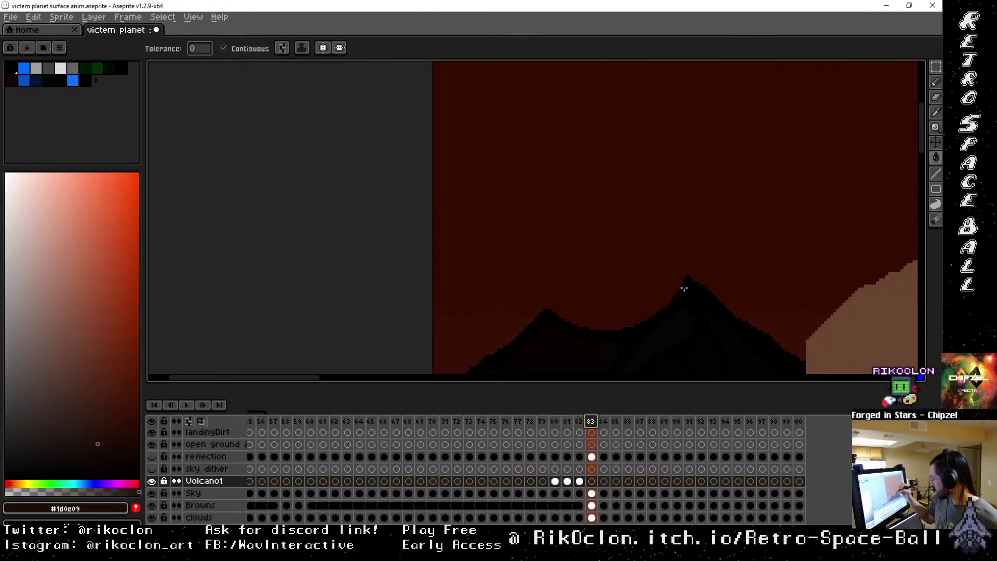
left_click_drag(579, 480, 592, 518)
right_click(594, 470)
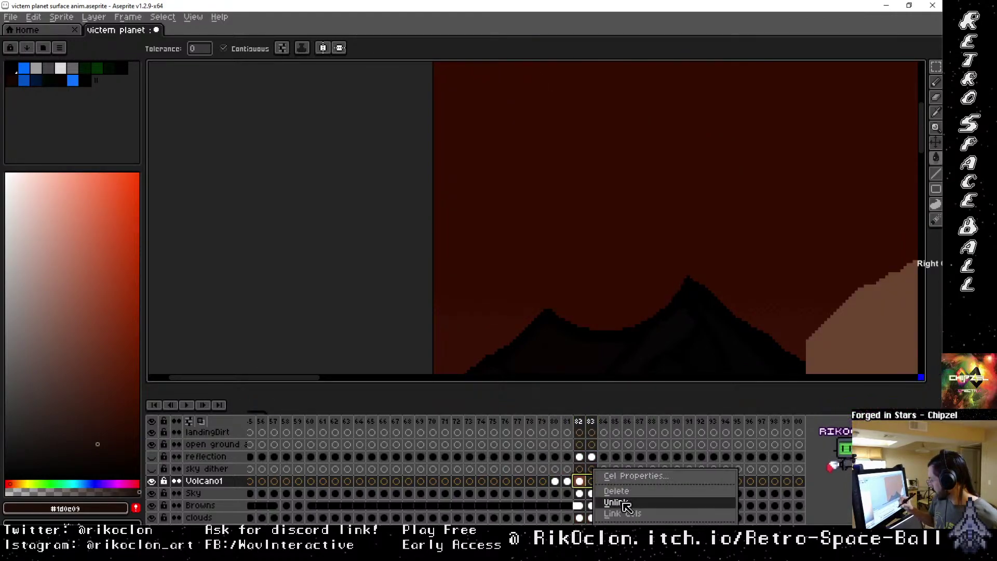
left_click(591, 481)
right_click(592, 481)
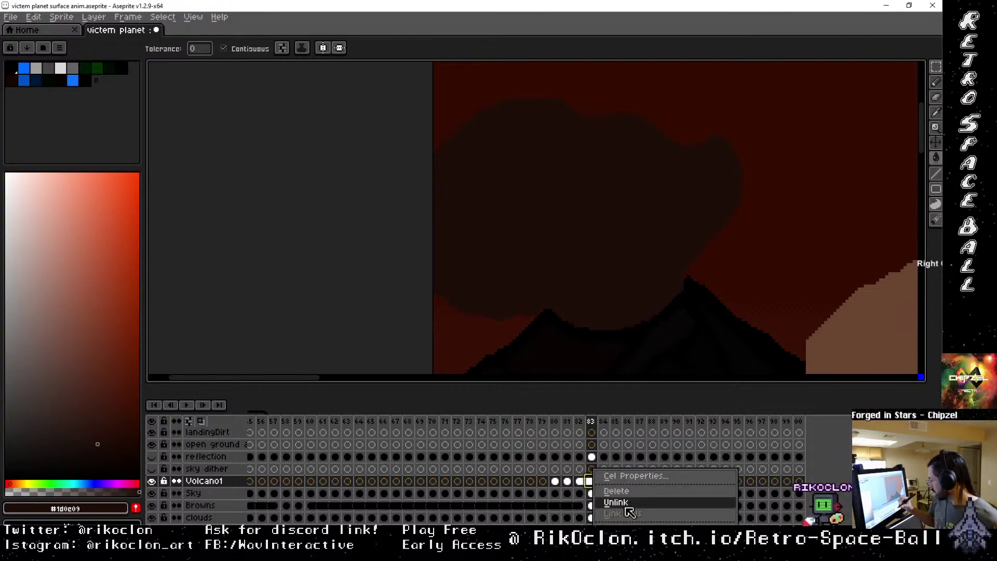
left_click(625, 504)
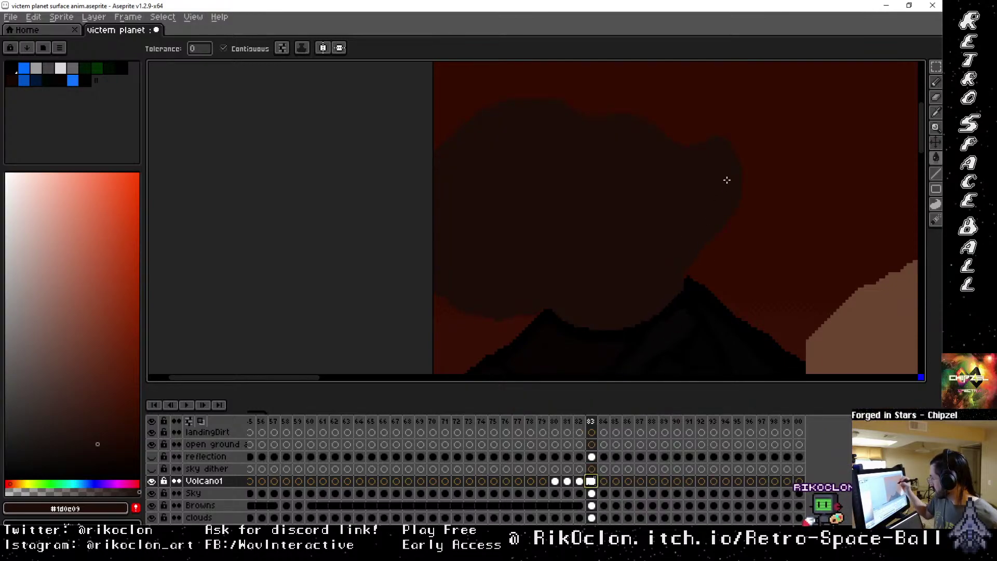
Expand the smoke on frame 83 rightward and up to the canvas's top edge with a filled outline, and compare it with adjacent frames.
left_click_drag(736, 189, 568, 290)
left_click_drag(572, 327, 579, 254)
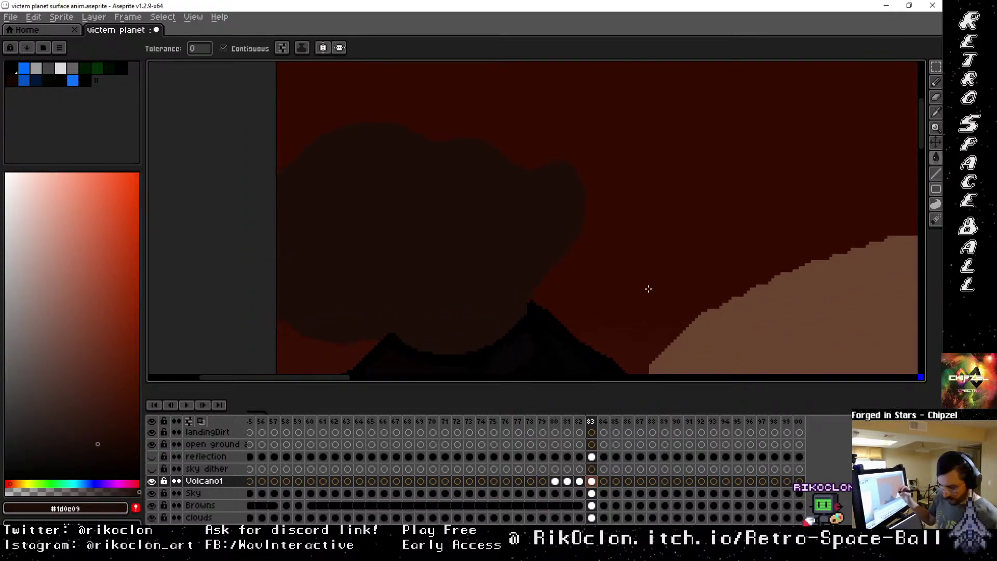
key("b")
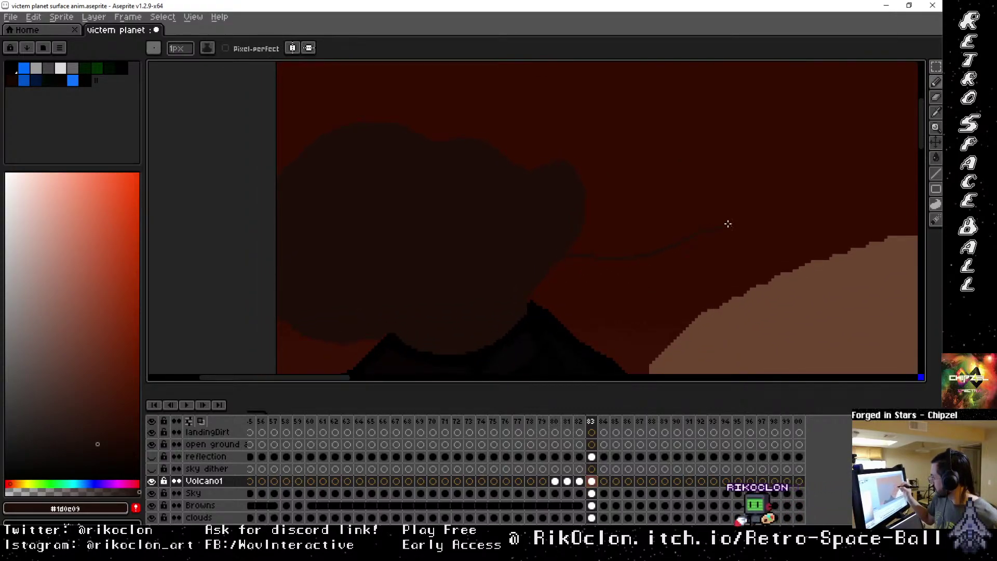
left_click_drag(742, 183, 754, 216)
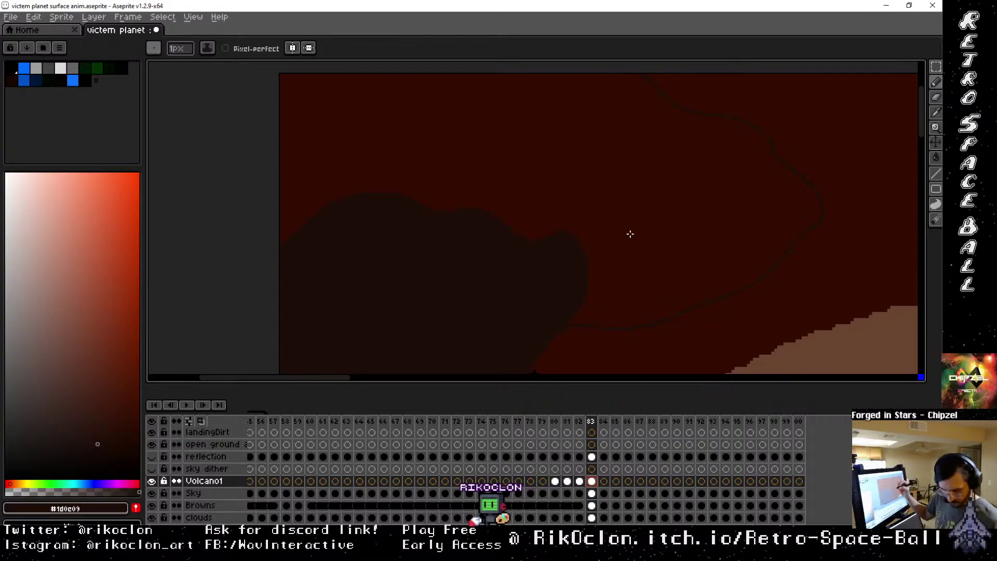
key("g")
scroll(652, 169, "down", 3)
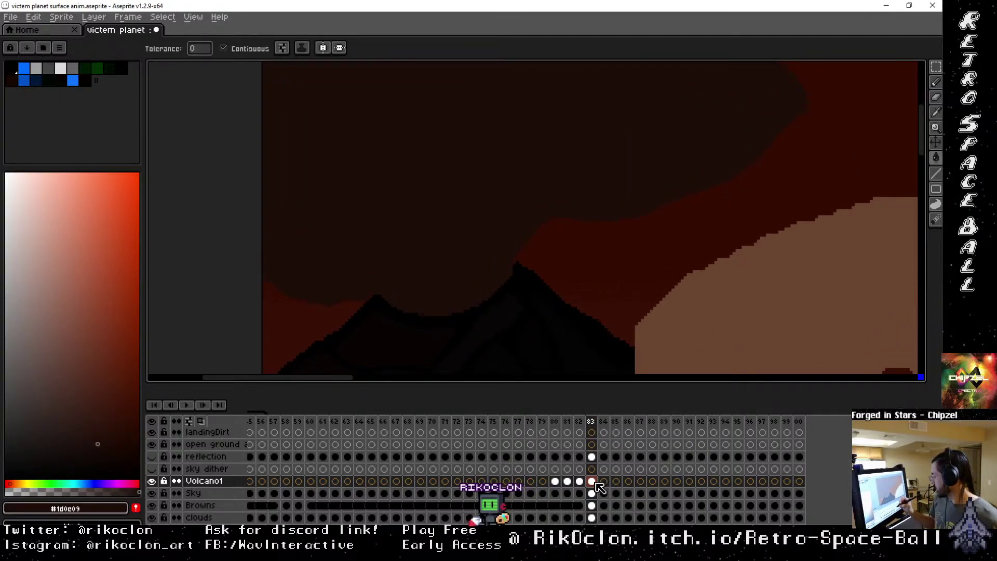
left_click(579, 481)
left_click(567, 481)
left_click(578, 480)
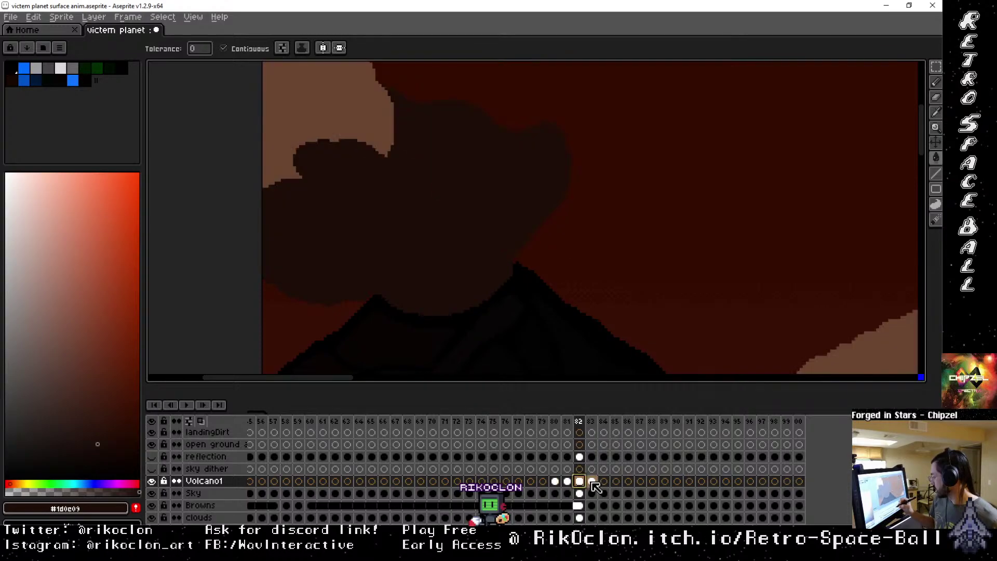
left_click(591, 481)
left_click(603, 482)
key("Left")
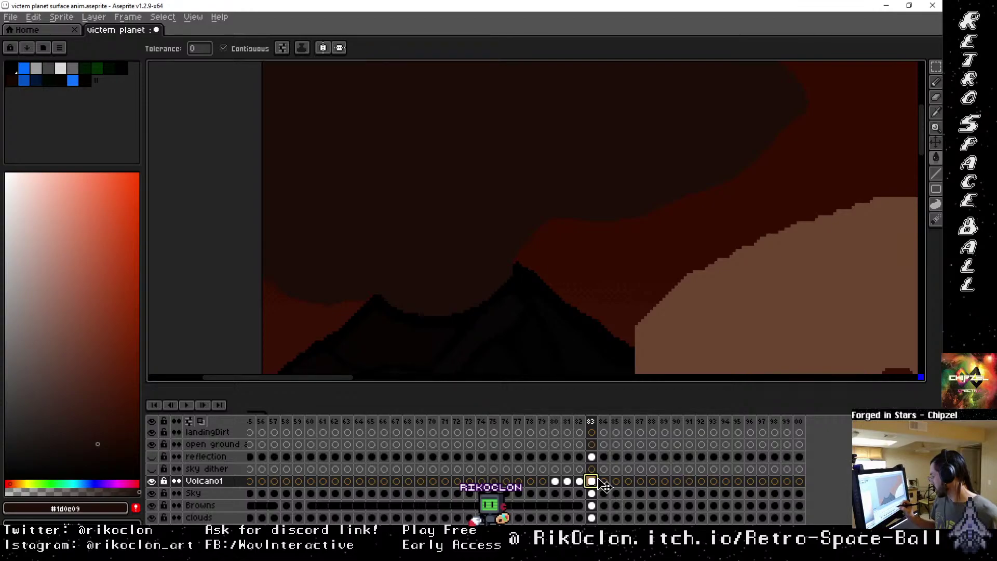
Link the Volcano1 cels of frames 83 and 84 so frame 84 shows the enlarged smoke cloud.
left_click_drag(596, 481, 604, 482)
right_click(604, 481)
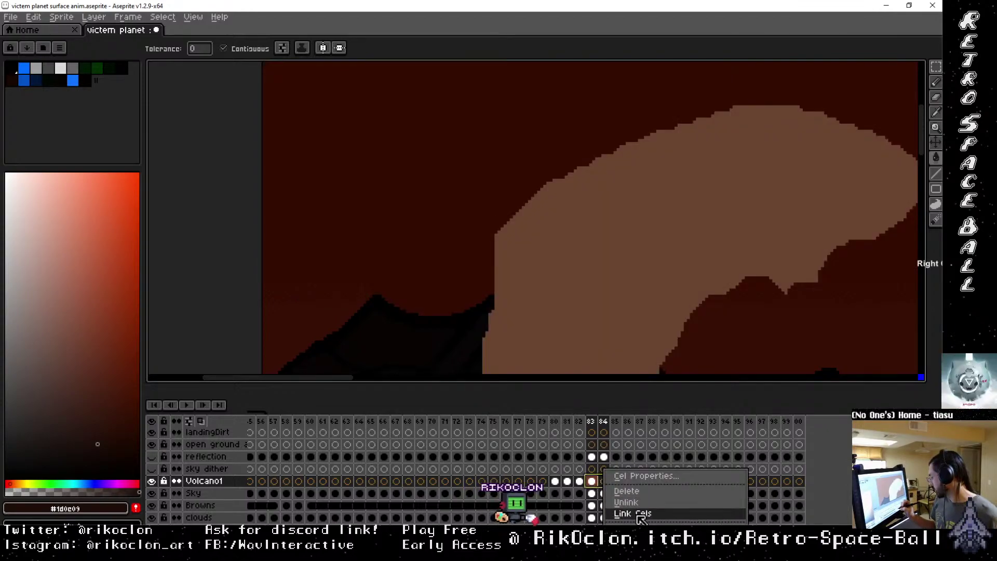
left_click(621, 498)
Hide the topSmoke layer so its light brown smoke no longer covers the volcano.
left_click_drag(701, 211, 557, 349)
scroll(563, 312, "down", 1)
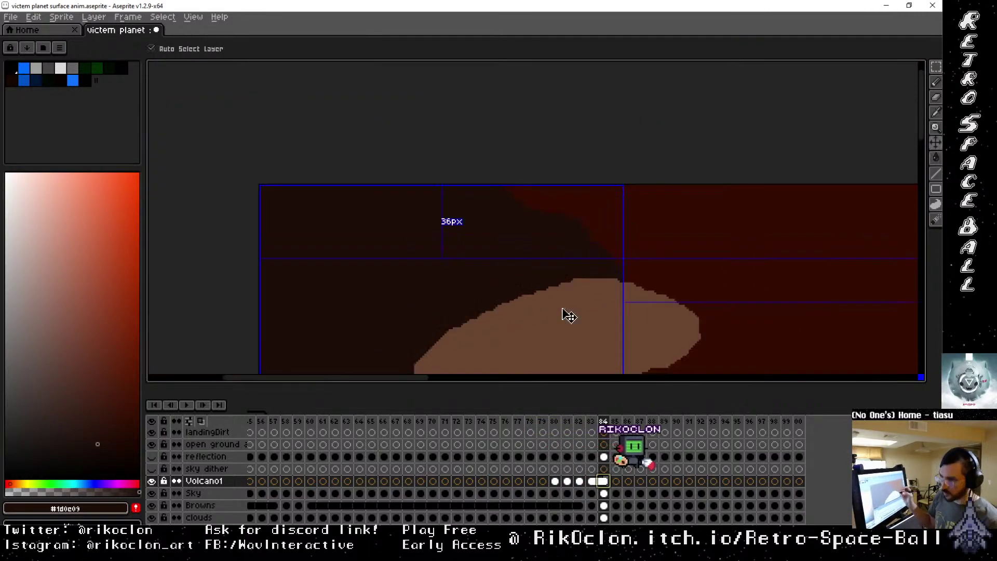
scroll(563, 313, "down", 1)
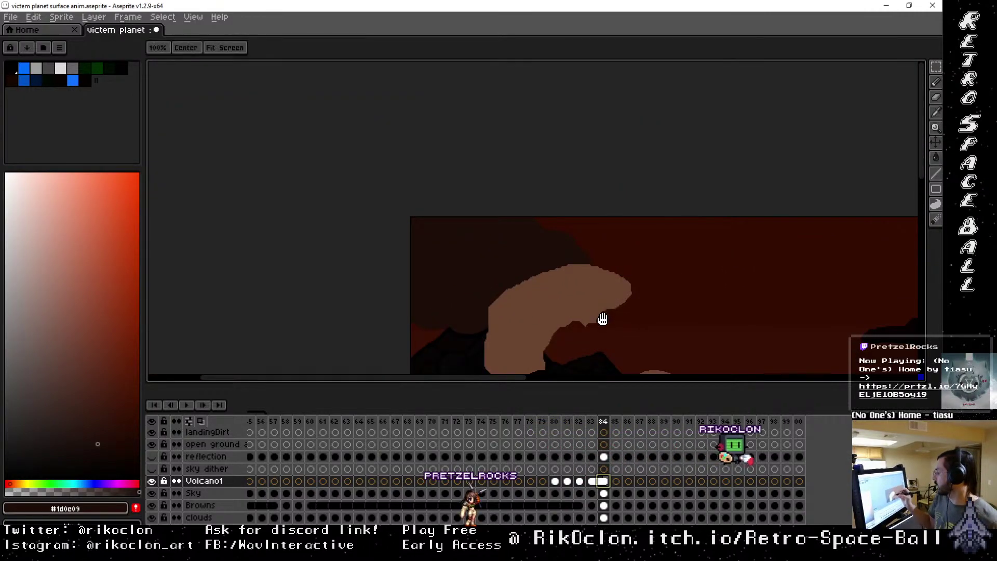
left_click_drag(601, 318, 621, 268)
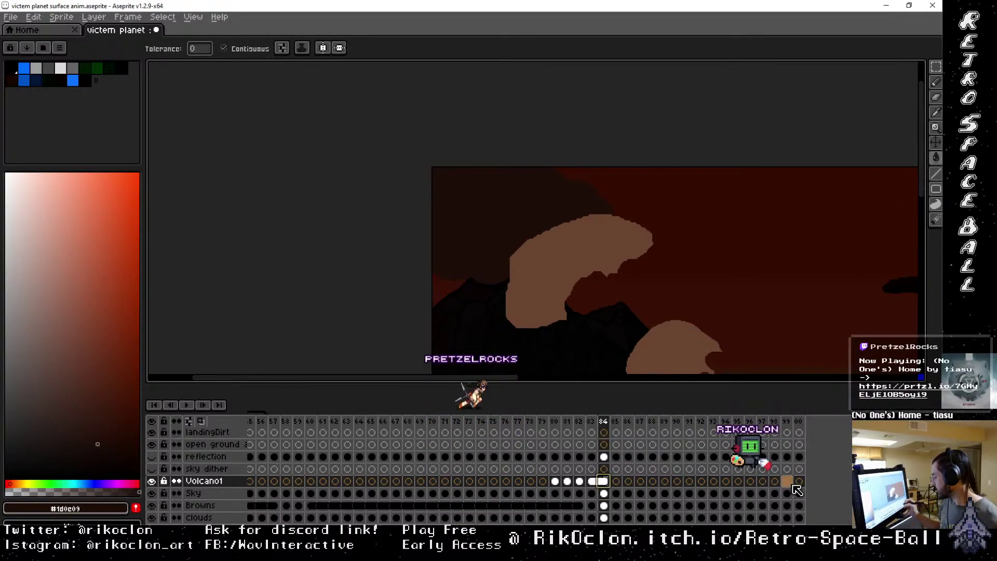
scroll(467, 472, "up", 5)
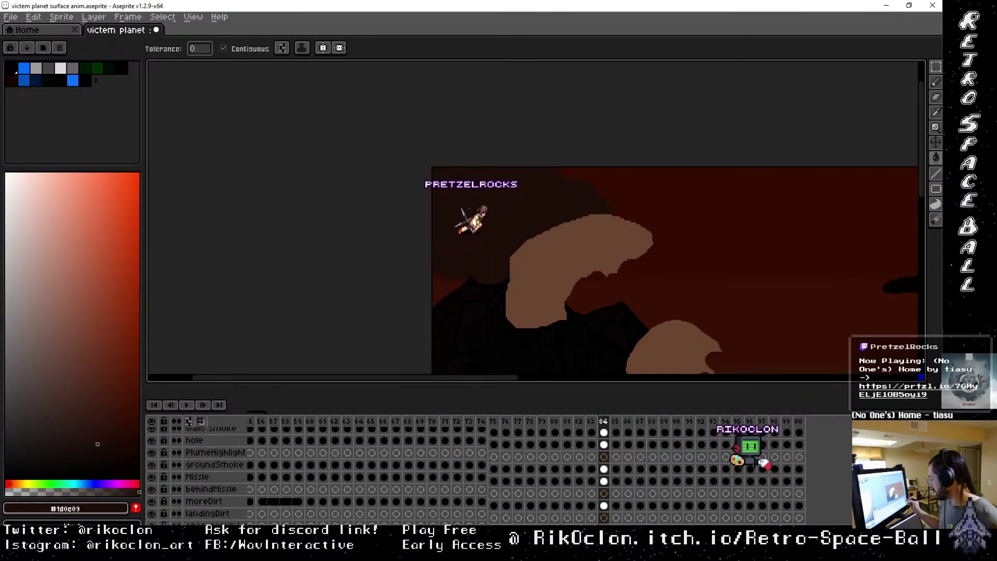
scroll(218, 473, "up", 5)
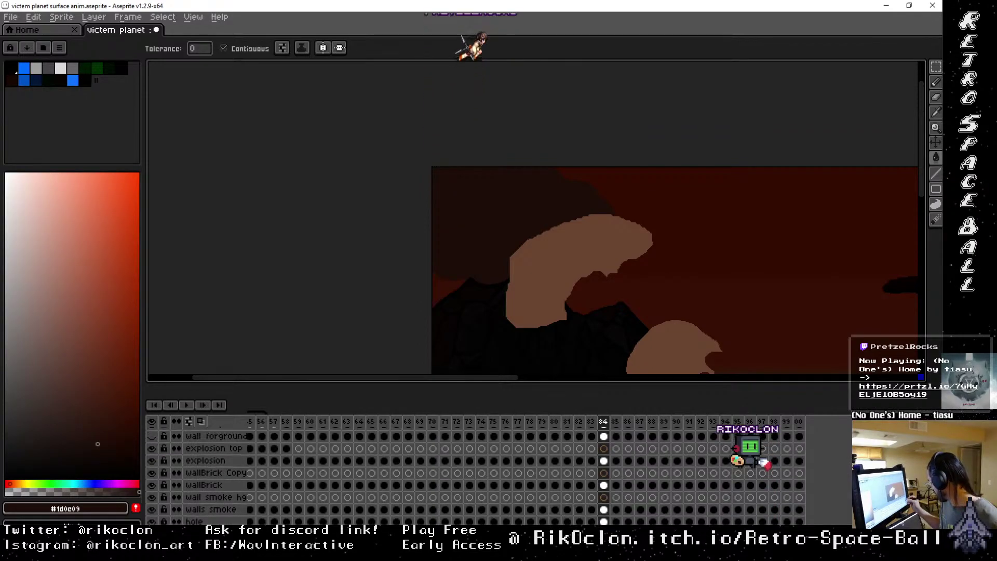
scroll(467, 473, "up", 3)
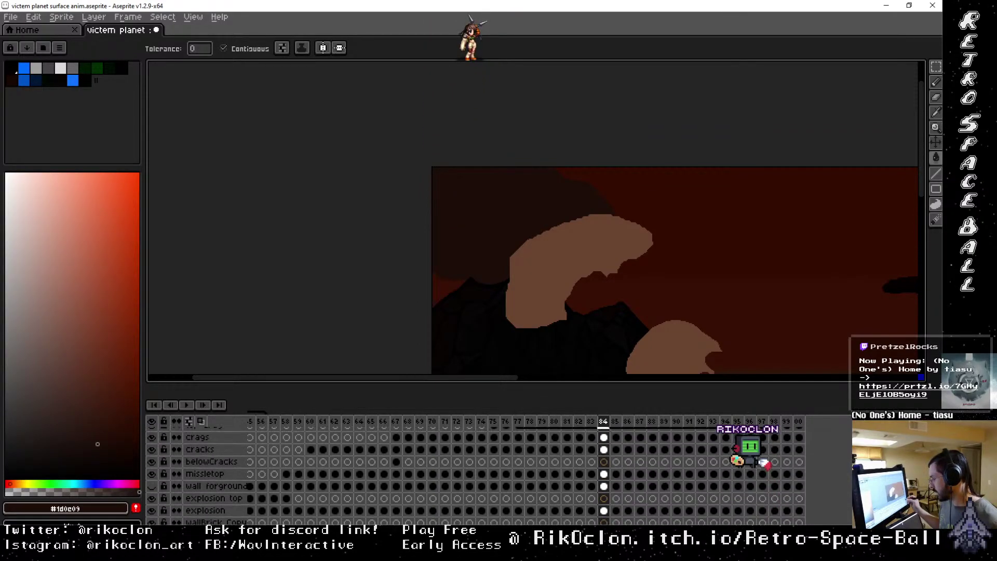
scroll(467, 472, "up", 3)
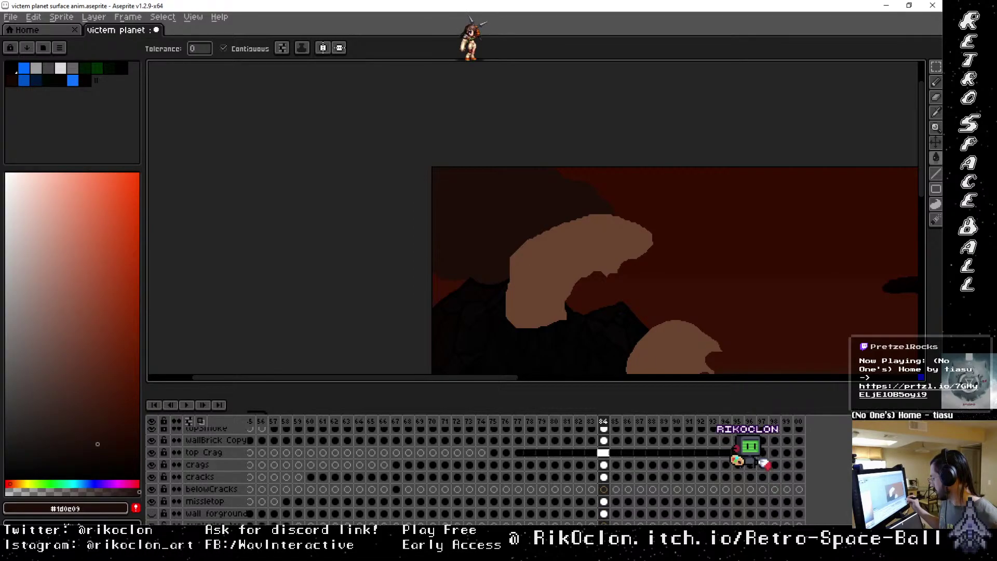
scroll(467, 473, "up", 3)
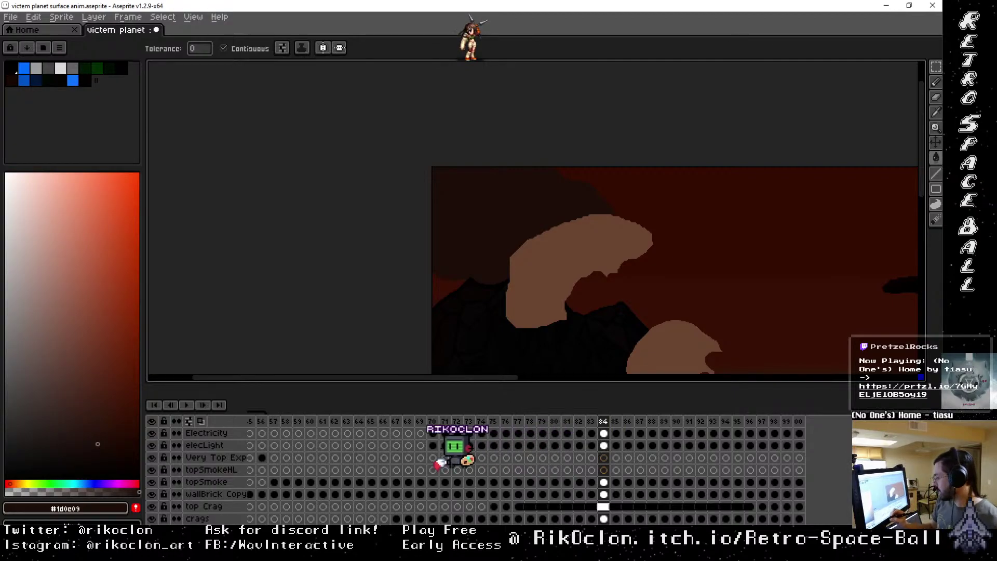
left_click(151, 482)
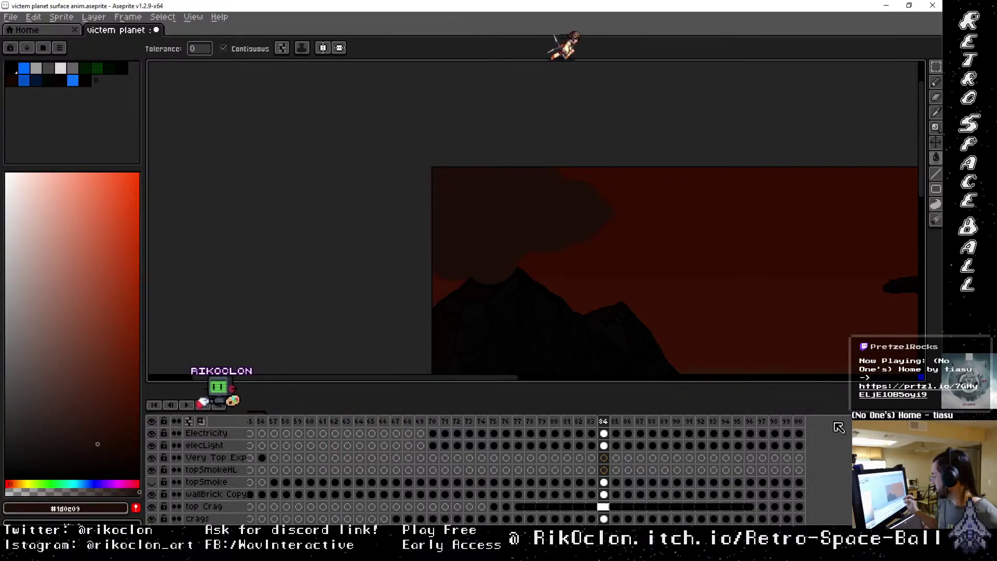
Unlink frame 84's Volcano1 cel and extend its smoke farther right along the sky's top edge, outlined and filled in the same brown.
scroll(274, 460, "down", 1)
scroll(273, 460, "down", 4)
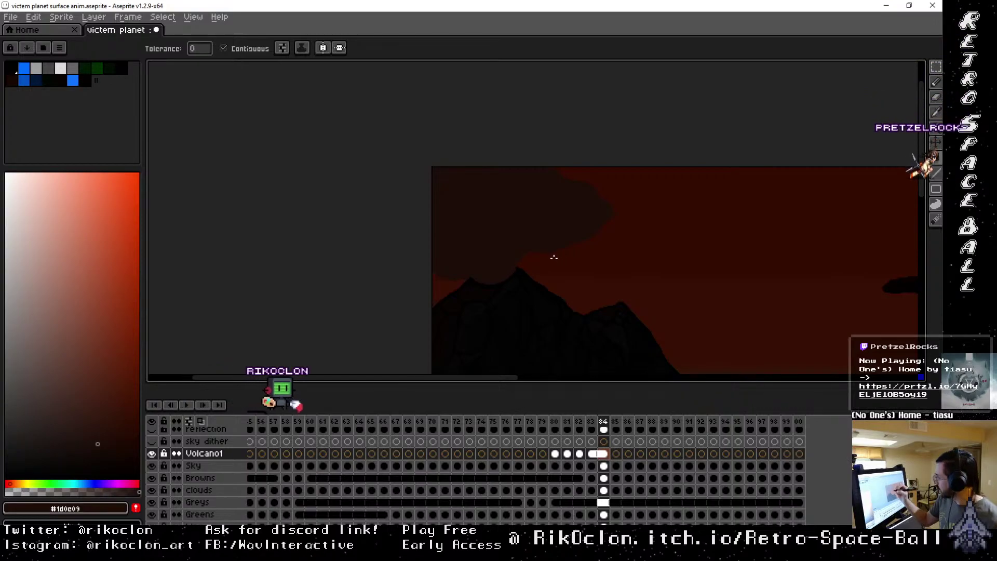
key("b")
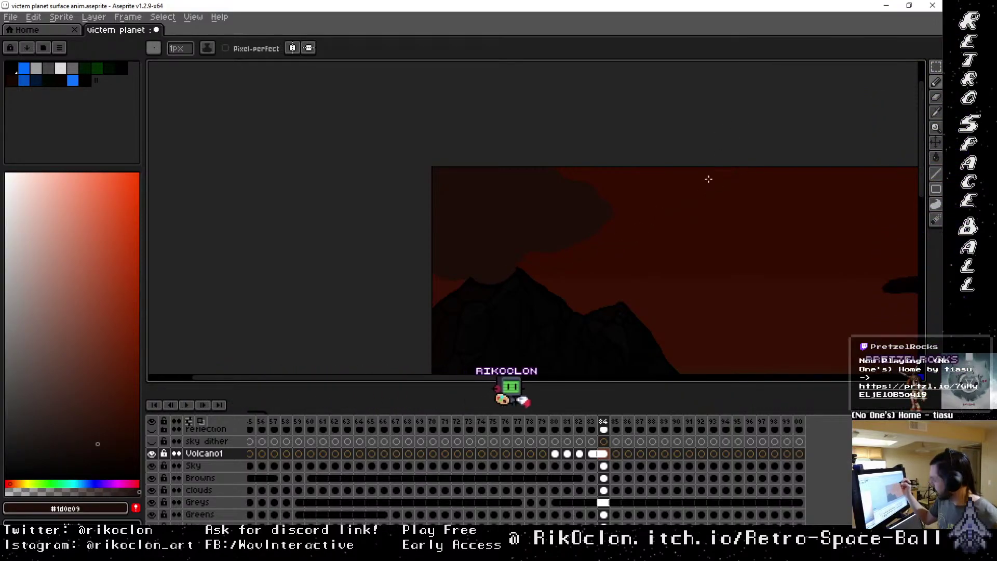
key("g")
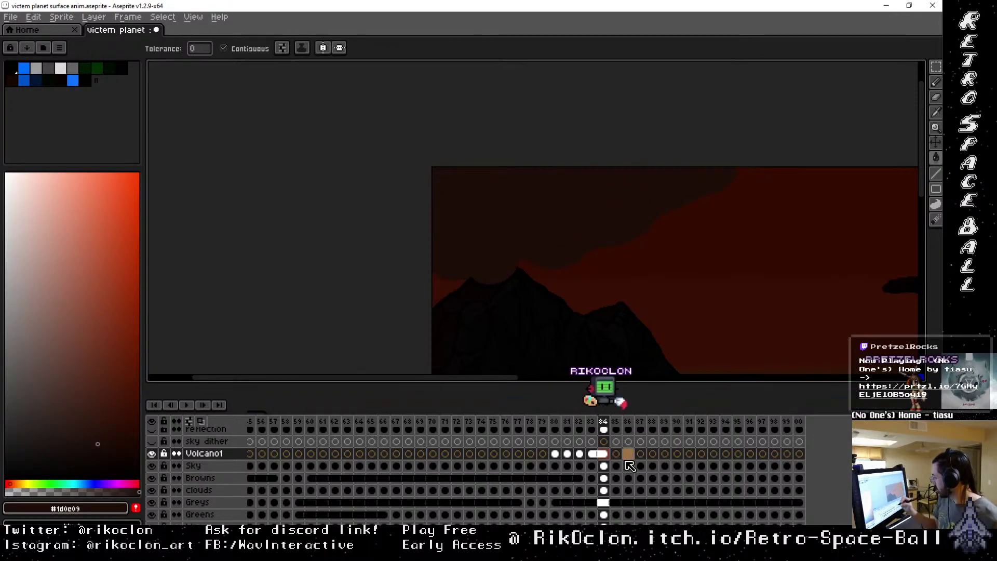
right_click(600, 456)
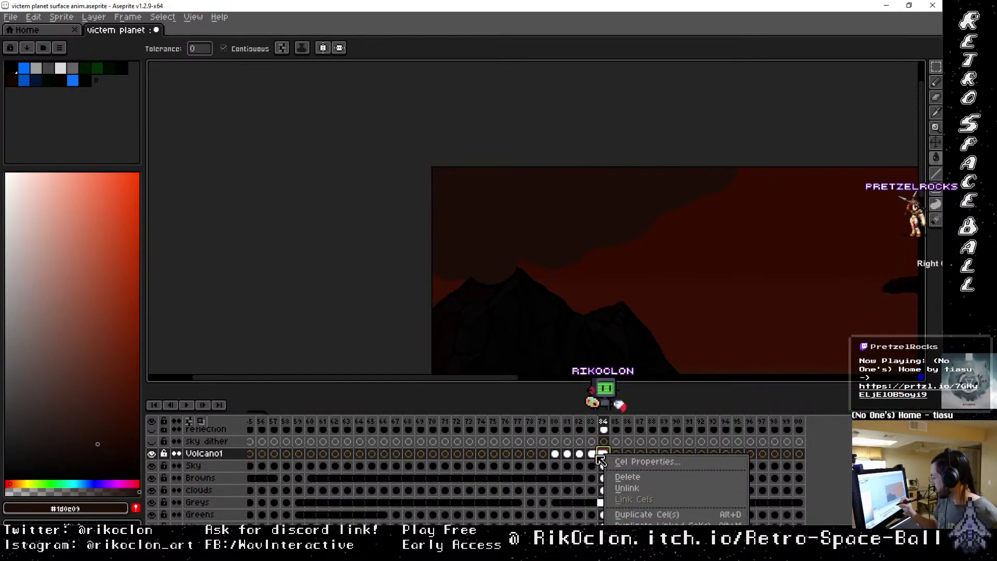
left_click(601, 458)
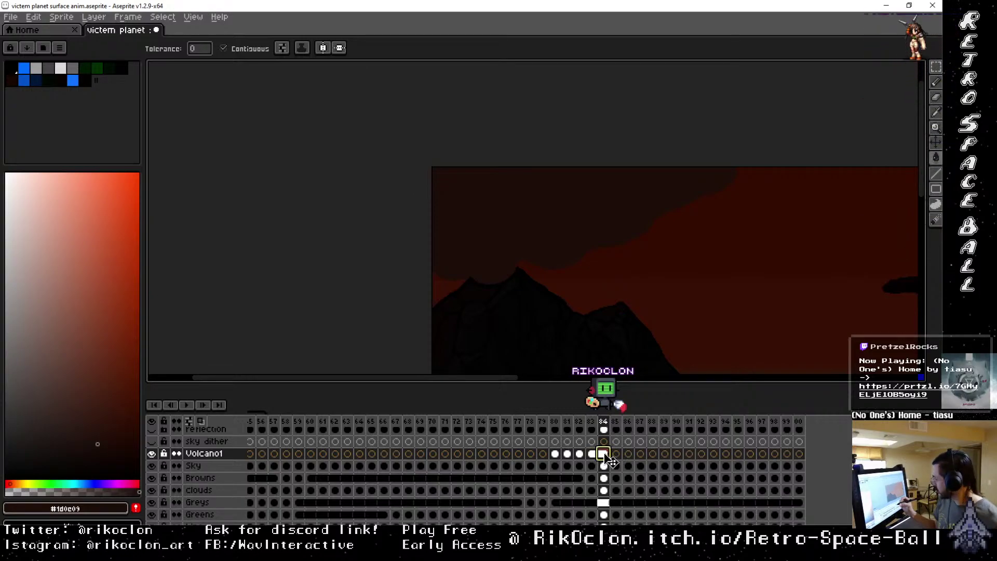
right_click(605, 460)
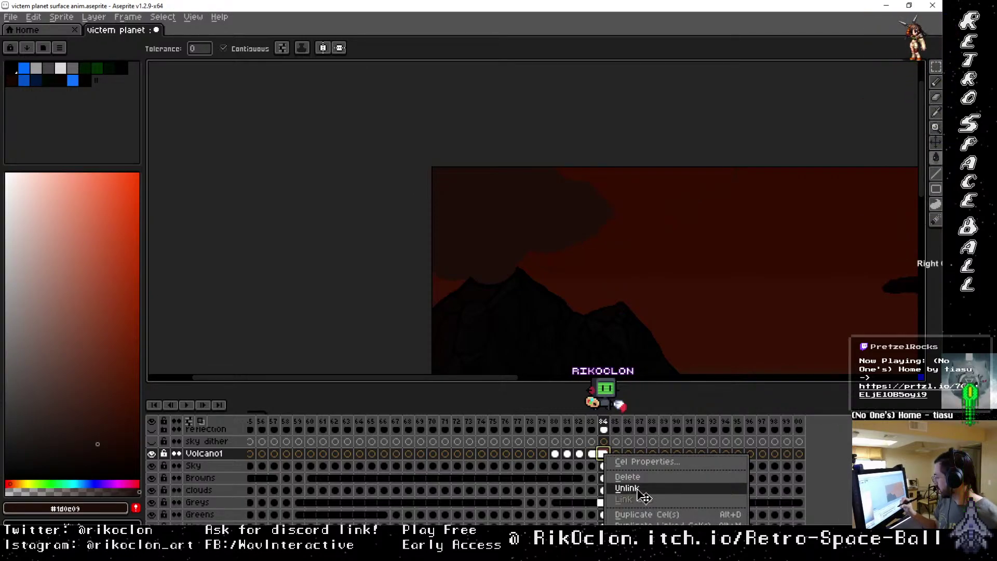
left_click(646, 495)
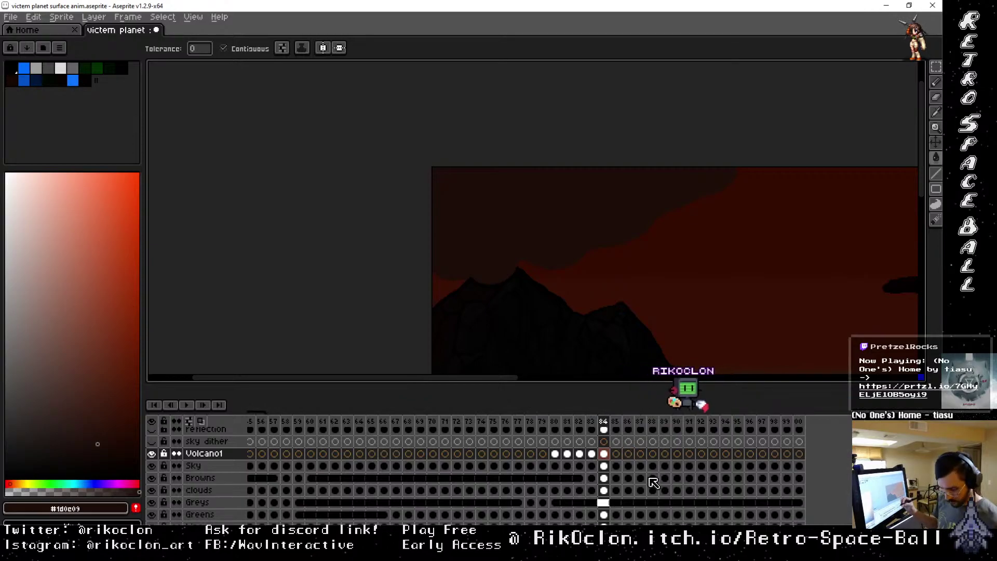
left_click(616, 422)
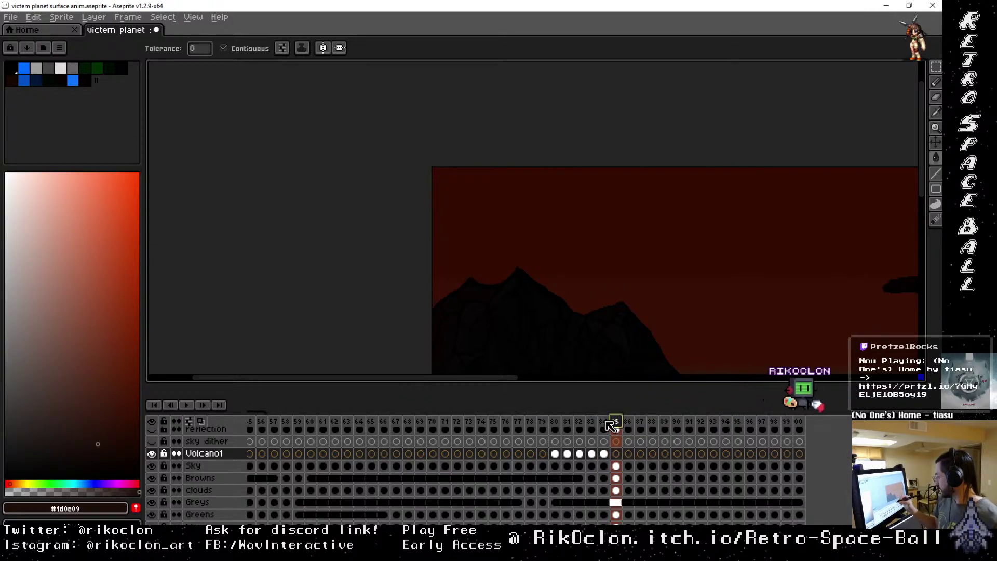
Link the Volcano1 cels of frames 84 and 85 so frame 85 shows the same smoke cloud.
key("Left")
key("Left")
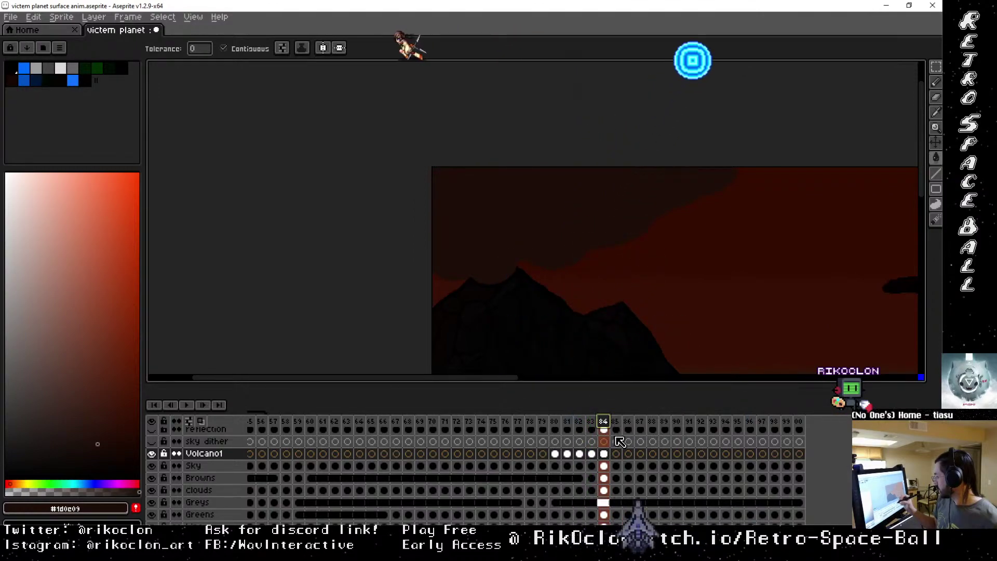
left_click(615, 442)
right_click(615, 454)
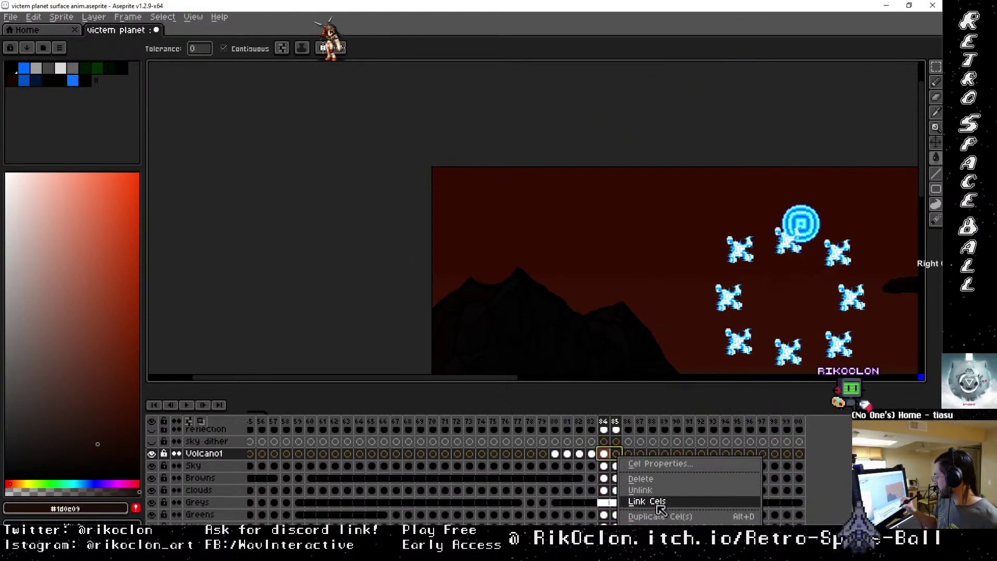
left_click(647, 501)
Unlink frame 85's Volcano1 cel and extend its smoke farther right across the sky with a billowing outline filled in the same brown.
left_click(616, 454)
right_click(616, 454)
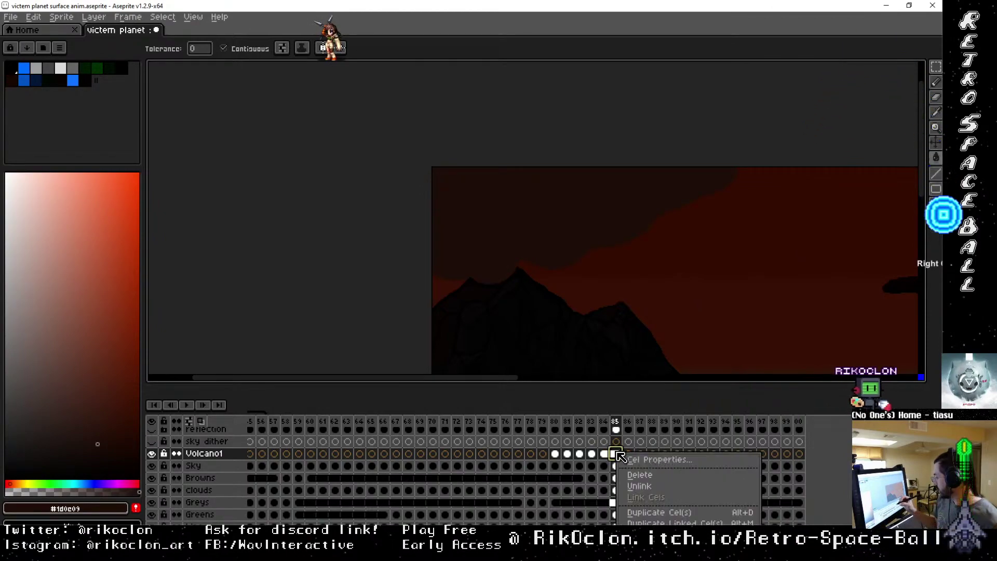
key("Escape")
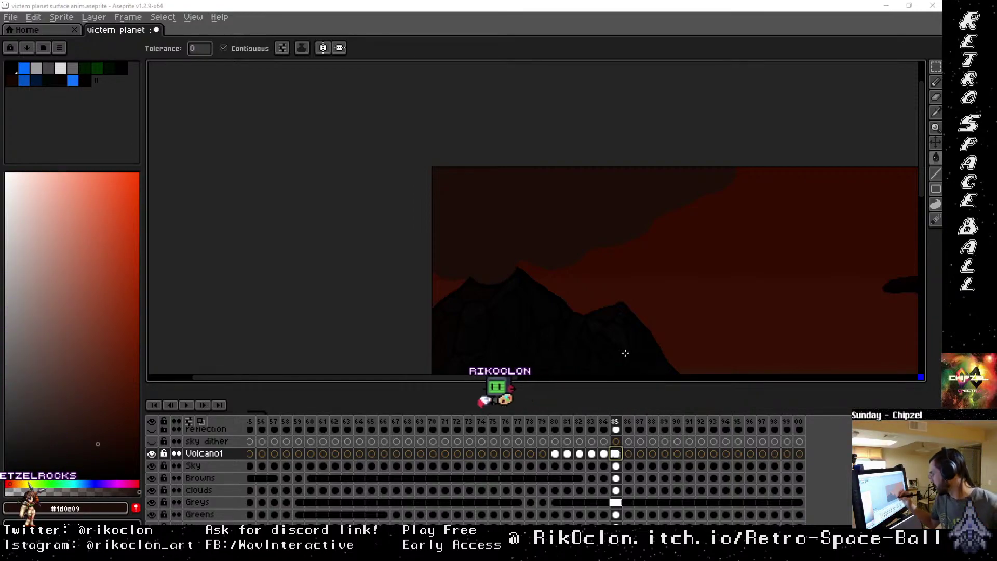
left_click(611, 423)
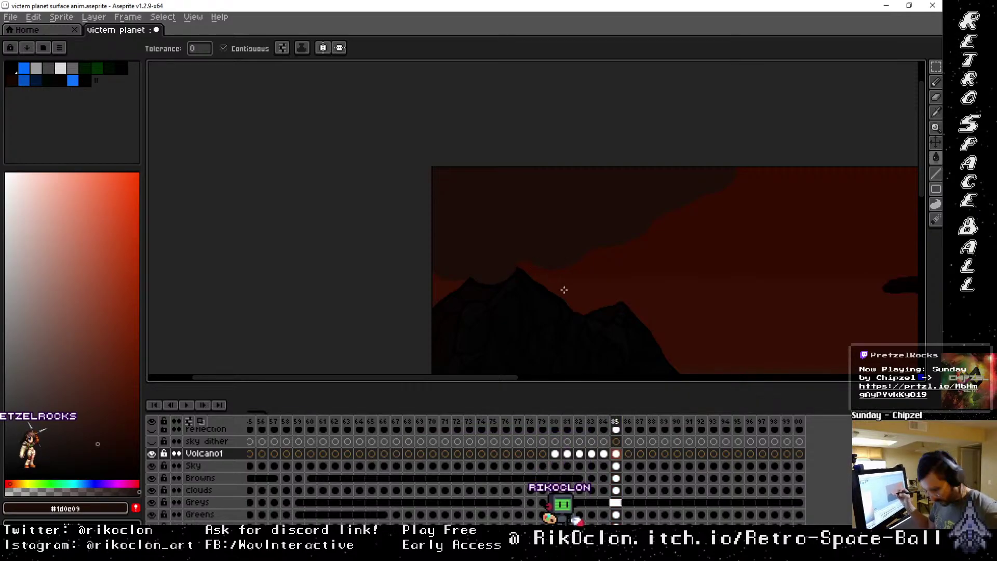
key("b")
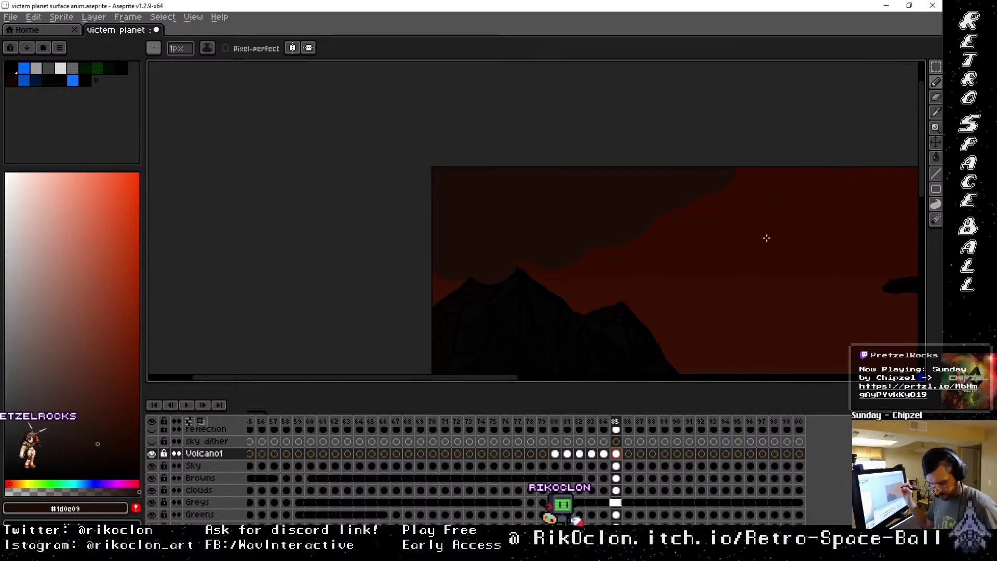
key("g")
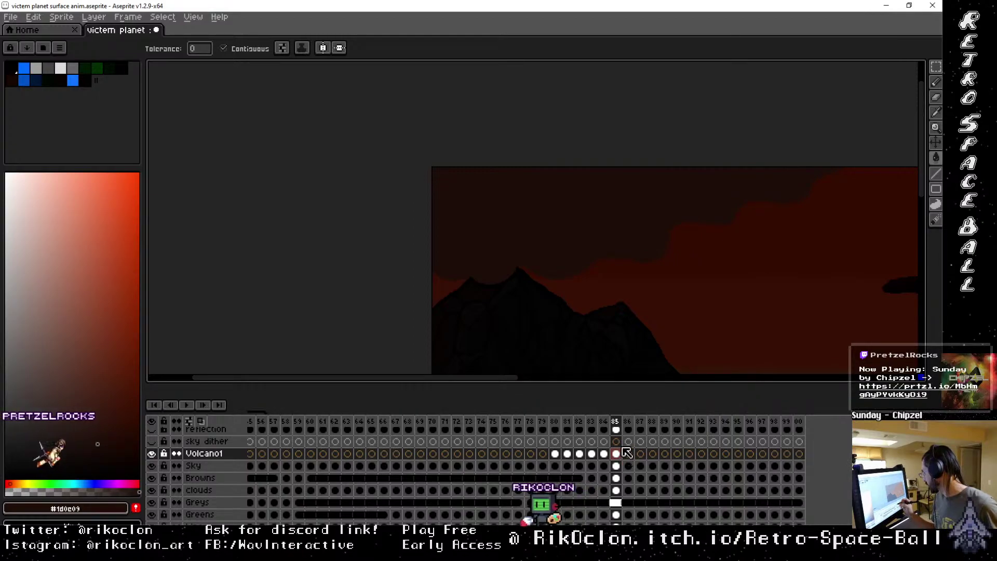
Trim the right edge of the smoke on frame 83 with the eraser reduced to 30 px, and compare it with the adjacent frames.
left_click(616, 422)
left_click_drag(619, 426, 597, 426)
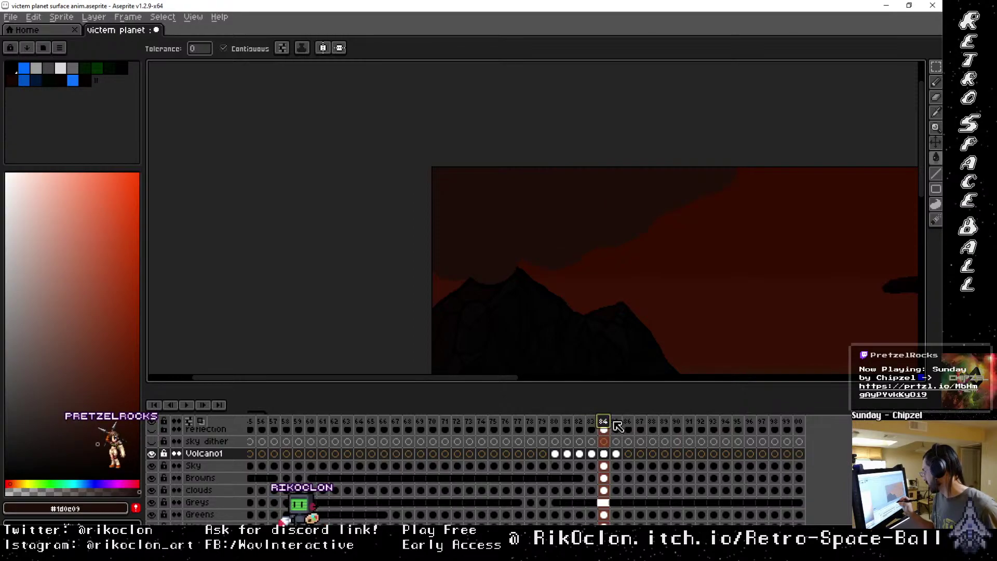
left_click(592, 421)
key("b")
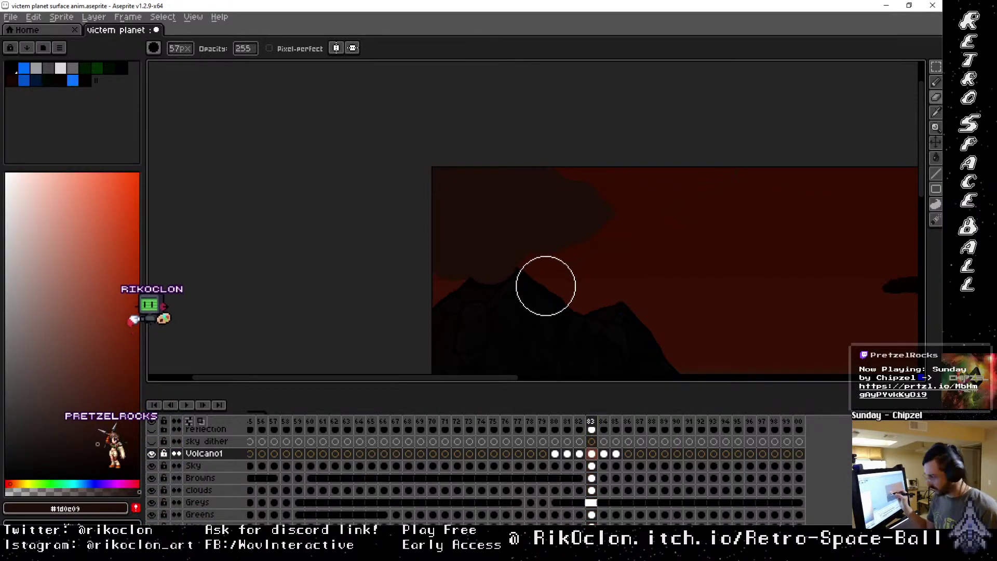
key("minus")
key("minus")
key("minus")
key("minus")
key("minus")
key("minus")
key("minus")
key("minus")
key("minus")
key("minus")
key("minus")
key("minus")
key("minus")
key("minus")
key("minus")
key("minus")
key("minus")
key("minus")
key("minus")
key("minus")
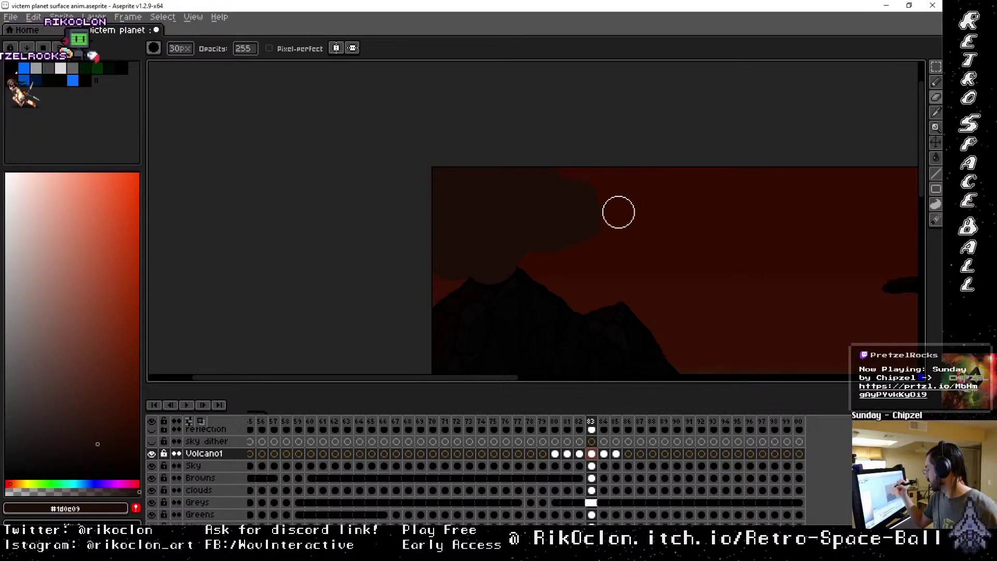
left_click(578, 421)
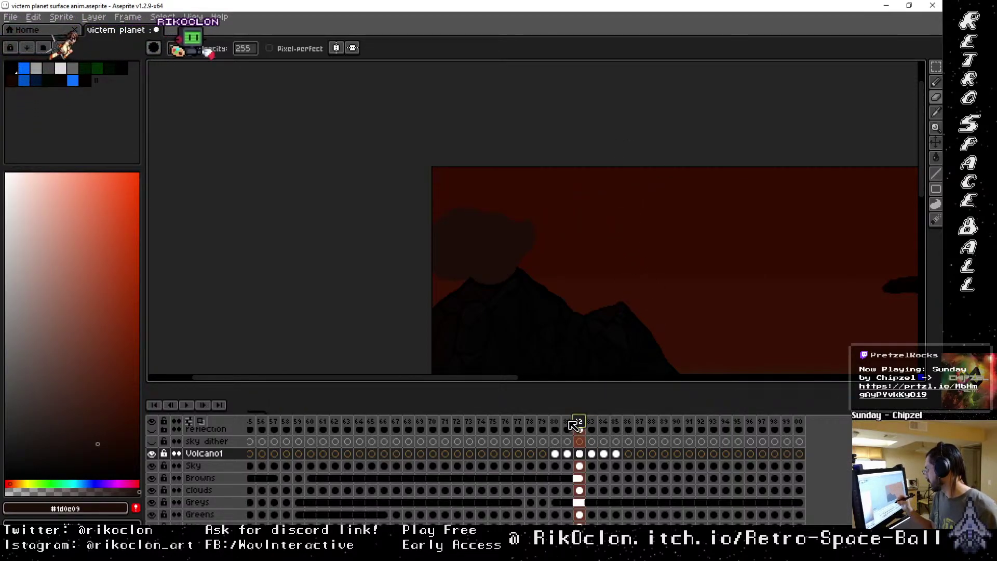
left_click(566, 422)
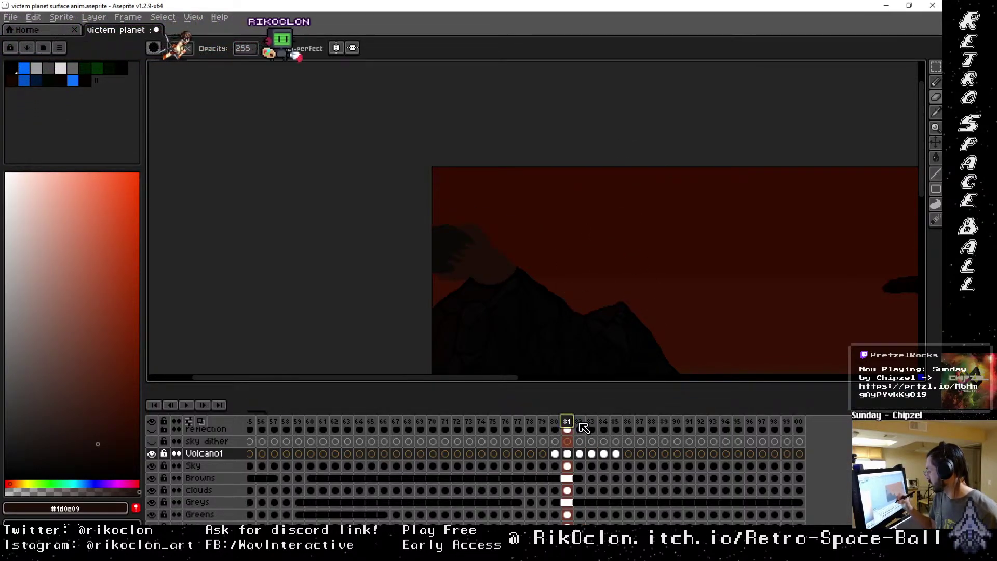
left_click(579, 422)
left_click(591, 421)
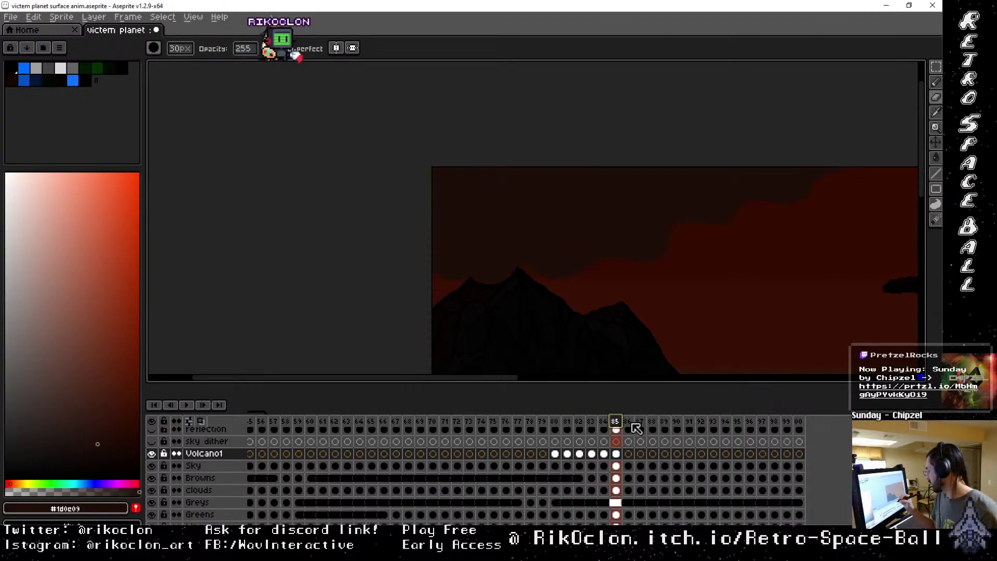
Carry frame 85's smoke over to frame 86 by linking their Volcano1 cels and unlinking frame 86's cel.
left_click_drag(616, 453, 628, 454)
right_click(629, 455)
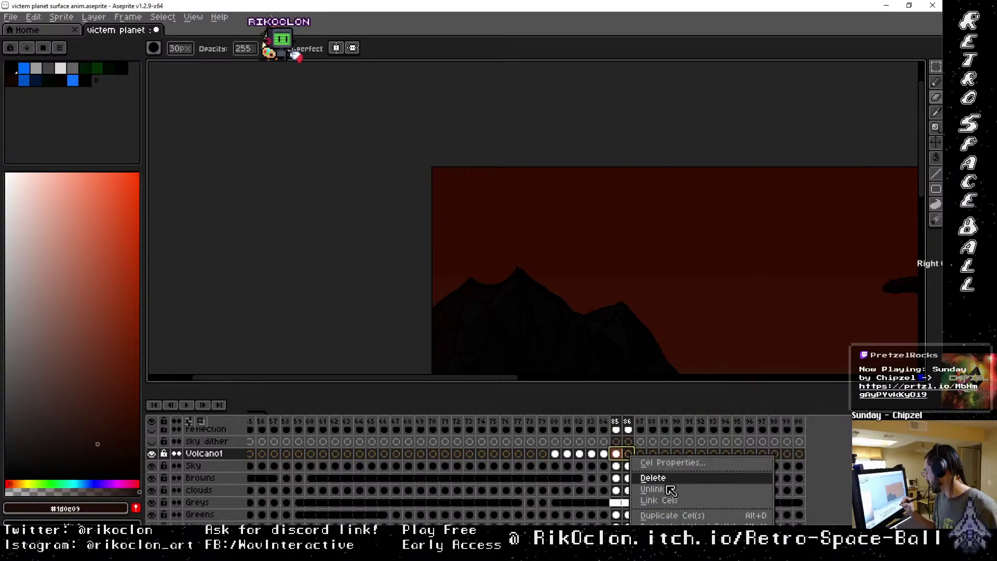
left_click(658, 500)
right_click(630, 456)
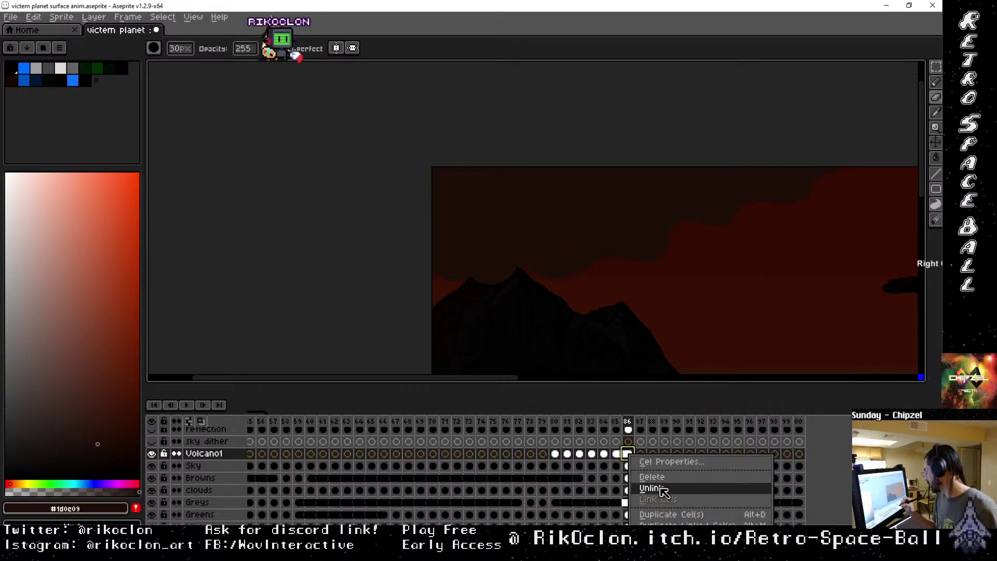
left_click(661, 493)
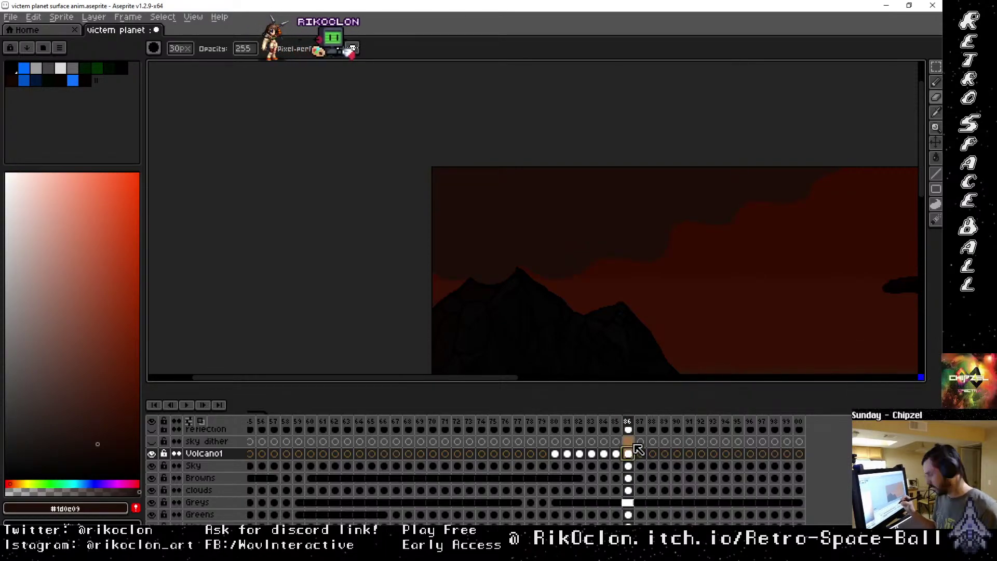
Extend frame 86's smoke farther right along the sky's top edge in the same brown, and touch it up near the volcano with a 2 px brush.
key("b")
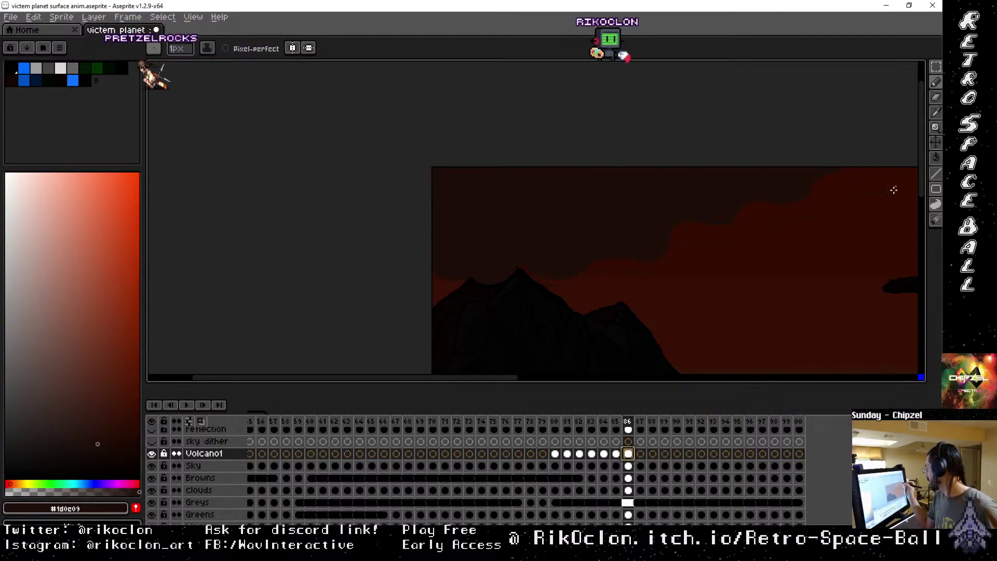
mouse_move(863, 225)
left_mouse_down()
mouse_move(696, 285)
mouse_move(562, 249)
left_mouse_up()
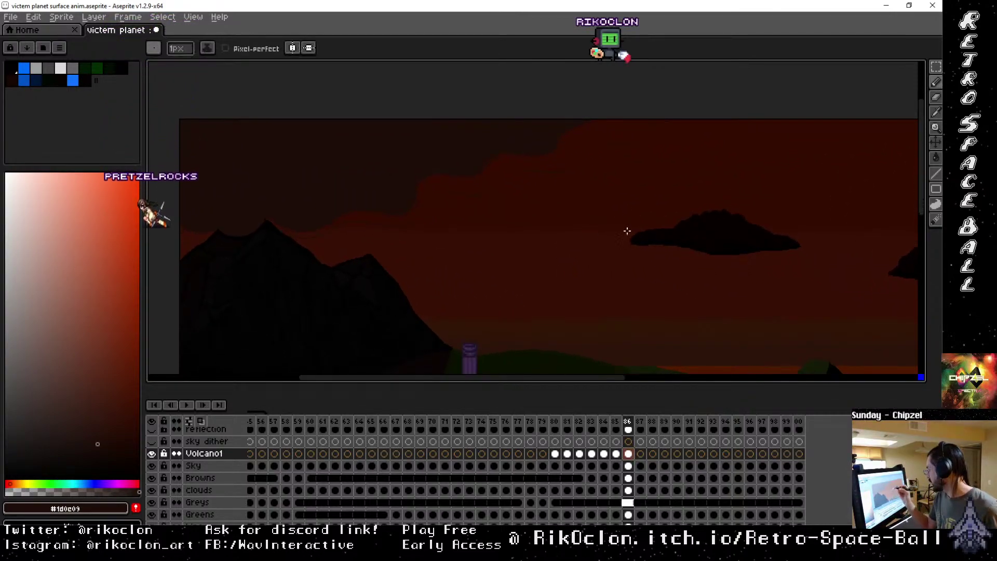
key("g")
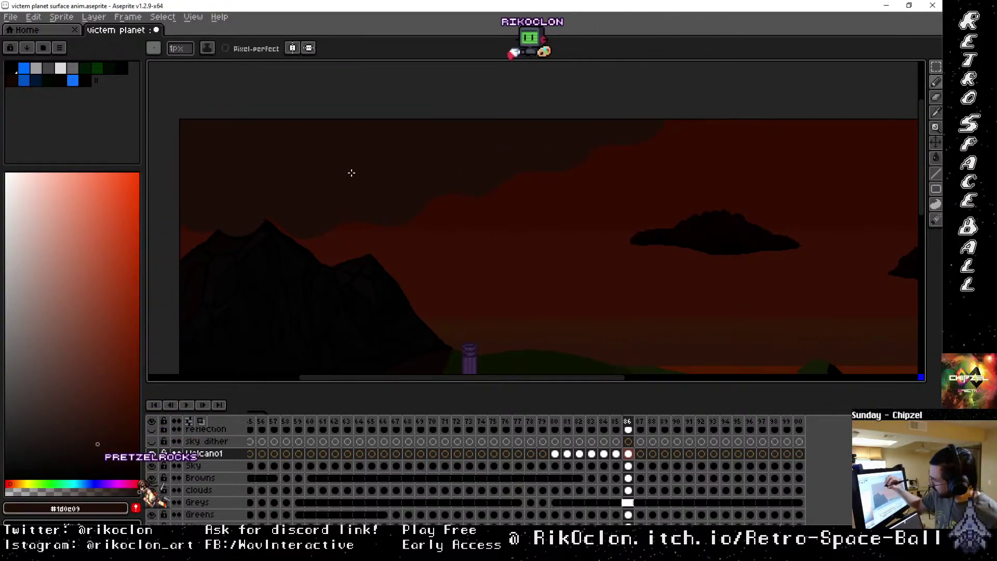
key("b")
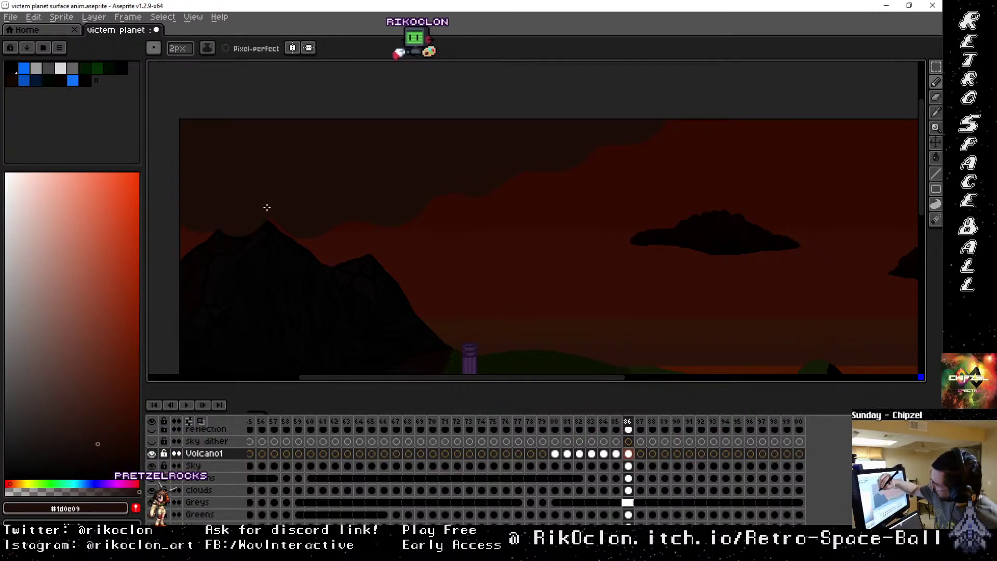
key("plus")
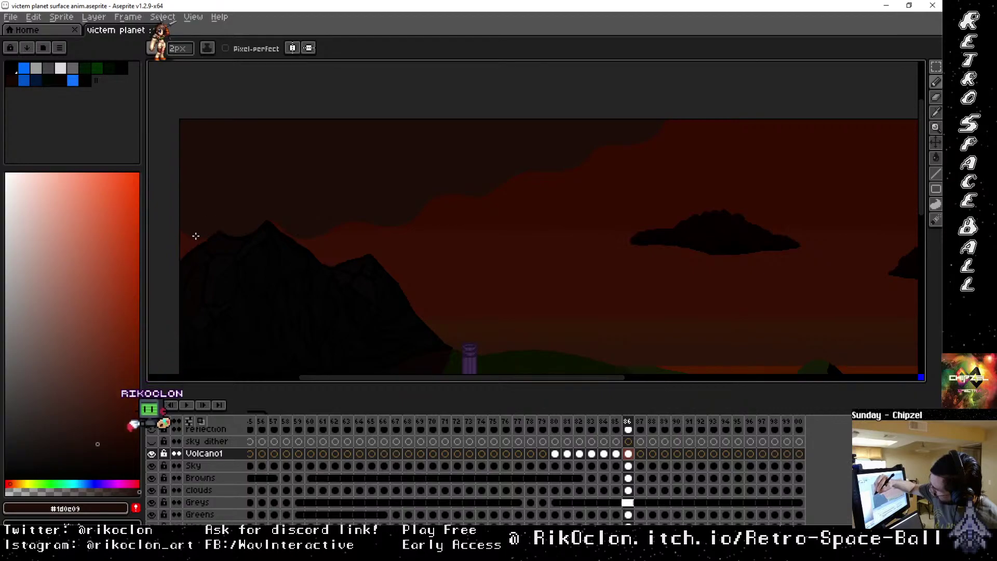
Clean up the smoke's lower edge beside the volcano's left slope on frames 83, 82 and 81 with the 30 px eraser.
left_click_drag(618, 421, 606, 420)
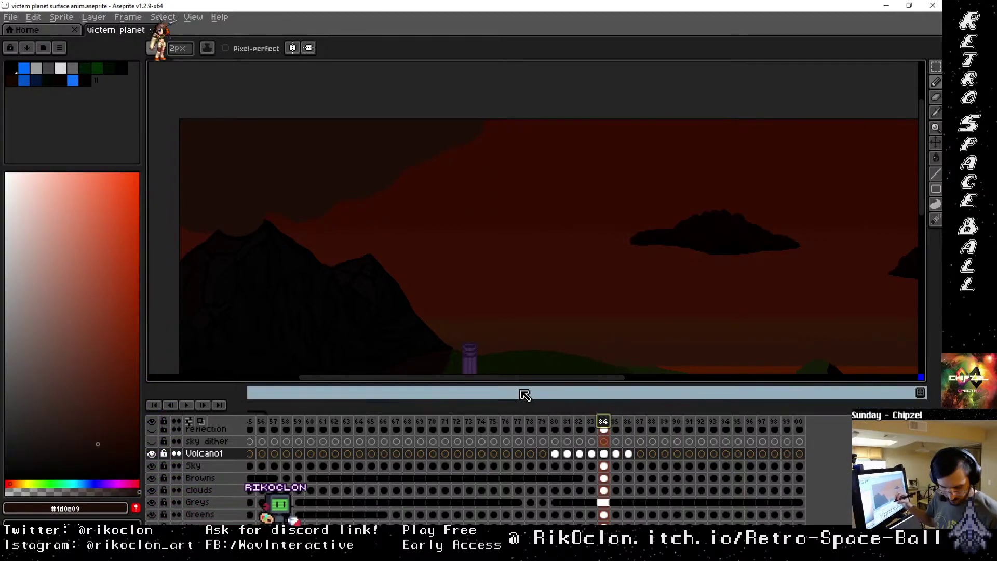
key("e")
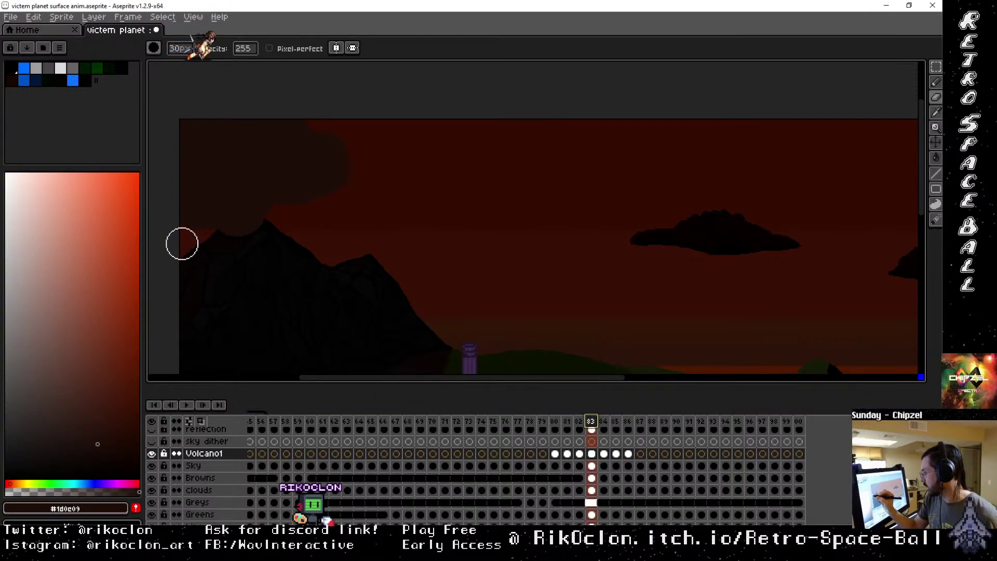
left_click(193, 292)
left_click(581, 422)
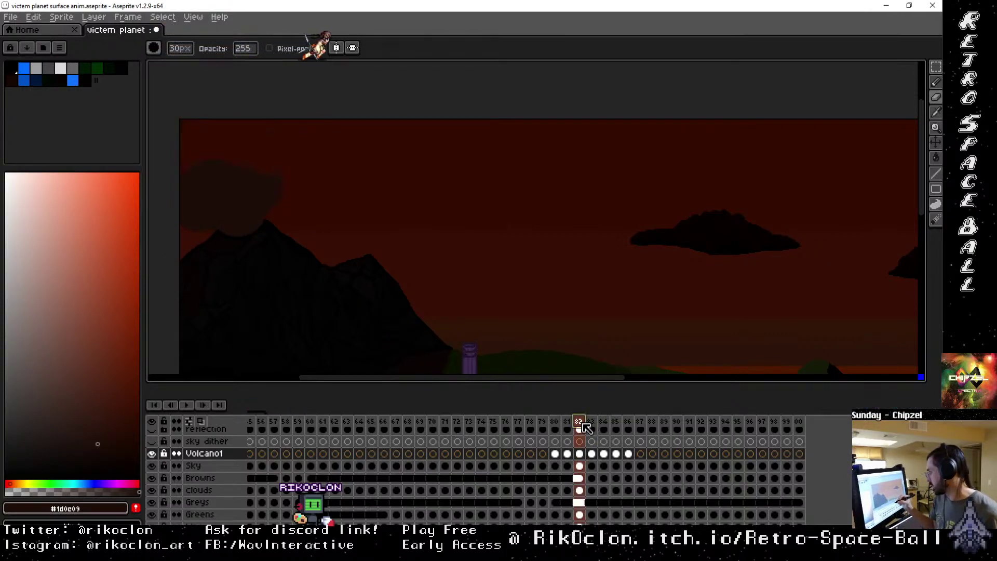
left_click(183, 244)
left_click(568, 422)
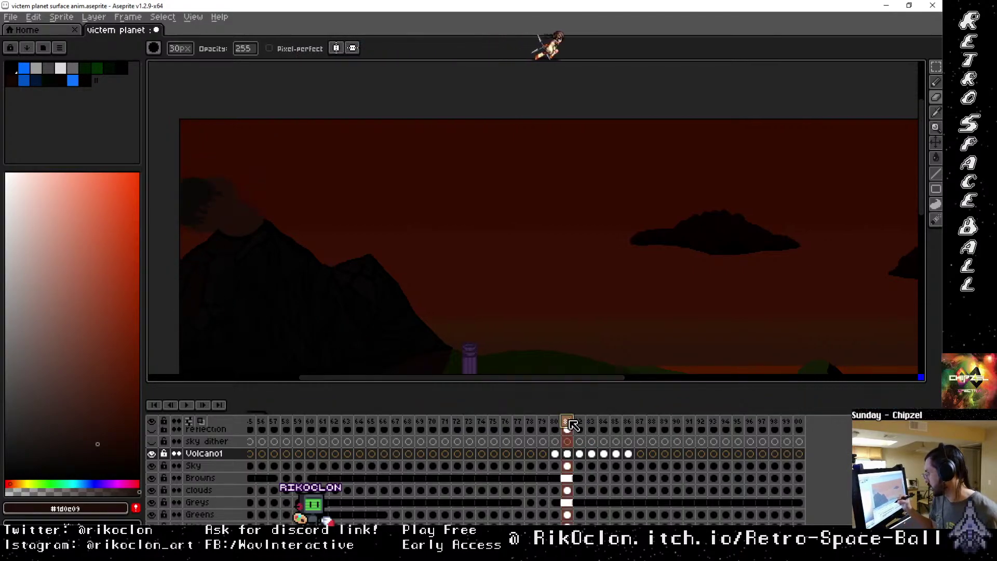
left_click(208, 240)
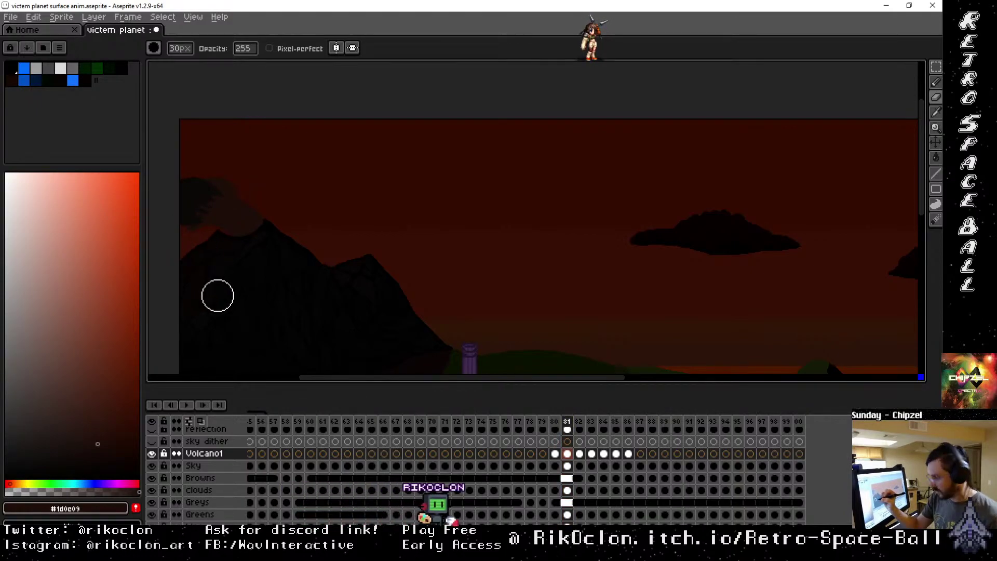
Paint a round puff of the same brown smoke beneath the dark plume on frame 80 with the brush set to 18 px.
key("alt")
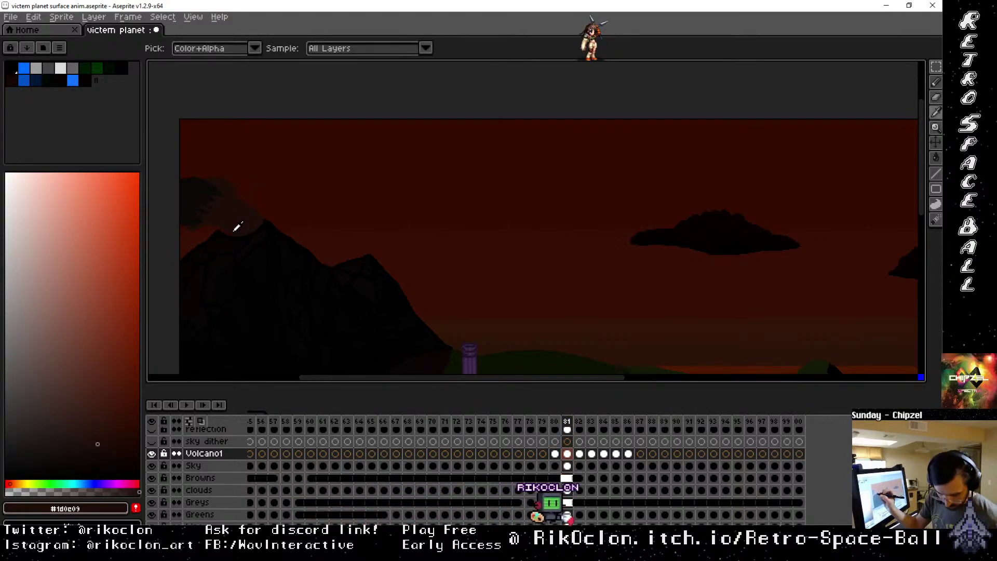
scroll(226, 242, "up", 2)
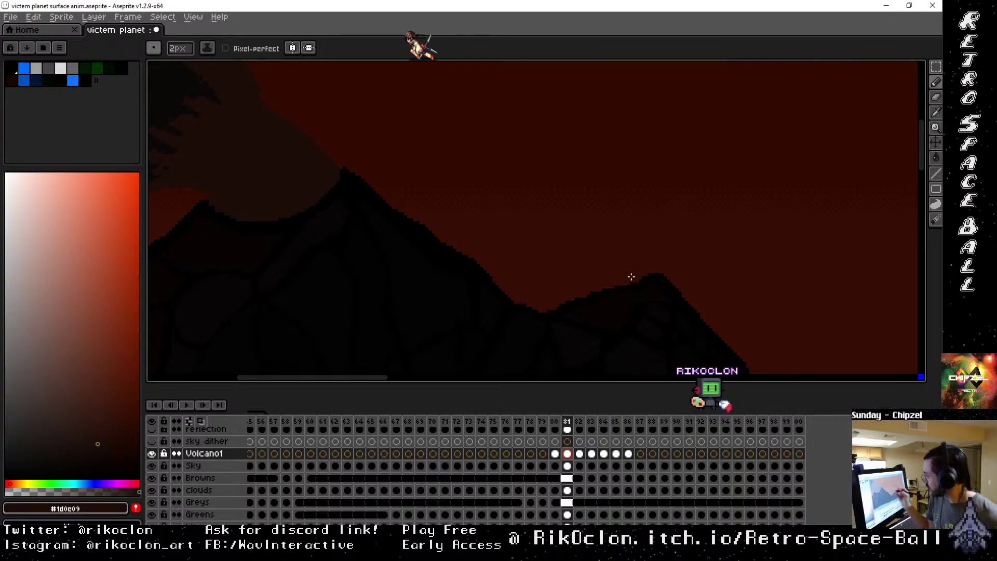
key("Left")
key("space")
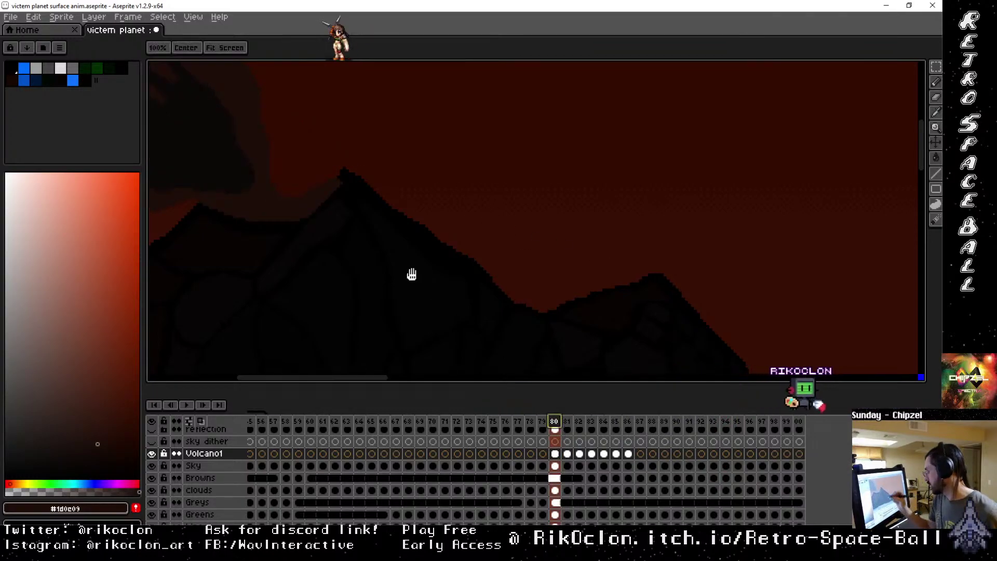
left_click_drag(411, 274, 708, 292)
key("e")
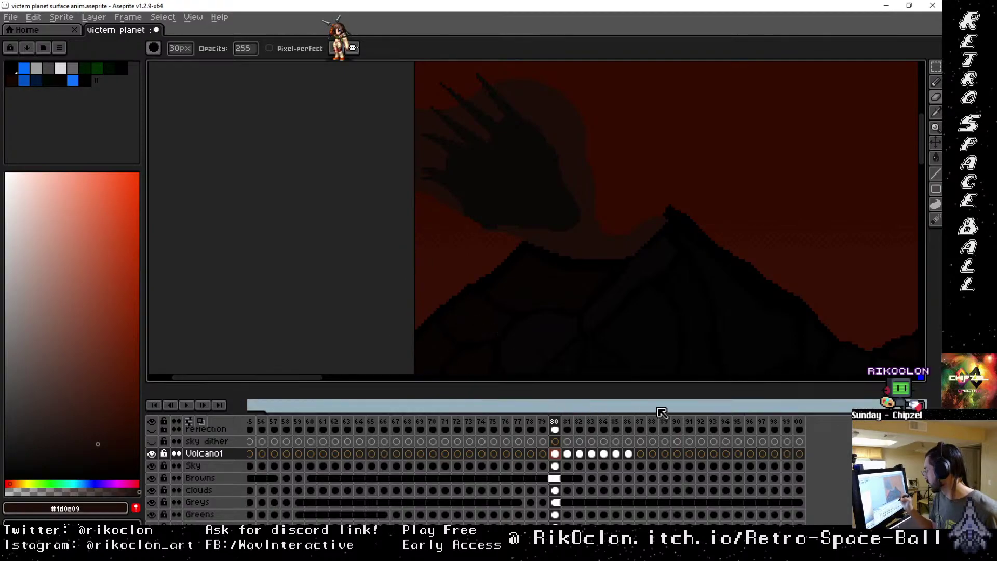
left_click(553, 422)
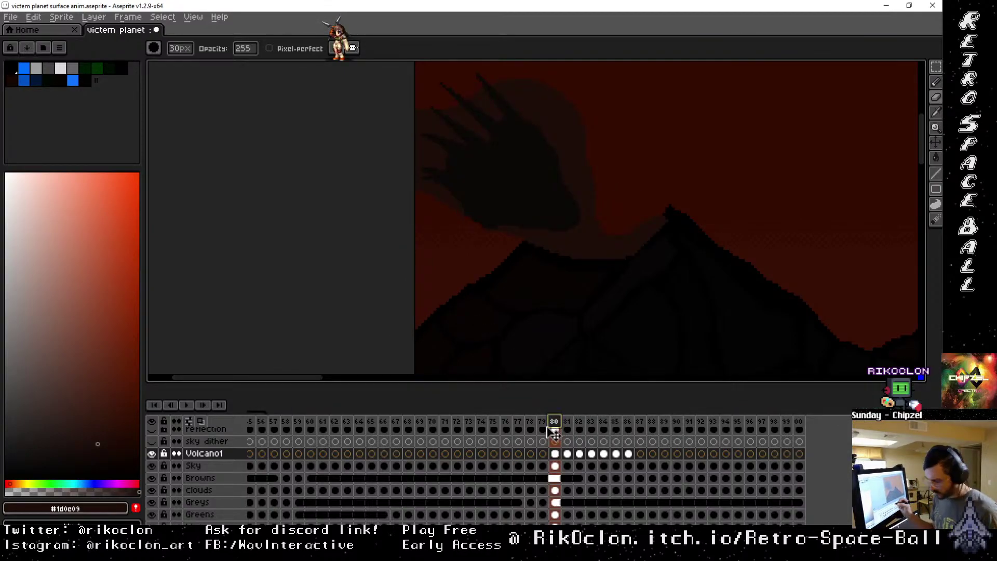
key("i")
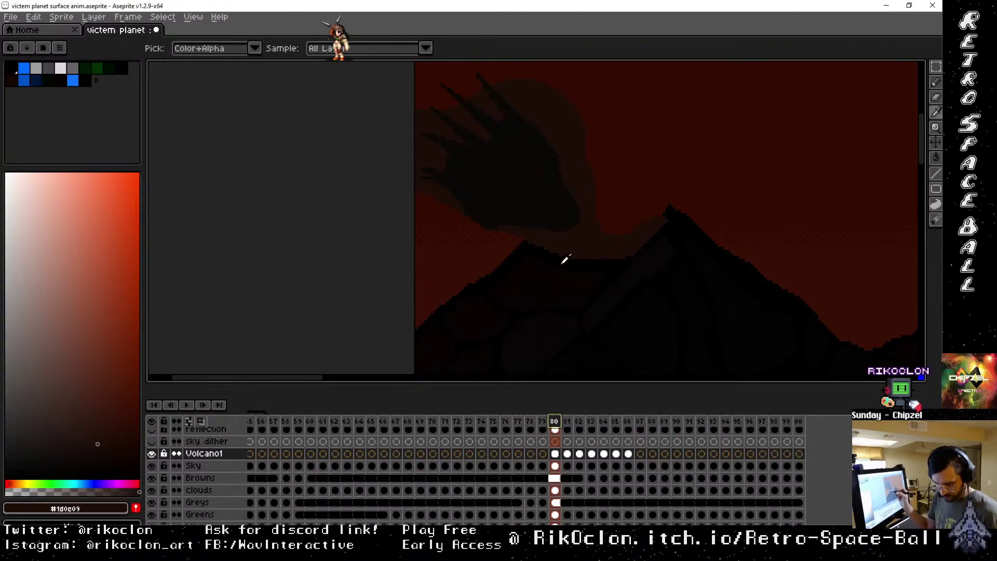
key("b")
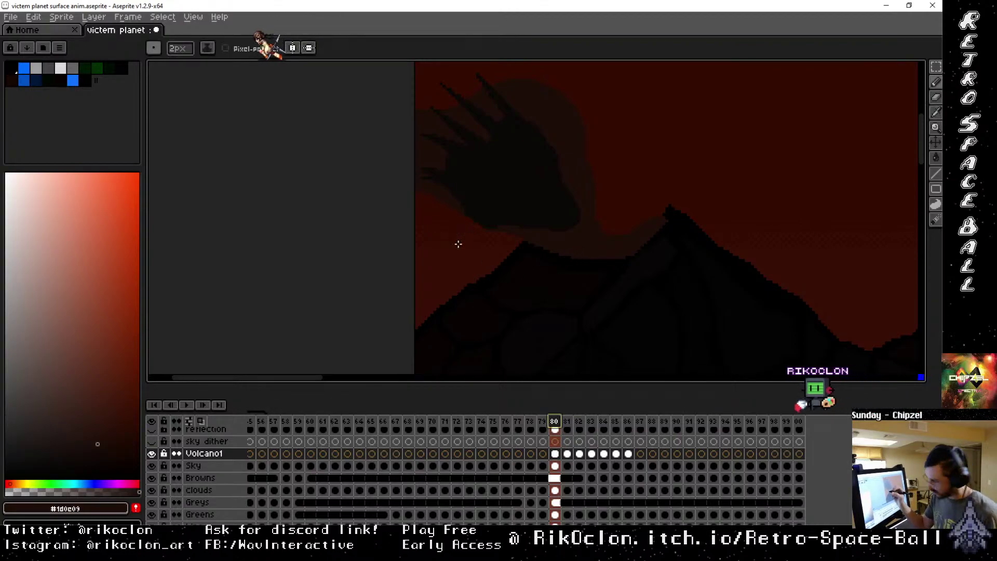
key("plus")
key("plus")
key("plus")
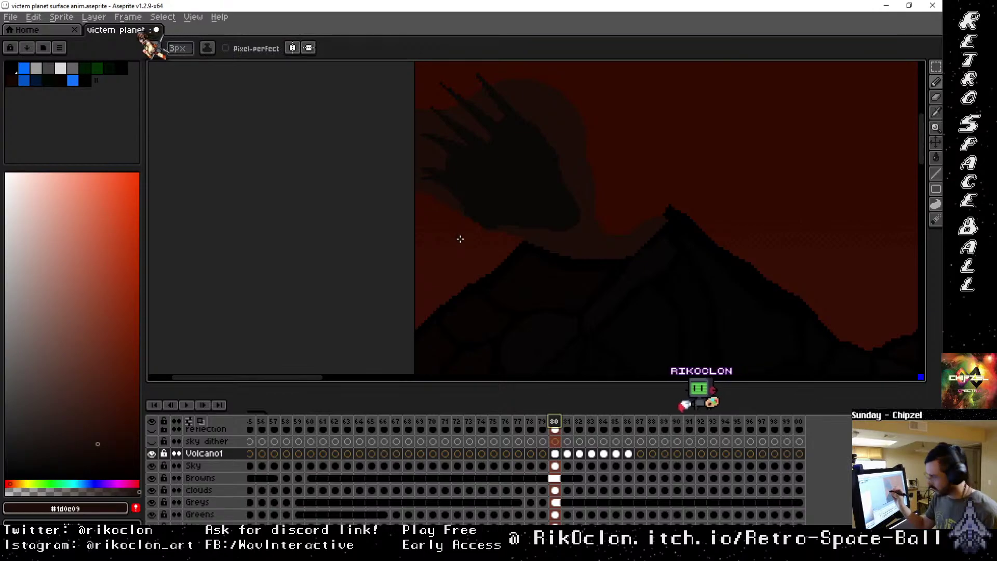
key("plus")
key("plus")
key("plus")
key("plus")
key("plus")
key("plus")
key("plus")
key("plus")
key("plus")
key("plus")
key("plus")
key("plus")
key("plus")
key("plus")
key("plus")
key("plus")
key("plus")
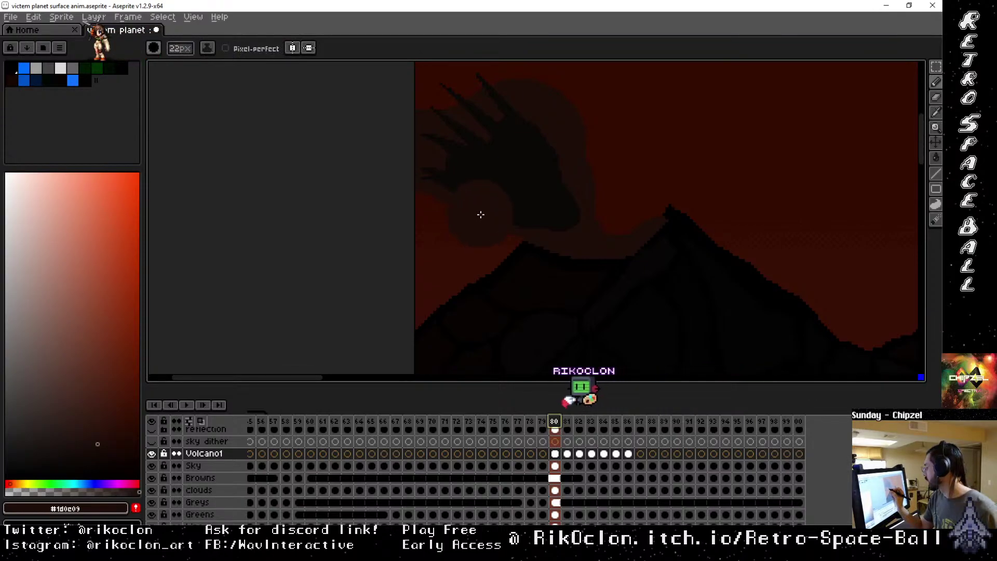
key("minus")
key("minus")
key("minus")
key("minus")
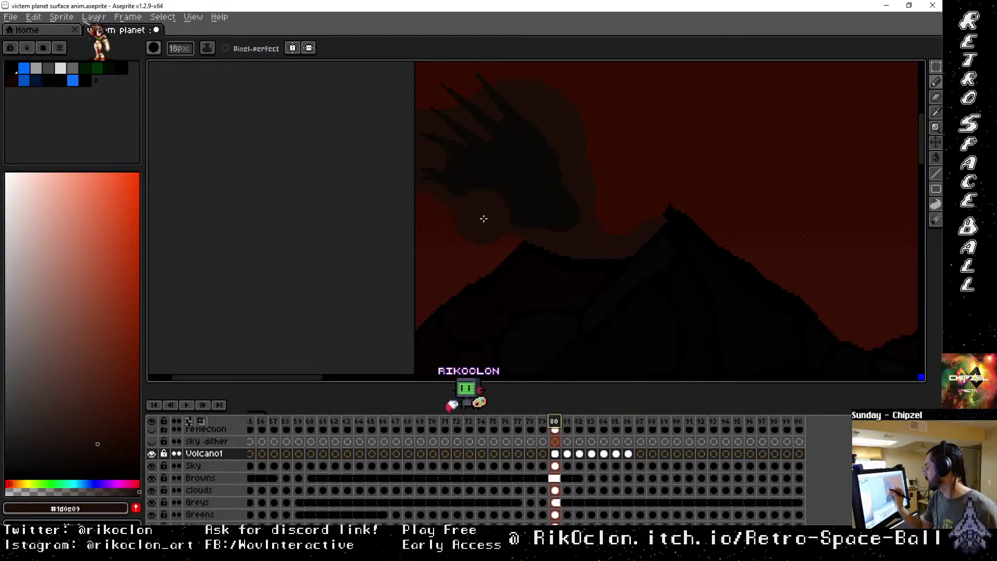
Extend frame 80's brown smoke down to the volcano's left slope, reducing the brush to 6 px.
key("minus")
key("minus")
key("minus")
key("minus")
key("minus")
key("minus")
key("minus")
key("minus")
key("minus")
key("minus")
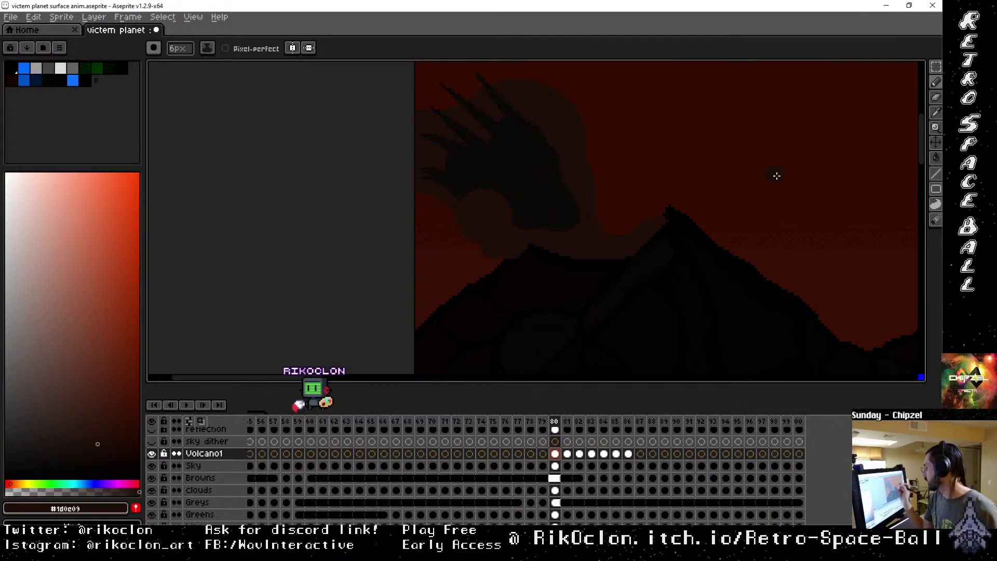
Compare frames 79 and 80 to check how the smoke first appears above the crater.
left_click_drag(762, 204, 603, 227)
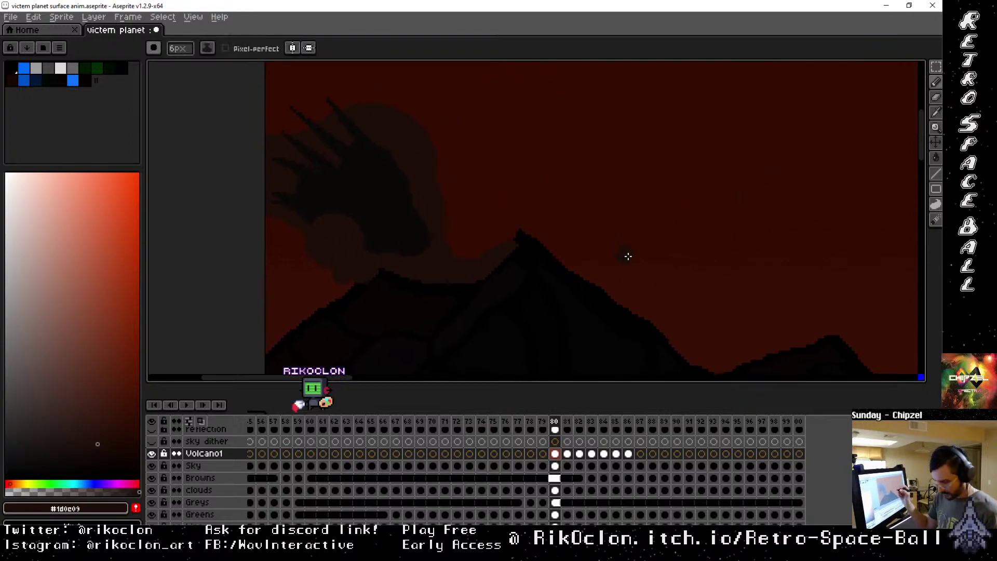
scroll(635, 252, "down", 2)
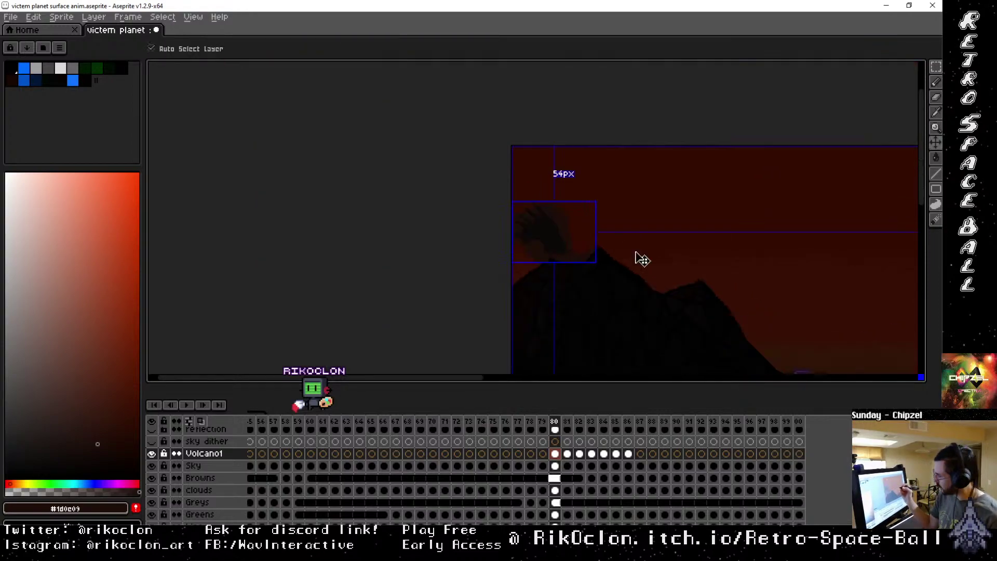
left_click(542, 424)
left_click(558, 427)
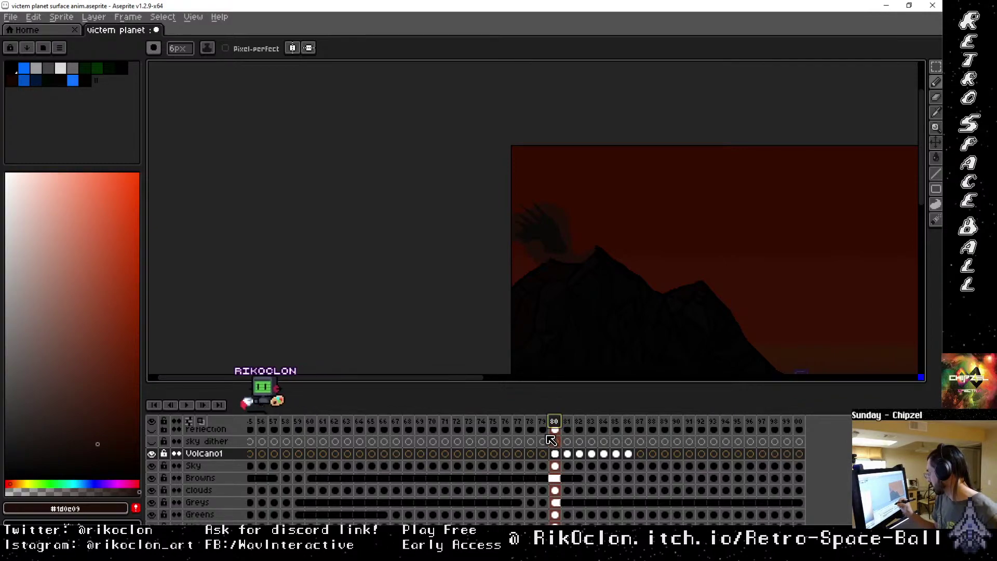
left_click(542, 424)
left_click(560, 426)
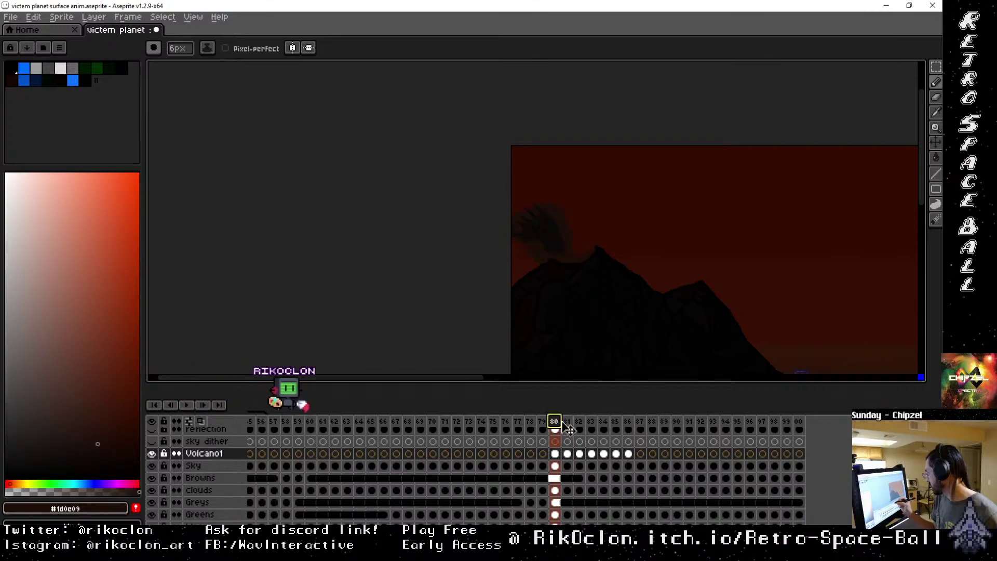
left_click(541, 423)
left_click(553, 424)
left_click(539, 425)
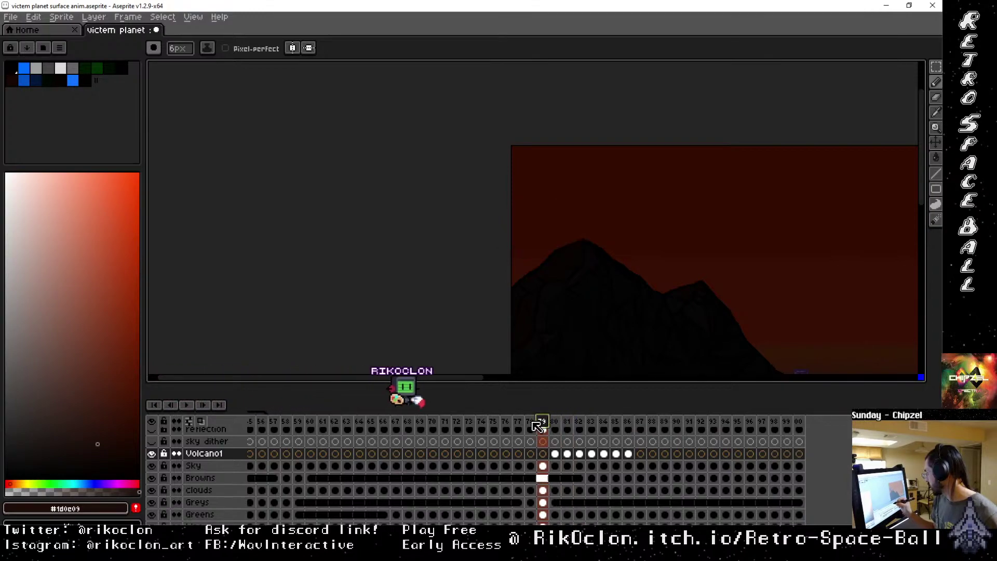
left_click(555, 425)
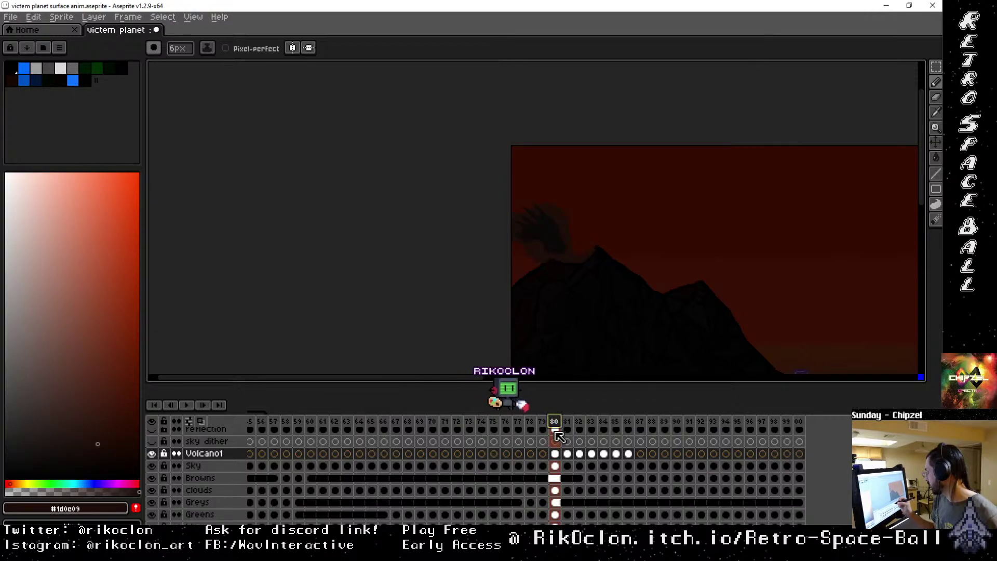
Add a new layer named "Volvano 2" and place it directly beneath the Volcano1 layer.
right_click(220, 456)
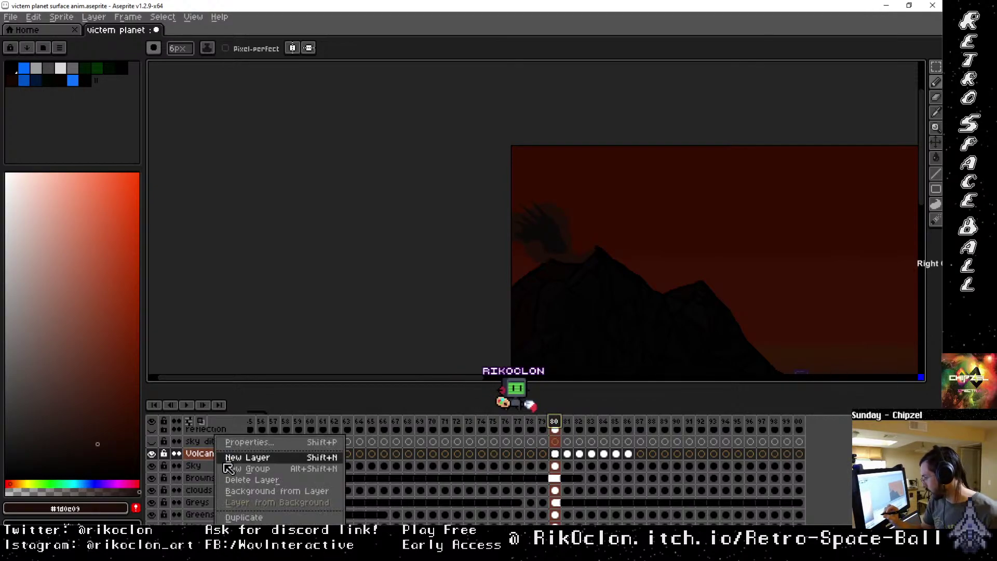
left_click(239, 462)
double_click(214, 522)
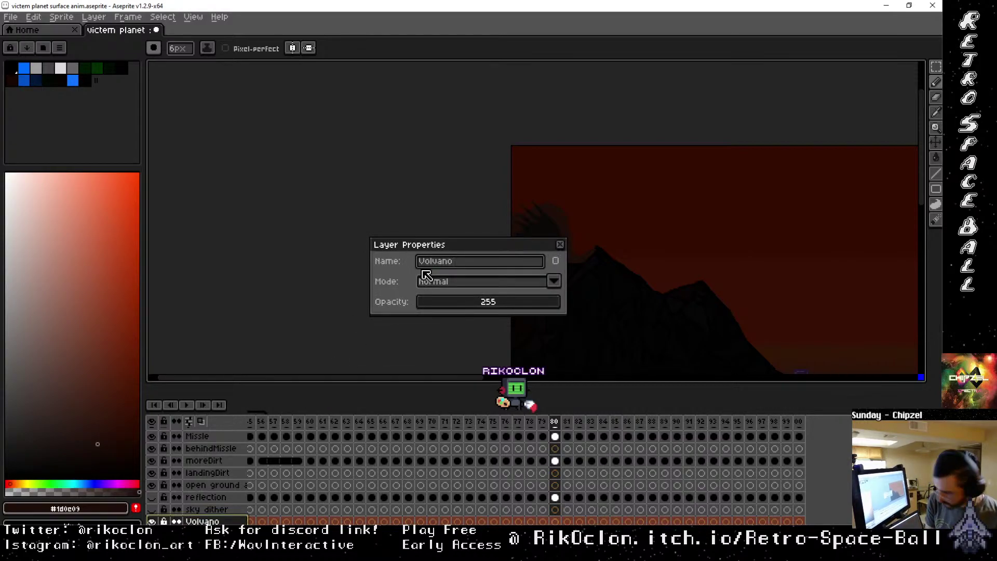
type("Volvano 2")
left_click(560, 244)
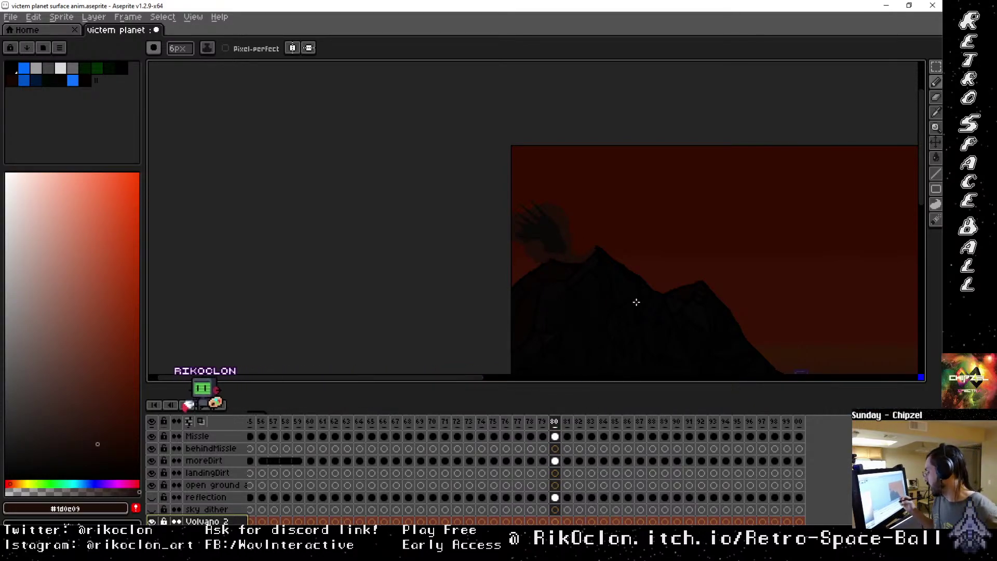
left_click(555, 423)
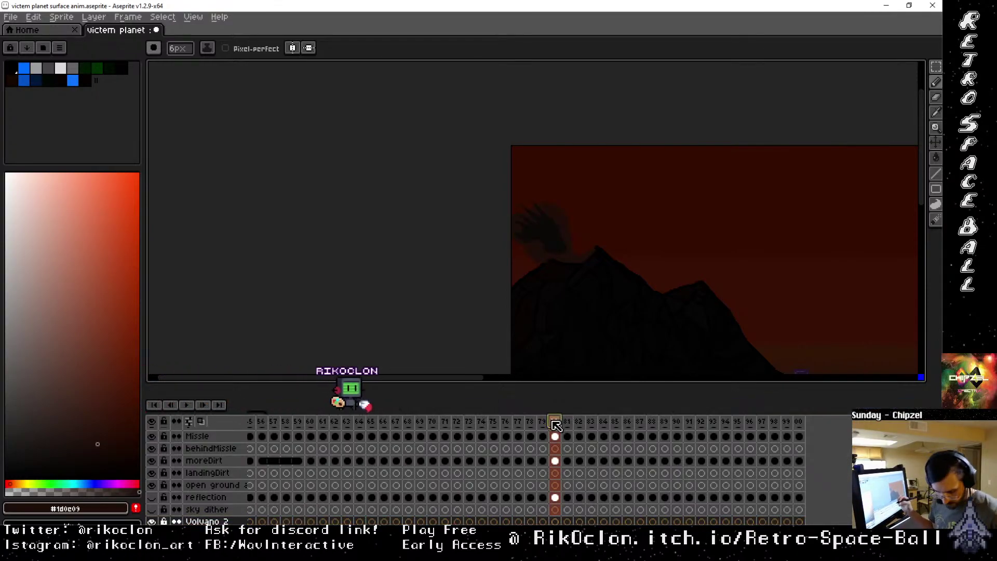
left_click(229, 521)
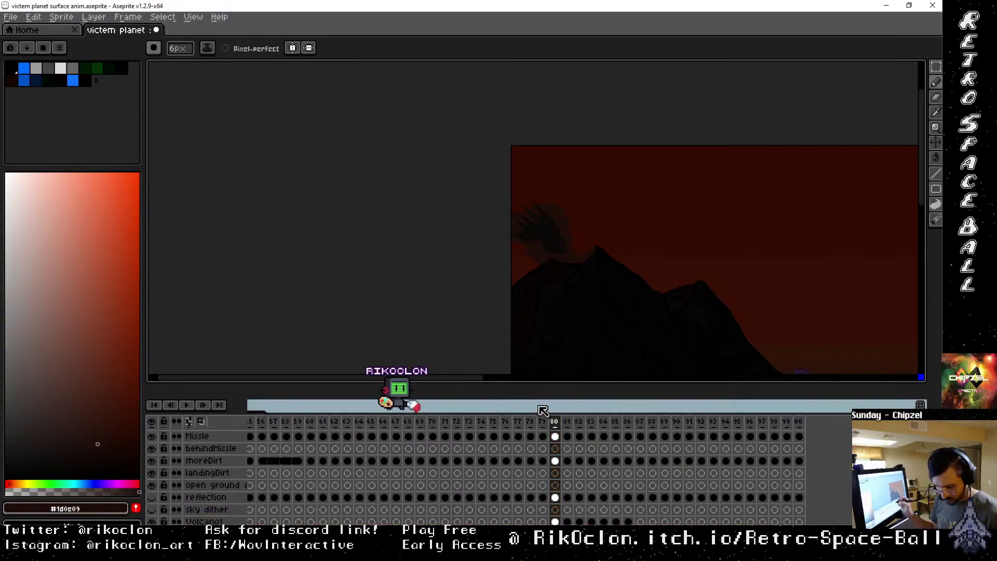
Paint a pale salmon glow disc behind the smoke at the crater on frame 80's Volvano 2 layer with a 64 px brush.
key("i")
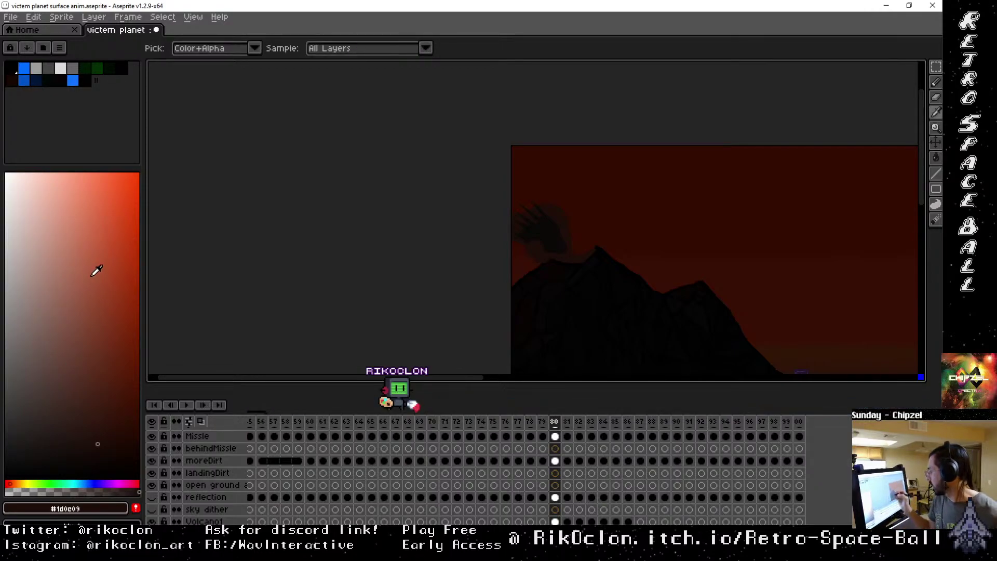
left_click(29, 220)
left_click_drag(39, 270, 73, 172)
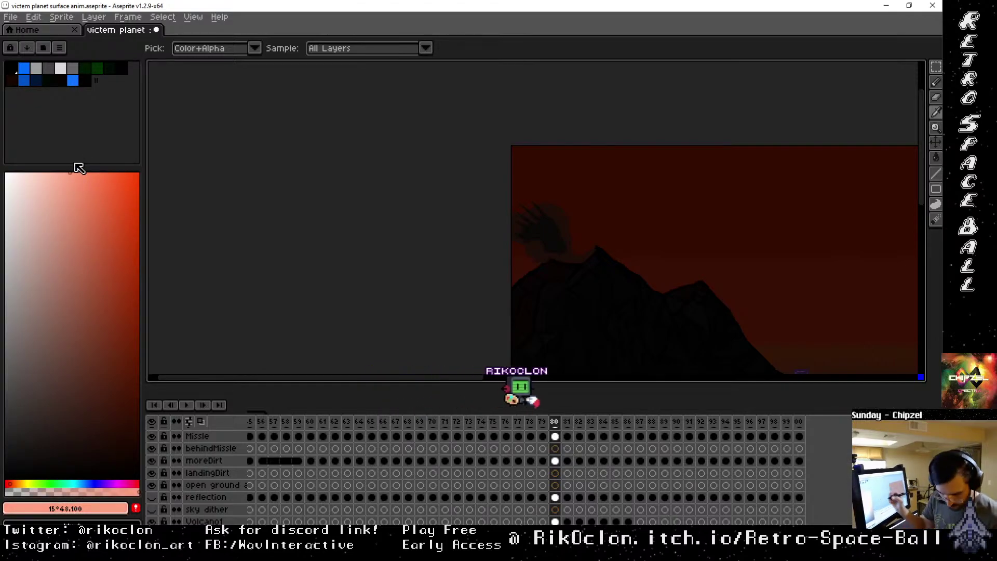
key("b")
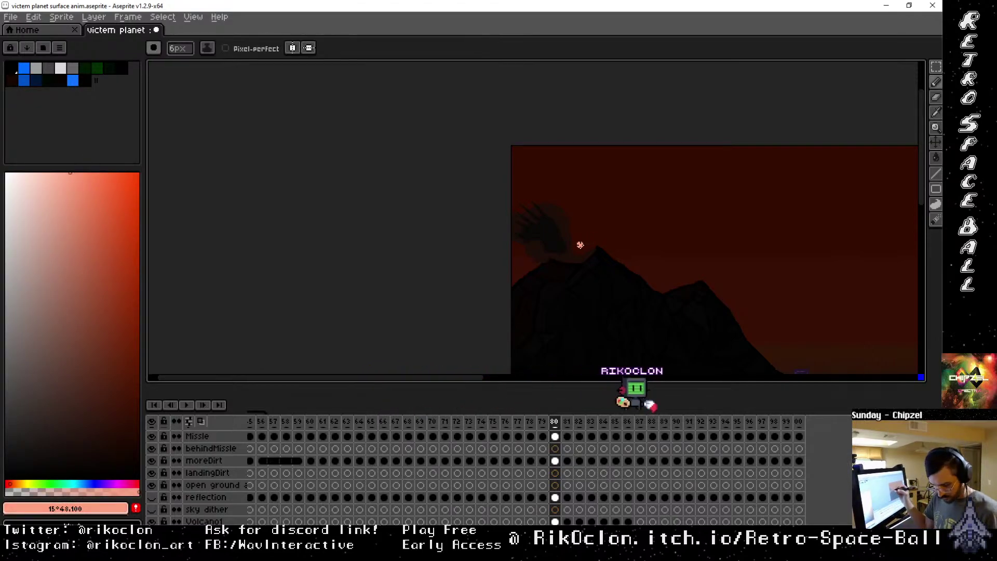
key("alt+Down")
scroll(580, 243, "up", 3)
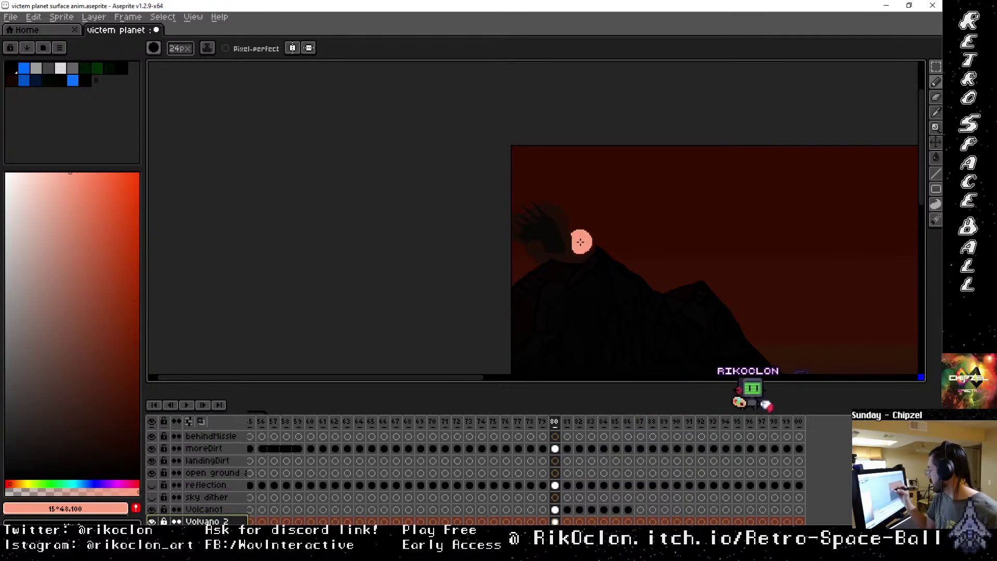
scroll(577, 242, "up", 3)
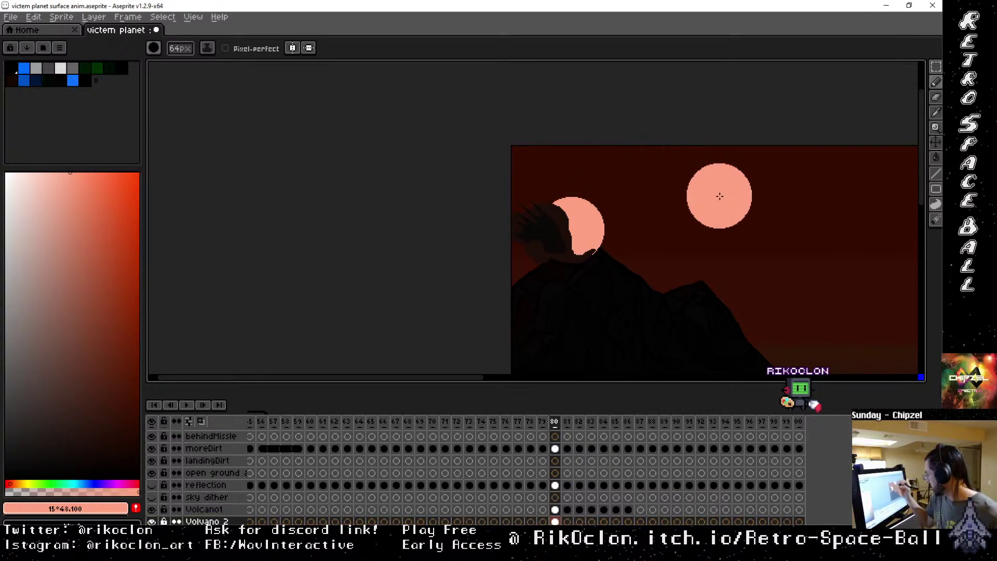
Add a new layer between Volcano1 and Volvano 2 and name it "volcano3".
key("space")
left_click_drag(702, 272, 616, 170)
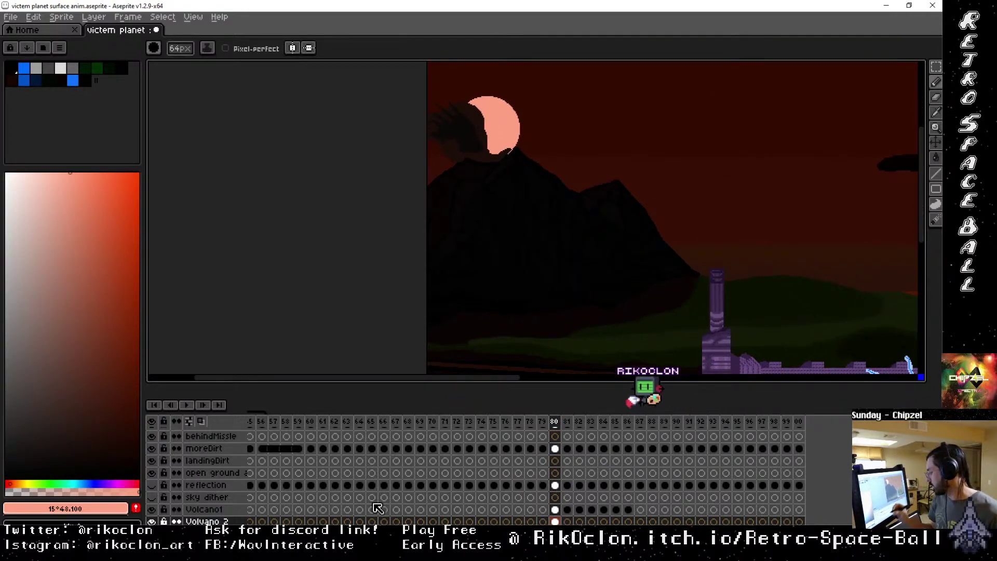
right_click(217, 521)
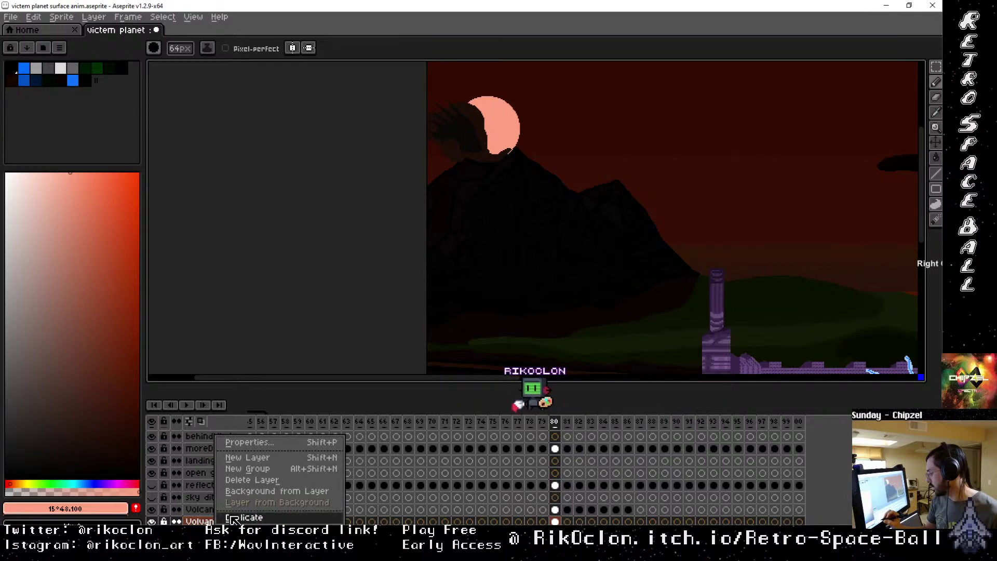
left_click(249, 457)
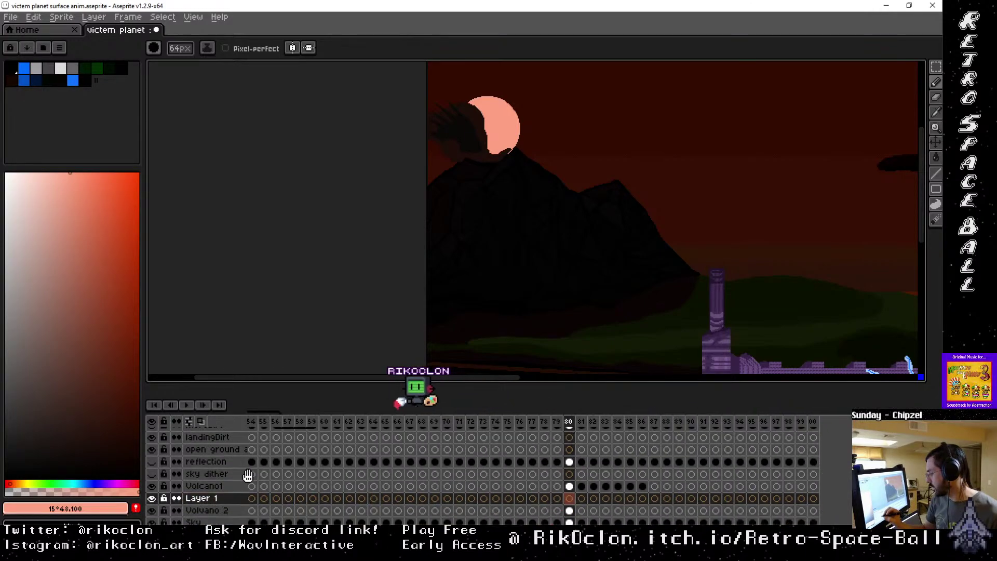
left_click_drag(247, 475, 267, 465)
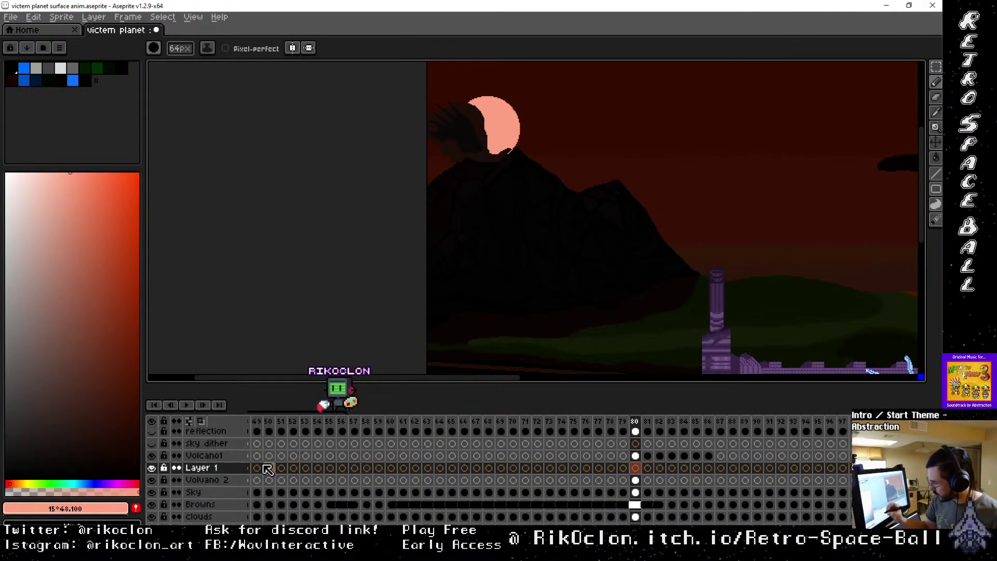
left_click(211, 471)
double_click(217, 473)
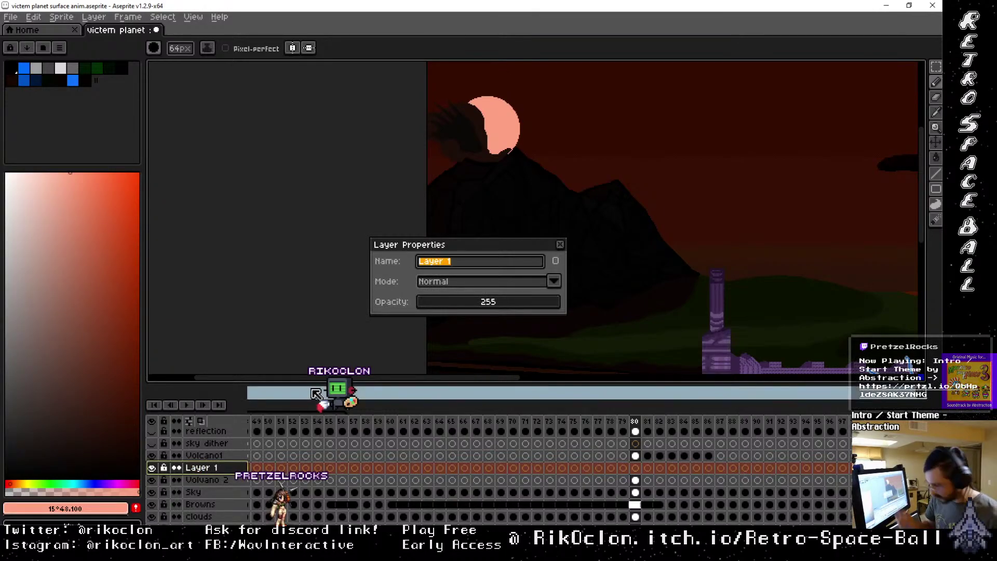
type("vo")
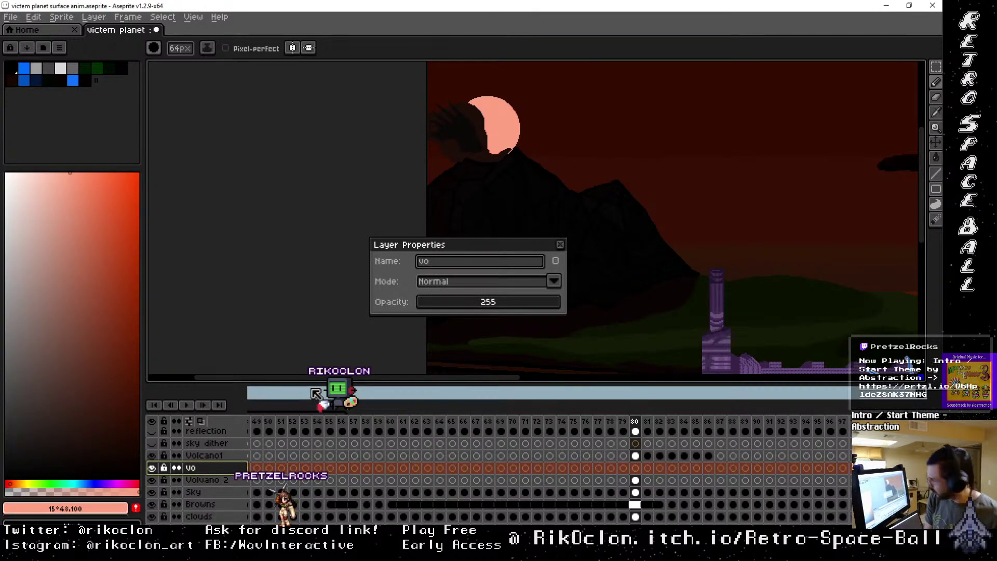
type("lcano")
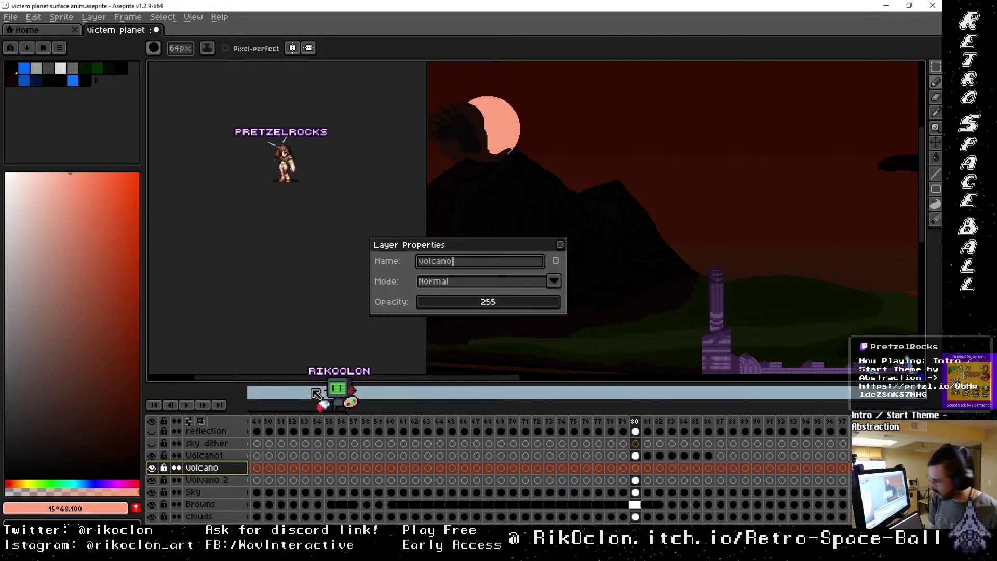
type("3")
key("Return")
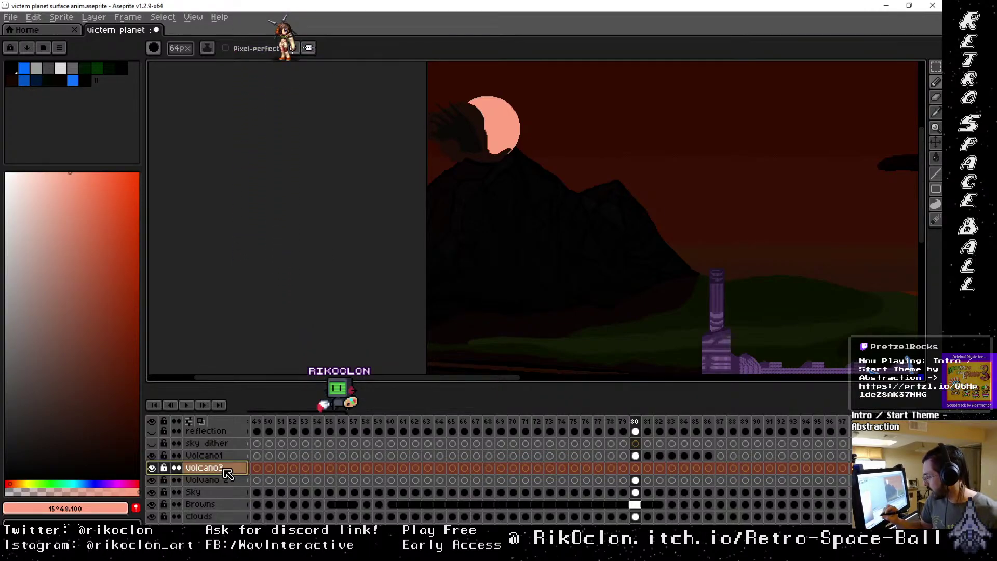
Move the volcano3 layer beneath Volvano 2 and paint a dark red (5°, 100, 50) halo around frame 80's salmon disc with a 64 px brush.
left_click_drag(223, 470, 224, 480)
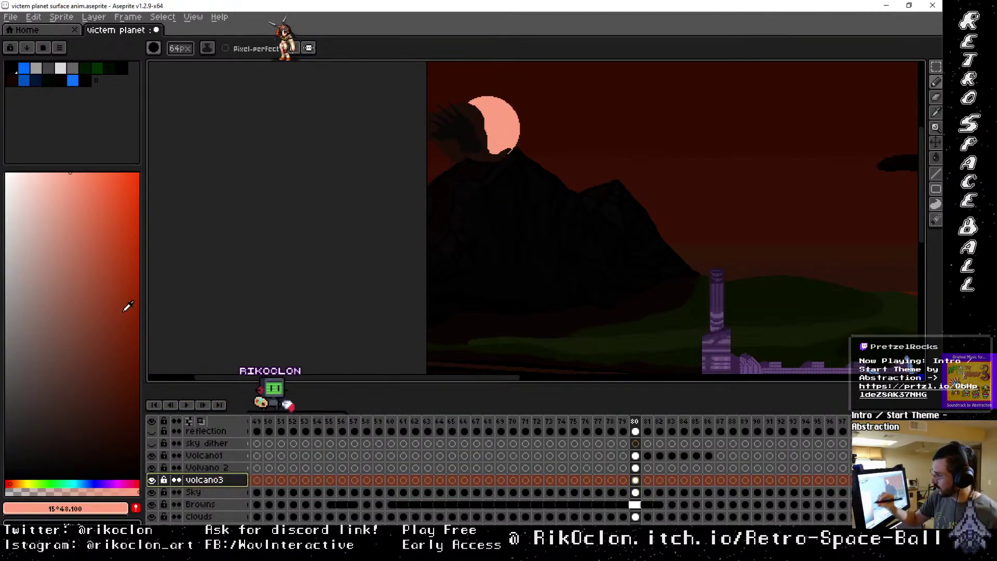
left_click(105, 319)
left_click(138, 292)
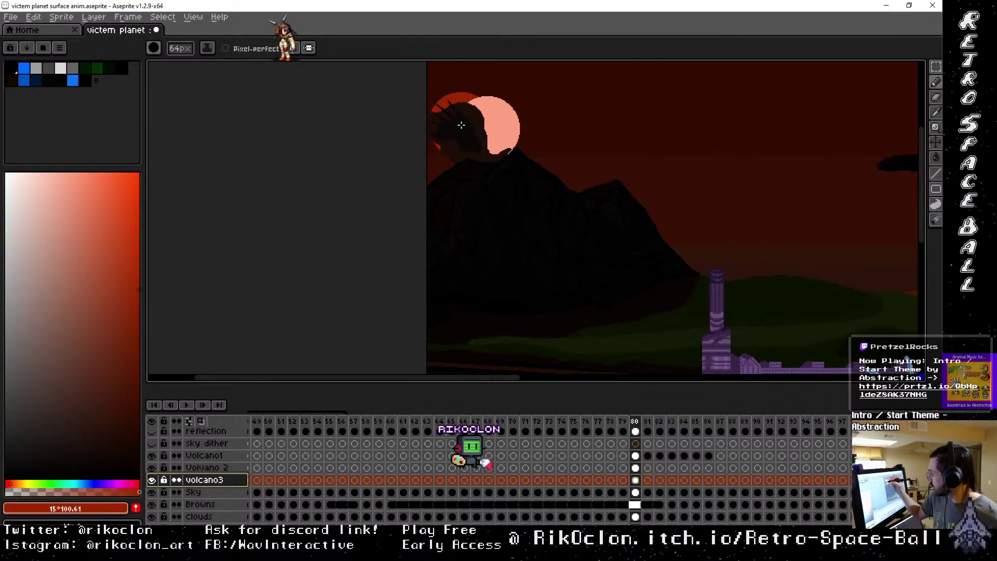
left_click(139, 396)
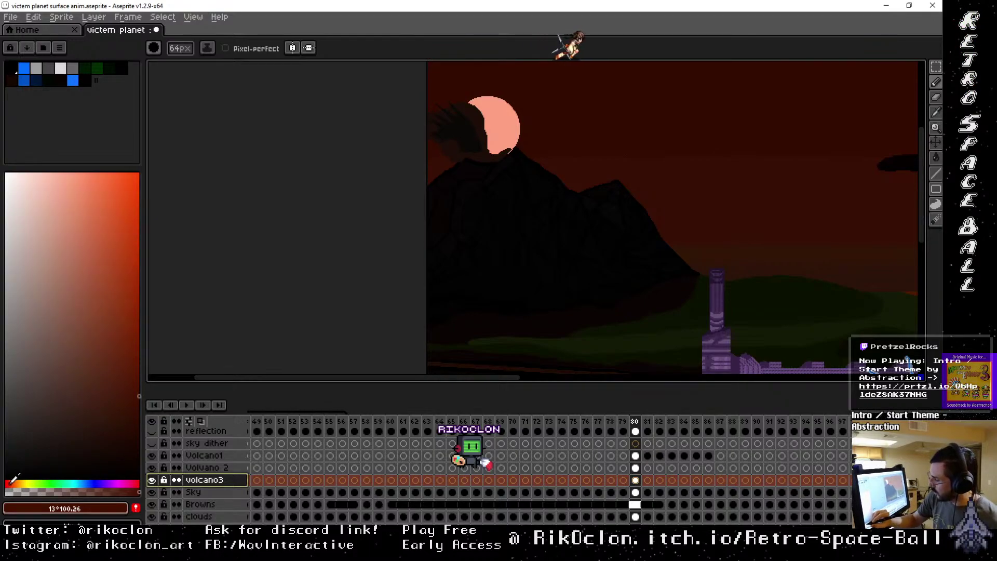
left_click_drag(11, 481, 9, 482)
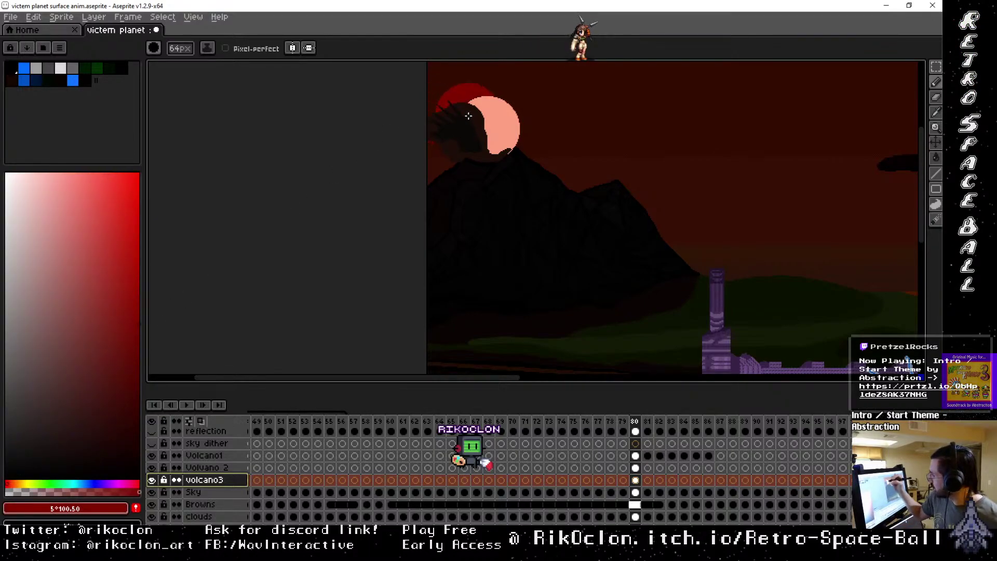
mouse_move(466, 124)
left_mouse_down()
mouse_move(501, 87)
mouse_move(527, 93)
mouse_move(504, 107)
mouse_move(477, 227)
mouse_move(464, 208)
mouse_move(434, 214)
left_mouse_up()
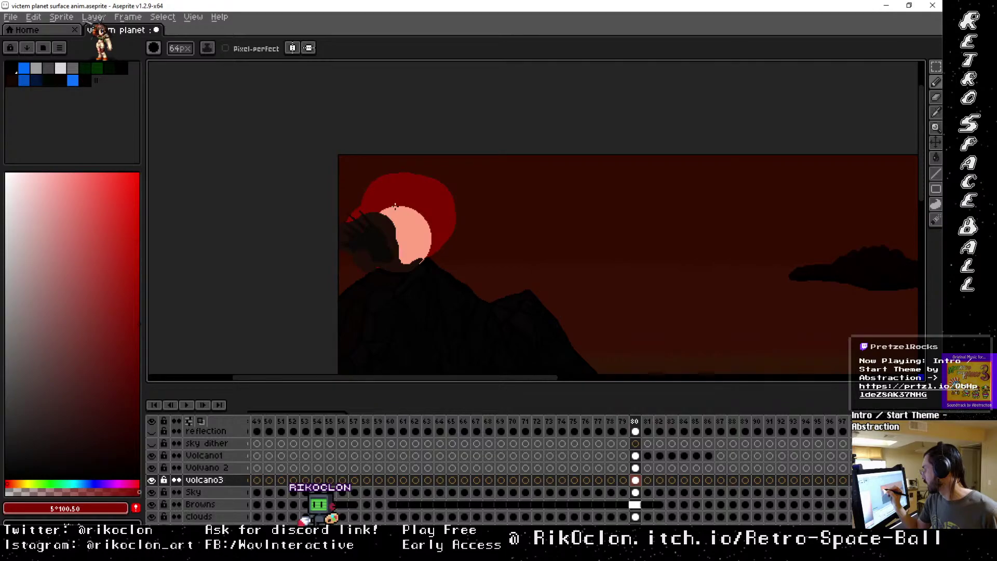
mouse_move(398, 206)
left_mouse_down()
mouse_move(382, 226)
mouse_move(380, 208)
mouse_move(371, 241)
mouse_move(374, 232)
mouse_move(342, 256)
left_mouse_up()
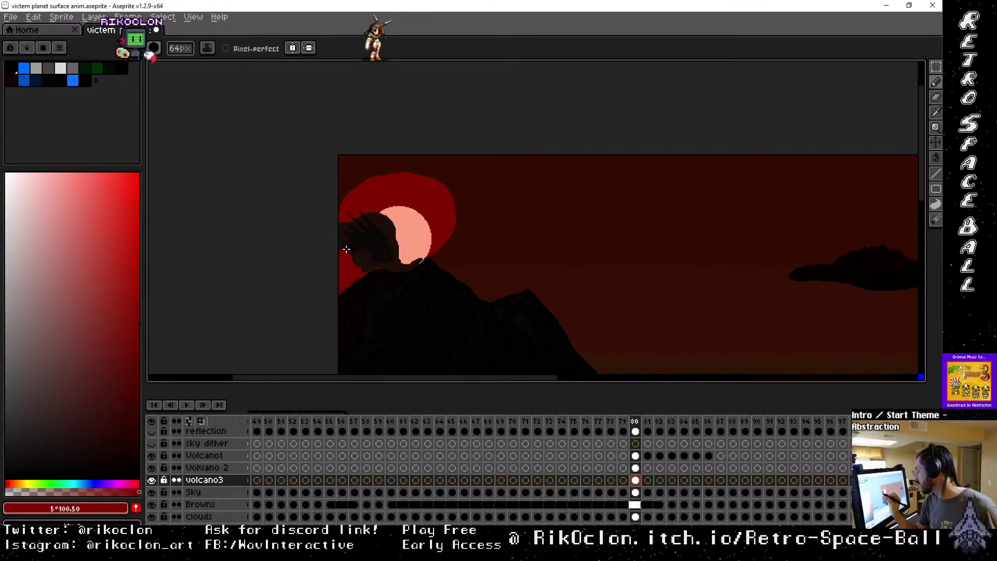
left_click(399, 190)
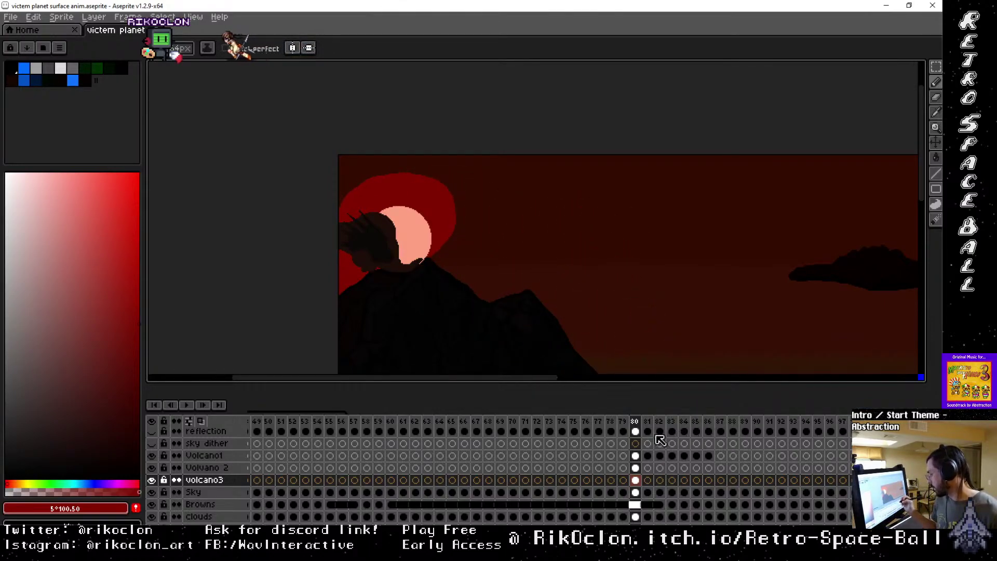
Try the volcano3 layer beneath Greys and return it to directly above the Sky layer.
left_click(223, 482)
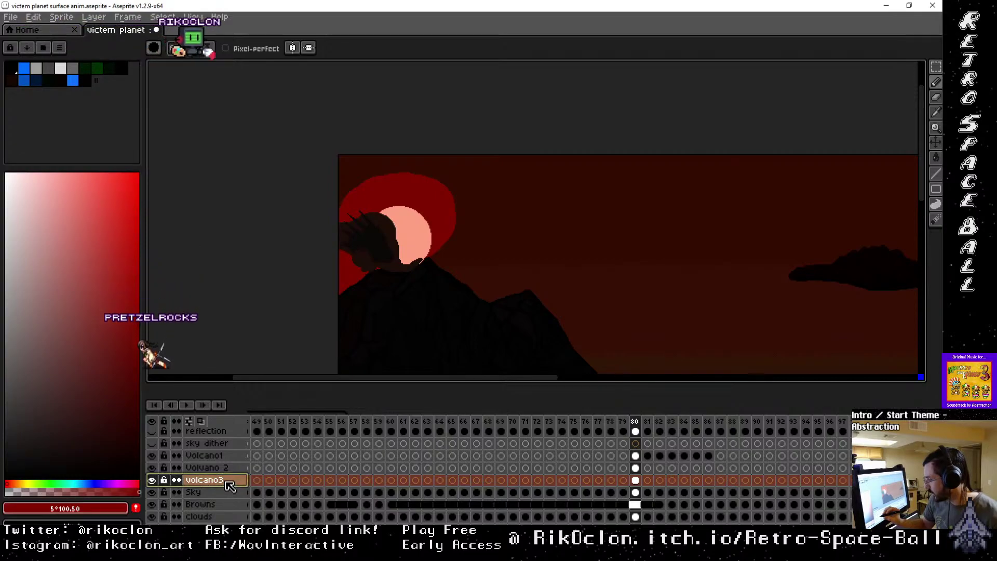
key("Delete")
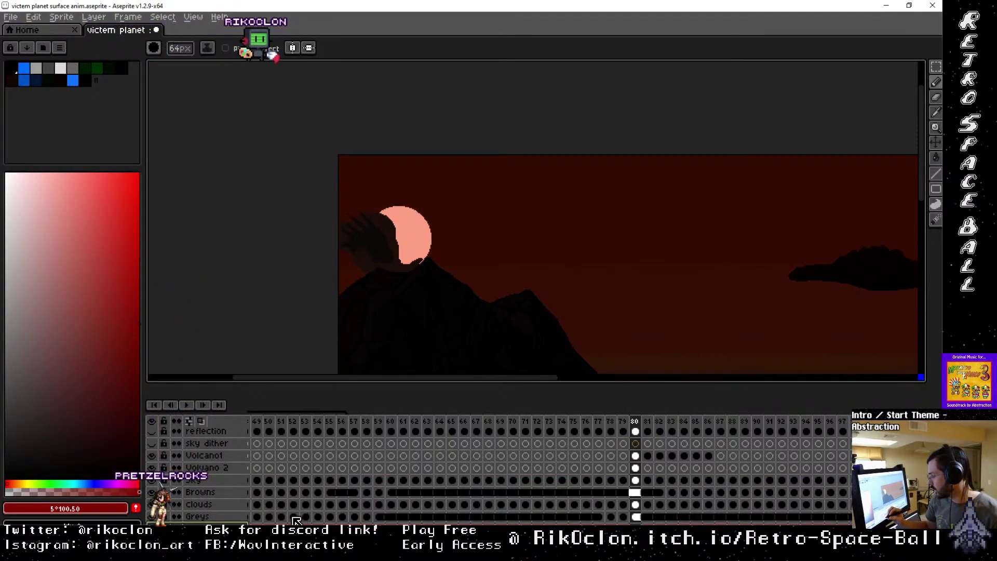
scroll(249, 519, "down", 2)
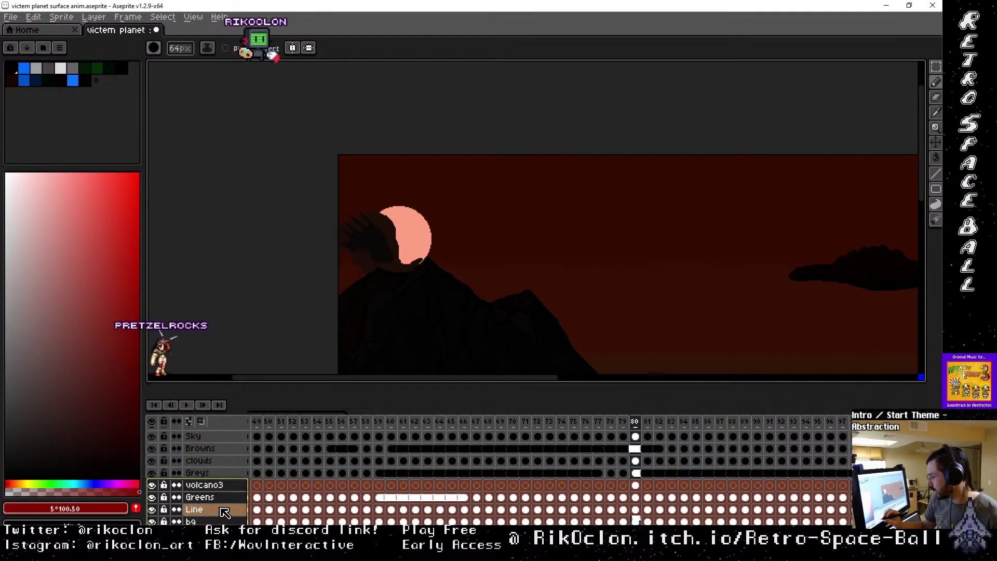
left_click(223, 485)
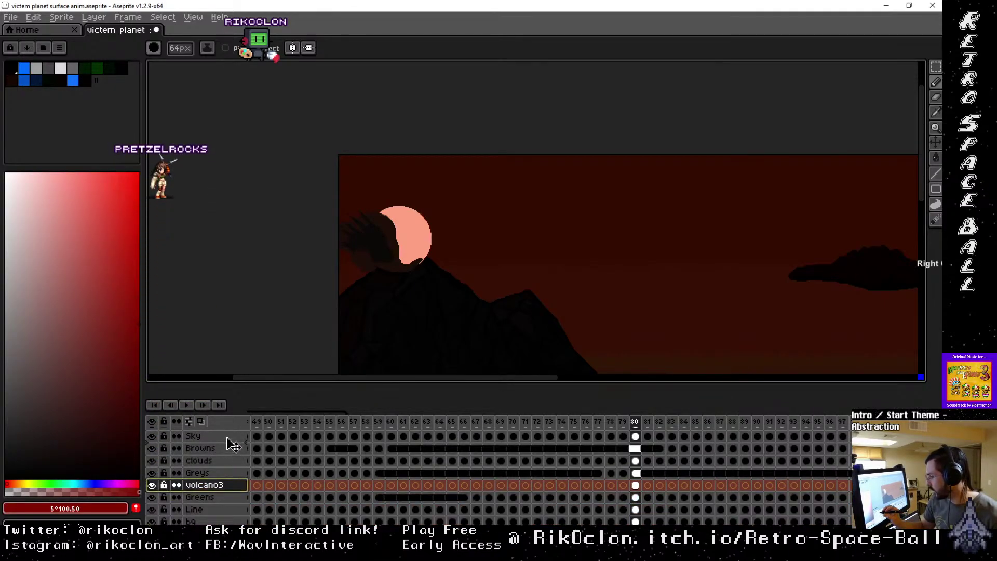
left_click_drag(232, 445, 232, 436)
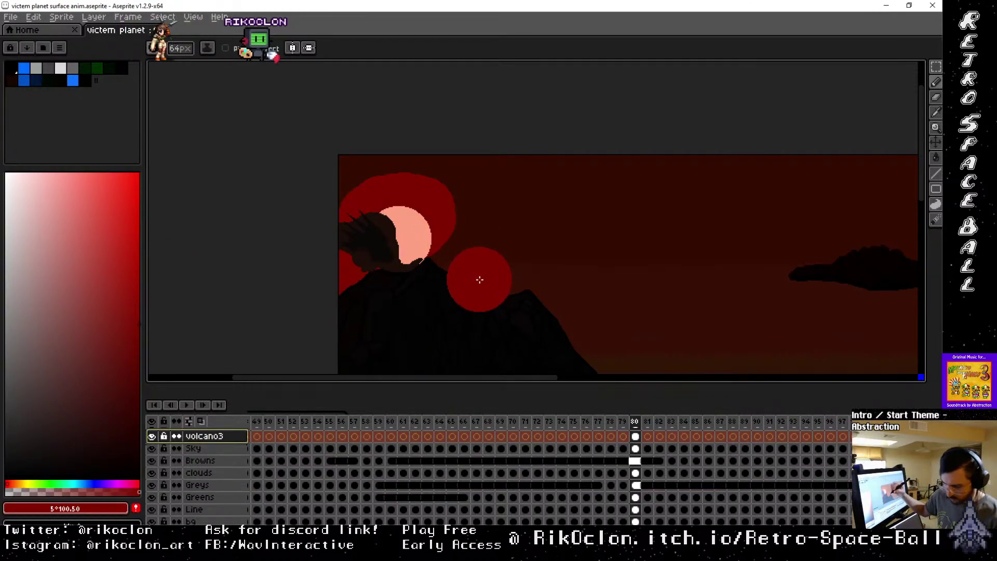
Try a thin dark red stroke along the mountain ridge beside the halo on frame 80 with a much smaller brush.
key("minus")
key("minus")
key("minus")
key("minus")
key("minus")
key("minus")
key("minus")
key("minus")
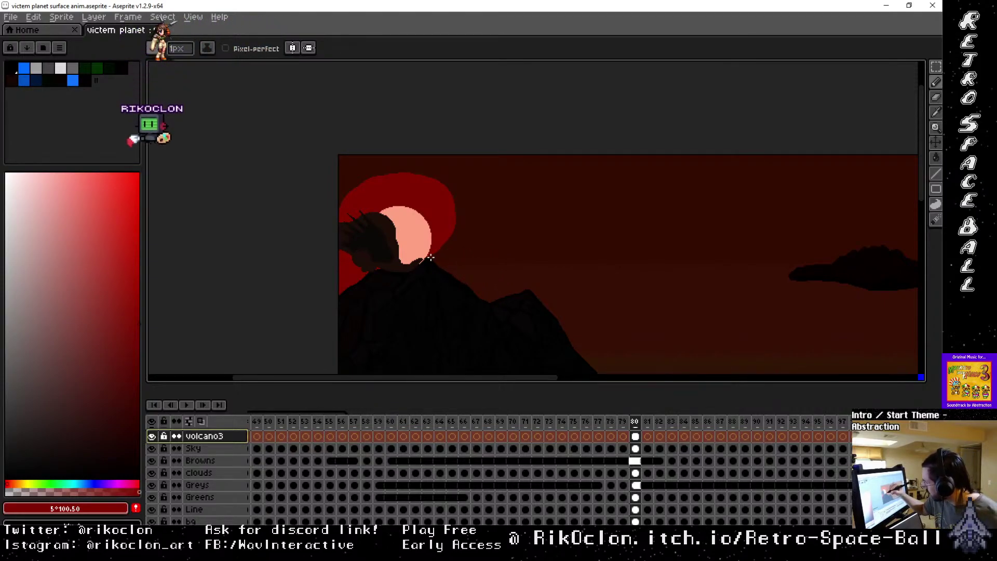
left_click_drag(430, 256, 457, 274)
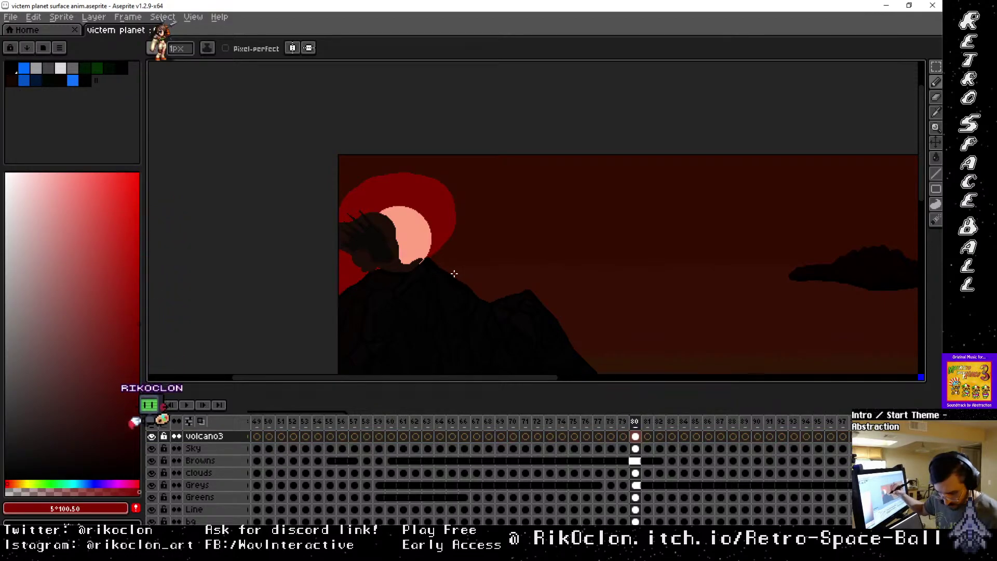
Widen frame 80's dark red halo around the right side of the salmon disc, down over the ridge, with a 64 px brush.
key("plus")
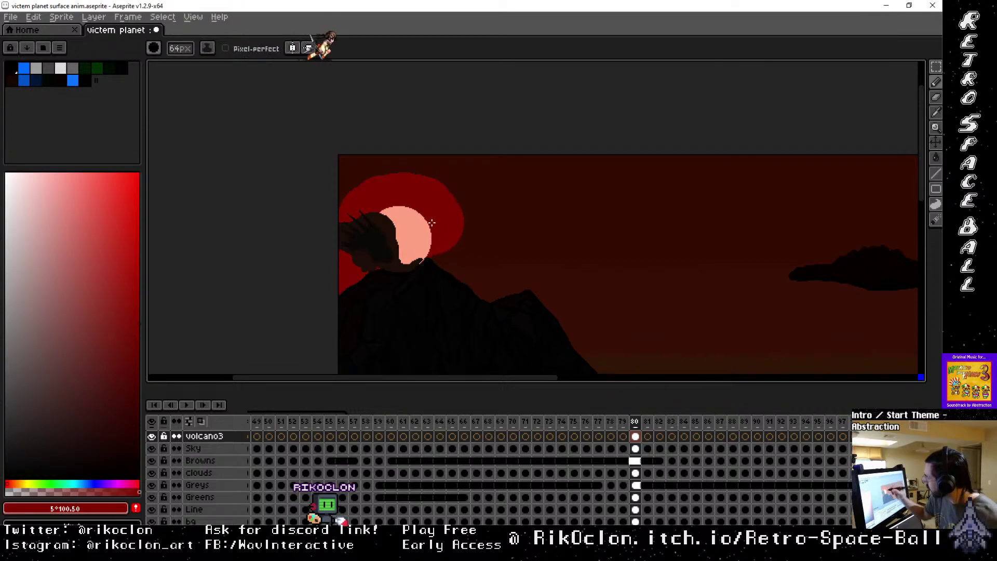
left_click_drag(432, 223, 429, 237)
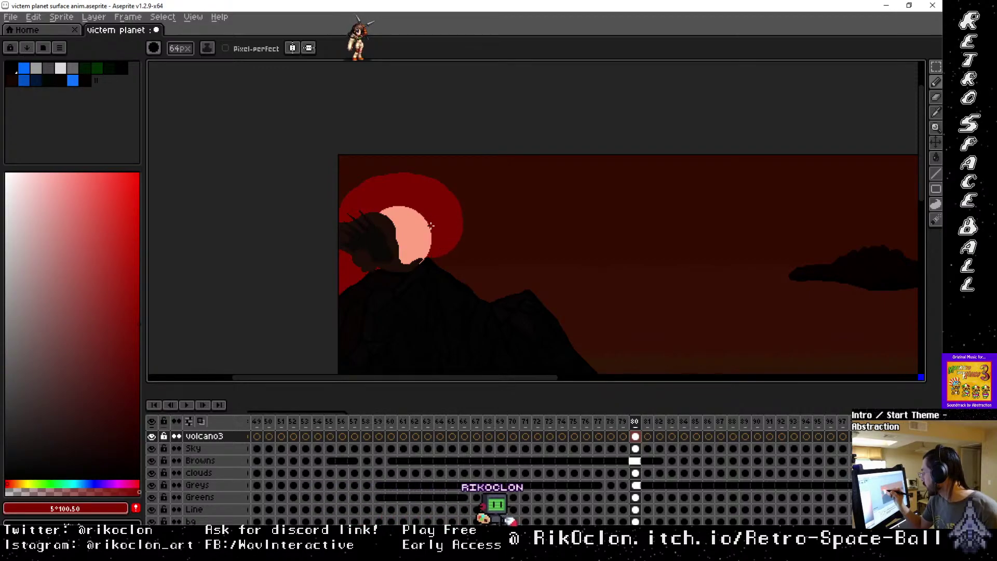
left_click_drag(430, 226, 434, 237)
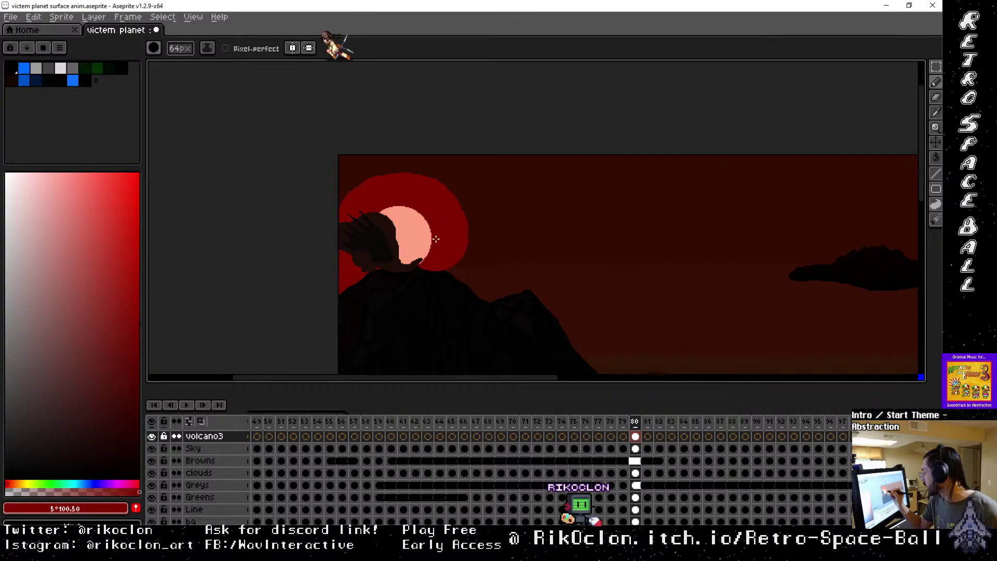
mouse_move(436, 239)
left_mouse_down()
mouse_move(438, 277)
mouse_move(446, 205)
mouse_move(448, 258)
left_mouse_up()
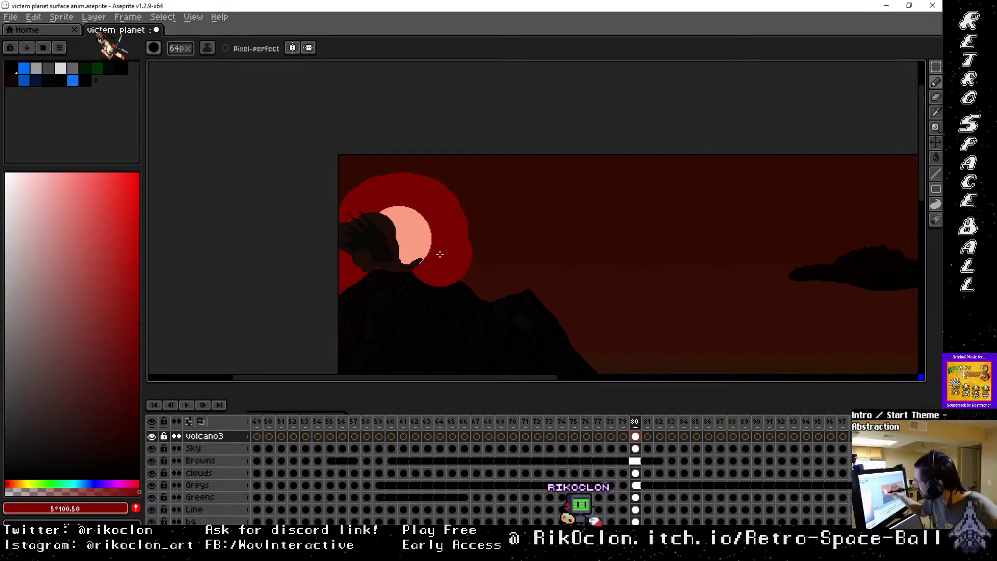
Extend the dark red glow on frame 80 down the mountain's right slope and past the top of the purple tower.
mouse_move(438, 241)
left_mouse_down()
mouse_move(457, 267)
mouse_move(445, 267)
mouse_move(454, 286)
mouse_move(459, 277)
left_mouse_up()
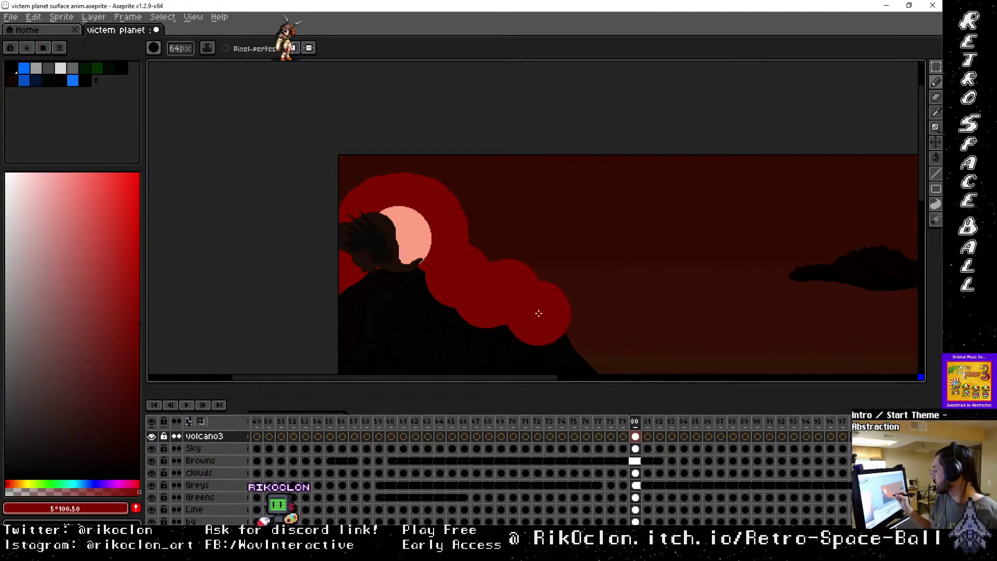
mouse_move(539, 313)
left_mouse_down()
mouse_move(576, 319)
mouse_move(571, 334)
mouse_move(604, 334)
left_mouse_up()
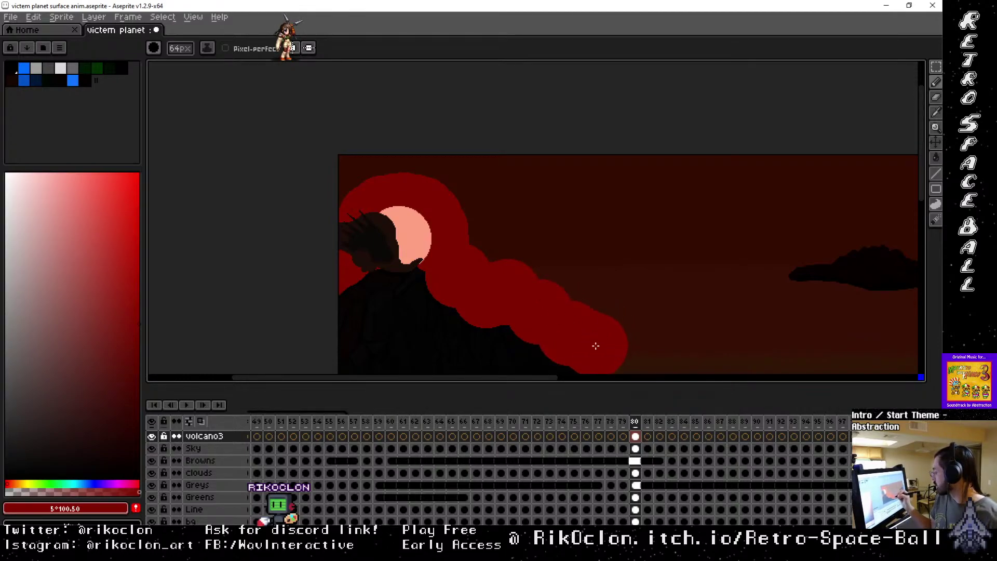
left_click_drag(695, 313, 701, 223)
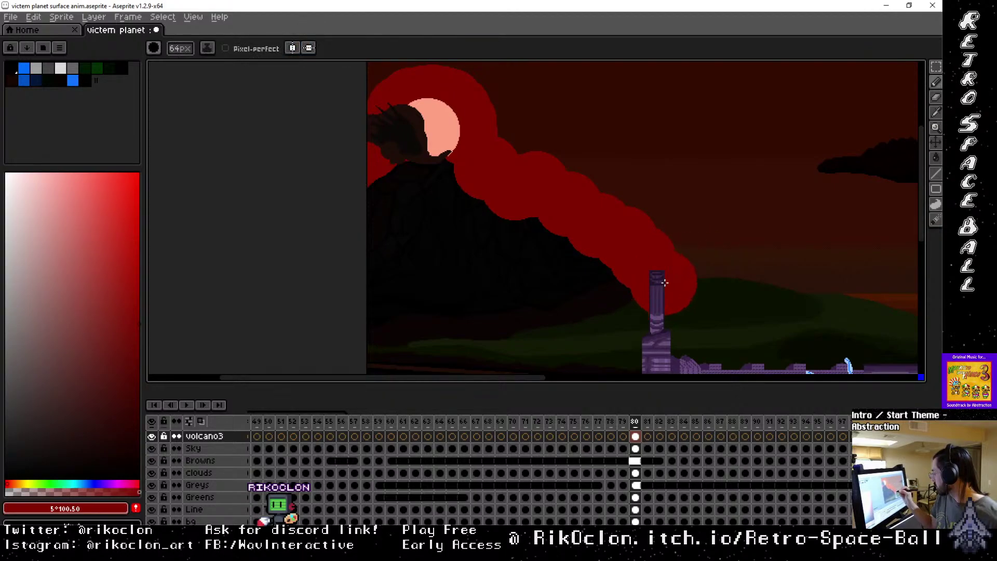
left_click(696, 283)
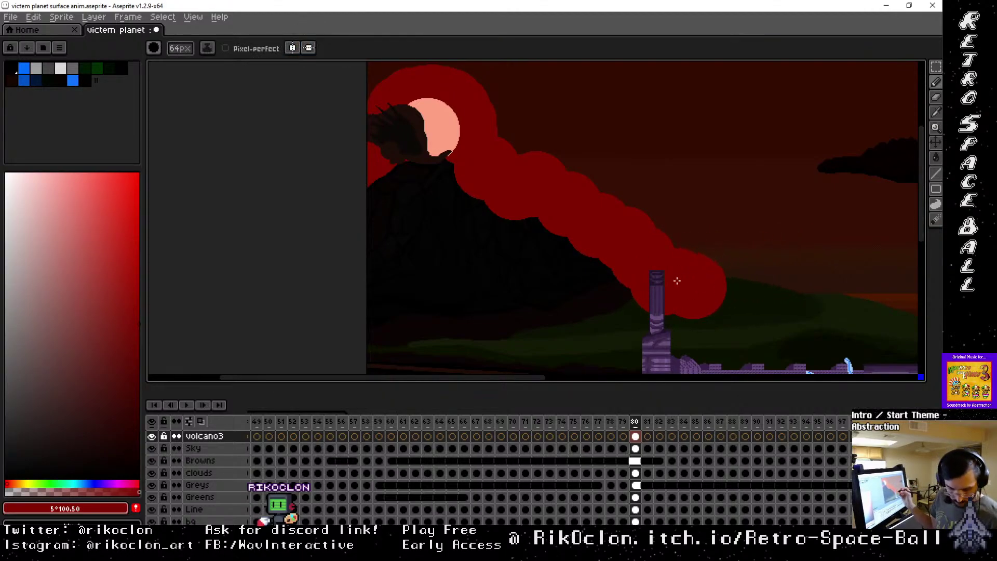
Erase the red paint covering the mountain silhouette and the green hills on frame 80 with a 30 px eraser.
key("e")
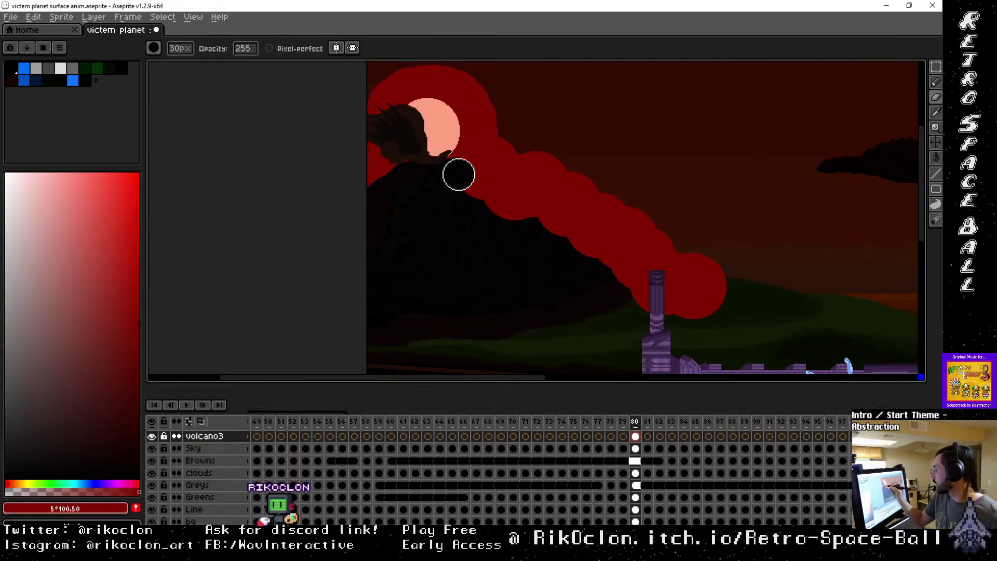
mouse_move(533, 229)
left_mouse_down()
mouse_move(647, 304)
mouse_move(743, 338)
mouse_move(647, 308)
mouse_move(745, 302)
mouse_move(652, 285)
left_mouse_up()
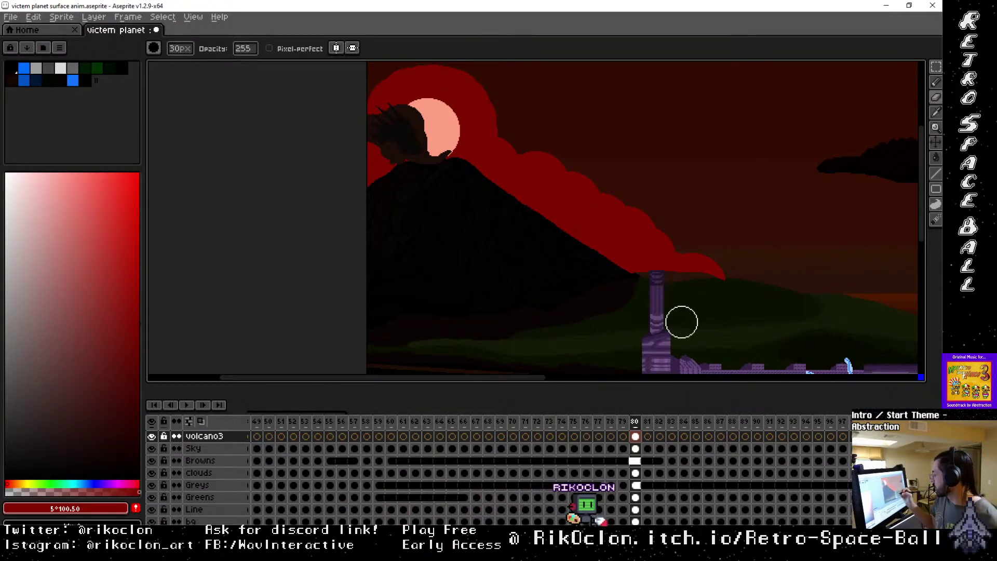
left_click_drag(666, 296, 615, 330)
Compare frame 80 with its neighbours and erase the red trail along the slope, leaving a round halo around the salmon disc.
left_click(647, 422)
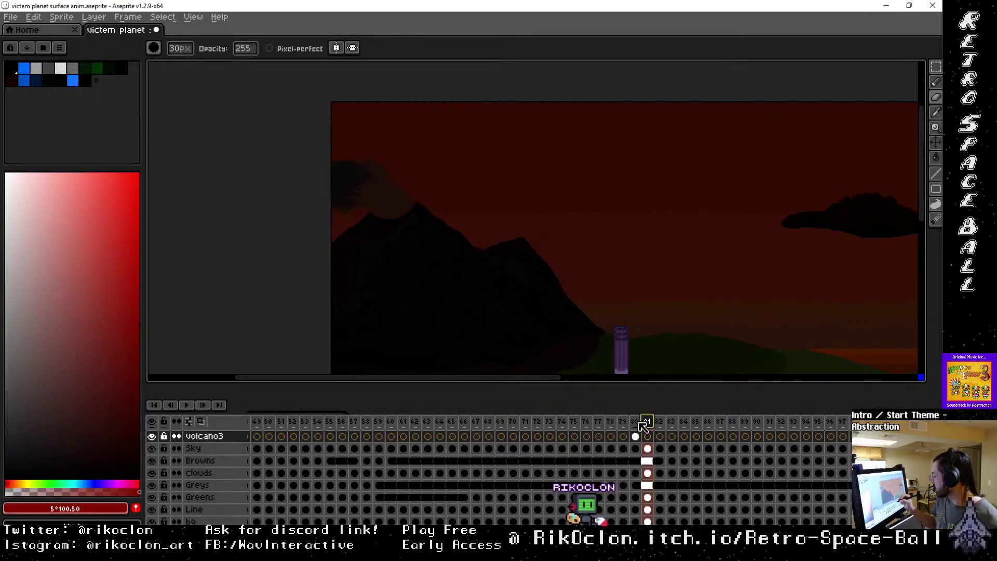
left_click(623, 422)
left_click(636, 422)
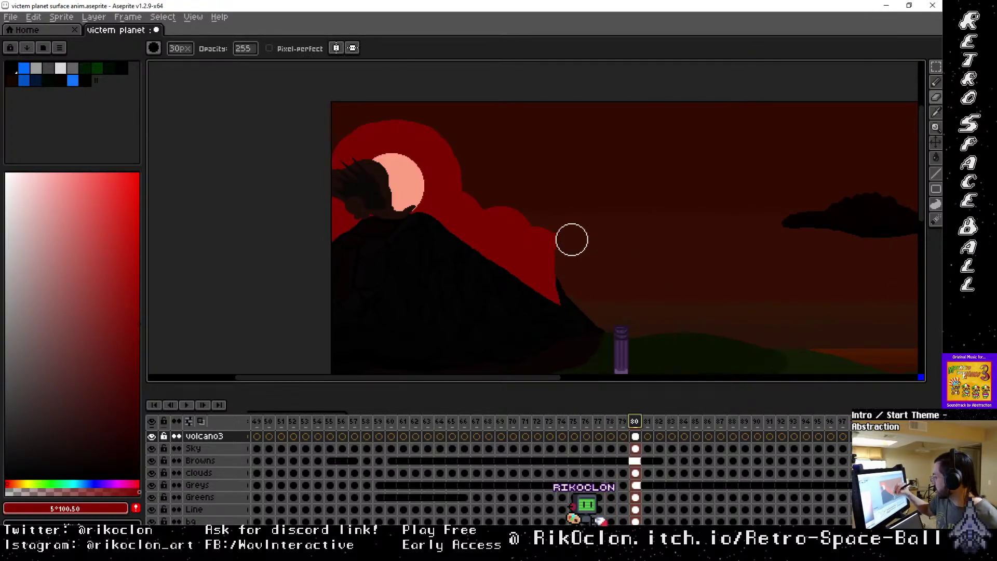
left_click_drag(532, 250, 485, 192)
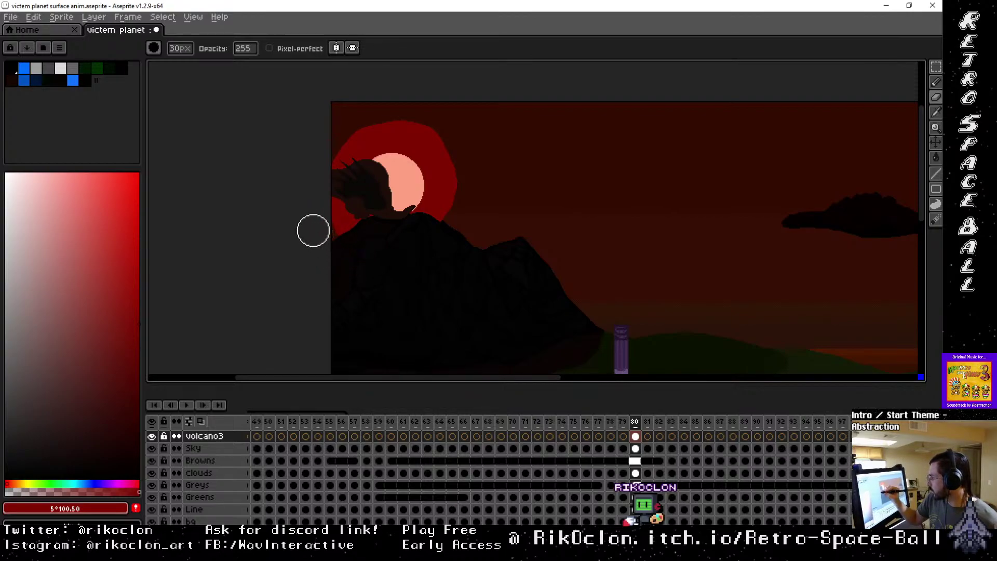
Stamp a 64 px red disc at the crater on frame 81's volcano3 layer and erase the part overlapping the mountain.
left_click(647, 435)
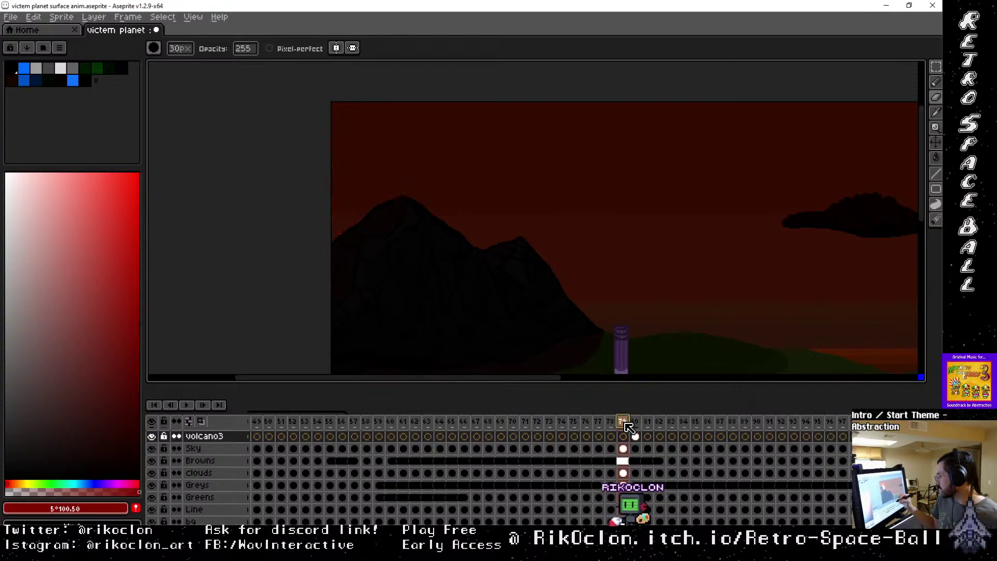
left_click(634, 421)
left_click(648, 422)
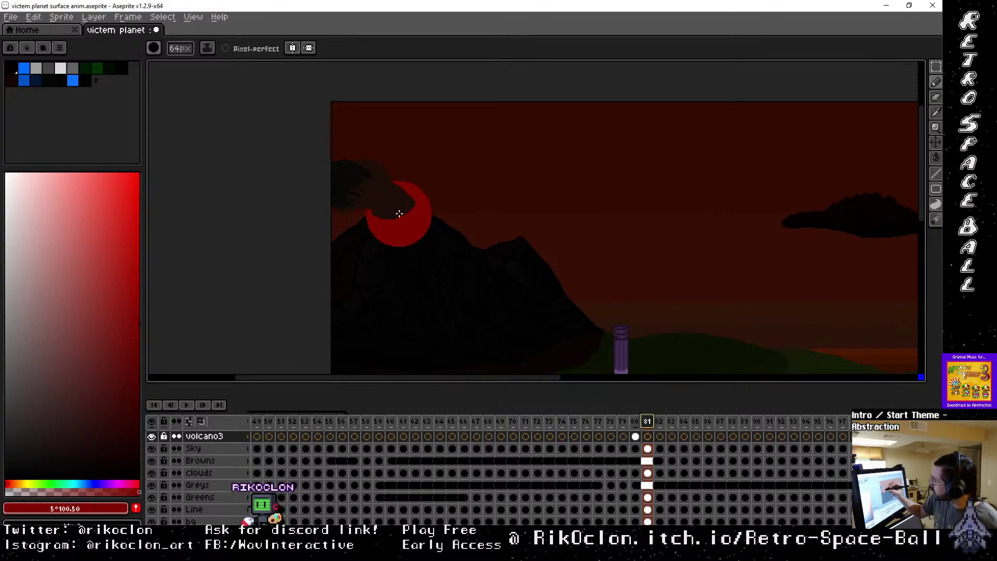
left_click(398, 214)
key("b")
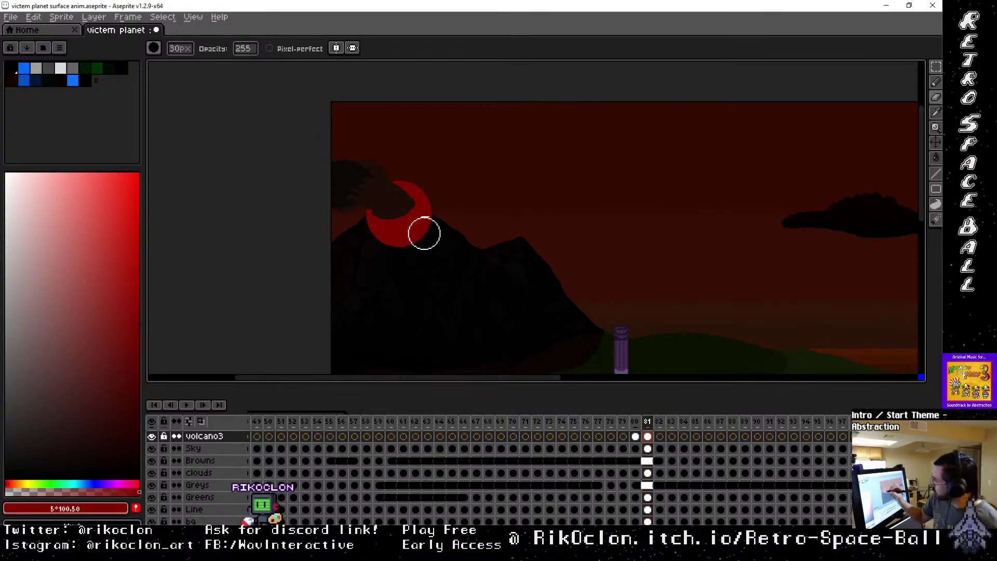
left_click_drag(421, 223, 379, 230)
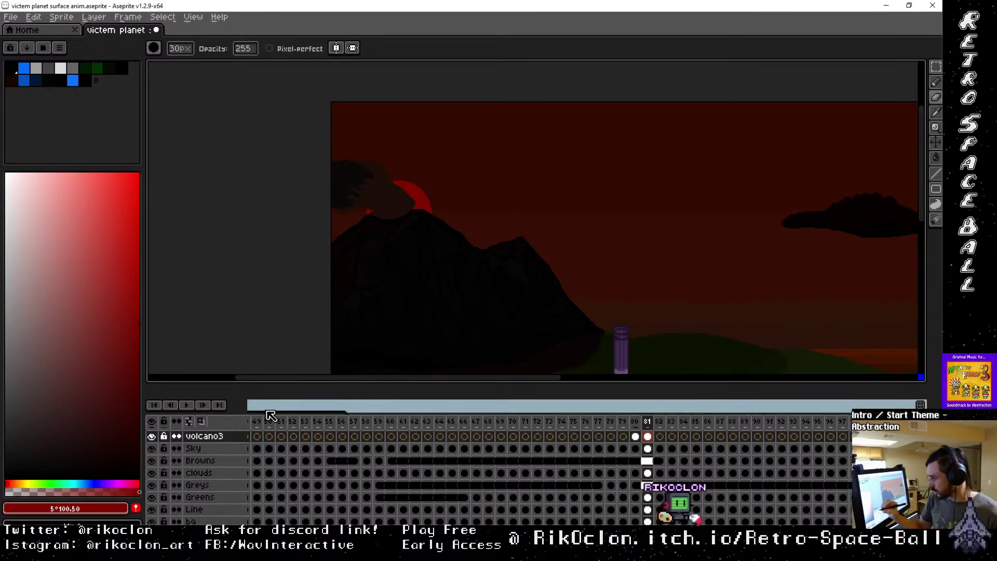
Fill frame 81's red glow with a duller dark red (5°, 78, 26) and check the transition to frame 82.
left_click(110, 398)
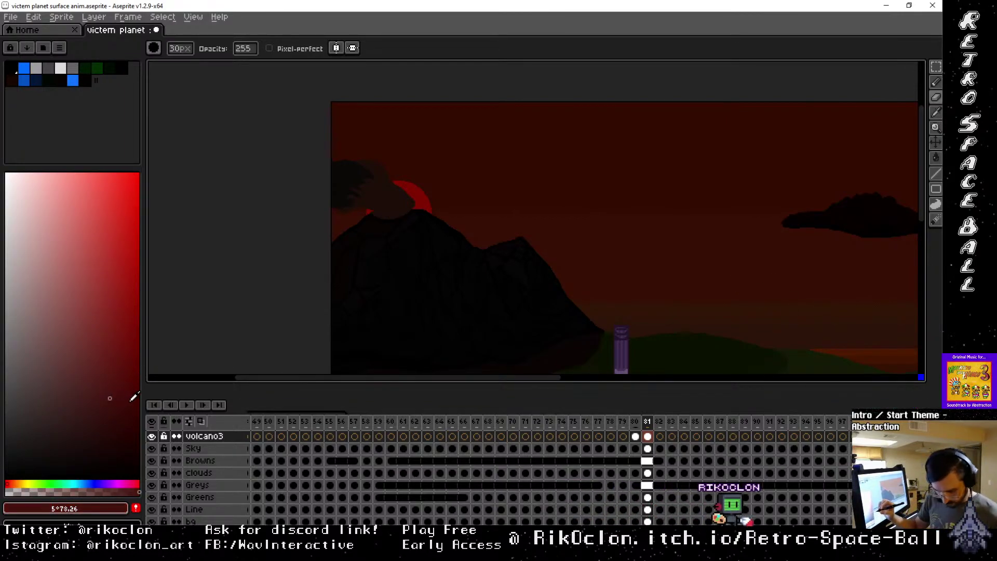
key("g")
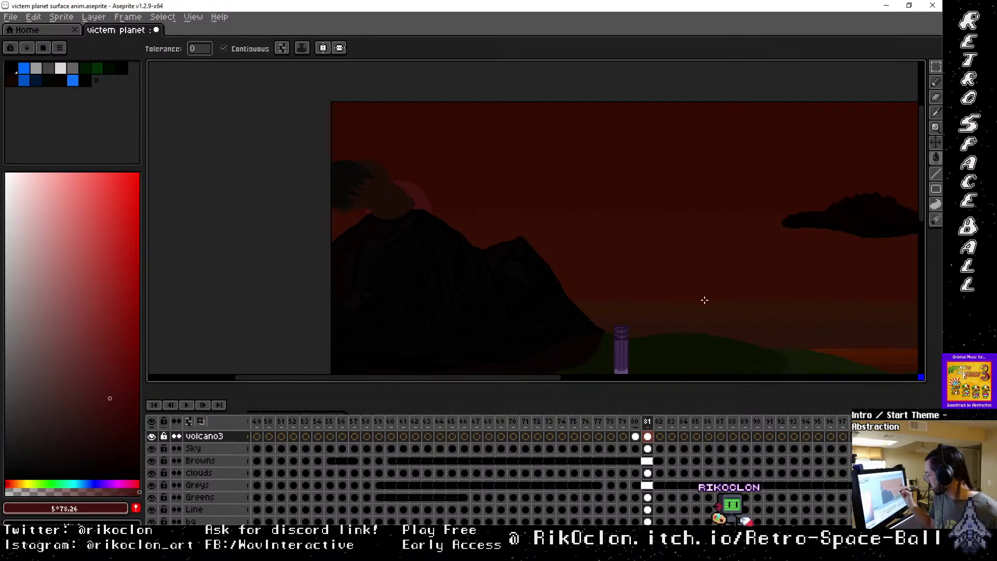
mouse_move(642, 427)
left_mouse_down()
mouse_move(623, 424)
mouse_move(647, 424)
left_mouse_up()
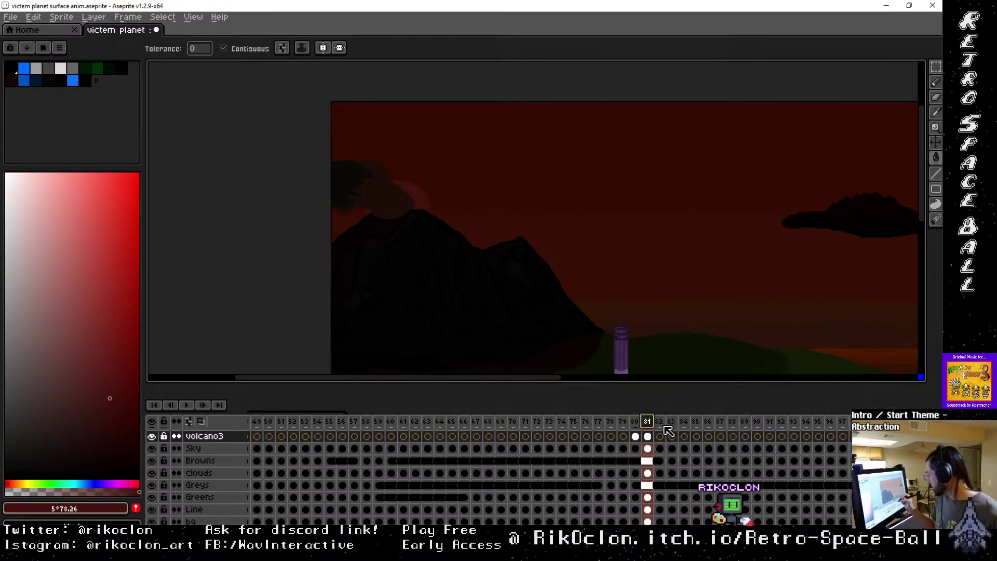
left_click(661, 427)
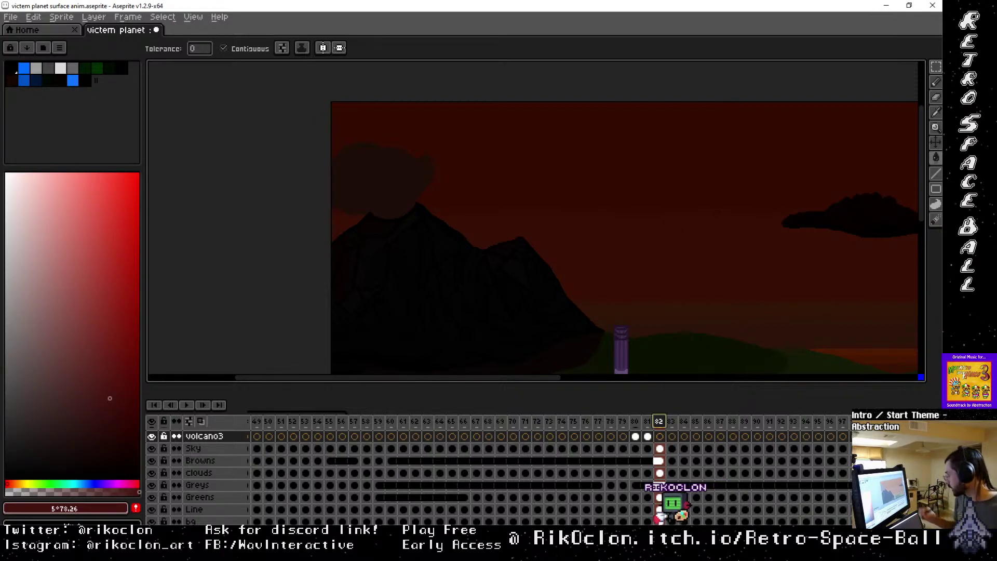
Flip between frames 80 and 81 to examine how the bright flash changes into the faded glow behind the smoke.
key("Left")
key("Left")
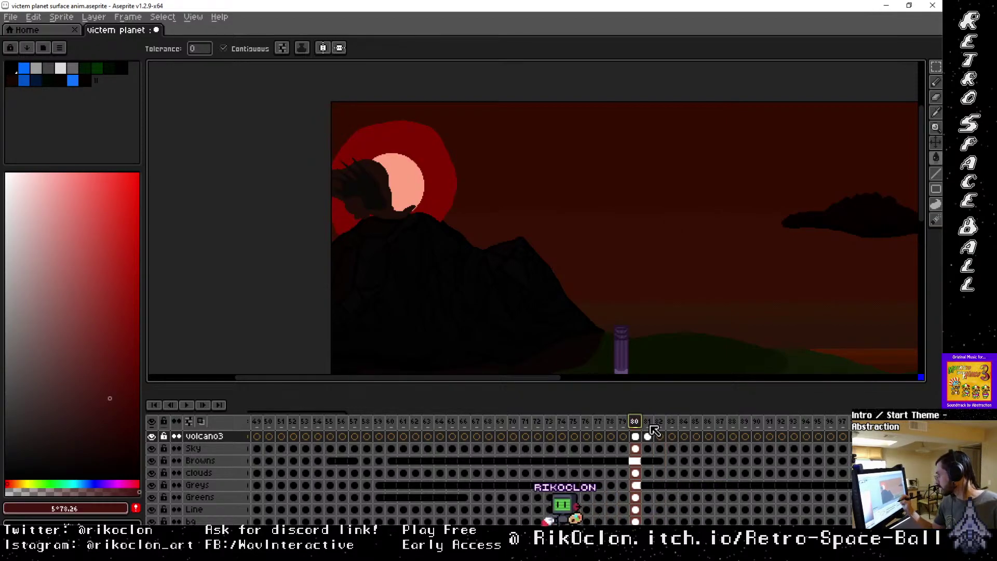
left_click(649, 424)
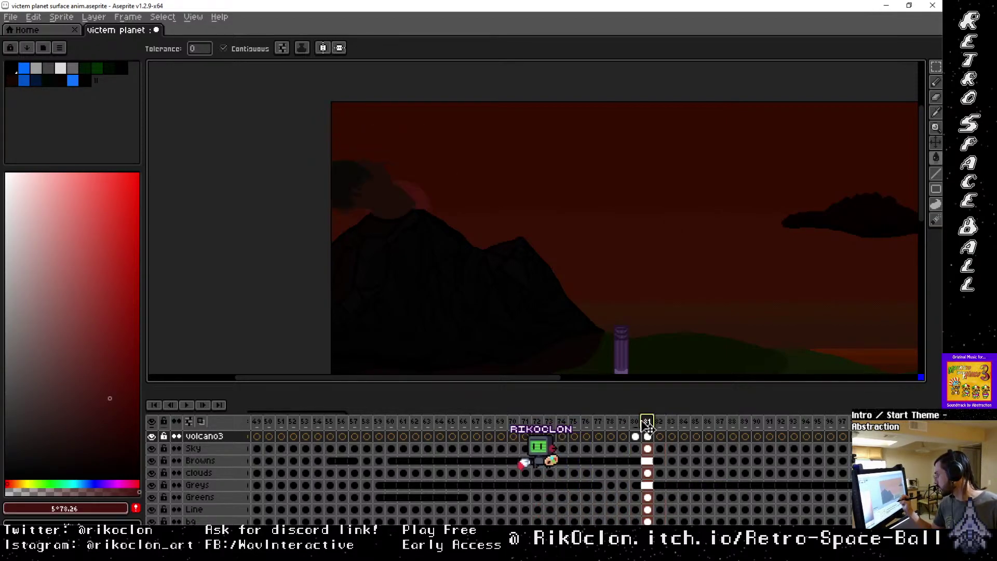
key("Left")
key("Right")
key("Left")
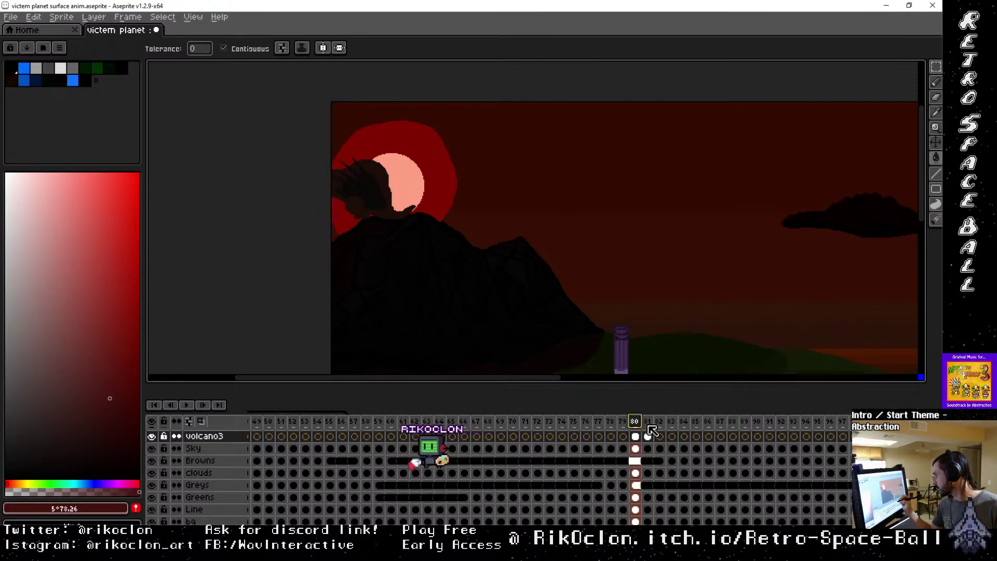
key("Right")
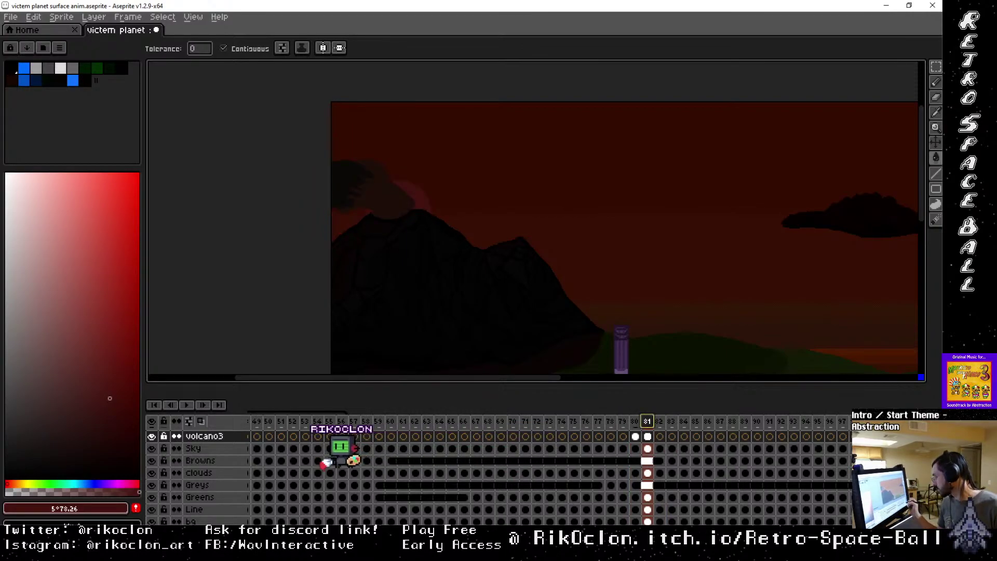
scroll(485, 451, "up", 5)
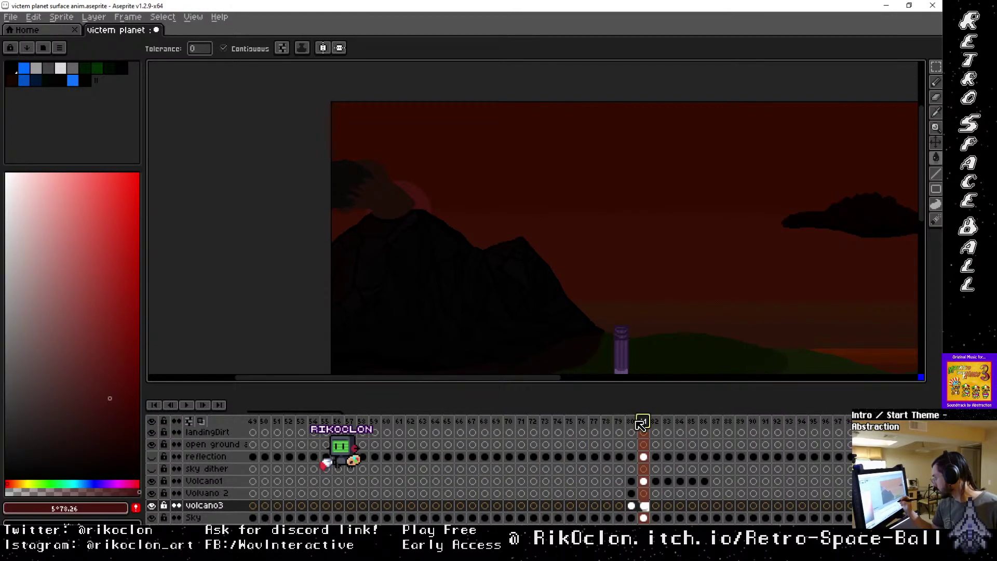
key("Left")
Add a new layer above Volcano1 and name it "Volcano 4".
left_click(646, 482)
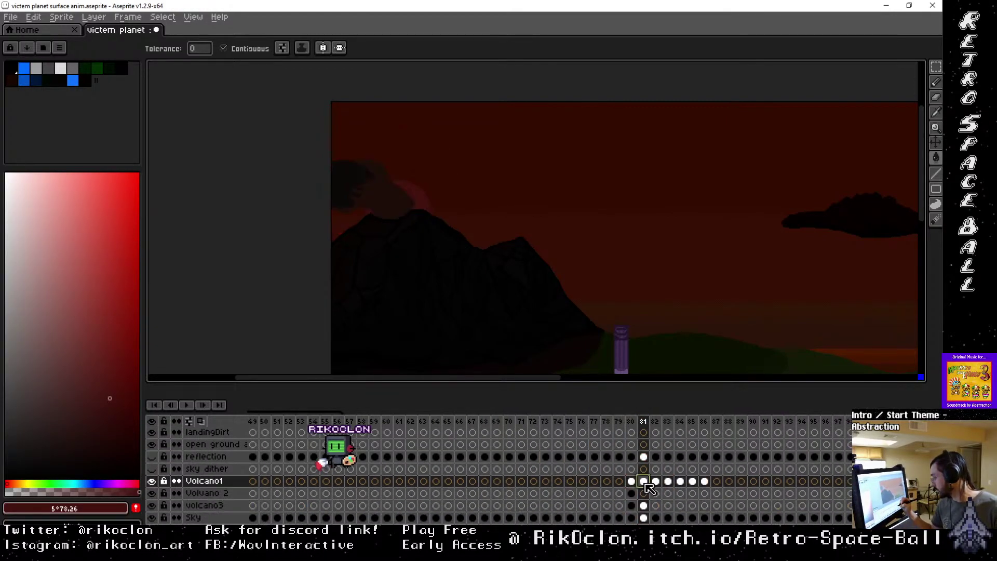
key("Left")
left_click(647, 482)
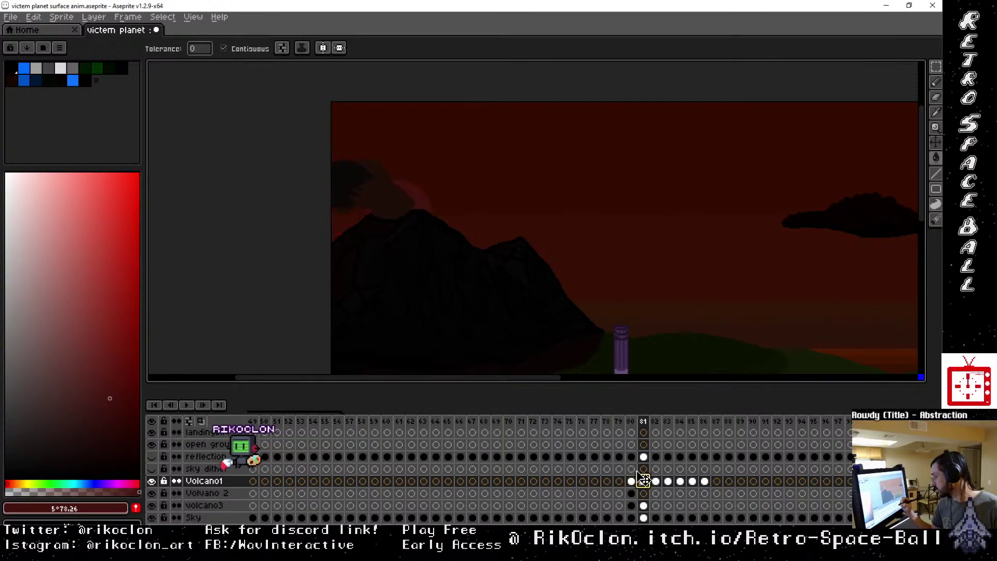
right_click(215, 480)
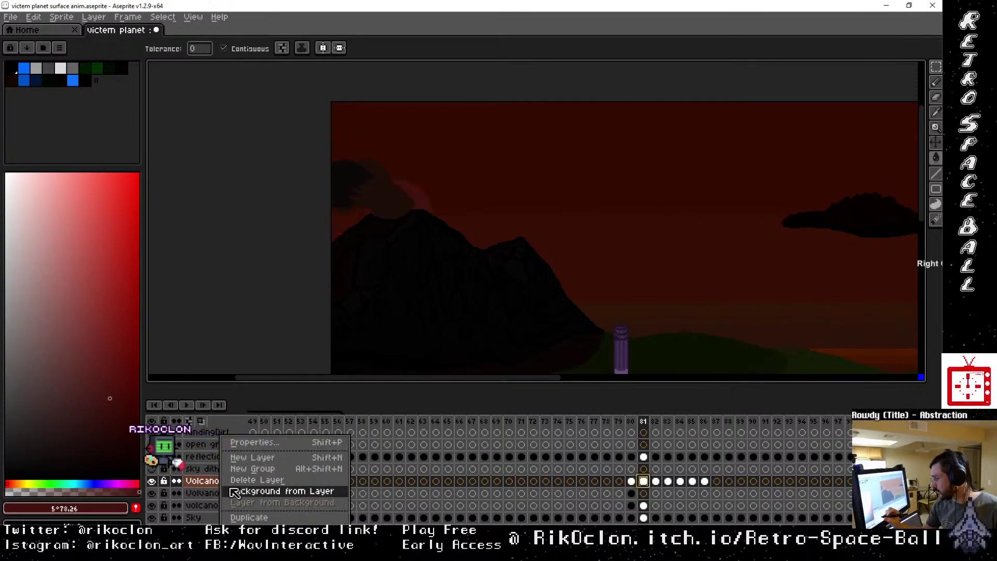
left_click(252, 458)
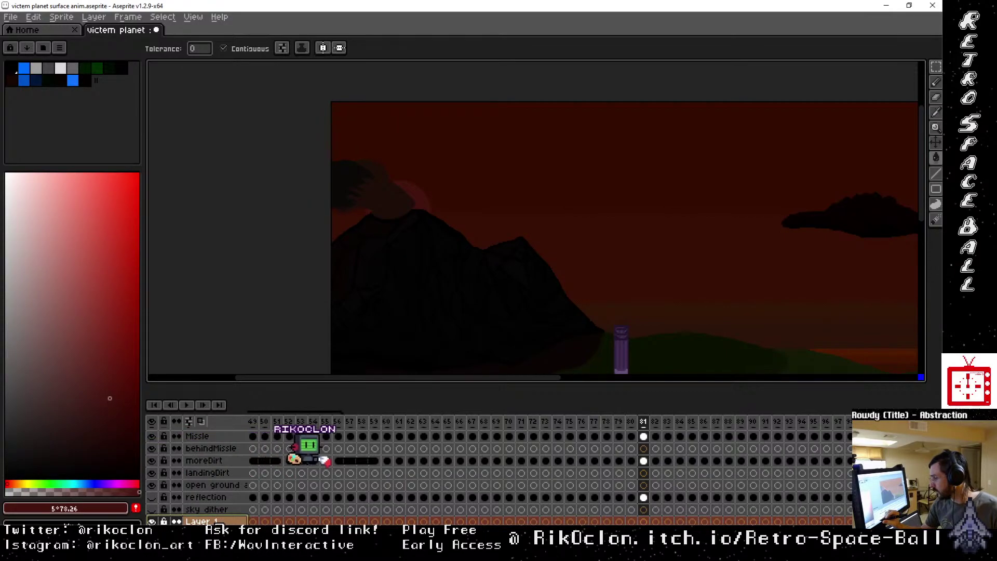
double_click(219, 521)
type("Volcano 4")
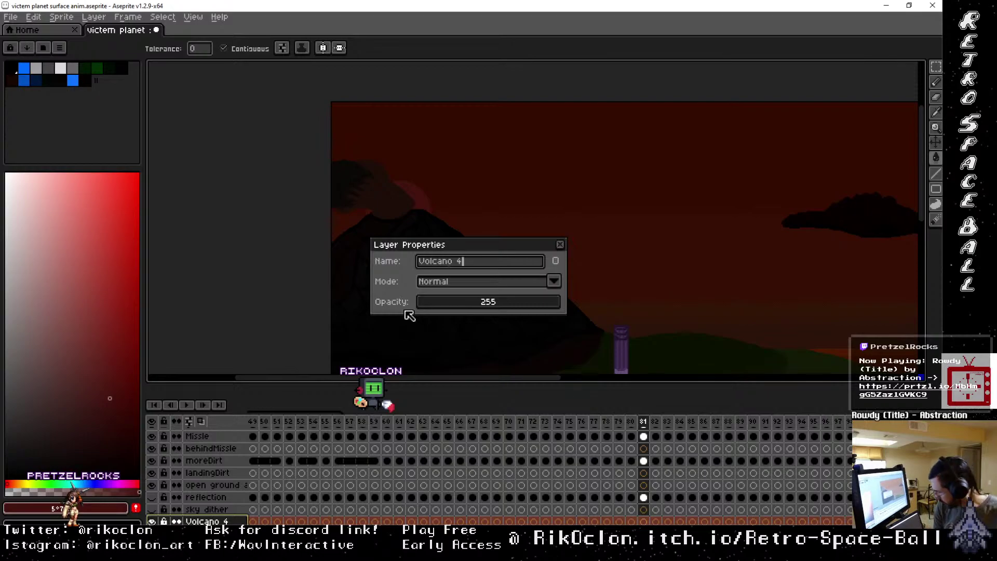
key("Return")
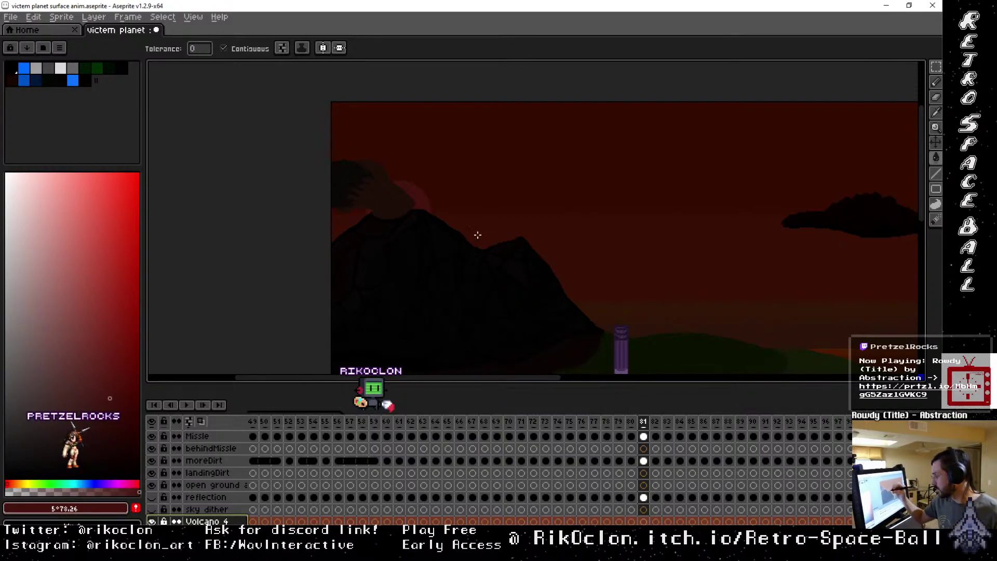
Sample the dark brown of the smoke at the crater and lighten the drawing colour to 15°, 57, 24.
key("i")
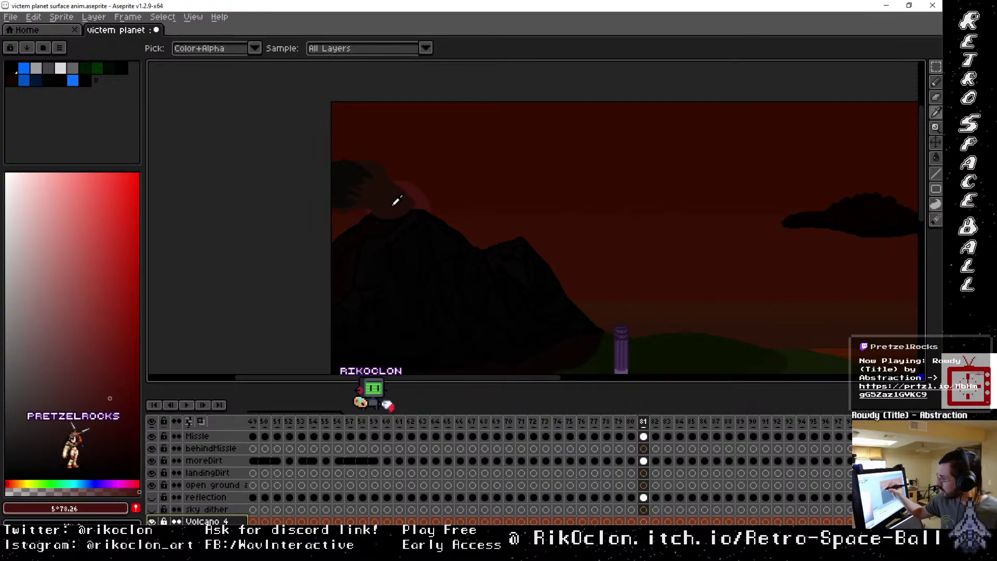
left_click(396, 203)
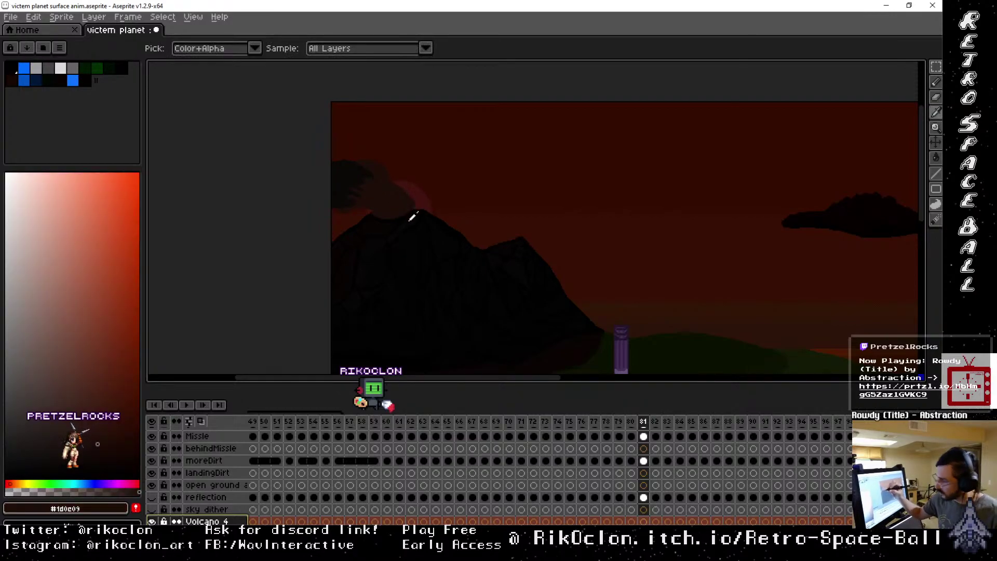
left_click(81, 402)
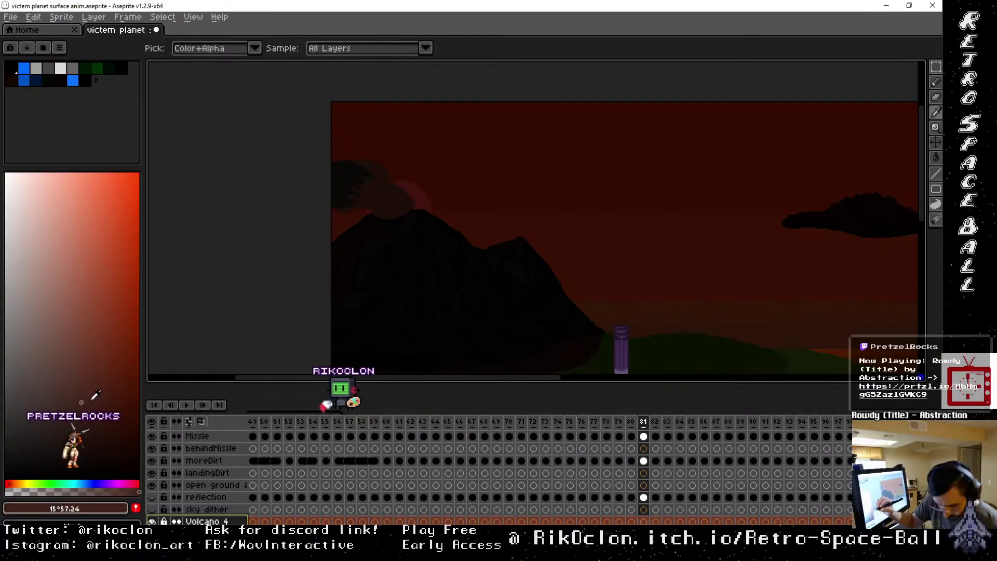
Paint a rising stack of round smoke puffs over the crater on frame 81's Volcano 4 layer with 30, 64 and 40 px brushes.
key("b")
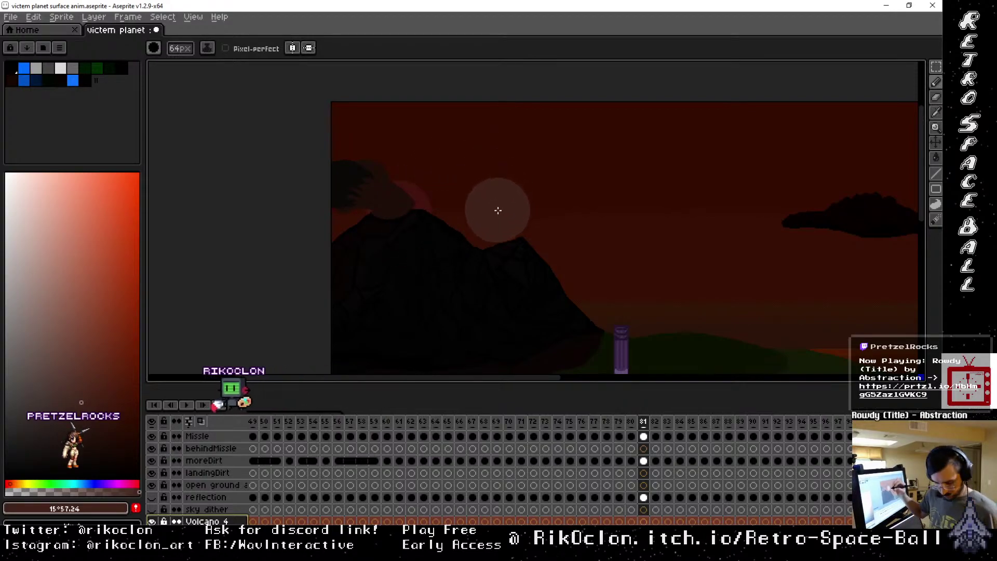
key("minus")
key("minus")
key("minus")
key("minus")
key("minus")
key("minus")
key("minus")
key("minus")
key("minus")
key("minus")
key("minus")
key("minus")
key("minus")
key("minus")
key("minus")
key("minus")
key("minus")
key("minus")
key("minus")
key("minus")
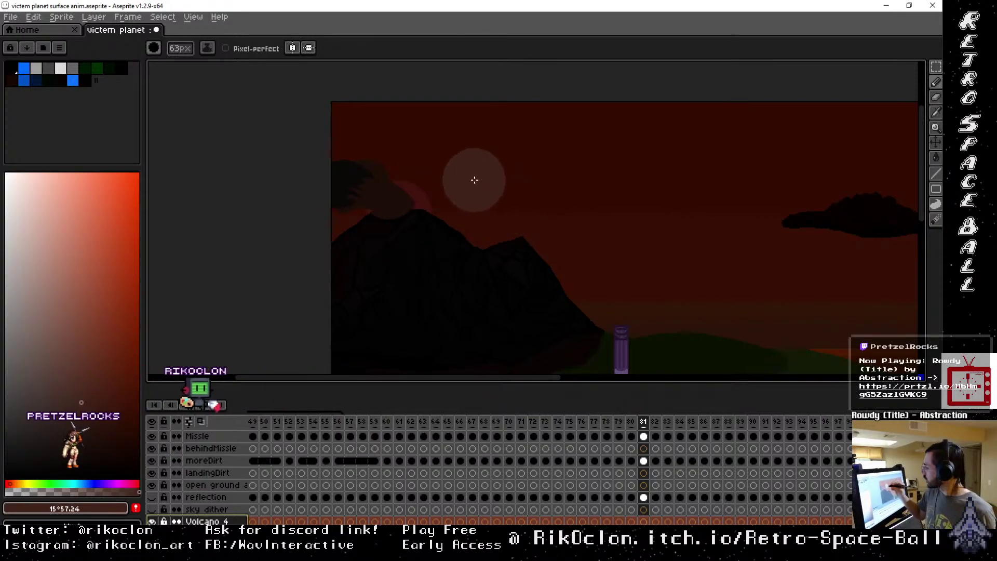
key("minus")
key("minus")
key("minus")
key("minus")
key("minus")
key("minus")
key("minus")
key("minus")
key("minus")
key("minus")
key("minus")
key("minus")
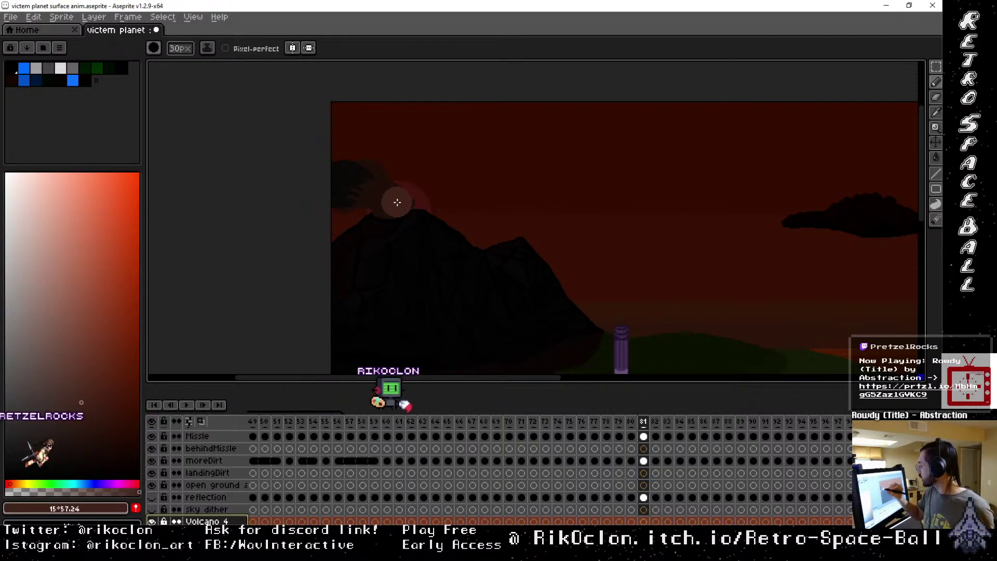
left_click(395, 203)
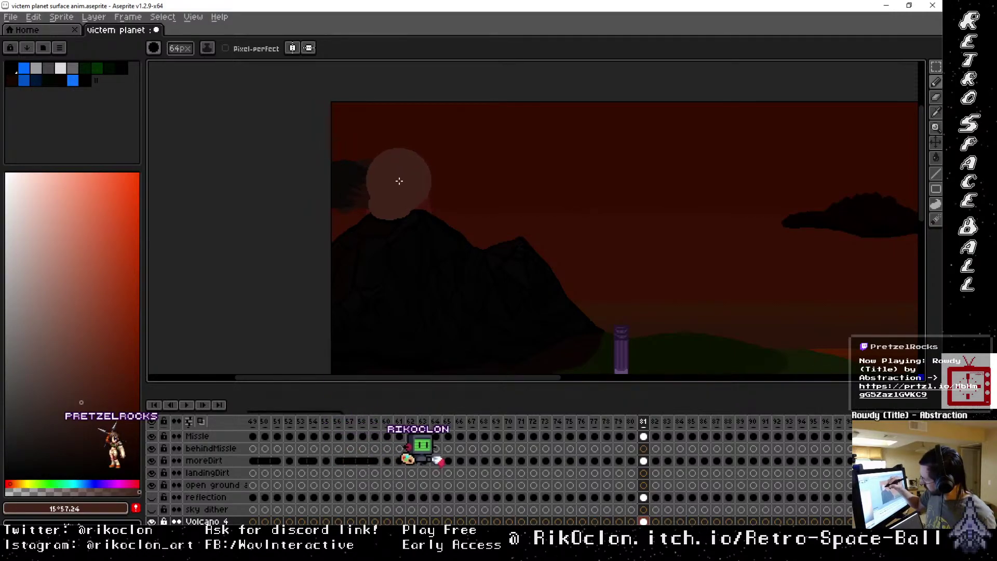
key("minus")
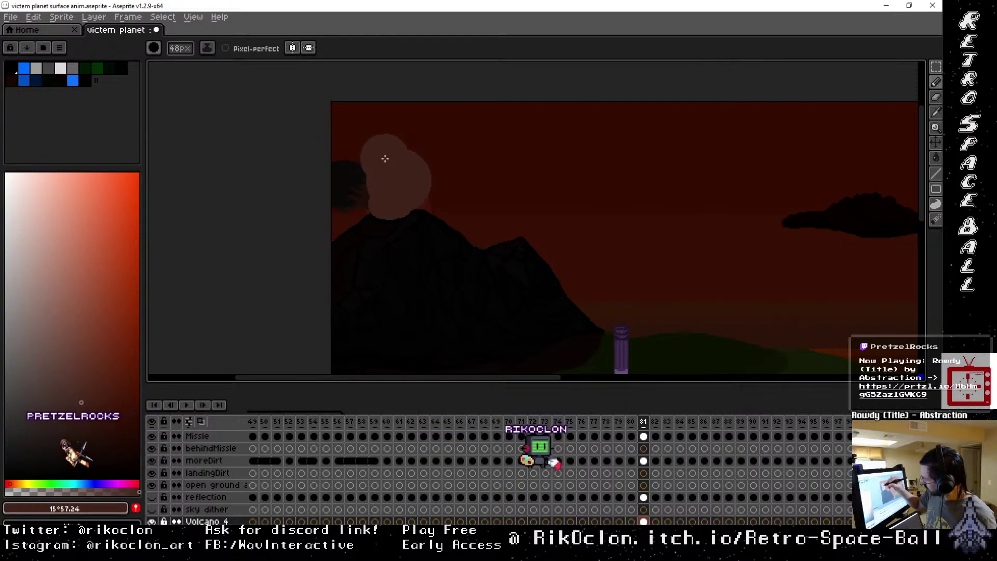
key("minus")
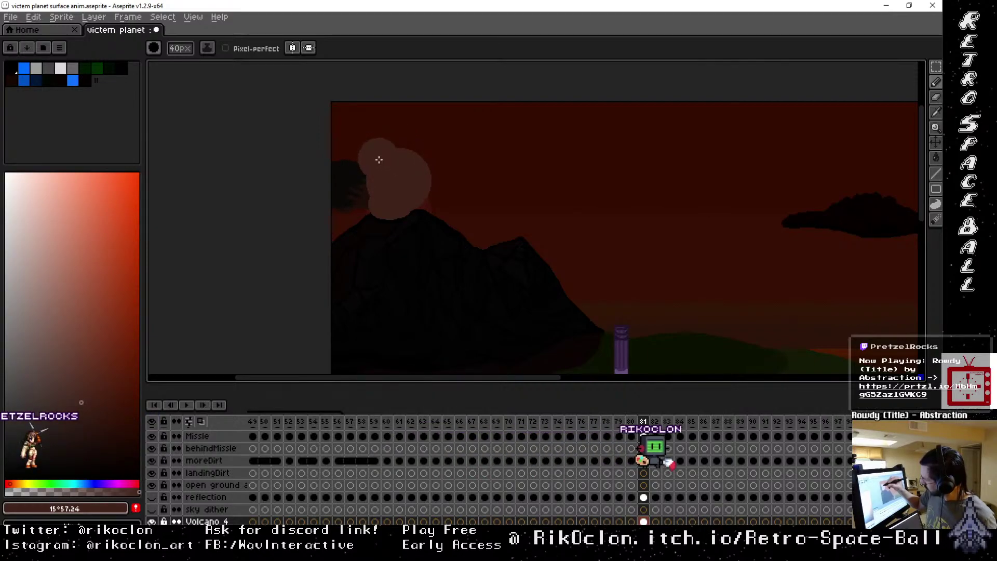
key("plus")
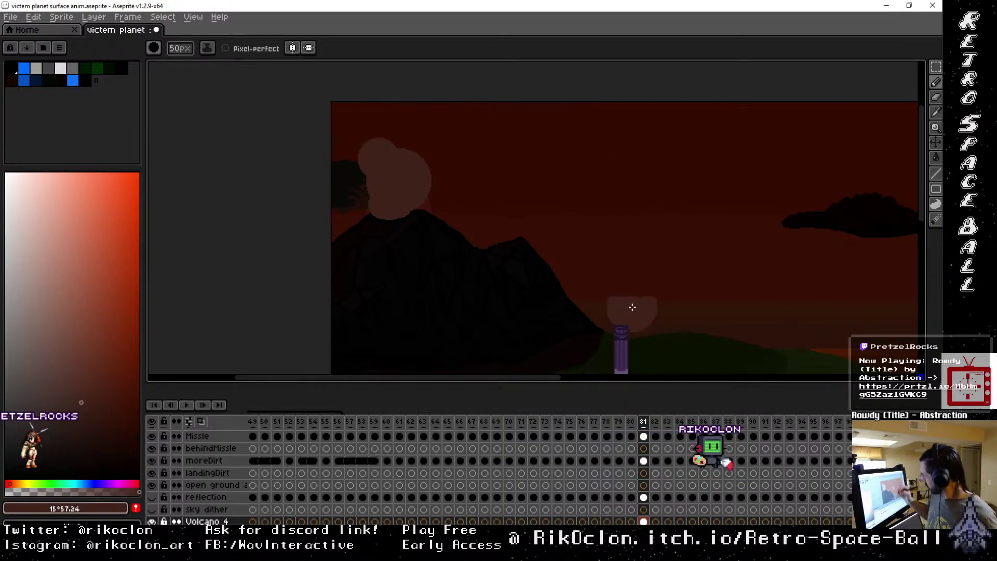
Compare frames 80 and 81 and stamp a 26 px smoke puff at the crater on frame 80's Volcano 4 layer.
mouse_move(638, 426)
left_mouse_down()
mouse_move(623, 424)
mouse_move(638, 426)
left_mouse_up()
left_click(648, 428)
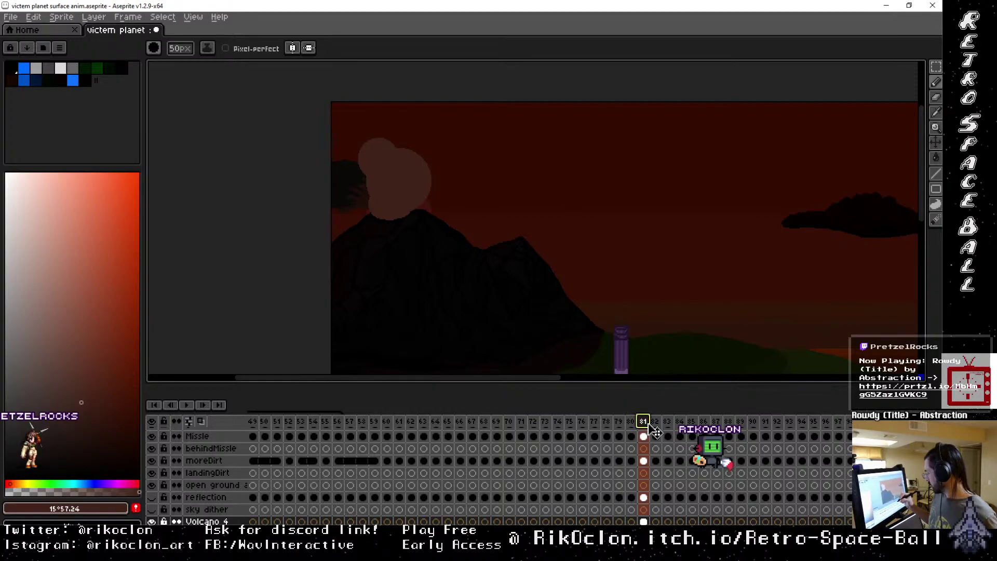
left_click(656, 424)
left_click_drag(654, 429, 635, 427)
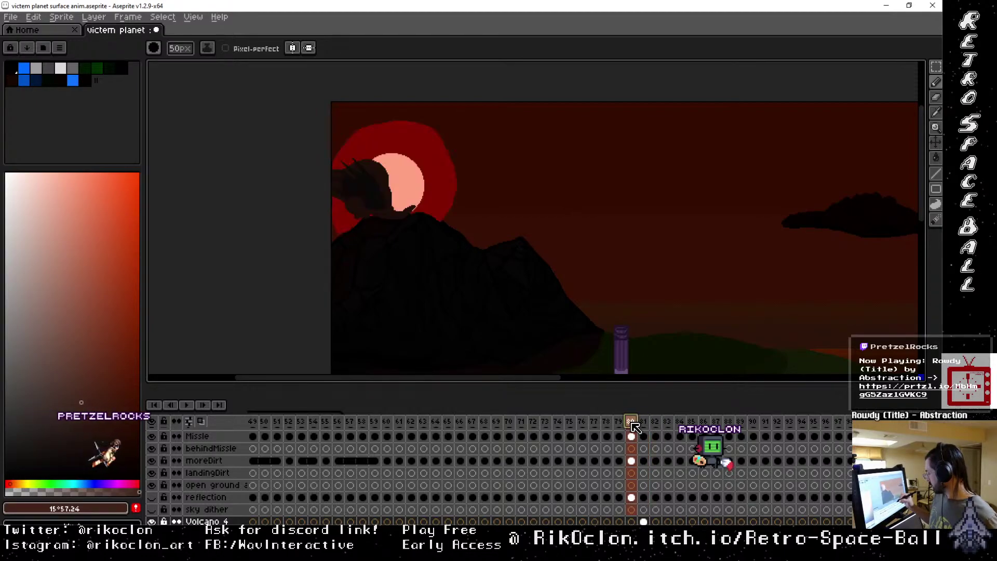
left_click(645, 427)
left_click(631, 426)
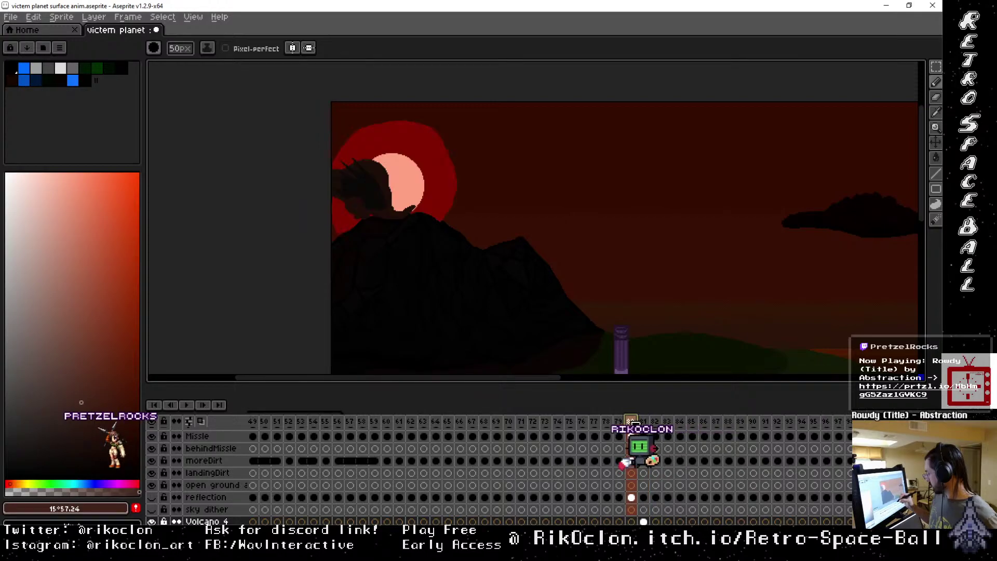
key("minus")
key("minus")
key("minus")
key("minus")
key("minus")
key("minus")
key("minus")
key("minus")
key("minus")
key("minus")
key("minus")
key("minus")
key("minus")
key("minus")
key("minus")
key("minus")
key("minus")
key("minus")
key("minus")
key("minus")
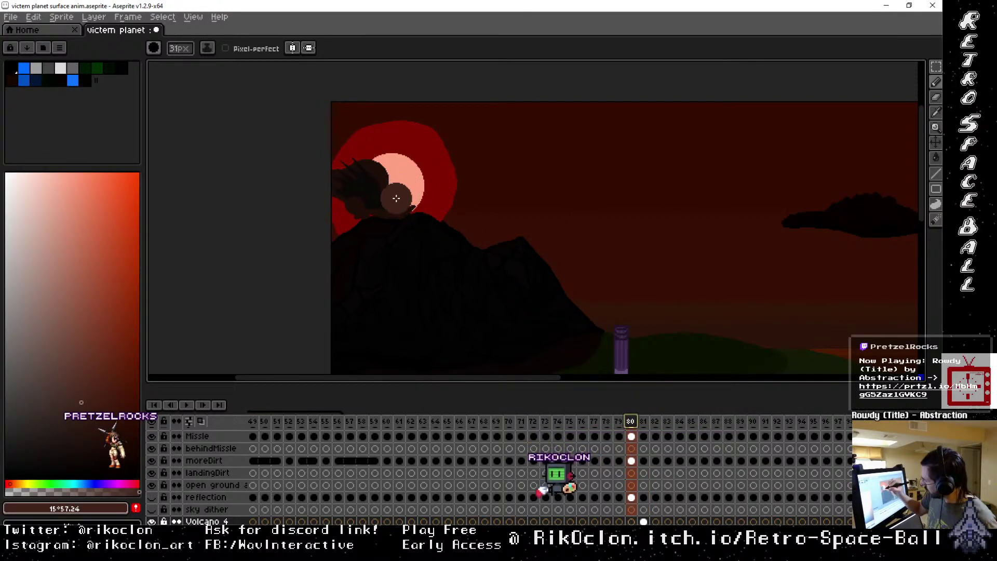
key("minus")
key("minus")
key("minus")
key("minus")
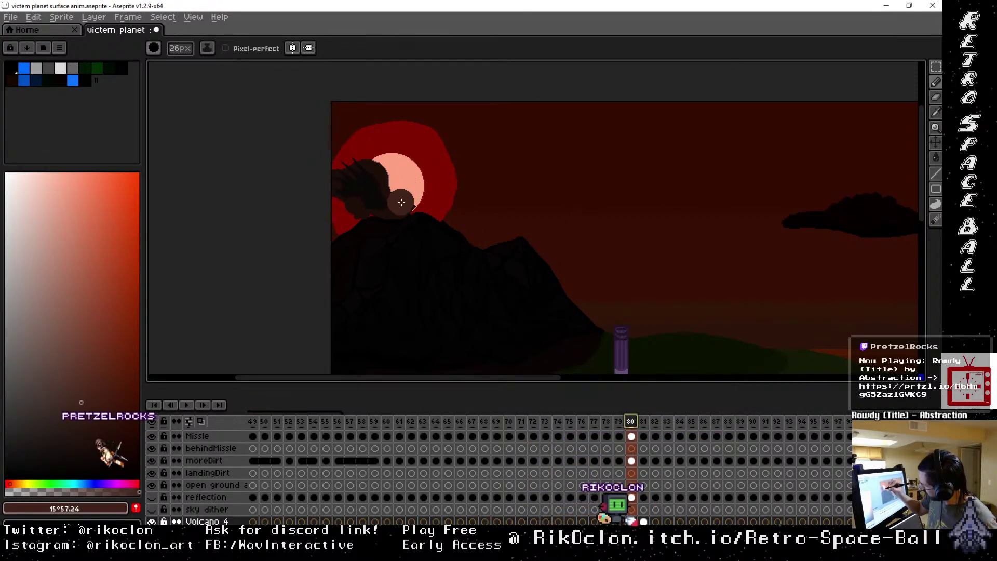
left_click(400, 203)
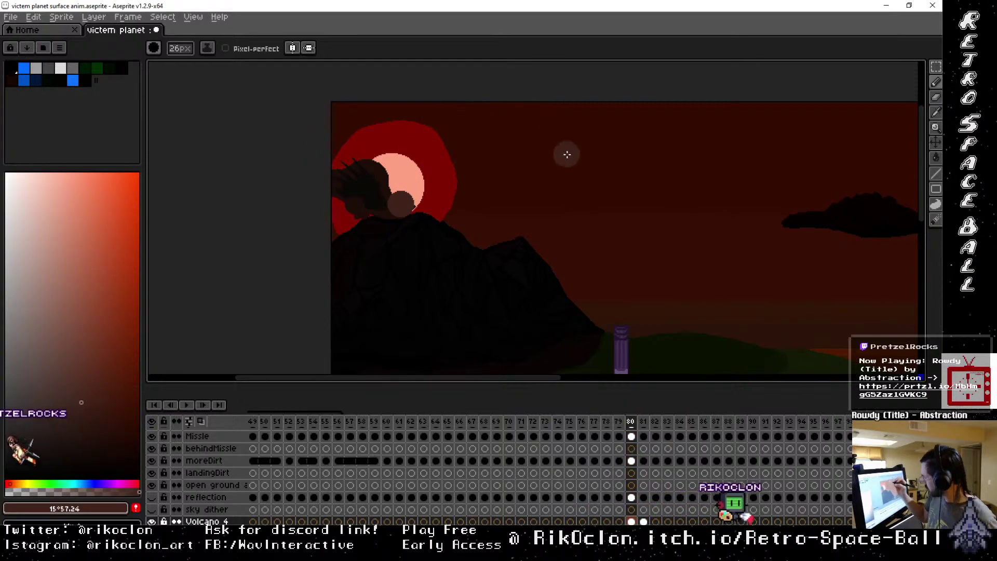
Add smaller smoke puffs above the crater puff along the existing dark smoke on frame 80, reducing the brush to 8 px.
key("minus")
key("minus")
key("minus")
key("minus")
key("minus")
key("minus")
key("minus")
key("minus")
key("minus")
key("minus")
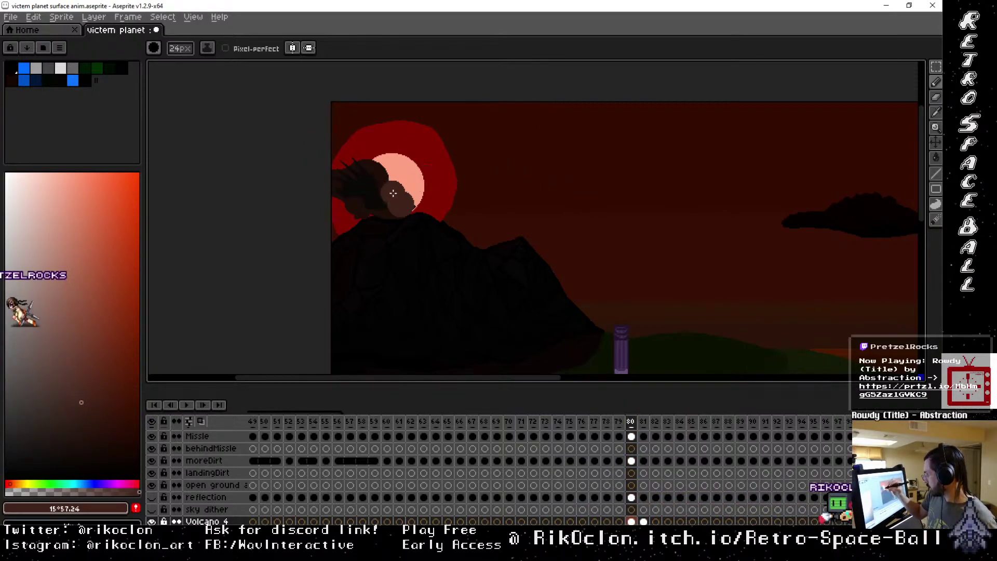
key("minus")
key("minus")
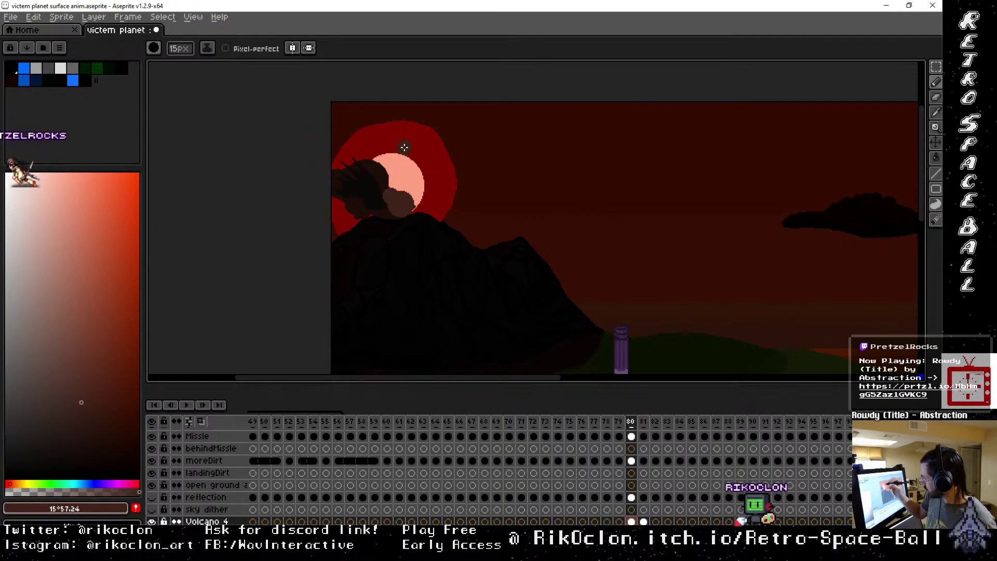
key("minus")
key("minus")
key("minus")
key("minus")
key("minus")
key("minus")
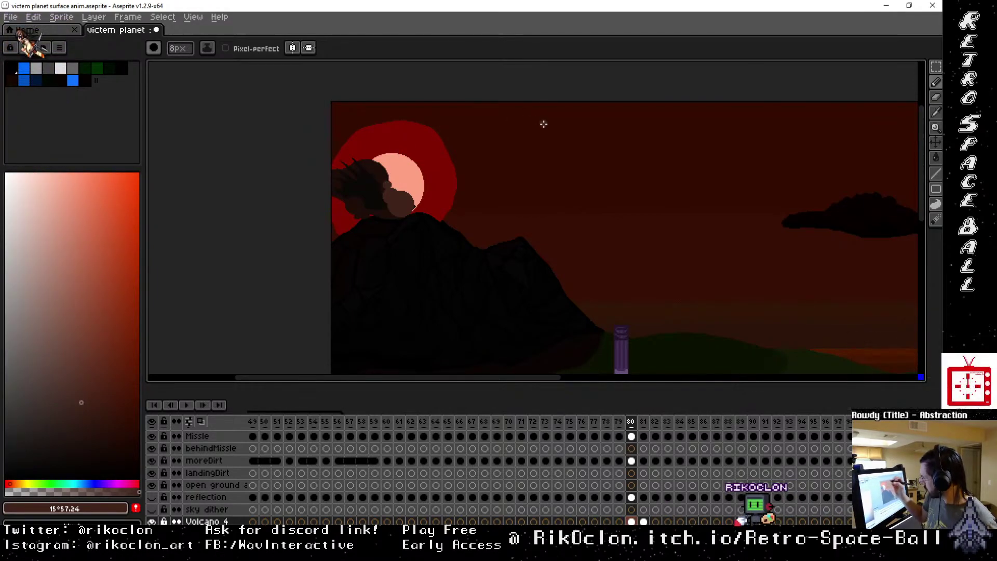
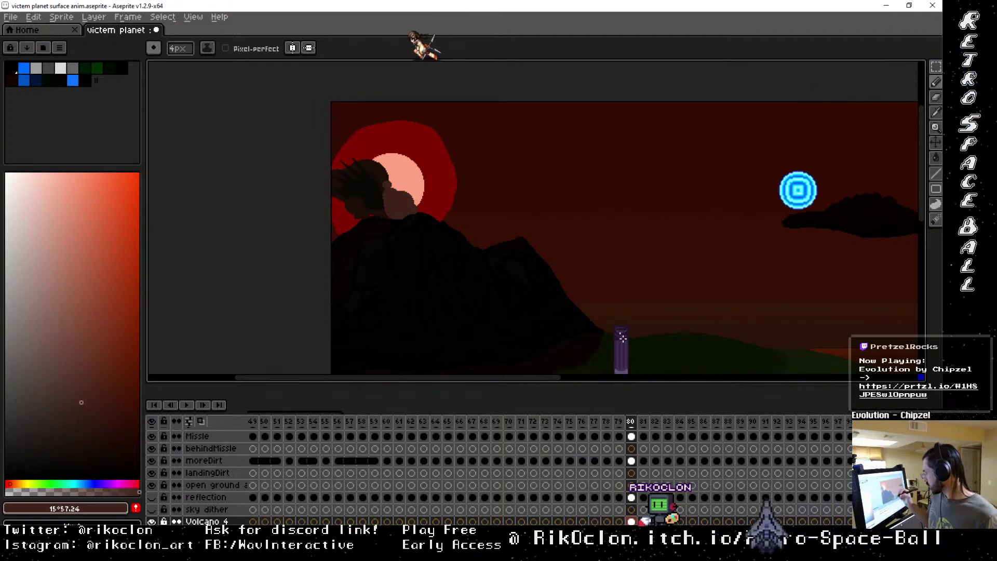
Dab small smoke details along the crater rim on frame 80 with 5 and 3 px brushes and review frames 79 to 81.
key("plus")
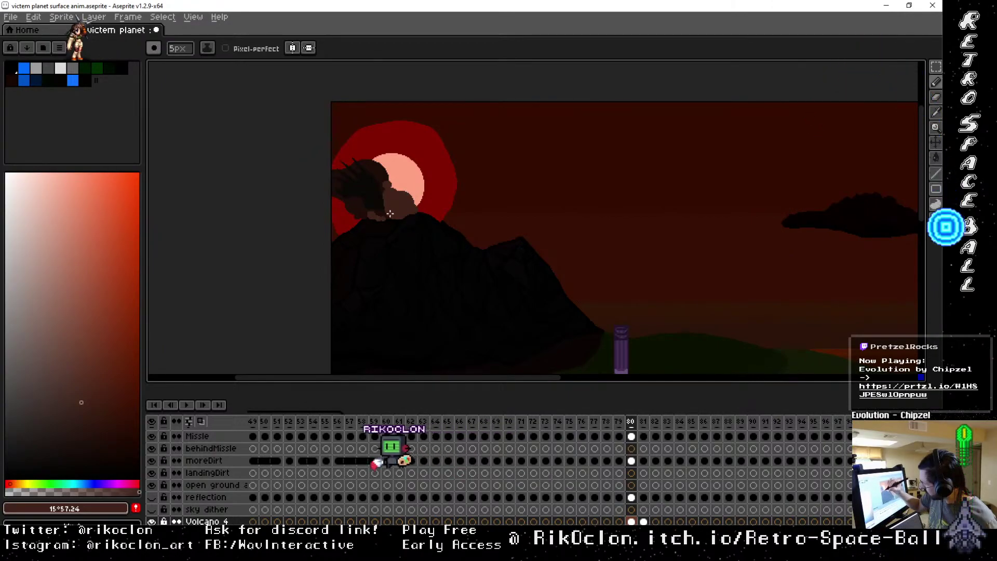
key("minus")
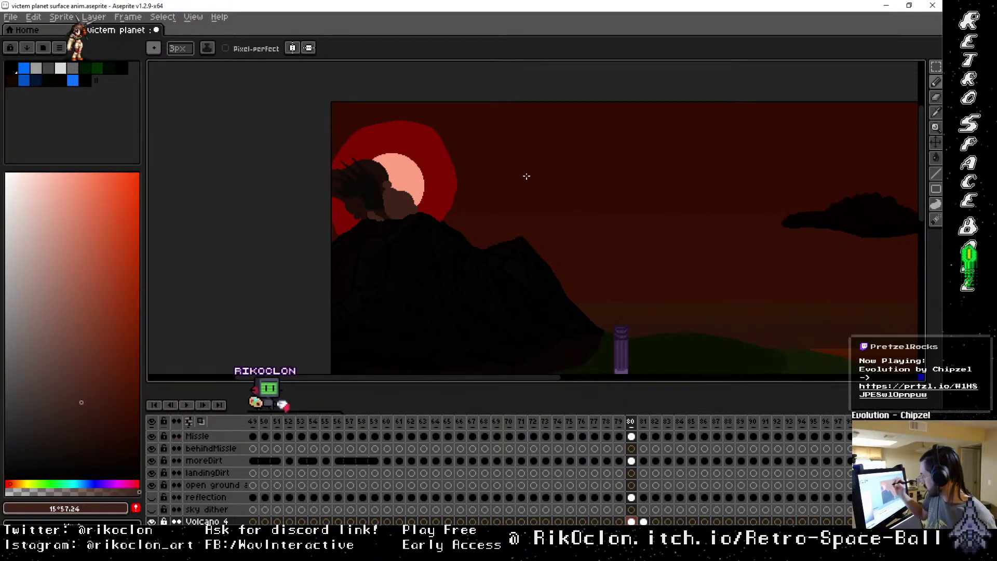
left_click(621, 434)
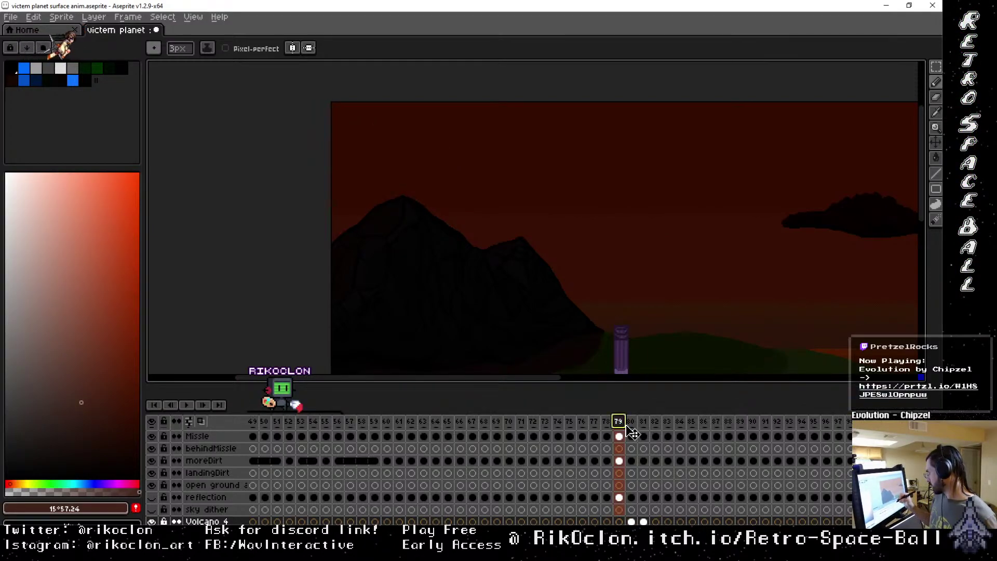
left_click(631, 435)
left_click(647, 428)
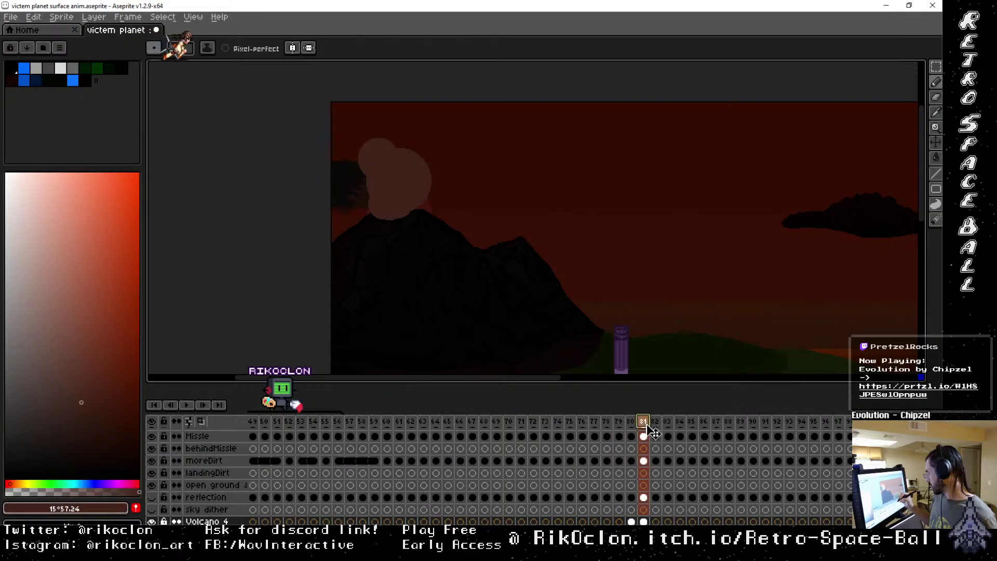
Sample dark brown #1d0e09 and stamp a 15 px dark puff at the base of frame 81's light smoke.
key("Left")
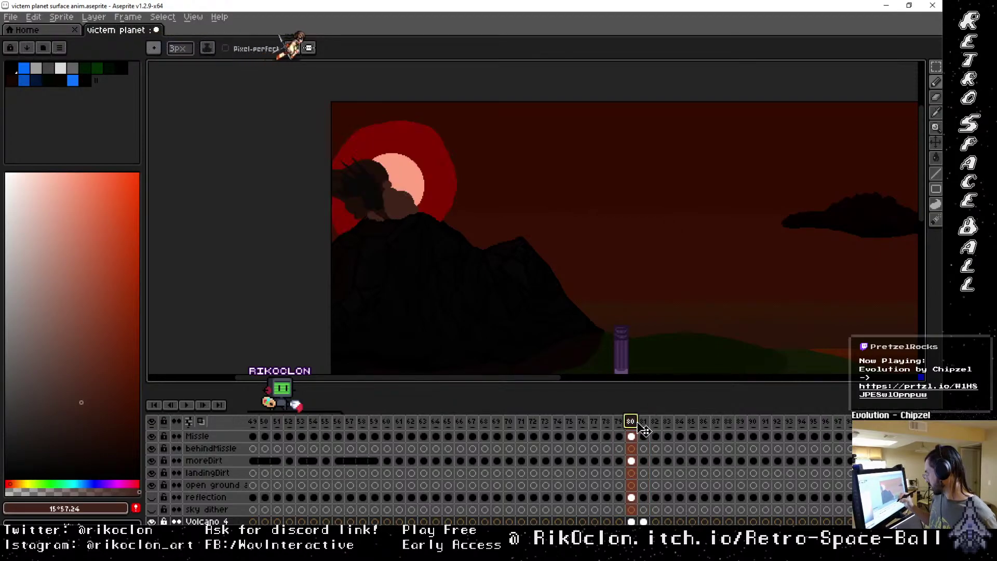
left_click(647, 428)
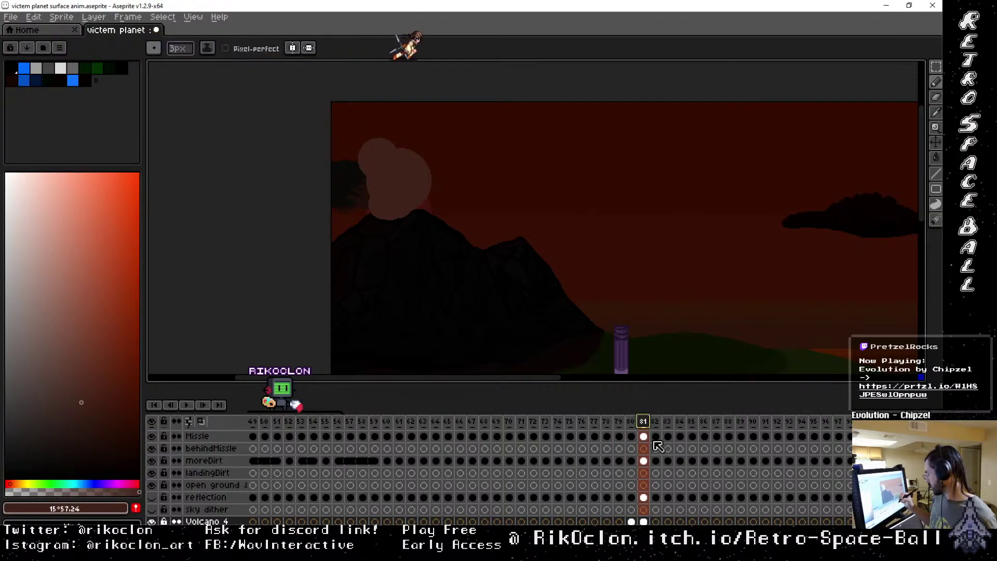
left_click(644, 435)
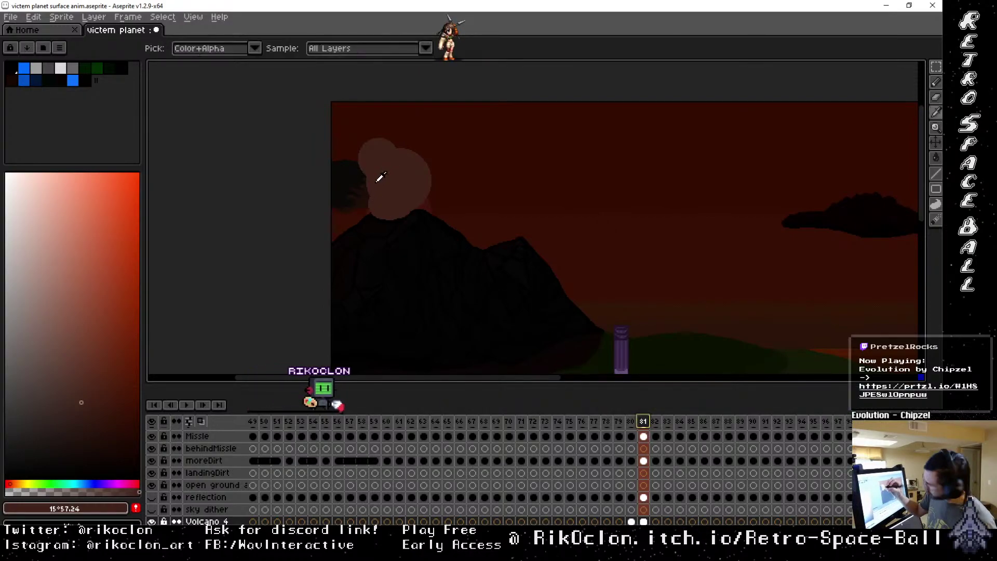
left_click(370, 200, "alt")
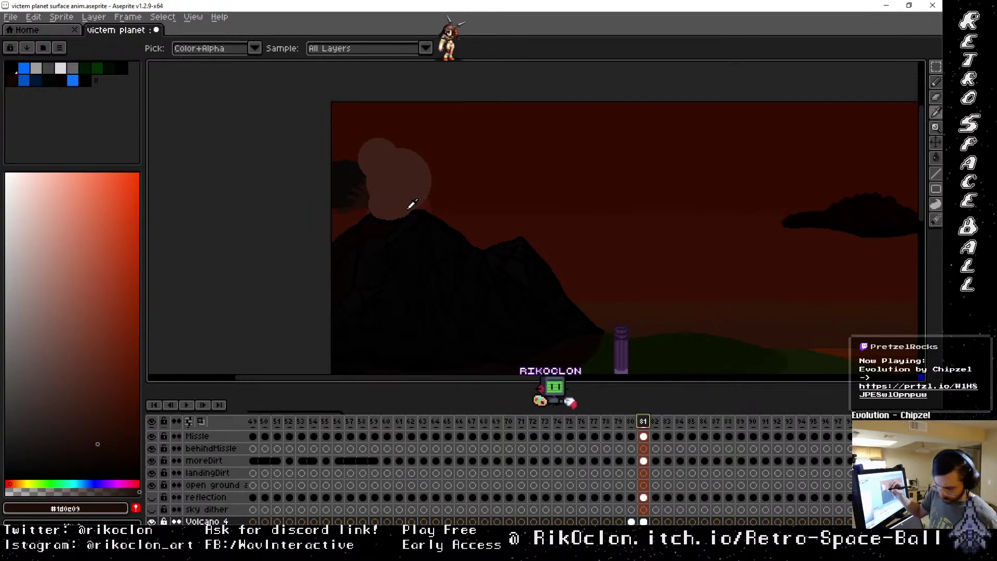
key("b")
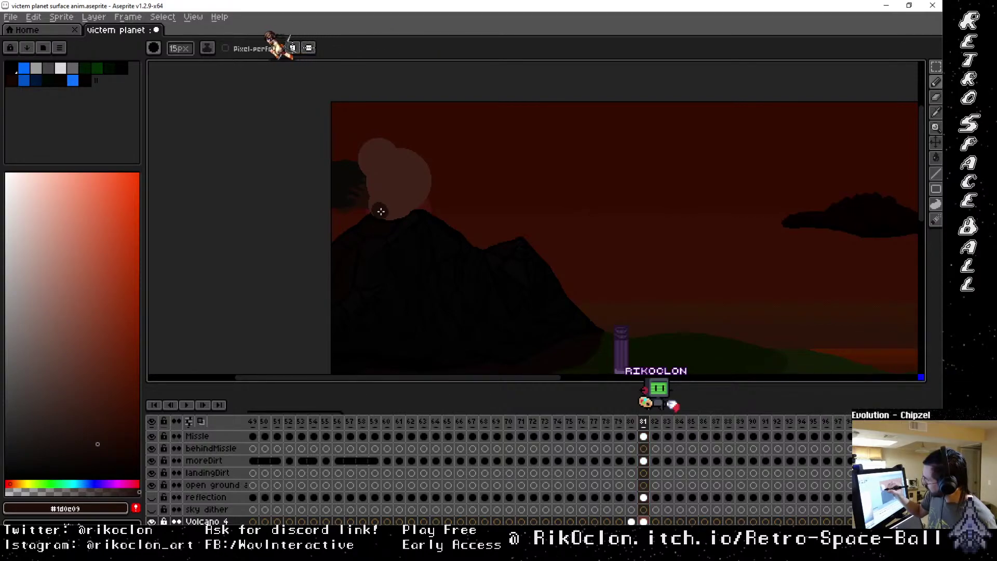
key("minus")
key("minus")
key("minus")
key("minus")
key("minus")
key("minus")
key("minus")
key("minus")
key("minus")
key("minus")
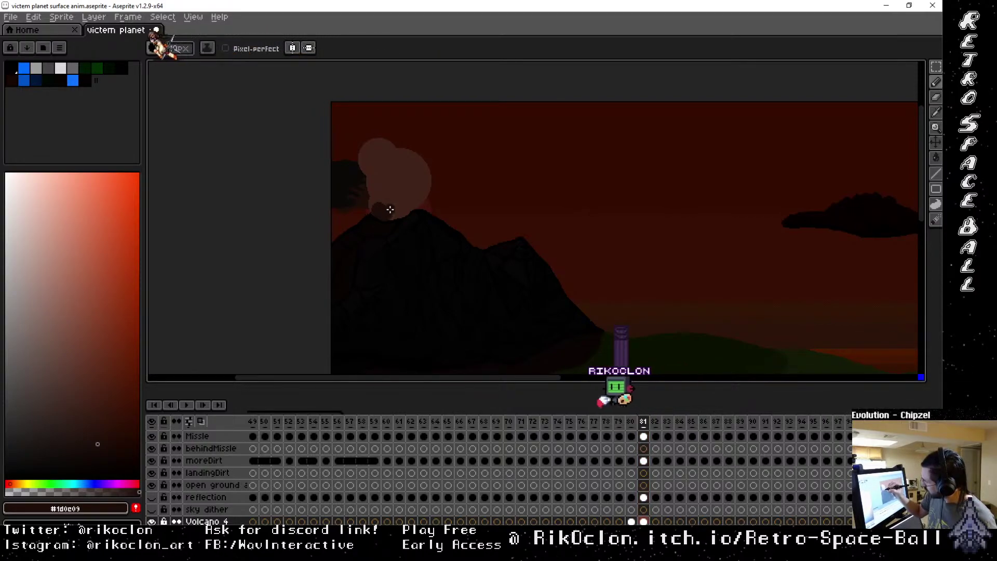
Dab small dark puffs along the crater rim beside the dark puff on frame 81 with a 7 px brush.
key("plus")
key("plus")
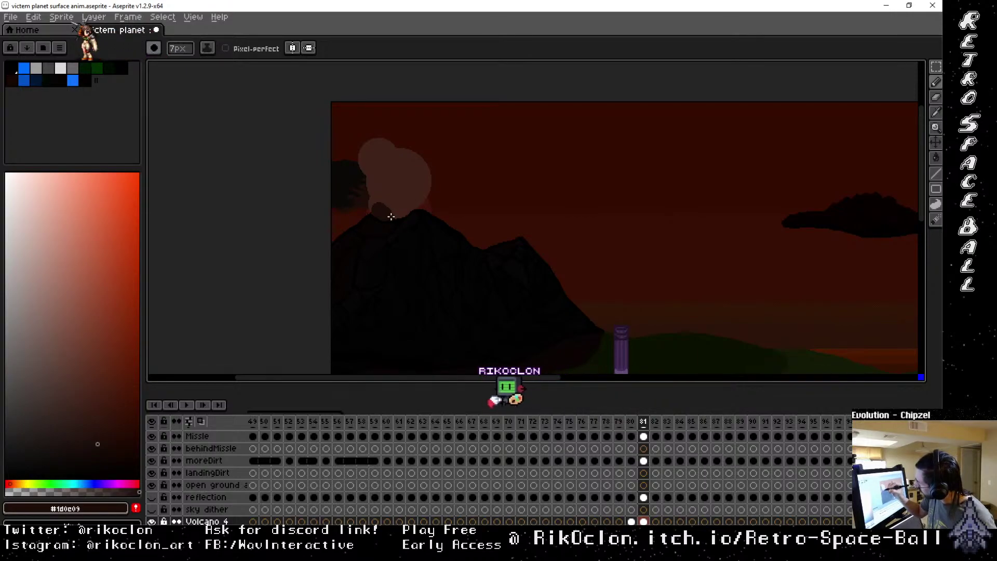
key("minus")
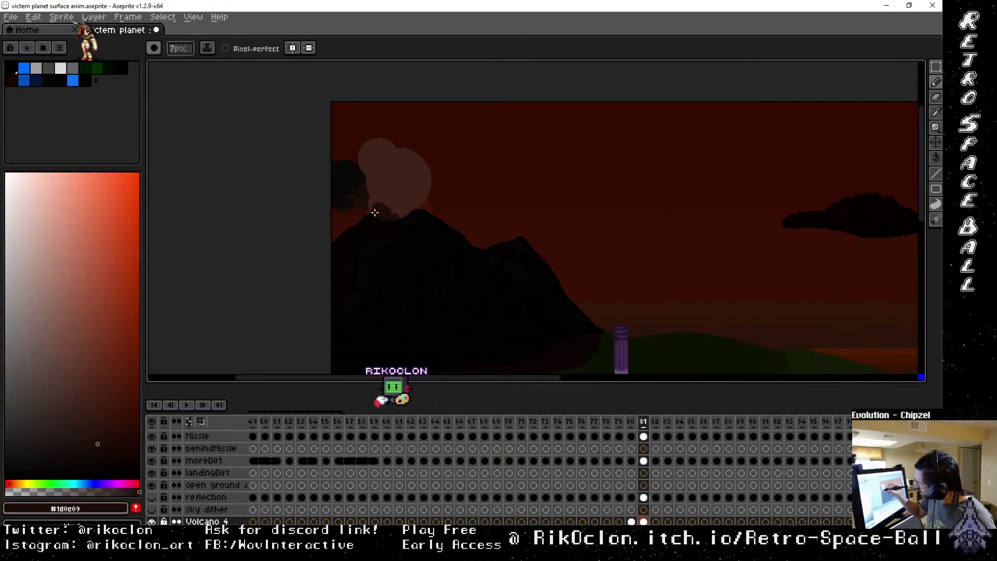
key("minus")
key("minus")
key("minus")
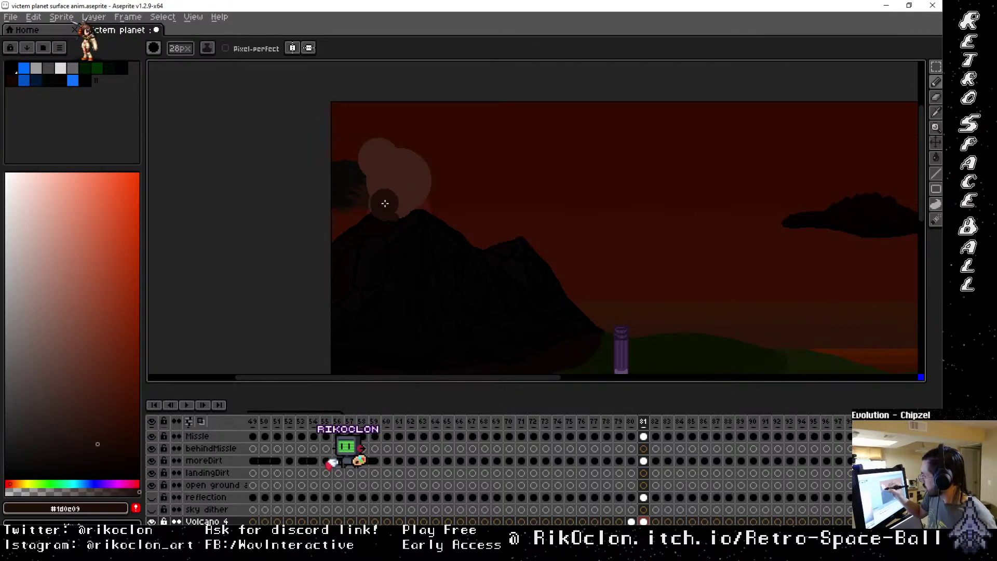
Enlarge frame 81's dark puff with a 28 px stamp and build smaller puffs on top of it, reducing the brush to 9 px.
key("minus")
key("minus")
key("minus")
key("minus")
key("minus")
key("minus")
key("minus")
key("minus")
key("minus")
key("minus")
key("minus")
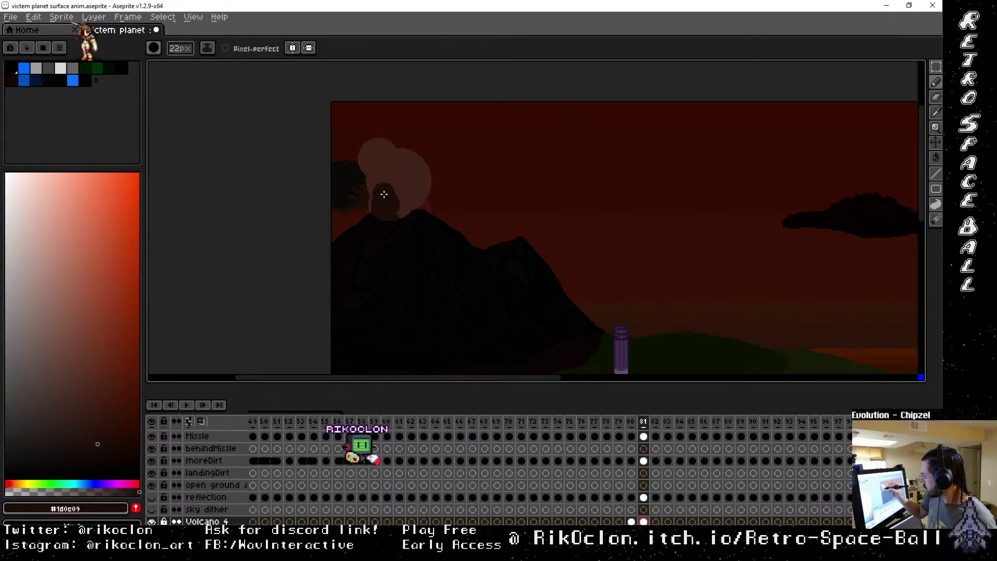
key("minus")
key("minus")
key("minus")
key("minus")
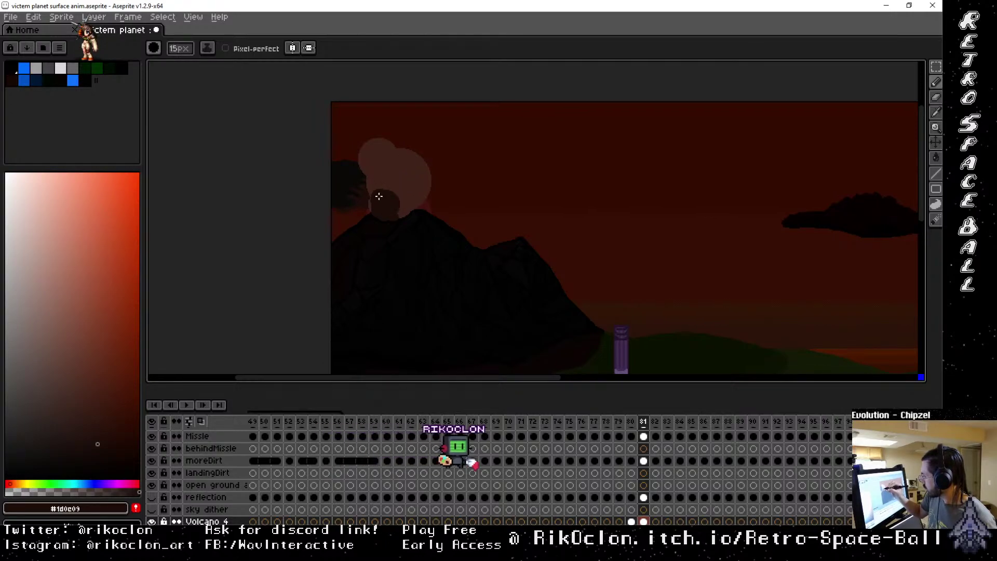
key("minus")
key("minus")
key("minus")
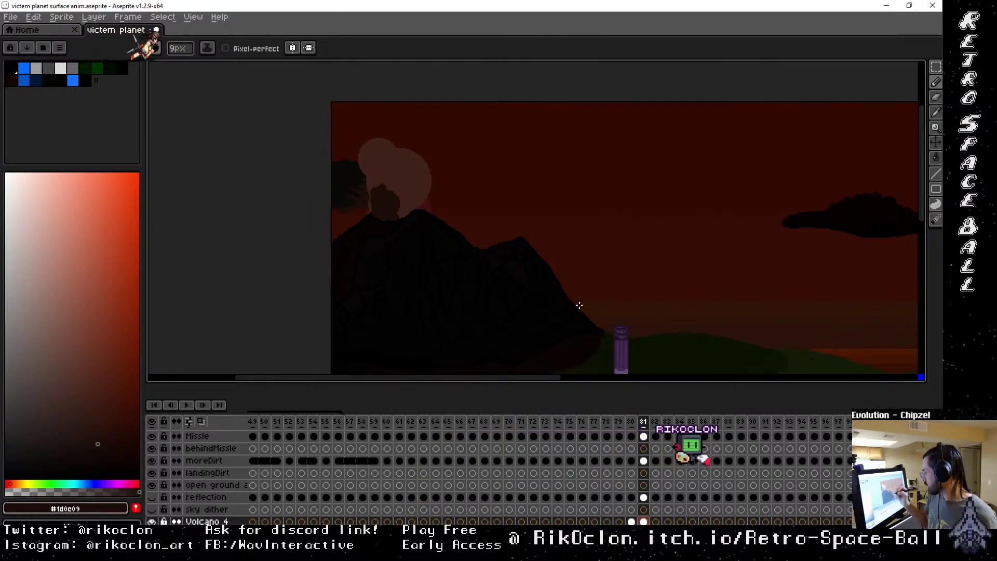
Compare frames 79 to 82 to check how the smoke develops over the crater.
key("Left")
left_click(642, 431)
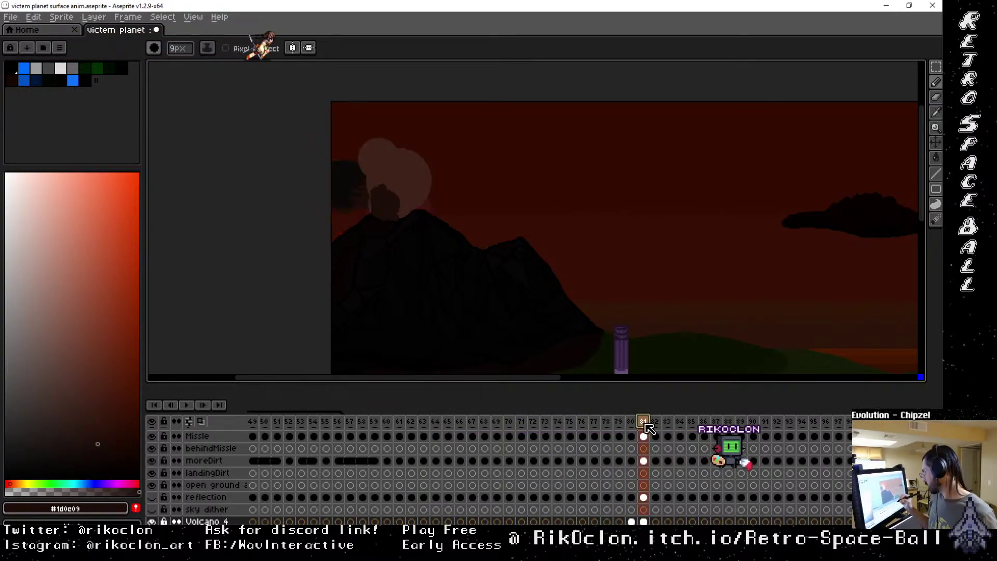
left_click(656, 422)
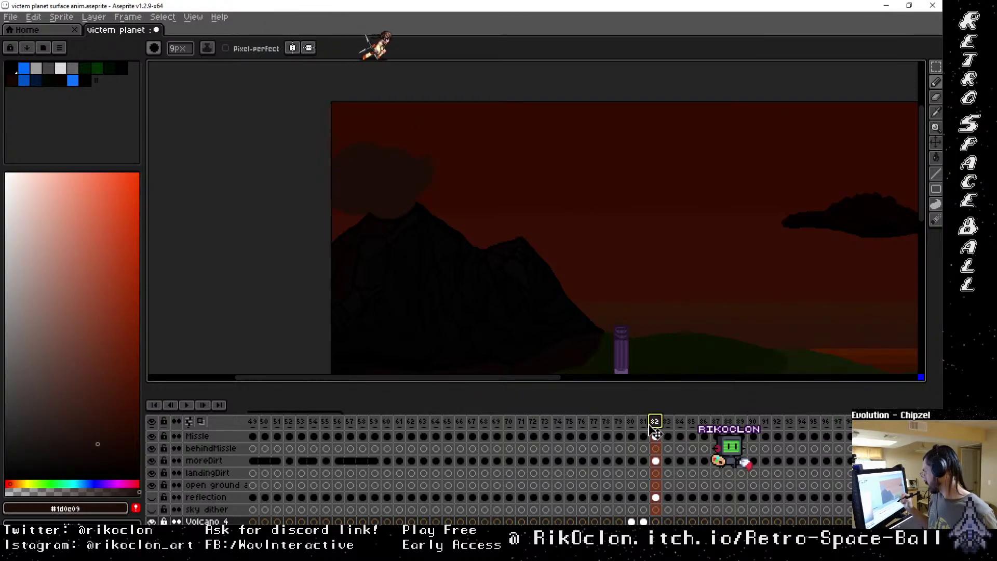
left_click(643, 430)
left_click(631, 429)
left_click(643, 429)
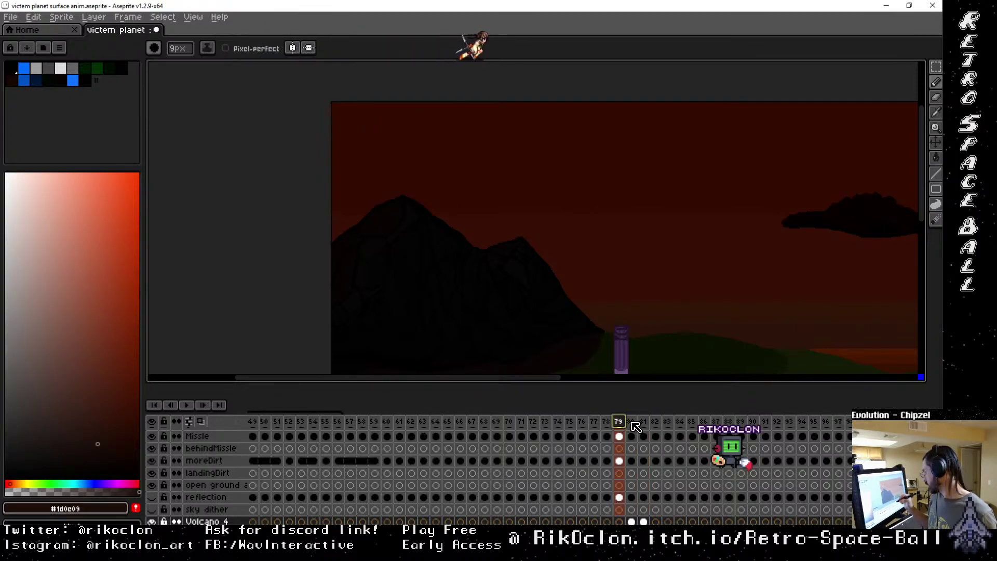
left_click(631, 427)
left_click(643, 430)
left_click(656, 429)
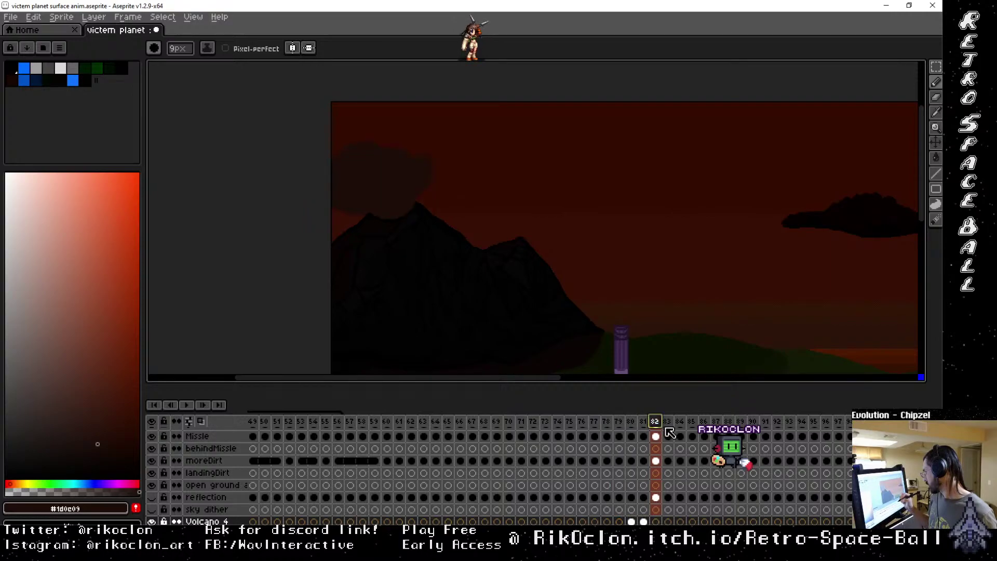
left_click(645, 425)
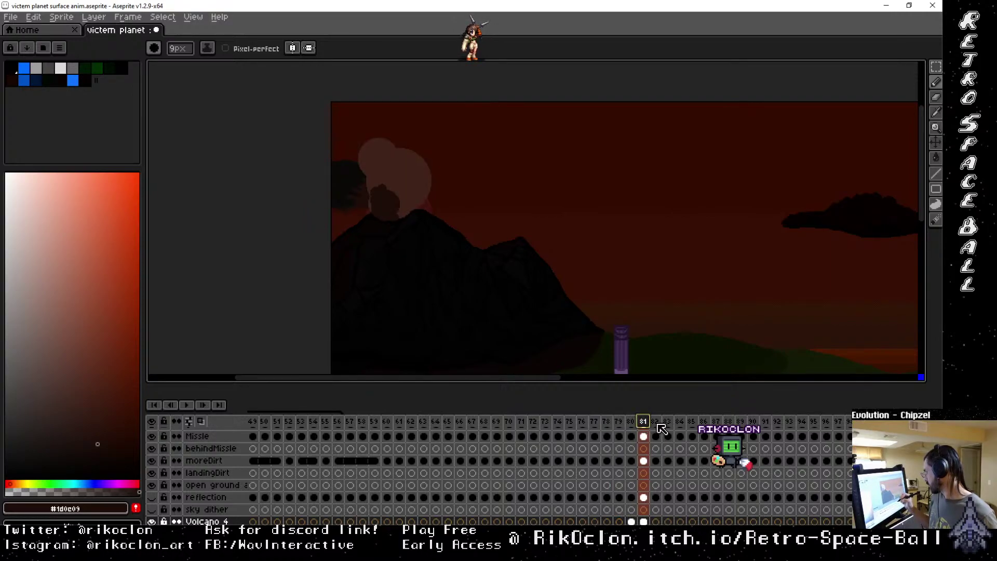
left_click(656, 425)
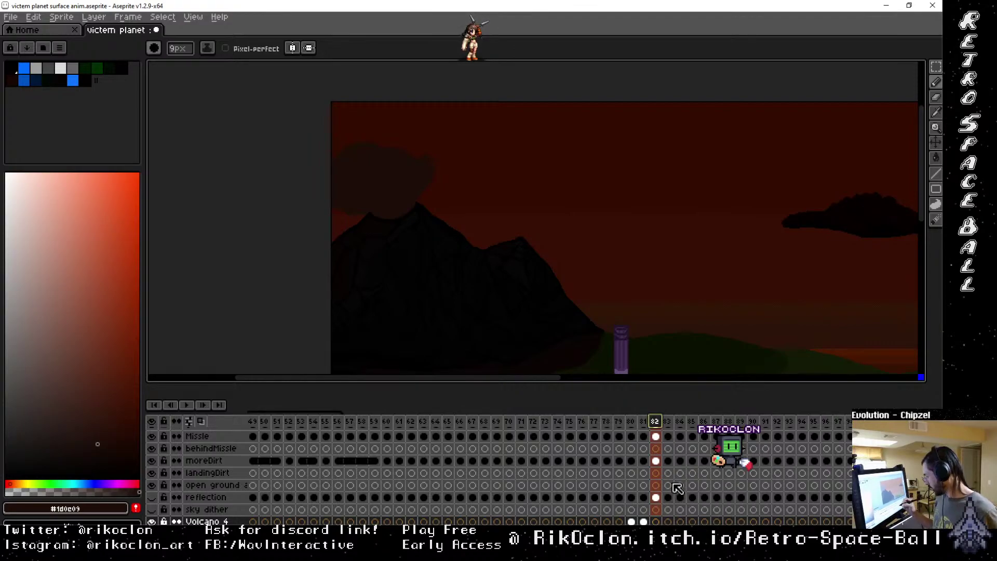
Sample light smoke brown #40241b from frame 81 and stamp a 23 px puff at the crater on frame 82's Volcano 4 layer.
left_click_drag(674, 484, 658, 417)
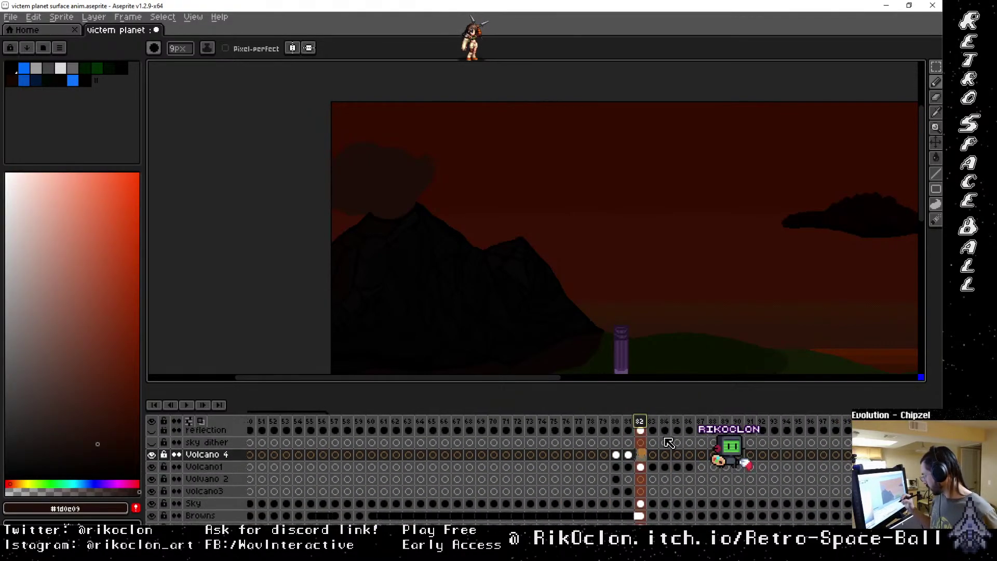
left_click(629, 423)
key("alt")
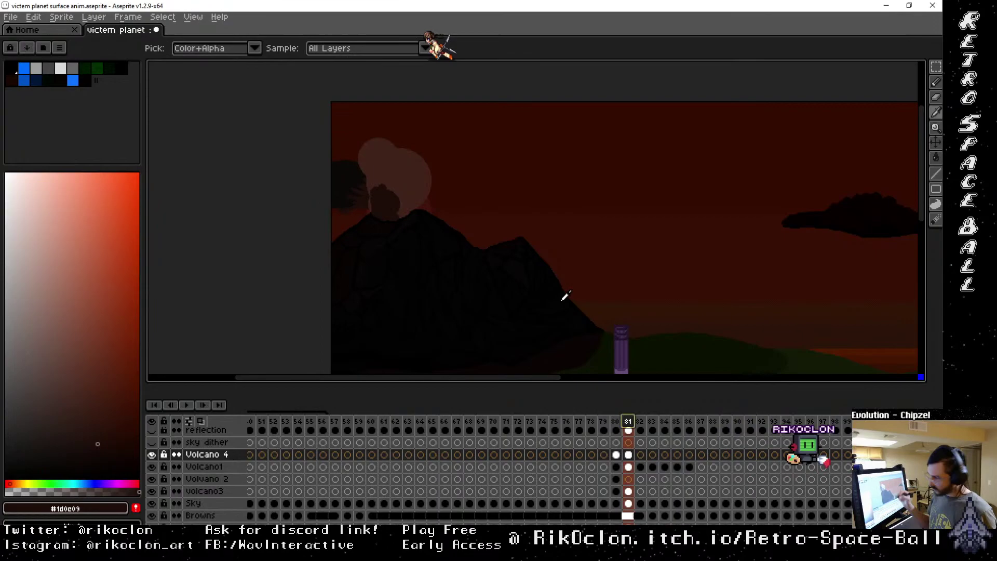
left_click(415, 175, "alt")
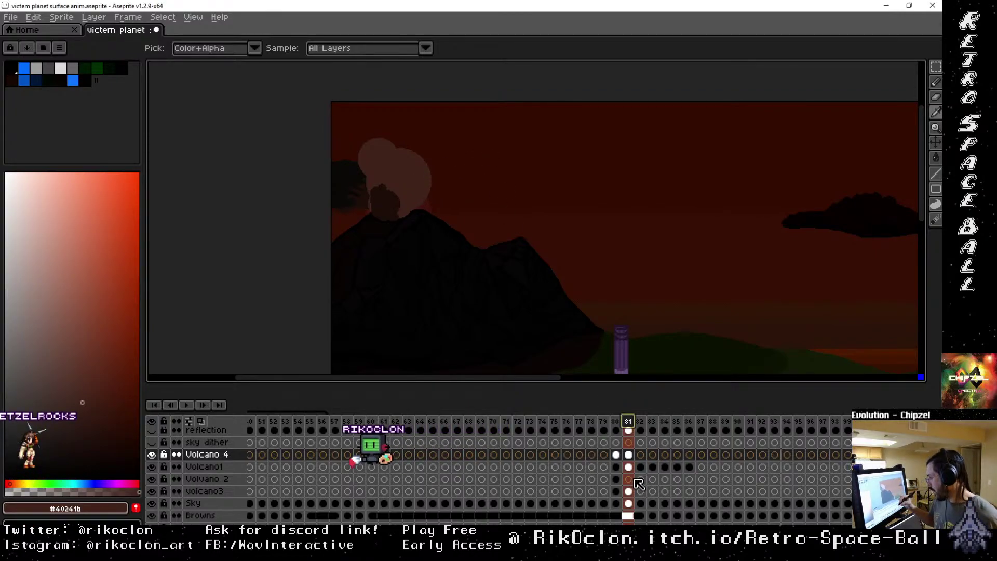
left_click(618, 455)
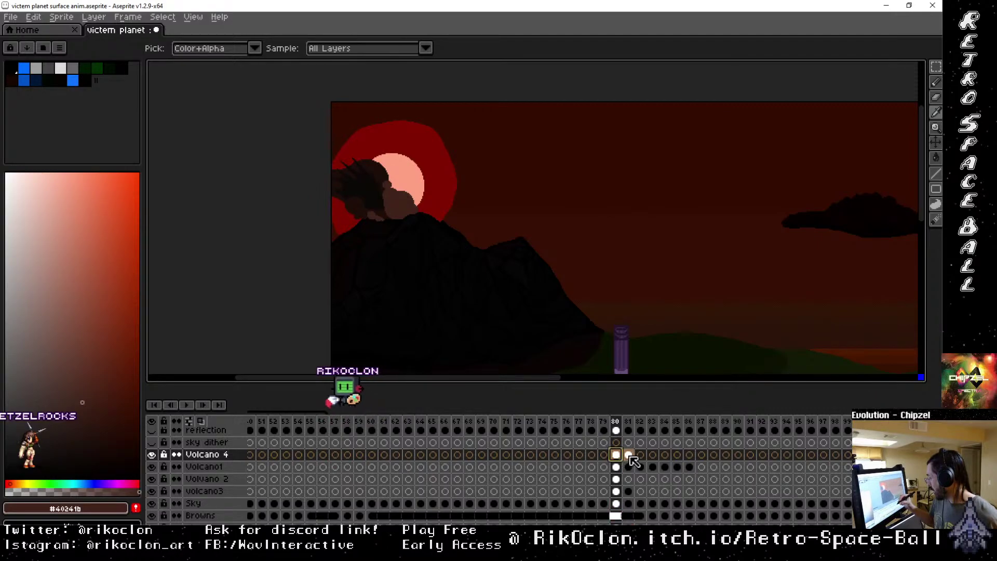
left_click(628, 455)
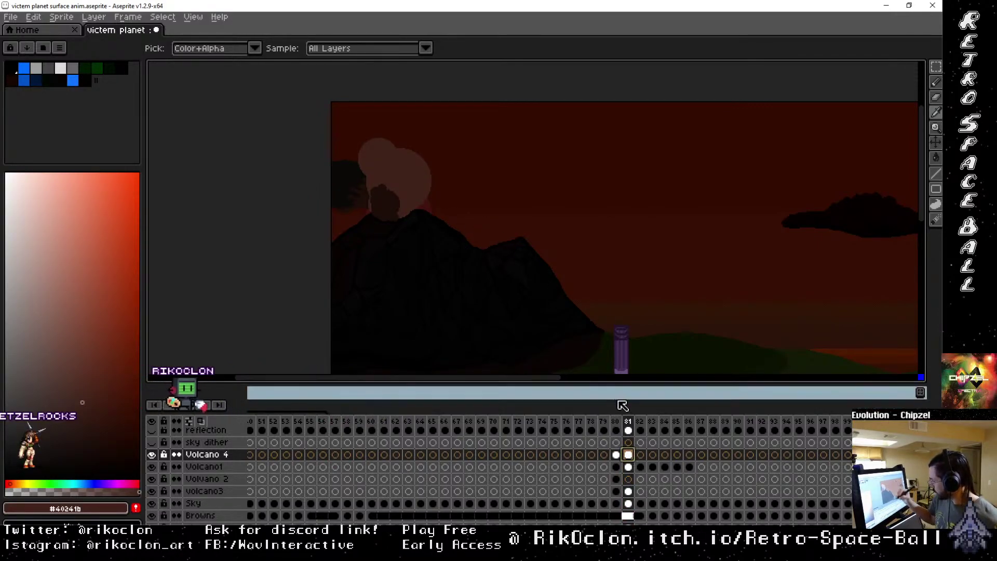
left_click(641, 455)
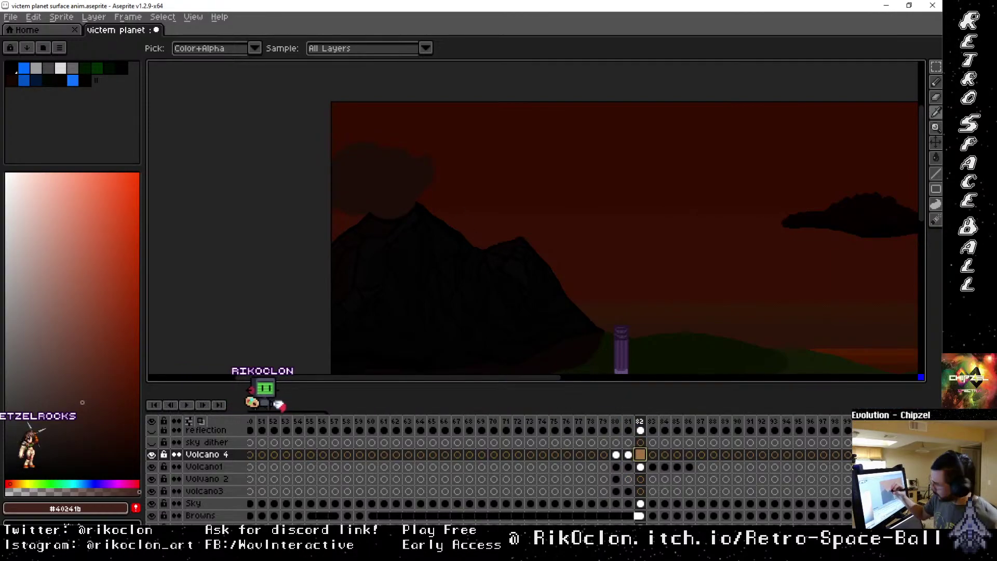
key("b")
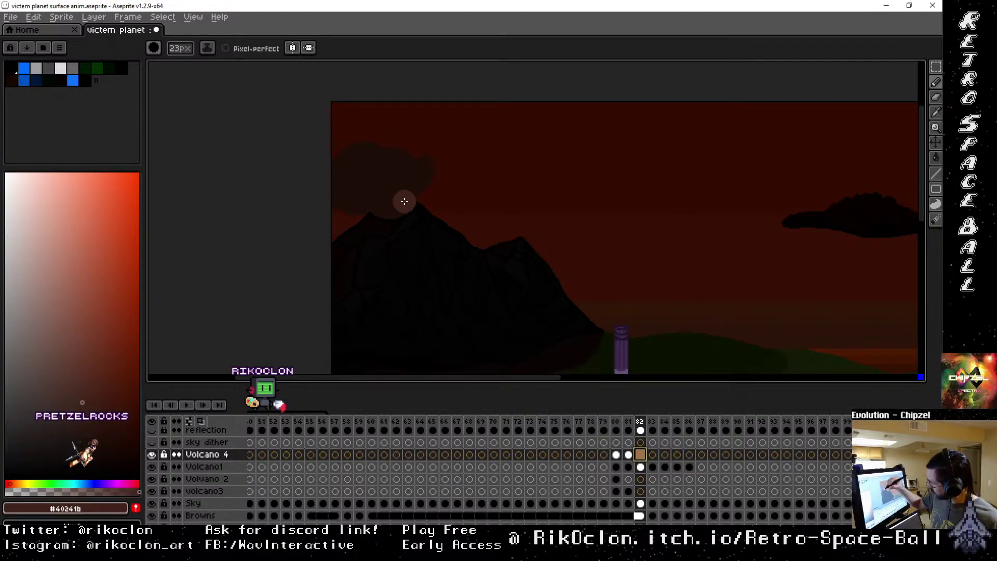
key("minus")
left_click(398, 206)
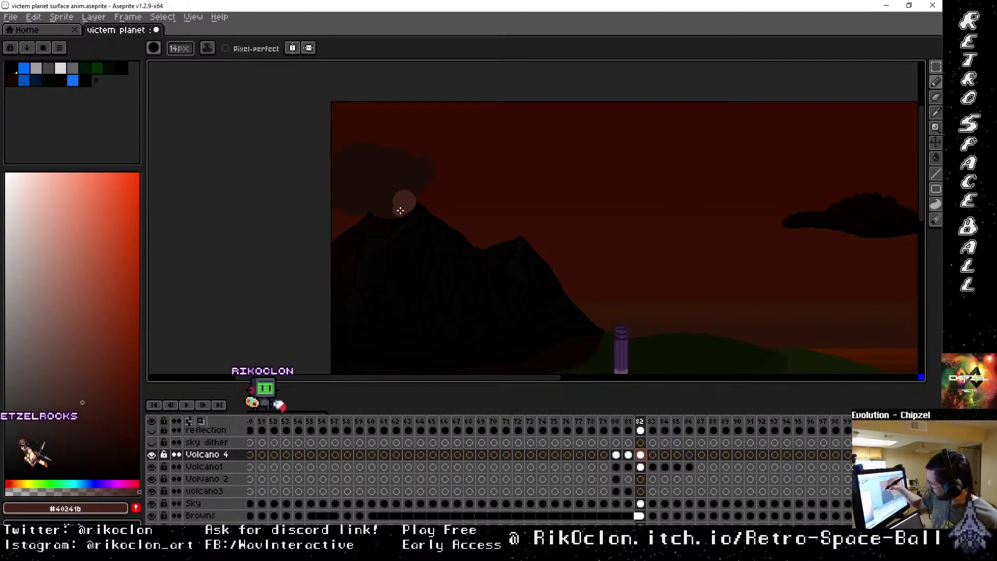
Taper frame 82's light puff down into the crater with small dabs, reducing the brush from 14 px to 8 px.
key("minus")
key("minus")
key("minus")
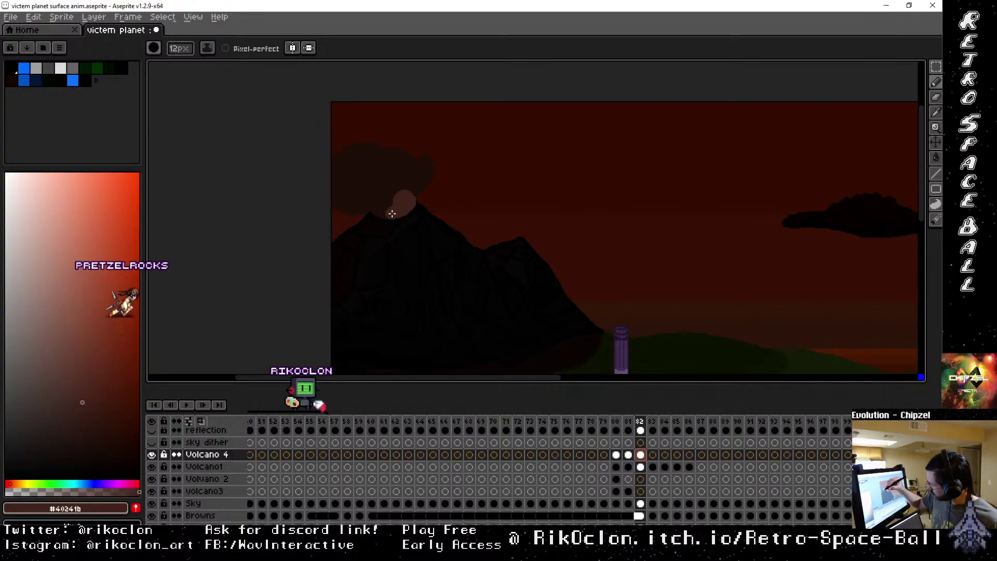
key("minus")
key("minus")
key("minus")
key("minus")
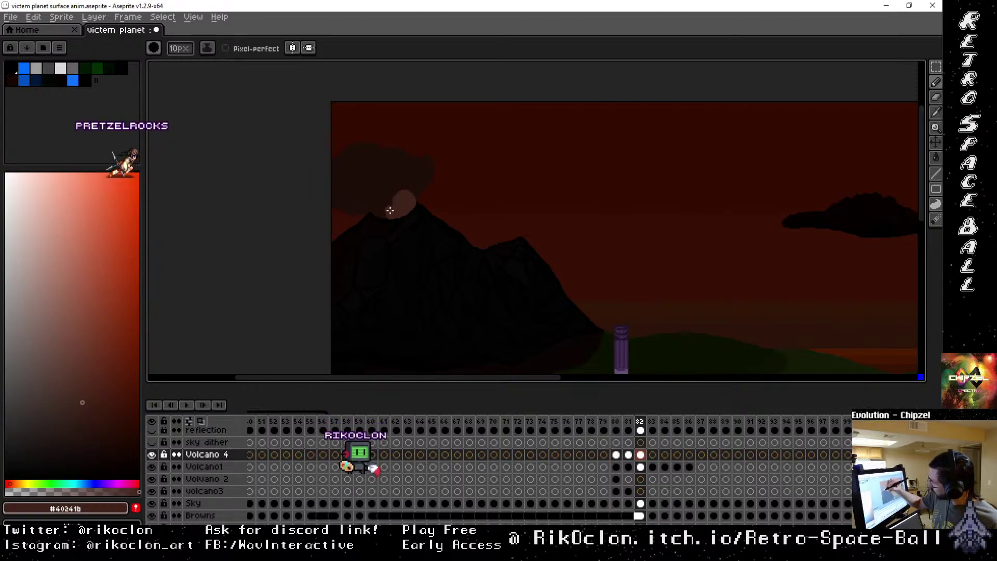
Enlarge the brush to 50 px and stamp a large light puff above the small crater puffs on frame 82.
key("plus")
key("plus")
key("plus")
key("plus")
key("plus")
key("plus")
key("plus")
key("plus")
key("plus")
key("plus")
key("plus")
key("plus")
key("plus")
key("plus")
key("plus")
key("plus")
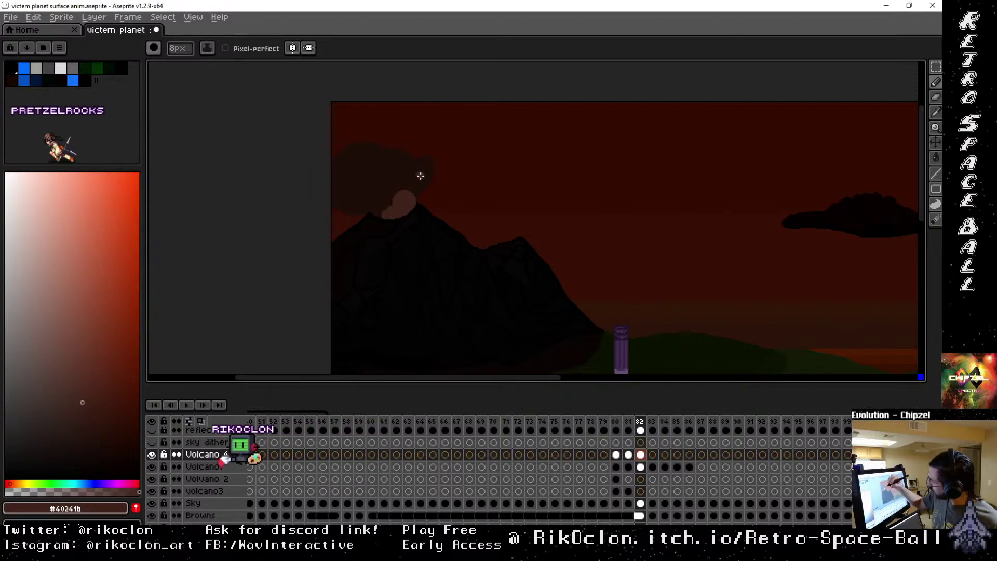
key("plus")
key("plus")
key("plus")
key("plus")
key("plus")
key("plus")
key("plus")
key("plus")
key("plus")
key("plus")
key("plus")
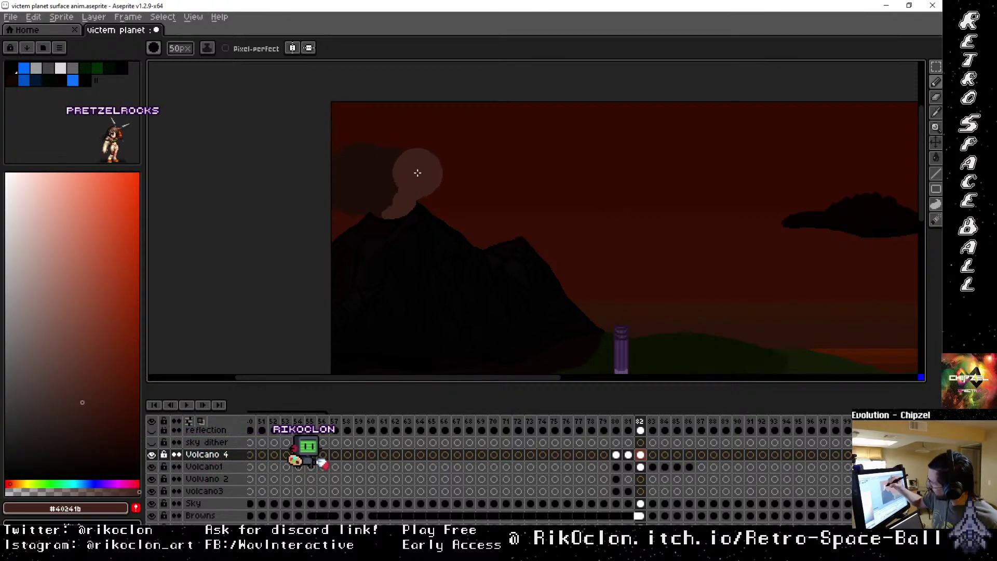
Widen frame 82's large puff over the crater and add a 37 px puff on its upper-left side.
key("plus")
key("plus")
key("plus")
key("plus")
key("plus")
key("plus")
key("plus")
key("plus")
key("plus")
key("plus")
key("plus")
key("plus")
key("plus")
key("plus")
key("plus")
key("plus")
key("plus")
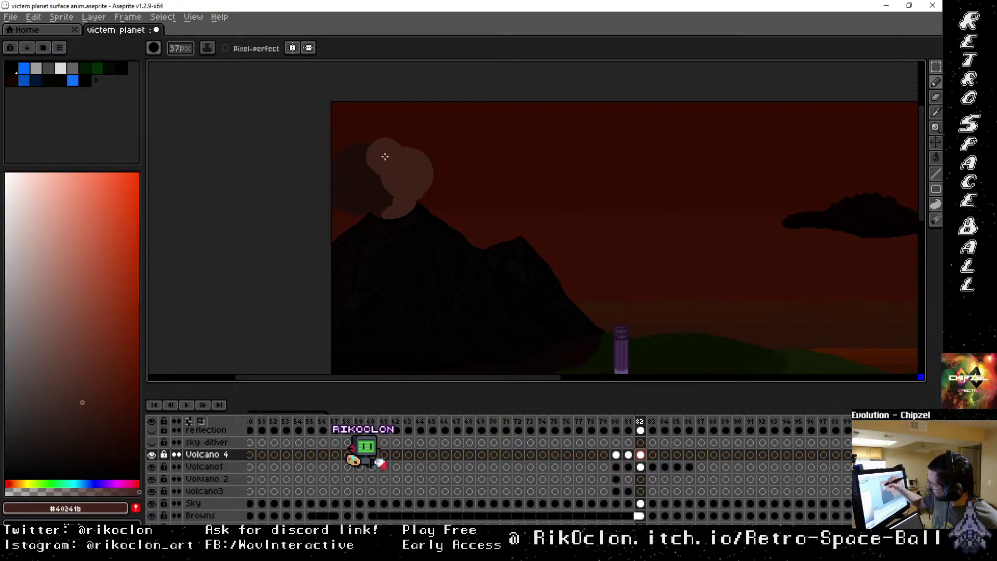
Extend frame 82's light smoke up to the canvas's top edge with a 55 px brush, compare it with frame 81, and go to frame 83.
left_click(638, 421)
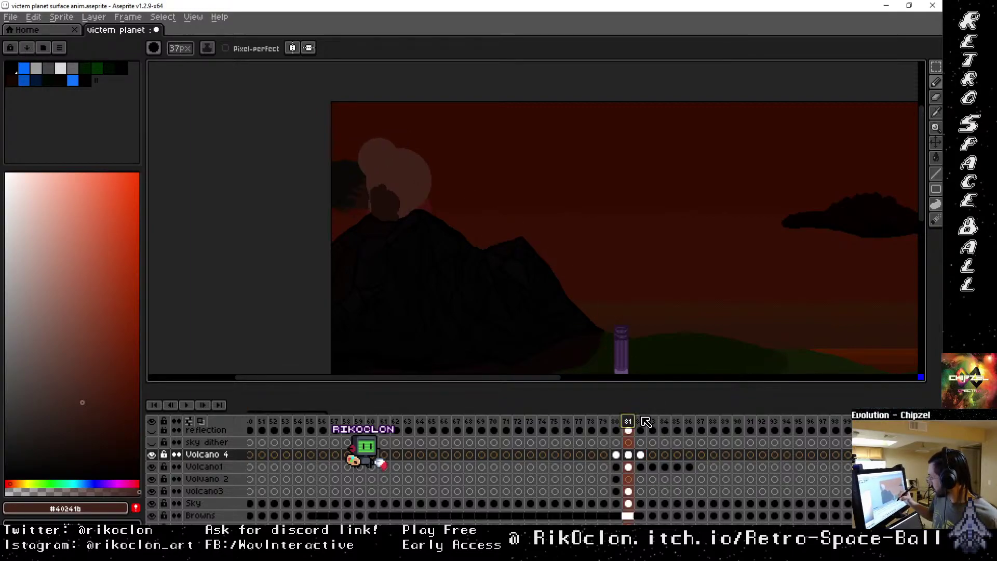
key("plus")
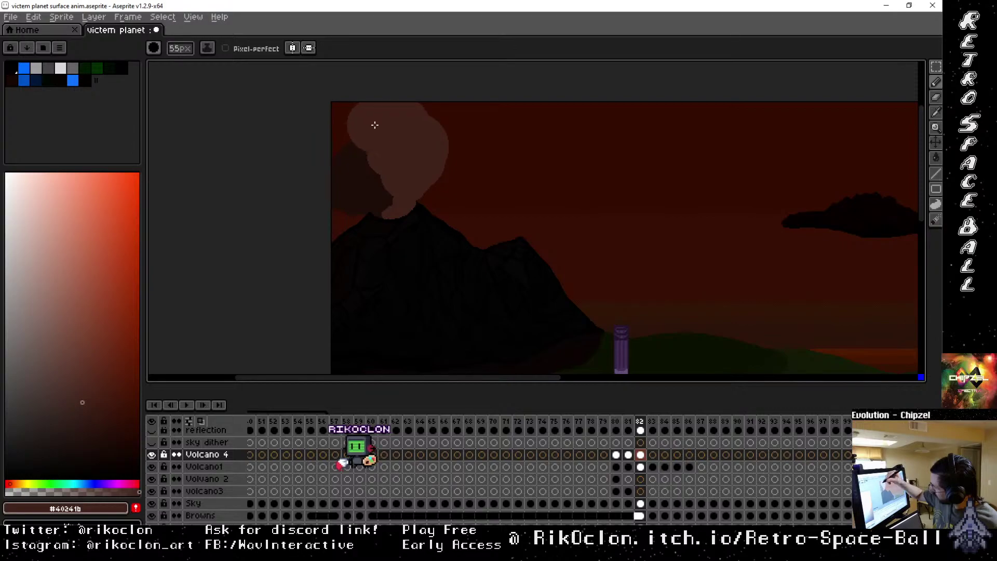
left_click(628, 421)
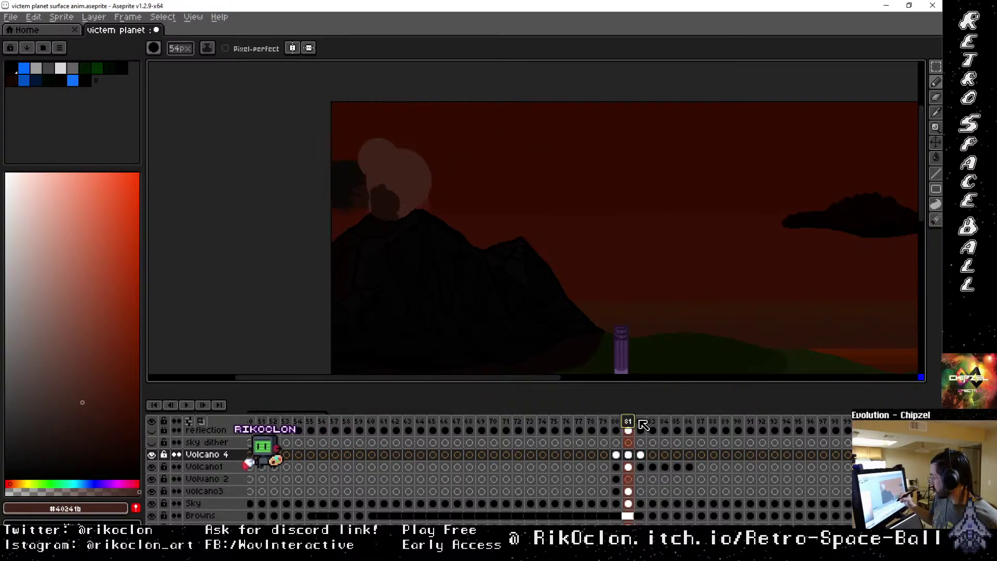
left_click(640, 421)
left_click(650, 422)
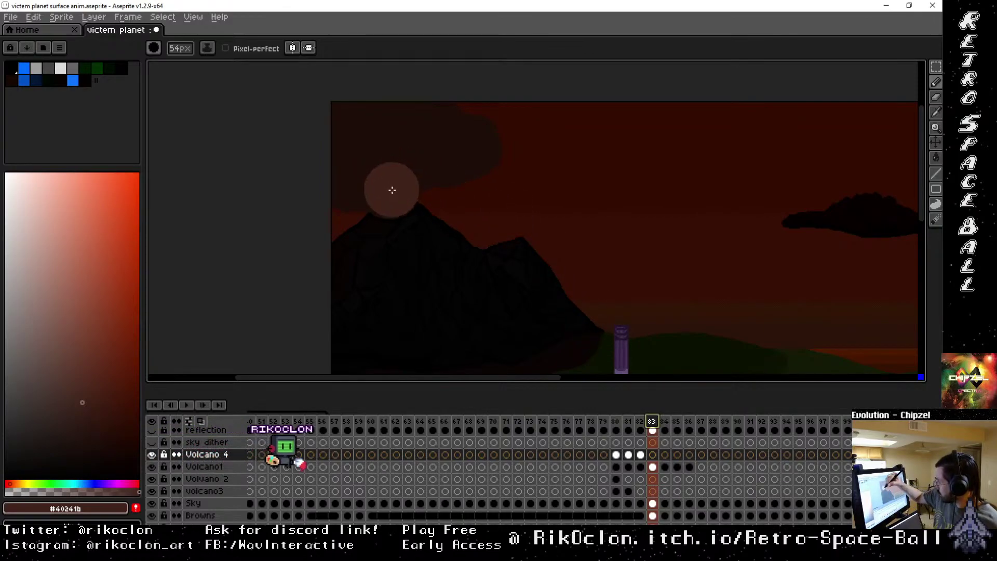
Stamp overlapping light smoke puffs above the crater on frame 83 with a 54 px brush, and enlarge the brush to 64 px.
mouse_move(390, 192)
left_mouse_down()
mouse_move(412, 173)
mouse_move(441, 177)
left_mouse_up()
key("minus")
key("minus")
key("minus")
key("minus")
key("minus")
key("minus")
key("minus")
key("plus")
key("plus")
key("plus")
key("plus")
key("plus")
key("plus")
key("plus")
key("plus")
key("plus")
key("plus")
key("plus")
key("plus")
key("plus")
key("plus")
key("plus")
key("plus")
key("plus")
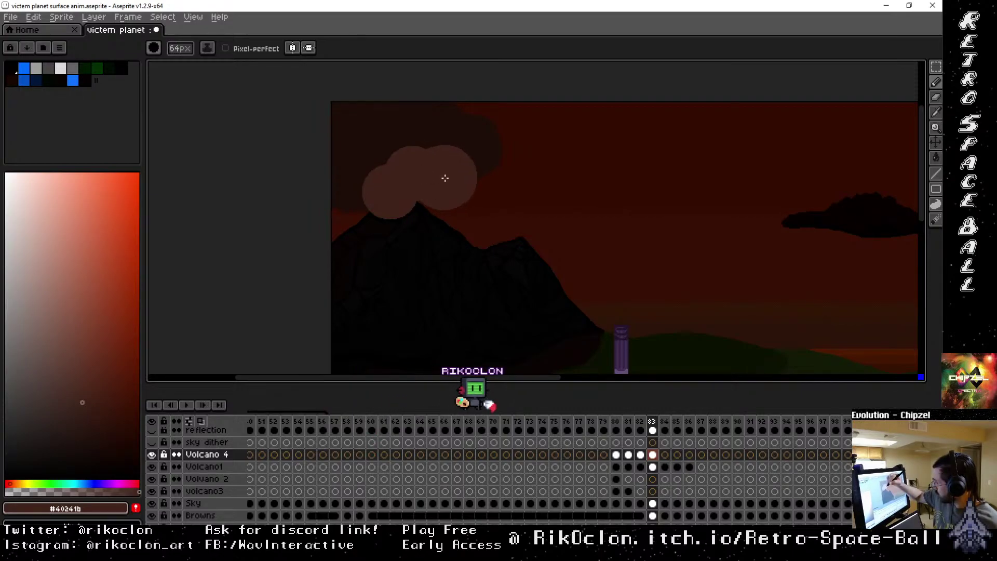
Build frame 83's light smoke up to the canvas's top edge with large and small puffs, comparing it with frame 82.
left_click(478, 185)
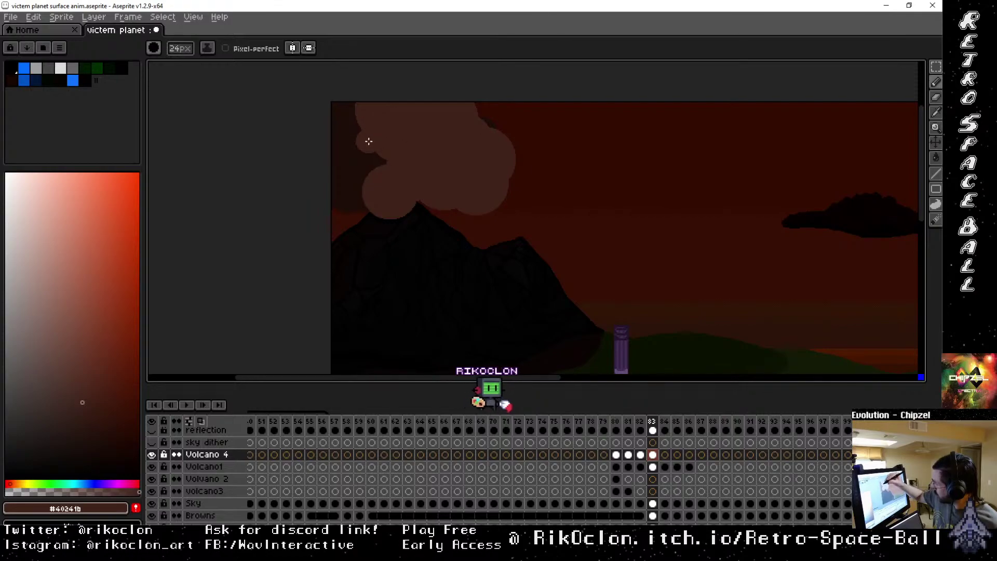
key("minus")
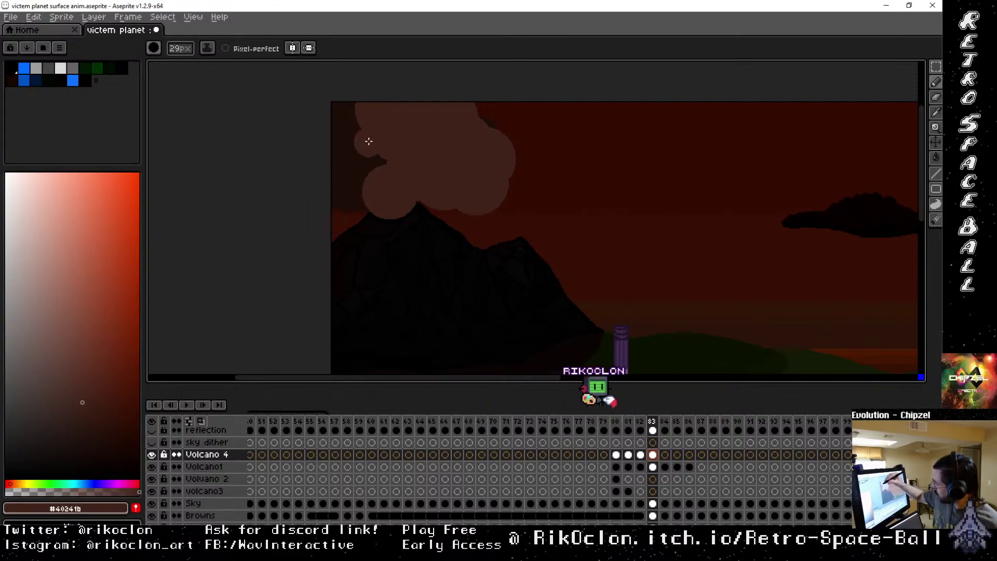
left_click(641, 422)
left_click(651, 421)
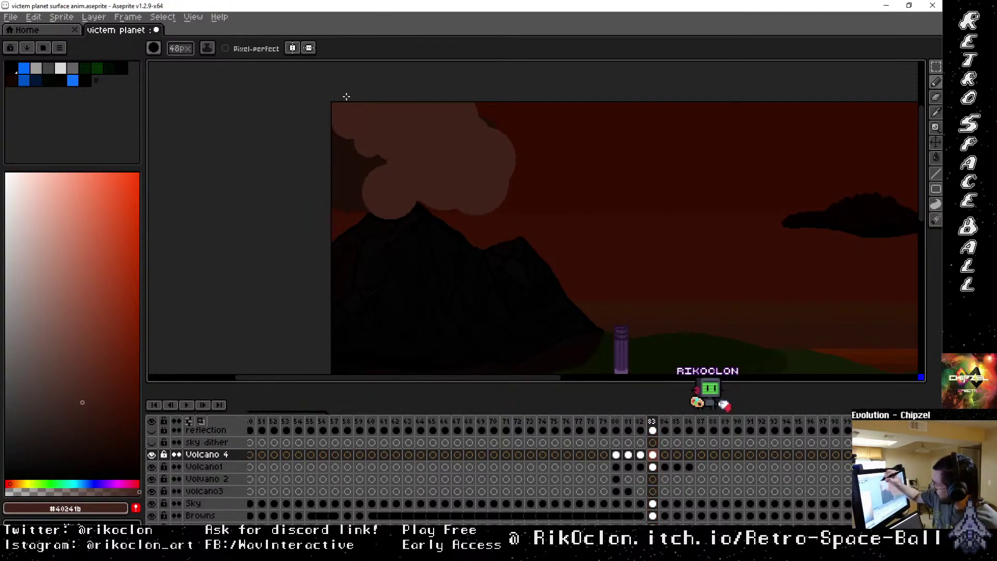
left_click(481, 128)
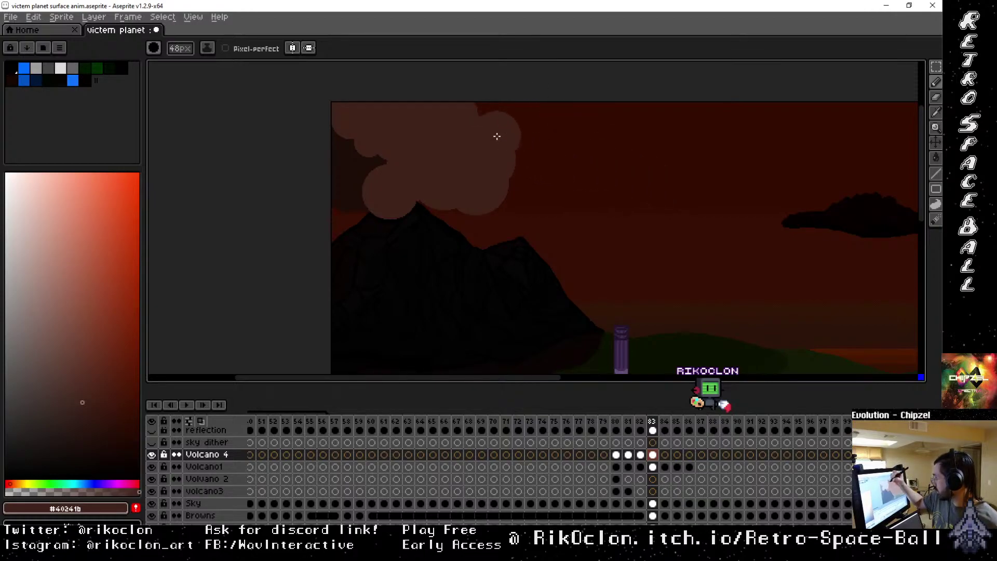
key("ctrl+z")
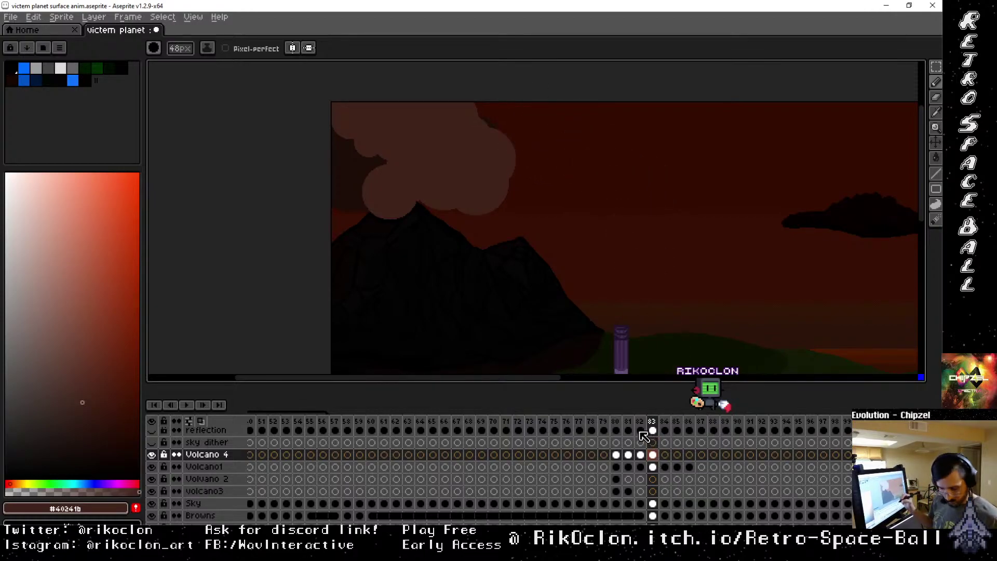
Sample the dark smoke color #1d0e09 and stamp 28 px puffs on the upper-right edge of frame 83's light smoke.
left_click(362, 165, "alt")
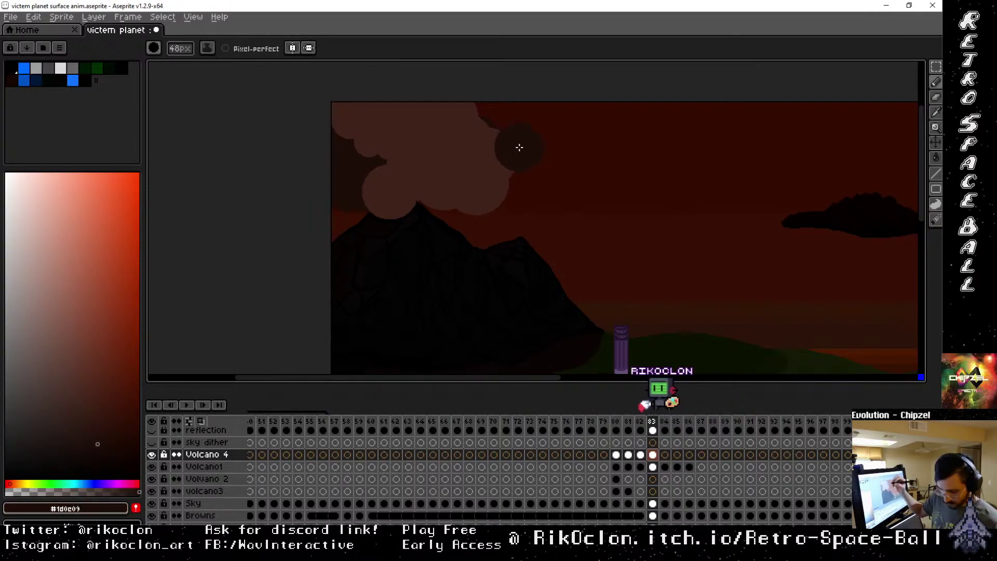
key("minus")
key("minus")
key("minus")
key("minus")
key("minus")
key("minus")
key("minus")
key("minus")
key("minus")
key("minus")
key("minus")
key("minus")
key("minus")
key("minus")
key("minus")
key("minus")
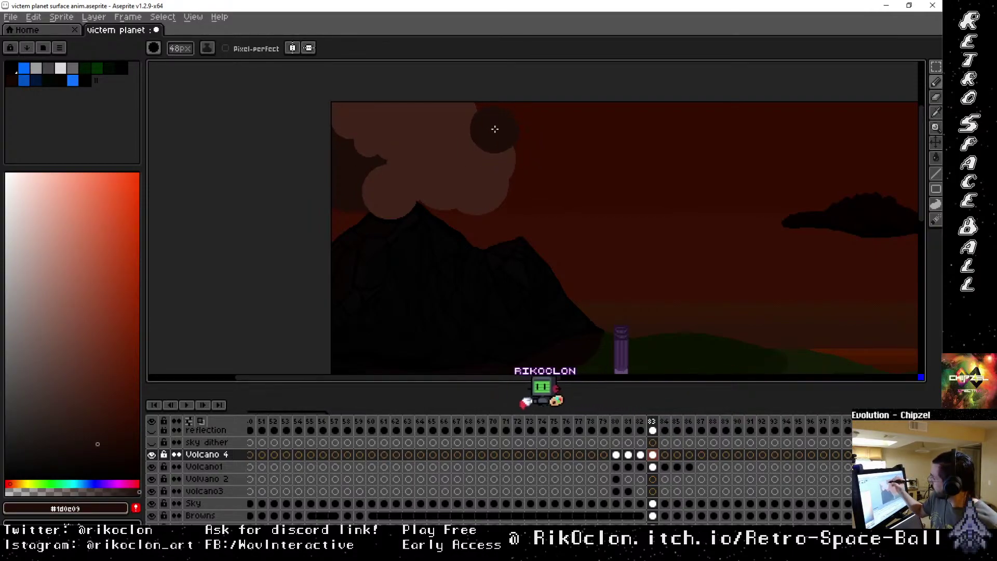
key("minus")
key("minus")
key("minus")
key("minus")
key("minus")
key("minus")
key("minus")
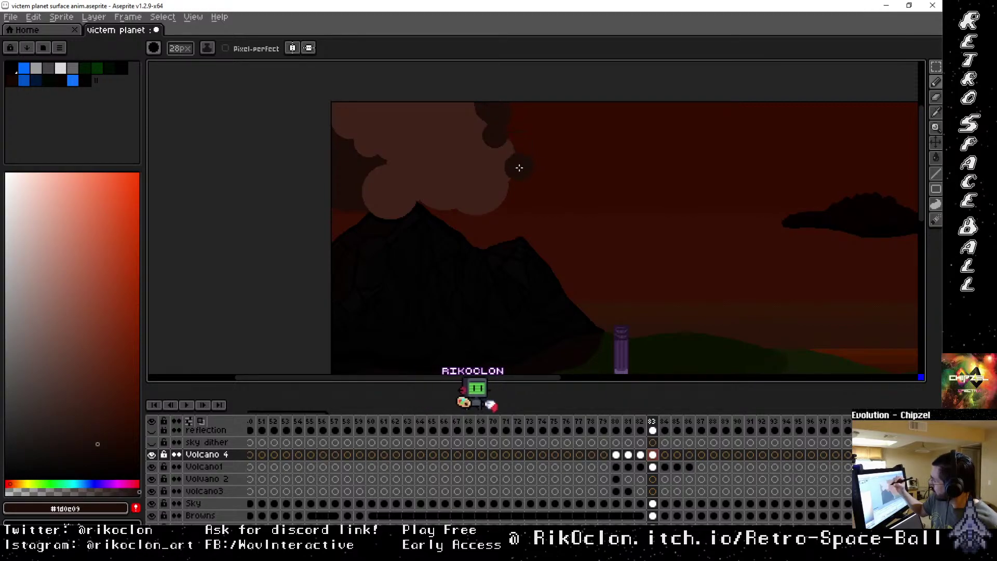
Extend frame 83's dark smoke rightward with larger puffs, increasing the brush from 35 px to 44 px.
key("plus")
key("plus")
key("plus")
key("plus")
key("plus")
key("plus")
key("plus")
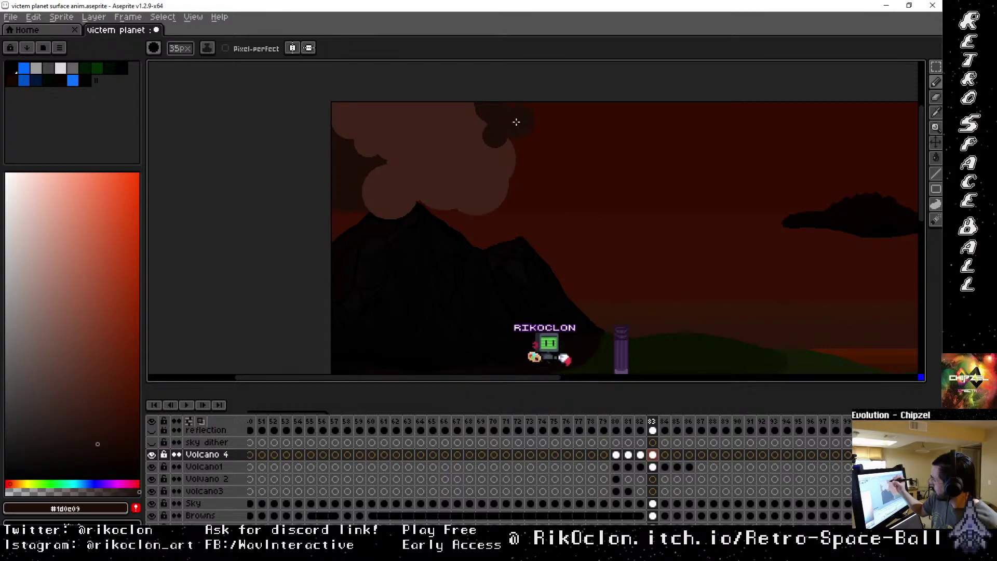
key("plus")
key("plus")
key("plus")
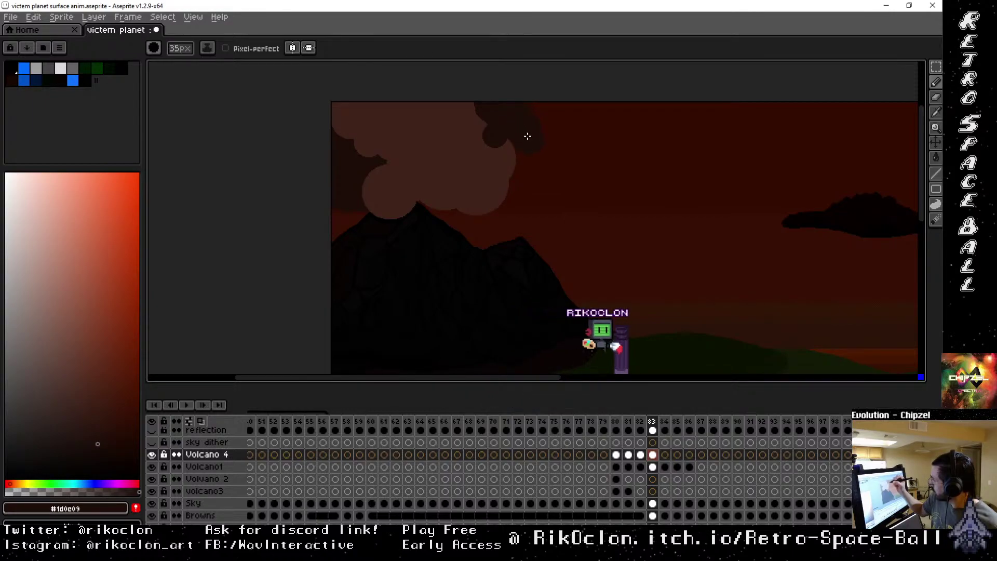
key("plus")
key("plus")
key("plus")
key("plus")
key("plus")
key("plus")
key("plus")
key("plus")
key("plus")
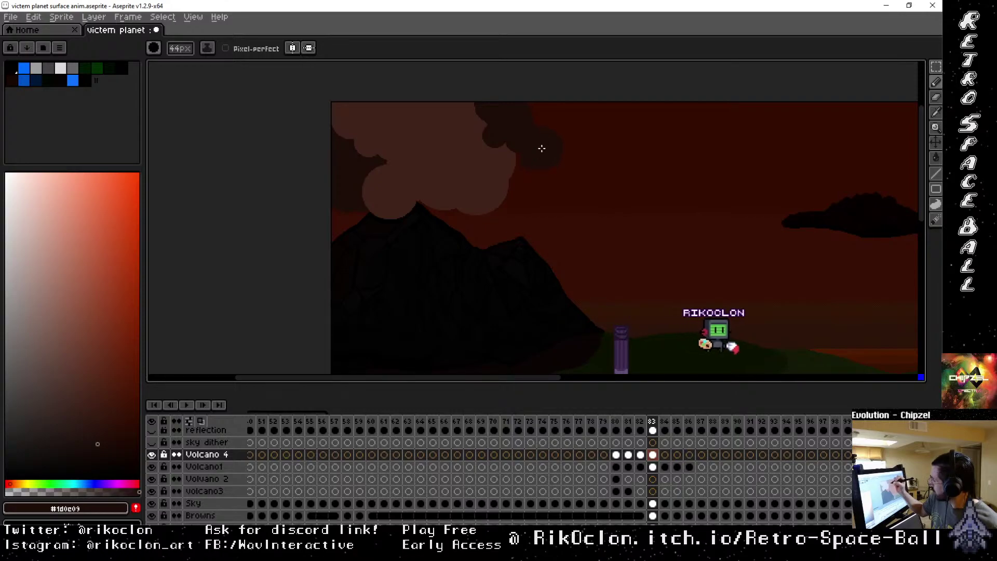
Enlarge the brush to 64 px and spread frame 83's dark smoke farther right along the canvas's top edge.
key("plus")
key("plus")
key("plus")
key("plus")
key("plus")
key("plus")
key("plus")
key("plus")
key("plus")
key("plus")
key("plus")
key("plus")
key("plus")
key("plus")
key("plus")
key("plus")
key("plus")
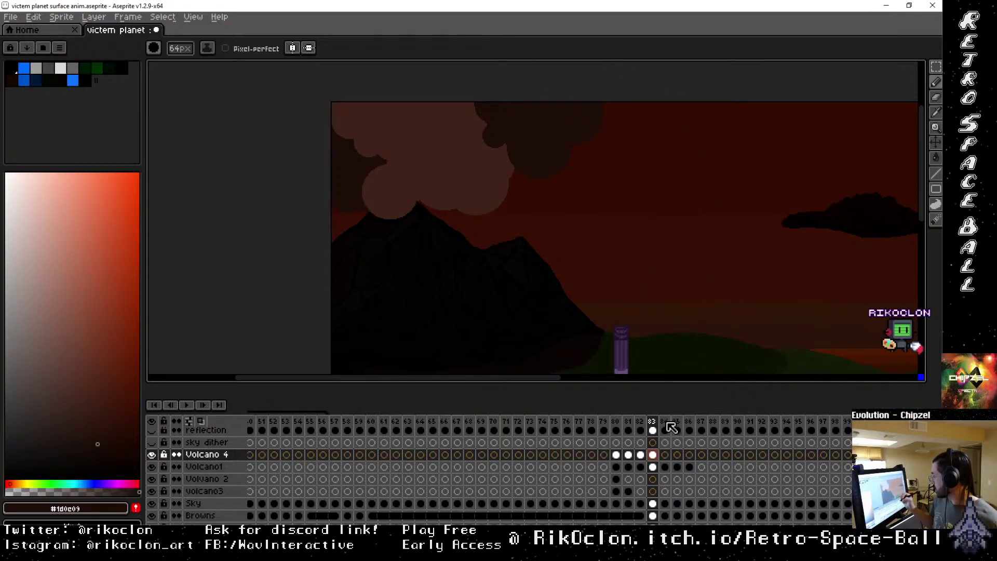
Sample the light smoke color #40241b and stamp a small puff where frame 83's light smoke meets the dark smoke.
left_click(506, 165, "alt")
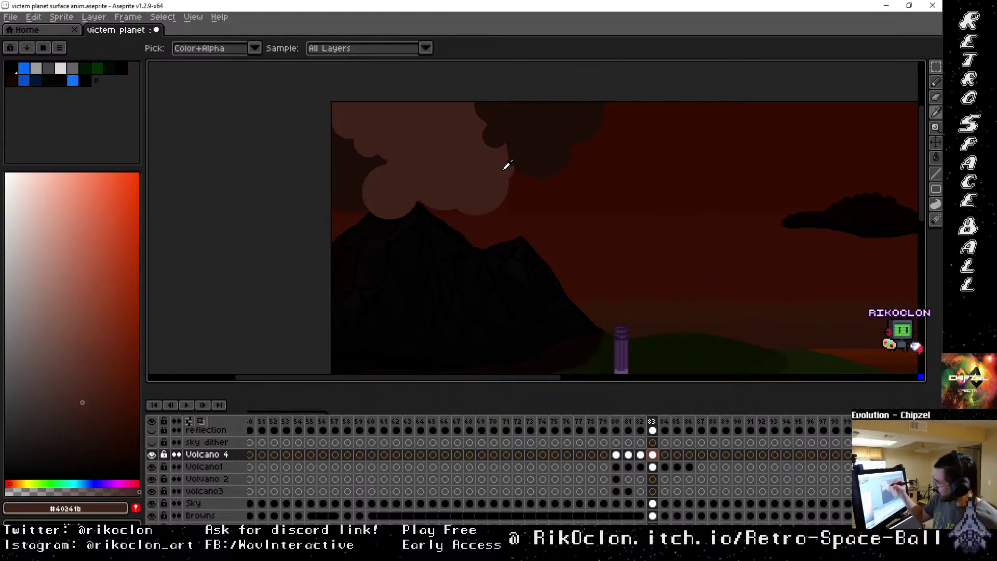
left_click(512, 159)
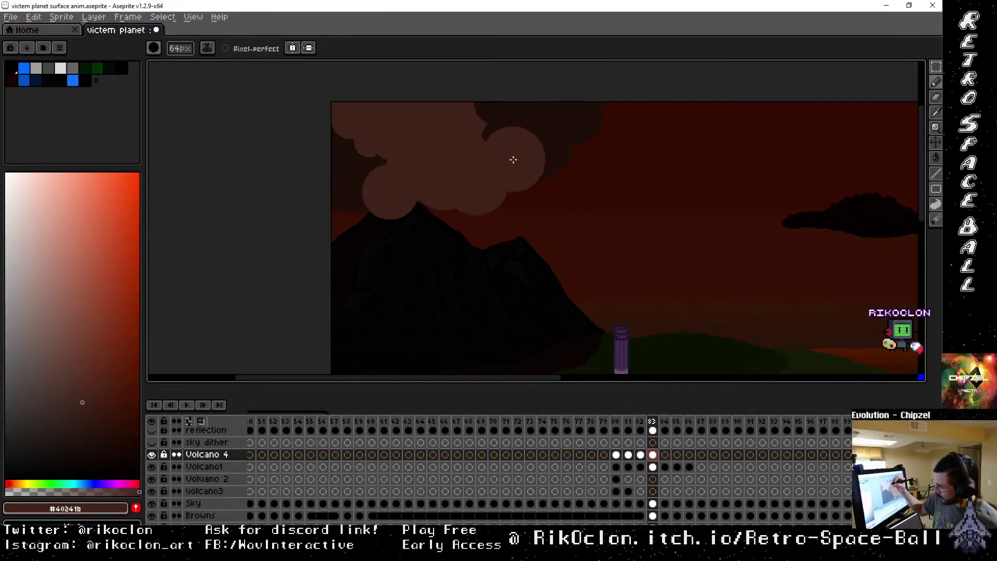
key("minus")
left_click(517, 145)
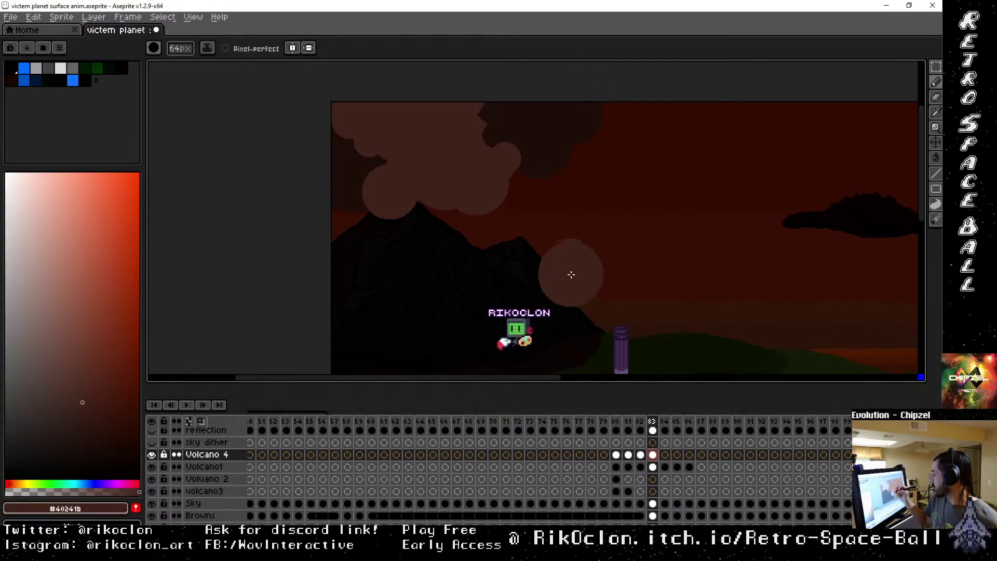
Add a puff of about 34 px to the lower-right edge of frame 83's light smoke and compare it with the preceding frames.
key("minus")
key("minus")
key("minus")
key("minus")
key("minus")
key("minus")
key("minus")
key("minus")
key("minus")
key("minus")
key("minus")
key("minus")
key("minus")
key("minus")
key("minus")
key("minus")
key("minus")
key("minus")
key("minus")
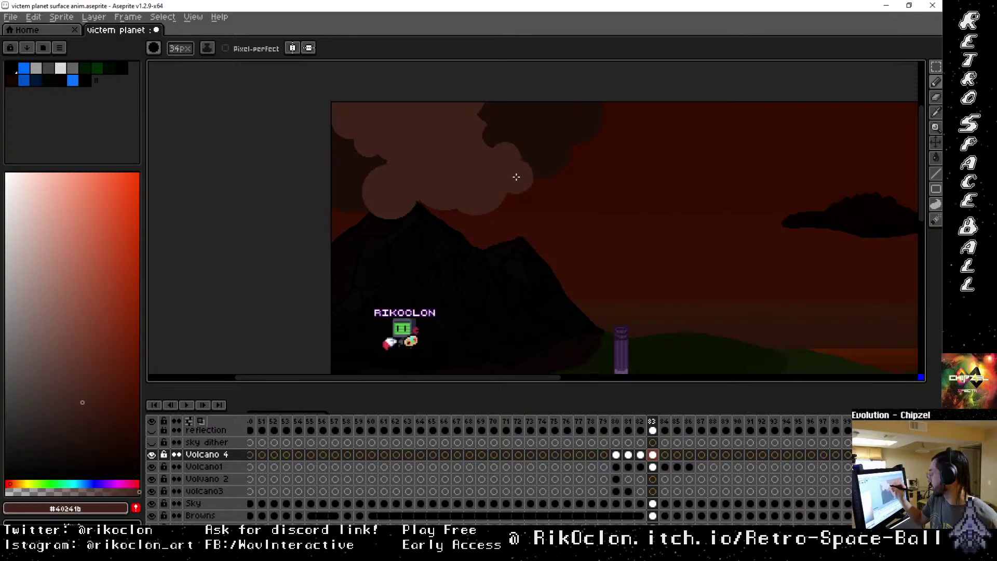
left_click(515, 178)
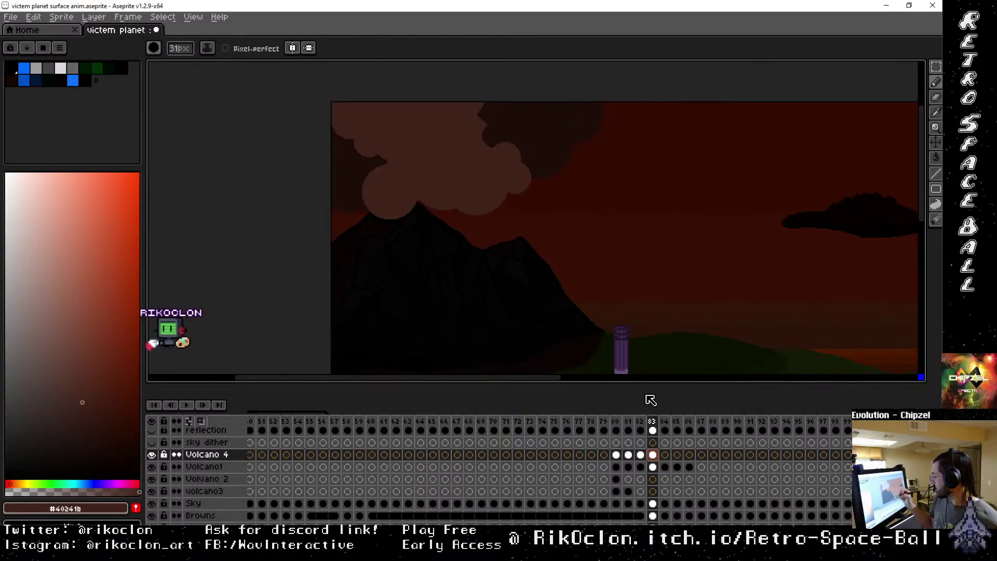
left_click(640, 422)
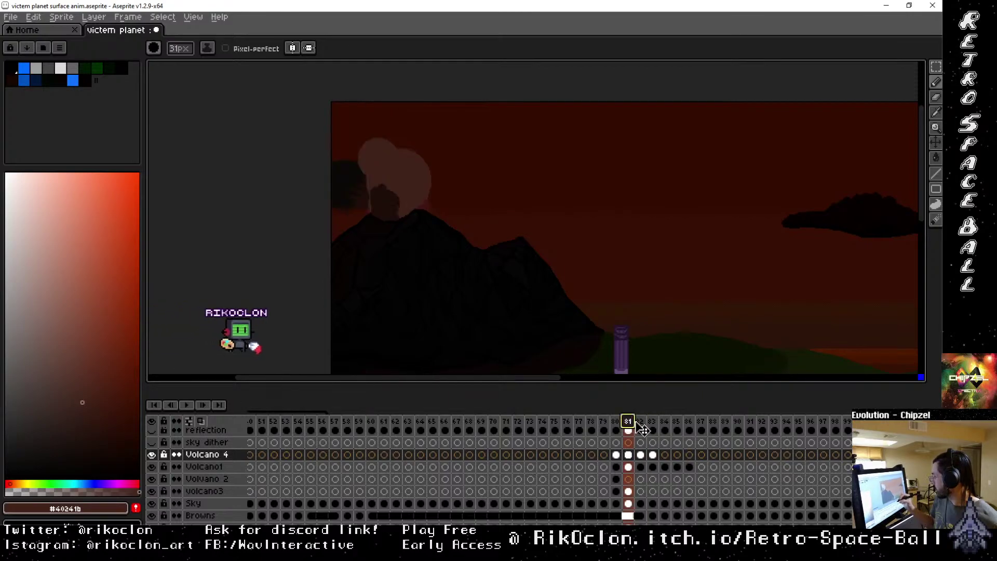
left_click(653, 422)
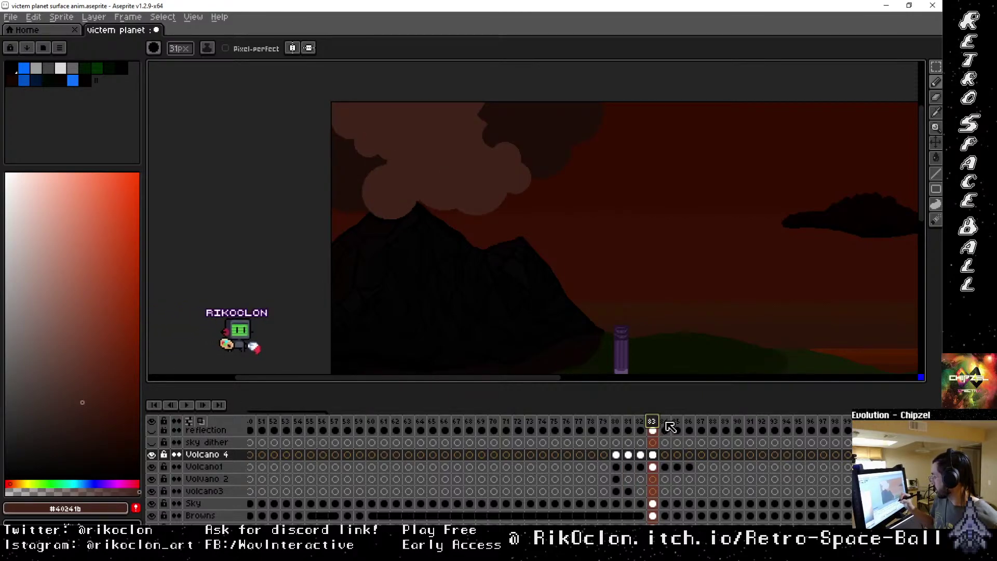
Go to frame 84 and stamp 64 px light puffs along the dark plume from the canvas's top edge toward the crater.
left_click(665, 422)
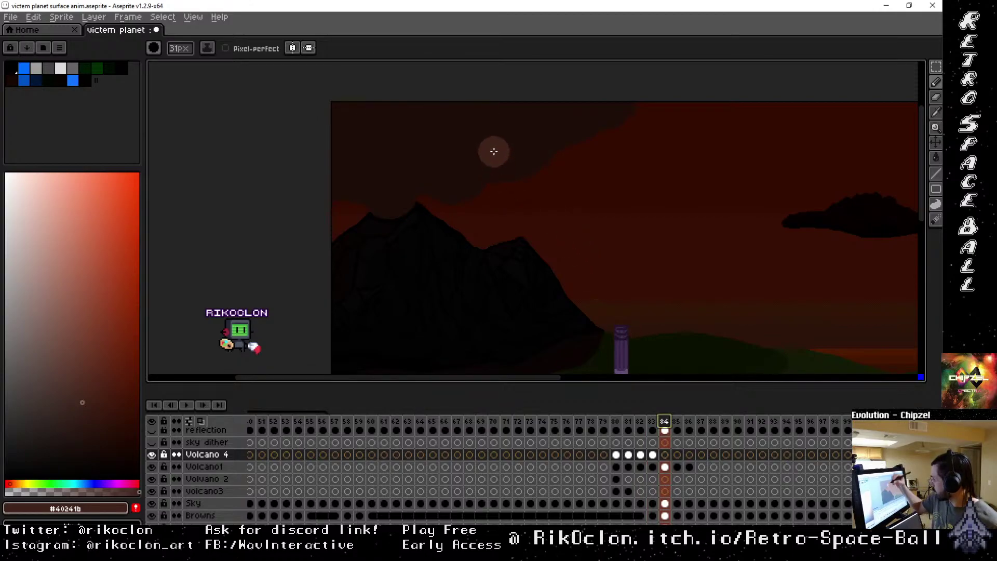
left_click(563, 105)
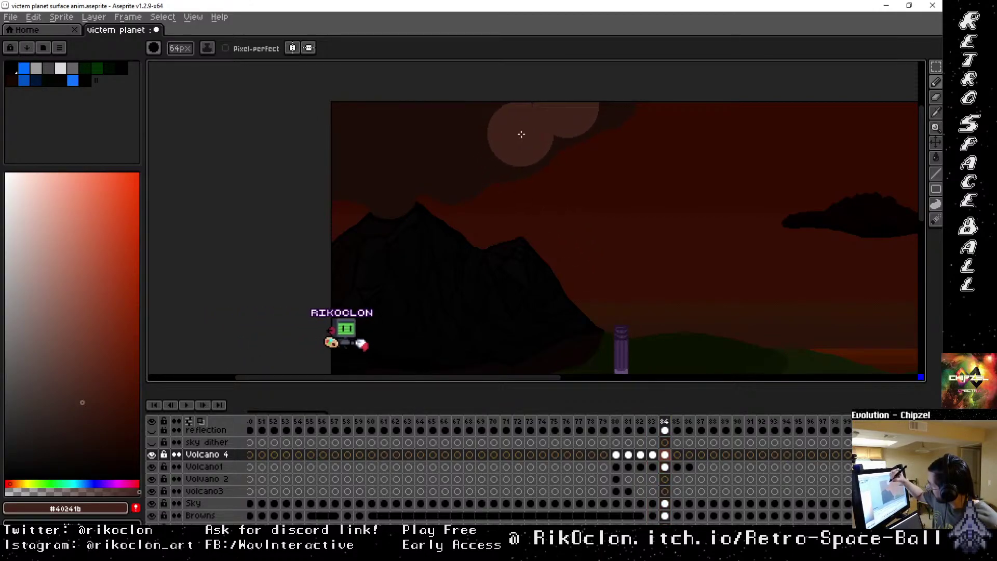
left_click(452, 164)
left_click(478, 136)
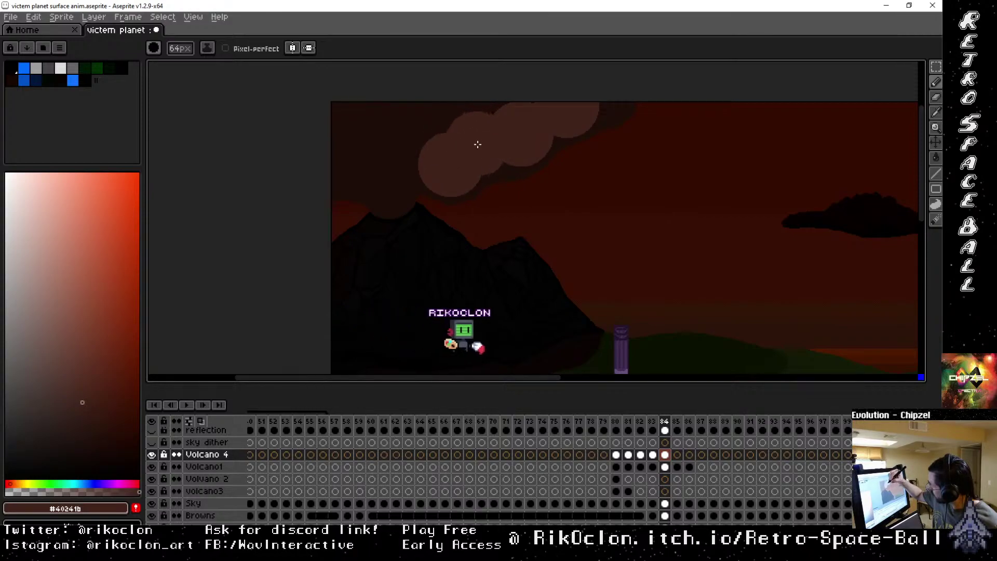
Reduce the brush to about 35 px and stamp small light puffs in the gap between frame 84's large light puffs.
key("minus")
key("minus")
key("minus")
key("minus")
key("minus")
key("minus")
key("minus")
key("minus")
key("minus")
key("minus")
key("minus")
key("minus")
key("minus")
key("minus")
key("minus")
key("minus")
key("minus")
key("minus")
key("minus")
key("minus")
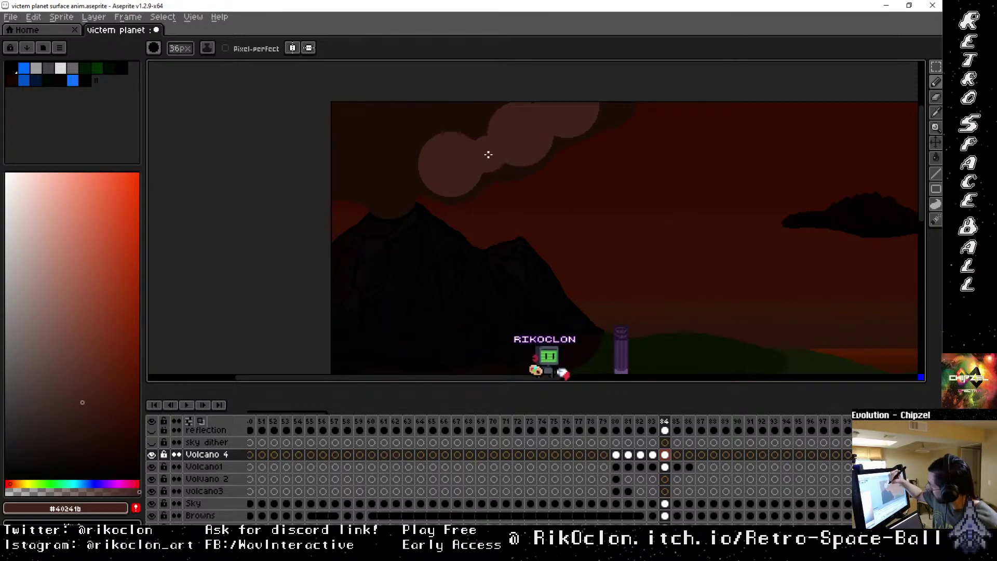
key("plus")
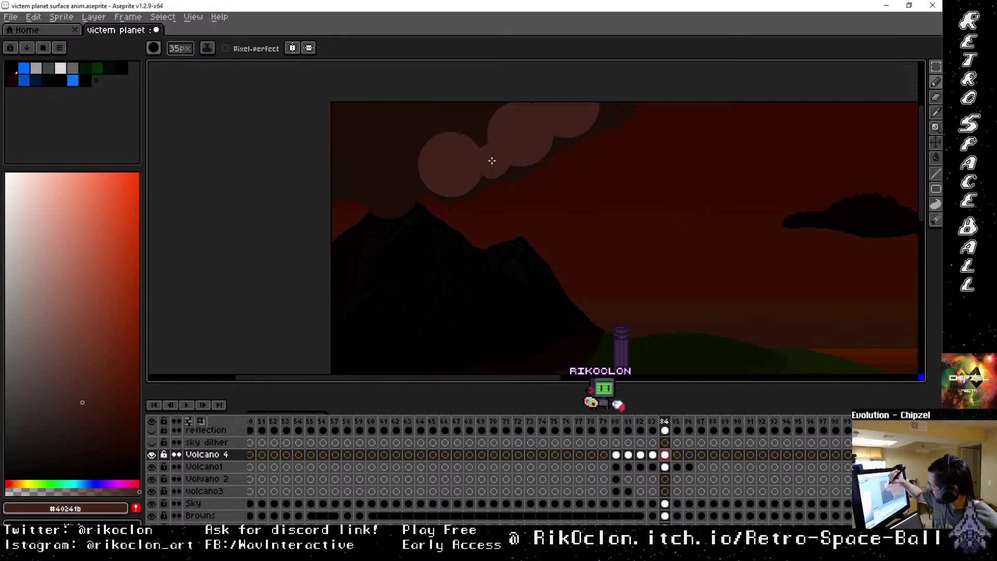
left_click(488, 125)
Enlarge the brush and stamp light puffs above frame 84's lowest large puff, up to the canvas's top edge.
key("plus")
key("plus")
key("plus")
key("plus")
key("plus")
key("plus")
key("plus")
key("plus")
key("plus")
key("plus")
key("plus")
key("plus")
key("plus")
key("plus")
key("plus")
key("plus")
key("plus")
key("plus")
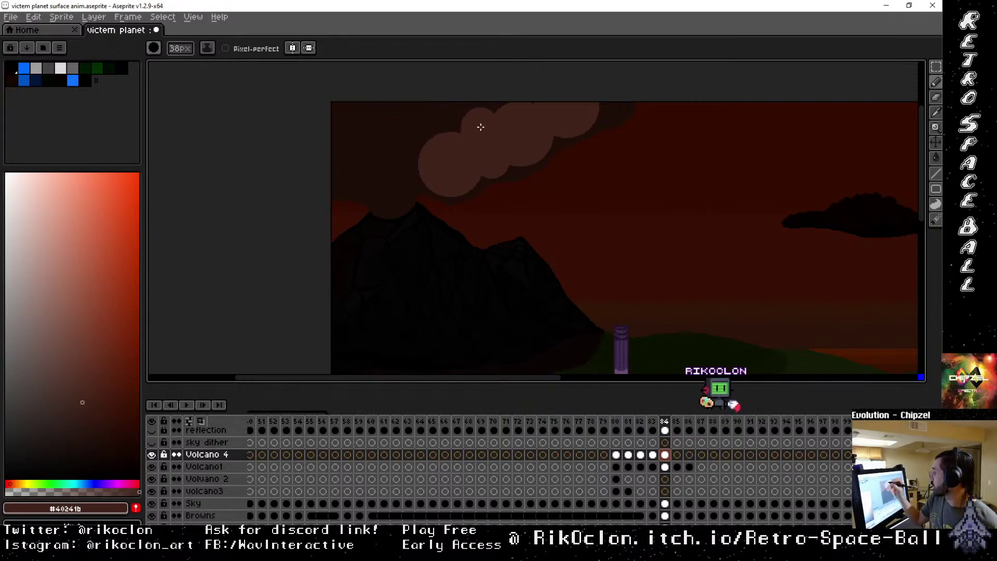
left_click(461, 131)
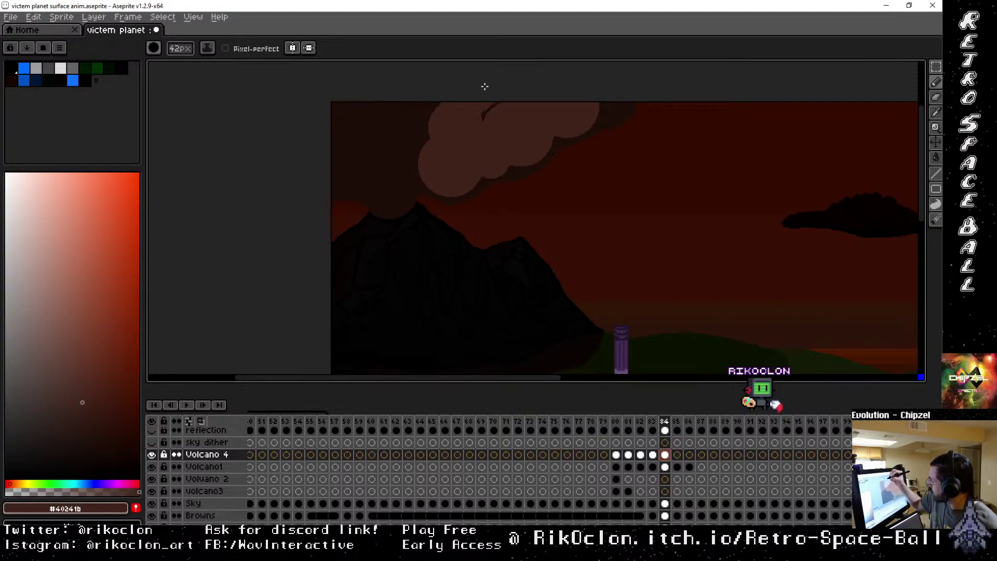
Set the brush to 43 px and stamp a light puff directly above the volcano's crater on frame 84.
key("plus")
key("plus")
key("plus")
key("plus")
key("plus")
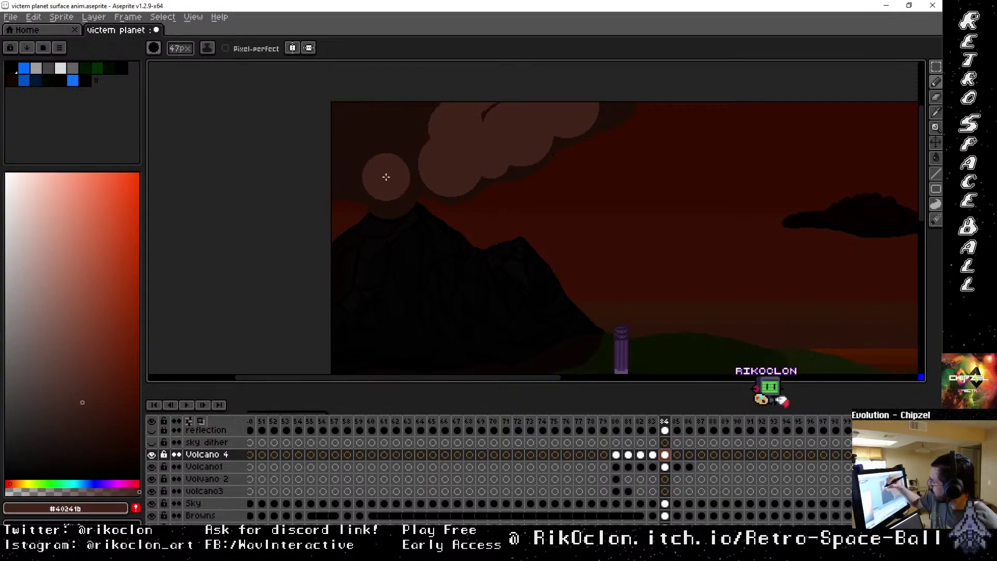
key("minus")
key("minus")
key("minus")
key("minus")
left_click(390, 191)
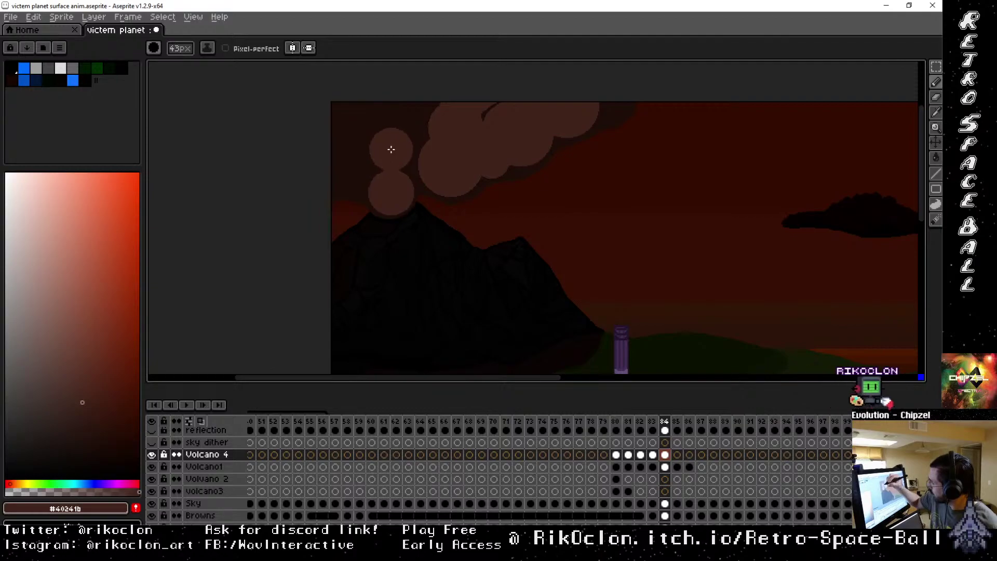
Enlarge the brush past 49 px and stamp bigger light puffs above and to the left of the crater puff.
key("plus")
key("plus")
key("plus")
key("plus")
key("plus")
key("plus")
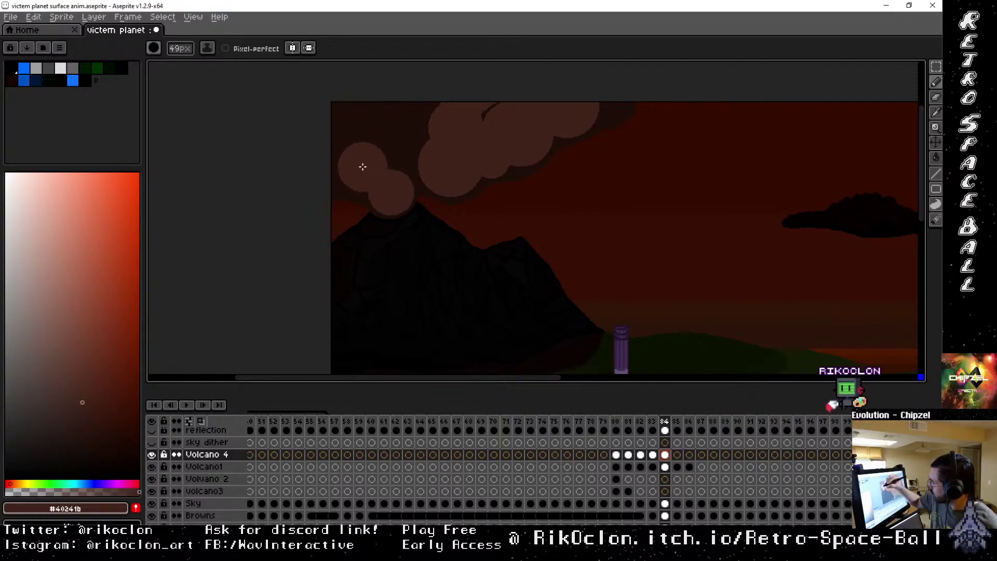
key("plus")
key("plus")
key("plus")
key("plus")
key("plus")
key("plus")
key("plus")
key("plus")
key("plus")
left_click(360, 167)
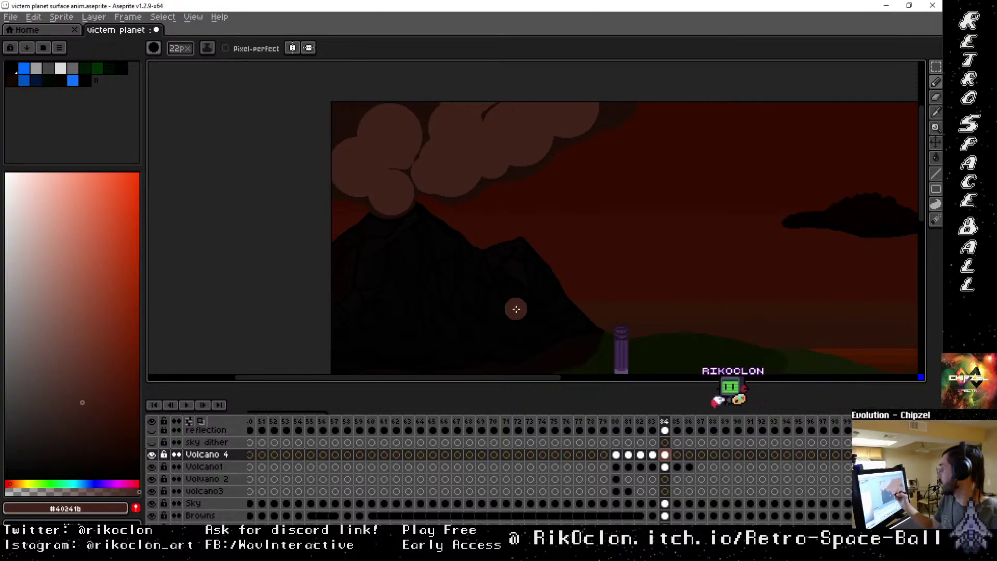
Reduce the brush to 13 px and fill the remaining gaps and the plume's right tip on frame 84 with small light puffs.
key("plus")
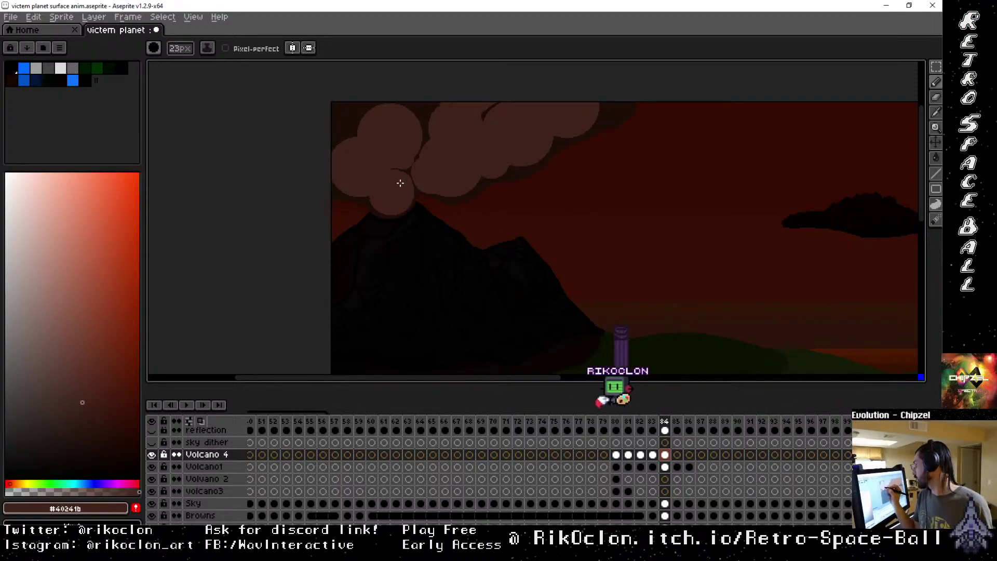
key("minus")
key("minus")
key("minus")
key("minus")
key("minus")
key("minus")
key("minus")
key("minus")
key("minus")
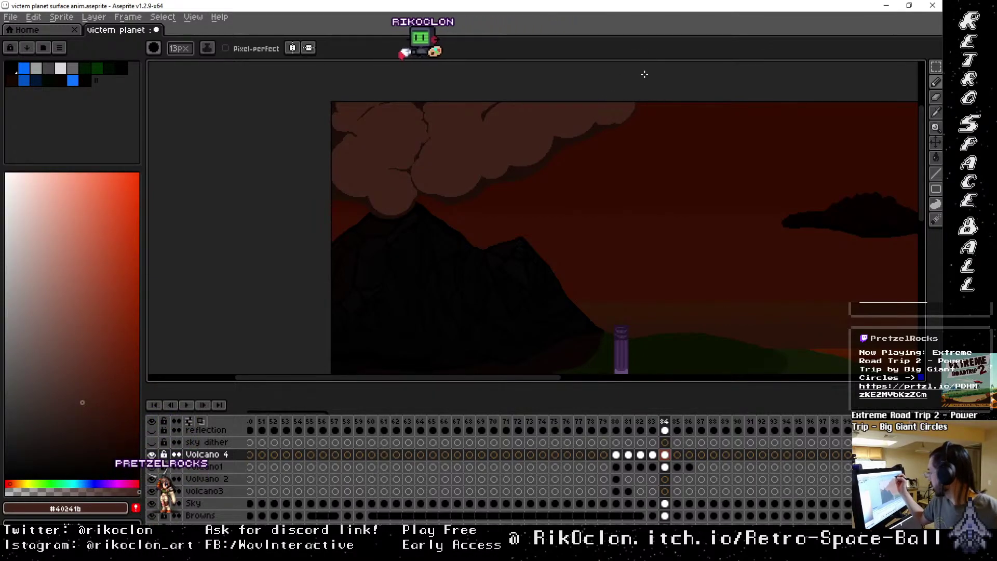
key("v")
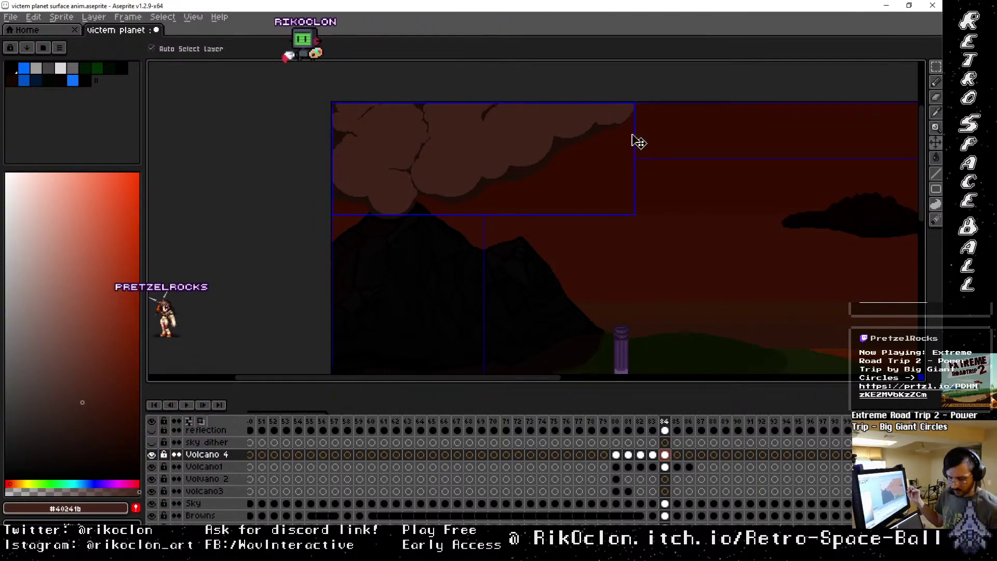
key("b")
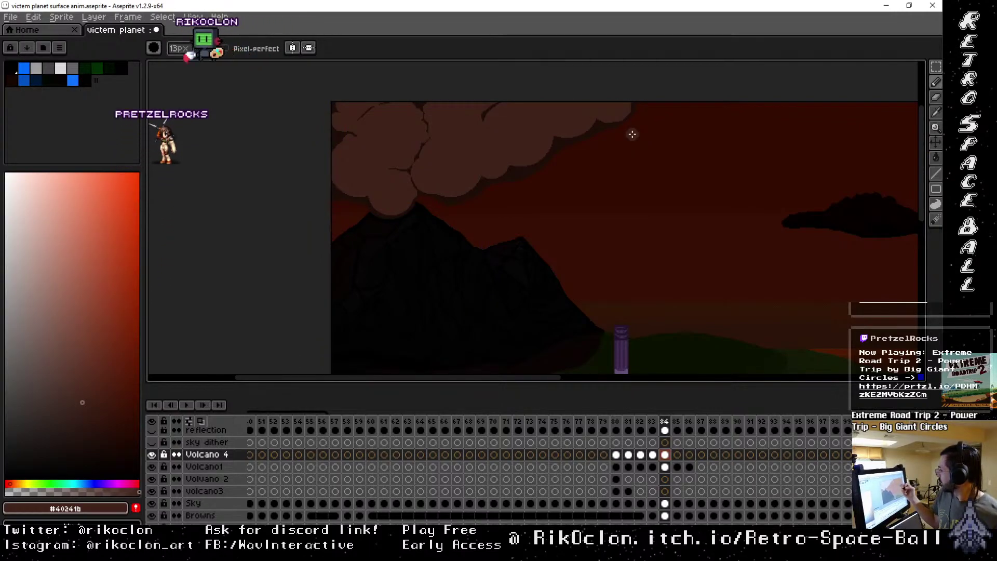
Compare the smoke's shape and growth across frames 81 to 85, ending on frame 84.
left_click(653, 421)
left_click(667, 422)
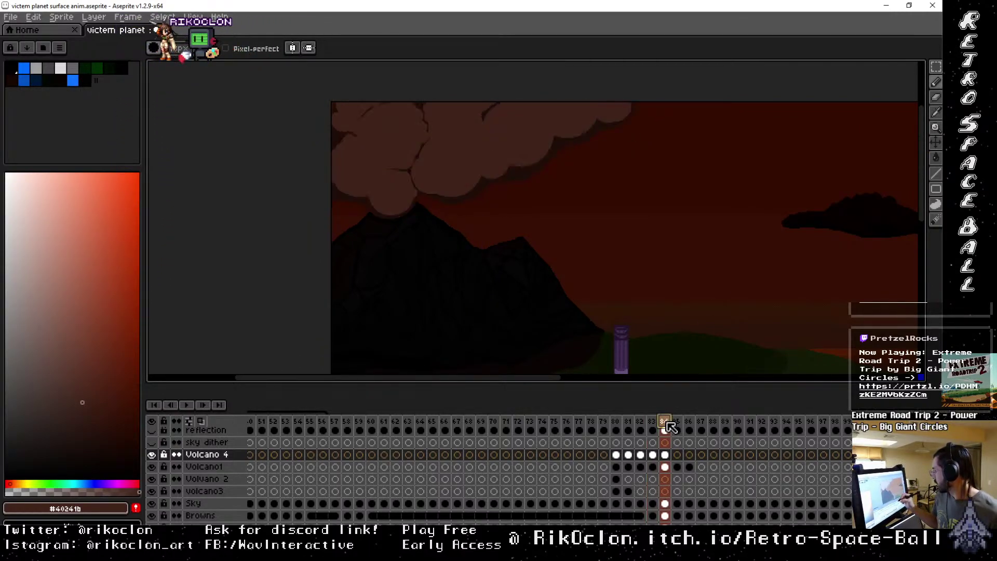
left_click(678, 422)
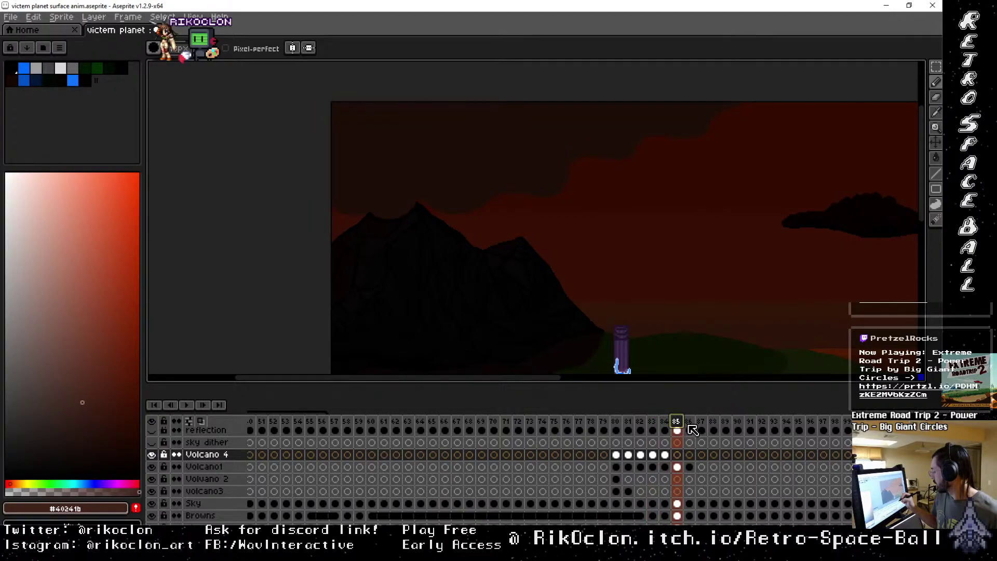
left_click(665, 422)
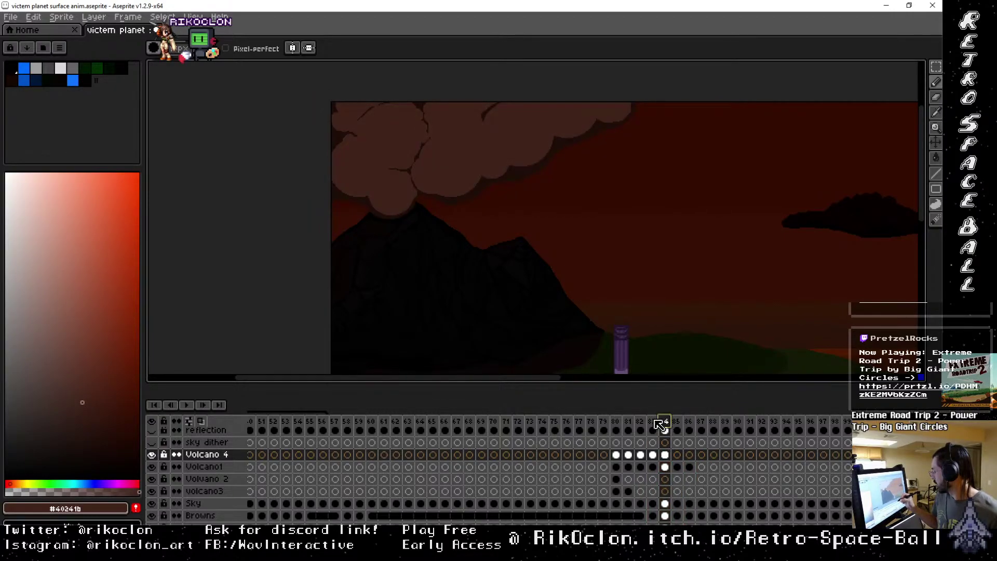
left_click(652, 422)
left_click(640, 422)
left_click(628, 422)
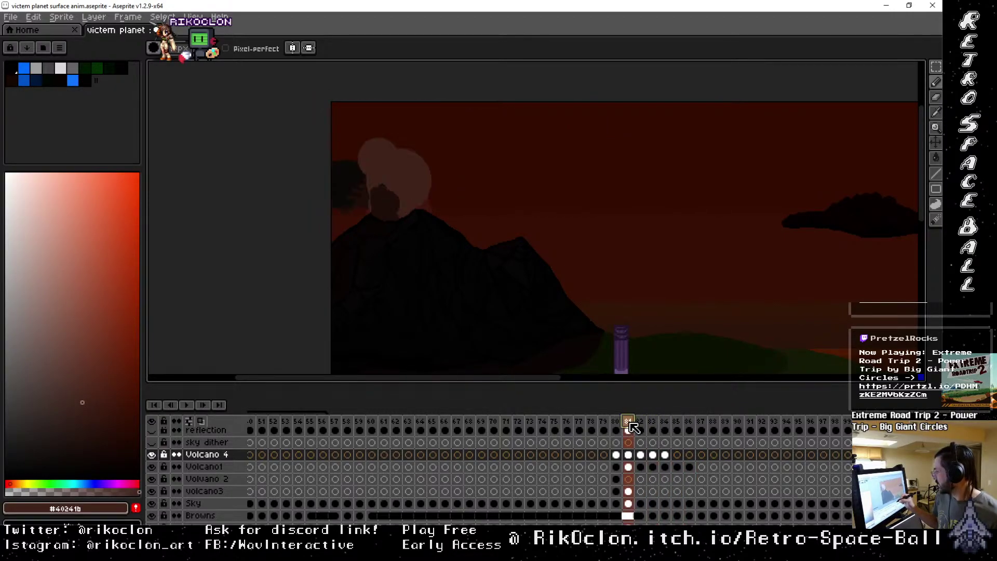
left_click(643, 421)
left_click(653, 422)
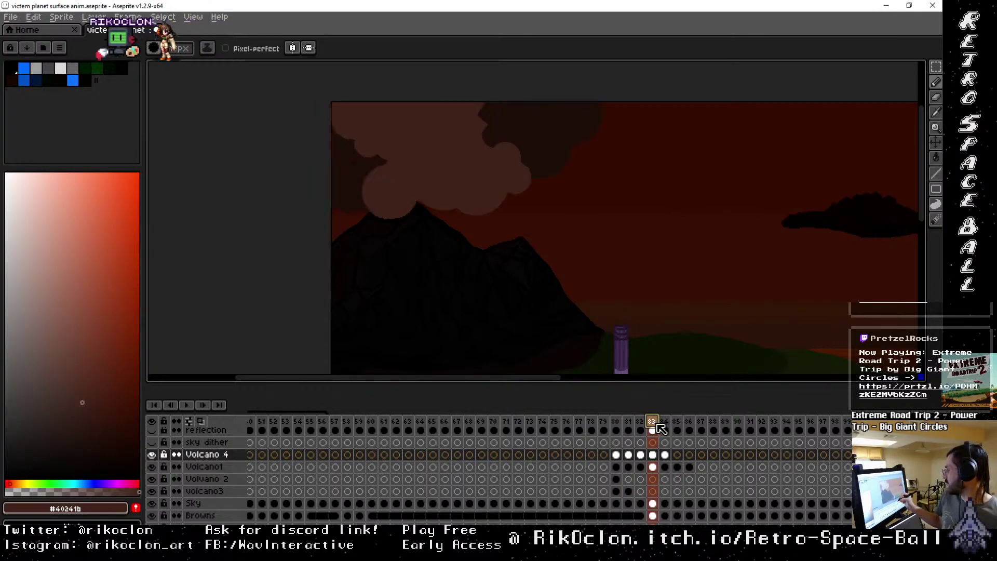
left_click(667, 423)
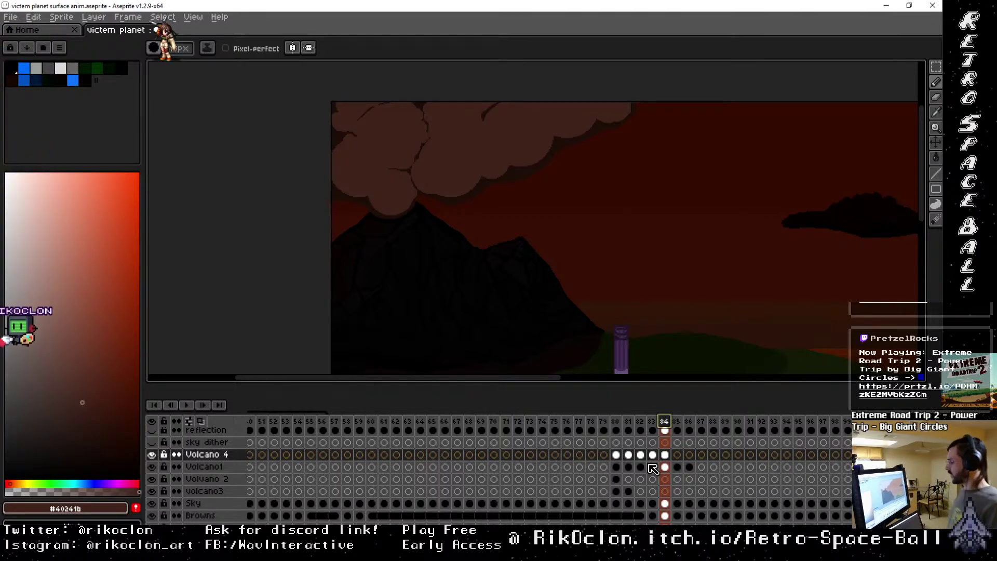
Go to frame 80, make volcano3 the active layer and toggle its visibility to check its contents.
key("Left")
key("Left")
key("Left")
key("Left")
key("Left")
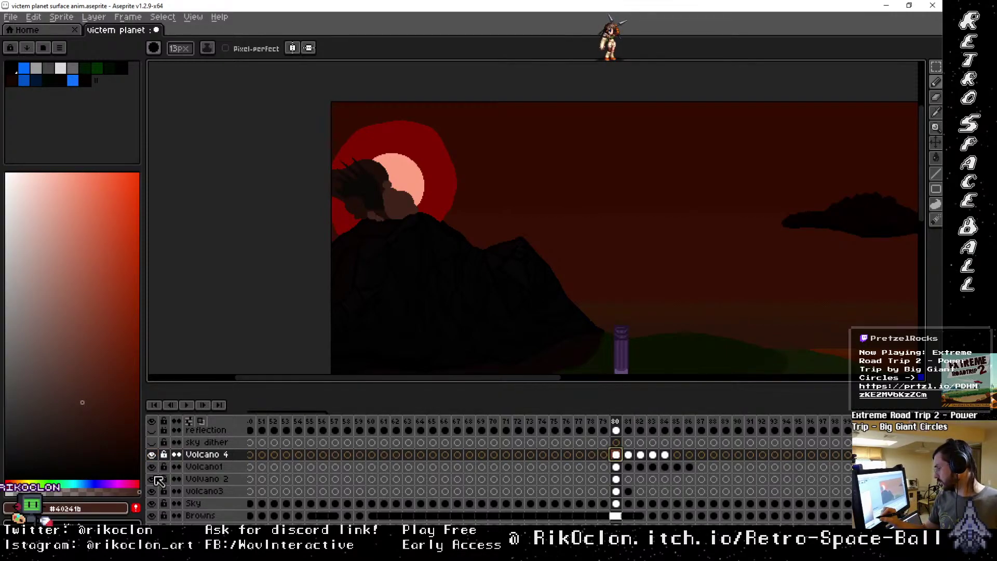
left_click(617, 491)
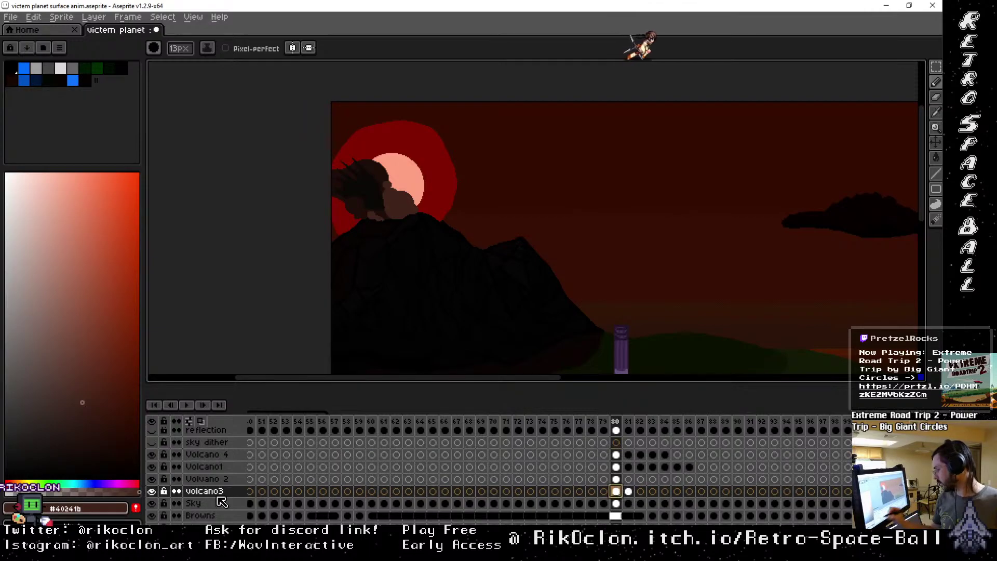
left_click(152, 492)
left_click(151, 491)
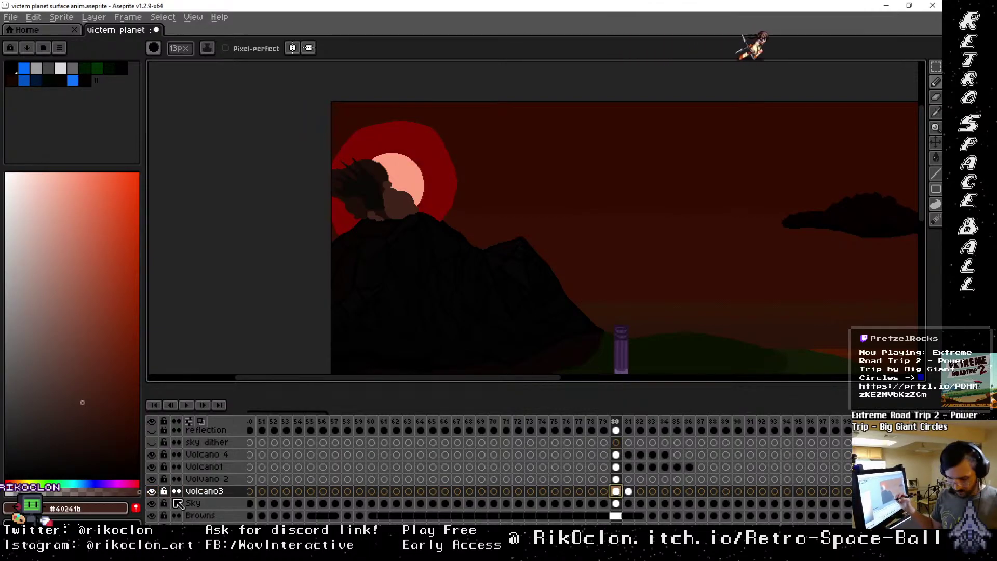
Sample the outer glow's dark red #810c00 and draw thin 1 px ray outlines from the glow's lower-right edge.
key("i")
left_click(452, 203)
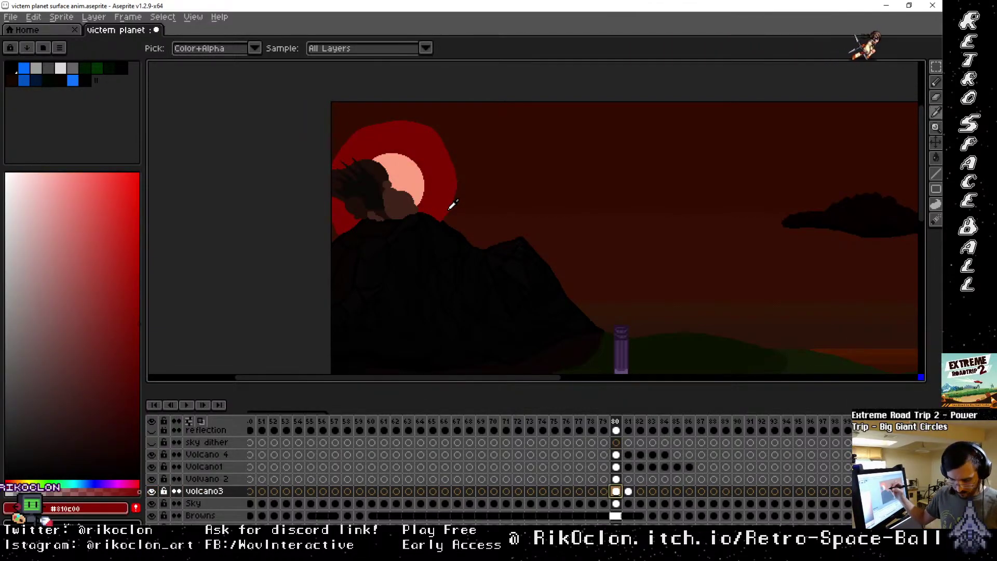
key("b")
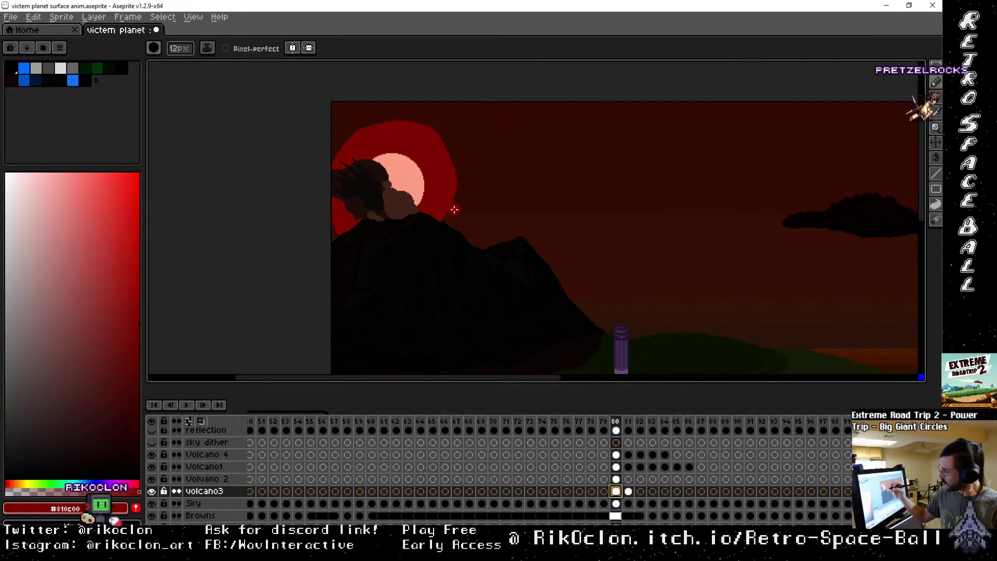
key("minus")
key("minus")
key("minus")
key("minus")
key("minus")
key("minus")
key("minus")
key("minus")
key("minus")
key("minus")
key("minus")
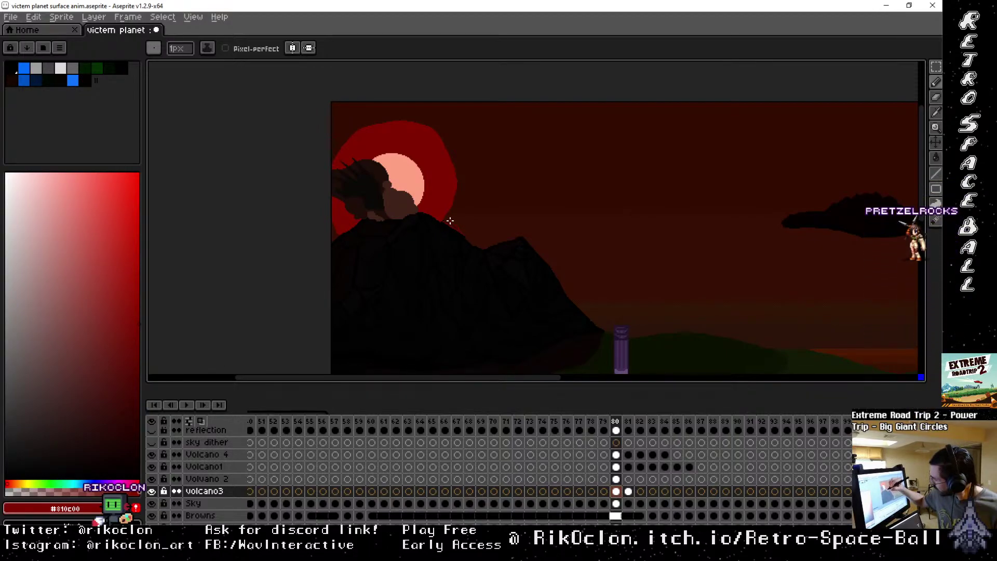
left_click_drag(442, 215, 479, 229)
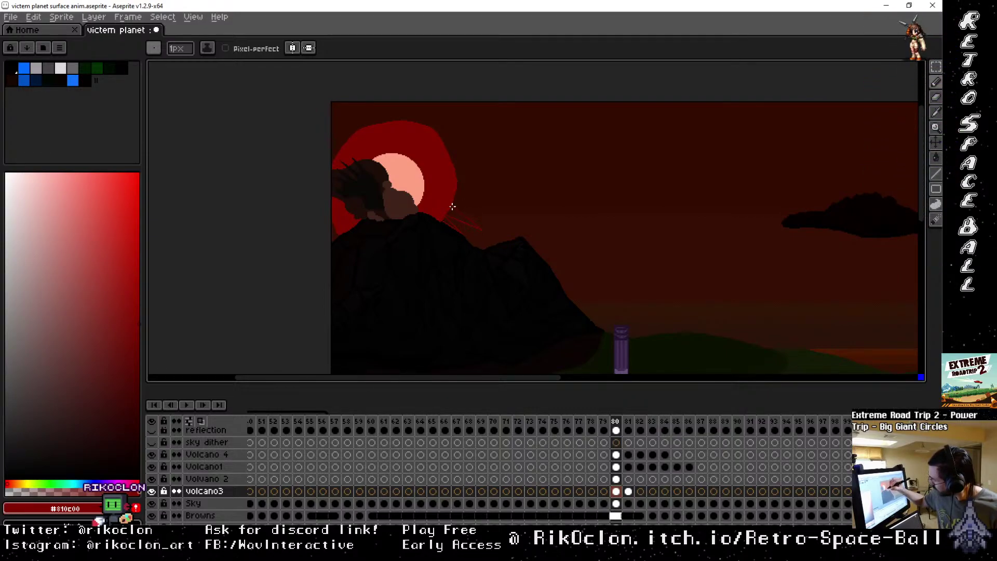
left_click_drag(449, 208, 510, 208)
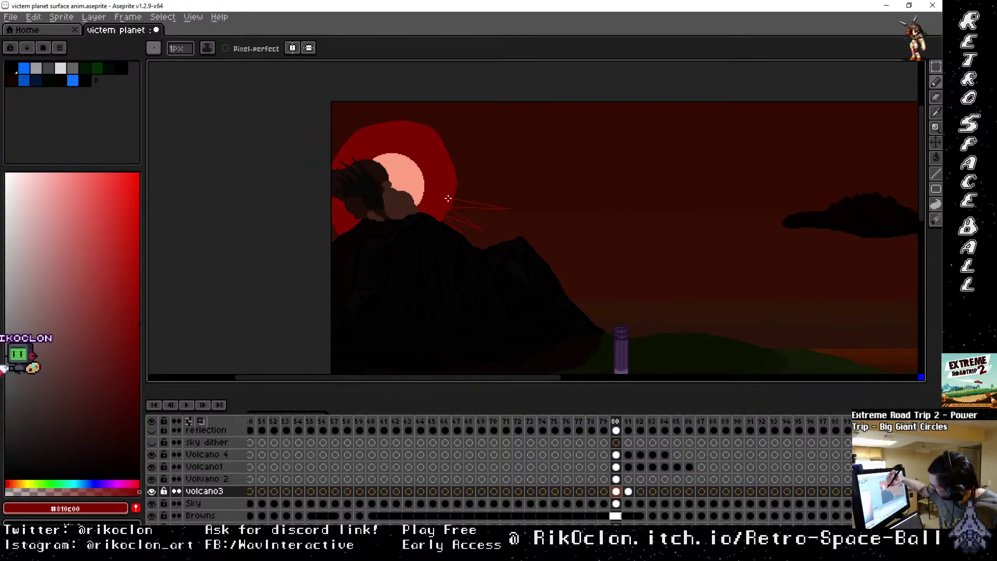
Outline more pointed rays around the glow's right and upper sides and fill them with the same dark red.
left_click_drag(449, 198, 529, 197)
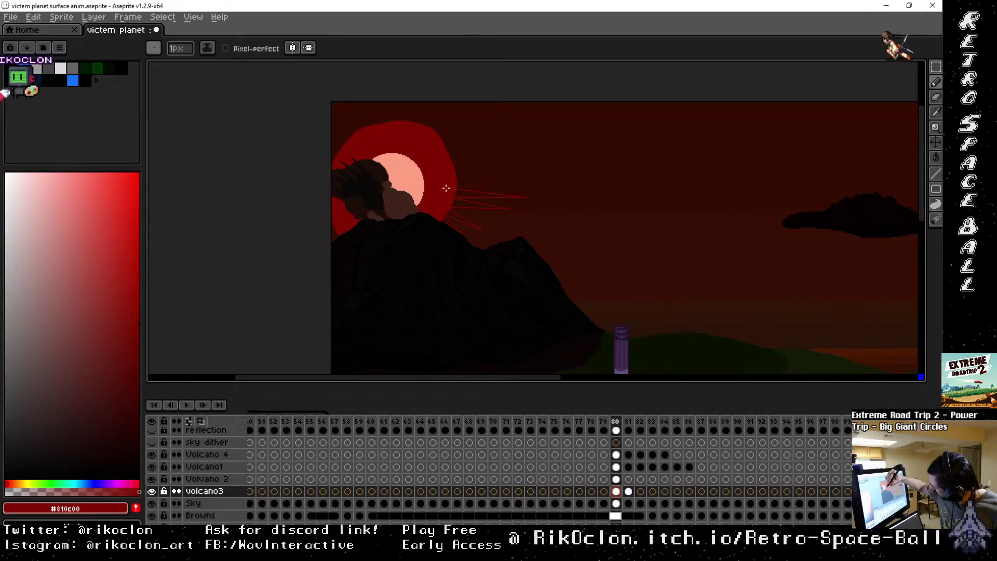
left_click_drag(446, 187, 523, 188)
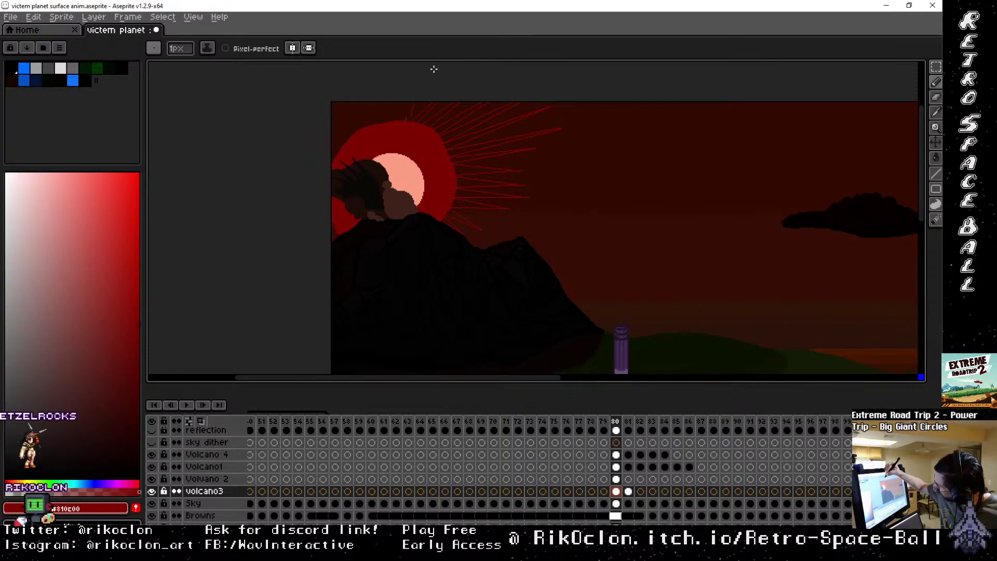
scroll(434, 69, "up", 2)
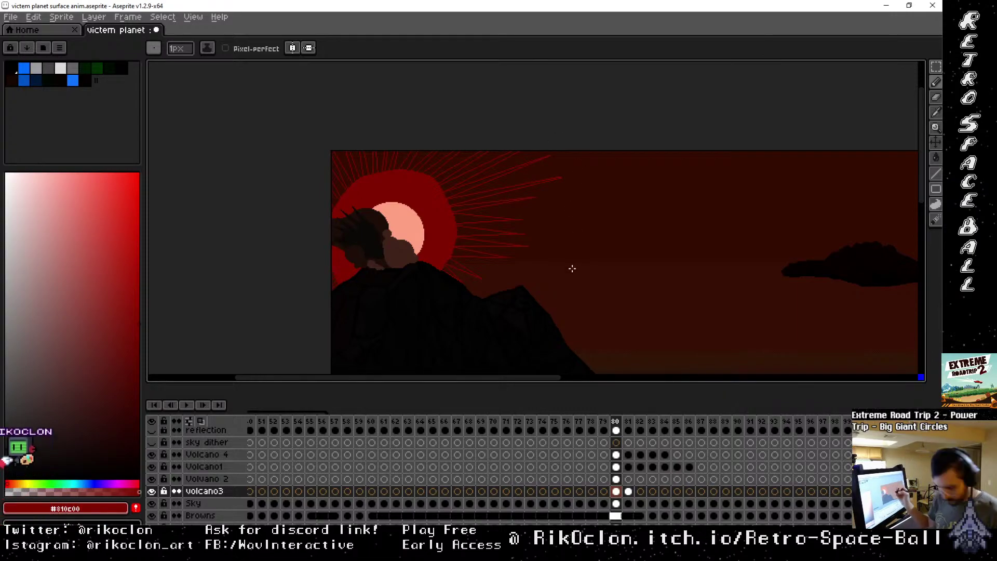
key("g")
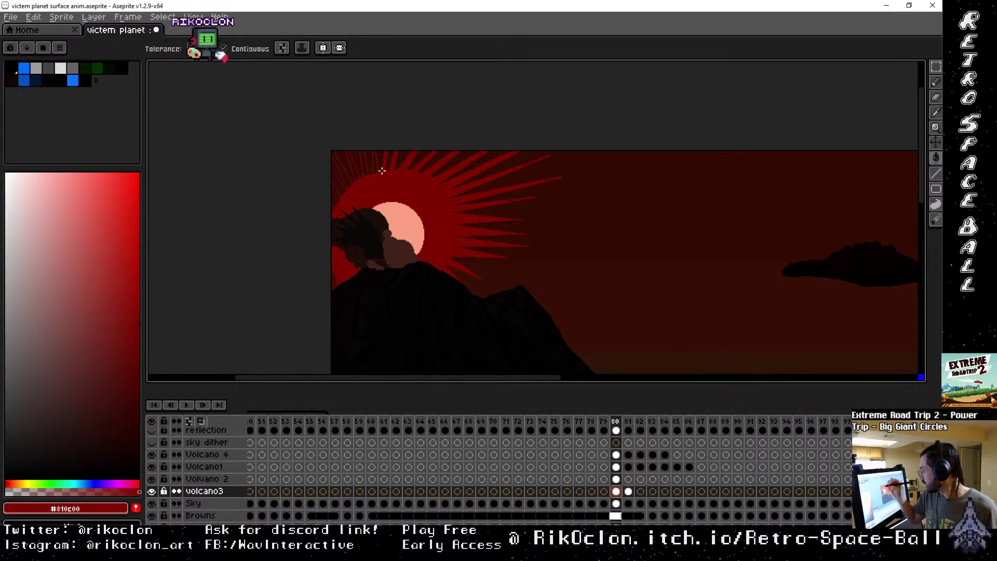
Compare frames 79 to 81, fill the small glow behind frame 81's smoke with #810c00 and return to frame 80.
left_click(603, 421)
left_click(616, 423)
left_click(627, 422)
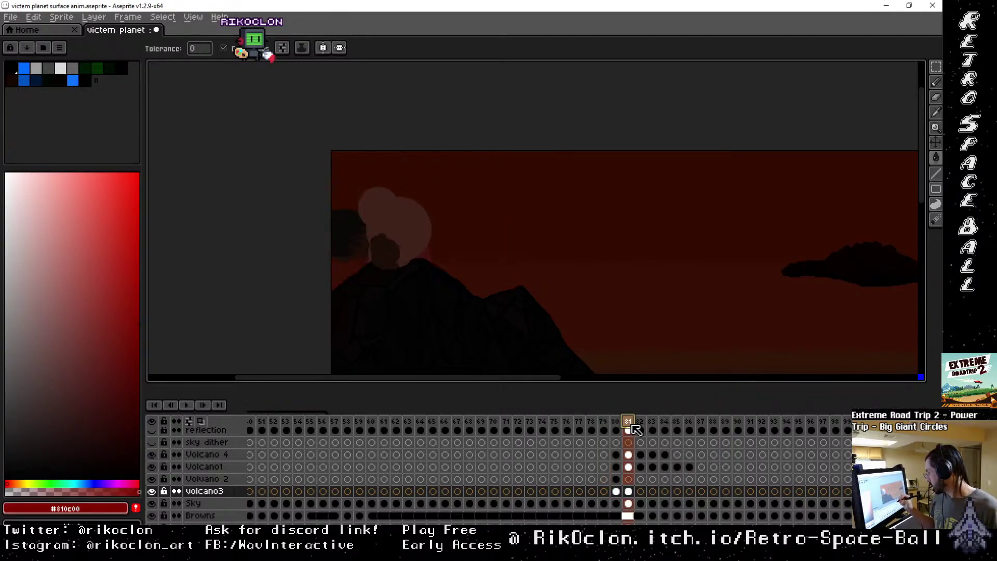
left_click(616, 421)
left_click(627, 423)
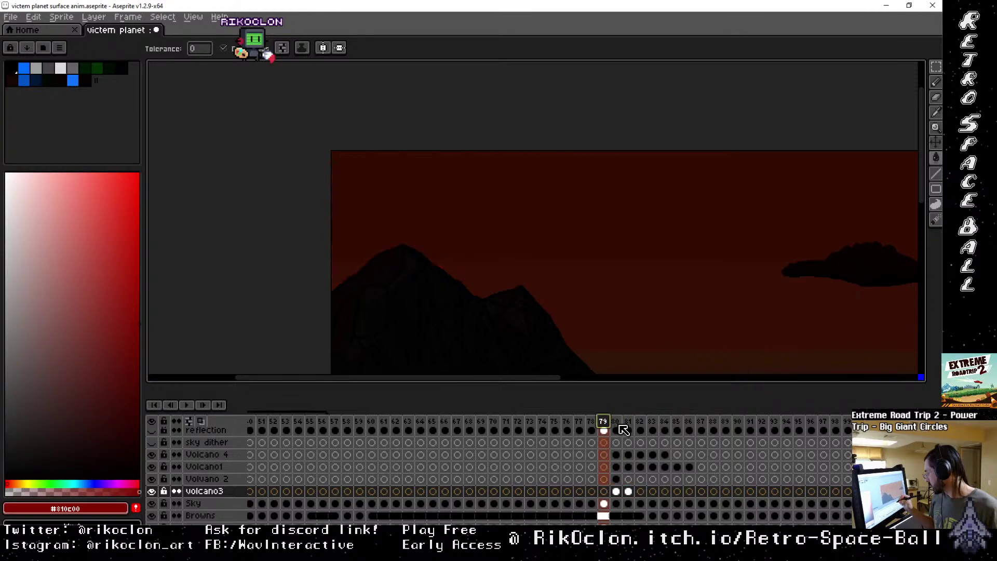
left_click(617, 422)
left_click(627, 421)
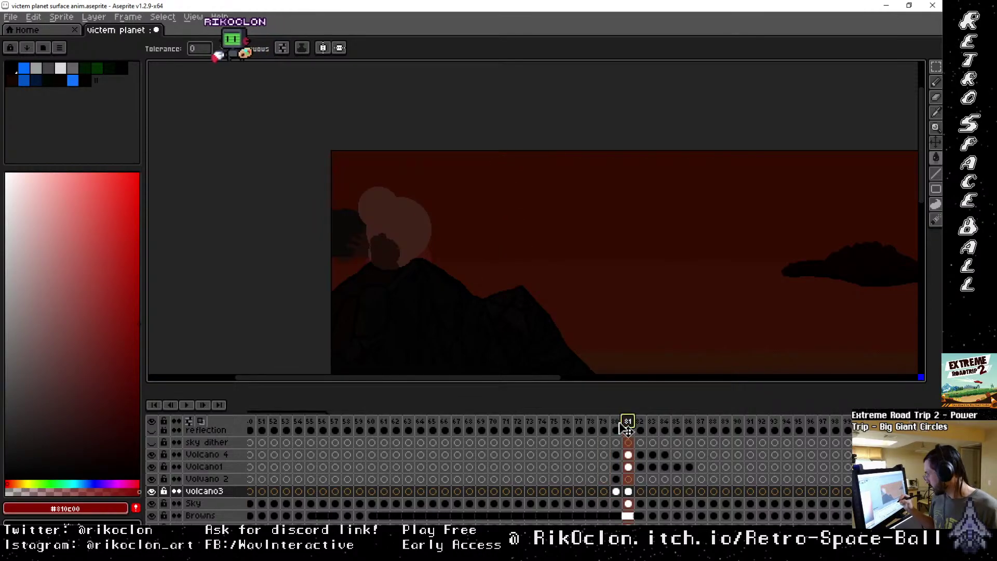
left_click(423, 254)
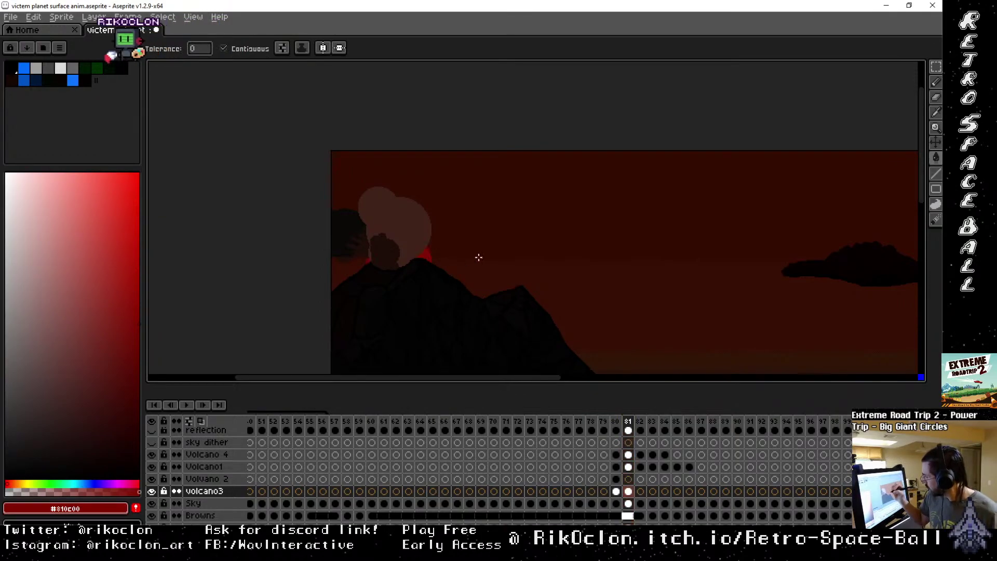
left_click(615, 422)
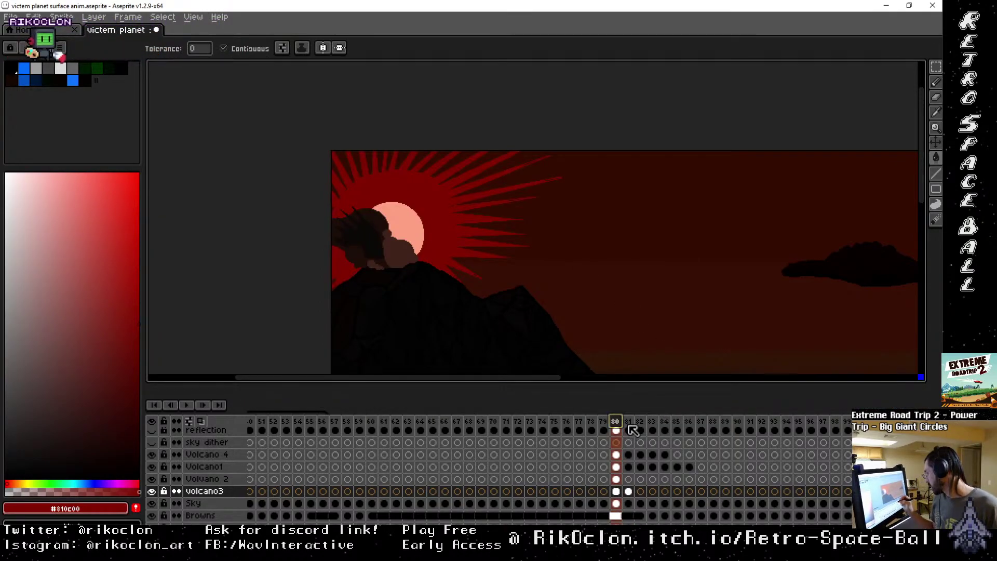
Step through frames 79 to 82, then play the animation from the first frame to review the eruption in the whole scene.
left_click(628, 422)
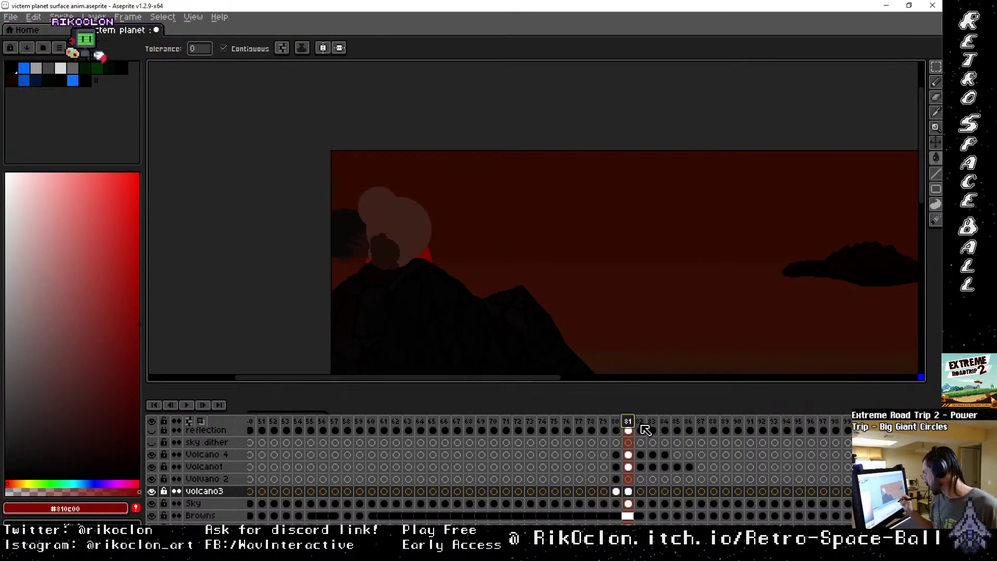
left_click(641, 424)
left_click(628, 423)
left_click(616, 422)
left_click(603, 423)
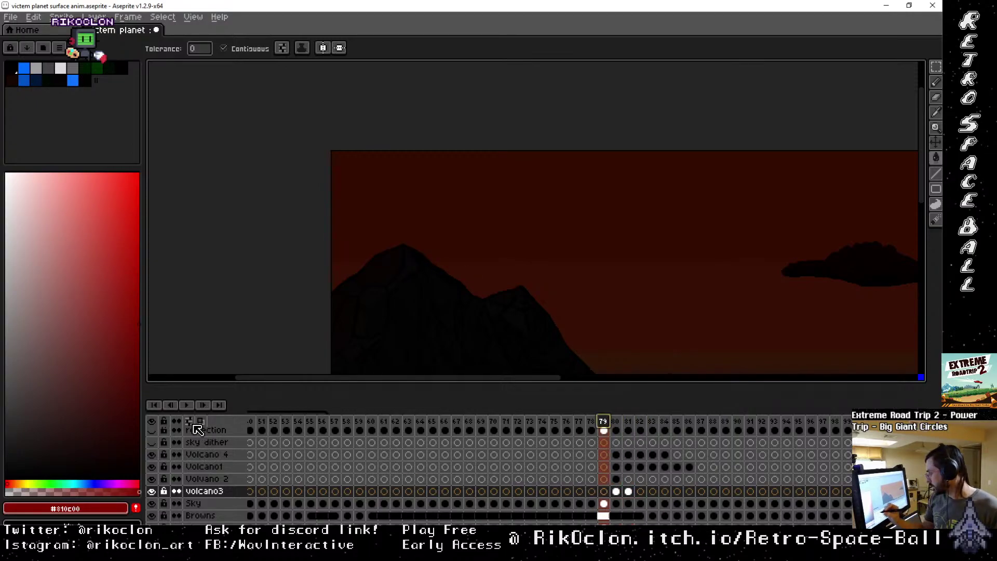
left_click(155, 406)
left_click(188, 406)
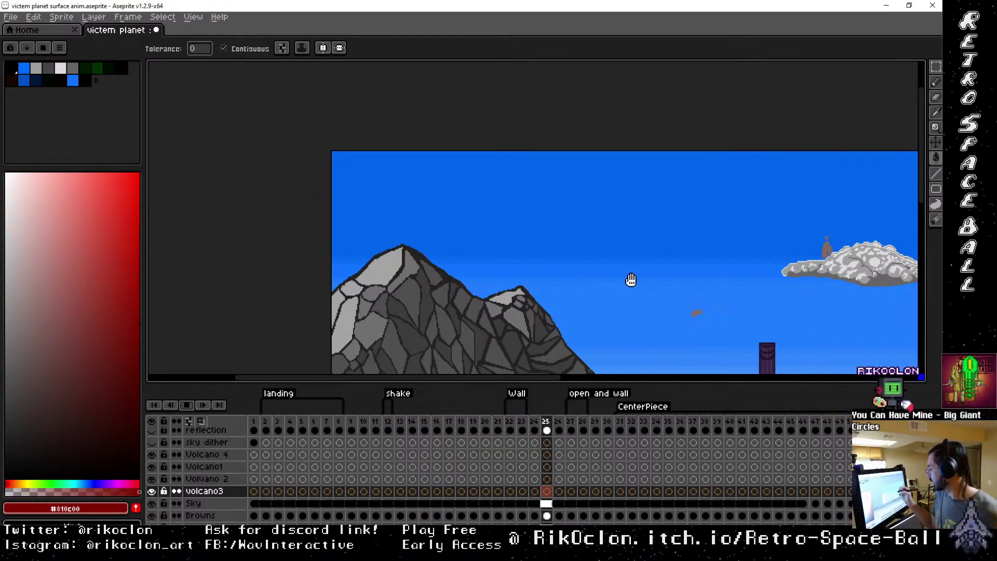
left_click_drag(635, 288, 475, 239)
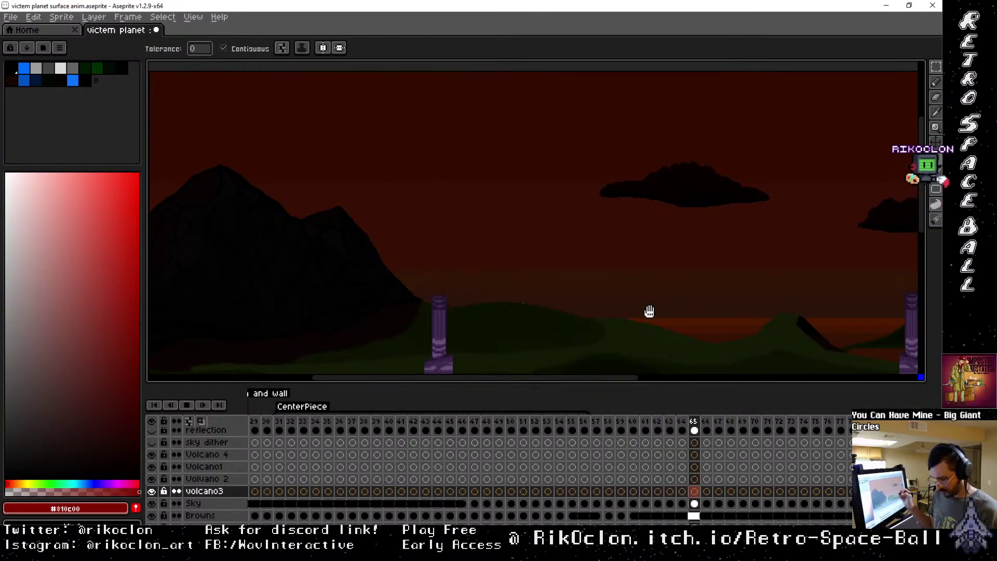
scroll(650, 311, "down", 1)
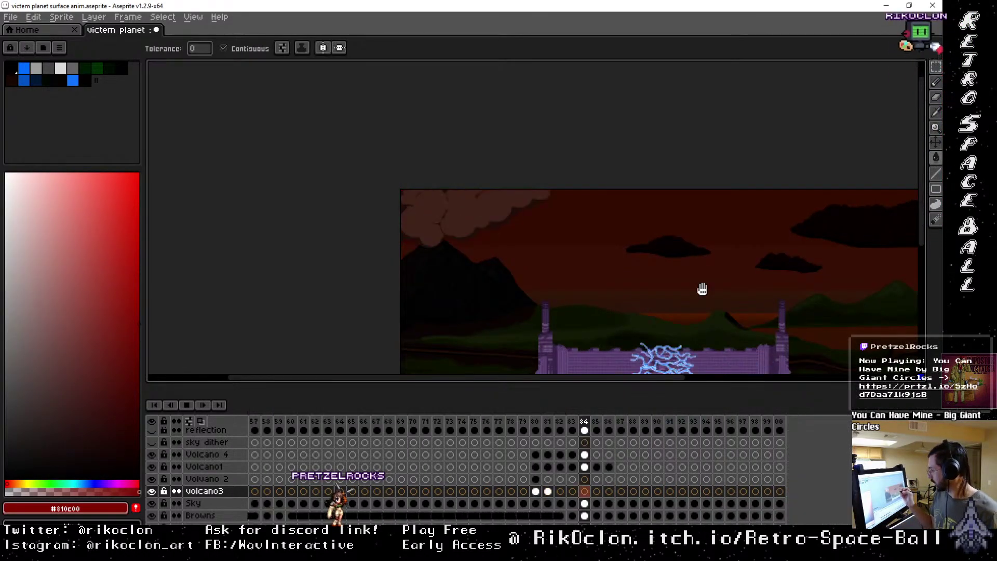
left_click_drag(701, 289, 588, 208)
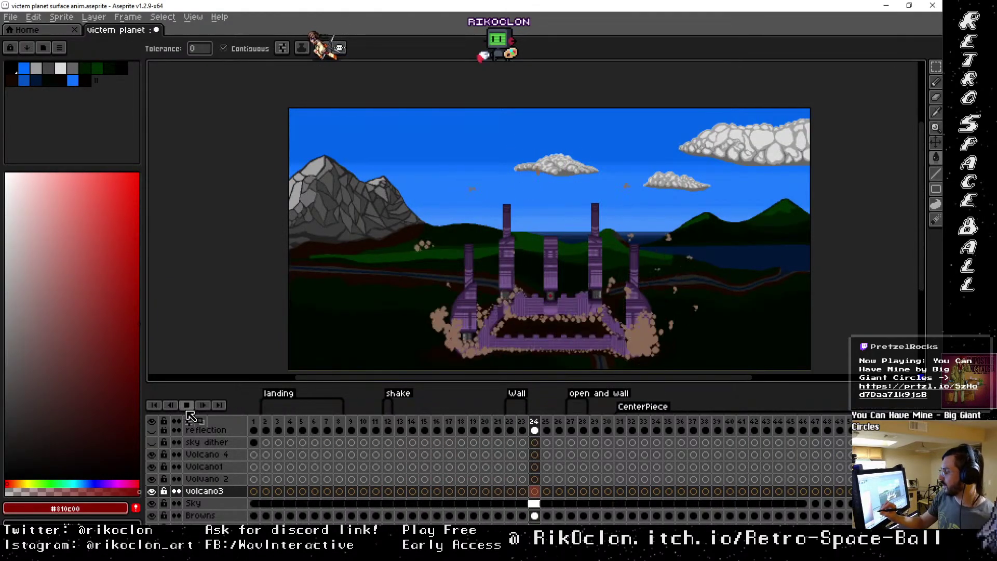
key("Return")
Go to frame 86 and link its Volcano1 smoke cel into frame 87.
left_click(815, 425)
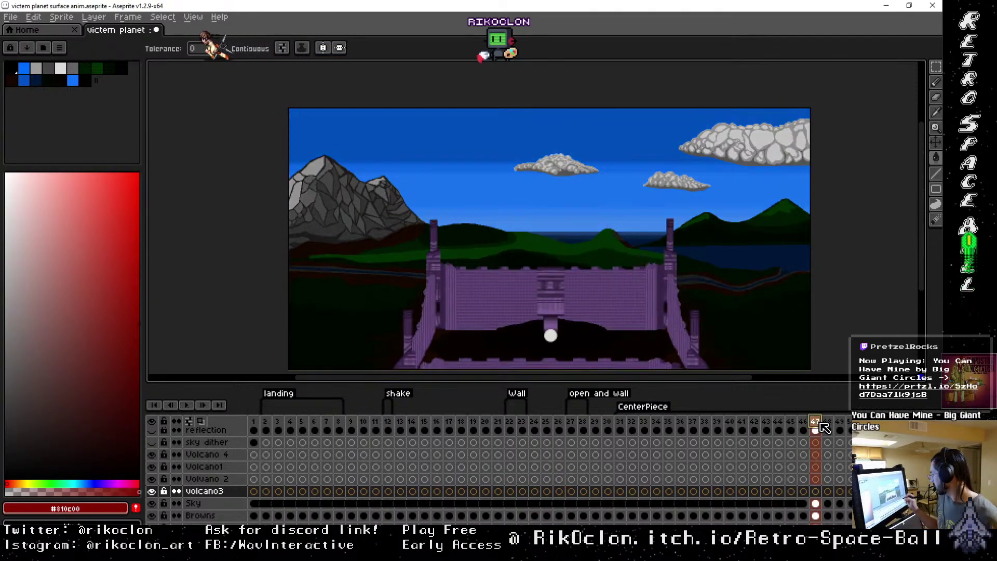
left_click_drag(816, 427, 748, 427)
left_click(745, 464)
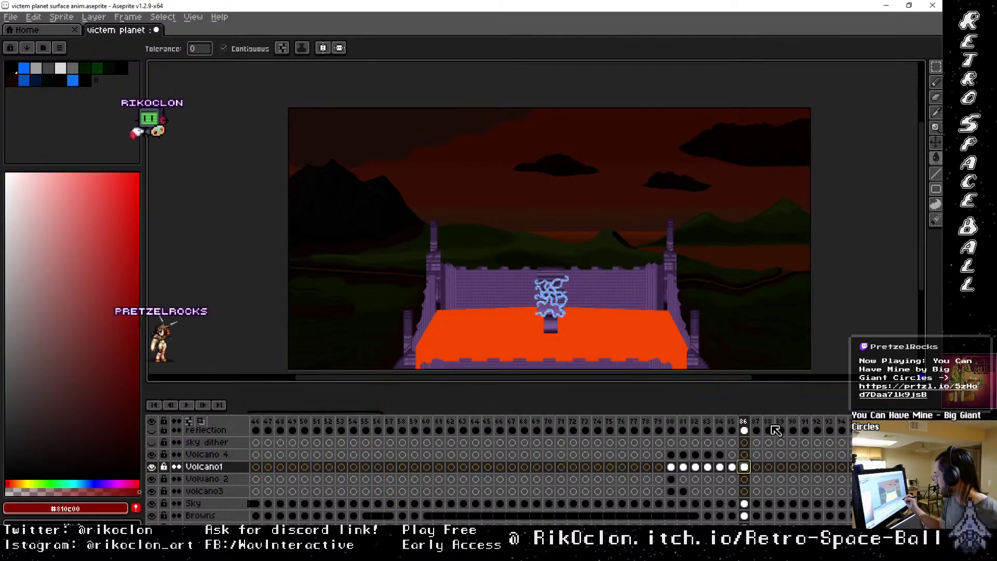
left_click_drag(746, 467, 757, 469)
left_click(761, 471, "shift")
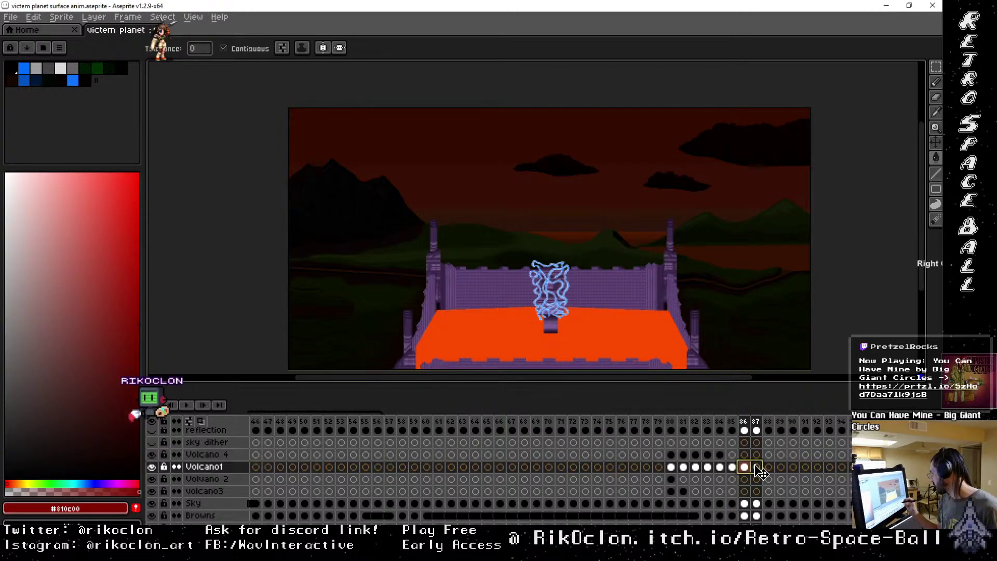
right_click(761, 471)
left_click(803, 516)
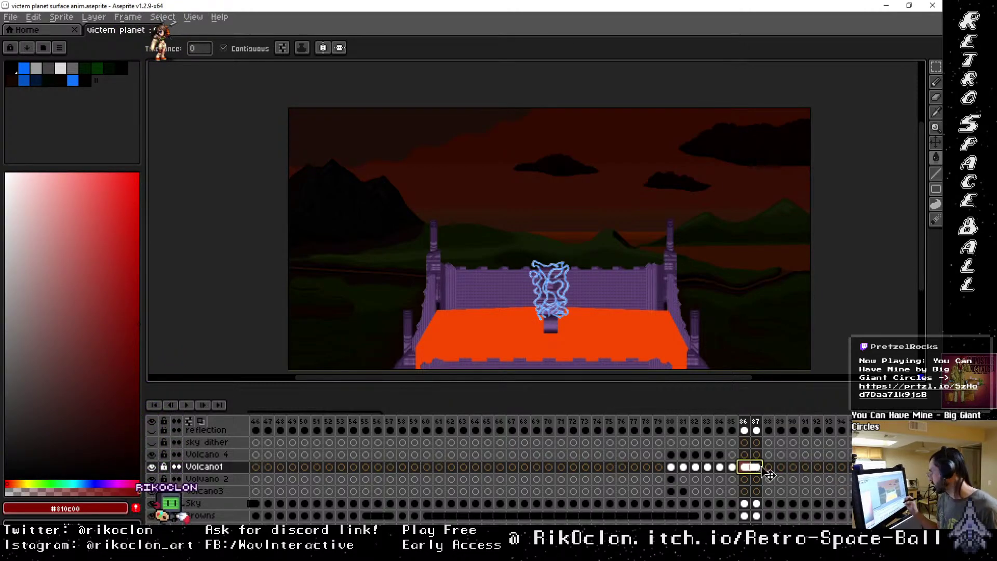
Sample the smoke's dark brown #1d0e09 and unlink the Volcano1 cel on frame 87.
key("b")
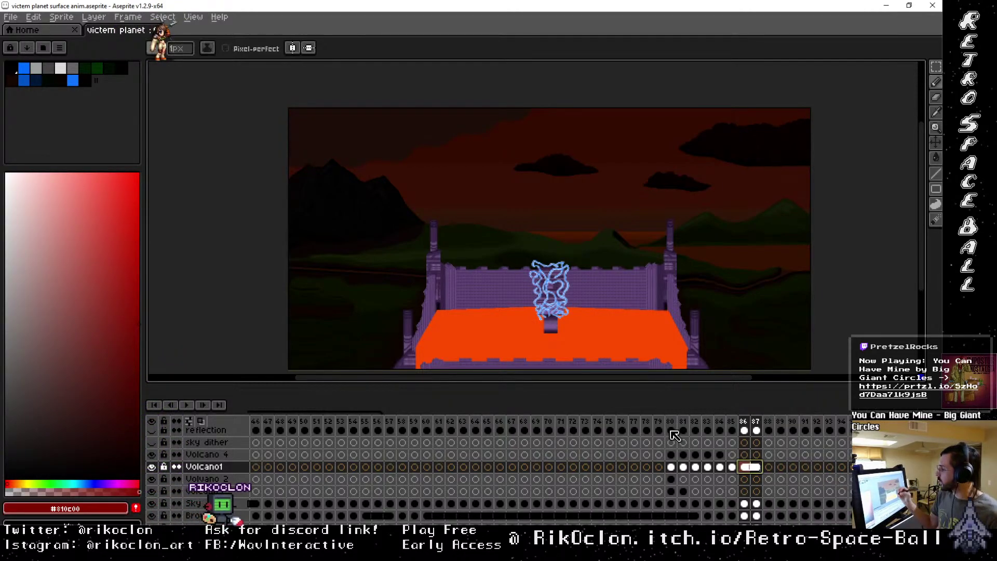
left_click(495, 128, "alt")
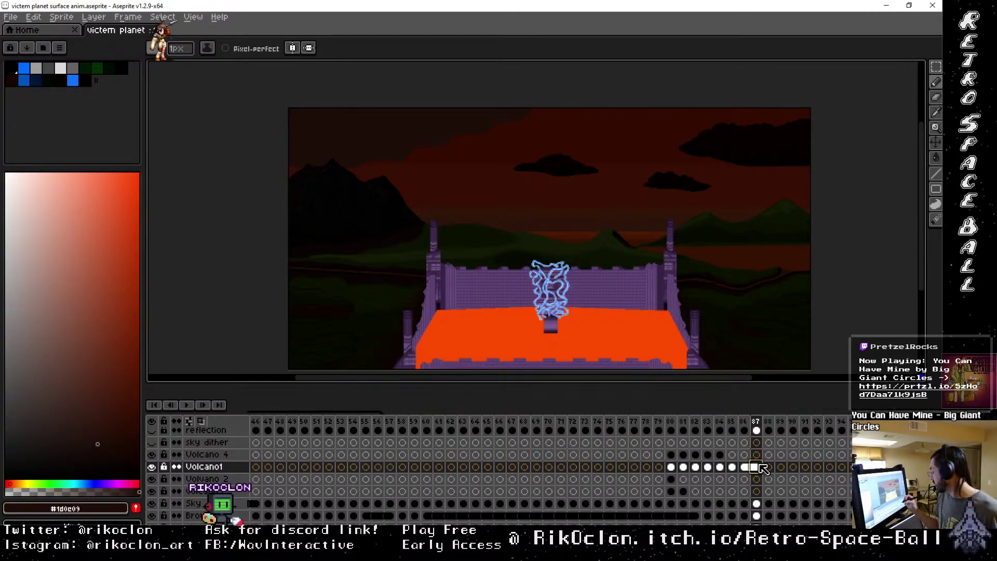
right_click(761, 470)
left_click(787, 500)
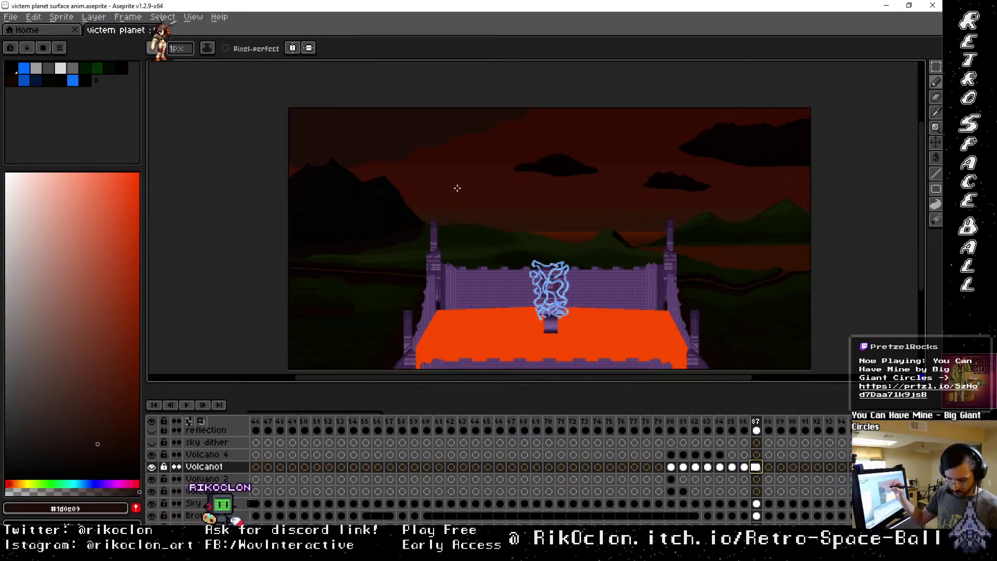
Outline new smoke billows along the cloud's lower edge on frame 87 at 1 px and fill them with #1d0e09.
scroll(463, 188, "up", 1)
left_click_drag(524, 138, 506, 238)
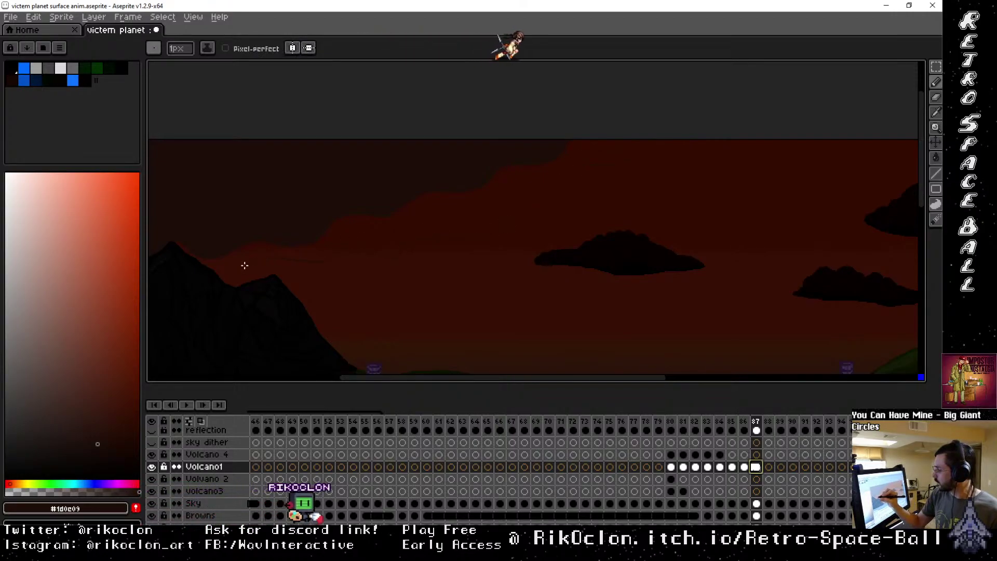
left_click_drag(244, 282, 647, 222)
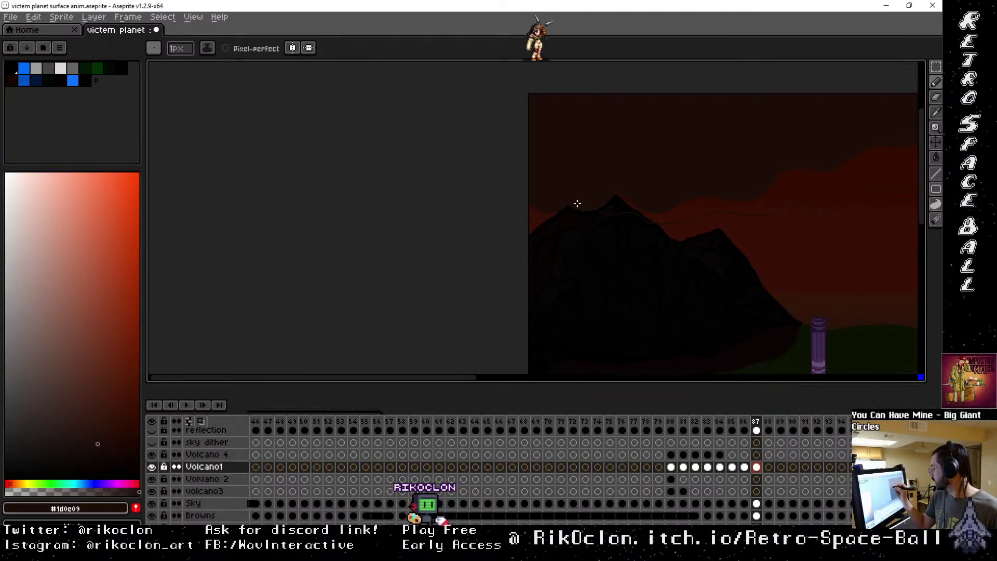
key("g")
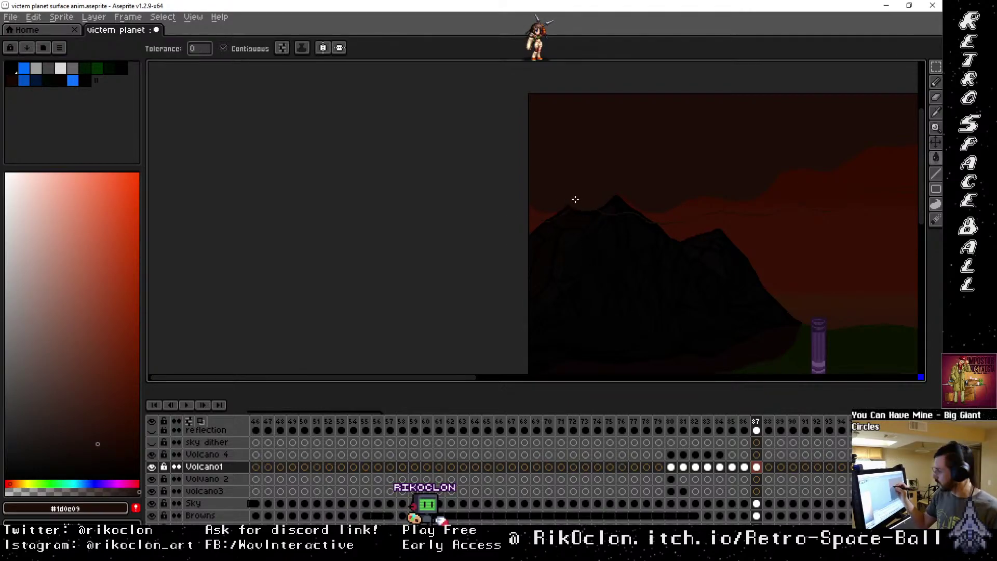
scroll(729, 223, "right", 10)
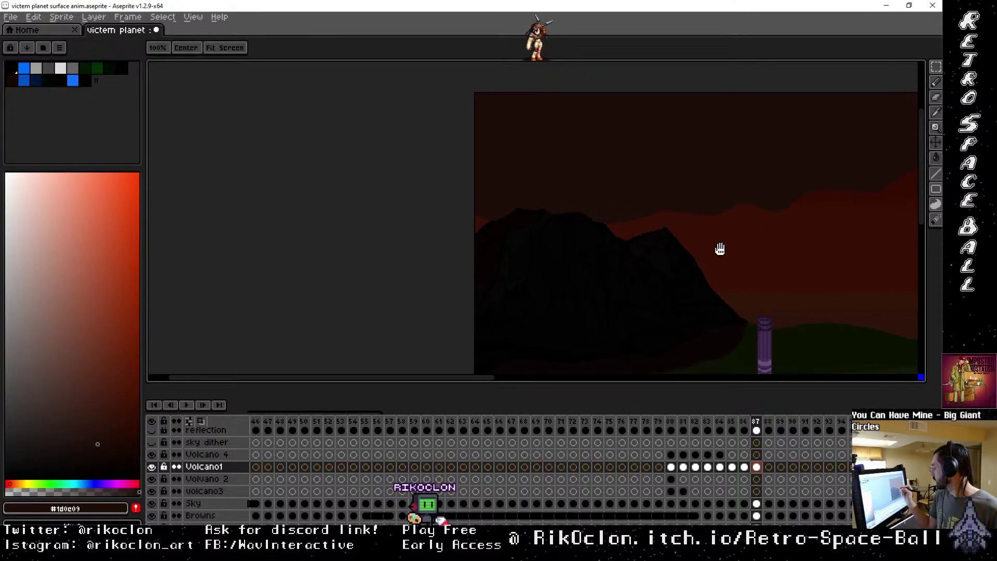
left_click_drag(819, 288, 780, 269)
key("space")
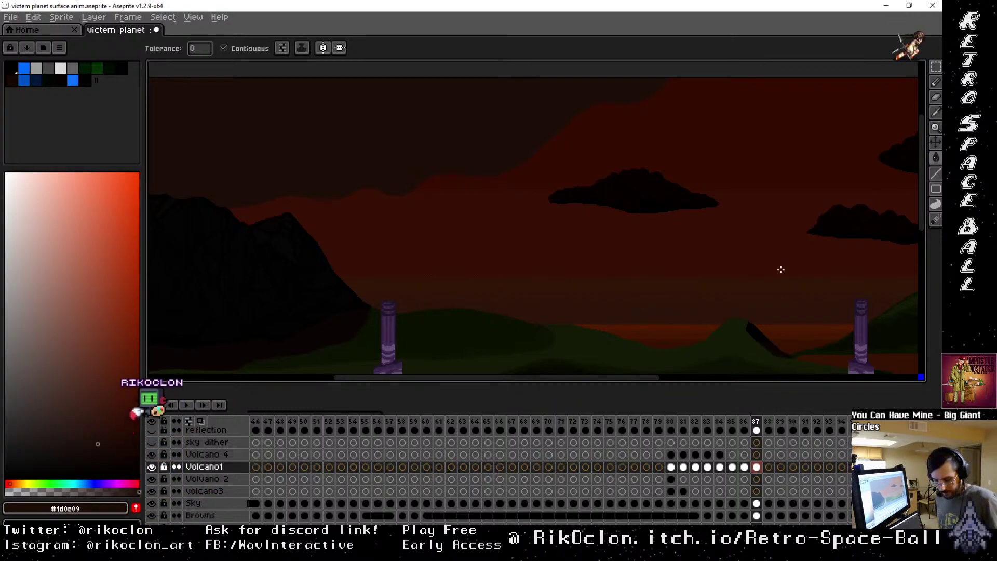
Compare frames 87 and 88, link the Volcano1 smoke cel into frame 88 and unlink the copy.
key("space")
left_click_drag(781, 269, 746, 194)
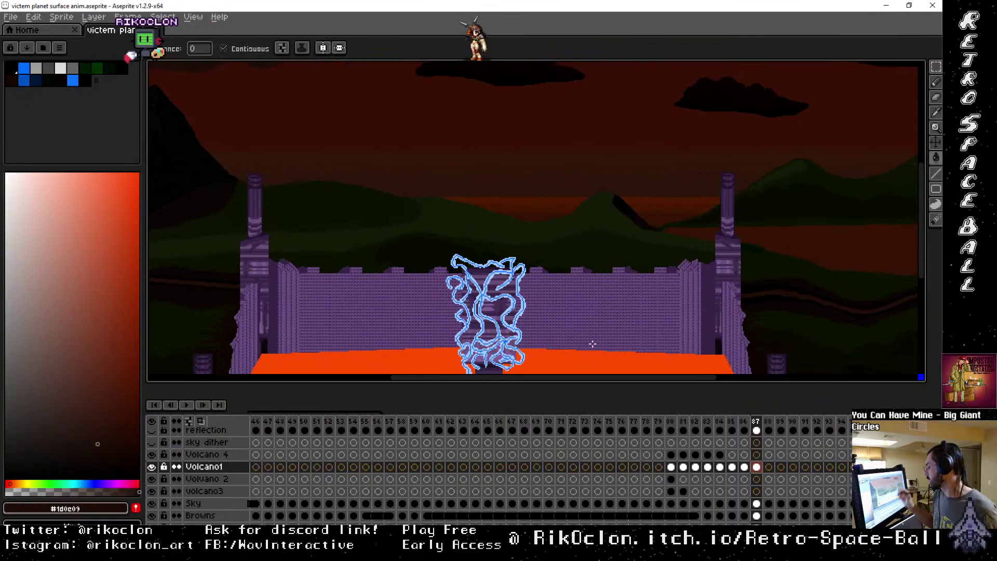
left_click(756, 421)
left_click(770, 422)
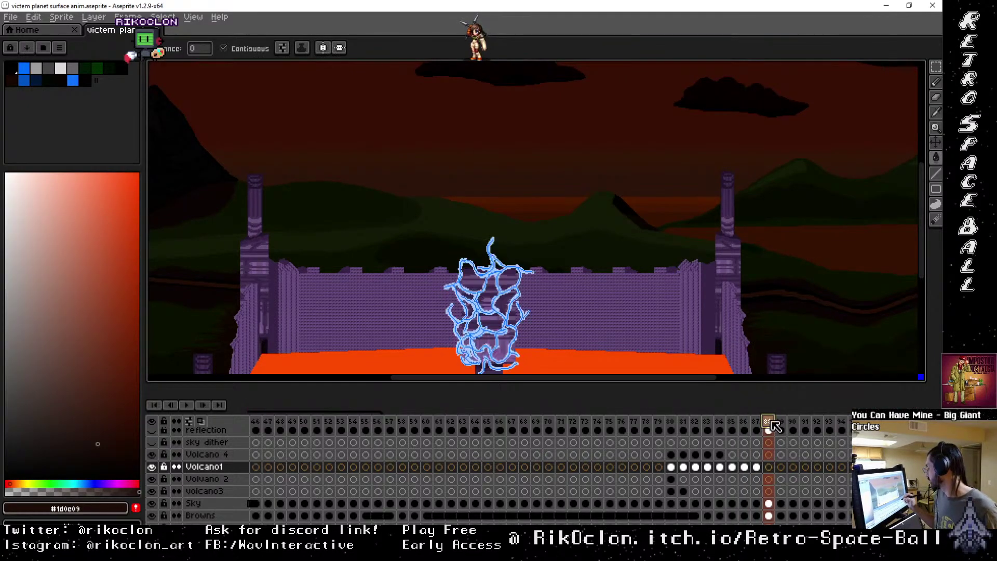
left_click(757, 422)
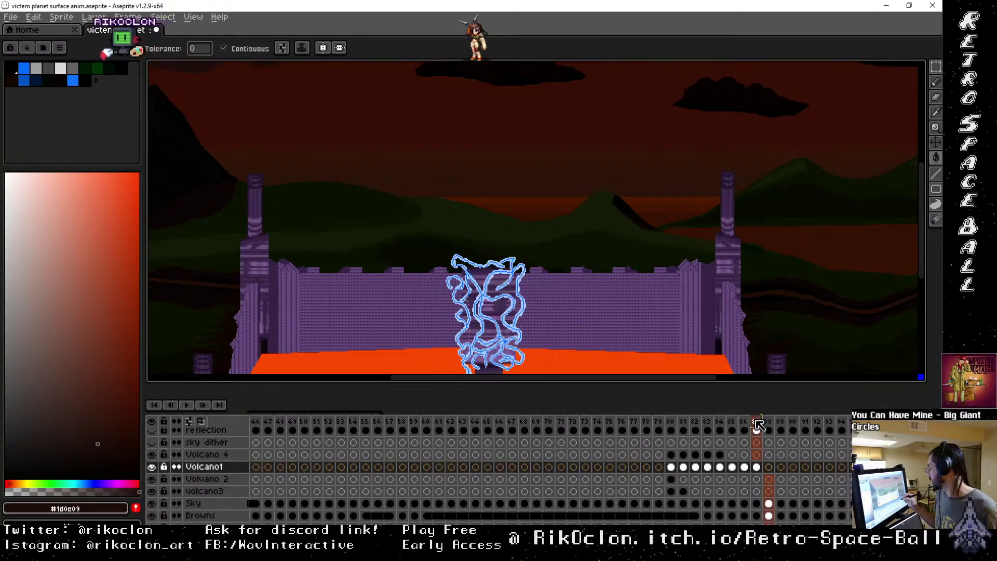
left_click_drag(652, 207, 784, 297)
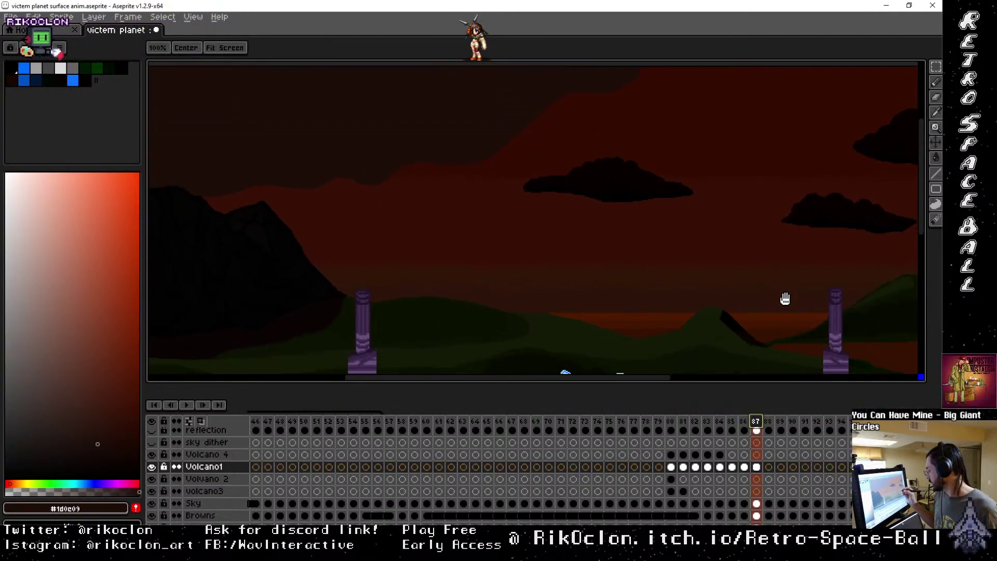
right_click(769, 467)
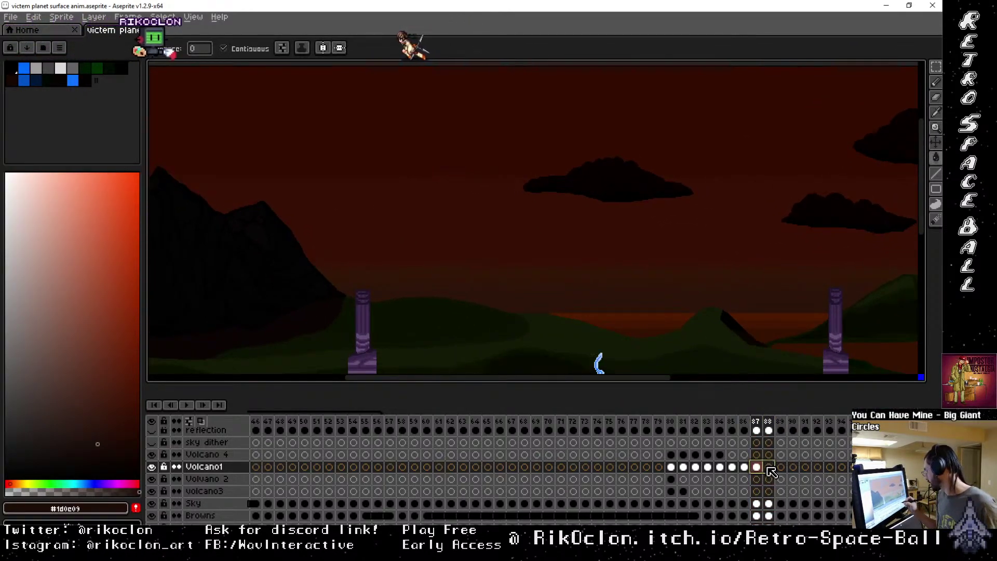
left_click(768, 467)
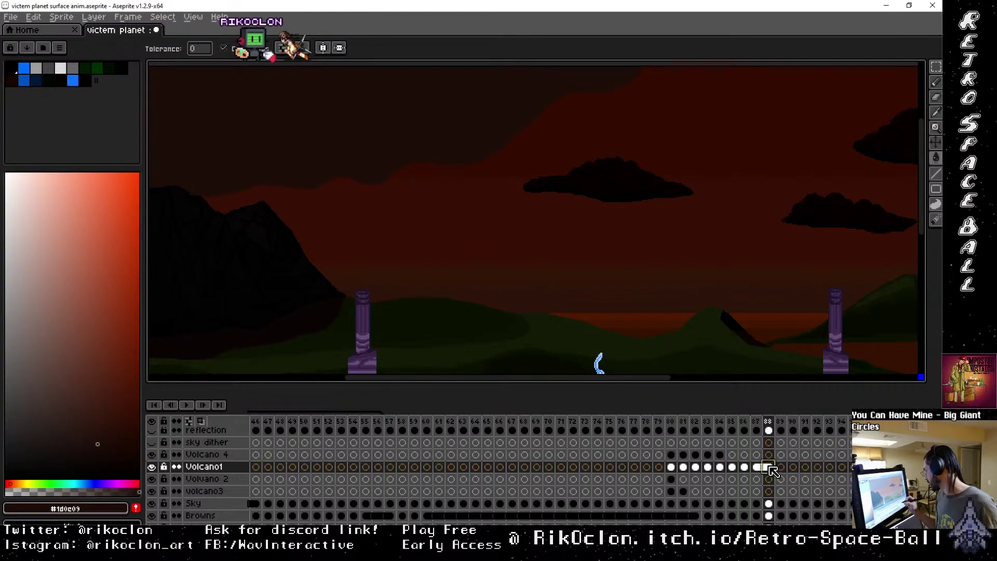
right_click(769, 467)
left_click(805, 504)
On frame 88, trim the smoke's lower edge with a 30 px eraser, outline new billows at 1 px and fill them with #1d0e09.
left_click_drag(732, 332, 794, 307)
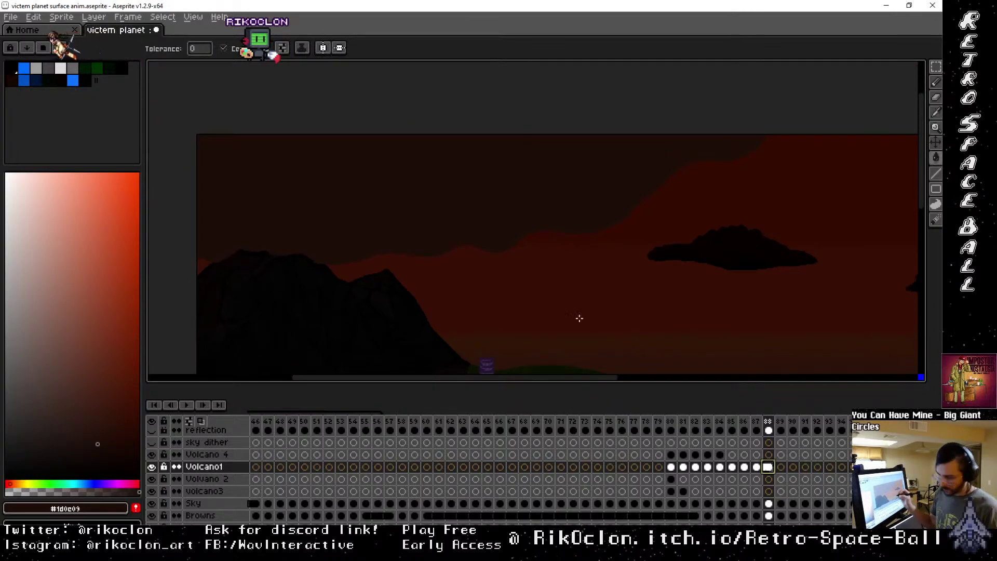
key("b")
left_click_drag(276, 263, 284, 267)
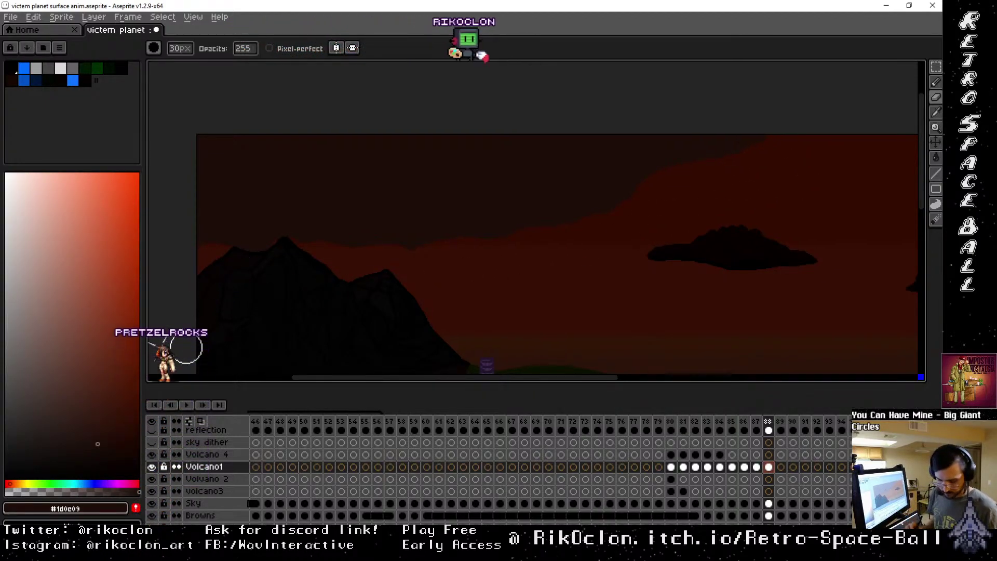
key("i")
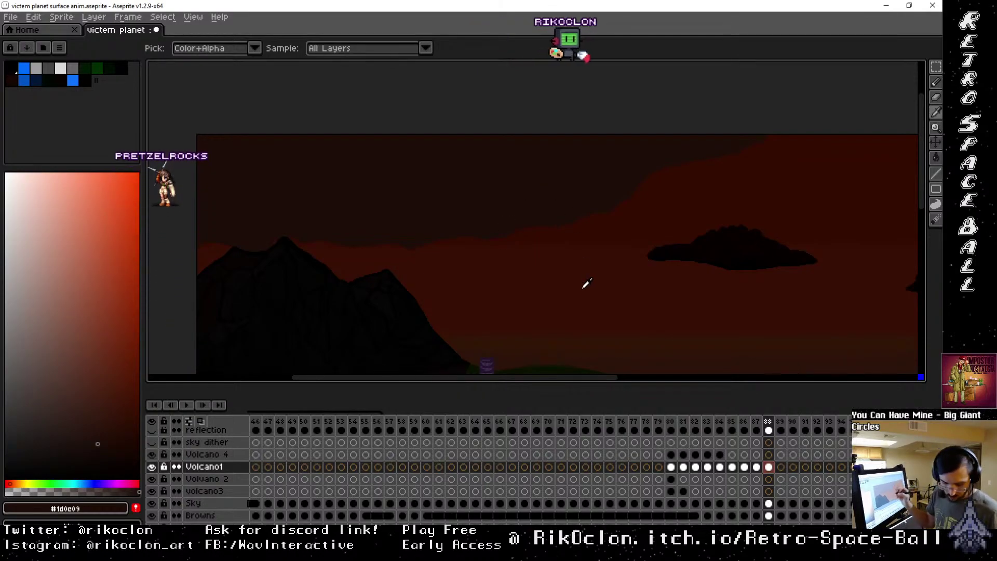
key("b")
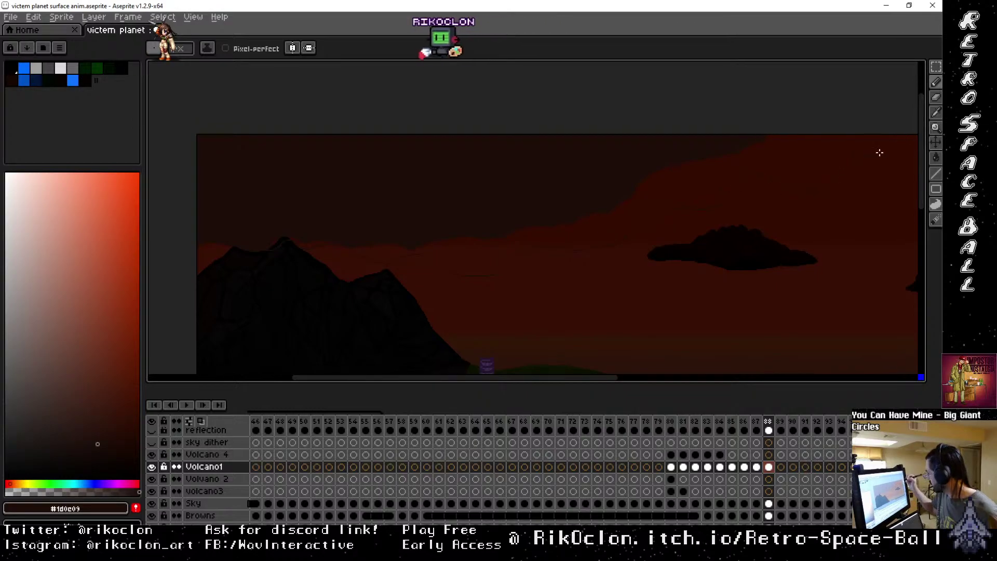
key("g")
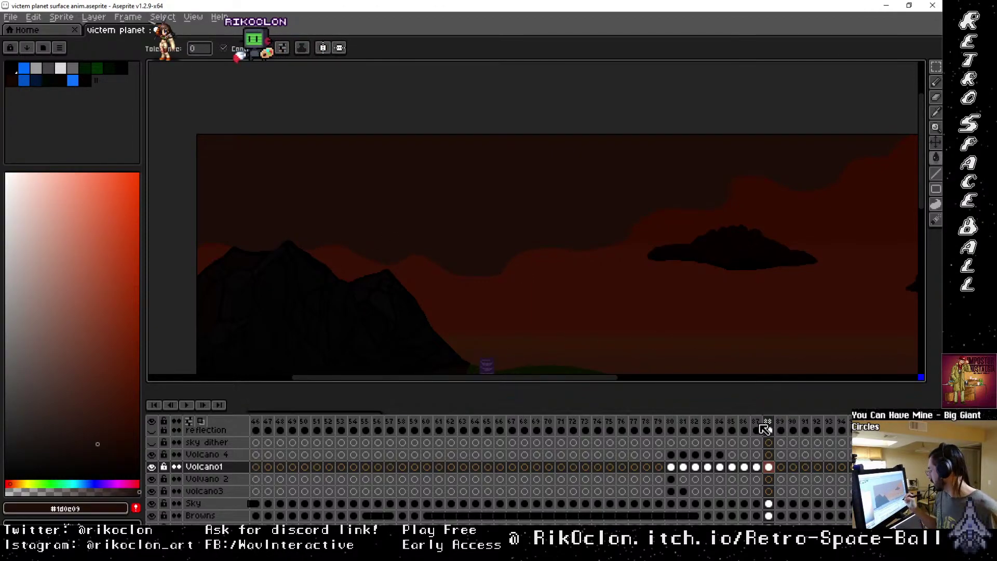
key("Left")
key("Right")
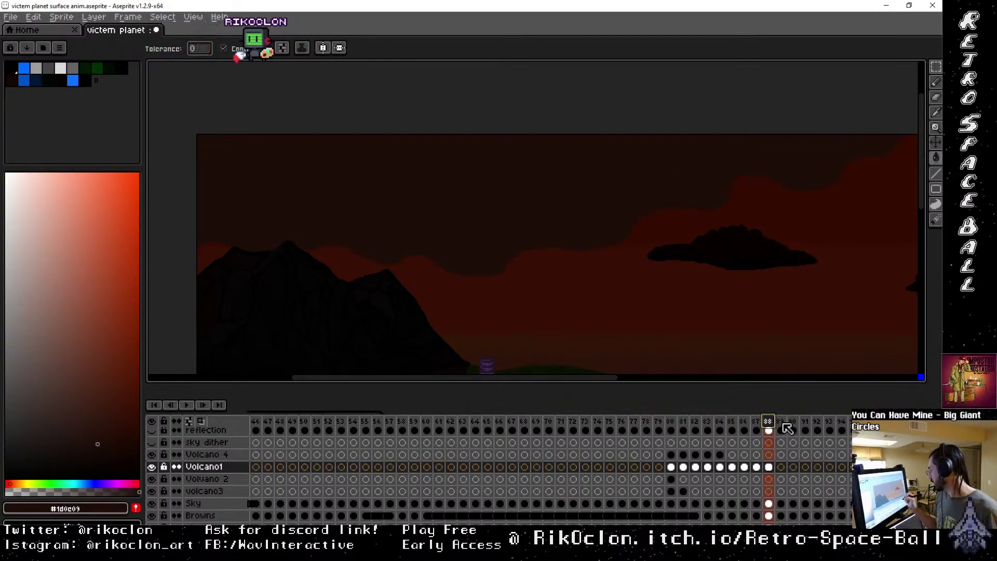
Link the Volcano1 smoke cel from frame 88 into frame 89 and unlink the copy.
right_click(783, 469)
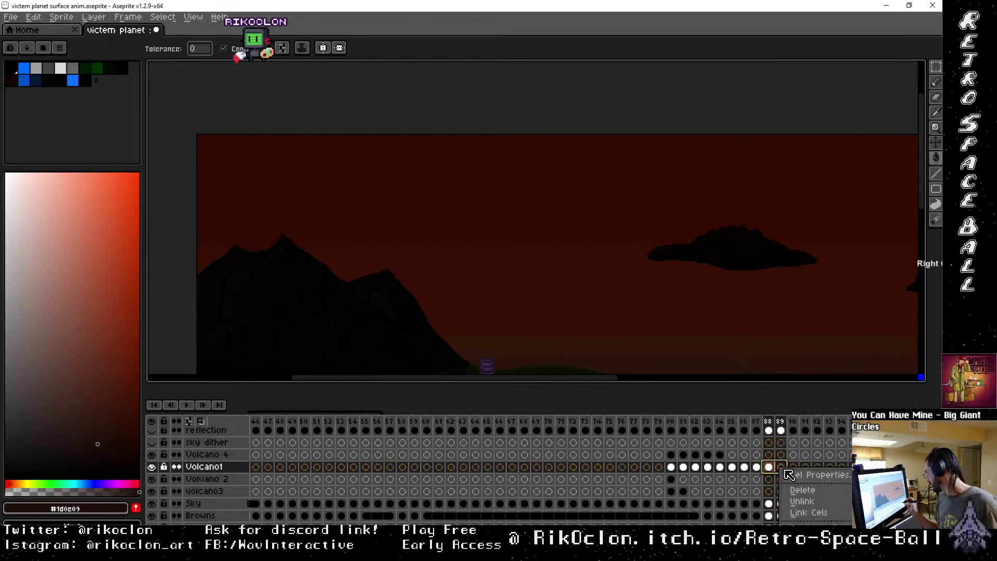
left_click(822, 513)
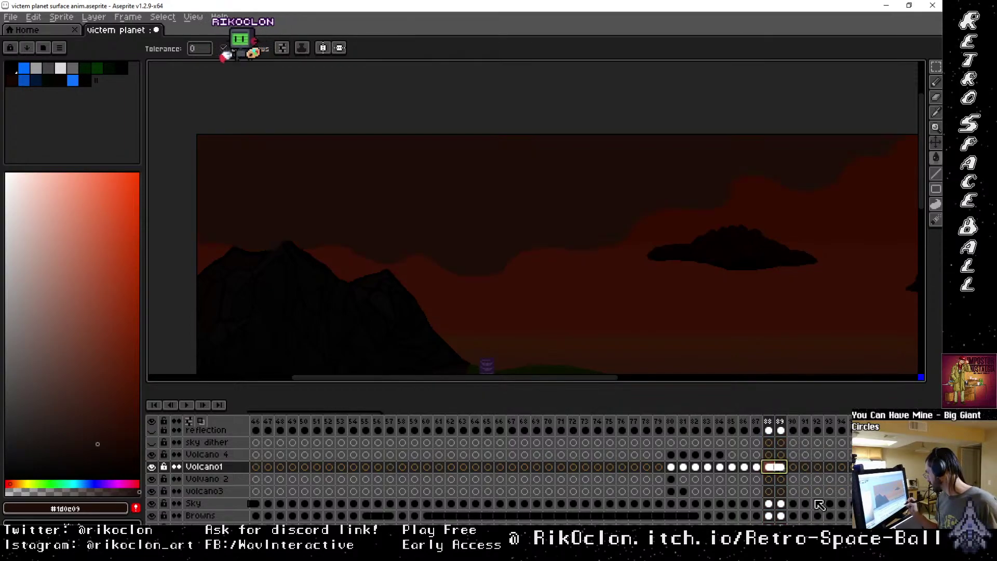
right_click(781, 467)
left_click(803, 502)
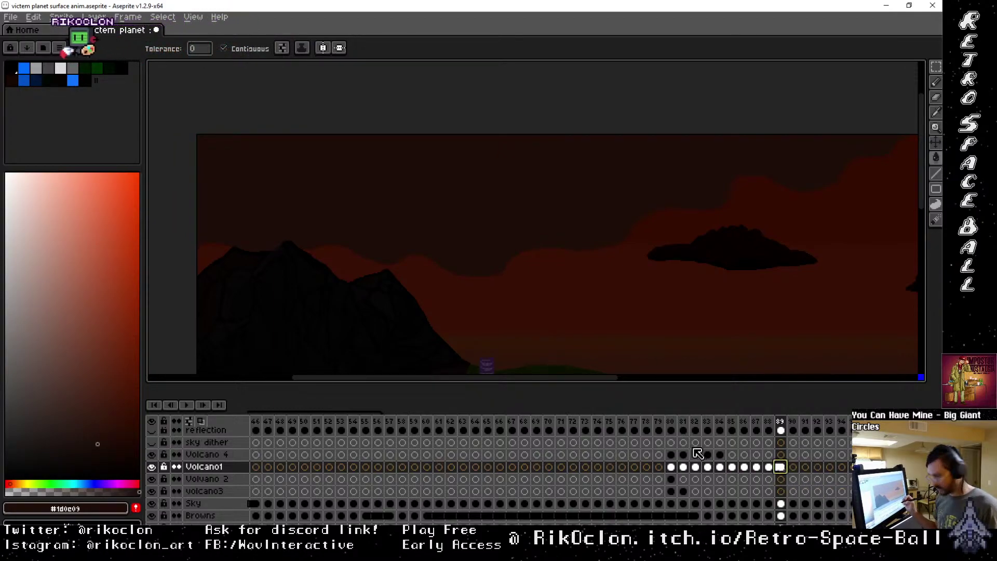
On frame 89, trim the smoke's lower edge with a 30 px eraser and outline new billows below it at 1 px.
key("b")
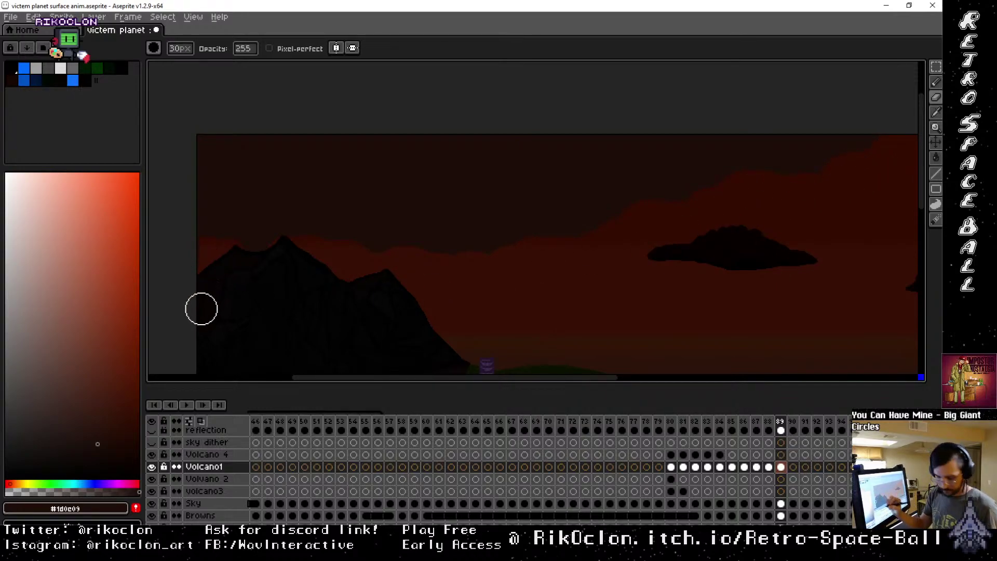
key("alt")
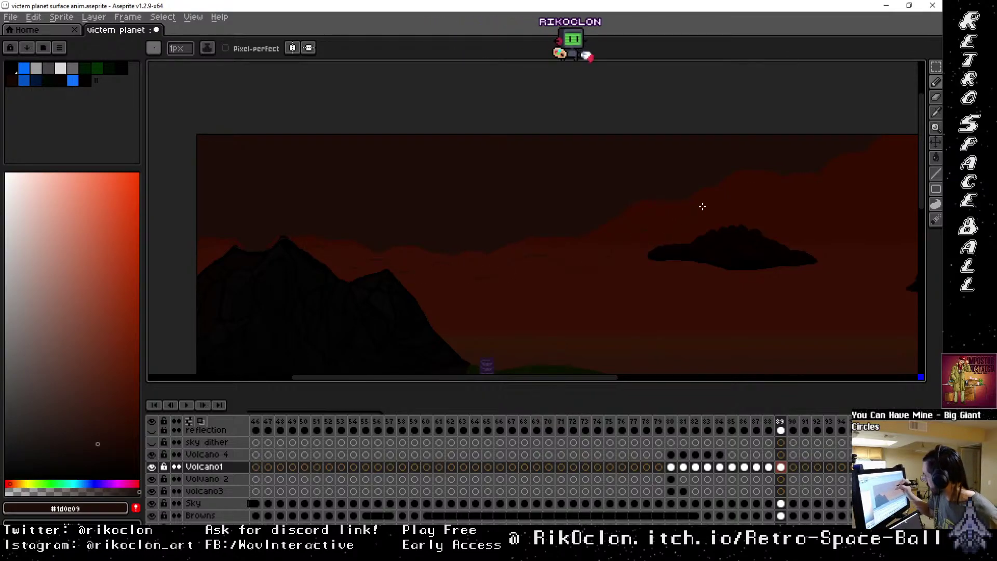
scroll(844, 192, "right", 3)
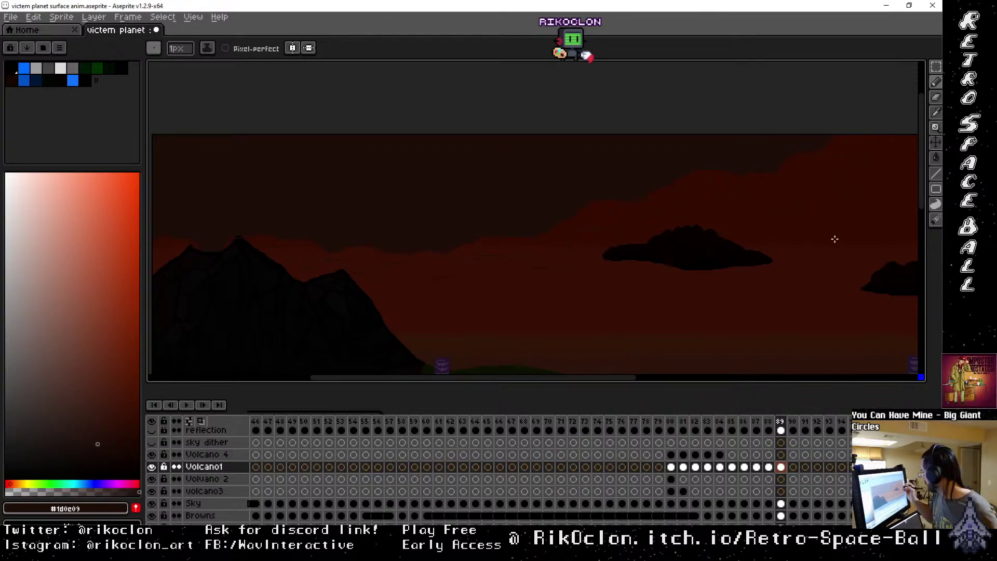
scroll(810, 252, "down", 3)
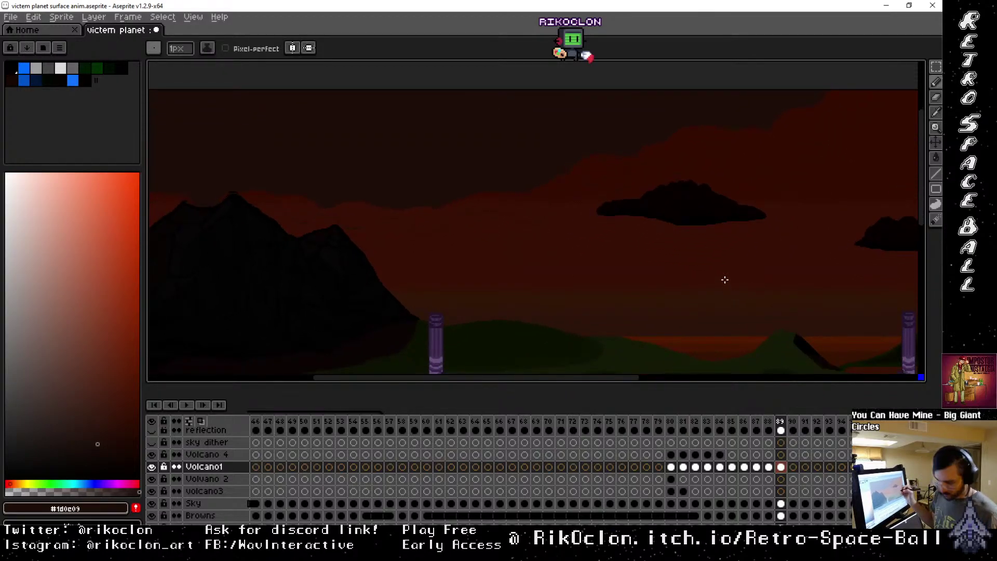
left_click_drag(712, 216, 755, 222)
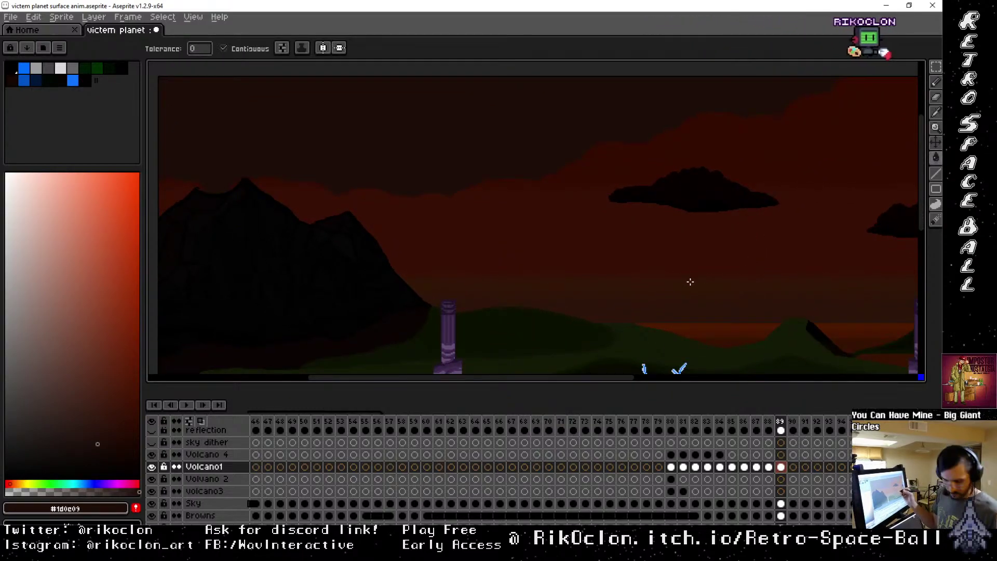
key("b")
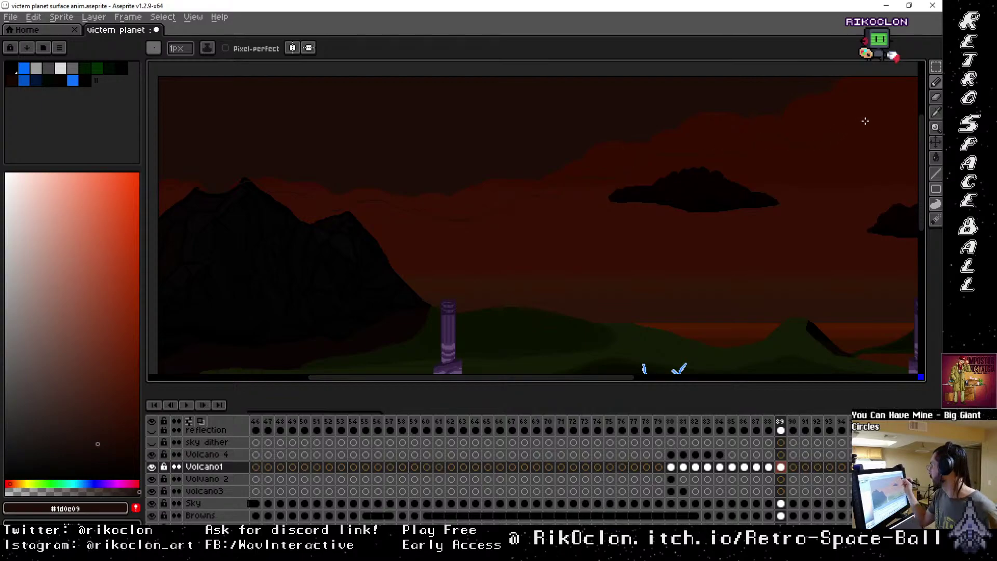
left_click_drag(864, 151, 818, 98)
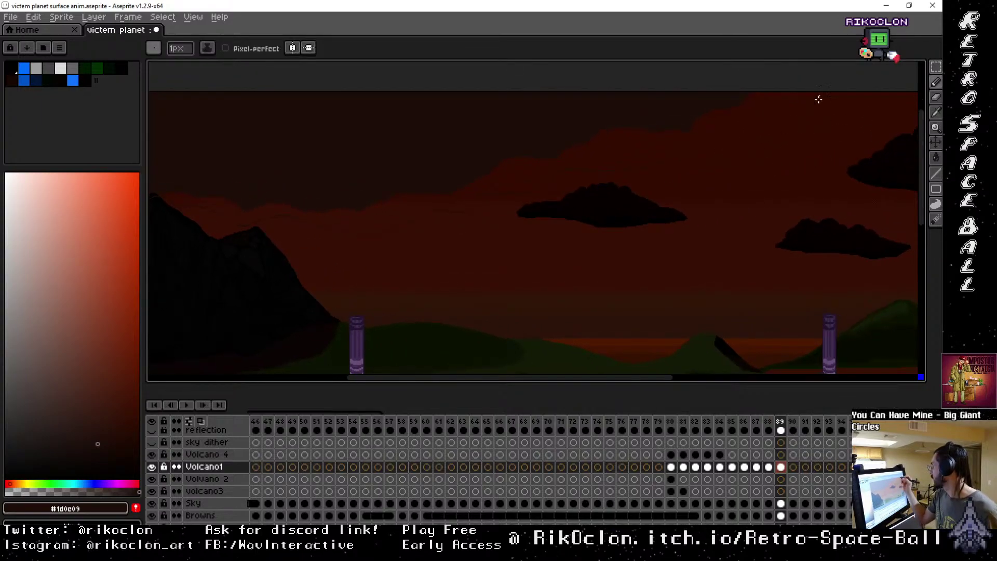
Fill the outlined smoke billows on frame 89 with #1d0e09 across the whole sky.
key("g")
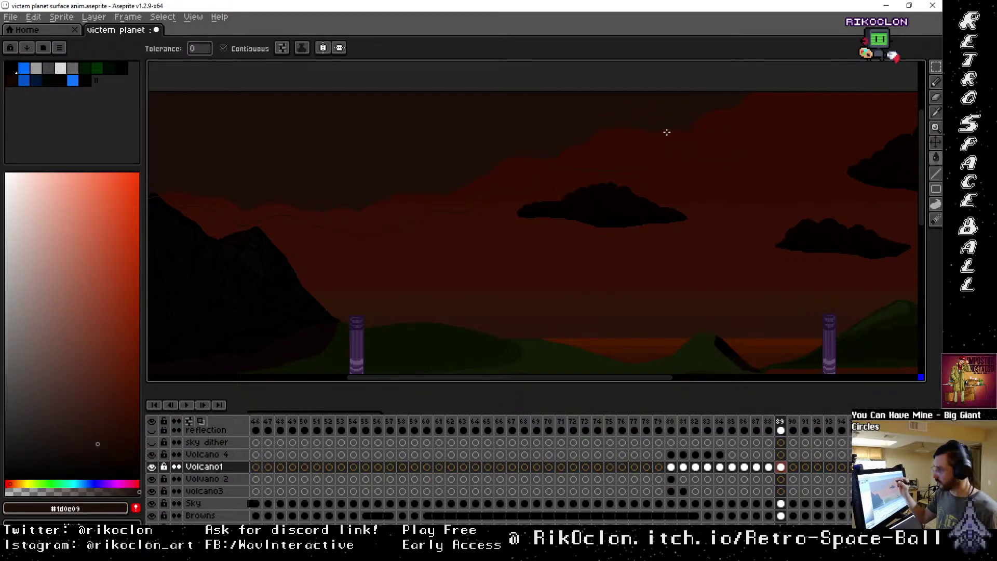
left_click_drag(649, 267, 685, 266)
left_click_drag(597, 301, 821, 310)
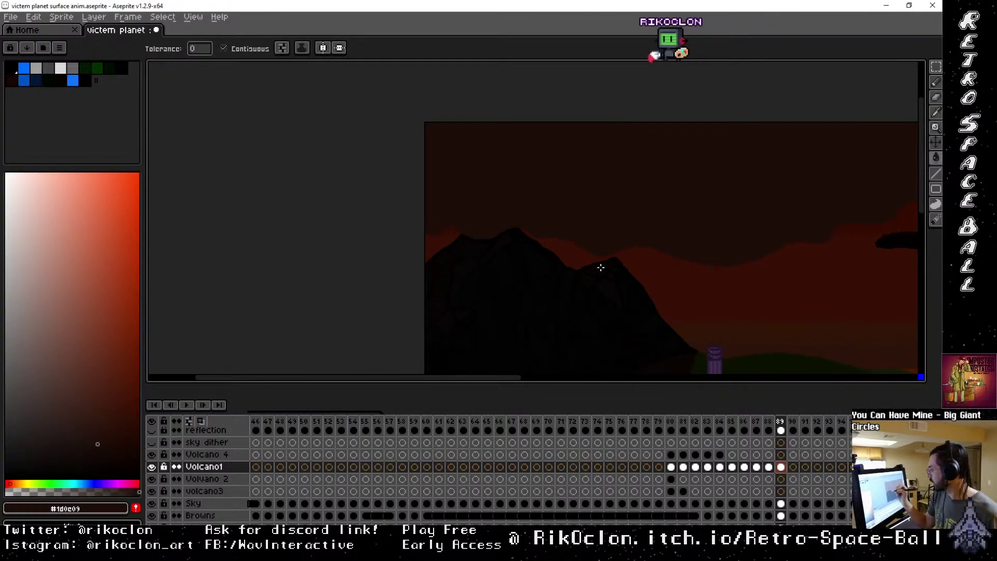
left_click_drag(711, 297, 653, 250)
key("b")
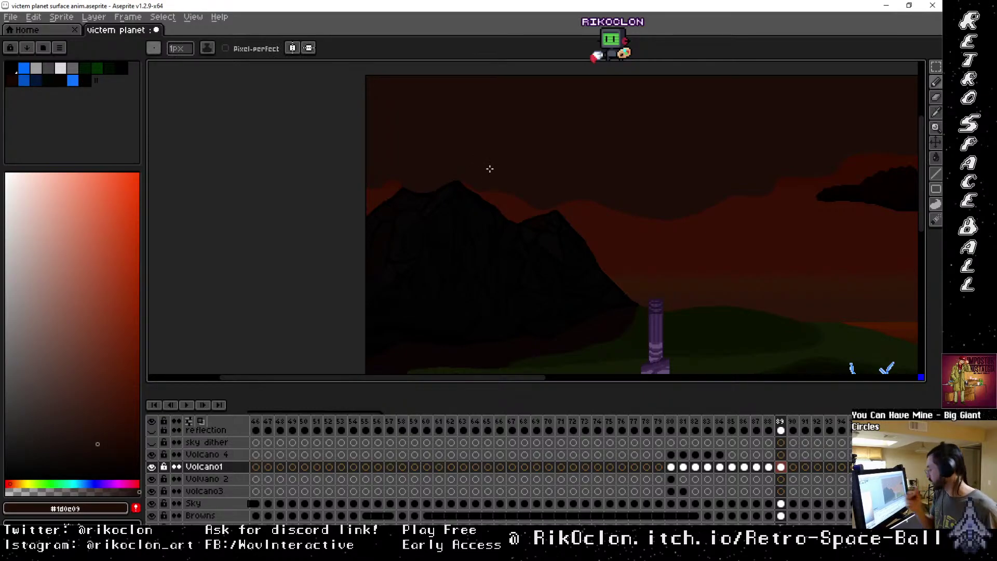
mouse_move(743, 282)
left_mouse_down()
mouse_move(746, 267)
mouse_move(808, 265)
left_mouse_up()
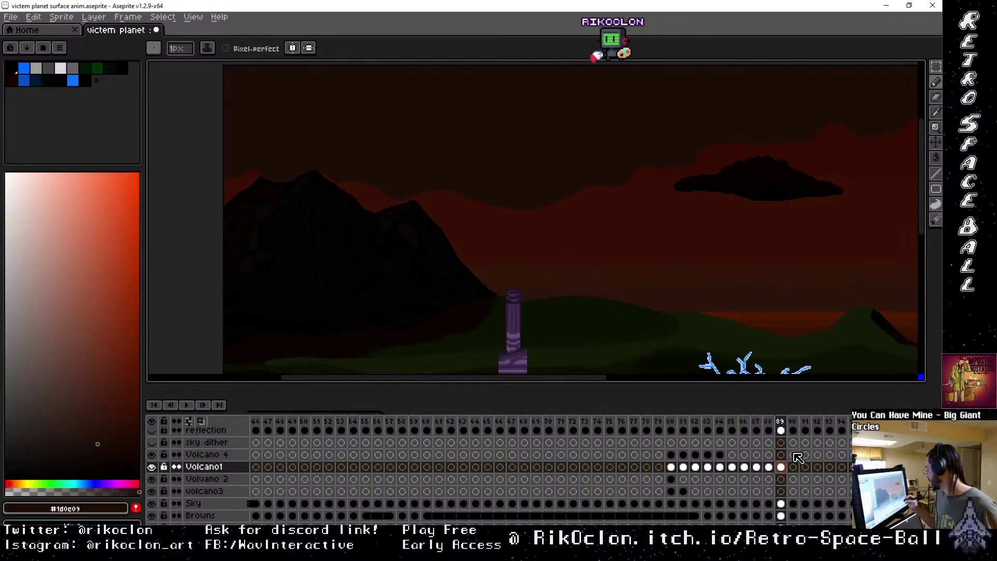
Compare the smoke on frames 87 to 90, link the Volcano1 cel from frame 89 into frame 90 and unlink the copy.
left_click(780, 422)
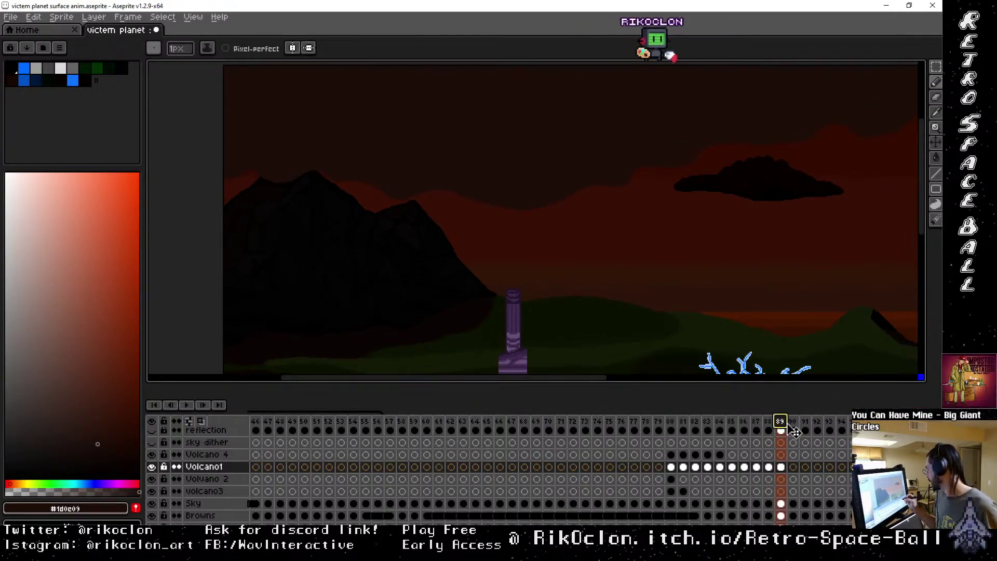
left_click(769, 422)
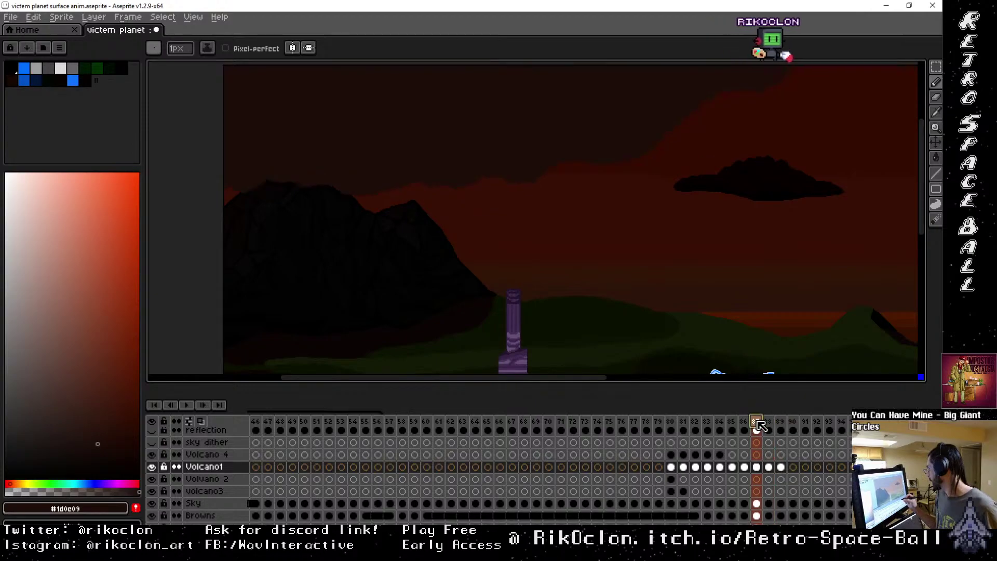
left_click(780, 422)
left_click(793, 421)
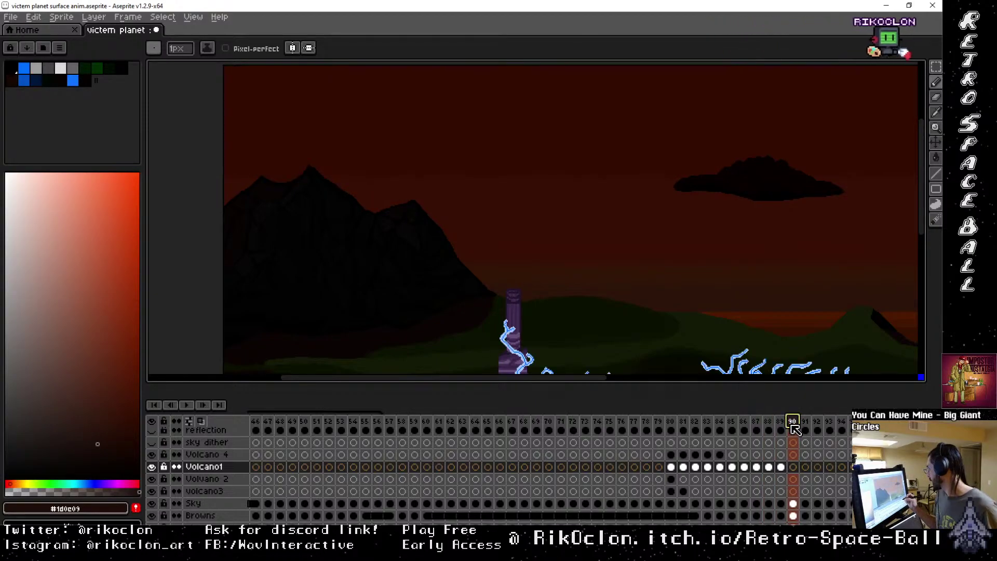
left_click(780, 422)
left_click(793, 467, "shift")
right_click(794, 469)
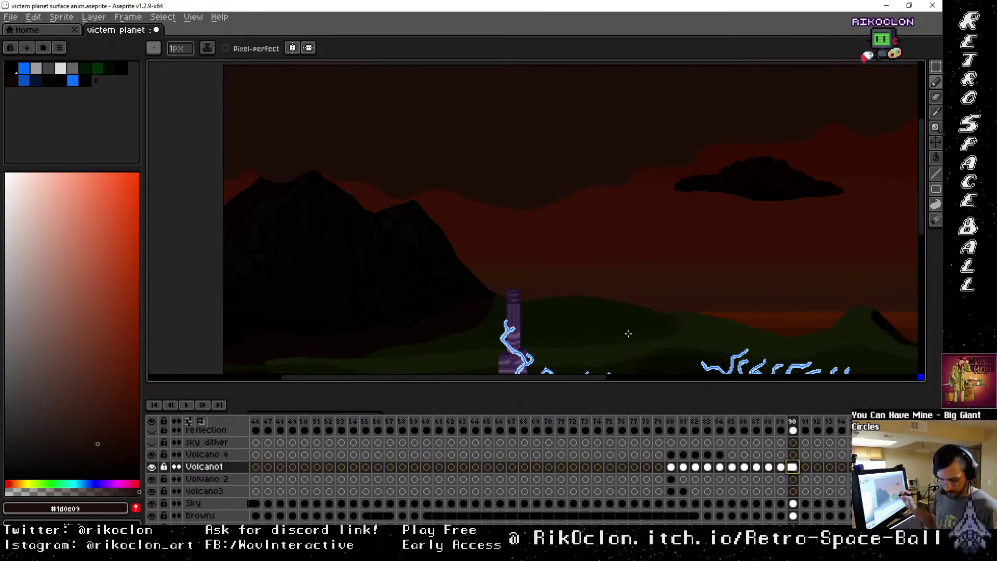
On frame 90, smooth the smoke's lower edge with a 30 px eraser and outline new billows beneath it at 1 px.
key("e")
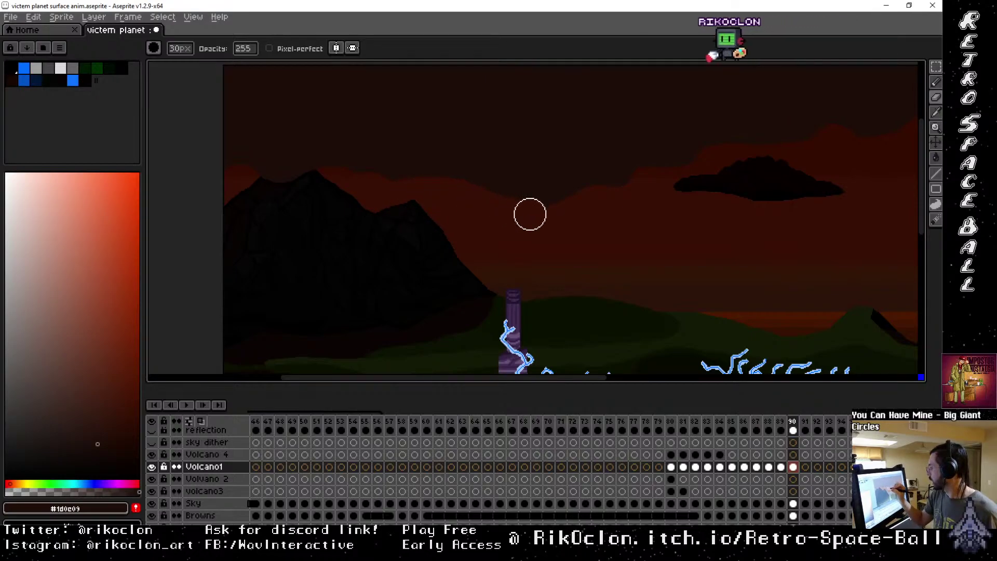
left_click_drag(844, 135, 605, 220)
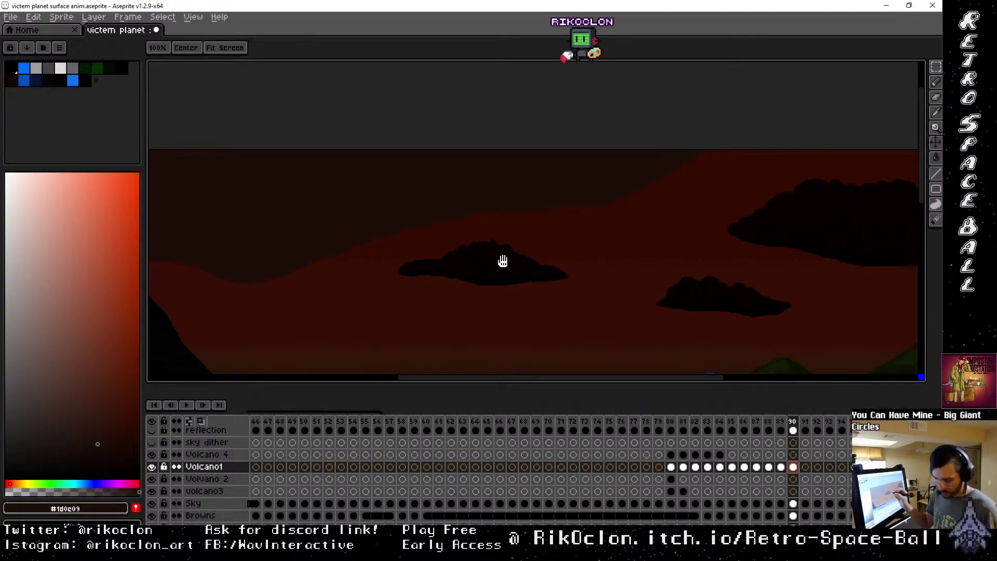
left_click_drag(501, 260, 807, 204)
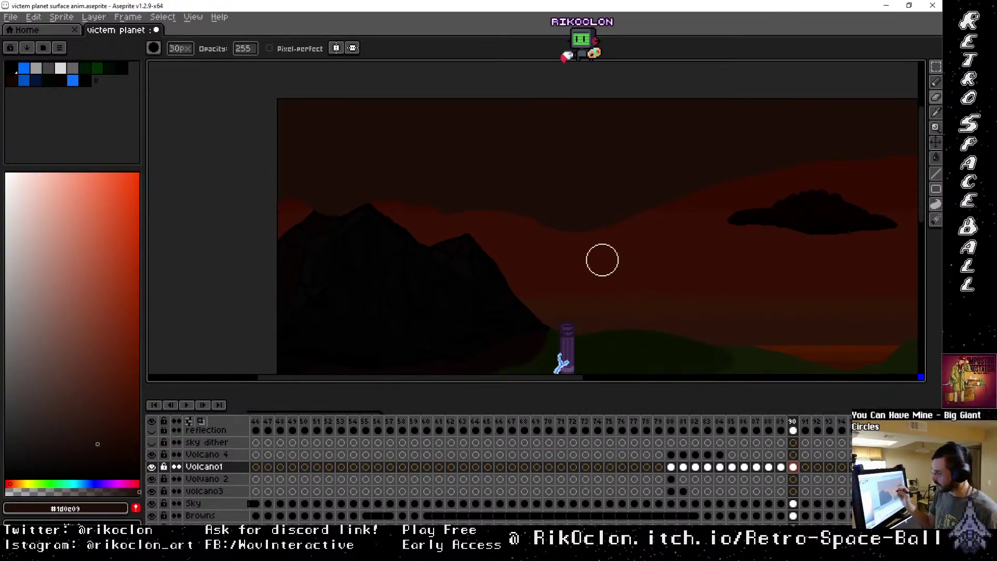
key("b")
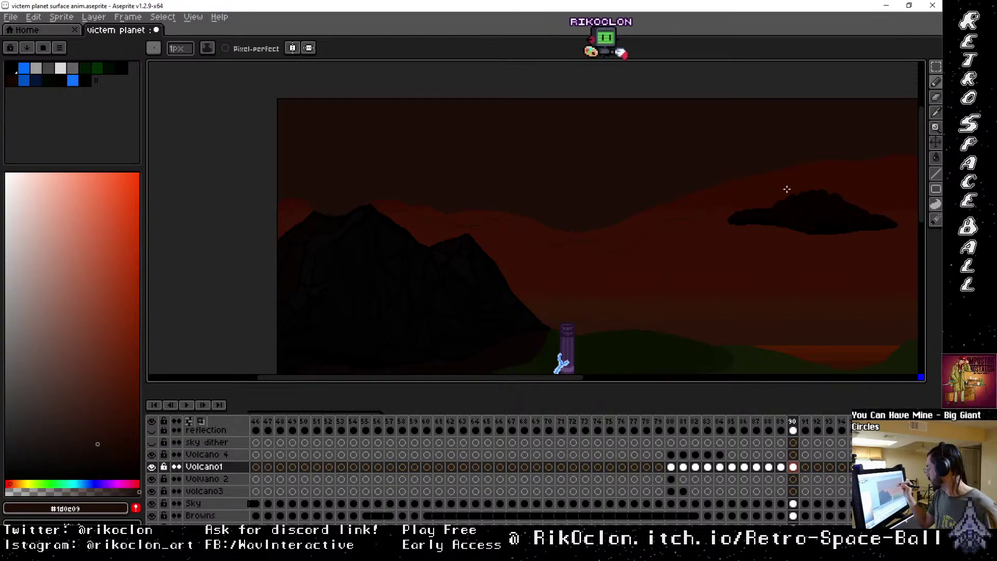
left_click_drag(877, 185, 568, 208)
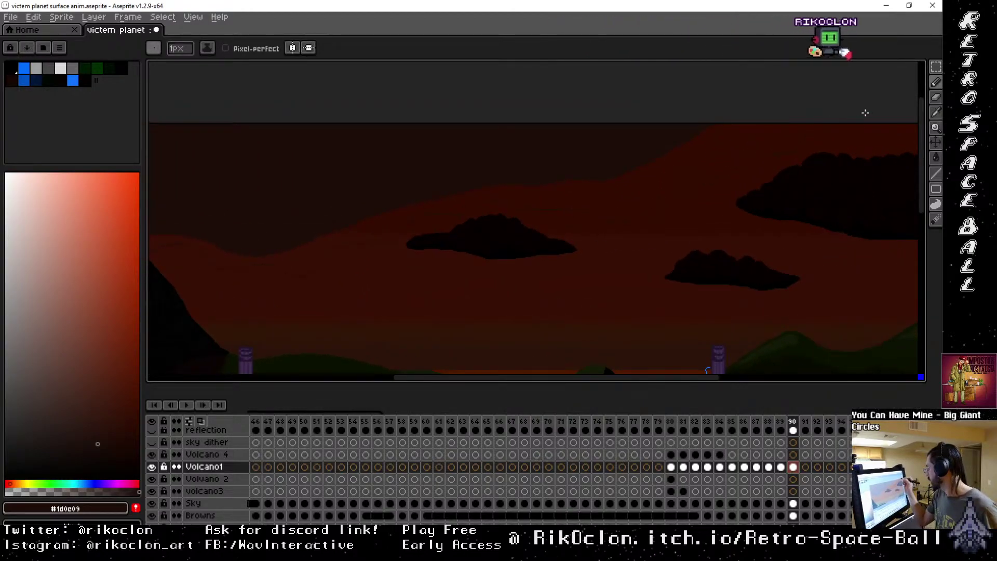
Fill the new smoke billows on frame 90 with #1d0e09 along the entire cloud edge.
key("g")
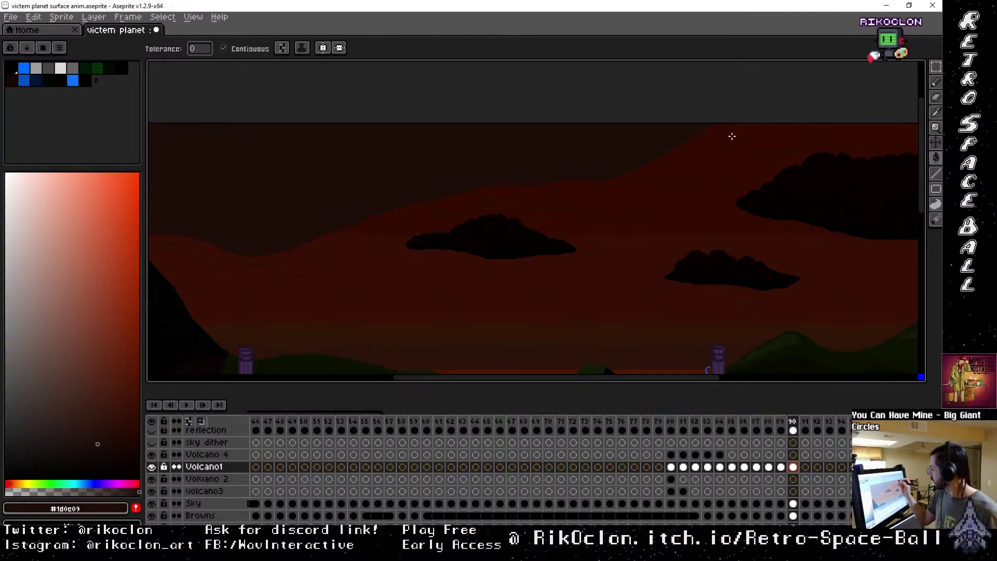
left_click_drag(710, 262, 881, 231)
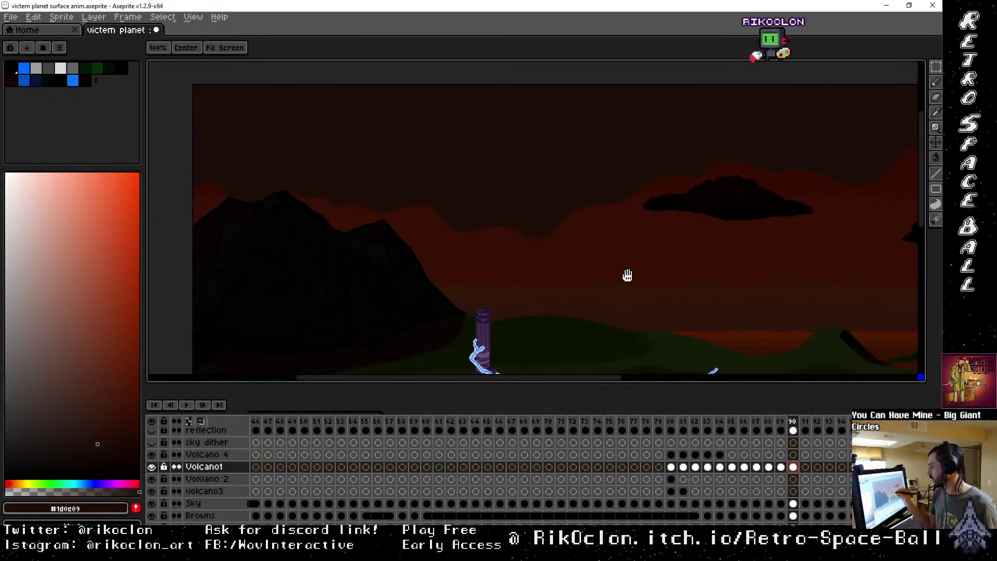
left_click_drag(627, 275, 868, 268)
mouse_move(622, 250)
left_mouse_down()
mouse_move(610, 232)
mouse_move(779, 260)
mouse_move(490, 227)
mouse_move(680, 264)
mouse_move(813, 271)
mouse_move(763, 267)
mouse_move(784, 254)
left_mouse_up()
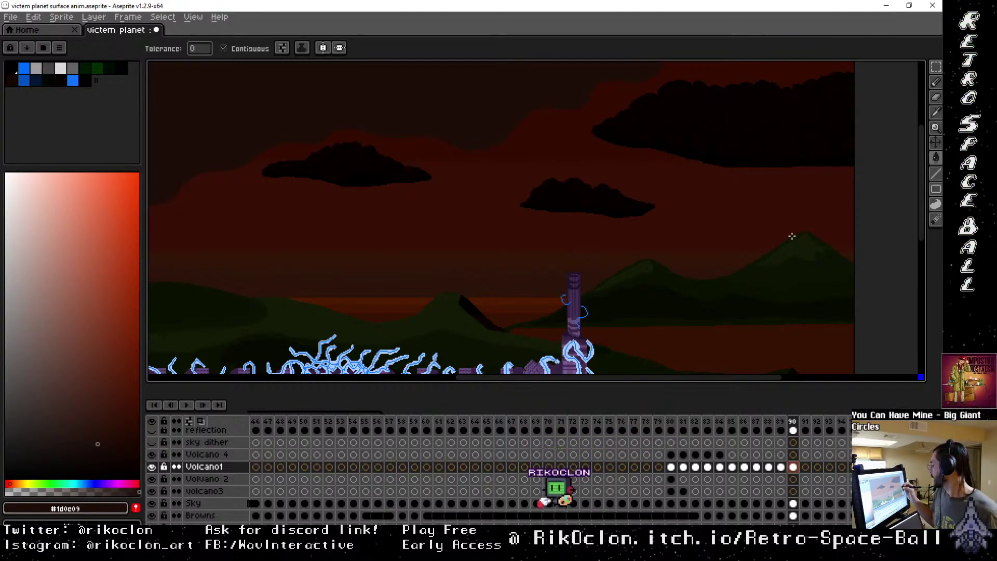
Examine the scene below the clouds and compare how the smoke changes between frames 89 and 90.
left_click_drag(791, 210, 786, 101)
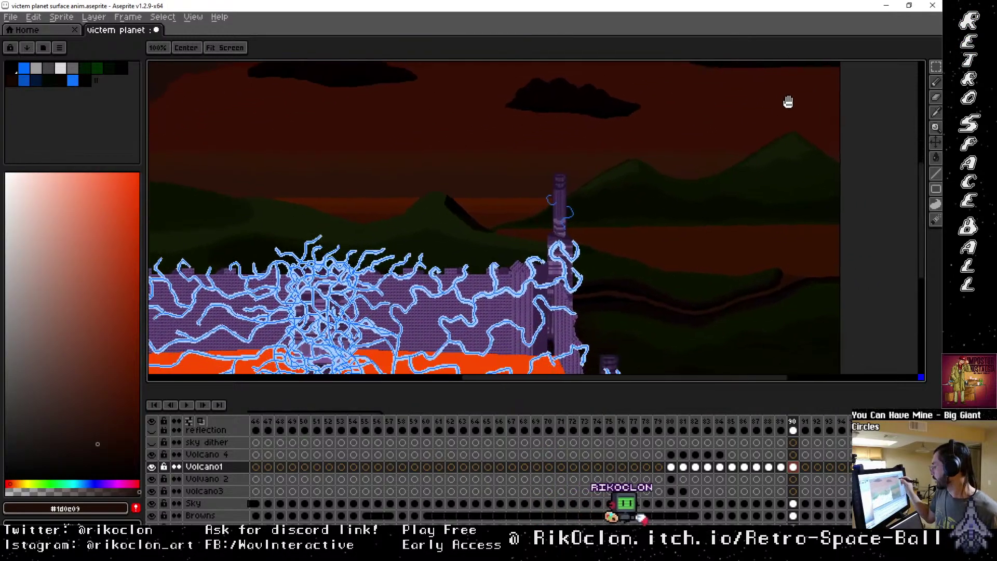
left_click_drag(726, 199, 792, 138)
mouse_move(824, 227)
left_mouse_down()
mouse_move(815, 157)
mouse_move(790, 213)
mouse_move(802, 206)
left_mouse_up()
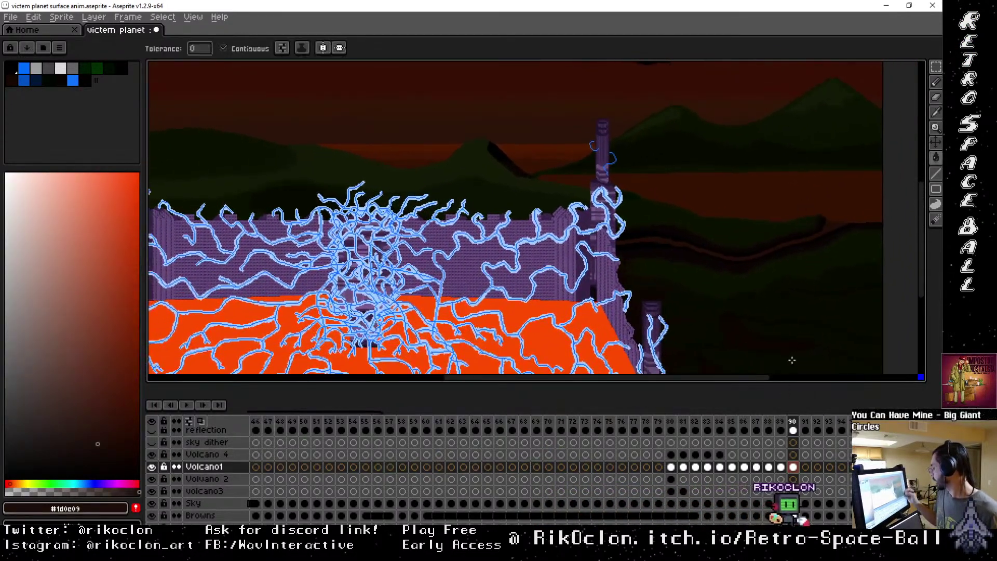
left_click(780, 420)
left_click(792, 421)
left_click_drag(774, 244, 781, 313)
left_click(781, 421)
left_click(793, 421)
Link the Volcano1 smoke cel from frame 90 into frame 91 and unlink the copy.
left_click_drag(799, 464, 805, 430)
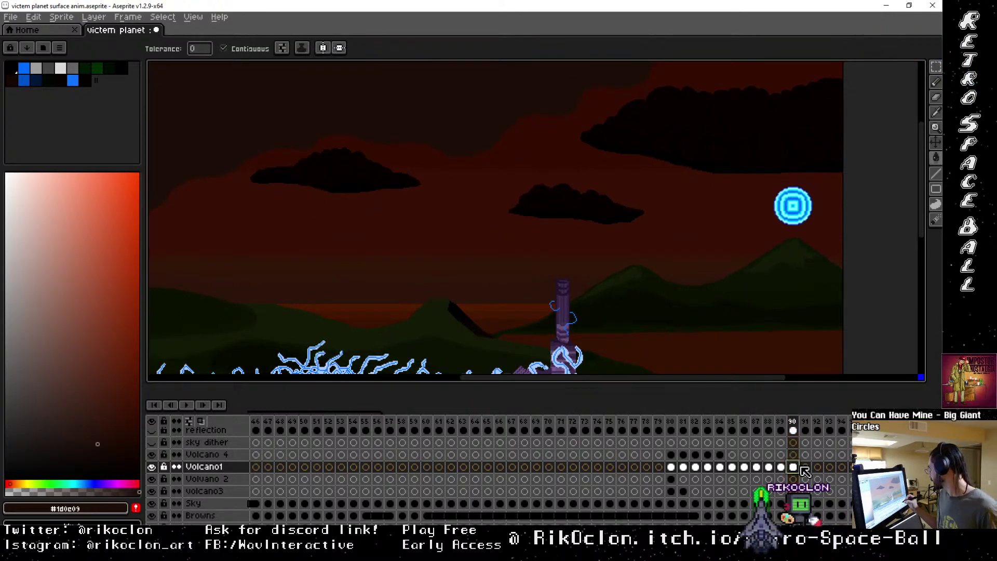
right_click(801, 468)
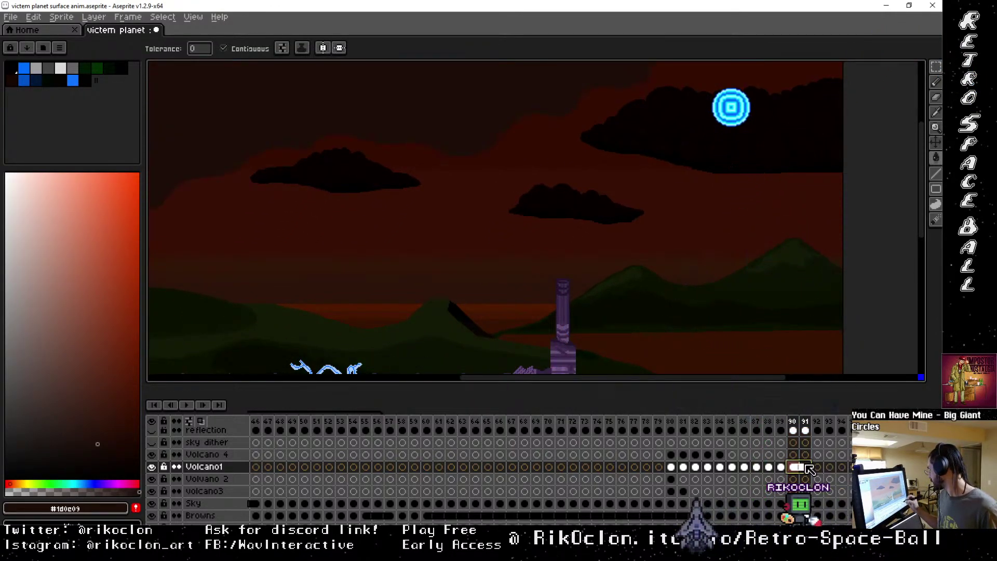
left_click(834, 512)
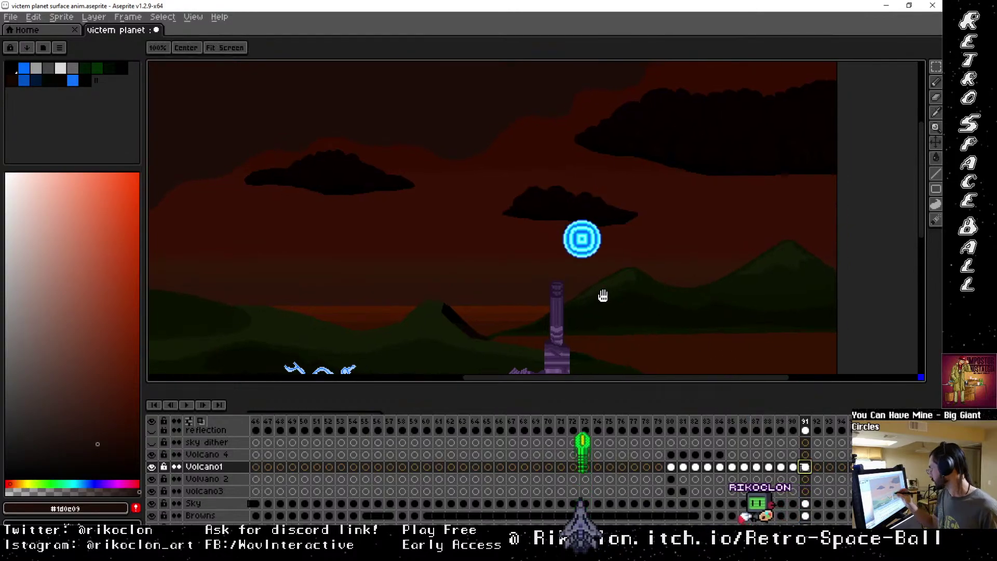
Trim the smoke's lower edge on frame 91 with a 30 px eraser.
left_click_drag(561, 277, 749, 319)
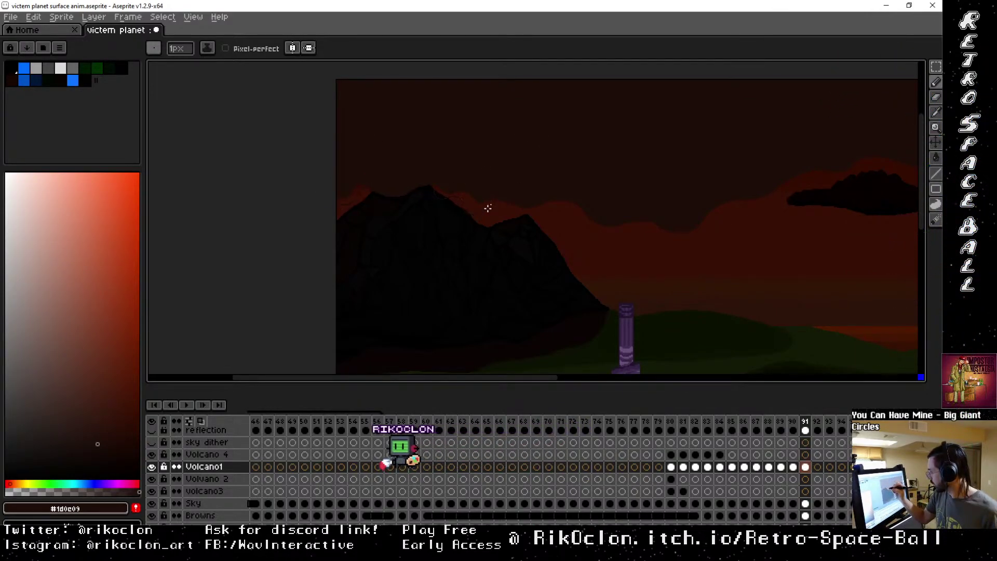
key("v")
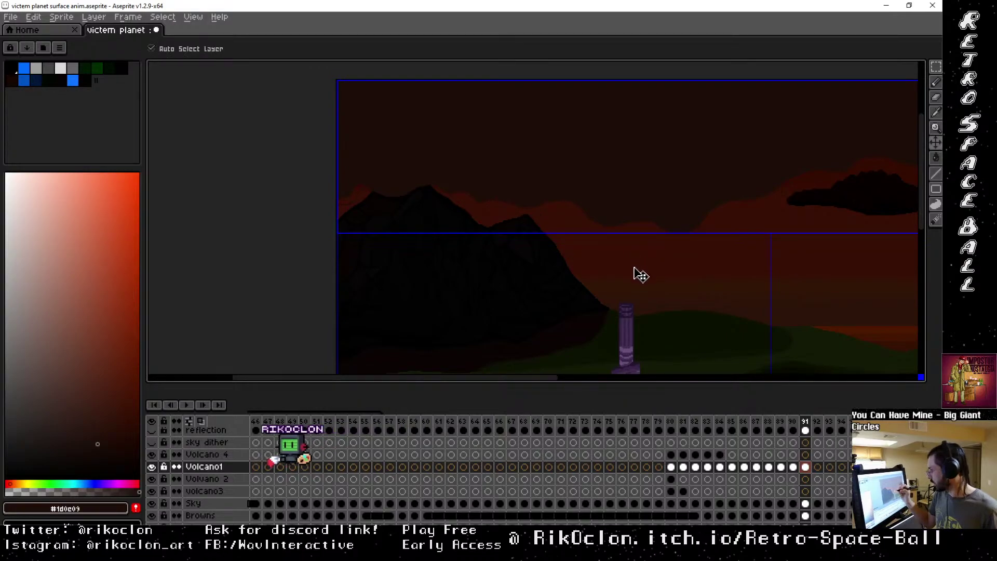
key("b")
key("e")
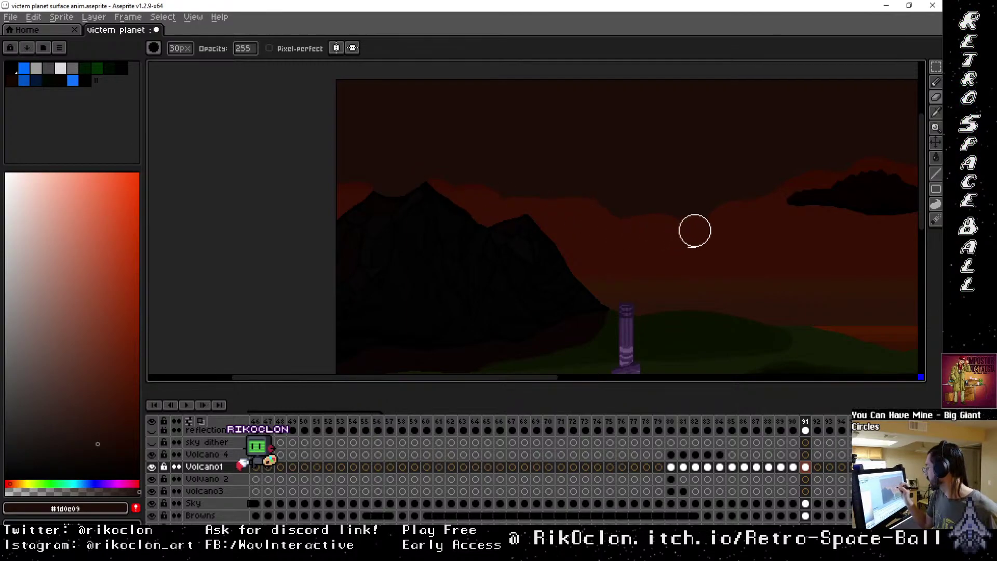
left_click_drag(832, 166, 563, 201)
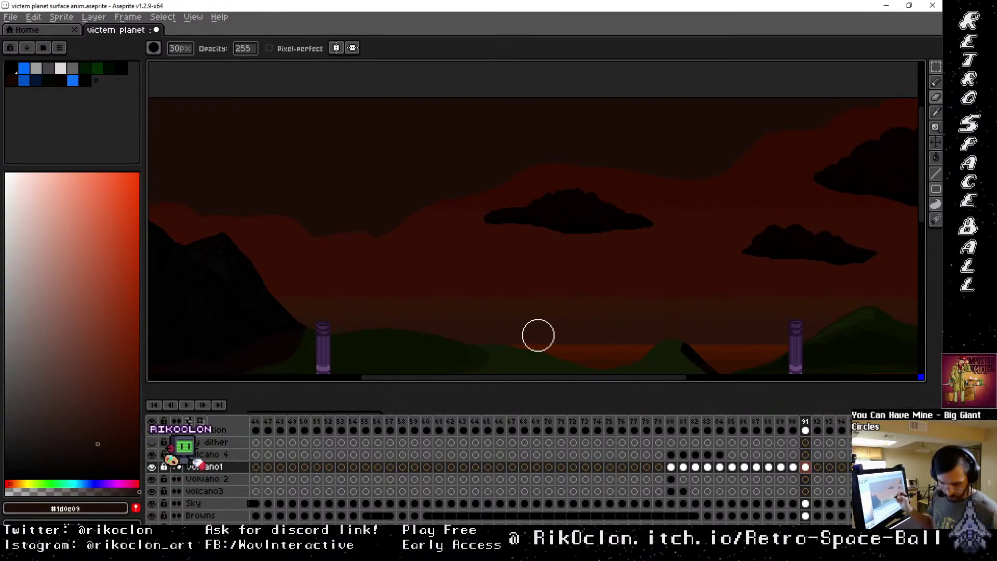
Outline new smoke billows below the cloud edge on frame 91 with a 1 px pencil and fill them with #1d0e09.
left_click_drag(323, 247, 583, 229)
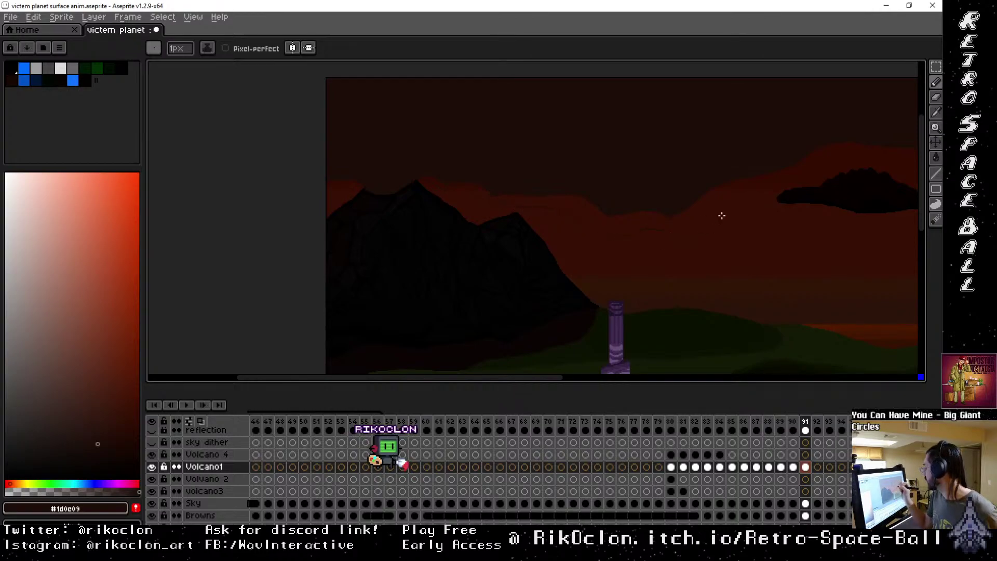
left_click_drag(875, 169, 601, 217)
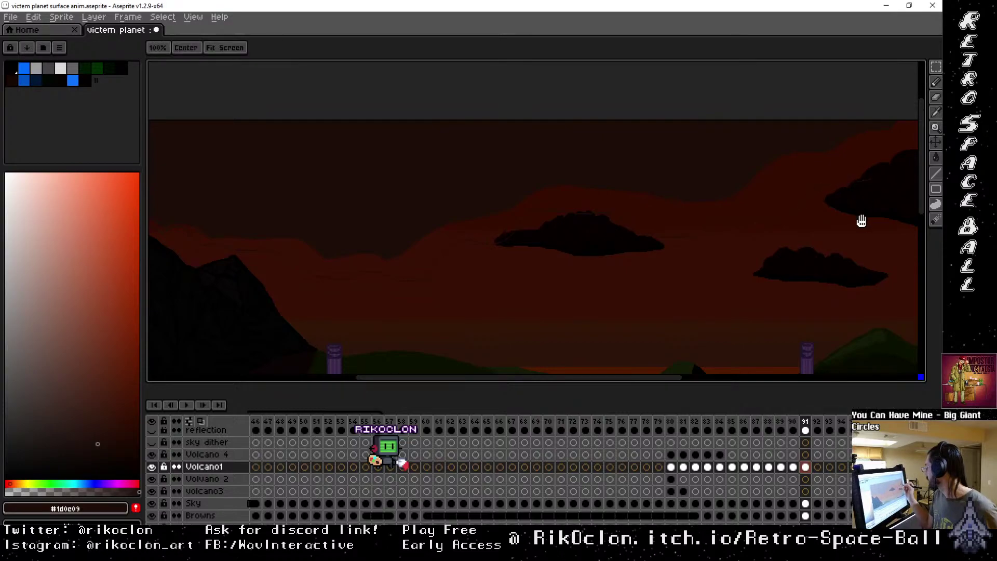
left_click_drag(861, 221, 603, 208)
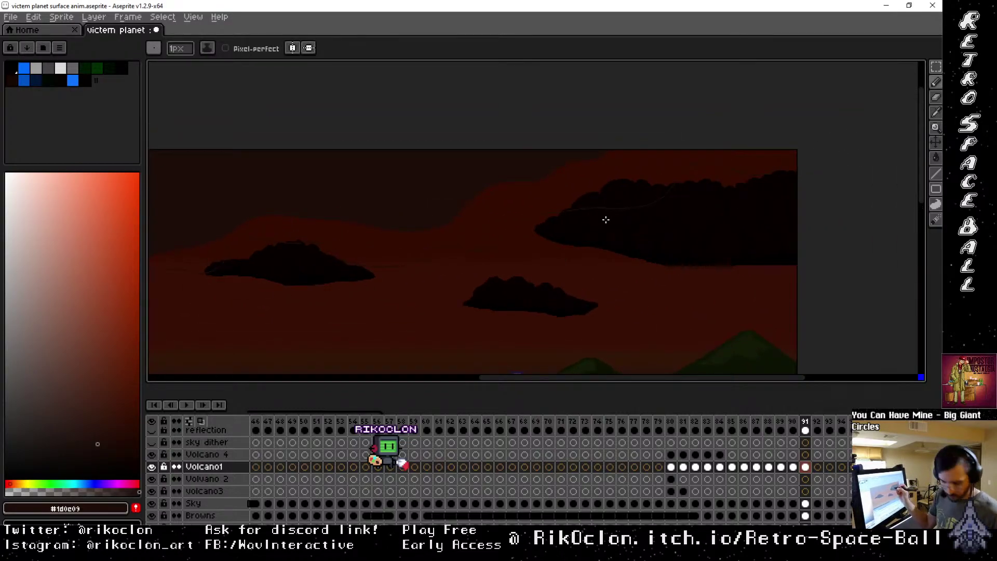
key("g")
left_click(581, 189)
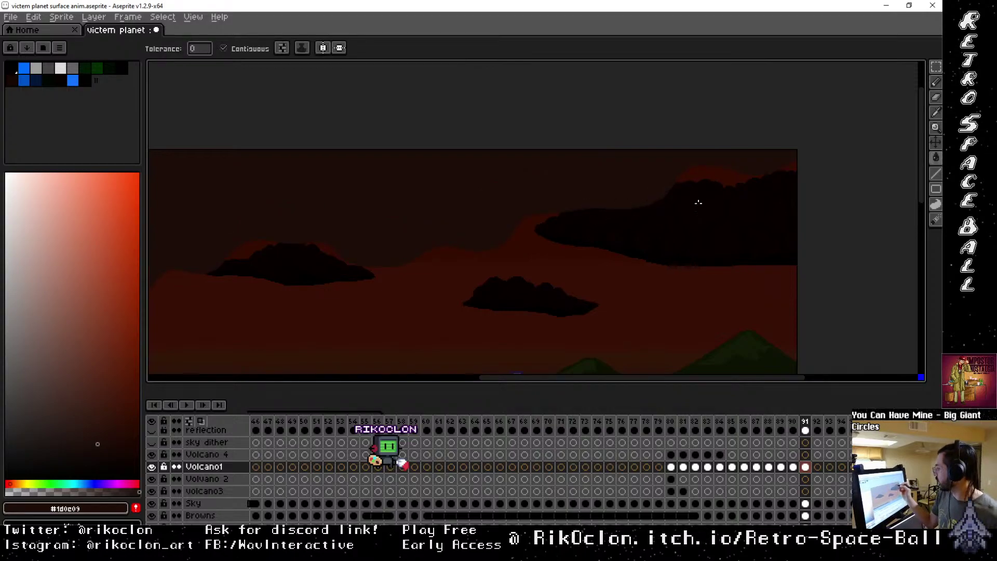
key("b")
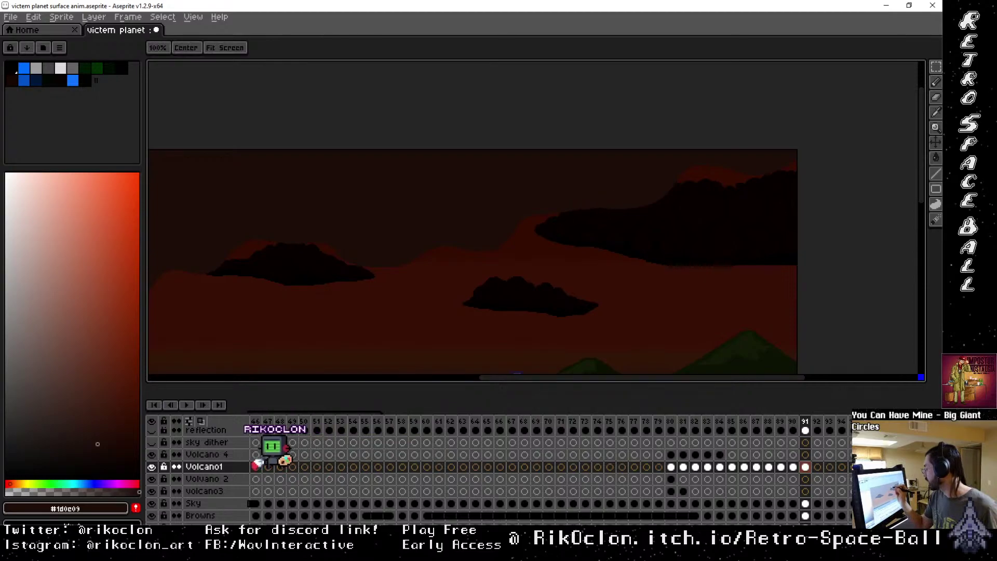
Compare the smoke around the volcano with frame 90, link the Volcano1 cel from frame 91 into frame 92, and unlink the copy.
key("space")
mouse_move(565, 209)
left_mouse_down()
mouse_move(857, 213)
mouse_move(618, 274)
left_mouse_up()
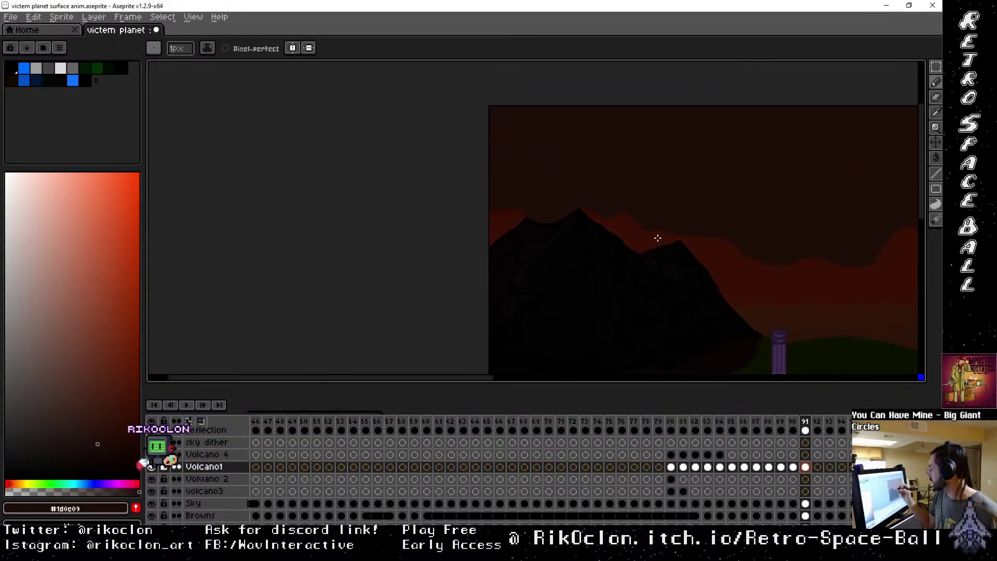
key("Left")
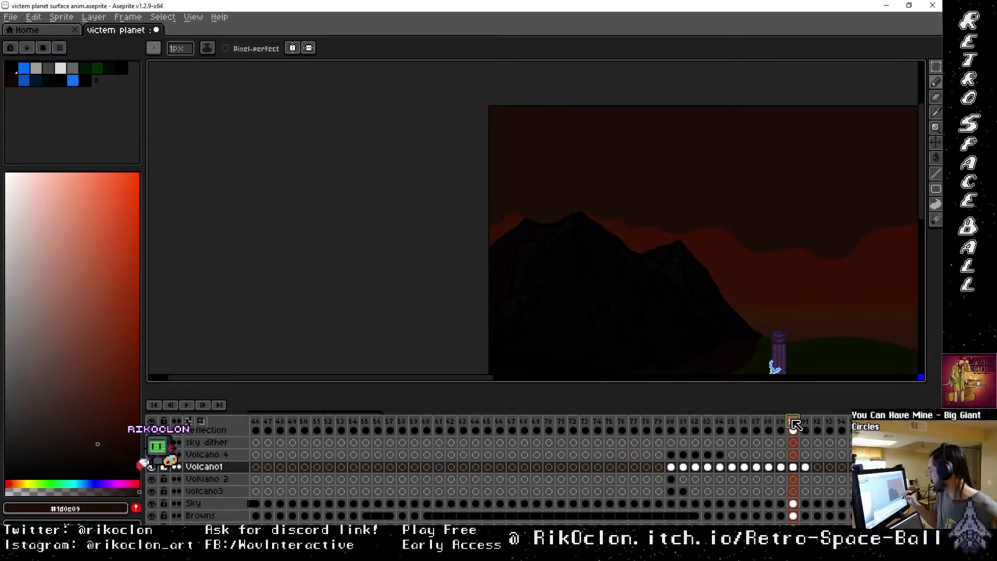
scroll(518, 211, "up", 2)
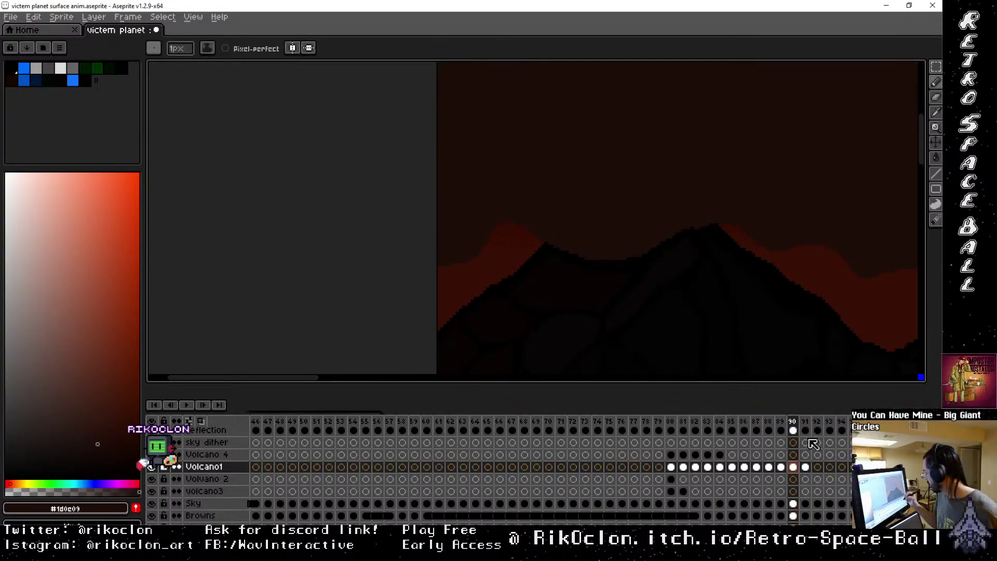
left_click_drag(808, 468, 826, 478)
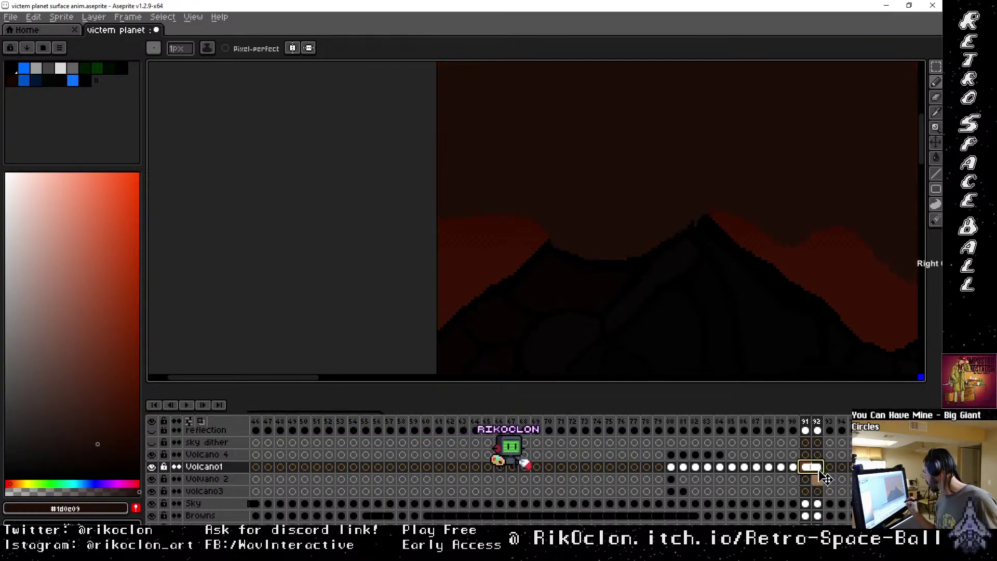
left_click(843, 503)
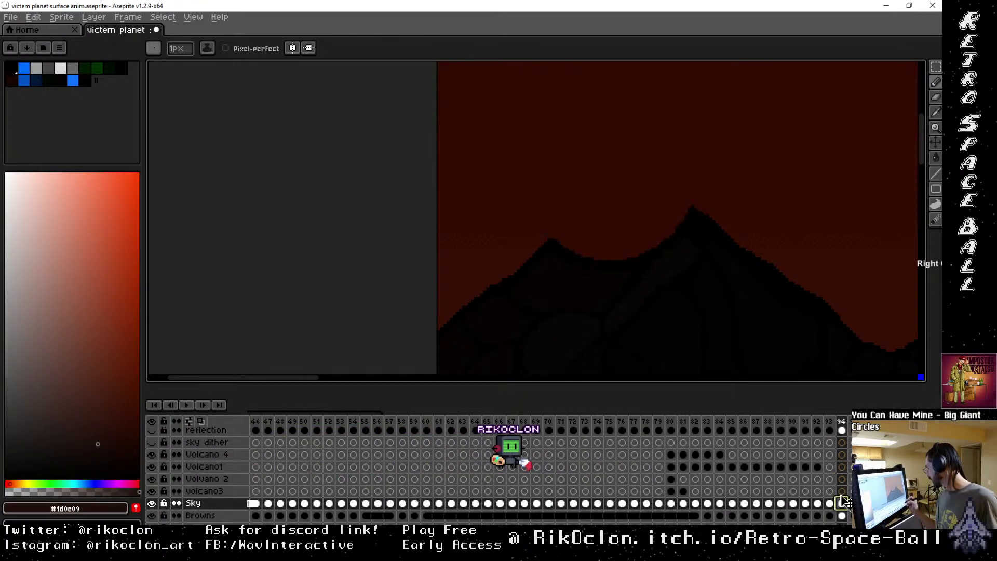
left_click(822, 467)
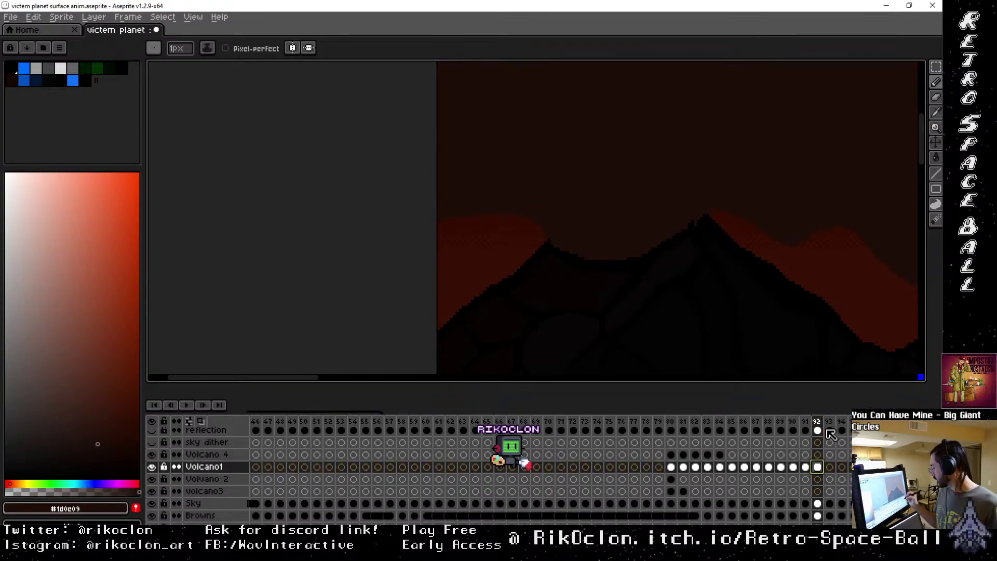
Trim the smoke's lower edge above the volcano peaks on frame 92 with a 30 px eraser.
key("e")
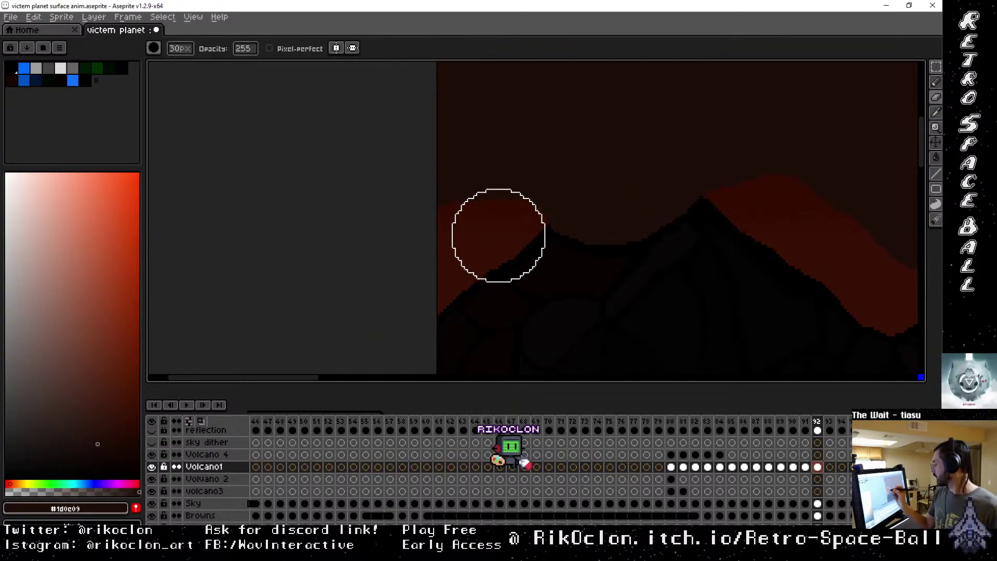
left_click_drag(659, 288, 400, 307)
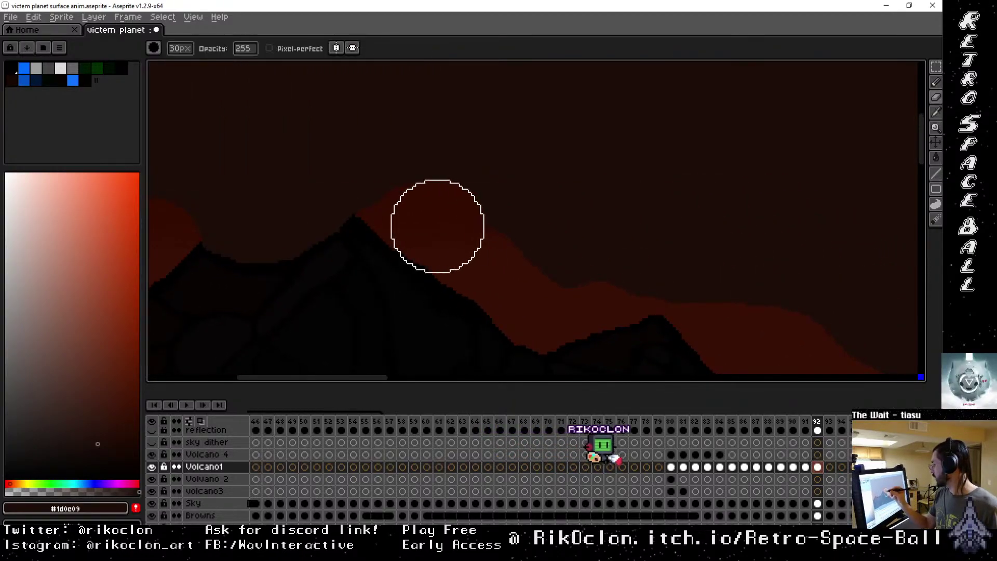
Erase along the lower edge of the dark smoke across the sky on frame 92 of Volcano1 with the 30 px eraser.
mouse_move(778, 290)
left_mouse_down()
mouse_move(556, 282)
mouse_move(439, 256)
left_mouse_up()
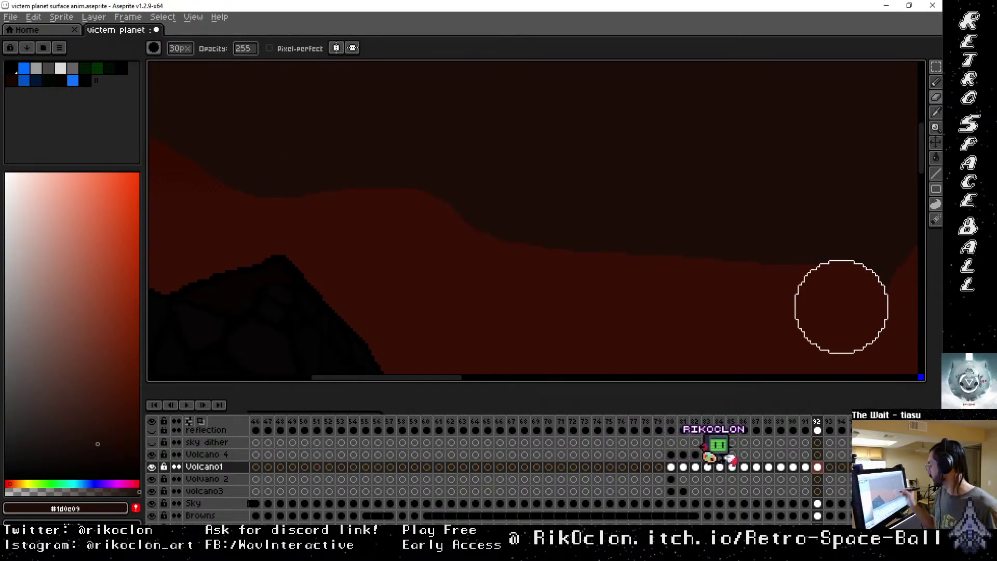
key("v")
scroll(778, 301, "down", 2)
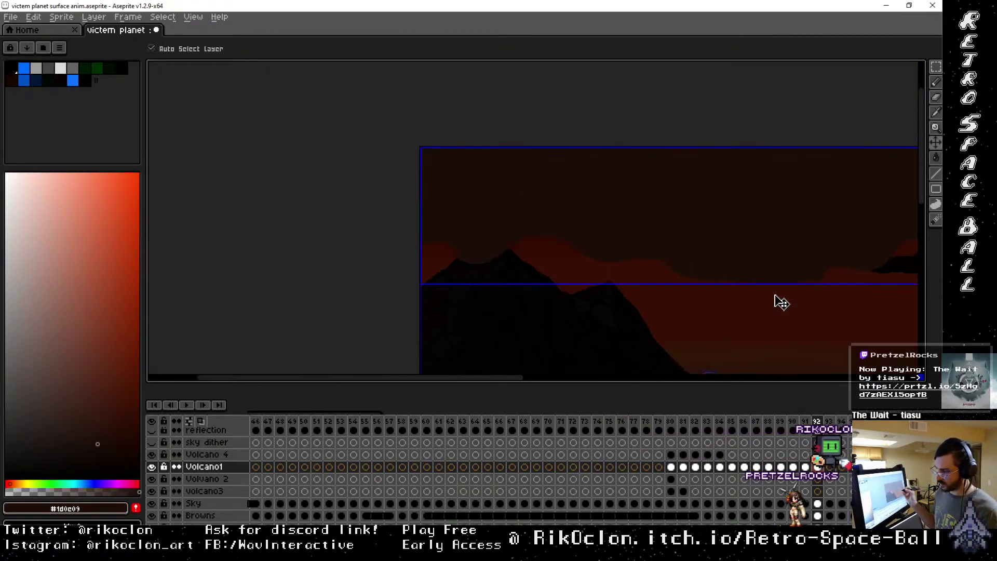
key("e")
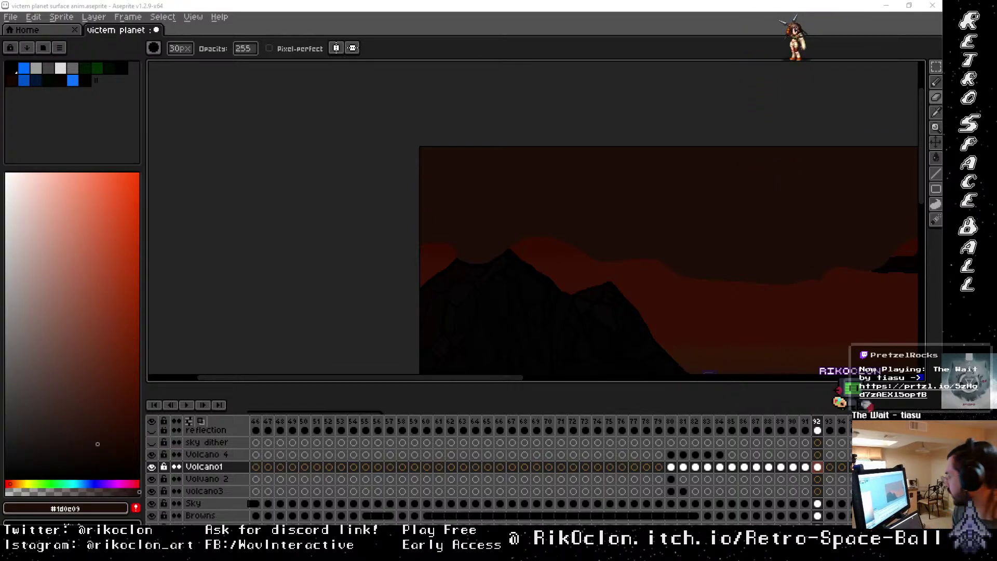
left_click_drag(804, 308, 570, 306)
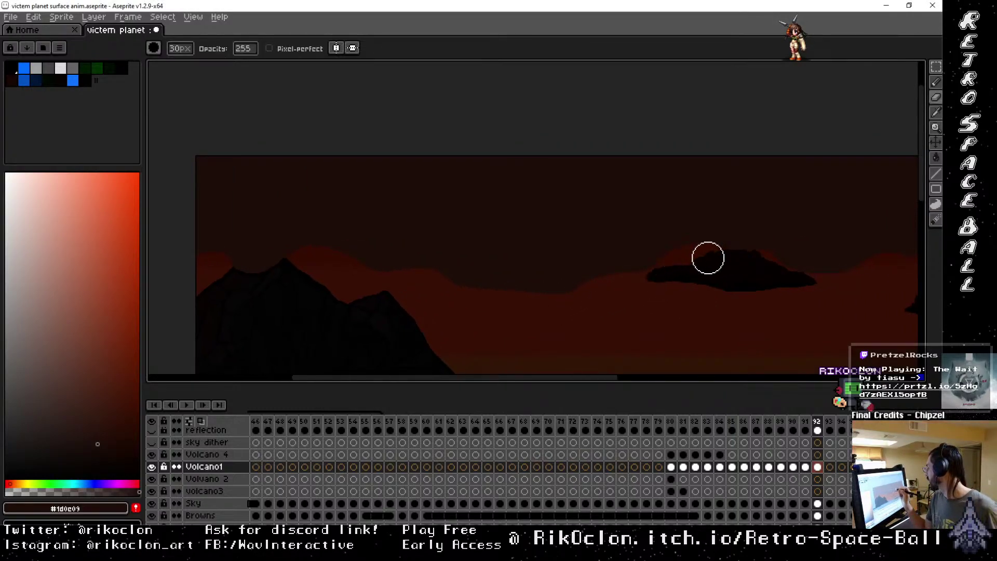
left_click_drag(866, 263, 636, 263)
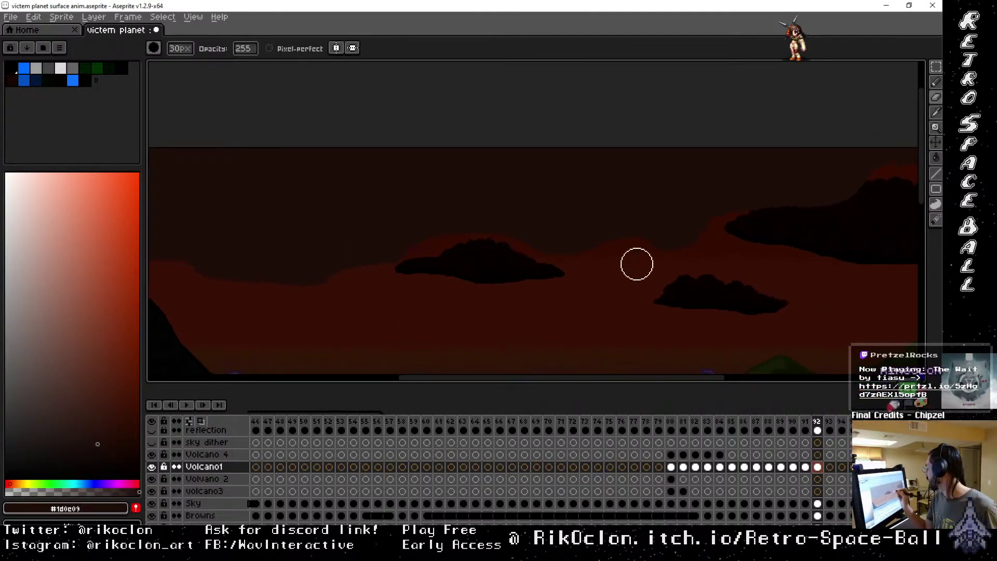
left_click_drag(836, 220, 592, 263)
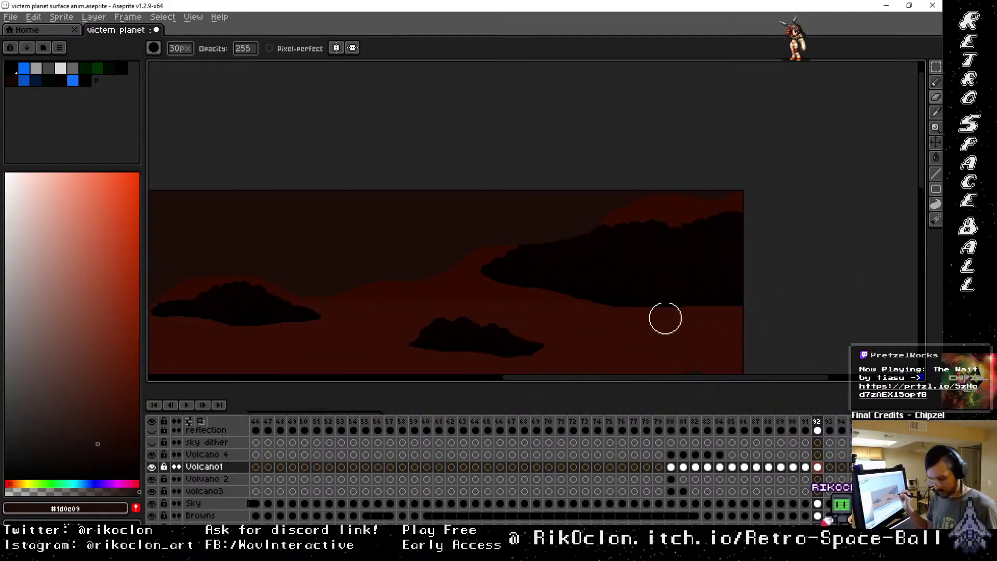
Draw a wavy 1 px outline in #1d0e09 below the smoke on frame 92, from the volcano to the canvas's far edge.
key("i")
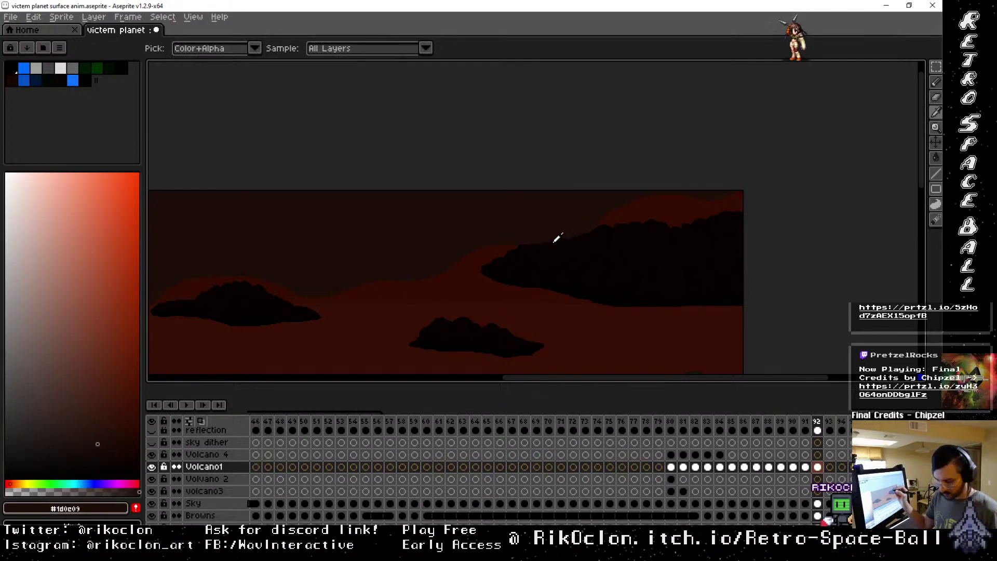
left_click_drag(556, 245, 729, 242)
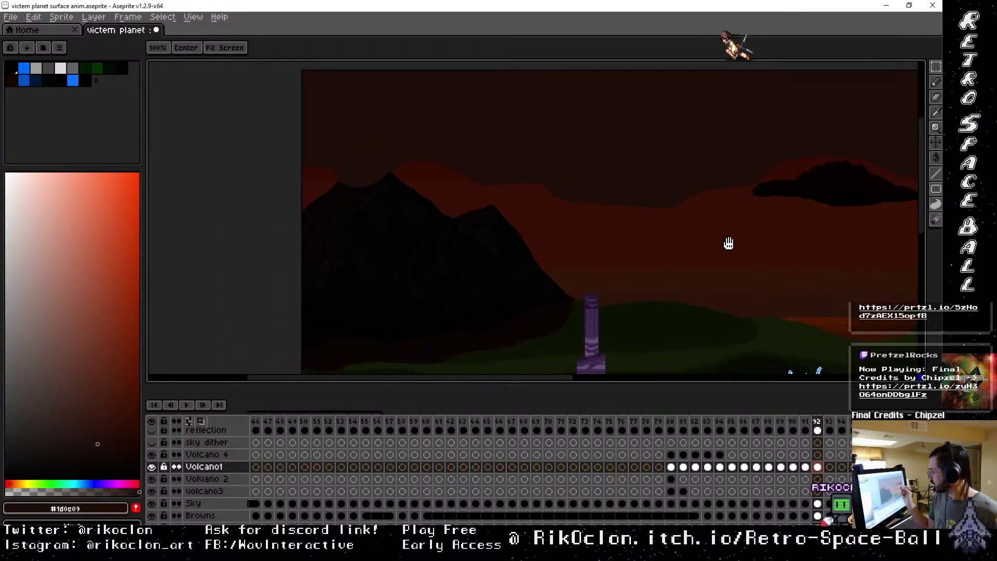
key("b")
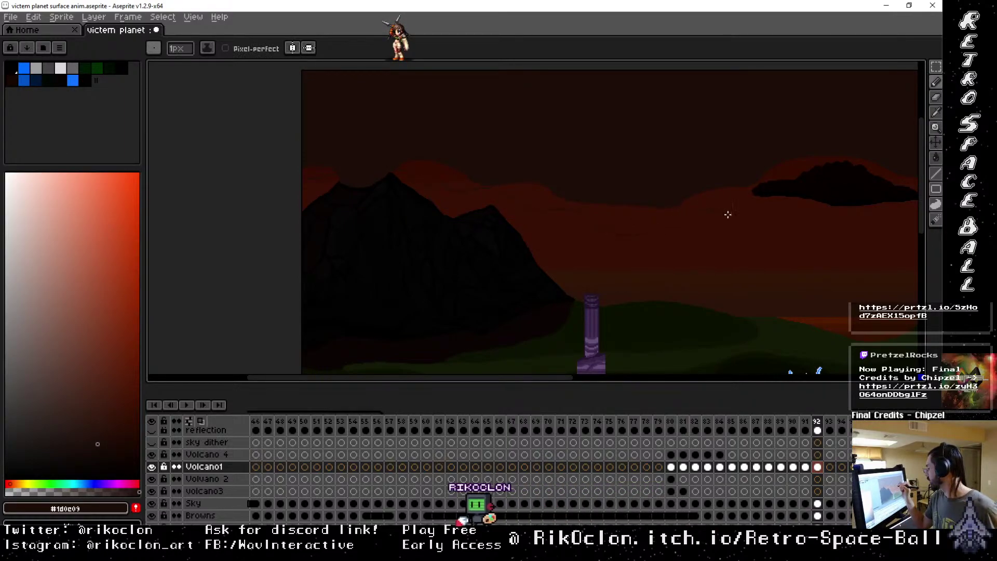
key("space")
left_click_drag(883, 196, 584, 242)
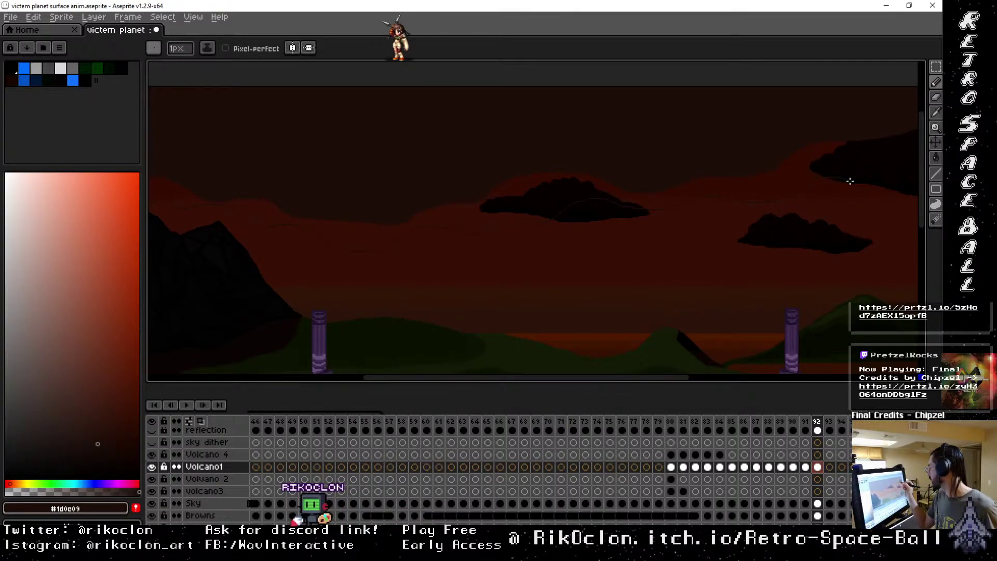
key("space")
mouse_move(850, 180)
left_mouse_down()
mouse_move(814, 220)
mouse_move(619, 227)
left_mouse_up()
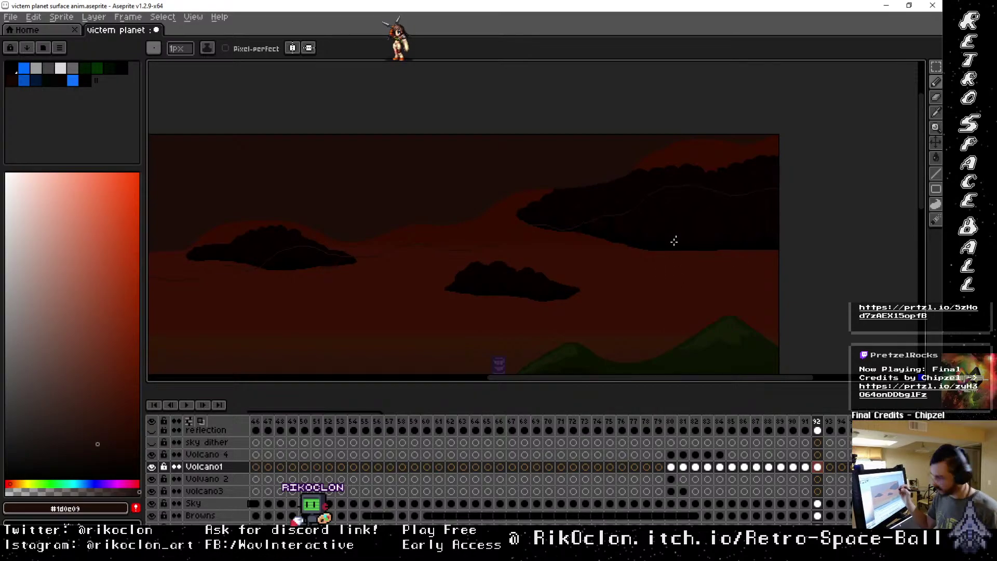
Fill the area between the smoke and its new lower outline on frame 92 with #1d0e09 and check the result.
key("space")
left_click_drag(614, 258, 847, 248)
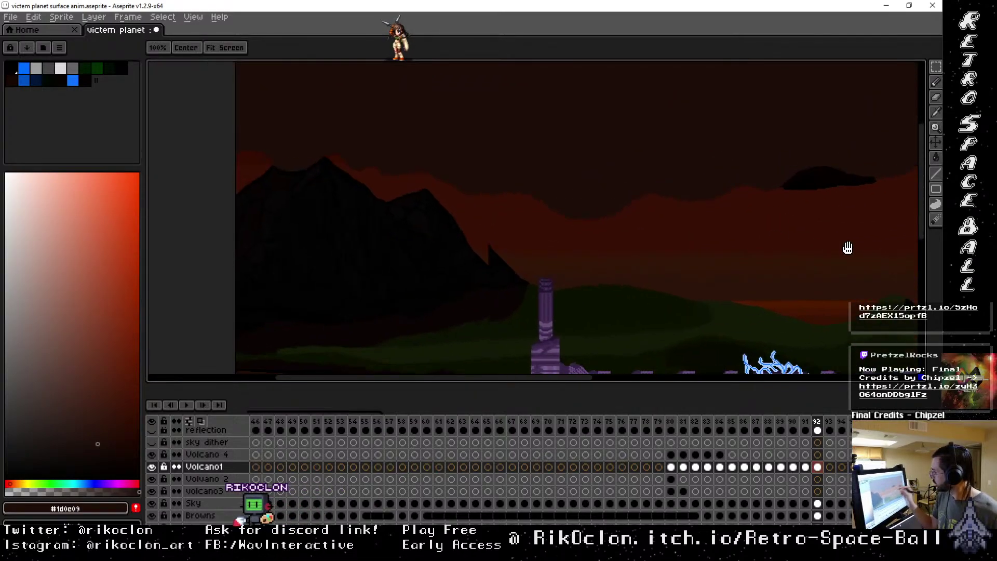
left_click_drag(576, 255, 721, 267)
key("g")
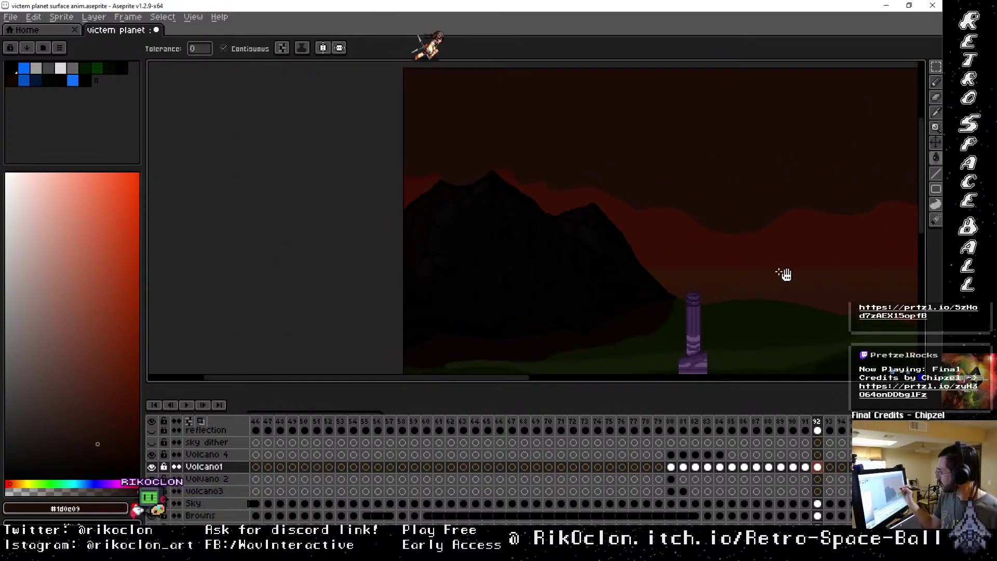
left_click_drag(784, 274, 815, 262)
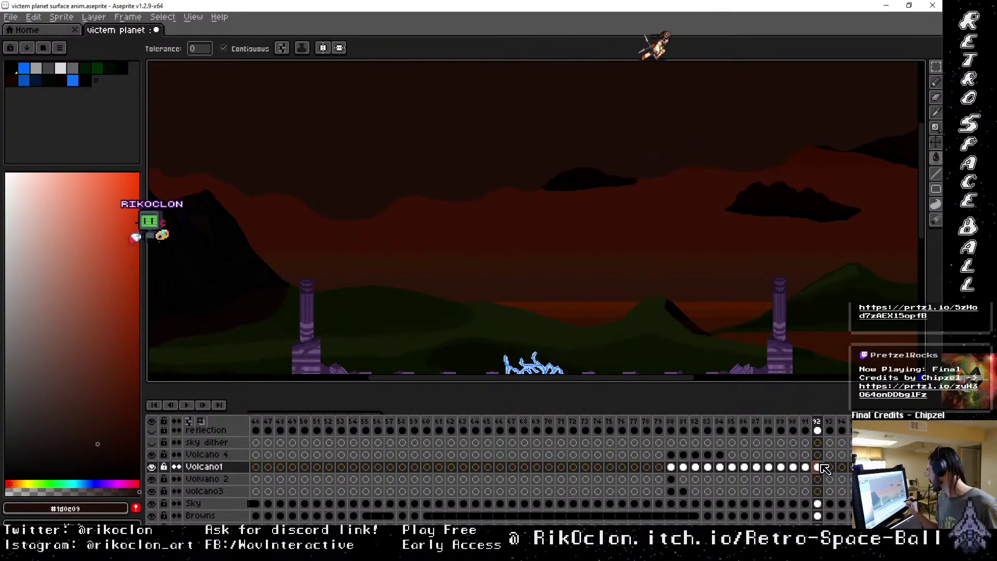
Link the Volcano1 cels of frames 92 and 93, then unlink frame 93 so it has its own copy.
left_click_drag(824, 469, 834, 471)
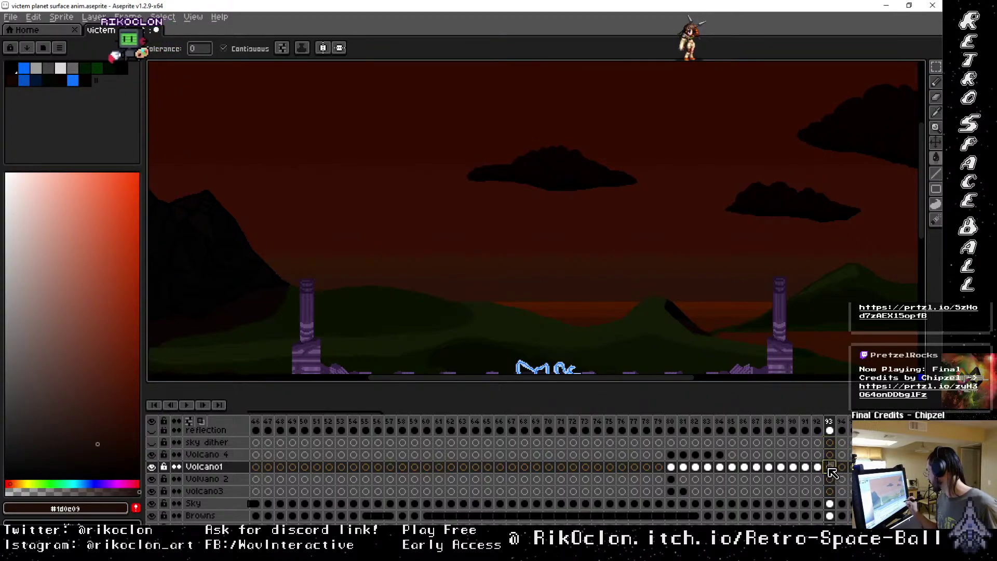
right_click(829, 470)
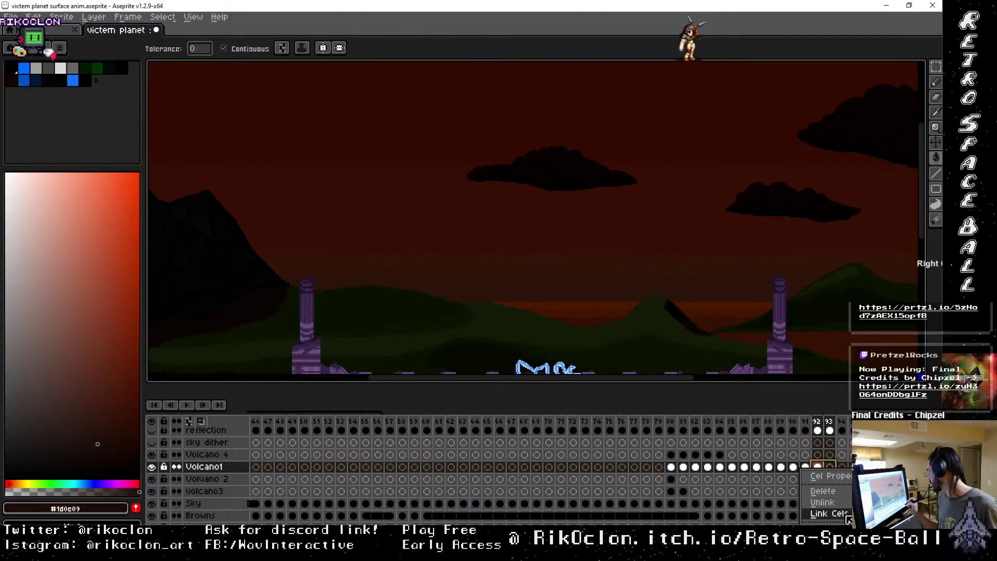
left_click(829, 468)
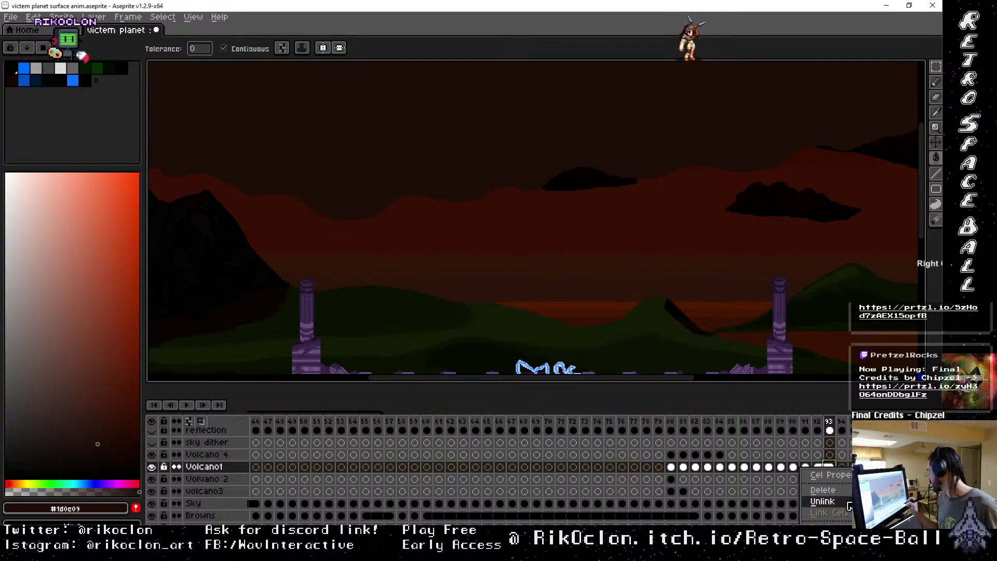
Erase parts of the smoke's lower edge on frame 93 with the 30 px eraser to smooth its contour.
left_click_drag(757, 355, 656, 267)
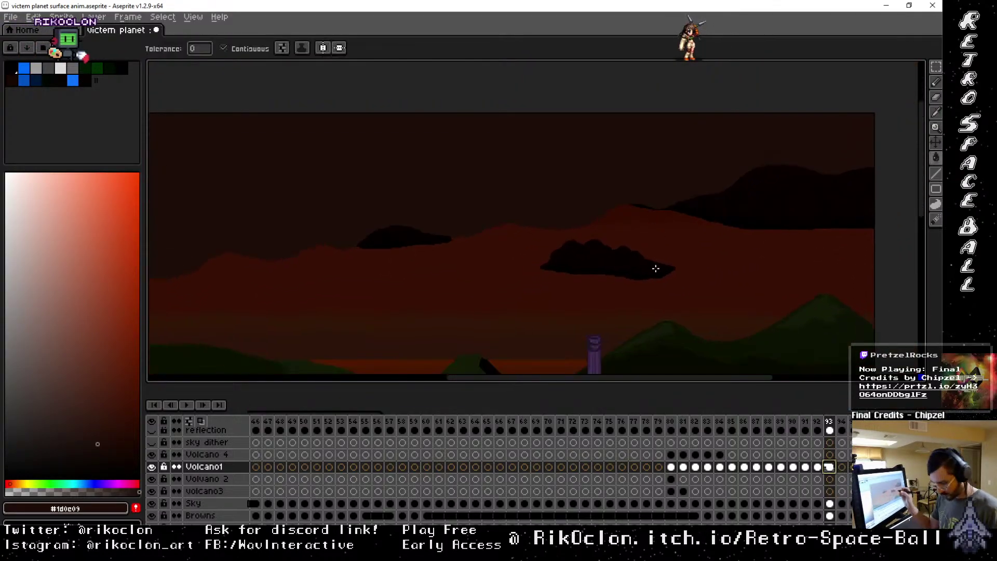
scroll(670, 266, "down", 2)
key("g")
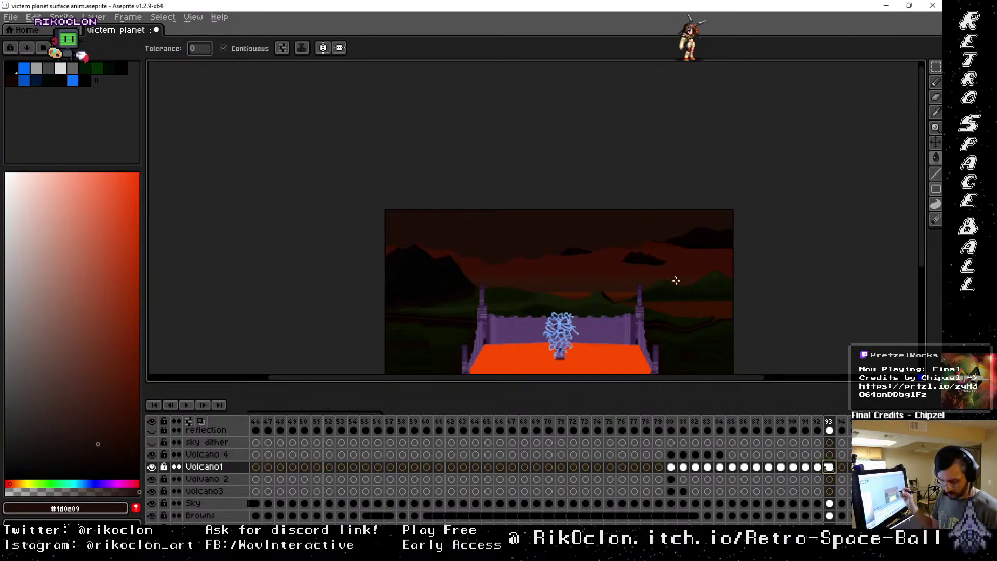
scroll(675, 280, "up", 1)
key("b")
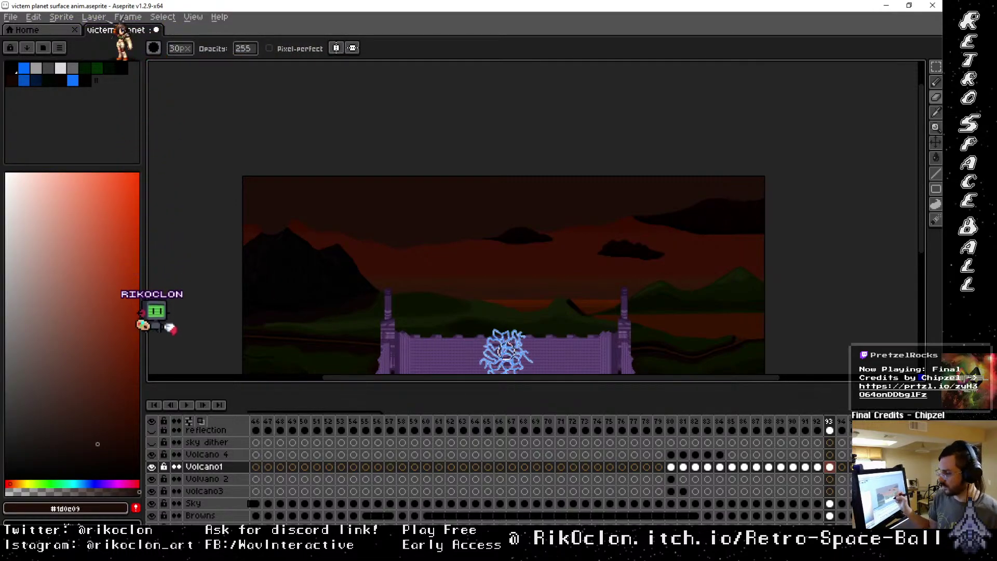
Draw a lower, wavy 1 px outline for the smoke on frame 93, from the volcano across the clouds to the canvas's far edge.
key("alt")
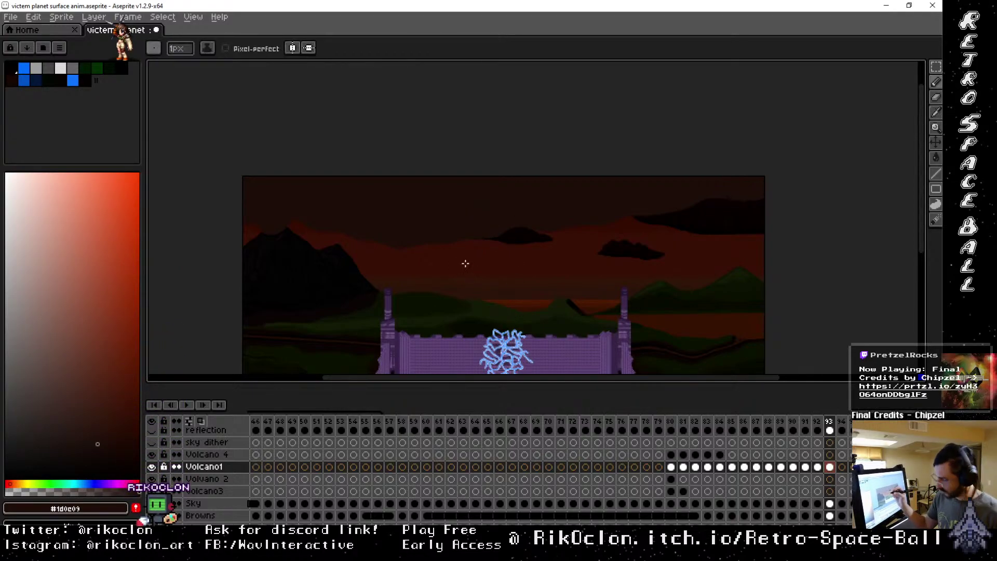
scroll(472, 270, "up", 3)
left_click_drag(349, 263, 702, 304)
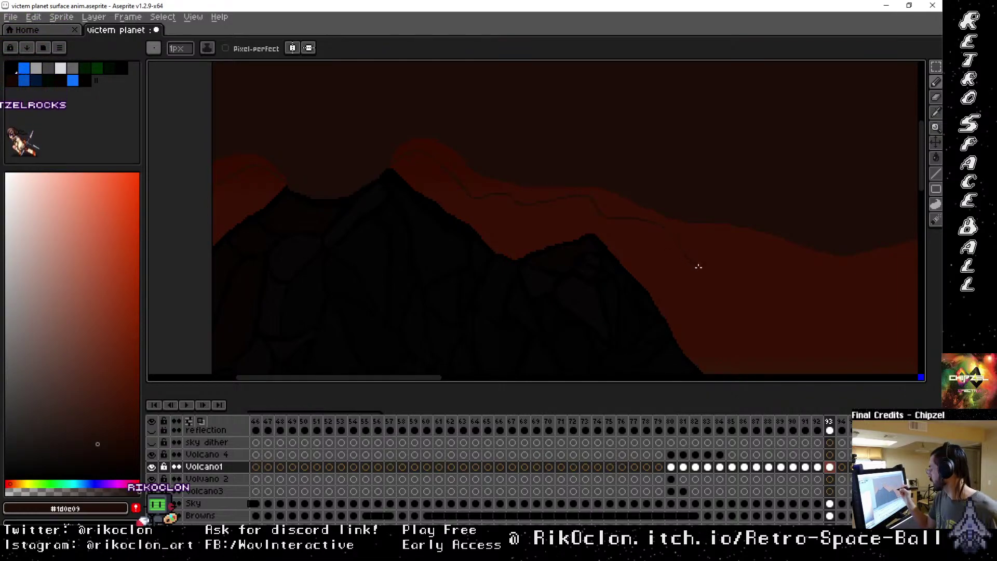
left_click_drag(831, 306, 409, 271)
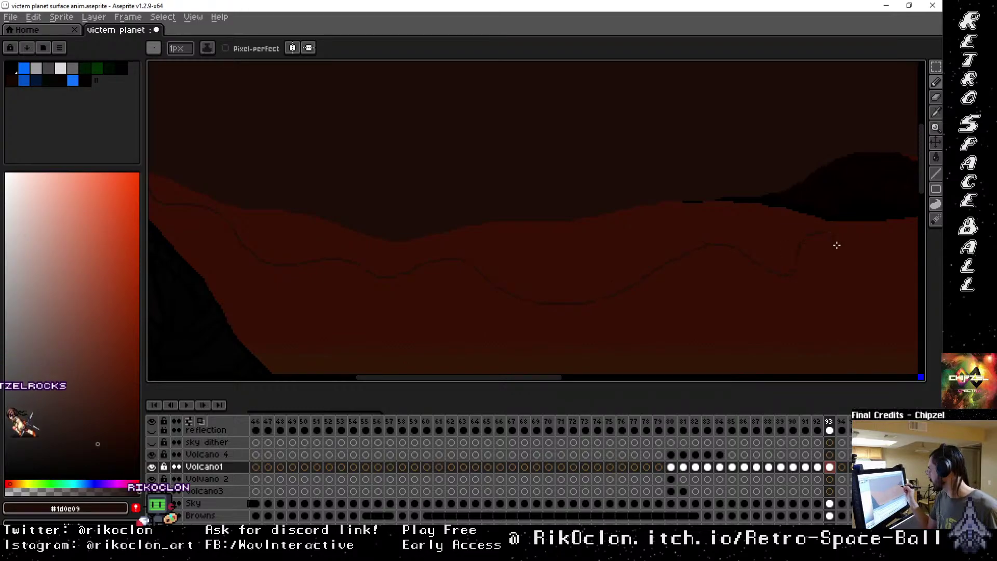
left_click_drag(837, 245, 509, 292)
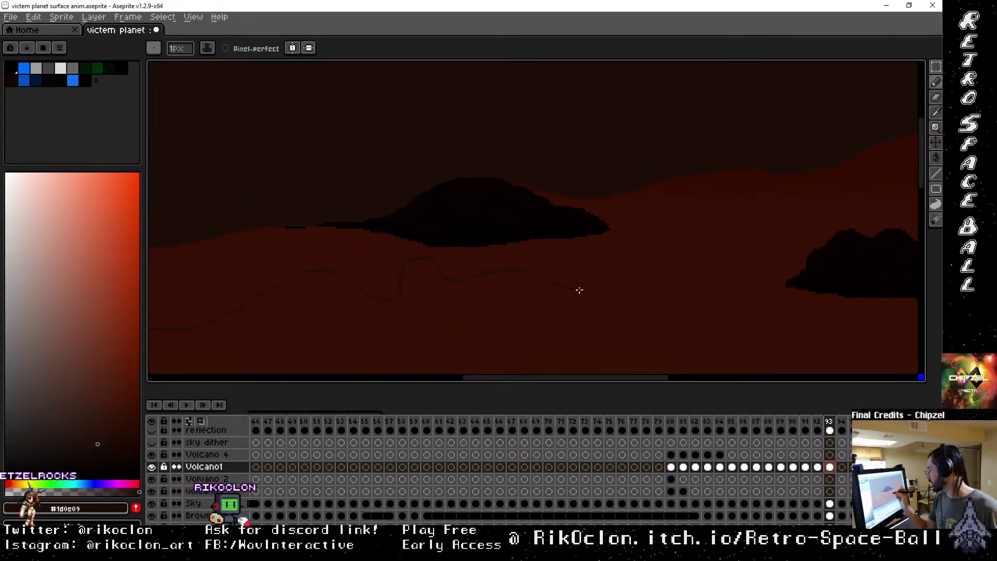
left_click_drag(879, 252, 500, 316)
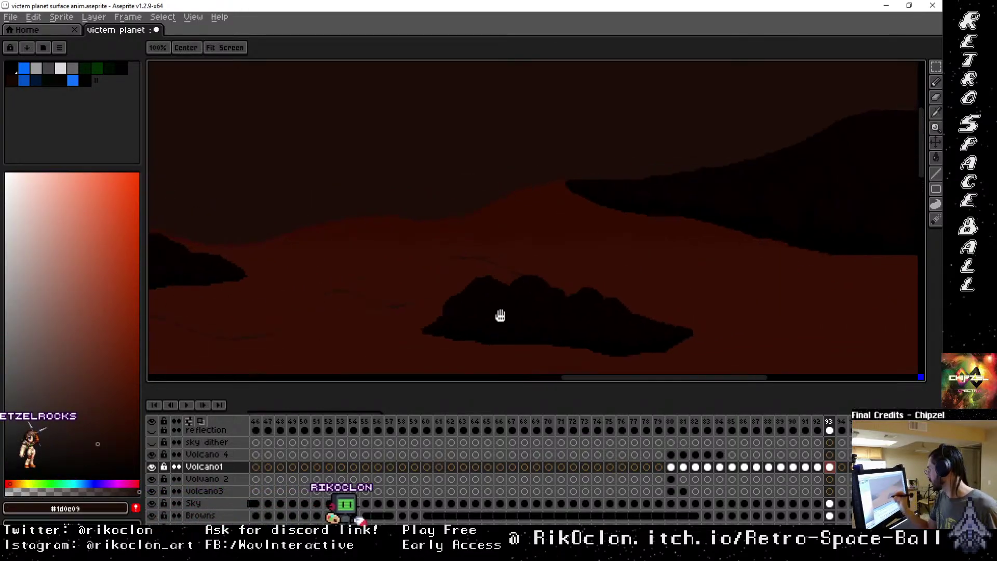
key("b")
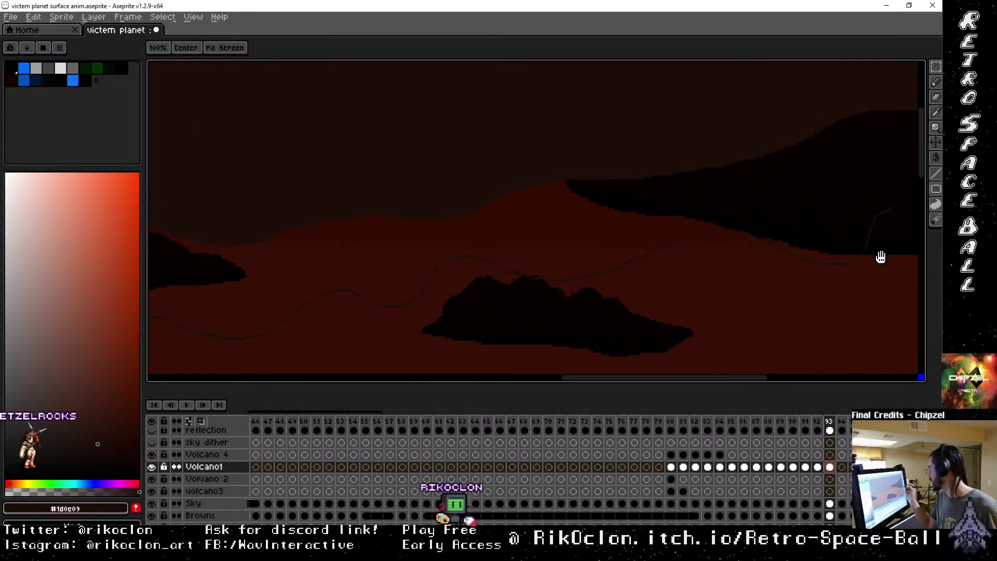
left_click_drag(880, 256, 483, 332)
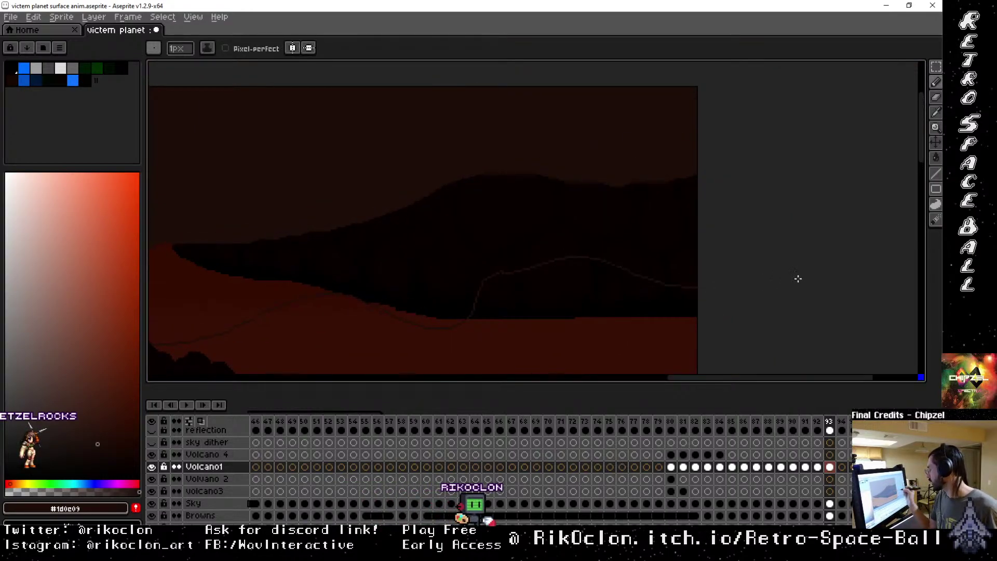
Fill the area enclosed by the new smoke outline on frame 93 with #1d0e09 and check the whole sky.
key("g")
left_click(689, 231)
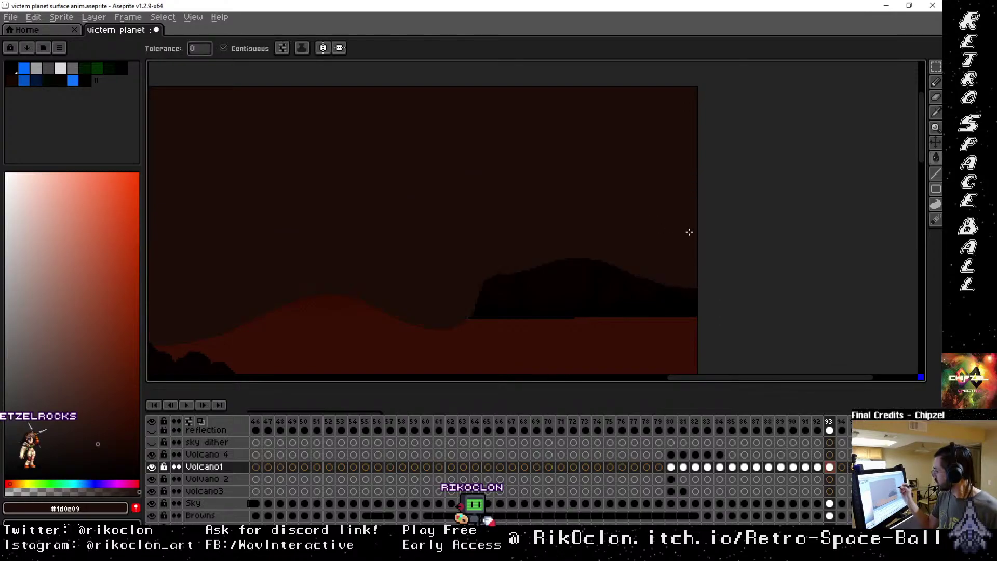
scroll(737, 264, "down", 3)
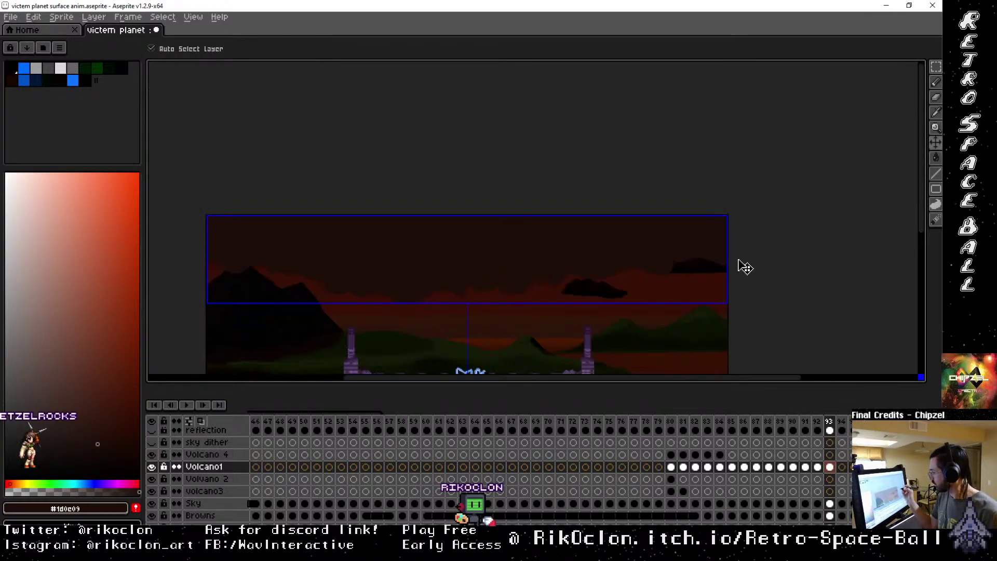
left_click_drag(685, 302, 737, 270)
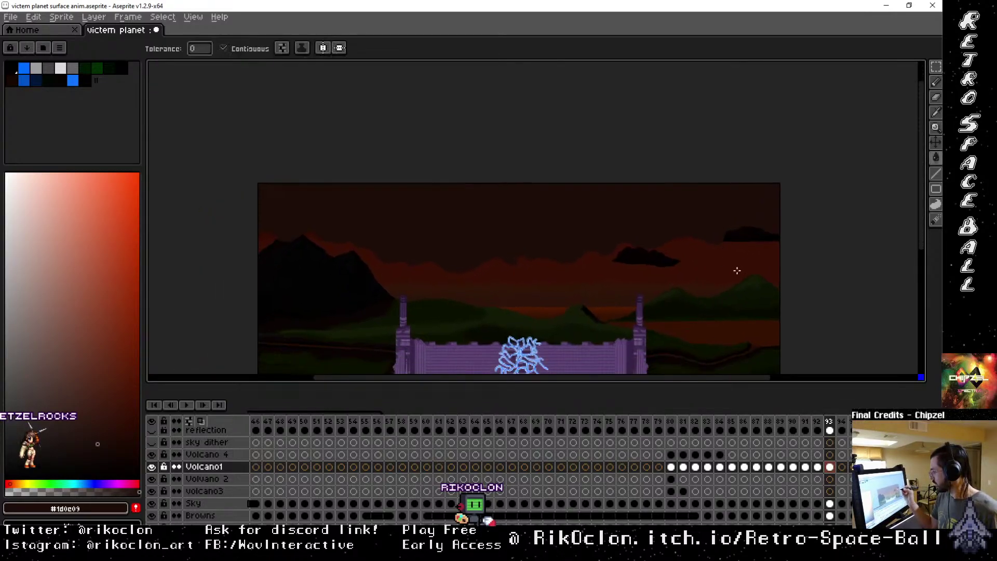
scroll(752, 289, "up", 2)
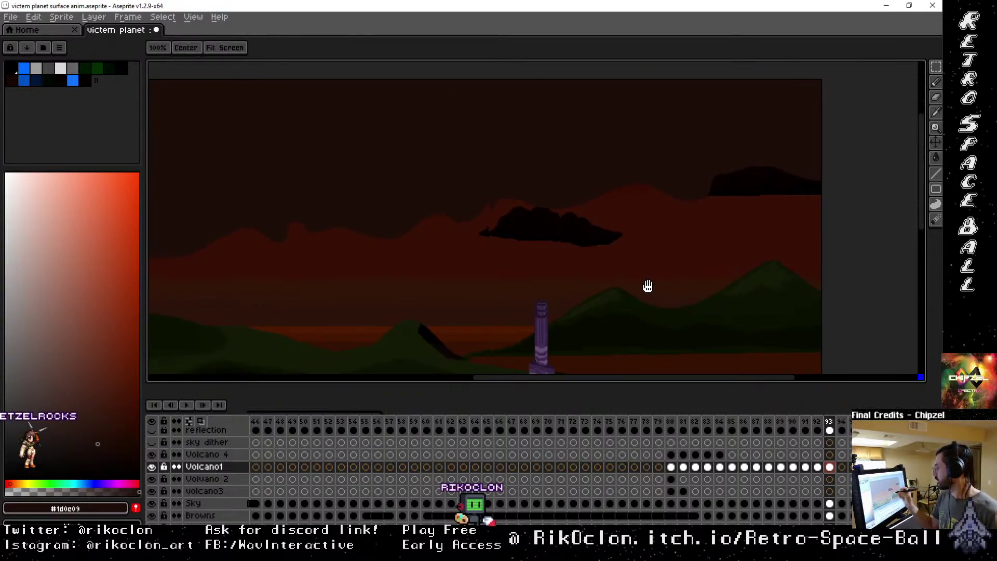
left_click_drag(647, 285, 839, 356)
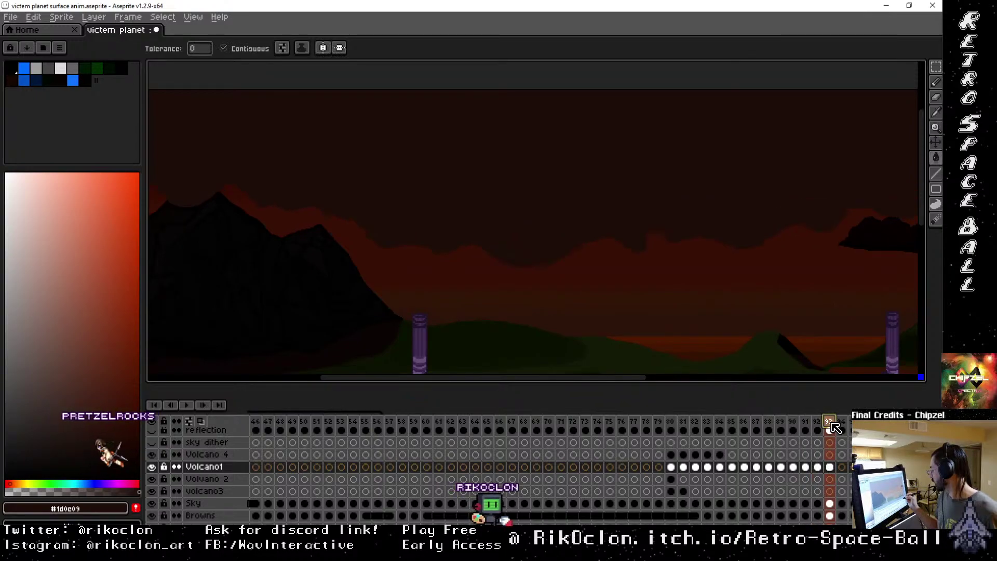
Link the Volcano1 cels of frames 93 and 94, then unlink frame 94 so it has its own copy.
left_click(843, 422)
mouse_move(846, 424)
left_mouse_down()
mouse_move(767, 424)
mouse_move(844, 425)
mouse_move(829, 425)
left_mouse_up()
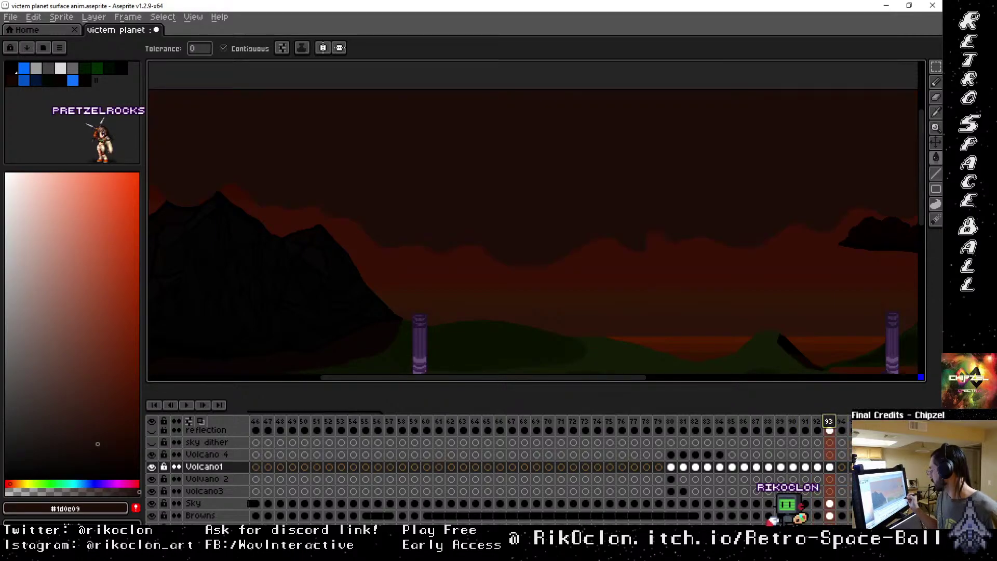
left_click(841, 467)
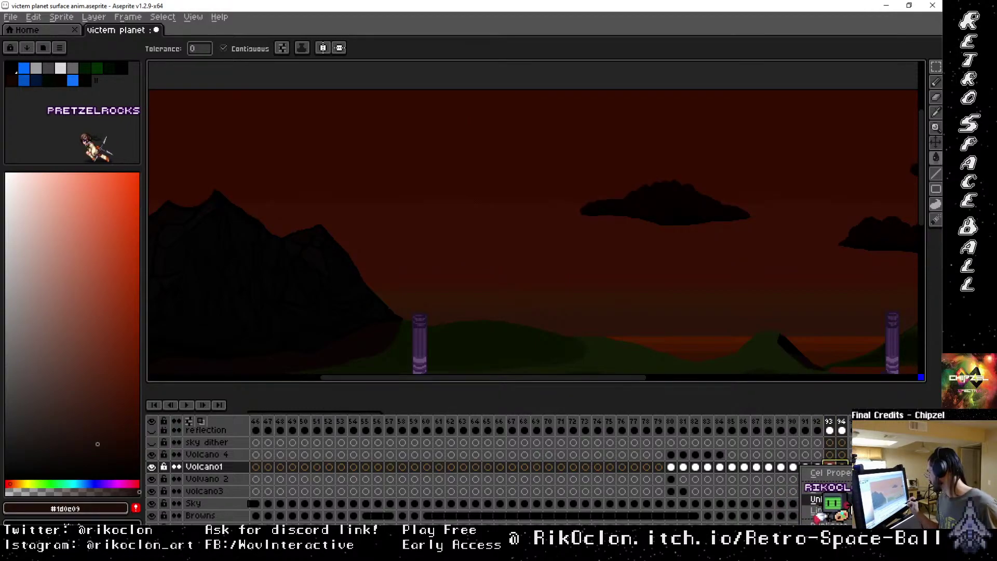
left_click(836, 511)
left_click(841, 467)
right_click(841, 467)
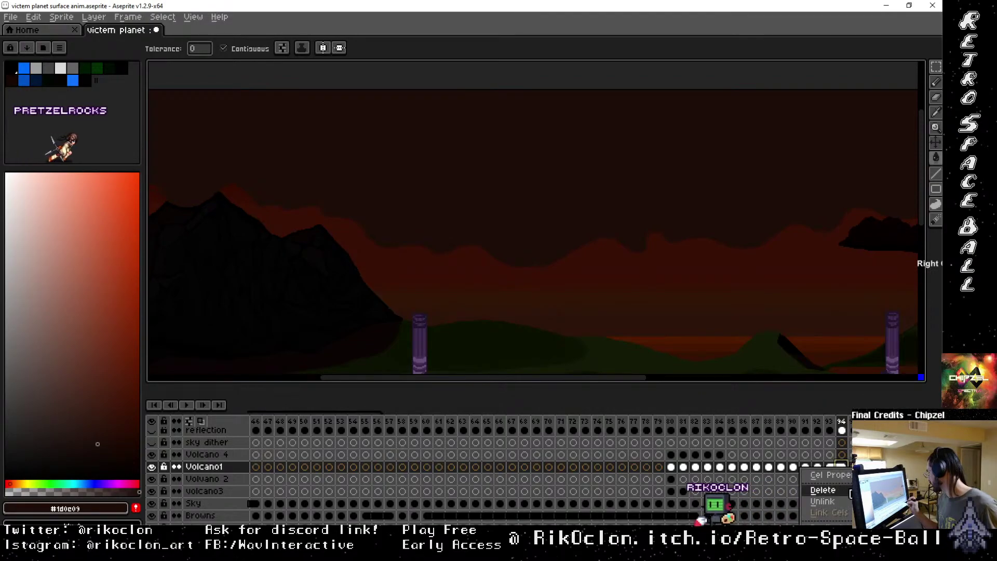
left_click(841, 501)
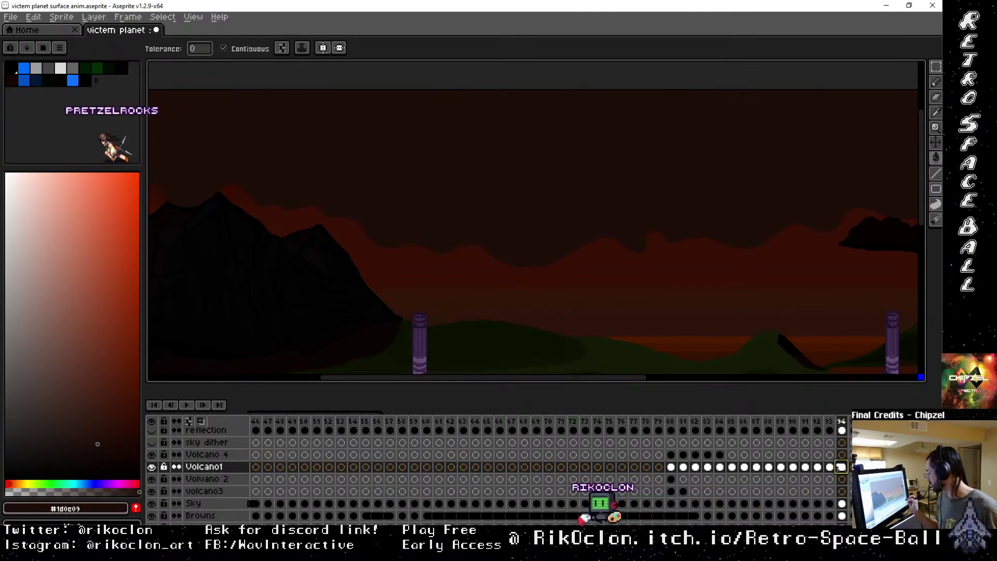
Erase the smoke's lower edge on frame 94 with the 30 px eraser, raising its contour above the clouds across the sky.
key("b")
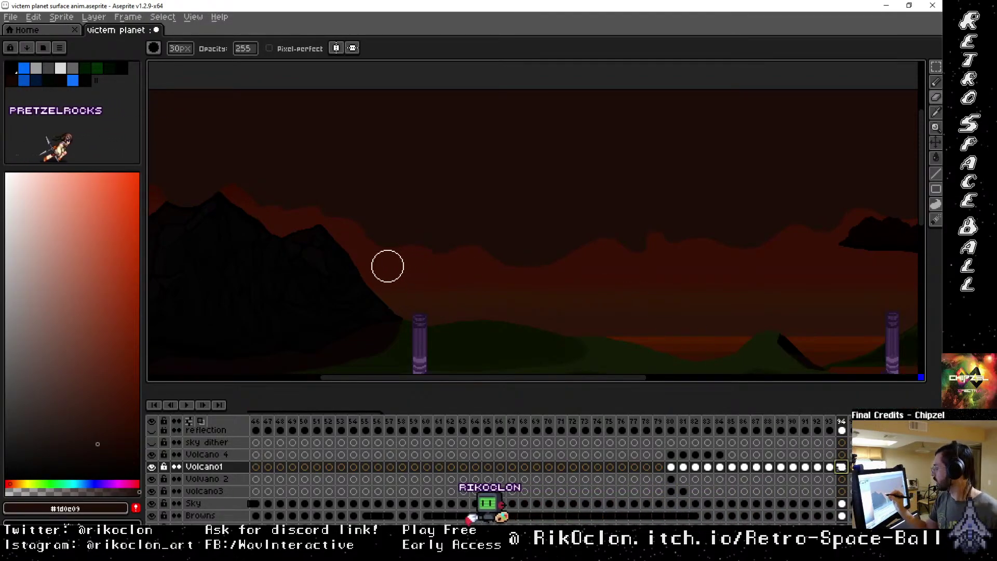
left_click_drag(748, 214, 616, 217)
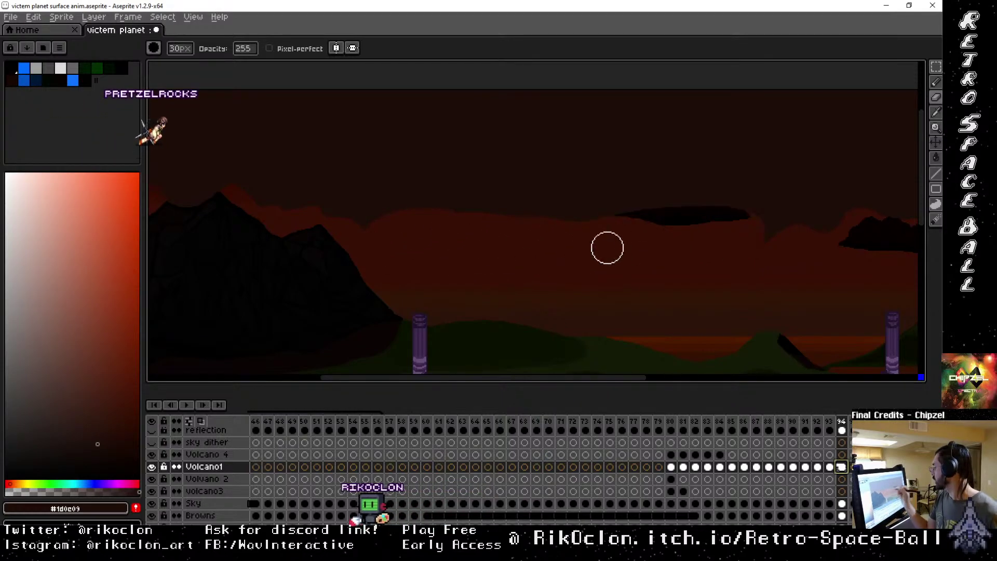
scroll(737, 244, "right", 6)
scroll(738, 244, "up", 1)
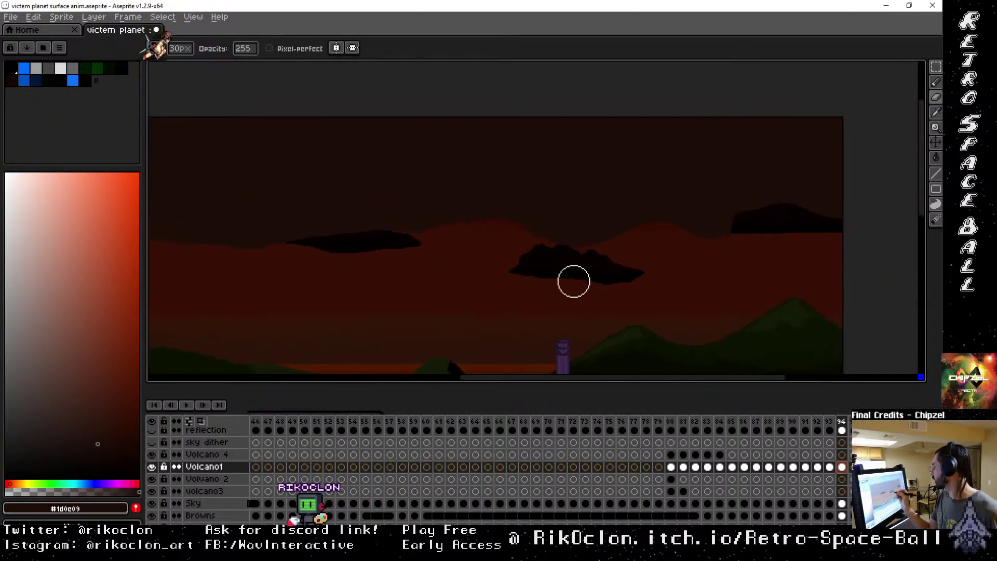
left_click_drag(651, 223, 764, 231)
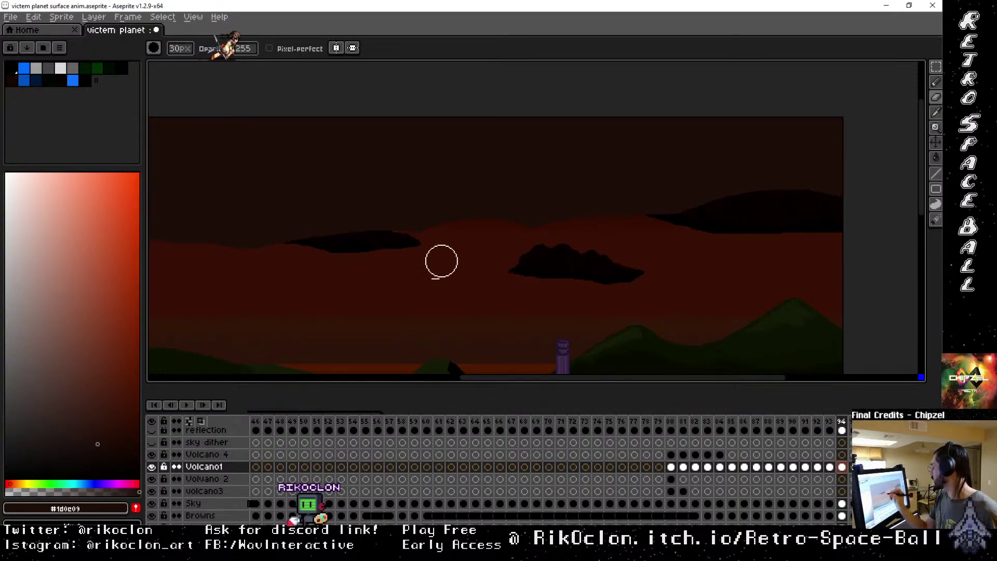
scroll(498, 269, "left", 10)
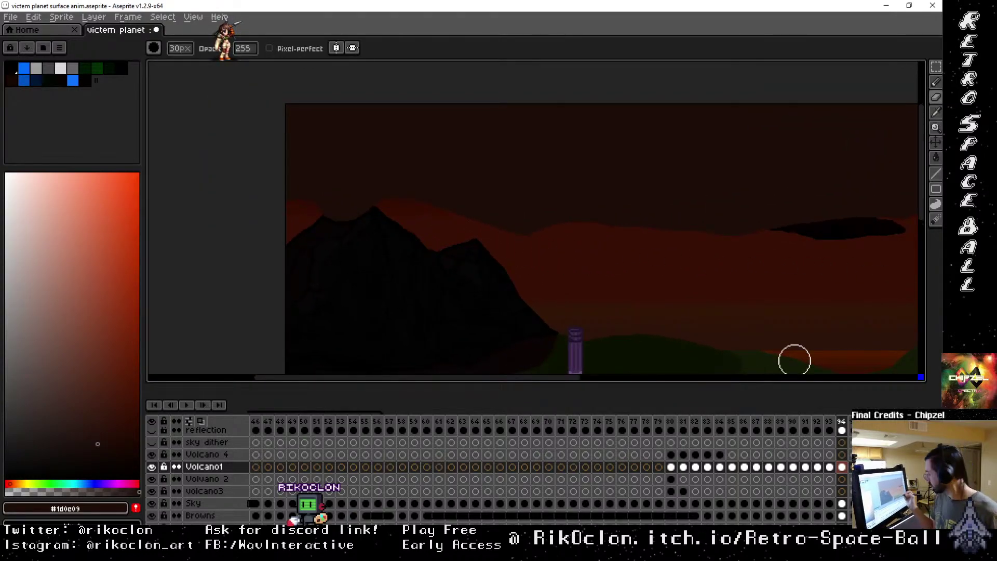
Return to frame 93 and erase the smoke's jagged lower edge into gentler waves, exposing more of the clouds.
key("w")
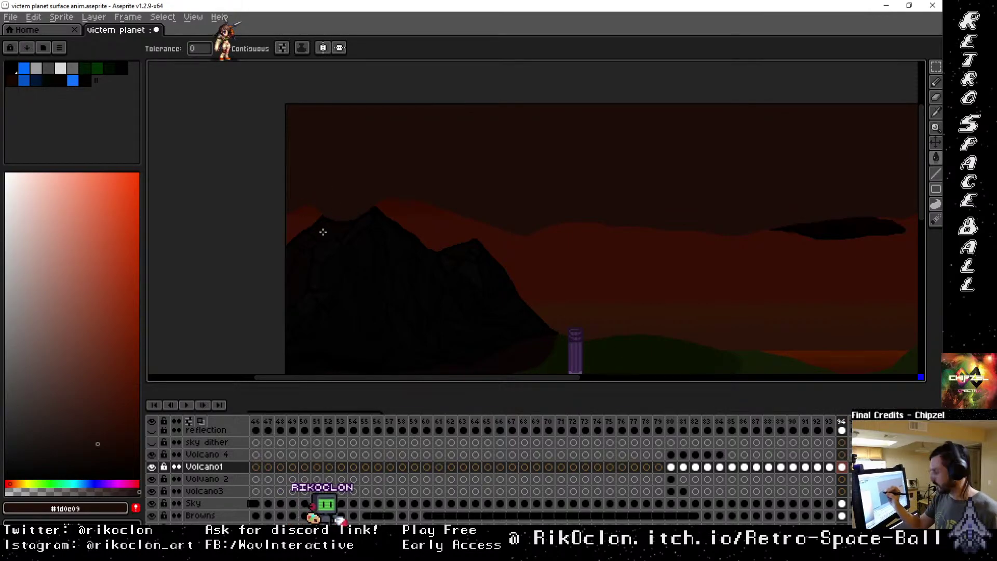
key("b")
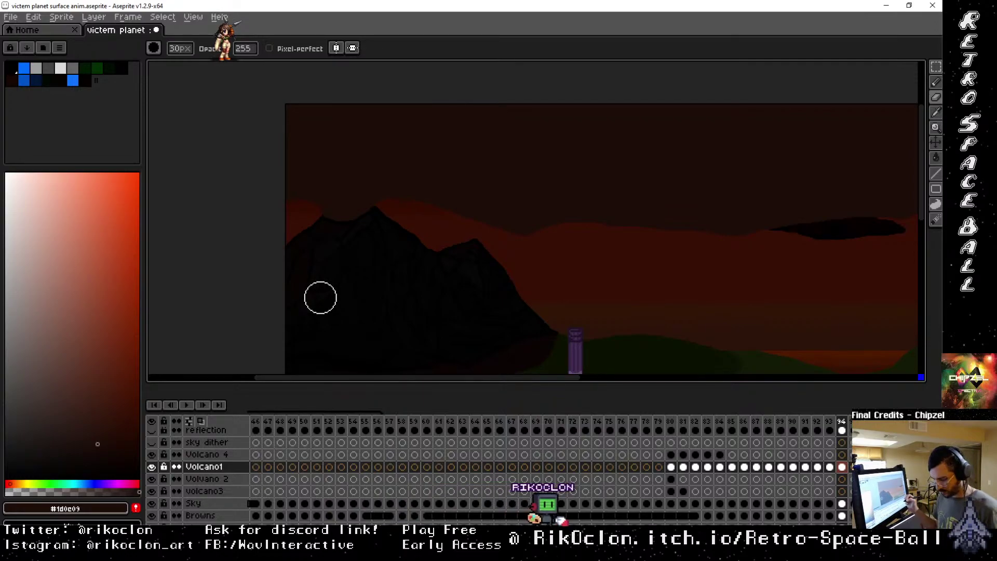
key("w")
key("comma")
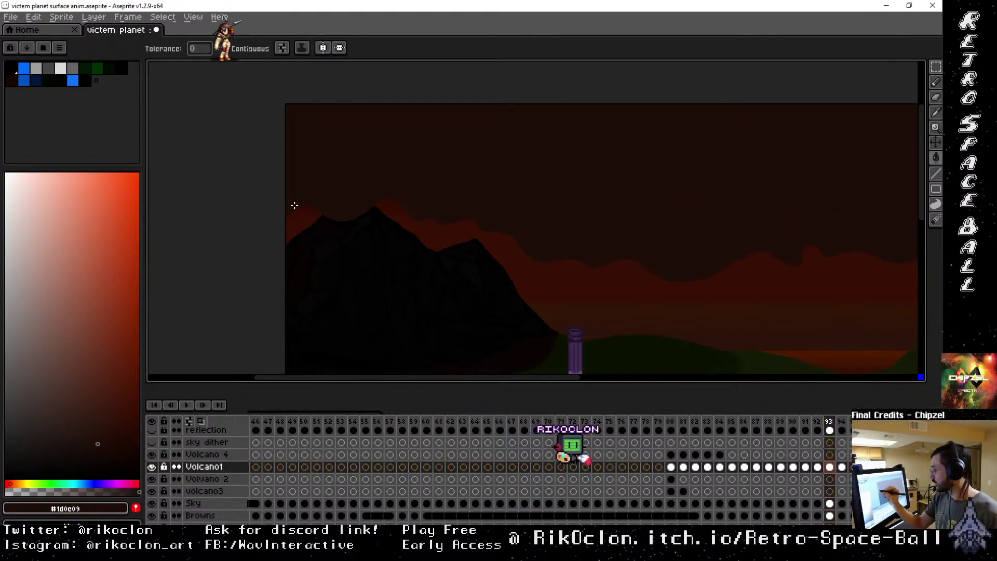
key("b")
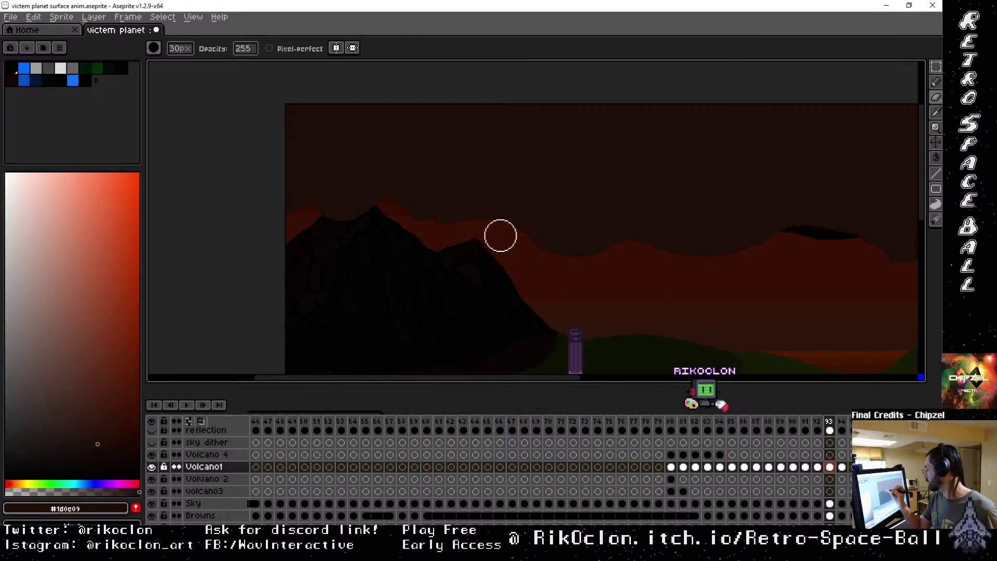
scroll(578, 285, "right", 10)
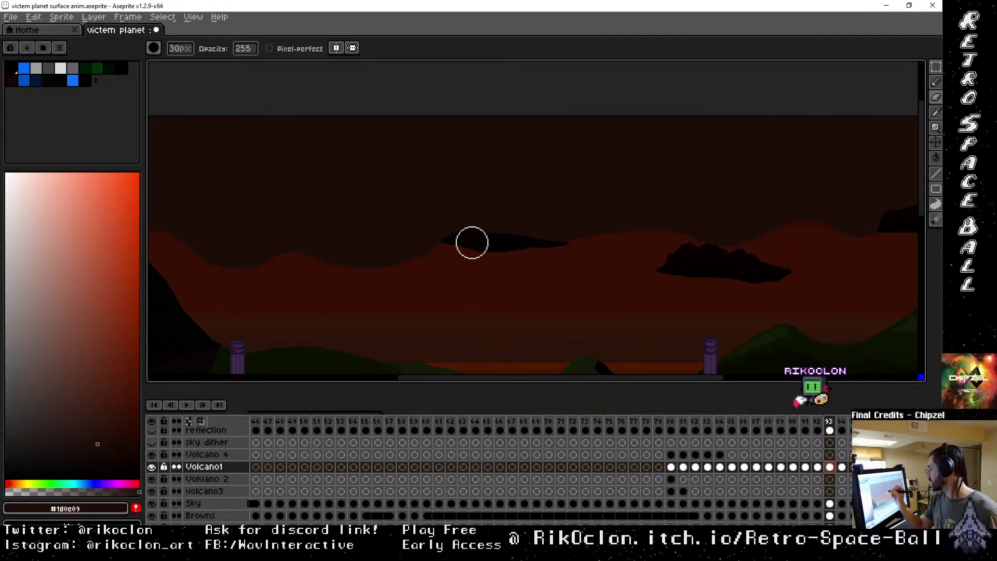
left_click_drag(471, 240, 563, 236)
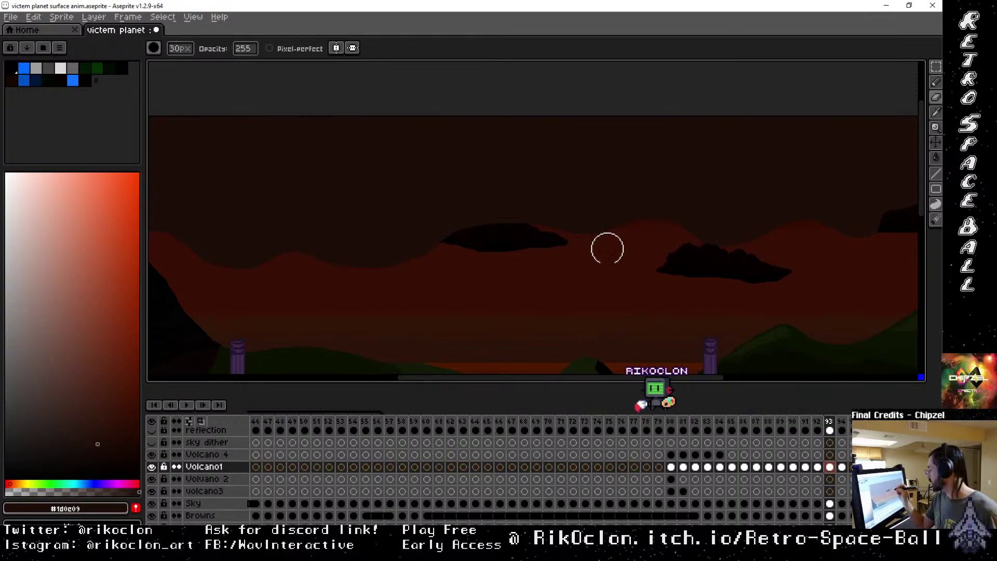
scroll(669, 289, "down", 3)
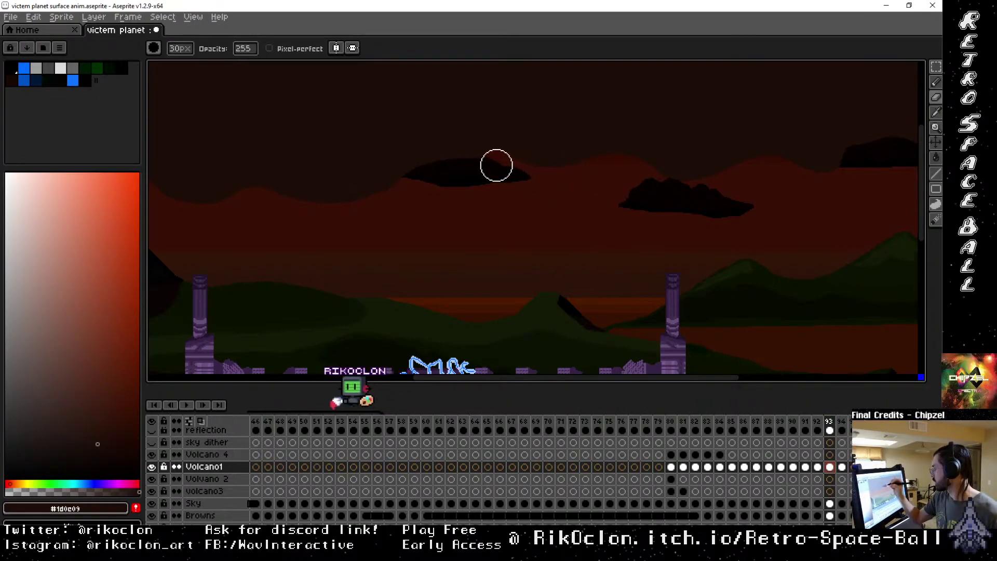
mouse_move(496, 166)
left_mouse_down()
mouse_move(454, 158)
mouse_move(402, 177)
left_mouse_up()
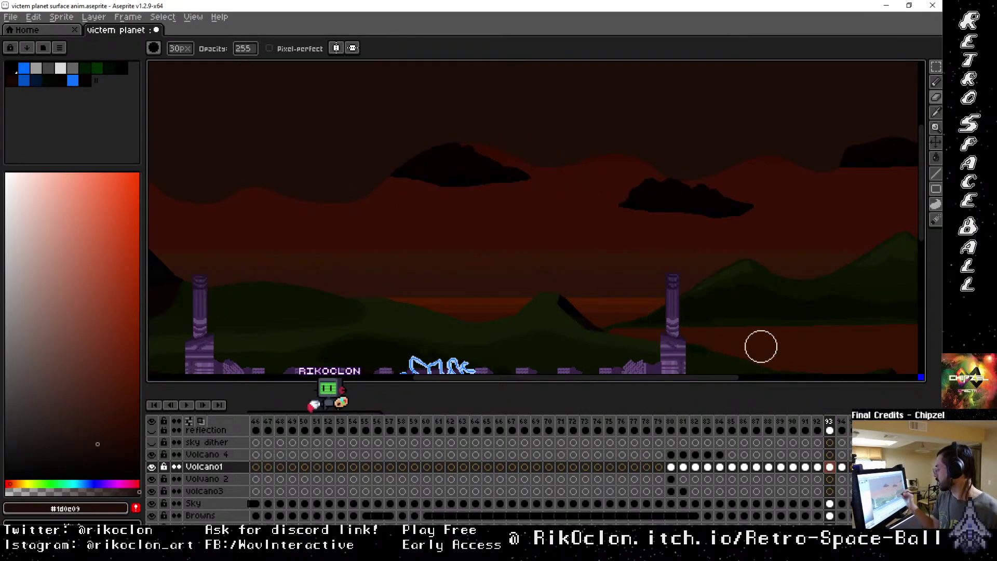
Compare frame 93 with frame 92 and trim more smoke between the volcano and the nearest cloud on frame 93.
left_click(818, 422)
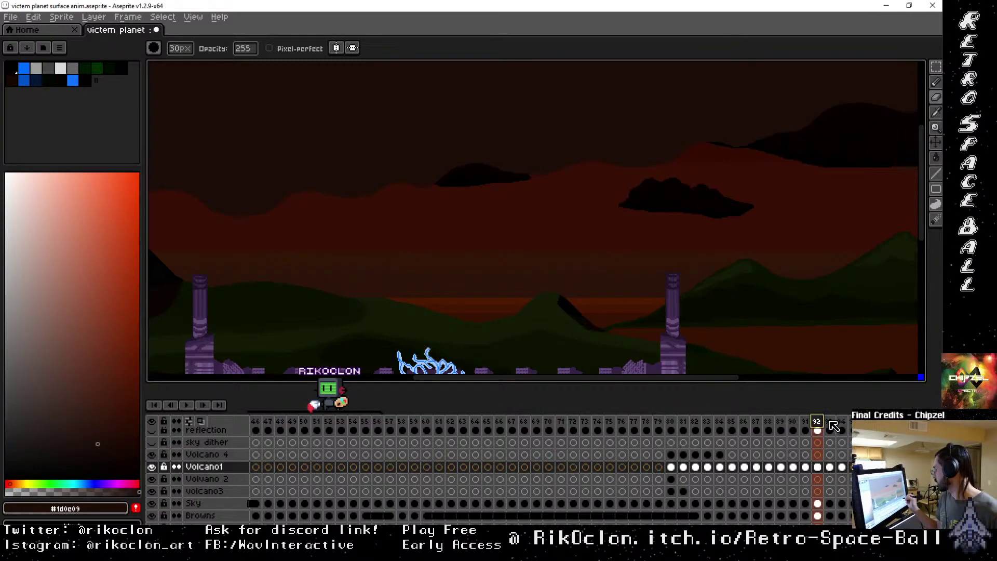
left_click(829, 422)
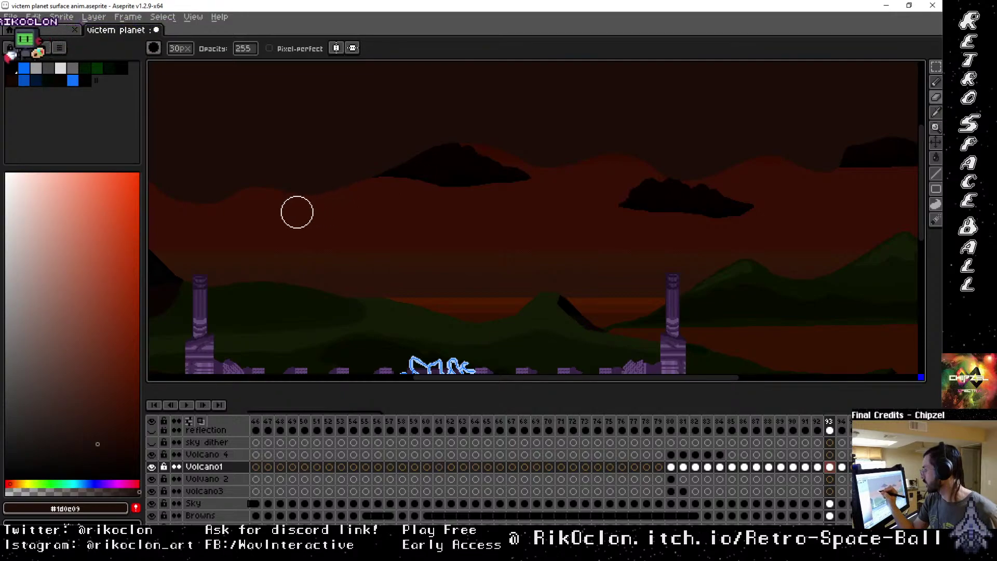
left_click_drag(373, 254, 658, 289)
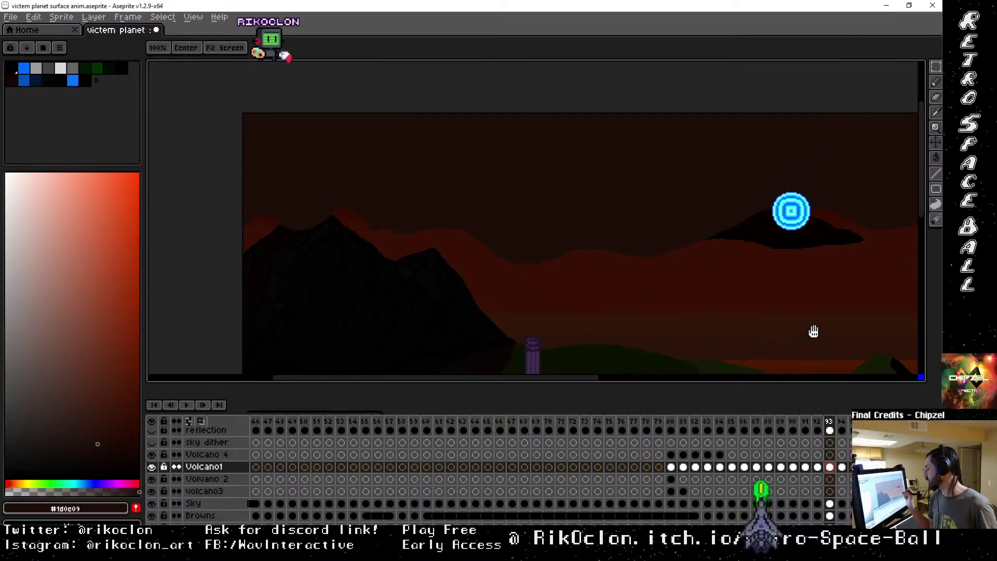
Step back through the preceding frames and play the animation to review the smoke's motion up to frame 94.
left_click_drag(812, 331, 787, 252)
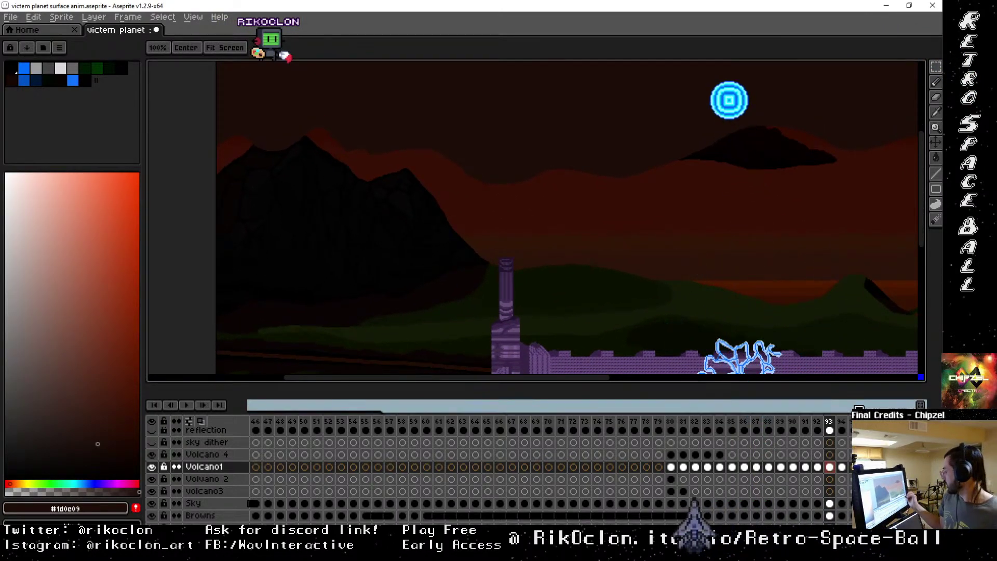
left_click(841, 422)
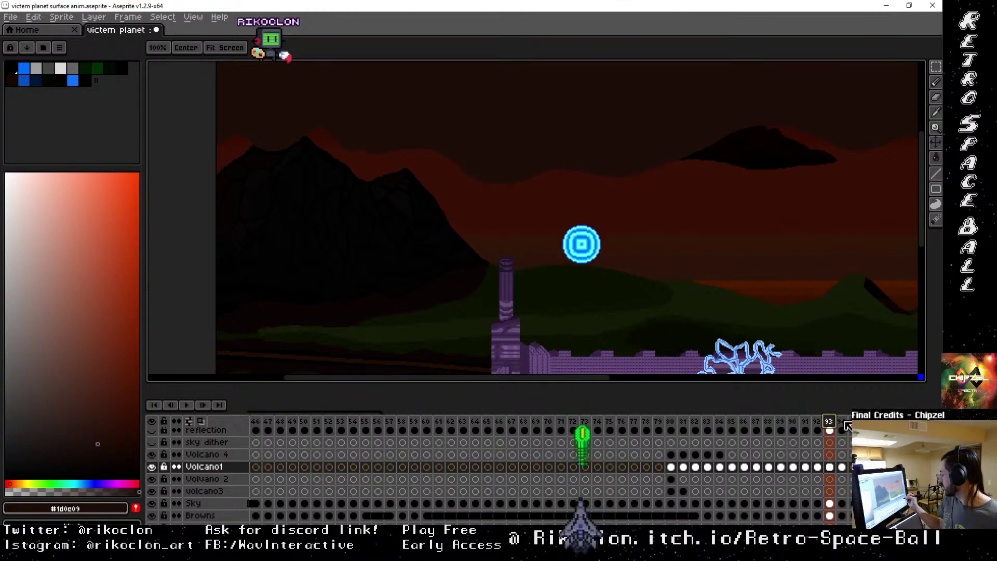
left_click(809, 425)
left_click(792, 422)
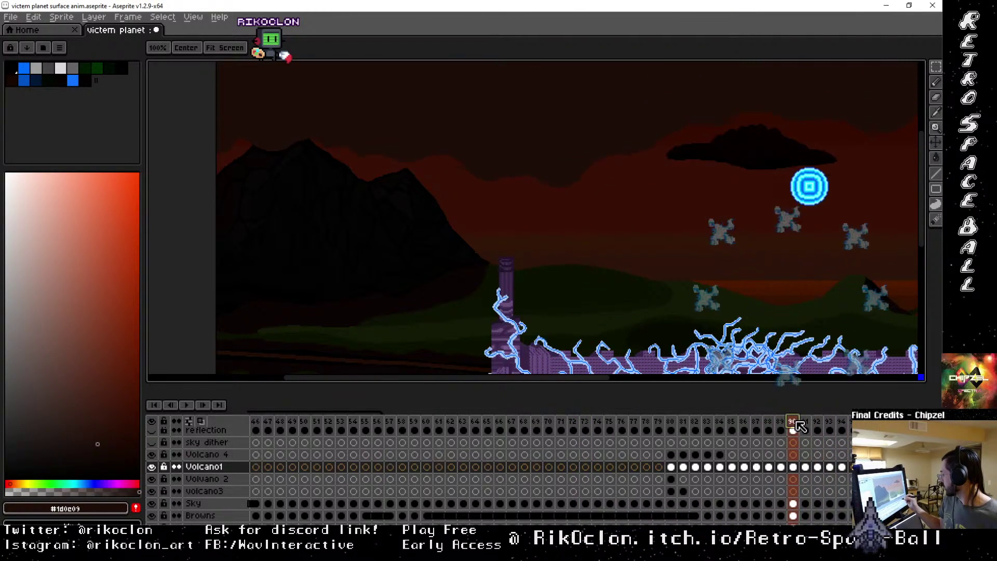
key("Left")
key("Left")
key("Left")
key("Left")
key("Left")
key("Left")
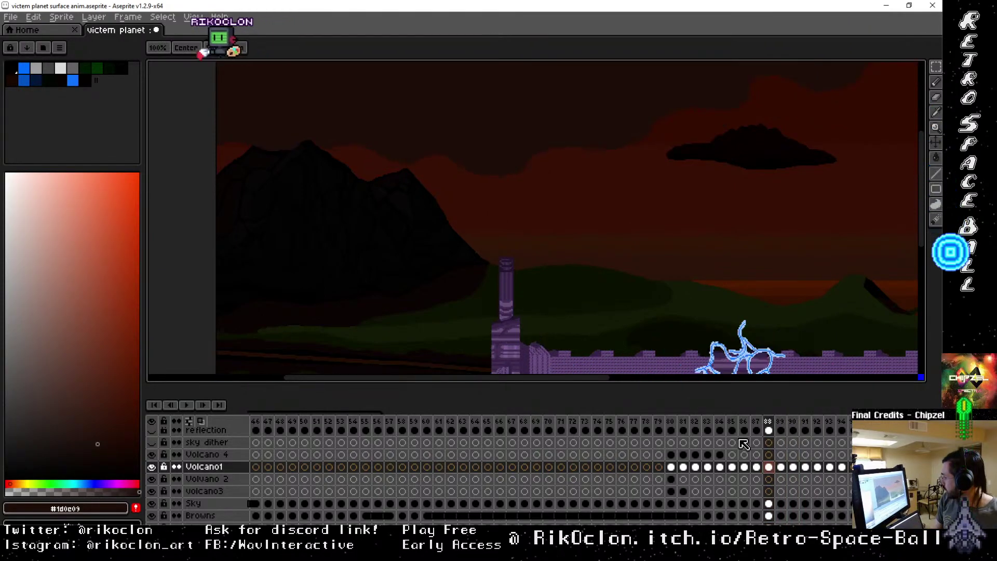
key("Return")
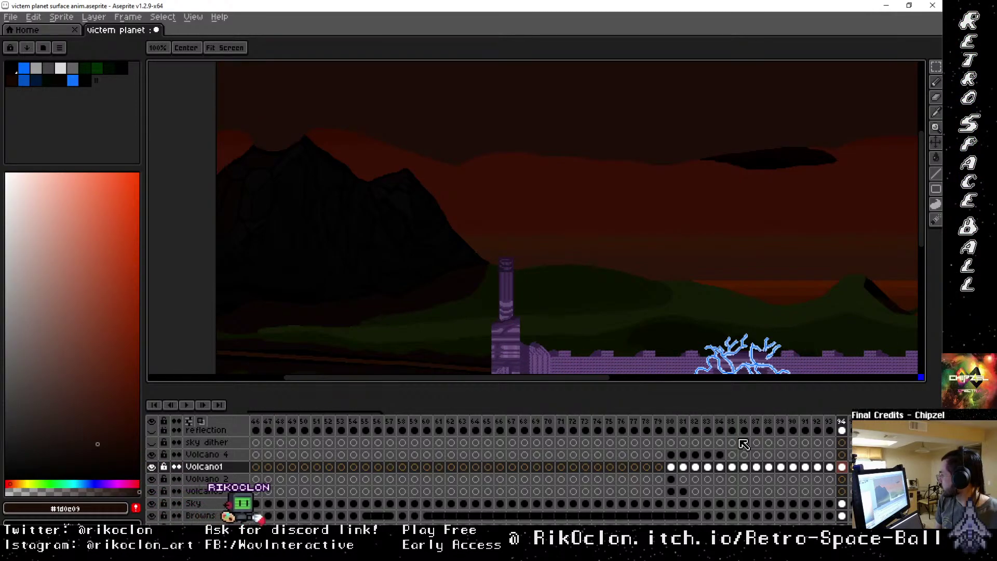
Erase more of the smoke's lower edge on frame 94 to flatten its contour from the volcano to the canvas's far edge.
key("b")
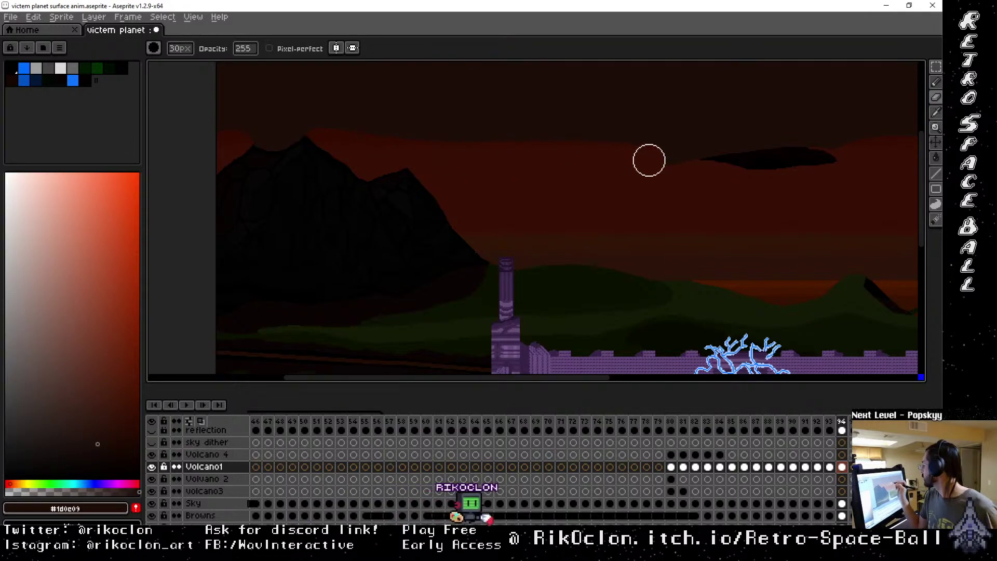
left_click_drag(836, 178, 555, 220)
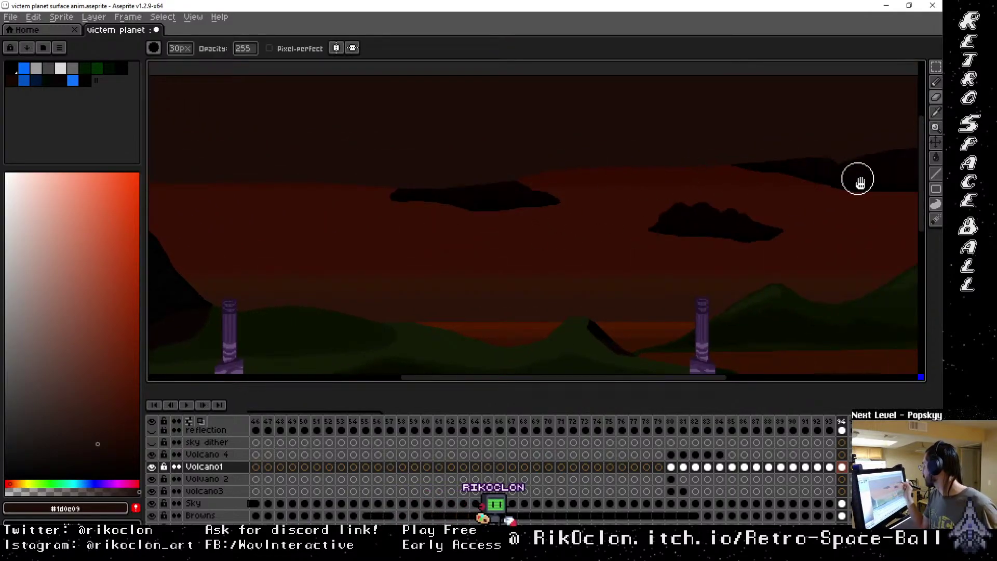
left_click_drag(858, 179, 727, 181)
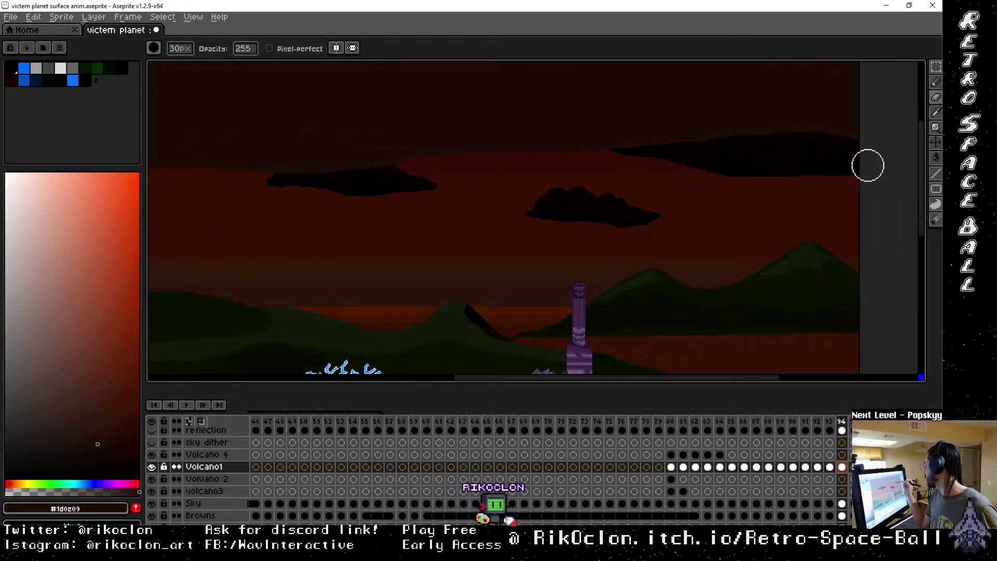
left_click_drag(546, 261, 854, 195)
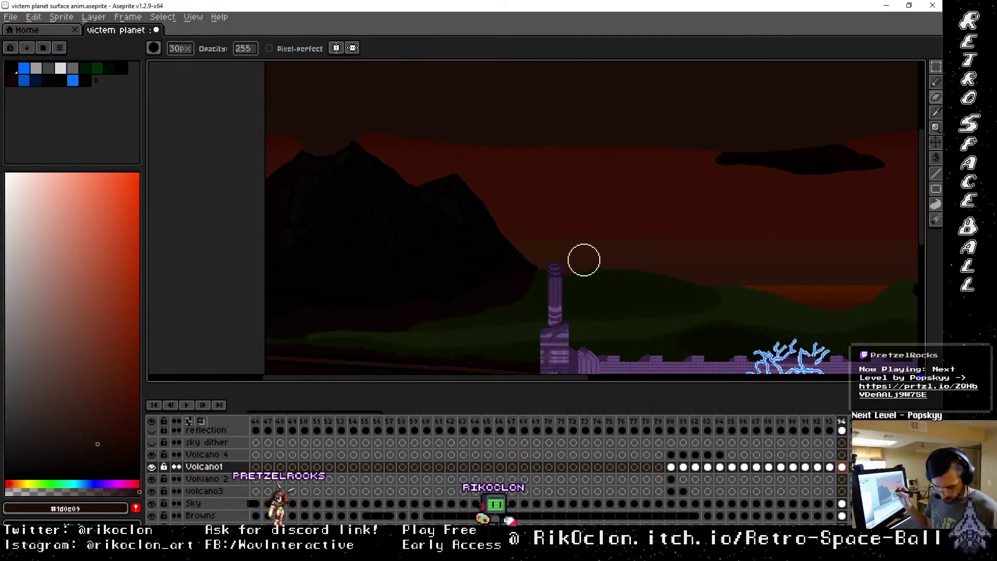
Draw a lower, wavy 1 px outline for the smoke on frame 94, from the volcano across the clouds to the canvas's far edge.
key("i")
key("b")
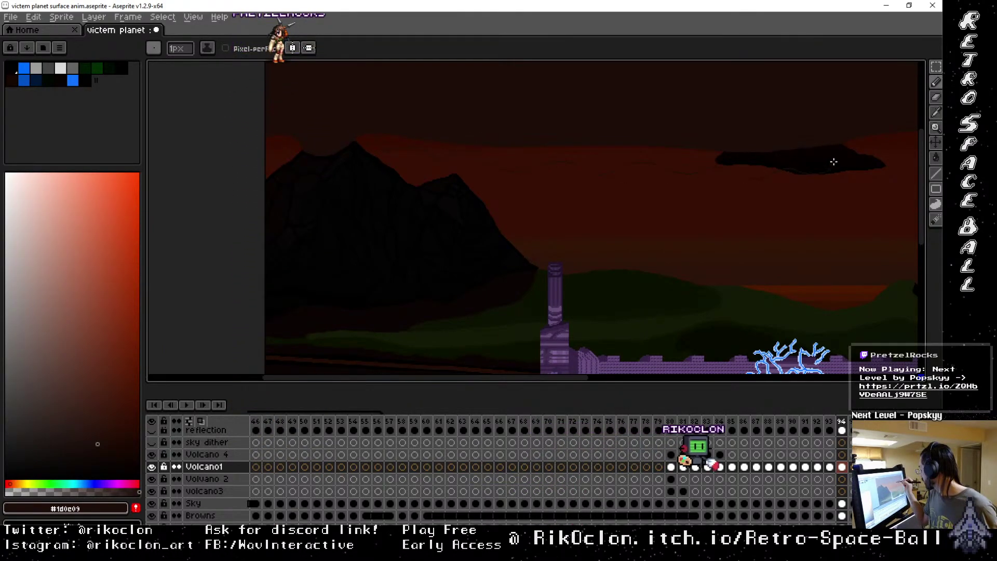
mouse_move(856, 193)
left_mouse_down()
mouse_move(723, 202)
mouse_move(580, 187)
left_mouse_up()
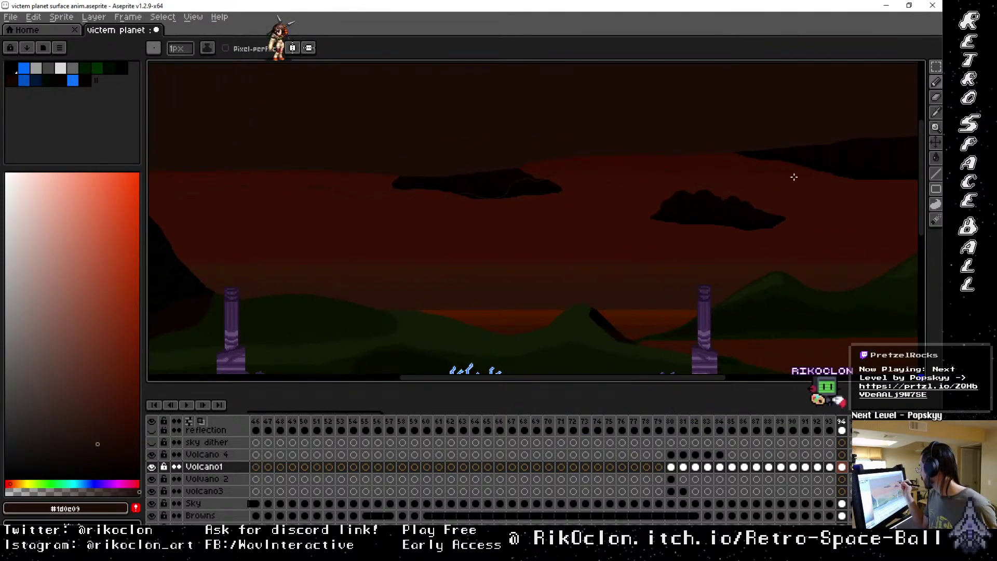
left_click_drag(915, 152, 636, 155)
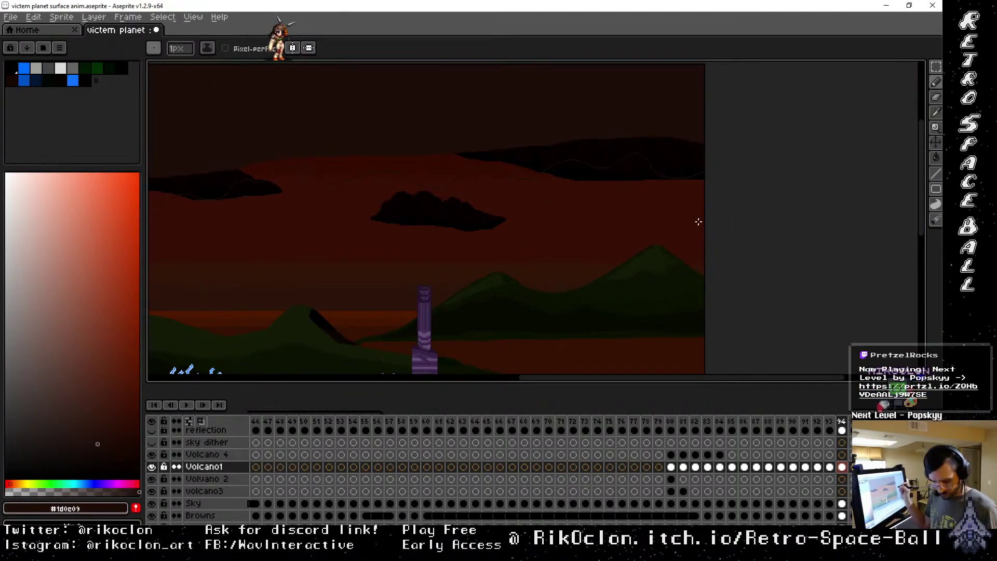
left_click_drag(690, 171, 675, 238)
Fill the area enclosed by the new smoke outline on frame 94 with #1d0e09 and check the whole scene.
scroll(628, 218, "down", 2)
key("v")
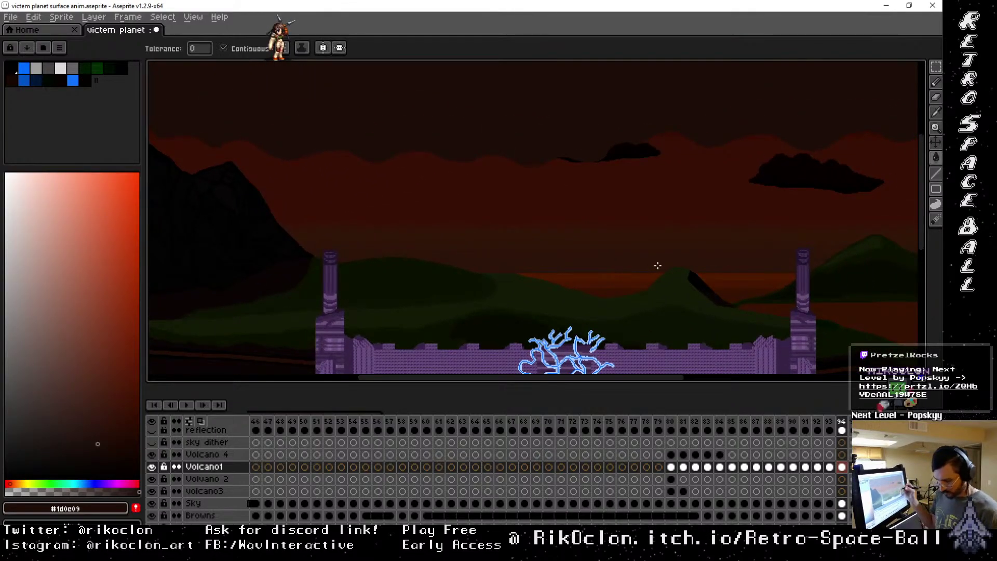
scroll(659, 268, "down", 1)
key("w")
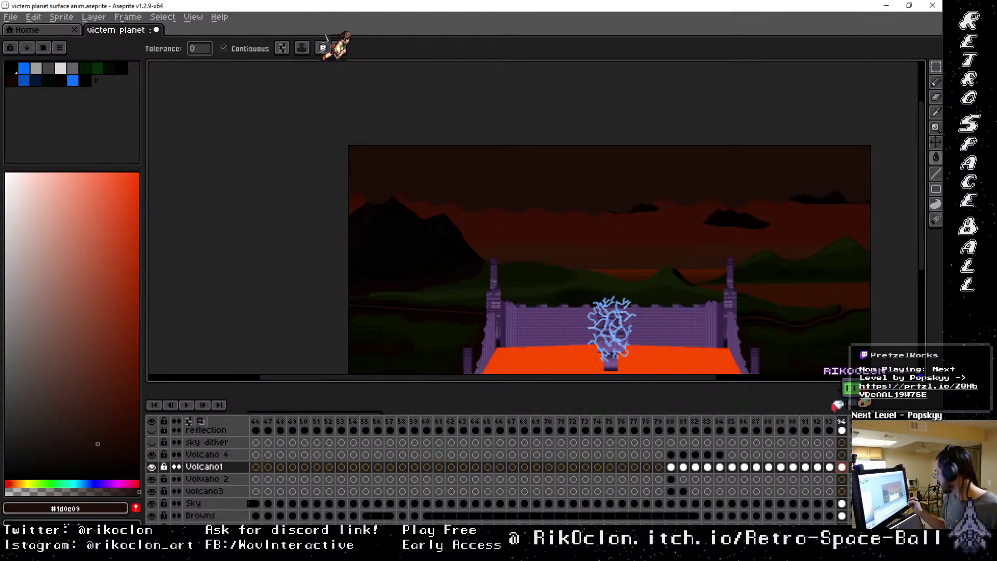
Carry the Volcano1 smoke cel from frame 94 to frame 95, unlink it, and erase the smoke's lower edge with a 30 px eraser.
left_click(844, 467)
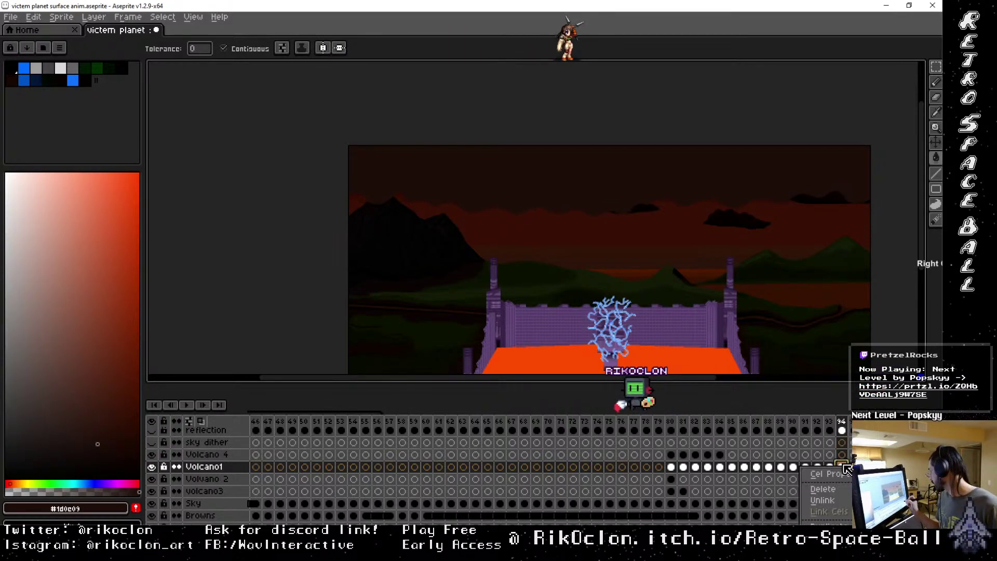
left_click(843, 467)
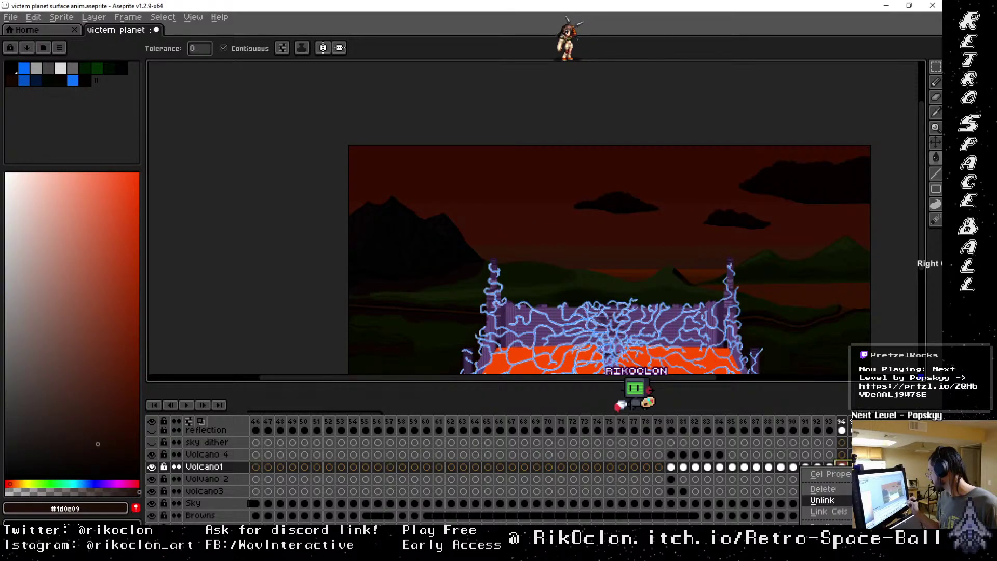
left_click(823, 500)
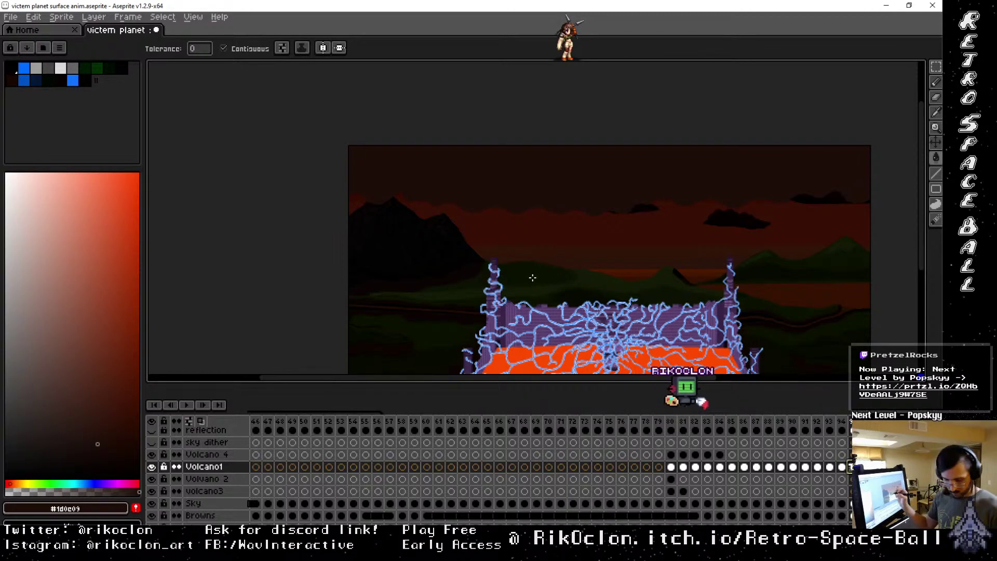
key("b")
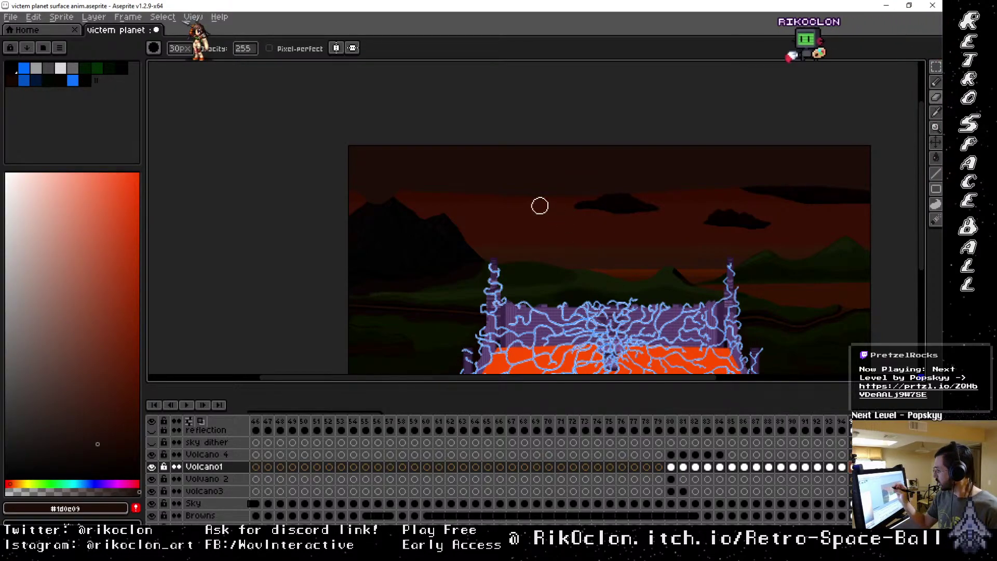
Draw a wavy 1 px lower outline for the smoke on frame 95, fill the enclosed area with #1d0e09, and touch up the contour.
key("b")
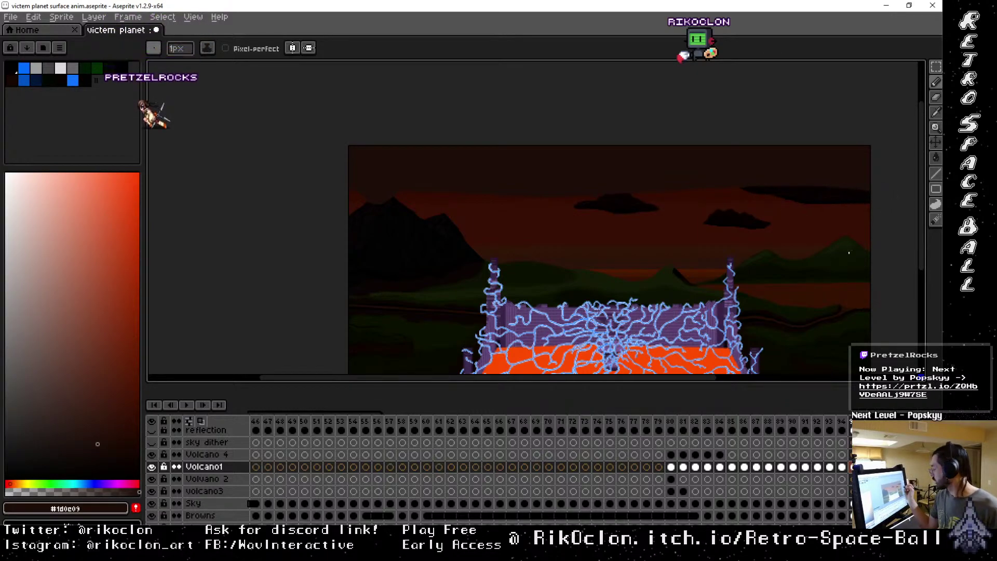
key("g")
left_click(836, 188)
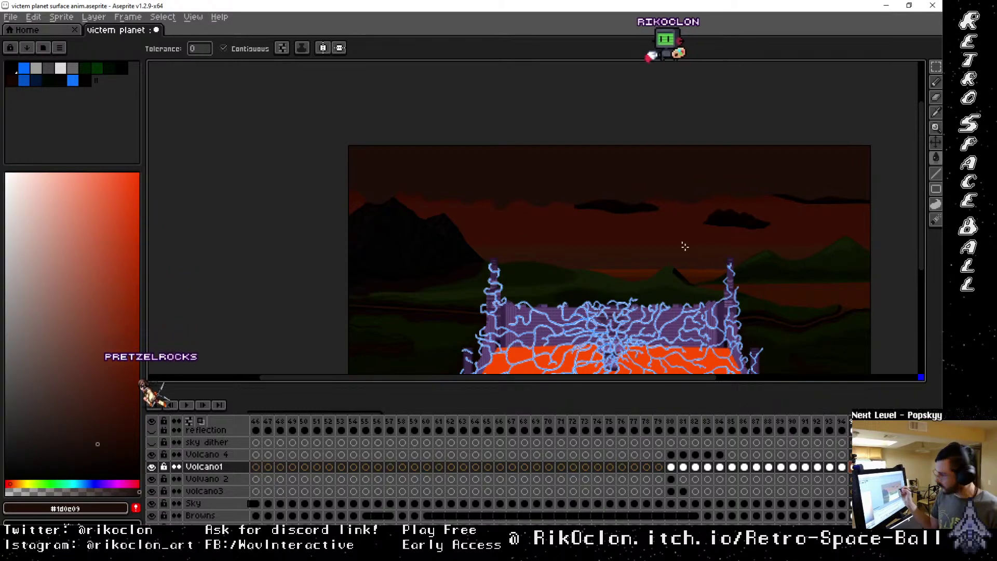
key("b")
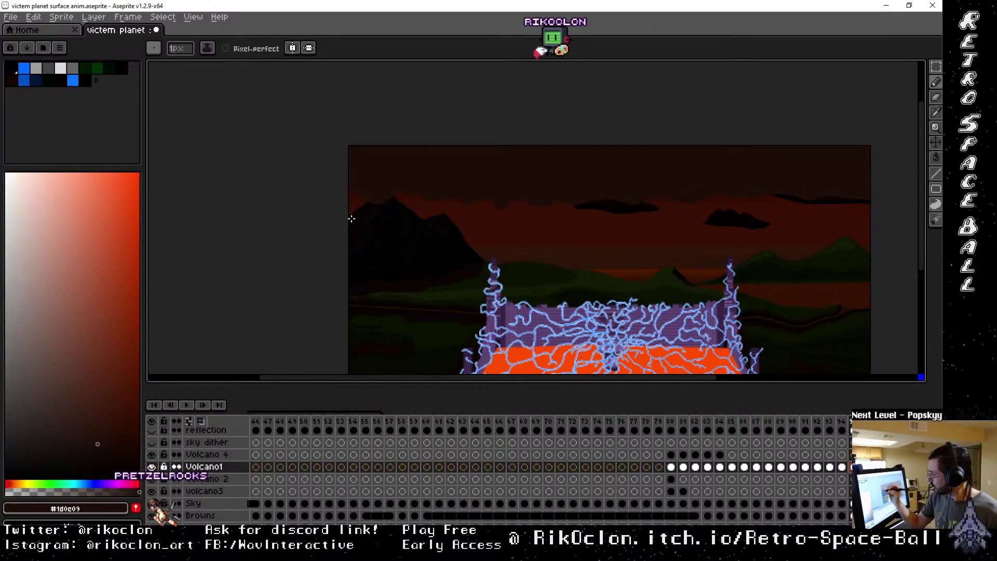
key("g")
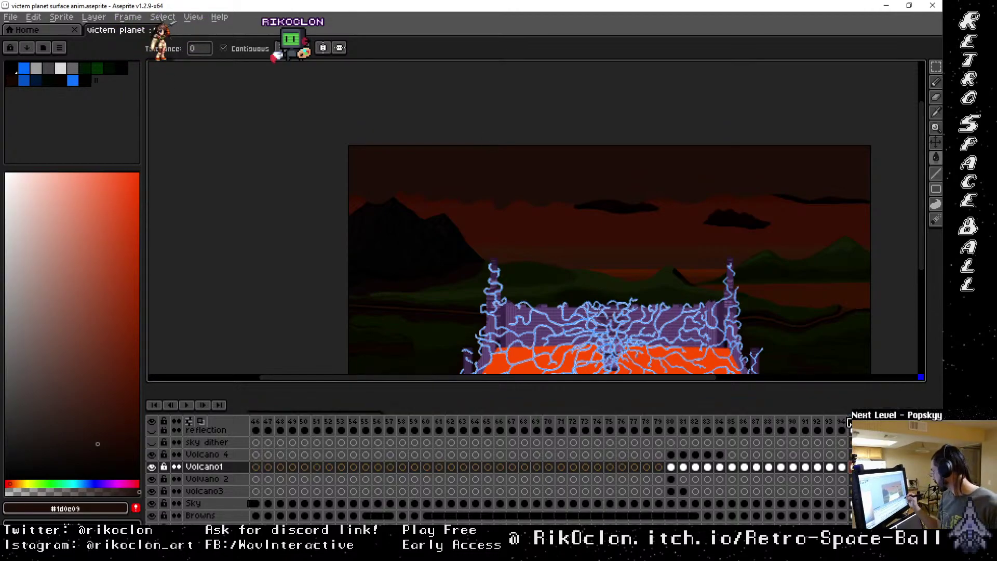
Flip between frame 95 and the preceding frames and play the animation to check the smoke's motion.
left_click(847, 421)
left_click(854, 421)
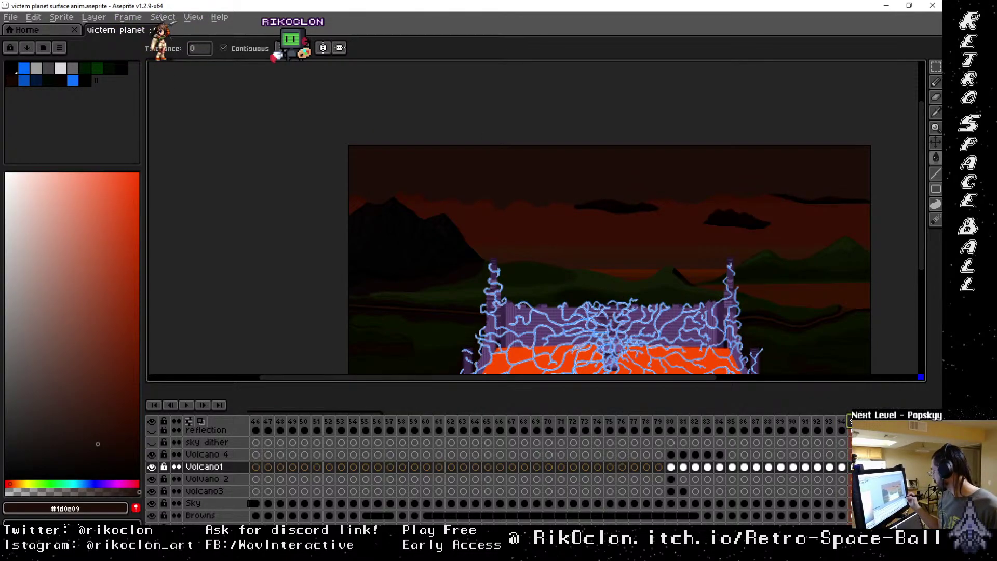
left_click(842, 421)
left_click(854, 421)
left_click(844, 421)
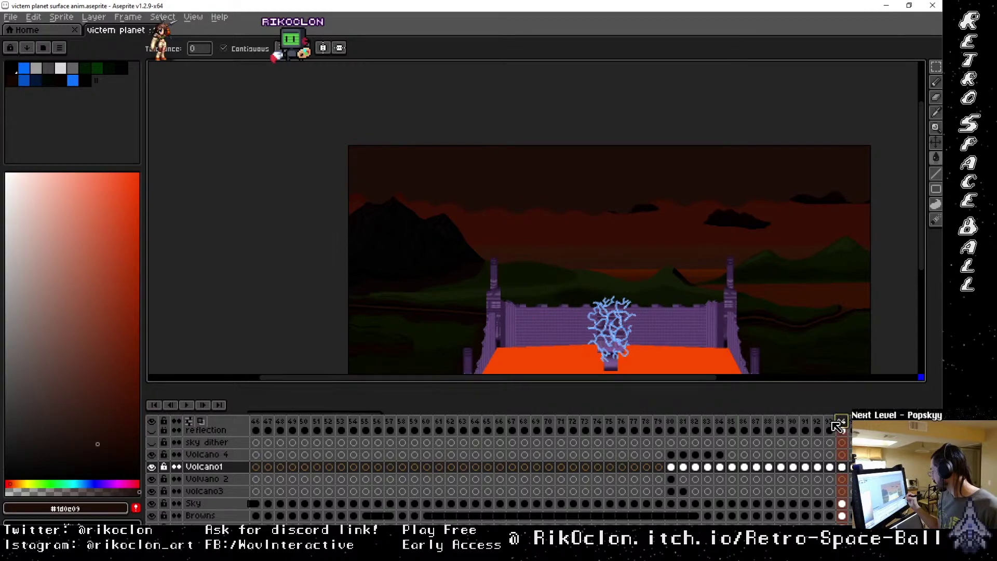
left_click(817, 423)
left_click(829, 421)
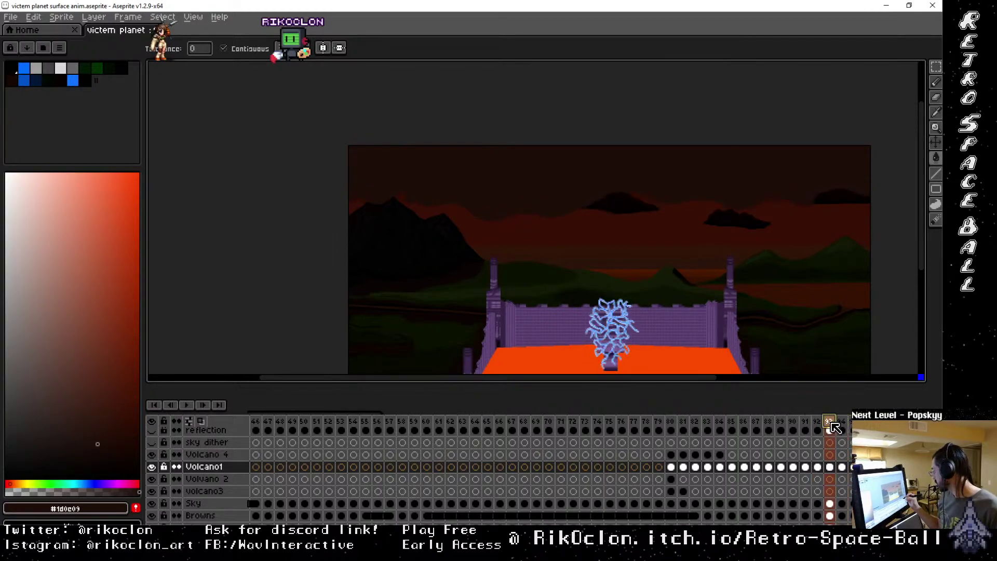
left_click(842, 422)
key("Return")
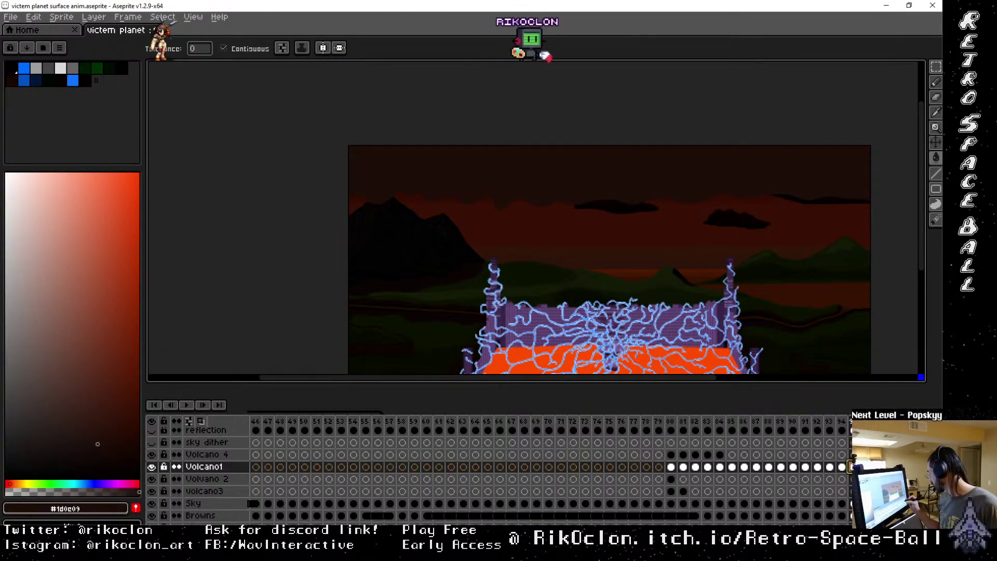
Carry the smoke over to frame 96 as an unlinked cel and erase its wavy lower edge with a 30 px eraser.
right_click(802, 467)
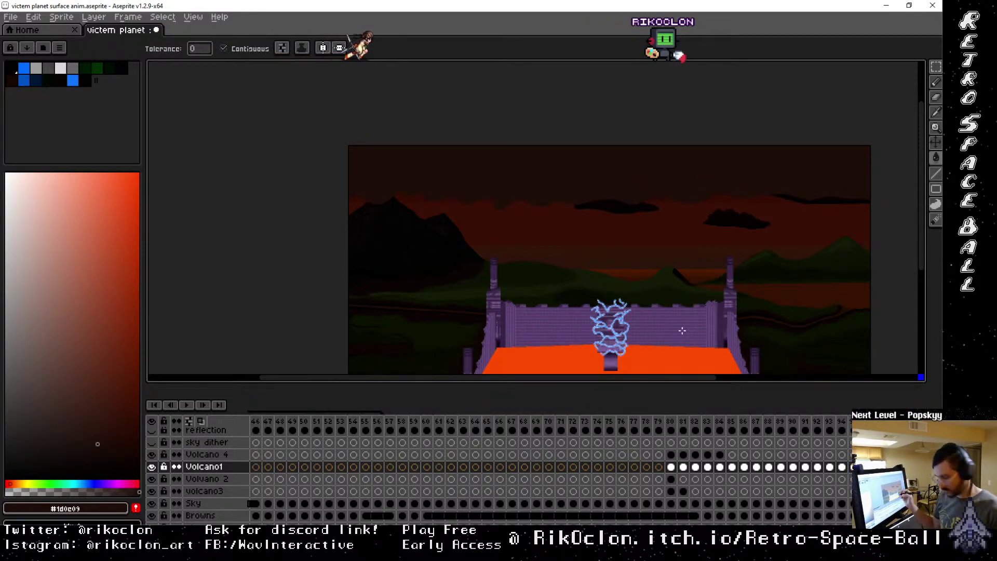
key("b")
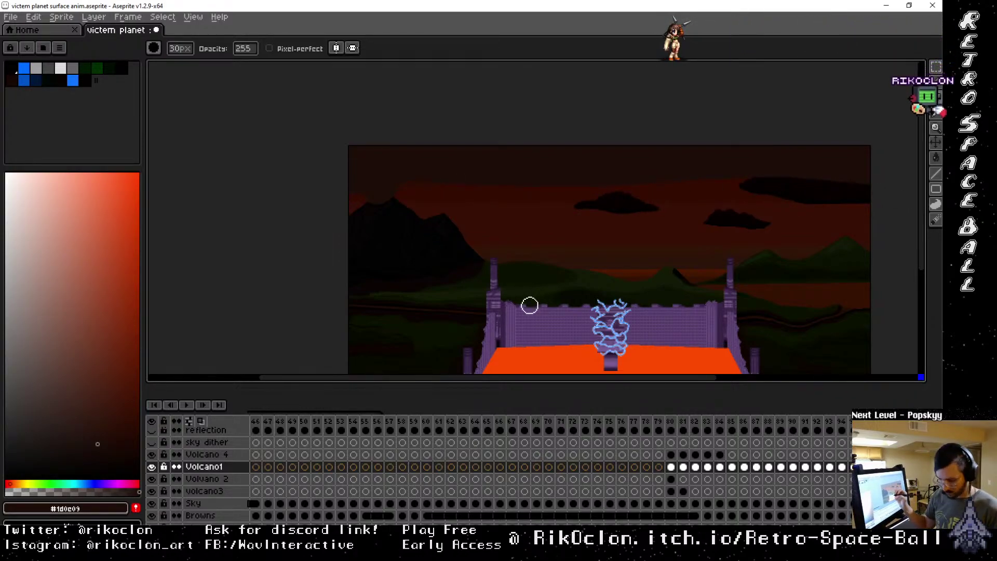
key("e")
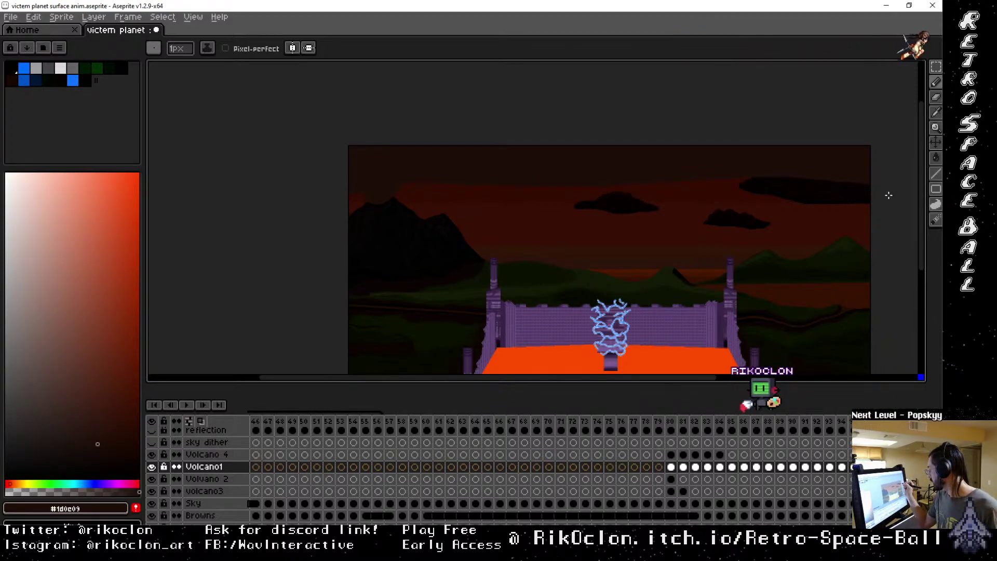
Draw a new wavy 1 px lower outline for the smoke on frame 96 and fill the enclosed area with #1d0e09.
key("g")
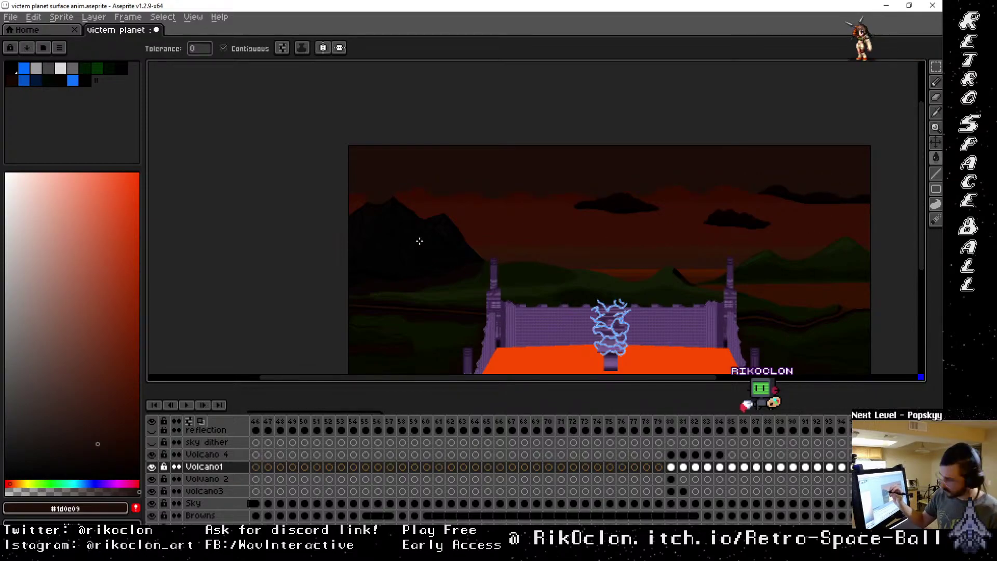
key("b")
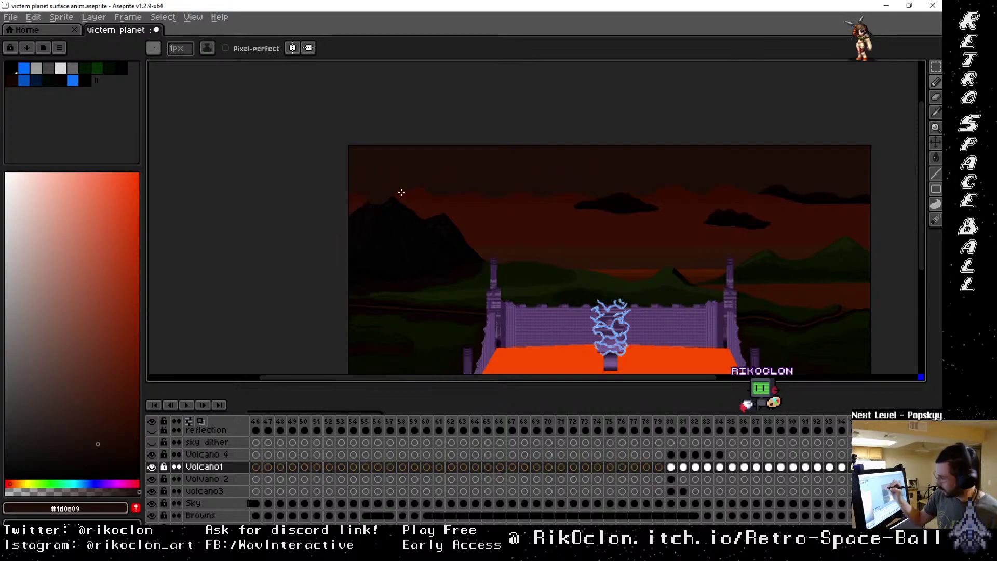
key("g")
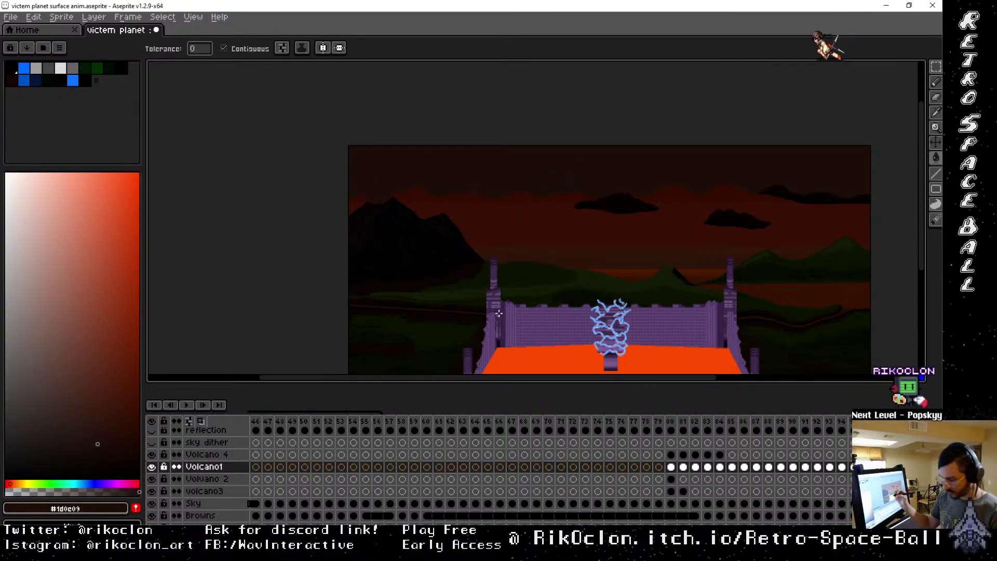
Reshape the smoke's lower edge just beyond the volcano's peak on frame 96 into a smoother curve.
scroll(539, 342, "up", 3)
scroll(463, 310, "down", 3)
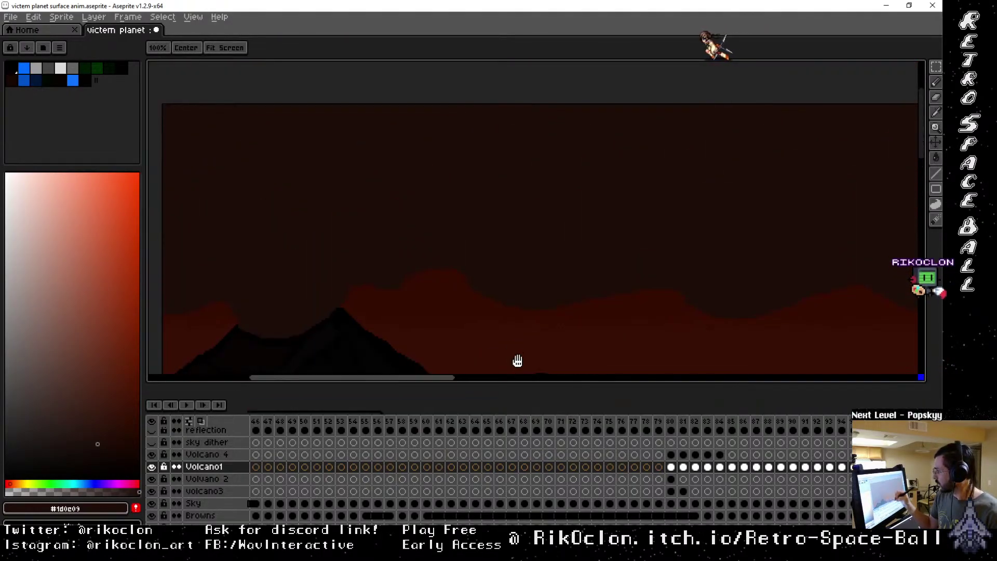
scroll(516, 360, "up", 2)
key("b")
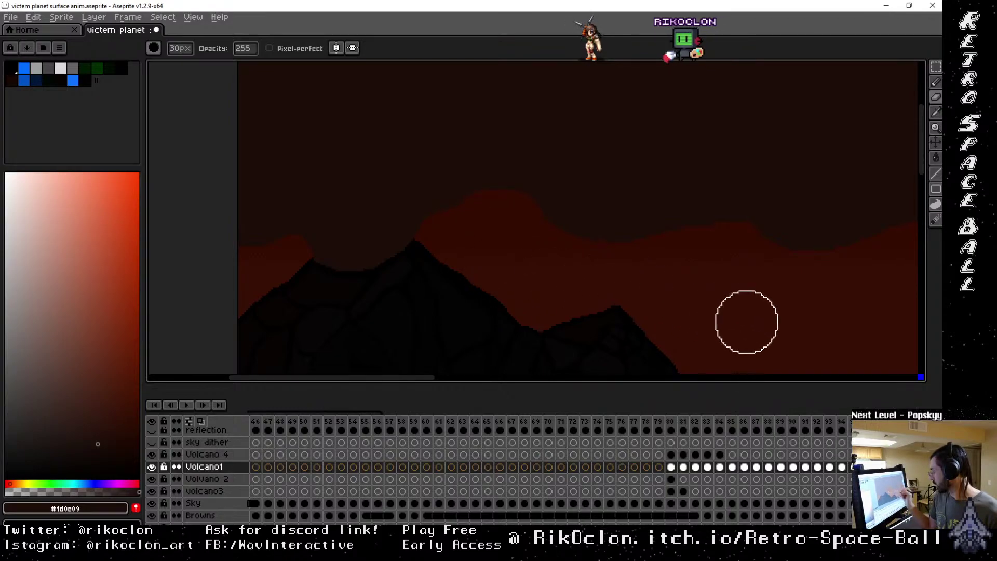
scroll(802, 338, "down", 3)
Step through frames 89 to 97 and play the animation to examine how the smoke moves across the sky.
key("space")
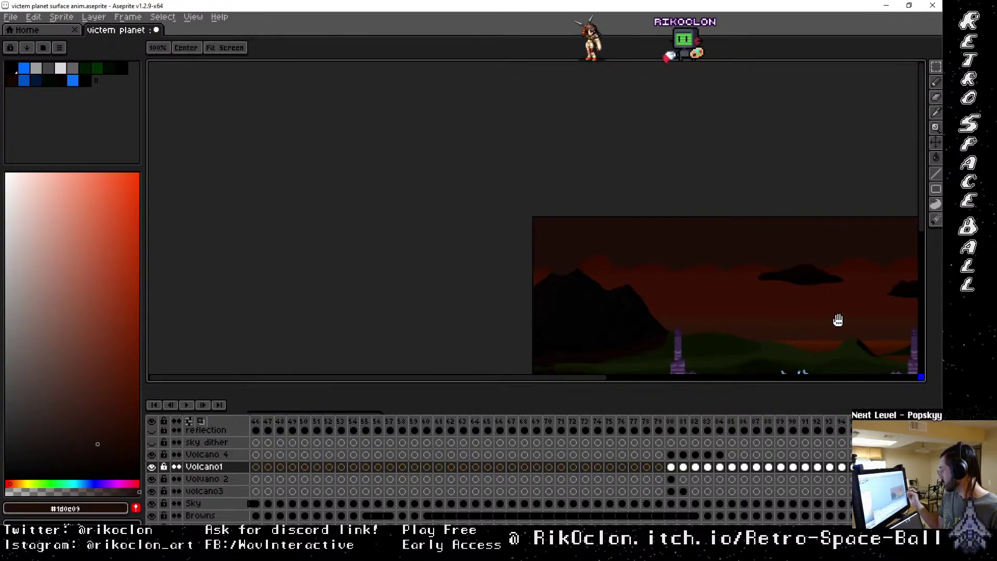
left_click_drag(836, 318, 601, 228)
left_click(855, 421)
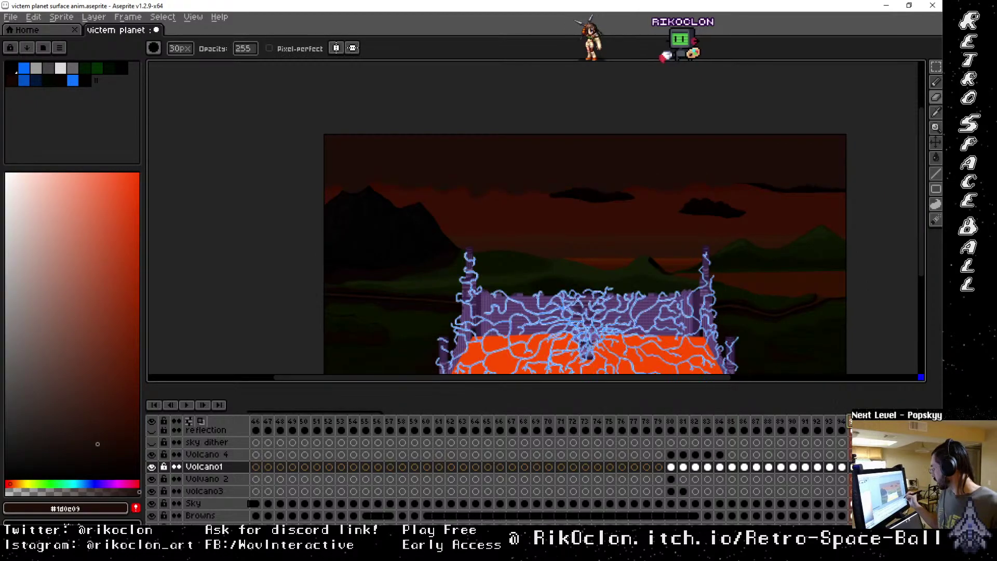
key("Right")
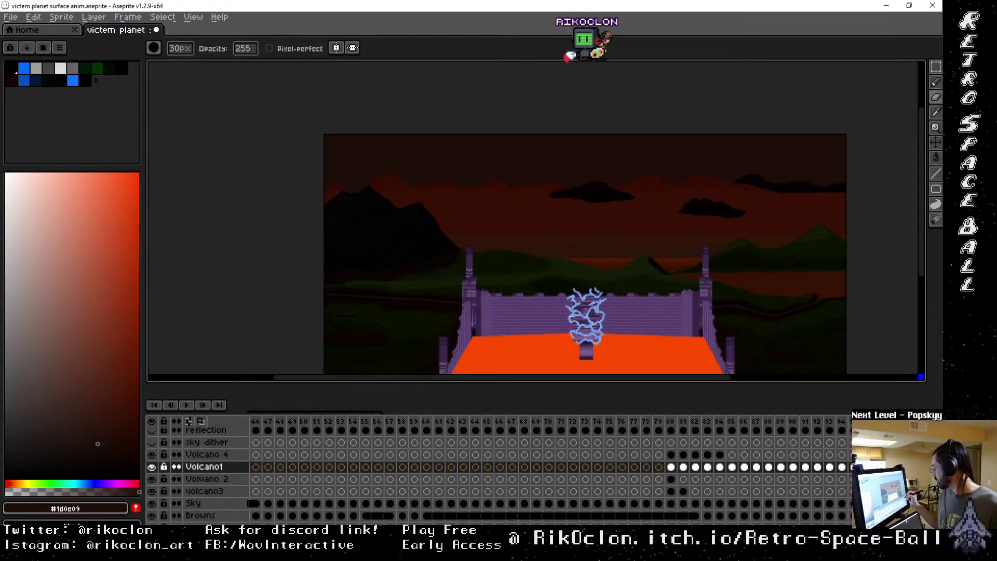
key("Right")
key("Right")
key("Right")
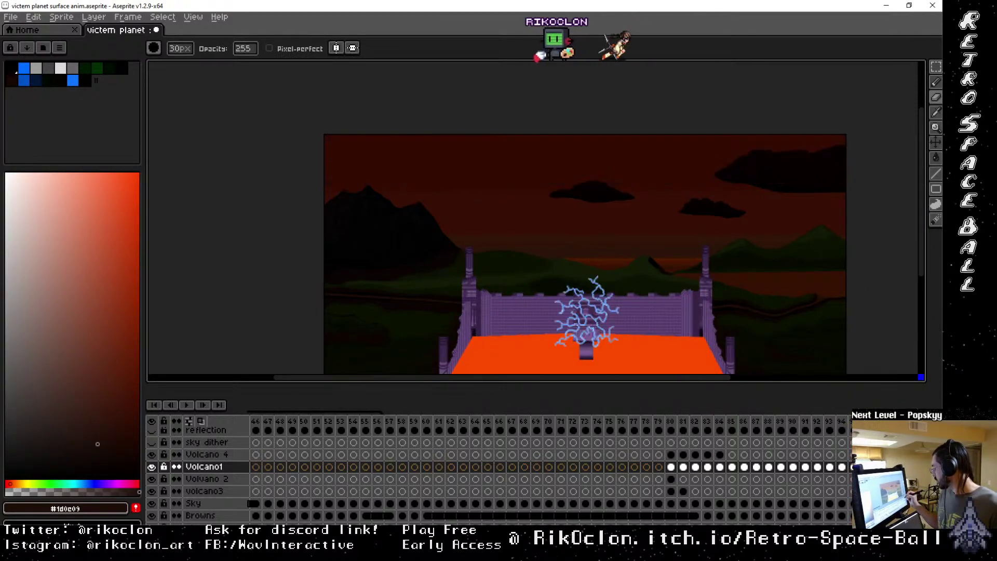
left_click(842, 421)
left_click(830, 421)
left_click(817, 421)
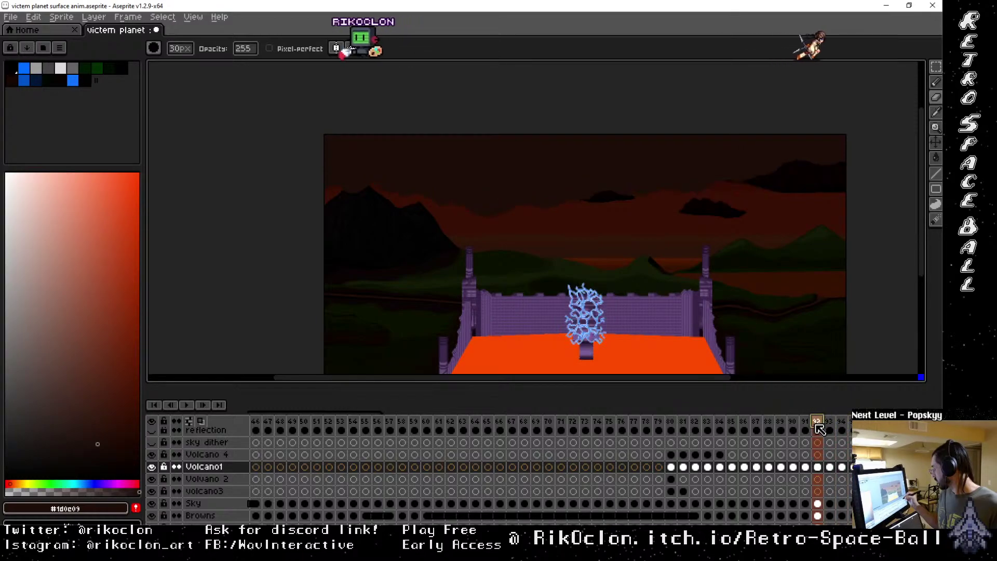
left_click(805, 421)
left_click(793, 422)
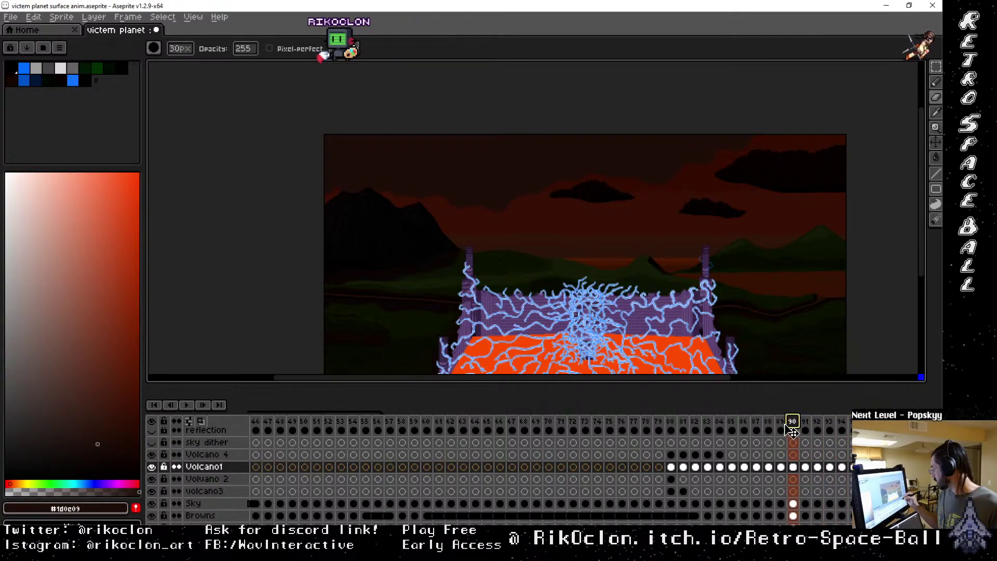
left_click(780, 422)
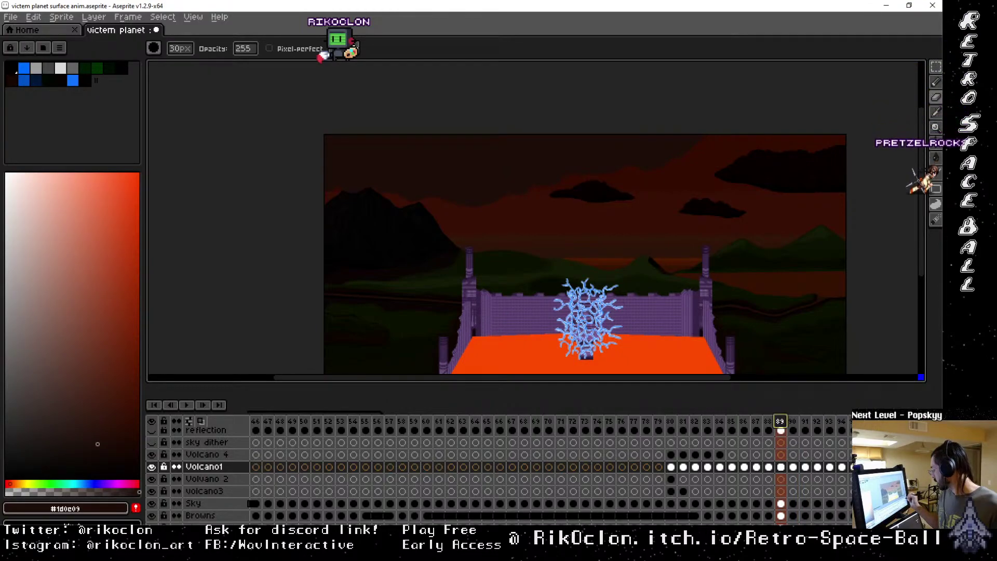
key("Return")
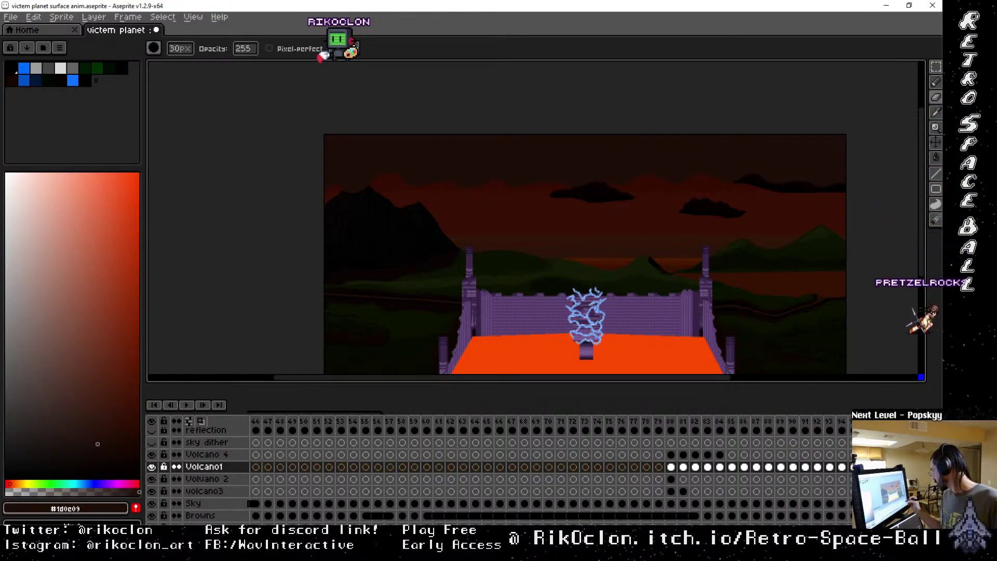
Carry the smoke over to frame 97 as an unlinked cel and erase its lower edge with a 30 px eraser.
right_click(804, 467)
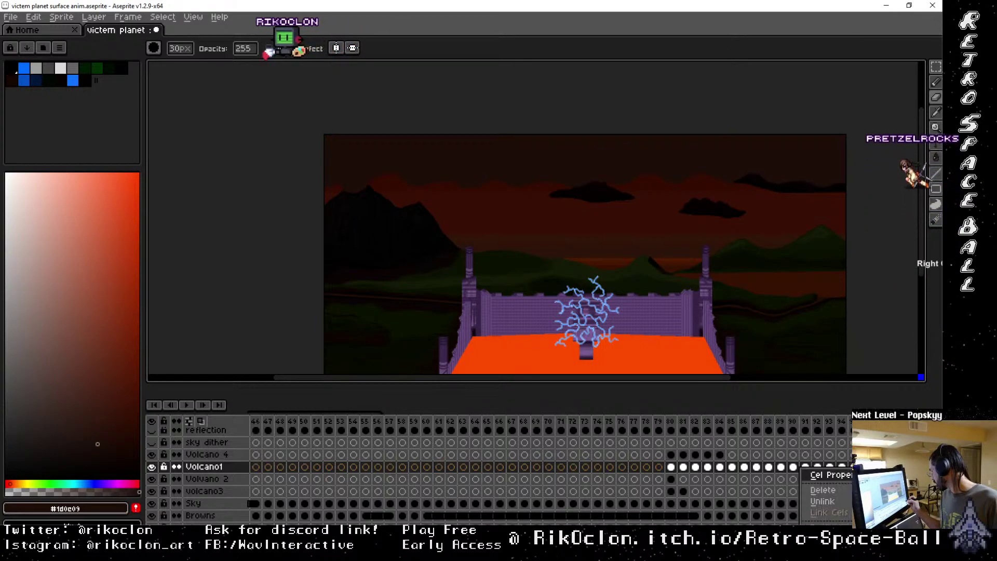
left_click(825, 474)
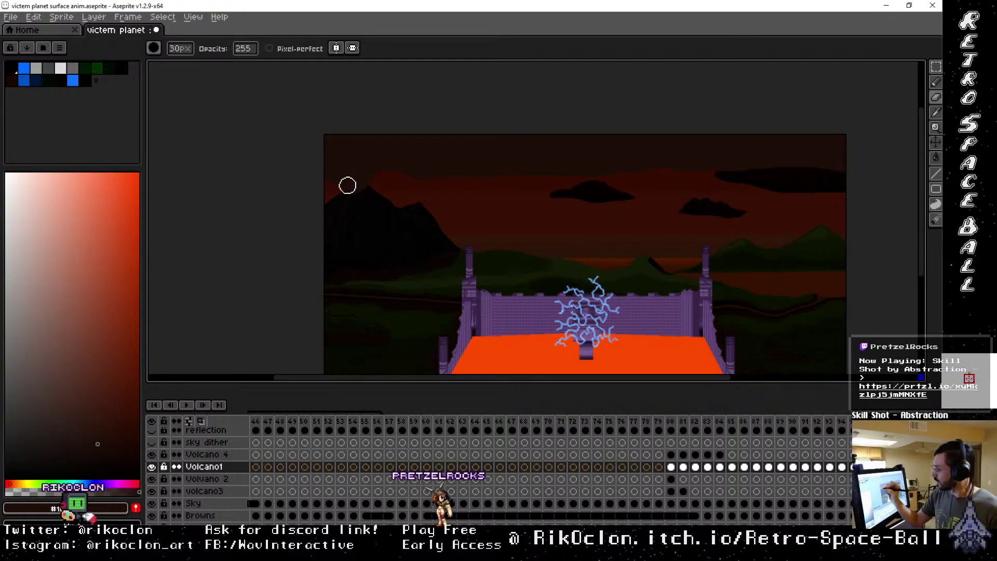
key("b")
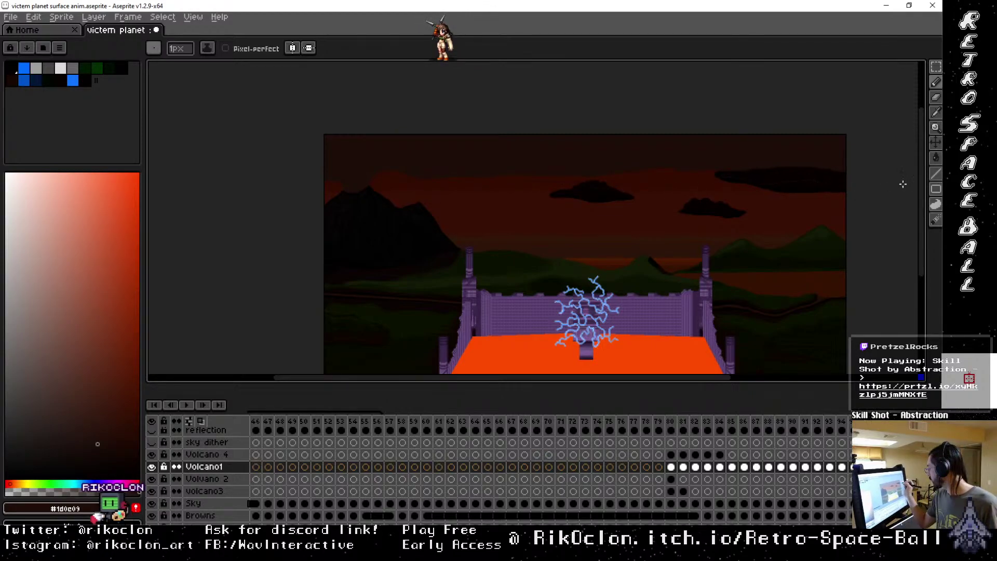
Draw a wavy 1 px lower outline for the smoke on frame 97, fill it with #1d0e09, and carry the smoke over to frame 98.
key("v")
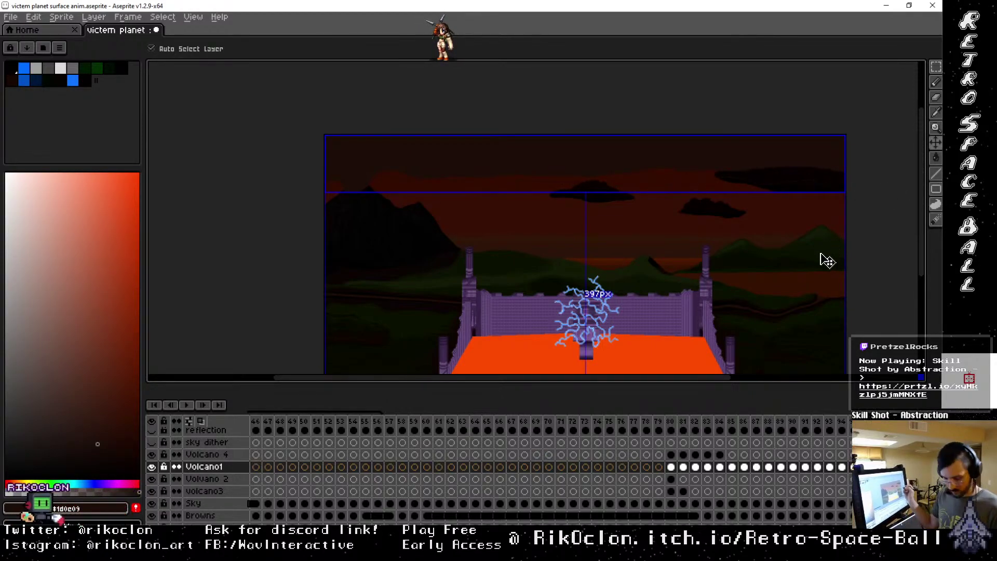
key("b")
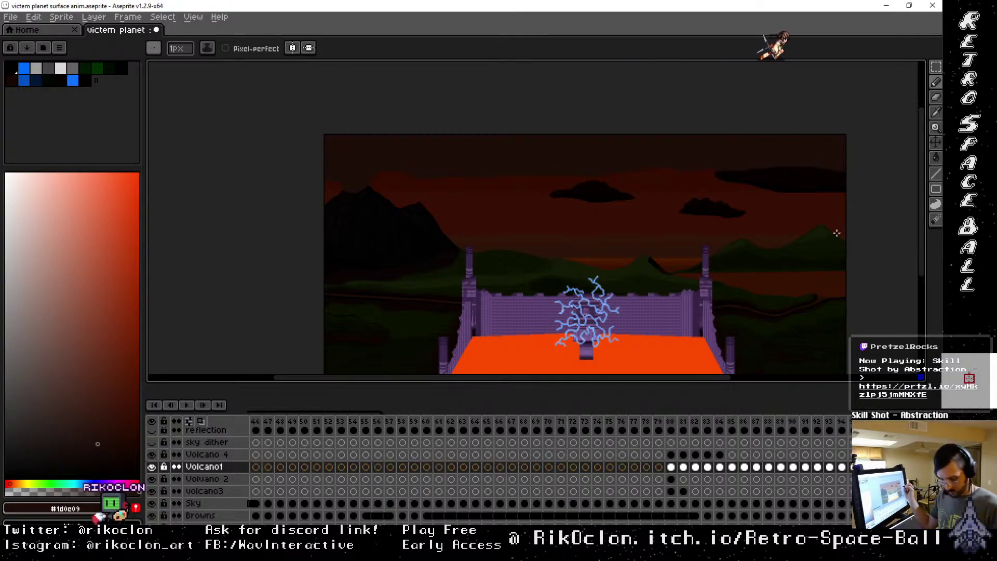
key("g")
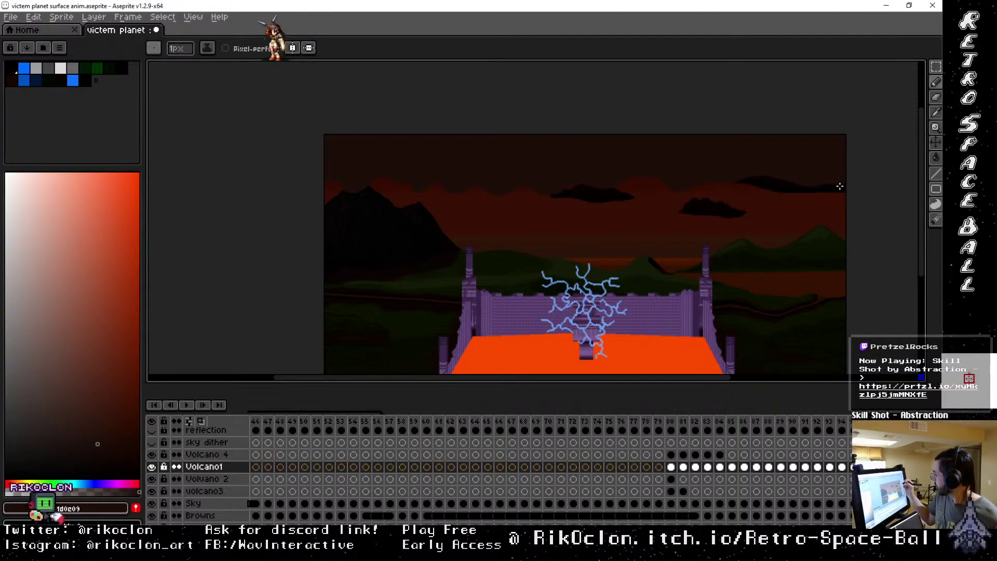
Erase the smoke's lower edge on frame 98 with a 30 px eraser, from the volcano to the canvas's far edge.
key("e")
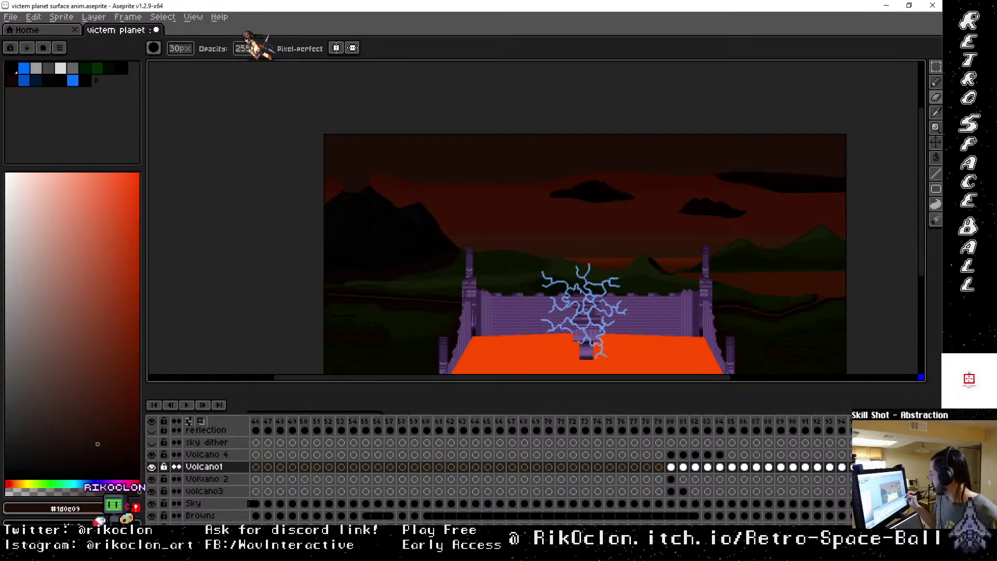
Draw a wavy 1 px lower outline for the smoke on frame 98, fill it with #1d0e09, and carry the smoke over to frame 99.
key("g")
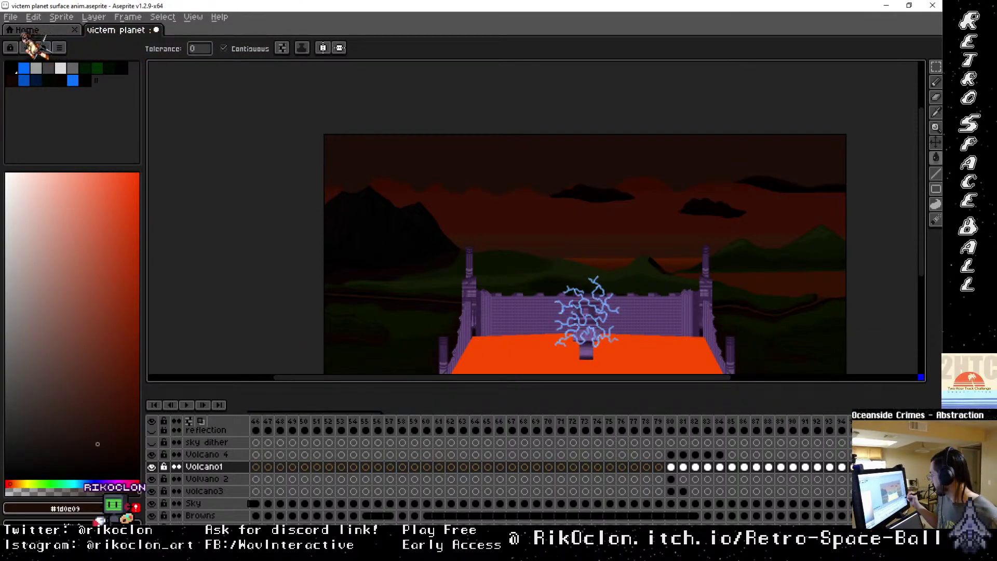
key("b")
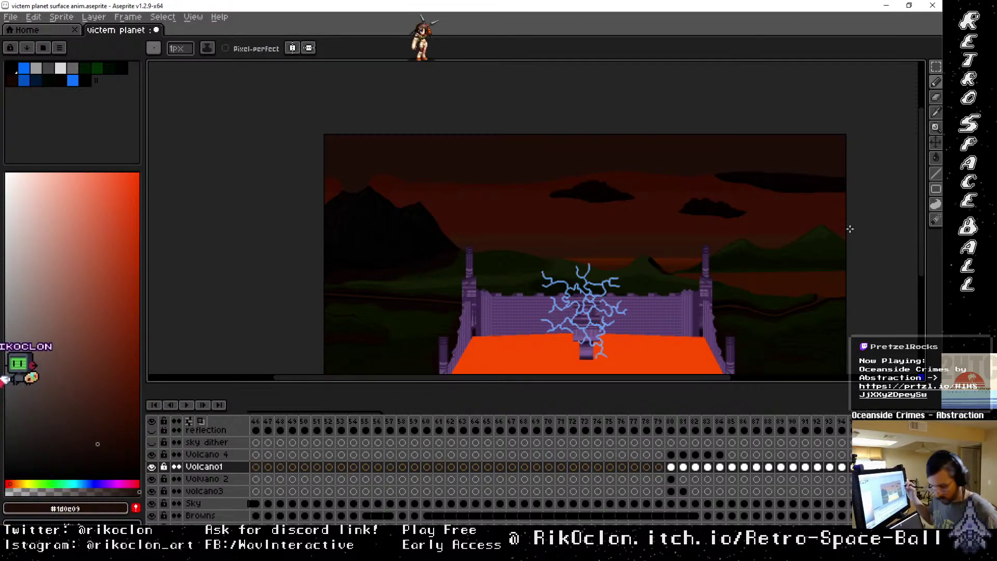
key("g")
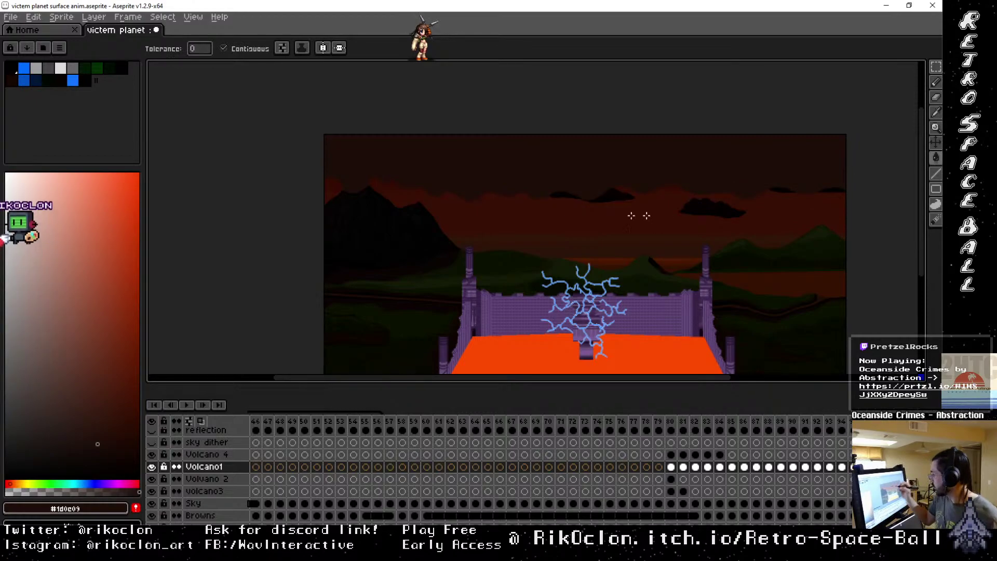
key("b")
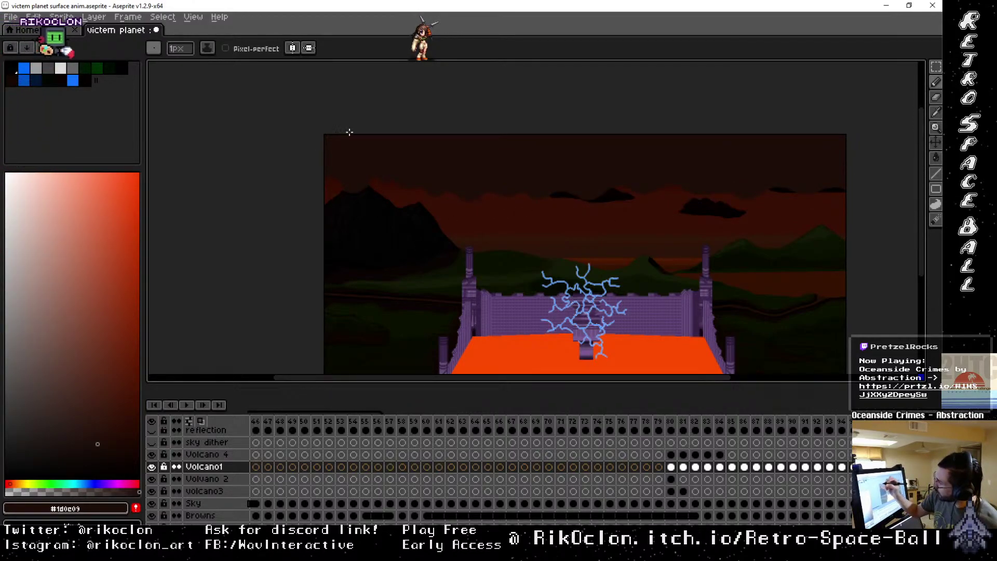
key("g")
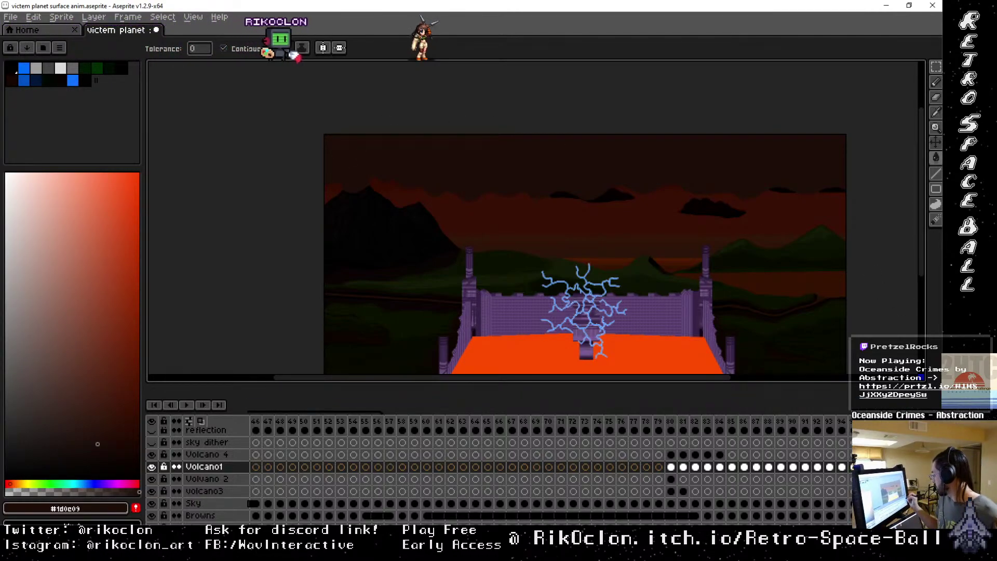
right_click(804, 466)
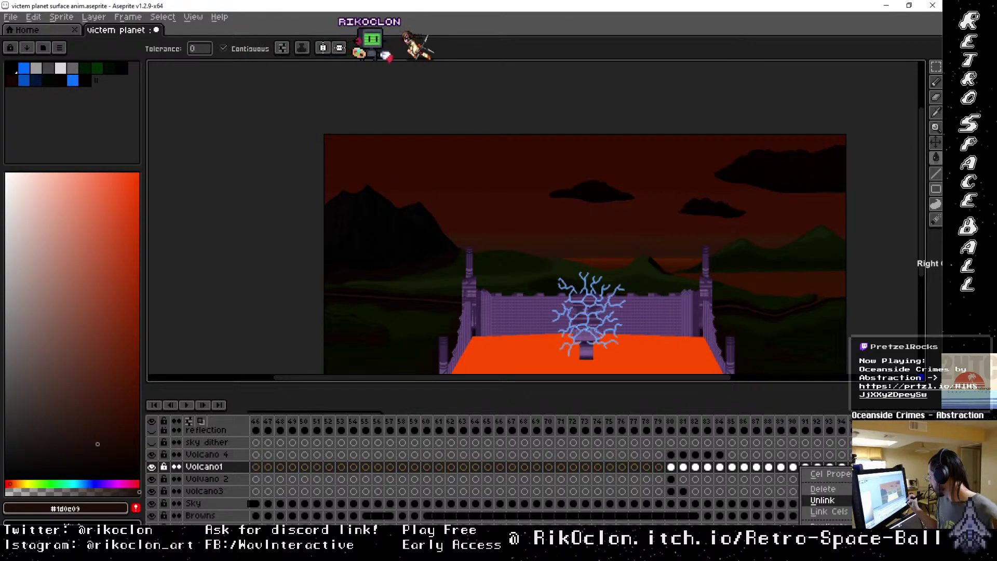
left_click(828, 511)
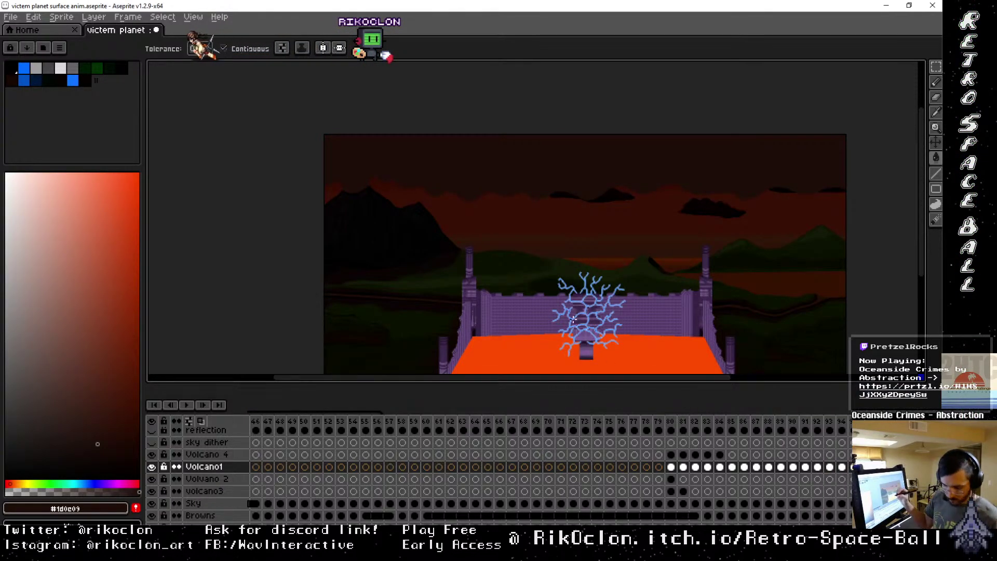
Redraw the smoke's wavy lower edge on frame 99 in #1d0e09, and carry the smoke over to frame 100.
key("b")
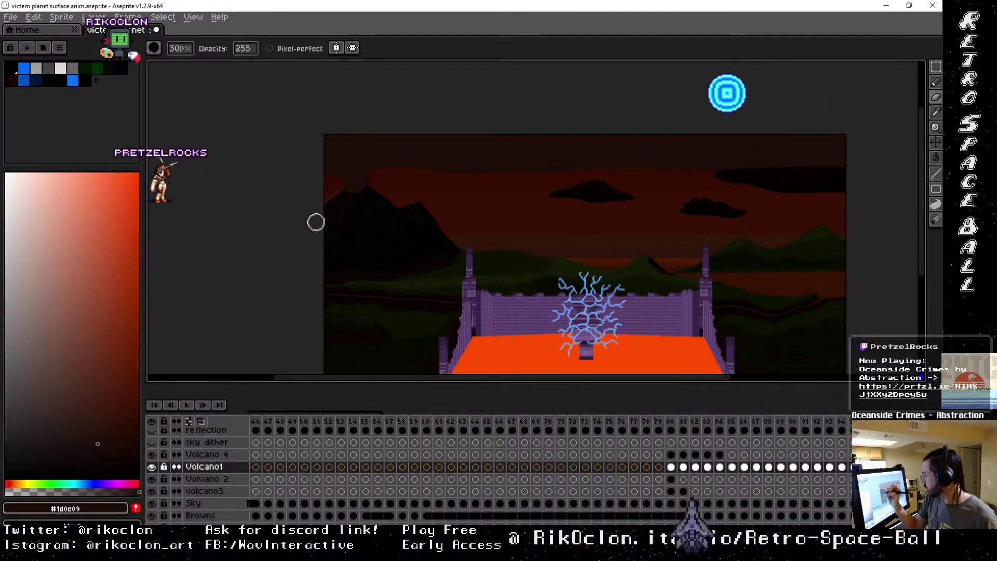
key("i")
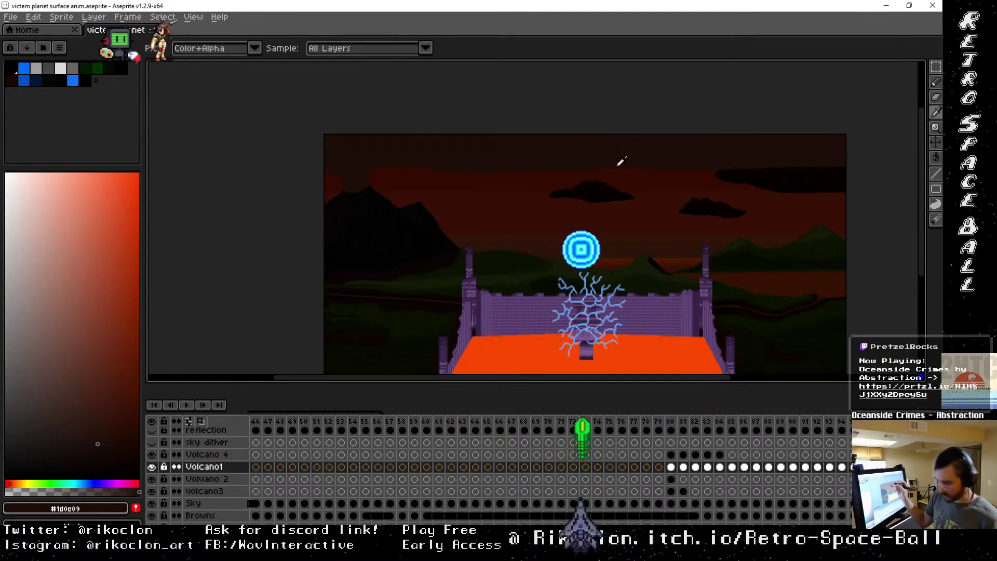
key("b")
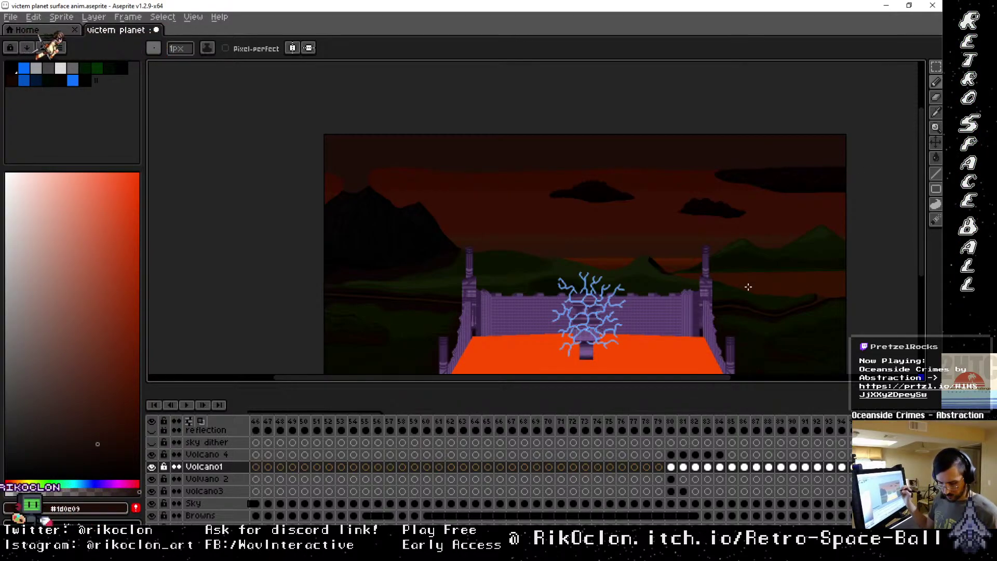
key("g")
left_click(815, 172)
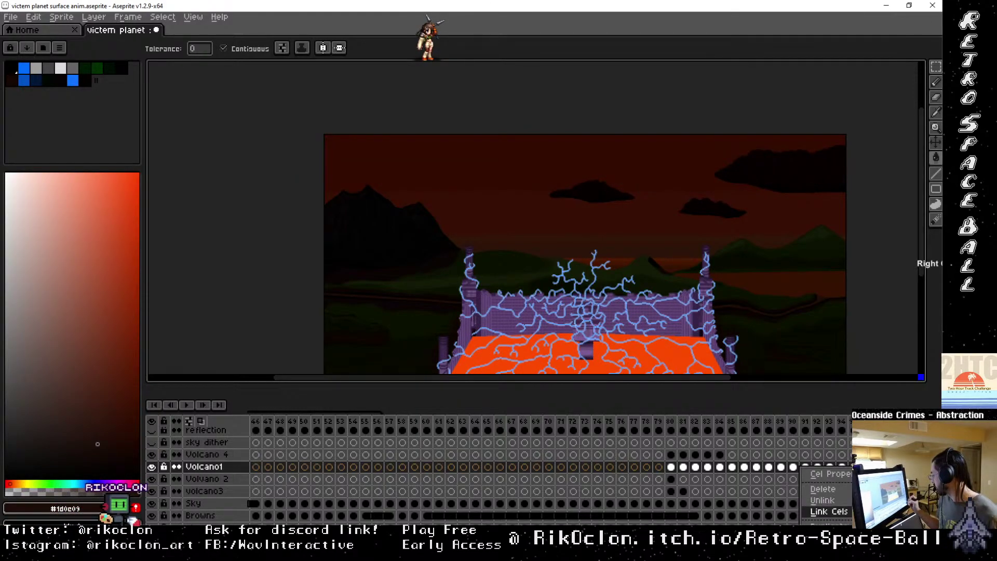
left_click(829, 510)
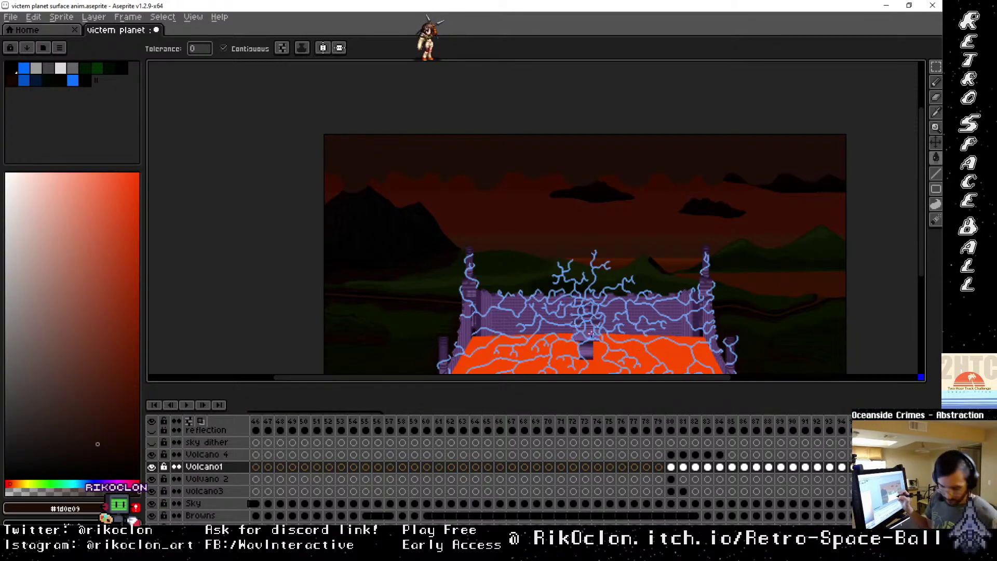
Try a new wavy lower edge for the smoke on frame 100, erasing the carried-over edge and filling with #1d0e09.
key("b")
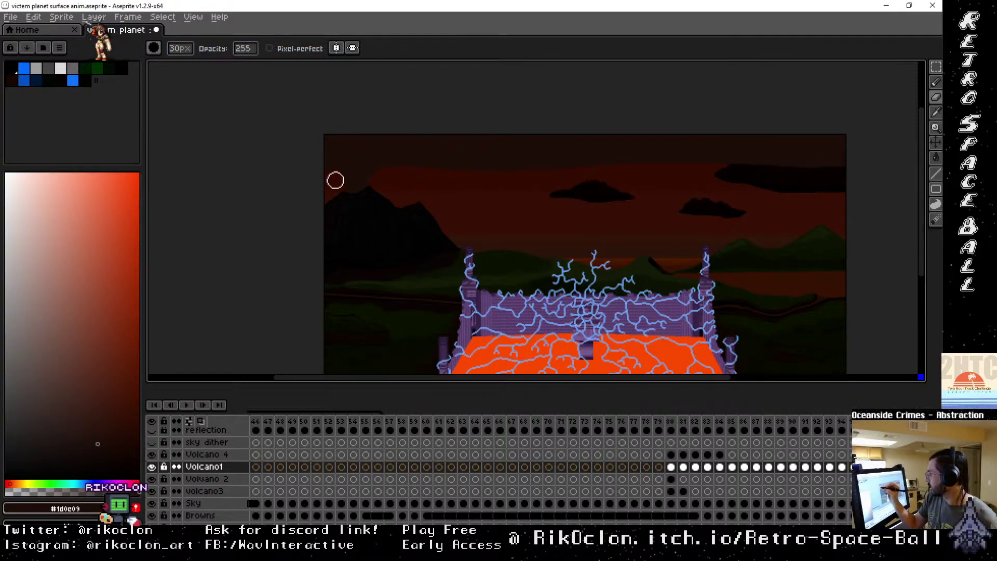
key("e")
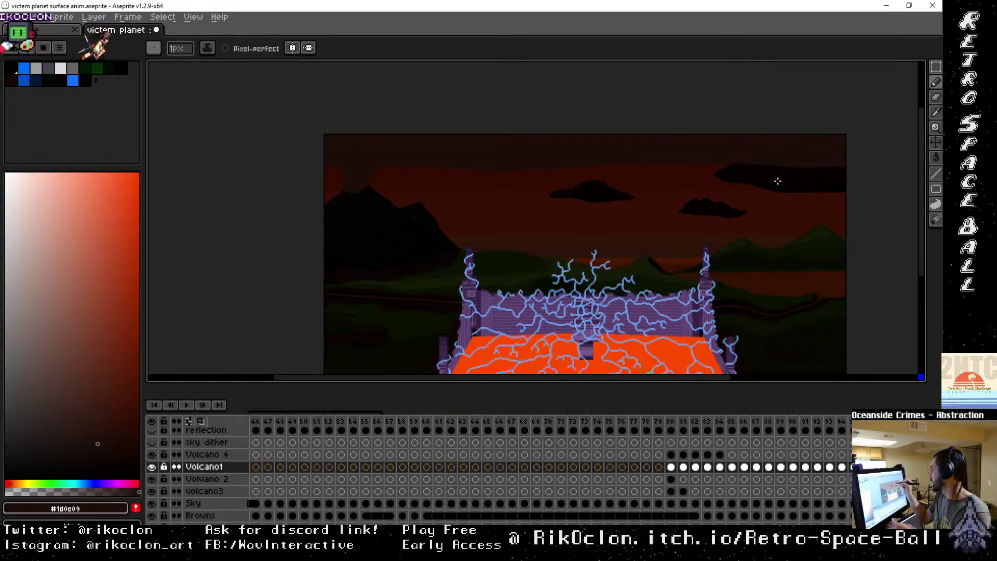
key("g")
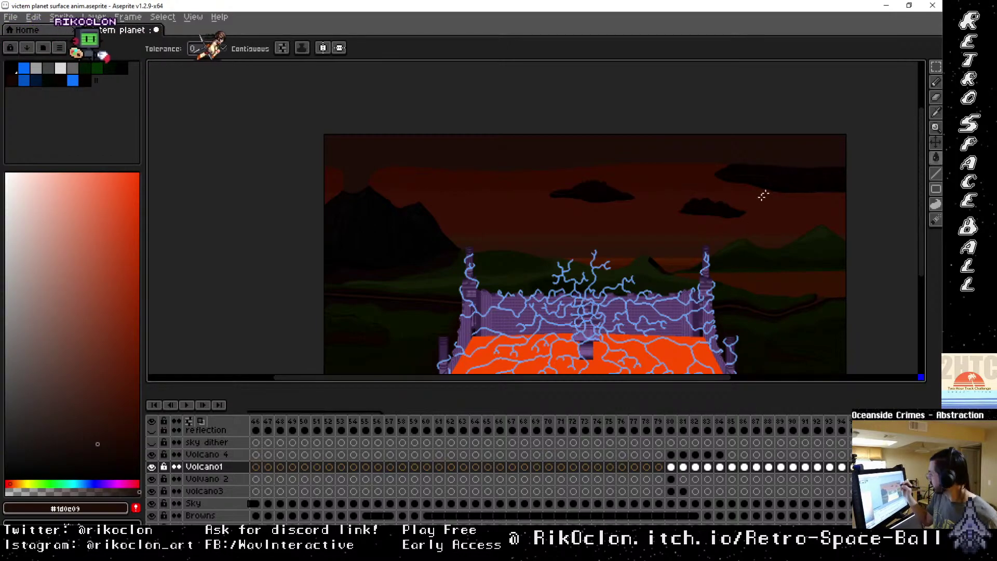
left_click(803, 179)
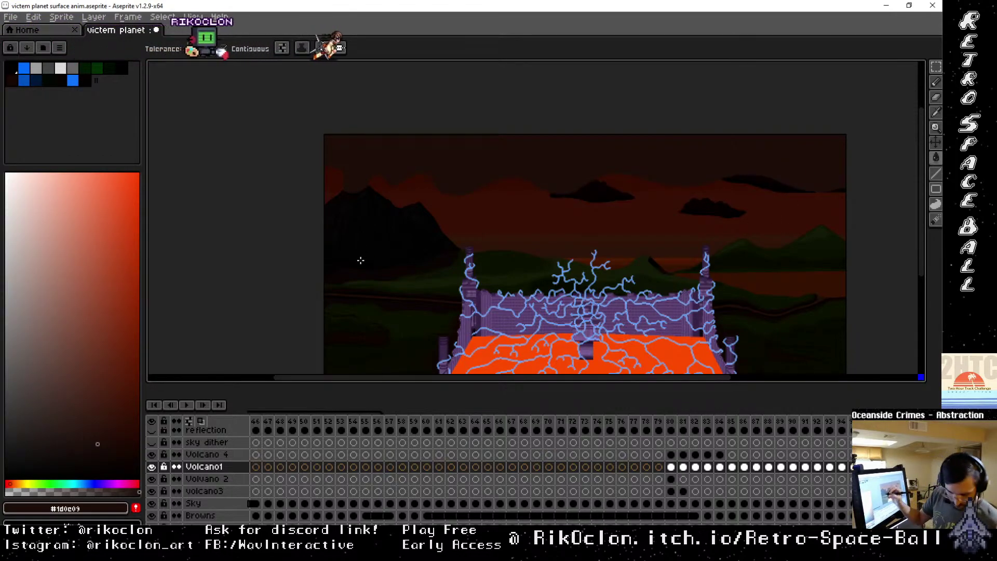
key("b")
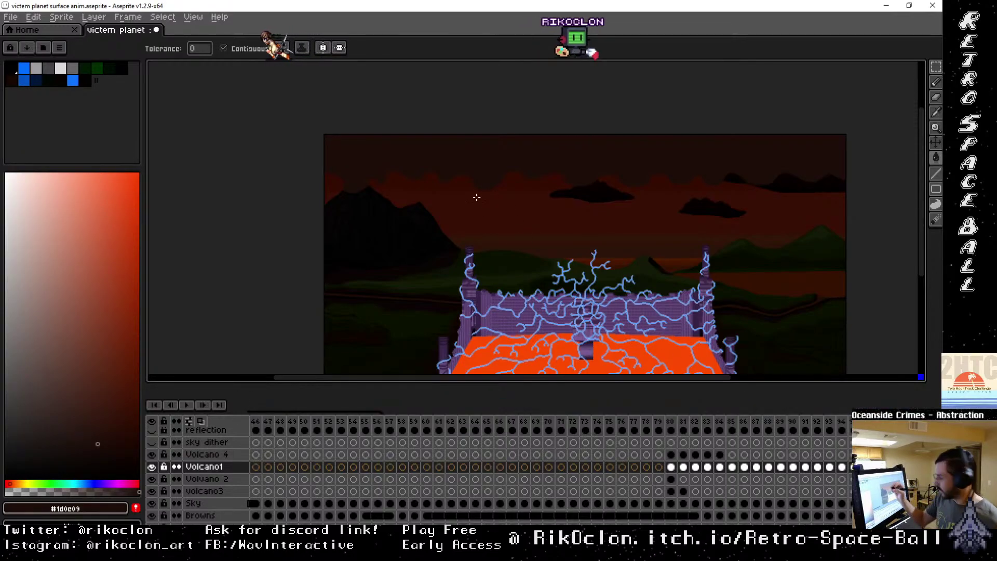
Erase the smoke's lower edge on frame 100 with a 30 px eraser and redraw it as a wavy outline filled with #1d0e09.
key("b")
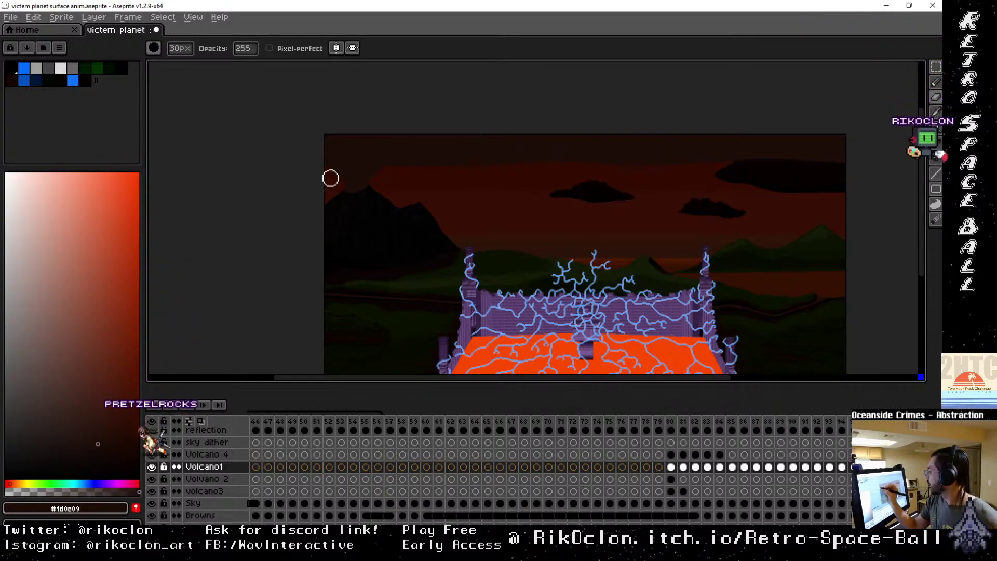
key("b")
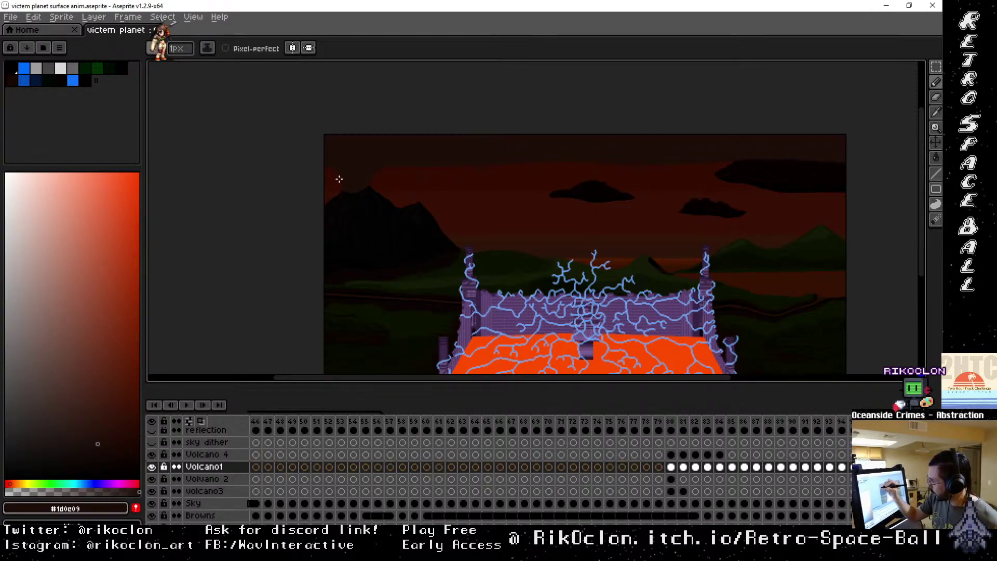
key("g")
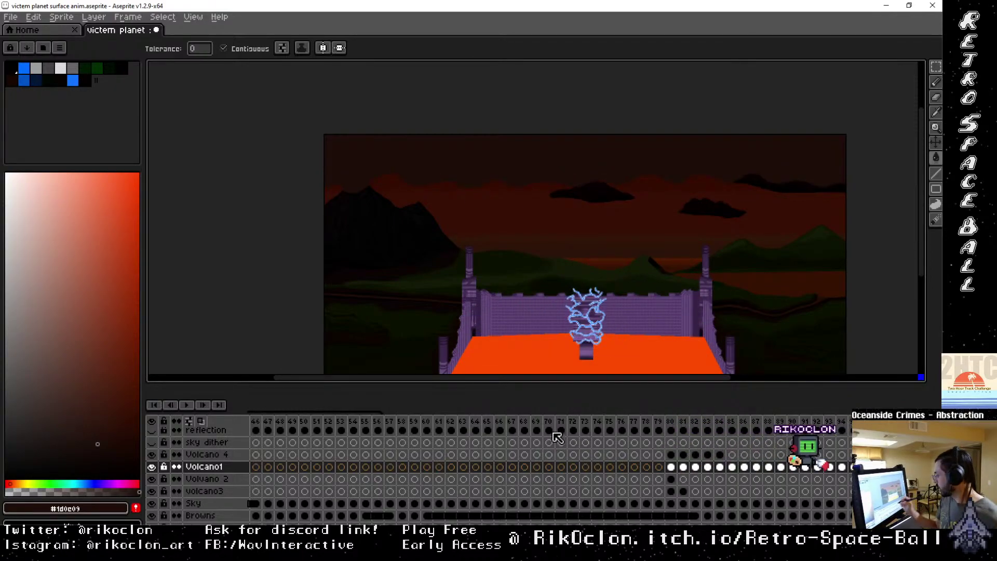
Play the whole animation from the first frame to review it, and stop the playback.
left_click(156, 406)
left_click(187, 406)
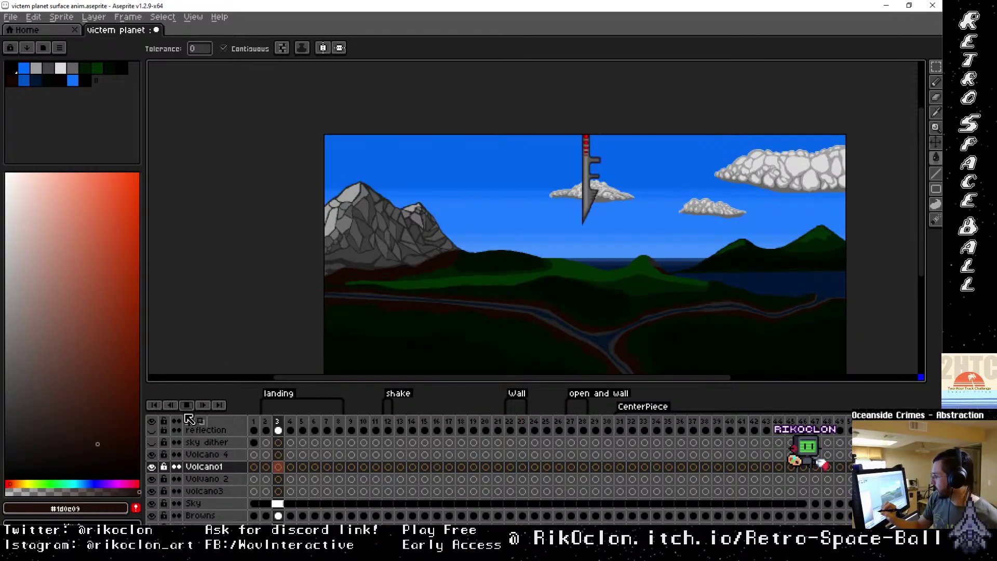
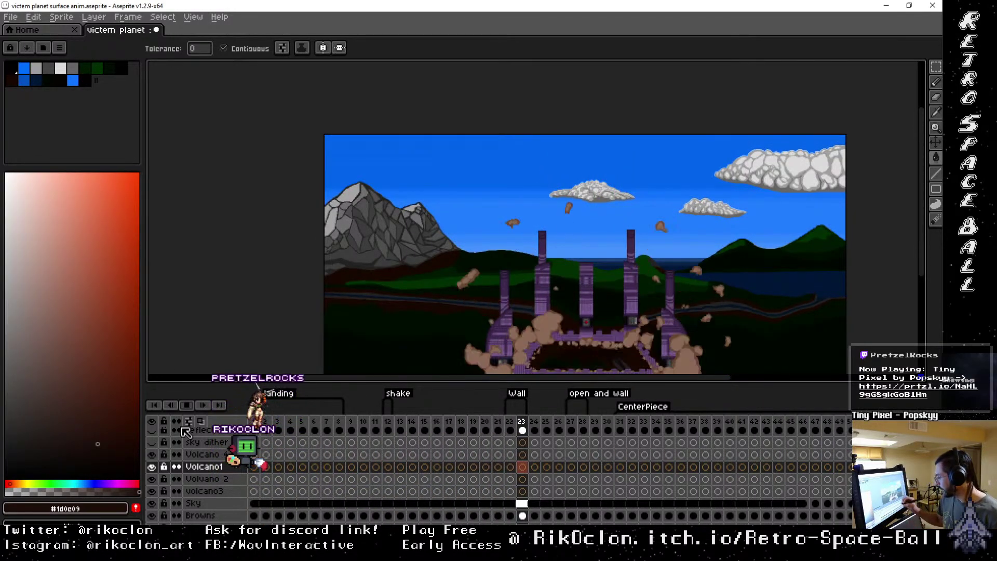
left_click(186, 405)
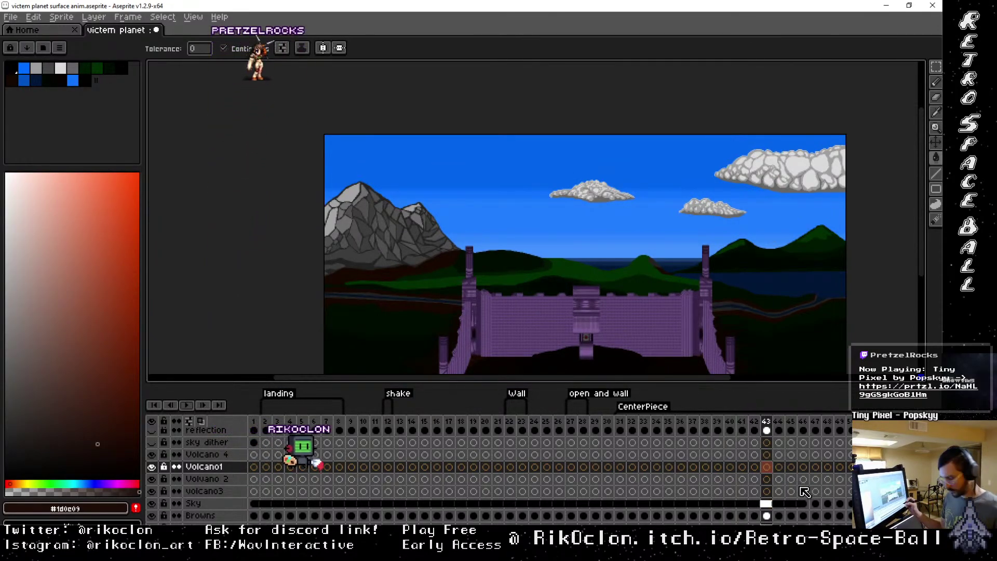
Examine the smoke cels on the volcano layers between frames 80 and 85, comparing frames 84 and 85 on Volcano 4.
left_click_drag(844, 477, 504, 461)
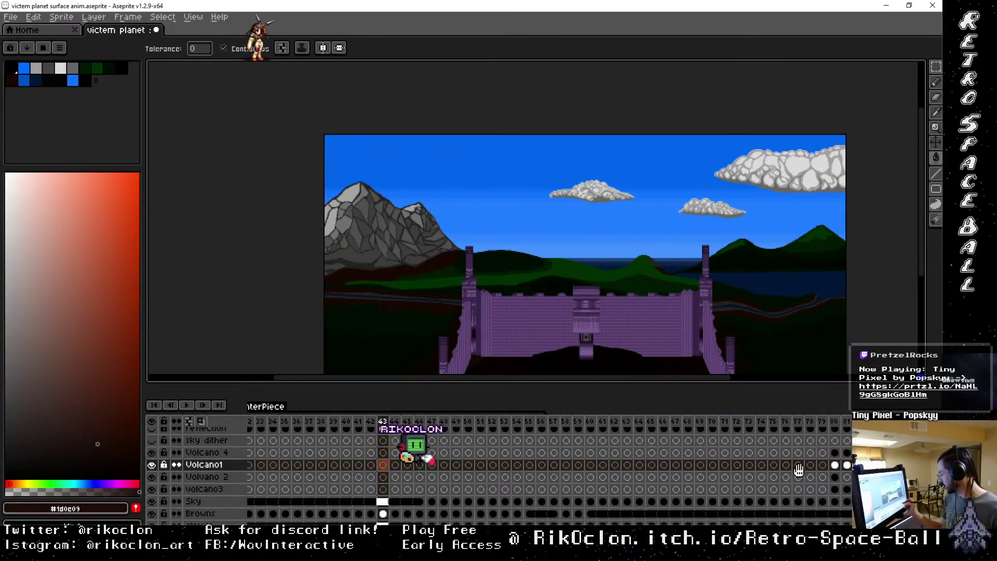
left_click_drag(797, 467, 677, 492)
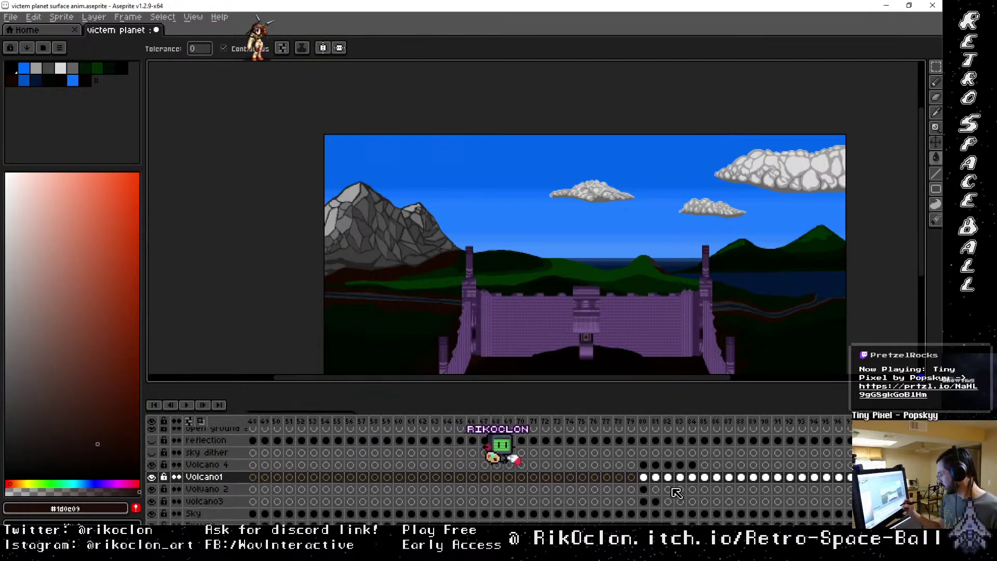
left_click(644, 488)
left_click(655, 501)
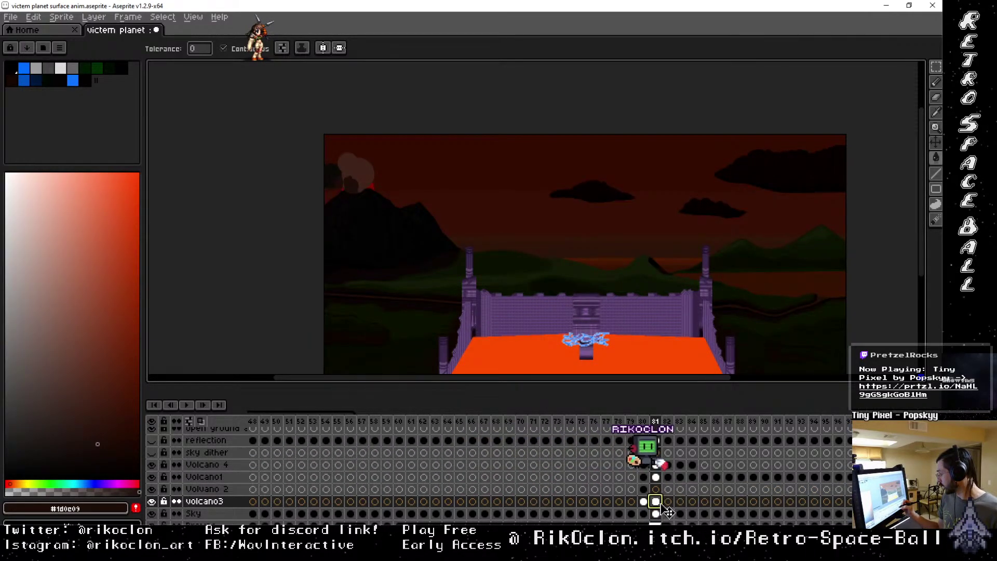
left_click(692, 465)
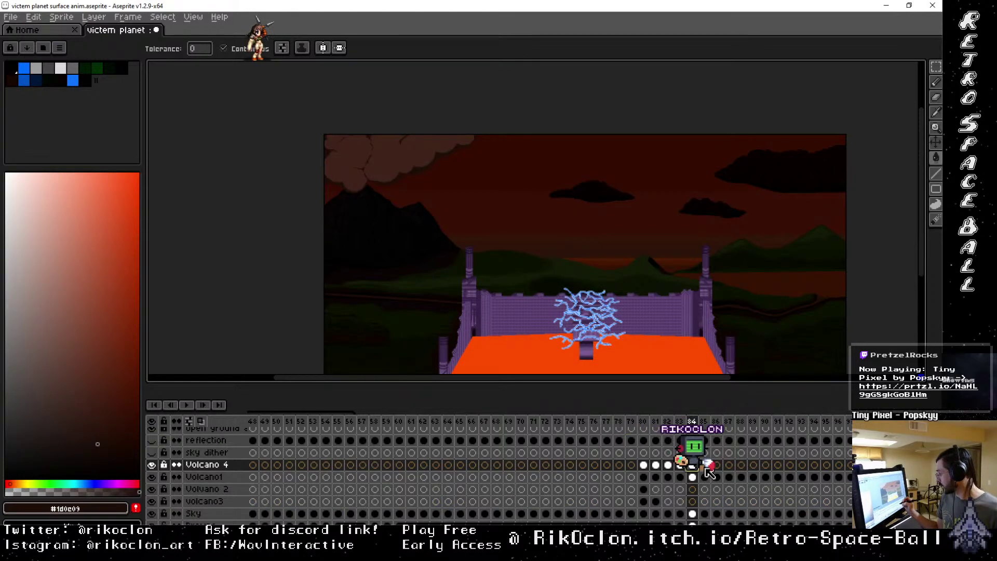
left_click(705, 465)
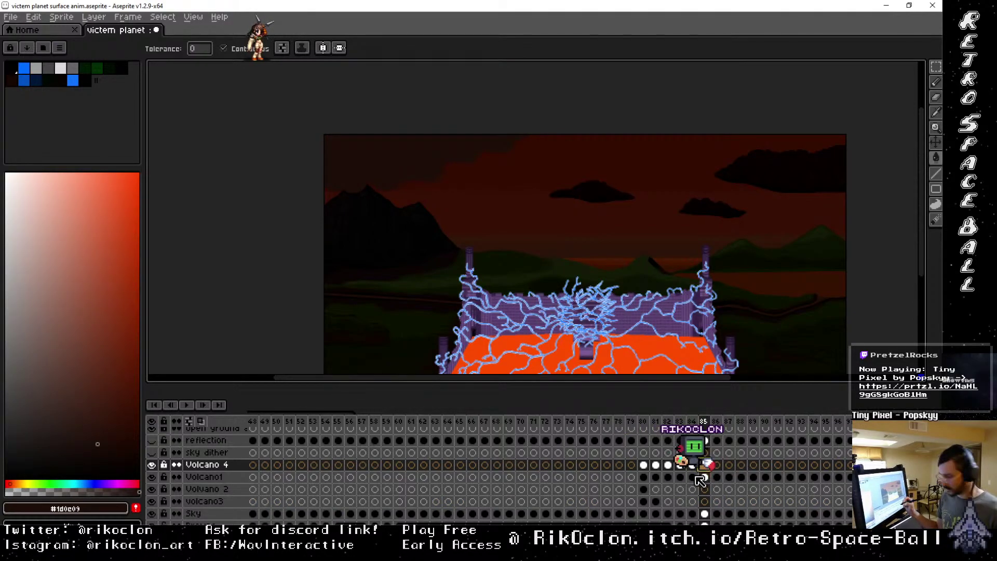
left_click(693, 467)
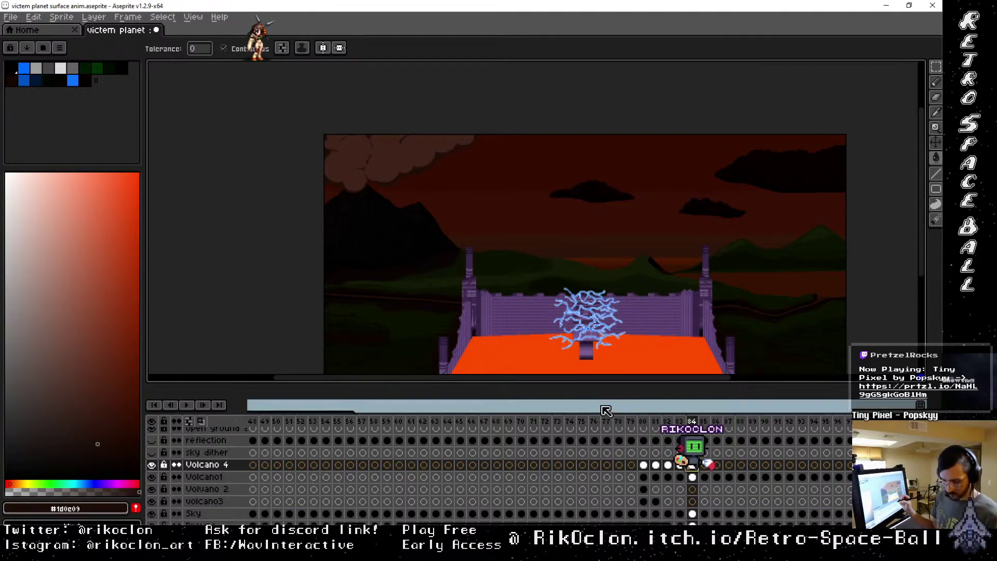
Pick the lighter smoke colour #40241b from frame 84 and select the frame 85 cel on Volcano 4.
key("i")
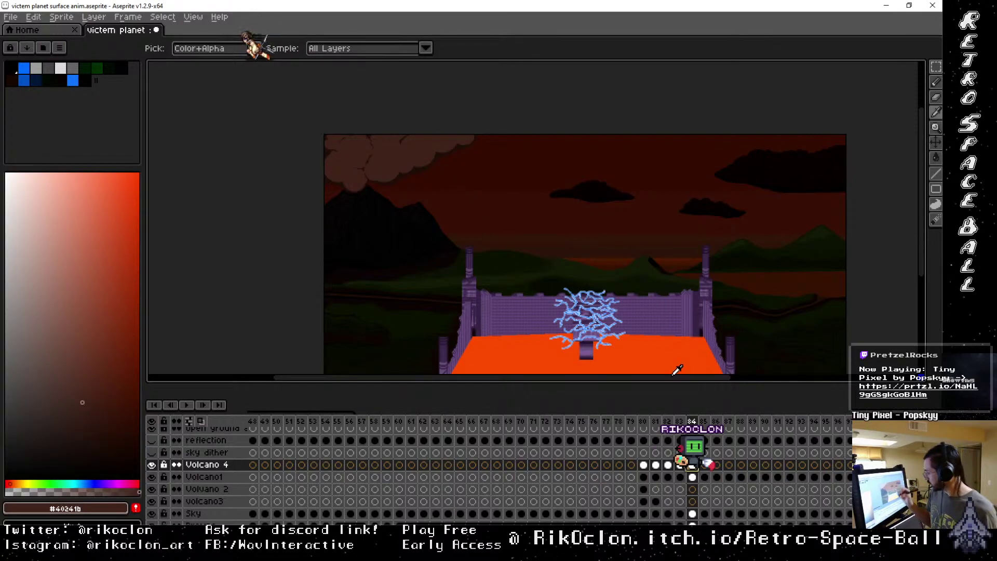
left_click(706, 474)
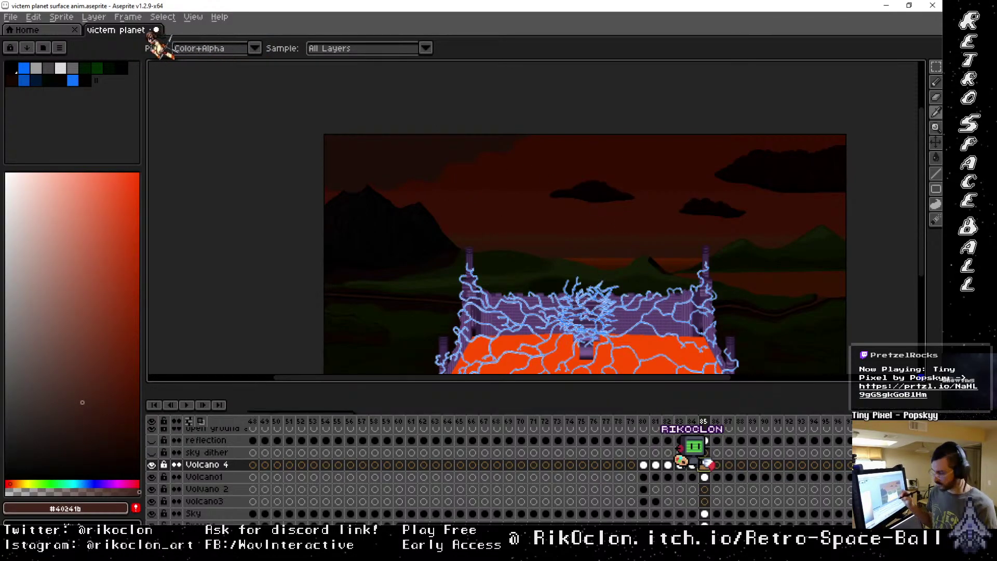
scroll(467, 174, "up", 1)
left_click(580, 209)
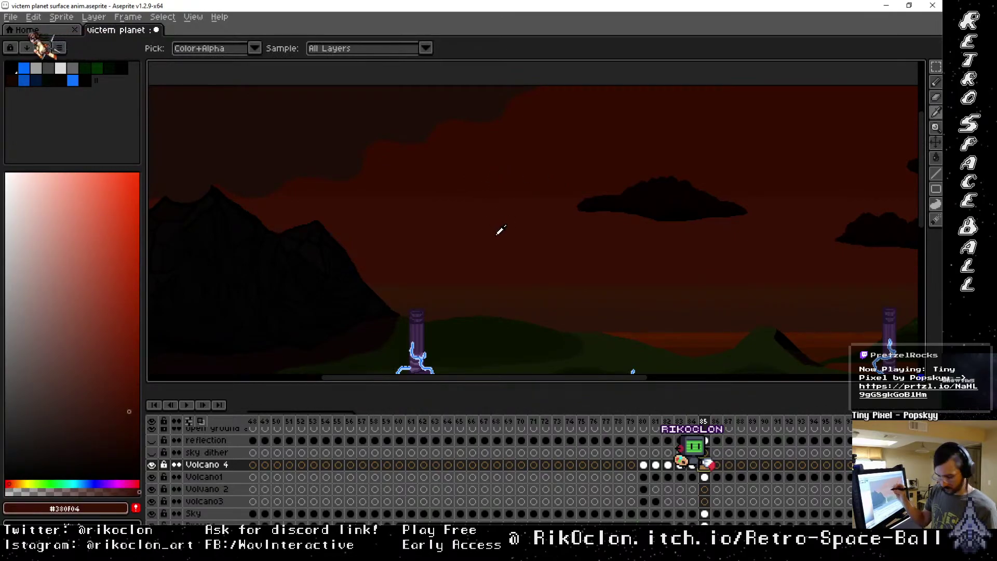
left_click_drag(501, 230, 750, 320)
key("comma")
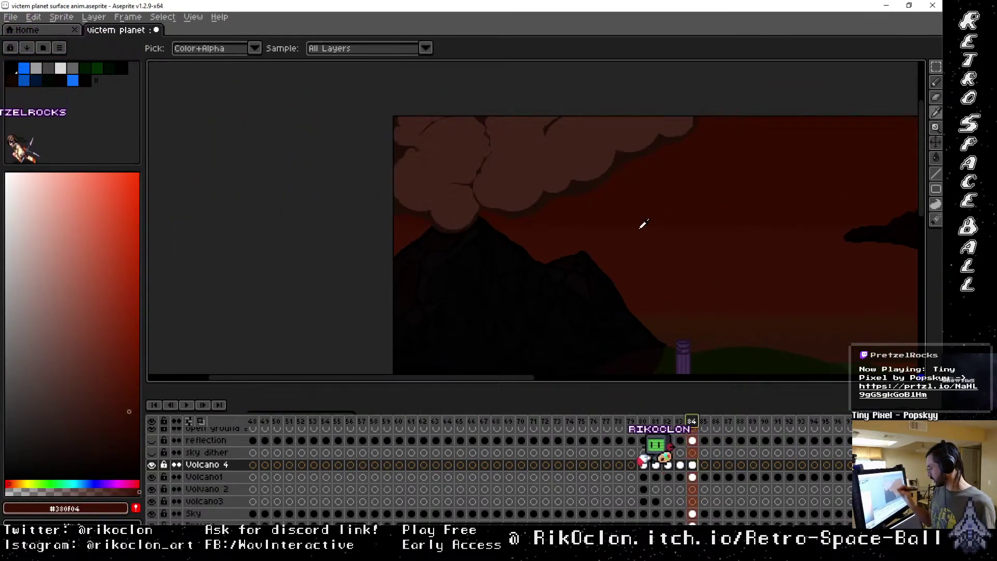
left_click(705, 465)
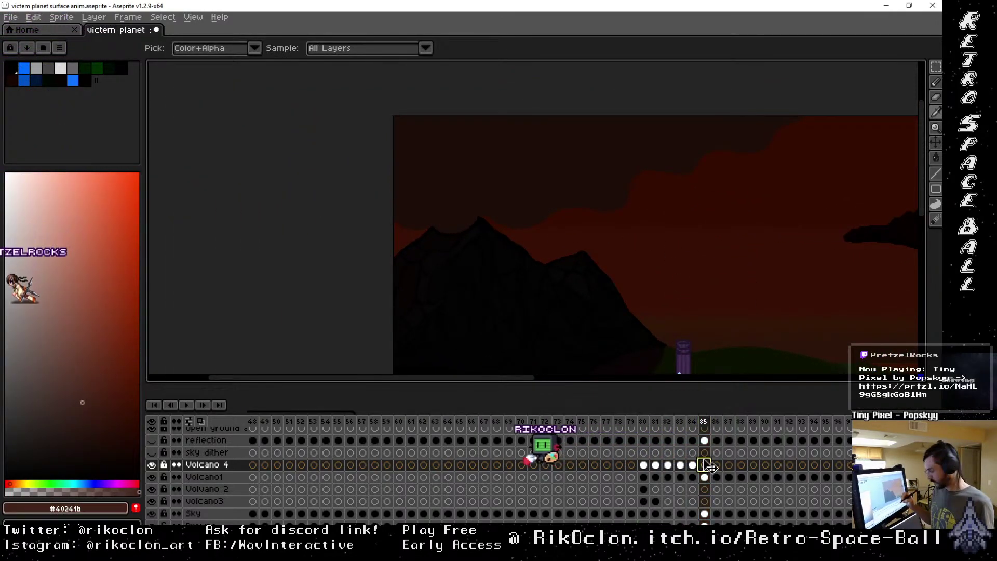
Try a 1 px outline in #40241b for the smoke's lower edge above the crater on frame 85.
key("b")
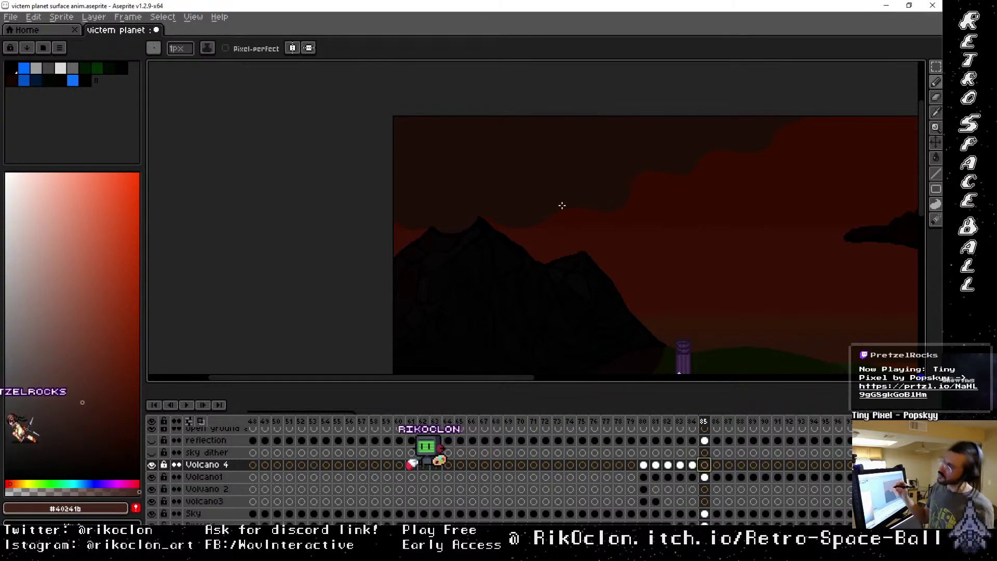
left_click_drag(550, 216, 703, 244)
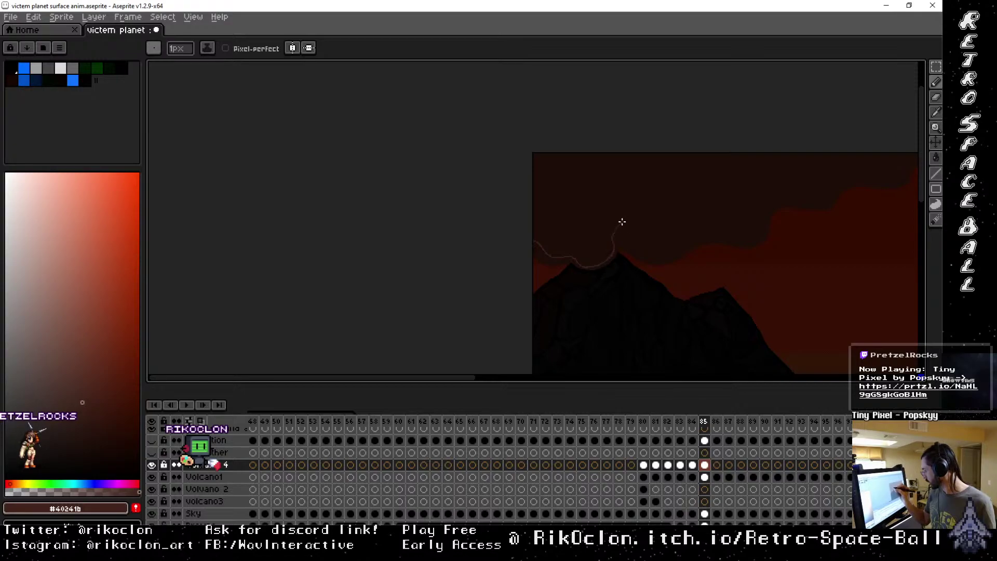
key("ctrl")
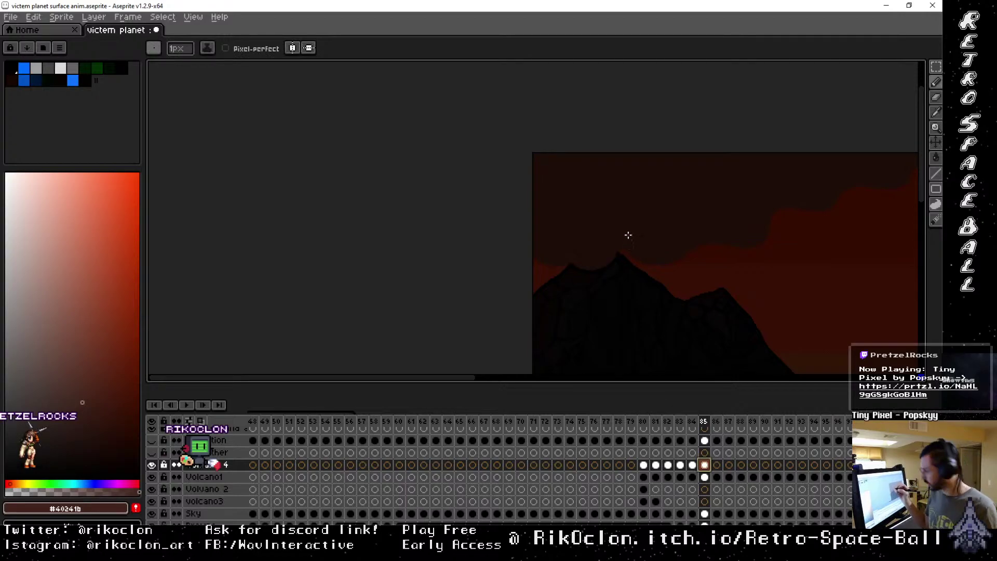
Paint a row of 64 px round smoke puffs on frame 85, rising from the crater along the dark smoke's lower edge.
scroll(584, 231, "up", 5)
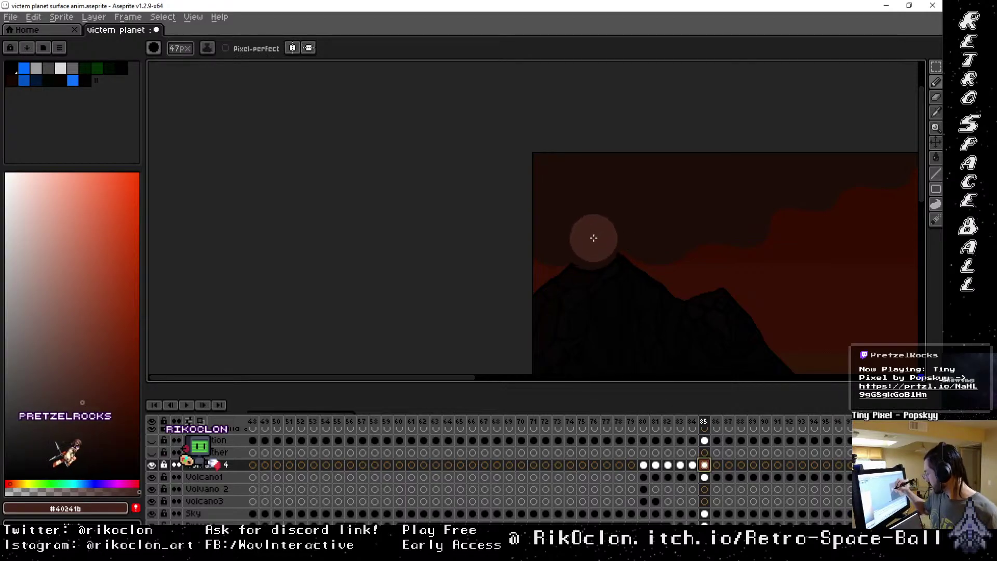
scroll(594, 237, "up", 4)
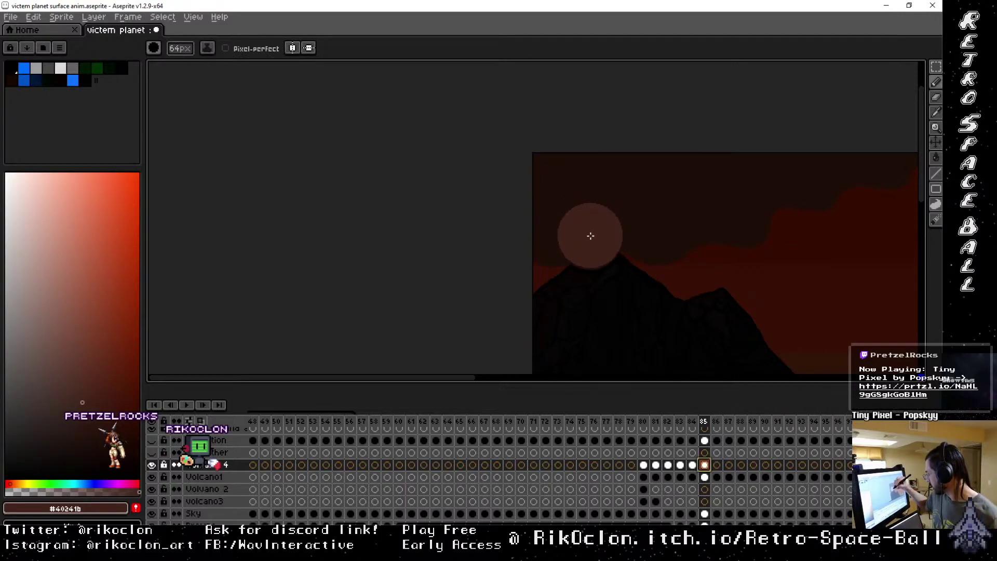
left_click(590, 238)
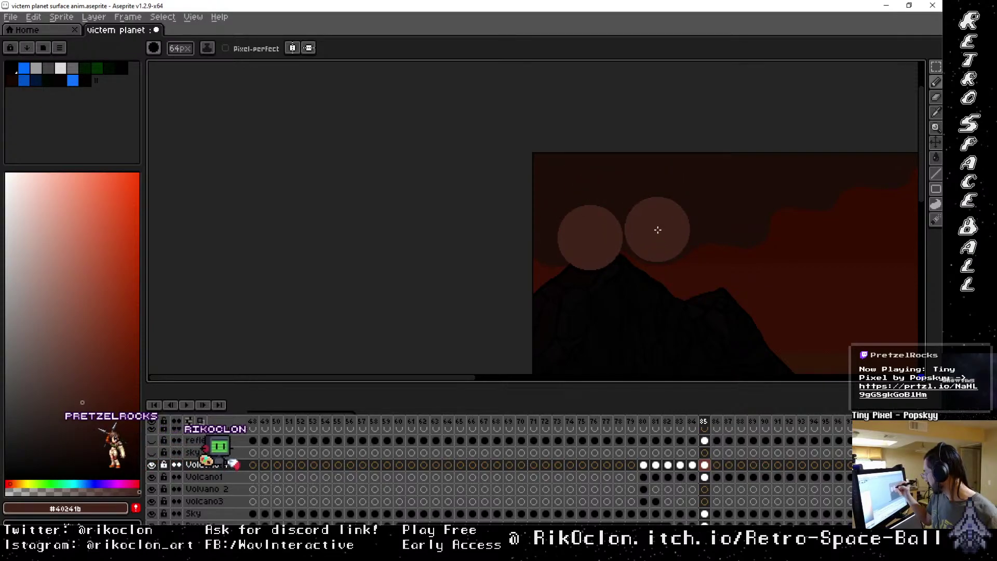
left_click(657, 229)
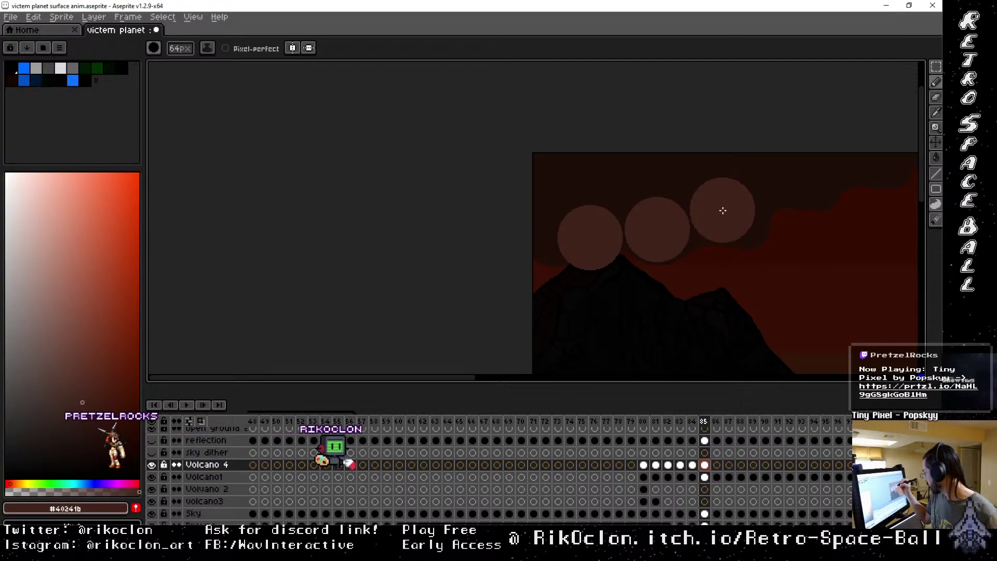
left_click(723, 210)
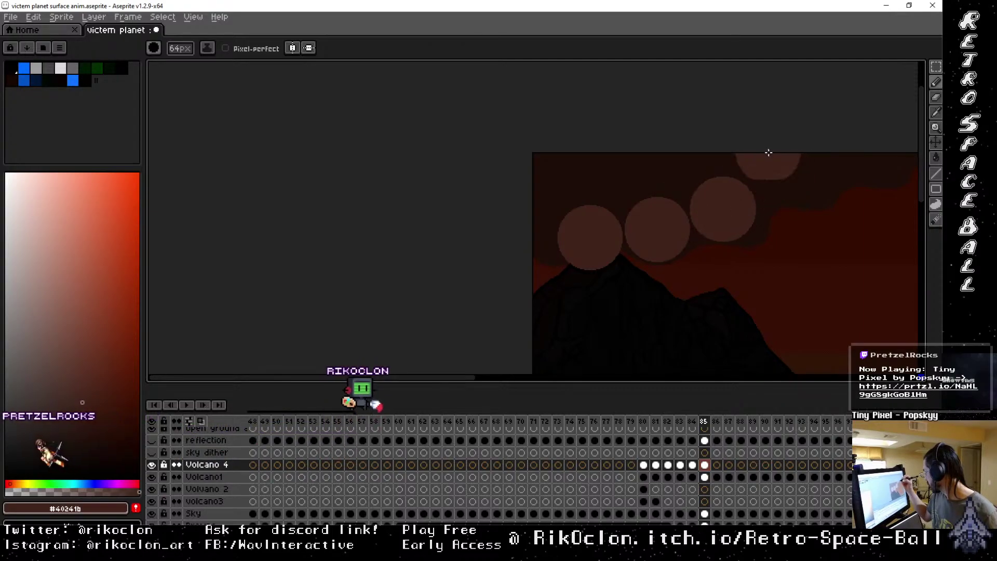
left_click(737, 208)
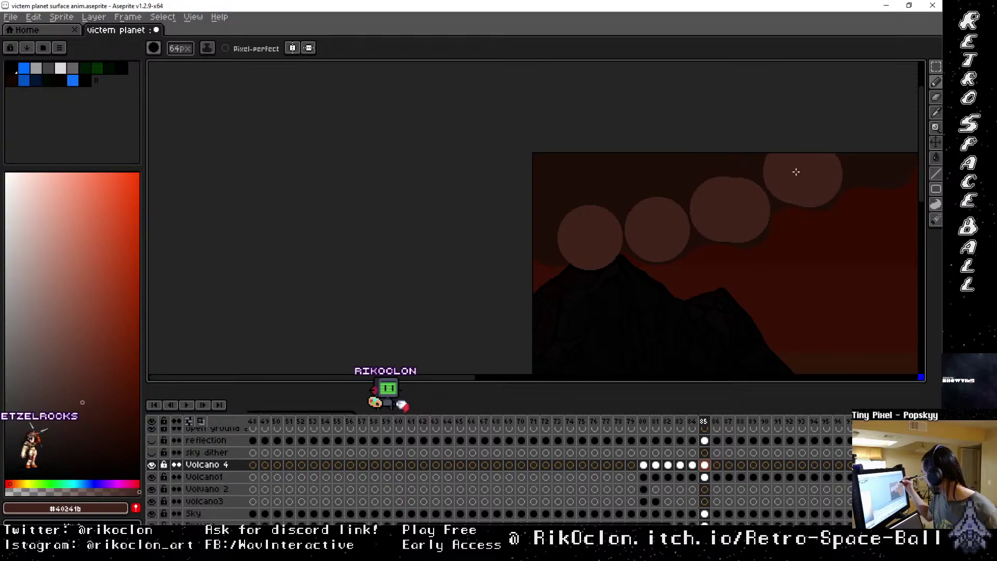
left_click_drag(834, 240, 594, 289)
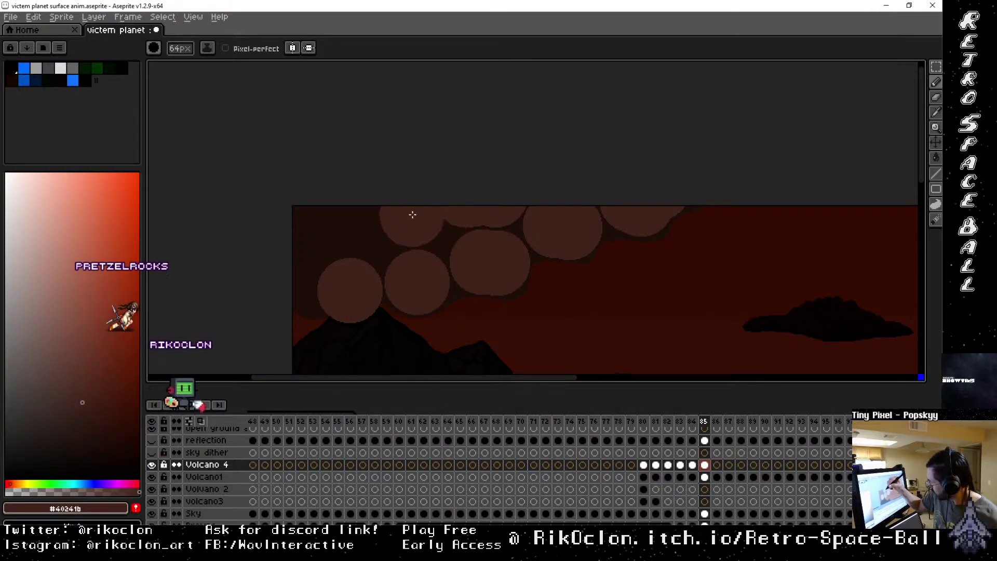
Extend the upper smoke puffs downward and sideways with the brush reduced to 22 px, keeping thin dark gaps between them.
key("minus")
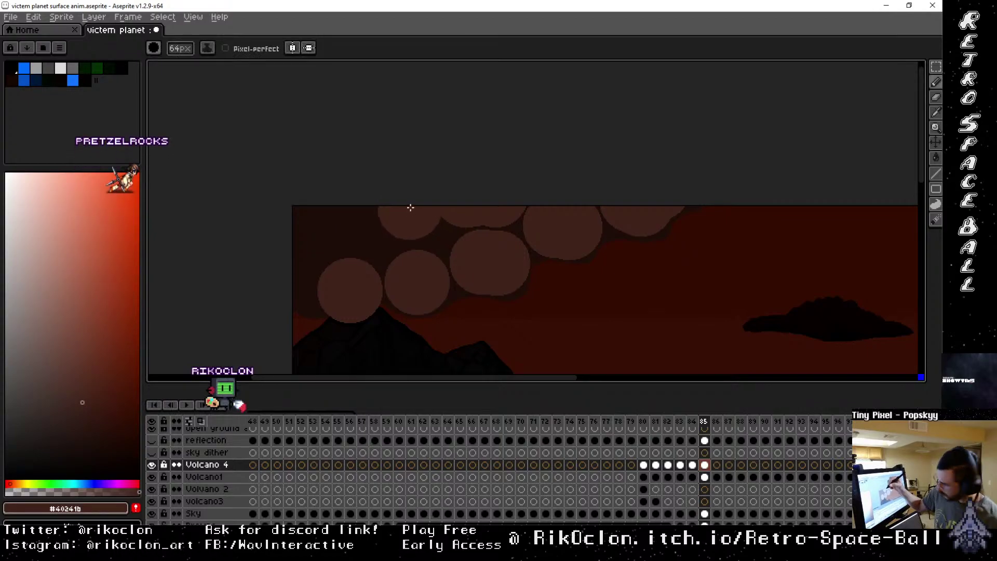
key("minus")
key("minus")
key("minus")
key("minus")
key("minus")
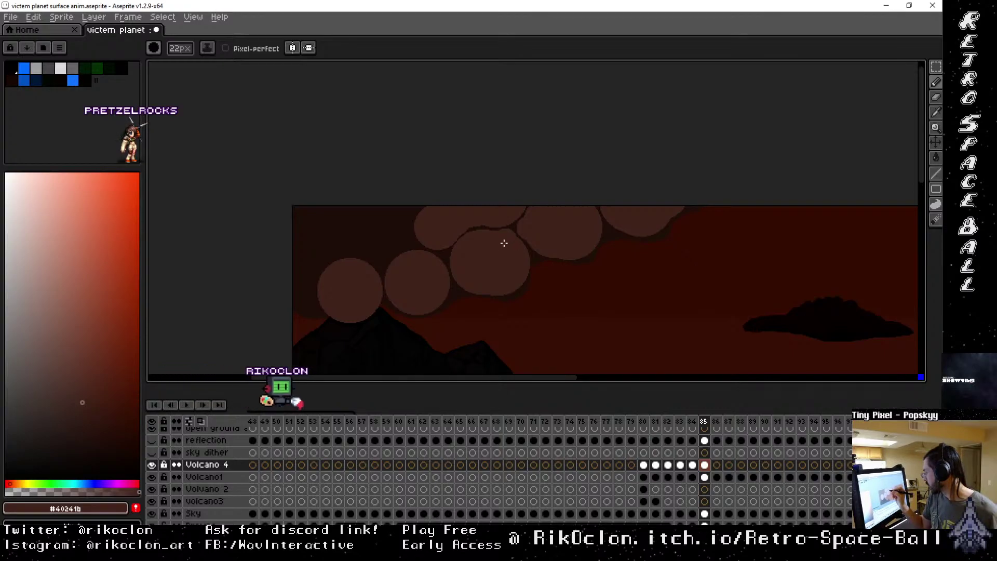
Add small bumps to the edges of the middle and outer puffs, reducing the brush from 18 px to 11 px.
key("minus")
key("minus")
key("minus")
key("minus")
key("minus")
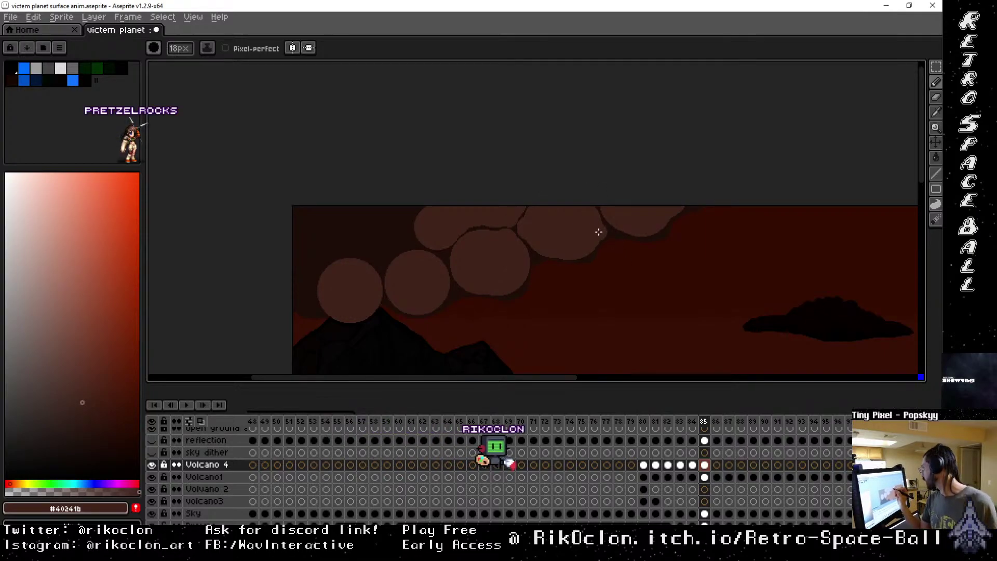
key("minus")
key("minus")
key("minus")
key("minus")
key("minus")
key("minus")
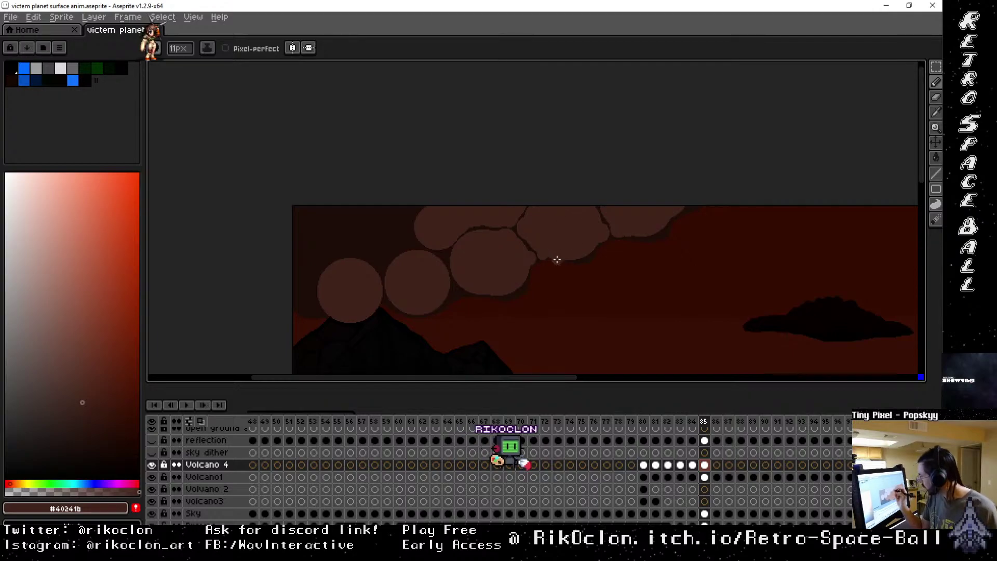
Try a small bulge on the underside of the middle puff with a 14 px brush.
key("plus")
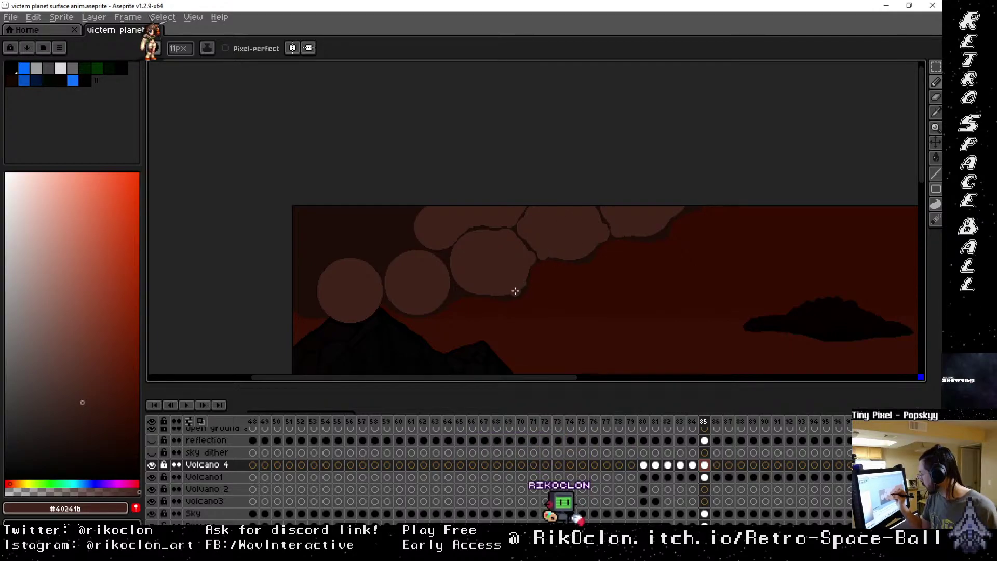
key("plus")
key("plus")
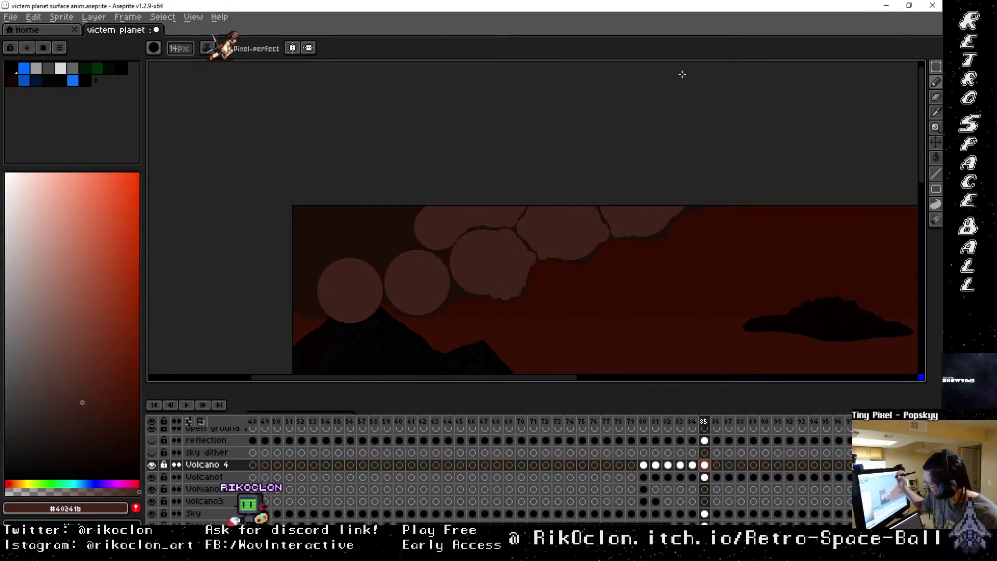
key("v")
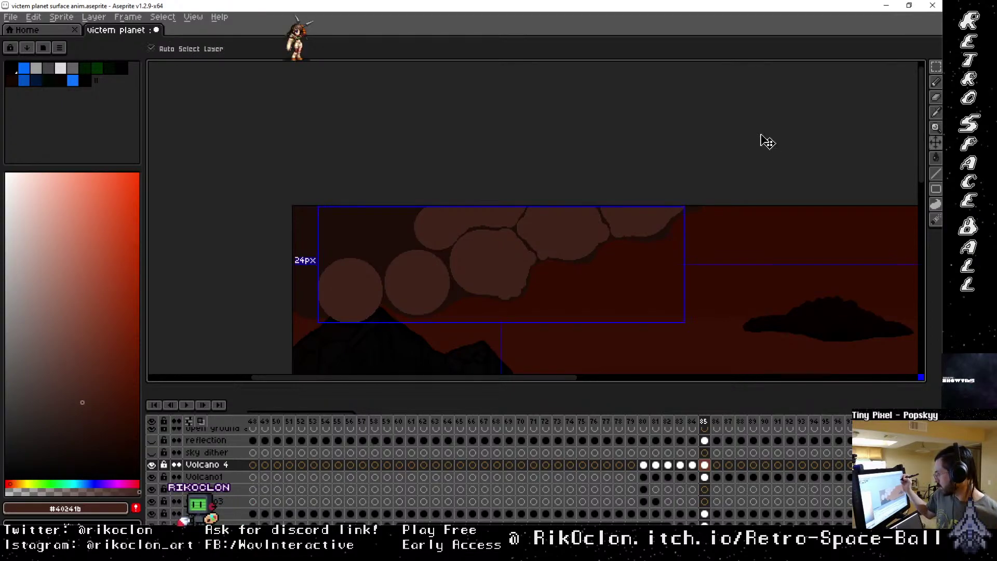
Add bulges to the middle puff's lower-left edge and around the puff beside the crater with a 21 to 25 px brush.
key("b")
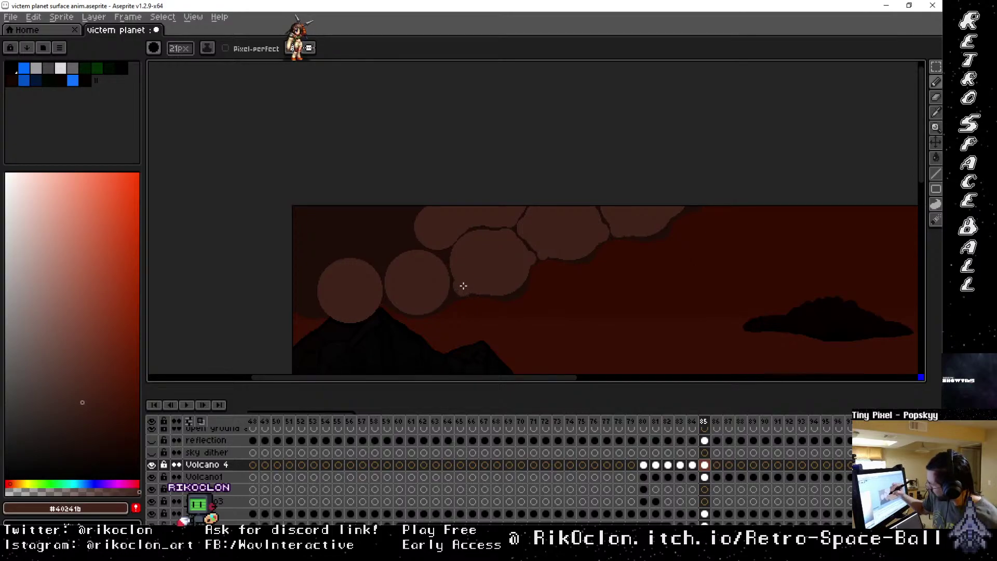
key("minus")
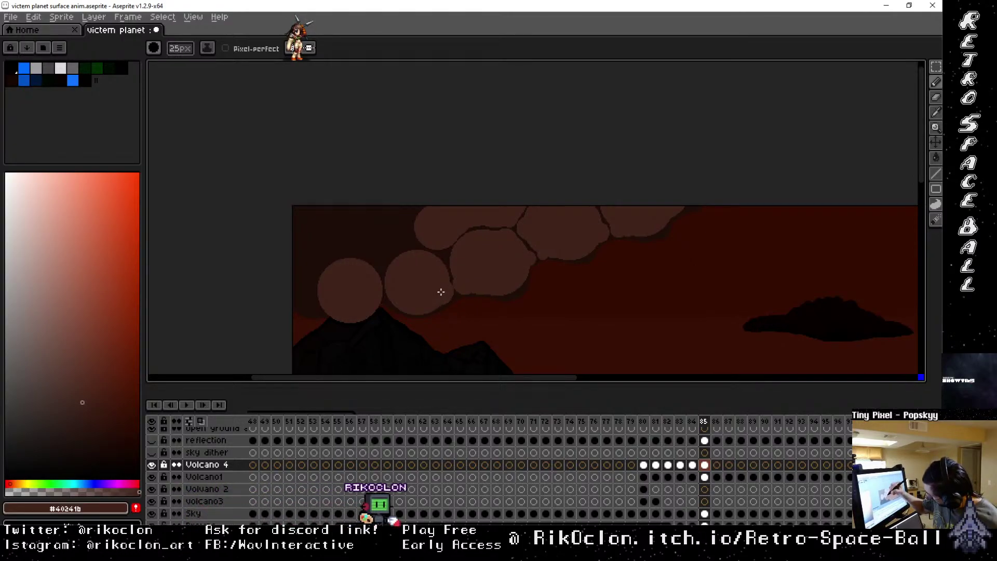
key("minus")
key("minus")
key("minus")
key("minus")
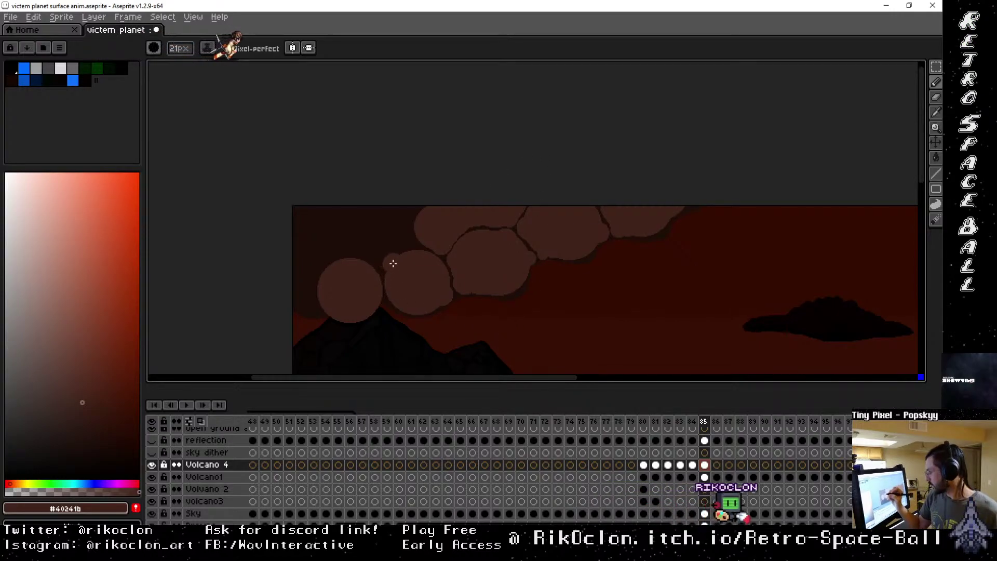
Paint a 64 px smoke puff cut off by the canvas's left edge, beside the crater puff.
scroll(364, 238, "up", 10)
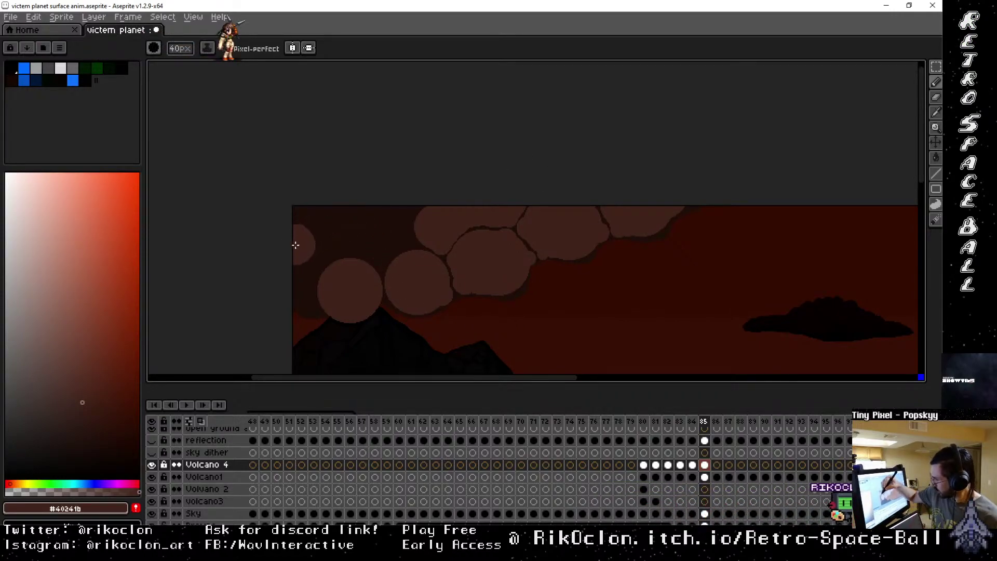
left_click(292, 266)
left_click_drag(293, 273, 283, 274)
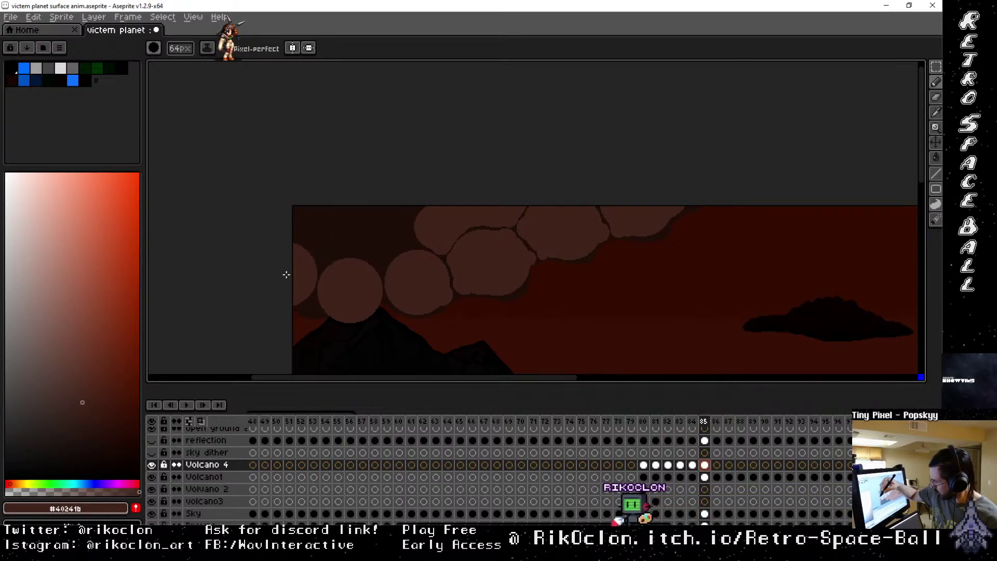
Add an 18 px puff below the left-edge puff and blend the two together with a slightly larger brush.
key("minus")
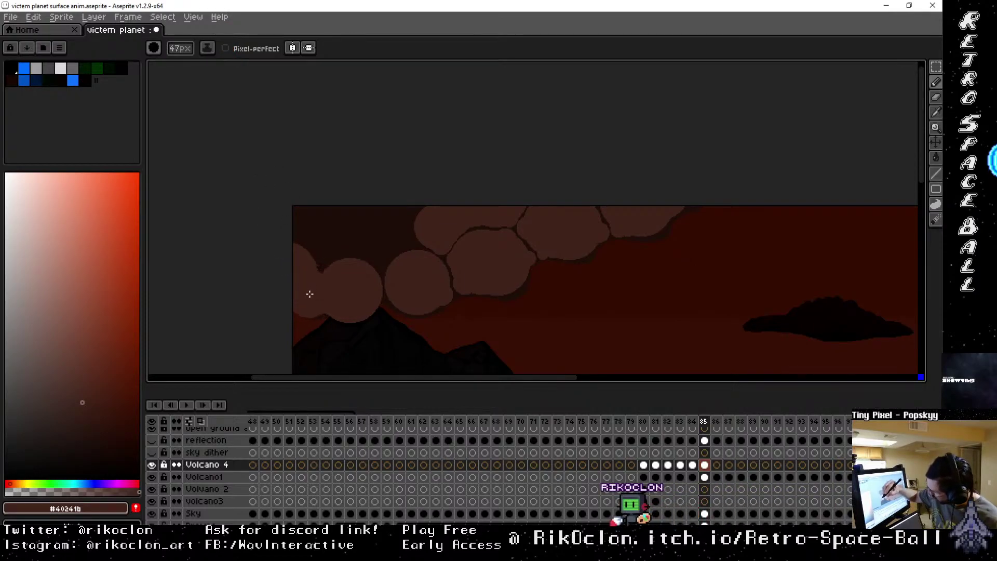
scroll(309, 293, "down", 7)
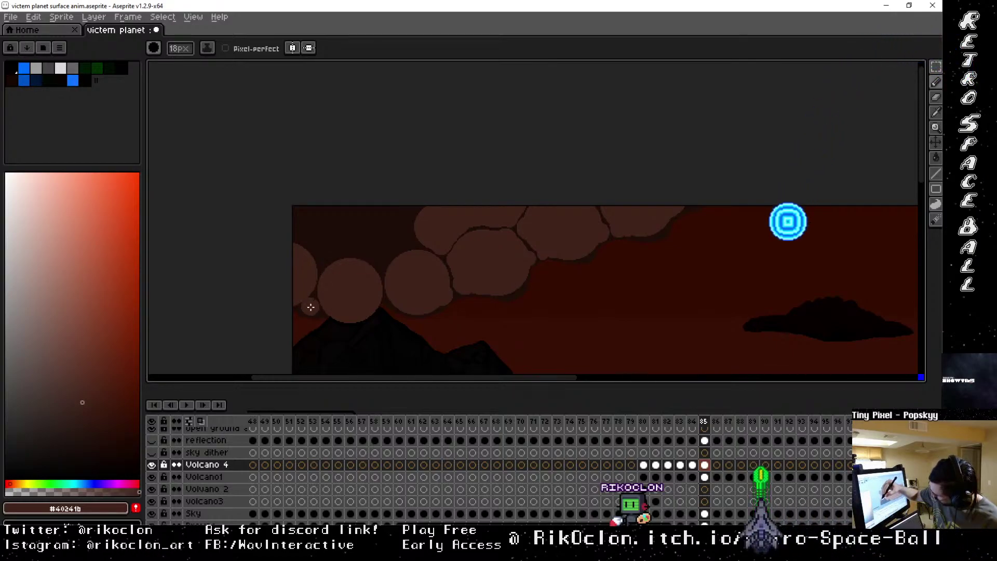
left_click(310, 306)
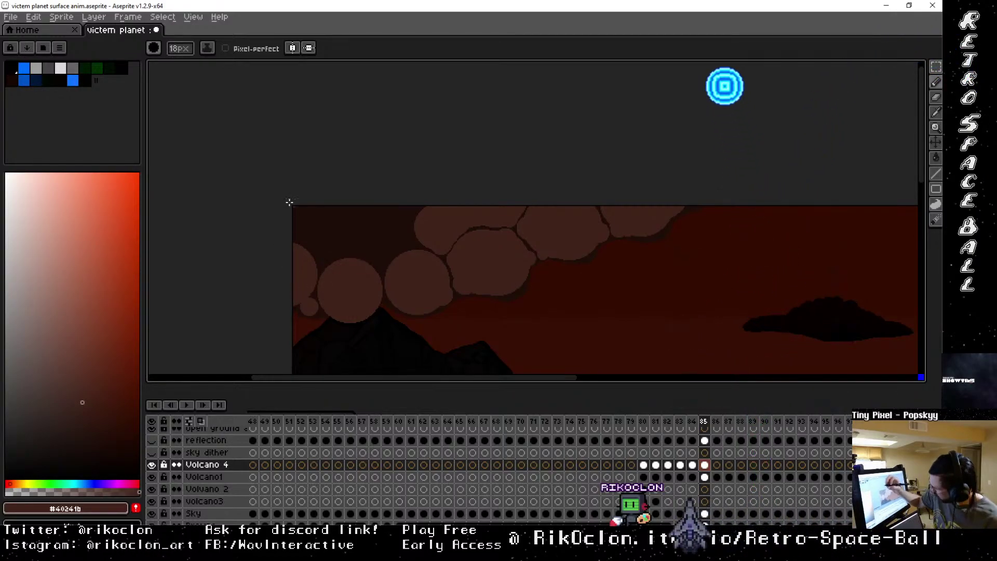
scroll(300, 300, "up", 3)
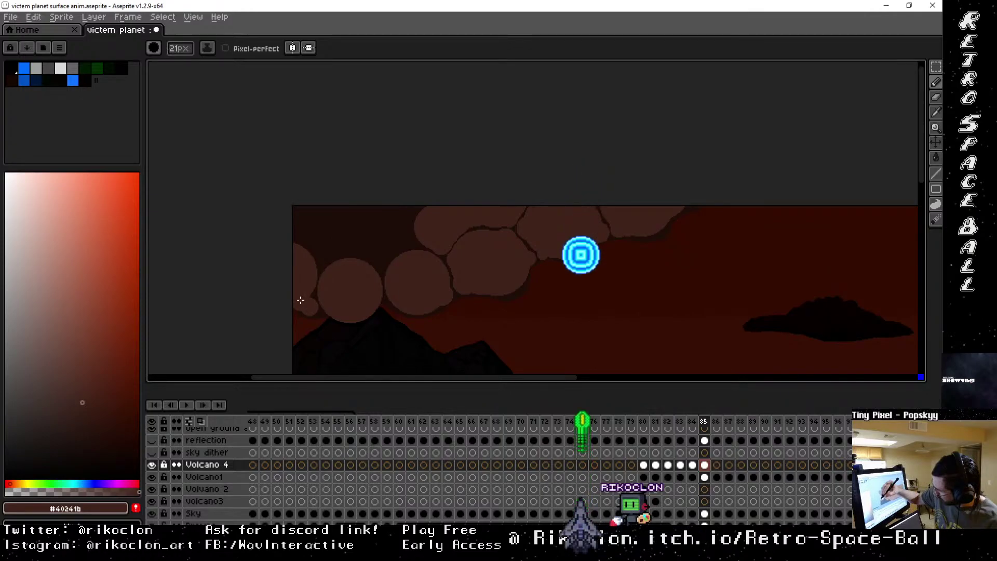
scroll(337, 293, "up", 5)
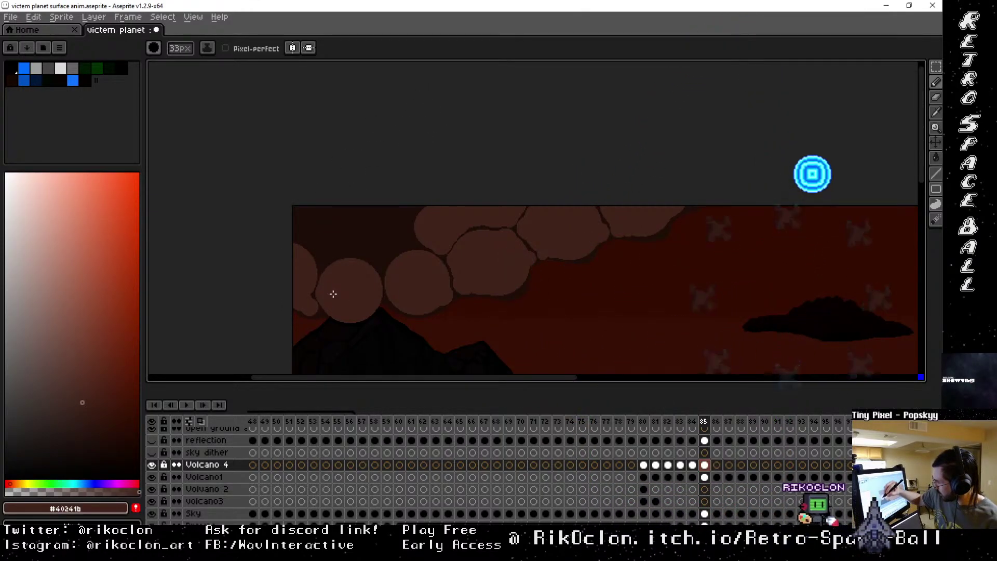
Paint a large smoke puff above the crater with a 64 px brush and fill the smoke's upper-left area around it.
scroll(338, 252, "up", 1)
left_click(338, 254)
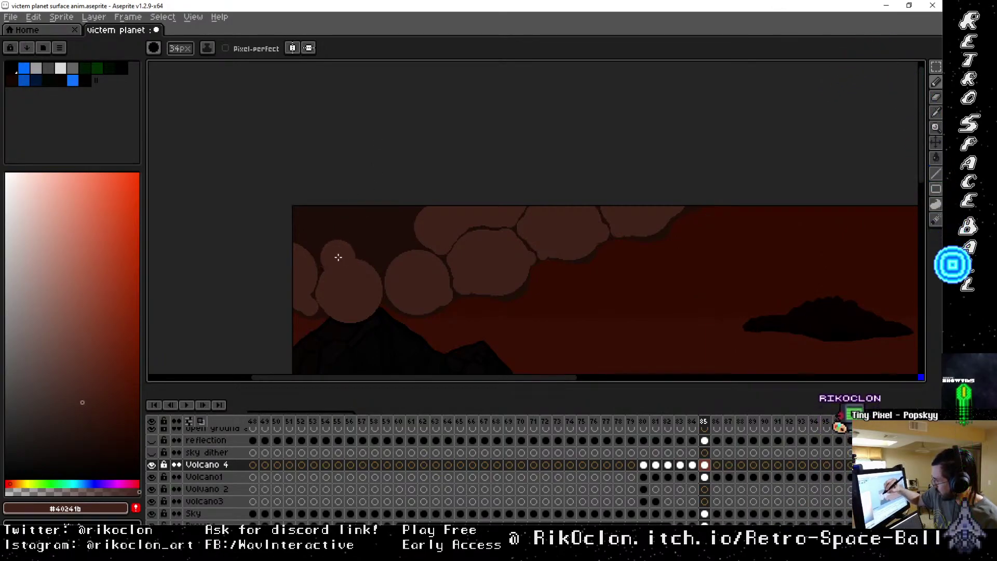
scroll(341, 253, "up", 5)
left_click(350, 249)
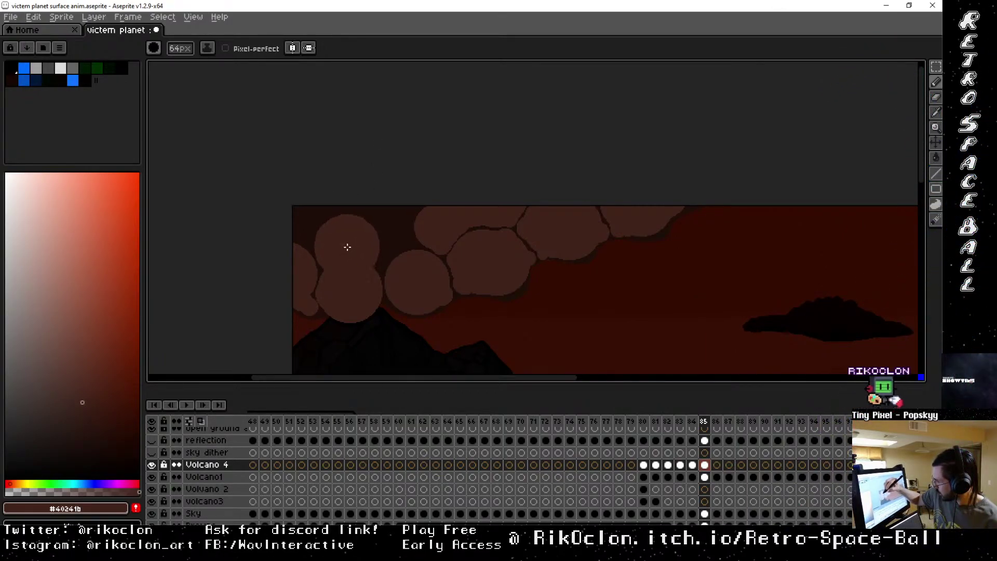
left_click(339, 234)
left_click_drag(339, 234, 372, 225)
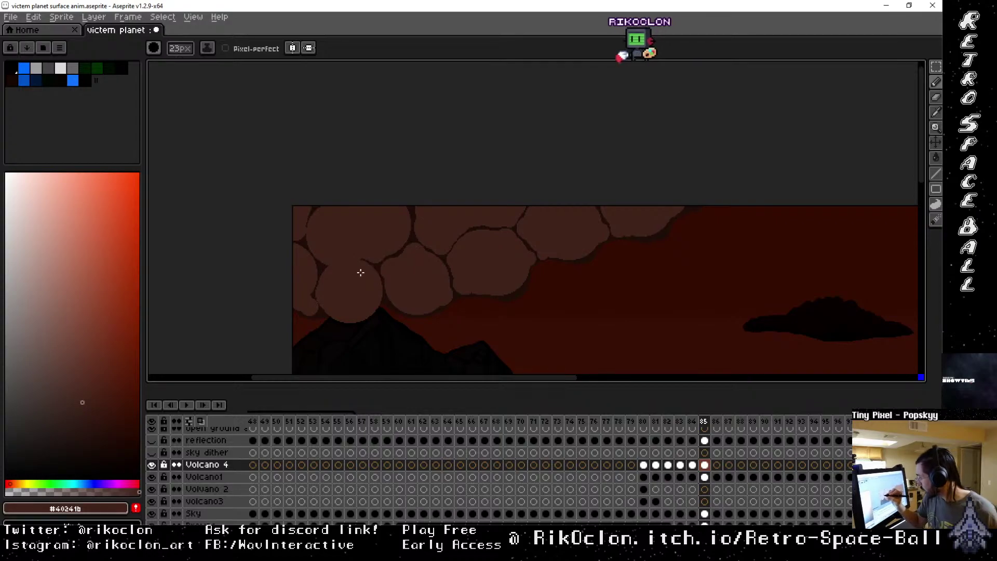
Refine the edges and gaps of the smoke puffs above the crater on frame 85, reducing the brush to 17 px.
key("minus")
key("minus")
key("minus")
key("minus")
key("minus")
key("minus")
key("minus")
key("minus")
key("minus")
key("minus")
key("minus")
key("minus")
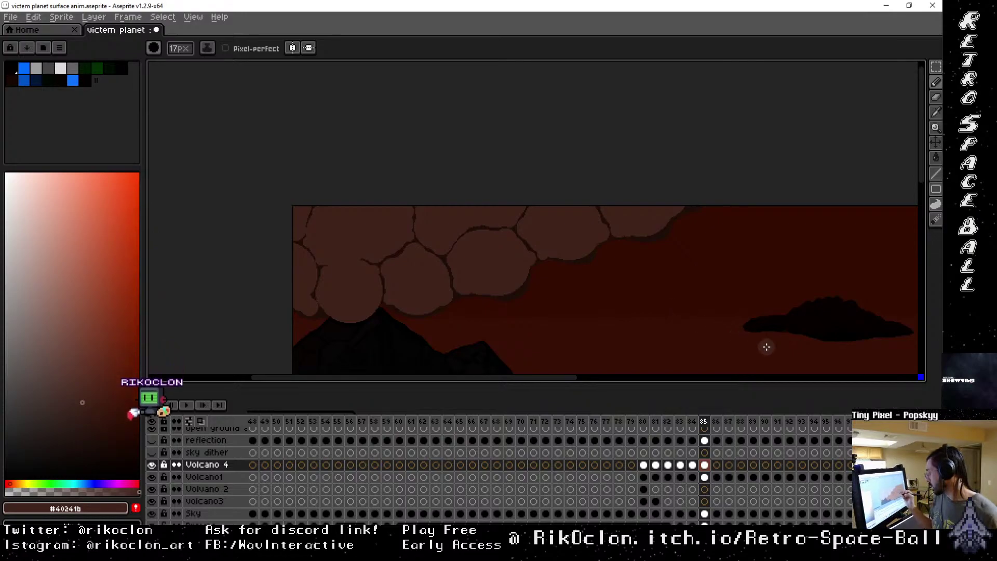
On frame 86 of Volcano 4, paint 64 px smoke puffs along the dark smoke's lower-right edge up to the canvas top.
left_click(694, 422)
left_click(705, 423)
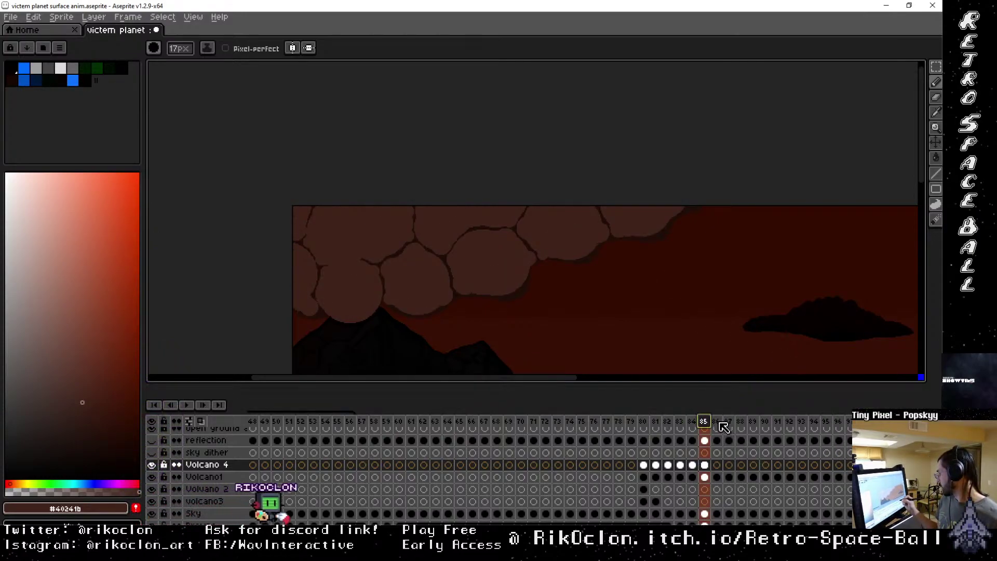
left_click(717, 422)
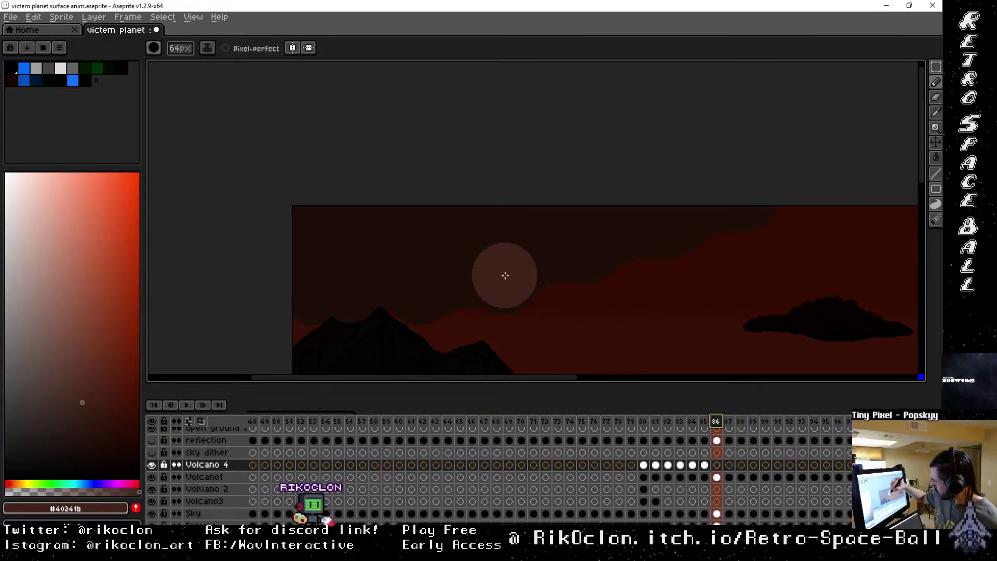
left_click(506, 276)
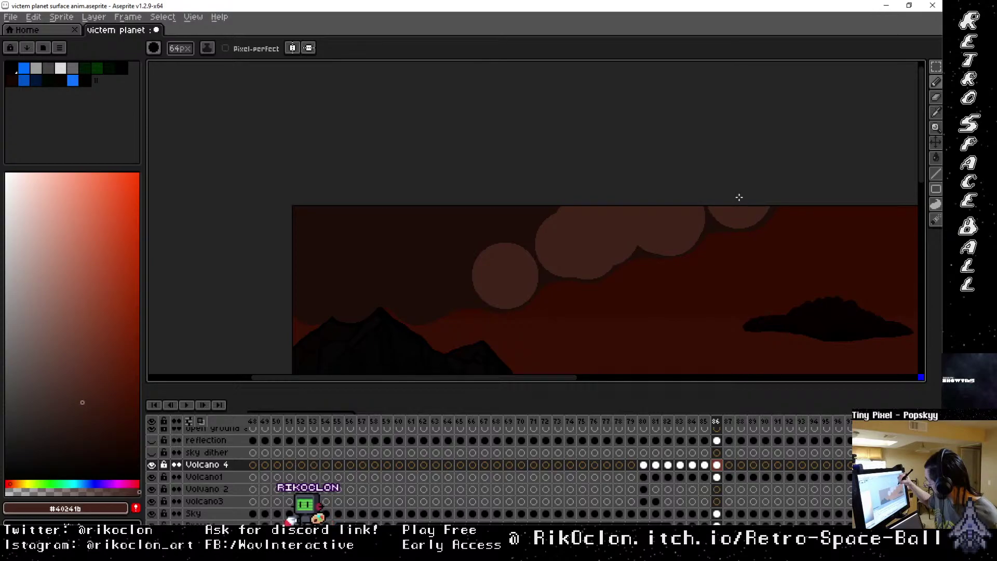
Paint more 64 px puffs on frame 86 along the canvas's upper edge, above the crater and into the upper-left corner.
left_click(510, 208)
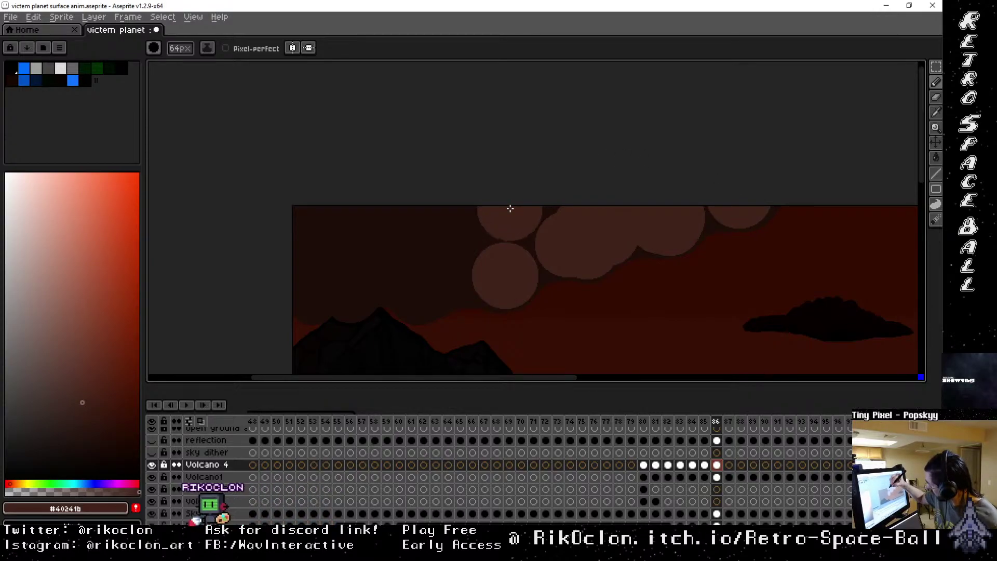
left_click(476, 207)
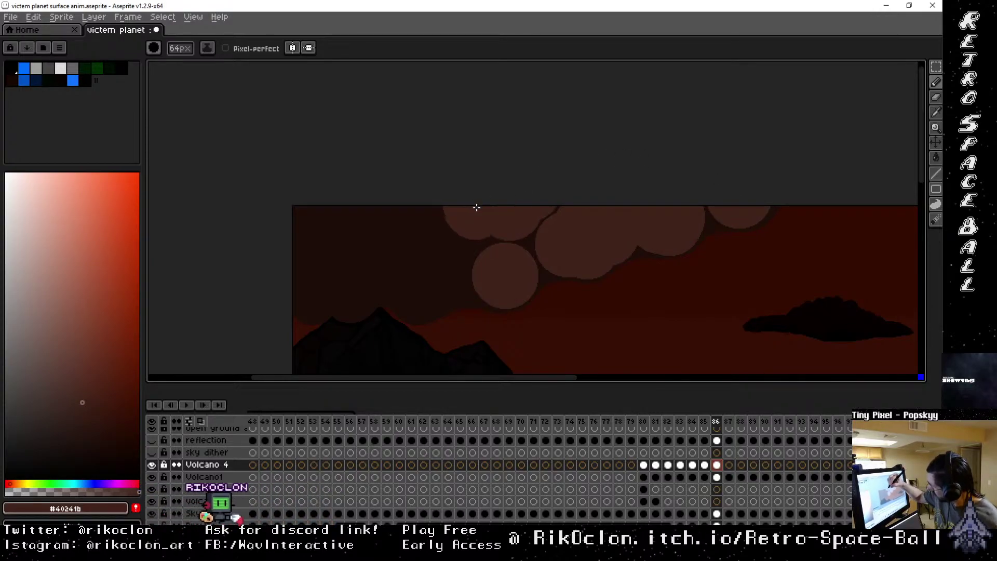
left_click(454, 220)
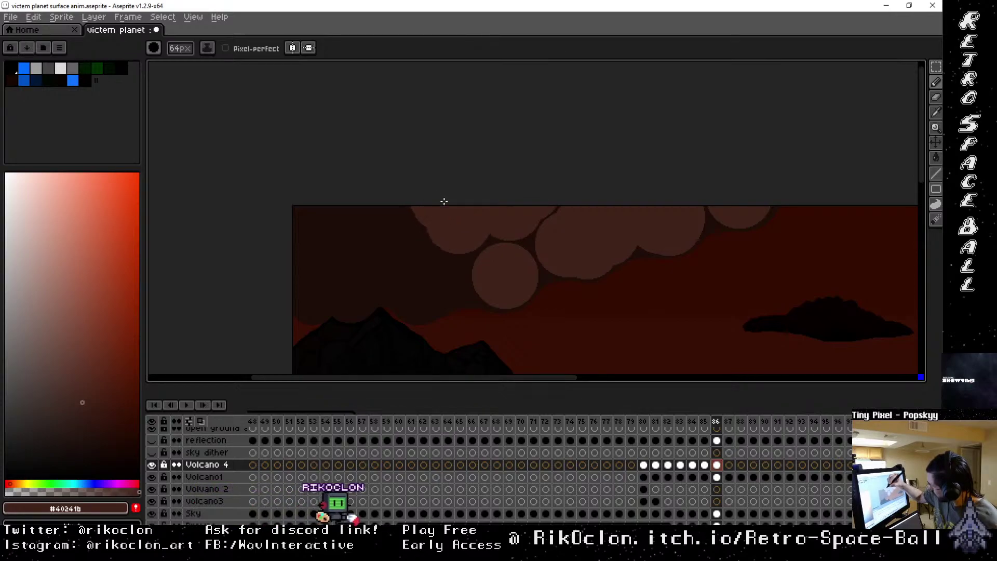
left_click(394, 204)
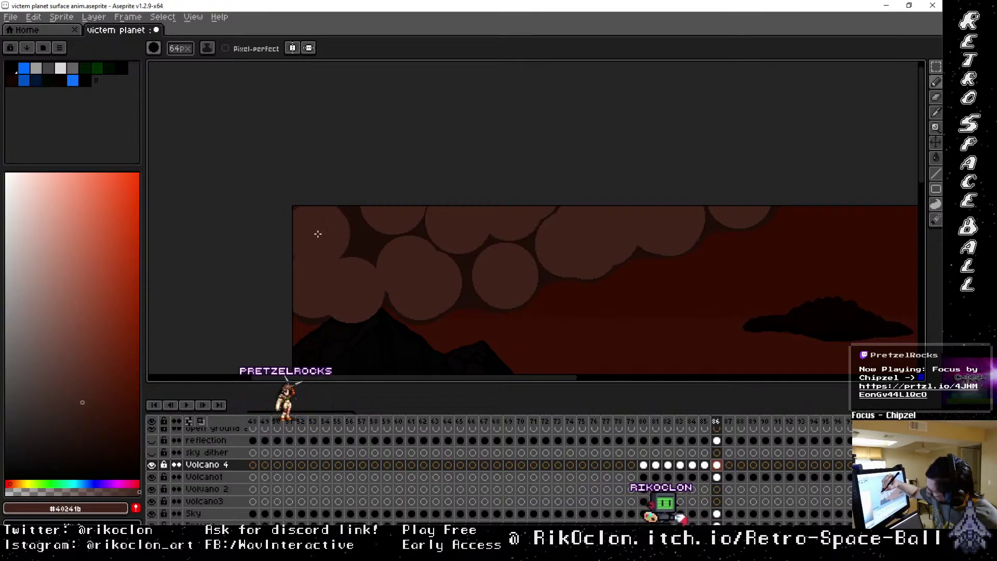
left_click(328, 239)
Fill the area between the upper-left puffs and the crater on frame 86 and widen the middle puff, reducing the brush to 53 px.
key("minus")
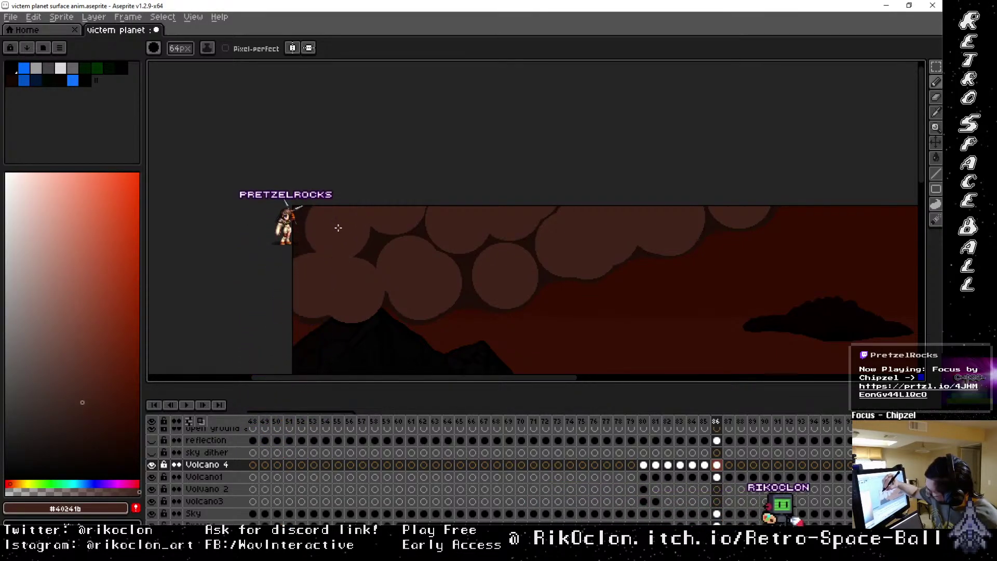
key("minus")
key("minus")
key("minus")
key("minus")
key("minus")
key("minus")
key("minus")
key("minus")
key("minus")
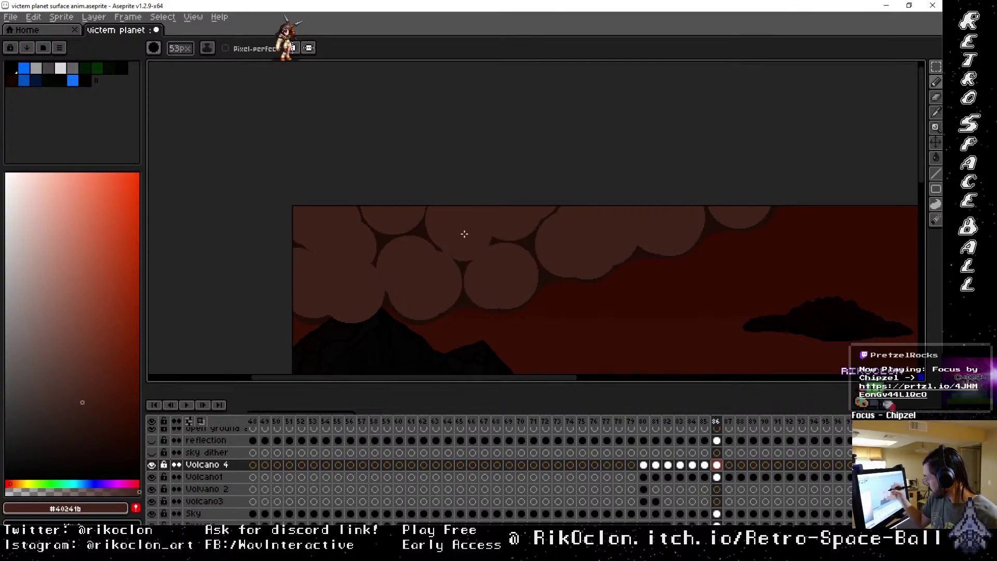
Add bulges to the lower and left edges of the upper-middle puff on frame 86, reducing the brush from 35 to 24 px.
key("minus")
key("minus")
key("minus")
key("minus")
key("minus")
key("minus")
key("minus")
key("minus")
key("minus")
key("minus")
key("minus")
key("minus")
key("minus")
key("minus")
key("minus")
key("minus")
key("minus")
key("minus")
key("minus")
key("minus")
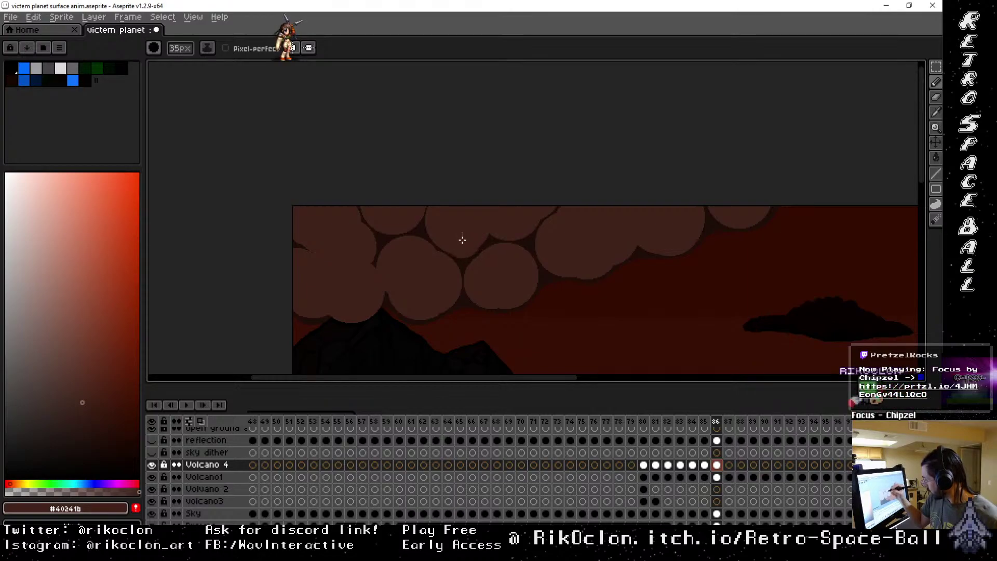
key("minus")
key("minus")
key("minus")
key("minus")
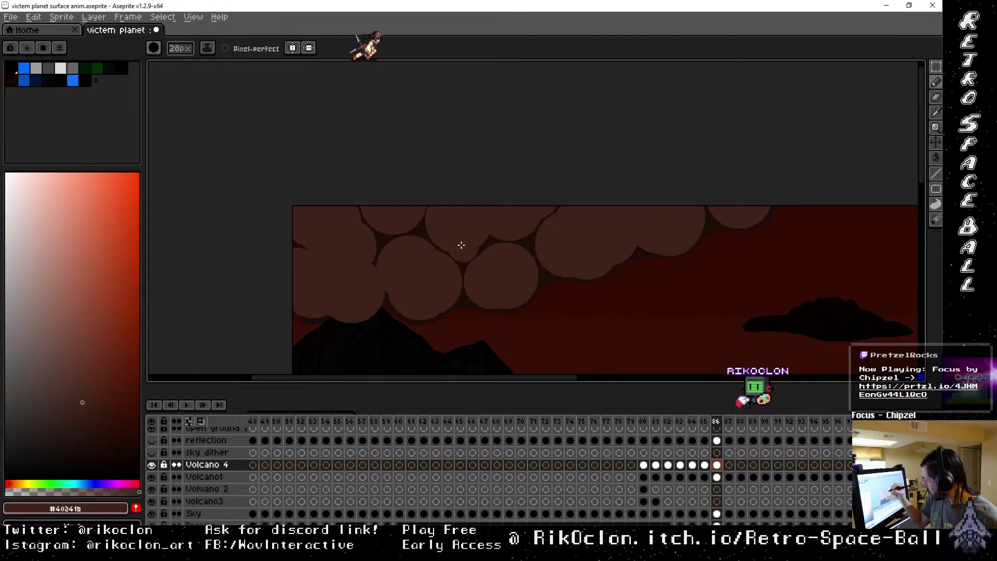
key("minus")
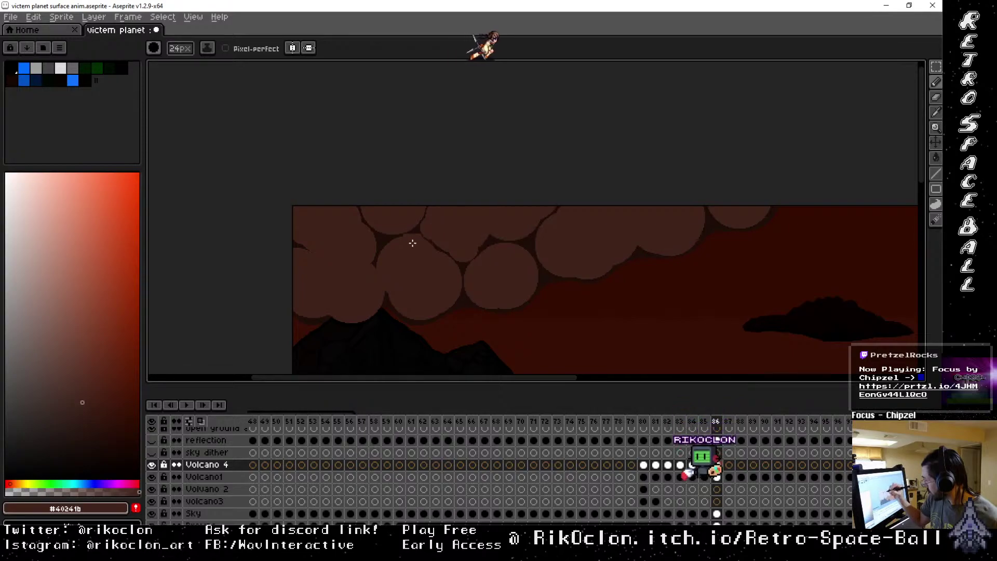
Add small bulges around the lower middle puff and narrow the gaps above the crater puffs with a 17 px brush.
key("minus")
key("minus")
key("minus")
key("minus")
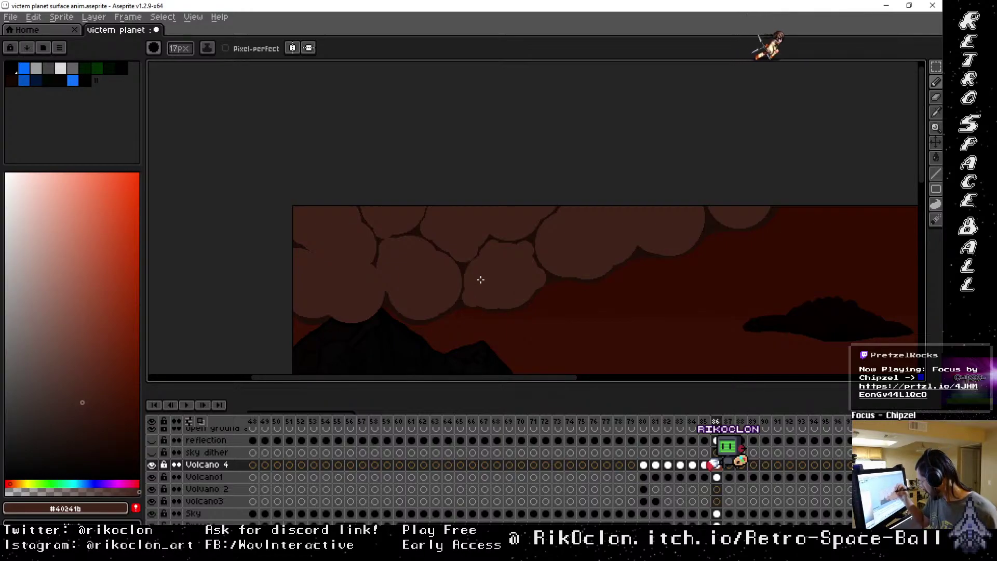
Add bulges to the two puffs at the smoke's right end on frame 86 with a 16 to 21 px brush.
key("plus")
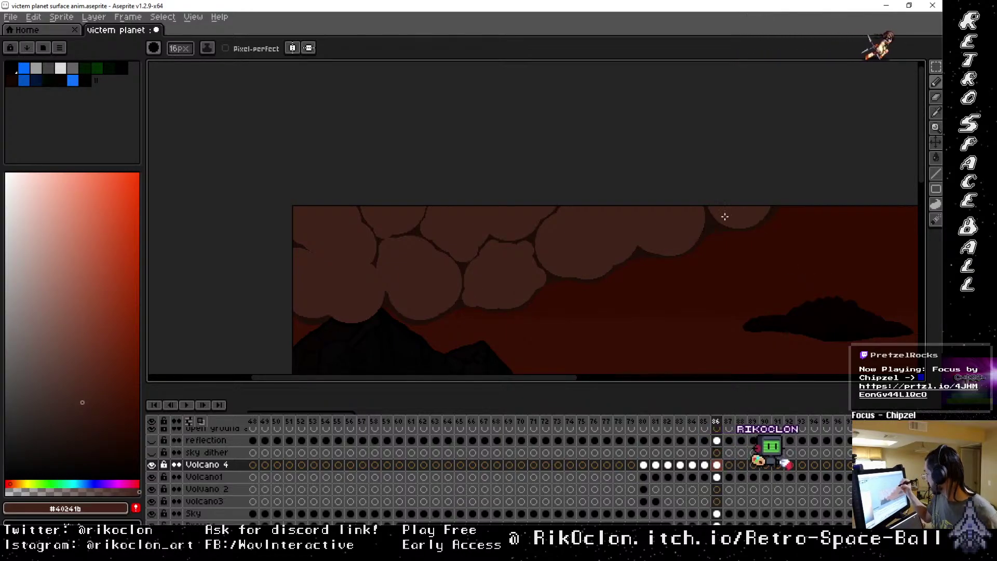
key("plus")
key("plus")
key("plus")
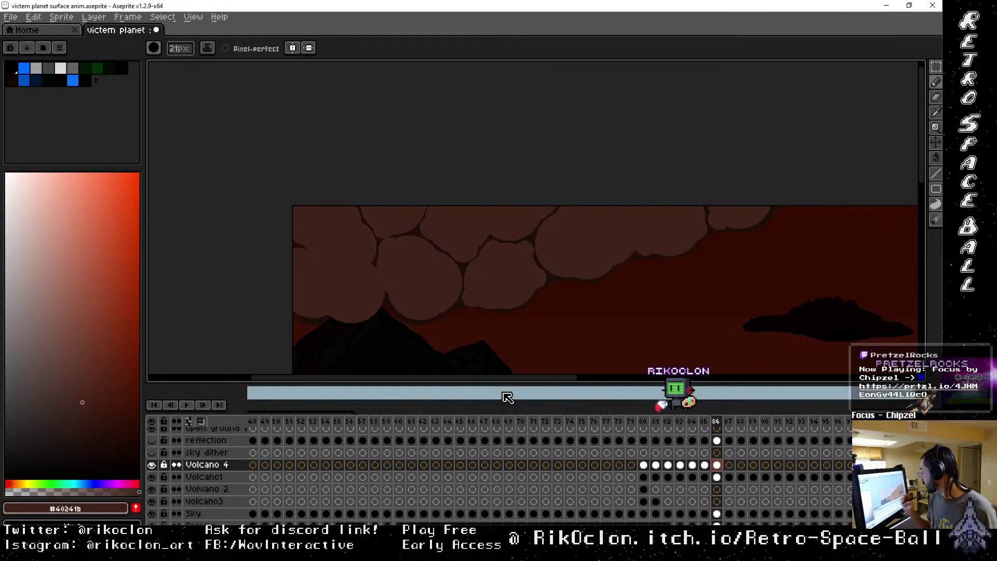
Roughen the left side of the large right puff and the lower edges of its neighbours with a 16 to 14 px brush.
key("minus")
key("minus")
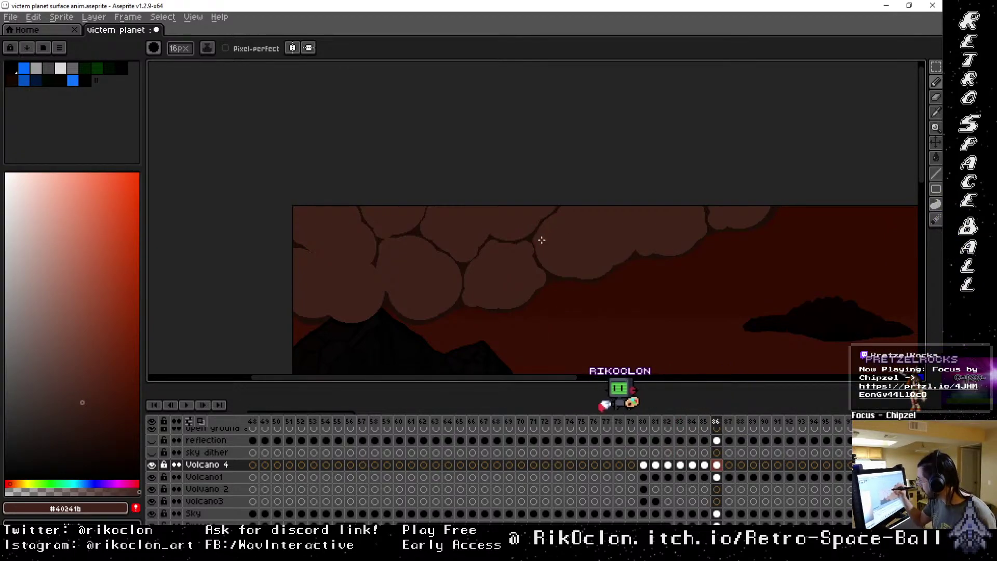
key("minus")
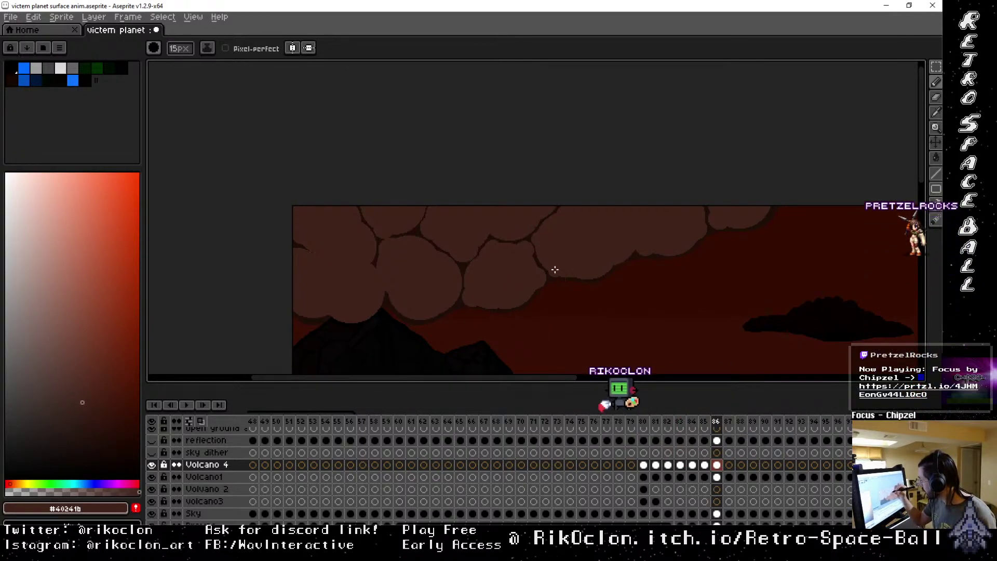
key("minus")
key("minus")
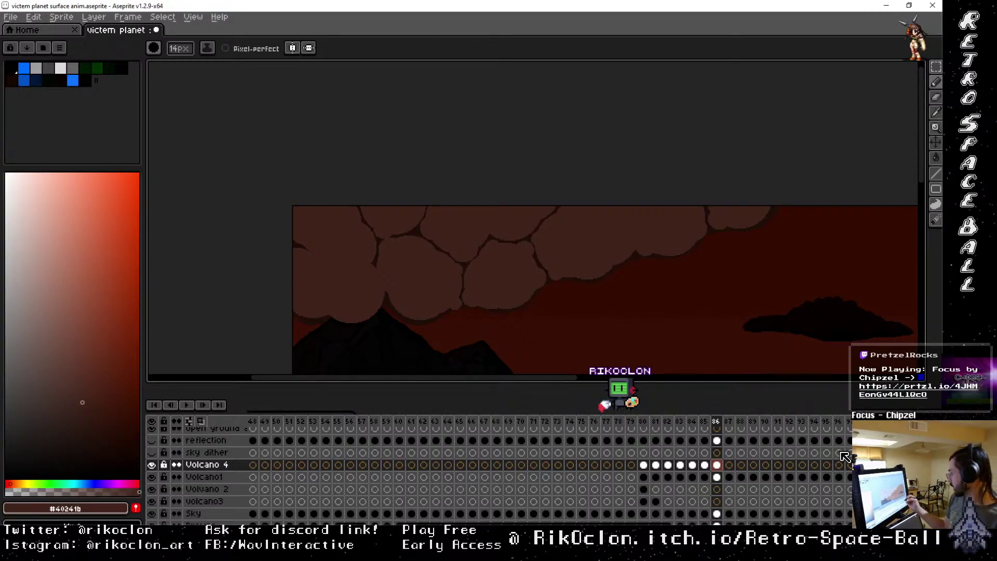
On frame 87 of Volcano 4, paint 64 px smoke puffs down the dark smoke's right edge from the canvas top.
left_click(704, 423)
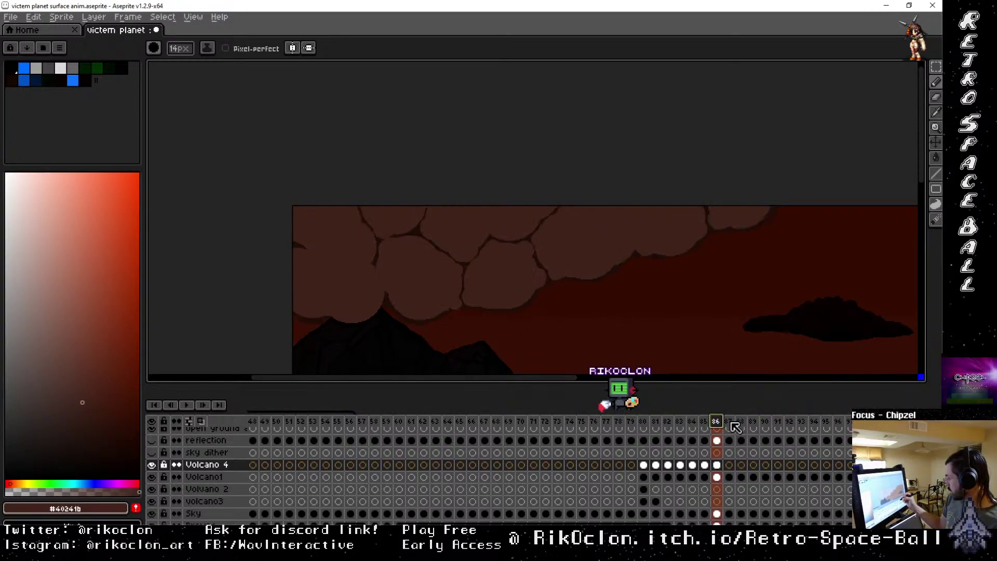
left_click(730, 423)
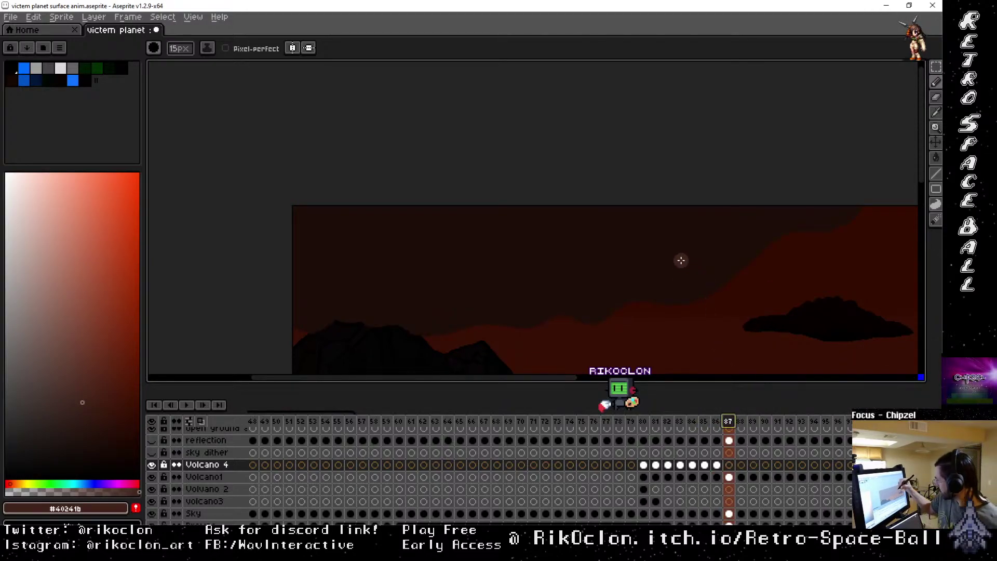
scroll(680, 261, "up", 10)
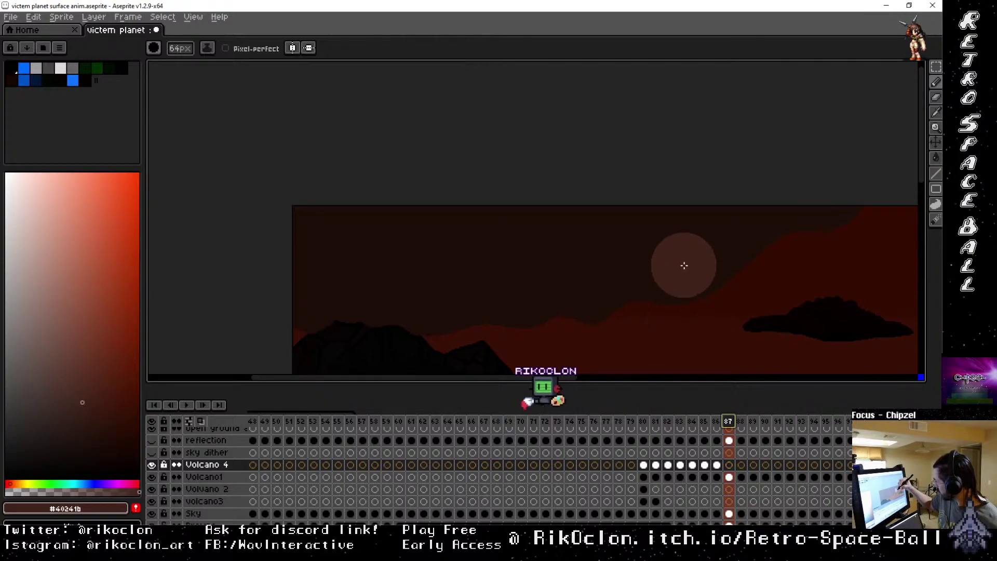
left_click(684, 266)
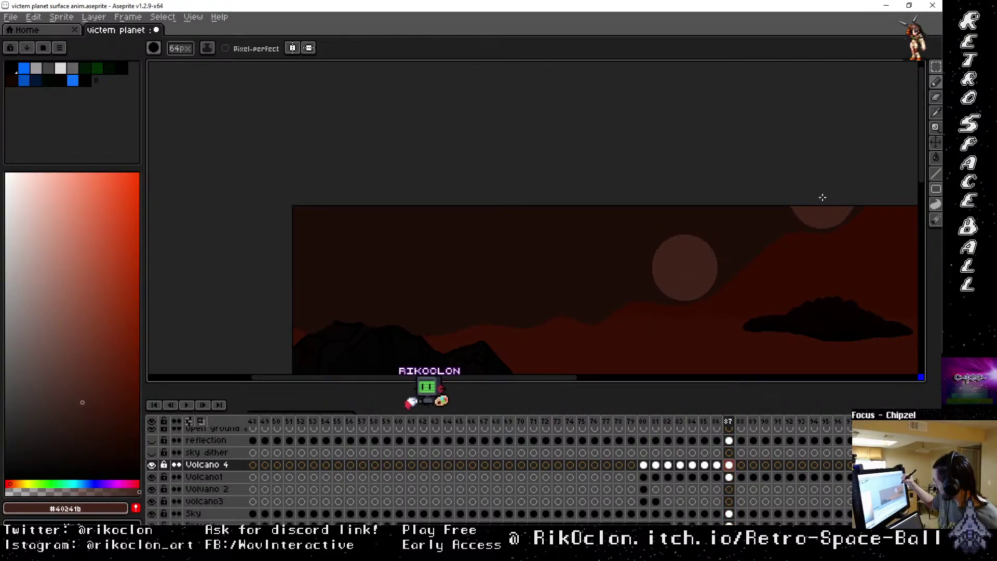
left_click_drag(708, 250, 730, 218)
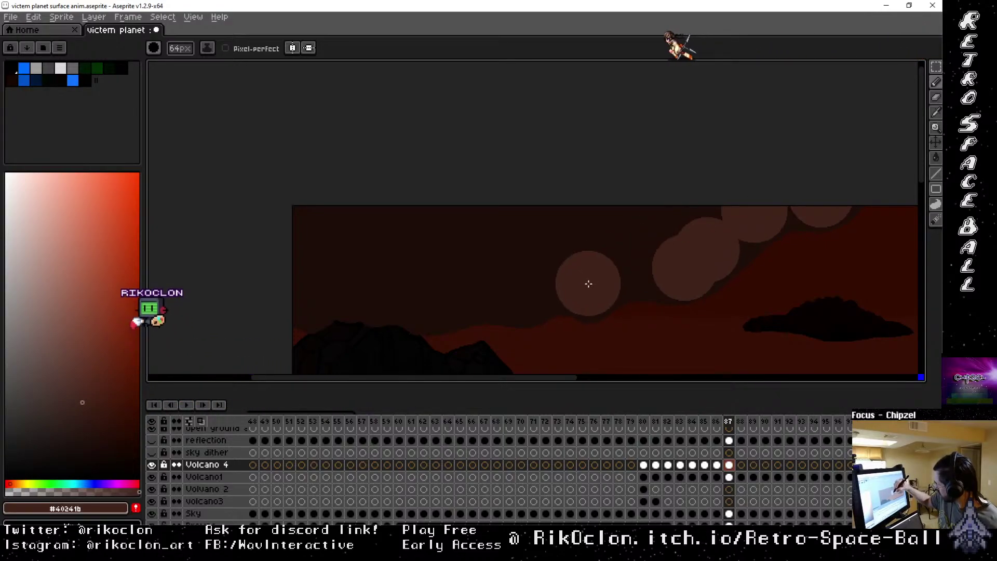
Continue the 64 px puffs on frame 87 along the smoke's lower edge, past the crater to the canvas's left edge.
left_click_drag(588, 283, 601, 267)
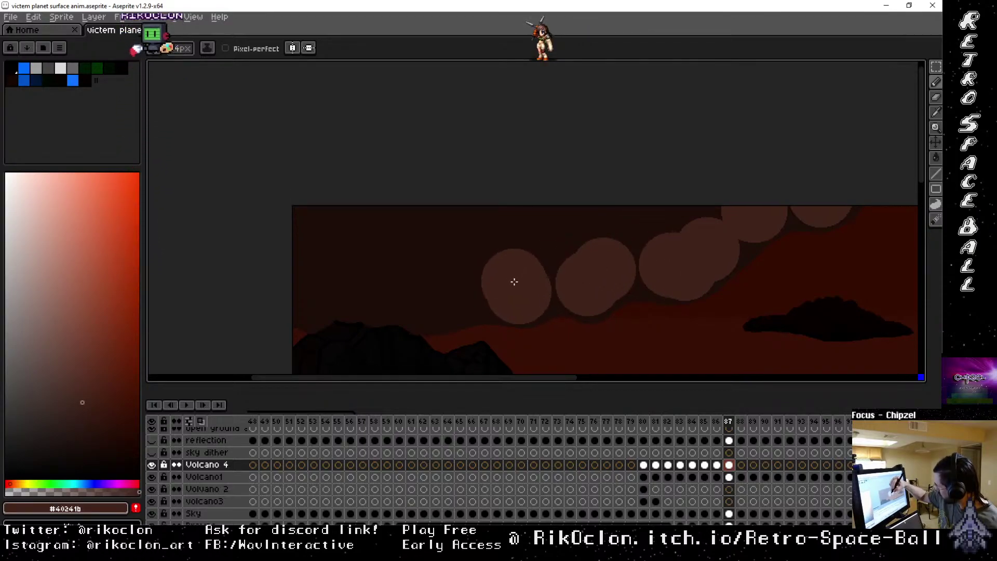
left_click_drag(514, 281, 497, 288)
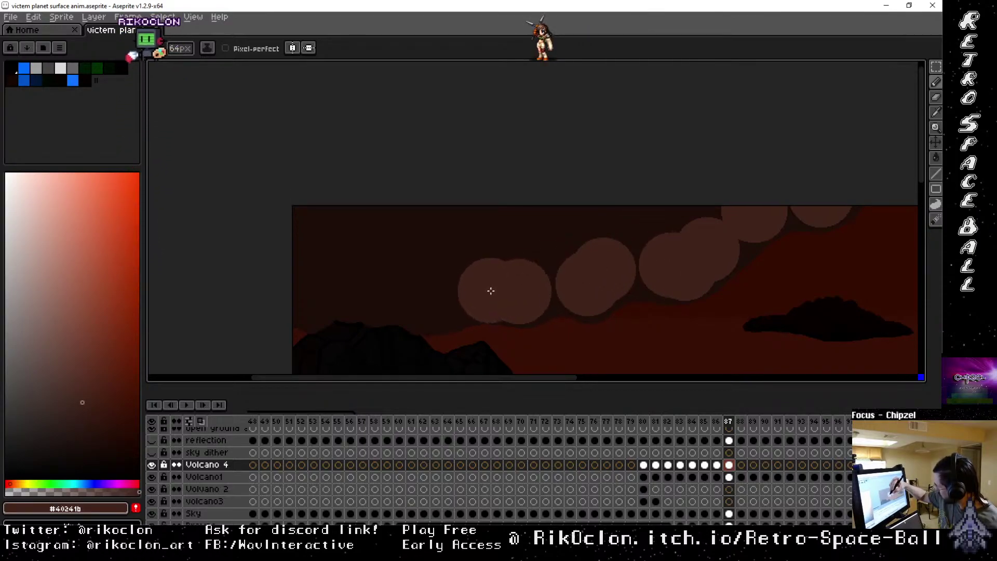
left_click(431, 299)
left_click(384, 289)
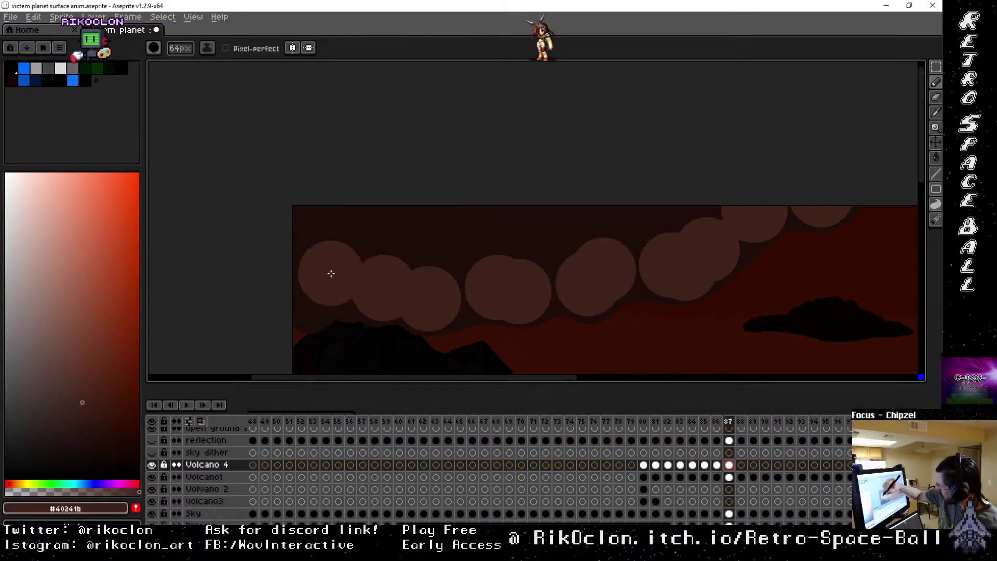
left_click(306, 291)
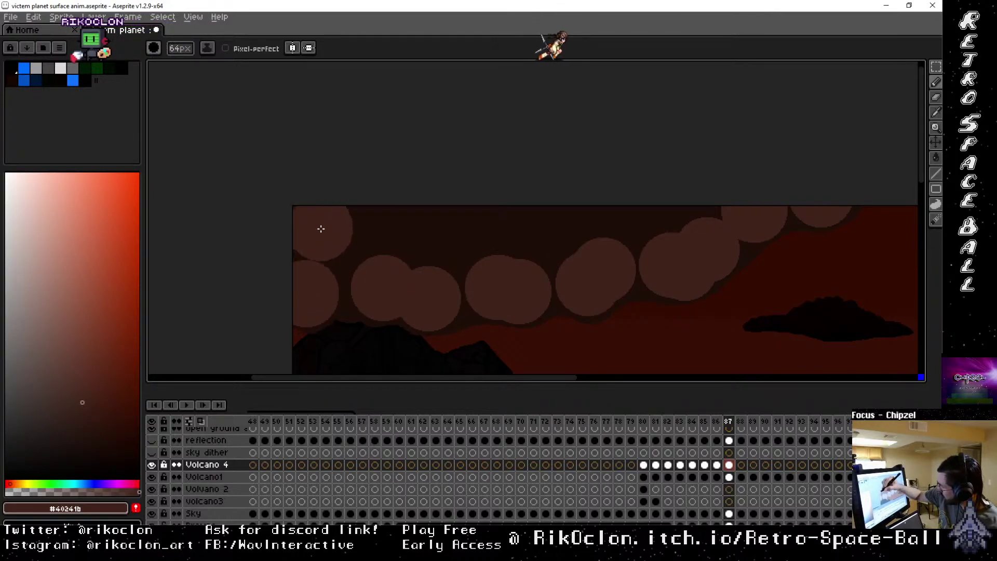
Paint 64 px puffs in the smoke's upper-left area on frame 87 and join them to the puffs above the crater.
left_click_drag(344, 233, 326, 229)
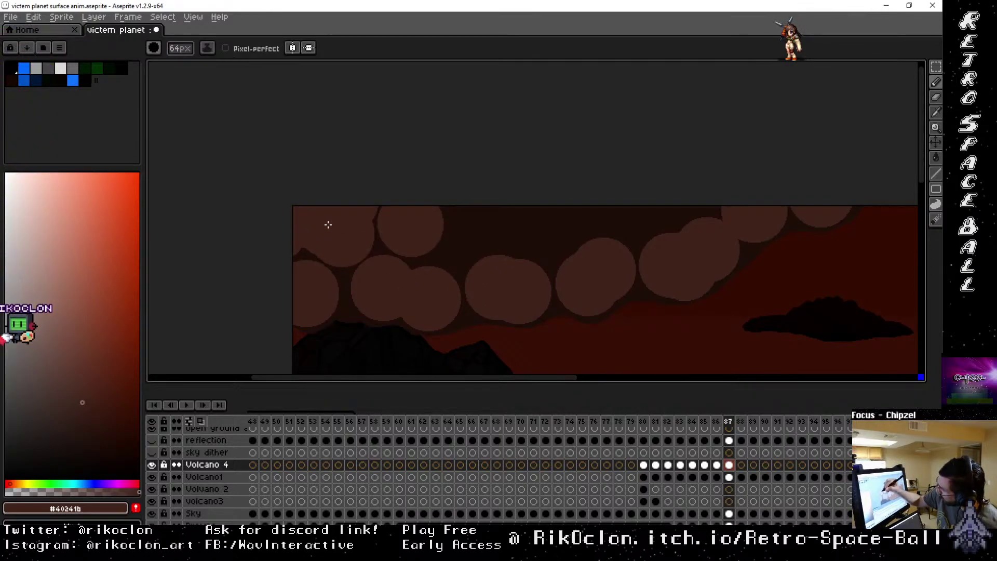
left_click(349, 256)
left_click(353, 279)
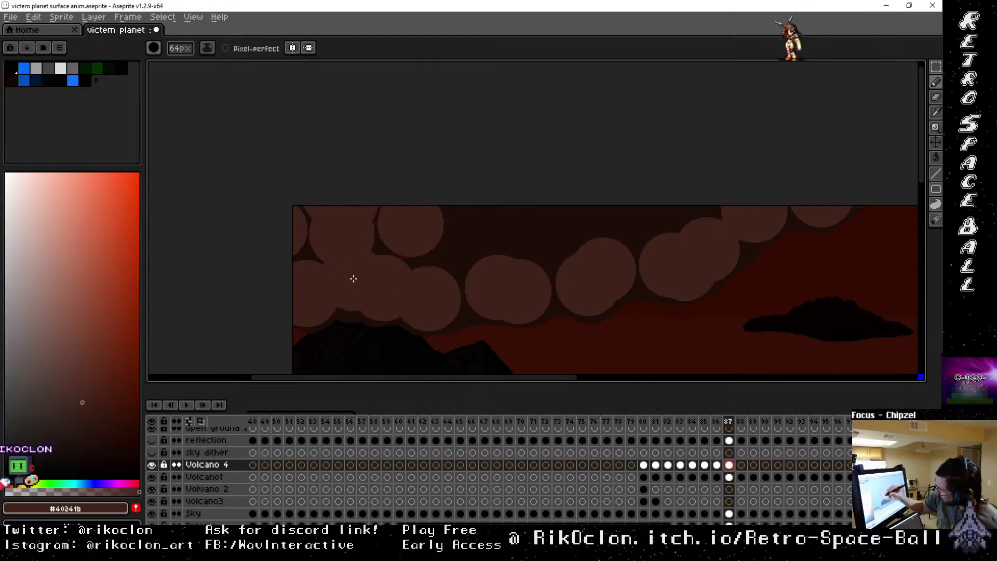
Paint an upper row of 64 px puffs on frame 87 across the middle of the smoke toward its right end.
left_click(536, 263)
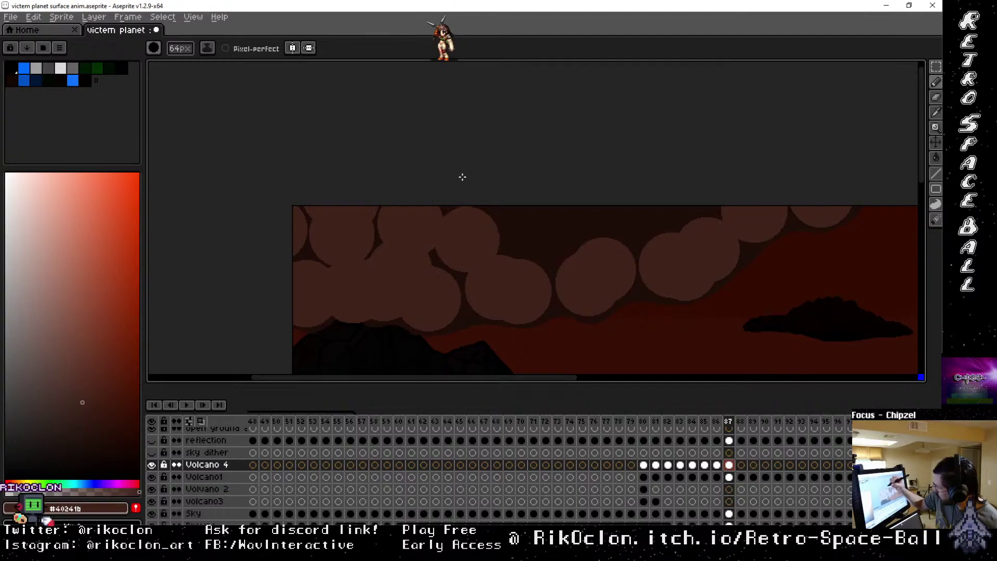
left_click(530, 227)
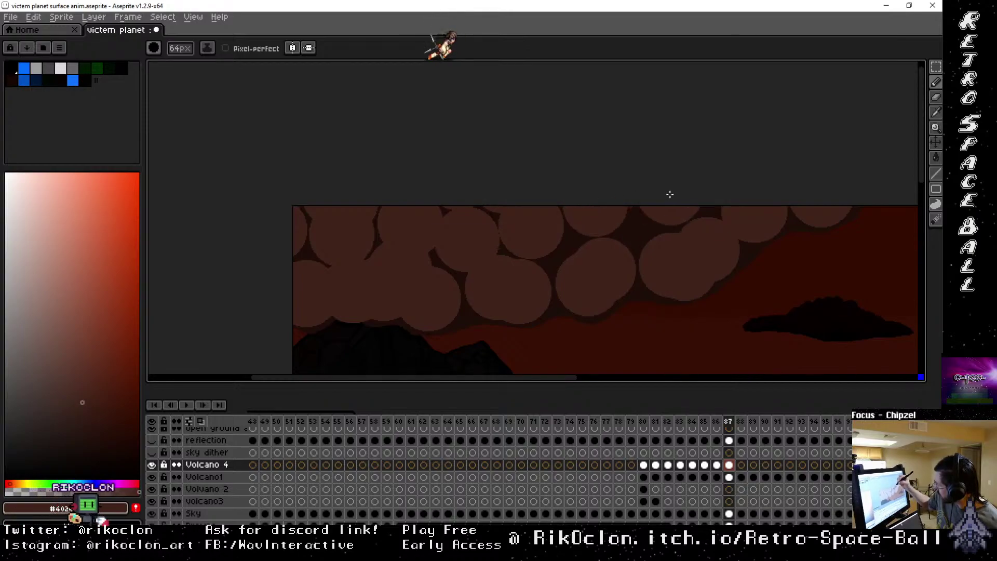
left_click(652, 200)
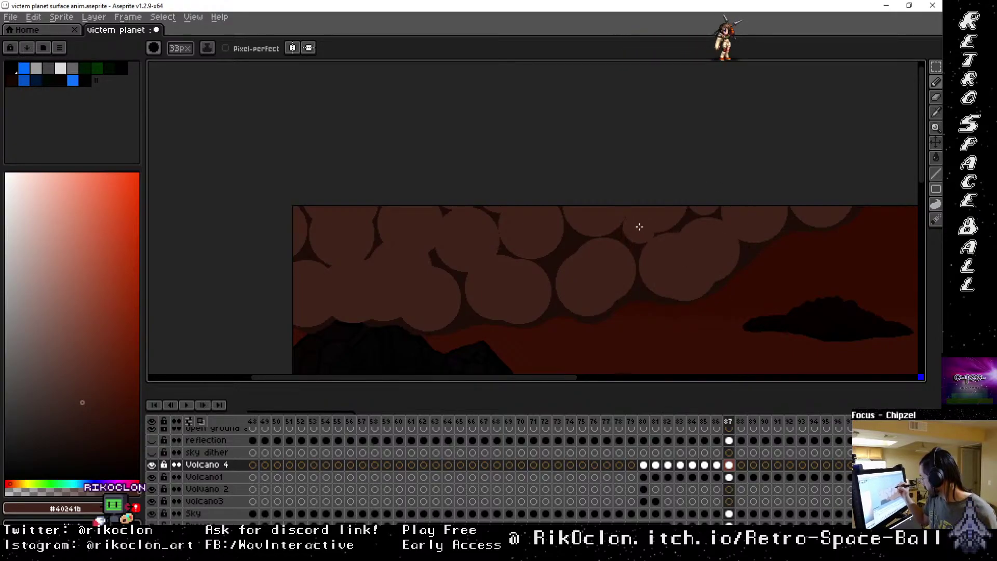
Add bulges around the lower and right puffs on frame 87 and narrow the gaps with a brush of about 22 px.
key("minus")
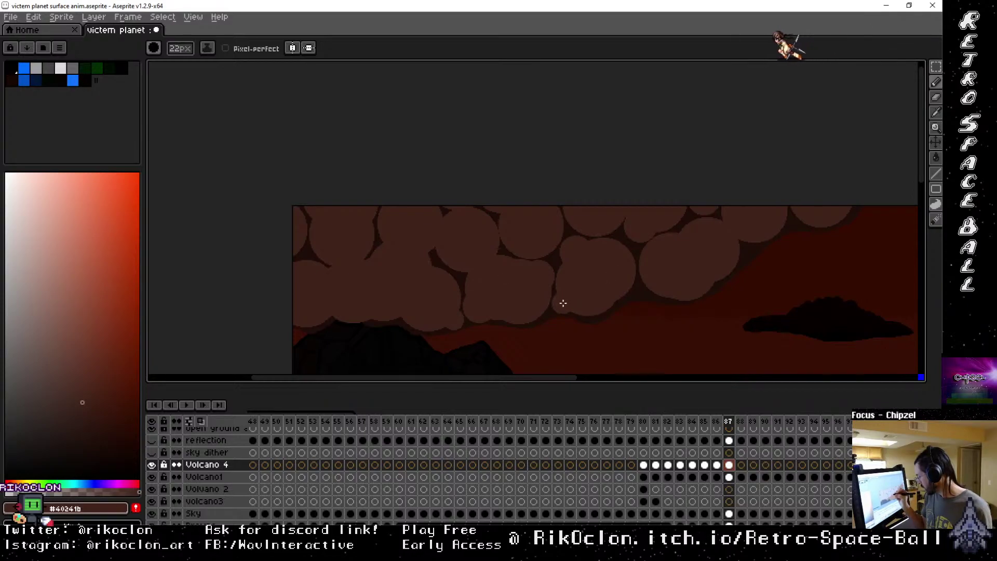
key("minus")
key("minus")
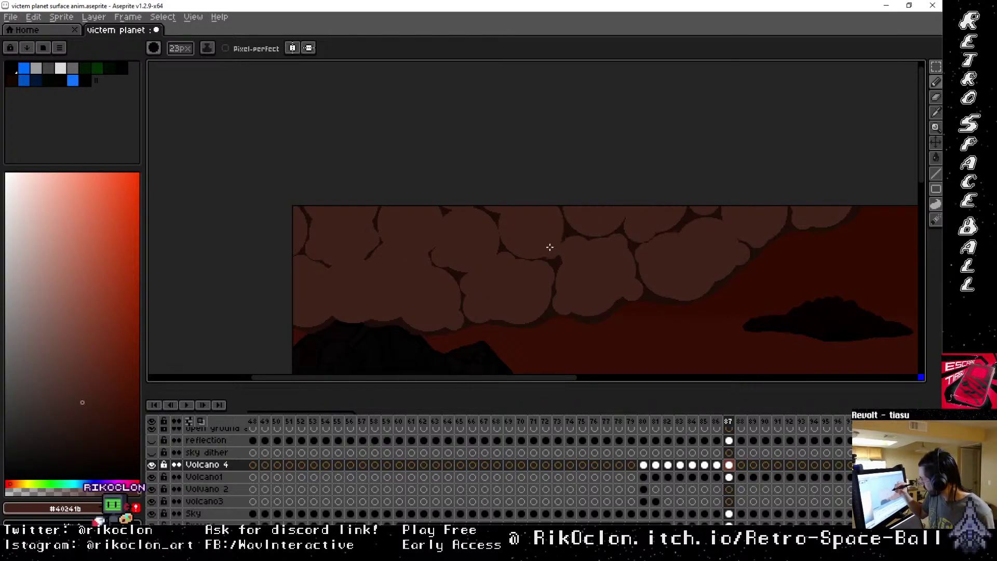
key("minus")
key("minus")
key("minus")
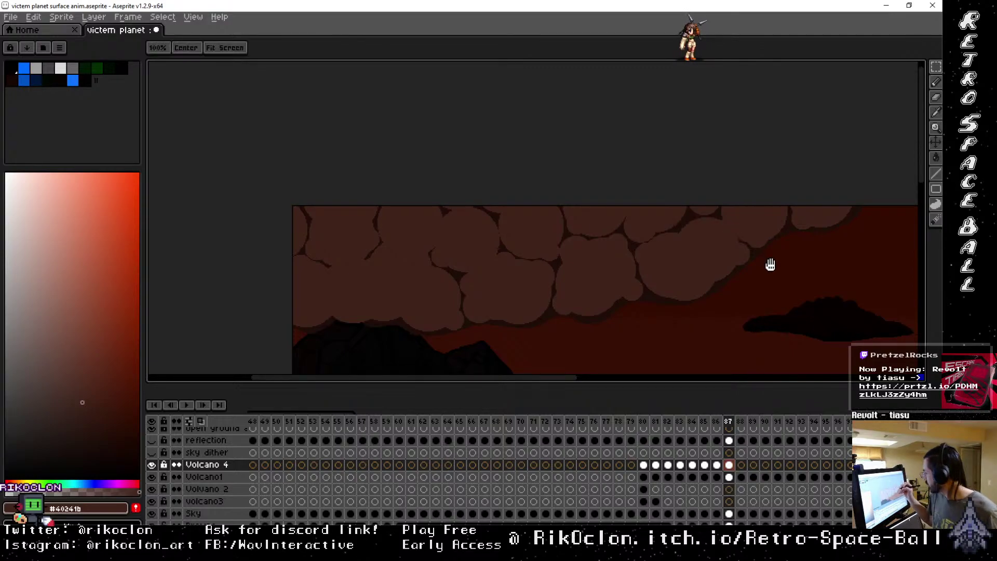
left_click_drag(770, 262, 621, 272)
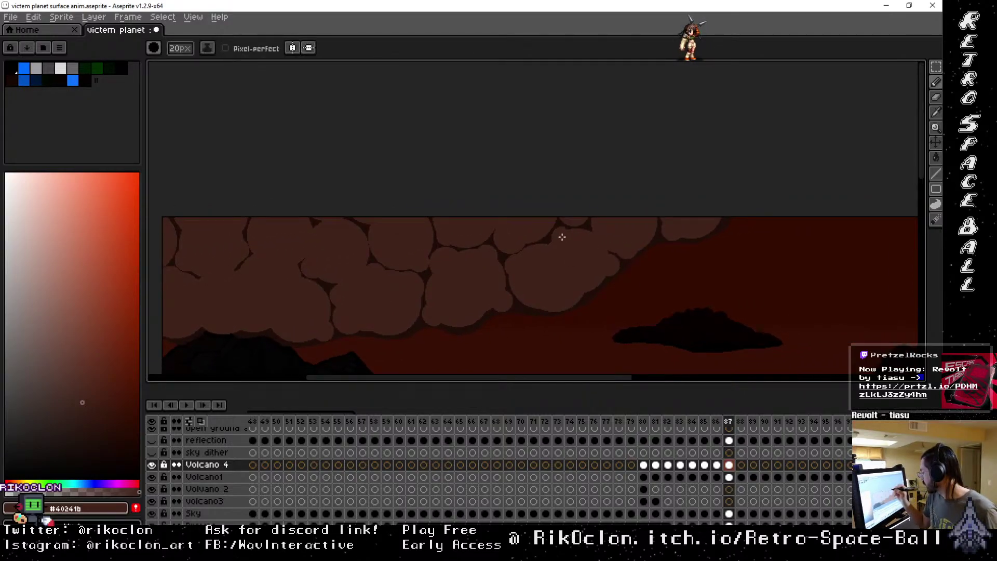
left_click_drag(614, 254, 541, 221)
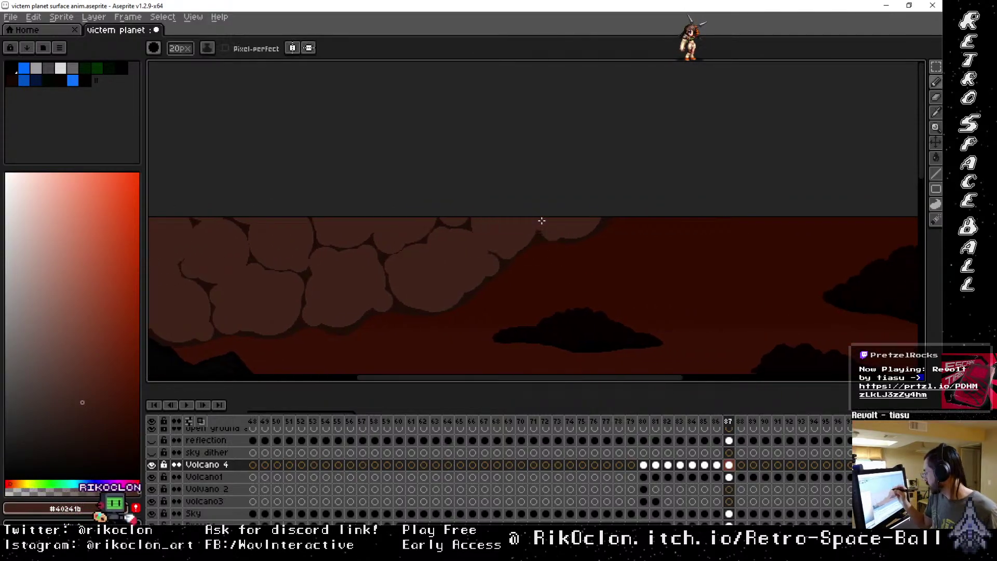
mouse_move(439, 259)
left_mouse_down()
mouse_move(455, 279)
mouse_move(492, 236)
left_mouse_up()
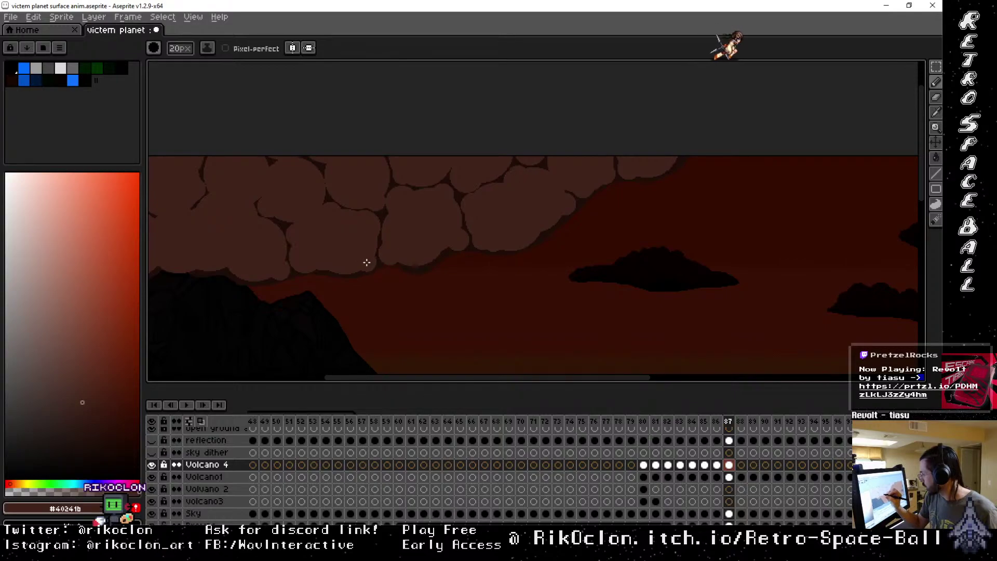
left_click_drag(412, 256, 632, 250)
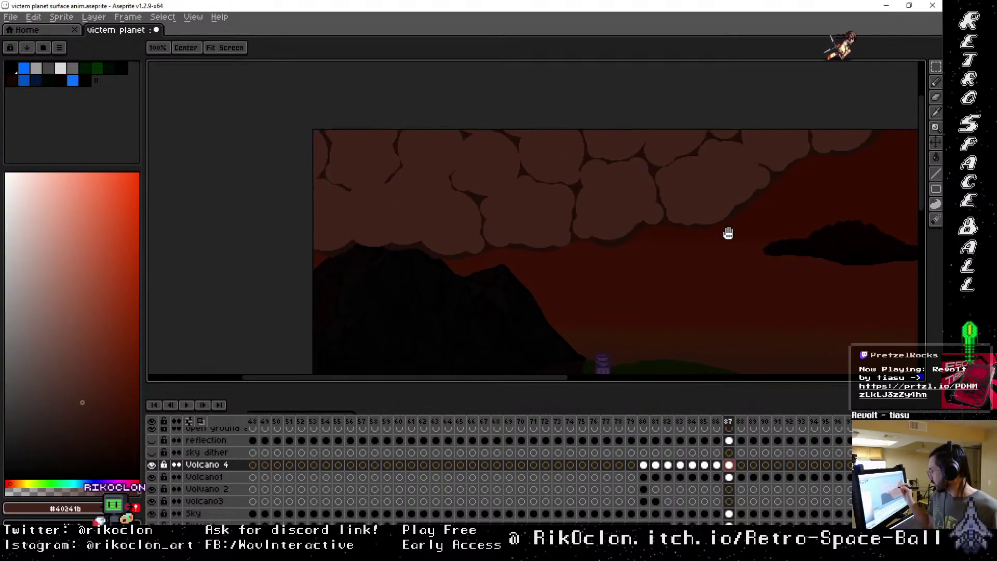
On frame 88, paint separate 64 px puffs along the smoke's lower edge, from the volcano's right side to the canvas's left edge.
key("period")
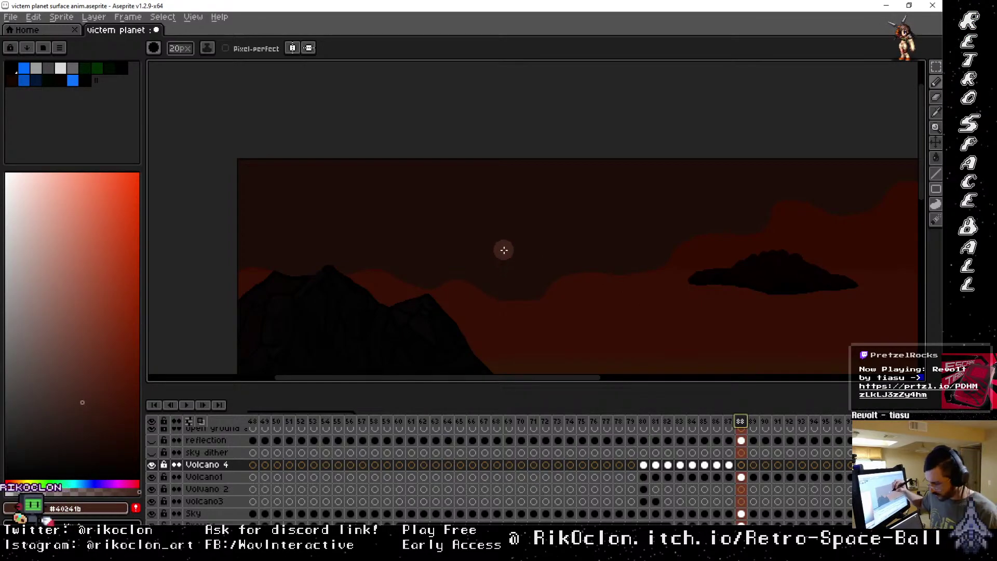
key("plus")
key("plus")
key("plus")
key("plus")
key("plus")
key("plus")
key("plus")
key("plus")
key("plus")
key("plus")
key("plus")
key("plus")
key("plus")
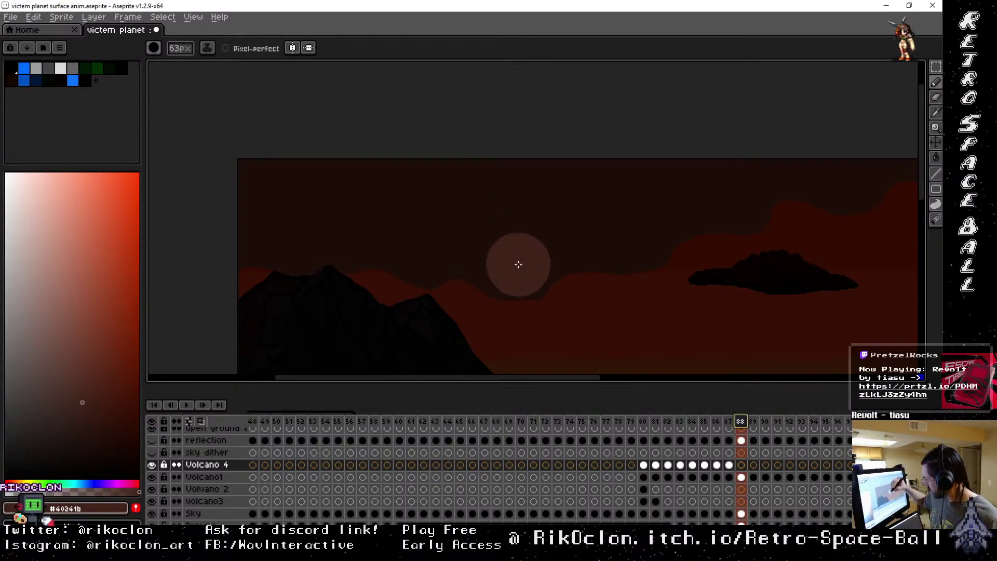
left_click(519, 265)
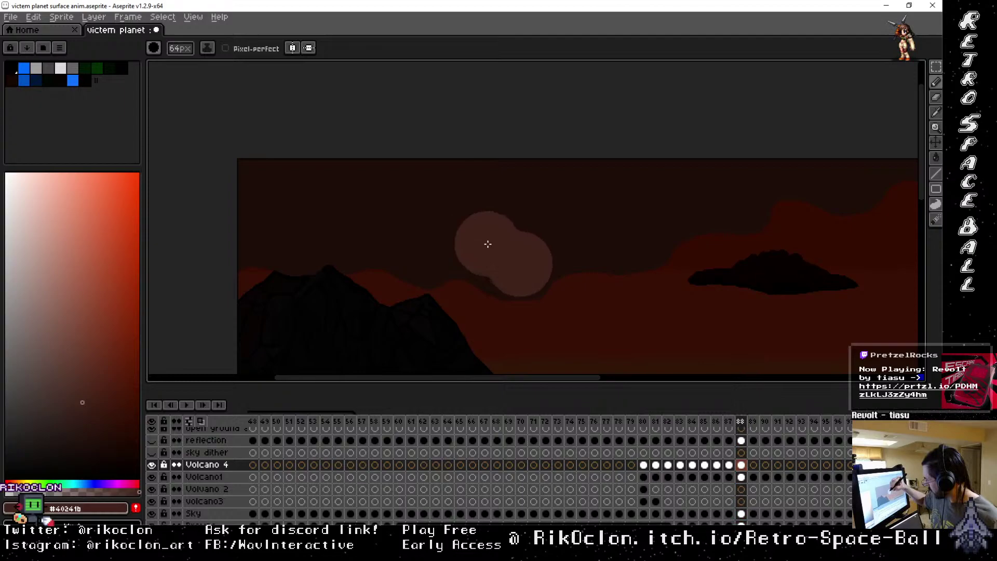
left_click(424, 249)
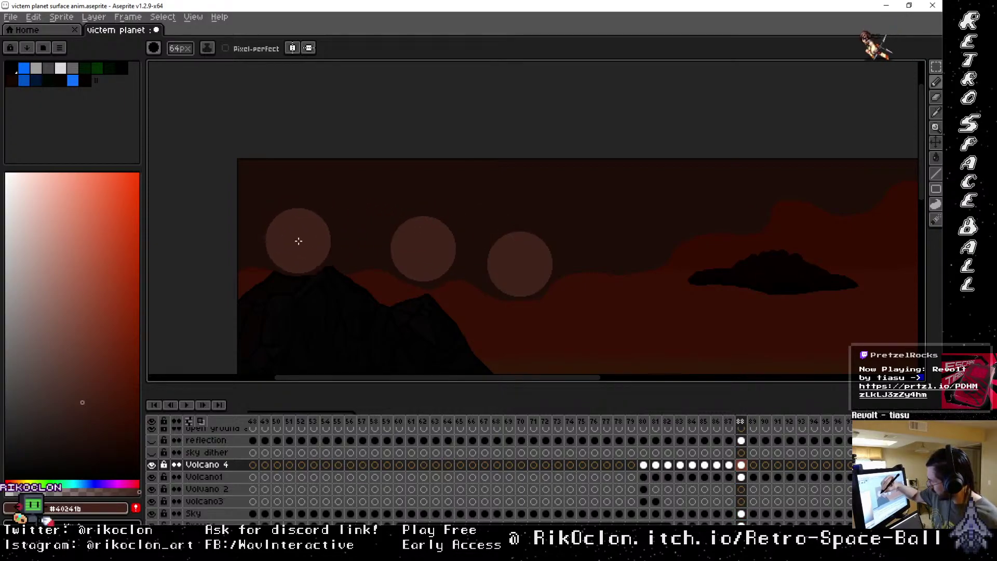
left_click(298, 241)
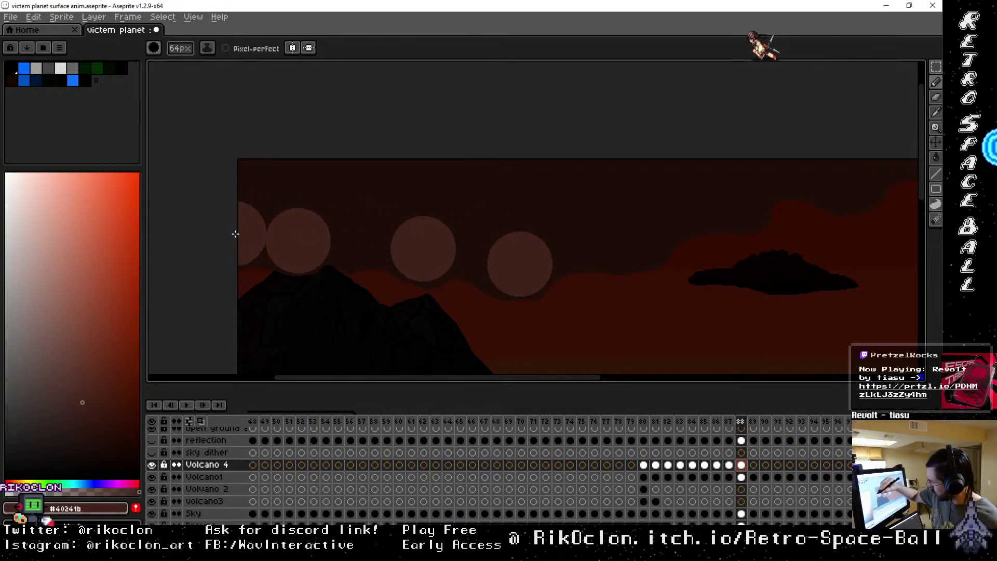
left_click(235, 234)
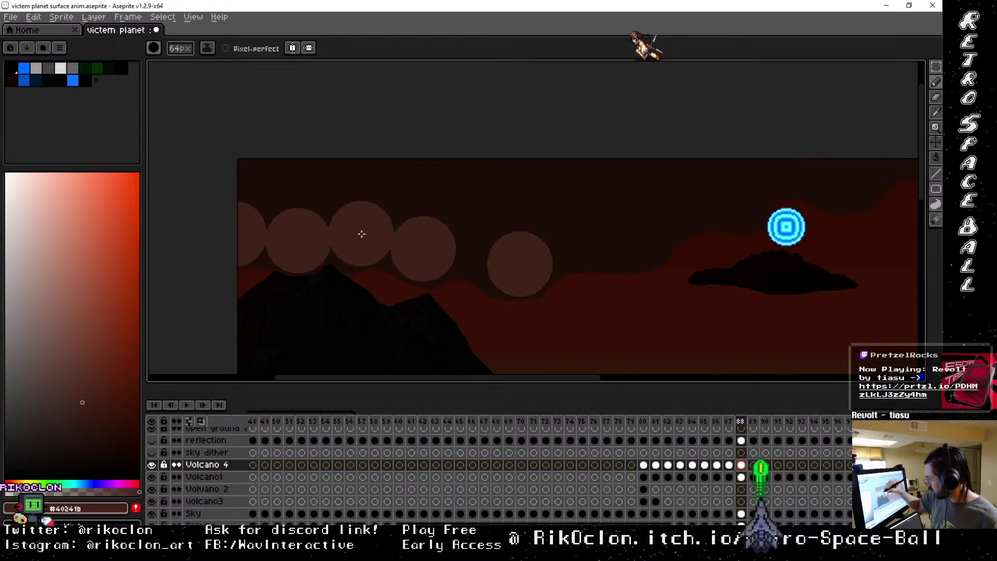
left_click(361, 235)
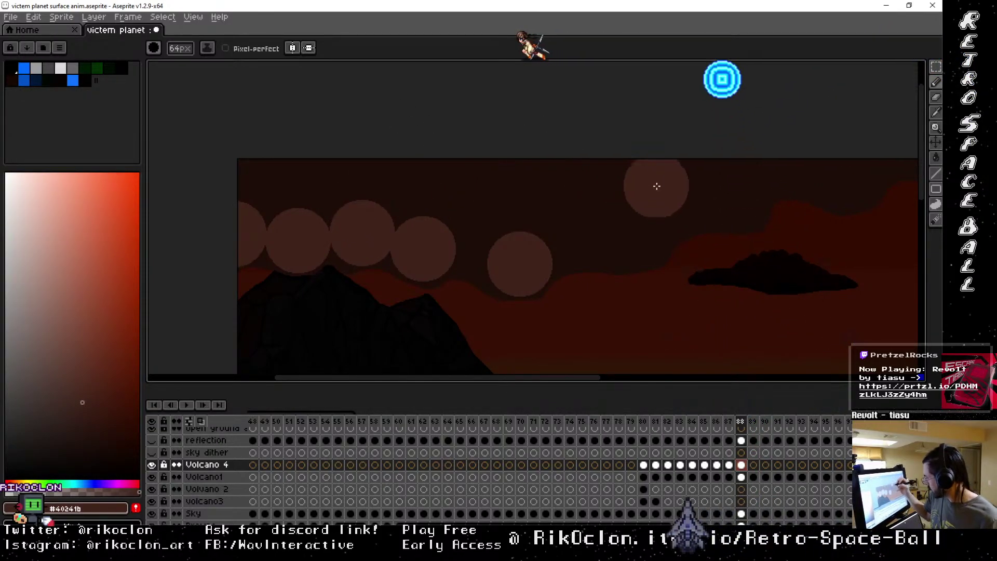
Paint overlapping 64 px puffs on frame 88 along the smoke's rising lower edge toward its right end.
left_click(643, 235)
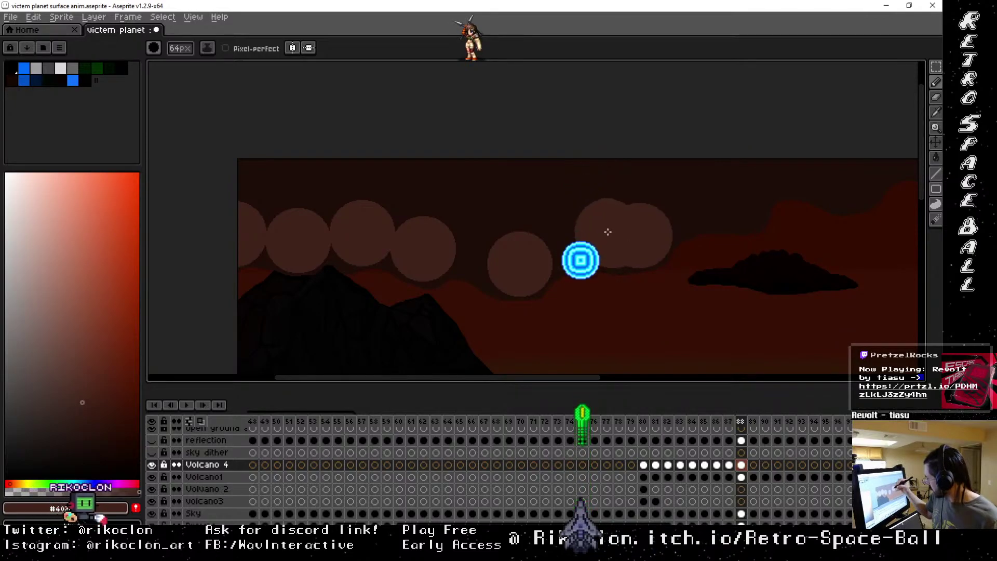
left_click(588, 233)
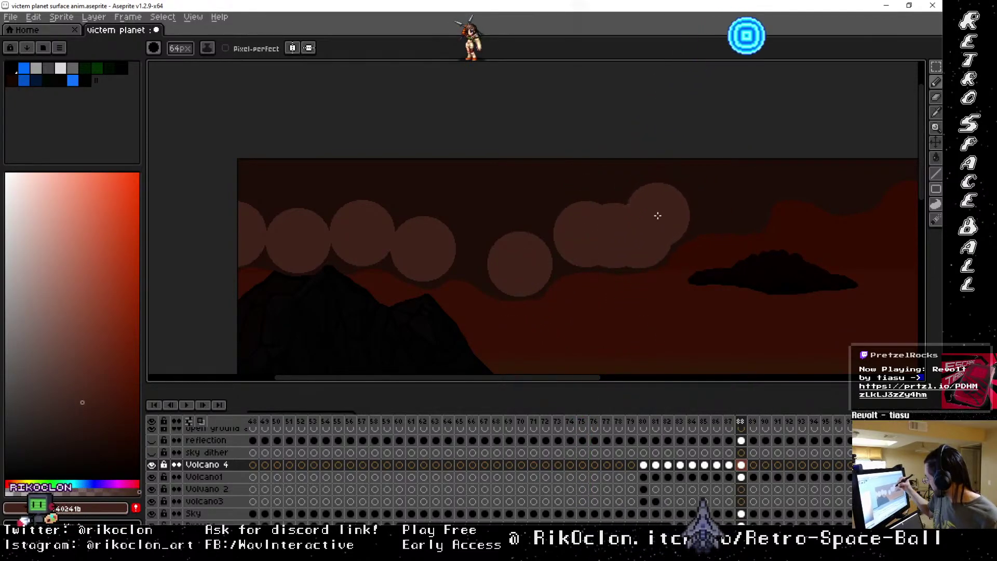
left_click(737, 197)
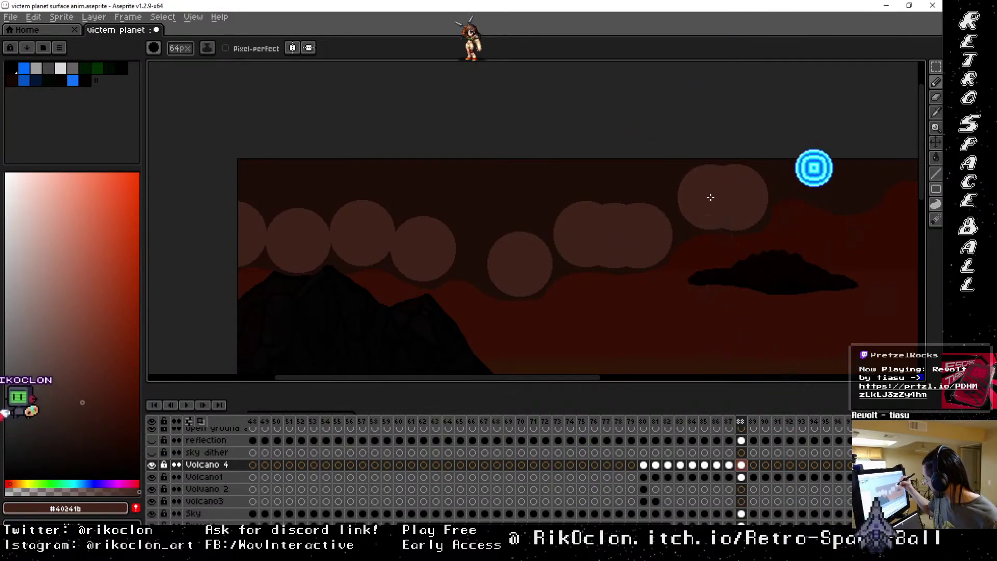
left_click(698, 187)
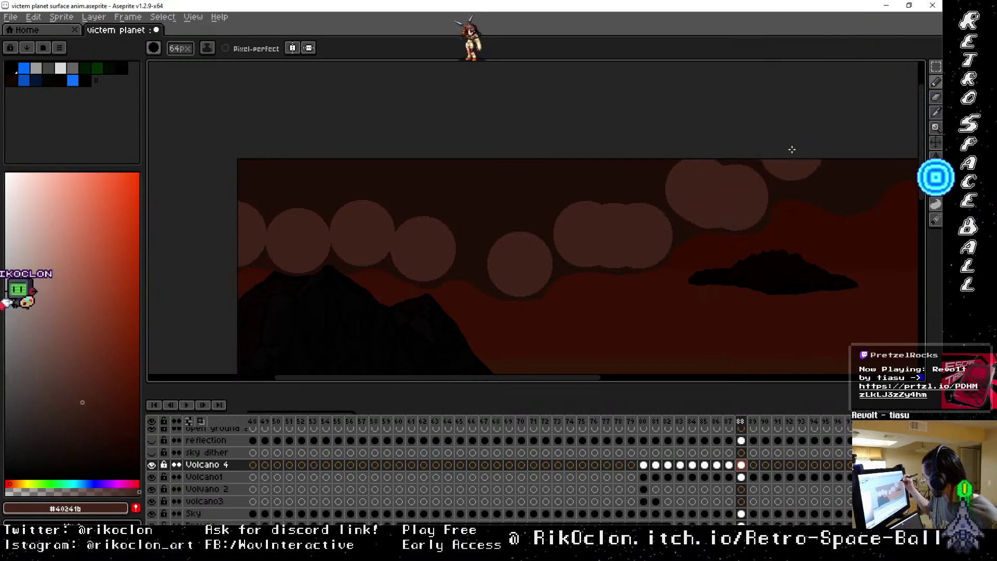
left_click(749, 167)
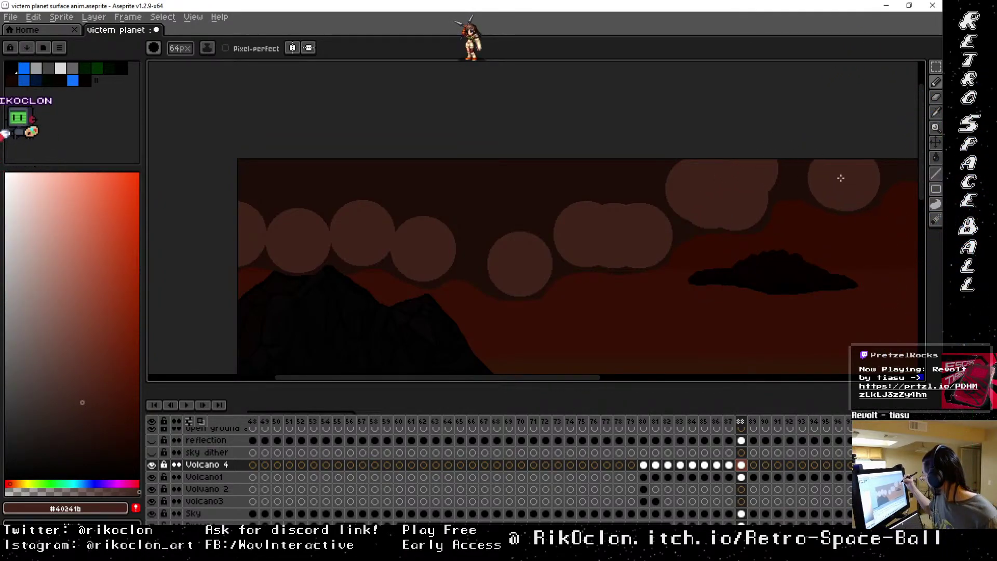
left_click(826, 179)
Fill the middle of the smoke on frame 88 with an upper row of 64 px puffs along the canvas's top edge.
key("space")
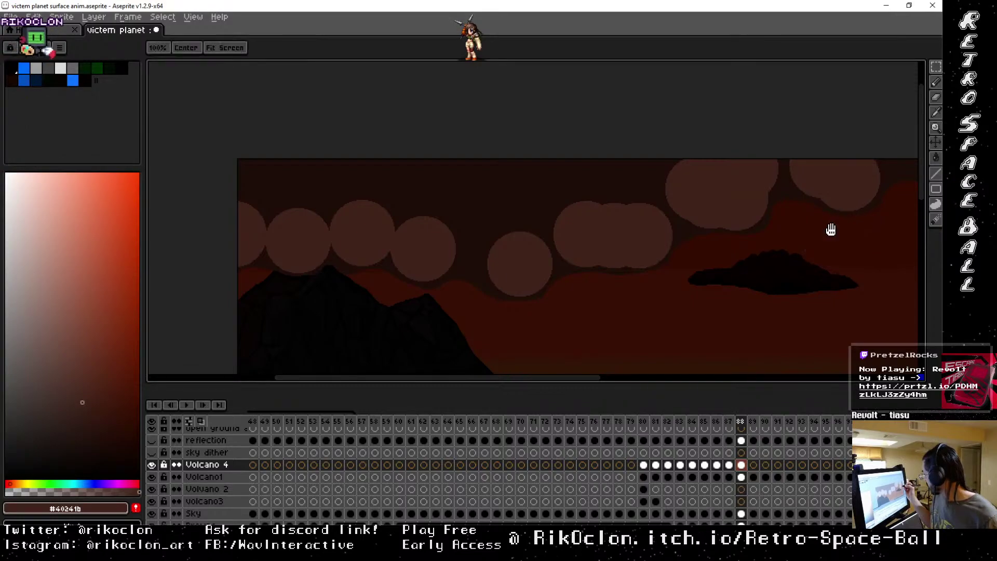
left_click_drag(831, 229, 574, 275)
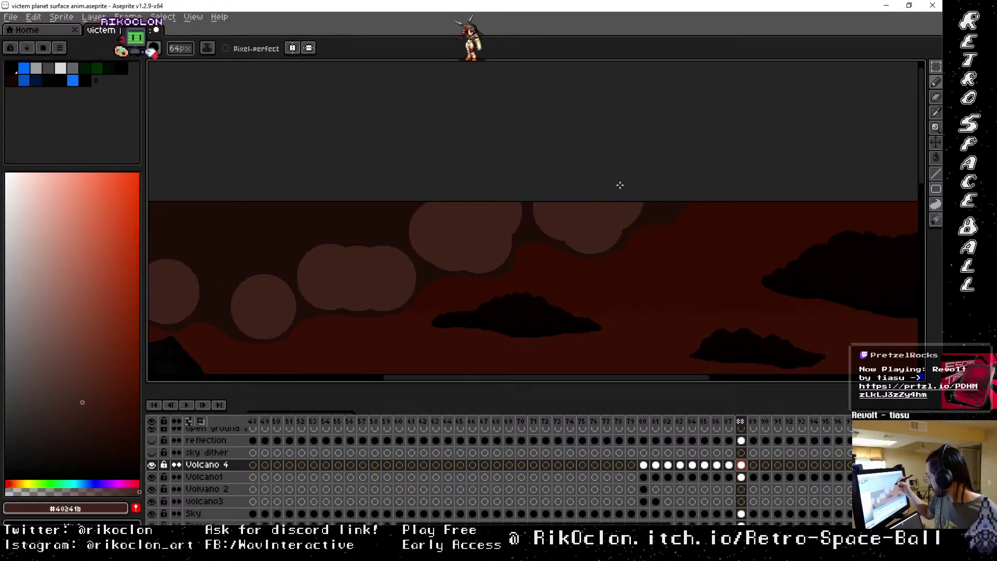
left_click(373, 206)
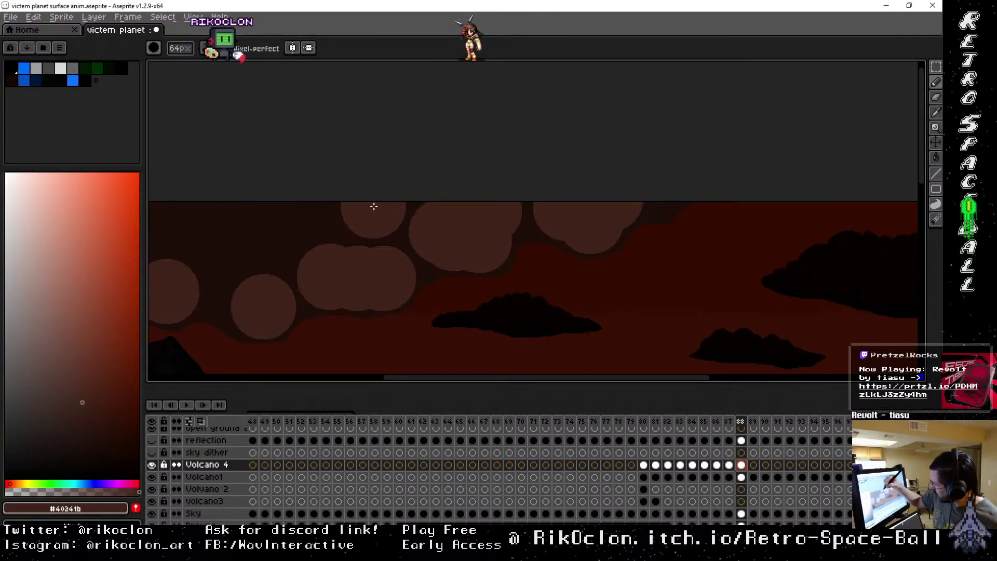
left_click(353, 206)
left_click(347, 206)
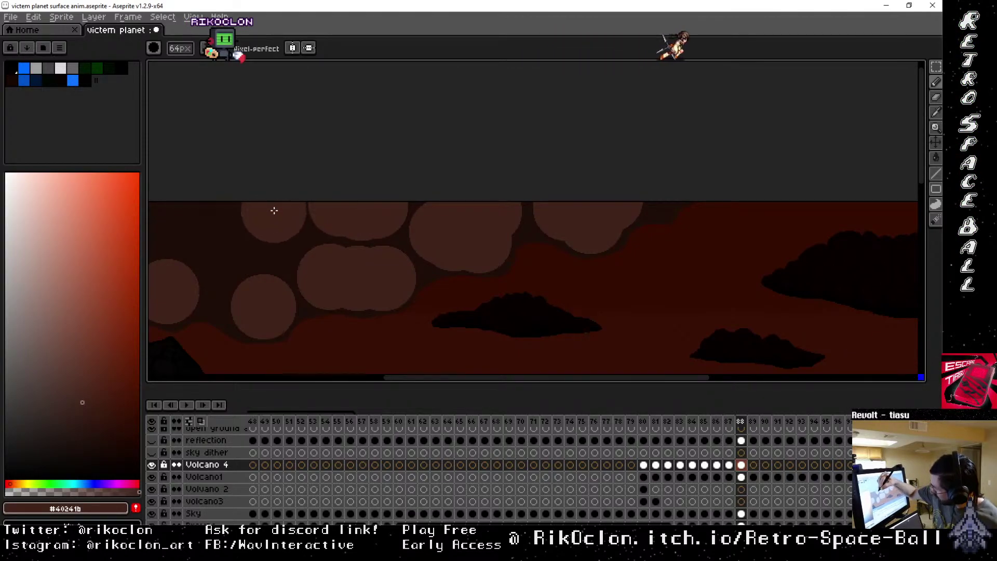
left_click(278, 233)
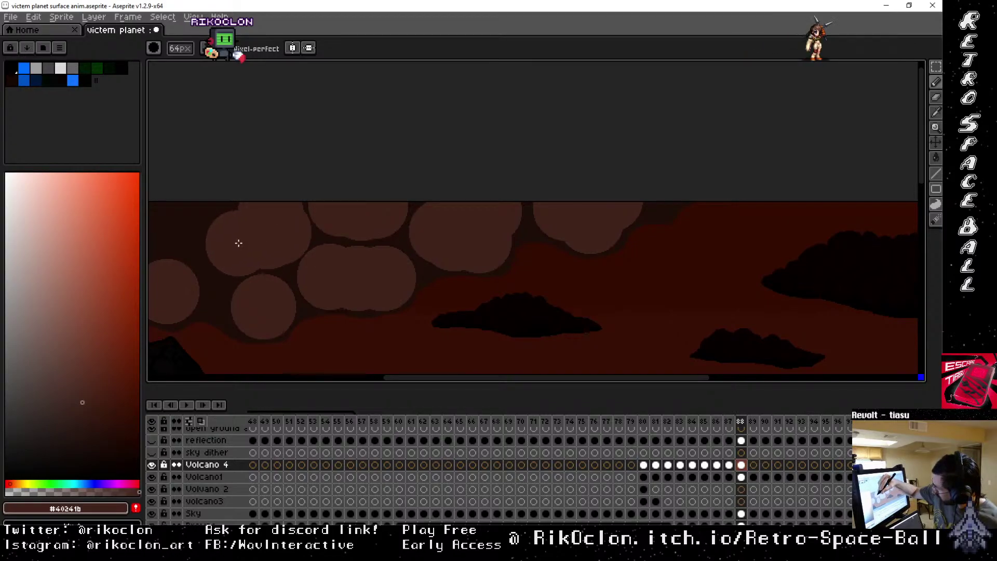
Extend the upper row of 64 px puffs on frame 88 leftward over the volcano to the canvas's left edge.
mouse_move(239, 243)
left_mouse_down()
mouse_move(197, 225)
mouse_move(362, 195)
mouse_move(372, 169)
left_mouse_up()
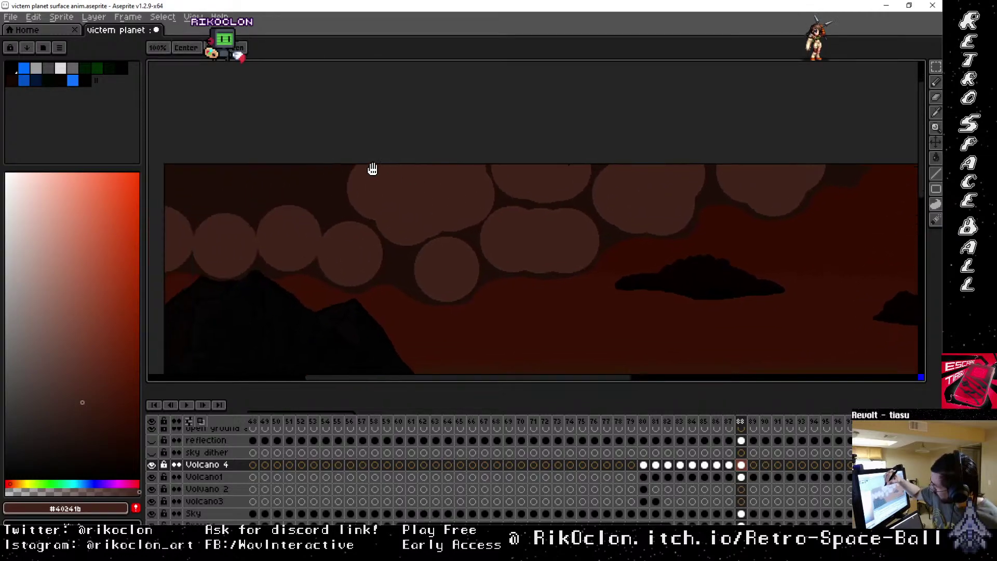
left_click(345, 185)
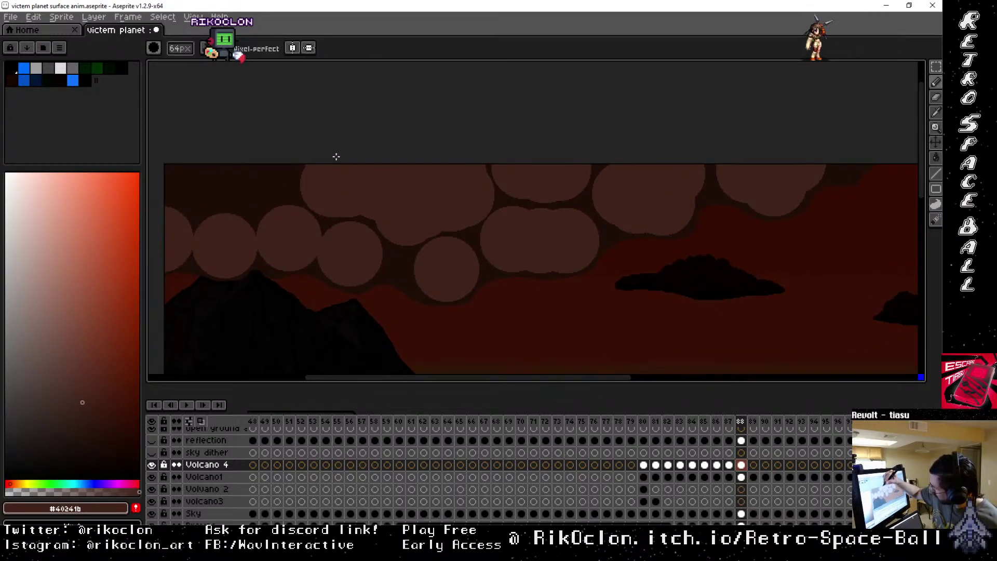
left_click_drag(309, 178, 583, 194)
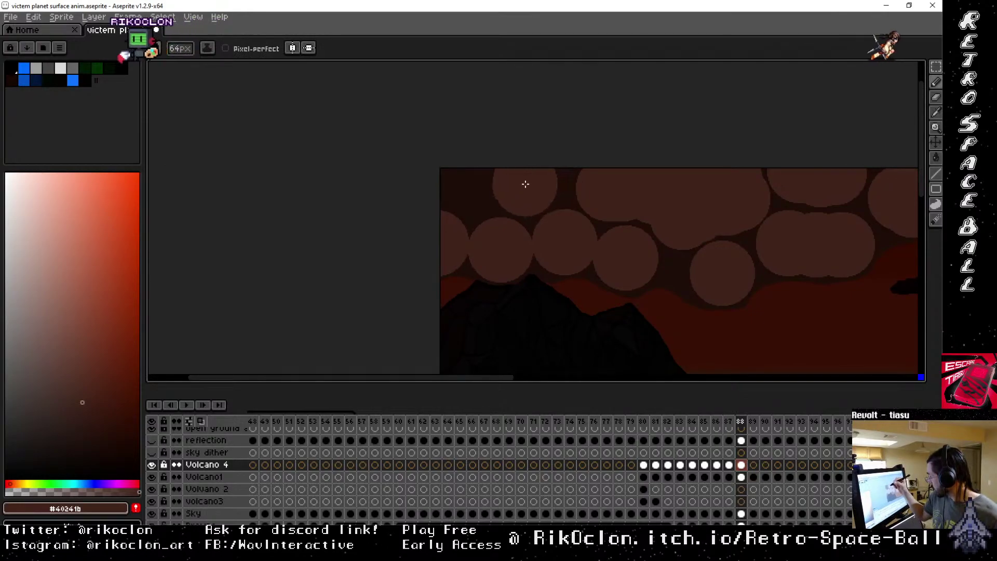
left_click_drag(518, 185, 543, 165)
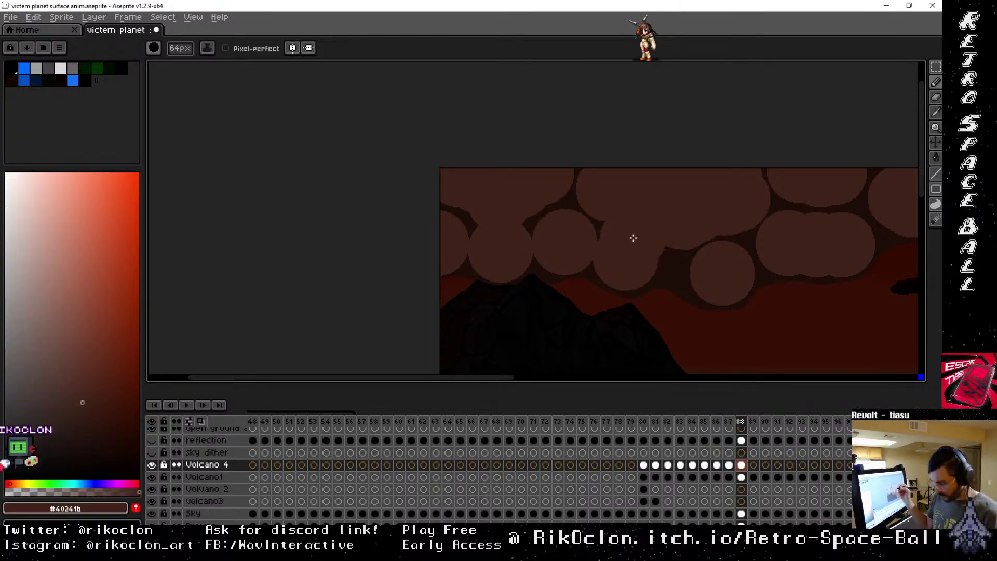
Add bulges around the lower and right puffs on frame 88 with a 32 px brush.
key("minus")
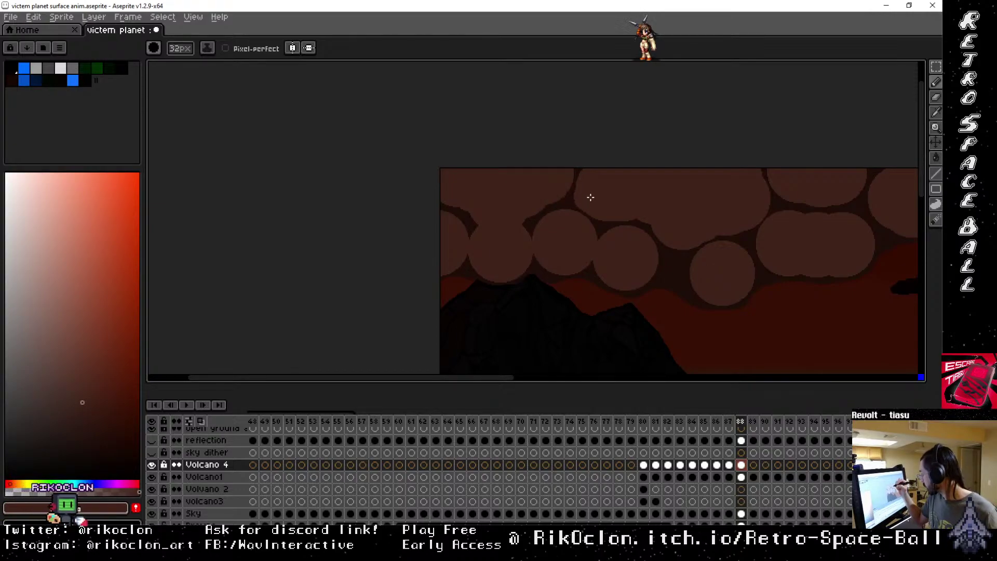
key("minus")
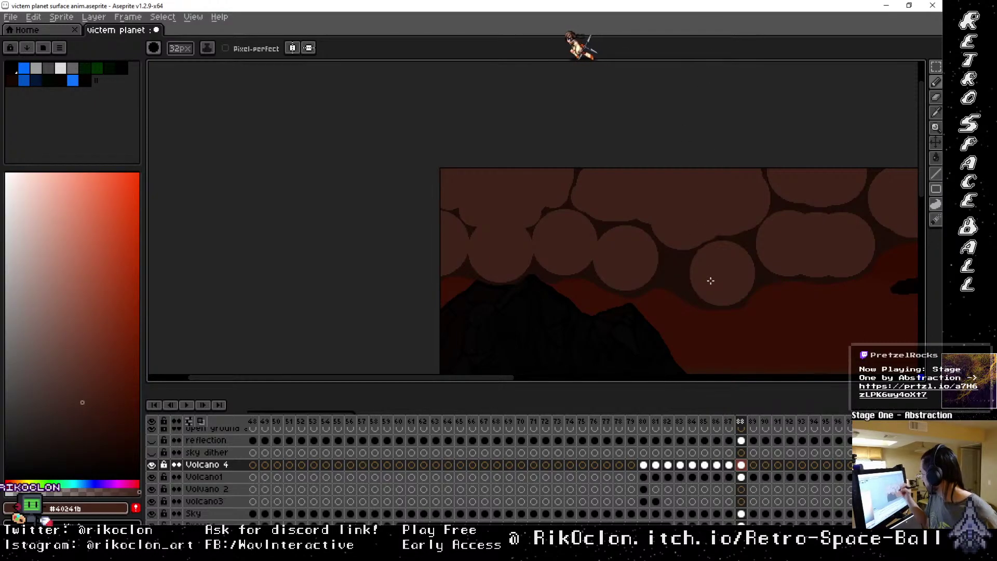
mouse_move(693, 281)
left_mouse_down()
mouse_move(680, 265)
mouse_move(653, 265)
left_mouse_up()
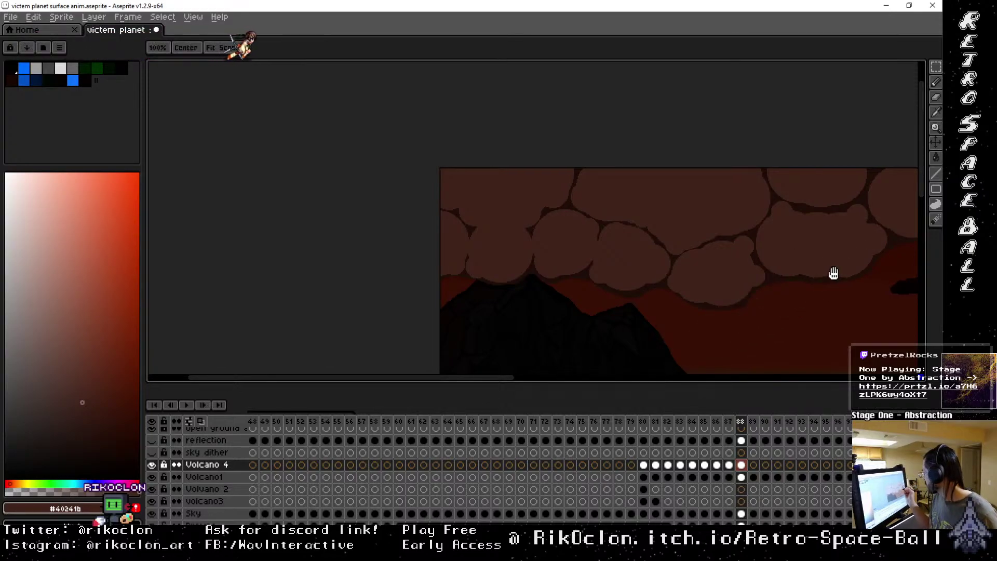
left_click_drag(833, 273, 437, 317)
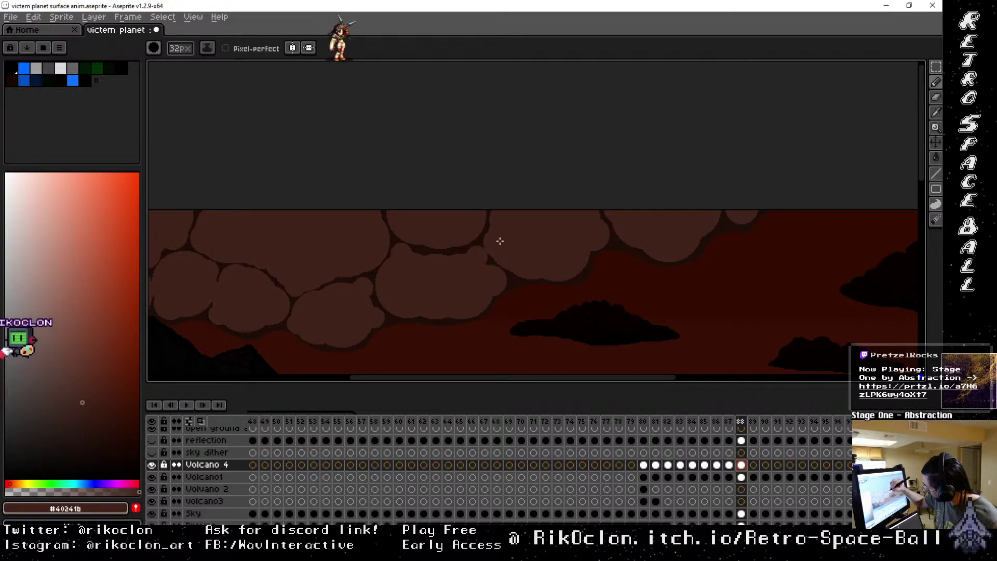
key("plus")
key("plus")
key("plus")
key("plus")
key("plus")
key("plus")
key("plus")
key("plus")
key("plus")
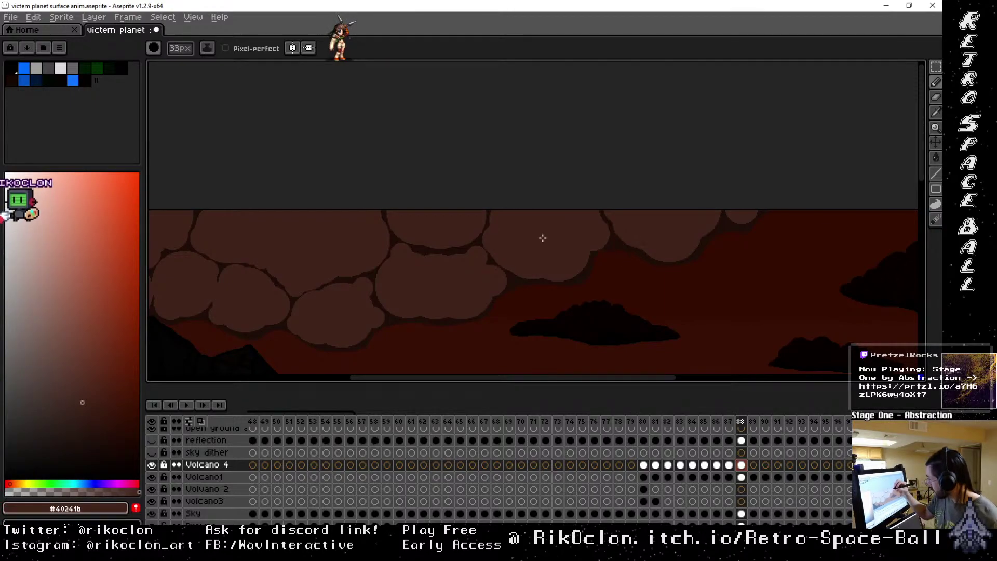
Refine the outlines of the lower puffs on frame 88 with small bulges, reducing the brush to 24 px and finally 15 px.
key("minus")
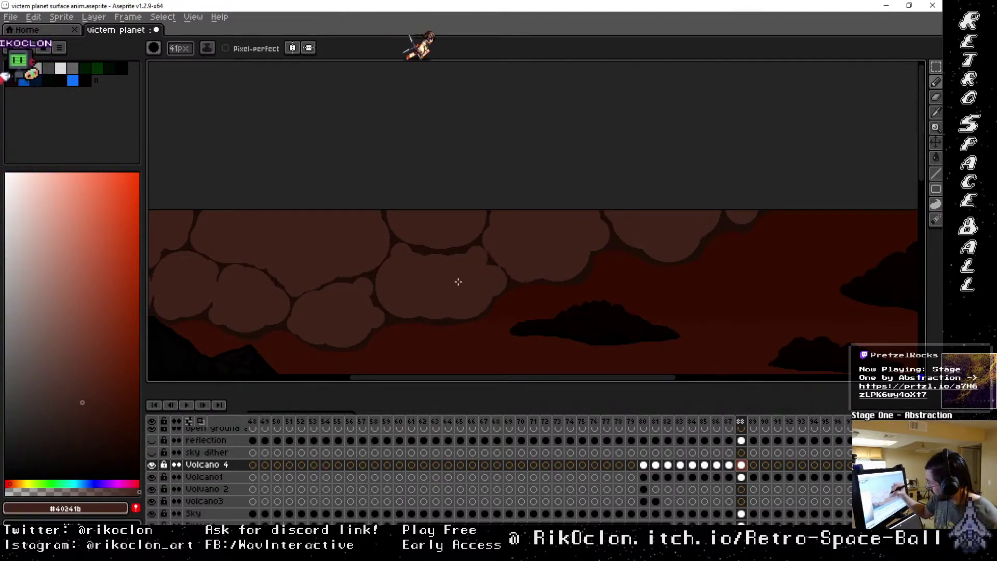
key("minus")
key("minus")
key("minus")
key("minus")
key("minus")
key("minus")
key("minus")
key("minus")
key("minus")
key("minus")
key("minus")
key("minus")
key("minus")
key("minus")
key("minus")
key("minus")
key("minus")
key("minus")
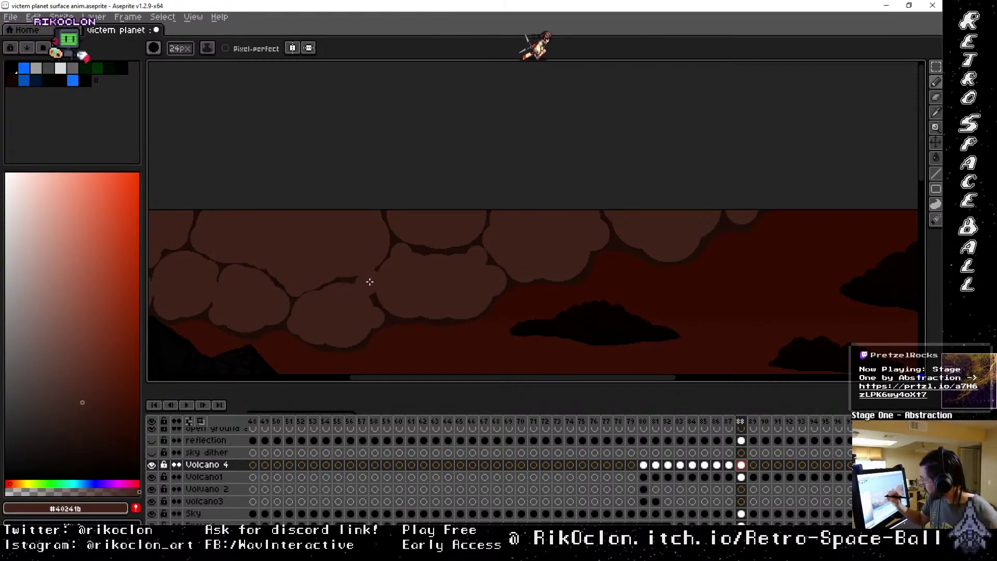
key("minus")
key("minus")
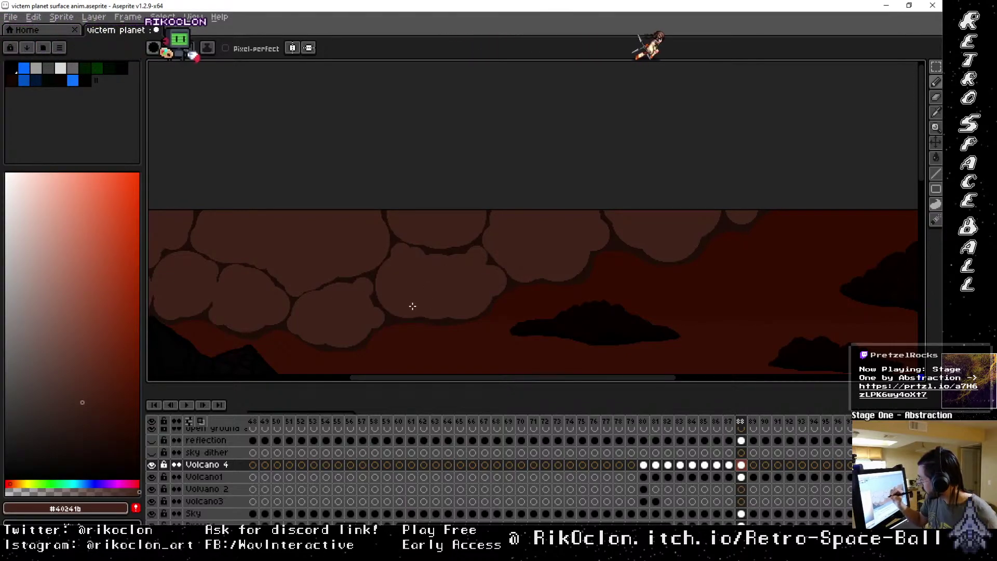
key("minus")
key("minus")
key("minus")
key("minus")
key("minus")
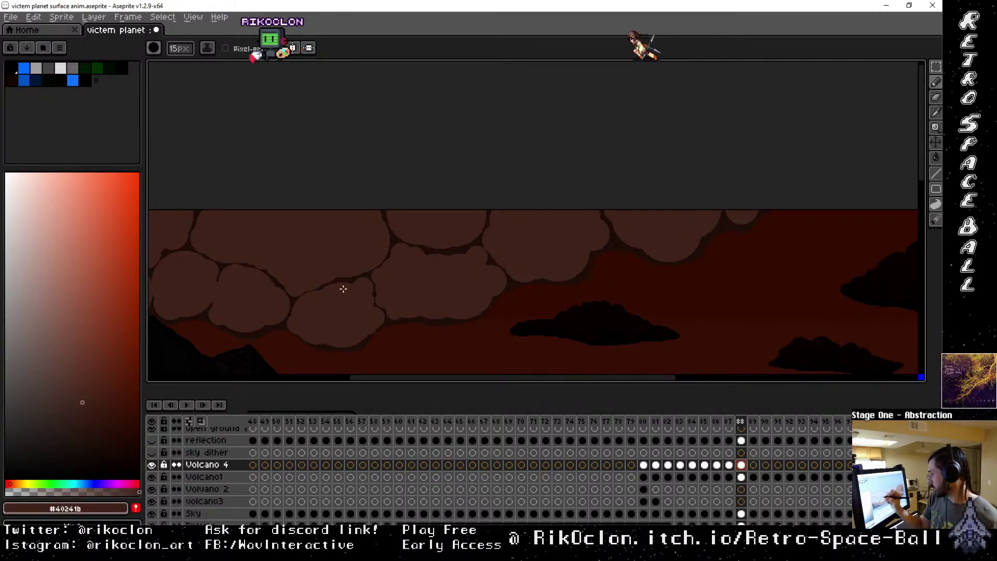
key("space")
left_click_drag(348, 316, 341, 303)
mouse_move(662, 307)
left_mouse_down()
mouse_move(576, 325)
mouse_move(492, 323)
mouse_move(629, 316)
mouse_move(538, 311)
left_mouse_up()
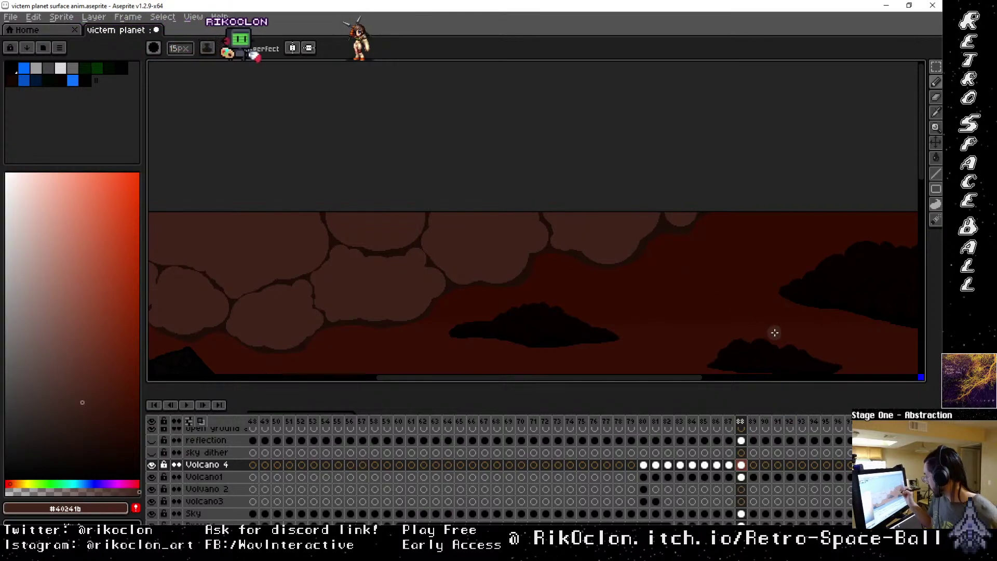
On frame 89 of Volcano 4, paint 64 px puffs along the smoke's lower edge from its right end down toward the volcano.
key("period")
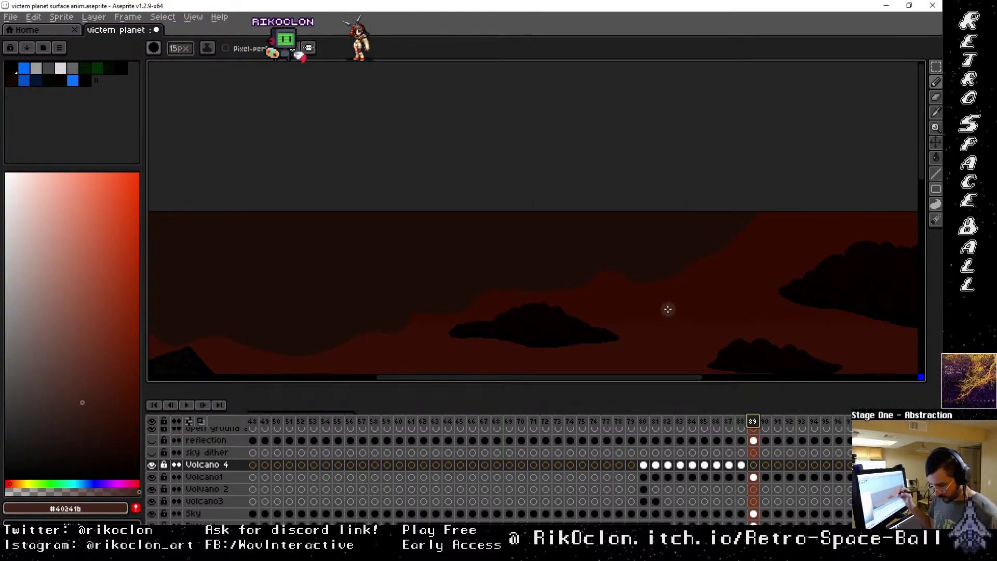
scroll(656, 249, "up", 10)
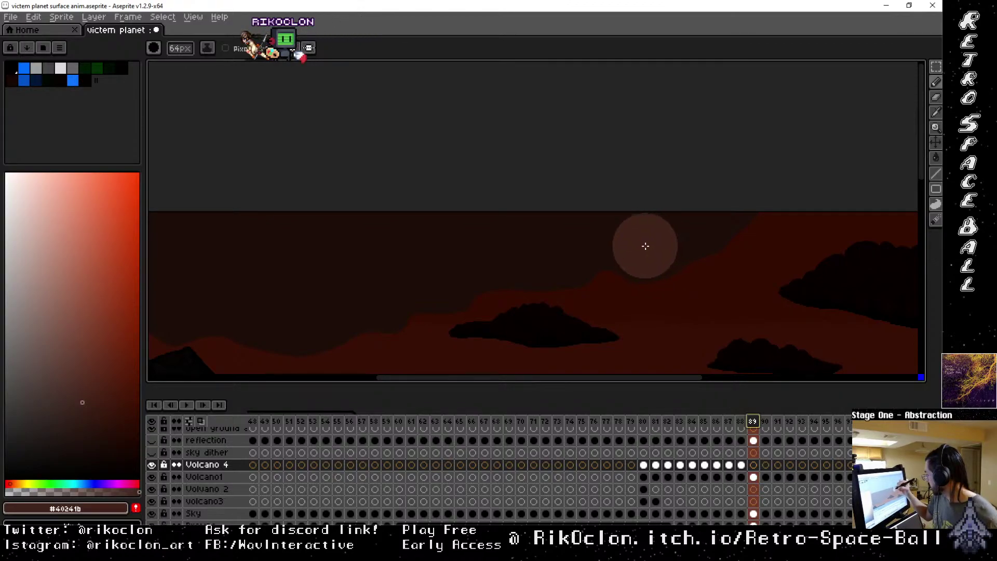
left_click(645, 246)
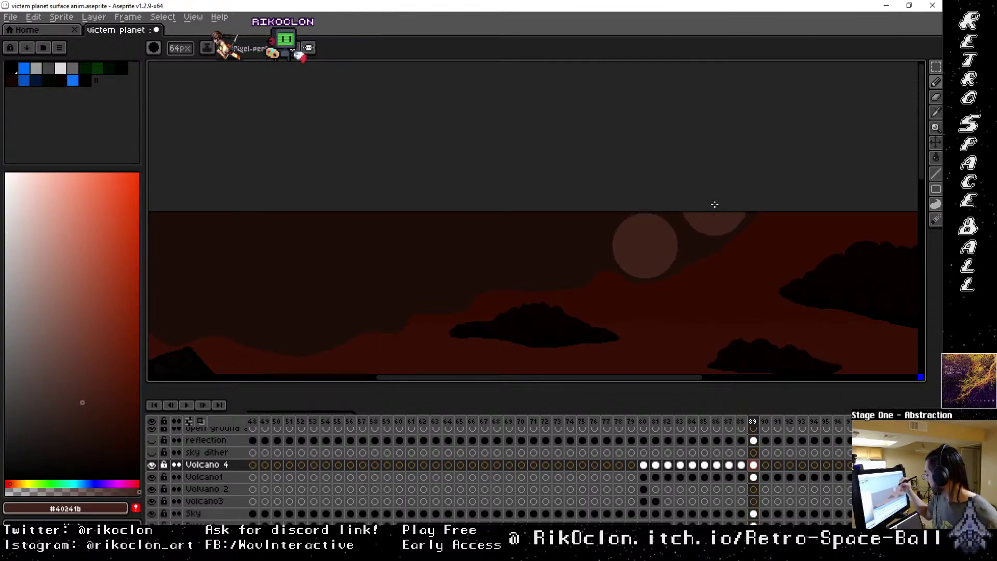
left_click(565, 251)
left_click(442, 275)
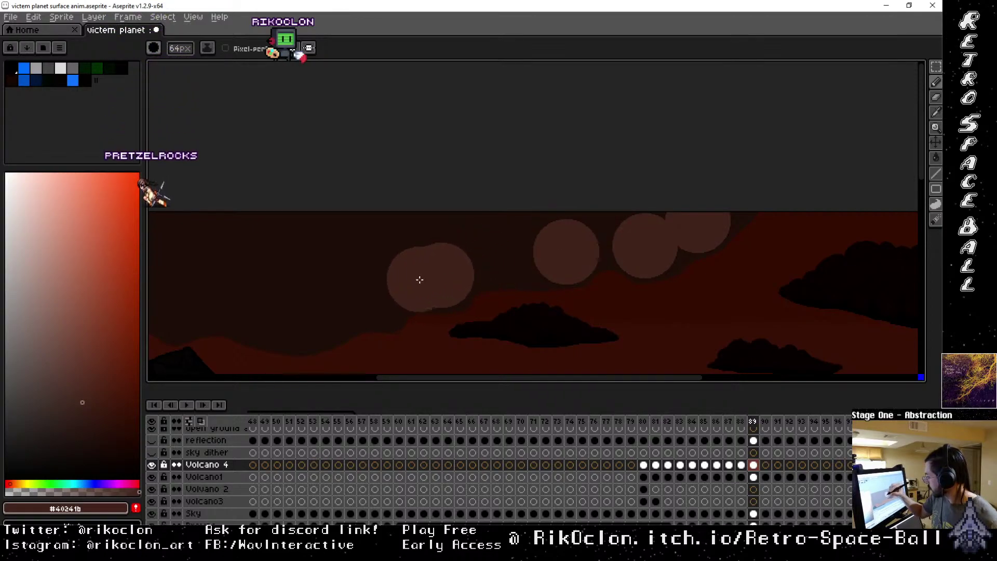
left_click(382, 290)
left_click(305, 320)
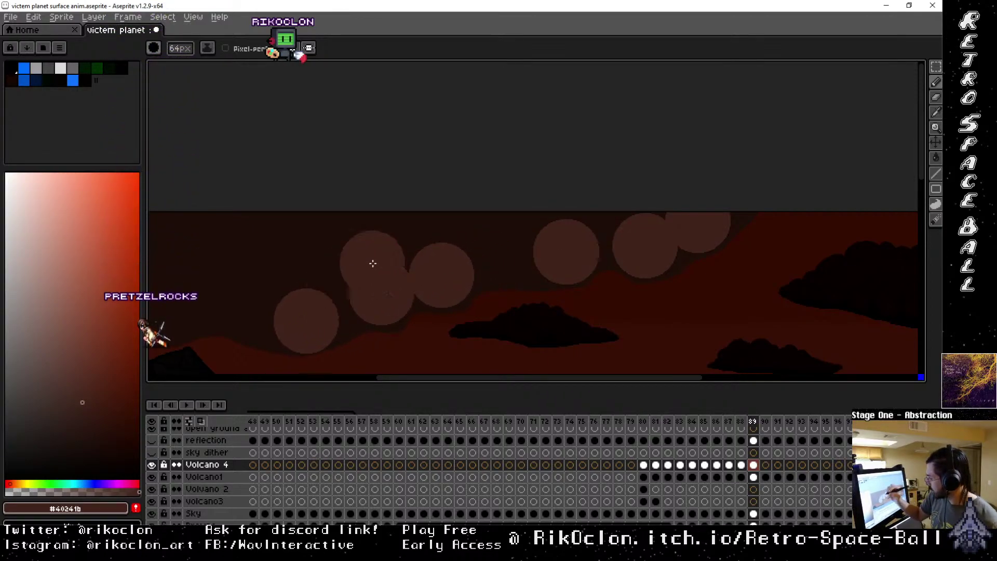
Continue the 64 px puffs on frame 89 over the volcano to the canvas's left edge, with an upper row above them.
left_click_drag(430, 318, 714, 285)
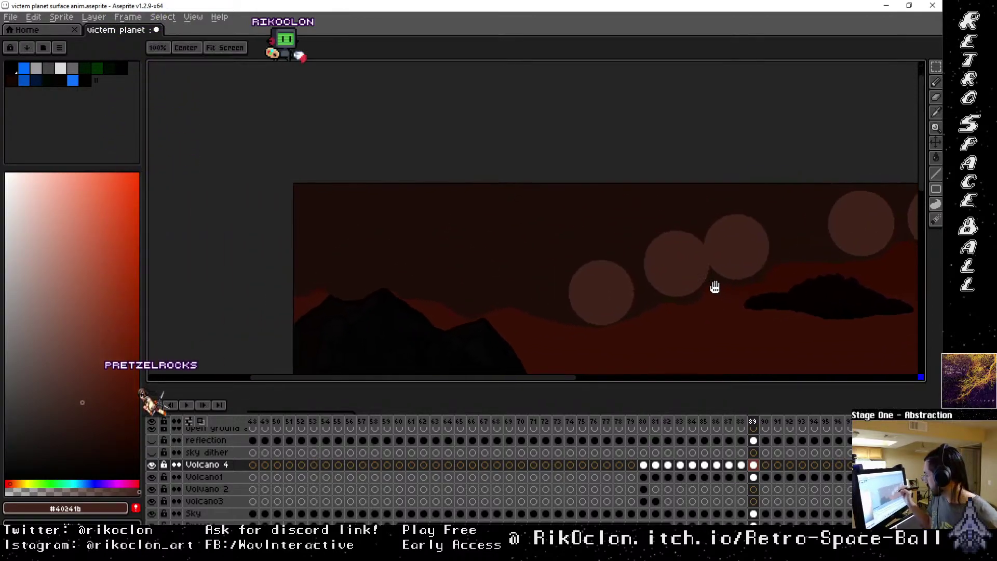
left_click(473, 277)
left_click(350, 260)
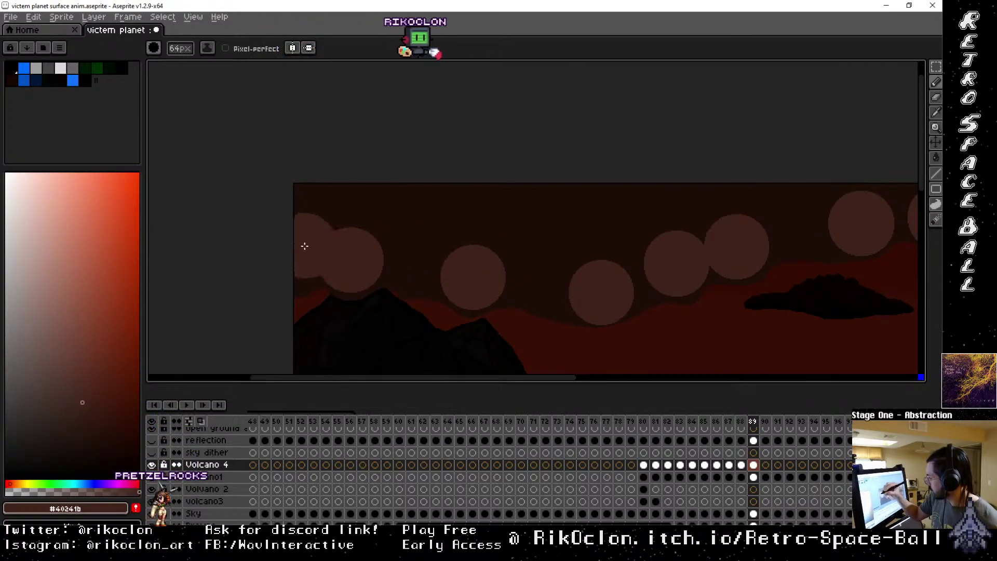
left_click(311, 236)
left_click(349, 199)
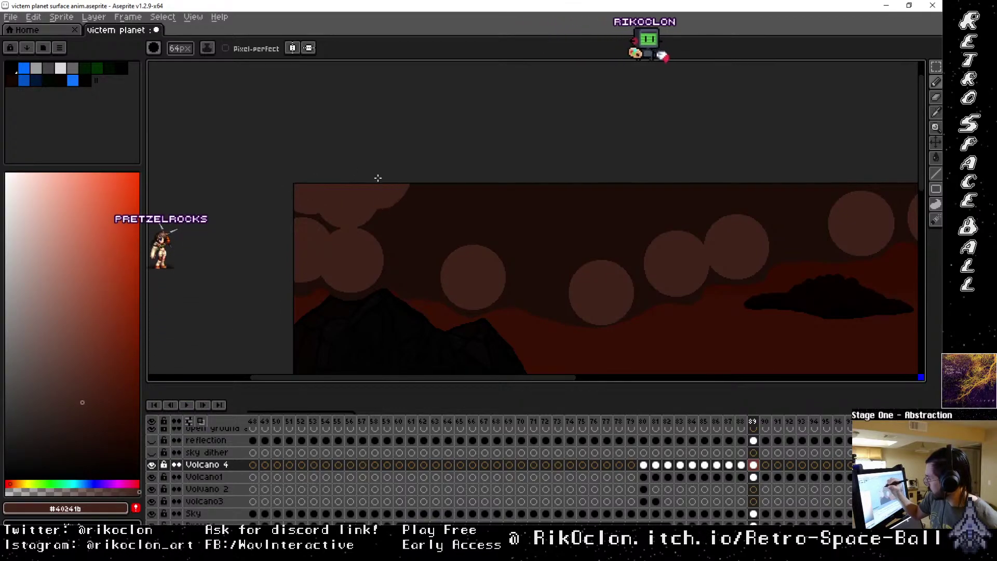
left_click(407, 211)
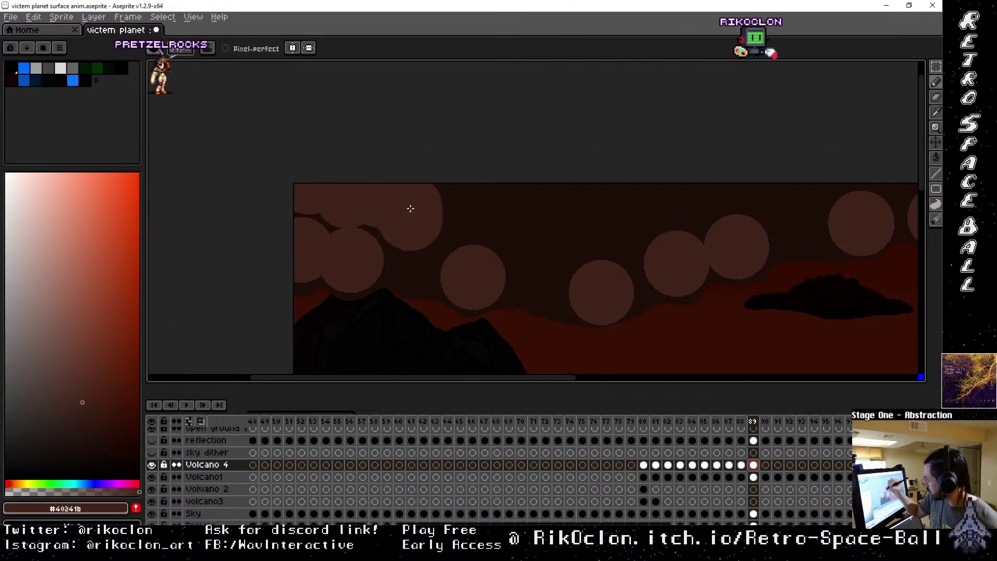
left_click(439, 192)
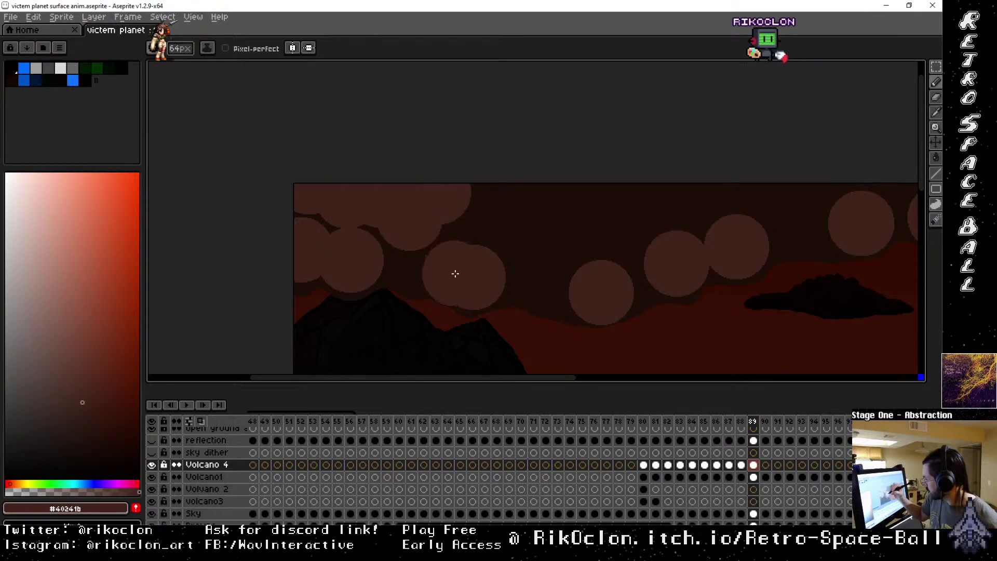
Widen the lower puffs on frame 89 and fill the gap above them along the canvas's top edge with 64 px puffs.
left_click(454, 270)
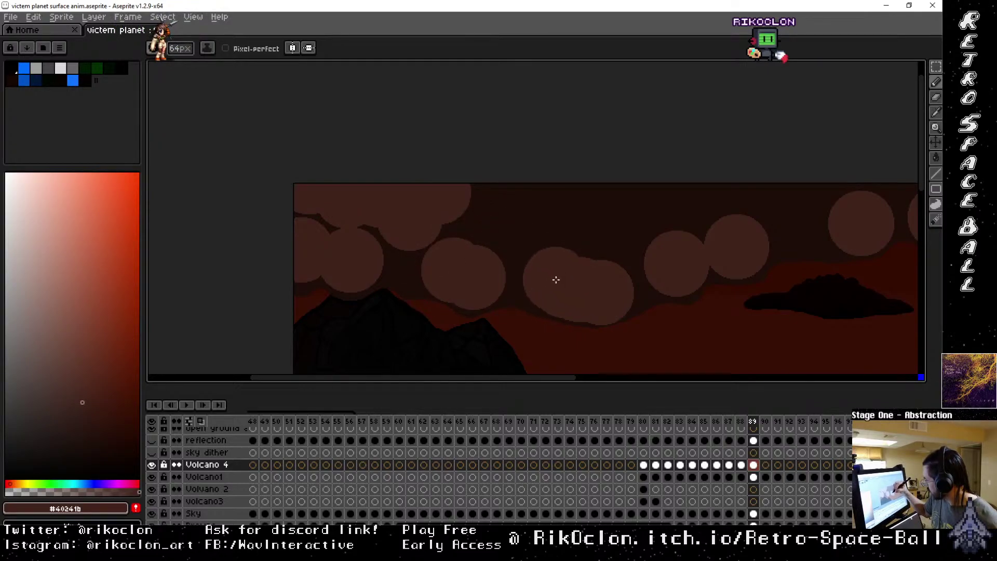
left_click(548, 274)
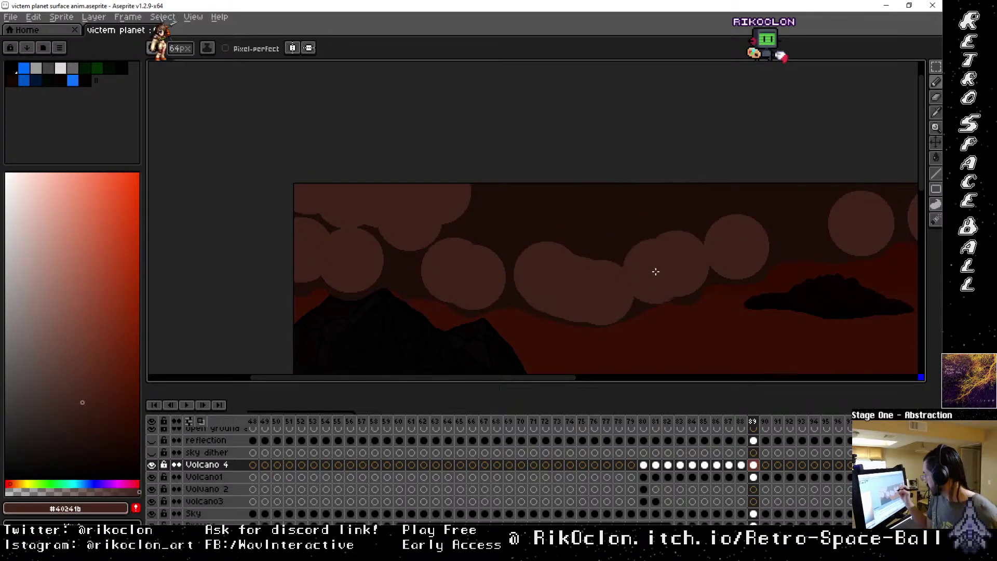
left_click(668, 236)
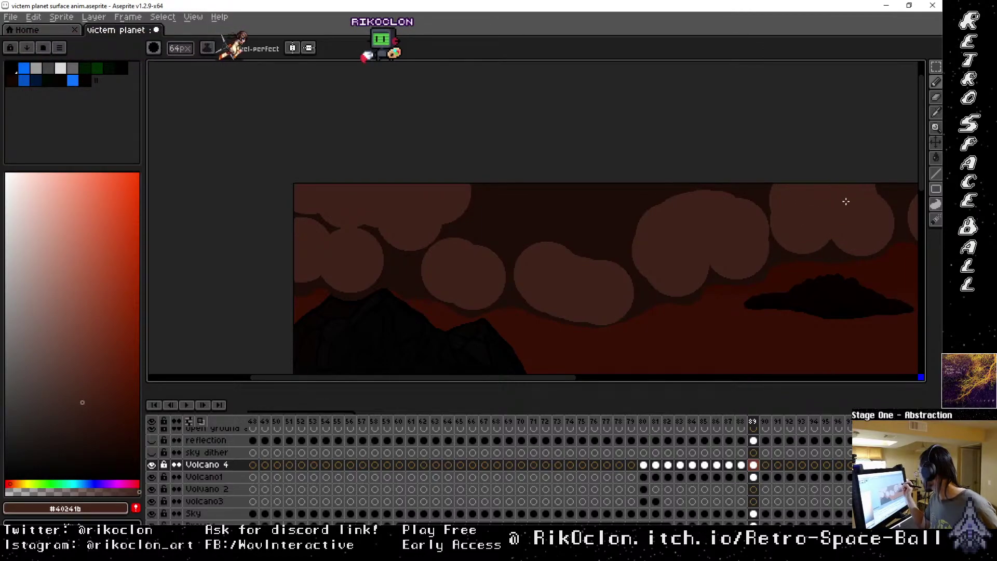
left_click_drag(828, 234, 585, 149)
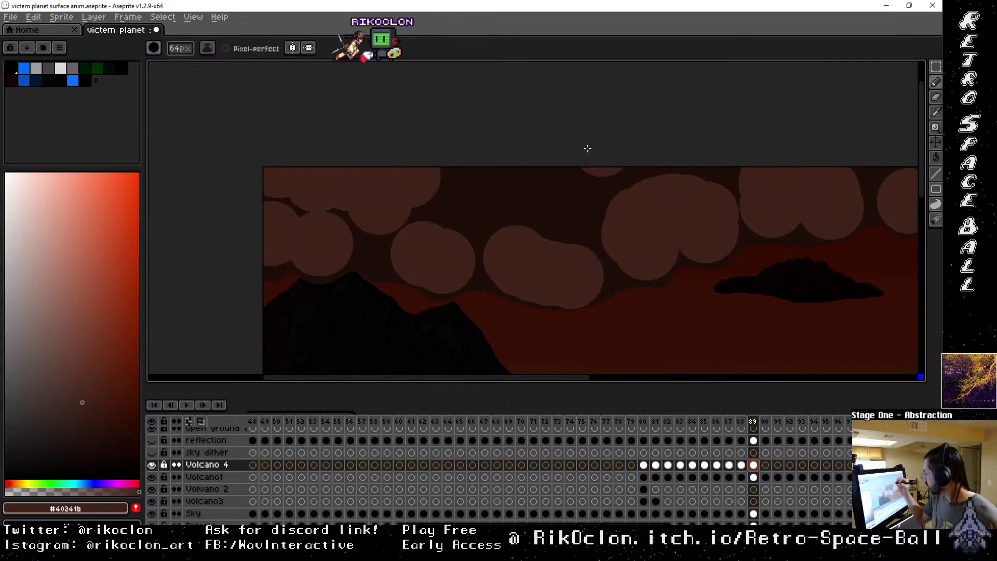
mouse_move(578, 207)
left_mouse_down()
mouse_move(537, 188)
mouse_move(496, 182)
mouse_move(500, 191)
mouse_move(478, 193)
left_mouse_up()
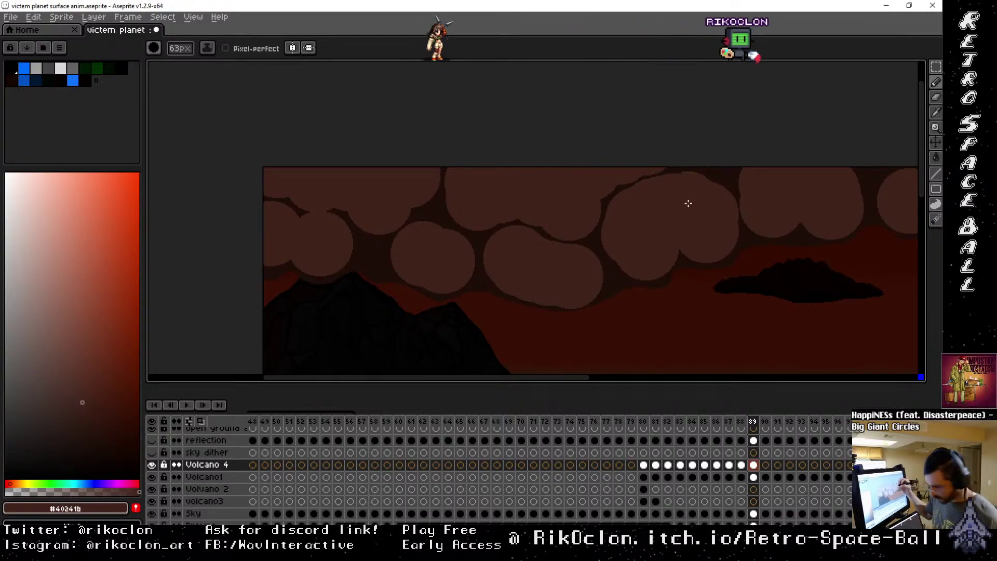
Add bulges to the puffs near the volcano on frame 89 with a 43 px brush, narrowing the dark gaps between them.
key("minus")
key("minus")
key("minus")
key("minus")
key("minus")
key("minus")
key("minus")
key("minus")
key("minus")
key("minus")
key("minus")
key("minus")
key("minus")
key("minus")
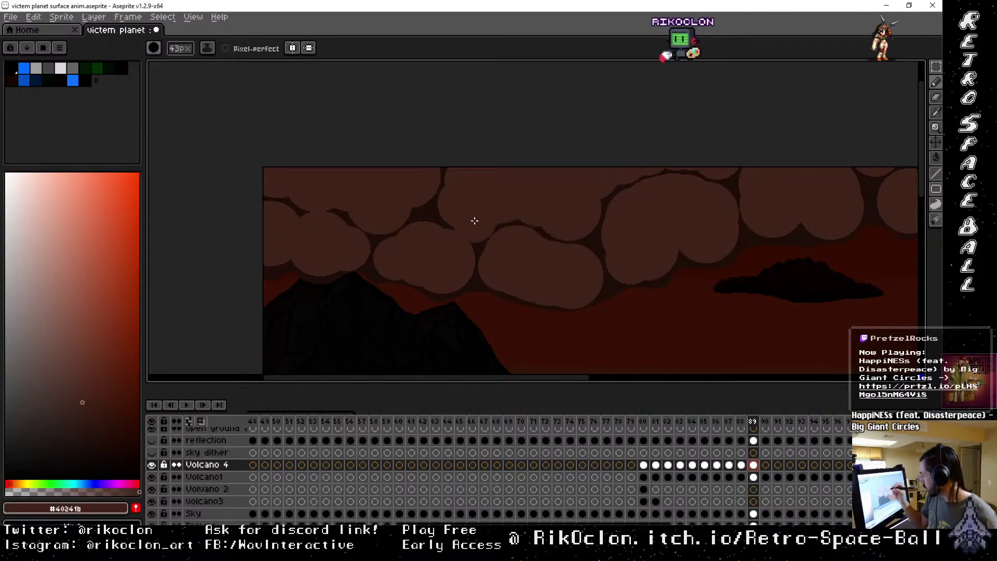
Add bulges to the puff beside the volcano and to the right-hand puffs on frame 89 with a 36 px brush.
key("minus")
key("minus")
key("minus")
key("minus")
key("minus")
key("minus")
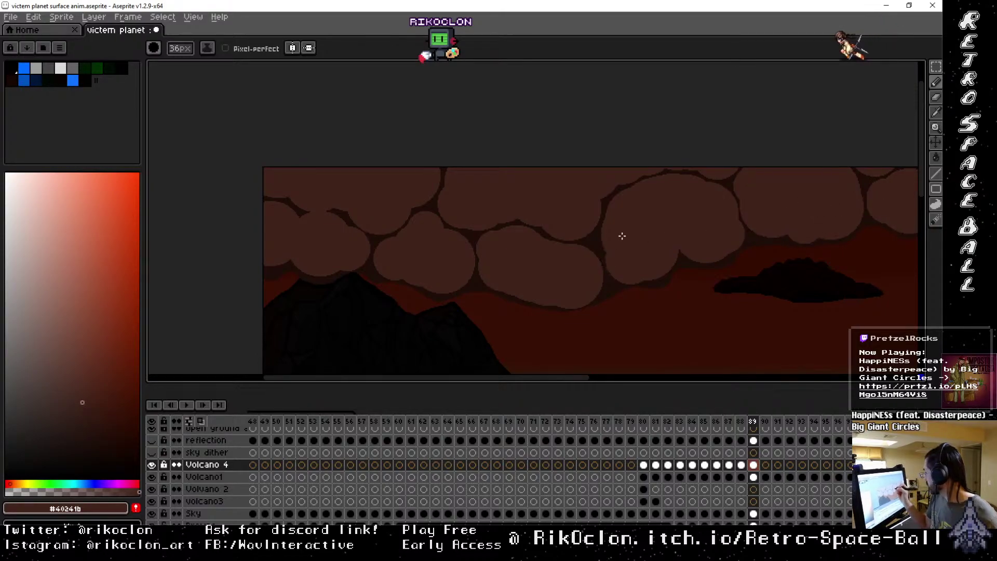
Add finer bulges around the puffs on frame 89 with 29 px and 22 px brushes, ending at the smoke's right tip on the top edge.
mouse_move(530, 356)
left_mouse_down()
mouse_move(480, 317)
mouse_move(694, 314)
mouse_move(512, 301)
mouse_move(436, 317)
left_mouse_up()
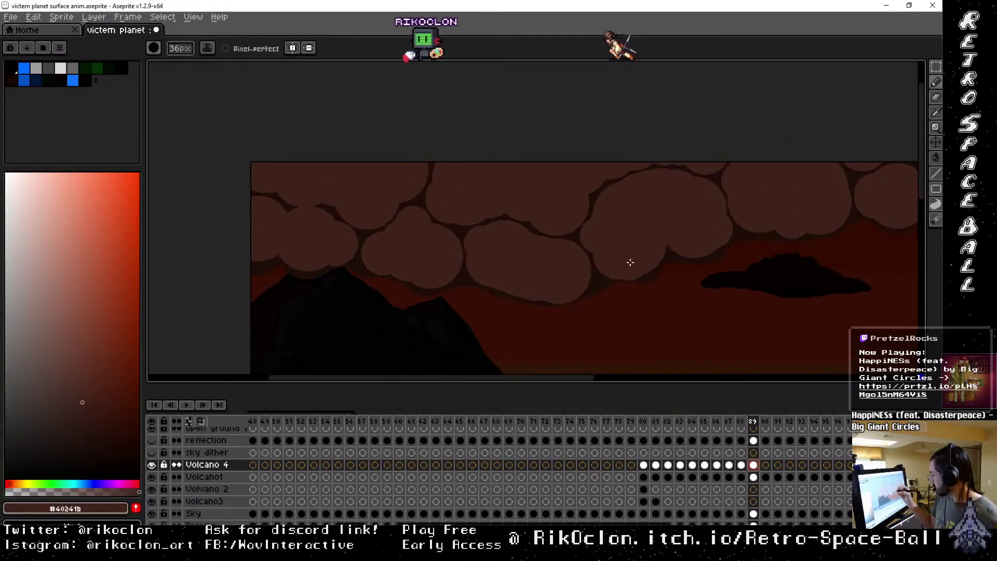
key("minus")
key("minus")
key("minus")
key("minus")
key("minus")
key("minus")
left_click_drag(593, 233, 574, 279)
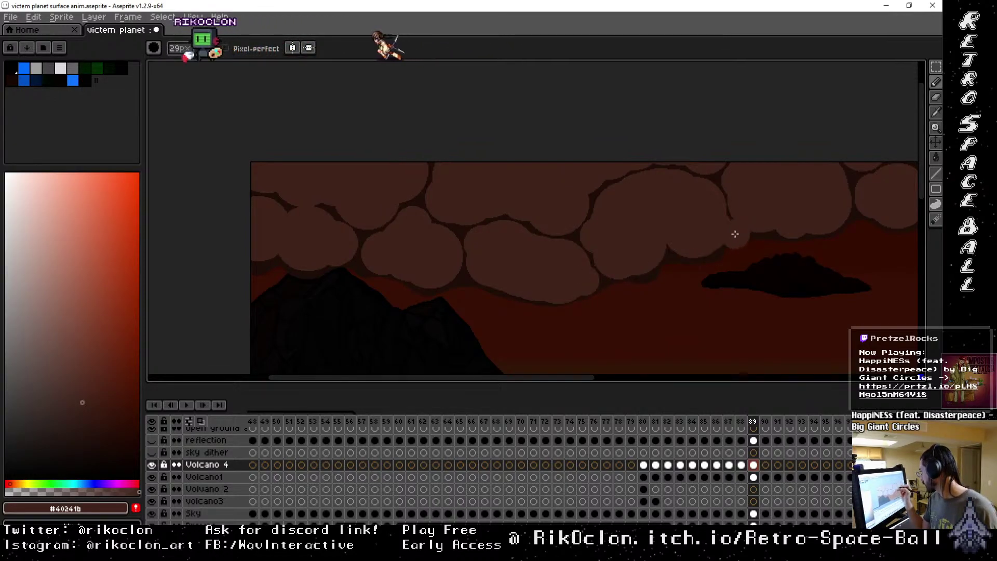
key("minus")
key("minus")
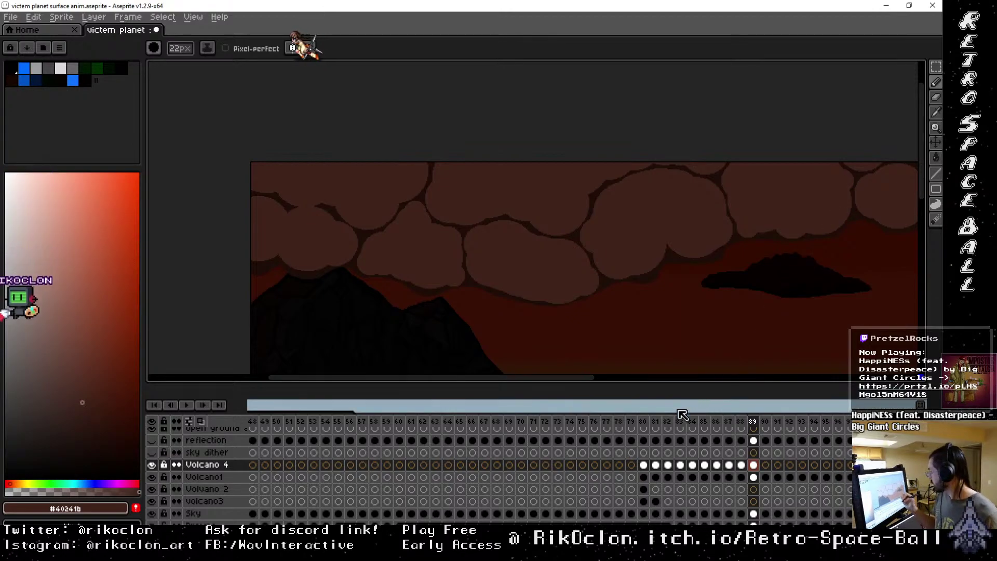
mouse_move(761, 269)
left_mouse_down()
mouse_move(616, 278)
mouse_move(610, 295)
left_mouse_up()
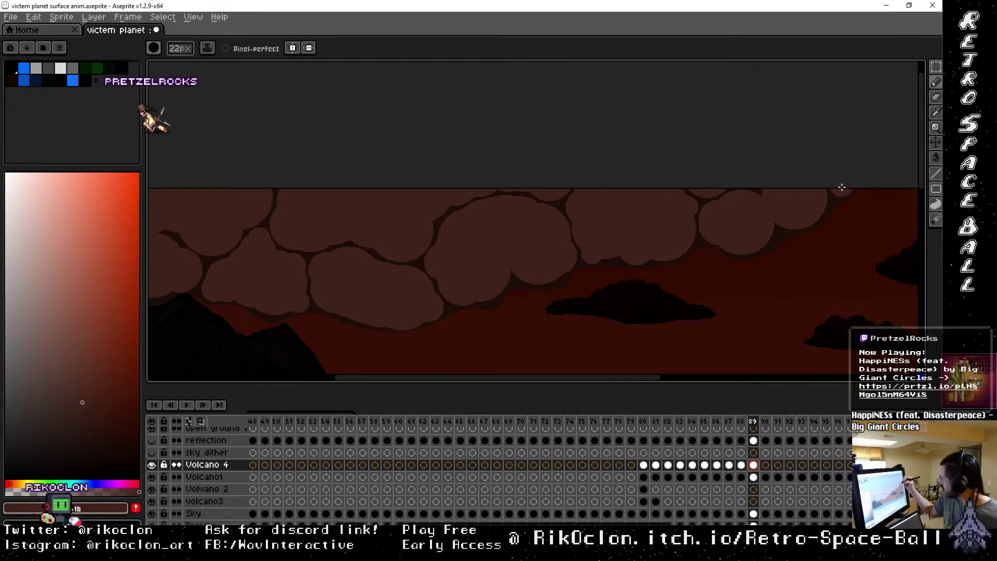
left_click_drag(850, 171, 769, 303)
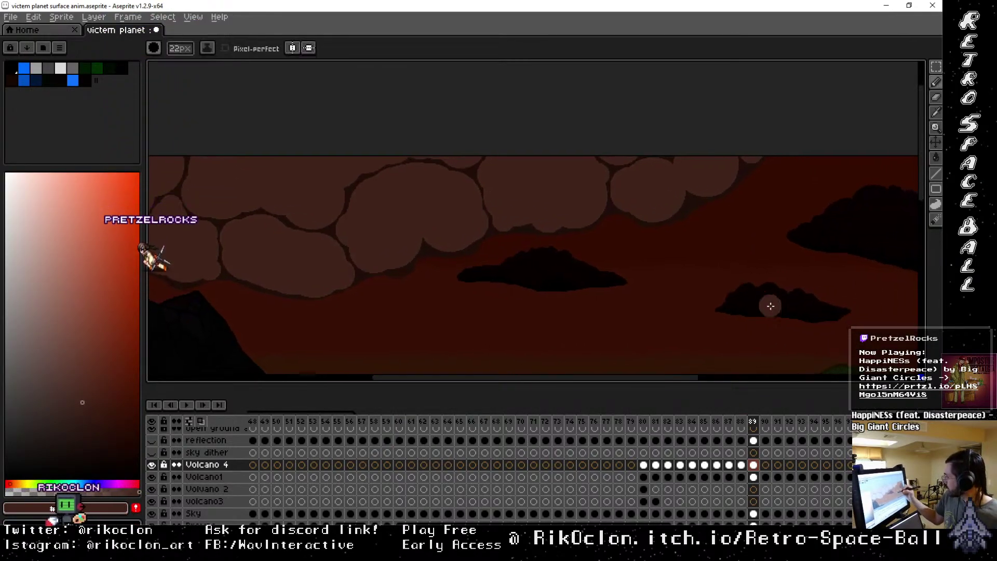
On frame 90 of Volcano 4, paint spaced 64 px puffs along the smoke's lower edge from its right end to the volcano's slope.
left_click(765, 421)
key("plus")
key("plus")
key("plus")
key("plus")
key("plus")
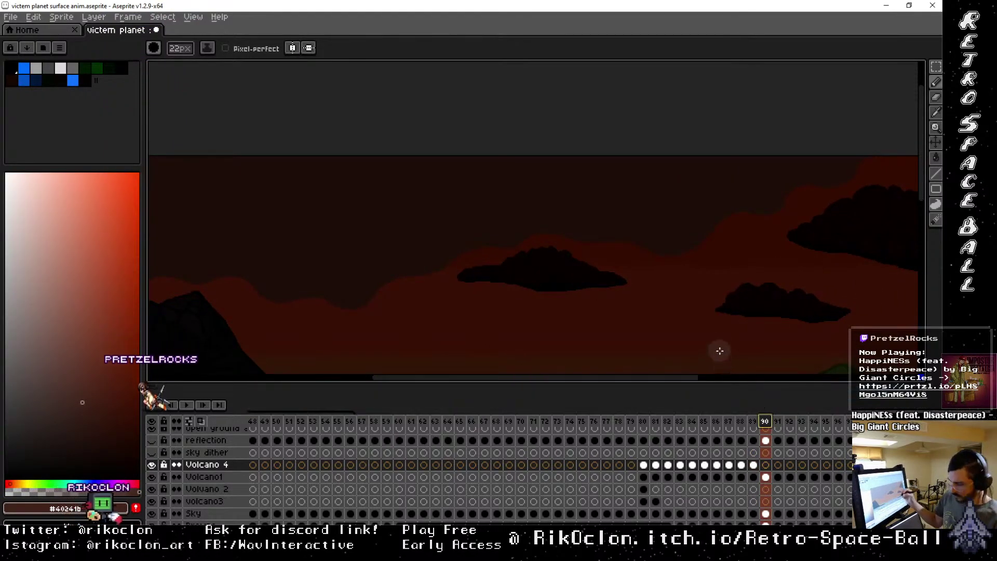
key("plus")
key("plus")
key("plus")
key("plus")
key("plus")
key("plus")
key("plus")
key("plus")
key("plus")
key("plus")
key("plus")
key("plus")
key("plus")
key("plus")
key("plus")
key("plus")
key("plus")
key("plus")
key("plus")
key("plus")
left_click(672, 219)
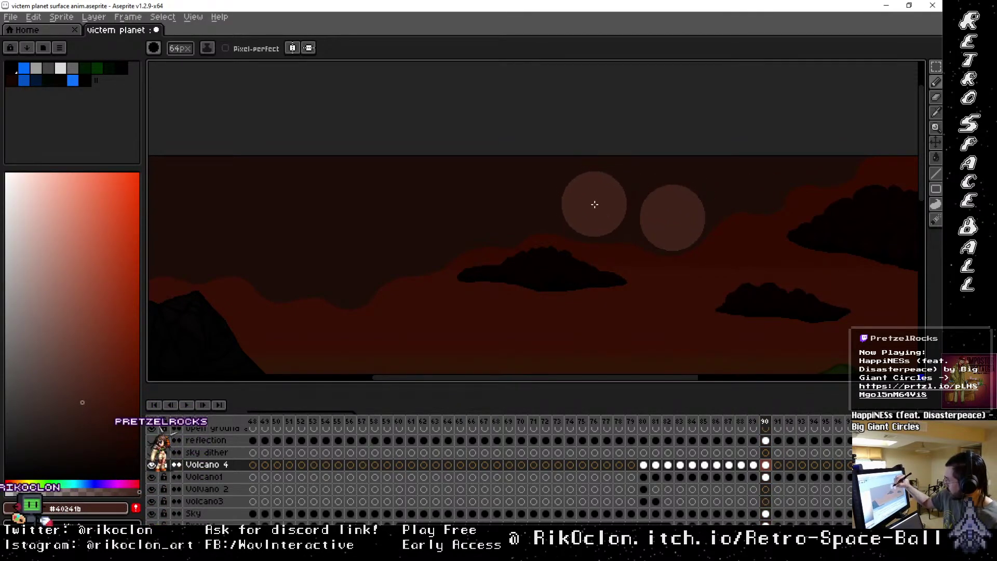
left_click(595, 206)
left_click(501, 211)
left_click(421, 239)
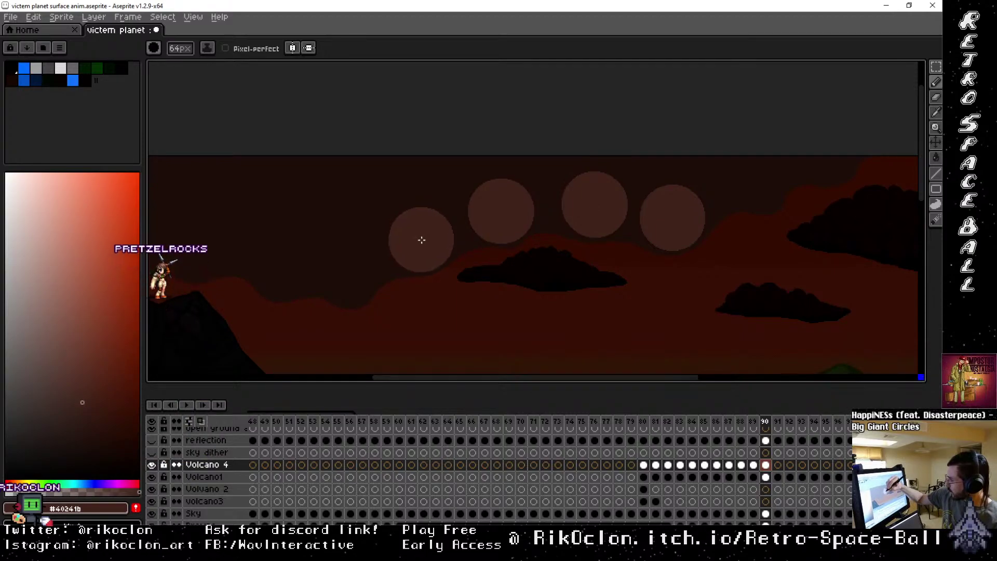
left_click(347, 269)
left_click(280, 260)
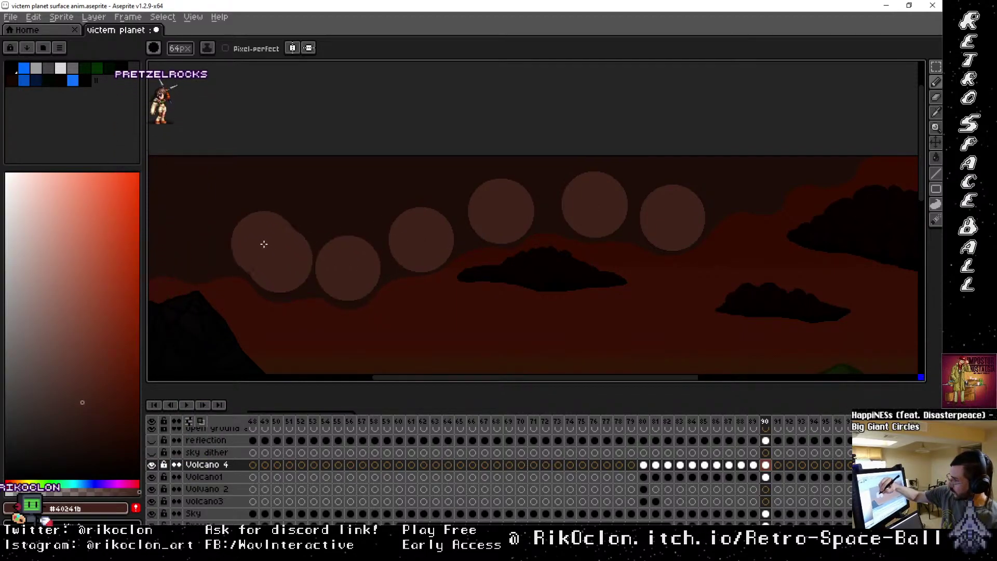
left_click(196, 244)
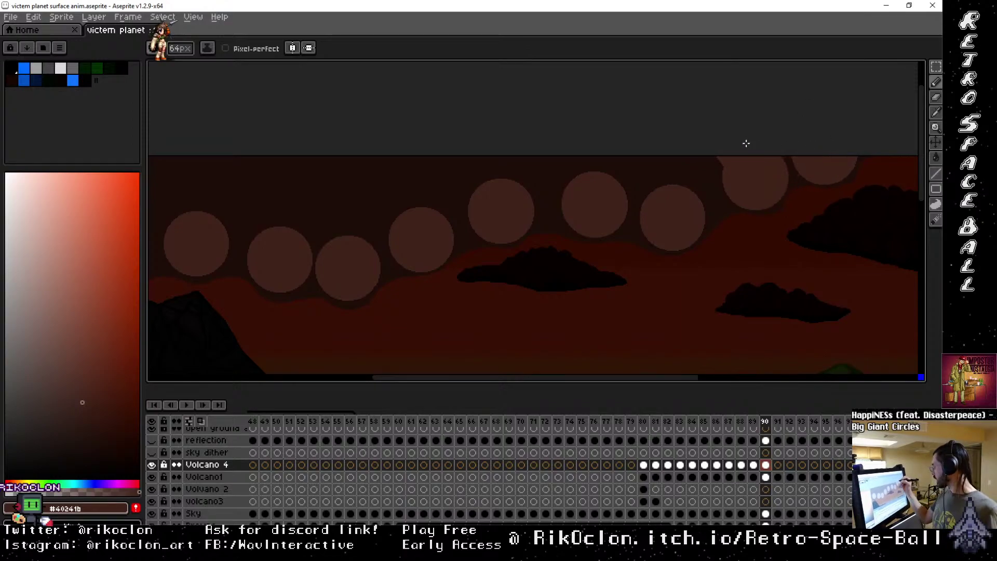
Continue the frame 90 smoke with 64 px puffs along the top edge and in two rows above the volcano at the canvas's left end.
left_click(545, 157)
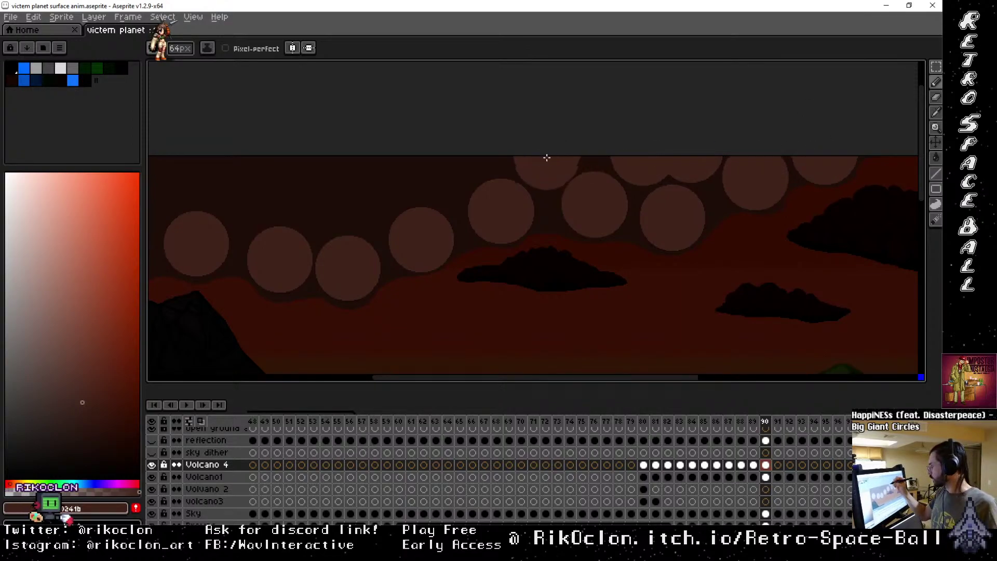
left_click(444, 171)
mouse_move(456, 213)
left_mouse_down()
mouse_move(432, 254)
mouse_move(801, 258)
mouse_move(563, 229)
left_mouse_up()
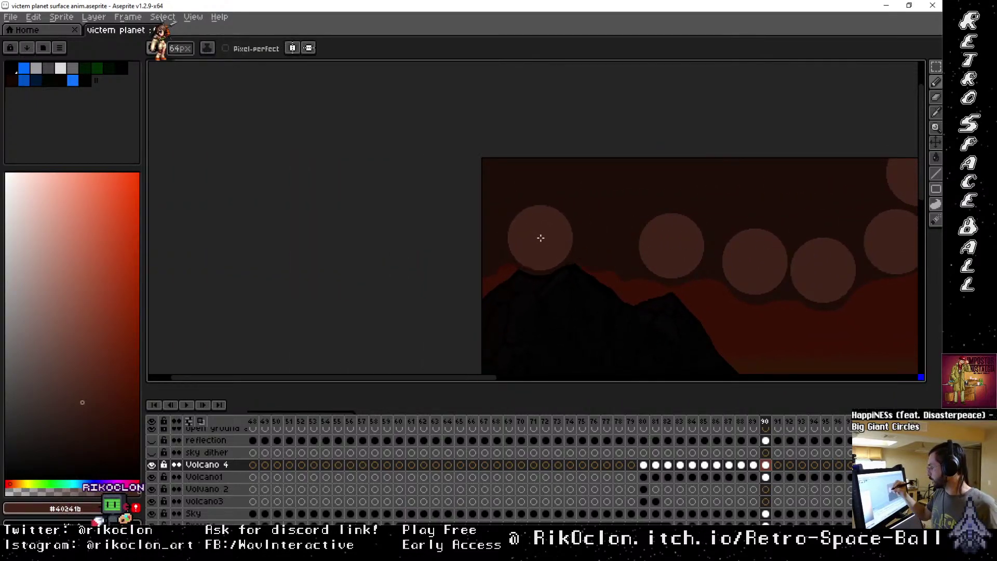
left_click(541, 238)
left_click(481, 235)
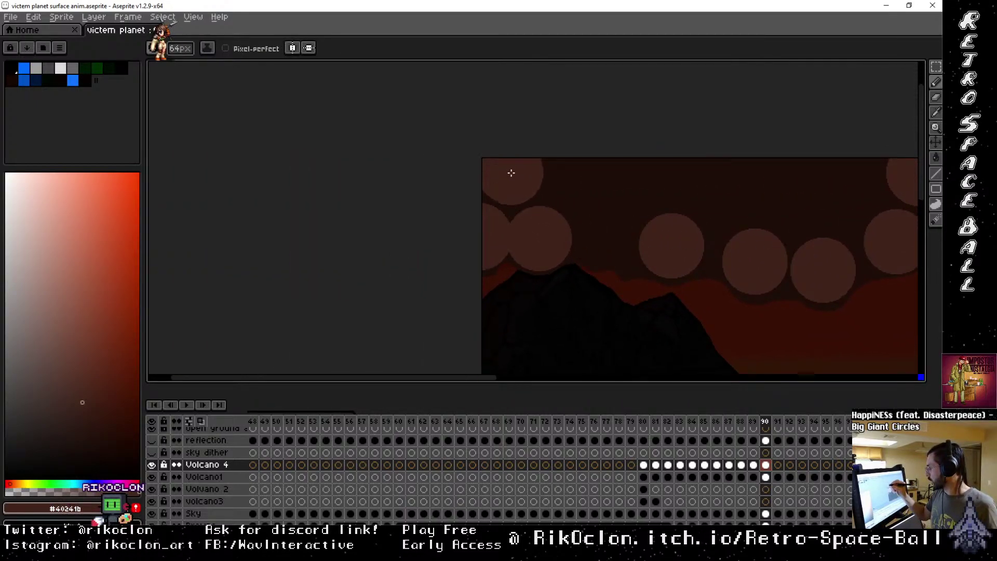
left_click(607, 231)
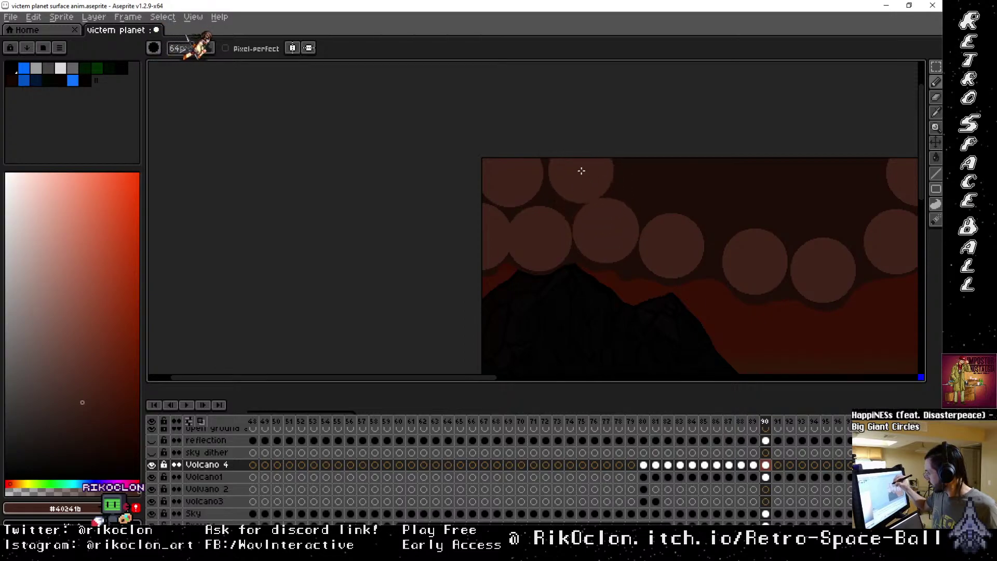
left_click(594, 166)
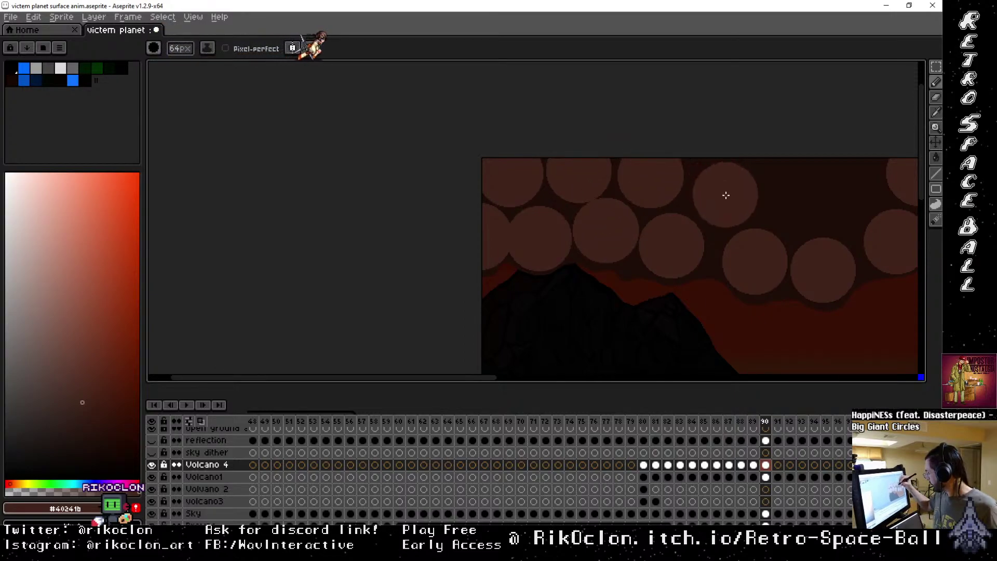
left_click(724, 200)
Fill the remaining dark area between the volcano's puffs and the right-hand puffs on frame 90 with 64 px puffs up to the top edge.
scroll(774, 129, "right", 5)
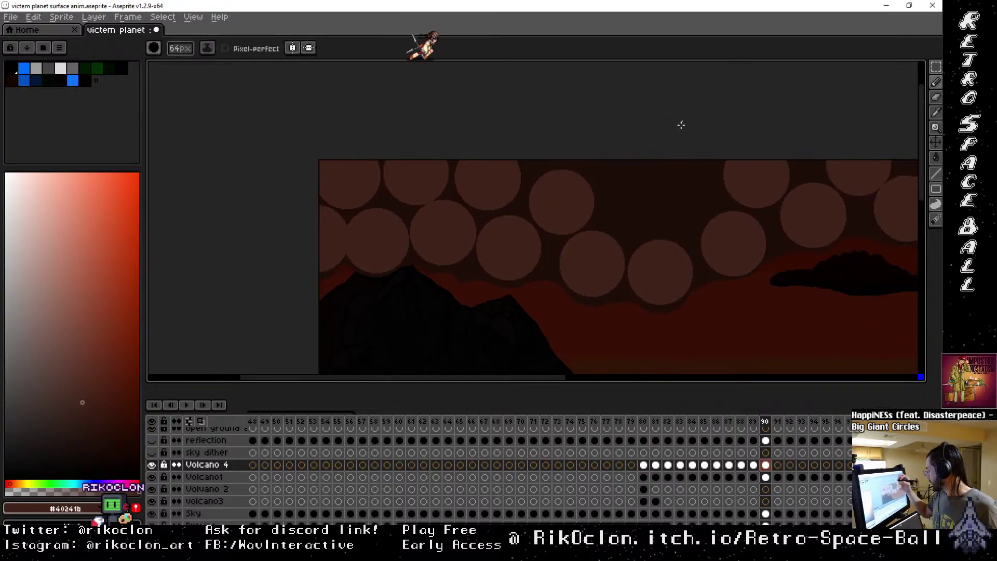
left_click(632, 205)
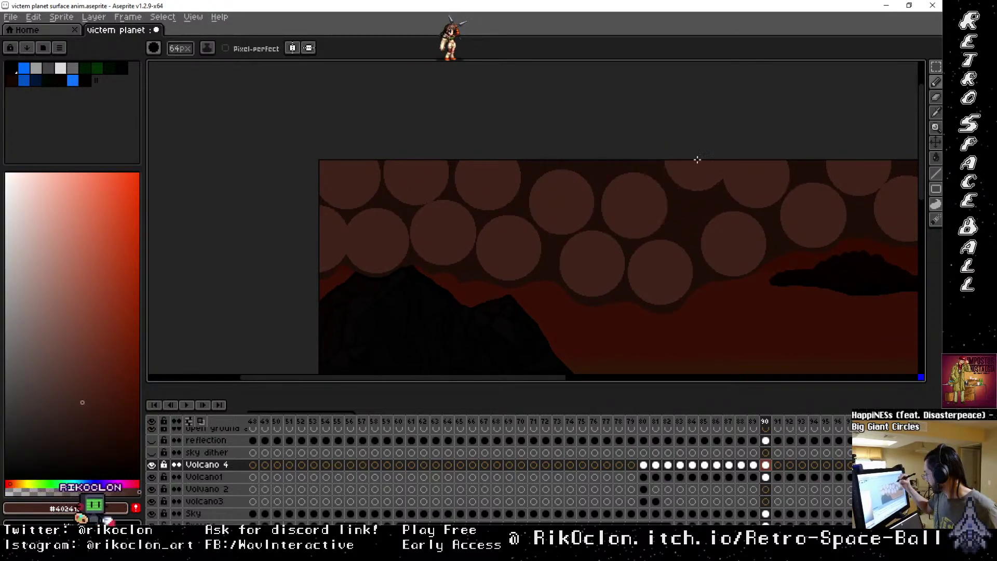
left_click(680, 199)
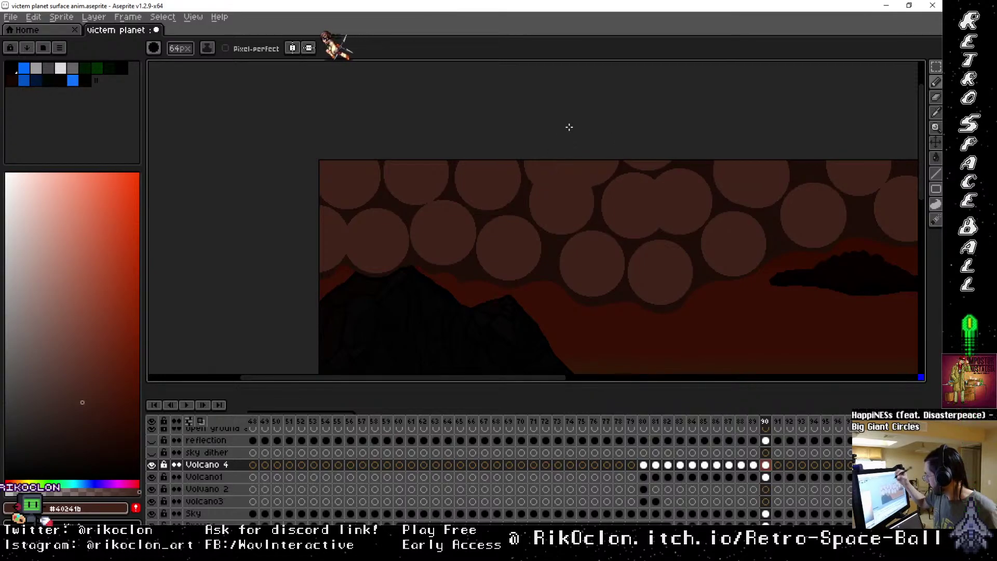
Add bulges to the lower puffs right of the volcano on frame 90 with 43 px and 32 px brushes.
left_click_drag(808, 263, 558, 282)
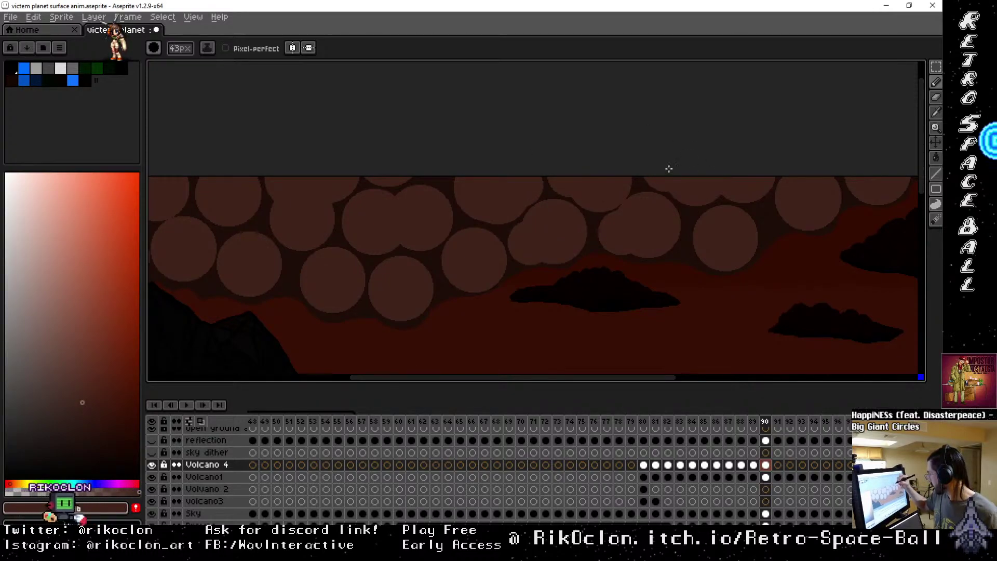
key("minus")
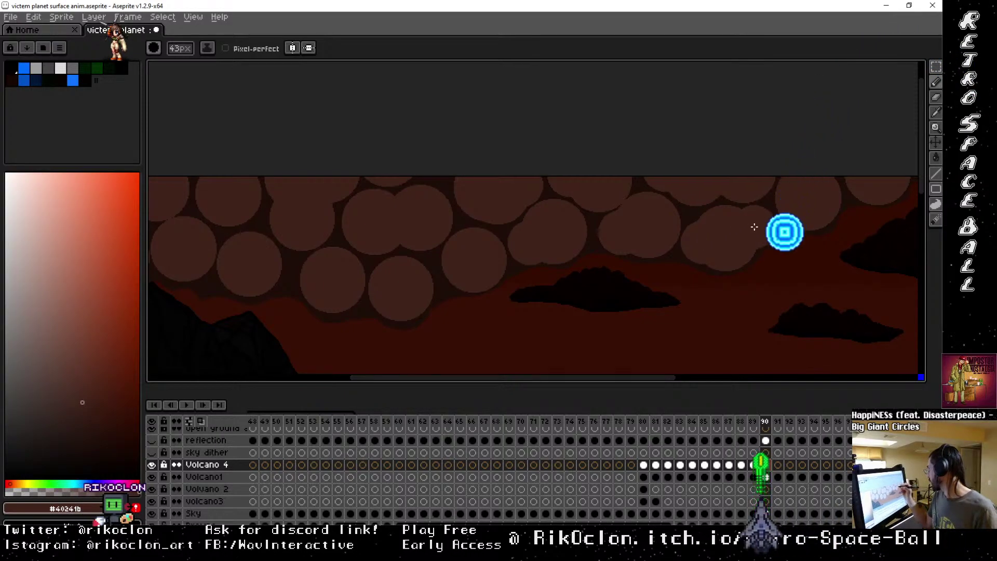
key("minus")
key("minus")
key("minus")
key("minus")
key("minus")
key("minus")
key("minus")
key("minus")
key("minus")
key("minus")
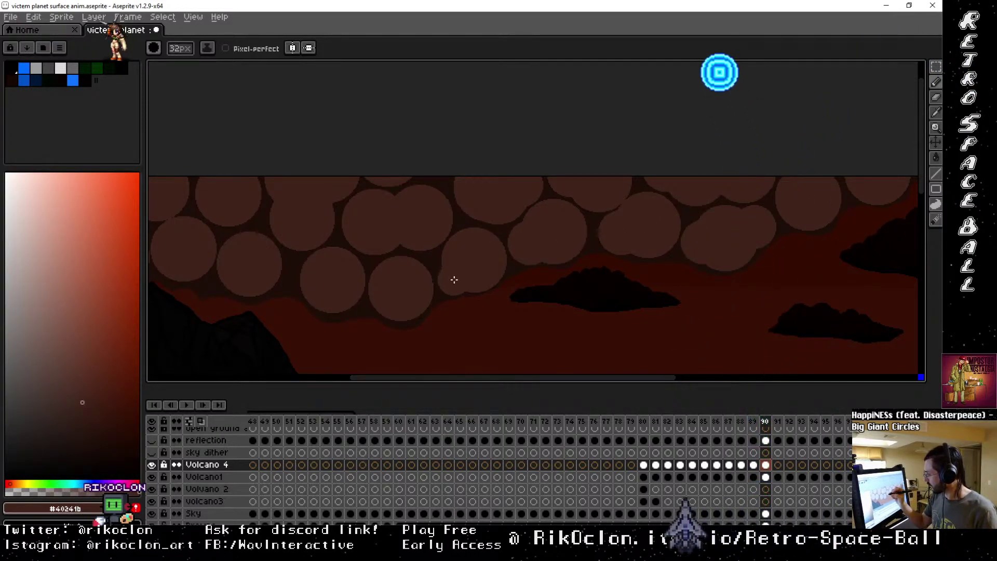
Add bulges to the puffs near the volcano's slope on frame 90 with a 36 px brush.
key("plus")
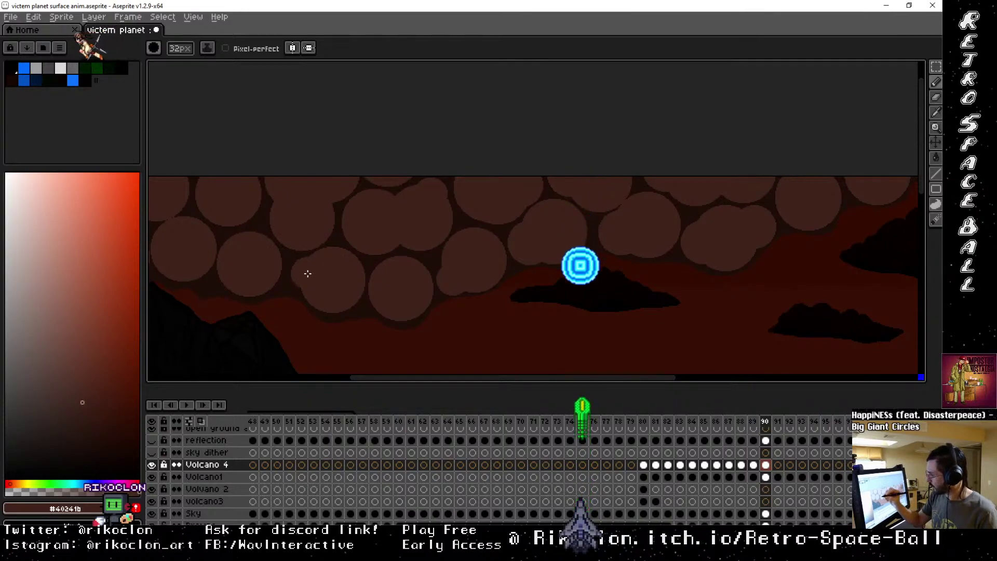
key("plus")
key("plus")
key("plus")
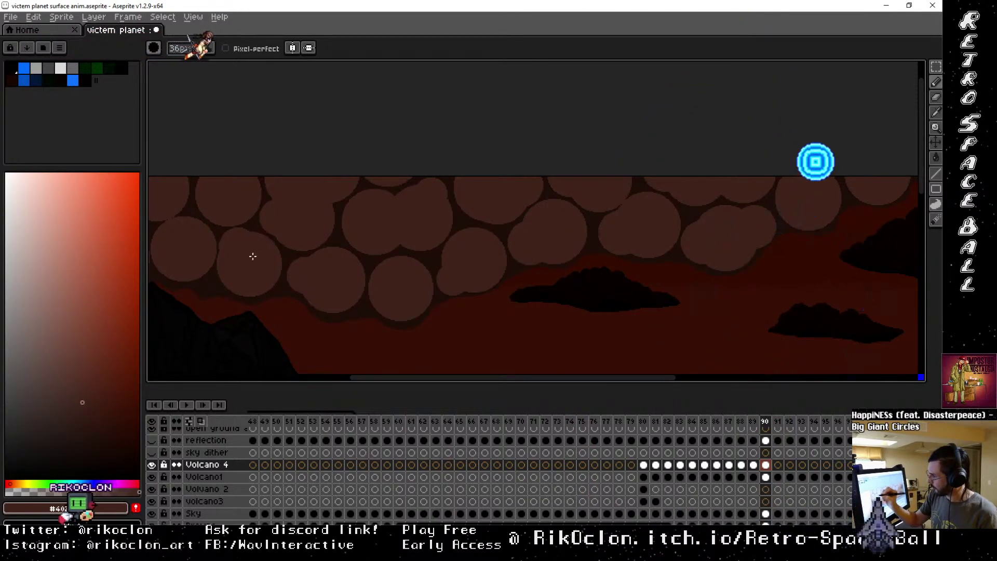
Add 23 px bulges around the frame 90 puffs and merge neighbouring ones into larger clouds by filling the gaps between them.
left_click_drag(494, 283, 688, 298)
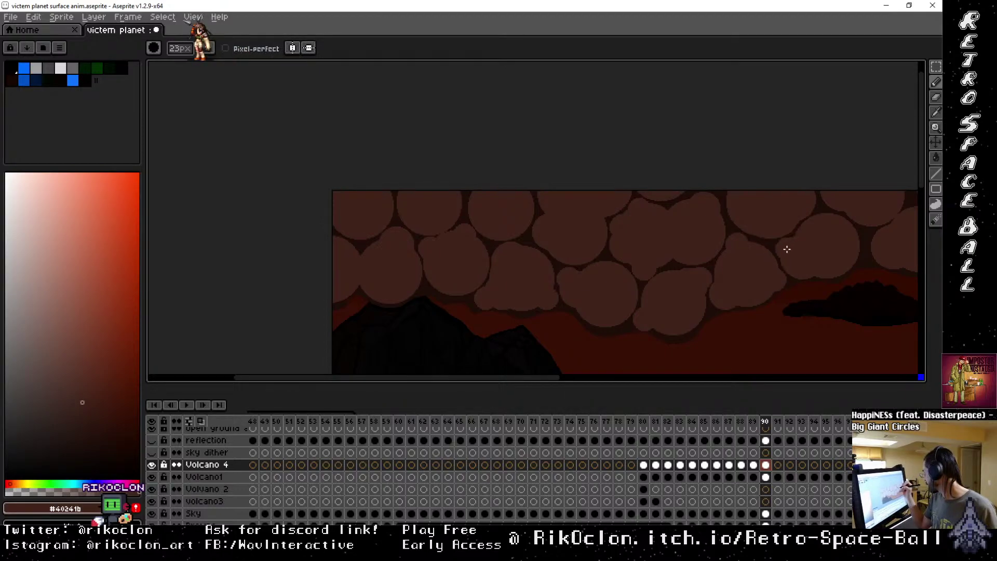
left_click_drag(816, 260, 559, 244)
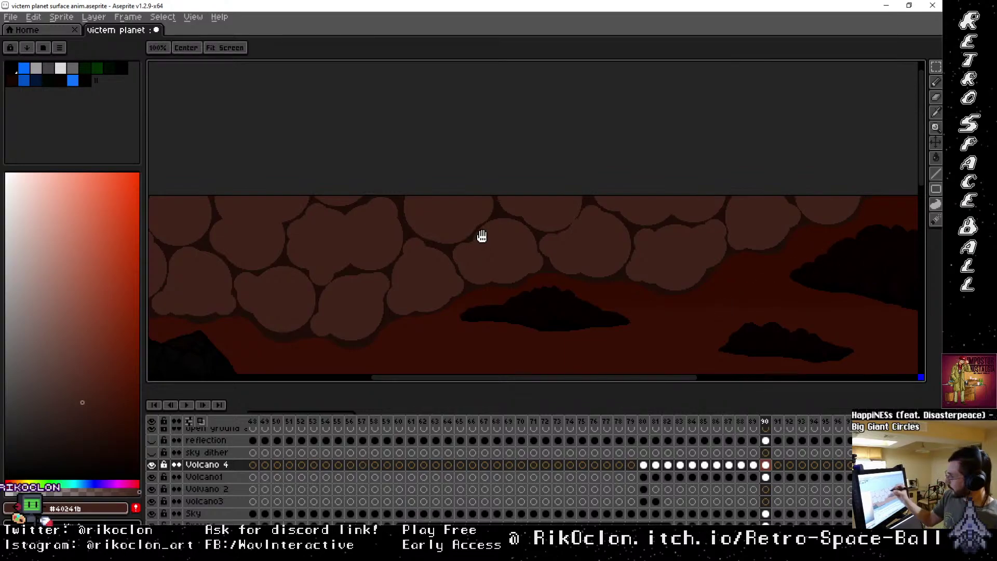
mouse_move(482, 236)
left_mouse_down()
mouse_move(746, 240)
mouse_move(752, 225)
mouse_move(625, 204)
mouse_move(797, 236)
mouse_move(762, 222)
mouse_move(820, 284)
left_mouse_up()
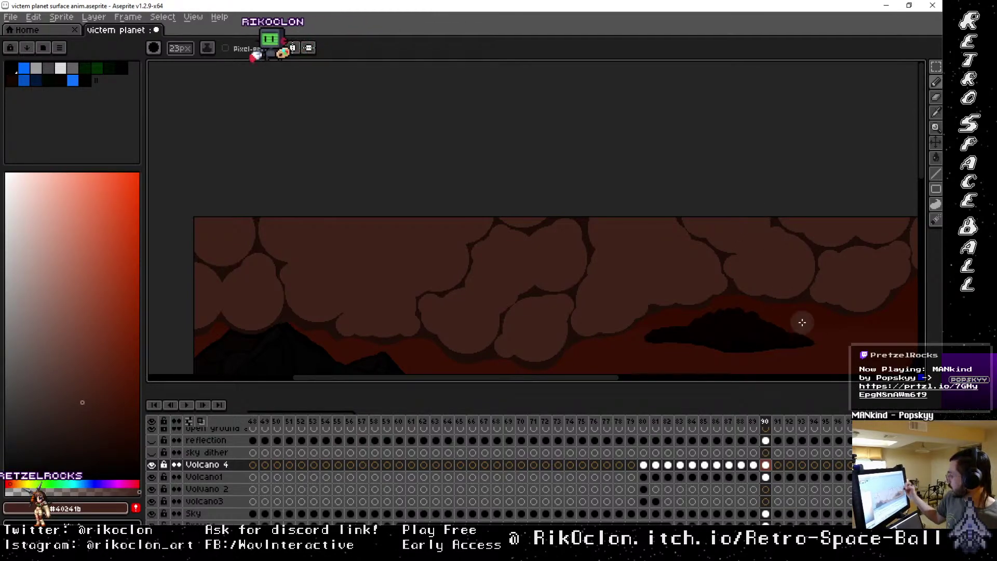
mouse_move(846, 290)
left_mouse_down()
mouse_move(630, 305)
mouse_move(856, 296)
mouse_move(836, 285)
left_mouse_up()
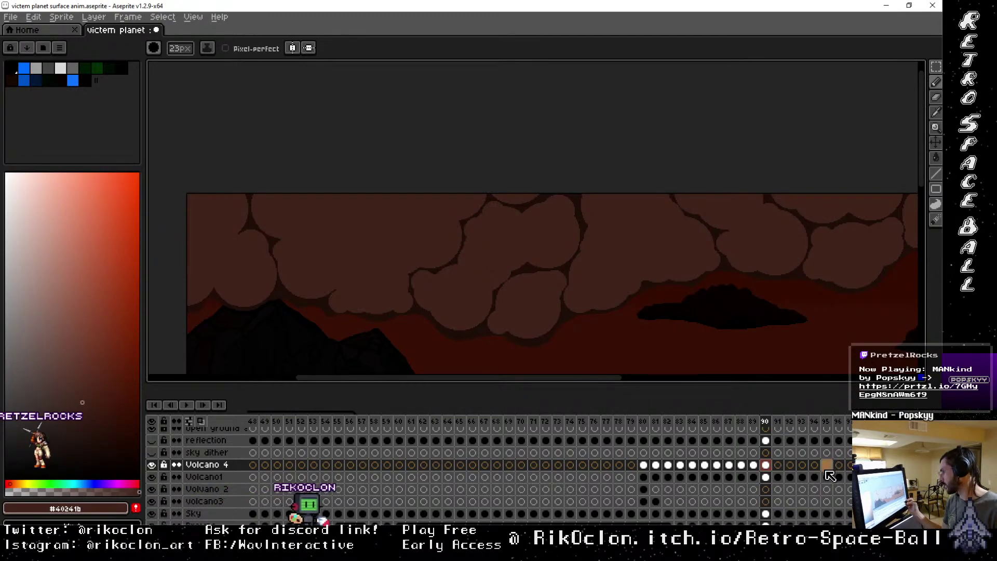
On frame 91 of Volcano 4, paint a large rounded puff with a 64 px brush just left of the small dark cloud.
left_click(778, 422)
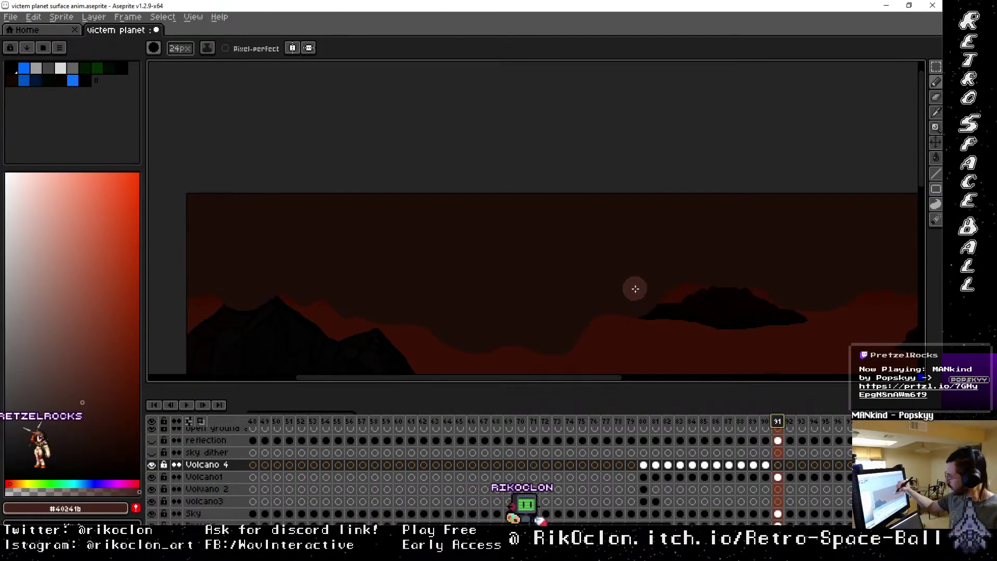
key("plus")
key("plus")
key("plus")
key("plus")
key("plus")
key("plus")
key("plus")
key("plus")
key("plus")
key("plus")
key("plus")
key("plus")
key("plus")
key("plus")
key("plus")
key("plus")
key("plus")
key("plus")
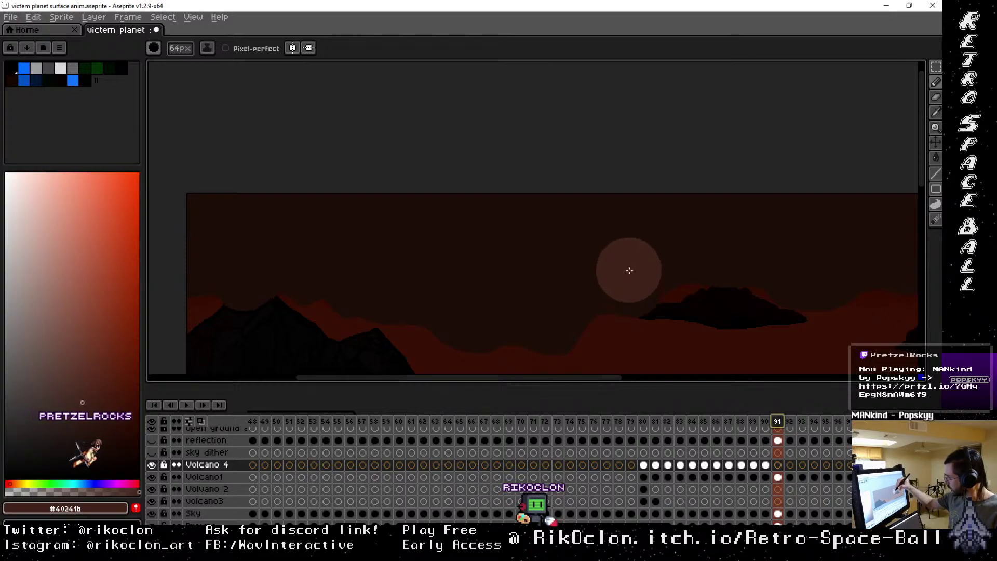
left_click(630, 281)
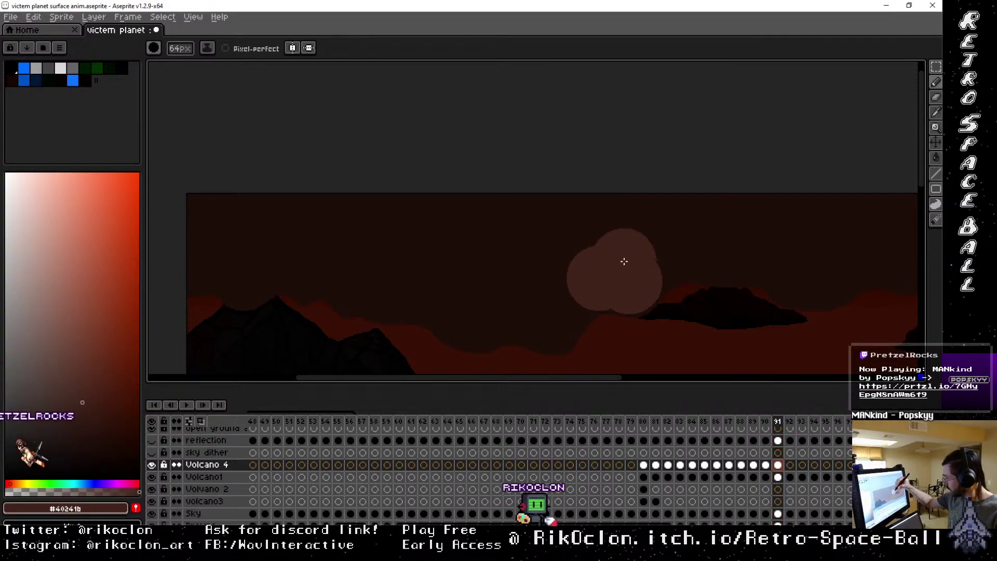
left_click_drag(642, 249, 597, 245)
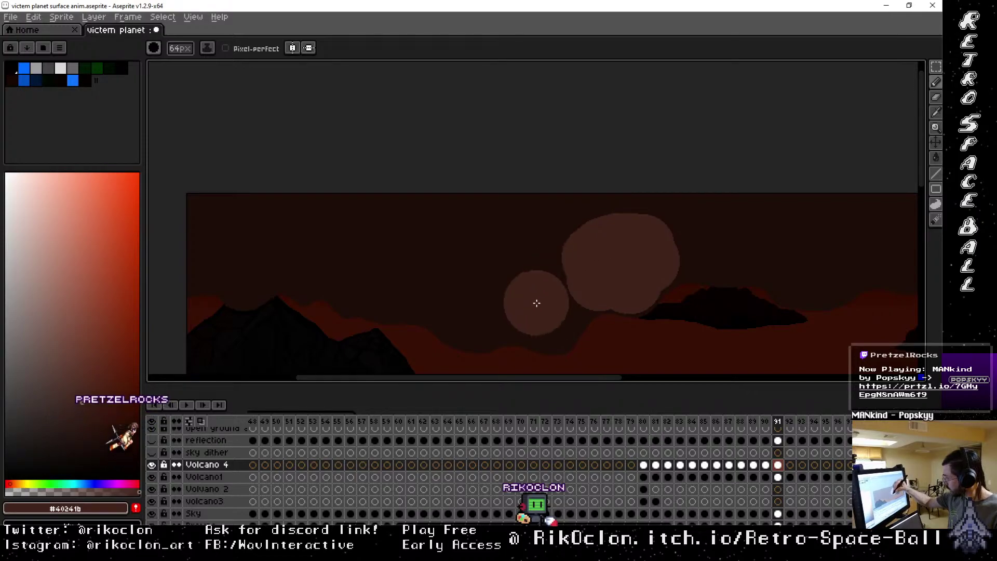
Paint a second large puff on frame 91 in the smoke's lowest dip, between the volcano and the first puff.
left_click(538, 312)
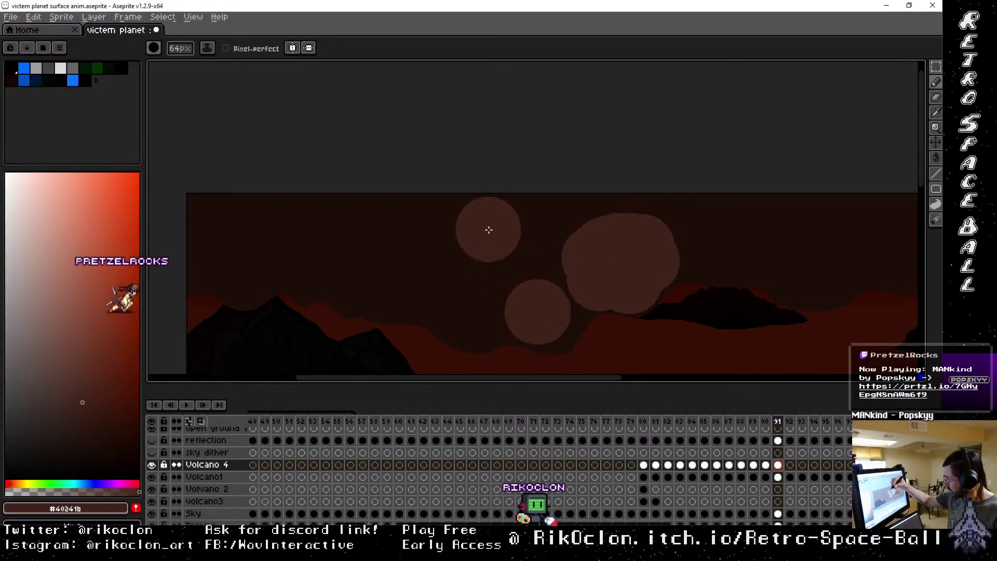
left_click(471, 312)
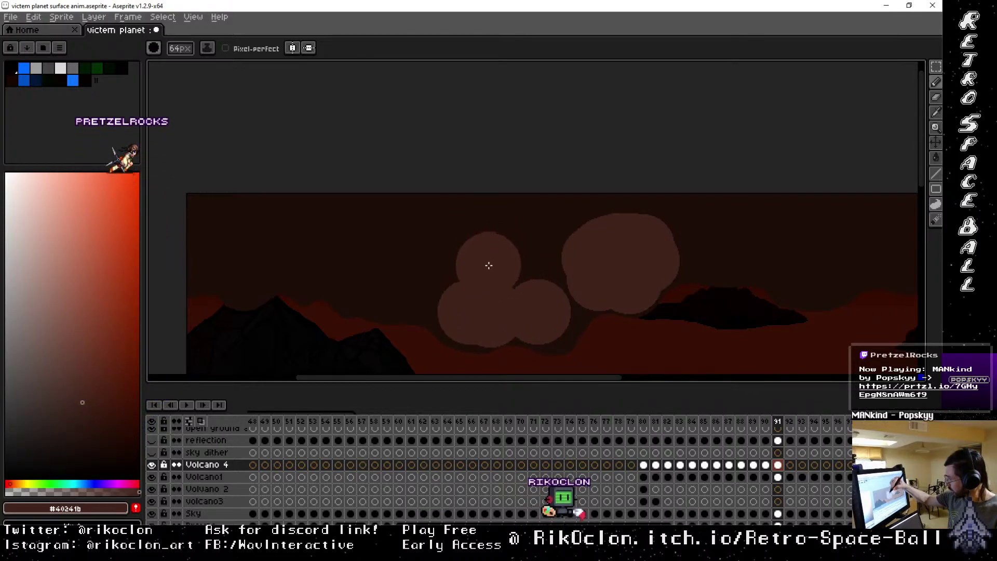
left_click(465, 288)
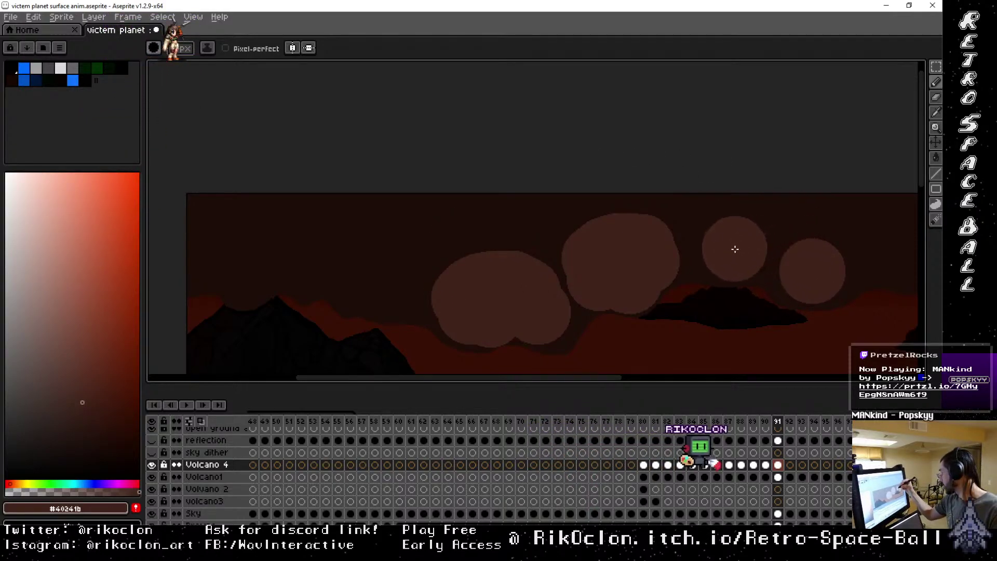
Paint two large puffs reaching the top edge on frame 91, one above the small dark cloud and one to its right.
left_click(730, 248)
left_click_drag(755, 220, 712, 222)
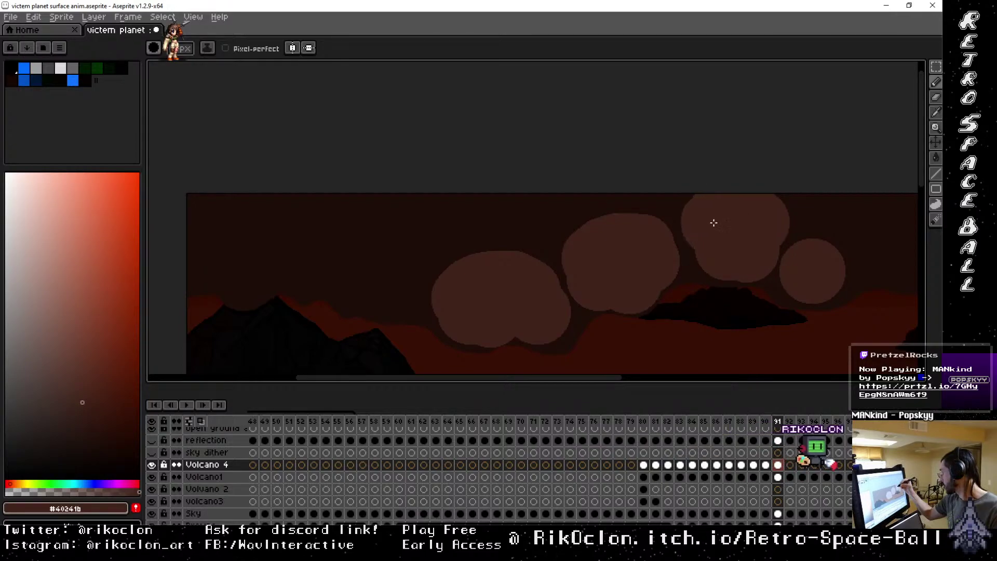
left_click(815, 228)
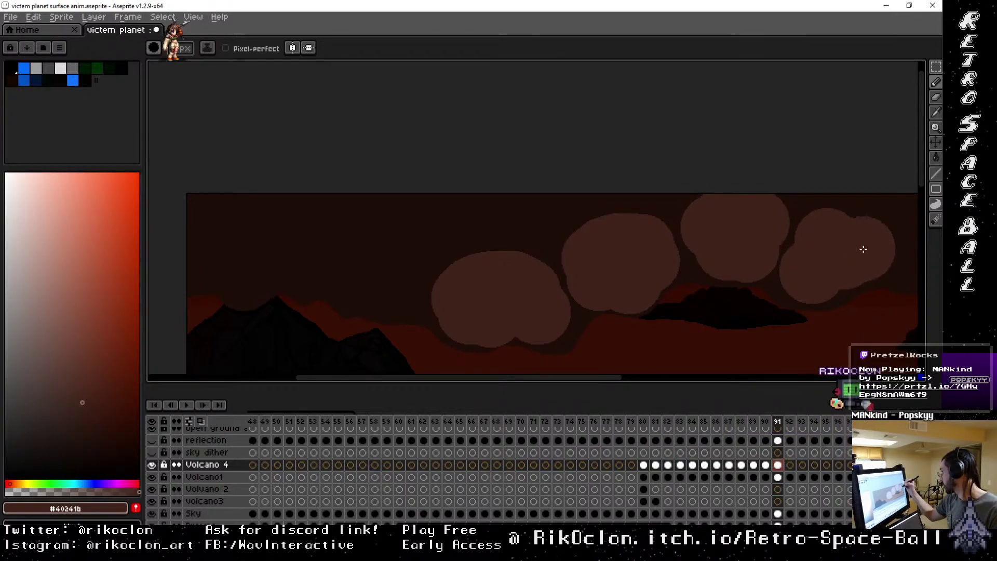
left_click_drag(875, 250, 860, 223)
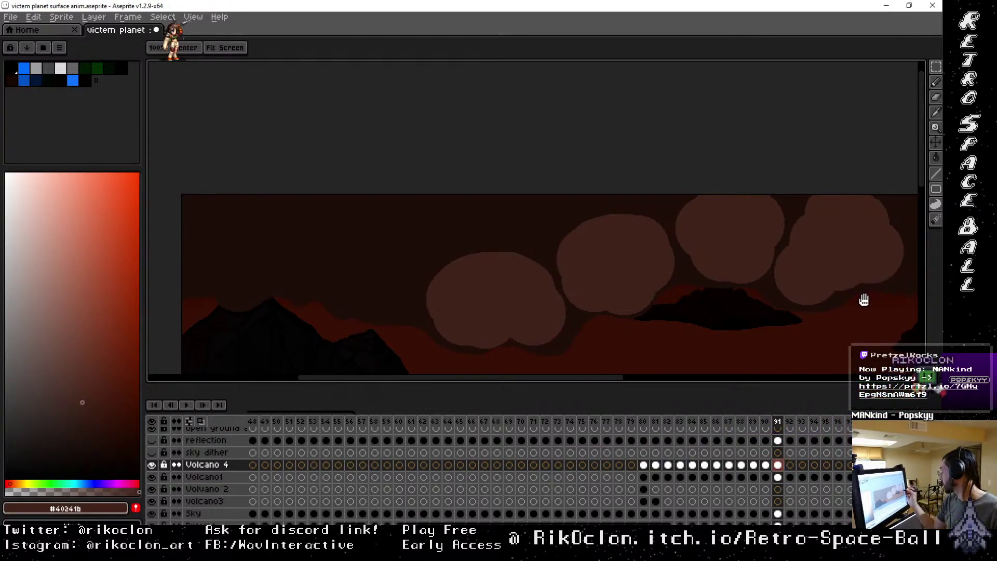
Paint the right-end puffs along frame 91's top edge and widen the neighbouring large puff, leaving only a thin dark gap between them.
left_click_drag(863, 296, 526, 283)
mouse_move(727, 205)
left_mouse_down()
mouse_move(699, 207)
mouse_move(668, 188)
left_mouse_up()
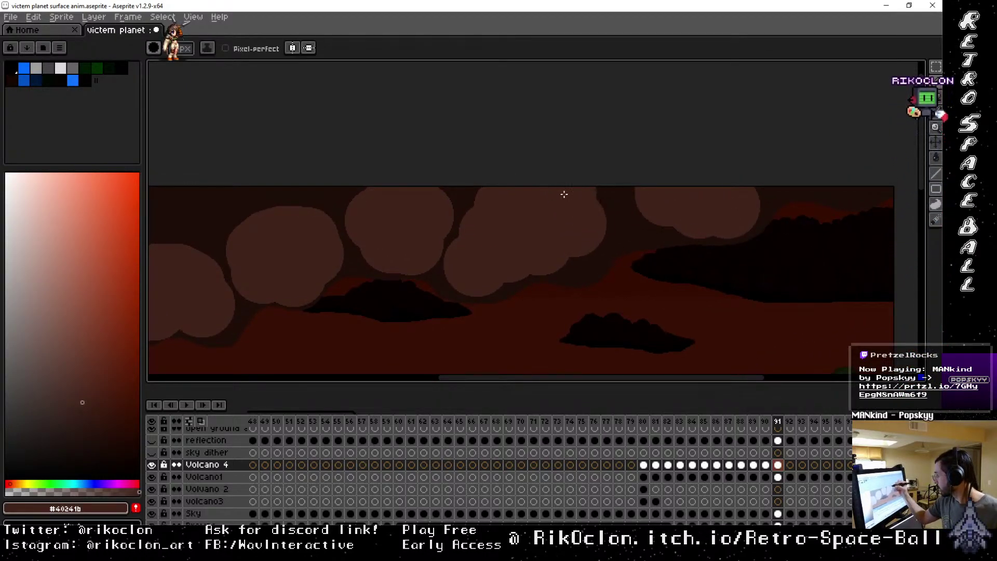
left_click_drag(849, 171, 816, 165)
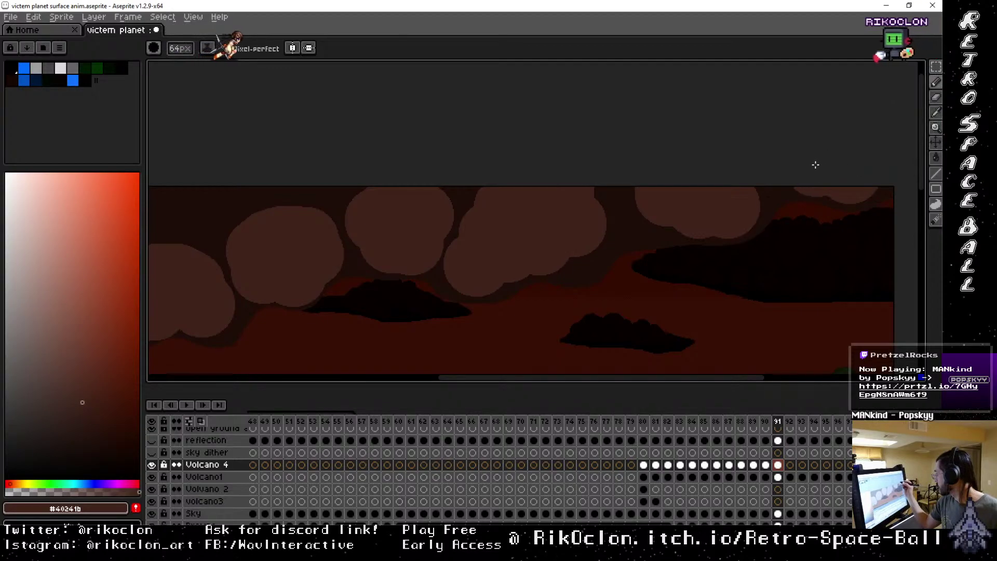
mouse_move(805, 246)
left_mouse_down()
mouse_move(675, 248)
mouse_move(832, 250)
left_mouse_up()
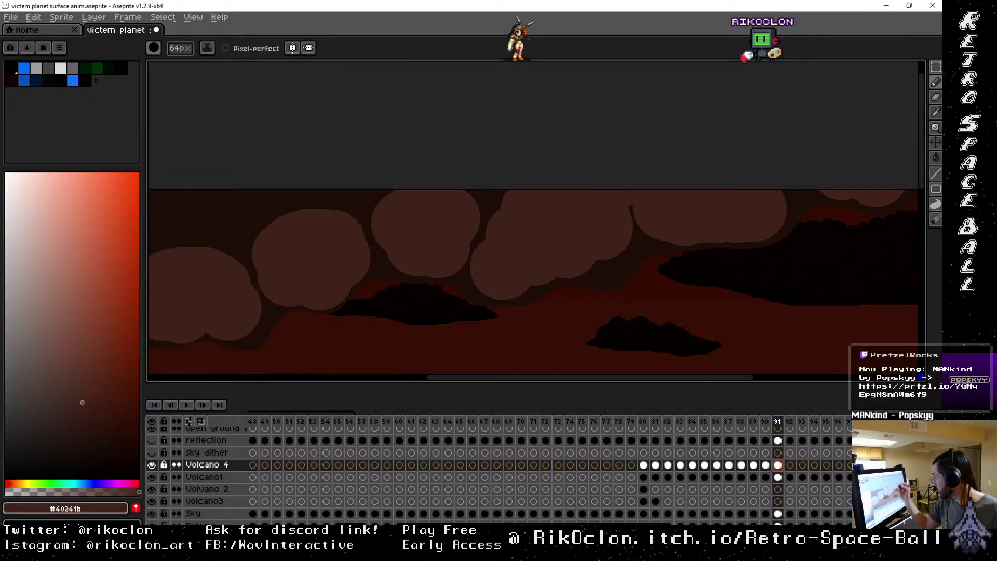
left_click(589, 283)
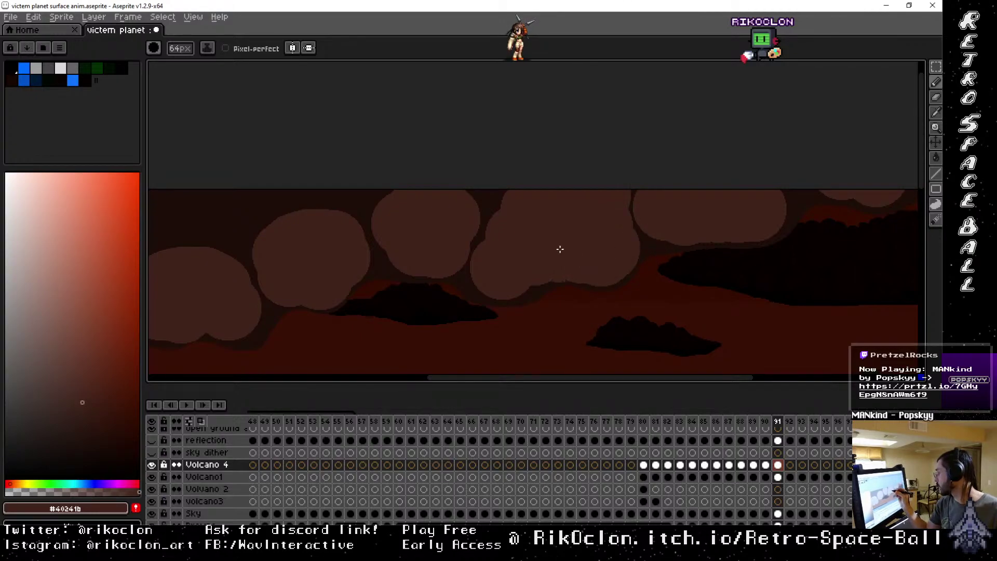
Extend frame 91's puff left of the small dark cloud up to the top edge, and paint a wide puff beside it over the lowest puff.
left_click_drag(520, 269, 717, 304)
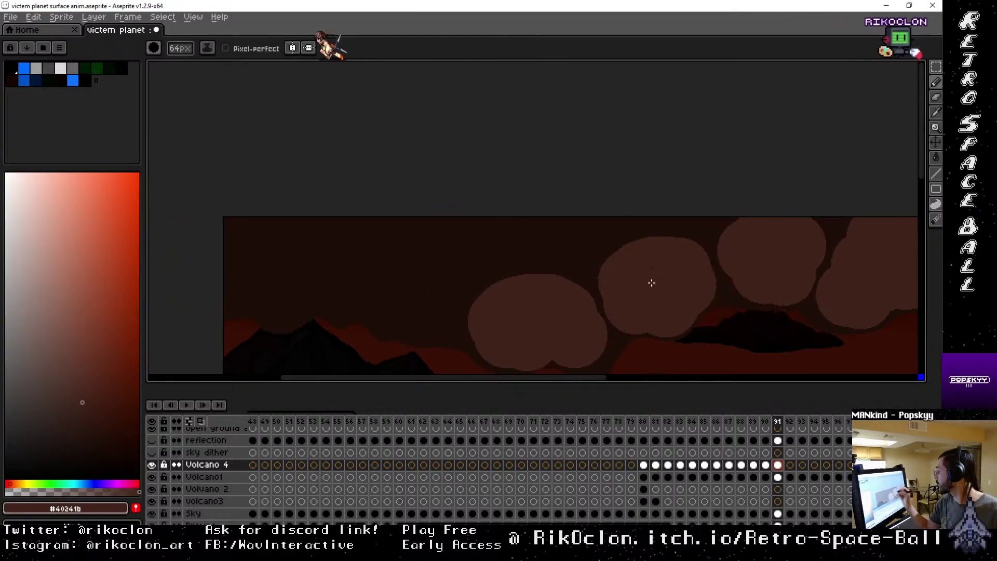
left_click(615, 257)
left_click_drag(625, 258, 677, 249)
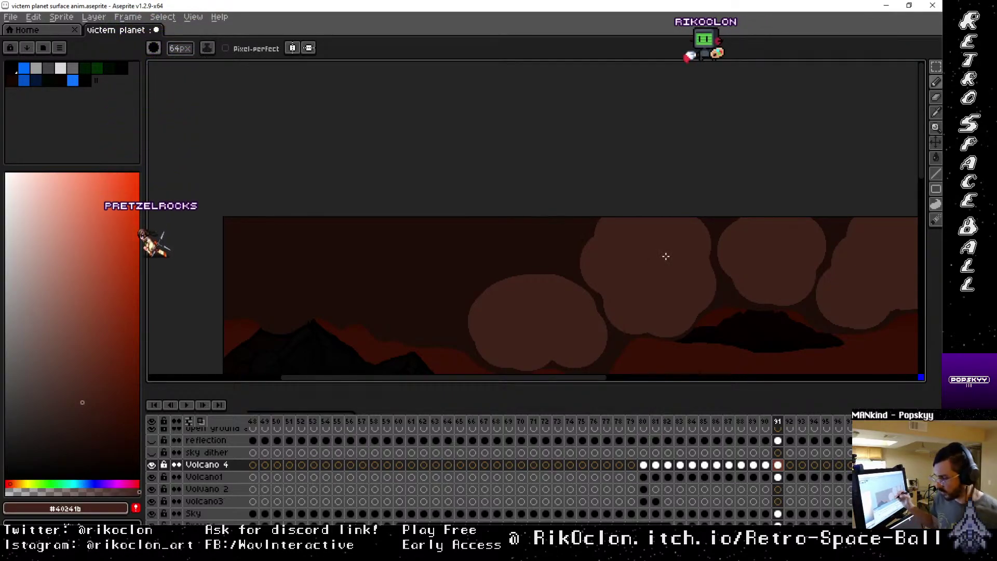
mouse_move(574, 272)
left_mouse_down()
mouse_move(710, 194)
mouse_move(641, 181)
mouse_move(587, 210)
mouse_move(556, 172)
left_mouse_up()
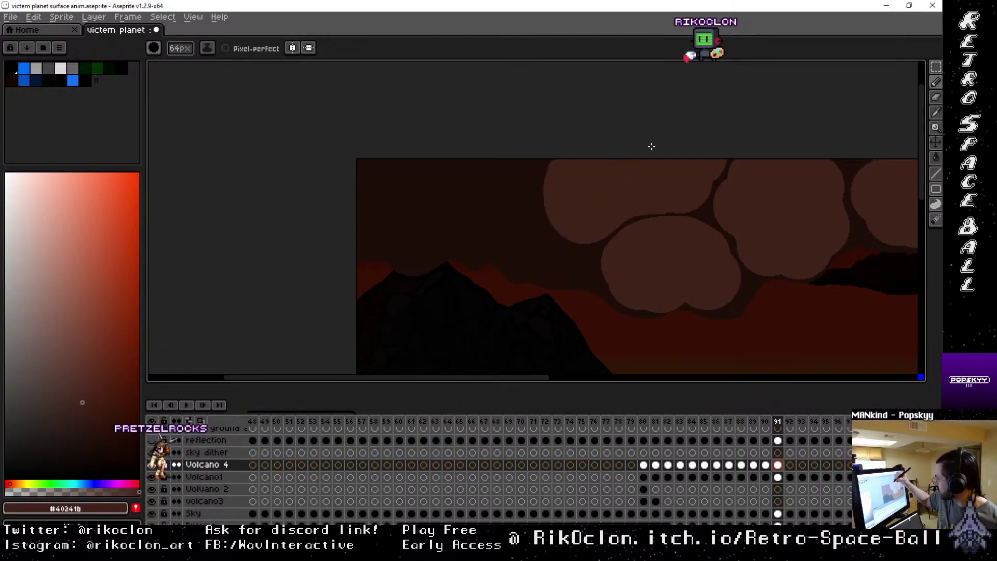
Paint a connected mass of rounded puffs on frame 91 over the volcano, filling the smoke through to the canvas's left edge.
mouse_move(566, 229)
left_mouse_down()
mouse_move(525, 250)
mouse_move(535, 244)
left_mouse_up()
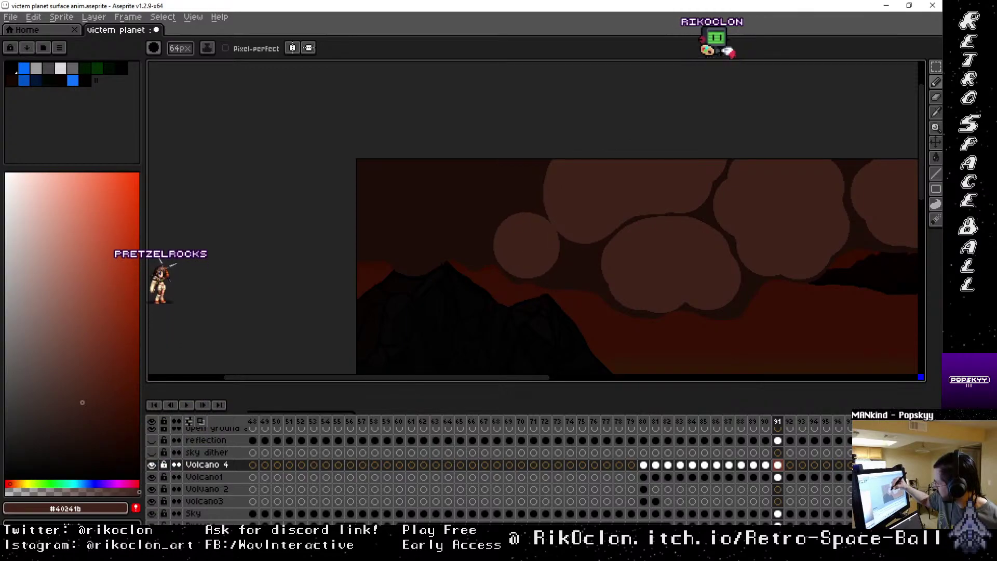
left_click_drag(483, 182, 520, 174)
left_click(509, 181)
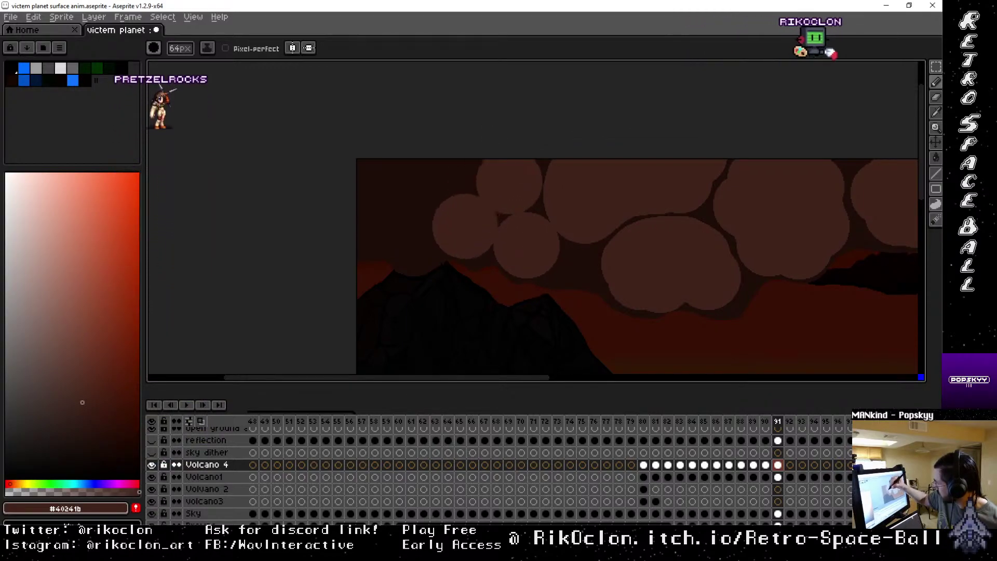
mouse_move(415, 236)
left_mouse_down()
mouse_move(366, 223)
mouse_move(367, 173)
mouse_move(445, 162)
mouse_move(467, 213)
mouse_move(462, 254)
mouse_move(457, 201)
left_mouse_up()
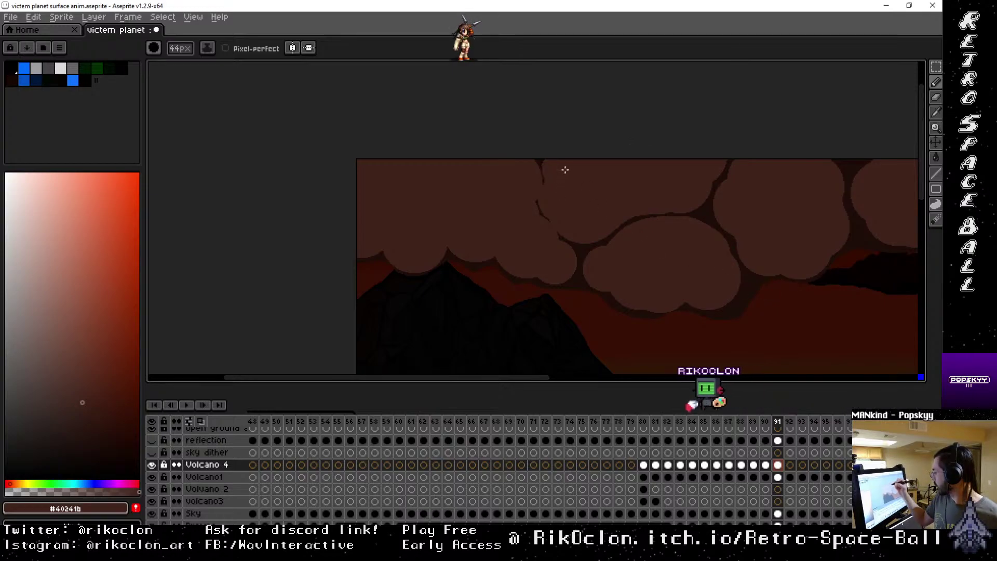
Fill out the puff edges on frame 91 with a 44 px brush, working through to the right end to narrow the dark gaps.
left_click_drag(721, 225, 472, 231)
left_click_drag(666, 227, 583, 218)
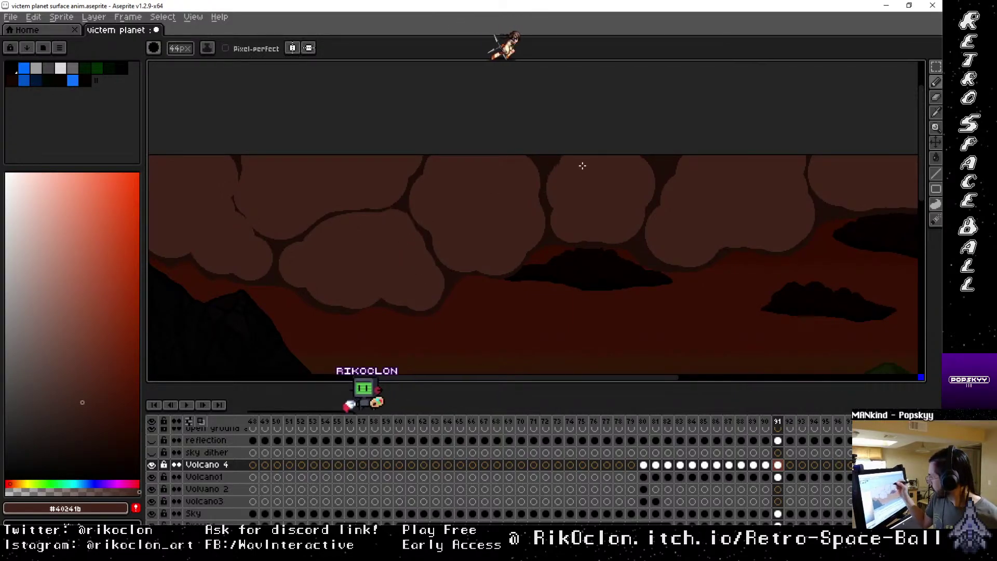
left_click_drag(672, 251, 503, 164)
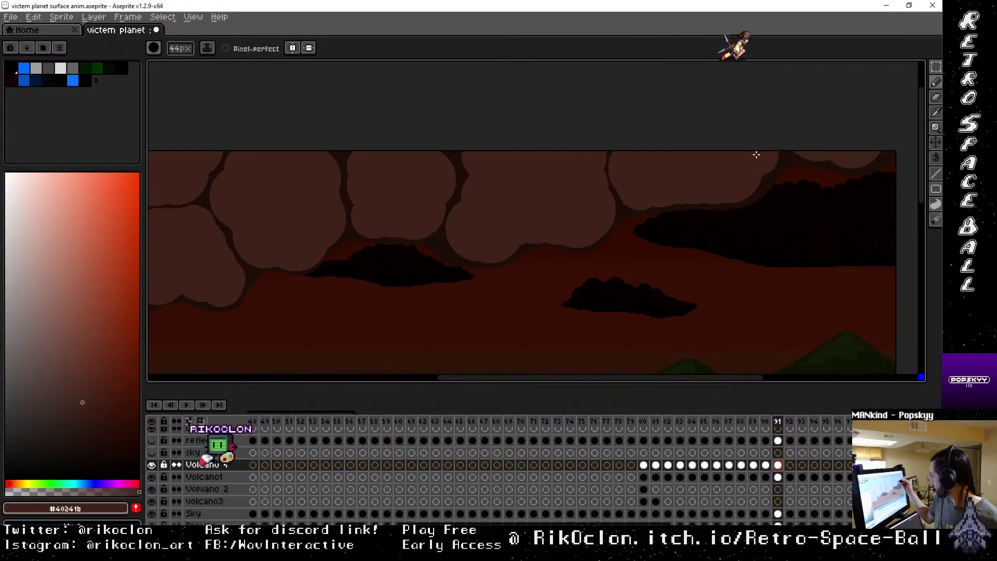
left_click_drag(804, 143, 789, 241)
Scrub back from frame 91 to review the smoke, and play the animation from the first frame.
scroll(788, 241, "down", 2)
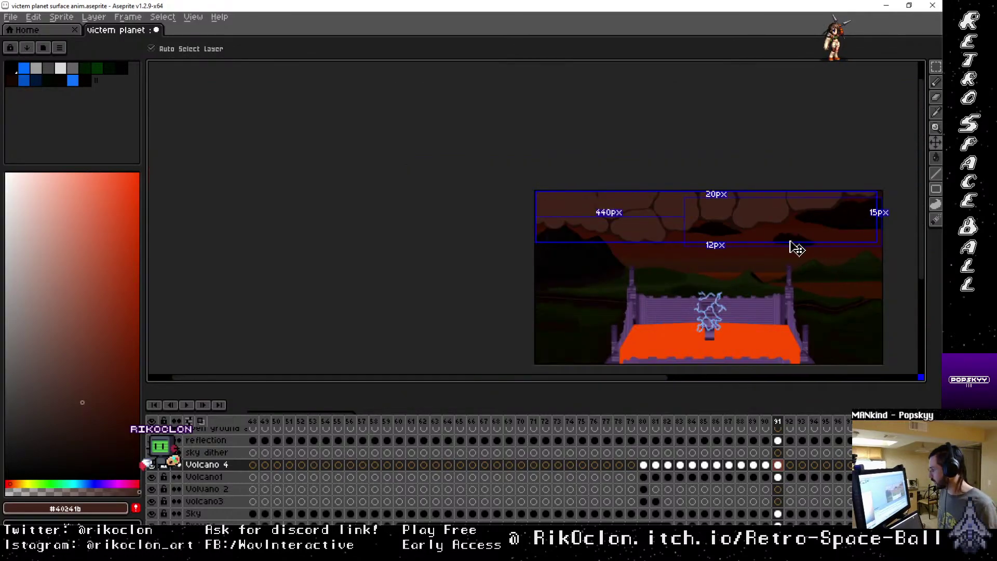
key("b")
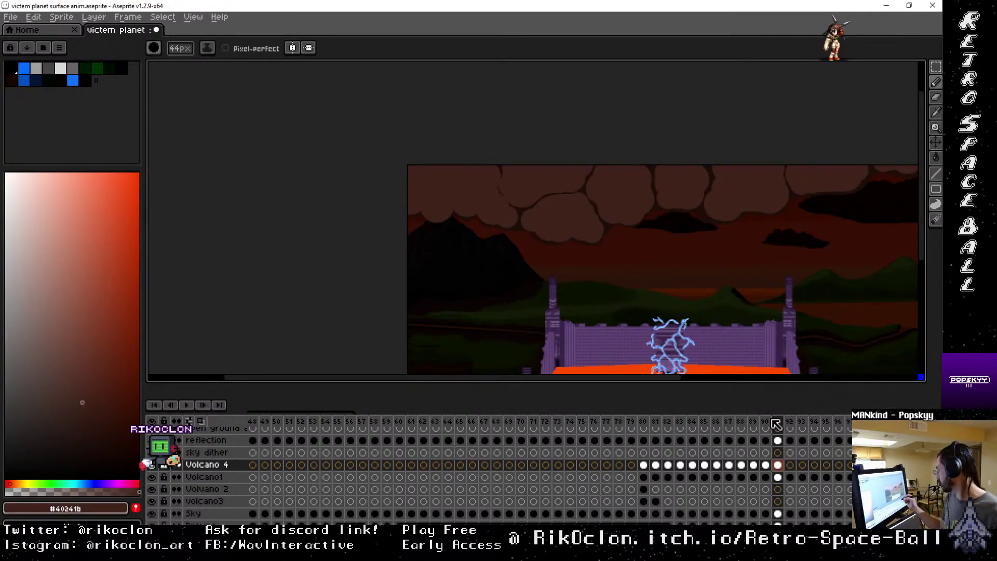
left_click_drag(776, 424, 737, 425)
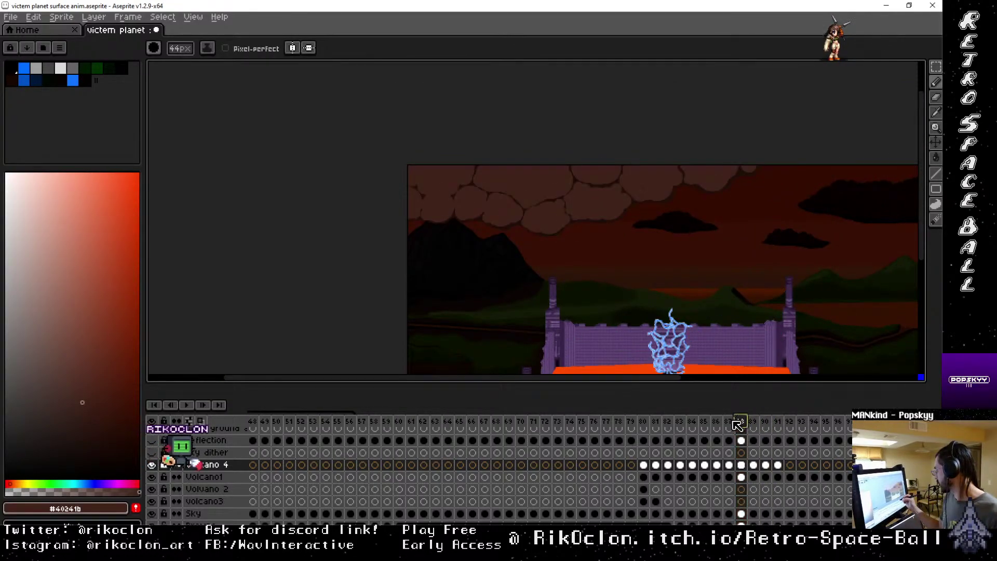
left_click(154, 404)
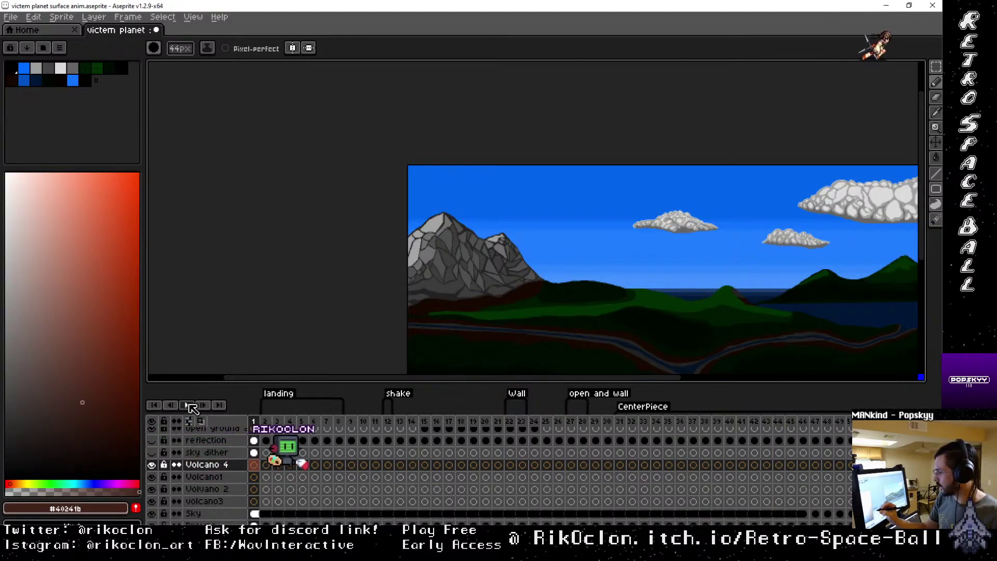
left_click(189, 406)
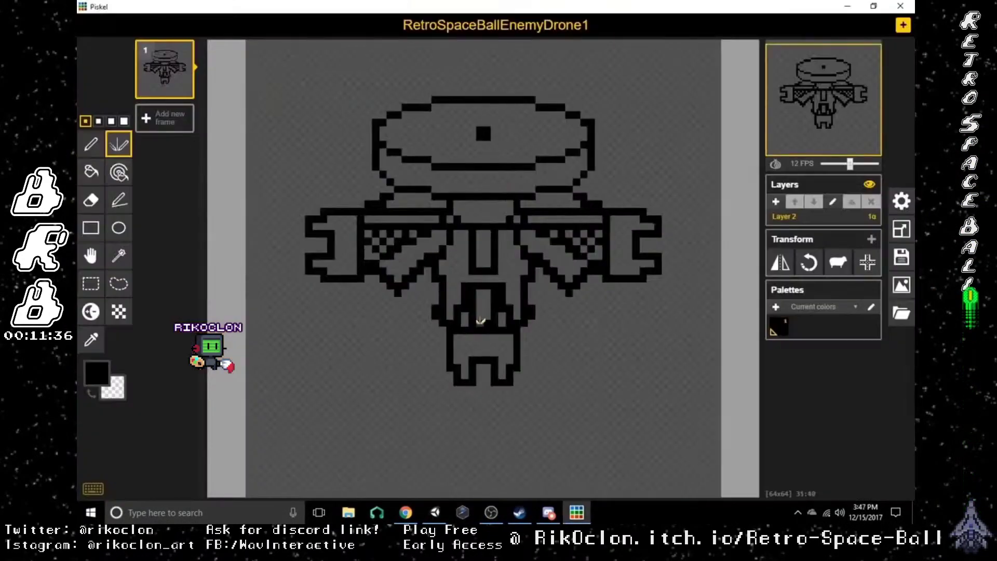
scroll(534, 218, "down", 3)
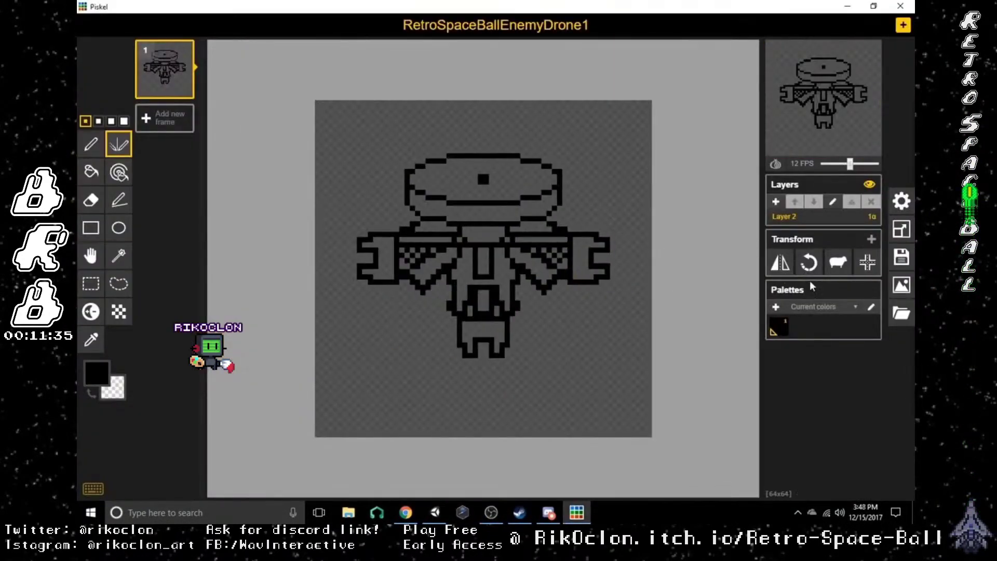
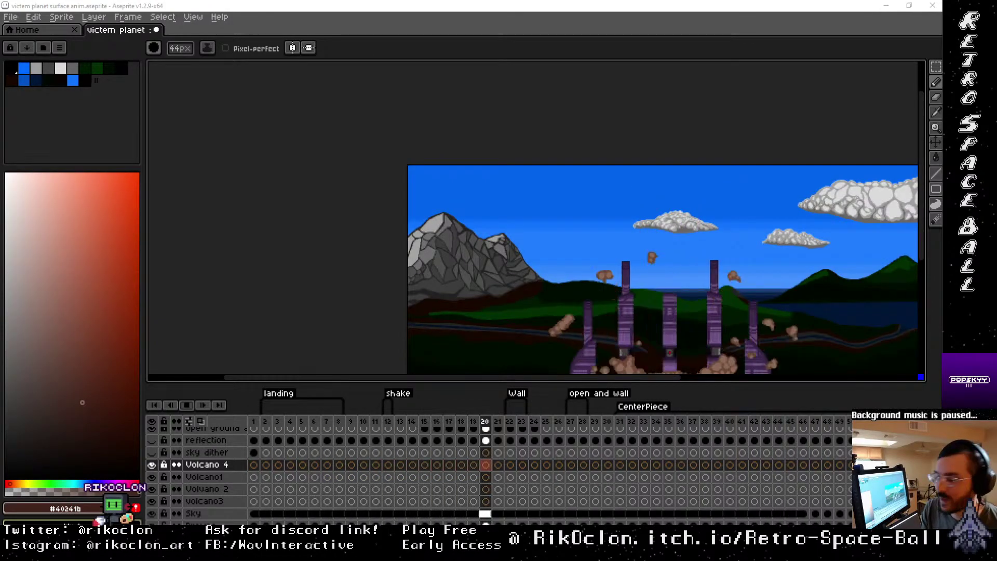
Review the playback with the whole scene centred in view, and stop it once the smoke frames have been checked.
key("Return")
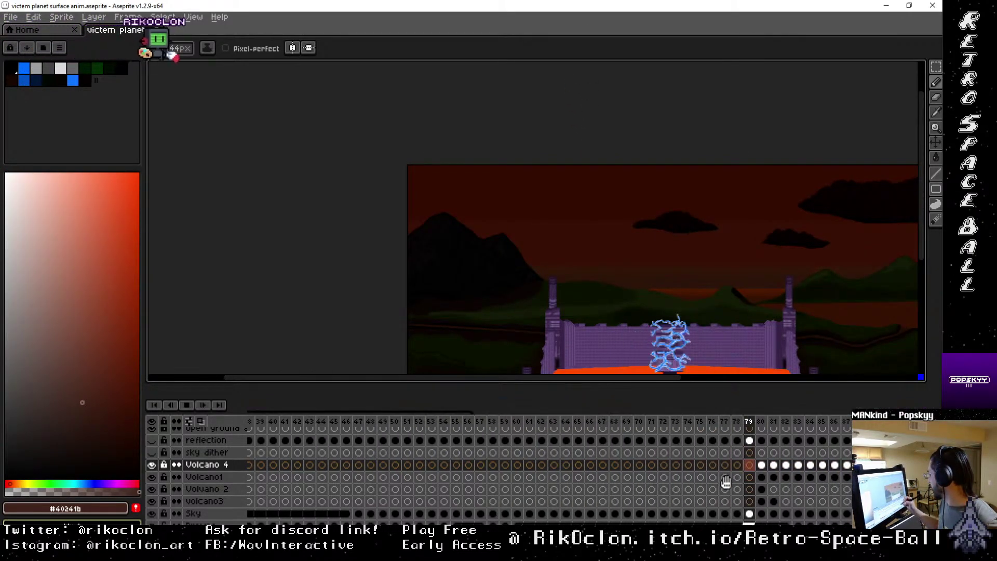
scroll(706, 467, "up", 3)
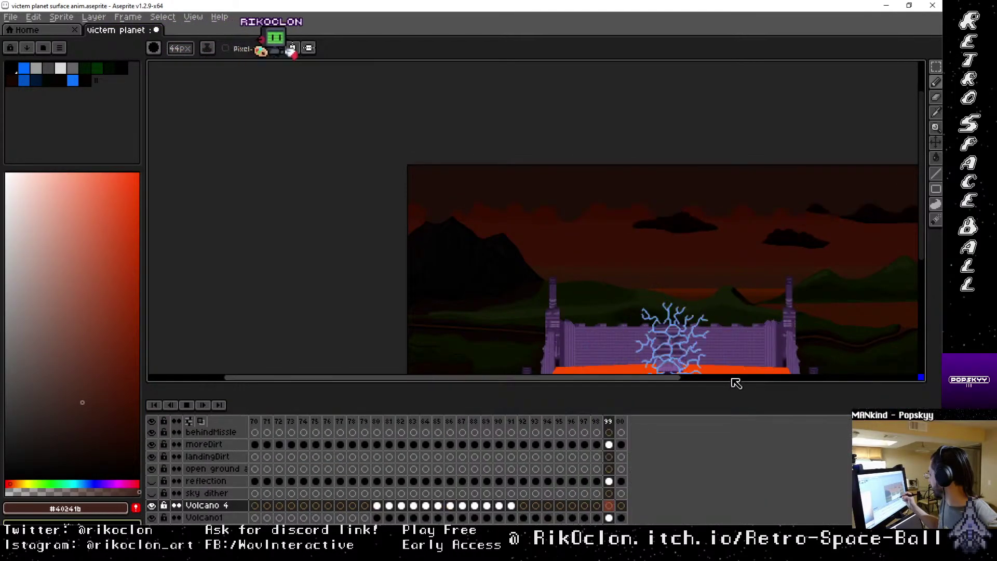
left_click_drag(716, 333, 717, 384)
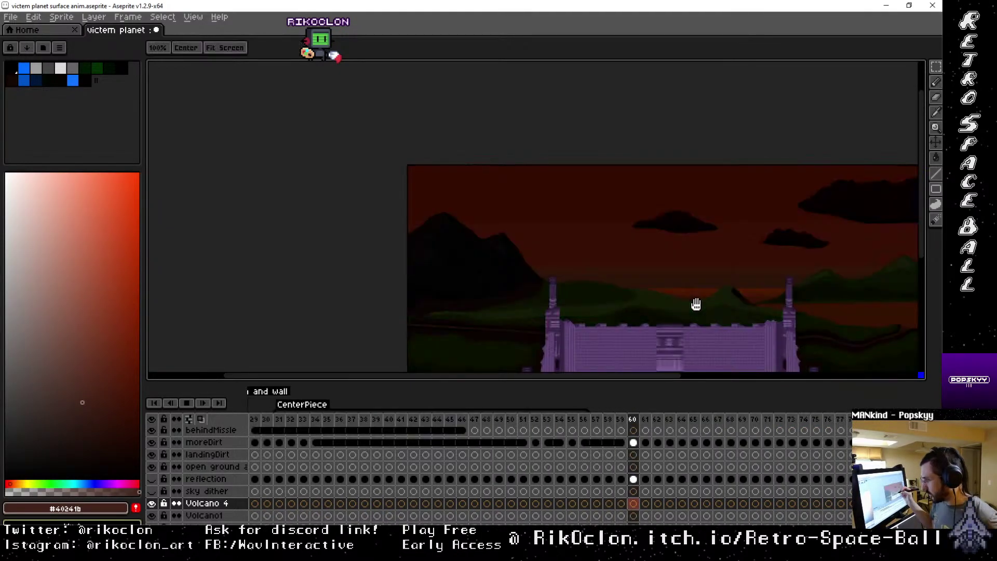
mouse_move(695, 303)
left_mouse_down()
mouse_move(548, 202)
mouse_move(530, 231)
left_mouse_up()
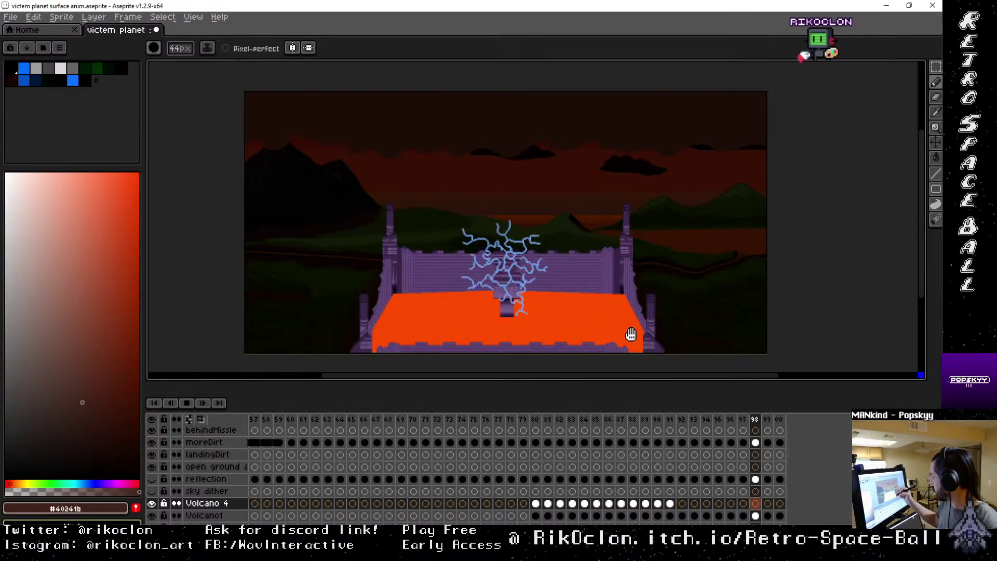
key("Return")
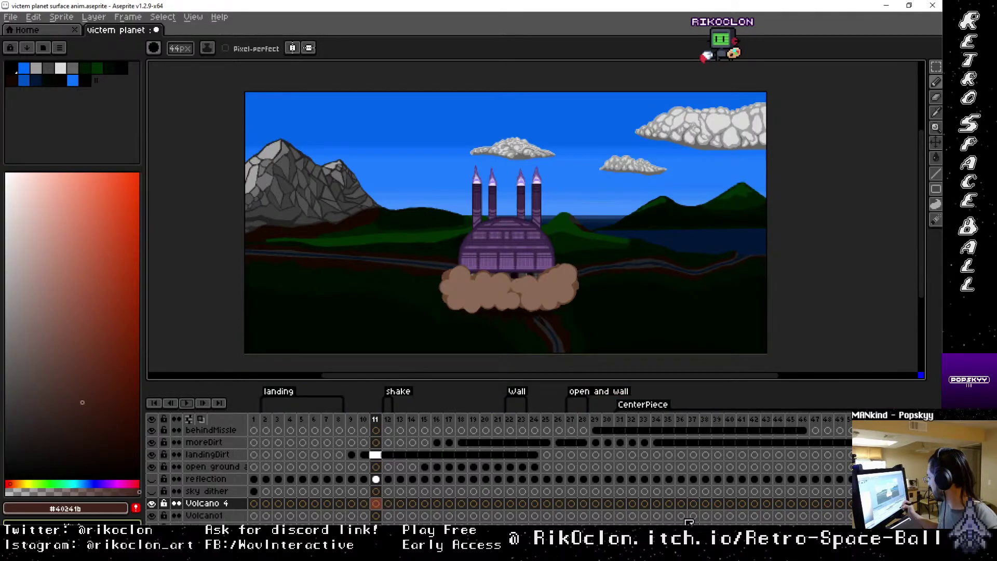
On frame 92 of Volcano 4, paint rounded puffs with a 64 px brush from above the small dark cloud to the right edge.
left_click_drag(812, 453, 324, 460)
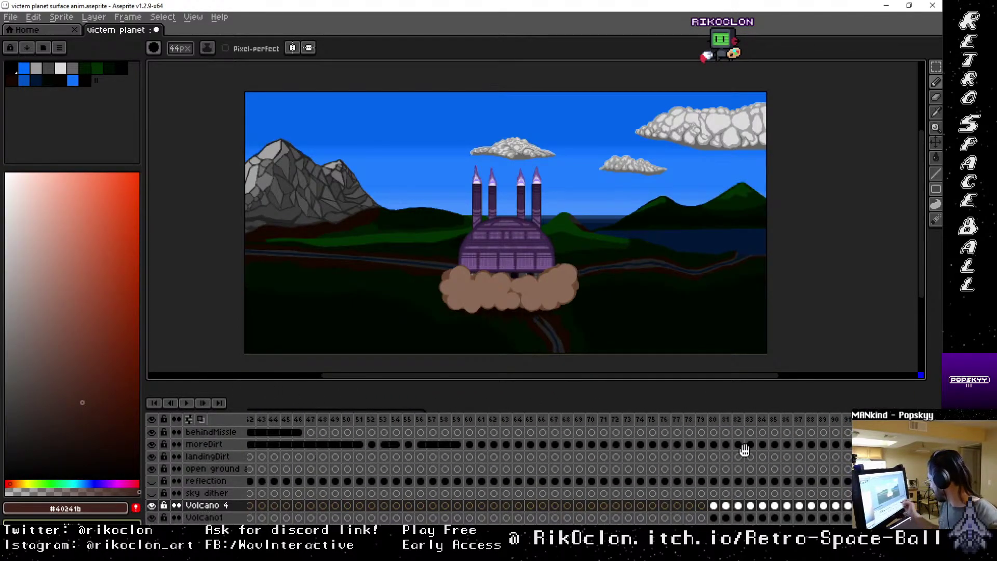
left_click_drag(745, 450, 612, 446)
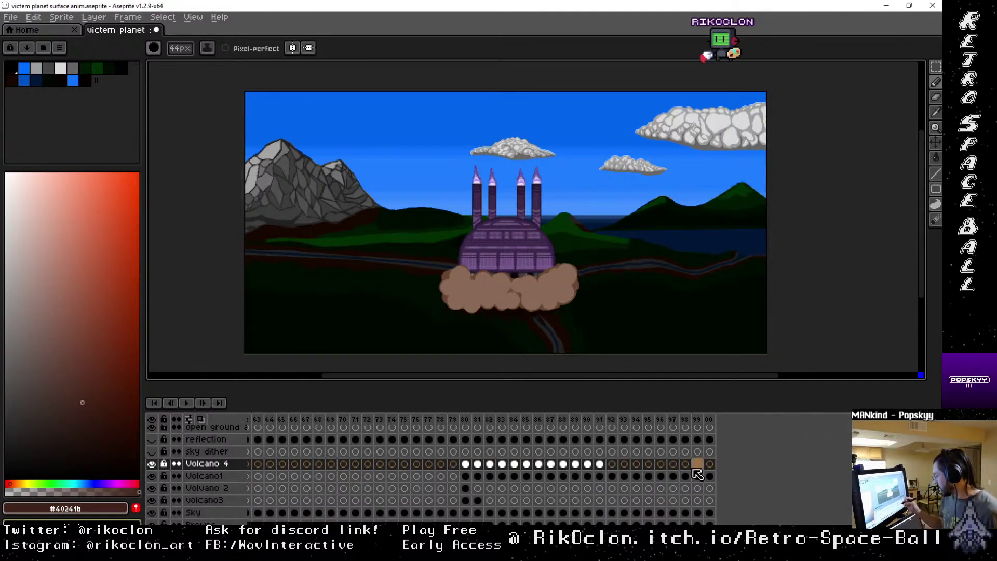
left_click(611, 466)
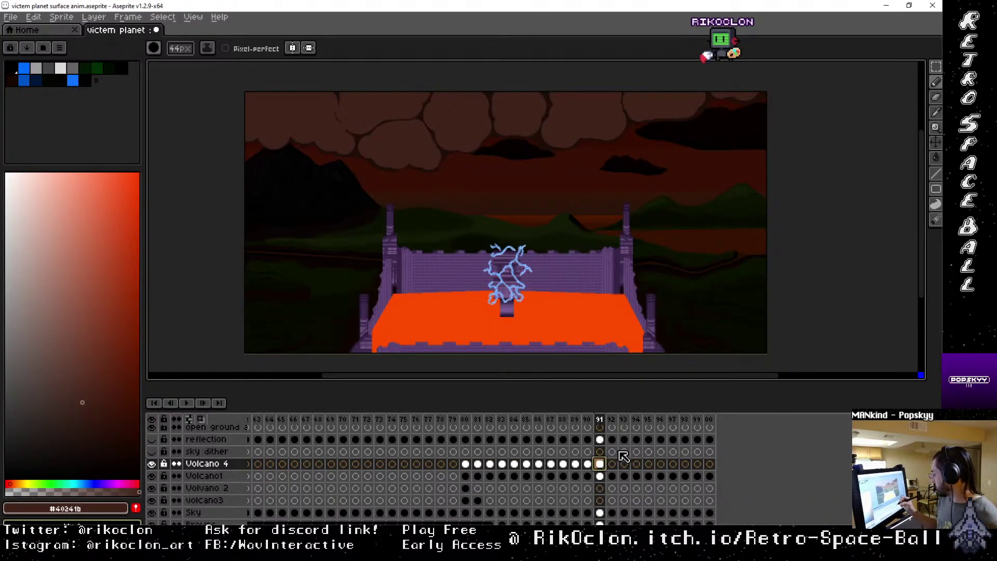
left_click(617, 465)
scroll(556, 285, "up", 4)
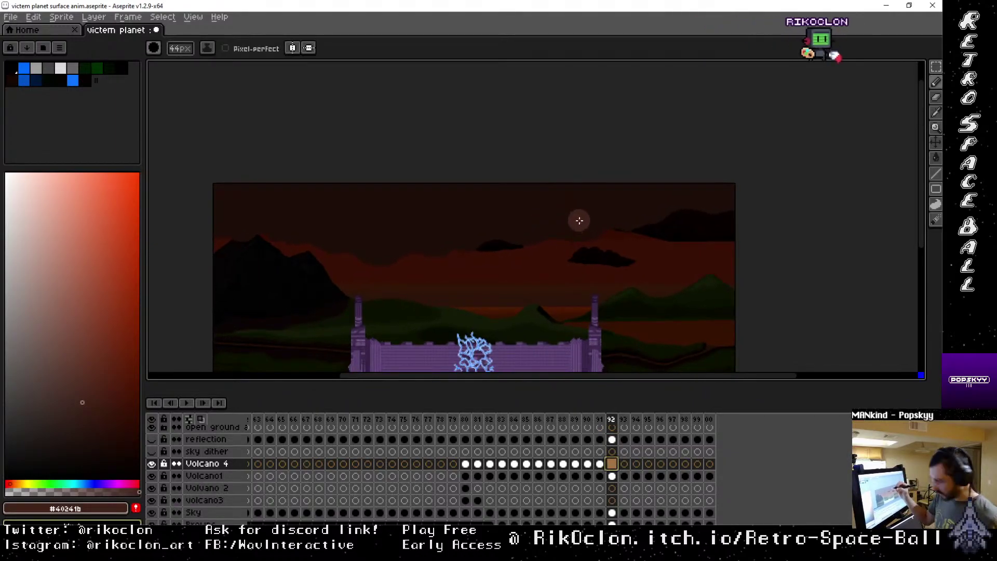
key("plus")
key("plus")
key("plus")
key("plus")
key("plus")
key("plus")
key("plus")
key("plus")
key("plus")
key("plus")
key("plus")
key("plus")
key("plus")
key("plus")
key("plus")
key("plus")
key("plus")
key("plus")
key("plus")
key("plus")
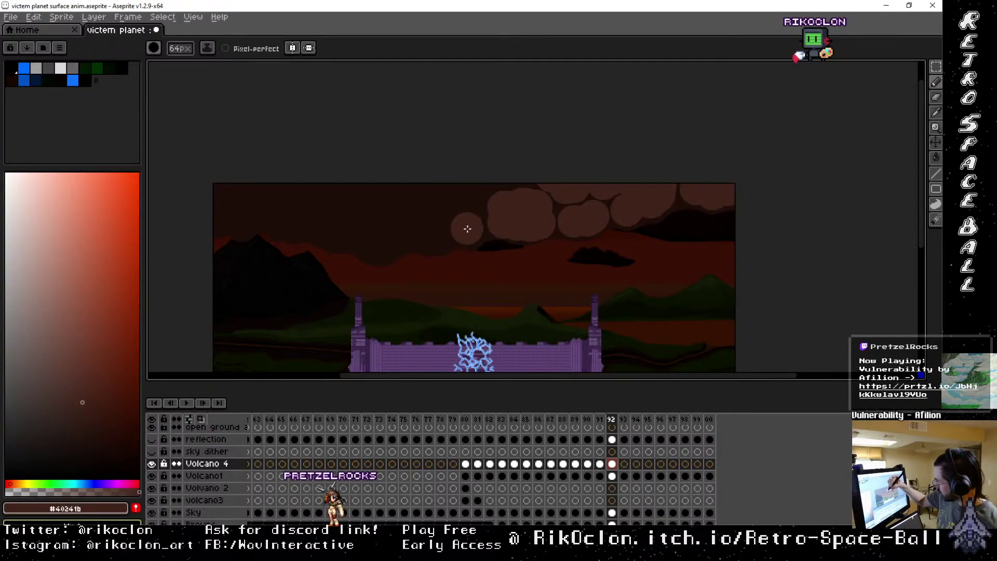
Continue frame 92's puffs from the small dark cloud across the volcano to the left edge, filling in along the top edge.
mouse_move(383, 236)
left_mouse_down()
mouse_move(422, 232)
mouse_move(441, 212)
mouse_move(460, 215)
left_mouse_up()
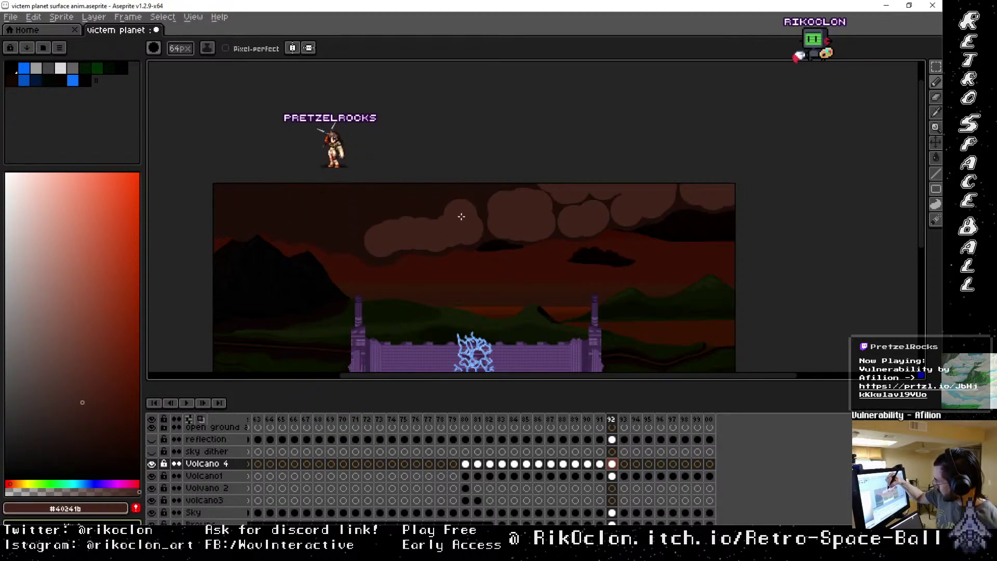
left_click(443, 214)
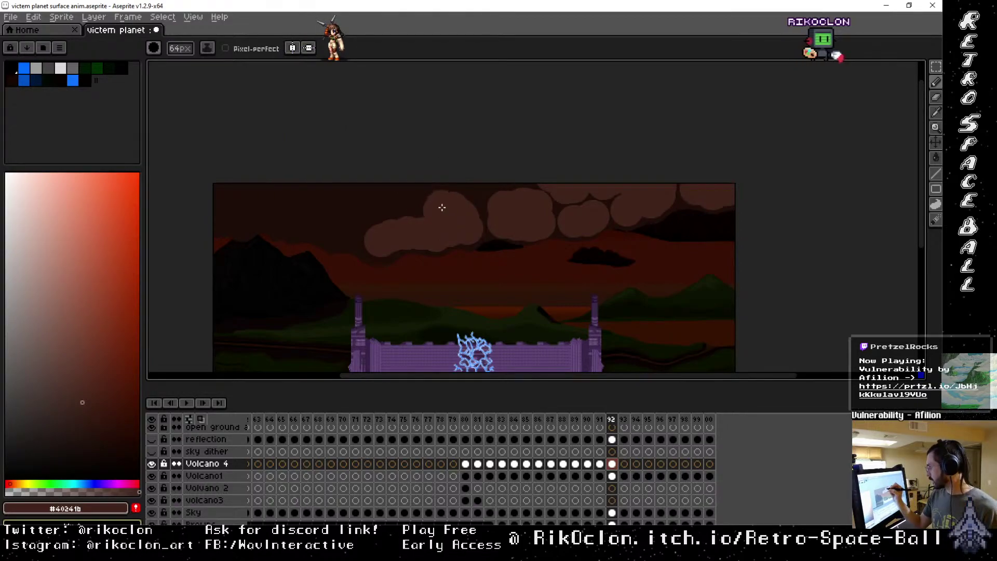
mouse_move(448, 207)
left_mouse_down()
mouse_move(416, 209)
mouse_move(404, 224)
mouse_move(397, 213)
mouse_move(375, 234)
left_mouse_up()
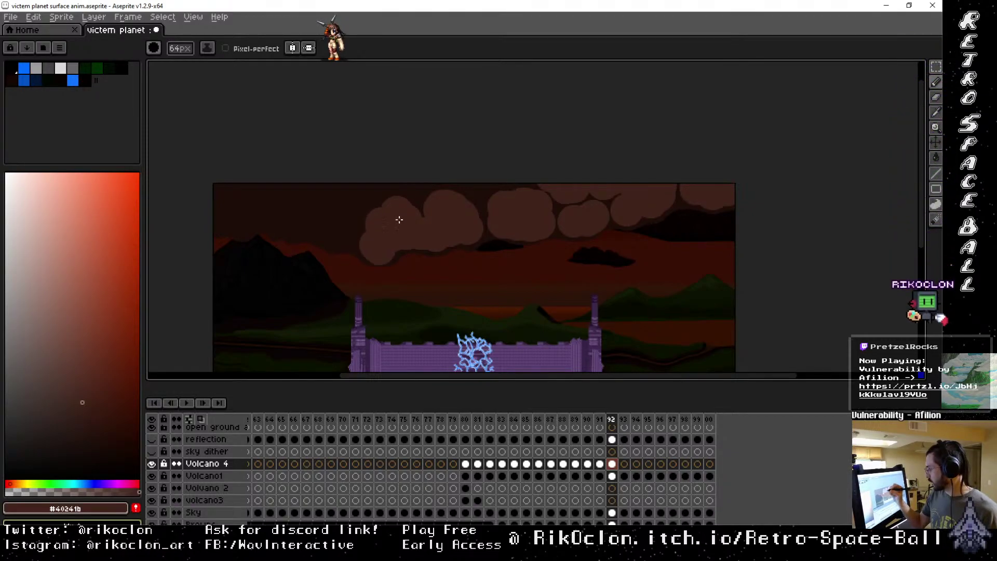
left_click(344, 232)
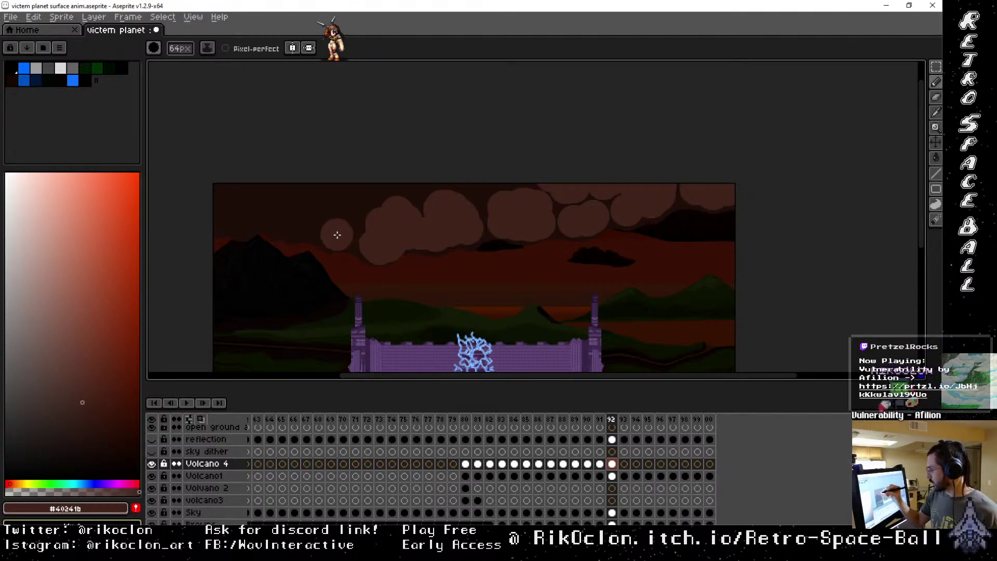
mouse_move(351, 231)
left_mouse_down()
mouse_move(370, 208)
mouse_move(358, 186)
mouse_move(343, 228)
mouse_move(341, 212)
mouse_move(348, 223)
mouse_move(328, 210)
mouse_move(312, 225)
mouse_move(320, 226)
mouse_move(279, 220)
left_mouse_up()
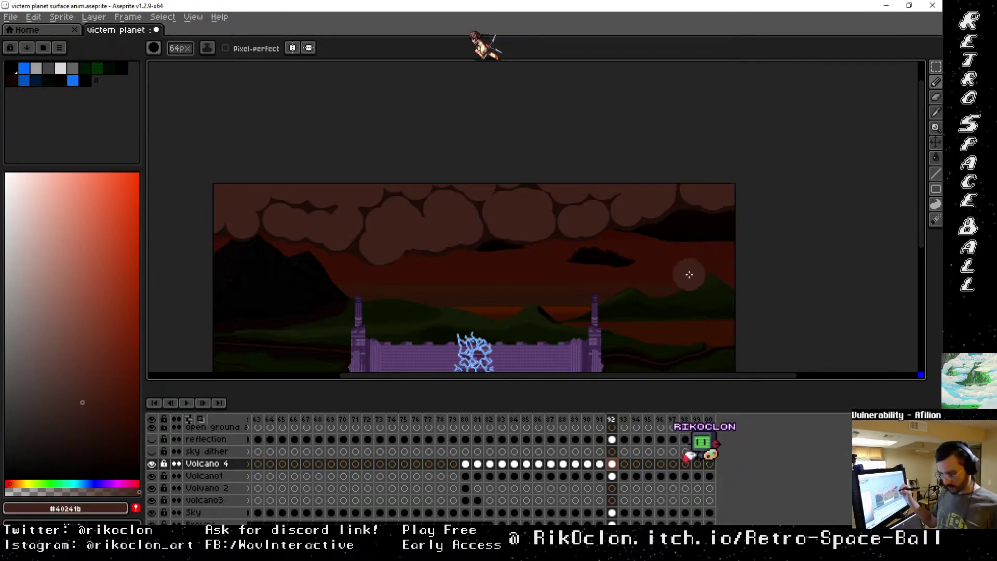
Reduce the brush to 33 px and fill out the puff edges on frame 92 to narrow the dark gaps between them.
key("minus")
key("minus")
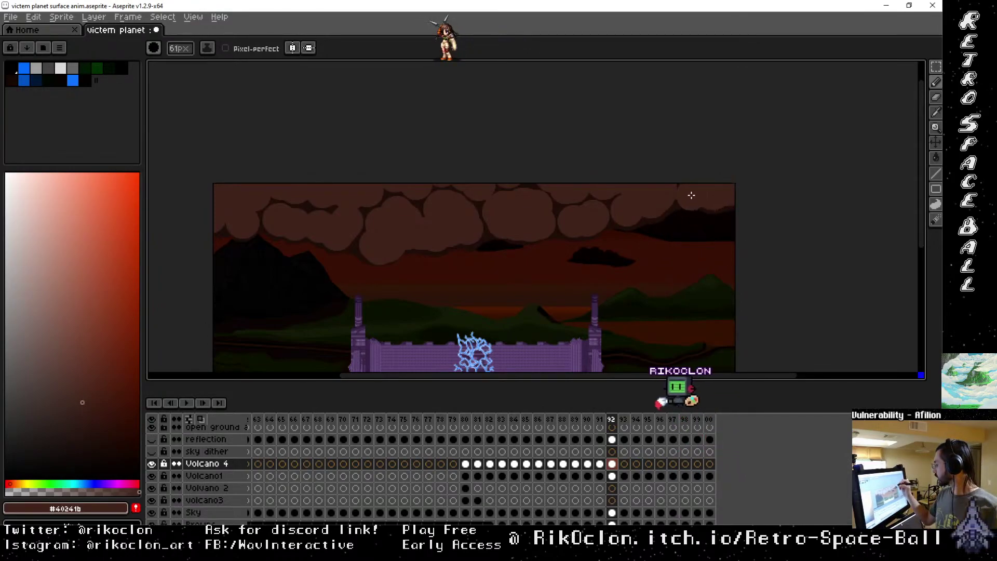
key("minus")
key("minus")
key("minus")
key("minus")
key("minus")
key("minus")
key("minus")
key("minus")
key("minus")
key("minus")
key("minus")
key("minus")
key("minus")
key("minus")
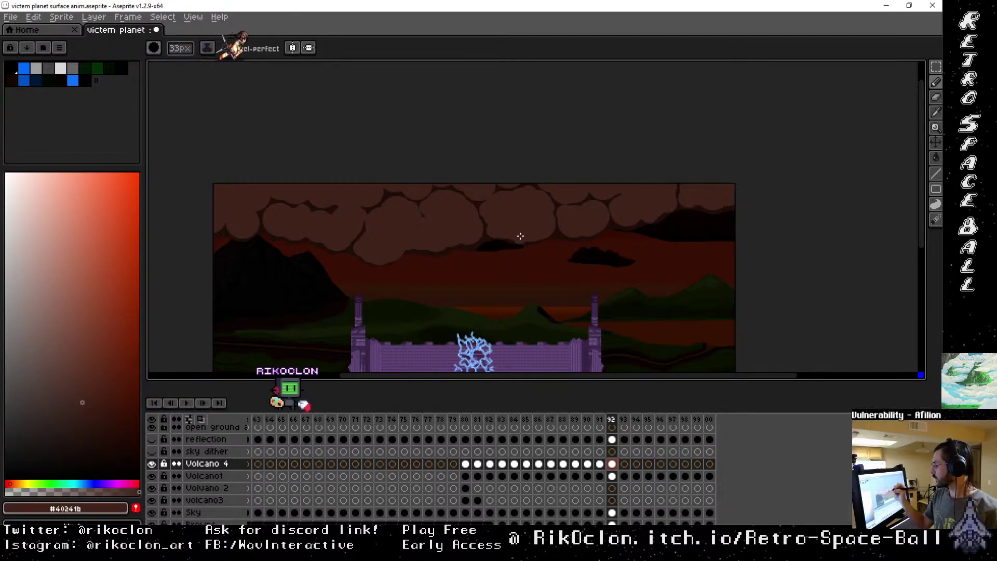
Compare the smoke on the frames around 92, ending on frame 93.
left_click(602, 418)
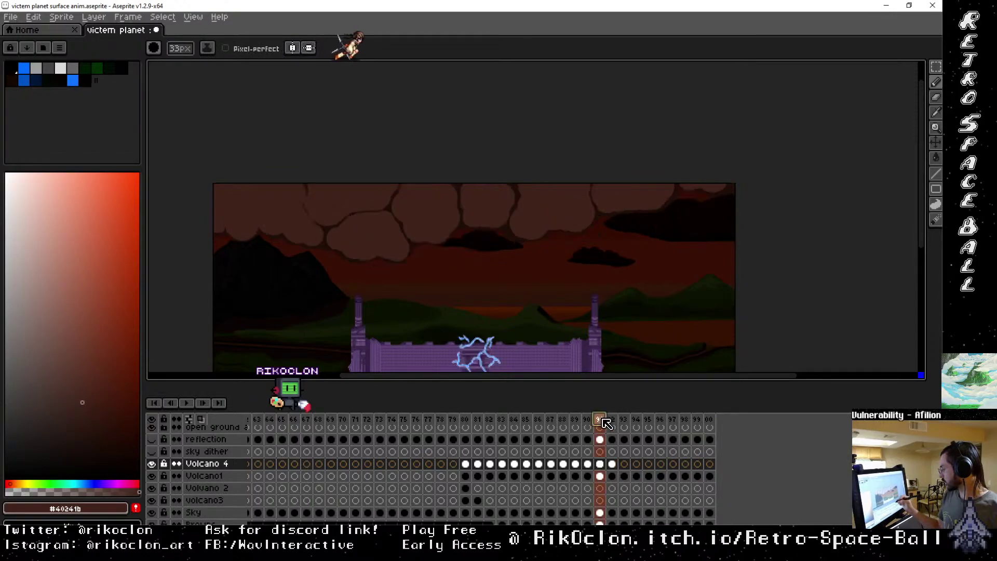
left_click(589, 420)
left_click(612, 419)
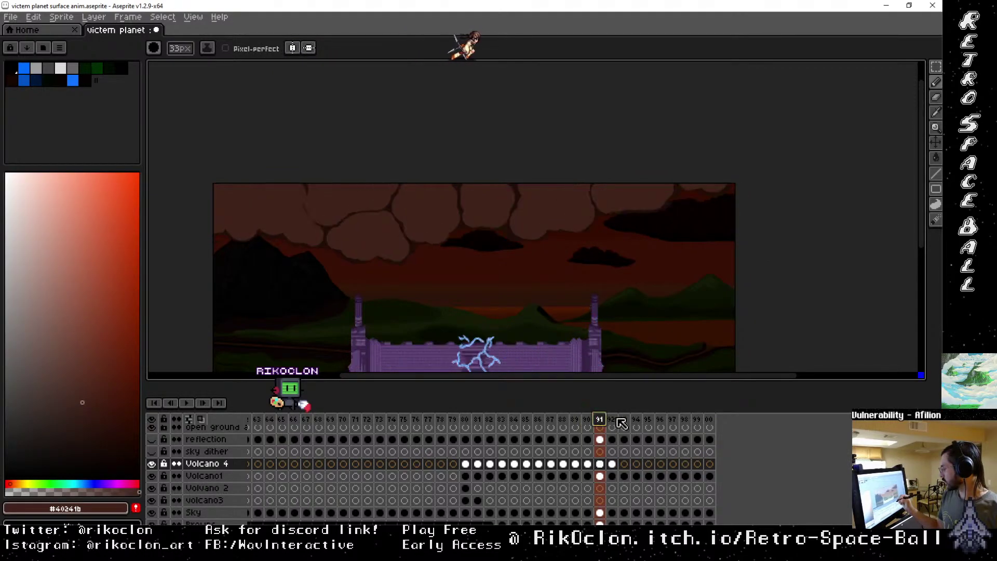
left_click(623, 420)
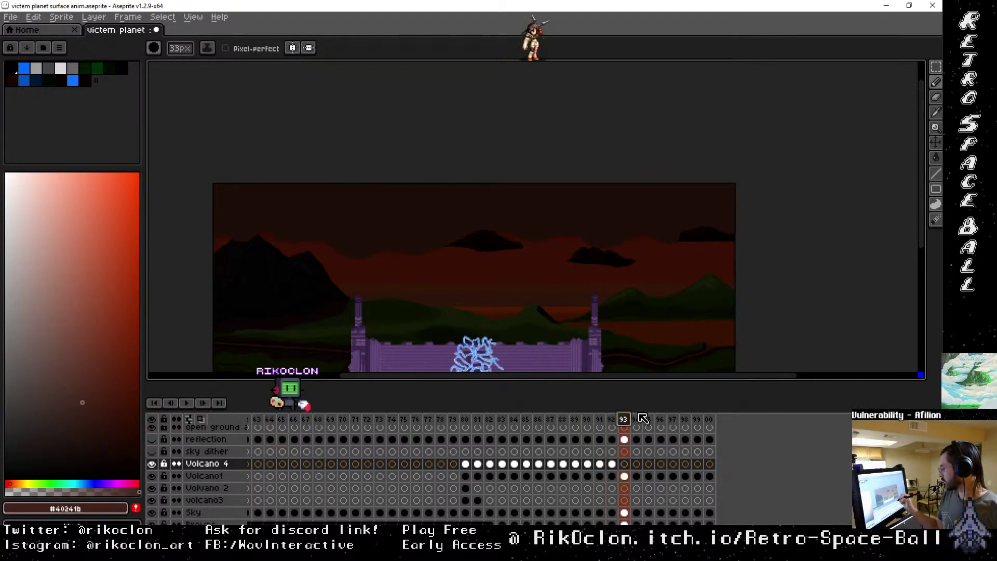
Enlarge the brush to 64 px and paint rounded puffs across frame 93's dark smoke on Volcano 4, starting at the right edge.
key("plus")
key("plus")
key("plus")
key("plus")
key("plus")
key("plus")
key("plus")
key("plus")
key("plus")
key("plus")
key("plus")
key("plus")
key("plus")
key("plus")
key("plus")
key("plus")
key("plus")
key("plus")
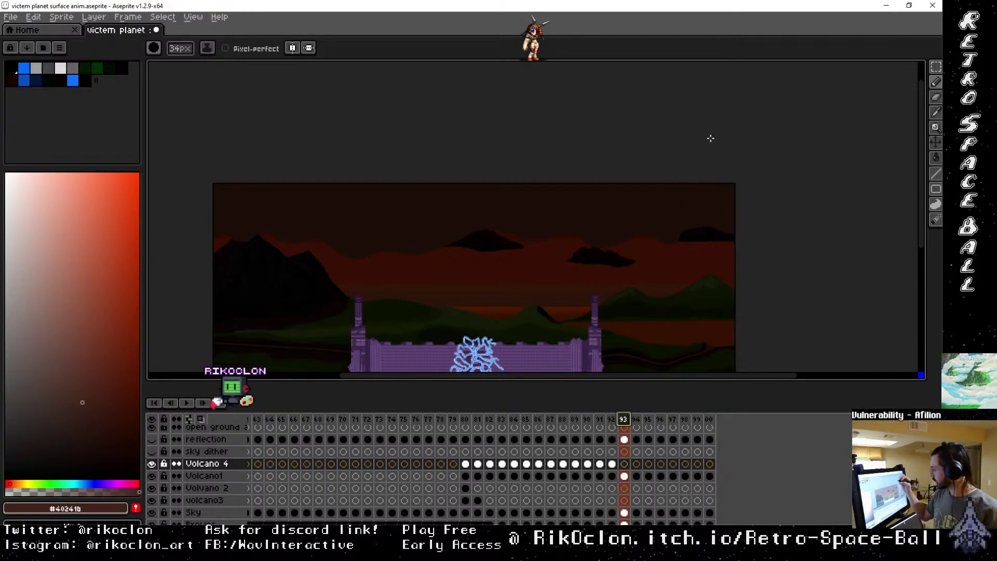
key("plus")
key("plus")
key("plus")
key("plus")
key("plus")
key("plus")
key("plus")
key("plus")
key("plus")
key("plus")
key("plus")
key("plus")
key("plus")
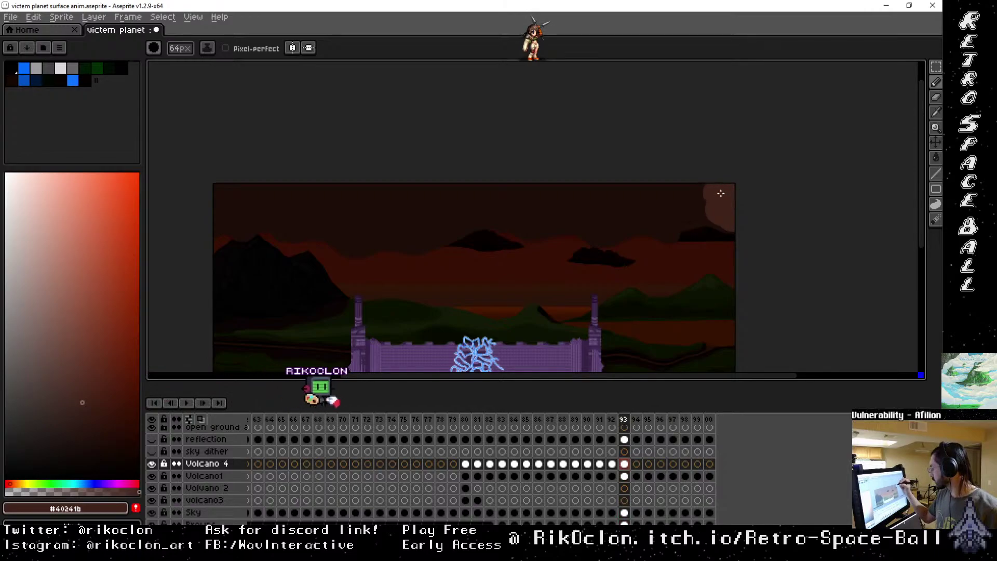
mouse_move(716, 193)
left_mouse_down()
mouse_move(667, 220)
mouse_move(667, 210)
mouse_move(644, 213)
mouse_move(673, 212)
left_mouse_up()
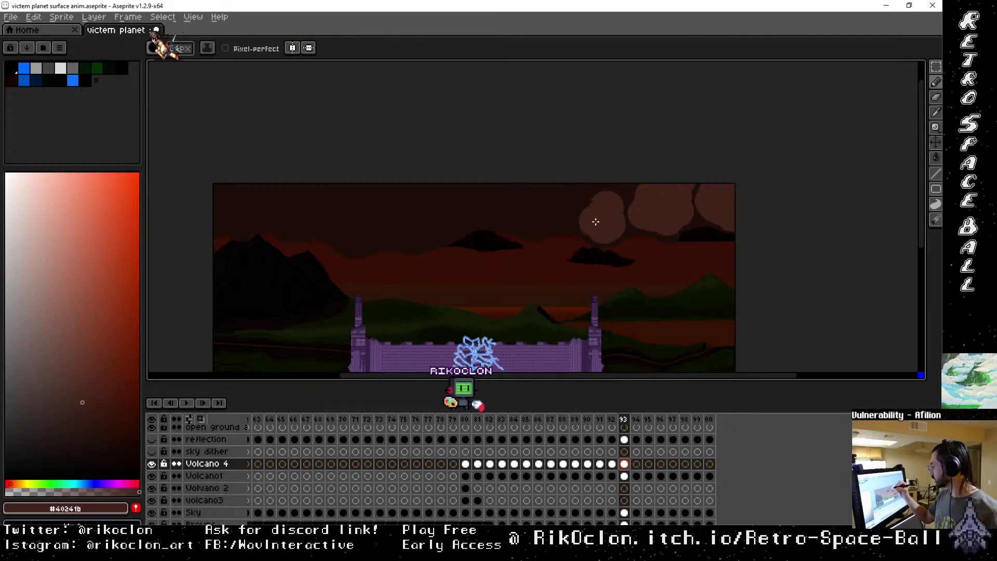
mouse_move(553, 209)
left_mouse_down()
mouse_move(530, 228)
mouse_move(545, 212)
mouse_move(554, 217)
mouse_move(552, 200)
mouse_move(540, 202)
mouse_move(548, 206)
left_mouse_up()
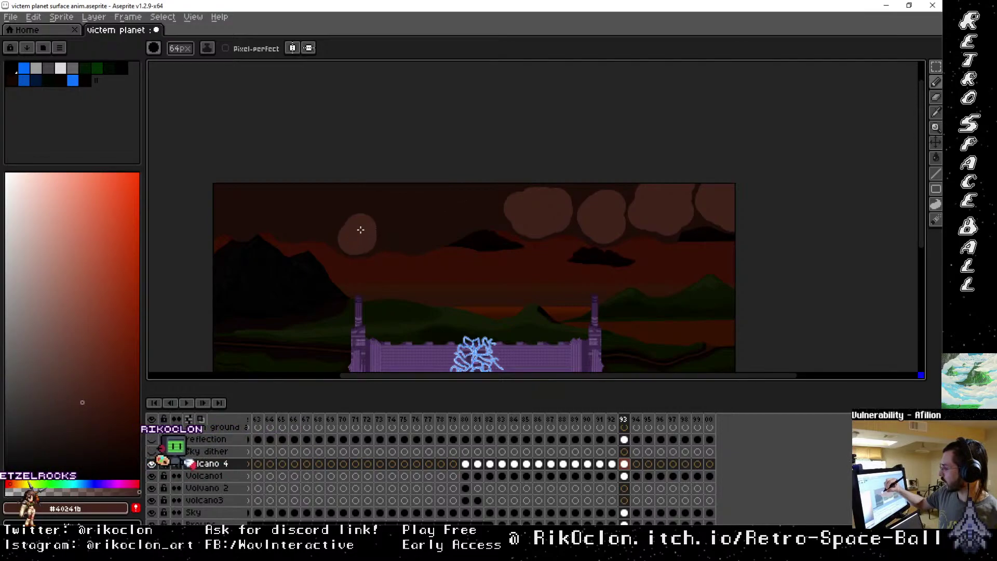
left_click_drag(347, 229, 352, 208)
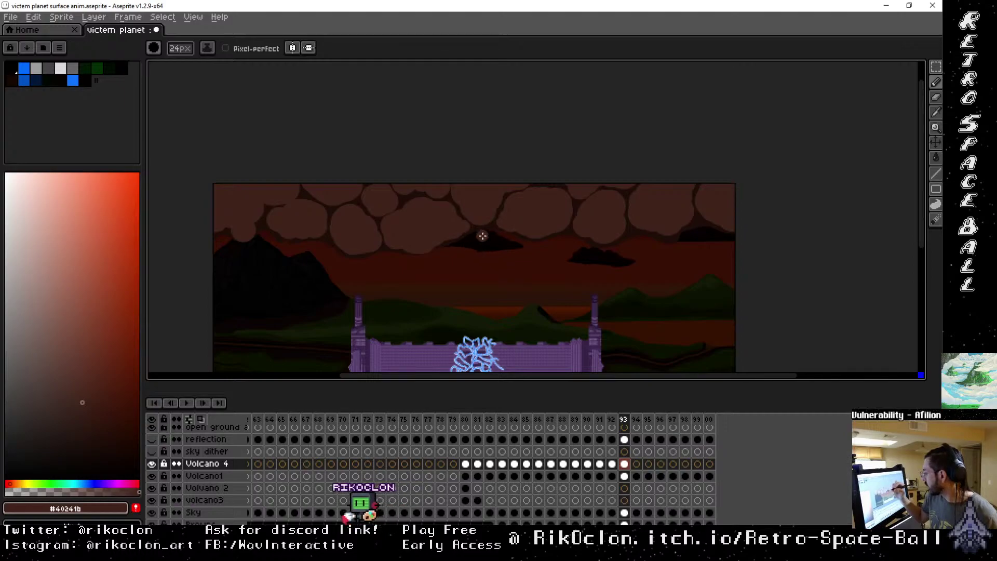
Compare the smoke shapes on frames 90 to 94 to check how the puffs progress.
left_click(615, 421)
left_click(623, 419)
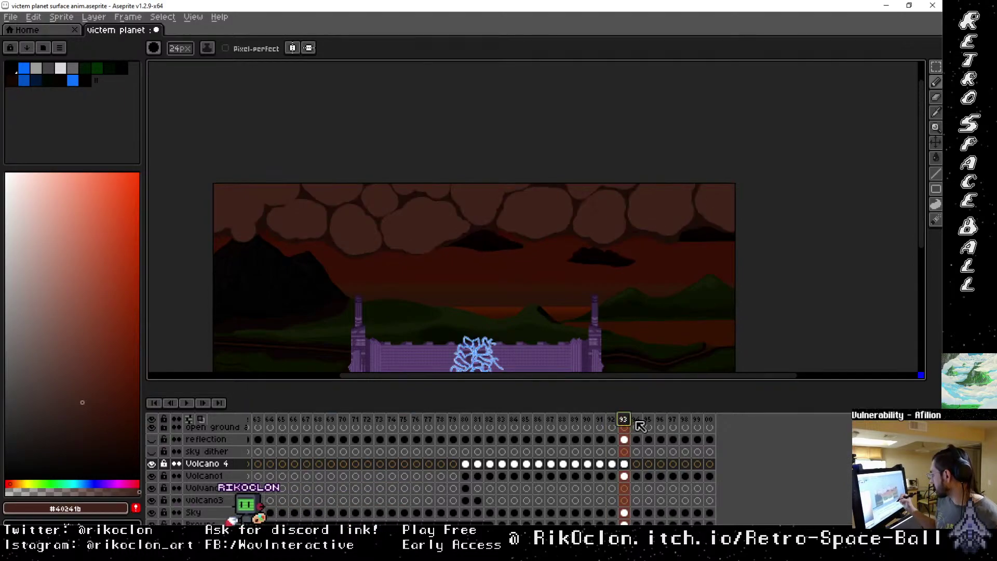
left_click(635, 420)
left_click(624, 420)
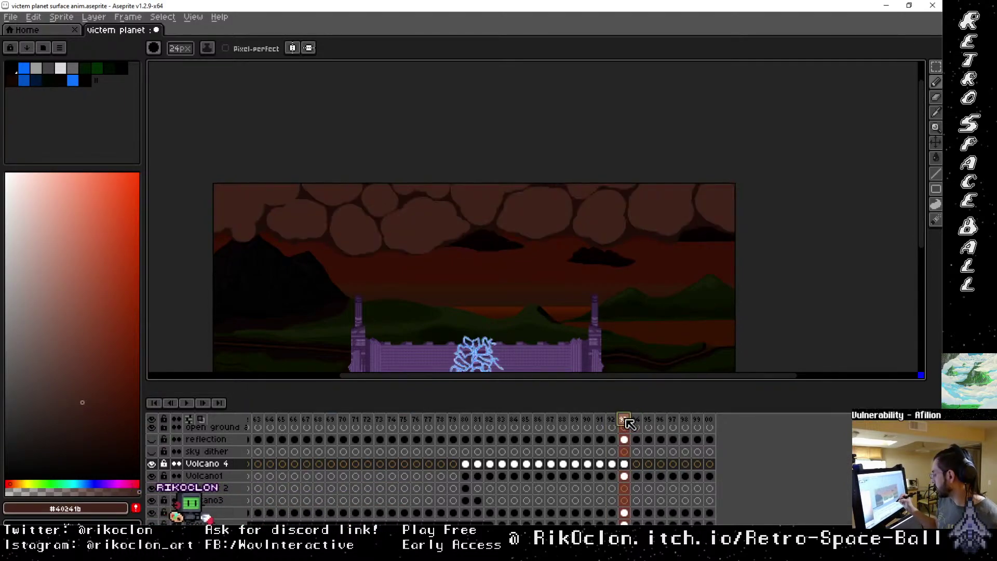
left_click(636, 419)
left_click(612, 419)
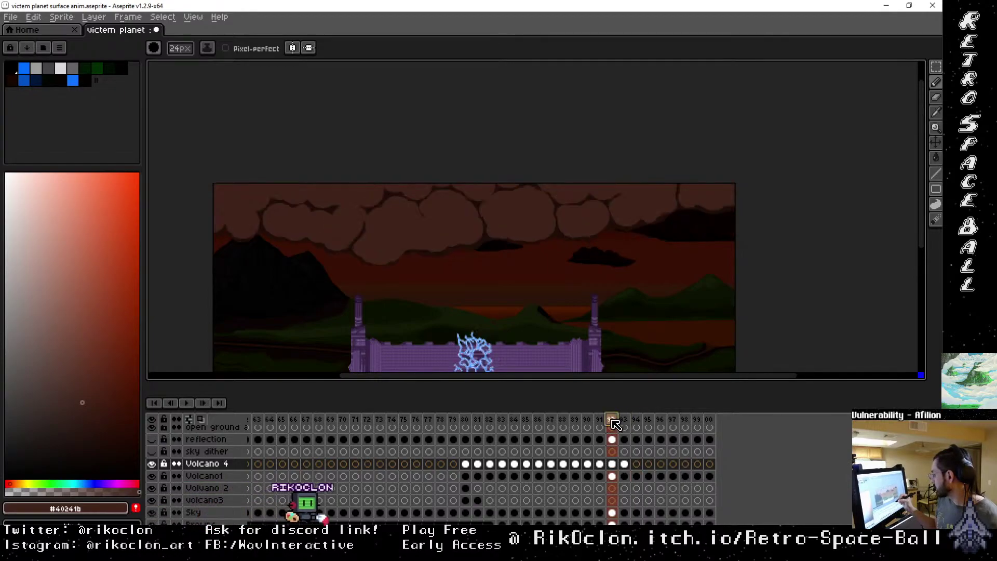
left_click(587, 419)
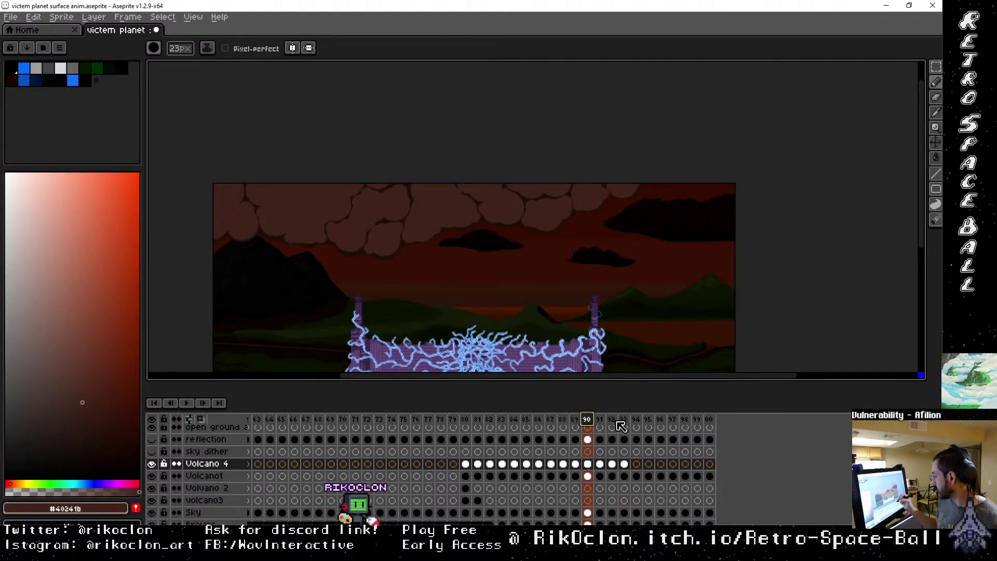
left_click(612, 420)
left_click(623, 420)
left_click(635, 419)
left_click(623, 420)
On frame 94 of Volcano 4, paint separate 64 px puffs from the smoke's right edge to above the small dark cloud.
left_click(635, 419)
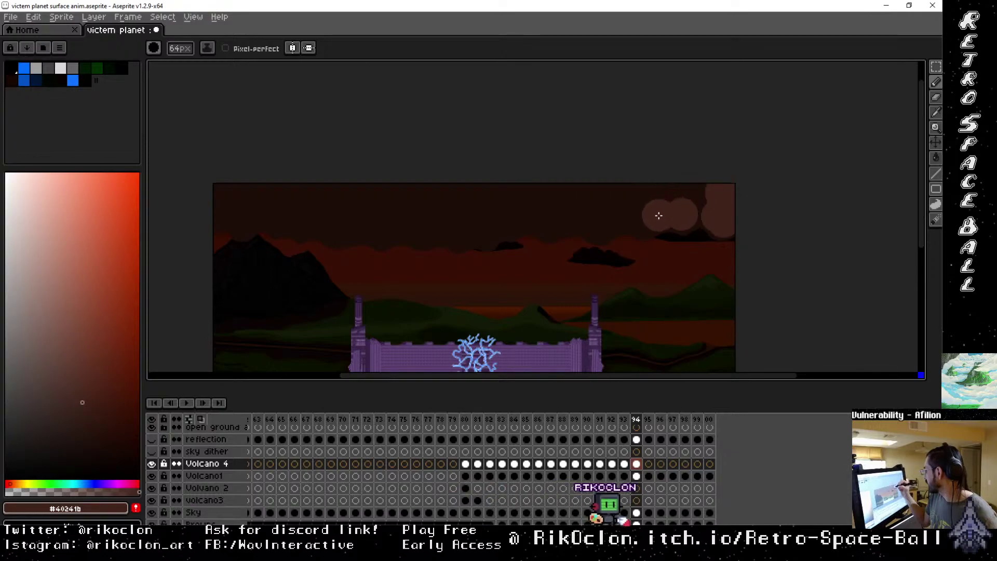
left_click(644, 222)
left_click(597, 227)
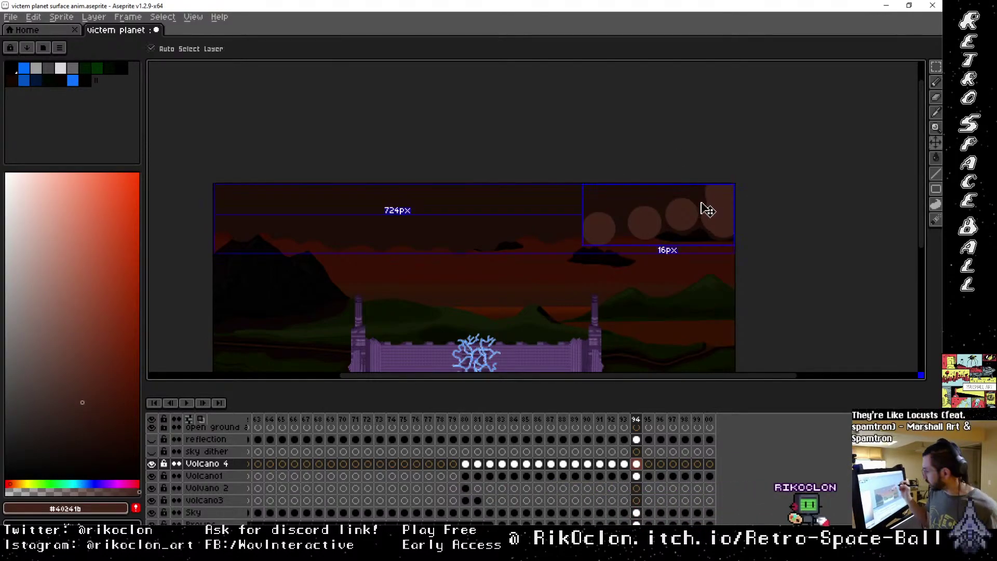
key("ctrl+z")
left_click(629, 217)
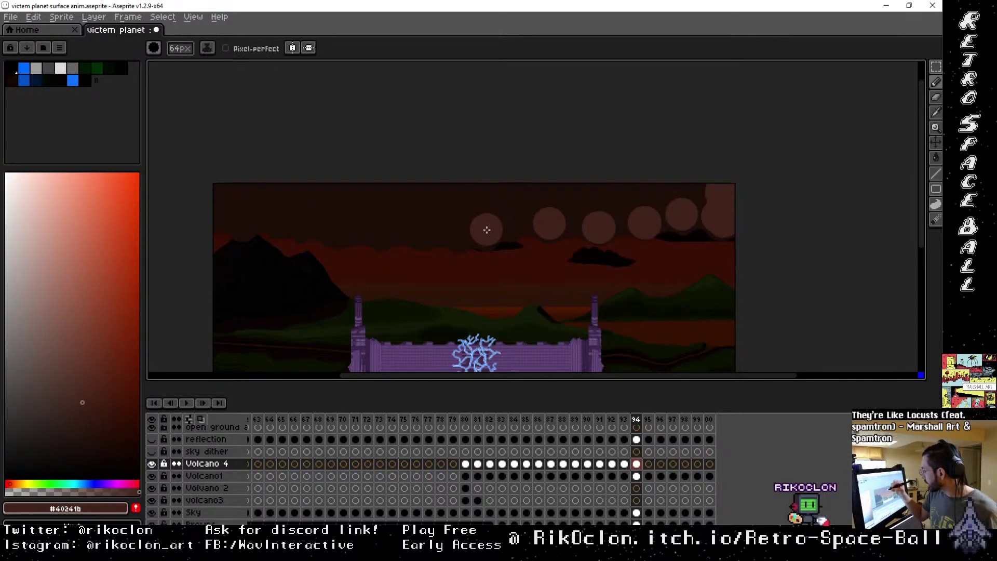
left_click(464, 219)
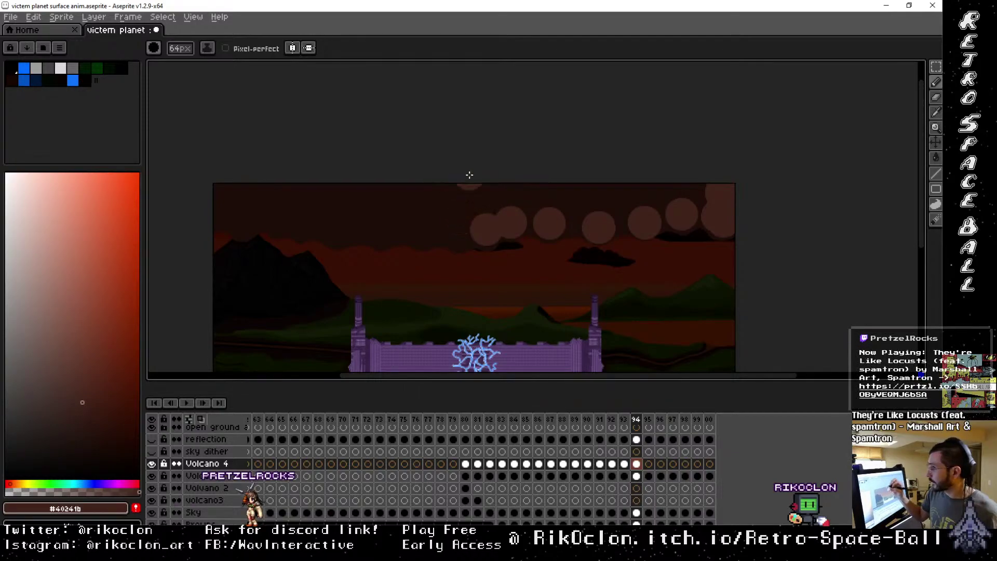
Continue frame 94's row of puffs past the volcano to the left edge and fill in larger puffs along the top.
left_click(456, 228)
left_click(425, 228)
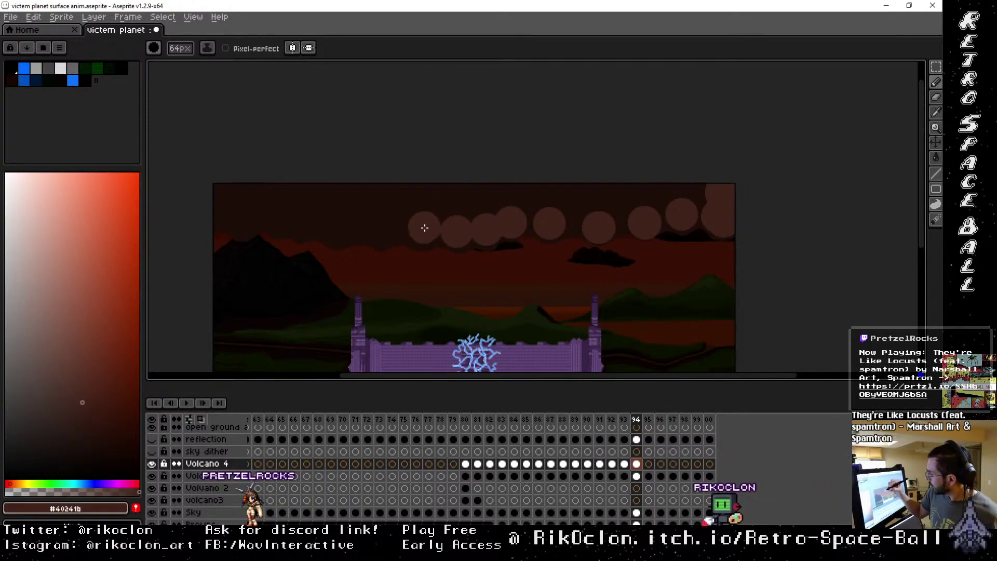
left_click(380, 231)
left_click(339, 230)
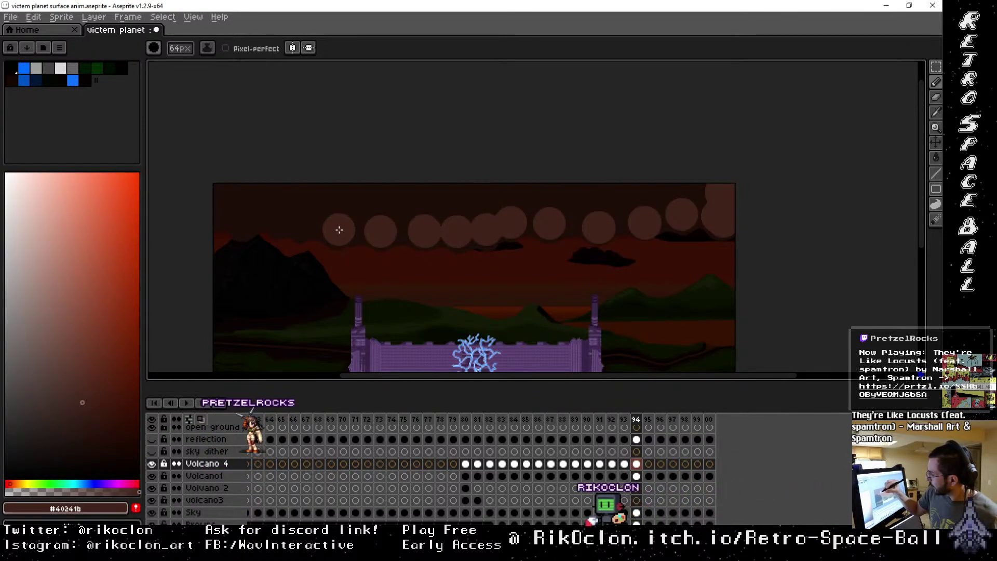
left_click(303, 218)
left_click(279, 211)
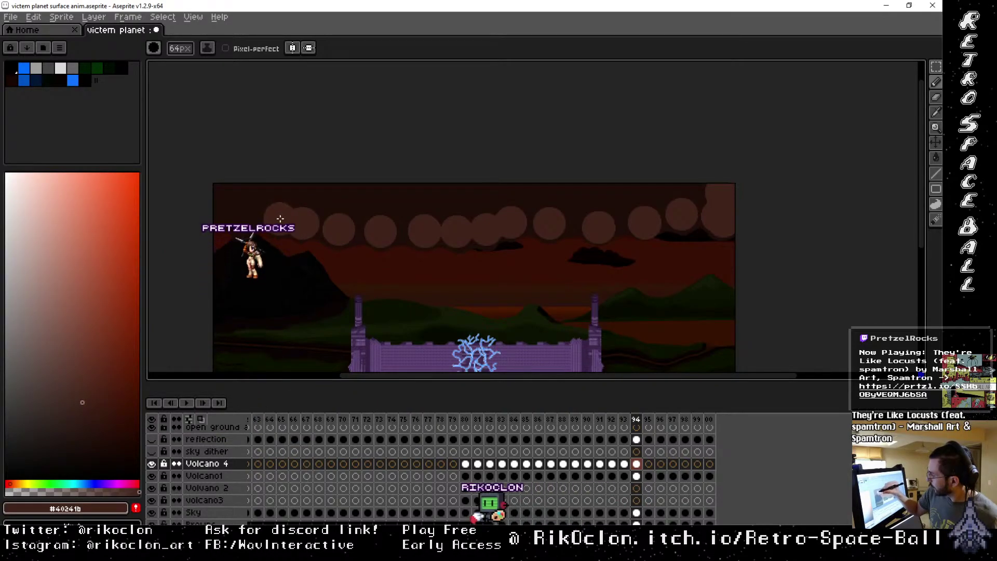
left_click(243, 219)
left_click(208, 212)
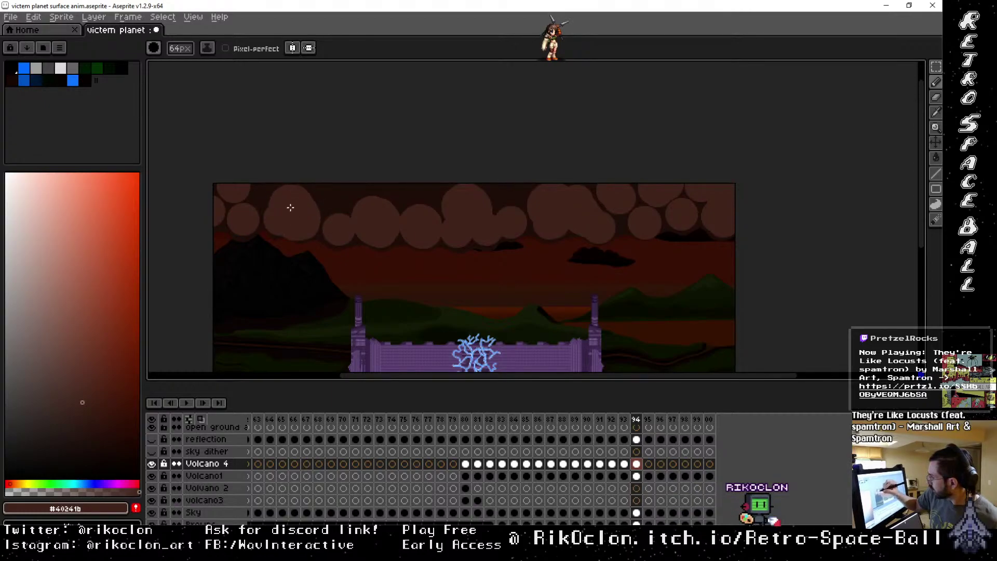
left_click_drag(306, 191, 305, 207)
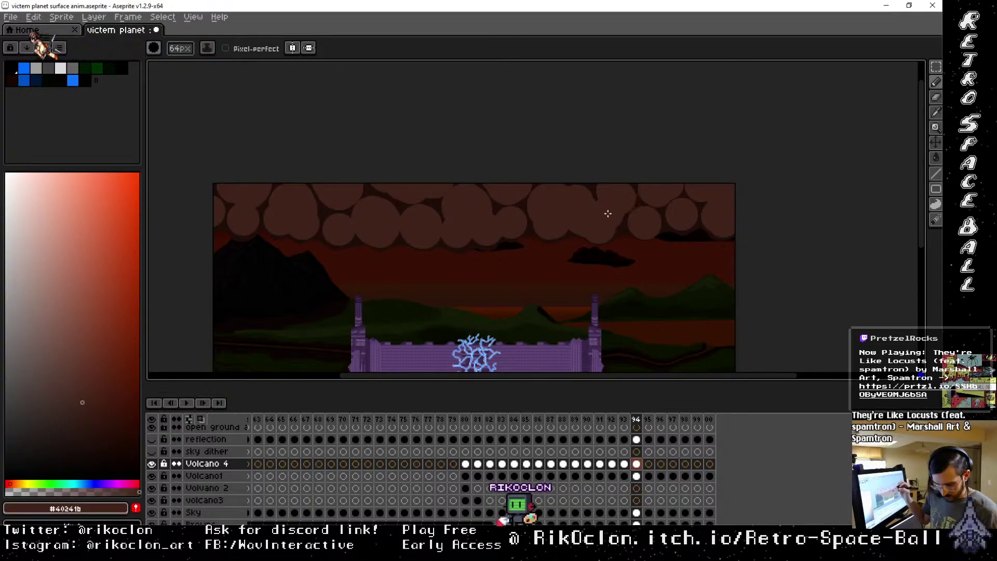
Reduce the brush to 37 px and fill out the puff edges in the middle of frame 94 to narrow the dark gaps.
key("minus")
key("minus")
key("minus")
key("minus")
key("minus")
key("minus")
key("minus")
key("minus")
key("minus")
key("minus")
key("minus")
key("minus")
key("minus")
key("minus")
key("minus")
key("minus")
key("minus")
key("minus")
key("minus")
key("minus")
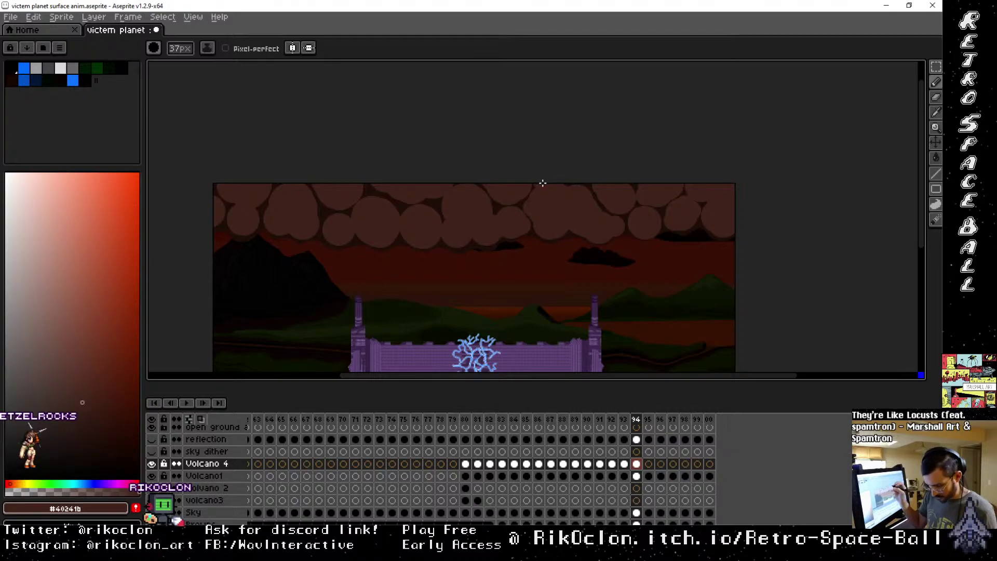
scroll(560, 276, "up", 2)
scroll(573, 294, "up", 2)
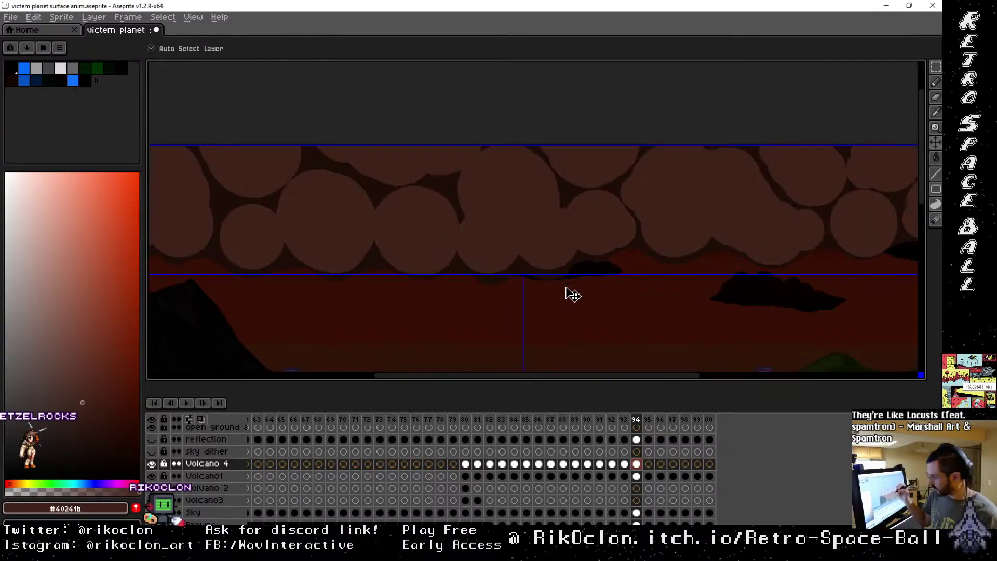
scroll(572, 294, "up", 3)
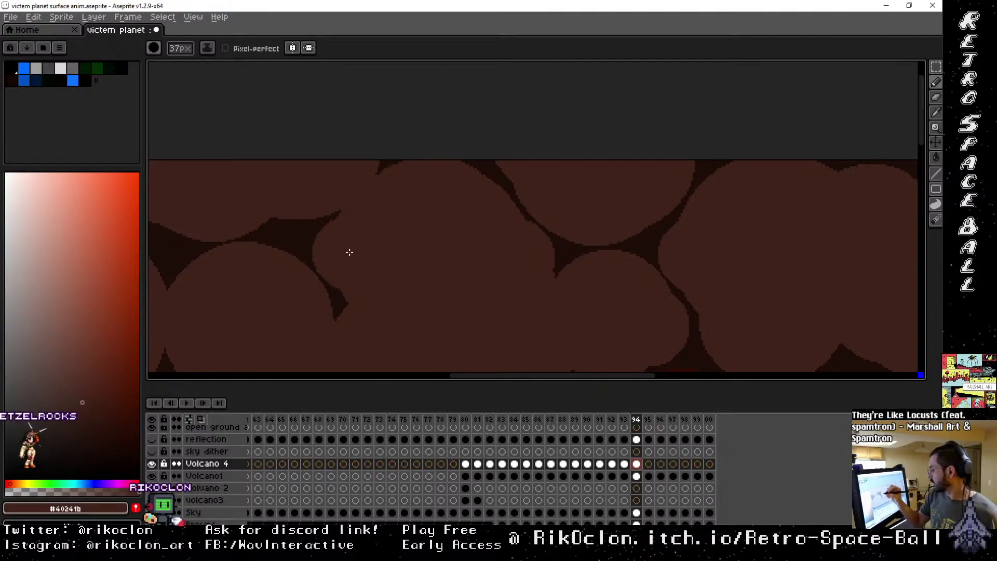
left_click_drag(349, 252, 355, 249)
left_click_drag(347, 285, 494, 285)
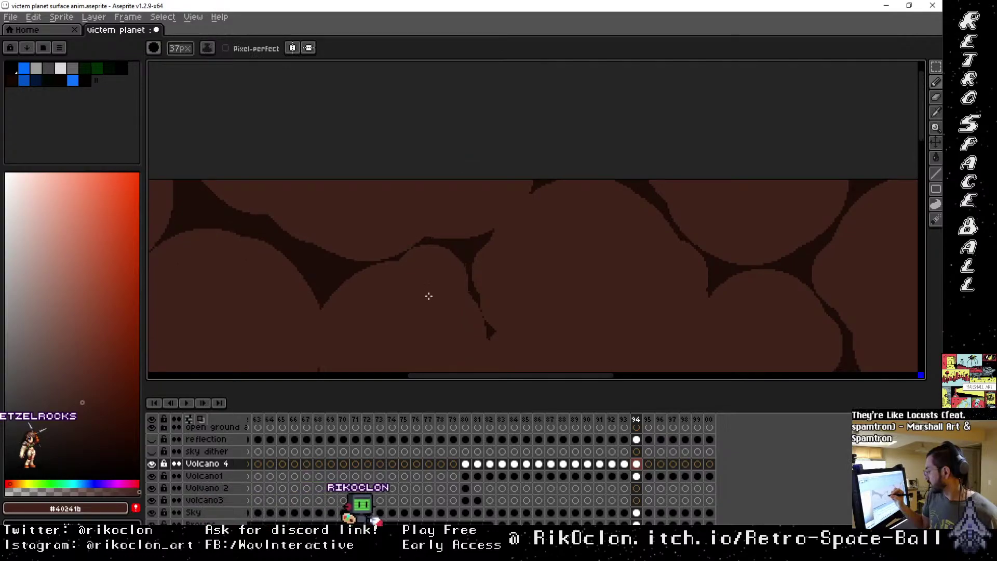
left_click_drag(429, 294, 664, 269)
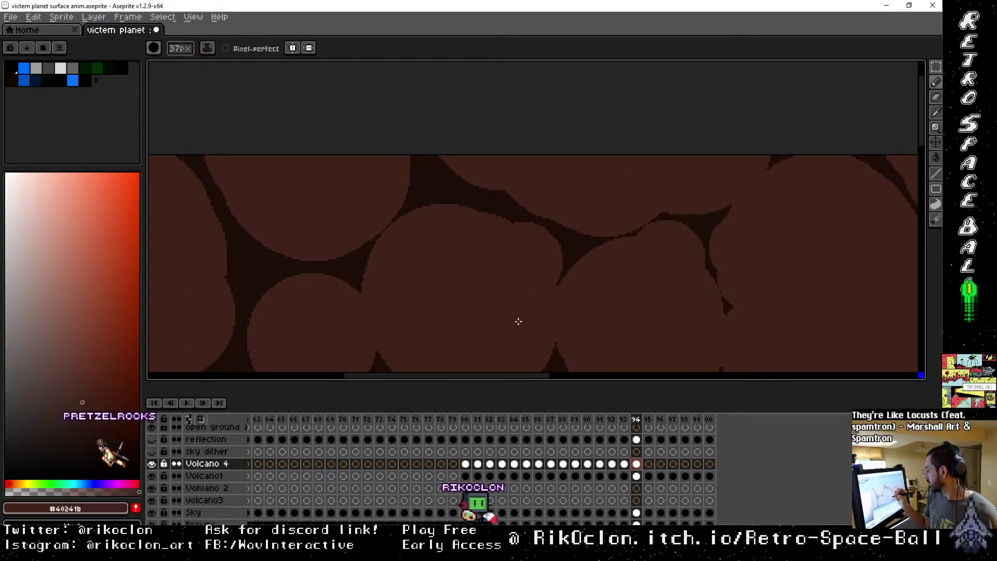
left_click_drag(516, 320, 643, 291)
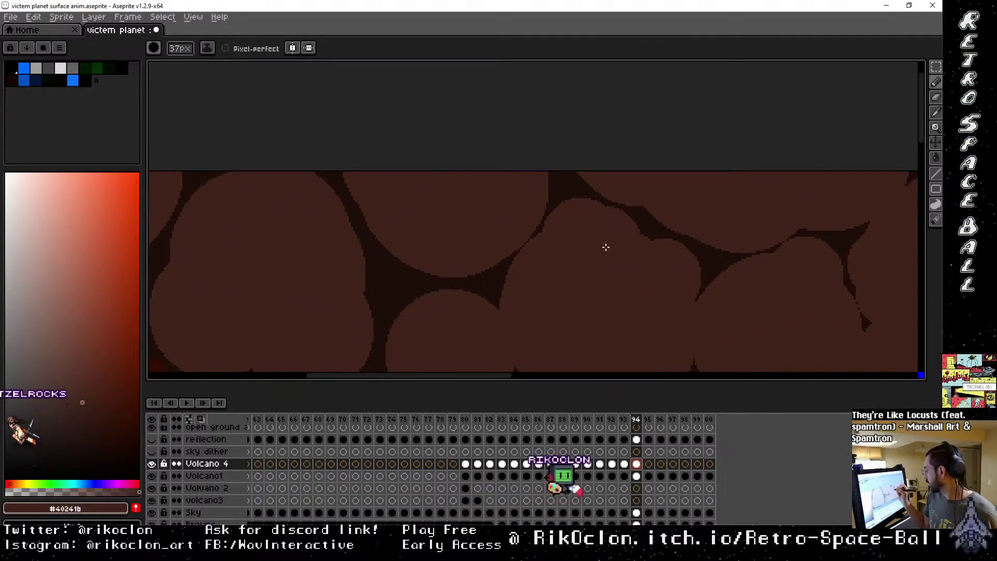
left_click_drag(616, 256, 703, 251)
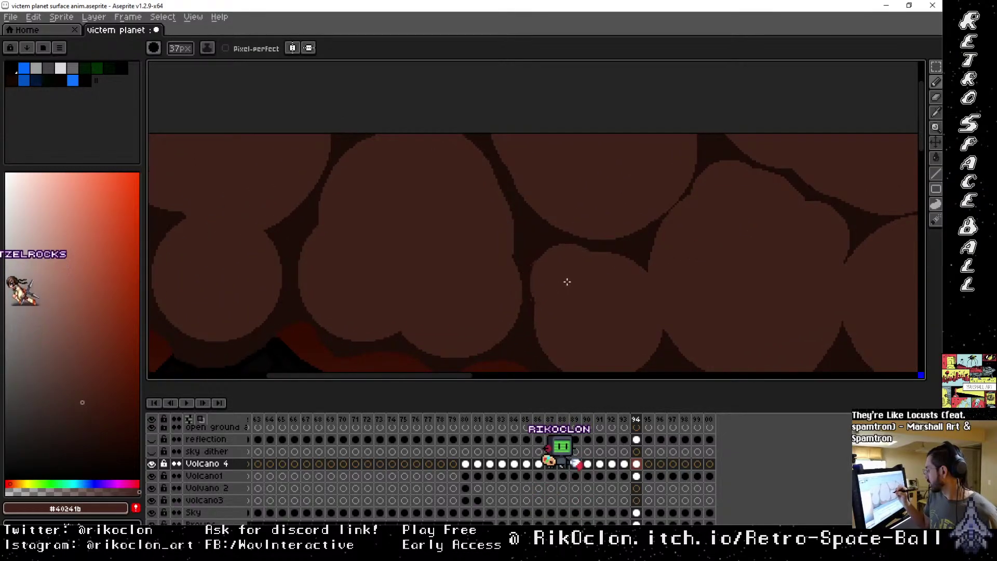
Round out frame 94's remaining puffs above the volcano and at the left edge, closing the wider gaps between them.
mouse_move(574, 307)
left_mouse_down()
mouse_move(666, 187)
mouse_move(516, 231)
left_mouse_up()
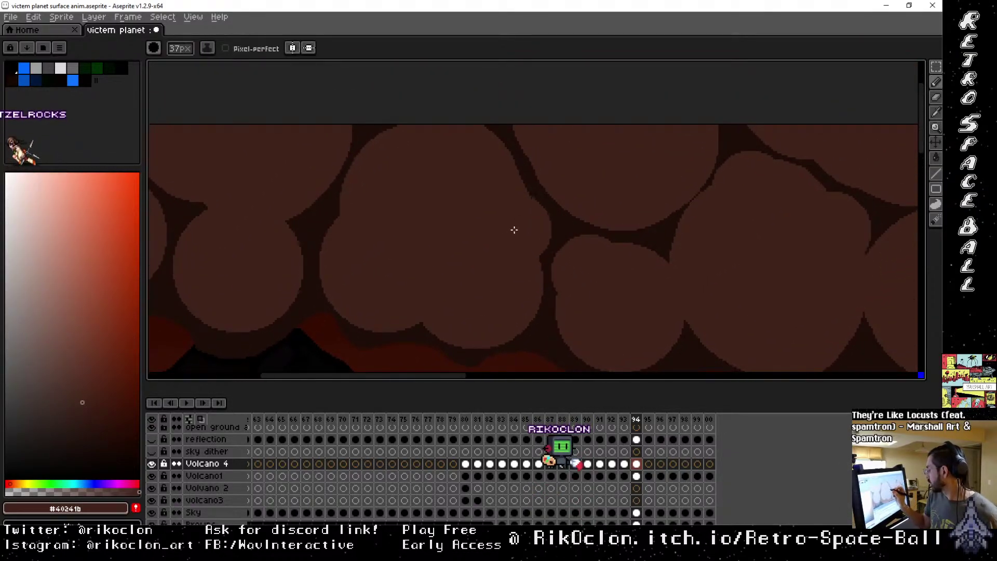
left_click_drag(471, 288, 603, 318)
left_click_drag(514, 269, 569, 298)
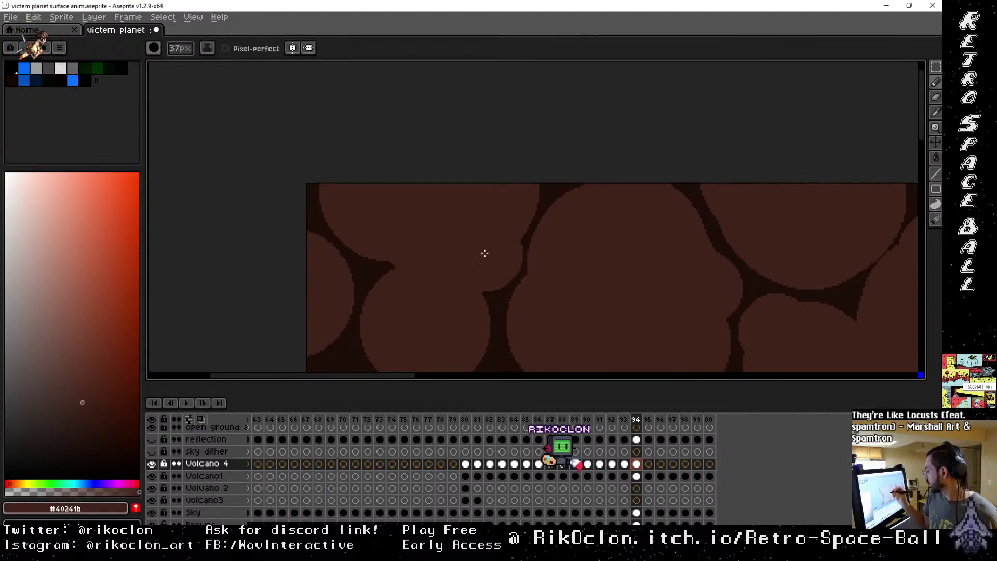
left_click_drag(509, 300, 632, 224)
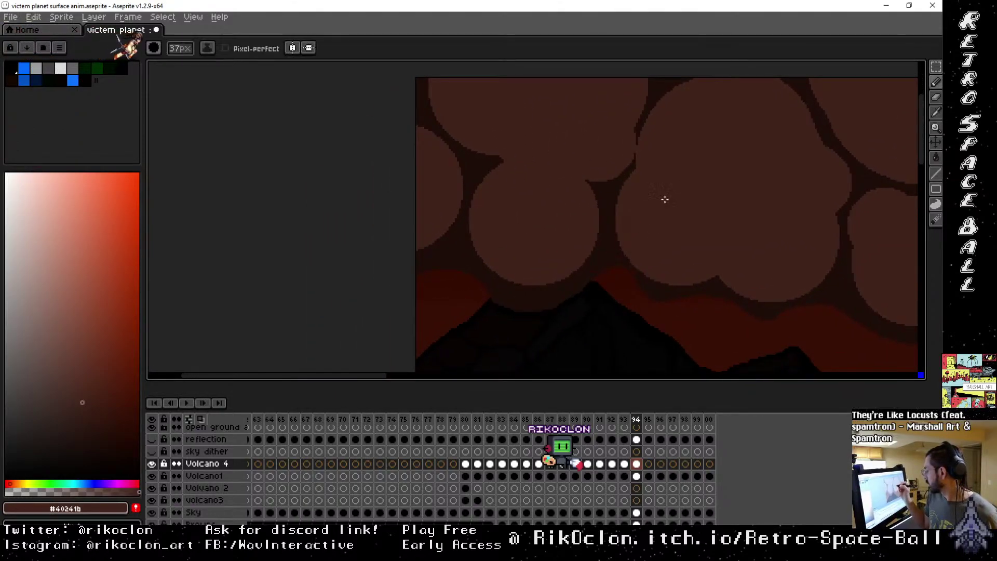
left_click_drag(573, 218, 514, 303)
key("space")
left_click_drag(615, 215, 594, 254)
scroll(516, 190, "right", 8)
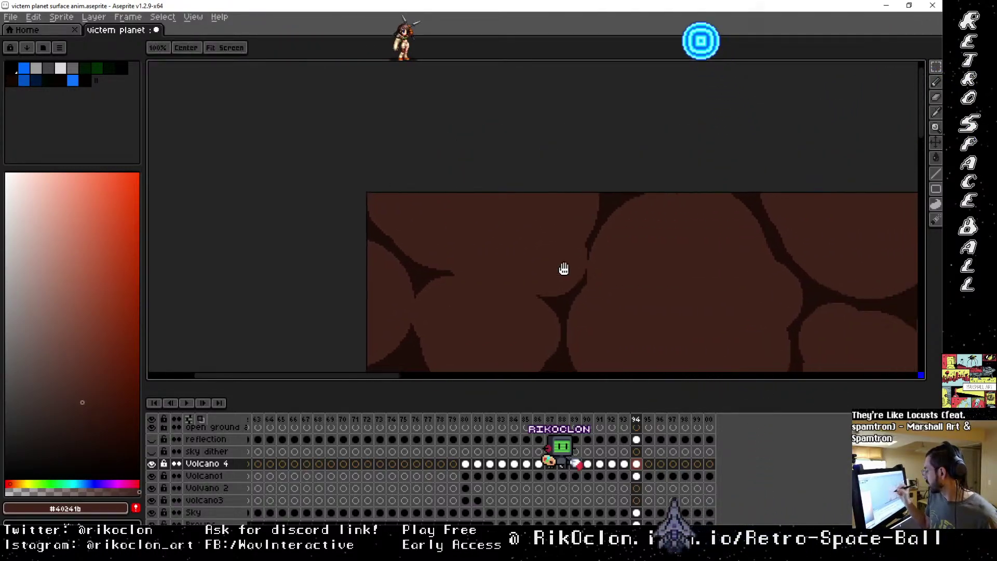
scroll(727, 298, "down", 3)
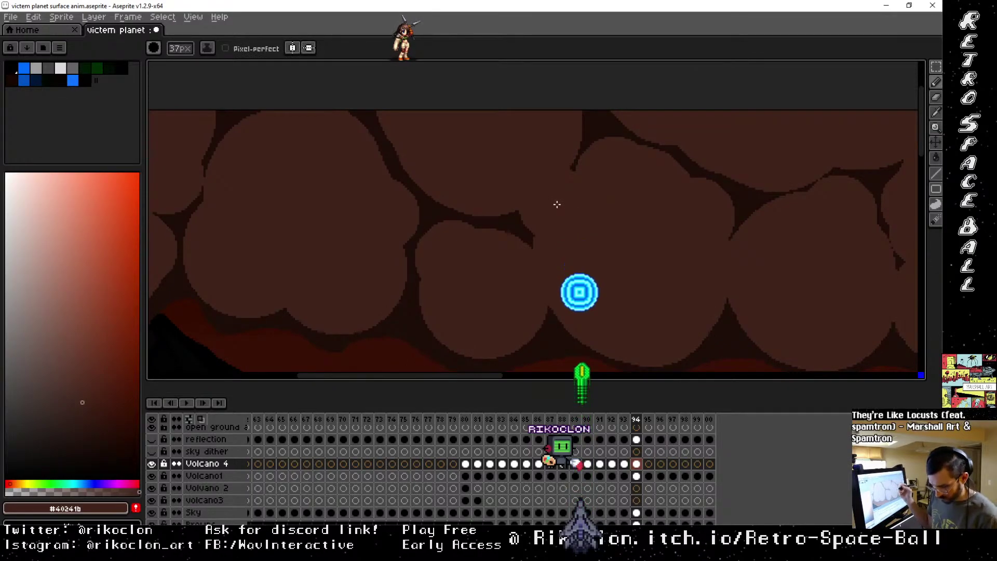
scroll(559, 208, "down", 3)
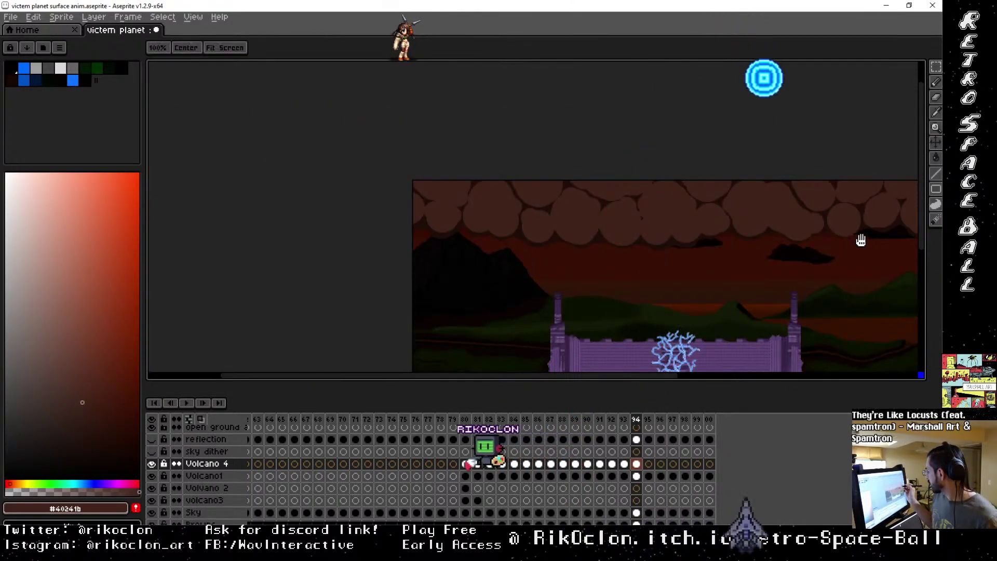
left_click_drag(860, 240, 733, 222)
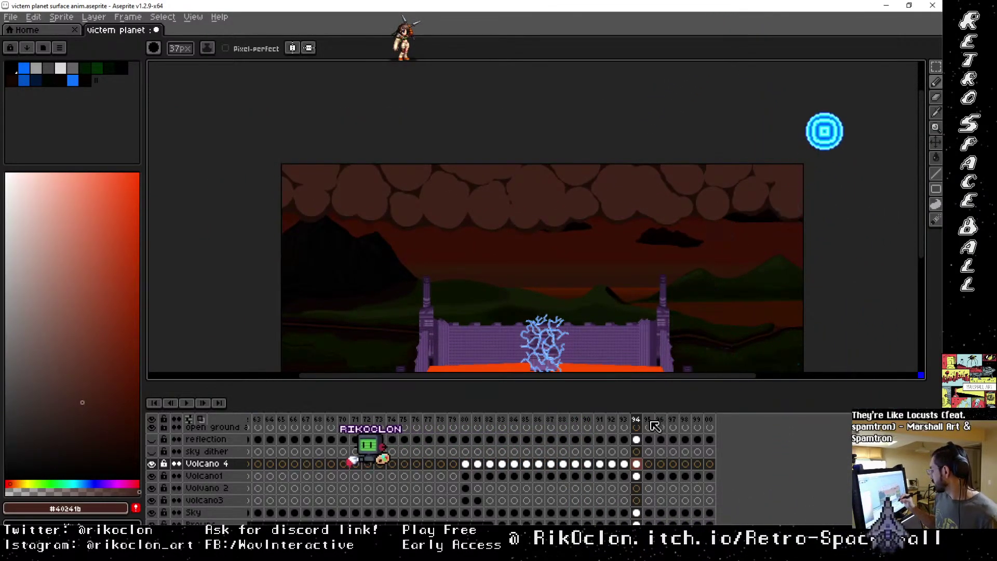
On frame 95 of Volcano 4, paint separate 64 px puffs from the smoke's right edge to past the long dark cloud.
key("Right")
scroll(737, 244, "up", 1)
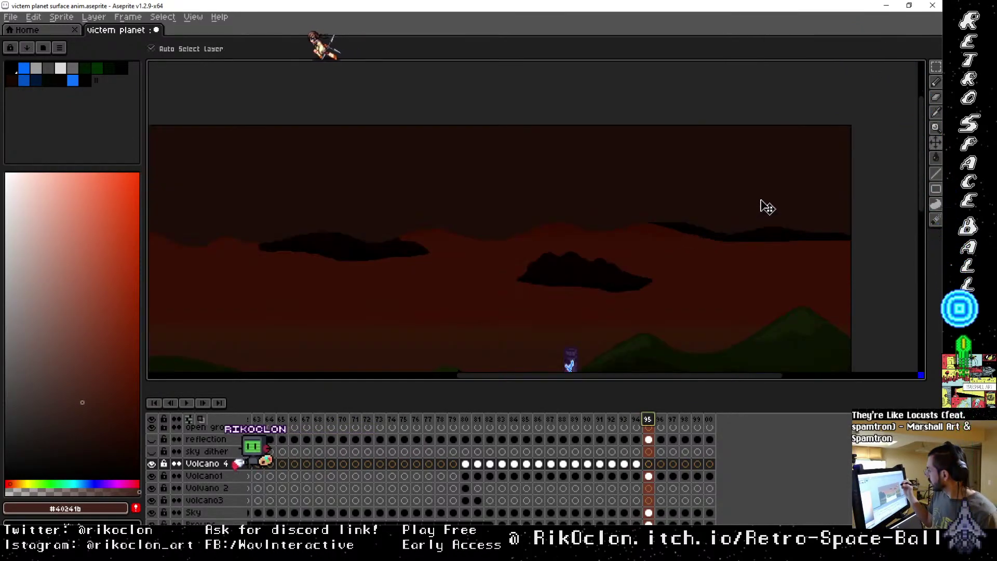
key("minus")
key("minus")
key("minus")
key("minus")
key("minus")
key("minus")
key("minus")
key("minus")
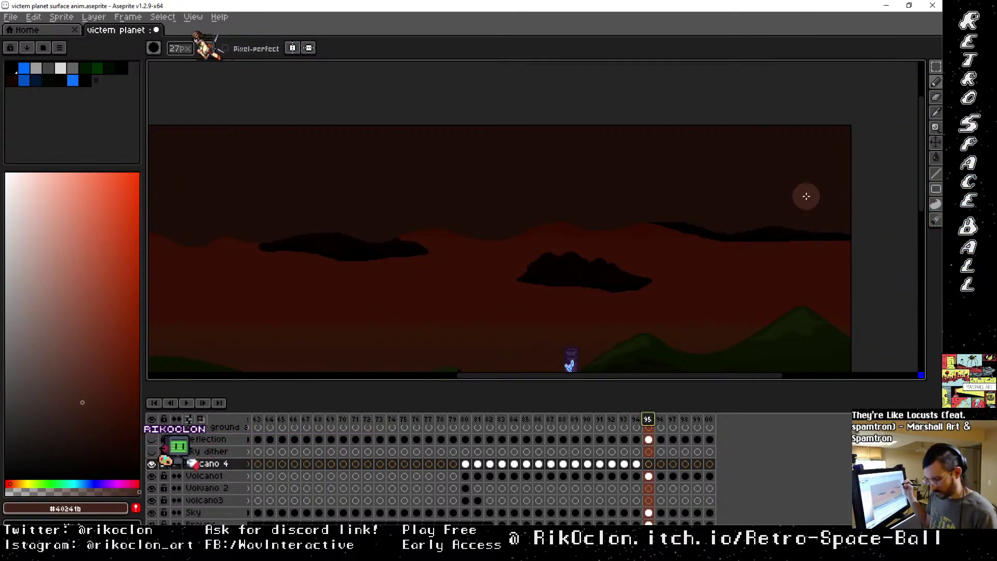
key("plus")
key("plus")
key("plus")
key("plus")
key("plus")
key("plus")
key("plus")
key("plus")
key("plus")
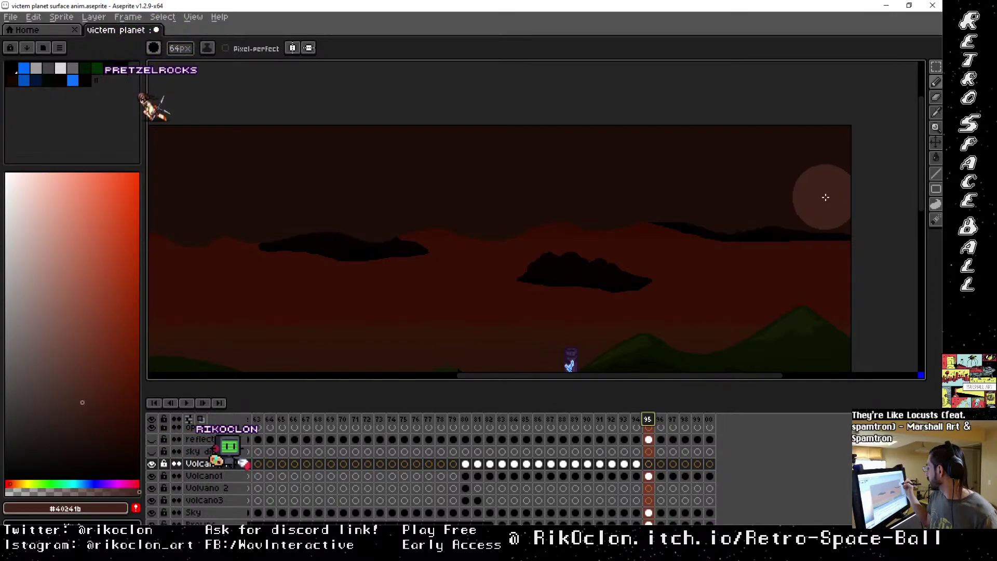
left_click(826, 195)
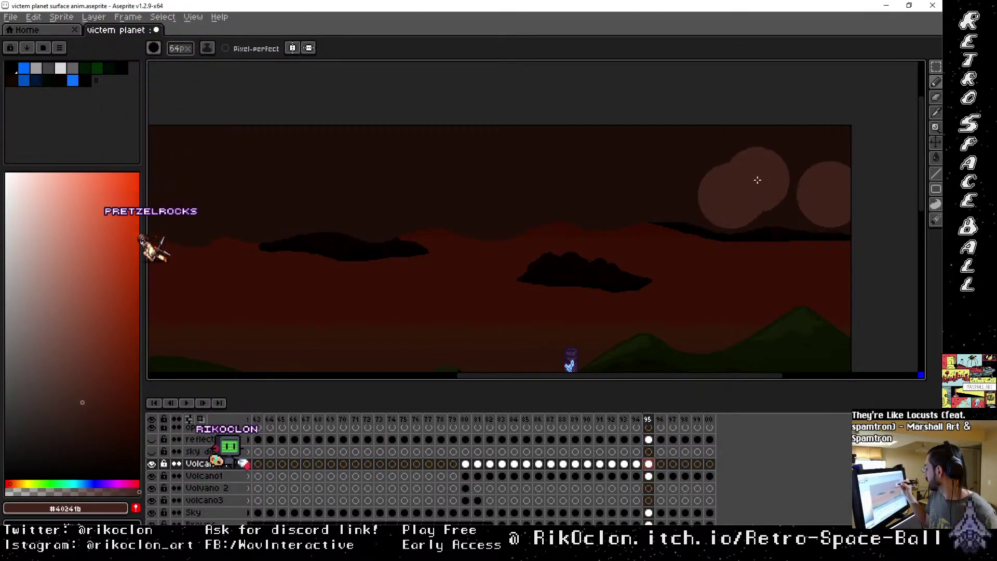
left_click(730, 195)
left_click(608, 193)
left_click(500, 204)
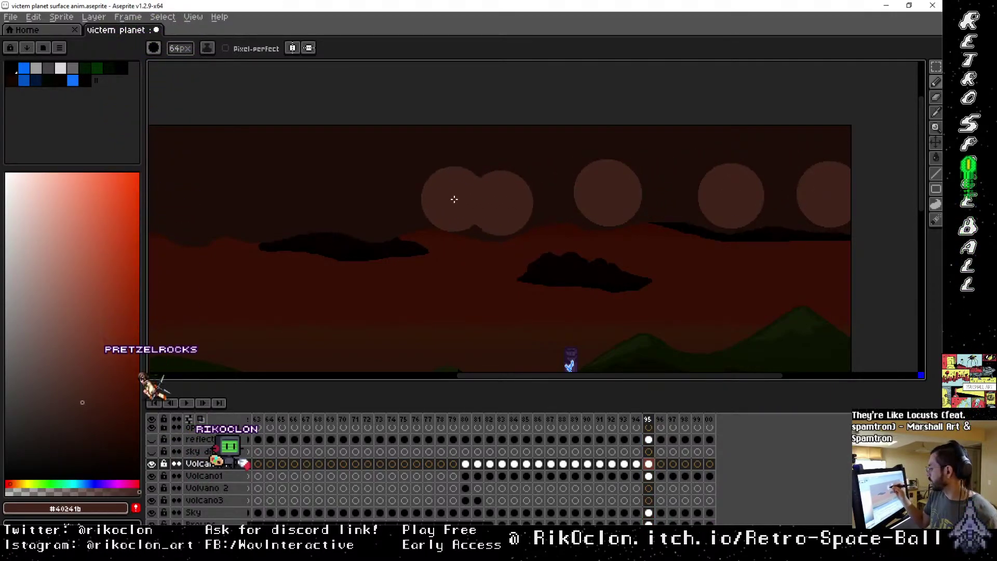
left_click(387, 204)
left_click(269, 206)
left_click(199, 199)
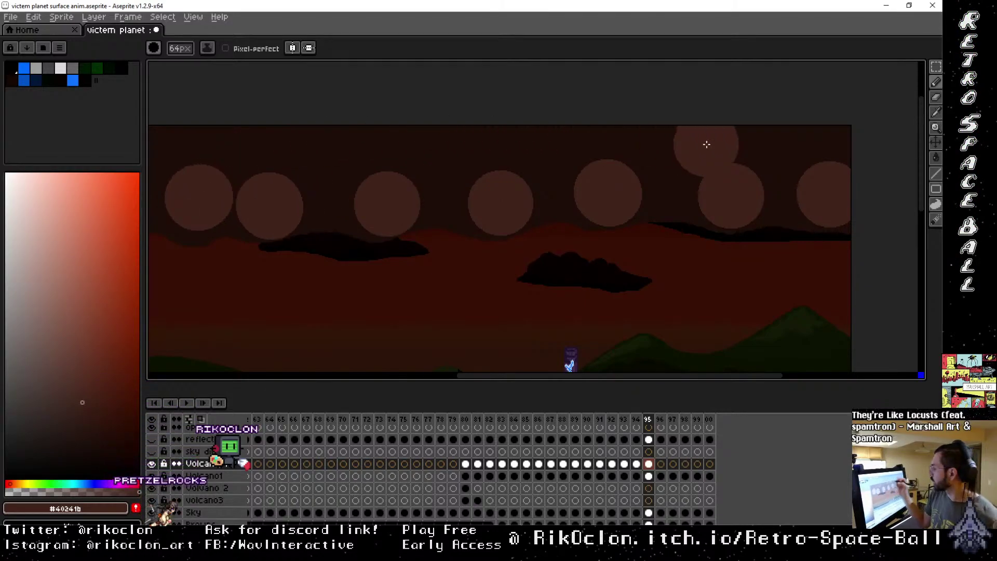
Continue frame 95's row of 64 px puffs leftward across the smoke until it sits above the volcano's peak.
mouse_move(601, 216)
left_mouse_down()
mouse_move(845, 240)
mouse_move(703, 211)
left_mouse_up()
left_click(578, 191)
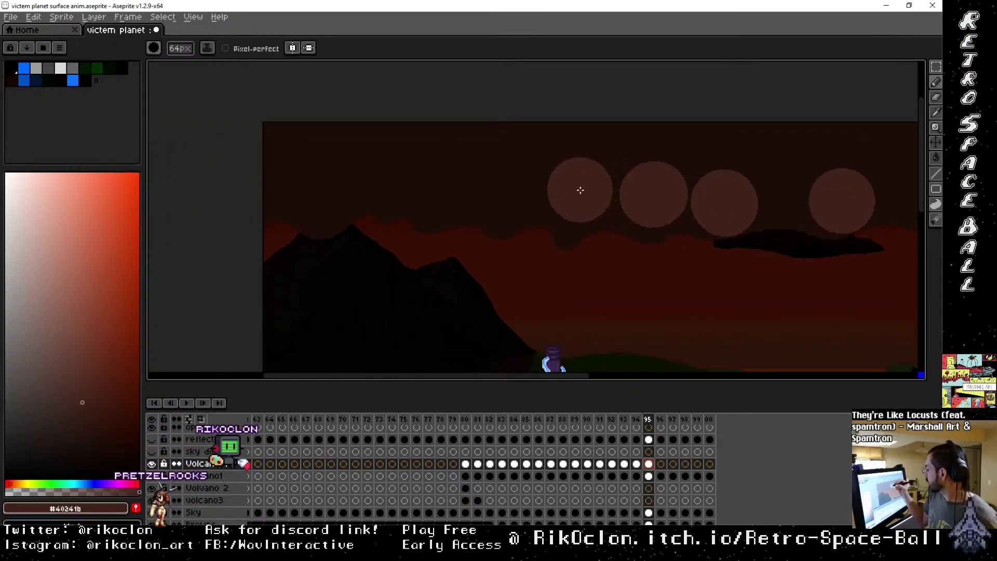
left_click(504, 192)
left_click(437, 185)
left_click(338, 179)
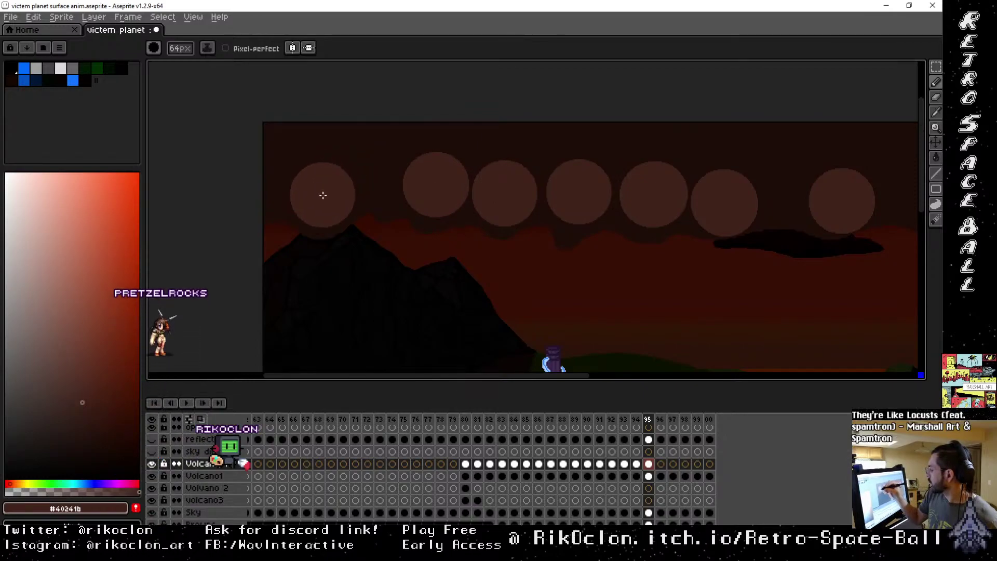
left_click(322, 200)
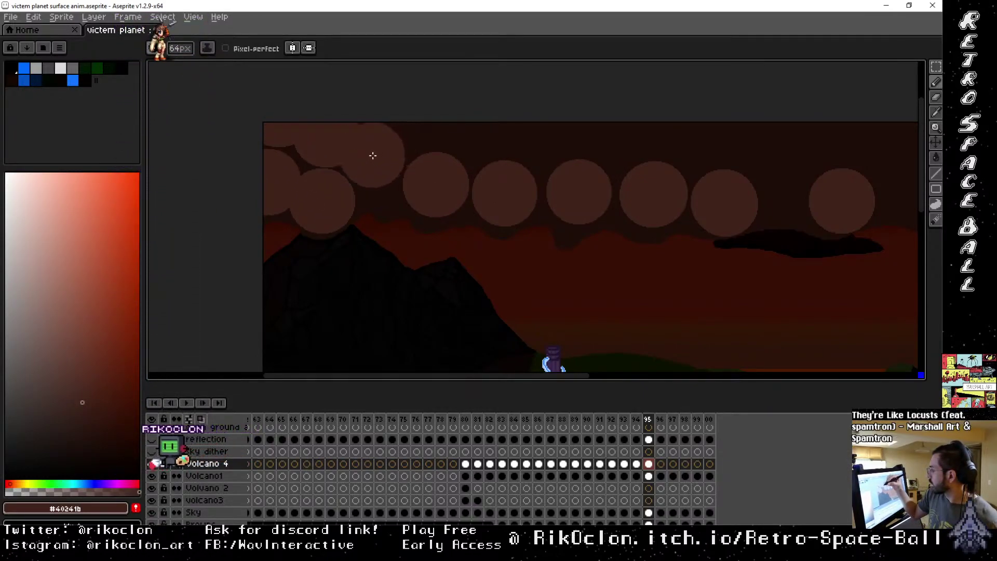
Fill in overlapping 64 px puffs along the top of frame 95's smoke from the volcano toward the middle, merging them with the lower row.
left_click(375, 158)
left_click(419, 118)
left_click(474, 126)
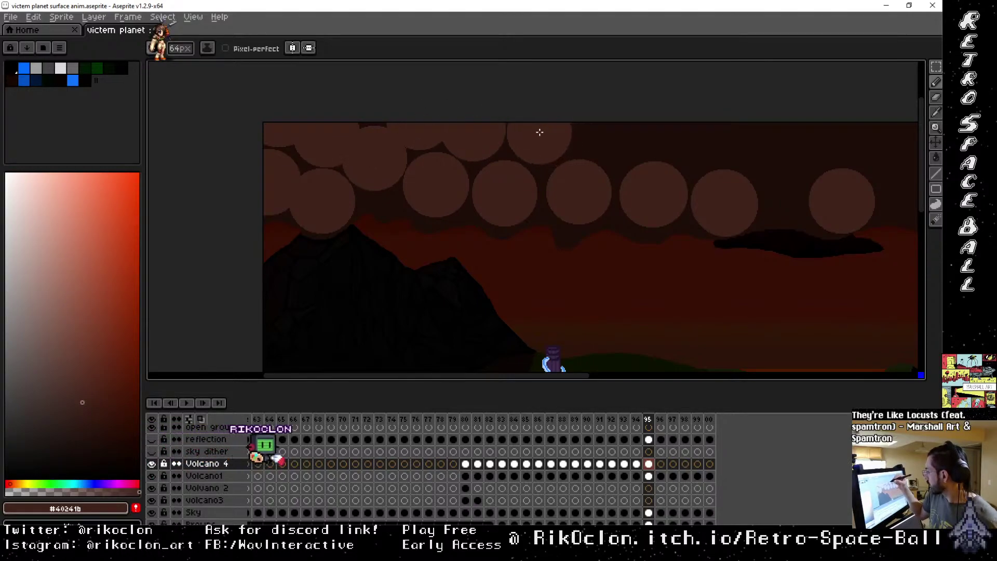
left_click(536, 132)
left_click(618, 128)
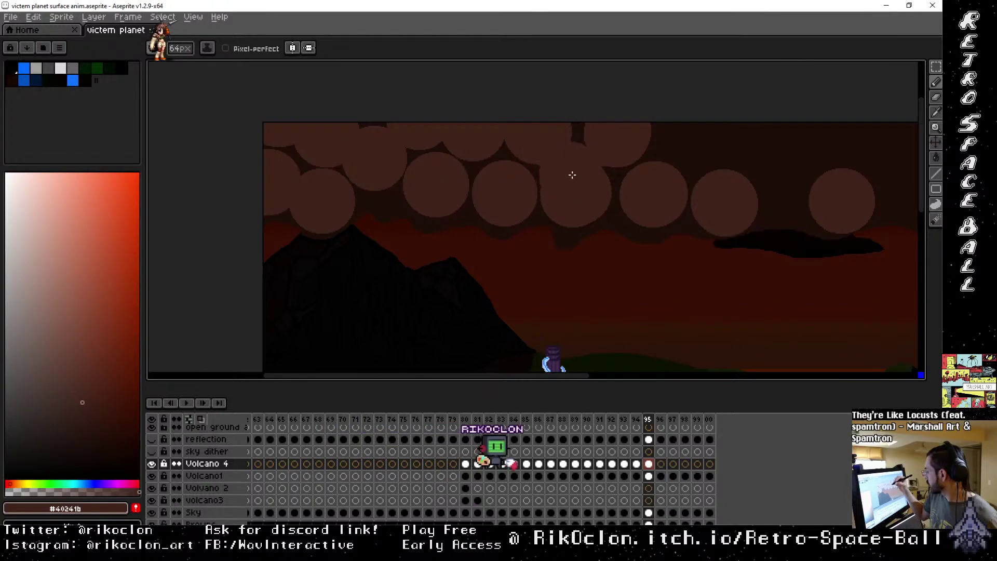
left_click(647, 184)
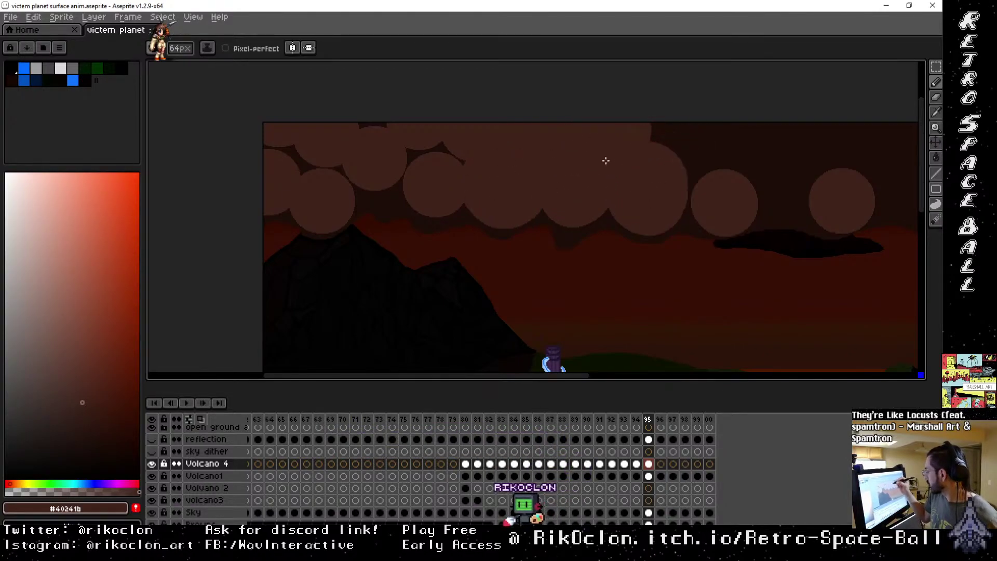
key("space")
mouse_move(766, 207)
left_mouse_down()
mouse_move(648, 196)
mouse_move(621, 182)
left_mouse_up()
left_click_drag(548, 176, 539, 149)
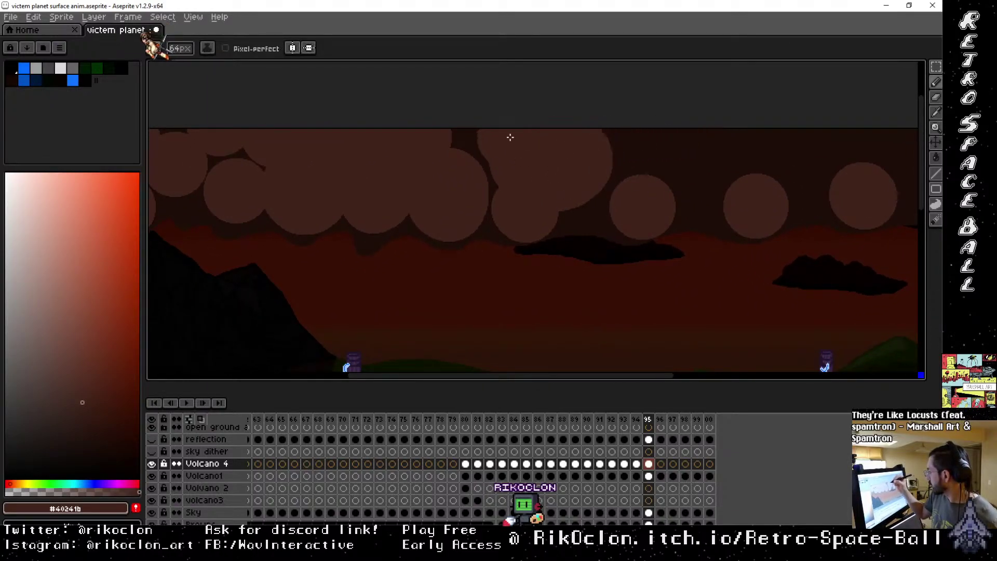
key("space")
mouse_move(528, 148)
left_mouse_down()
mouse_move(707, 167)
mouse_move(723, 205)
mouse_move(693, 192)
left_mouse_up()
Undo the brown circle strokes painted across the sky on frame 95 of the Volcano 4 layer.
key("ctrl+z")
key("ctrl+z")
key("ctrl+z")
key("ctrl+z")
key("ctrl+z")
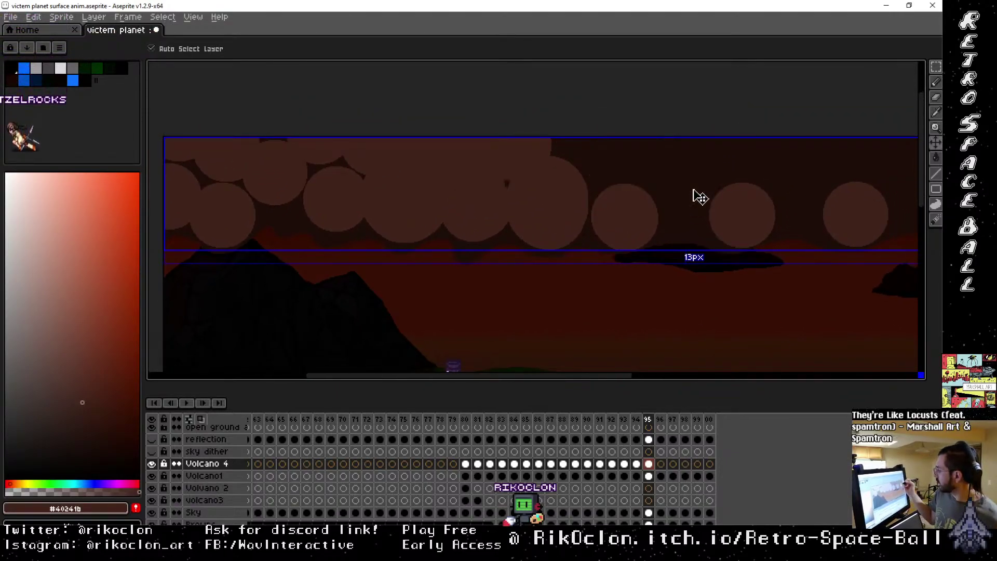
key("ctrl+z")
key("ctrl+z")
key("ctrl+z")
key("ctrl+z")
key("ctrl+z")
key("ctrl+z")
key("ctrl+z")
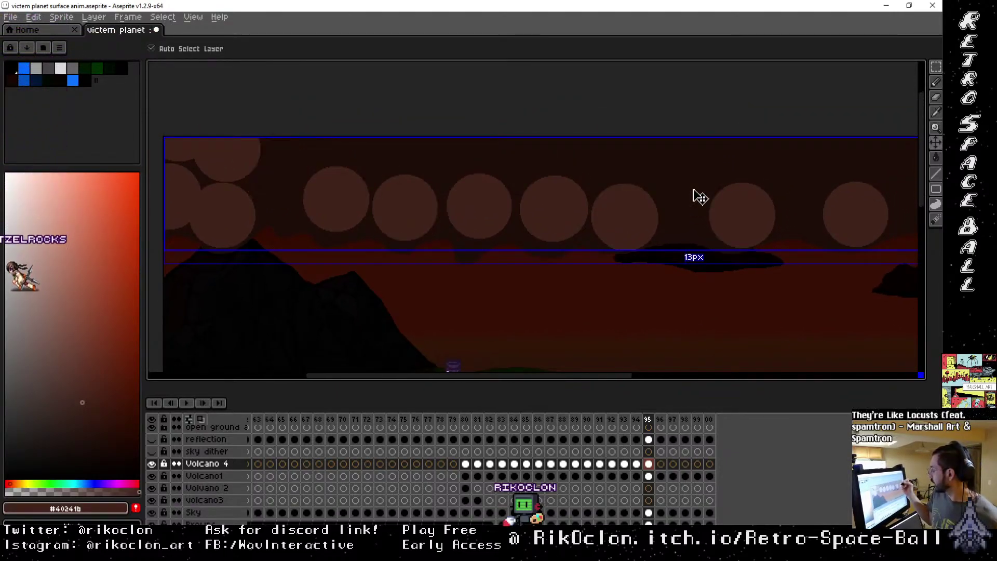
key("ctrl+z")
key("ctrl+z")
key("ctrl+z")
key("ctrl+z")
key("ctrl+z")
key("ctrl+z")
key("ctrl+z")
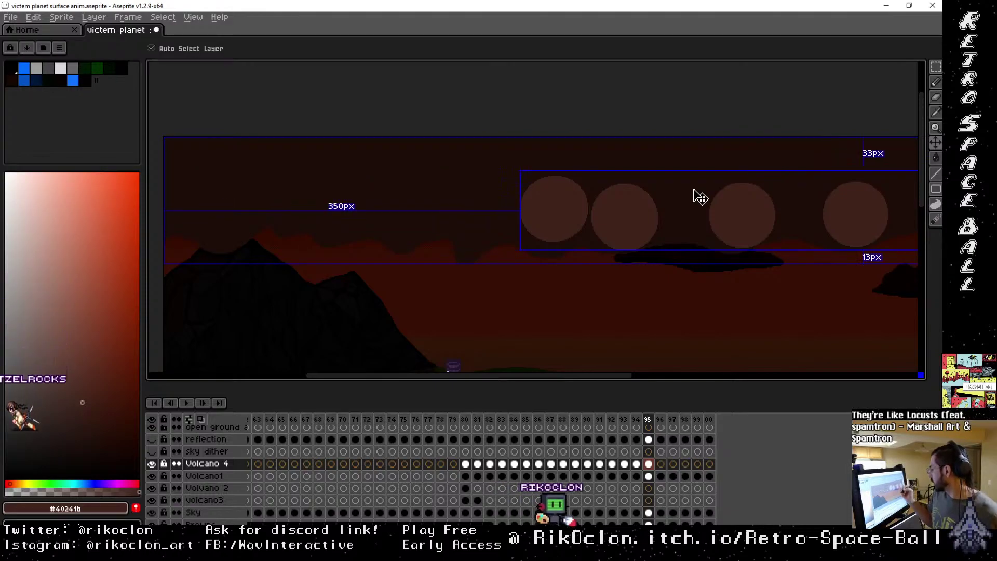
key("ctrl+z")
left_click_drag(692, 189, 438, 290)
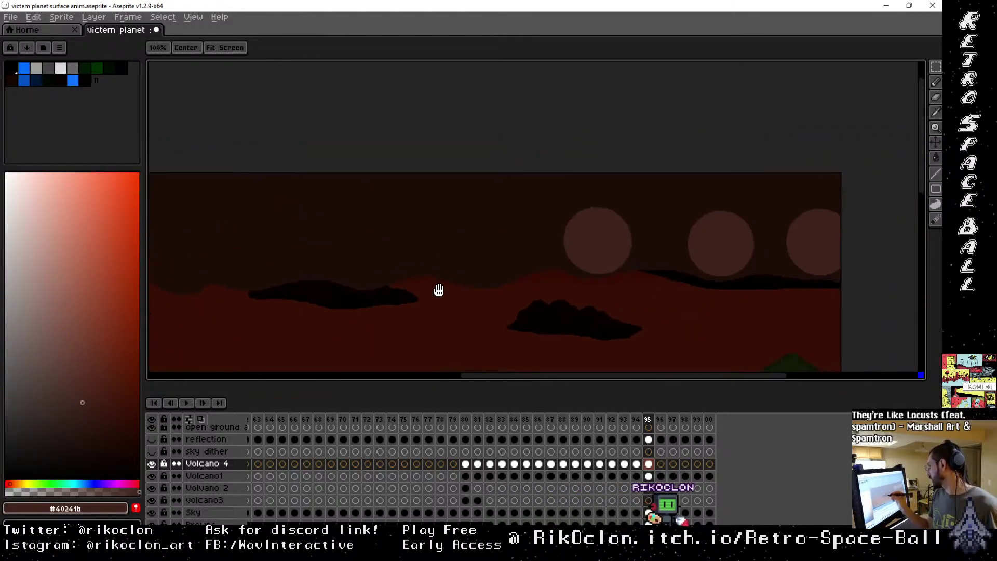
left_click(434, 272)
key("ctrl+z")
key("ctrl+z")
key("ctrl+z")
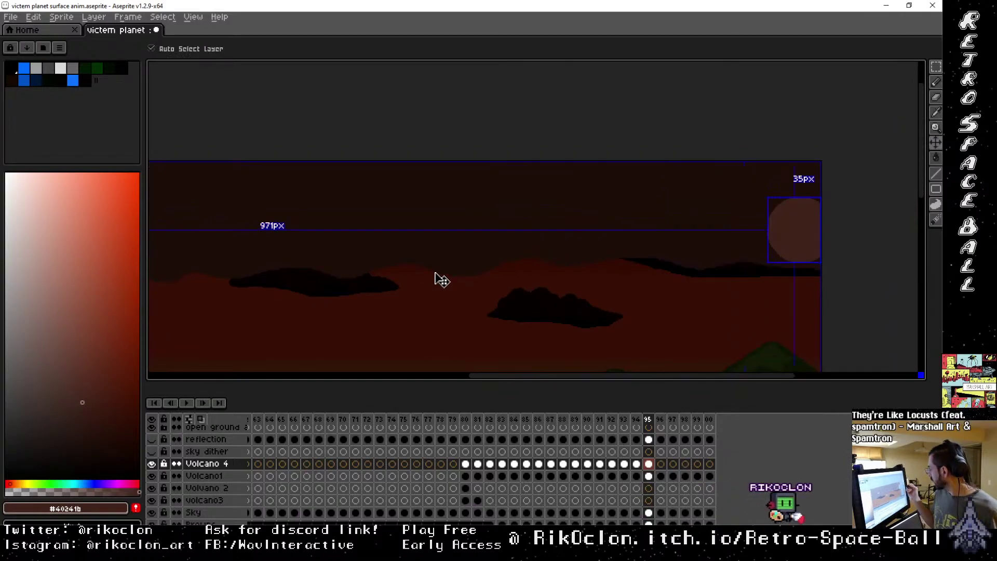
Paint four large round #40241b cloud puffs in a row from the sky's right edge with the 64 px brush.
left_click(786, 210)
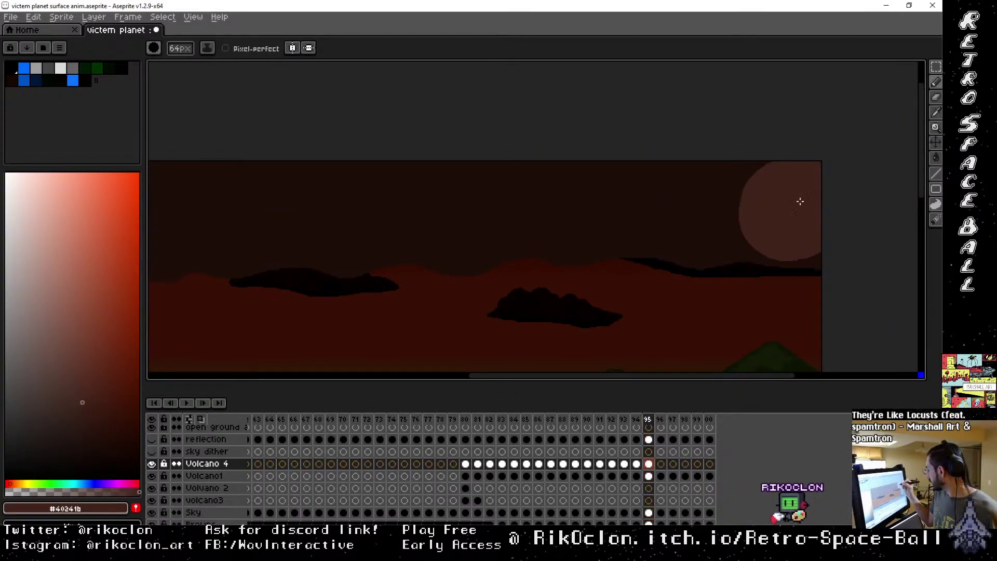
left_click(689, 206)
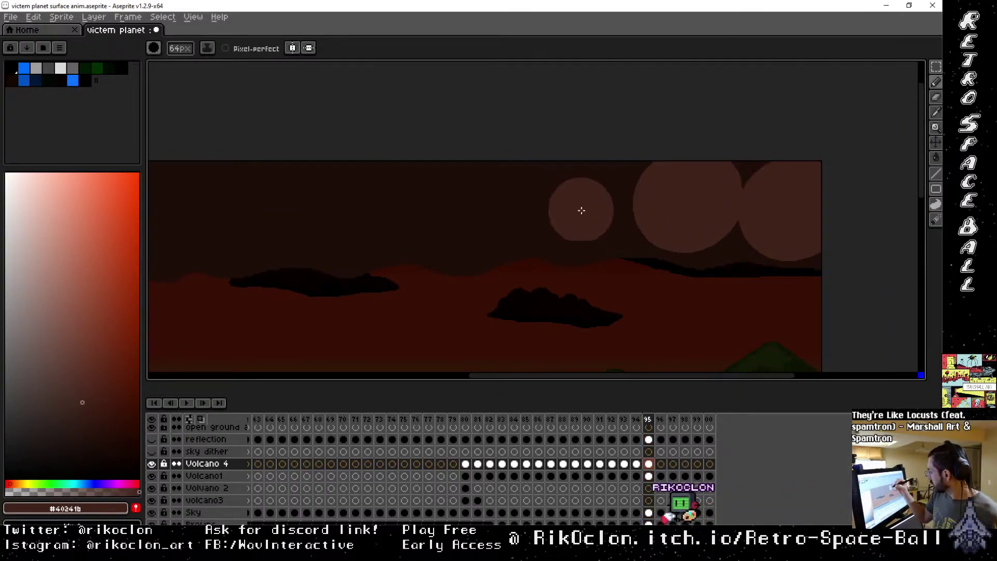
left_click(581, 210)
left_click(563, 191)
mouse_move(450, 213)
left_mouse_down()
mouse_move(434, 220)
mouse_move(452, 229)
left_mouse_up()
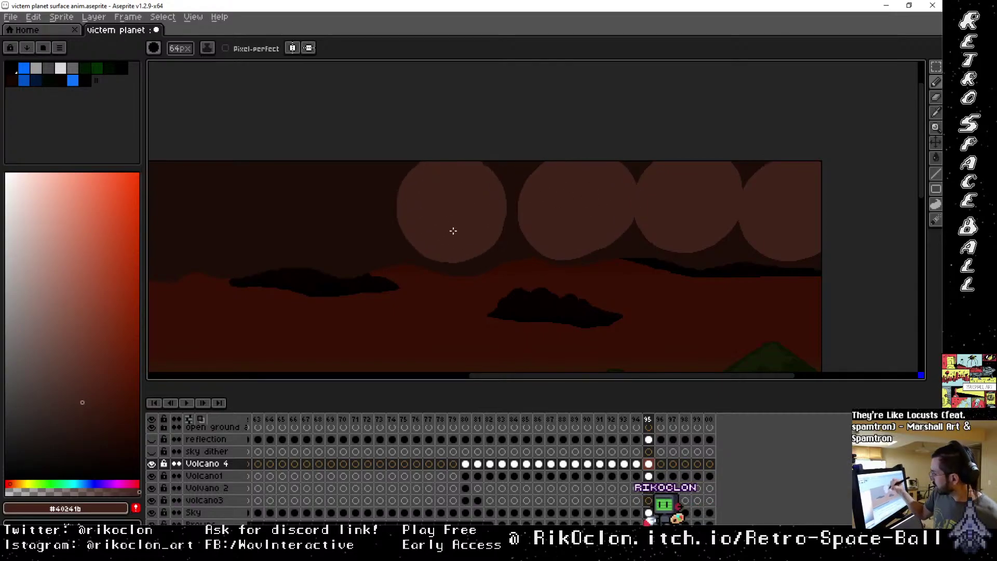
Continue the row of large cloud puffs across the sky to the canvas's left edge, redoing the puff above the volcano.
mouse_move(339, 214)
left_mouse_down()
mouse_move(583, 204)
mouse_move(566, 216)
left_mouse_up()
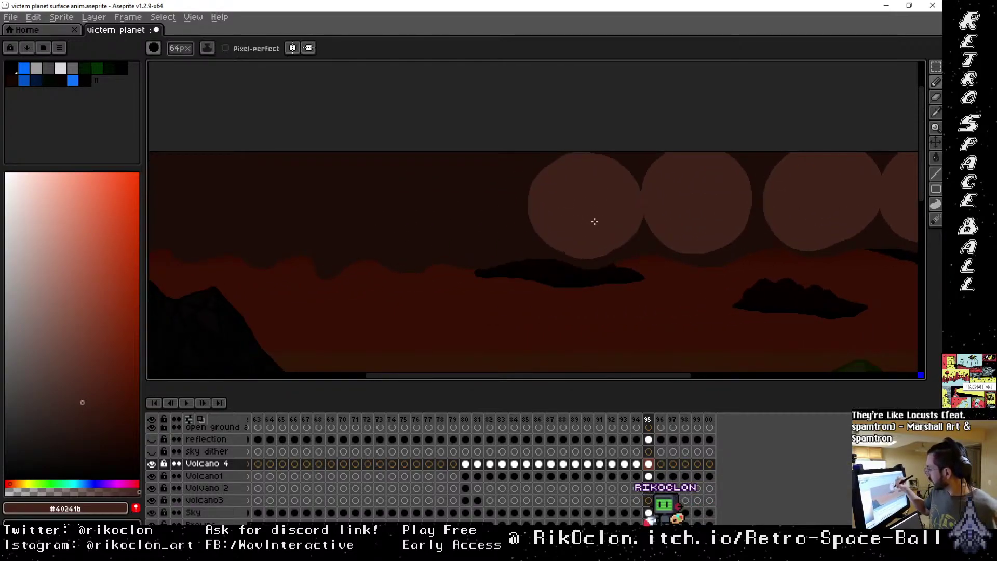
left_click_drag(467, 220, 480, 218)
mouse_move(384, 218)
left_mouse_down()
mouse_move(311, 195)
mouse_move(588, 164)
left_mouse_up()
mouse_move(488, 156)
left_mouse_down()
mouse_move(467, 136)
mouse_move(479, 163)
mouse_move(530, 125)
left_mouse_up()
left_click_drag(390, 150, 362, 162)
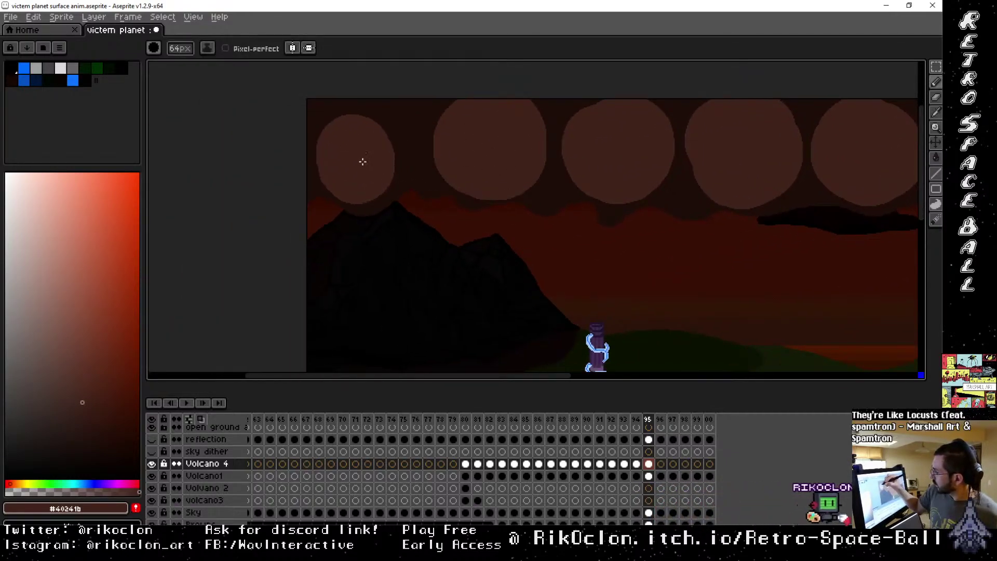
key("ctrl+z")
key("ctrl+z")
mouse_move(372, 200)
left_mouse_down()
mouse_move(360, 156)
mouse_move(336, 152)
left_mouse_up()
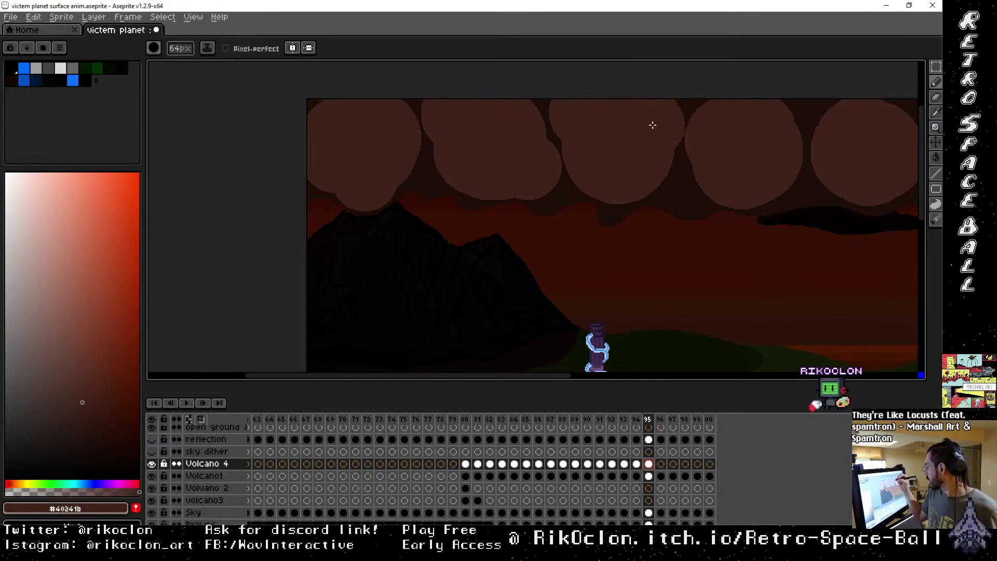
Fill out the tops and sides of the cloud puffs from the middle of the sky to its right end.
left_click_drag(759, 147, 592, 167)
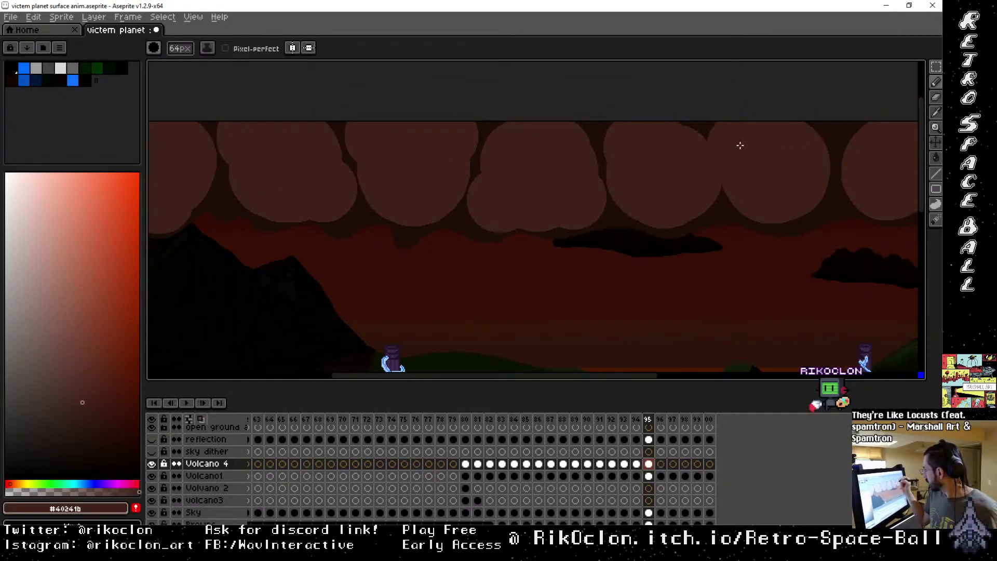
left_click_drag(783, 183, 626, 184)
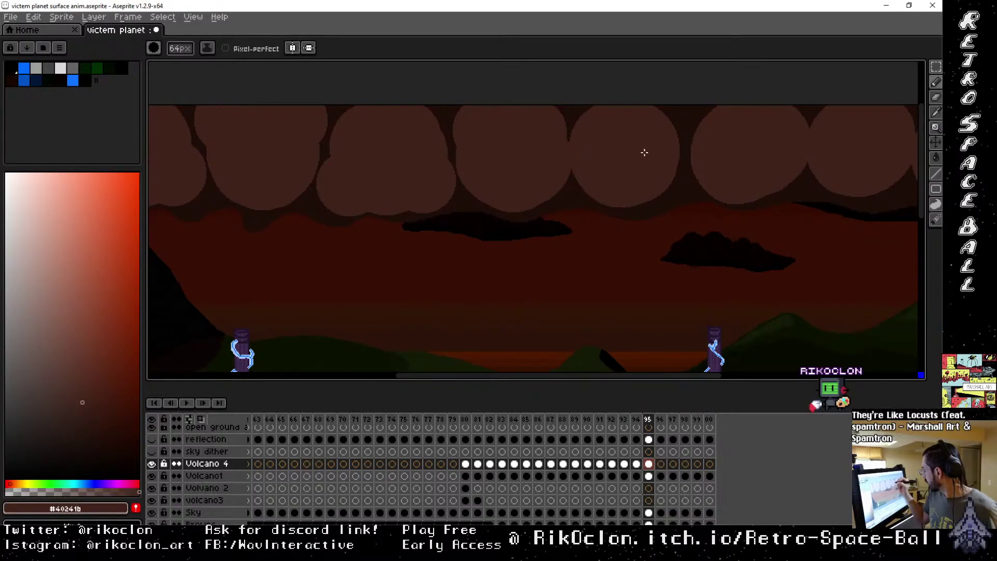
left_click_drag(768, 183, 570, 177)
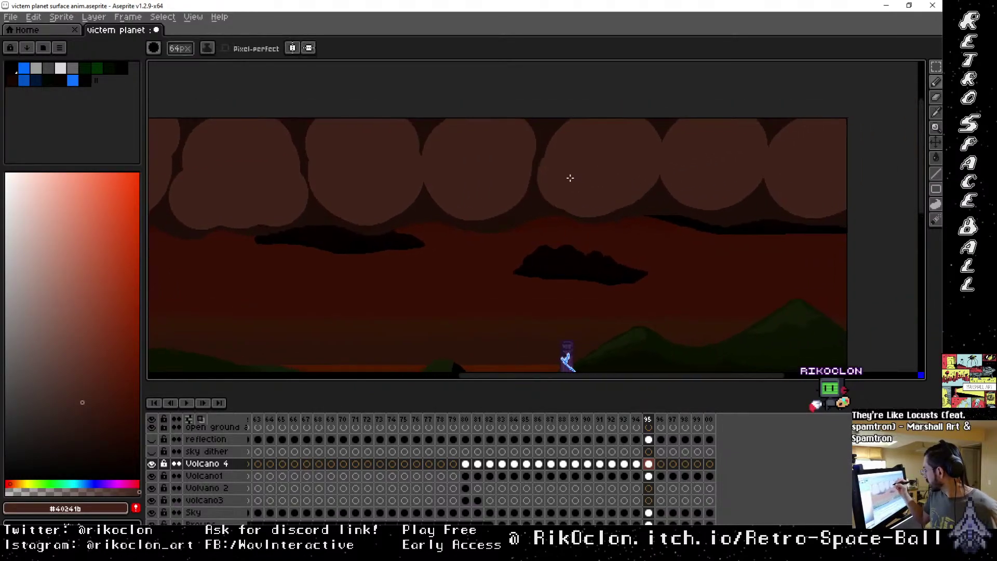
mouse_move(634, 135)
left_mouse_down()
mouse_move(712, 173)
mouse_move(718, 156)
left_mouse_up()
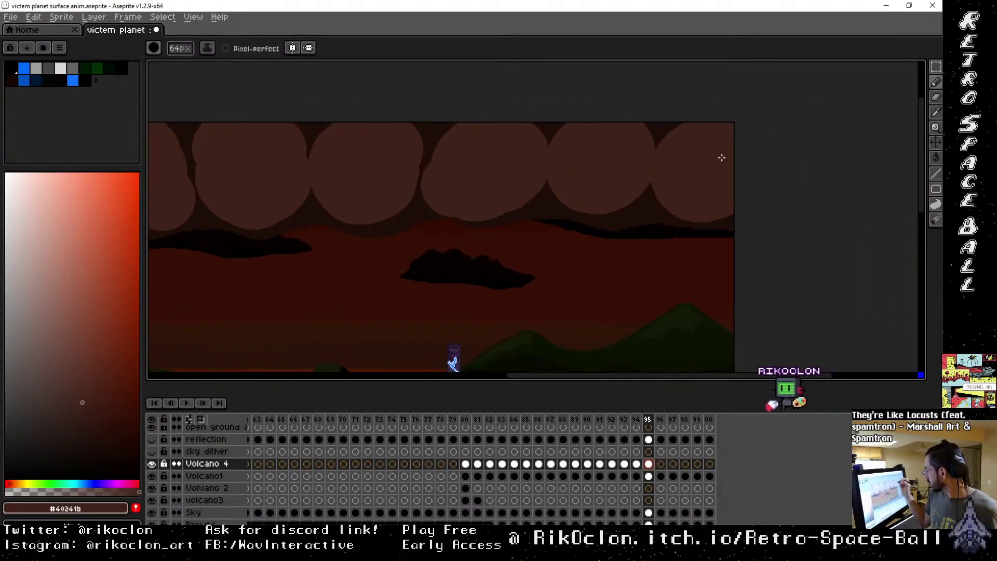
Reduce the brush to 44 px and add smaller lobes along the sides and lower edges of the clouds.
key("minus")
mouse_move(675, 202)
left_mouse_down()
mouse_move(560, 185)
mouse_move(566, 166)
mouse_move(580, 183)
mouse_move(570, 194)
mouse_move(526, 200)
left_mouse_up()
key("minus")
key("minus")
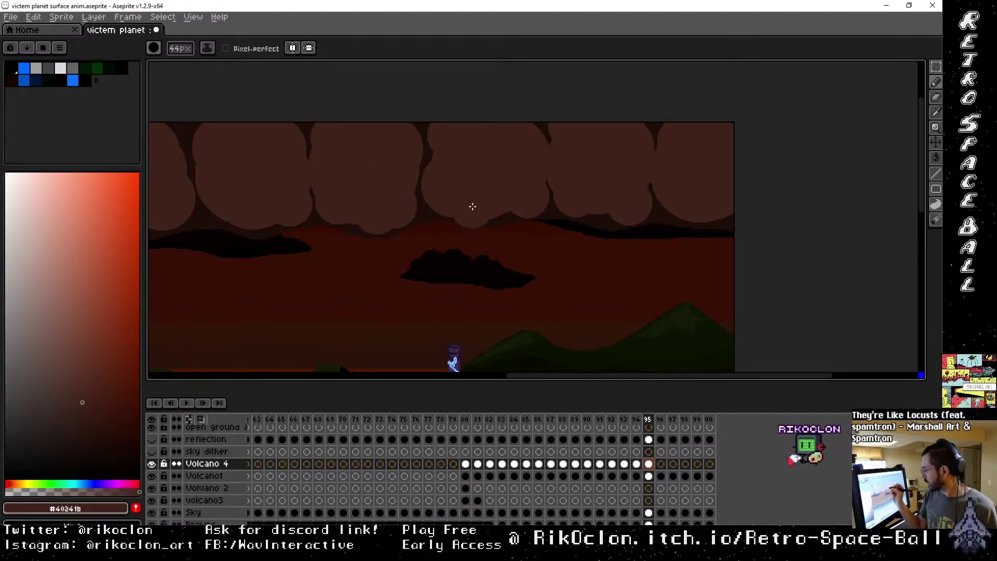
scroll(635, 229, "up", 2)
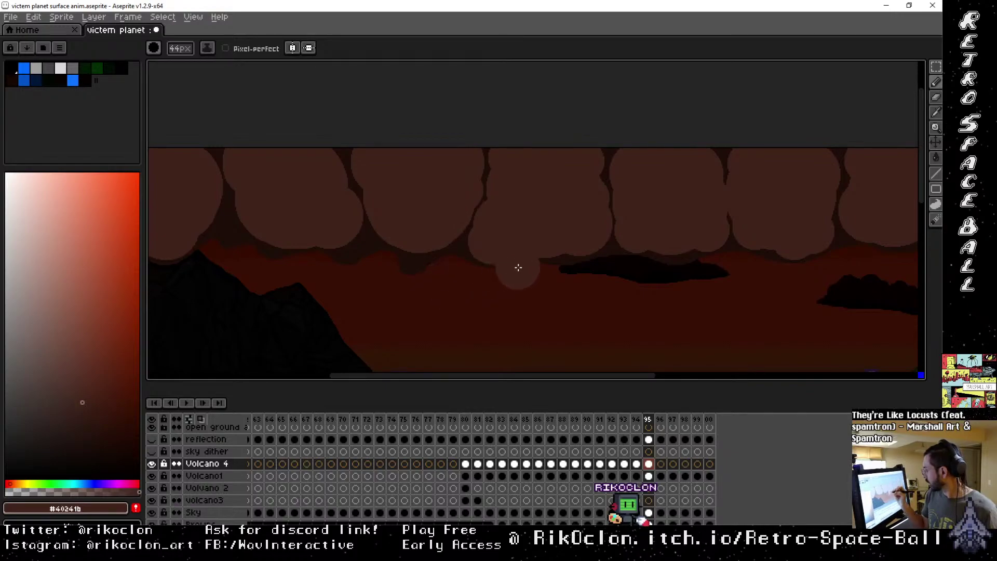
left_click_drag(492, 247, 576, 218)
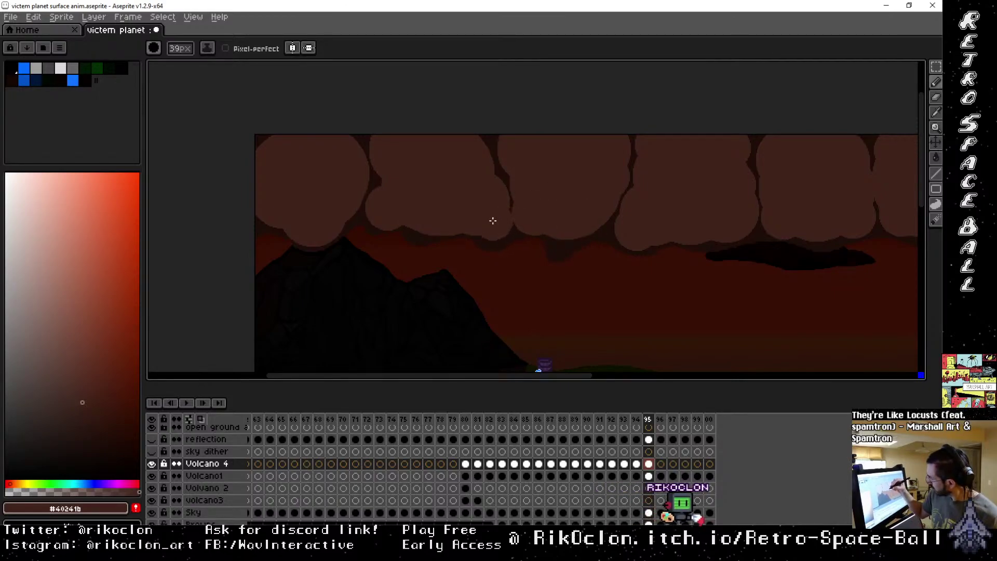
Reduce the brush to 32 px and add hanging lobes under the clouds beside the volcano.
key("minus")
key("minus")
key("minus")
key("minus")
key("minus")
key("minus")
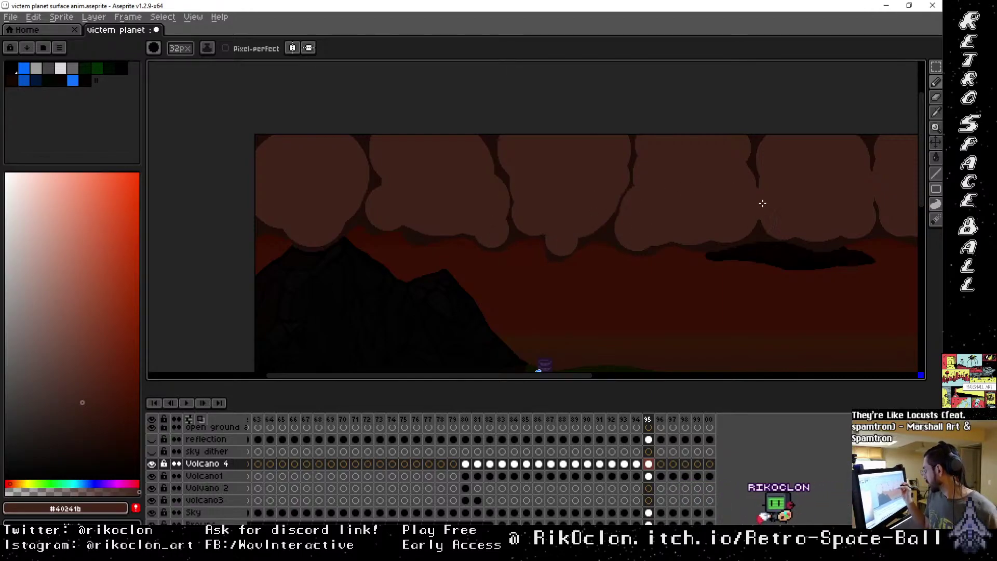
Reduce the brush to 21 px and paint small bumps along the edges of the clouds near the volcano.
key("minus")
key("minus")
key("minus")
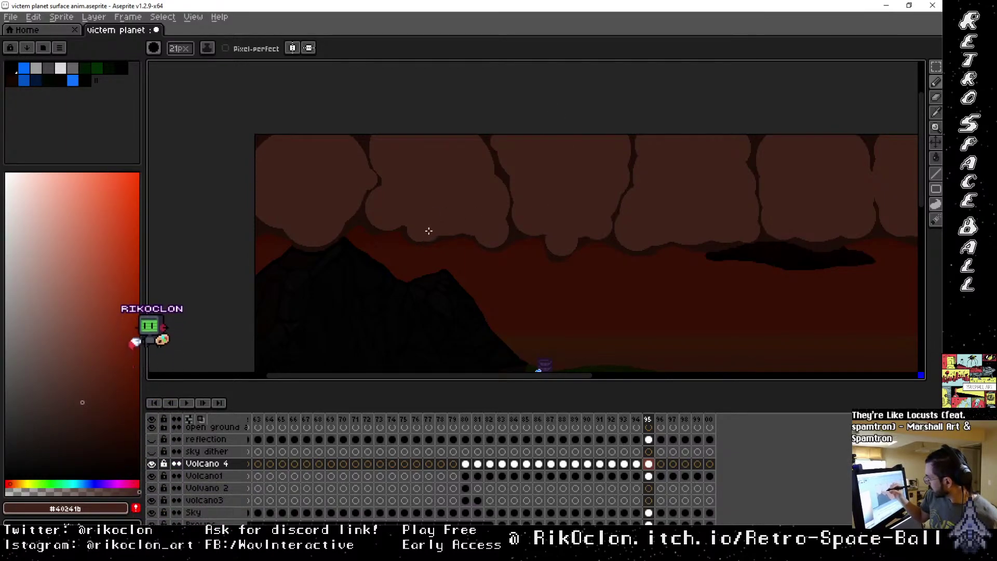
key("v")
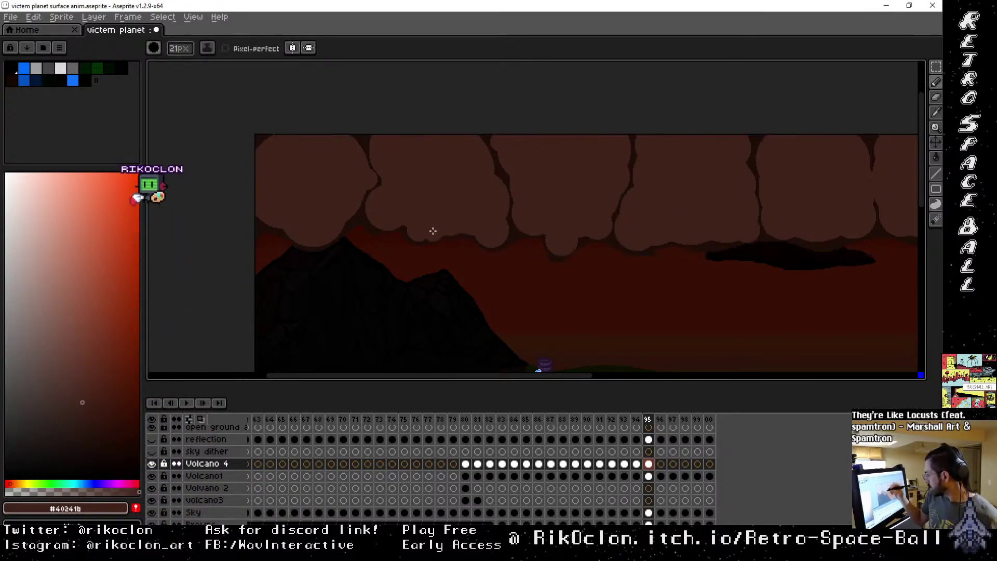
key("h")
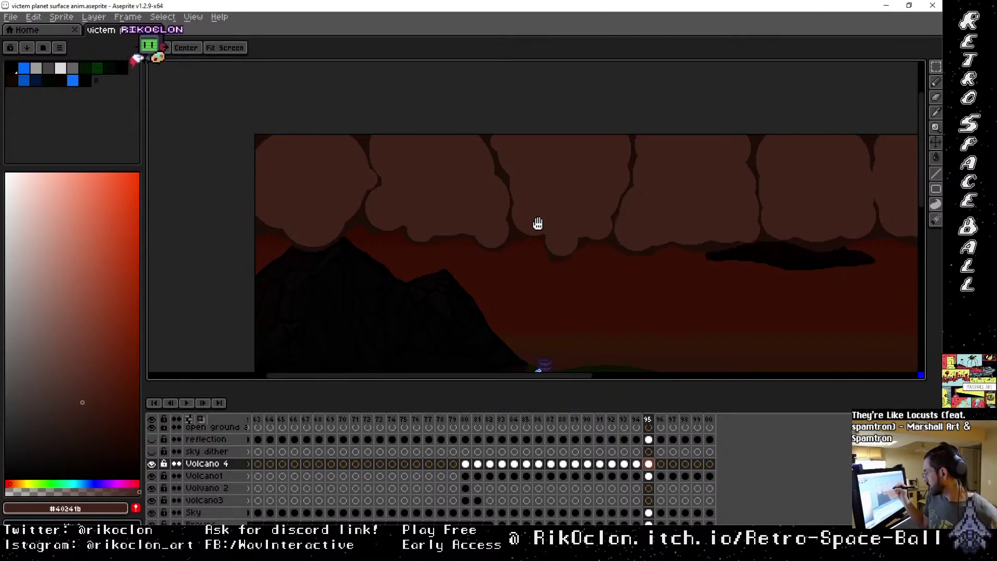
key("b")
left_click_drag(717, 201, 697, 223)
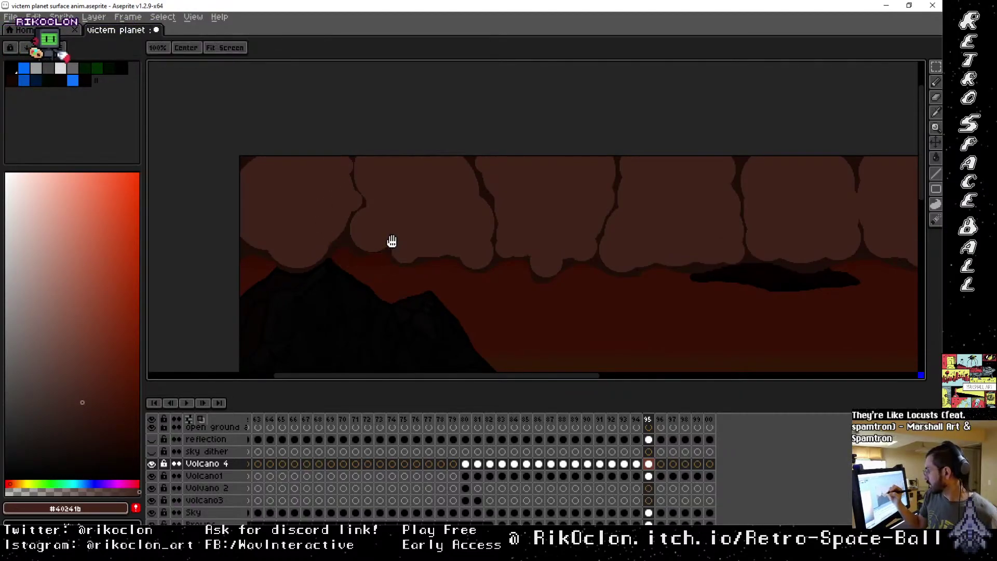
Fill the sky's upper-left corner and round out the leftmost cloud's edges with the 21 px brush.
left_click_drag(392, 240, 550, 216)
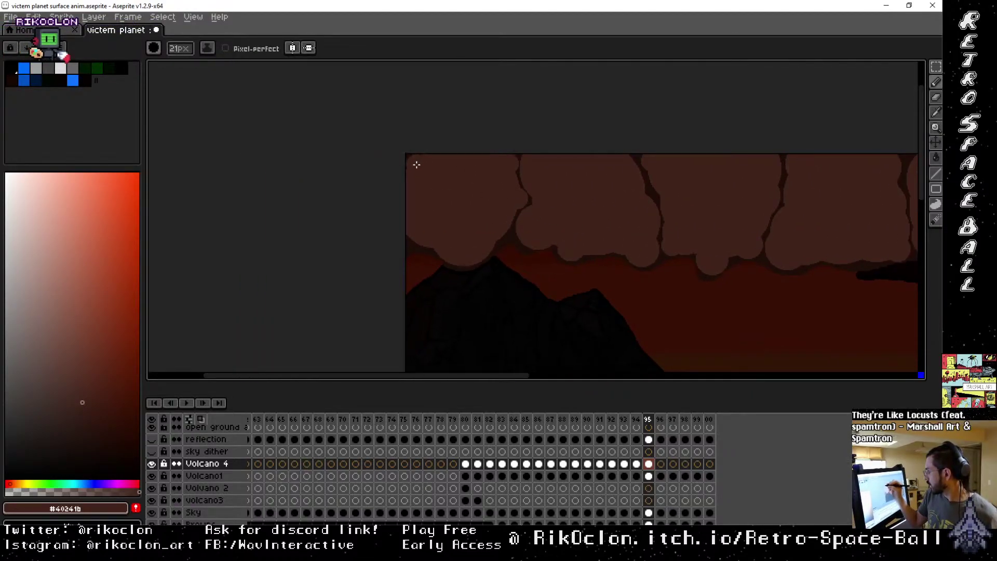
left_click_drag(552, 217, 610, 172)
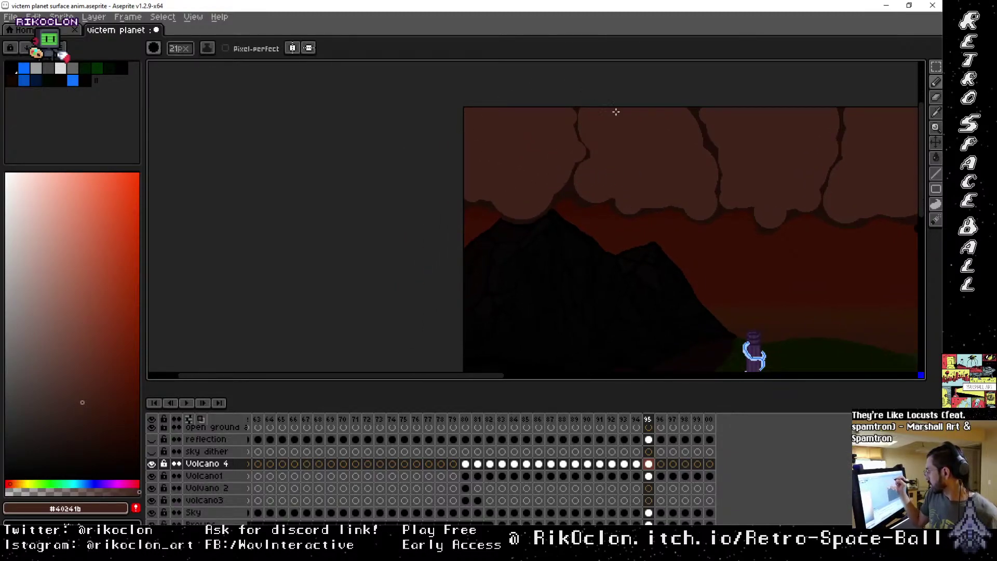
left_click_drag(661, 182, 606, 196)
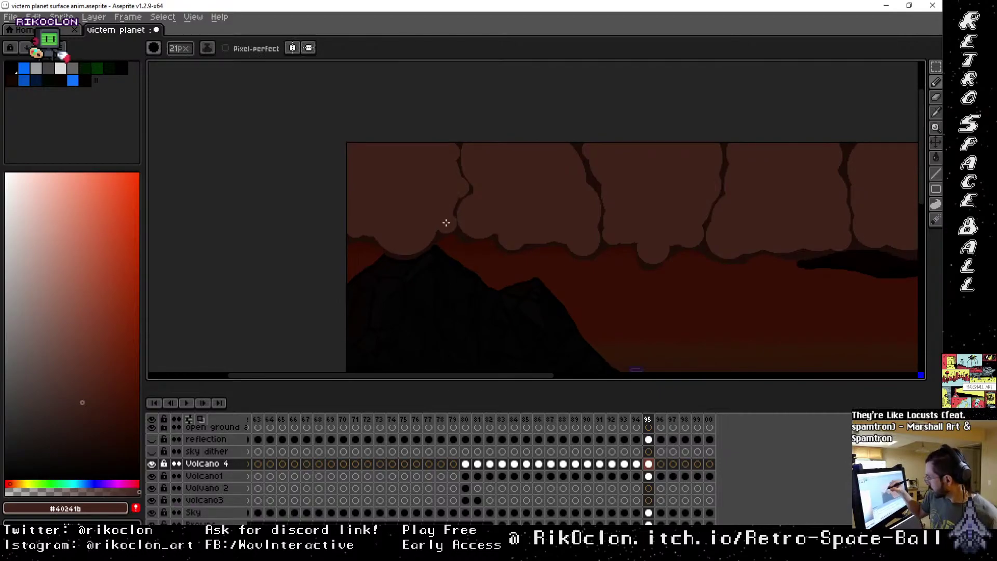
left_click_drag(690, 198, 597, 263)
Enlarge the brush to 36 px and widen the lower part of the cloud at the sky's right end.
mouse_move(789, 236)
left_mouse_down()
mouse_move(595, 216)
mouse_move(488, 254)
mouse_move(467, 242)
left_mouse_up()
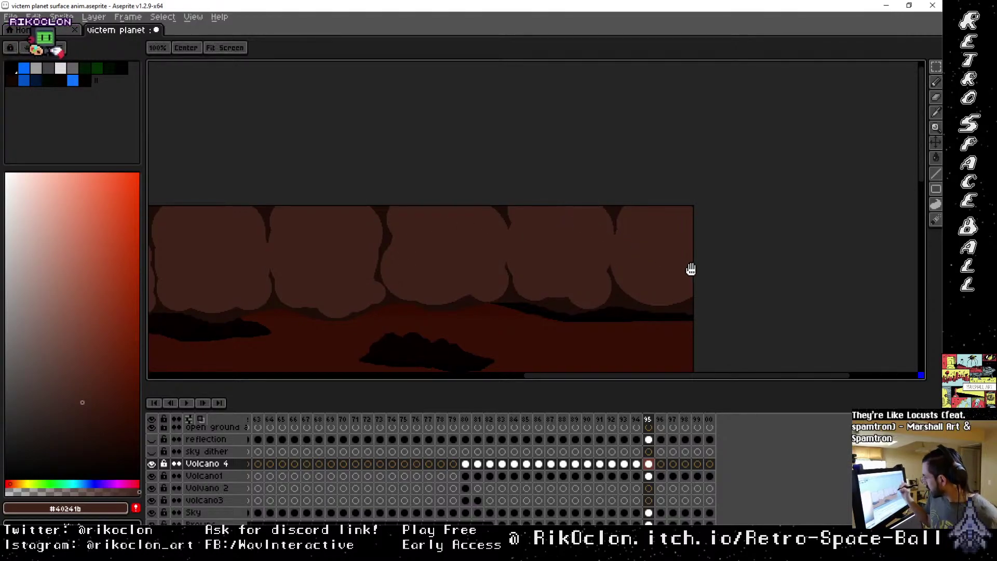
mouse_move(690, 269)
left_mouse_down()
mouse_move(609, 249)
mouse_move(625, 254)
mouse_move(613, 279)
mouse_move(592, 278)
mouse_move(618, 262)
mouse_move(530, 245)
left_mouse_up()
left_click_drag(629, 258, 561, 253)
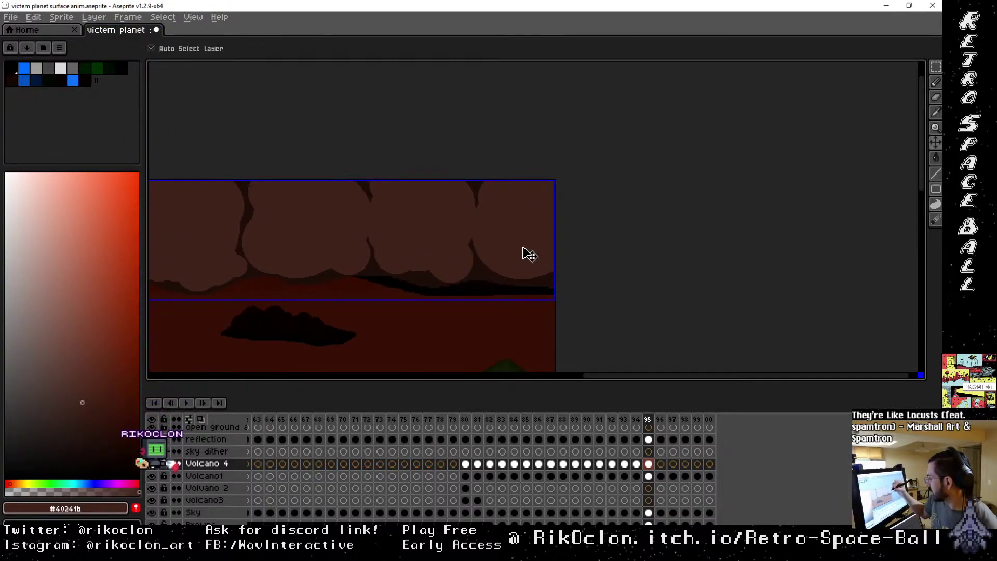
key("plus")
key("plus")
key("plus")
key("plus")
key("plus")
key("plus")
key("plus")
key("plus")
key("plus")
key("plus")
key("plus")
key("plus")
key("plus")
key("plus")
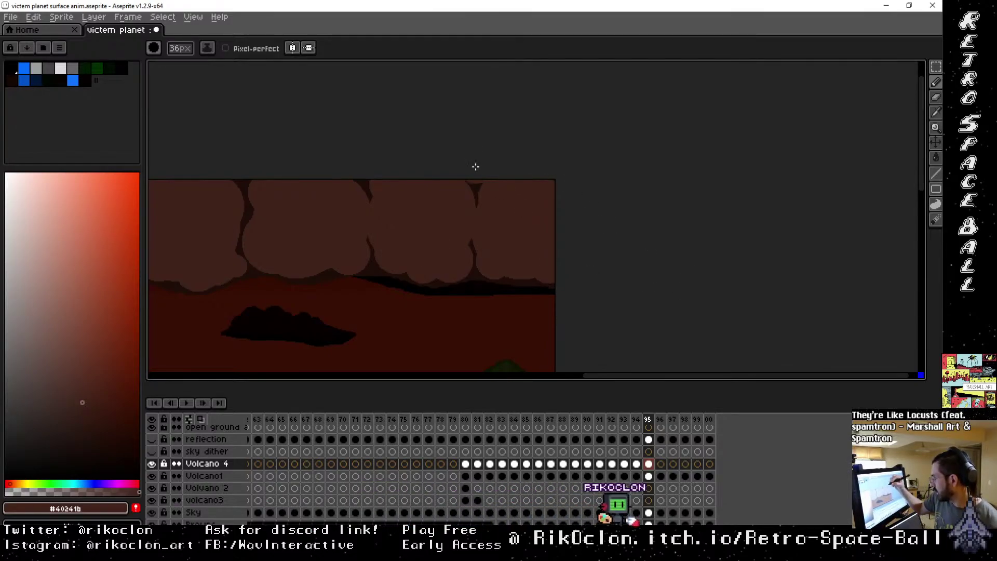
Fill out the cloud above the flat dark cloud in mid-sky with the 36 px brush and check the whole scene.
left_click_drag(392, 285, 748, 253)
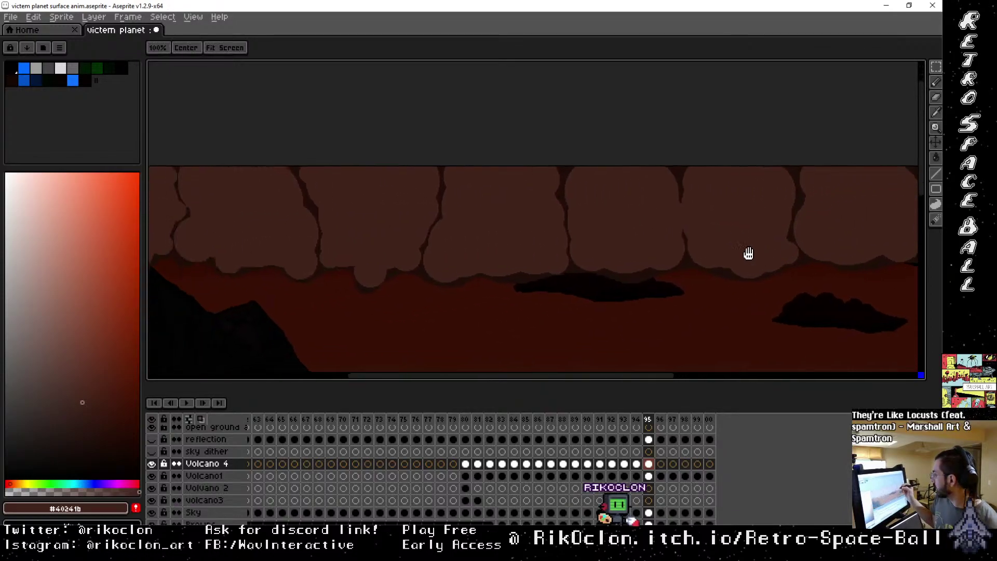
key("b")
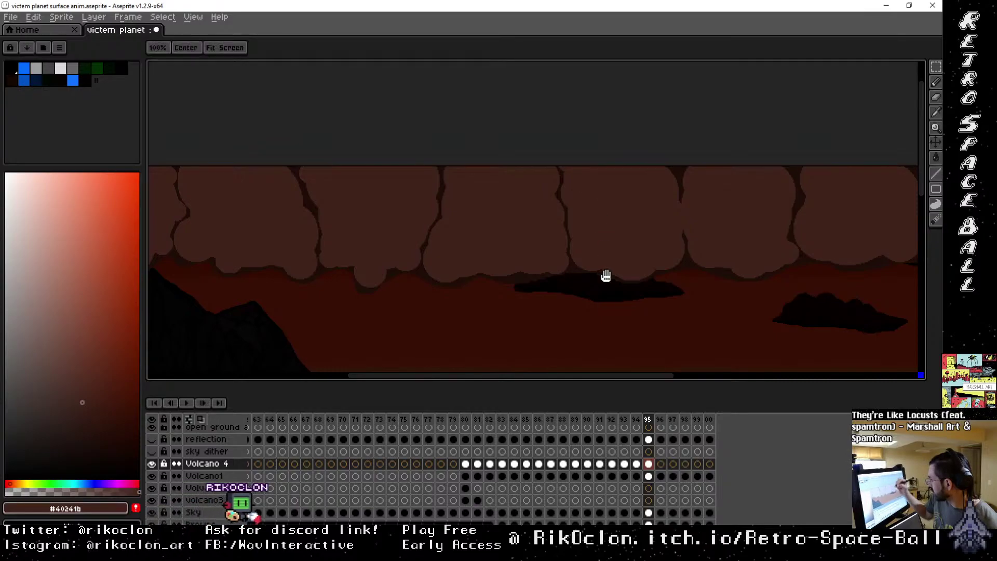
key("space")
mouse_move(605, 276)
left_mouse_down()
mouse_move(693, 295)
mouse_move(617, 271)
left_mouse_up()
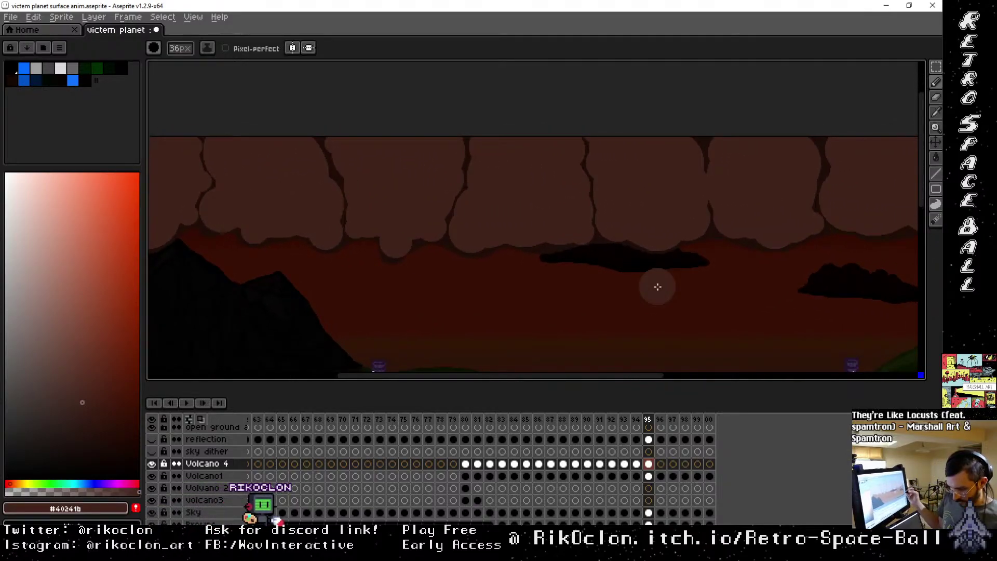
scroll(657, 287, "down", 2)
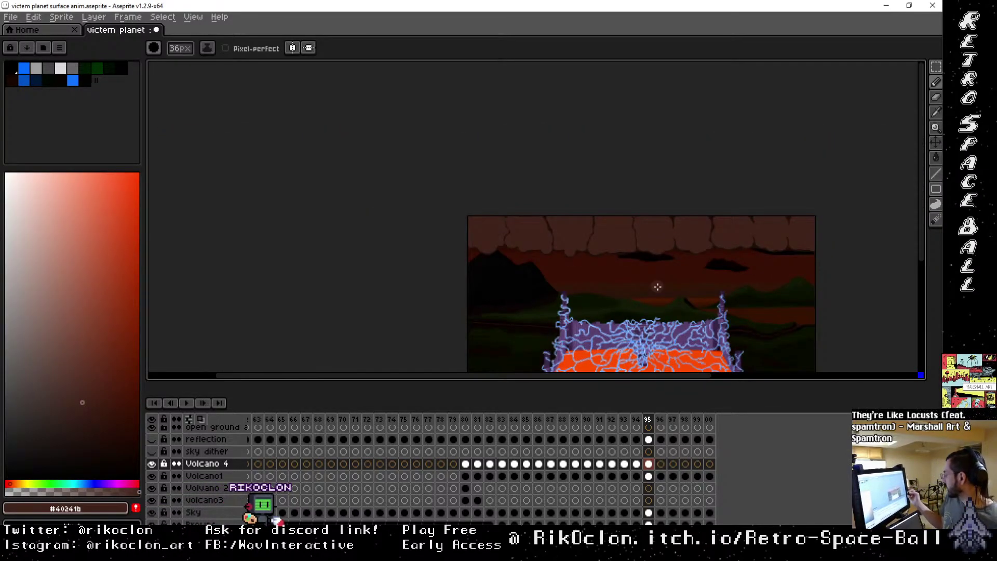
scroll(657, 287, "up", 1)
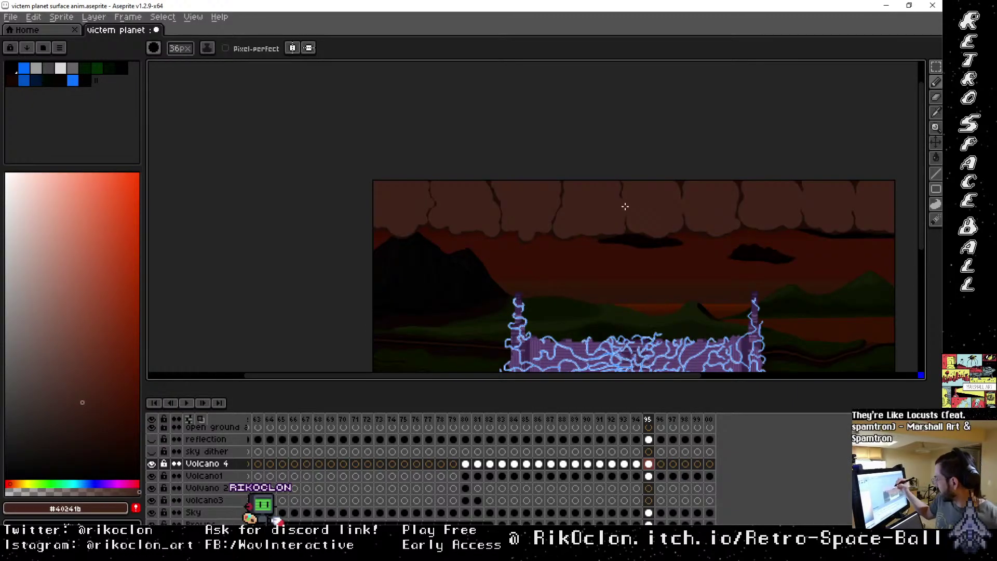
Compare the clouds on frame 95 with those on frames 94 and 96.
left_click(640, 420)
left_click(649, 419)
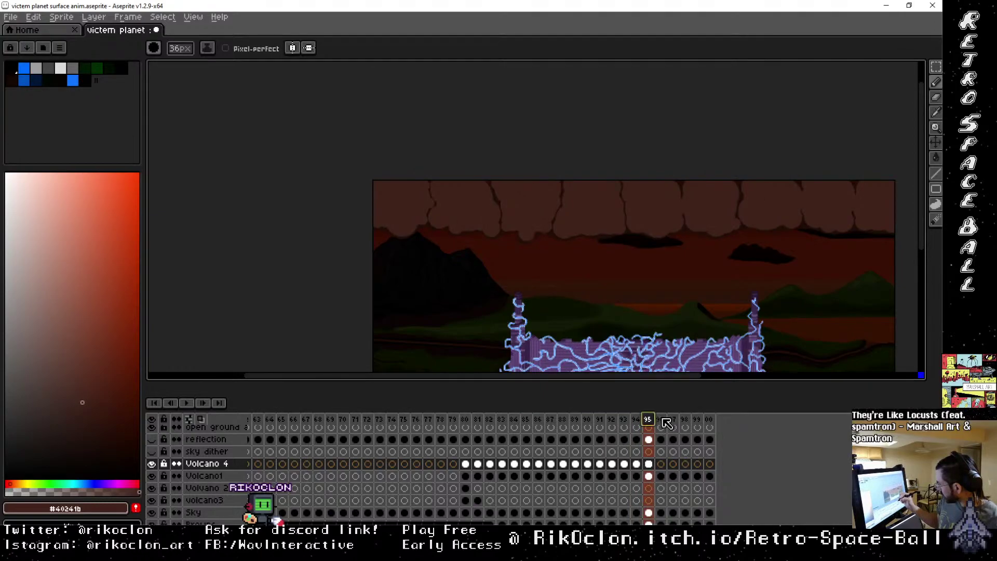
left_click(660, 420)
left_click(648, 419)
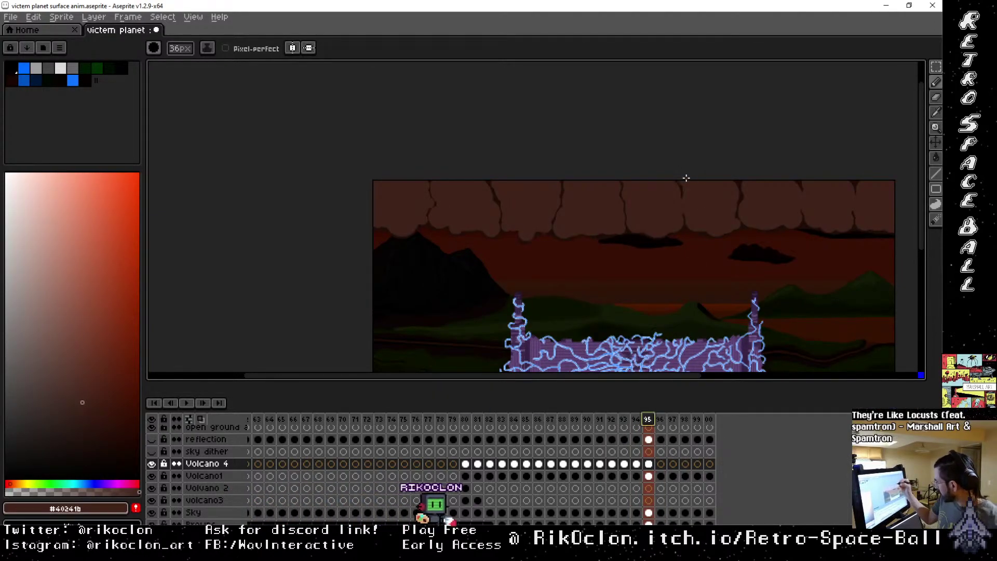
Fill the gaps between frame 95's clouds solid brown, and clear the bank's upper part with the 30 px eraser, leaving a thin strip.
left_click_drag(686, 179, 688, 202)
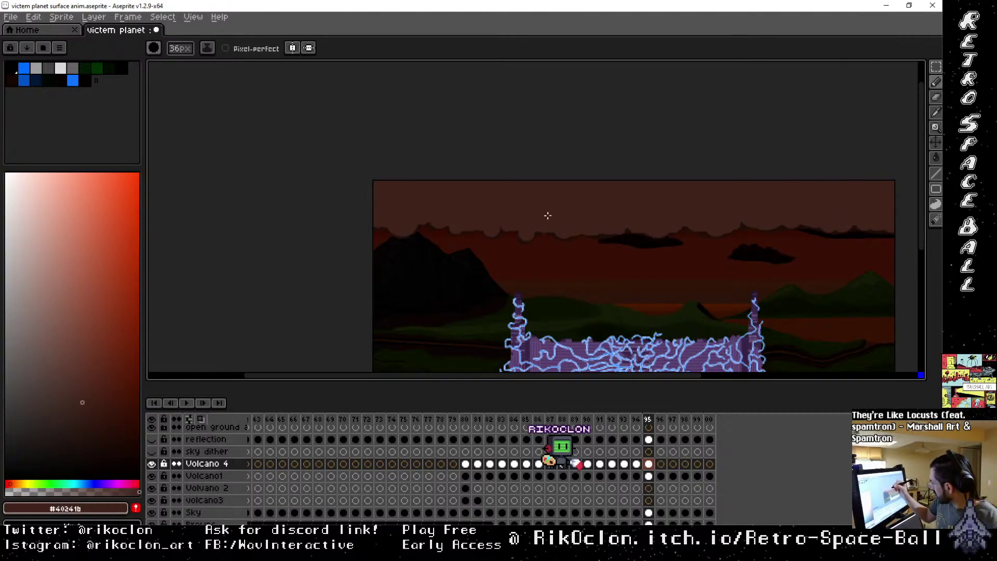
key("b")
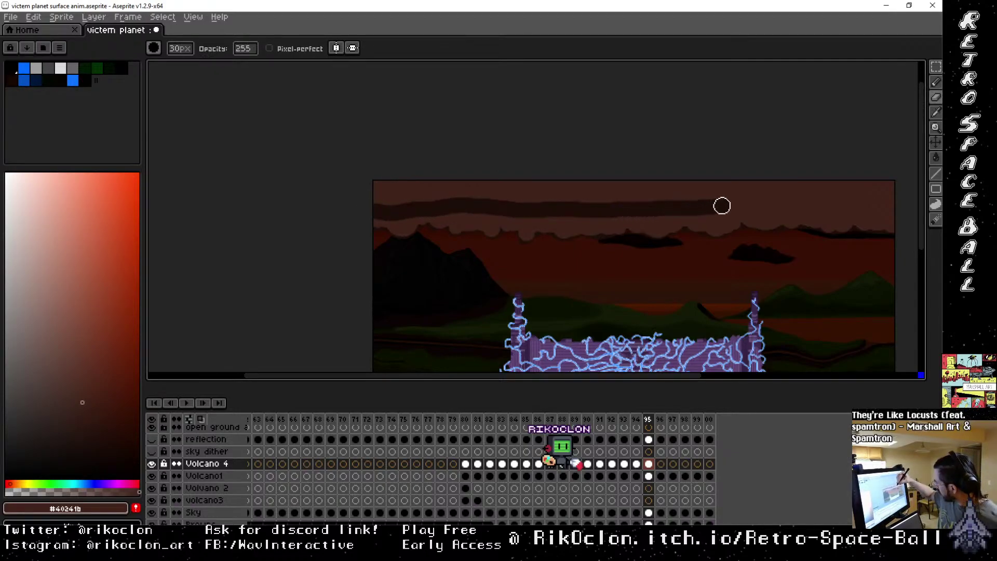
mouse_move(722, 207)
left_mouse_down()
mouse_move(912, 202)
mouse_move(866, 191)
mouse_move(360, 206)
mouse_move(562, 189)
mouse_move(890, 196)
left_mouse_up()
scroll(890, 196, "right", 2)
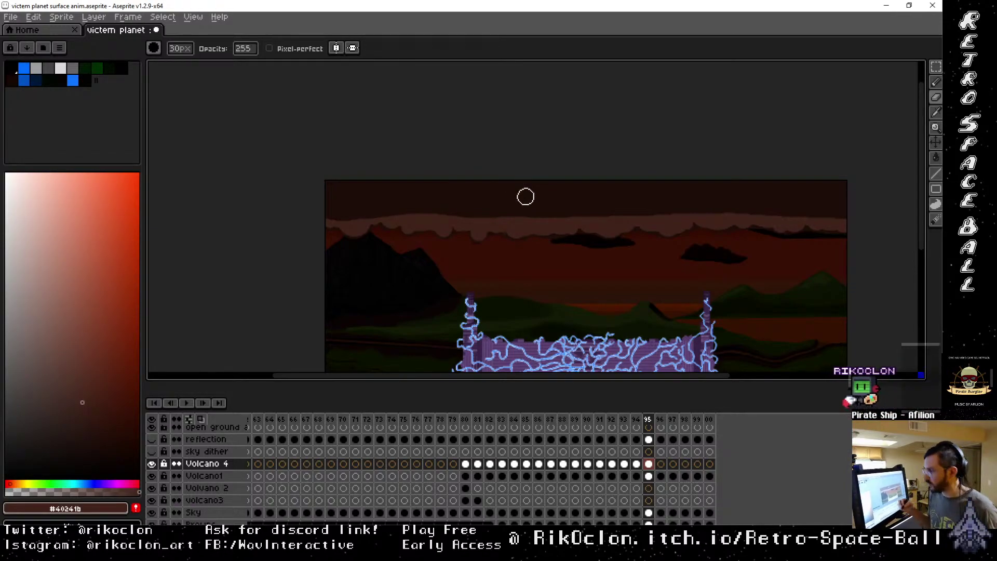
Paint separate round brown puffs above the cloud strip and along the sky's upper edge with the 36 px brush.
key("e")
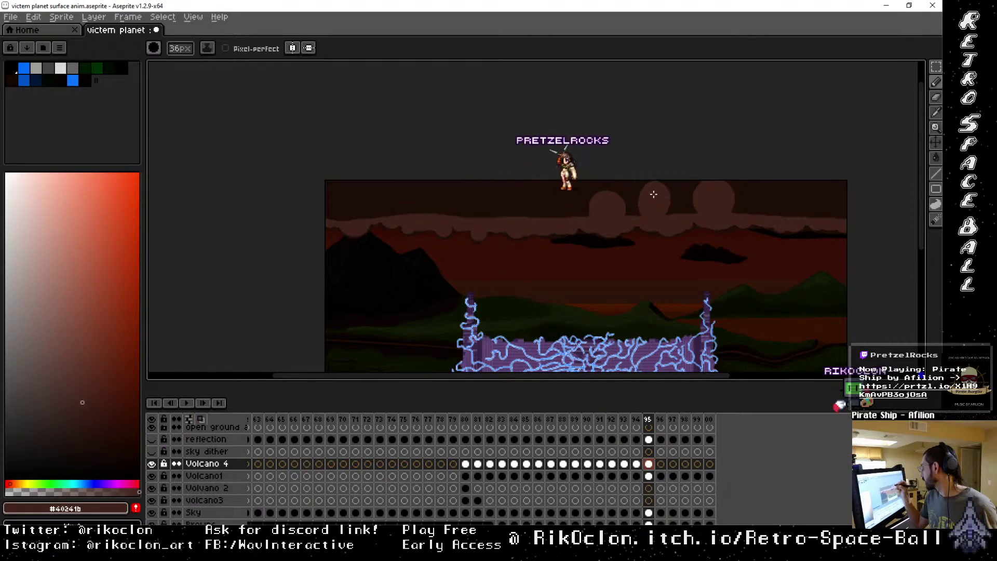
left_click(428, 205)
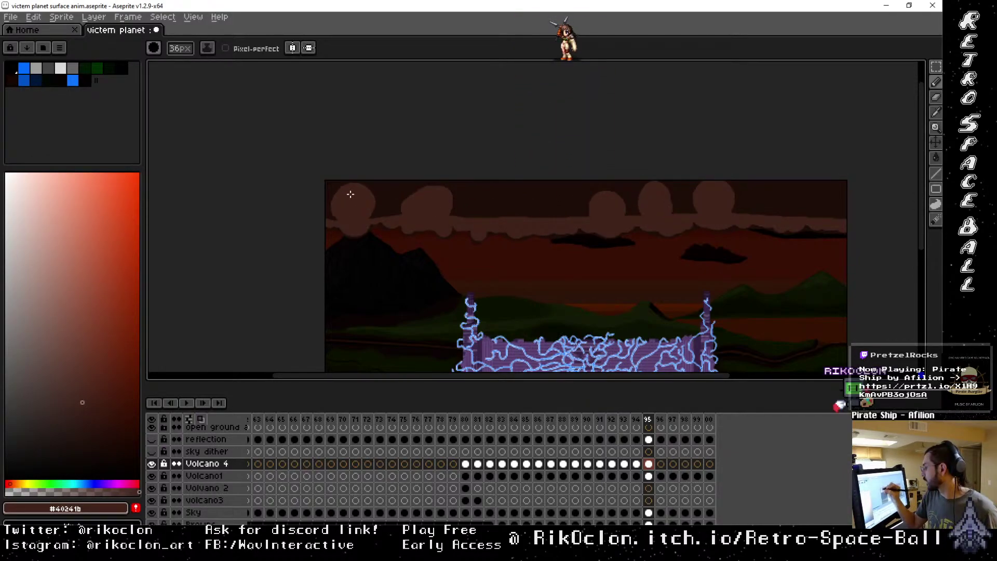
left_click(821, 210)
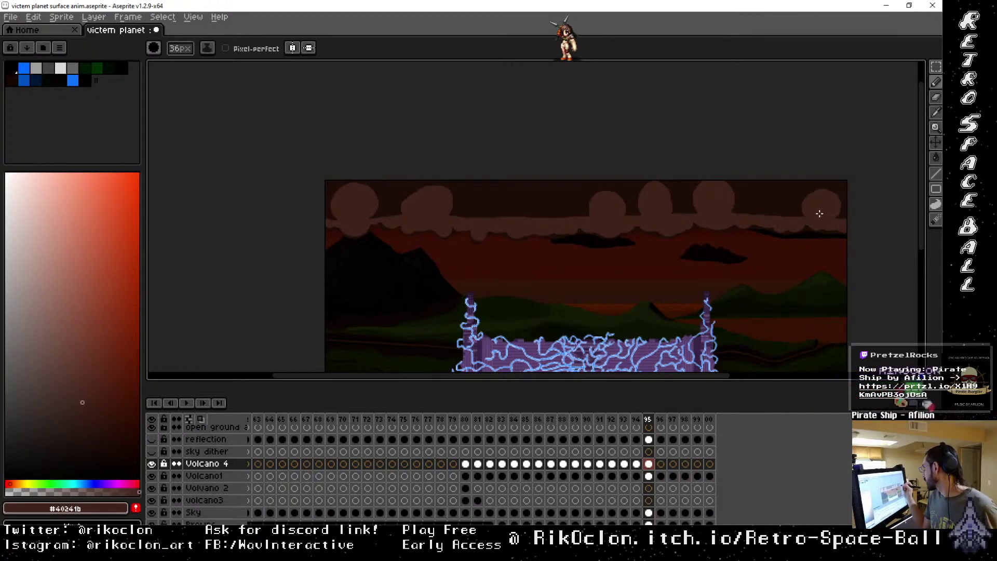
left_click(763, 200)
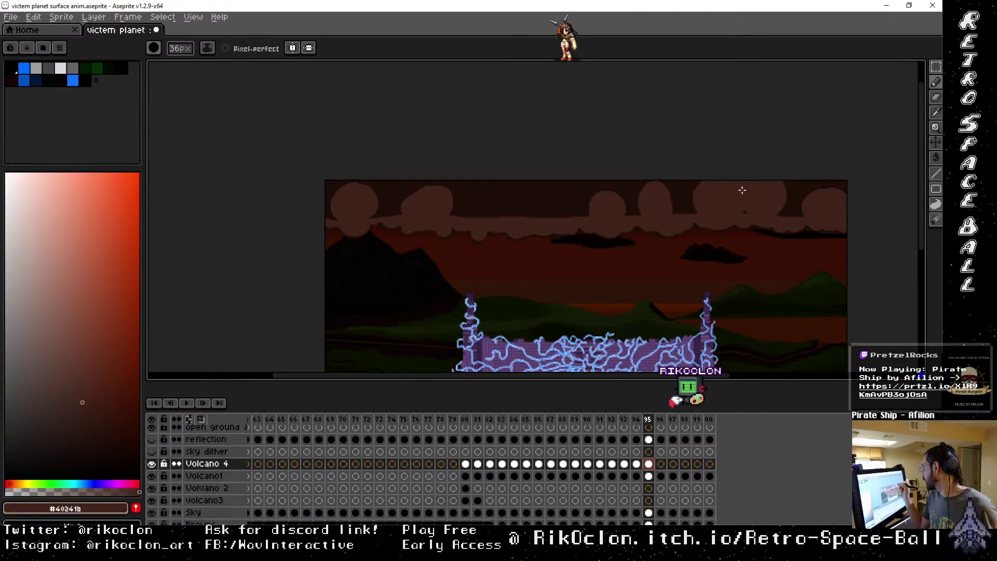
left_click(531, 213)
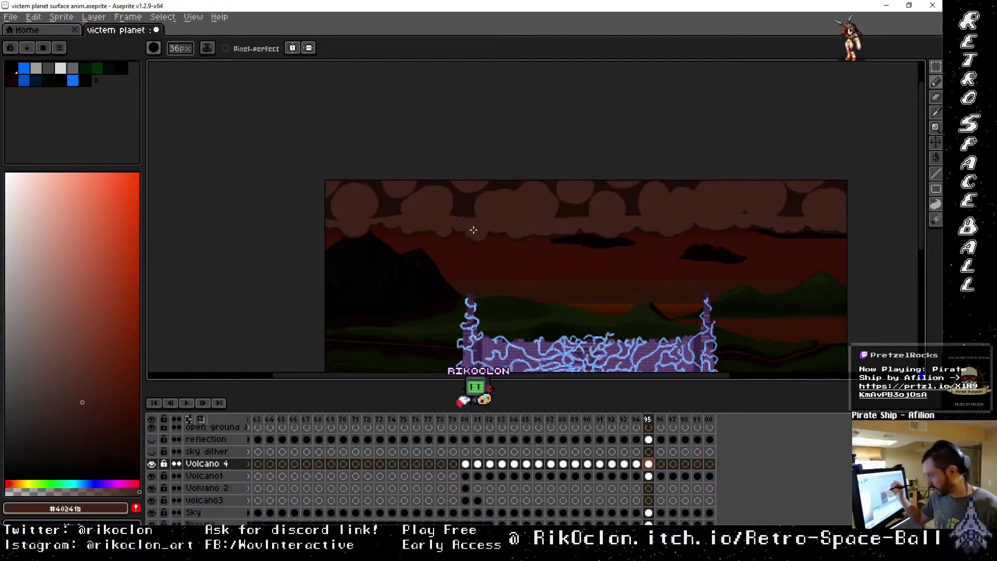
Erase the strip beneath the puffs with the 30 px eraser and rebuild larger rounded clouds across the sky with the 36 px brush.
key("b")
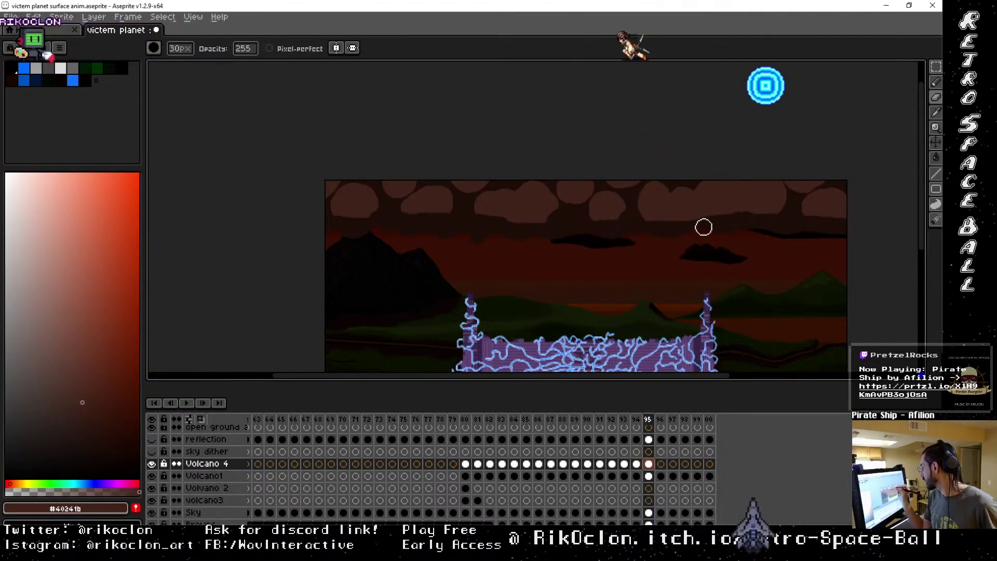
key("e")
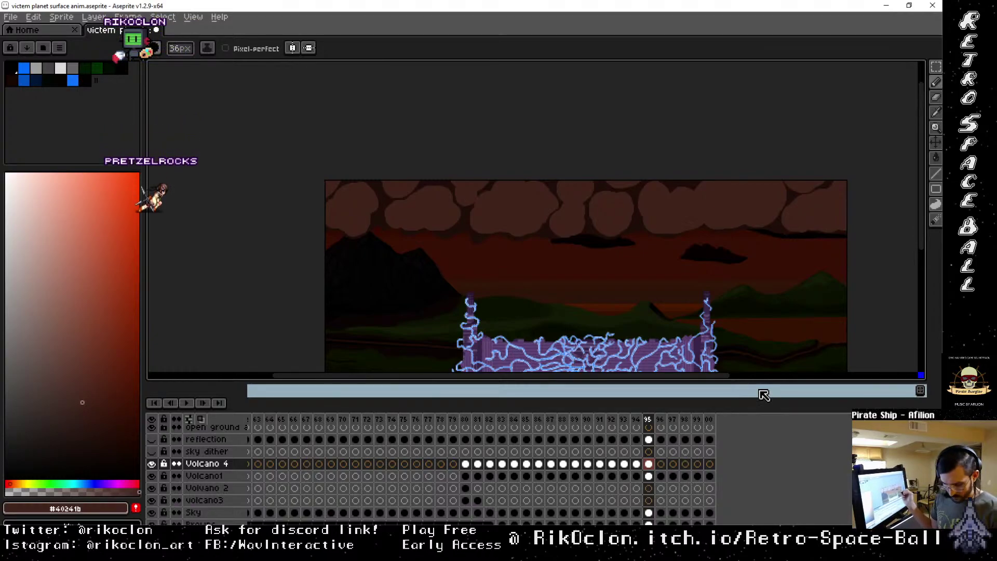
Adjust the brush size and extend the cloud edges to narrow the dark gaps across the sky.
key("minus")
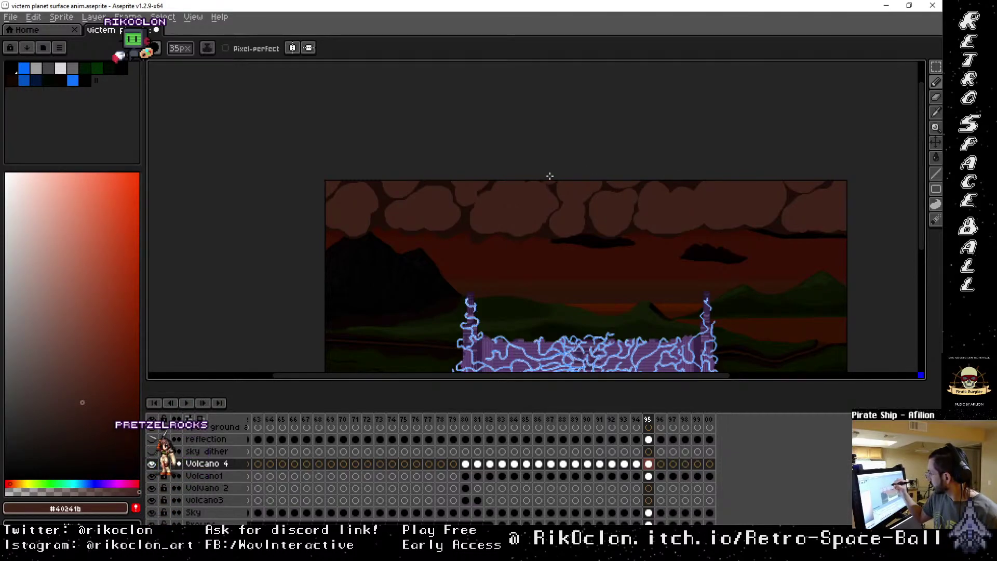
key("minus")
key("minus")
key("minus")
key("minus")
key("minus")
key("minus")
key("minus")
key("minus")
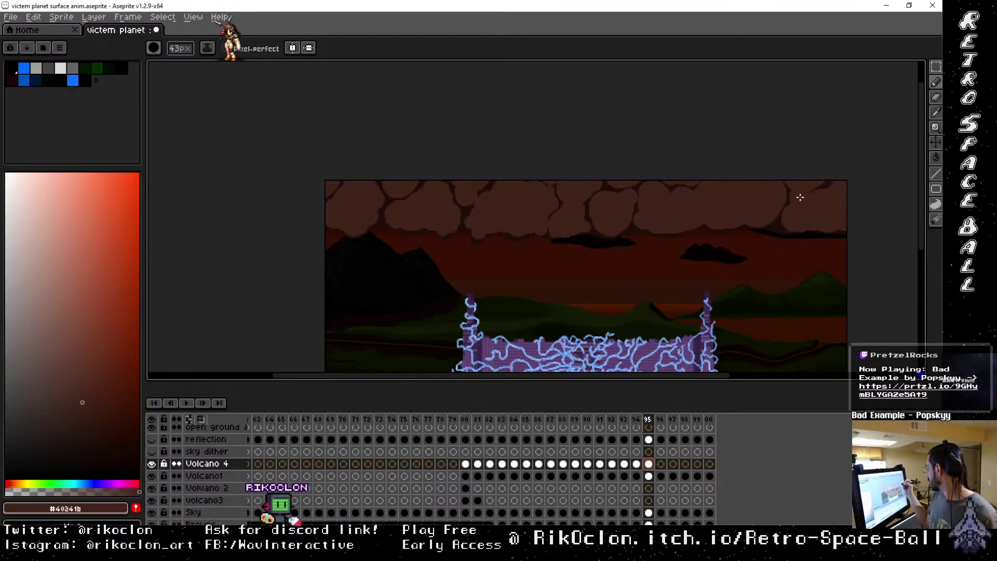
Reduce the brush to 22 px and refine the cloud edges at the sky's right end.
key("minus")
key("minus")
key("minus")
key("minus")
key("minus")
key("minus")
key("minus")
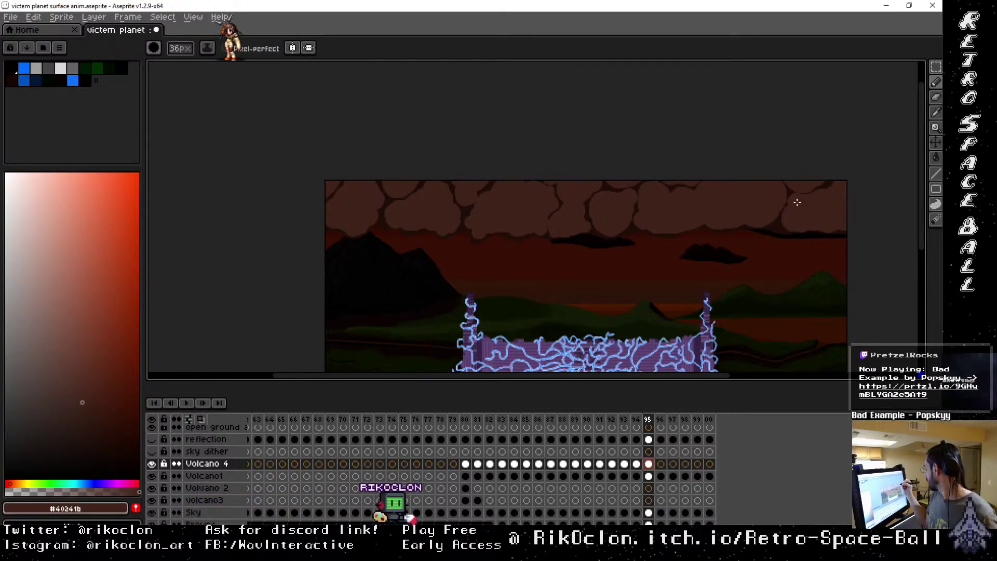
key("minus")
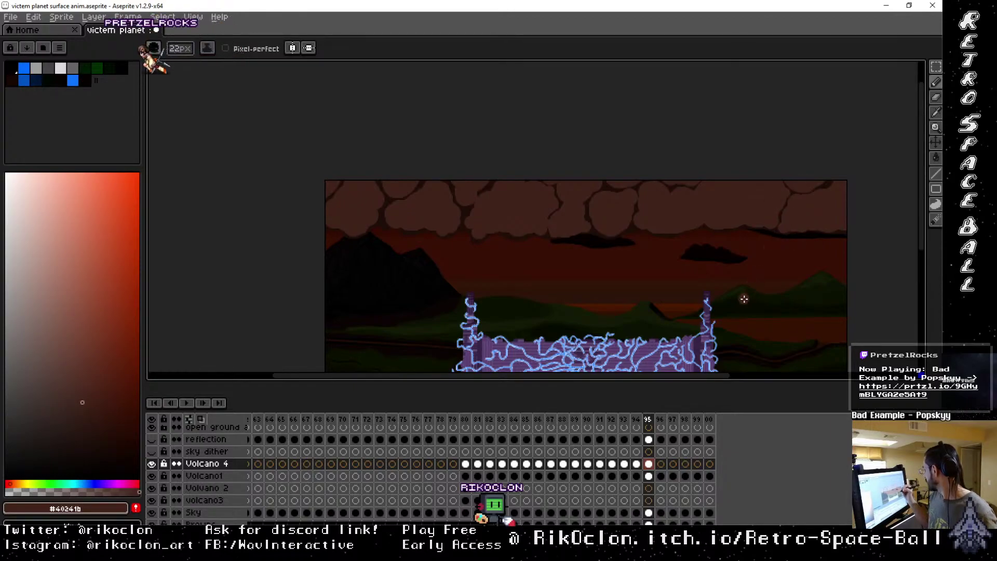
Reduce the brush to 17 px and bulge out the edges of the round cloud in mid-sky.
key("minus")
key("minus")
key("minus")
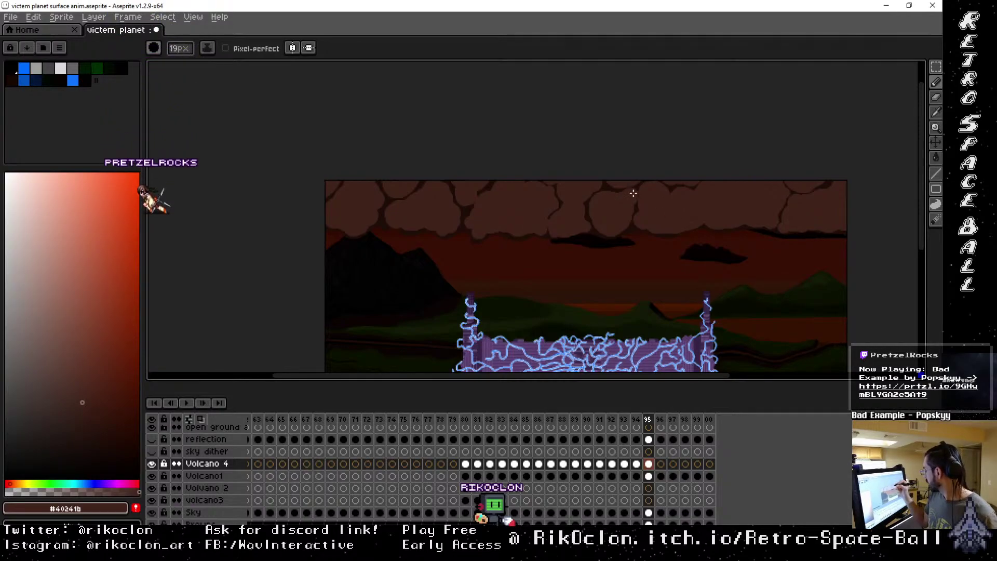
key("minus")
key("minus")
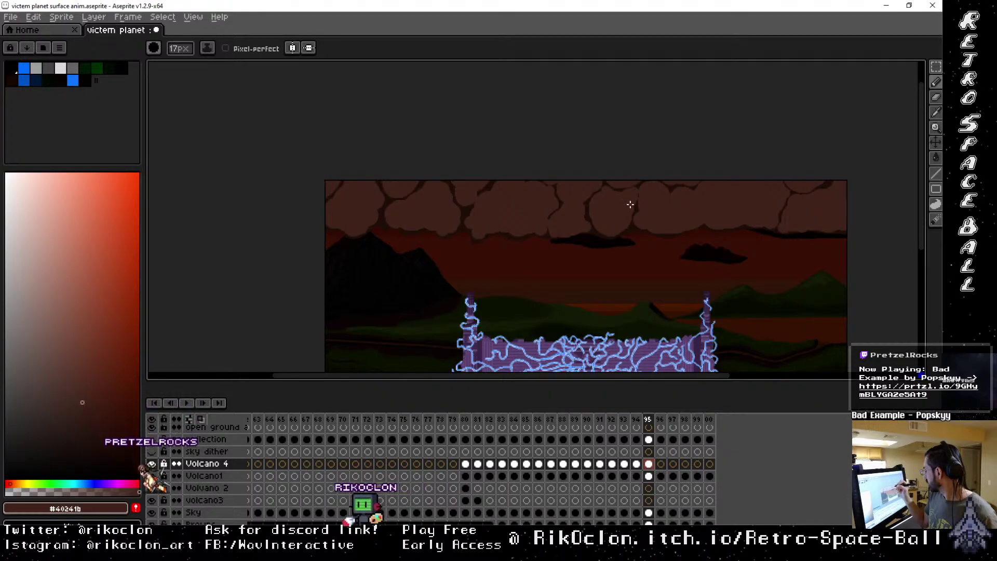
Enlarge the brush to 33 px and fill out the clouds between the volcano and mid-sky, adding bumps along their lower edges.
key("plus")
key("plus")
key("plus")
key("plus")
key("plus")
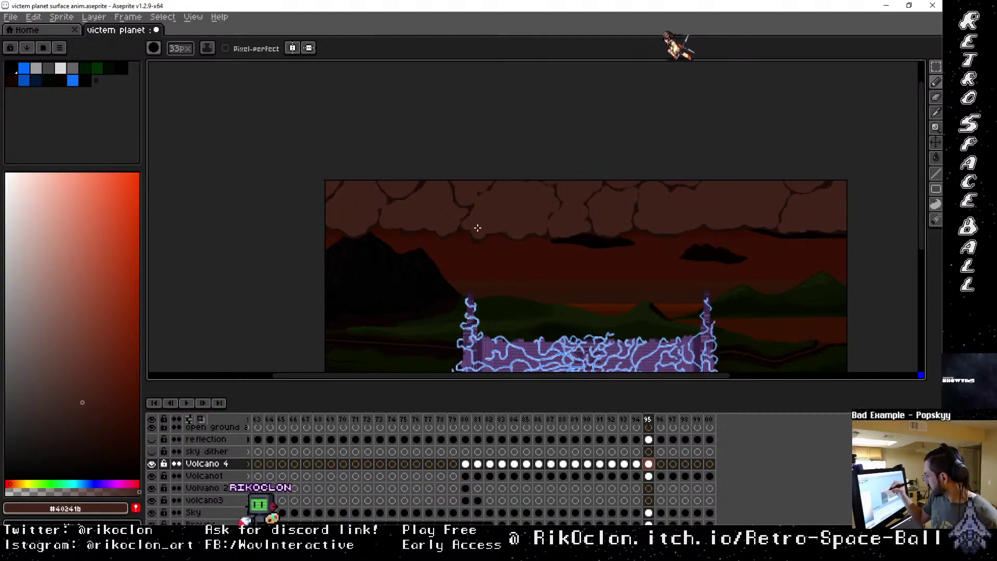
Check the reshaped clouds on frame 95 against the neighbouring frames 94 and 96.
left_click(639, 422)
left_click(651, 423)
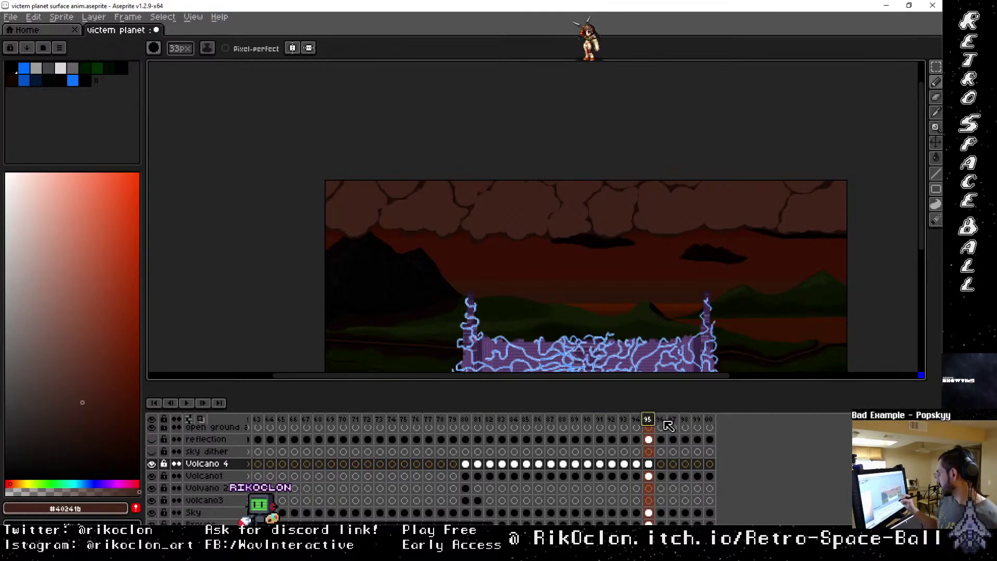
left_click(661, 425)
left_click(648, 421)
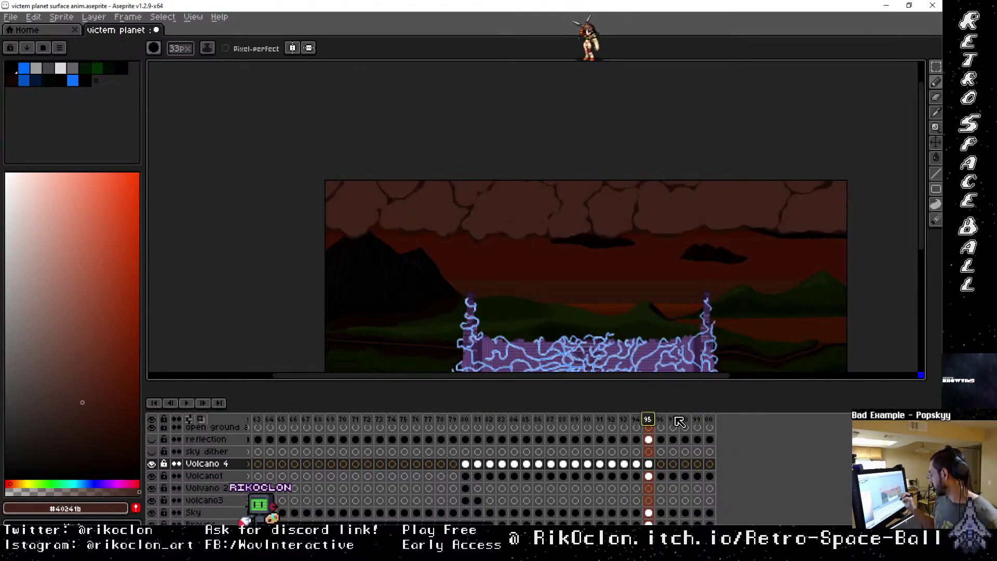
On frame 96 of Volcano 4, paint large brown clouds along the sky's upper edge and smaller puffs below with the 33 px brush.
left_click(659, 420)
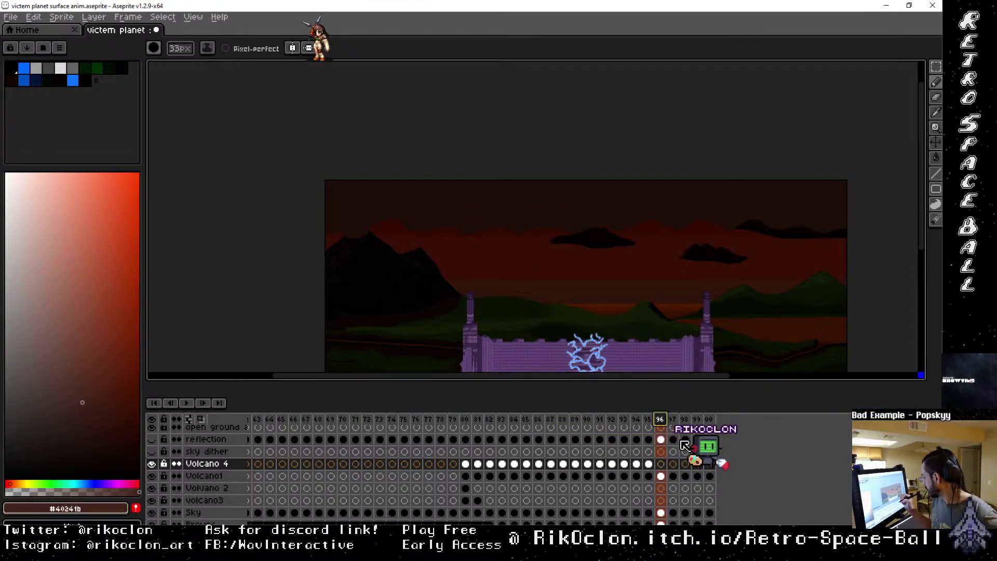
left_click_drag(655, 425, 666, 424)
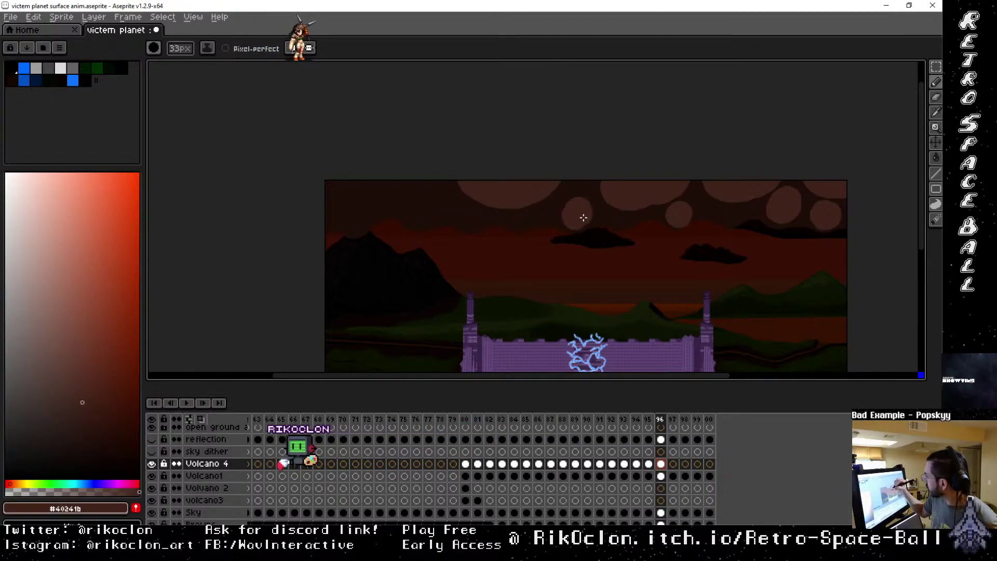
left_click_drag(412, 173, 343, 150)
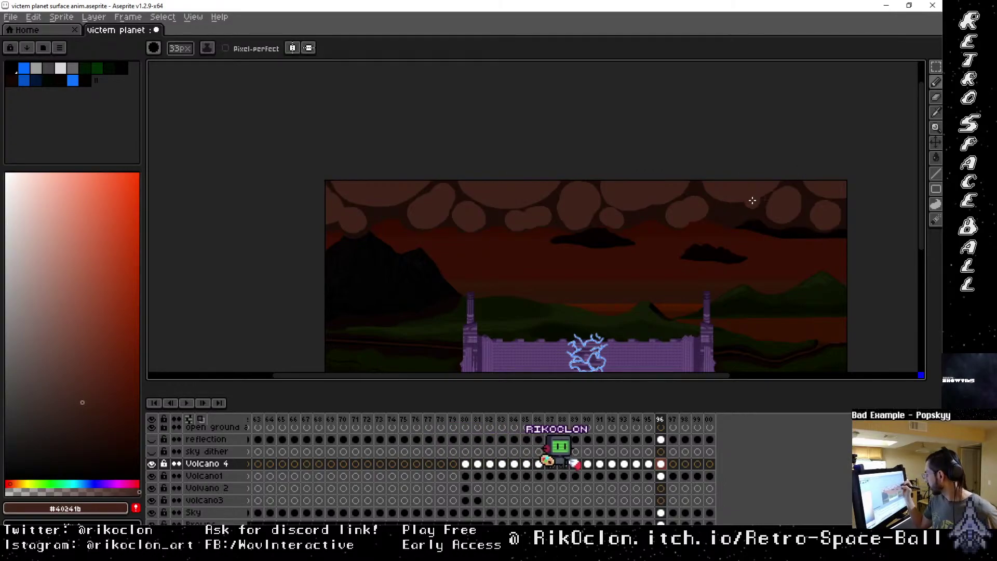
Trim the small cloud right of mid-sky with the 30 px eraser, and extend it and its neighbour with the brush at up to 39 px.
key("b")
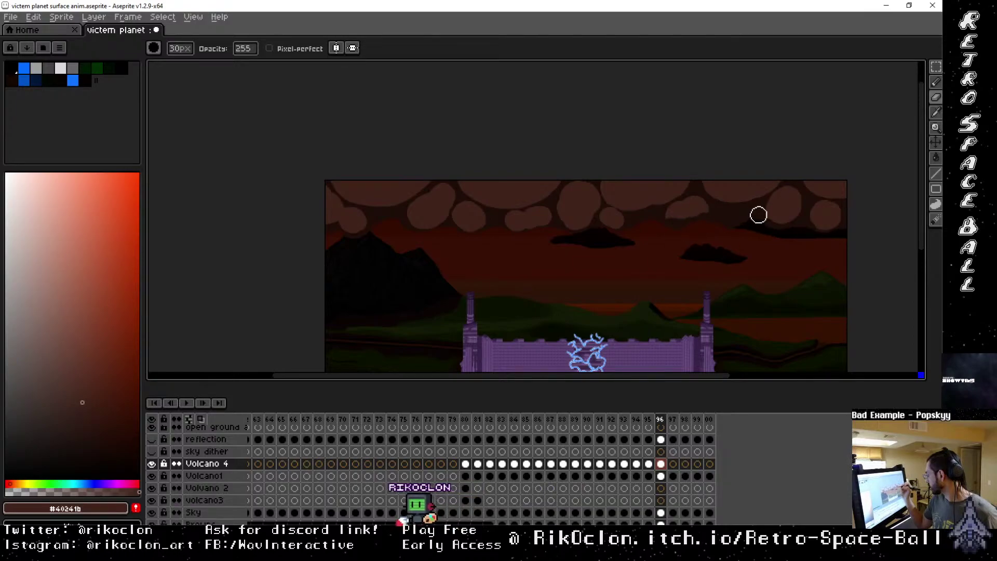
key("e")
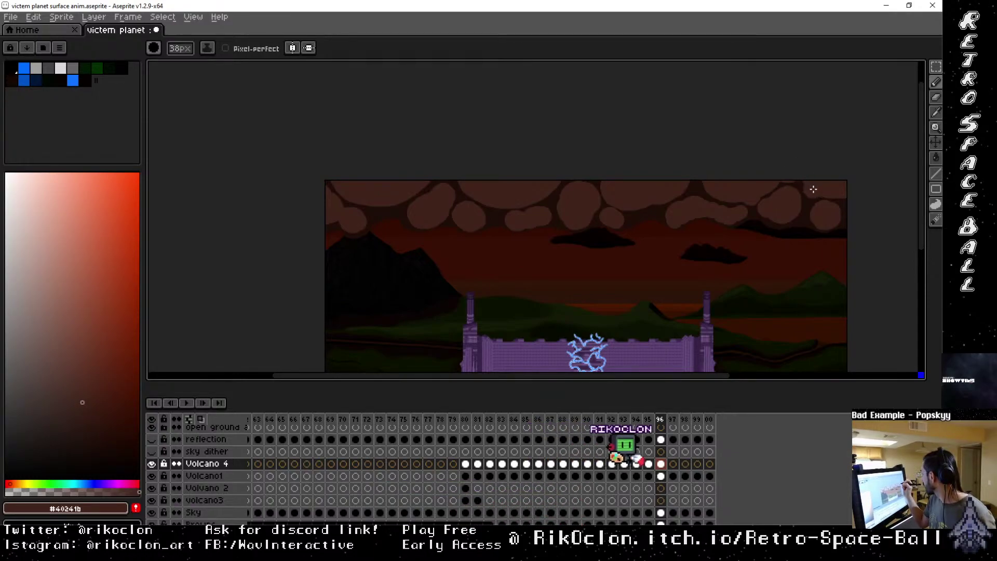
key("plus")
key("plus")
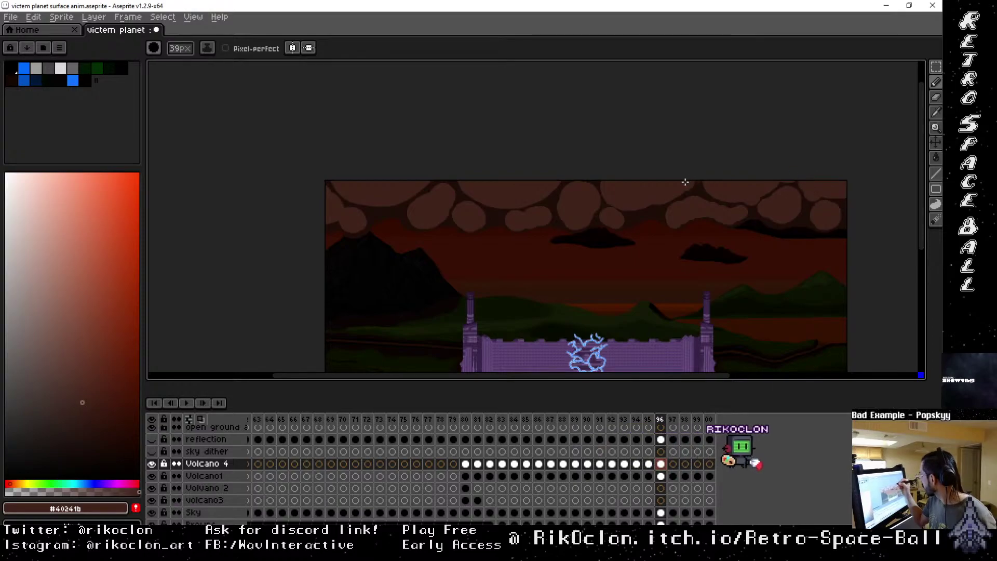
Enlarge the brush to 64 px and widen the large clouds along the sky's upper edge.
key("plus")
key("plus")
key("plus")
key("plus")
key("plus")
key("plus")
key("plus")
key("plus")
key("plus")
key("plus")
key("plus")
key("plus")
key("plus")
key("plus")
key("plus")
key("plus")
key("plus")
key("plus")
key("plus")
key("plus")
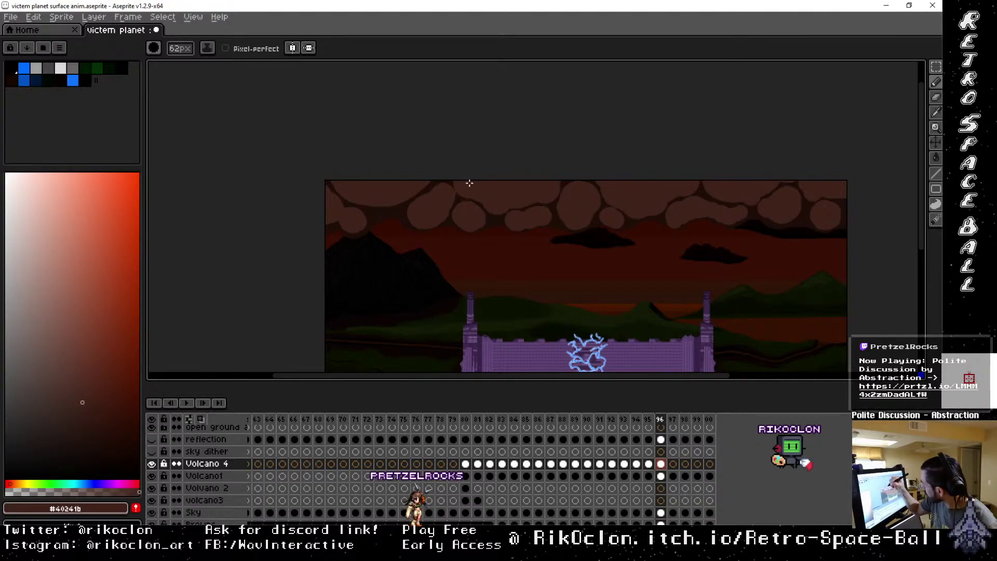
key("plus")
key("plus")
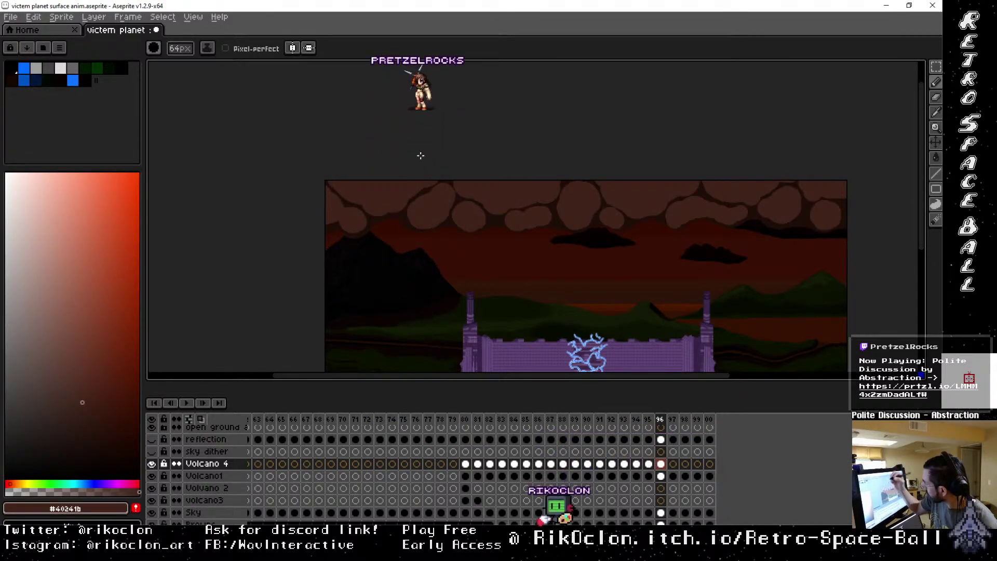
Reduce the brush to 46 px and narrow the gaps beside the tall cloud in mid-sky.
key("minus")
key("minus")
key("minus")
key("minus")
key("minus")
key("minus")
key("minus")
key("minus")
key("minus")
key("minus")
key("minus")
key("minus")
key("minus")
key("minus")
key("minus")
key("minus")
key("minus")
key("minus")
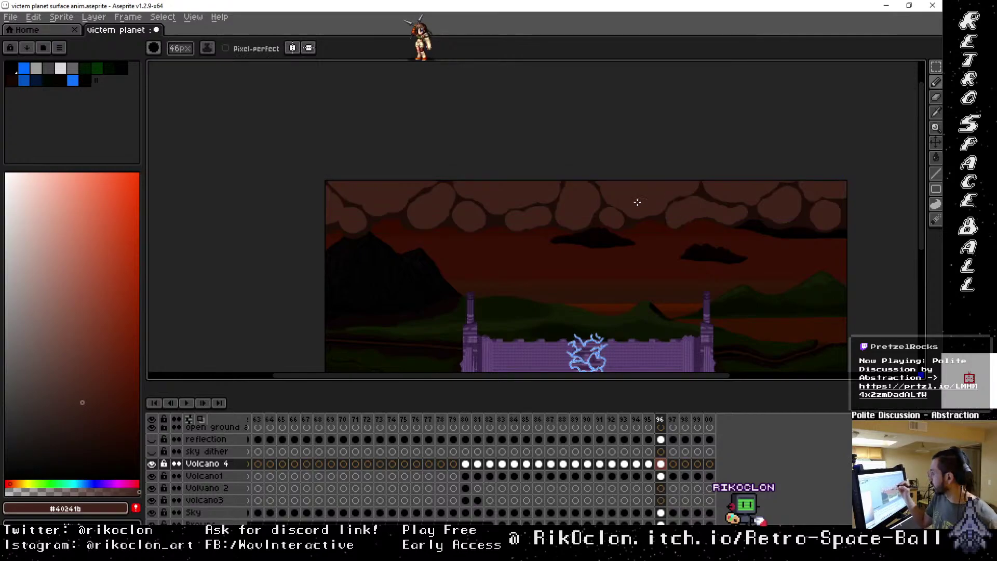
Reduce the brush to 21 px and touch up the small clouds above the volcano.
key("minus")
key("minus")
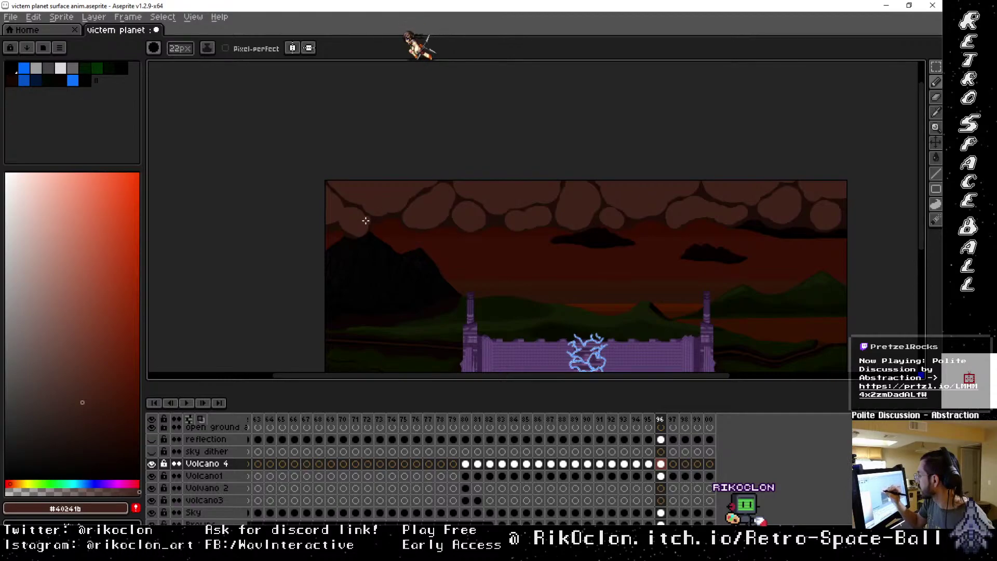
key("plus")
key("plus")
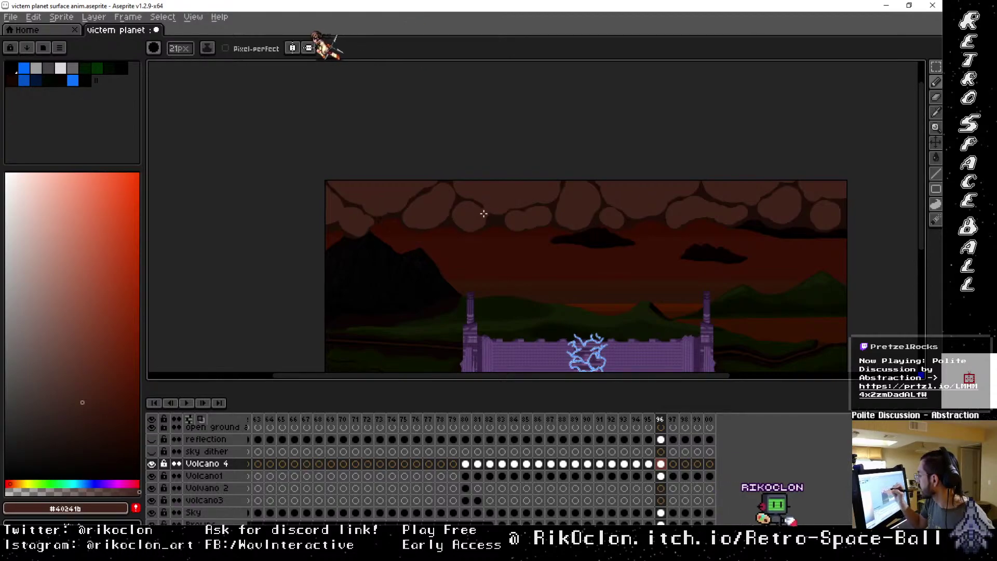
key("plus")
key("plus")
key("plus")
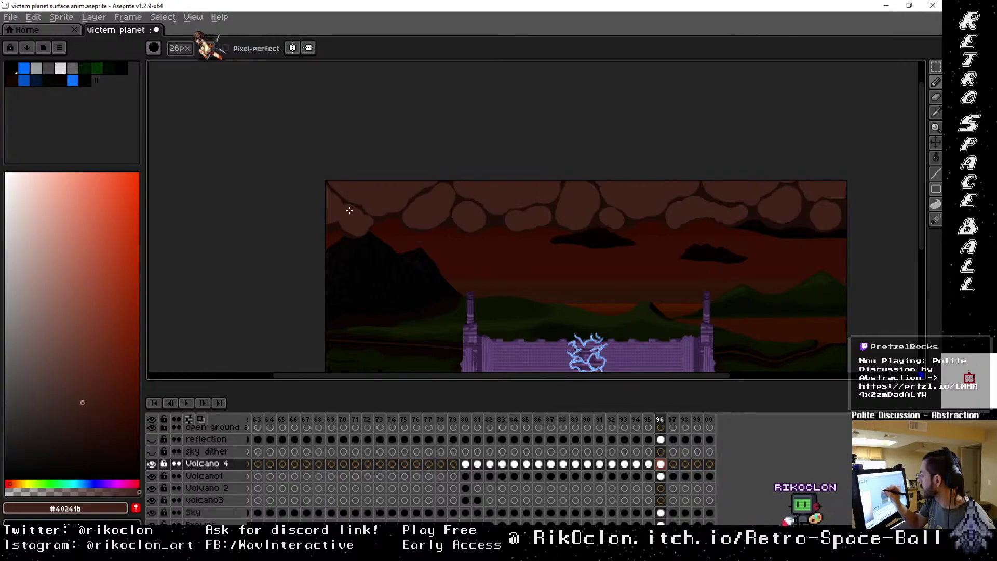
Enlarge the brush to 51 px and join the two small clouds above the volcano's right slope.
key("plus")
key("plus")
key("plus")
key("plus")
key("plus")
key("plus")
key("plus")
key("plus")
key("plus")
key("plus")
key("plus")
key("plus")
key("plus")
key("plus")
key("plus")
key("plus")
key("plus")
key("plus")
key("plus")
key("plus")
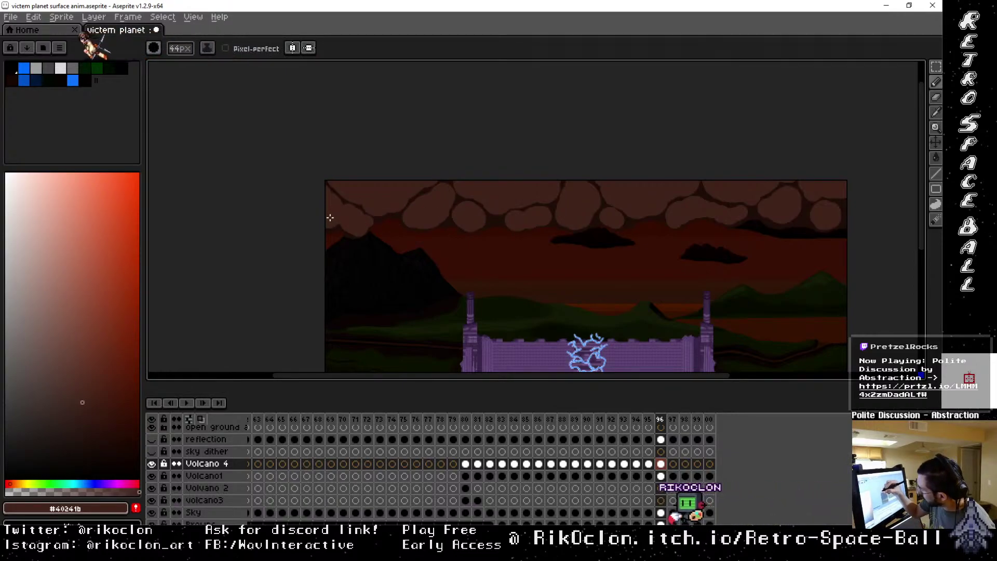
key("minus")
key("minus")
key("minus")
key("minus")
key("minus")
key("minus")
key("minus")
key("minus")
key("minus")
key("minus")
key("minus")
key("minus")
key("minus")
key("minus")
key("minus")
key("minus")
key("minus")
key("minus")
key("minus")
key("minus")
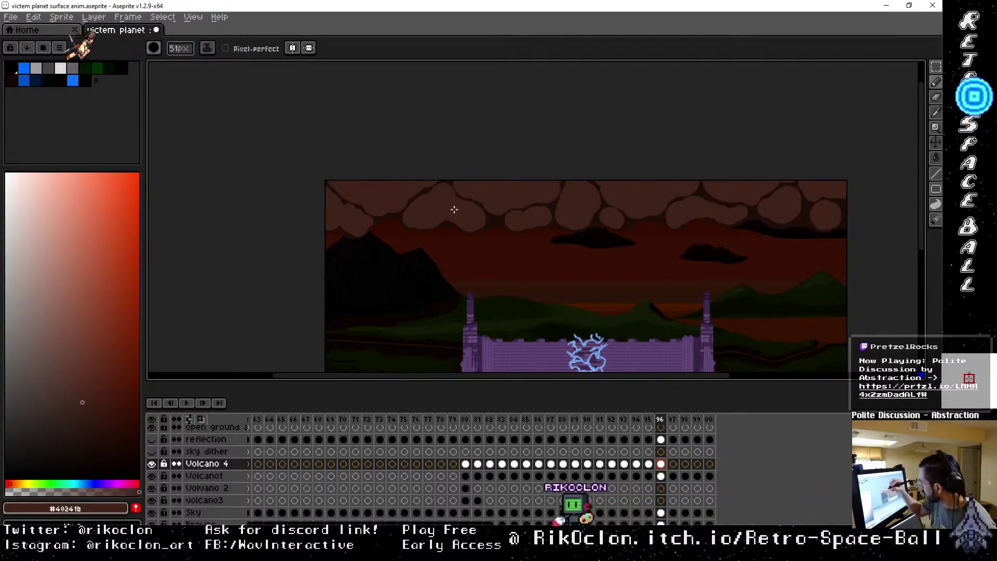
Reduce the brush to 19 px and reshape the small clouds above the volcano's right slope.
key("plus")
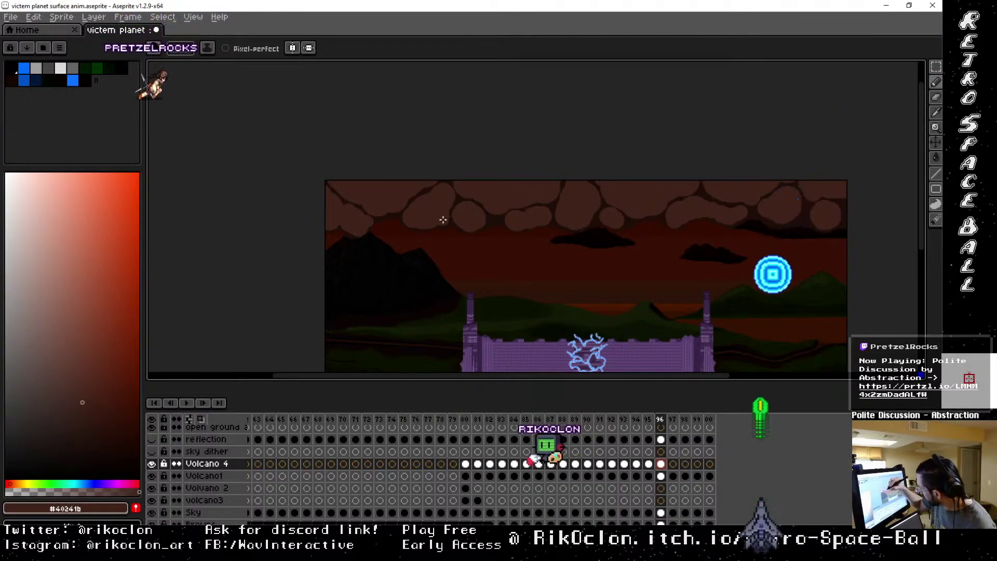
key("minus")
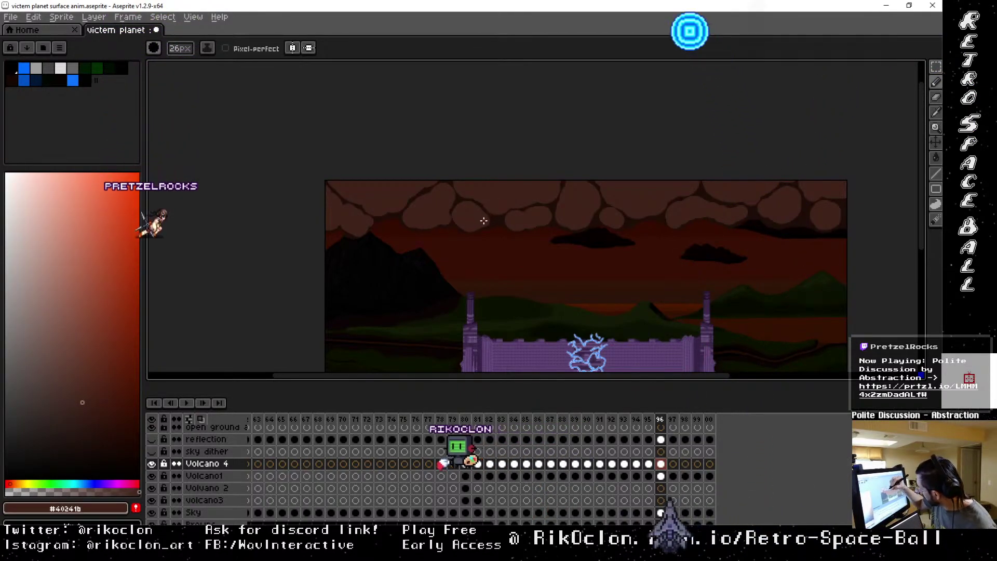
key("minus")
key("minus")
key("minus")
key("minus")
key("minus")
key("minus")
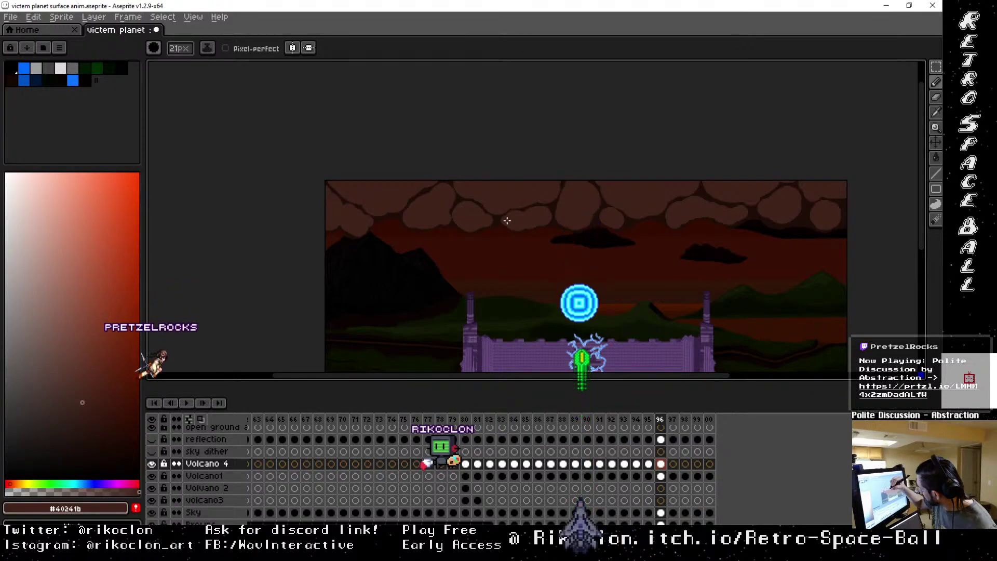
key("minus")
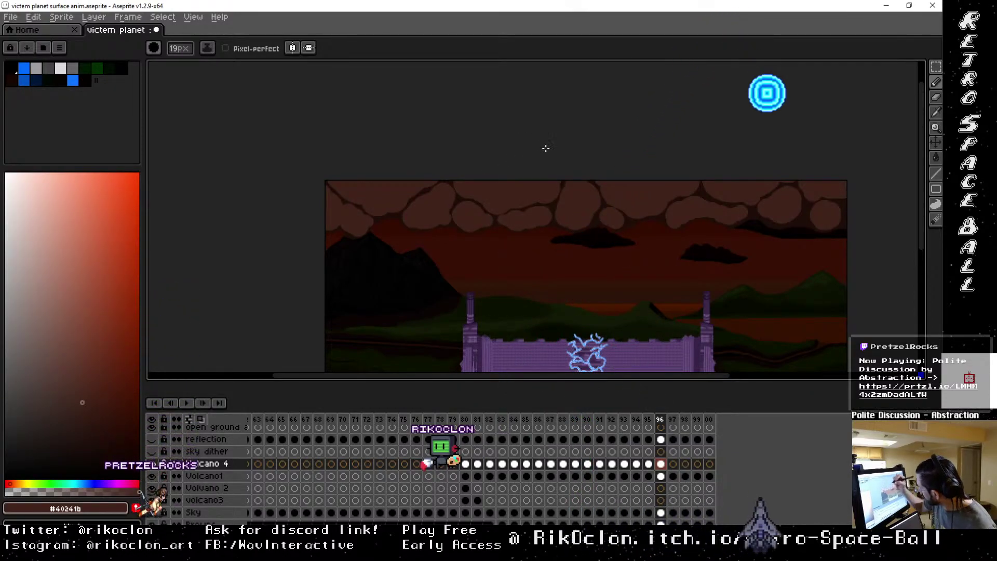
Enlarge the brush to 49 px and widen the tall mid-sky cloud and the low clouds beside it.
key("plus")
key("plus")
key("plus")
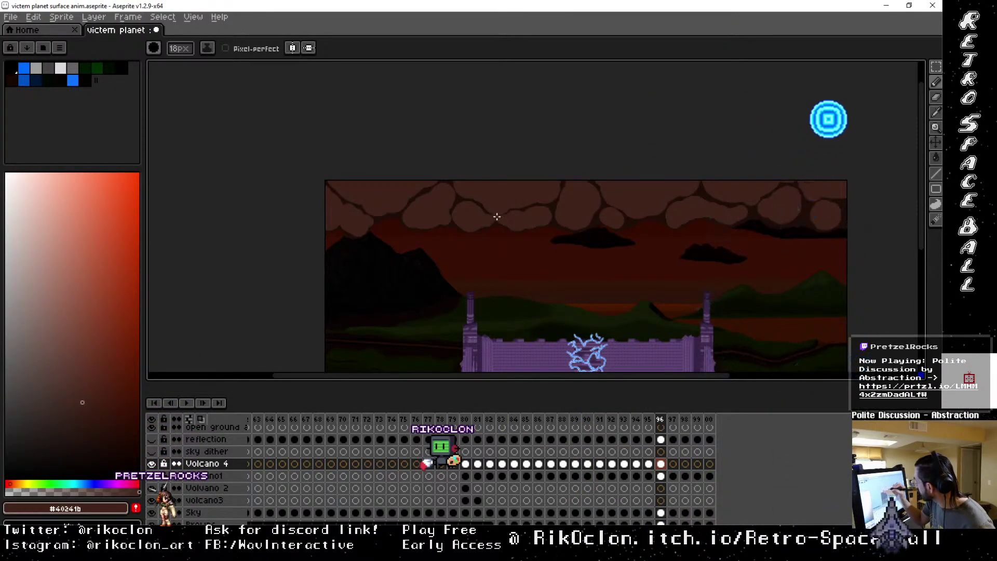
key("plus")
key("plus")
key("plus")
key("plus")
key("plus")
key("plus")
key("plus")
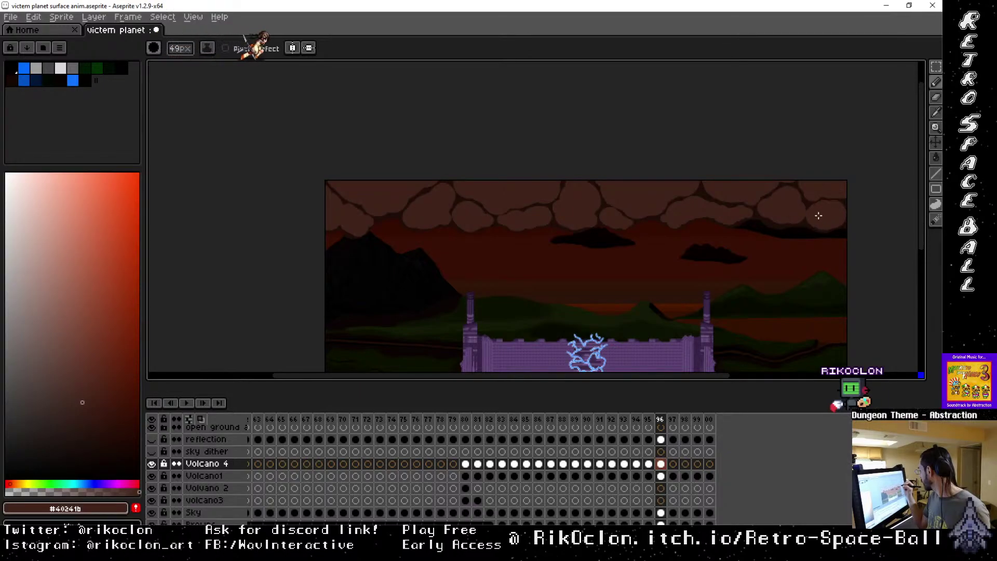
On frame 97, enlarge the brush to 64 px and paint large clouds along the sky's upper edge.
left_click(673, 420)
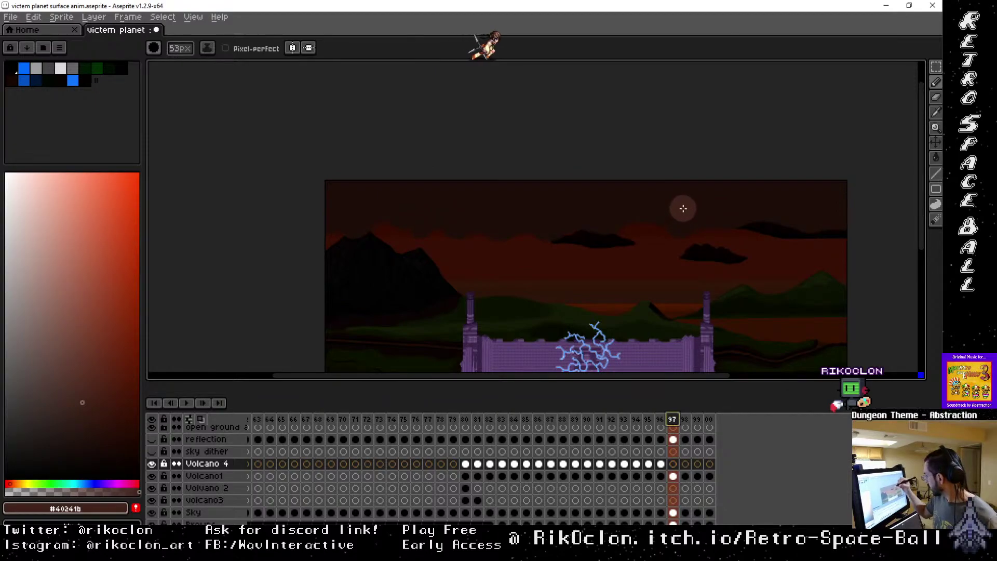
key("plus")
key("plus")
key("plus")
key("plus")
key("plus")
key("plus")
key("plus")
key("plus")
key("plus")
key("plus")
key("plus")
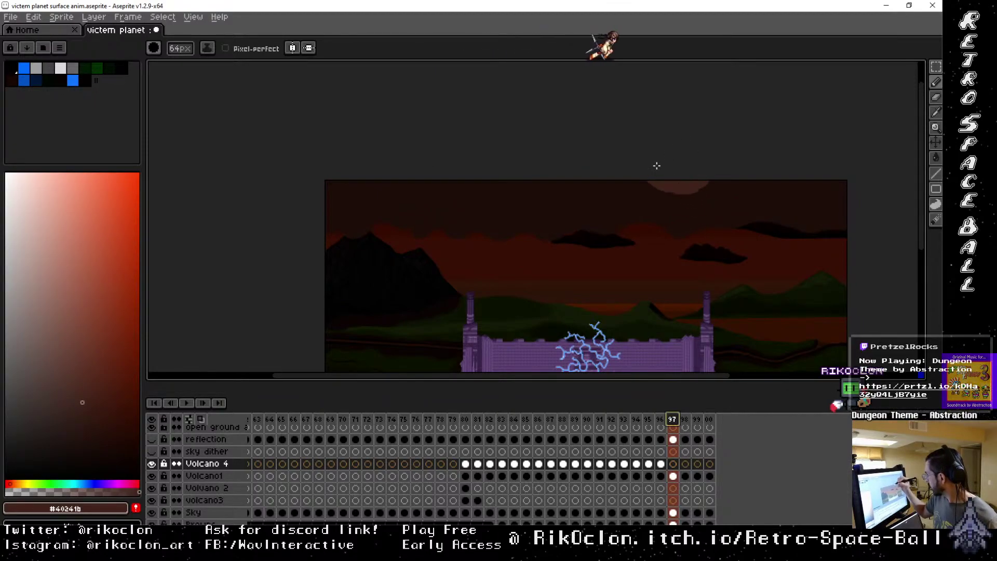
mouse_move(656, 165)
left_mouse_down()
mouse_move(661, 176)
mouse_move(656, 169)
left_mouse_up()
mouse_move(540, 178)
left_mouse_down()
mouse_move(507, 178)
mouse_move(564, 170)
left_mouse_up()
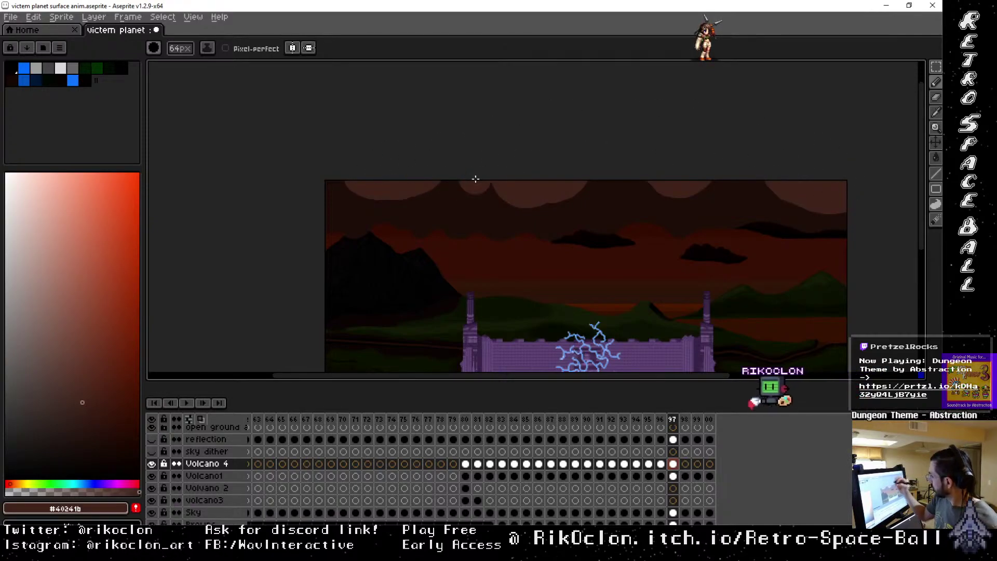
Paint a lower row of round clouds from above the volcano to beyond mid-sky on frame 97.
left_click_drag(353, 214, 329, 201)
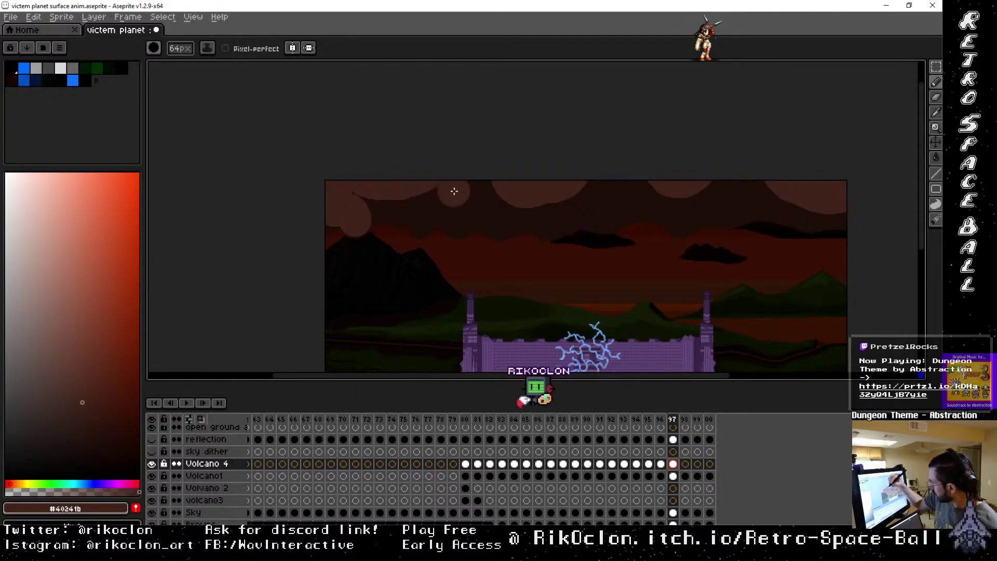
left_click_drag(453, 211, 462, 206)
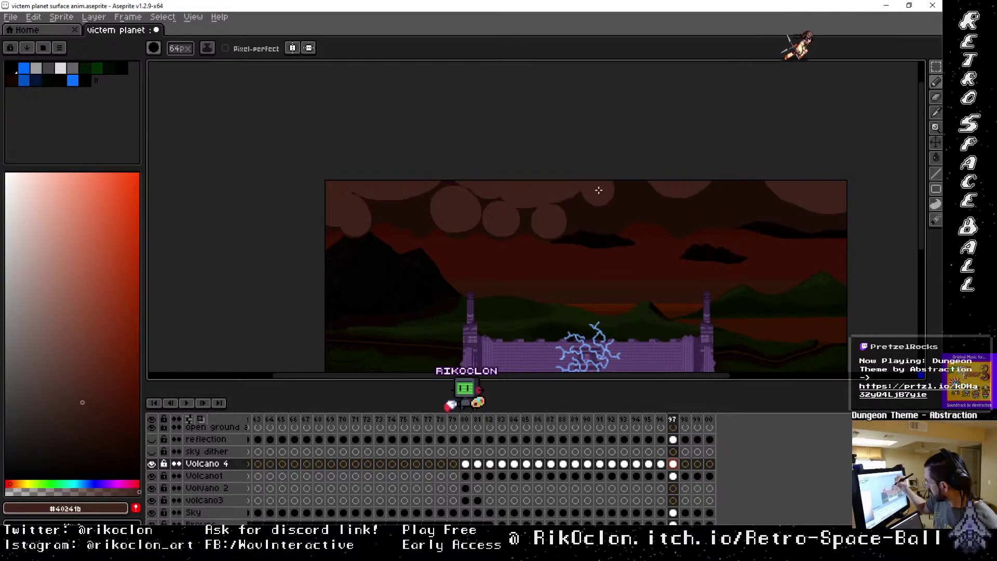
left_click_drag(599, 190, 607, 206)
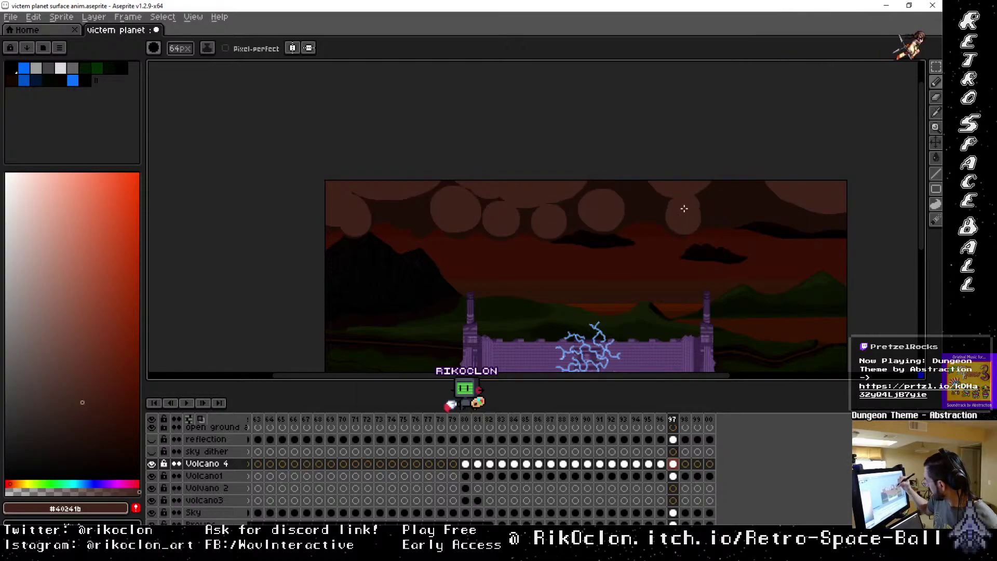
left_click(735, 197)
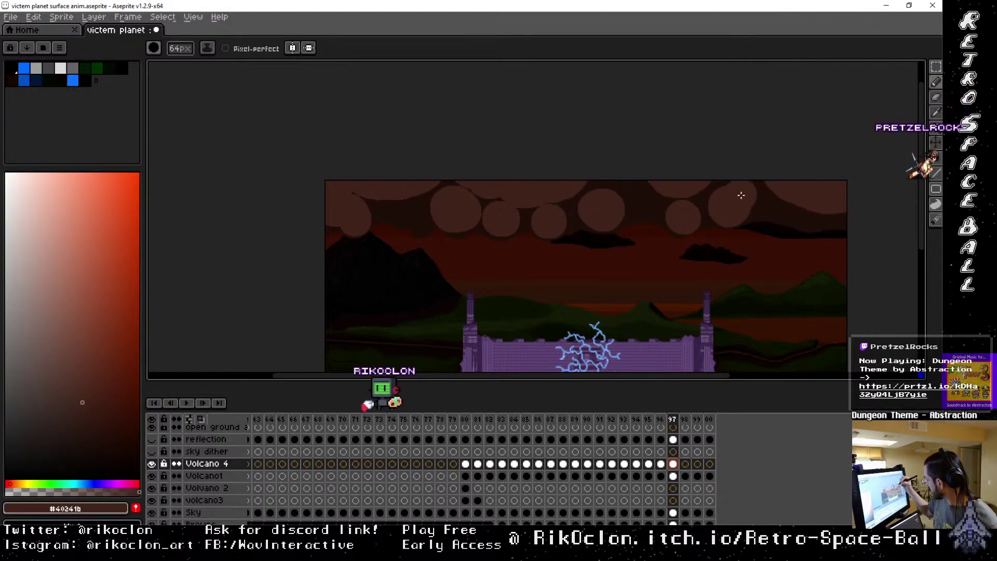
Reduce the brush to 57 px and join the two round clouds above the wall's right tower.
key("minus")
key("minus")
key("minus")
key("minus")
key("minus")
key("minus")
key("minus")
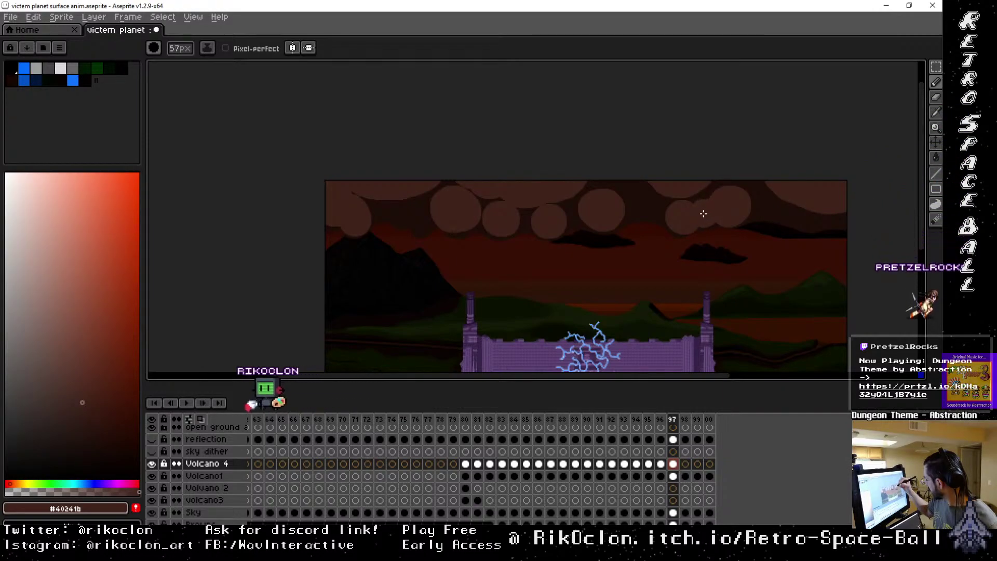
Enlarge the brush to 60 px and add puffs in the gap between the mid-sky and right-tower clouds.
key("plus")
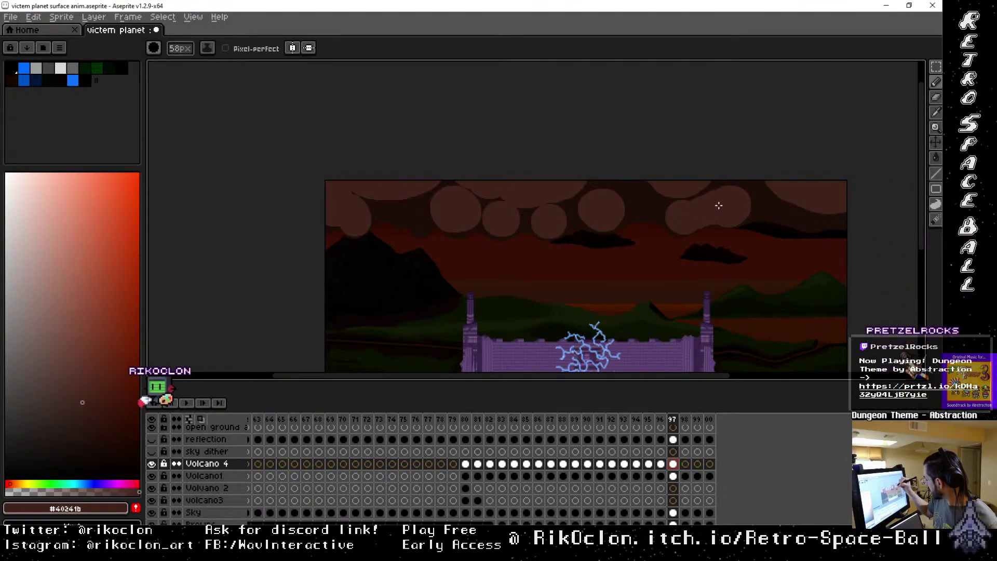
key("plus")
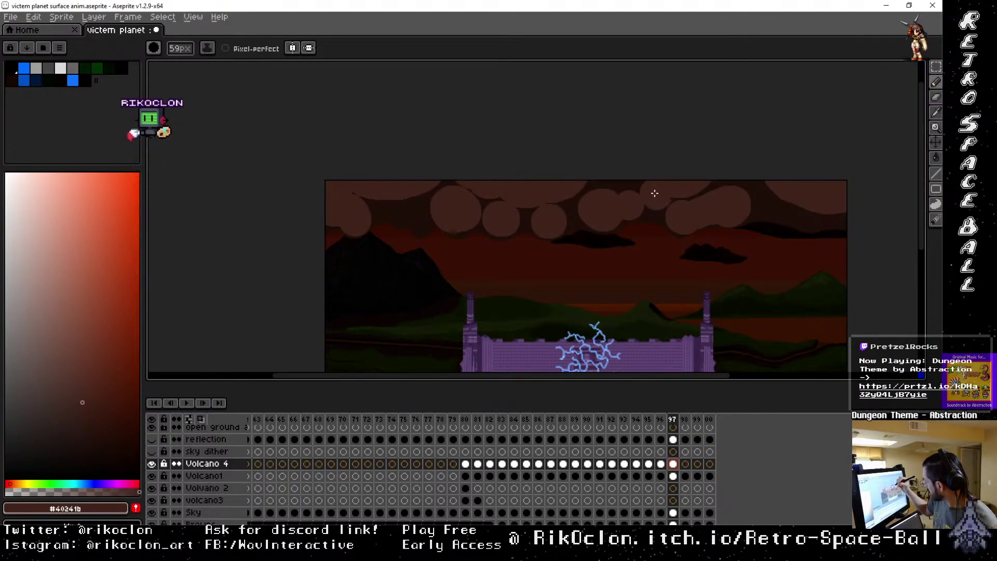
key("plus")
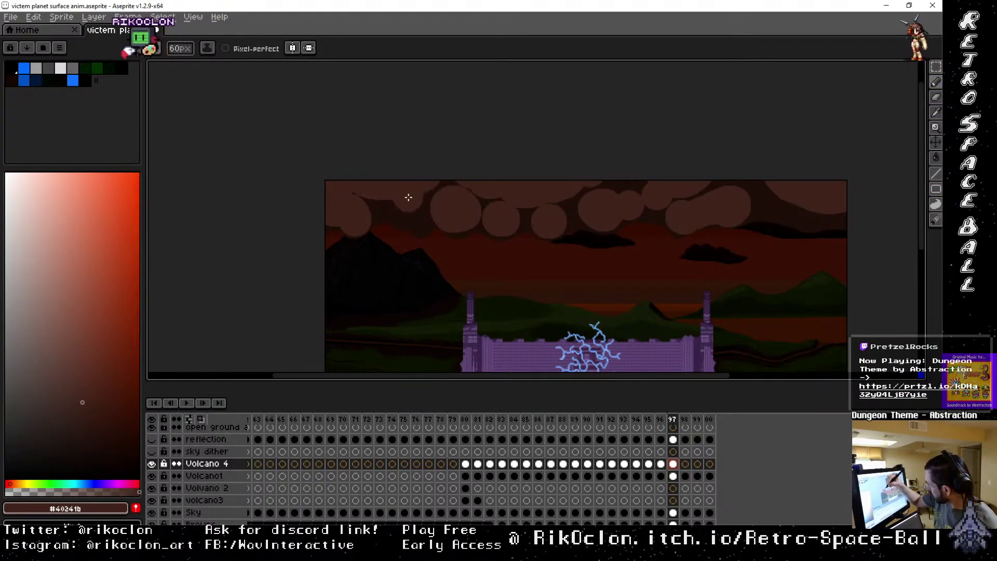
Enlarge the brush to 64 px and extend the clouds above the volcano's right slope into one bank.
key("plus")
key("plus")
key("plus")
key("plus")
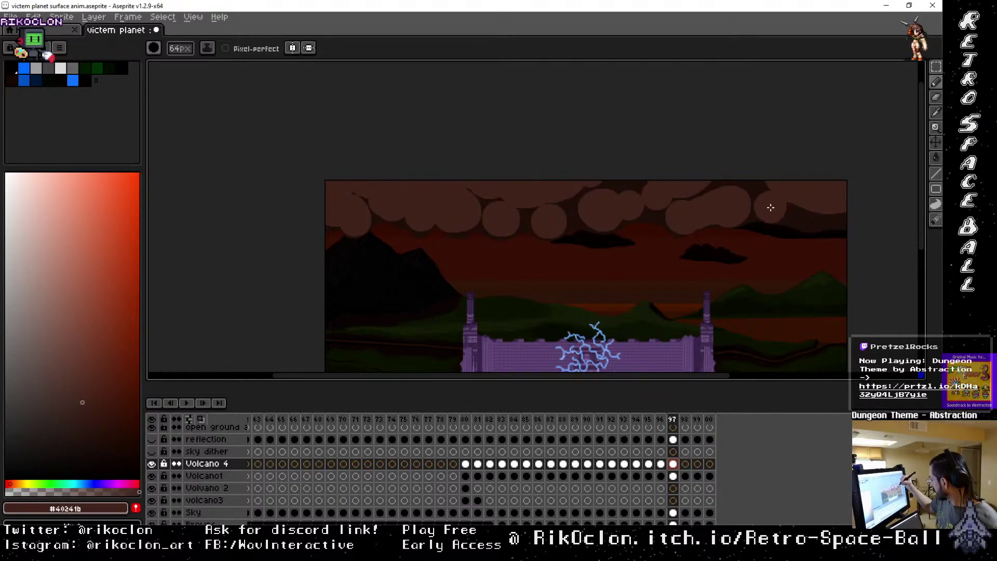
Add a small round cloud above the right-hand hills and widen the clouds around it and in mid-sky, enlarging the brush to 64 px.
key("minus")
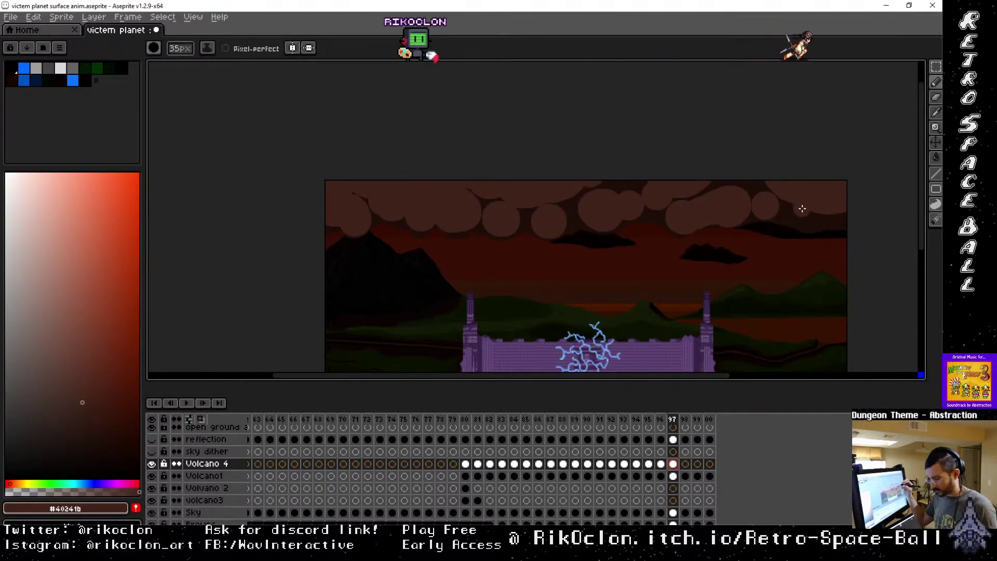
key("plus")
key("plus")
key("plus")
key("plus")
key("plus")
key("plus")
key("plus")
key("plus")
key("plus")
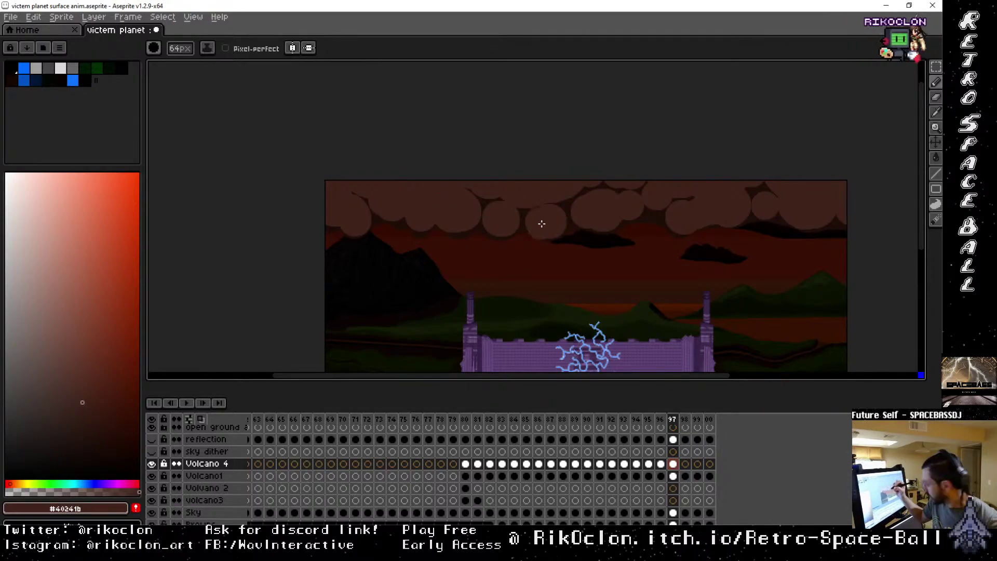
Reduce the brush to 39 px and narrow the gaps between the lower mid-sky clouds.
key("minus")
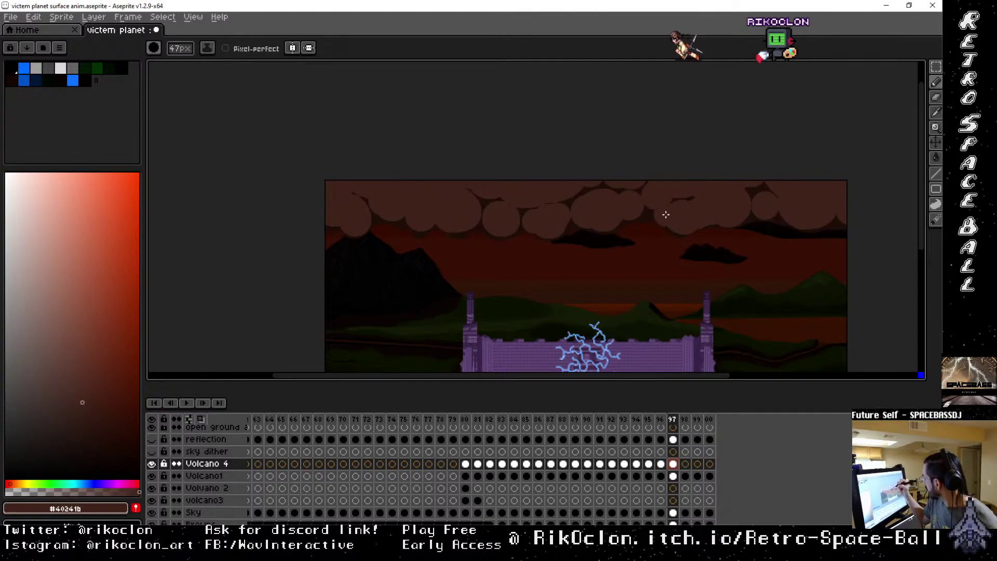
key("minus")
key("minus")
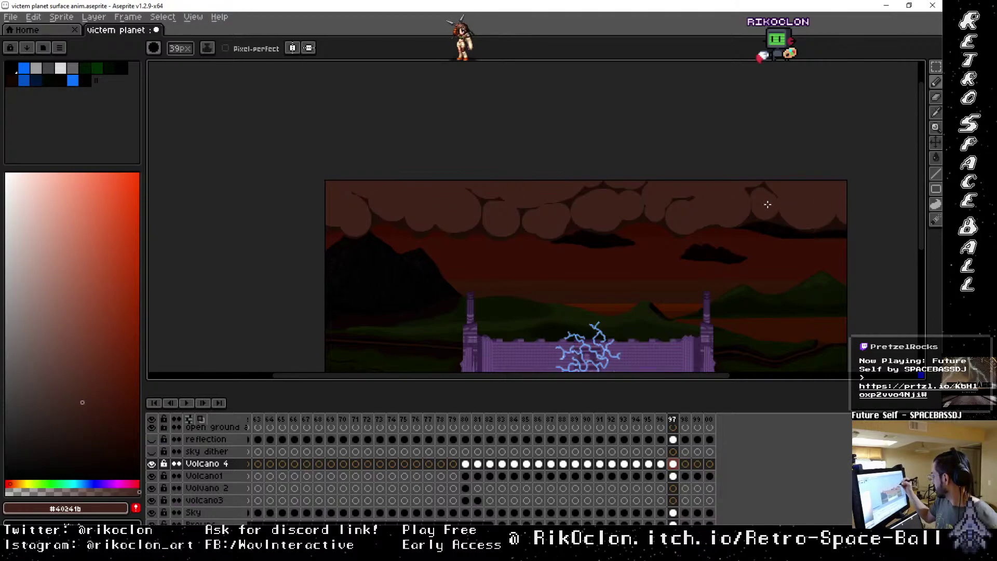
Reduce the brush to 26 px and touch up the small cloud above the right-hand hills.
key("minus")
key("minus")
key("minus")
key("minus")
key("minus")
key("minus")
key("minus")
key("minus")
key("minus")
key("minus")
key("minus")
key("minus")
key("minus")
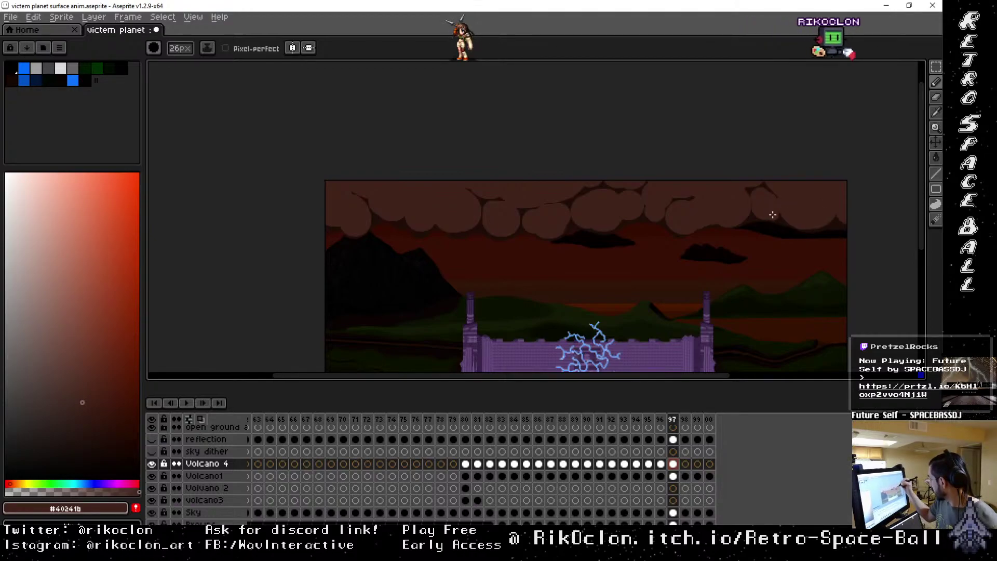
key("minus")
key("minus")
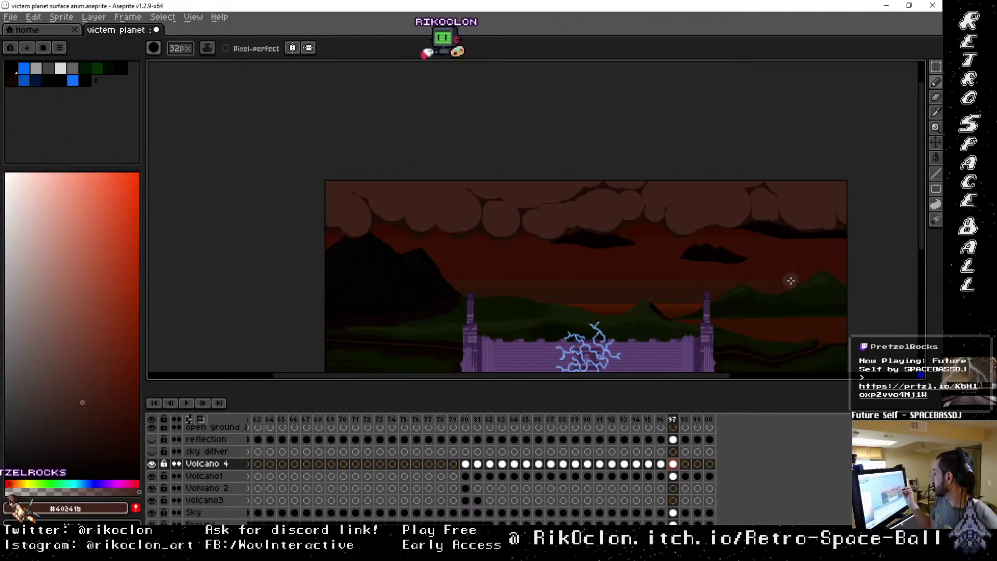
On frame 98, paint 64 px round clouds in mid-sky and two wide clouds along the sky's upper edge.
left_click(684, 418)
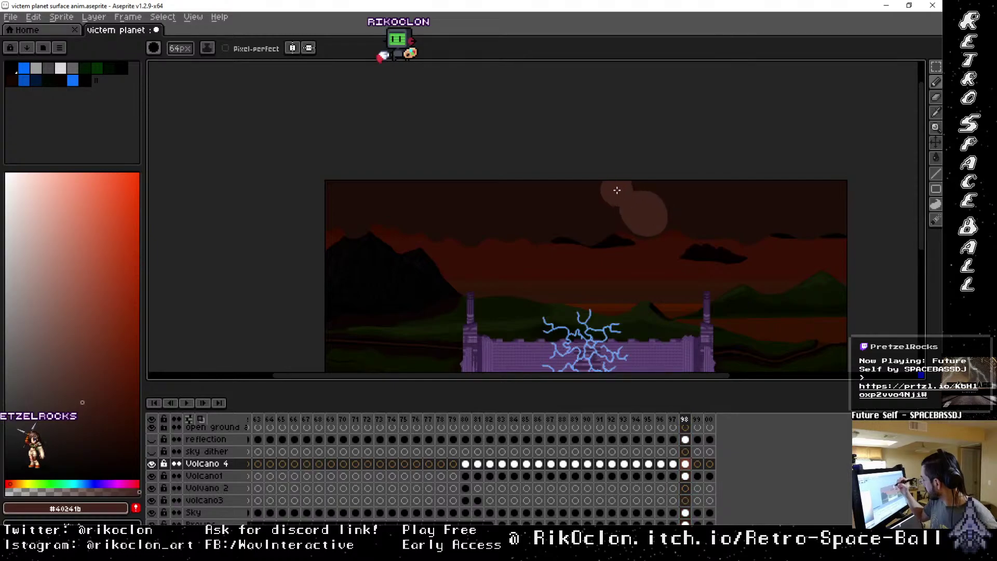
left_click(560, 159)
left_click(591, 221)
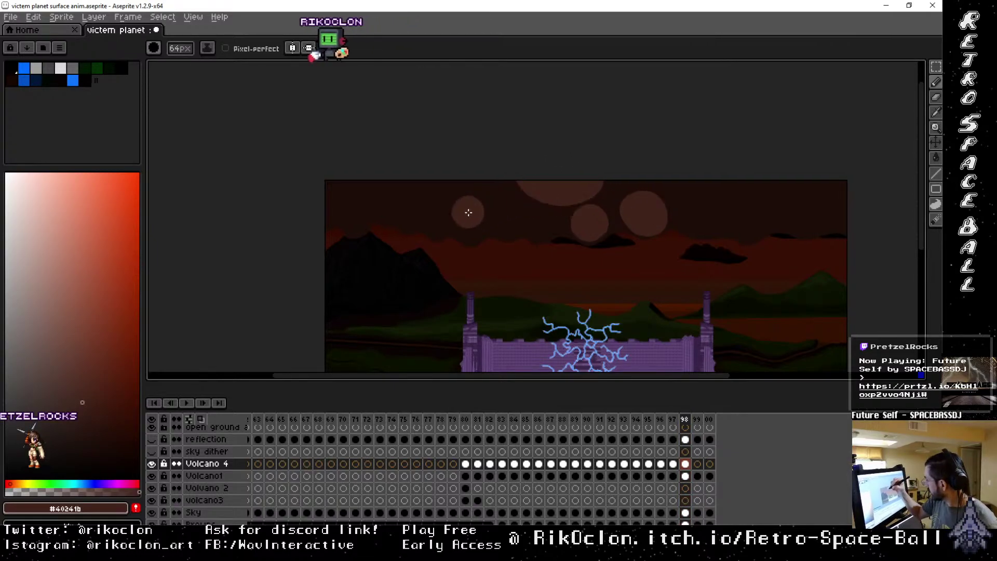
left_click(468, 223)
left_click(440, 182)
left_click(413, 186)
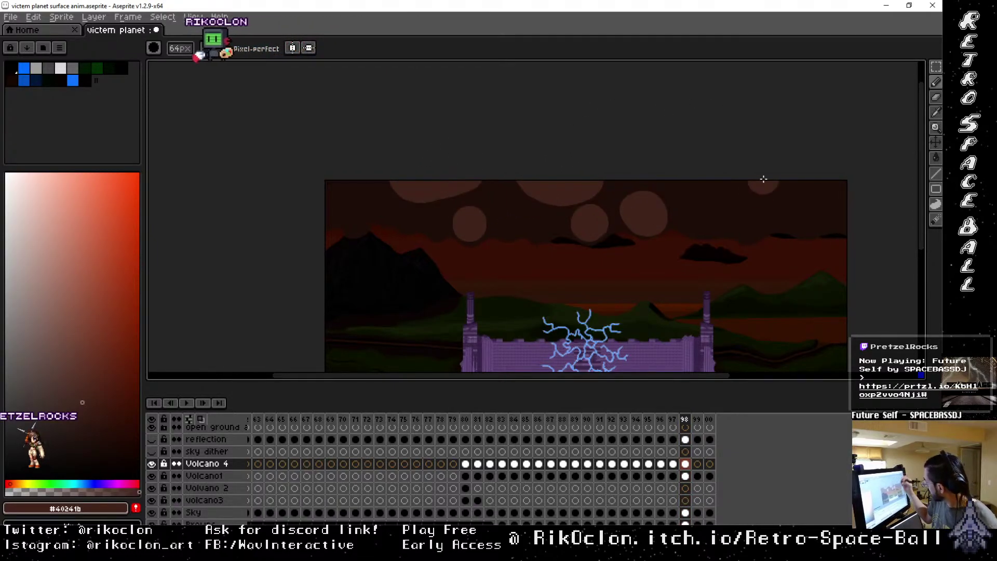
Add large round clouds above the right-hand hills, the wall's towers and the volcano on frame 98.
left_click(747, 221)
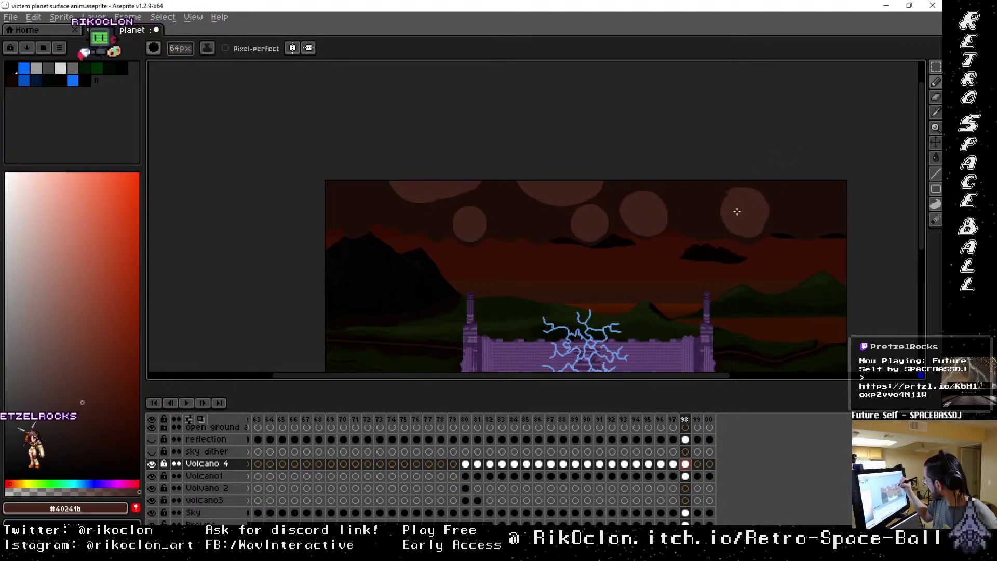
left_click(818, 186)
left_click(685, 197)
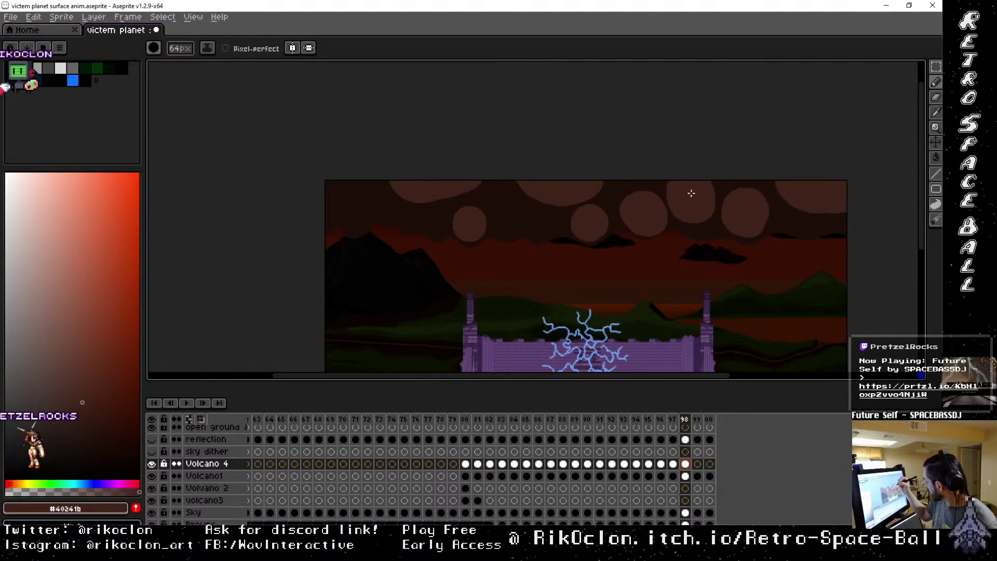
left_click(509, 213)
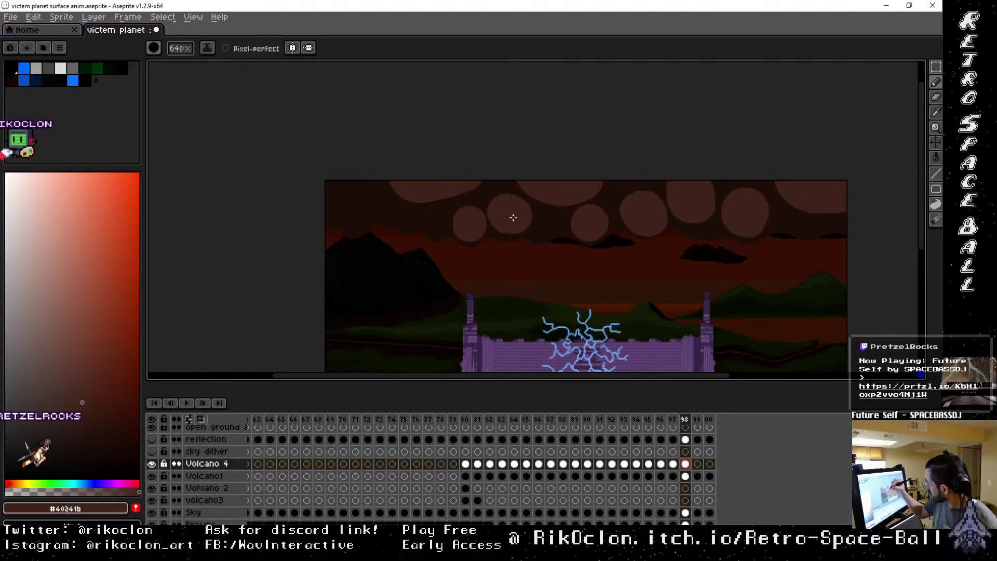
left_click(349, 208)
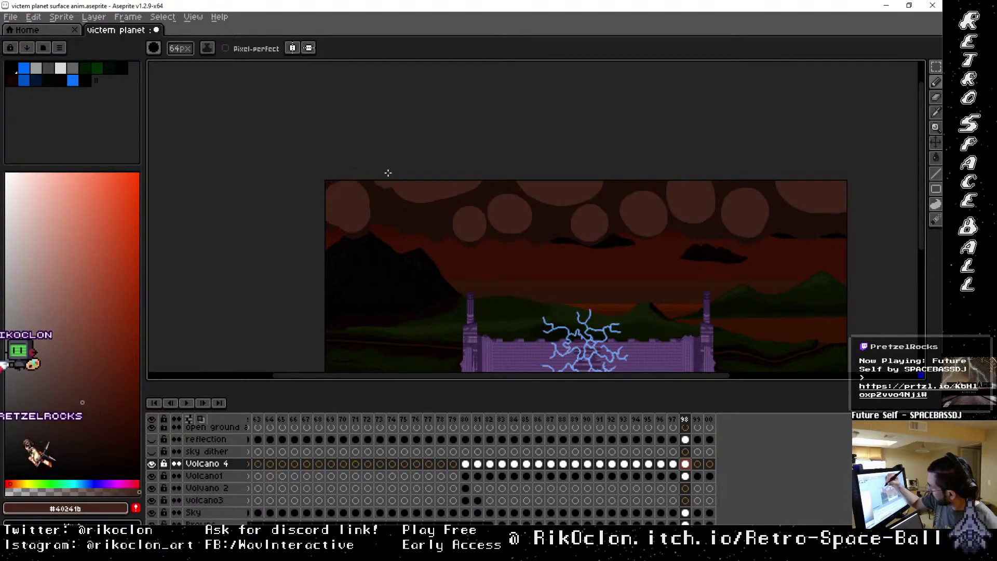
Fill the gaps between frame 98's large clouds with smaller puffs, reducing the brush size.
left_click(394, 198)
key("minus")
key("minus")
key("minus")
key("minus")
key("minus")
key("minus")
key("minus")
key("minus")
key("minus")
key("minus")
key("minus")
key("minus")
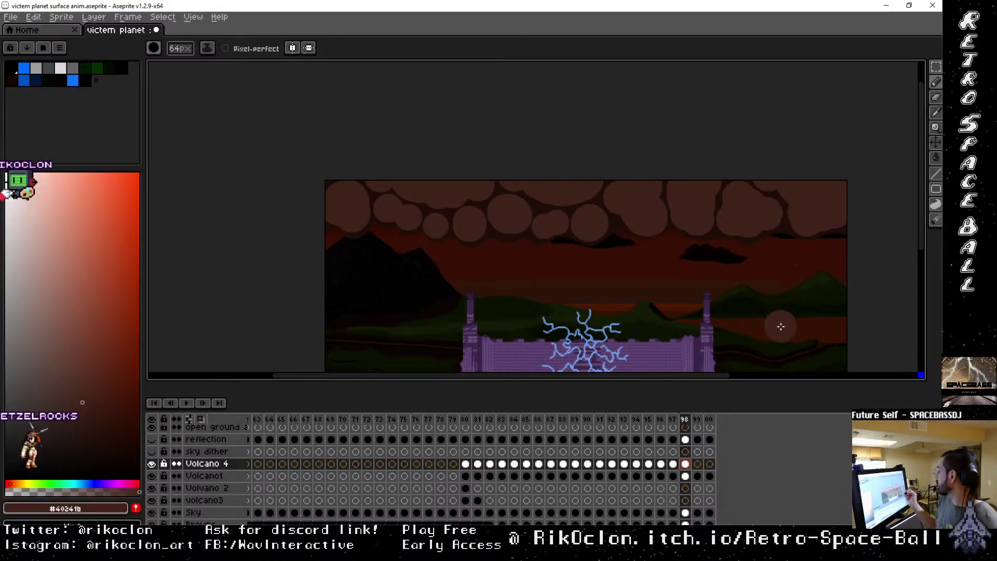
Join the lower round clouds into continuous banks and fill out the clouds above the right-hand hills, reducing the brush to 53 px.
key("minus")
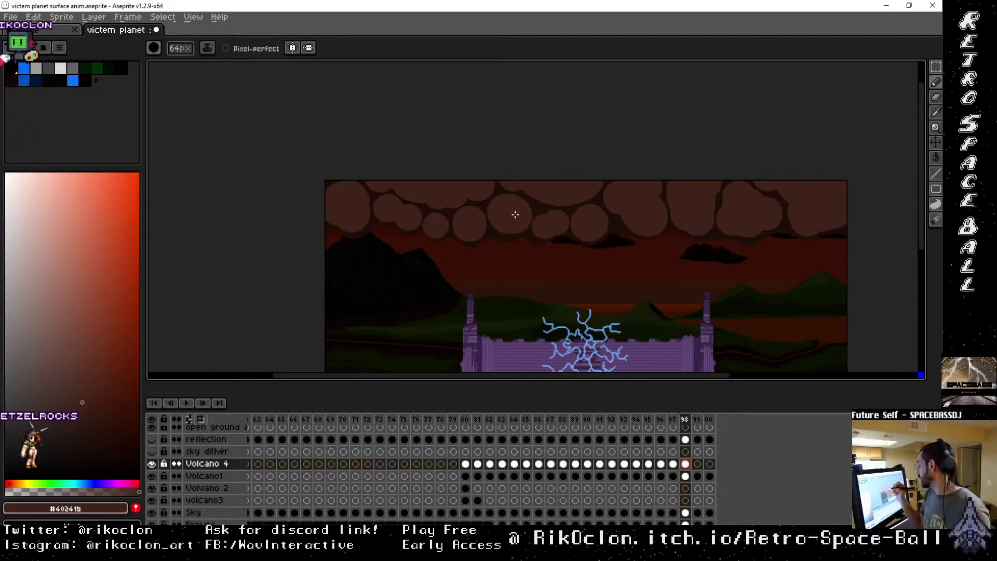
key("minus")
key("minus")
key("minus")
key("minus")
key("minus")
key("minus")
key("minus")
key("minus")
key("minus")
key("minus")
key("minus")
key("minus")
key("minus")
key("minus")
key("minus")
key("minus")
key("minus")
key("minus")
key("minus")
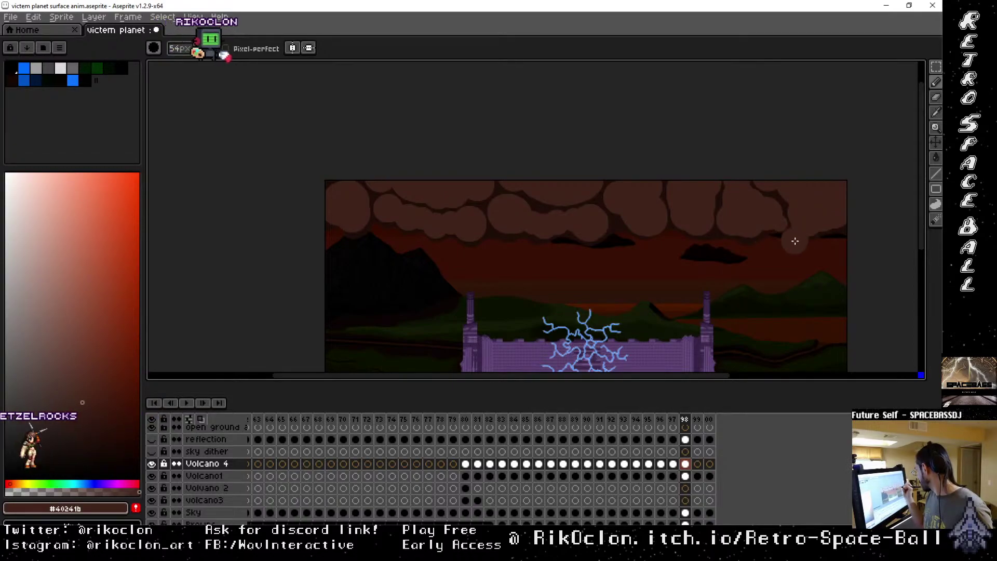
key("minus")
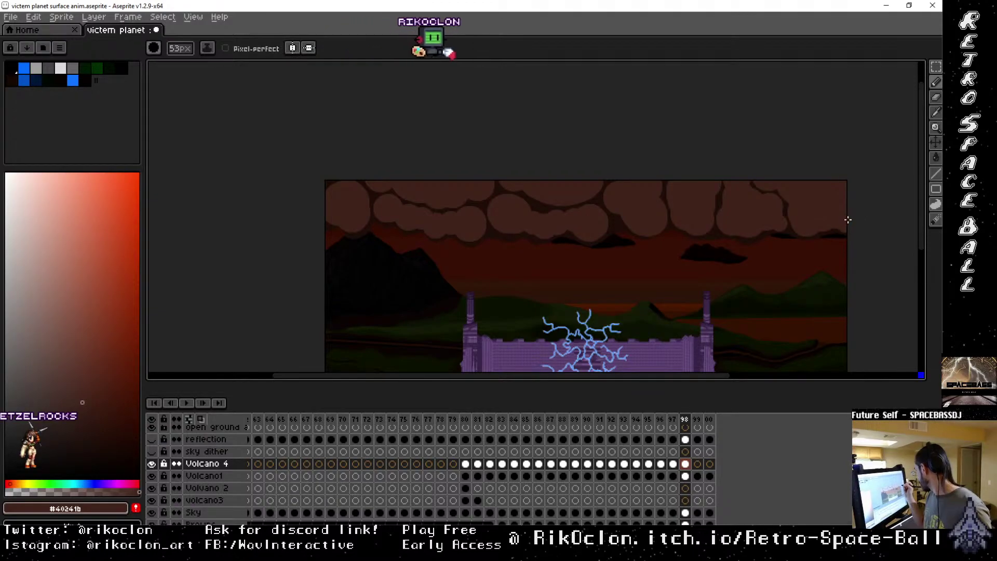
Fill out frame 98's clouds above the right-hand hills, reducing the brush to 39 px, and compare the result with frame 97.
key("minus")
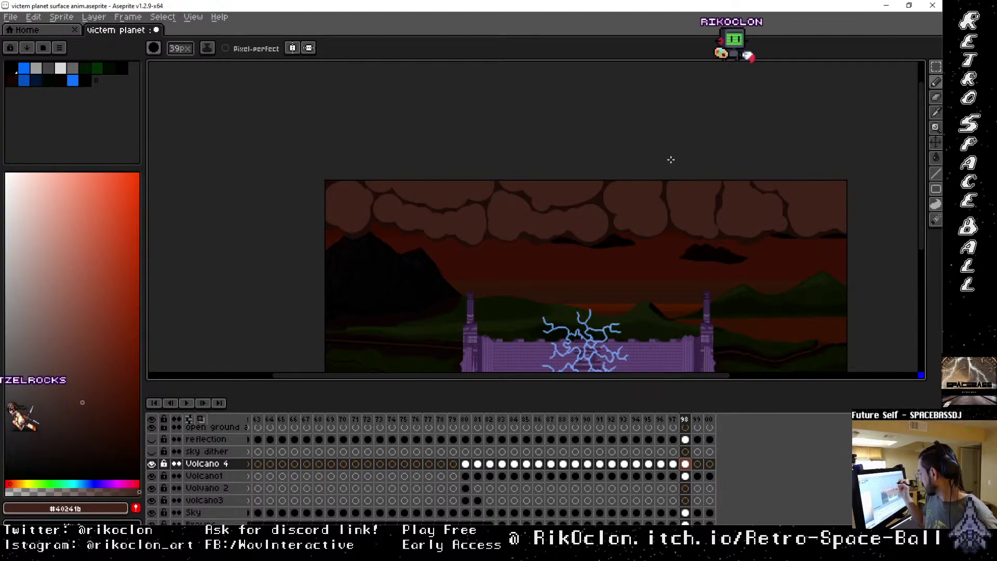
left_click(677, 419)
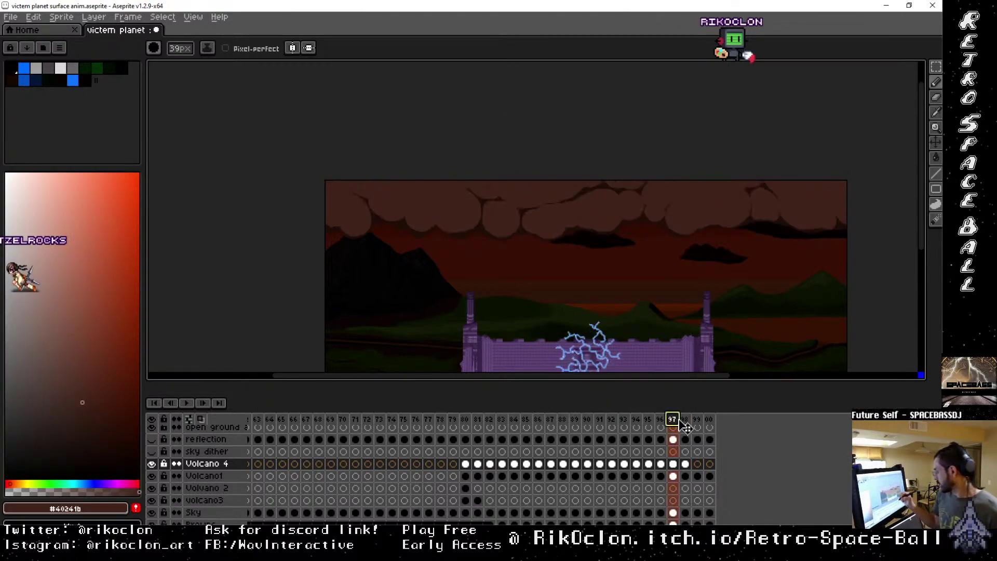
left_click(684, 420)
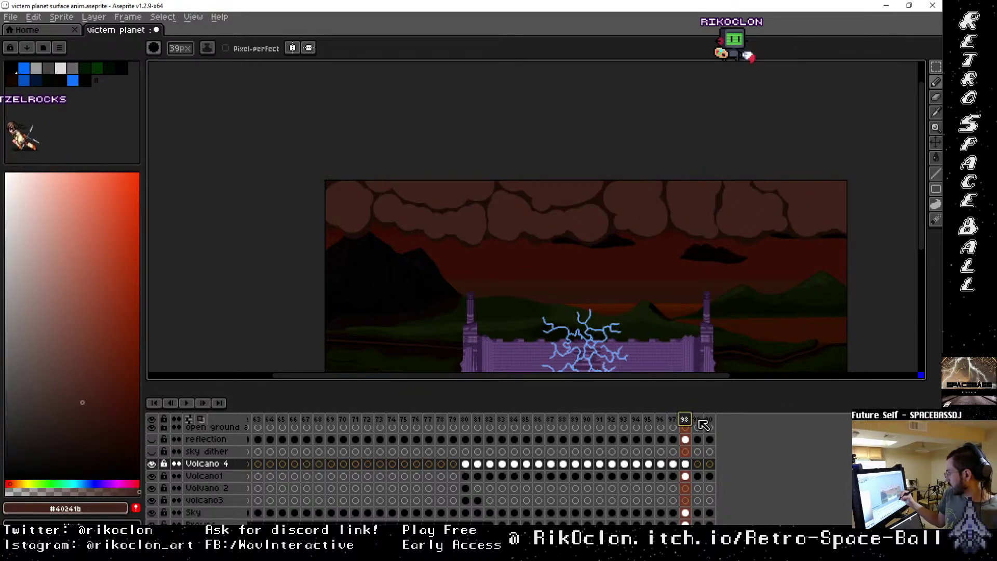
On frame 99, paint separate large clouds along the sky's upper edge and round ones below them, from the right-hand hills to the volcano.
left_click(699, 421)
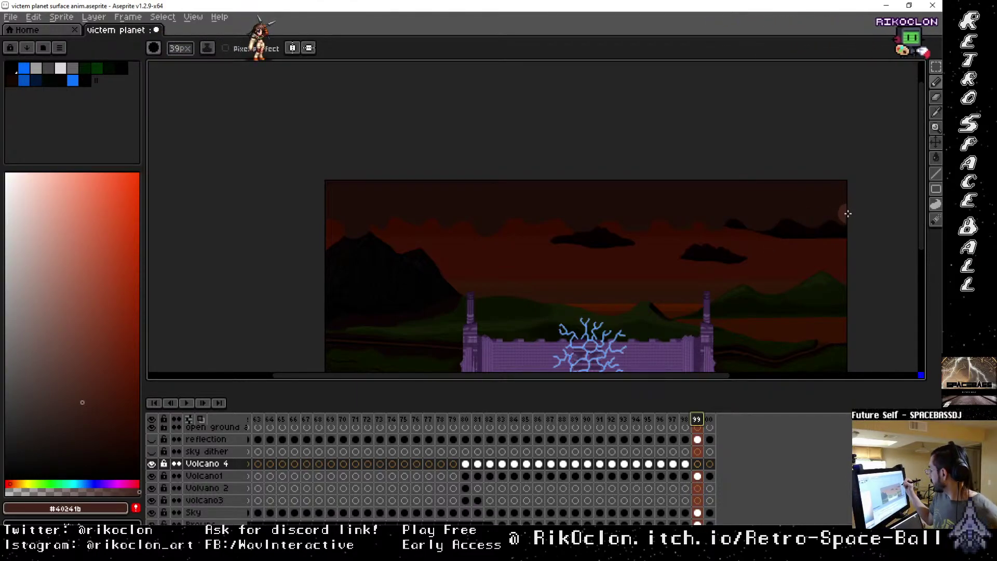
left_click_drag(832, 202, 838, 191)
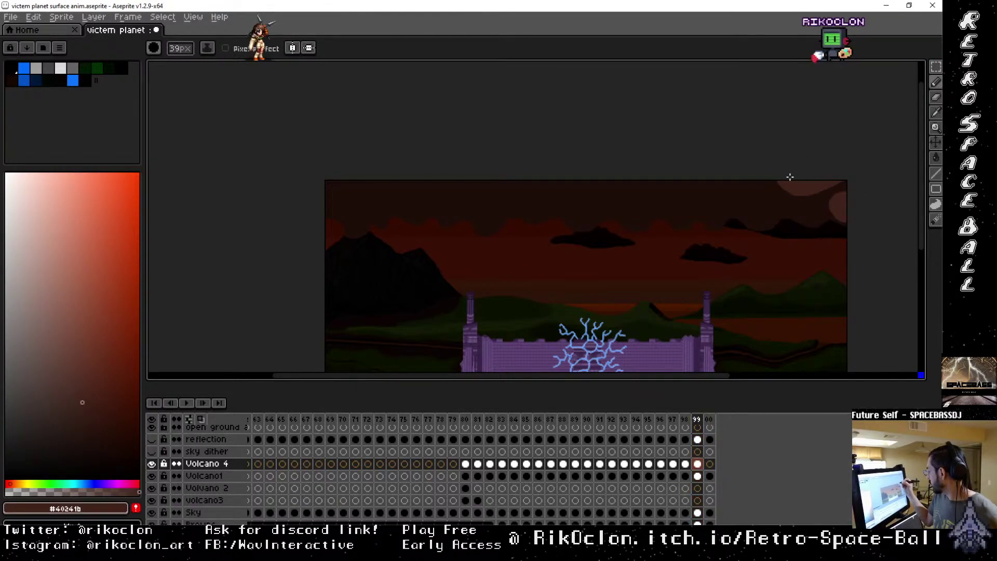
mouse_move(725, 191)
left_mouse_down()
mouse_move(693, 193)
mouse_move(717, 185)
left_mouse_up()
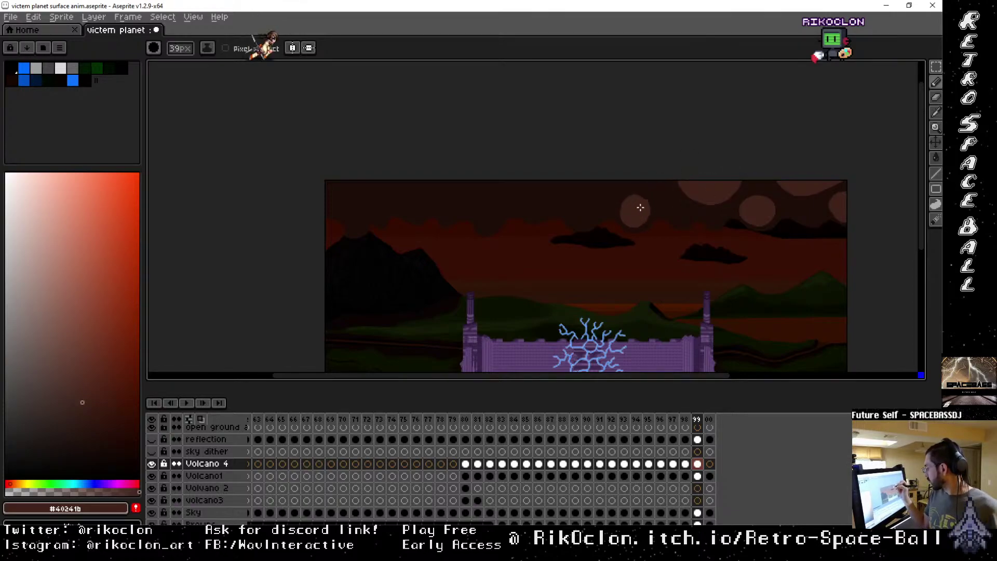
left_click_drag(576, 195, 597, 191)
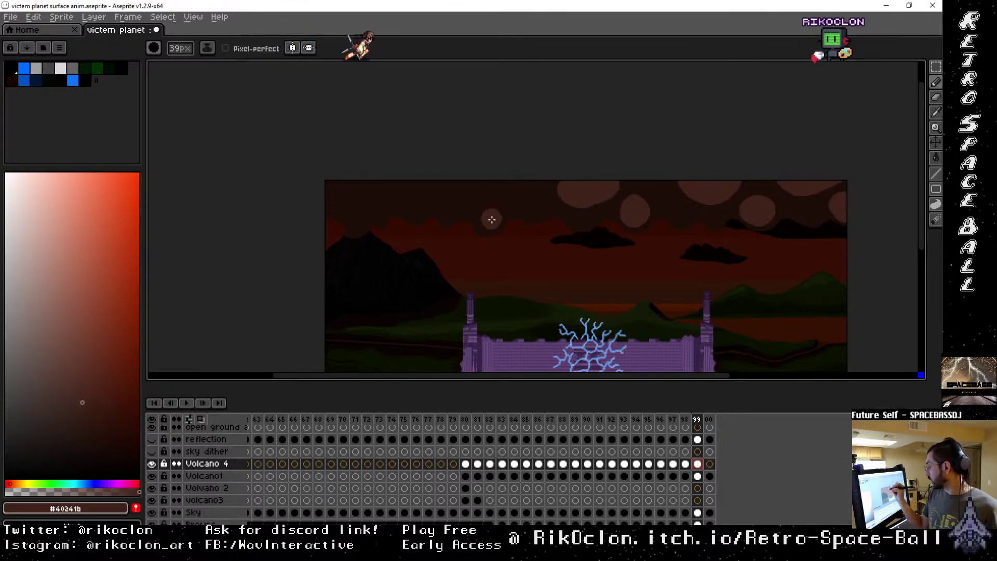
left_click_drag(491, 219, 485, 211)
mouse_move(395, 190)
left_mouse_down()
mouse_move(374, 192)
mouse_move(367, 176)
left_mouse_up()
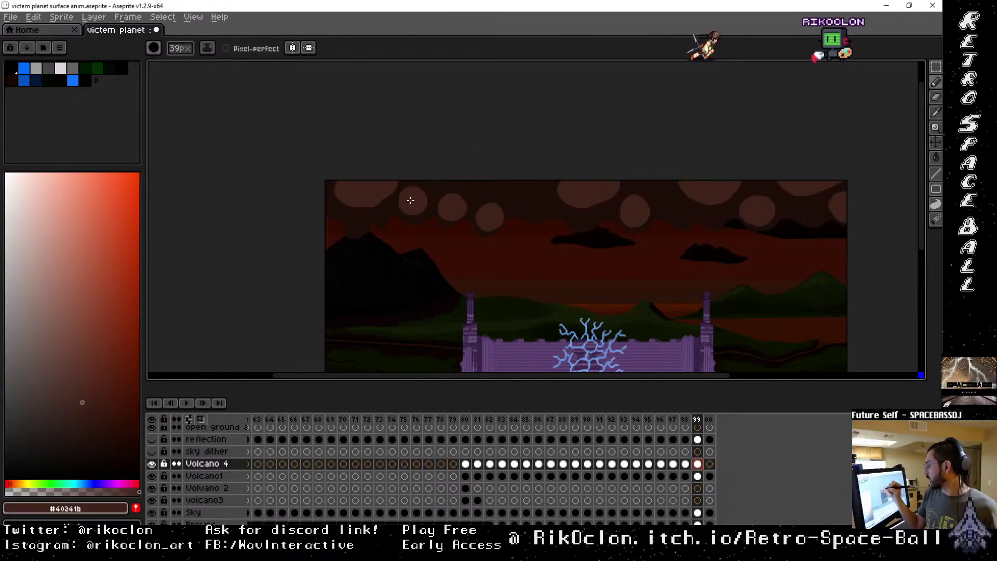
left_click_drag(356, 223, 348, 199)
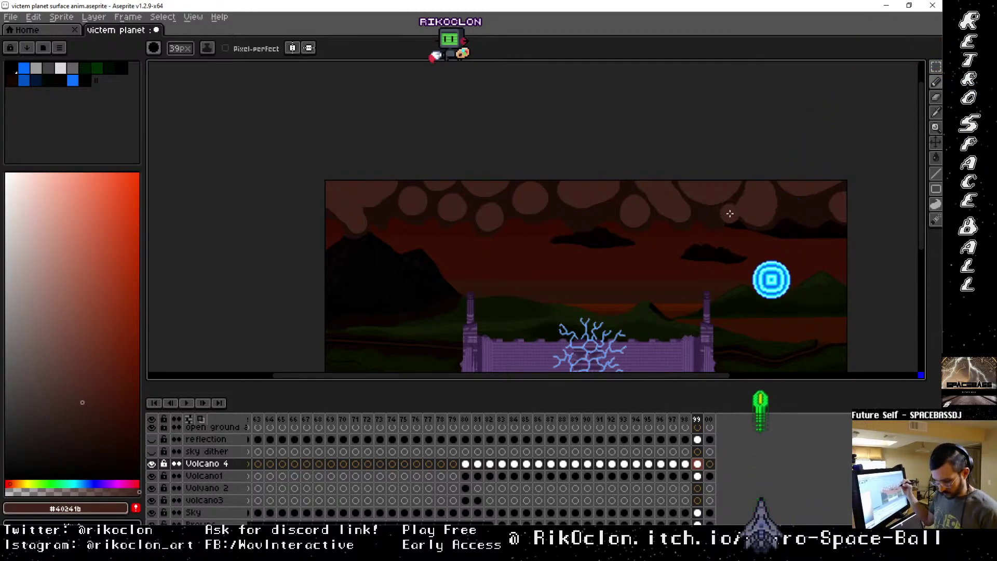
Add smaller puffs between frame 99's large clouds, mainly above the right-hand hills and tower, reducing the brush to 30 px.
key("minus")
key("minus")
key("minus")
key("minus")
key("minus")
key("minus")
key("minus")
key("minus")
key("minus")
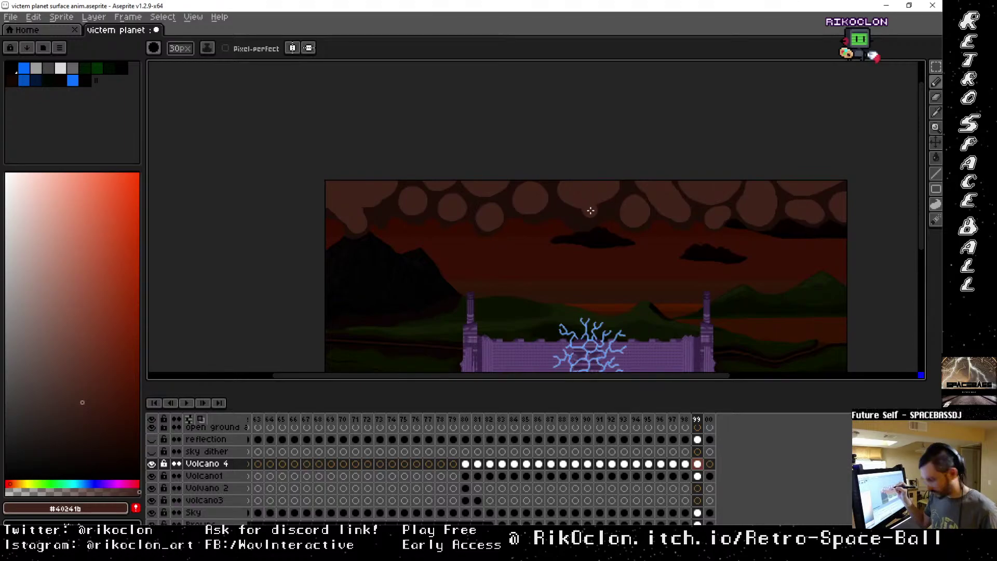
Join frame 99's lower round clouds into continuous banks with a brush of up to 64 px, reducing it to 26 px for the right-hand gaps.
scroll(590, 210, "up", 5)
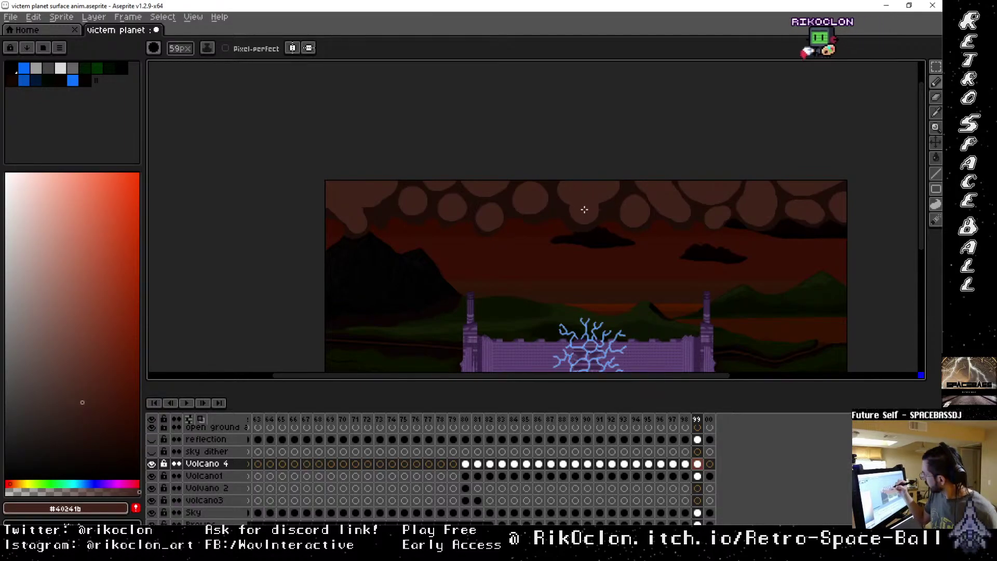
scroll(584, 209, "up", 2)
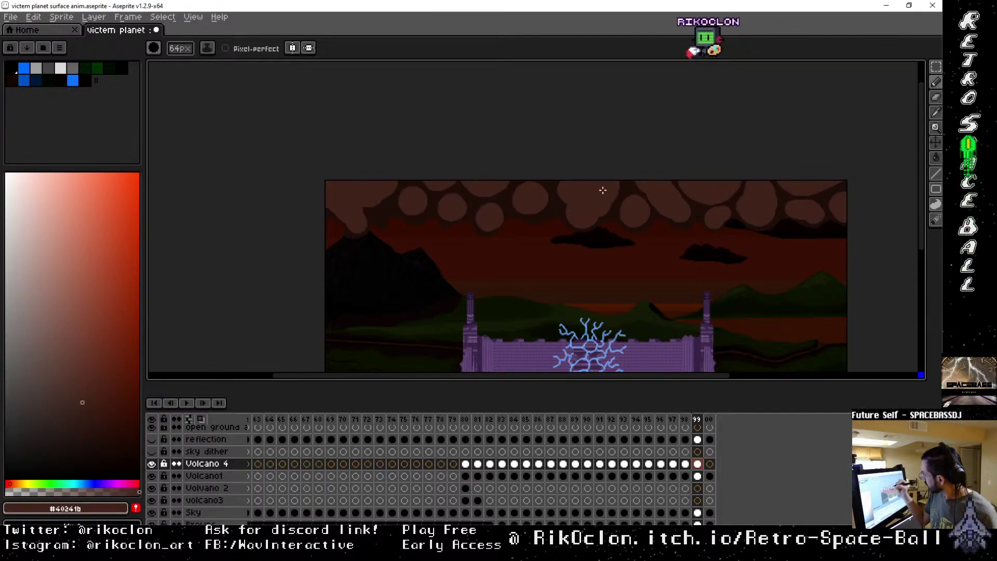
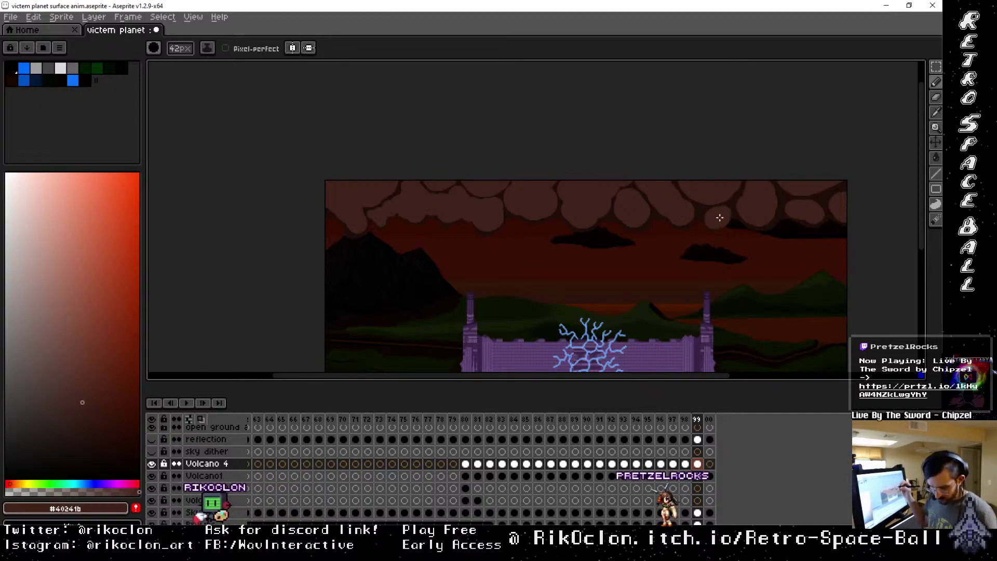
key("minus")
key("minus")
key("minus")
key("minus")
key("minus")
key("minus")
key("minus")
key("minus")
key("minus")
key("minus")
key("minus")
key("minus")
key("minus")
key("minus")
key("minus")
key("minus")
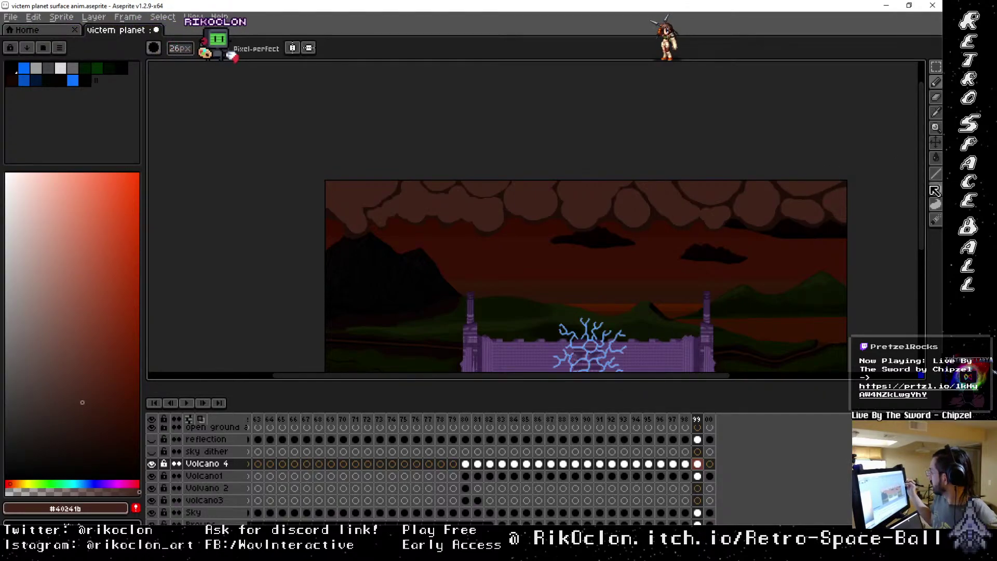
On frame 100, paint large 64 px clouds spaced along the sky's upper edge and a lower one above the volcano.
left_click(709, 419)
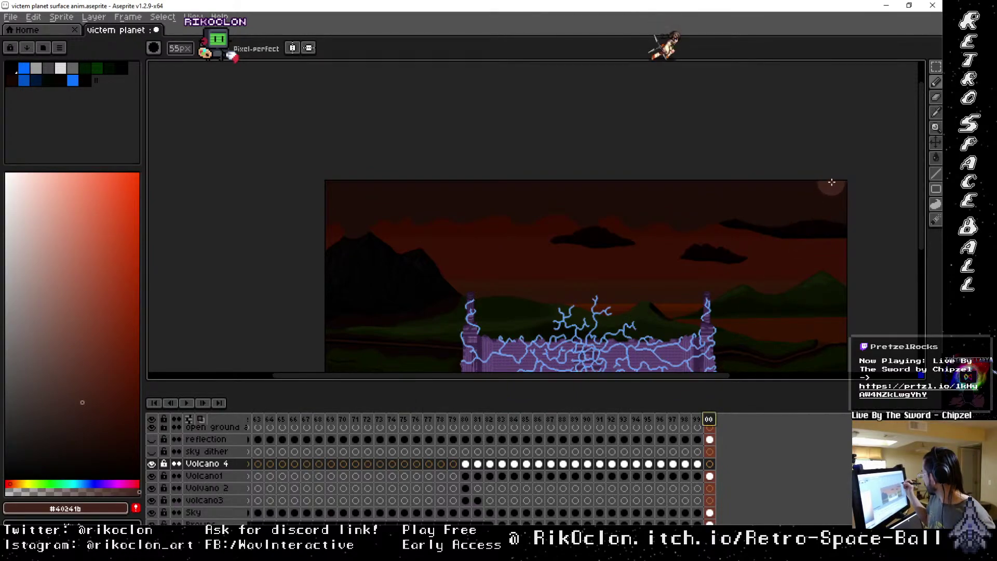
key("plus")
key("plus")
key("plus")
key("plus")
key("plus")
key("plus")
key("plus")
key("plus")
key("plus")
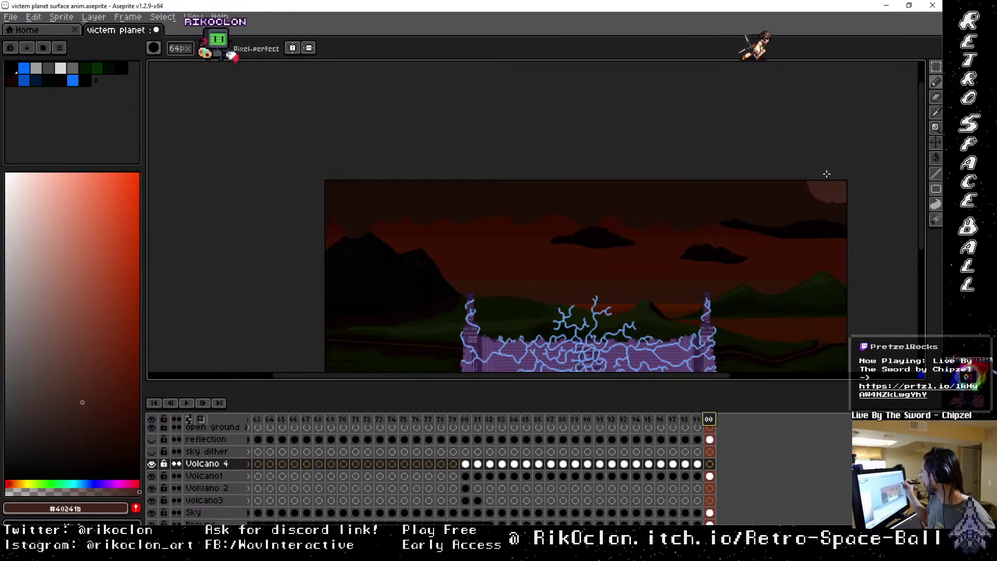
left_click_drag(816, 183, 683, 186)
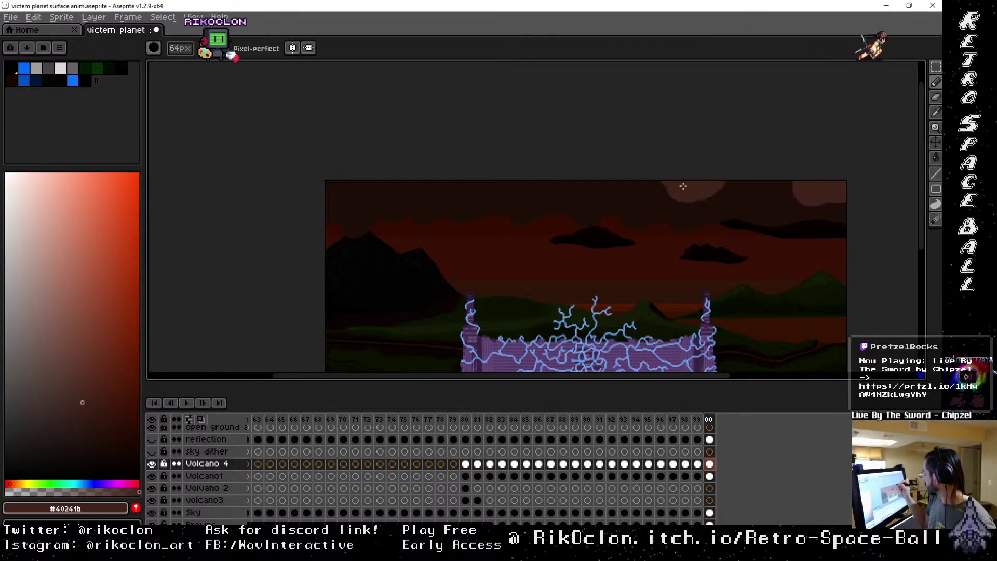
left_click_drag(496, 178, 470, 177)
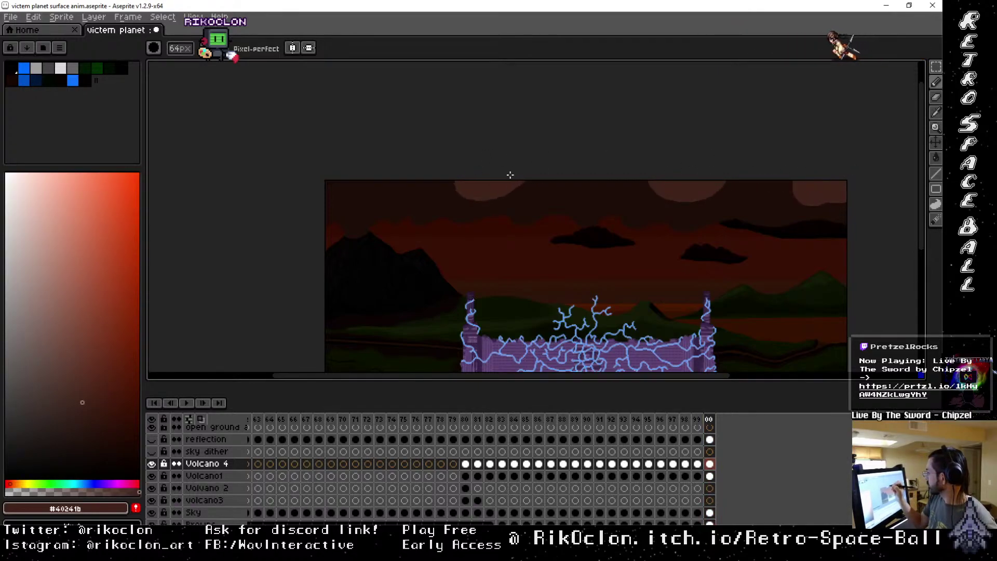
left_click_drag(356, 216, 340, 197)
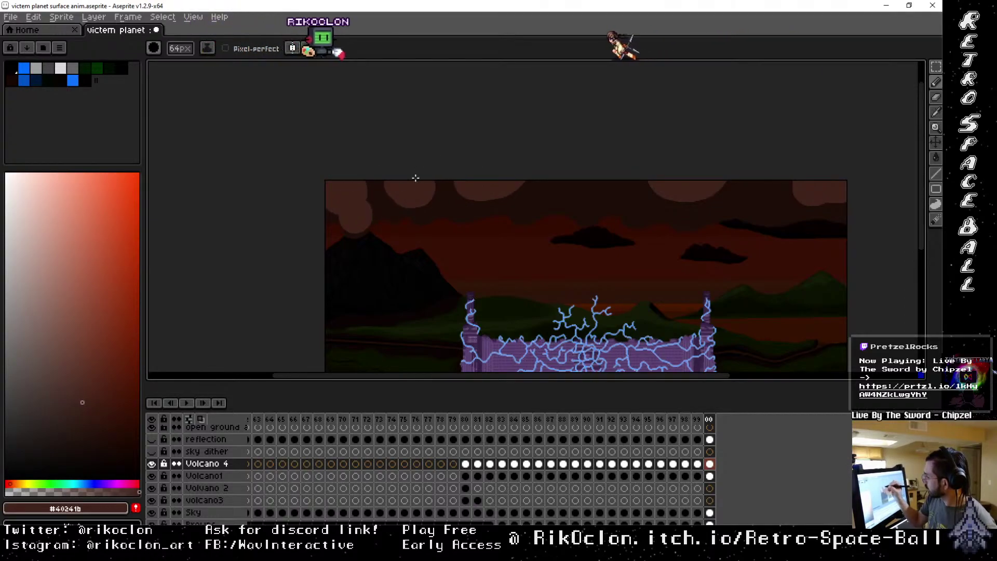
Paint progressively smaller round puffs under frame 100's upper clouds from the wall's left half toward the volcano, reducing the brush to 29 px.
key("minus")
key("minus")
key("minus")
key("minus")
key("minus")
key("minus")
key("minus")
key("minus")
key("minus")
key("minus")
key("minus")
key("minus")
key("minus")
key("minus")
key("minus")
key("minus")
key("minus")
key("minus")
key("minus")
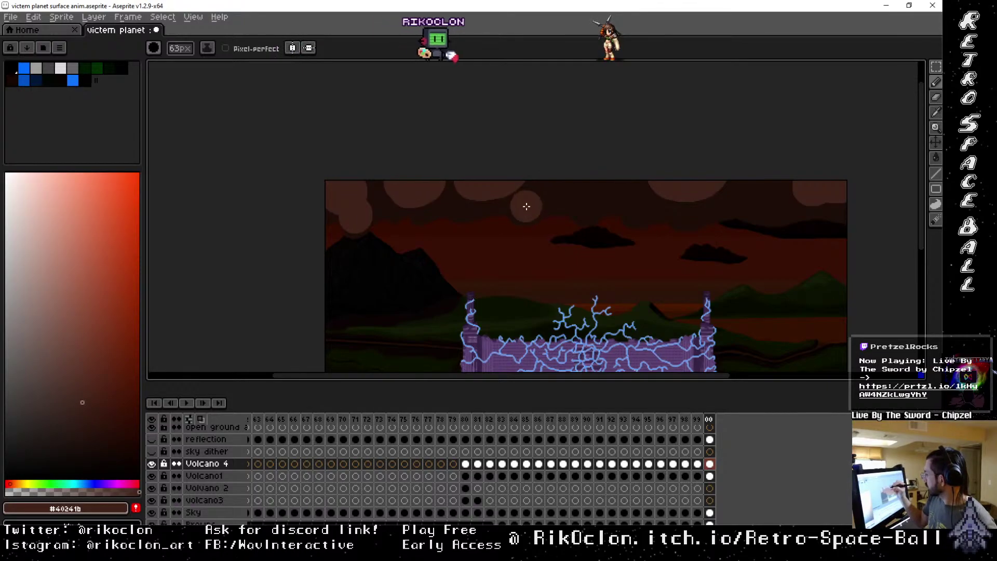
key("minus")
key("minus")
key("minus")
key("minus")
key("minus")
key("minus")
key("minus")
key("minus")
key("minus")
key("minus")
key("minus")
key("minus")
key("minus")
key("minus")
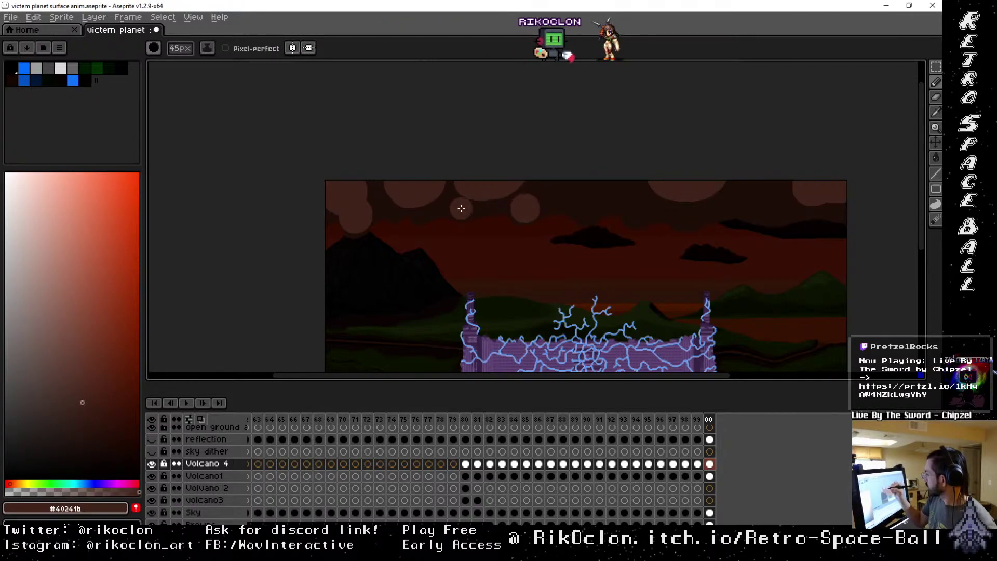
key("minus")
key("minus")
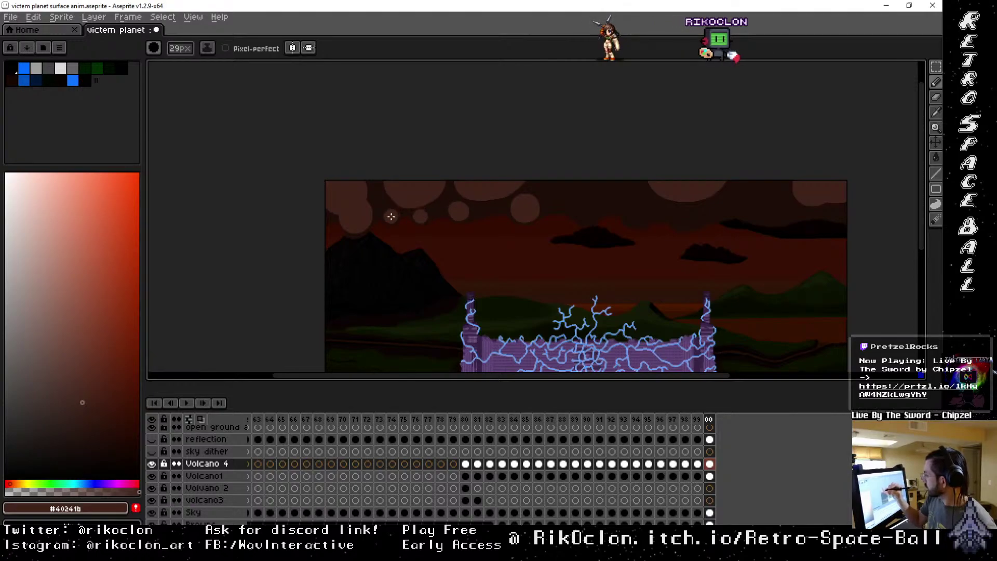
Join frame 100's small puffs between the volcano and the wall's left tower into a low bank, using 22 to 35 px brushes.
key("plus")
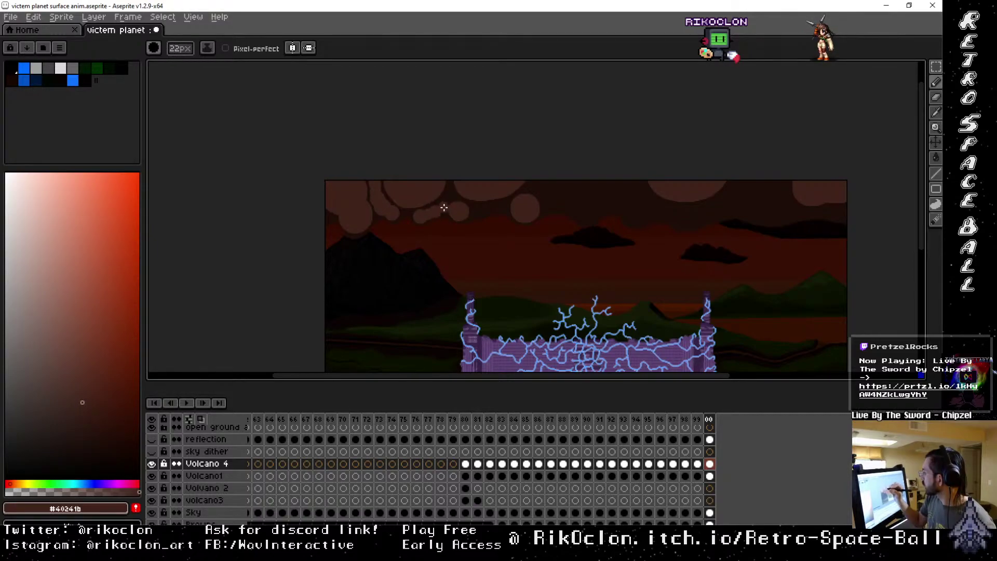
key("plus")
key("plus")
key("plus")
key("plus")
key("plus")
key("plus")
key("plus")
key("plus")
key("plus")
key("plus")
key("plus")
key("plus")
key("plus")
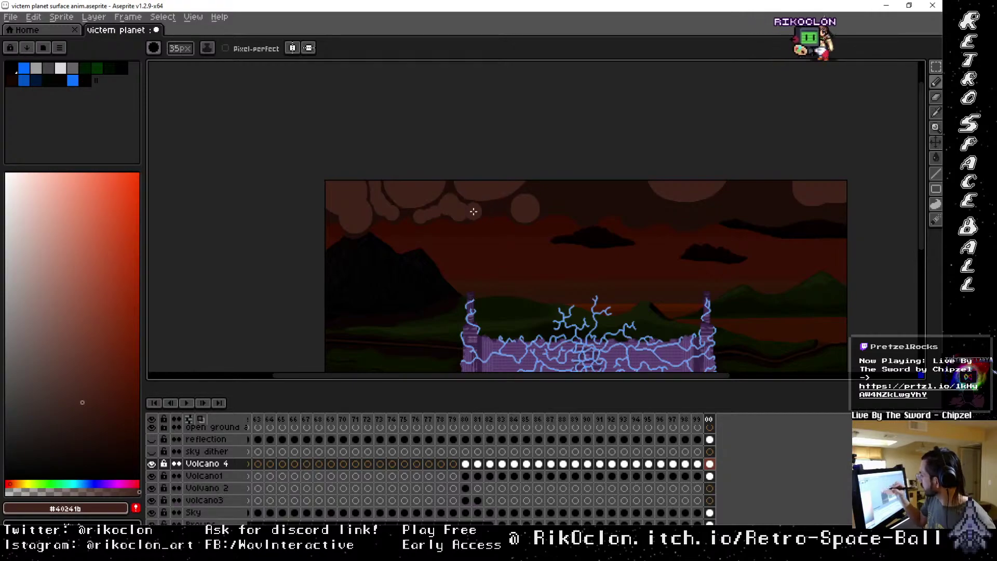
key("minus")
key("minus")
key("minus")
key("minus")
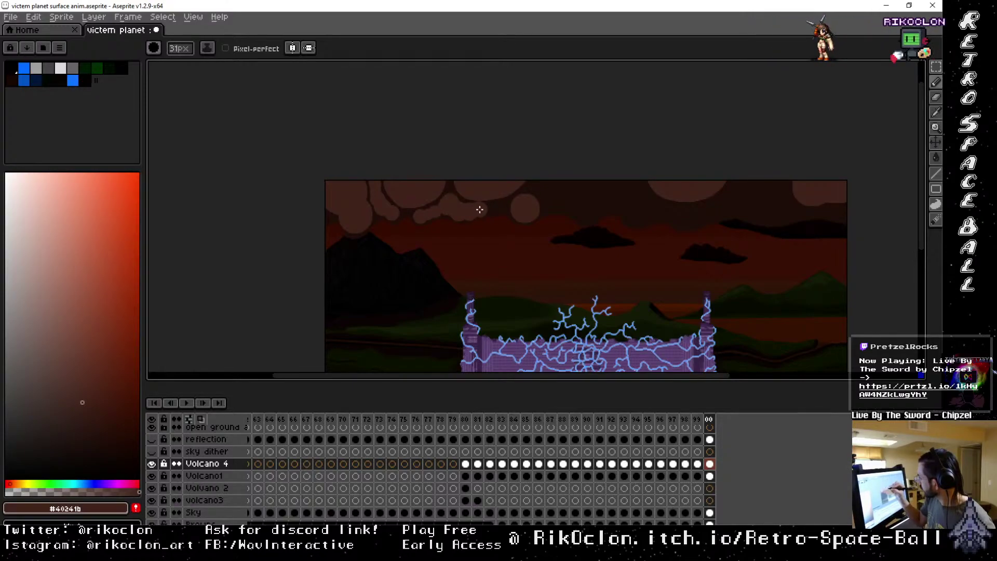
key("minus")
key("minus")
key("minus")
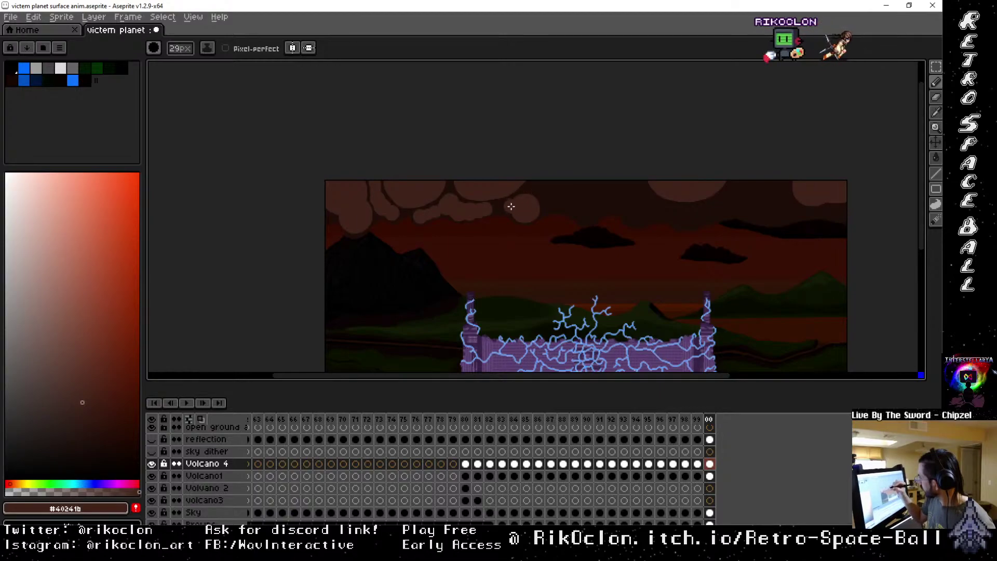
Widen the round cloud above the wall's left half on both sides on frame 100, enlarging the brush to 40 px.
key("plus")
key("plus")
key("plus")
key("plus")
key("plus")
key("plus")
key("plus")
key("plus")
key("plus")
key("plus")
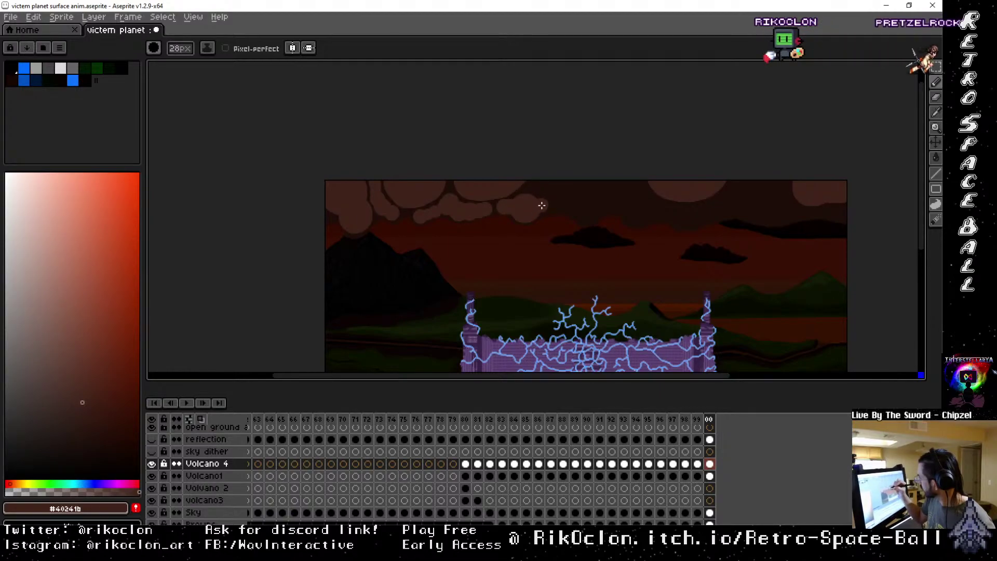
key("plus")
key("plus")
key("plus")
key("plus")
key("plus")
key("plus")
key("plus")
key("plus")
key("plus")
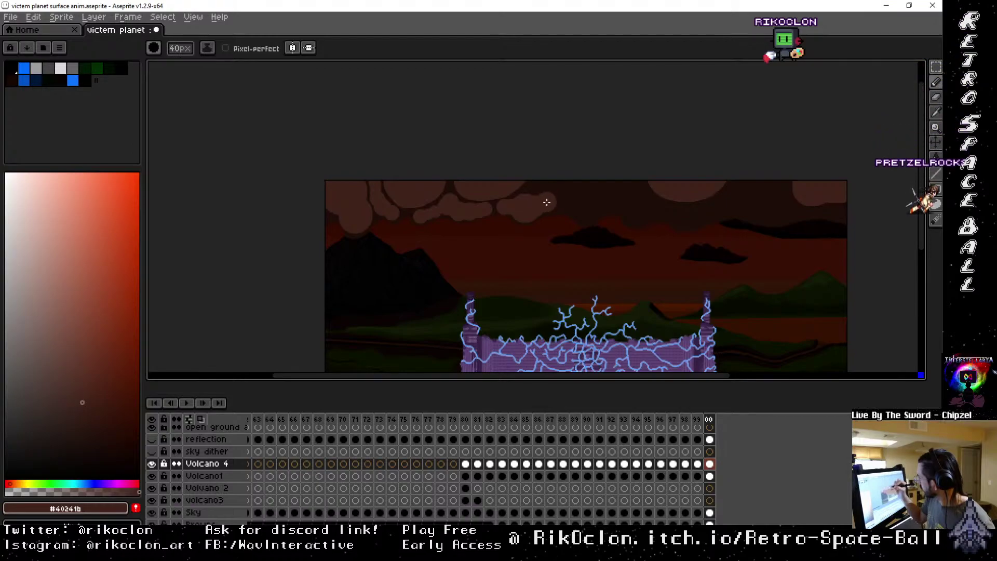
Enlarge the brush and paint big round clouds above the wall's centre, right tower and right-hand hills on frame 100.
key("plus")
key("plus")
key("plus")
key("plus")
key("plus")
key("plus")
key("plus")
key("plus")
key("plus")
key("plus")
key("plus")
key("plus")
key("plus")
key("plus")
key("plus")
key("plus")
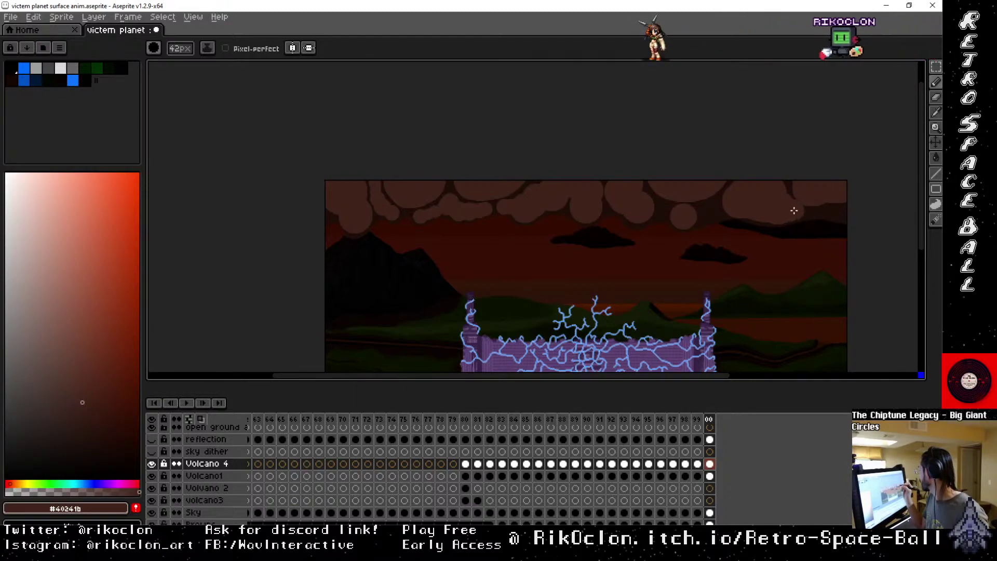
Fill the gaps around frame 100's round cloud above the right tower and join it into a bank, reducing the brush to 38 px.
key("minus")
key("minus")
key("minus")
key("minus")
key("minus")
key("minus")
key("minus")
key("minus")
key("minus")
key("minus")
key("minus")
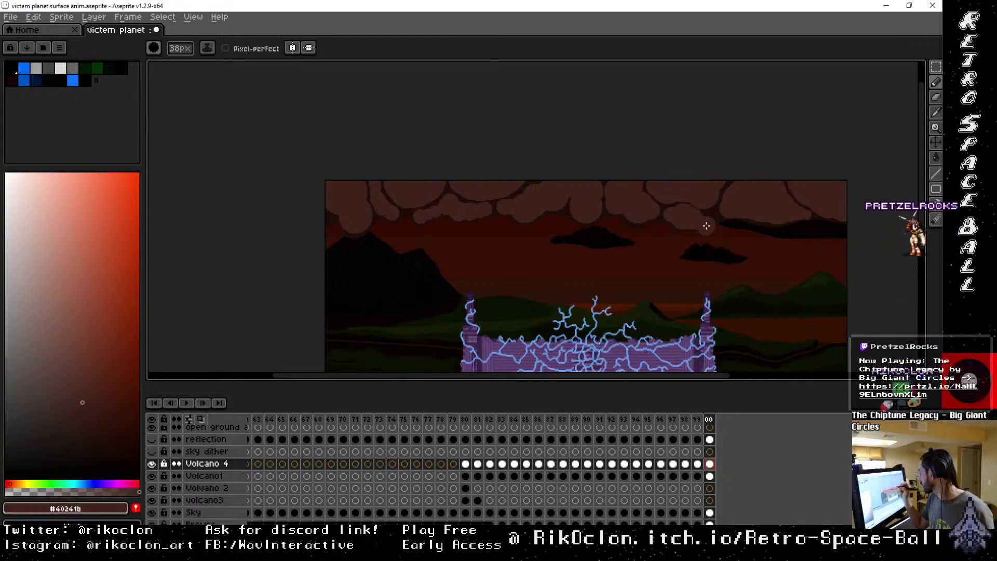
Fill the remaining narrow gaps and round off the lower edges of frame 100's cloud bank, reducing the brush to 8 px.
key("minus")
key("minus")
key("minus")
key("minus")
key("minus")
key("minus")
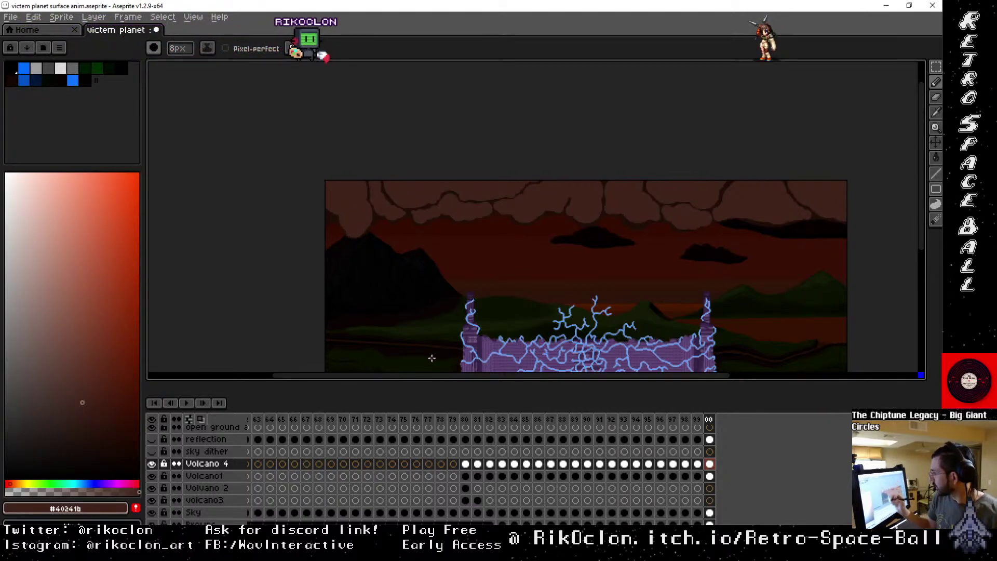
Play the animation from its first frame to review the volcanic clouds.
left_click(154, 404)
left_click(187, 403)
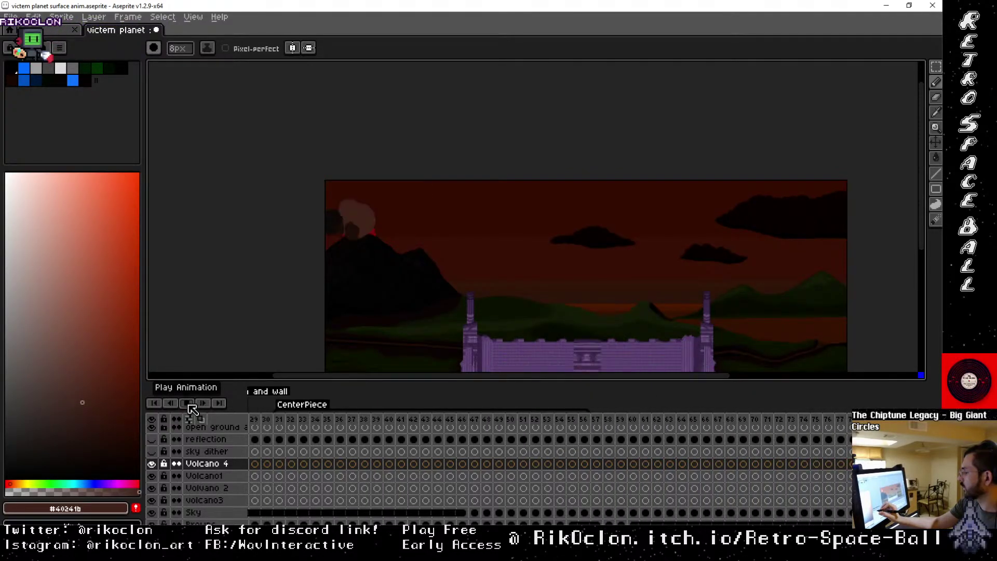
Stop the playback and compare the cloud bank across frames 91 to 95.
left_click(191, 403)
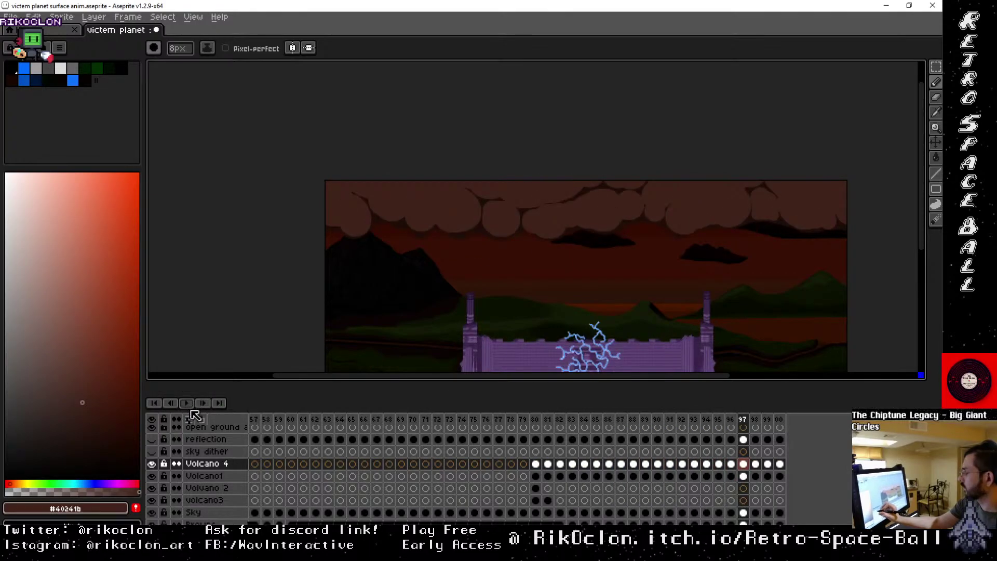
left_click(706, 421)
left_click(693, 419)
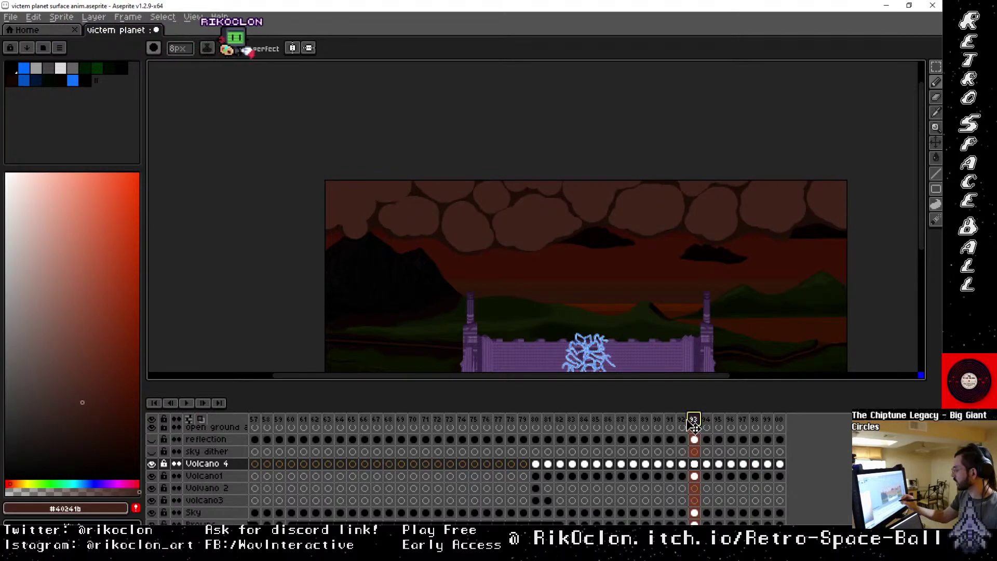
left_click(681, 419)
left_click(669, 419)
left_click(682, 419)
left_click(694, 420)
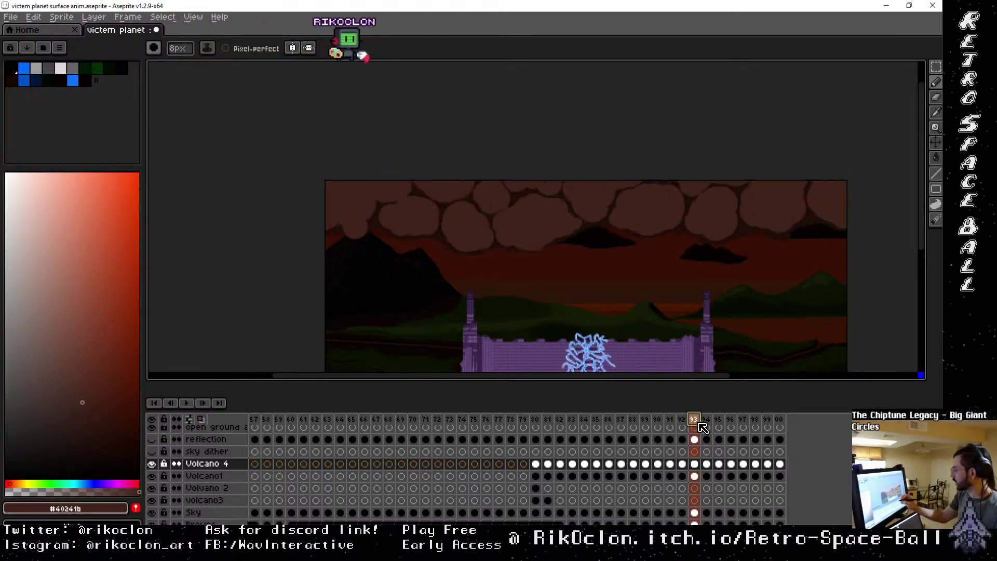
left_click(721, 420)
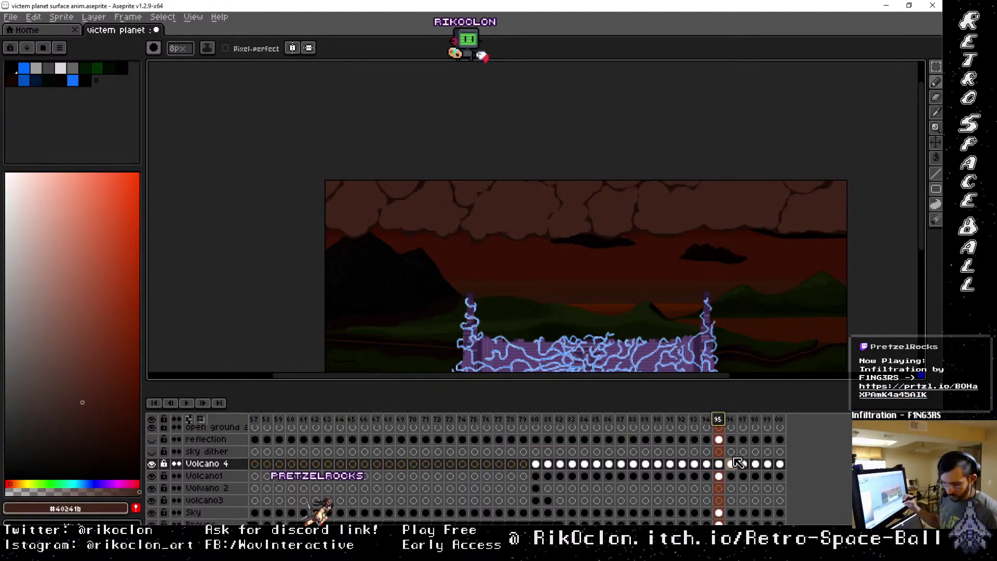
Sample the dark red of the lava glow beside the volcano's smoke on frame 81 of the volcano3 layer.
left_click(719, 500)
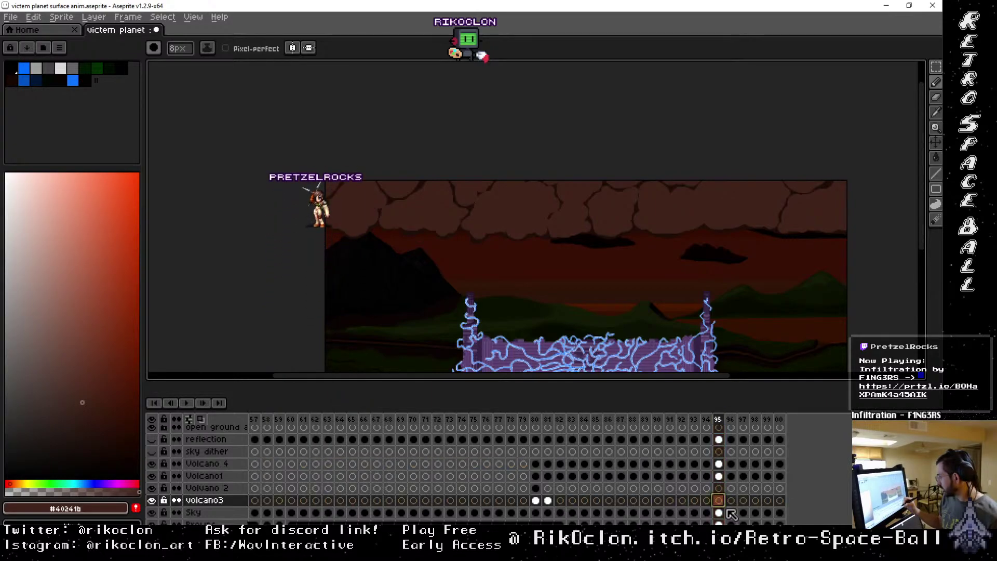
key("2")
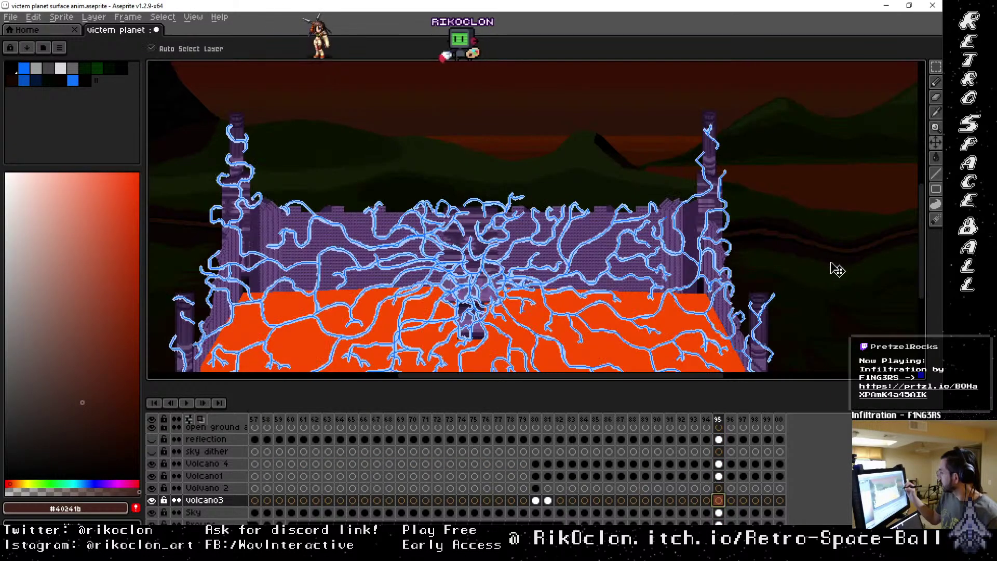
key("1")
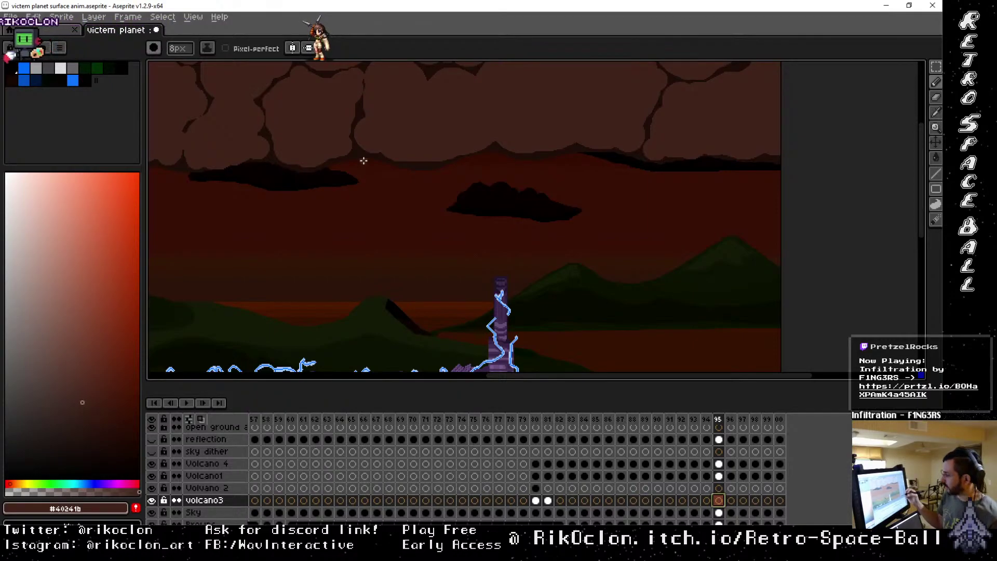
left_click(547, 500)
scroll(734, 286, "up", 2)
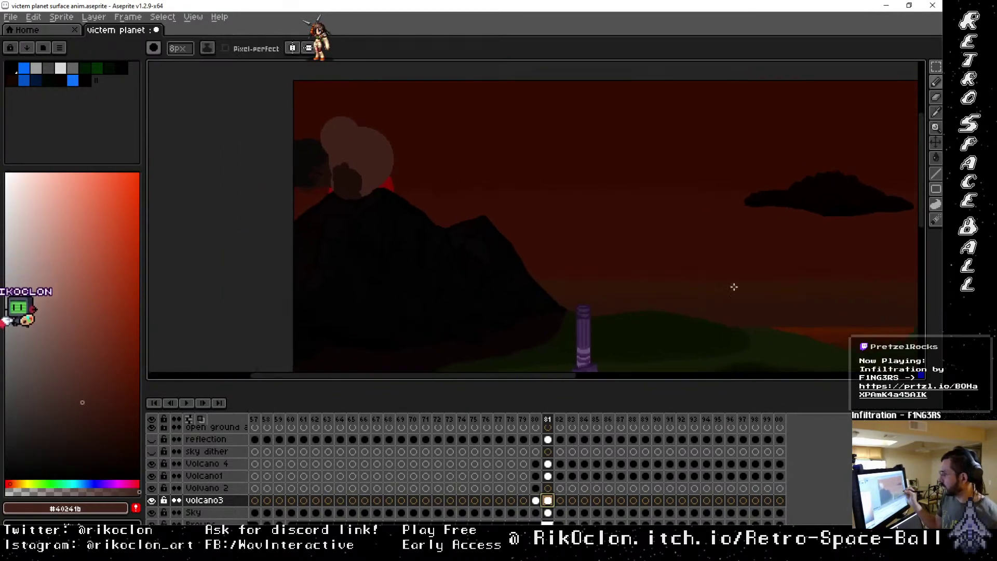
key("i")
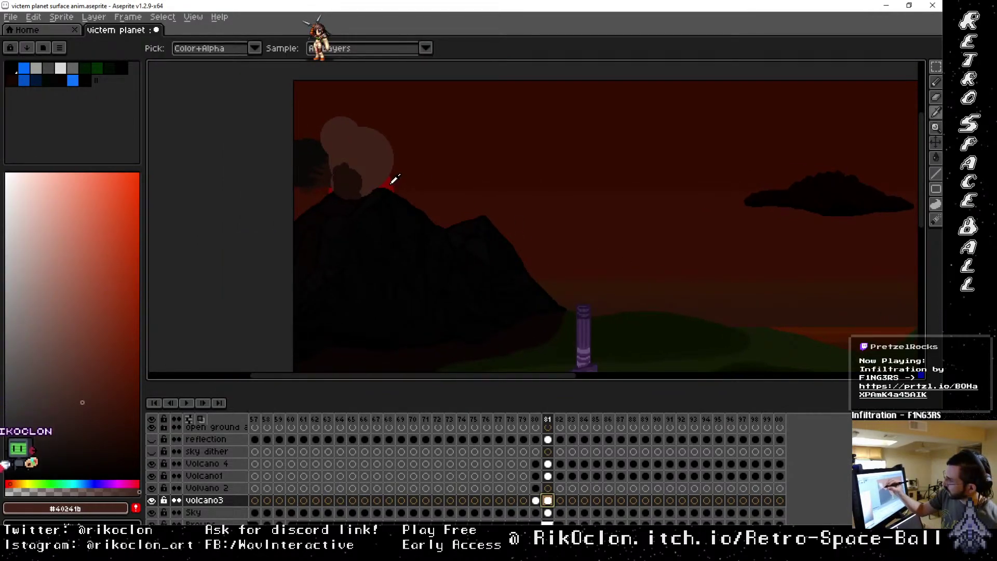
left_click(395, 179)
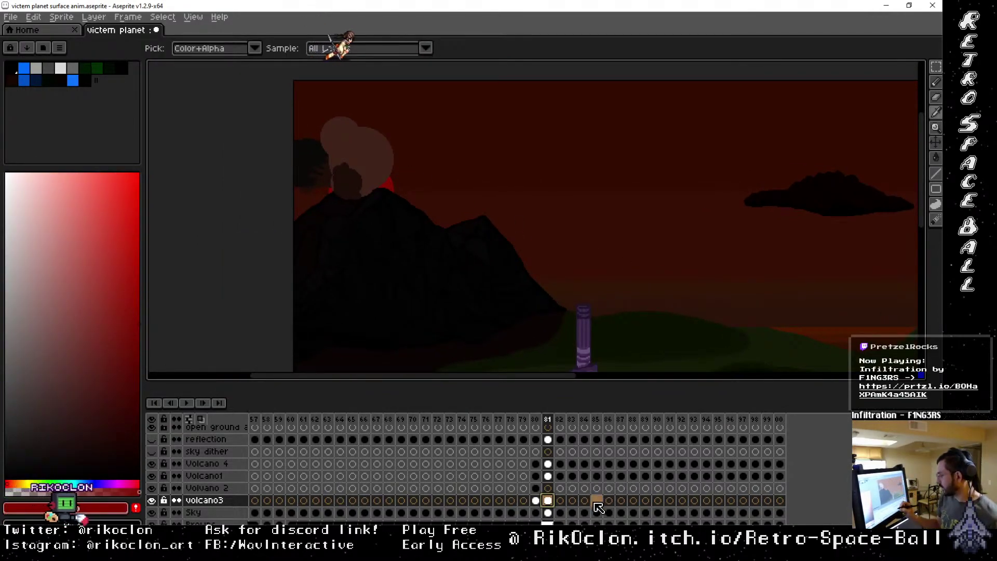
Enlarge the brush to 64 px and paint a large dark red disc beneath the clouds over the right-hand hills on volcano3's frame 95.
left_click(718, 420)
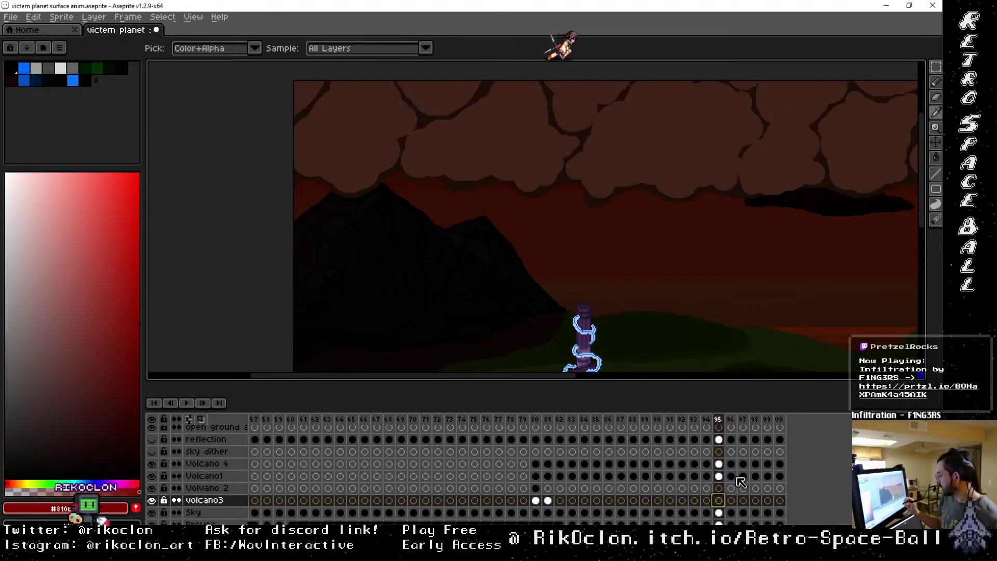
scroll(329, 329, "down", 2)
scroll(694, 258, "right", 2)
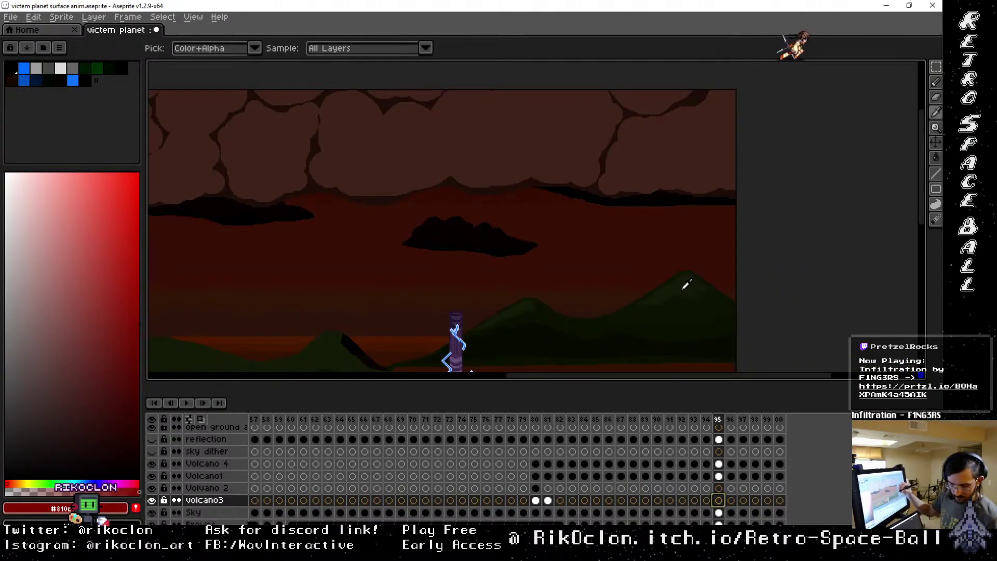
key("b")
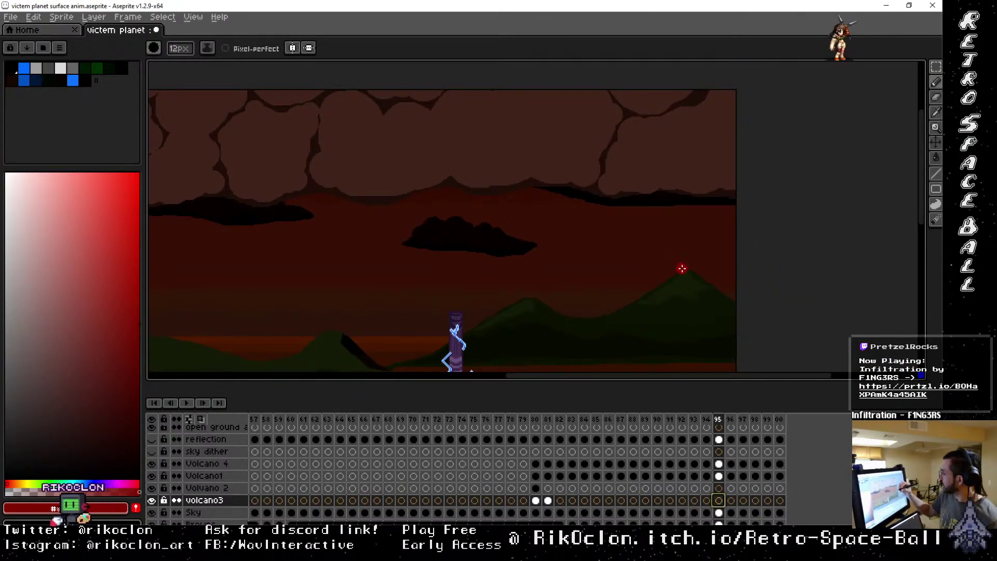
key("plus")
key("plus")
key("plus")
key("plus")
key("plus")
key("plus")
key("plus")
key("plus")
key("plus")
key("plus")
key("plus")
key("plus")
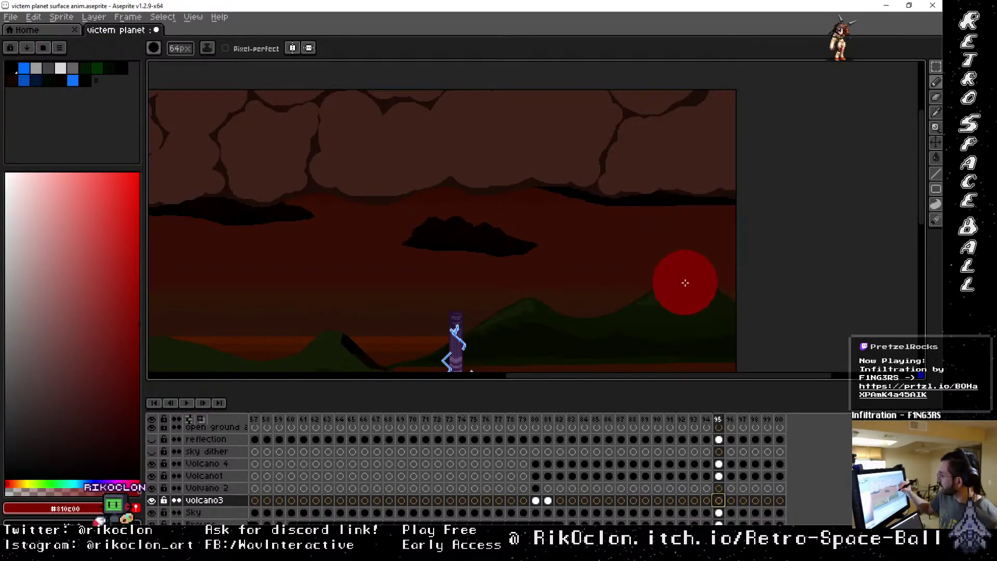
mouse_move(665, 268)
left_mouse_down()
mouse_move(700, 230)
mouse_move(699, 285)
mouse_move(626, 281)
mouse_move(668, 210)
left_mouse_up()
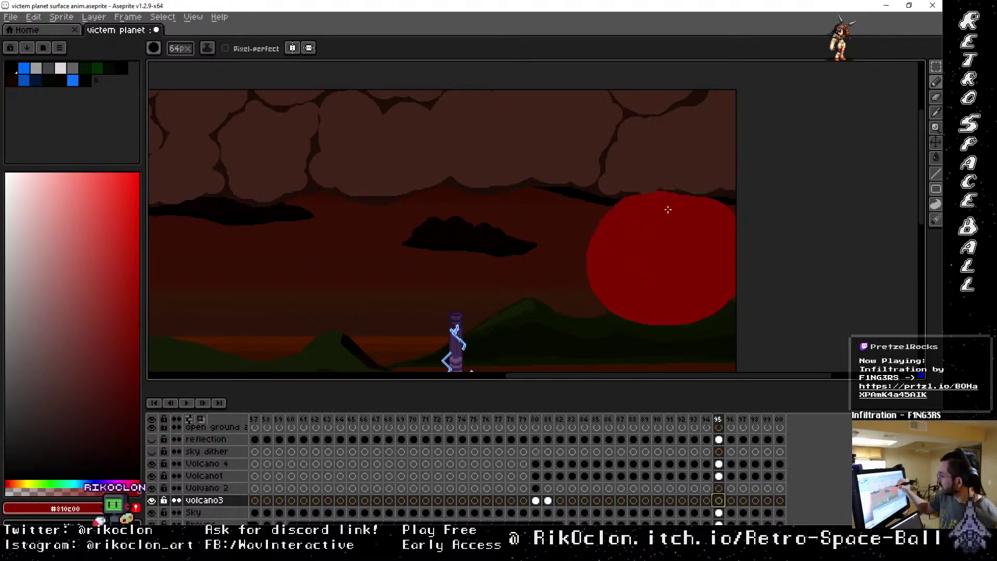
left_click_drag(607, 287, 559, 223)
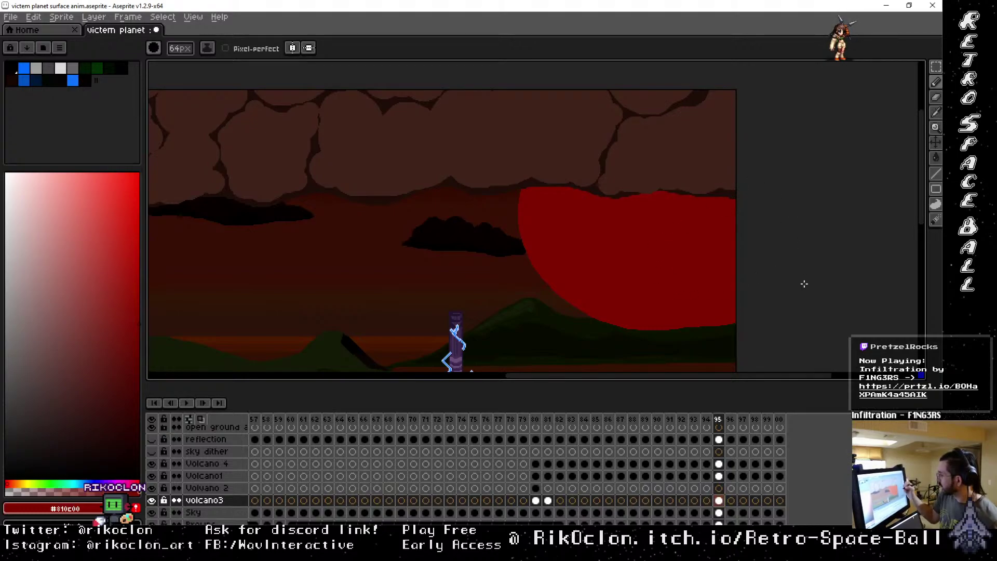
key("space")
left_click_drag(686, 266, 804, 247)
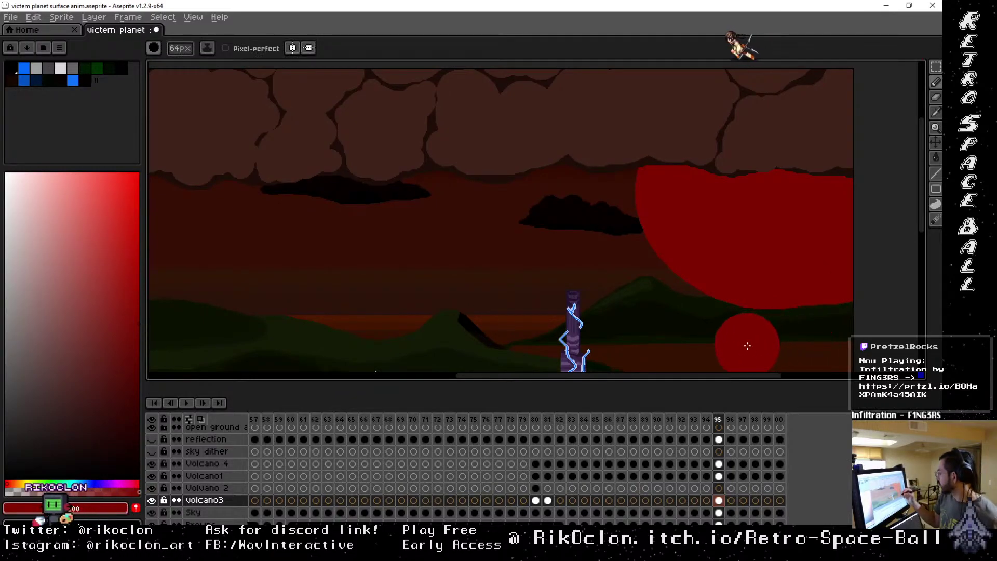
Select all the green hill areas on frame 95 of the Greens layer with the Magic Wand.
key("e")
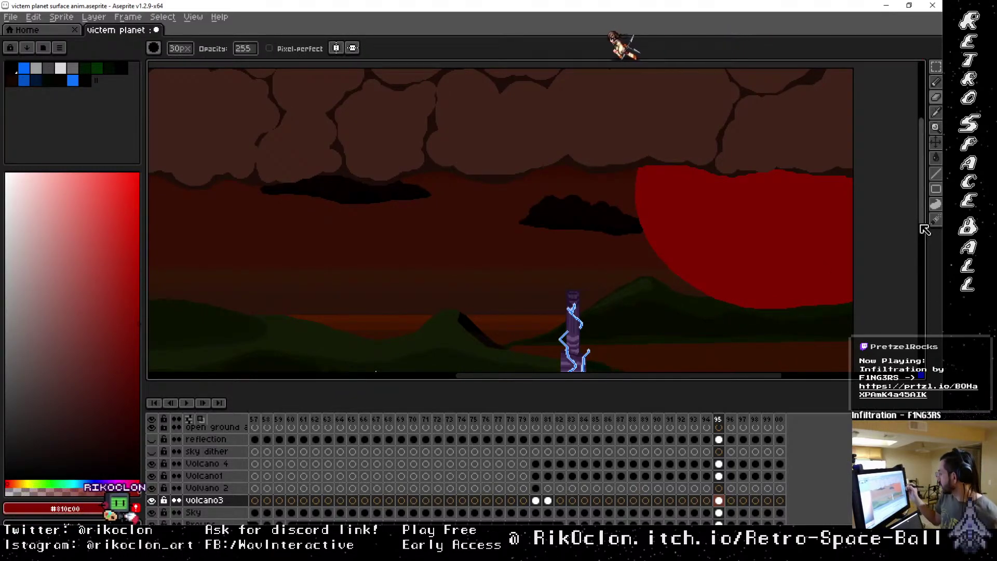
scroll(930, 243, "down", 1)
scroll(930, 243, "down", 5)
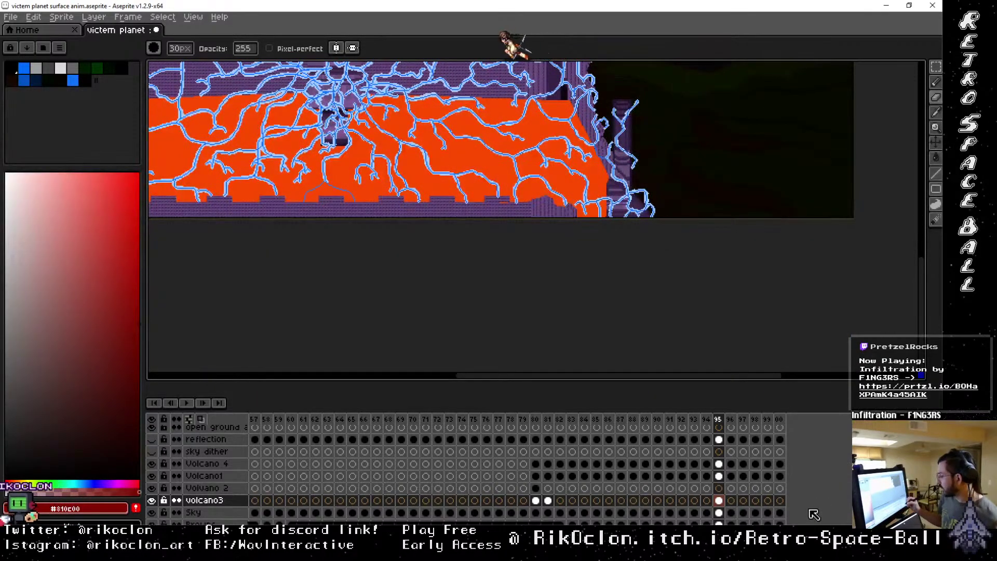
scroll(768, 491, "down", 3)
scroll(690, 462, "left", 2)
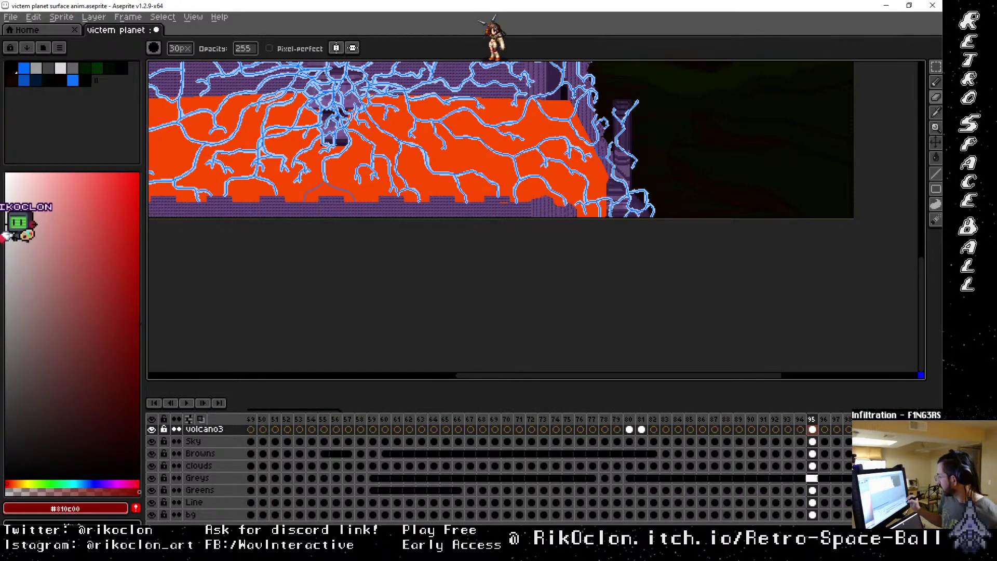
left_click(813, 490)
left_click_drag(777, 140, 761, 178)
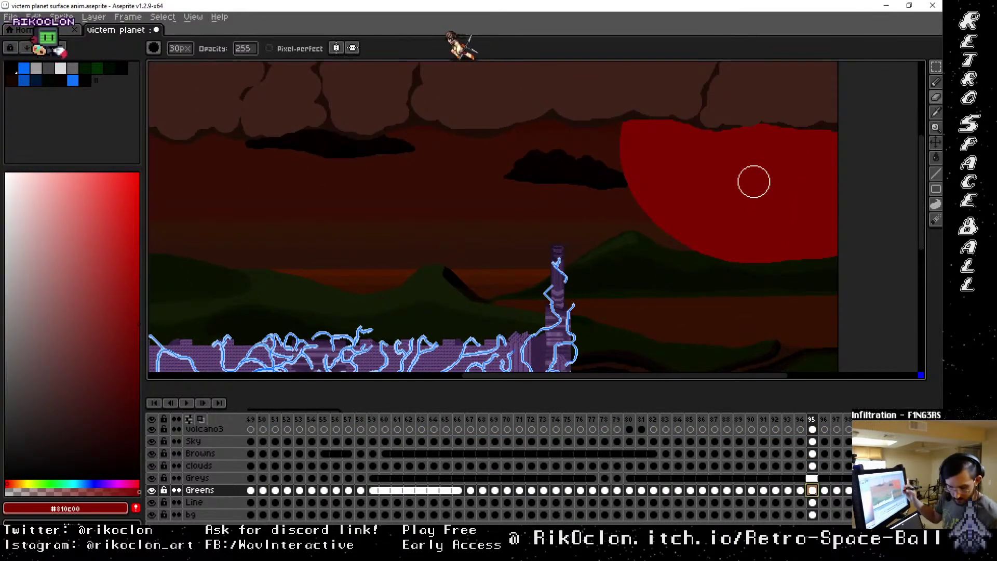
left_click(623, 250)
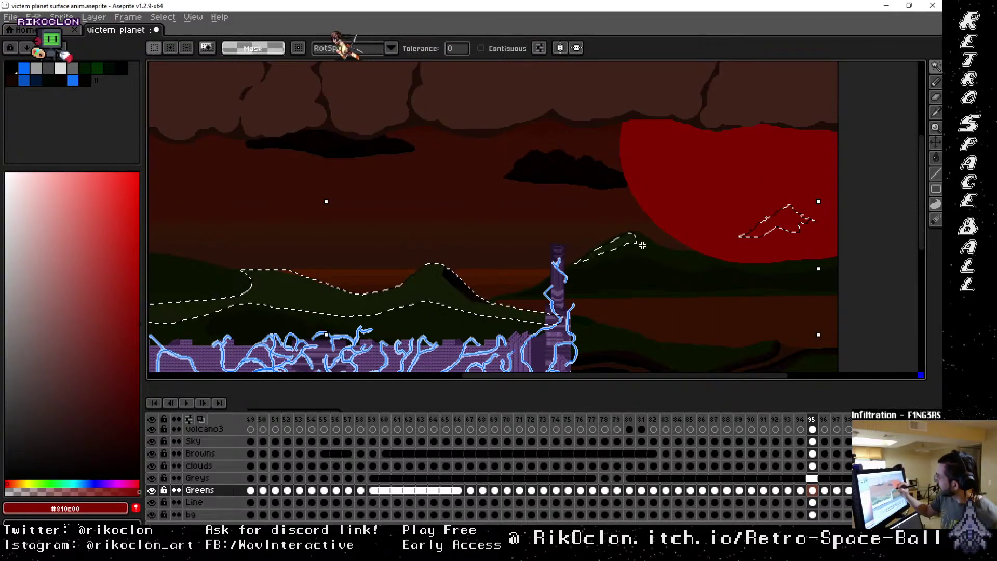
left_click(647, 278)
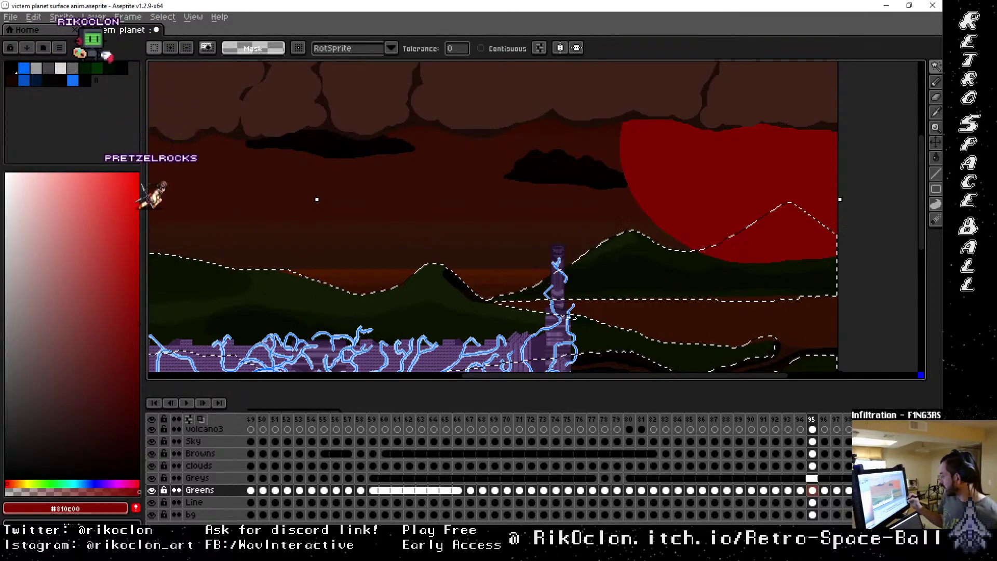
Remove the red disc's overlap with the selected hills on volcano3's frame 95 and clear the selection.
scroll(814, 504, "up", 5)
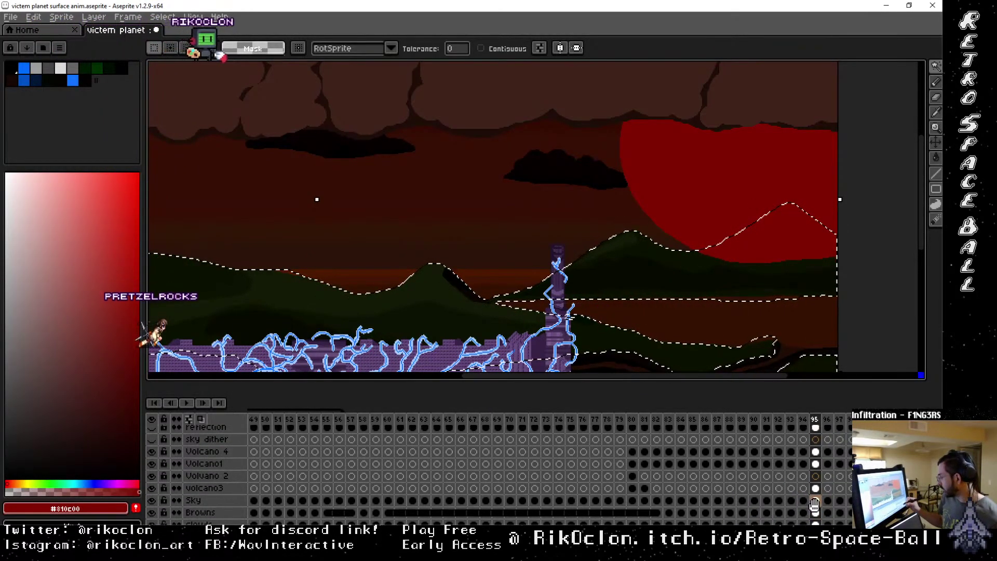
left_click(815, 488)
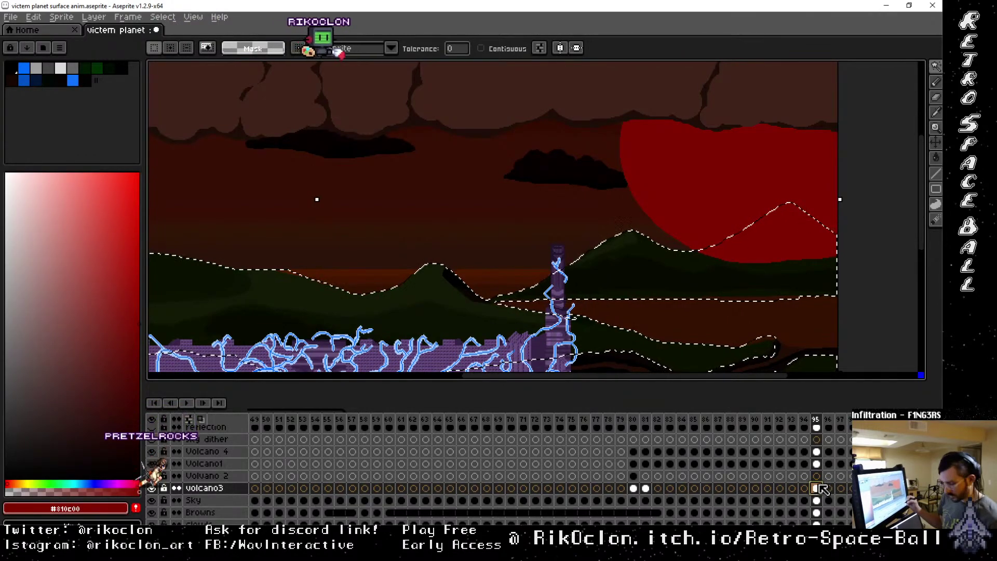
key("ctrl+z")
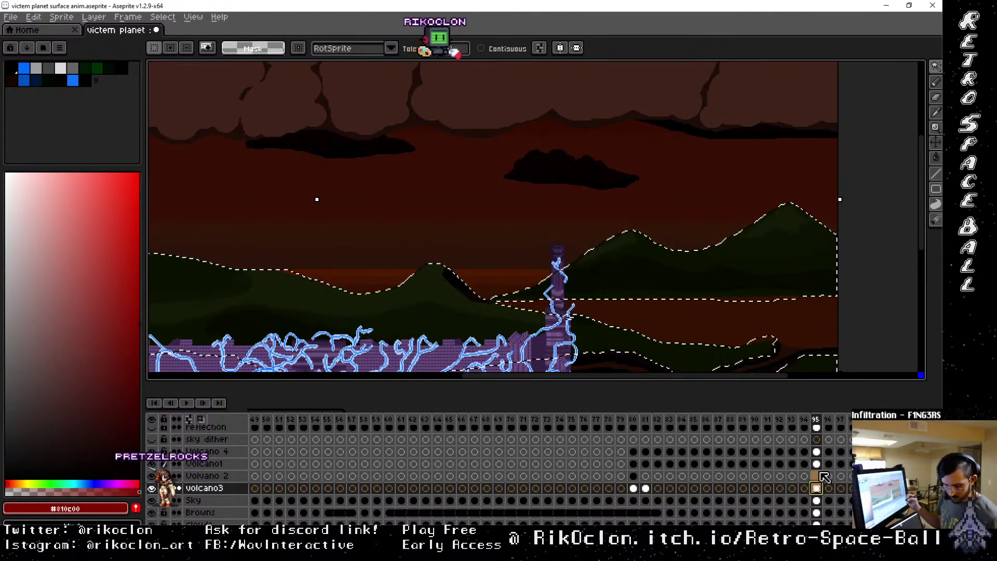
key("ctrl+y")
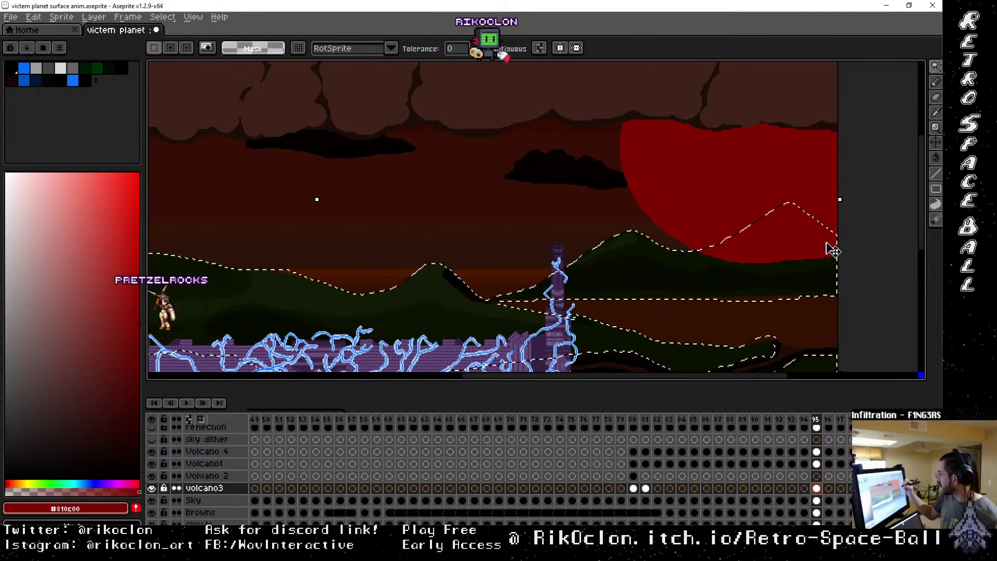
left_click_drag(832, 251, 832, 254)
key("Return")
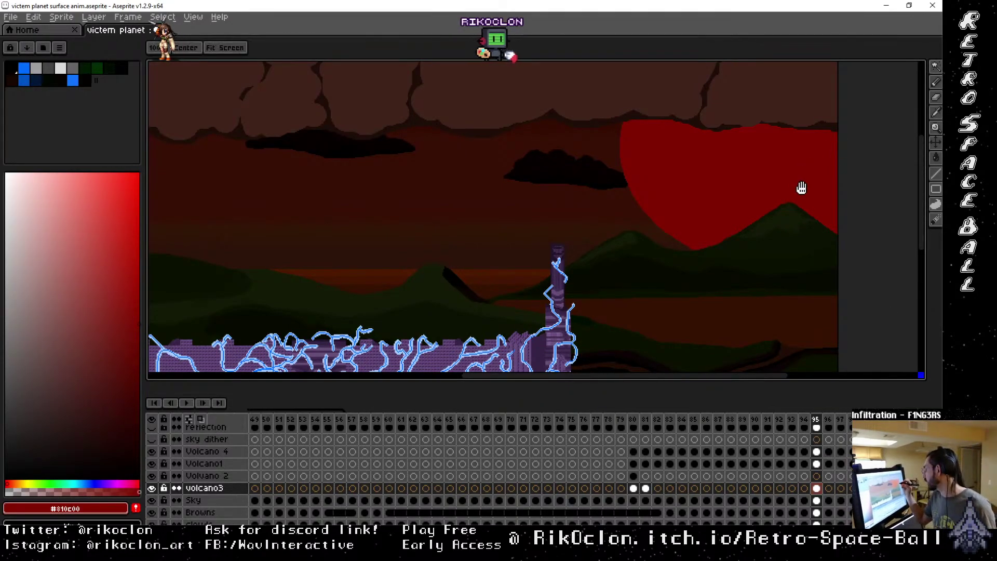
Outline and fill a thin red streak from the disc's lower edge to just past the right-hand tower, erasing its overlap with the hill.
left_click_drag(801, 189, 802, 276)
key("w")
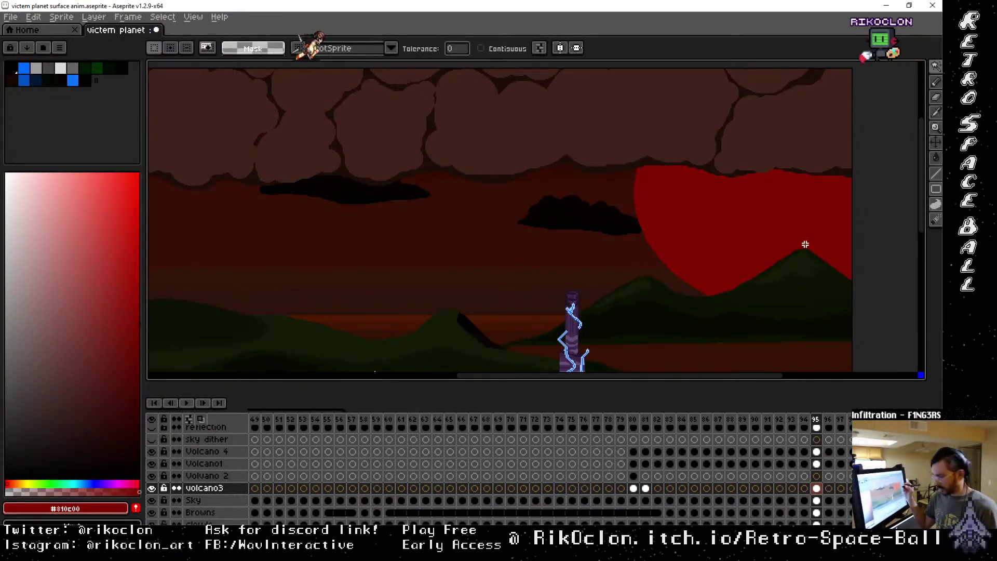
key("i")
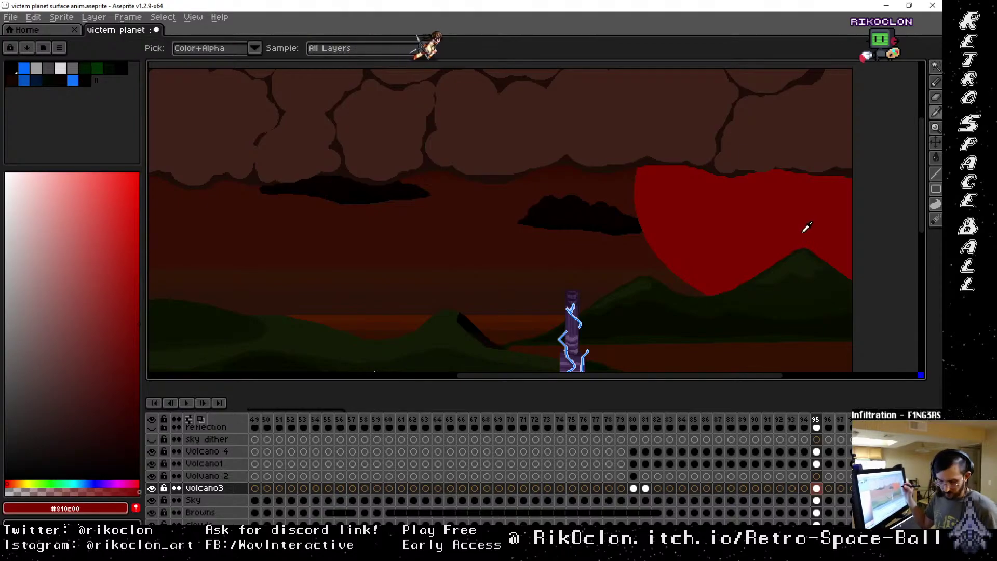
key("b")
left_click(789, 250)
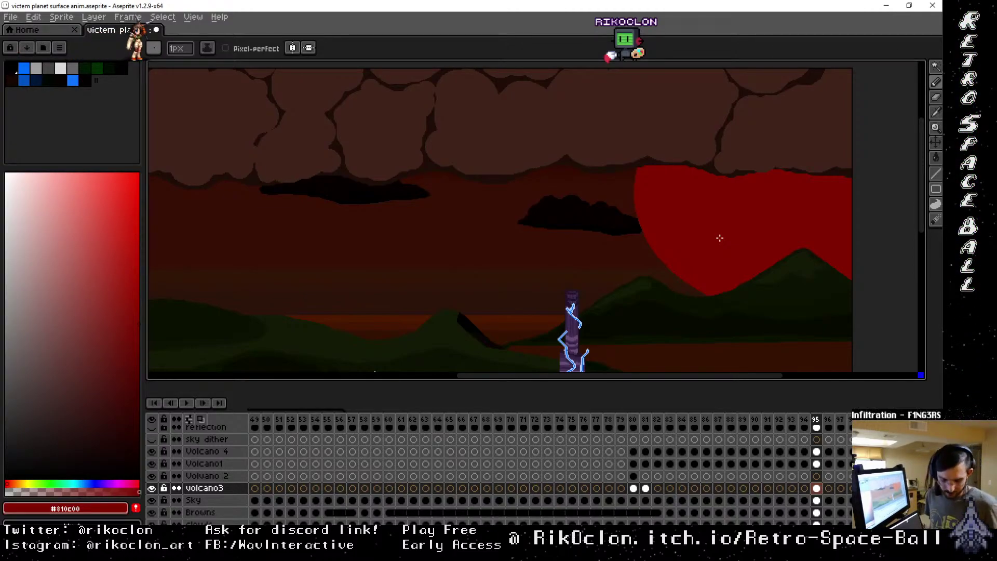
left_click_drag(390, 259, 774, 240)
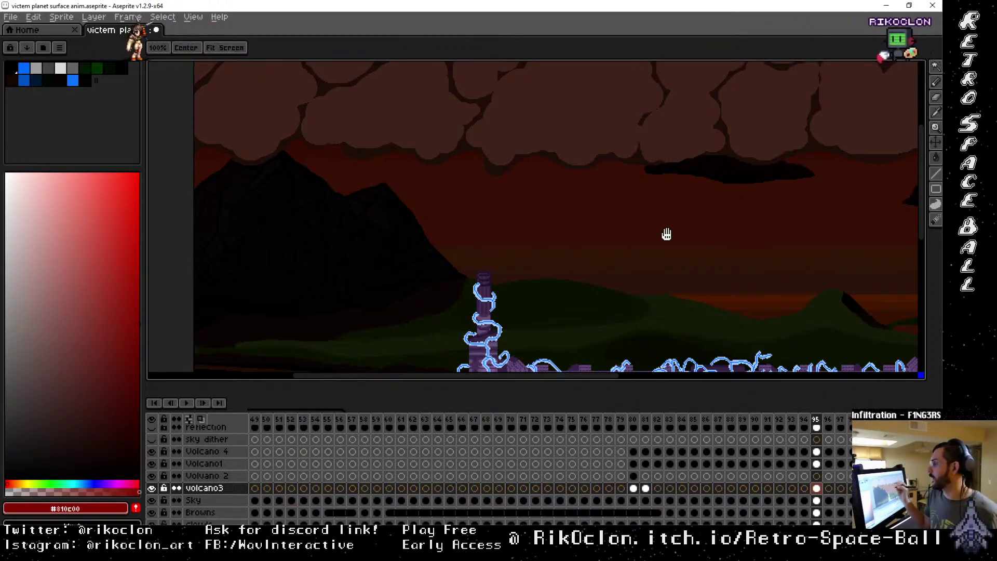
left_click_drag(666, 231, 327, 223)
mouse_move(734, 230)
left_mouse_down()
mouse_move(578, 247)
mouse_move(592, 227)
mouse_move(592, 187)
mouse_move(553, 213)
left_mouse_up()
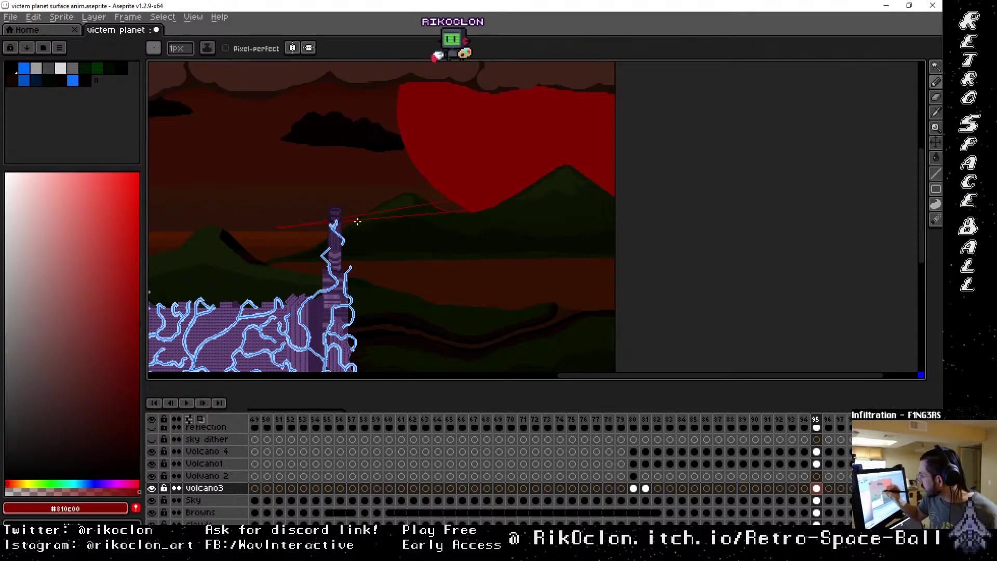
key("g")
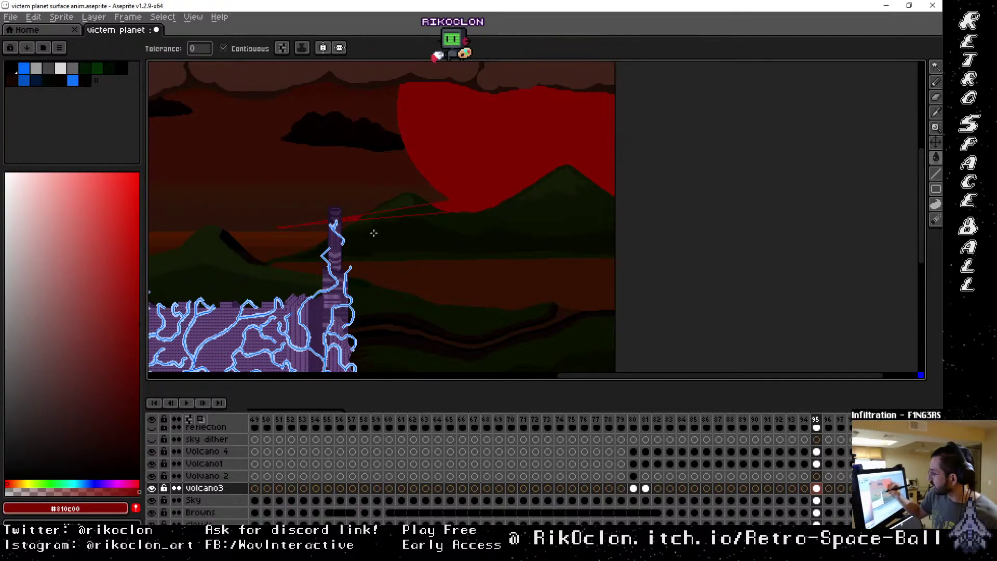
key("b")
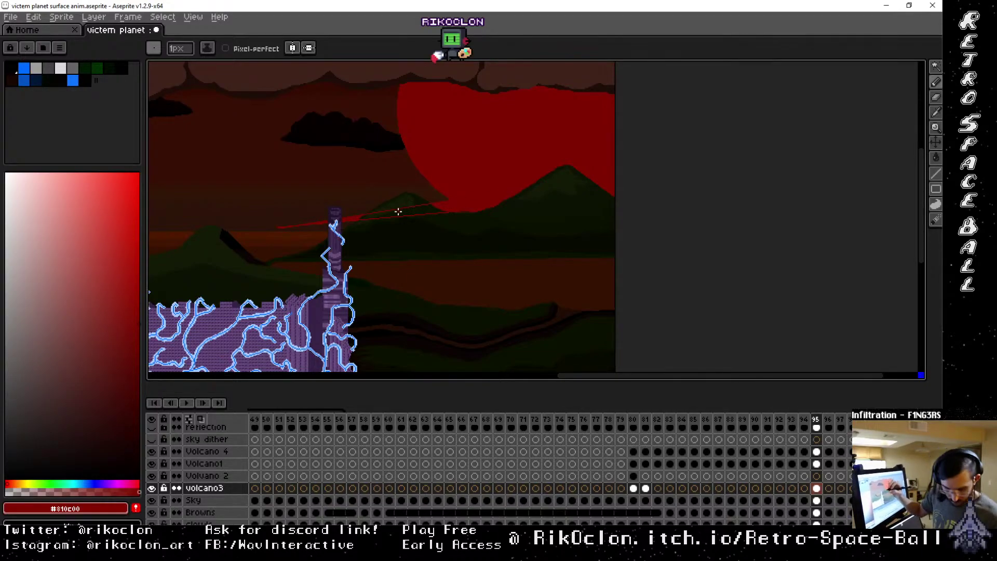
key("e")
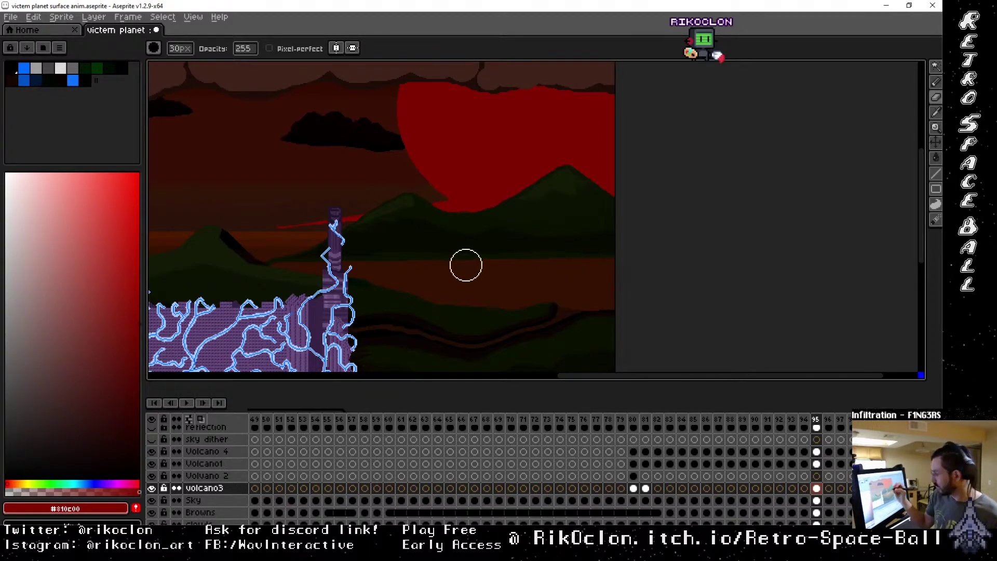
Outline a second, longer red streak above the first, close its outline at the hill, fill it and erase its overlap with the hill.
key("alt")
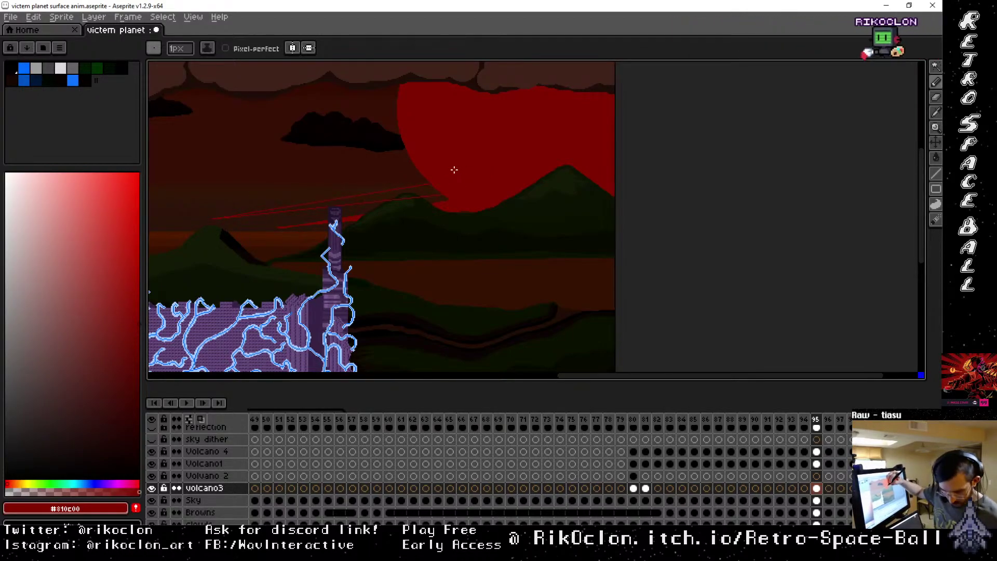
key("g")
left_click(429, 190)
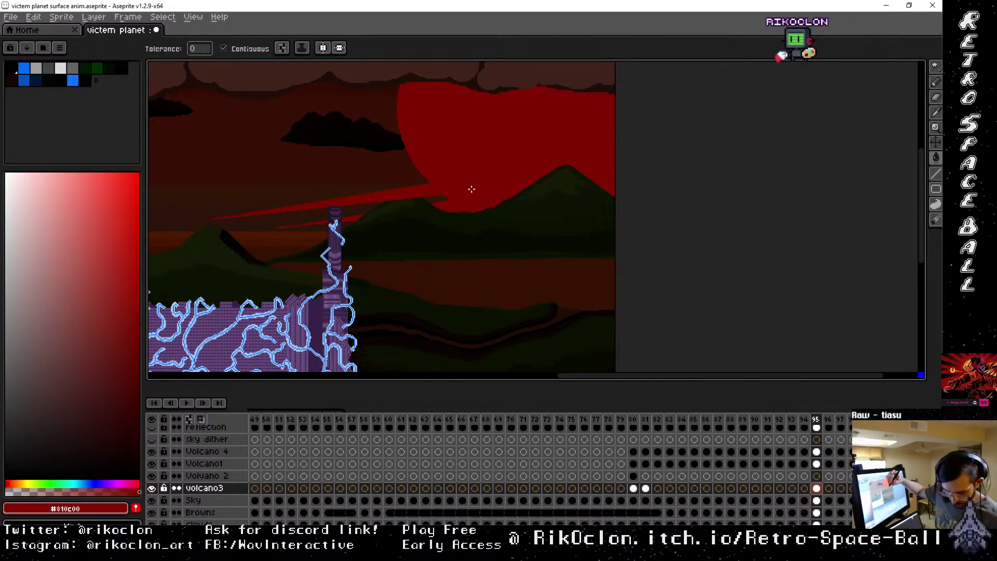
key("ctrl+z")
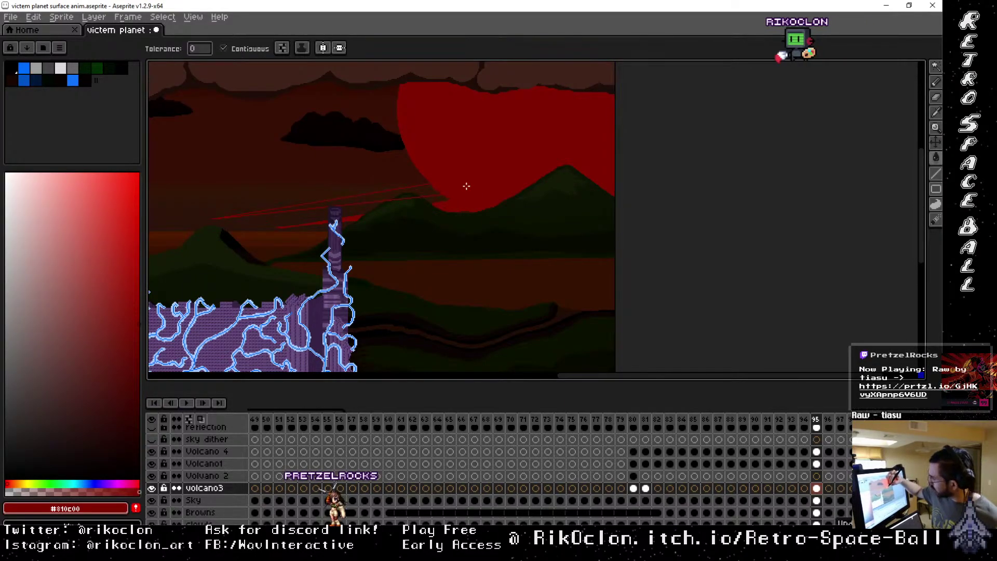
key("b")
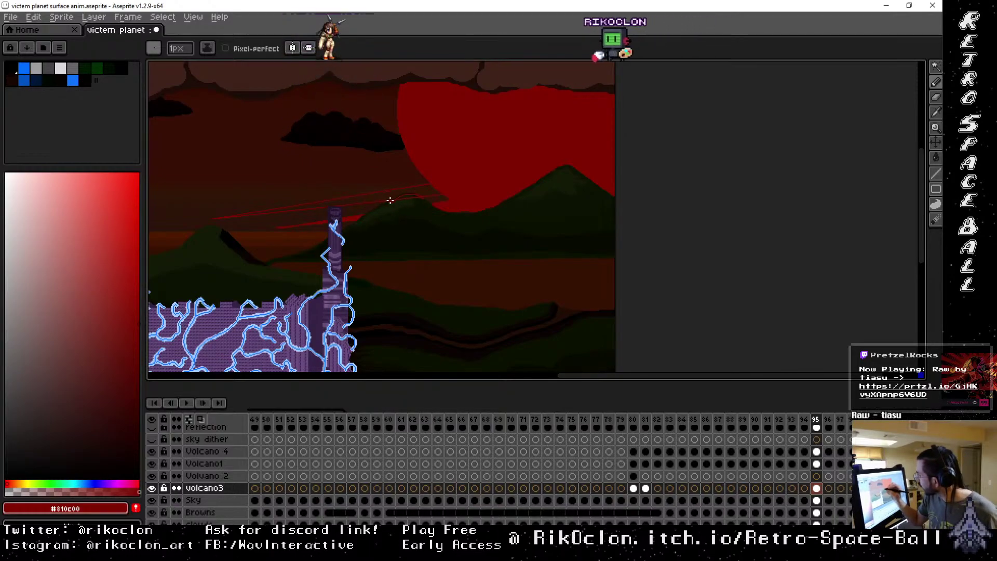
key("g")
left_click(423, 197)
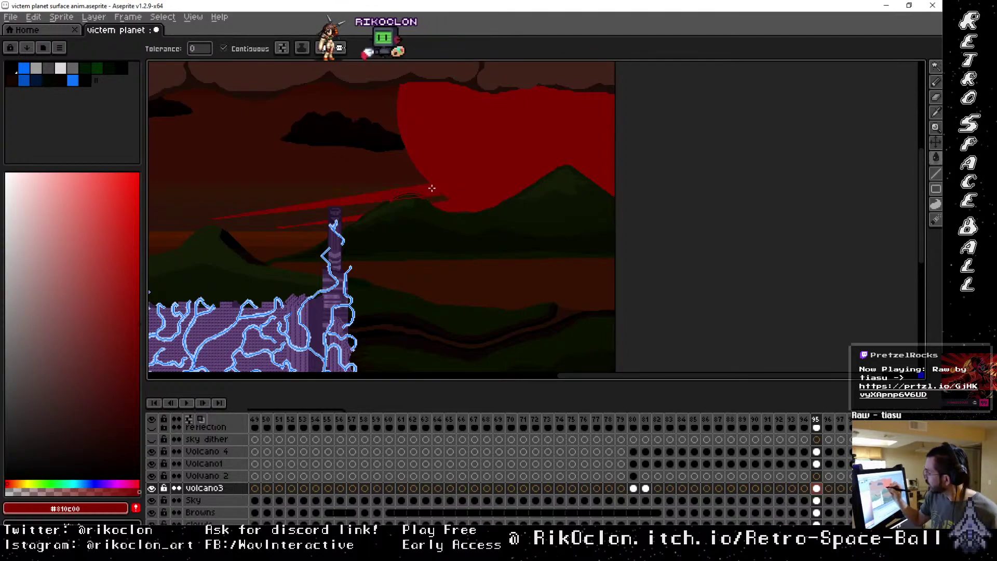
key("b")
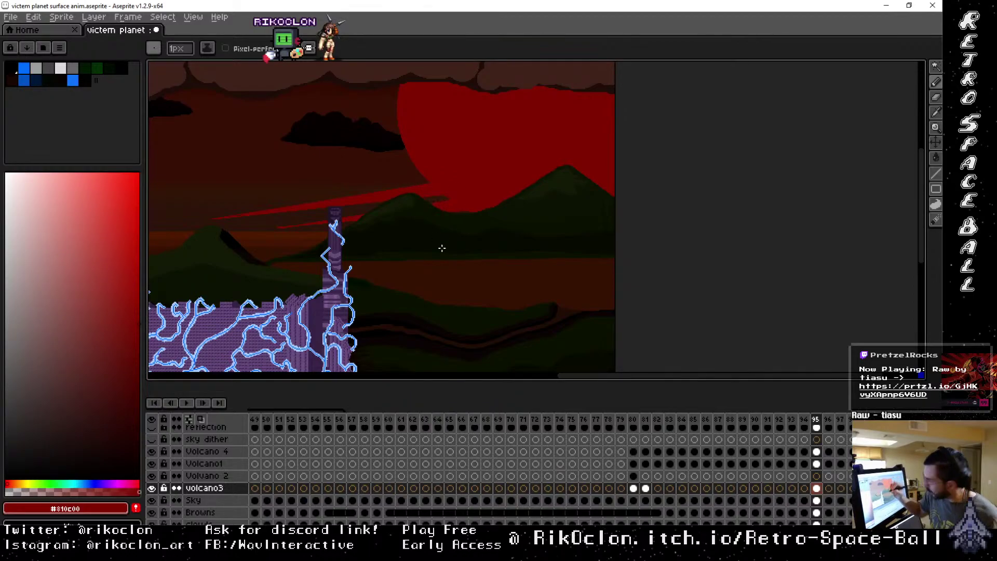
key("e")
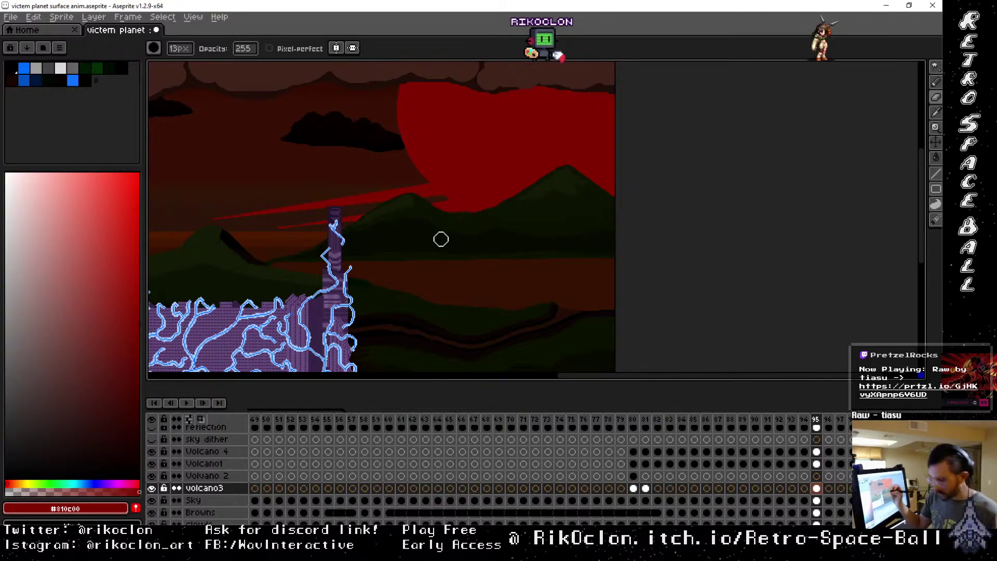
key("e")
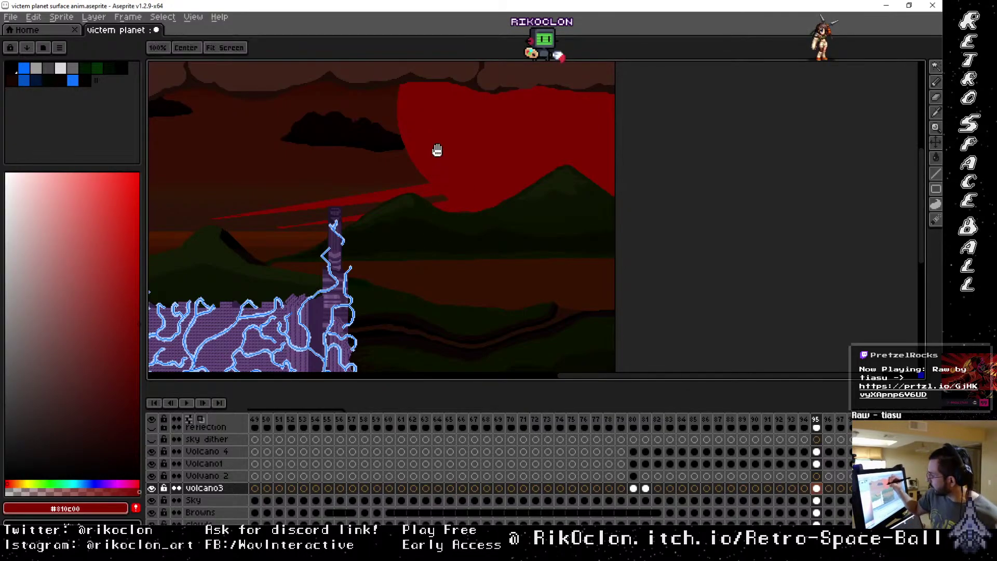
Draw the thin red outlines of further long tapered streaks across the sky from the disc toward the left-hand mountain on volcano3's frame 95.
left_click_drag(436, 167, 489, 242)
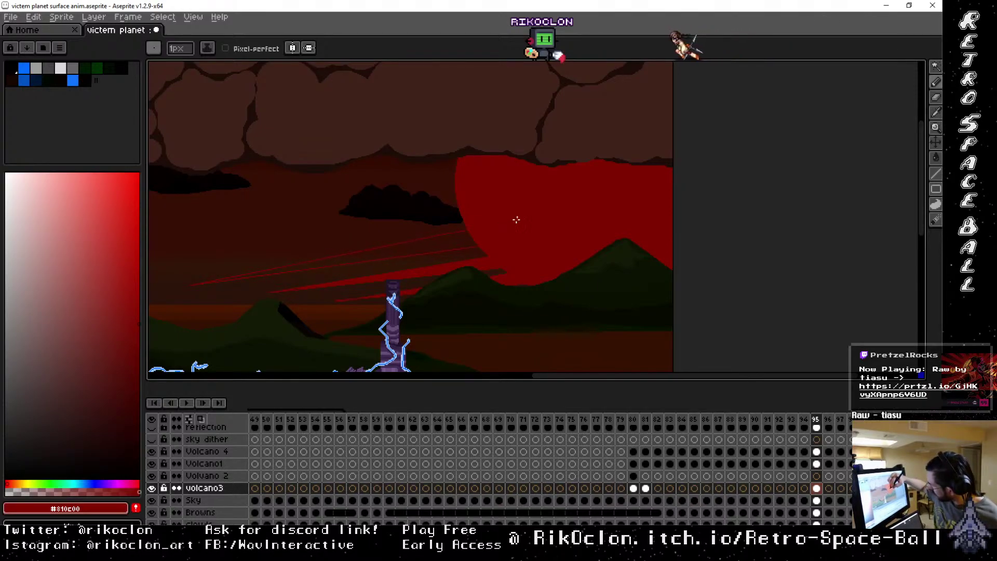
mouse_move(515, 210)
left_mouse_down()
mouse_move(512, 252)
mouse_move(732, 254)
mouse_move(634, 236)
mouse_move(693, 267)
left_mouse_up()
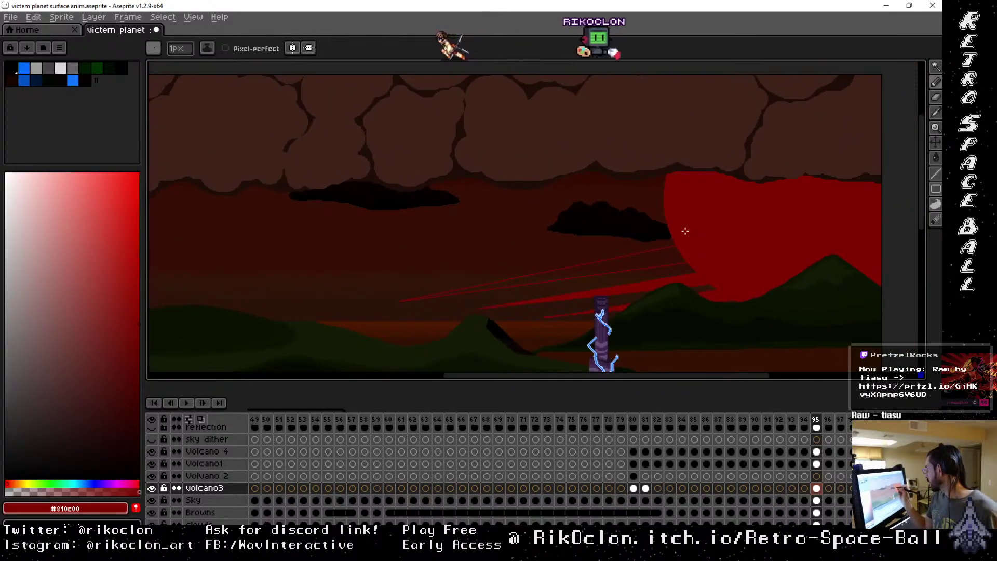
left_click(357, 266, "shift")
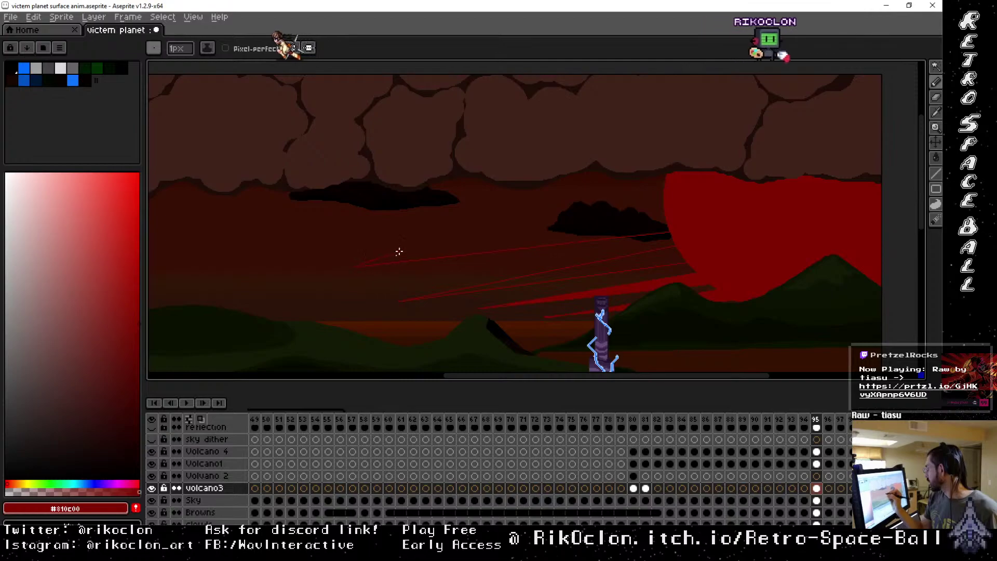
left_click(712, 205, "shift")
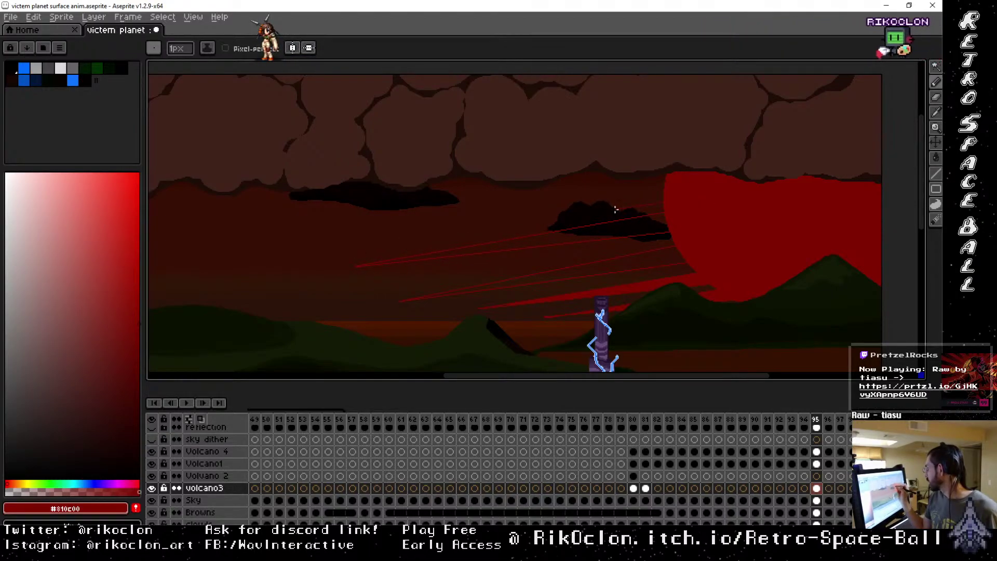
left_click(298, 243, "shift")
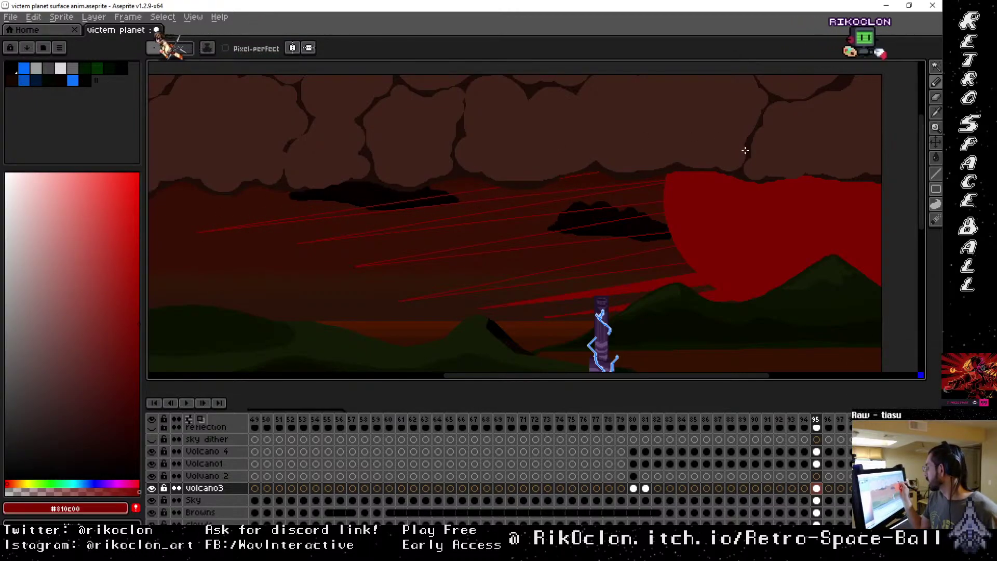
mouse_move(568, 207)
left_mouse_down()
mouse_move(800, 207)
mouse_move(701, 154)
mouse_move(795, 196)
mouse_move(857, 207)
mouse_move(924, 245)
mouse_move(718, 215)
left_mouse_up()
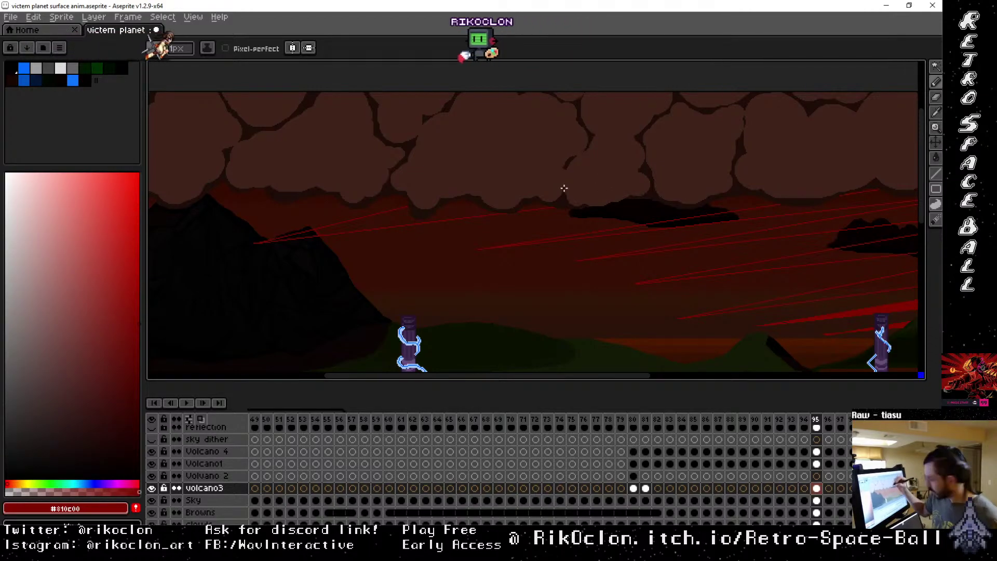
key("g")
left_click(507, 215)
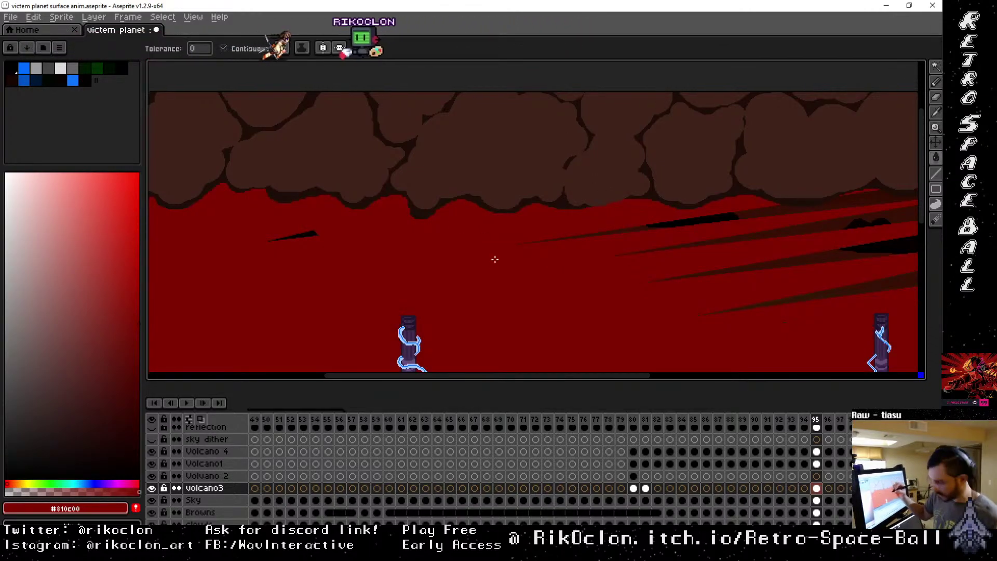
key("ctrl+z")
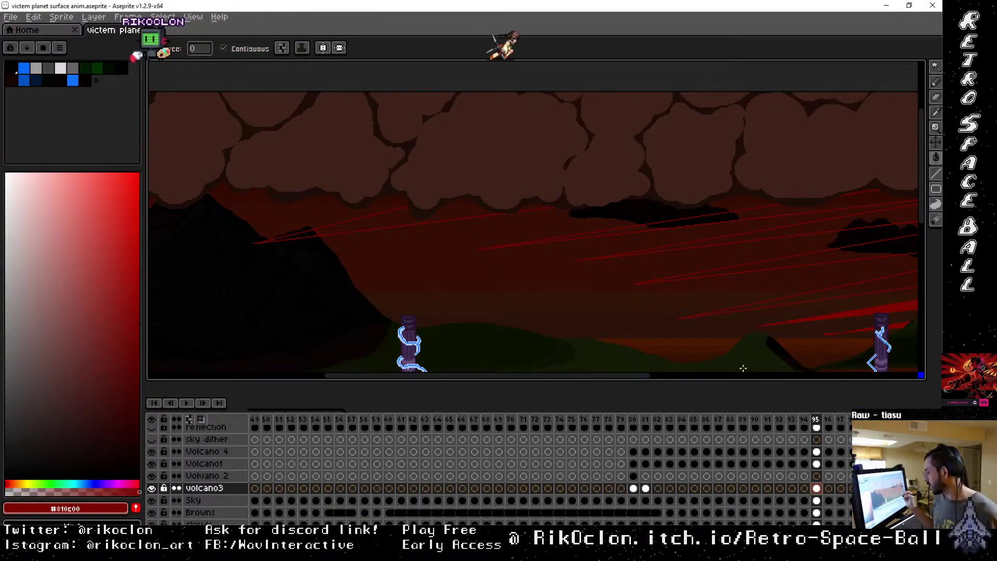
left_click(393, 217)
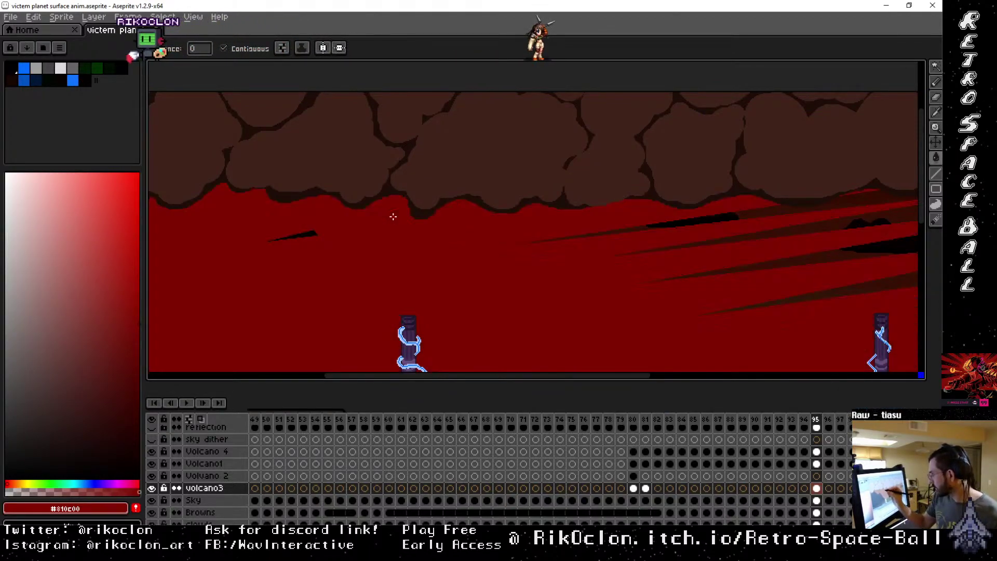
key("ctrl+z")
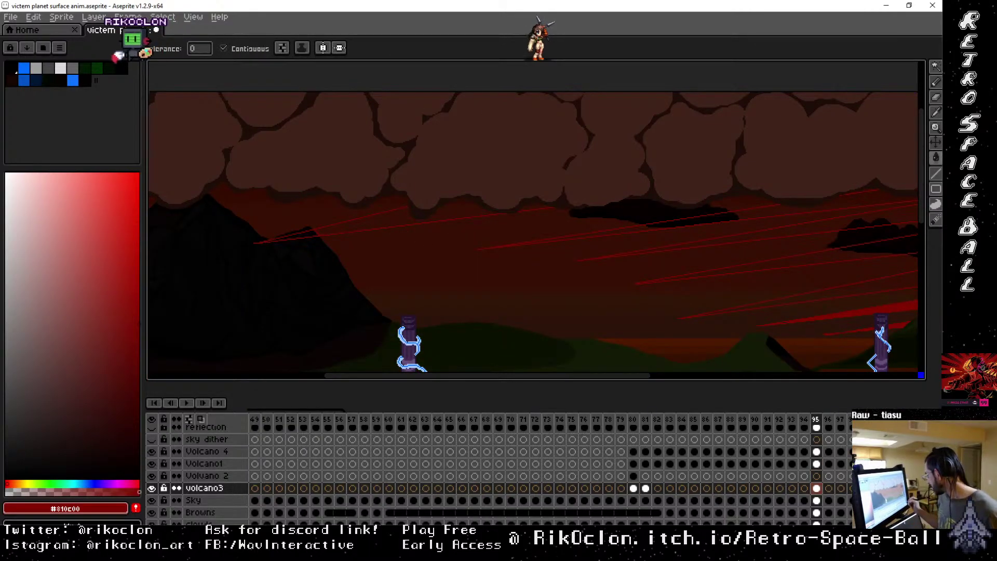
Hide the Volcano 4 and Volcano1 layers to uncover the streak outlines behind the clouds.
scroll(499, 473, "up", 5)
scroll(499, 473, "up", 5)
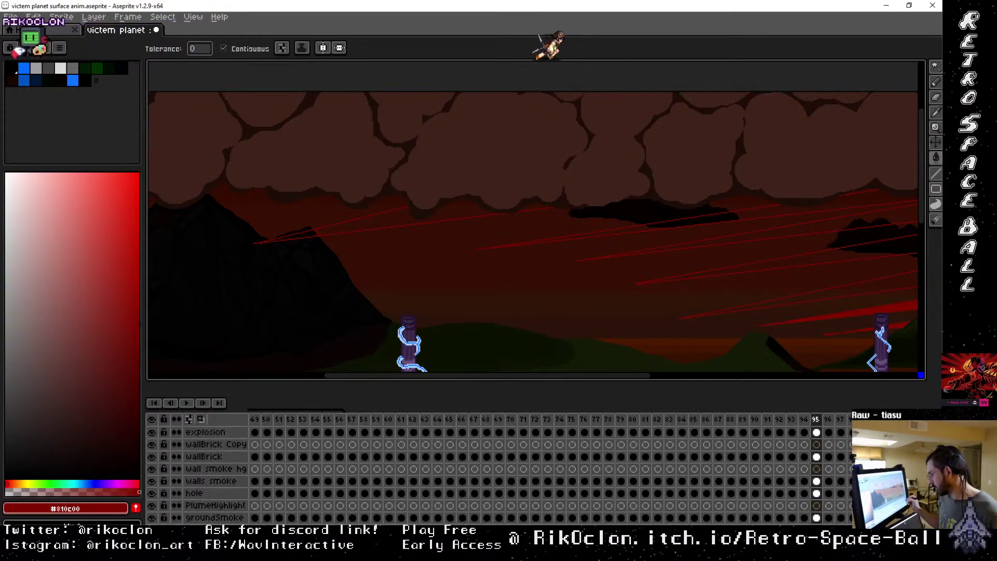
scroll(777, 504, "down", 4)
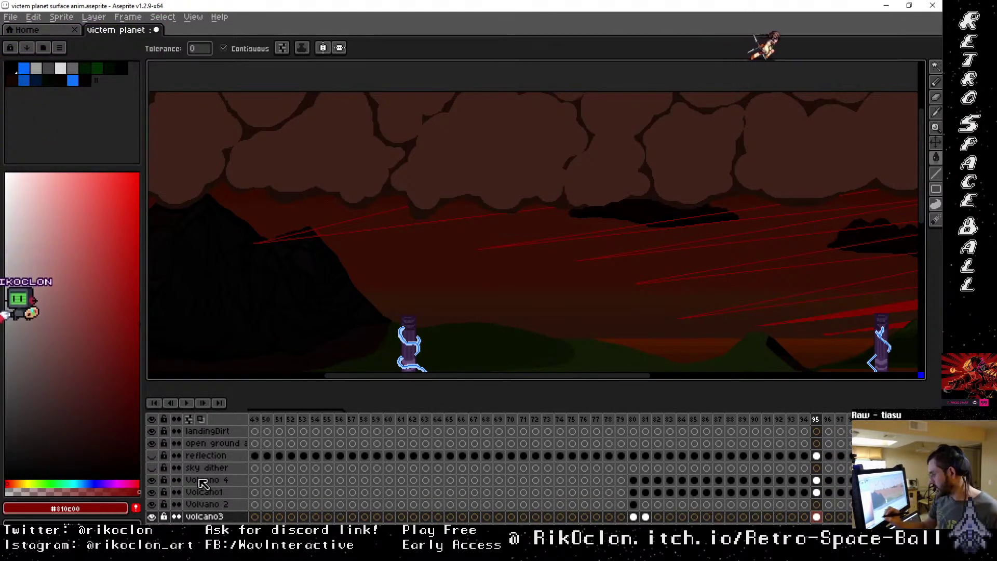
left_click(154, 480)
left_click(154, 481)
left_click_drag(154, 481, 151, 491)
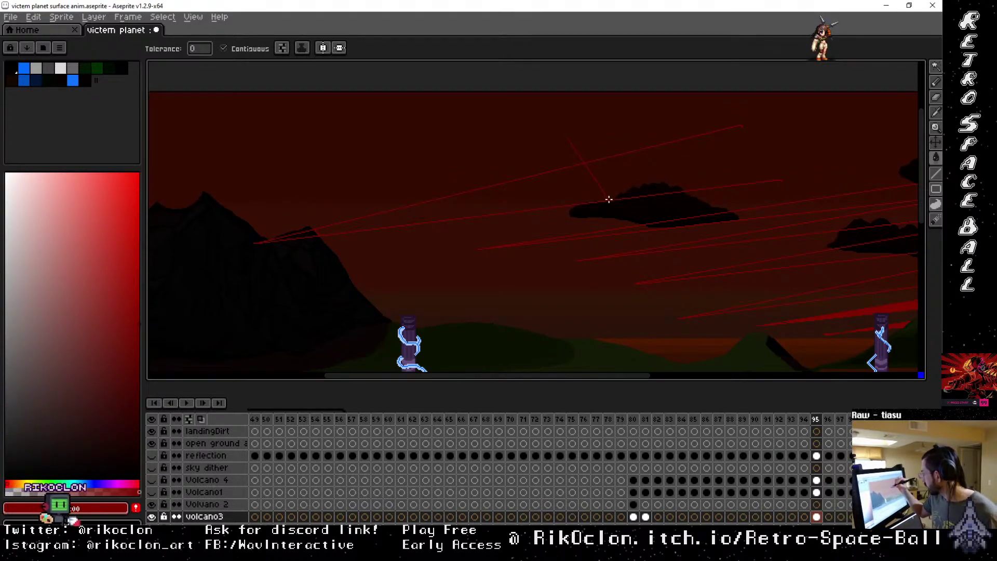
Close the open end of the streak by the left-hand mountain with a short slanted line and fill it with the dark red.
key("b")
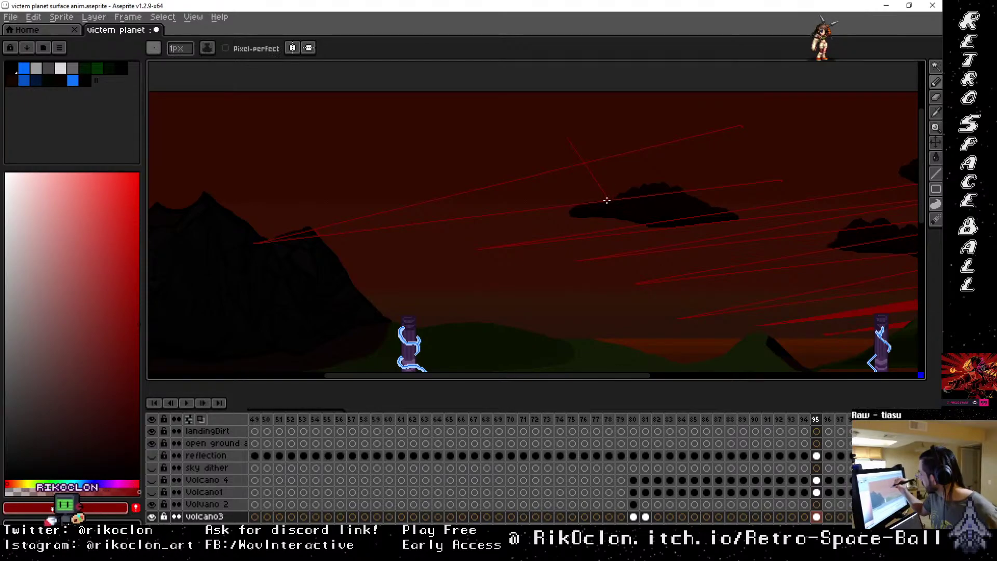
key("g")
left_click(577, 182)
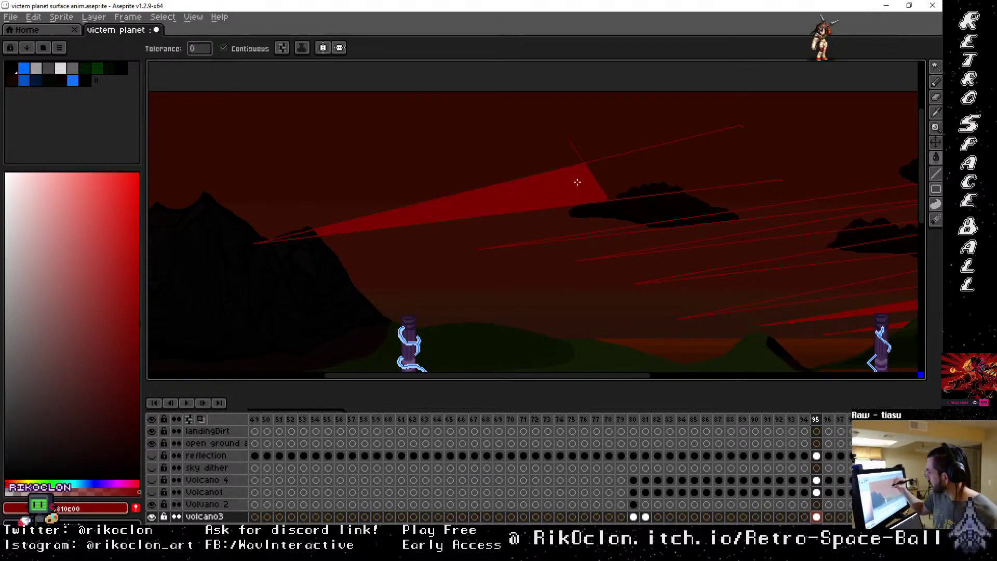
Erase the leftover outline beyond the filled streak's wide end and its tip overlapping the left-hand mountain, using the 13 px eraser.
key("e")
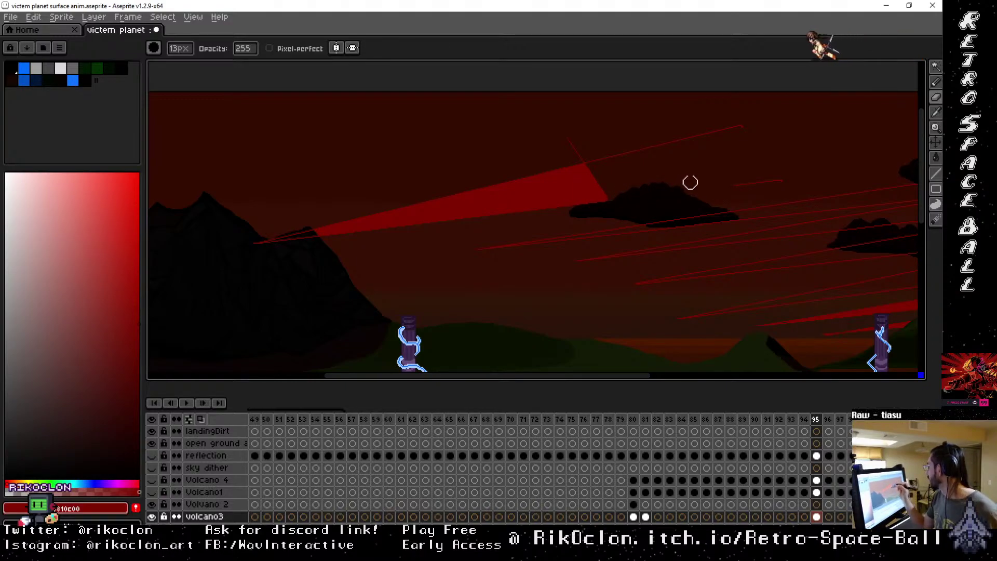
left_click_drag(677, 147, 598, 157)
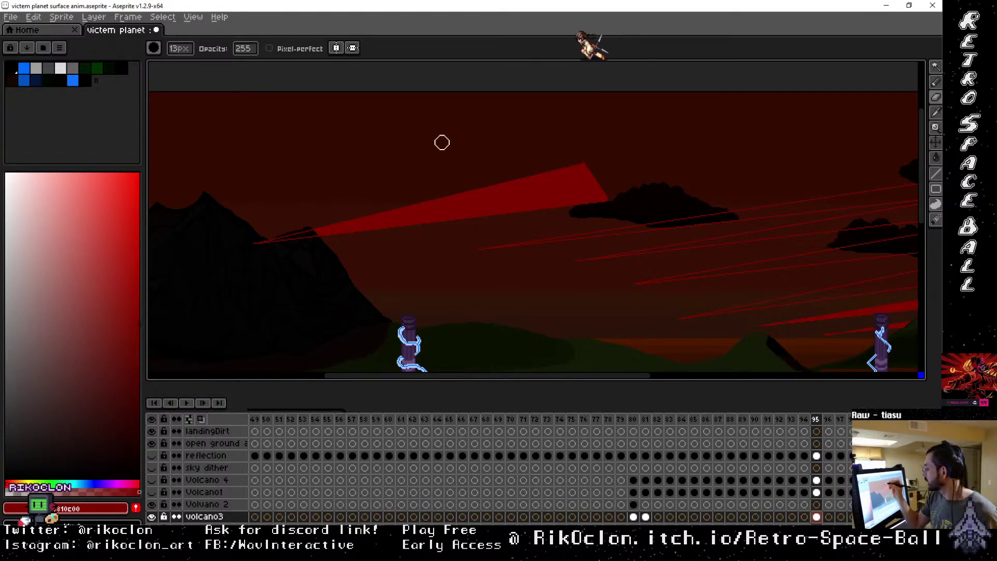
mouse_move(304, 231)
left_mouse_down()
mouse_move(276, 256)
mouse_move(267, 235)
mouse_move(289, 236)
left_mouse_up()
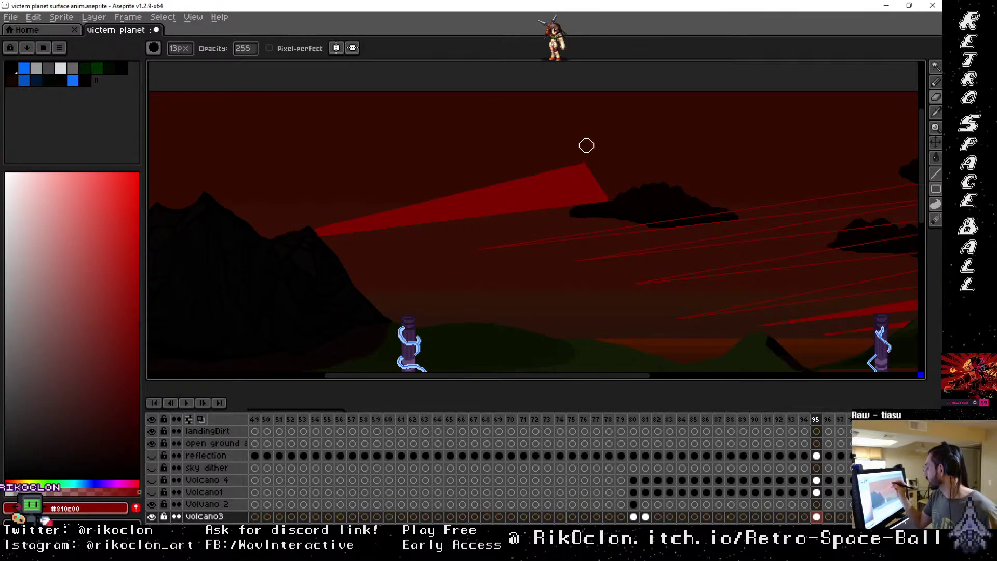
scroll(768, 251, "right", 3)
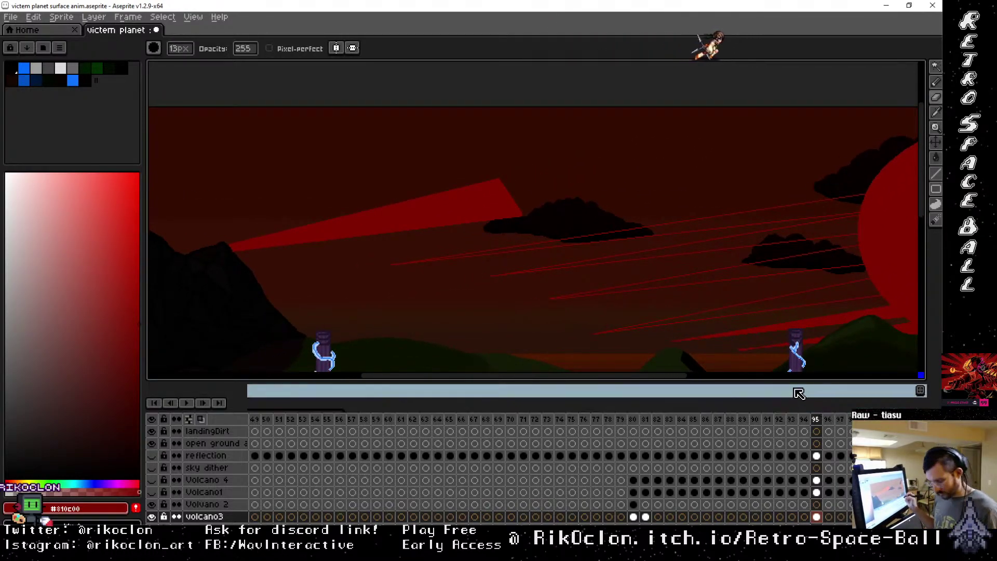
Show the Volcano 4 and Volcano1 layers again so the clouds cover the upper part of the streaks.
scroll(781, 371, "down", 2)
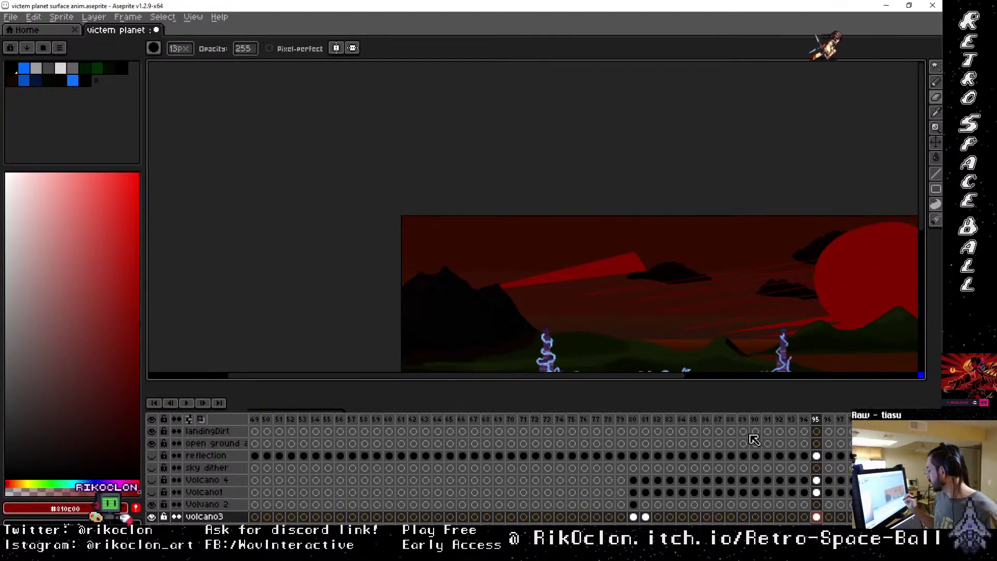
left_click(155, 479)
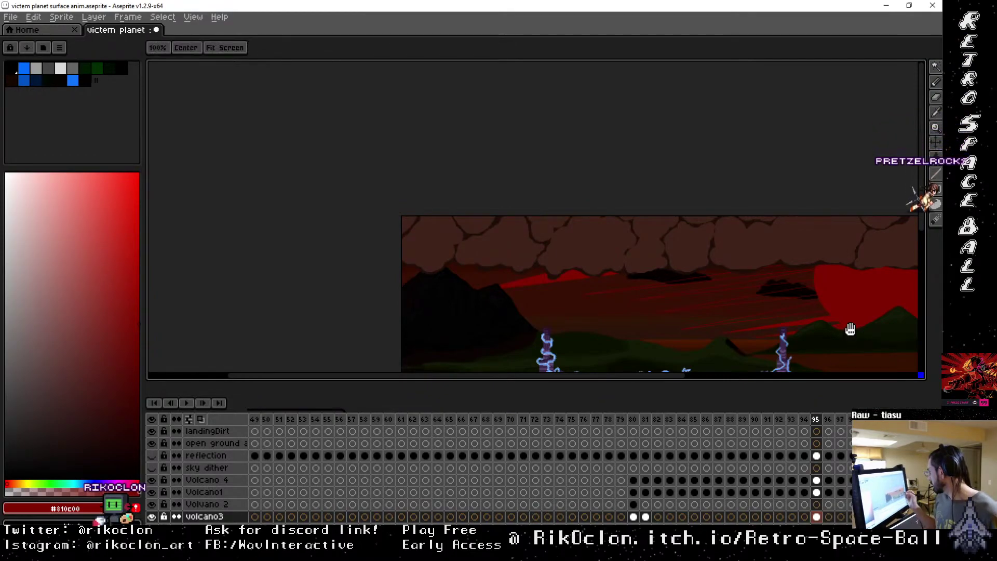
left_click_drag(848, 329, 661, 260)
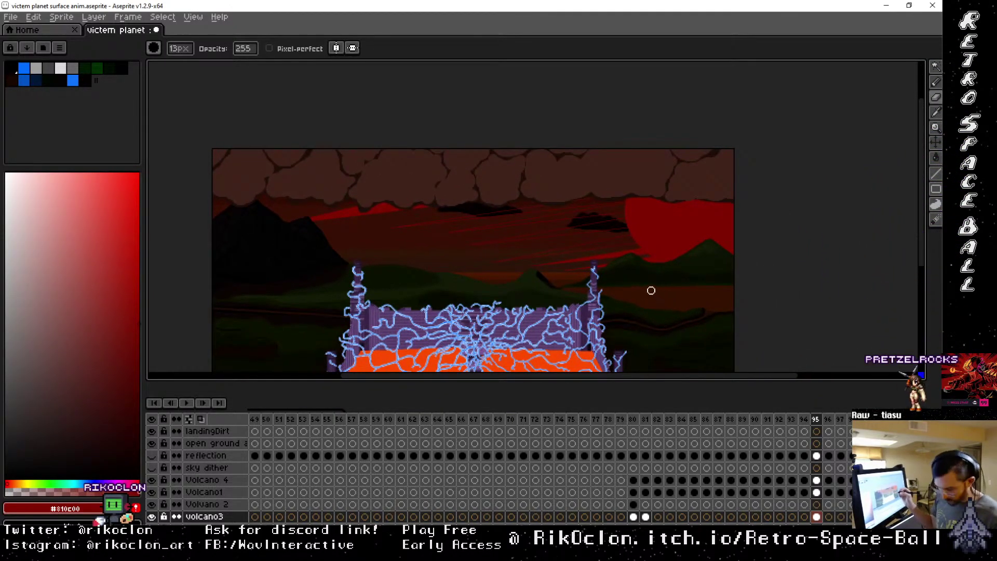
Fill the outlined streaks extending from the red disc with the dark red on volcano3's frame 95.
key("g")
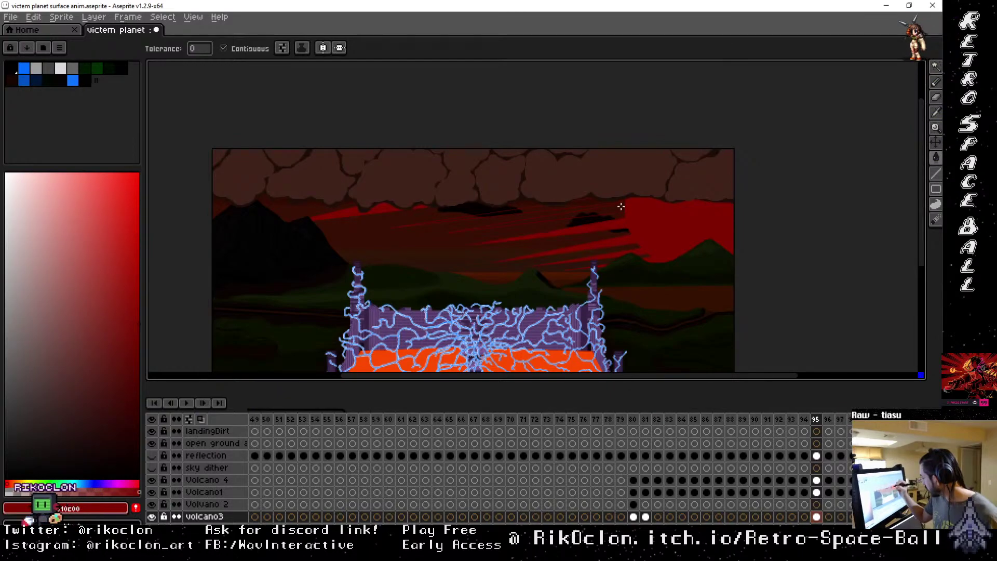
left_click(620, 222)
left_click(608, 198)
key("h")
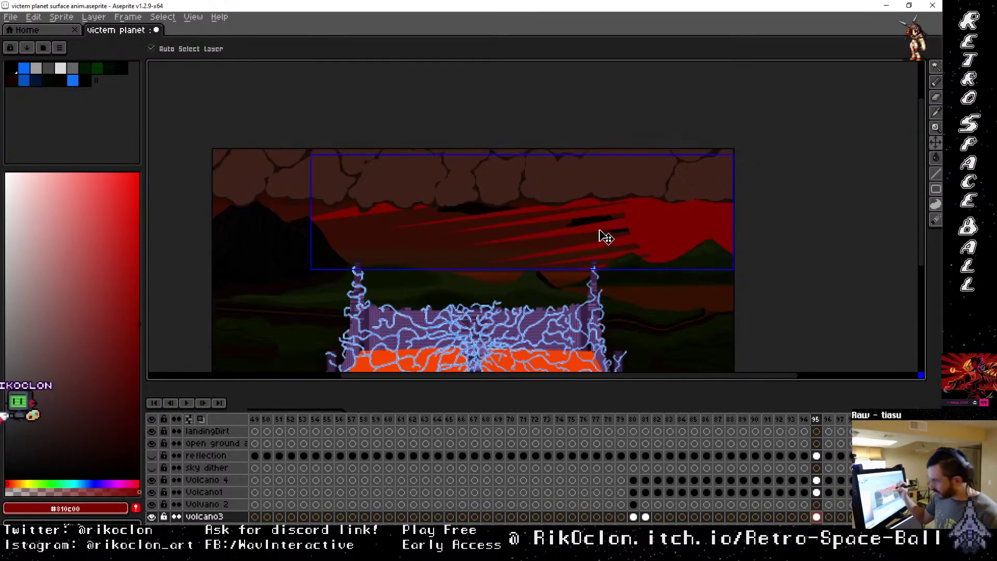
scroll(598, 231, "up", 3)
left_click_drag(594, 296, 756, 214)
key("g")
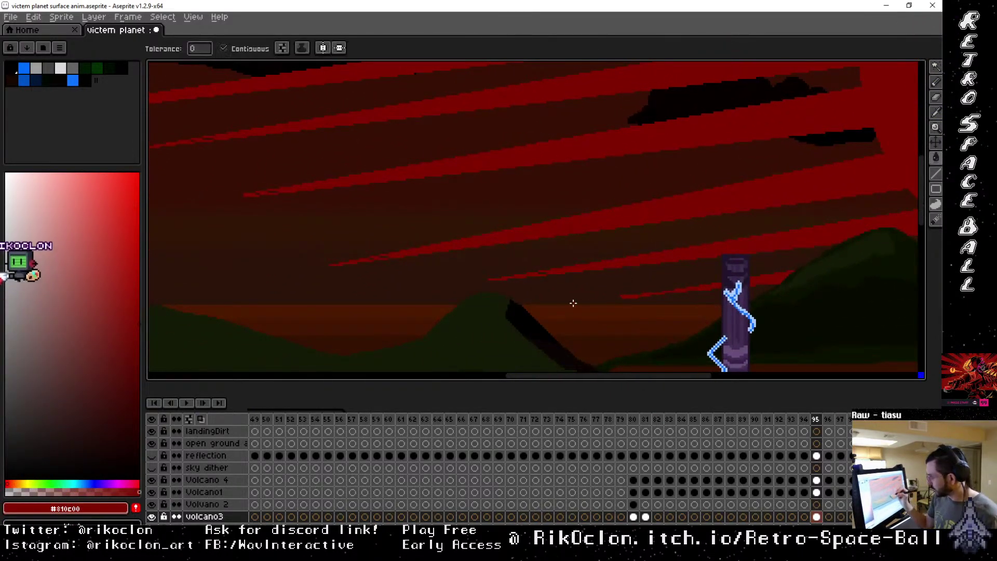
Fill in the gaps and ragged pixels at the streaks' thin tips with the 1 px pencil.
key("b")
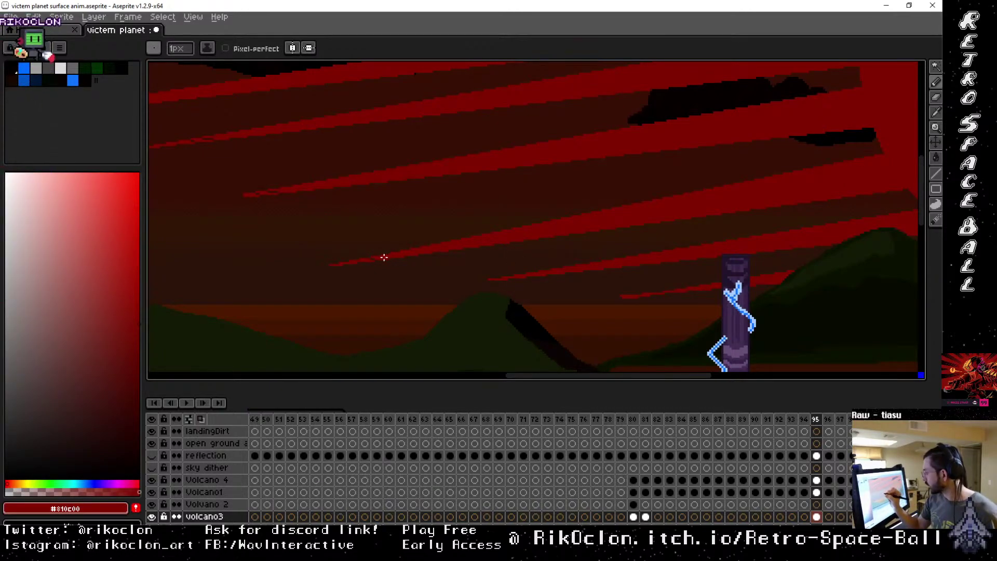
left_click_drag(296, 211, 652, 240)
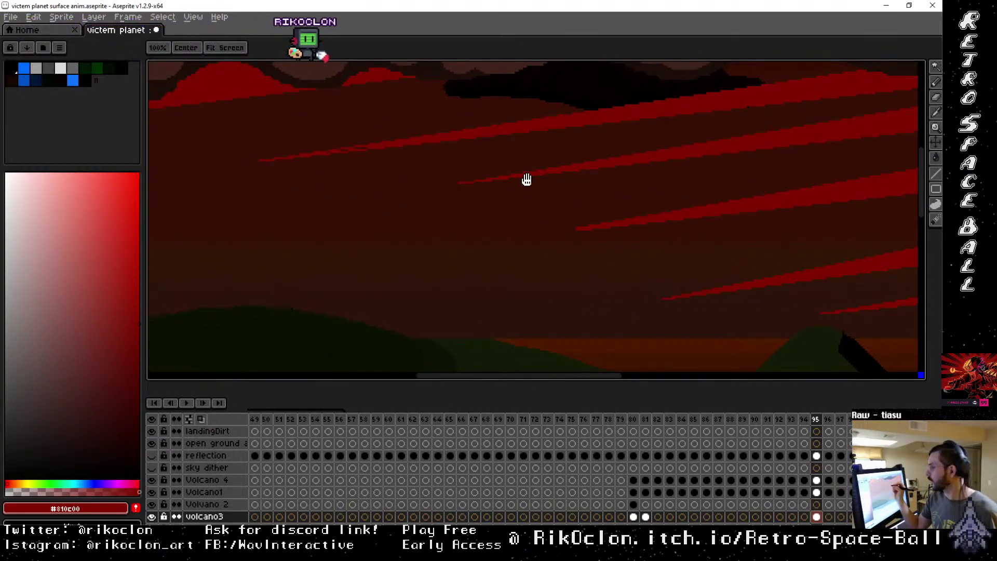
mouse_move(526, 179)
left_mouse_down()
mouse_move(550, 203)
mouse_move(469, 240)
mouse_move(534, 265)
left_mouse_up()
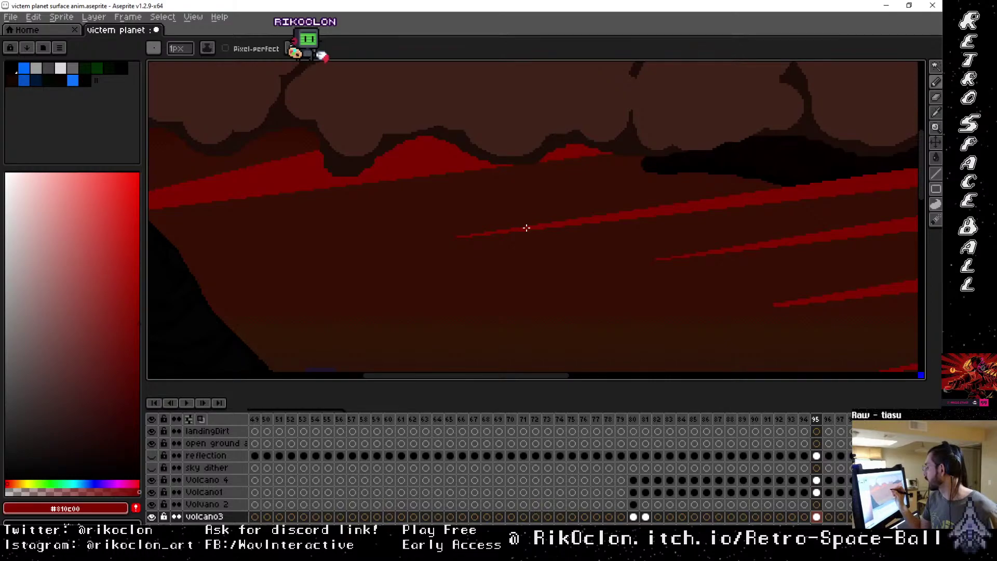
mouse_move(547, 231)
left_mouse_down()
mouse_move(525, 260)
mouse_move(625, 251)
mouse_move(548, 258)
mouse_move(668, 216)
mouse_move(812, 269)
mouse_move(388, 161)
mouse_move(652, 187)
mouse_move(639, 210)
left_mouse_up()
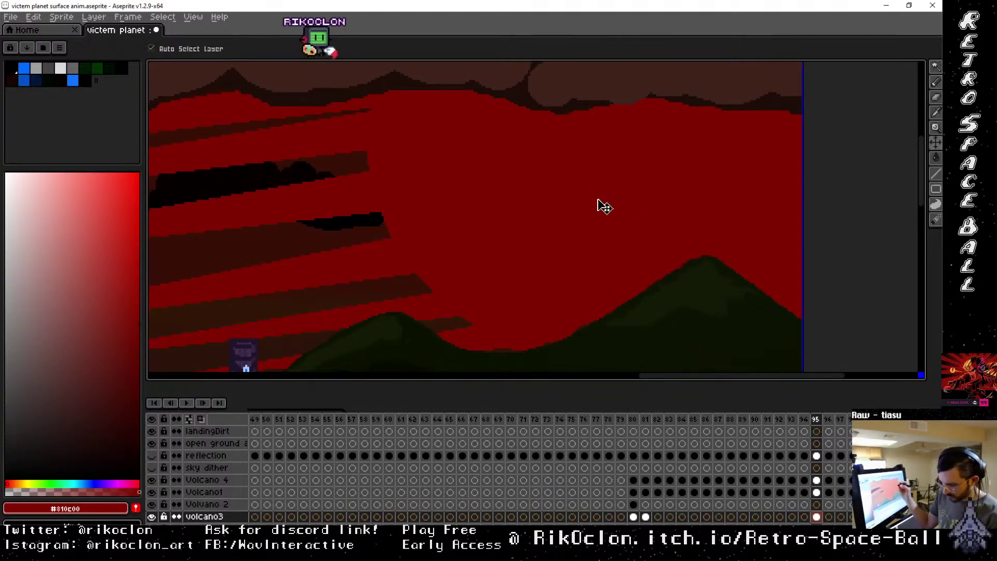
Draw thin red lines from the disc through the dark gaps to widen the streaks' bases, and fill the lowest wedge above the hill.
scroll(601, 205, "down", 1)
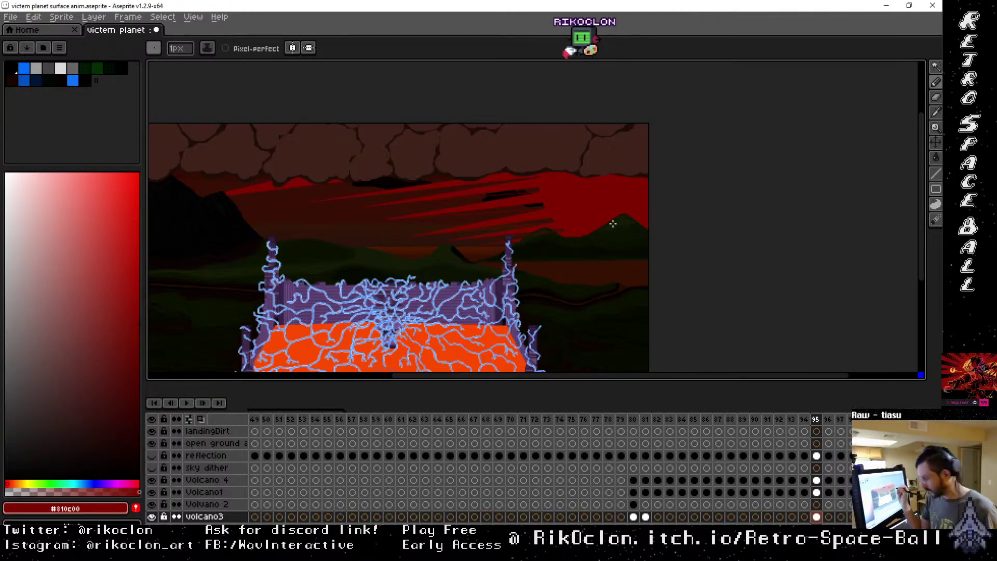
scroll(619, 231, "up", 3)
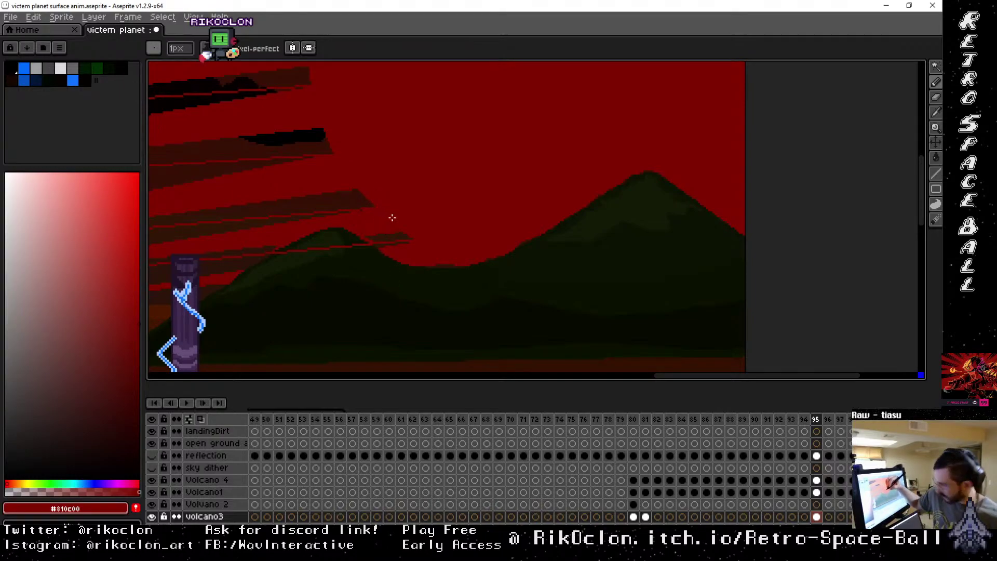
key("g")
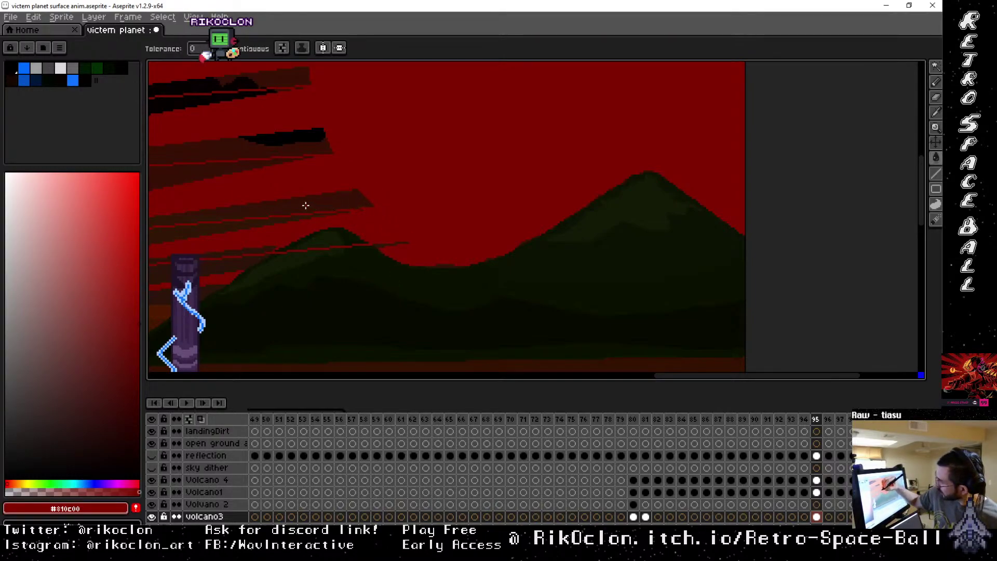
left_click_drag(248, 169, 403, 221)
Erase the thin red streak line crossing the hill behind the right-hand pillar with the 13 px eraser.
left_click(398, 234)
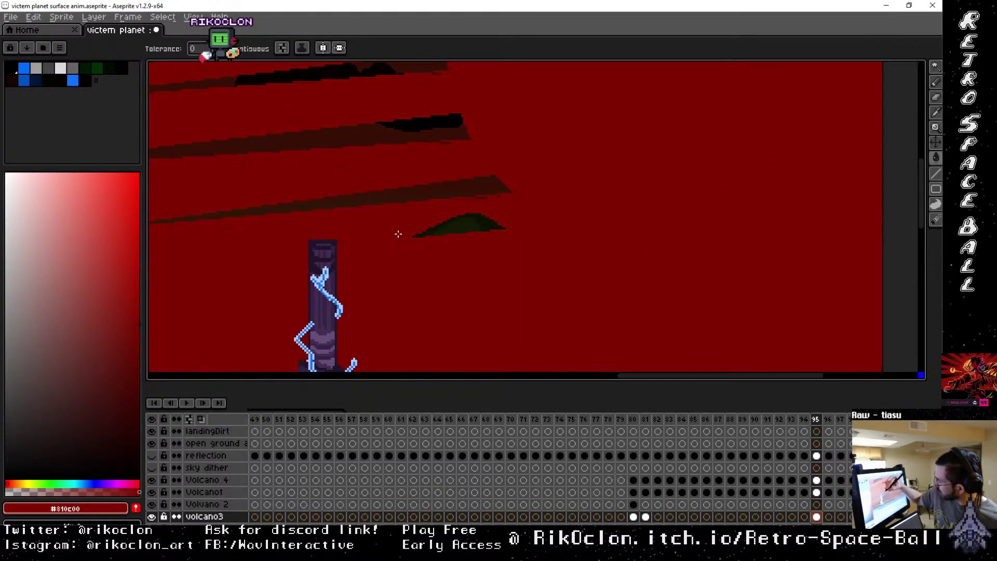
key("ctrl+z")
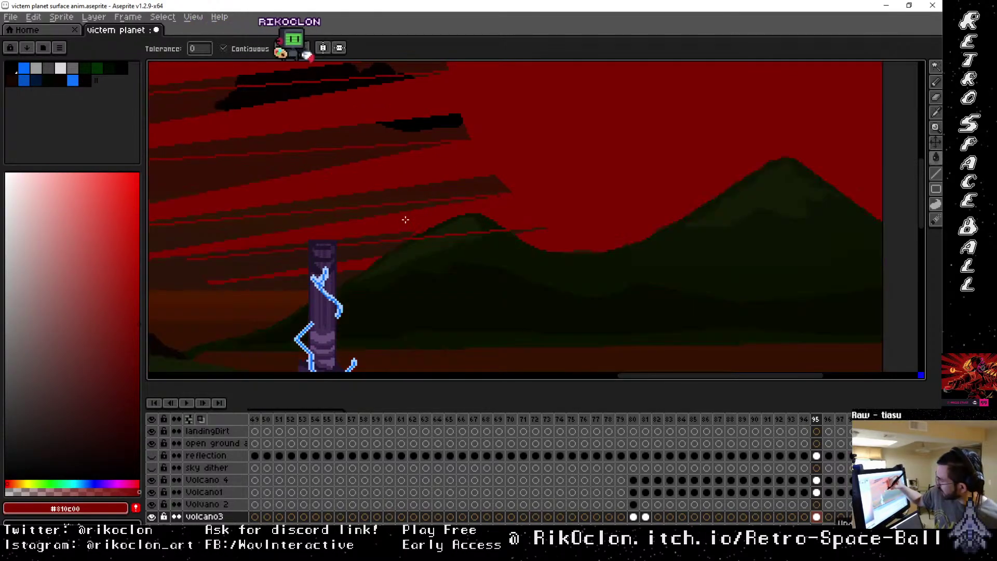
key("b")
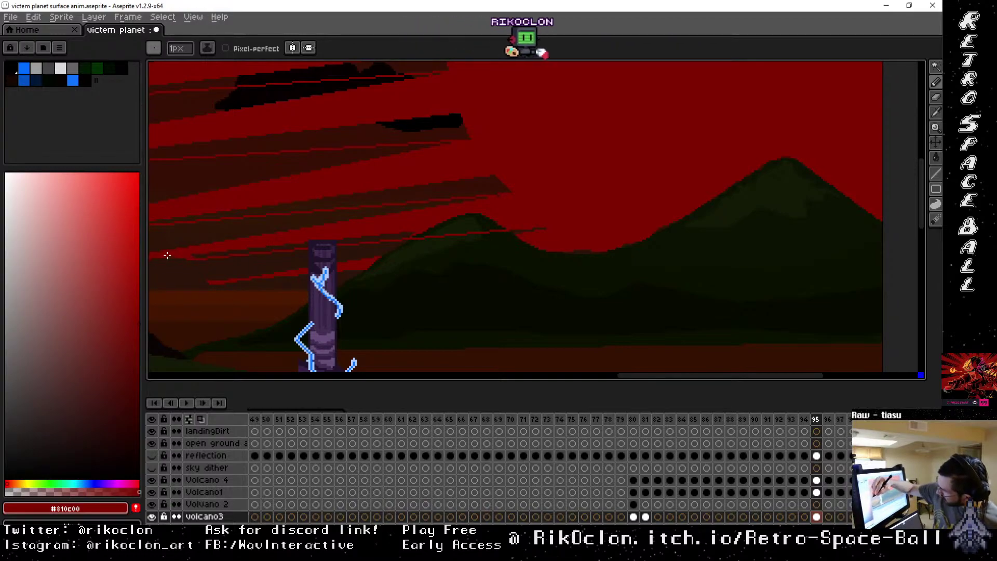
key("g")
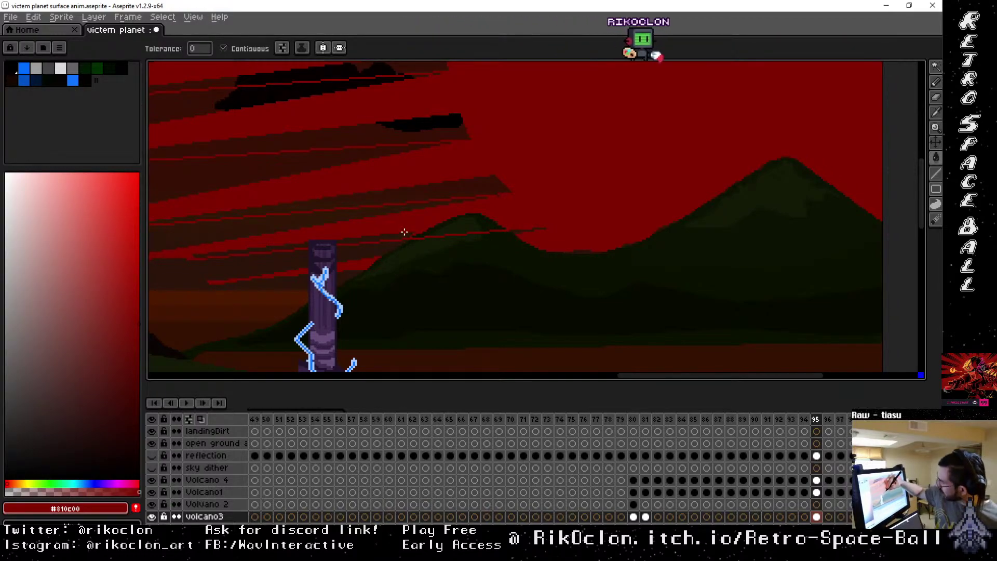
key("e")
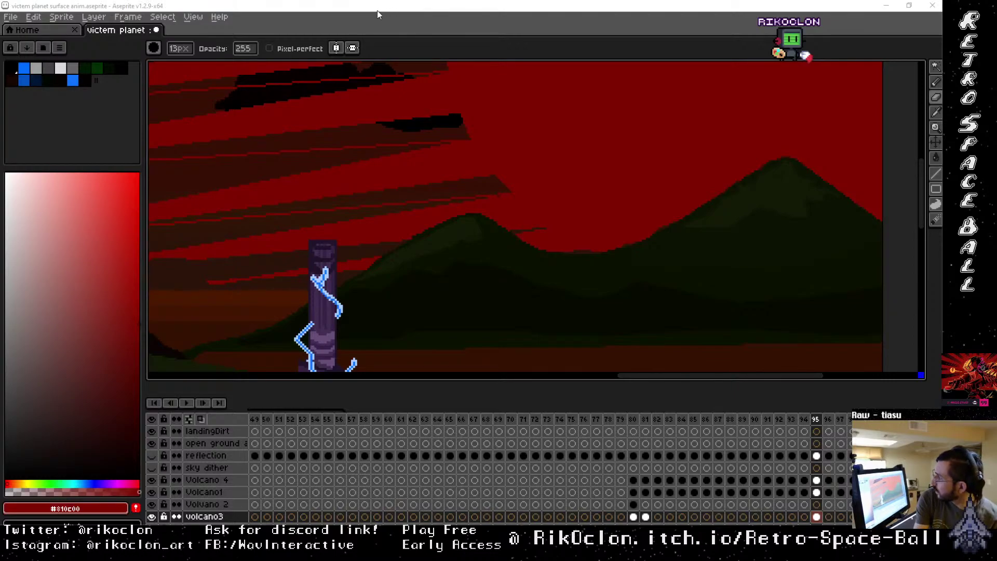
Fill the wedges between the new lines and the streaks with dark red so the gaps taper toward the disc.
left_click_drag(501, 160, 583, 168)
key("g")
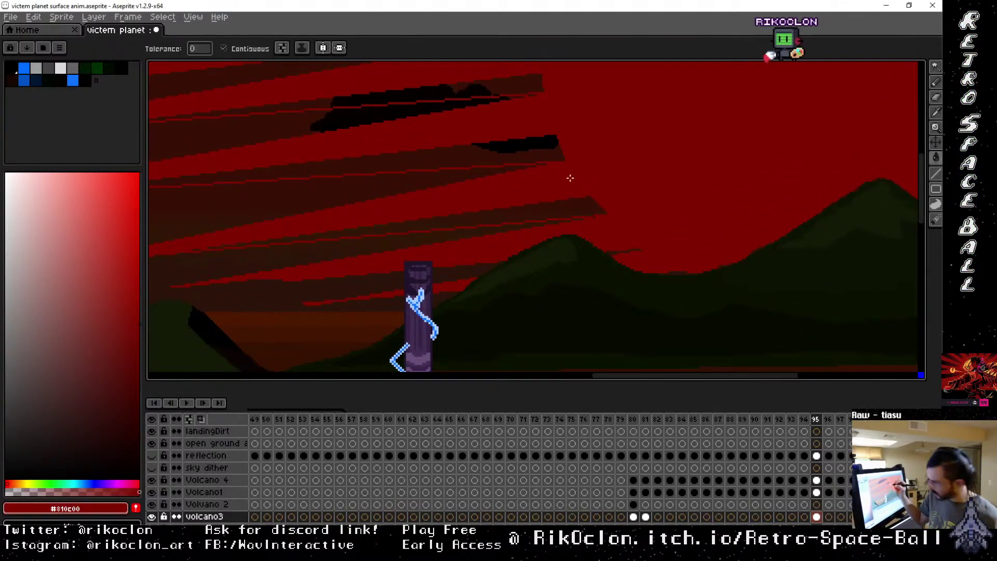
scroll(528, 150, "up", 5)
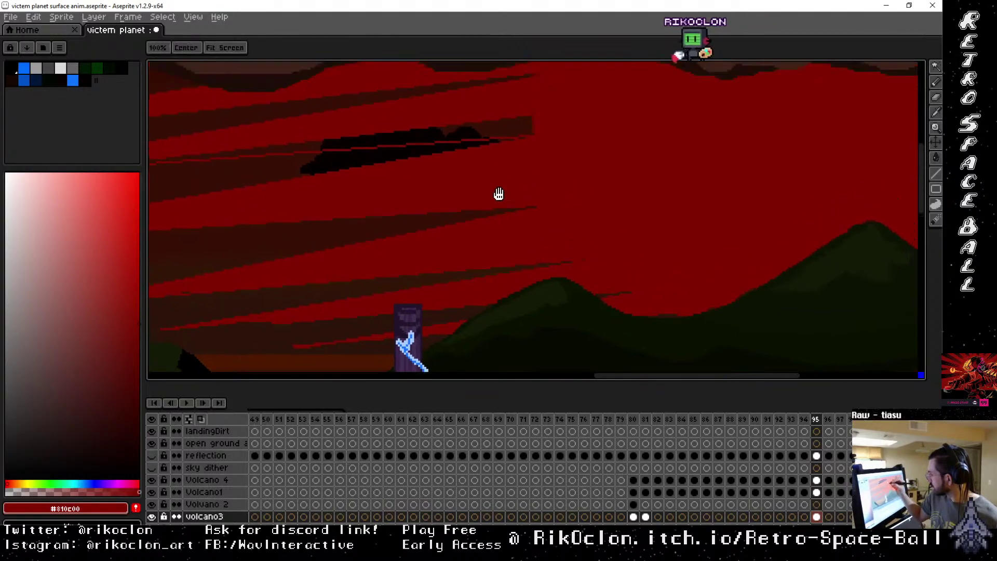
scroll(495, 234, "down", 5)
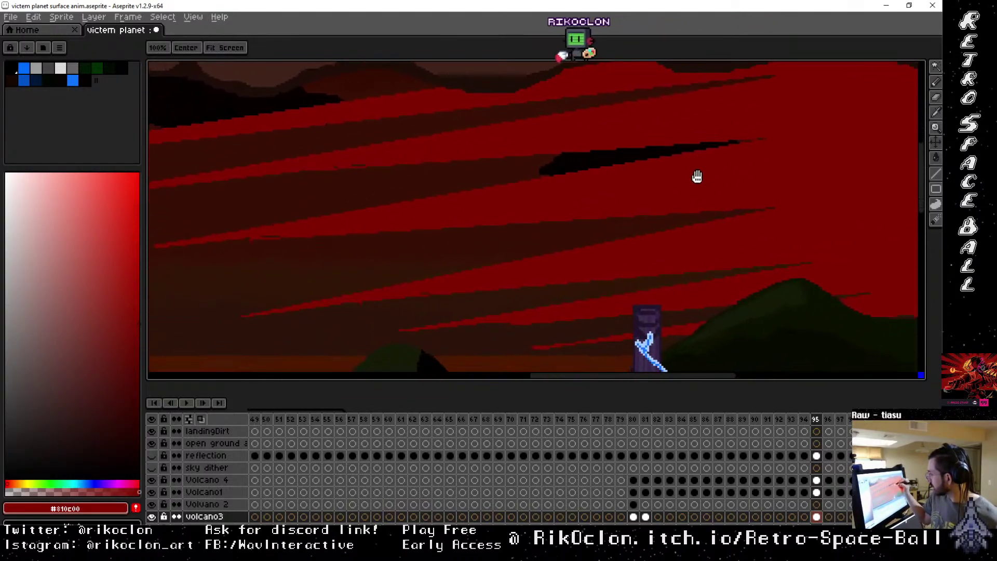
Clean up stray pixels along the streak edges and around the dark gaps' tips with the 1 px pencil and 13 px eraser.
key("b")
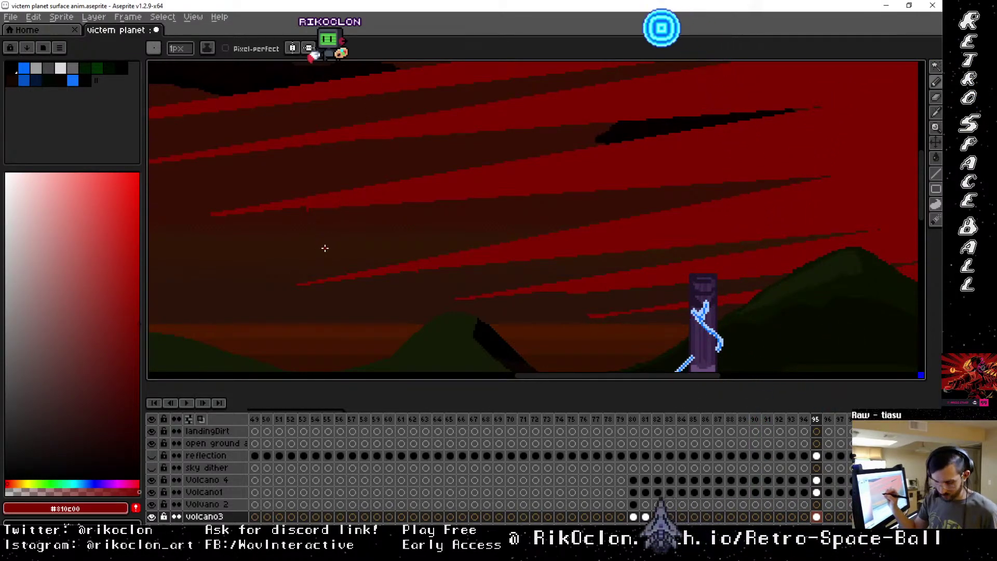
key("e")
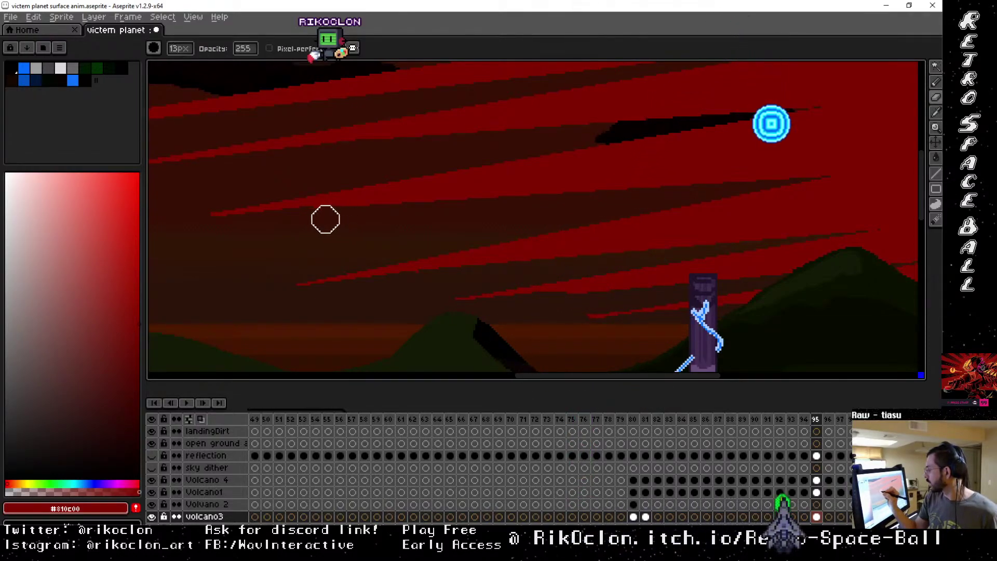
left_click_drag(314, 223, 392, 260)
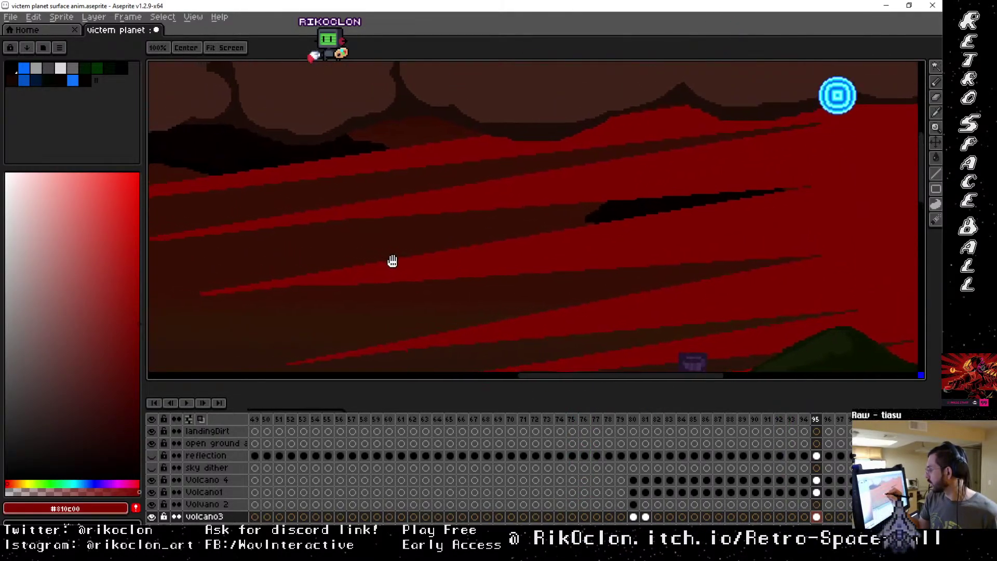
mouse_move(545, 245)
left_mouse_down()
mouse_move(402, 293)
mouse_move(730, 194)
mouse_move(730, 202)
mouse_move(741, 178)
mouse_move(648, 198)
left_mouse_up()
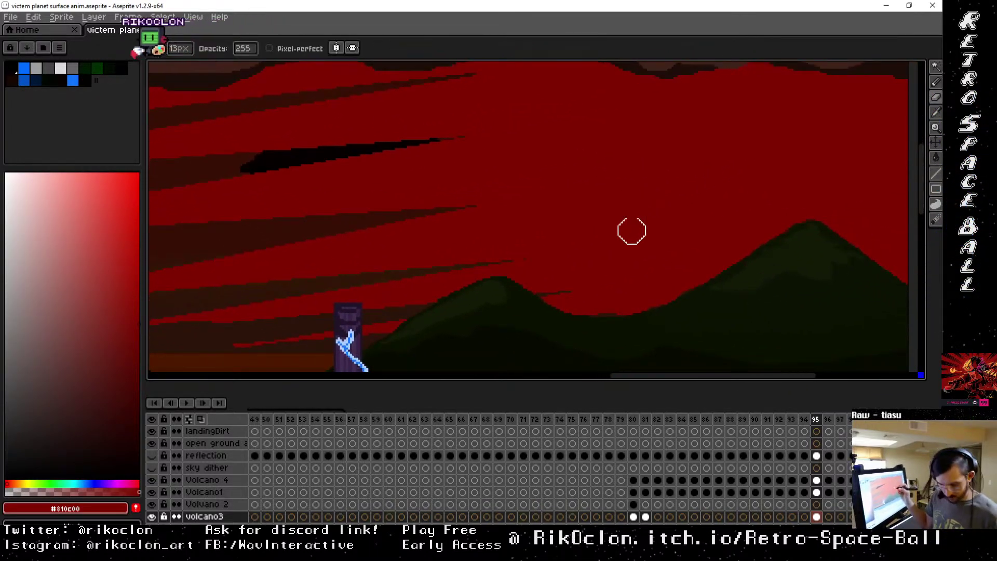
key("b")
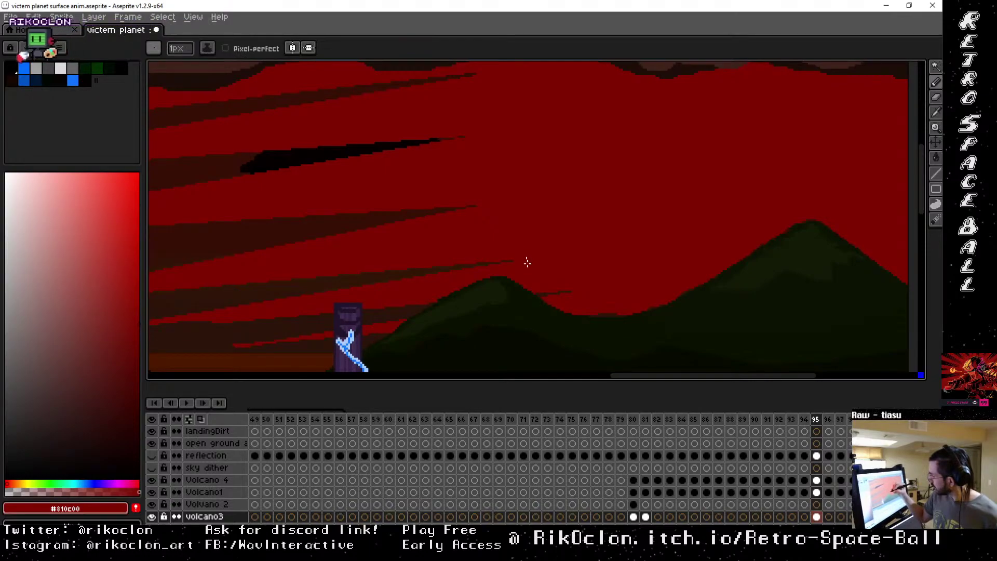
left_click_drag(490, 123, 455, 203)
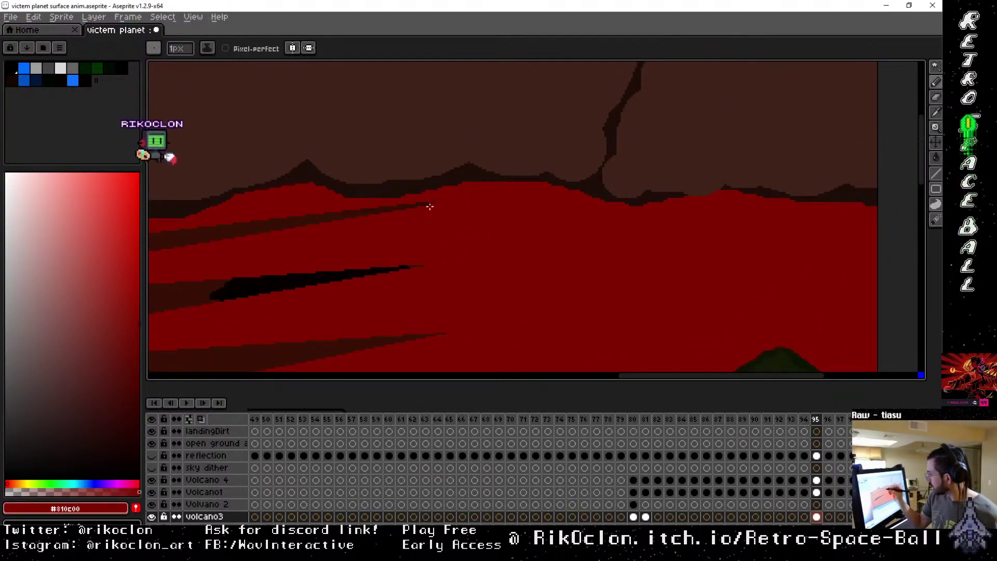
left_click_drag(682, 260, 573, 215)
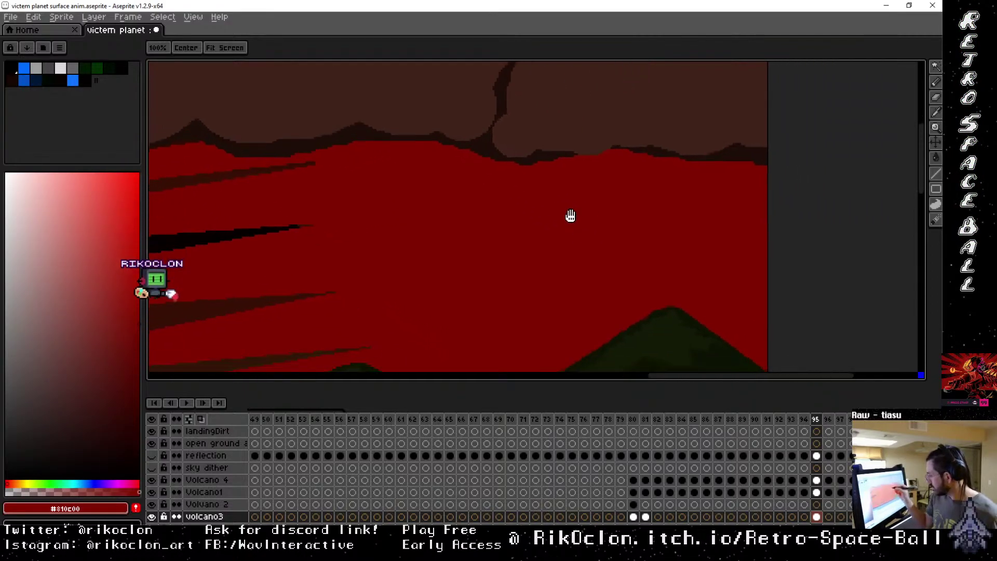
Erase a shallow notch in the right-hand hill's peak on the Greens layer at frame 95 with a 64 px eraser.
scroll(596, 225, "down", 2)
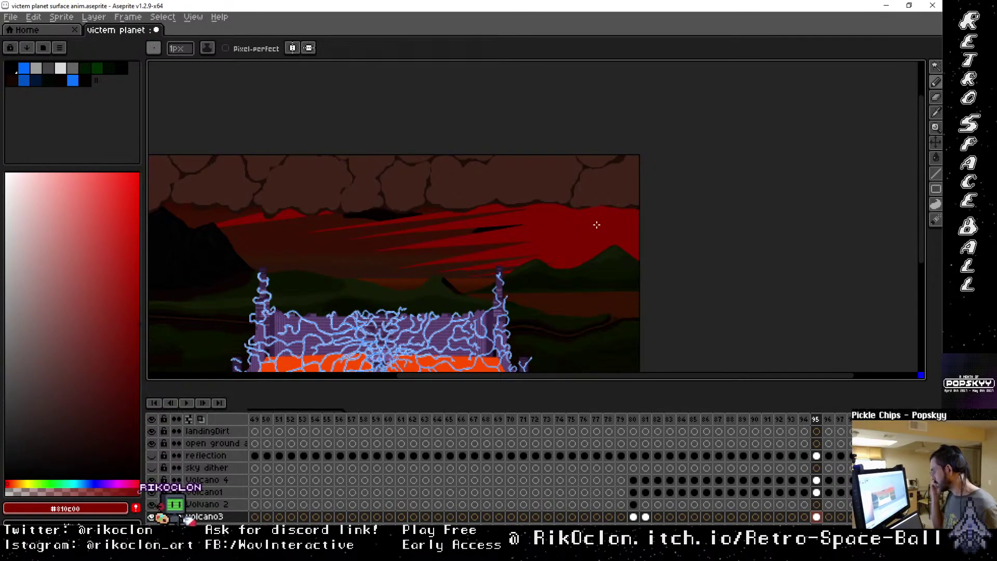
left_click(805, 419)
left_click(819, 422)
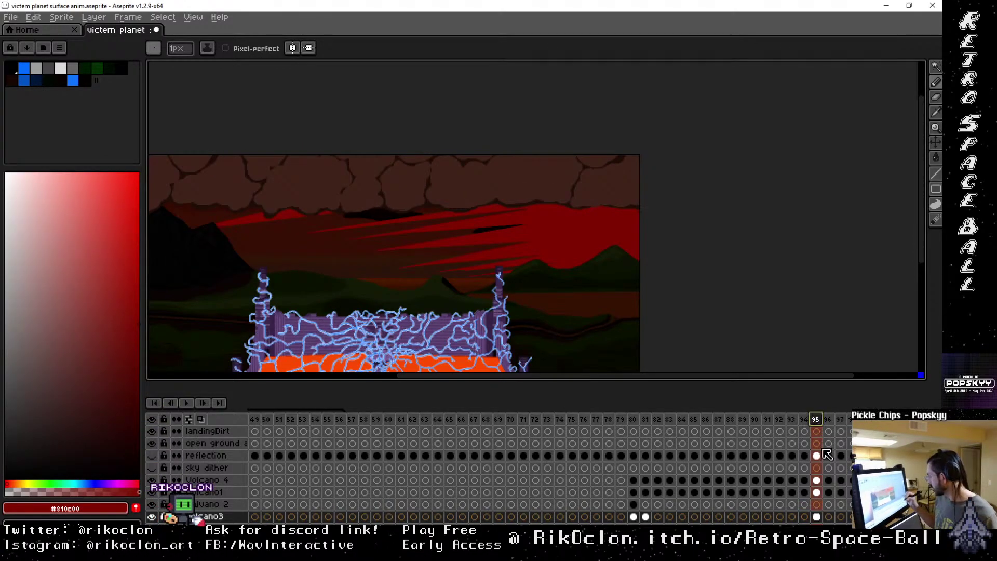
scroll(819, 423, "down", 2)
scroll(819, 423, "down", 2)
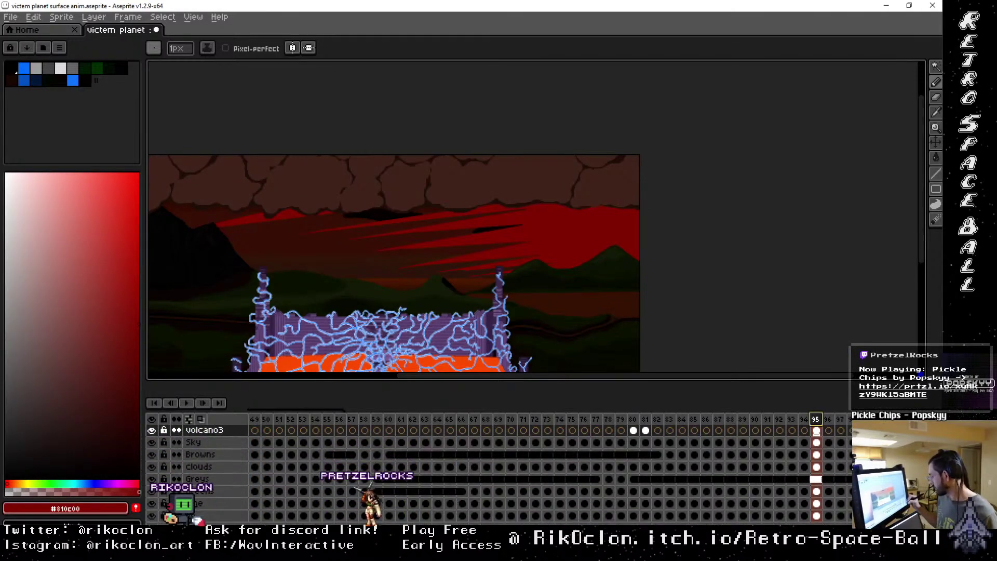
left_click(819, 492)
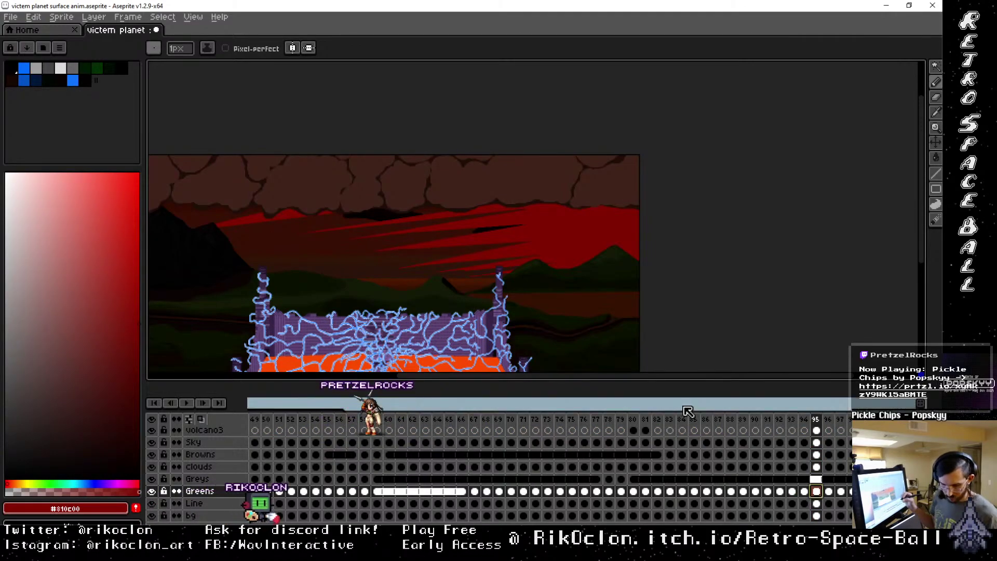
key("e")
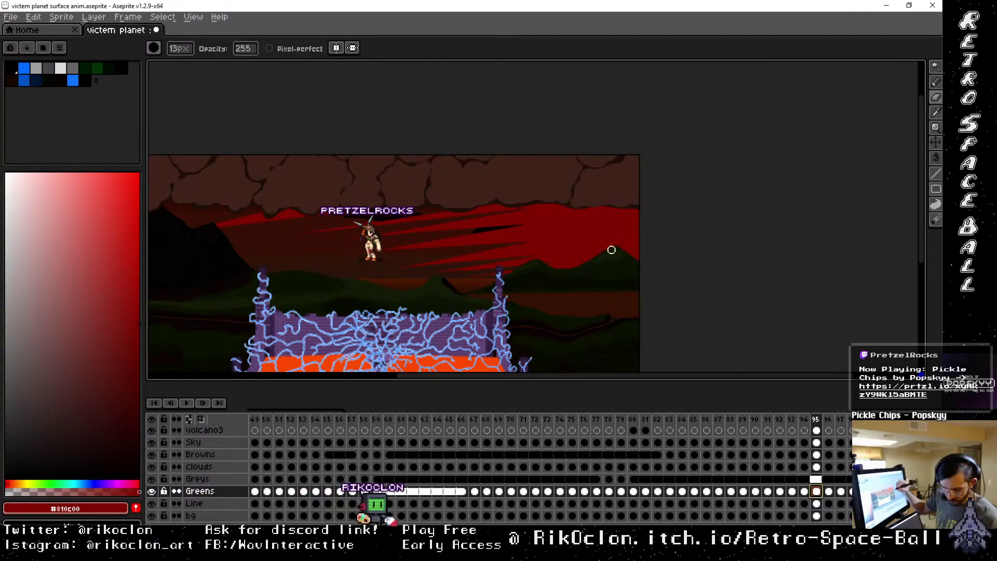
key("bracketright")
key("bracketright")
key("bracketright")
key("bracketright")
key("bracketright")
key("bracketright")
key("bracketright")
key("bracketright")
key("bracketright")
key("bracketright")
key("bracketright")
key("bracketright")
key("bracketright")
key("bracketright")
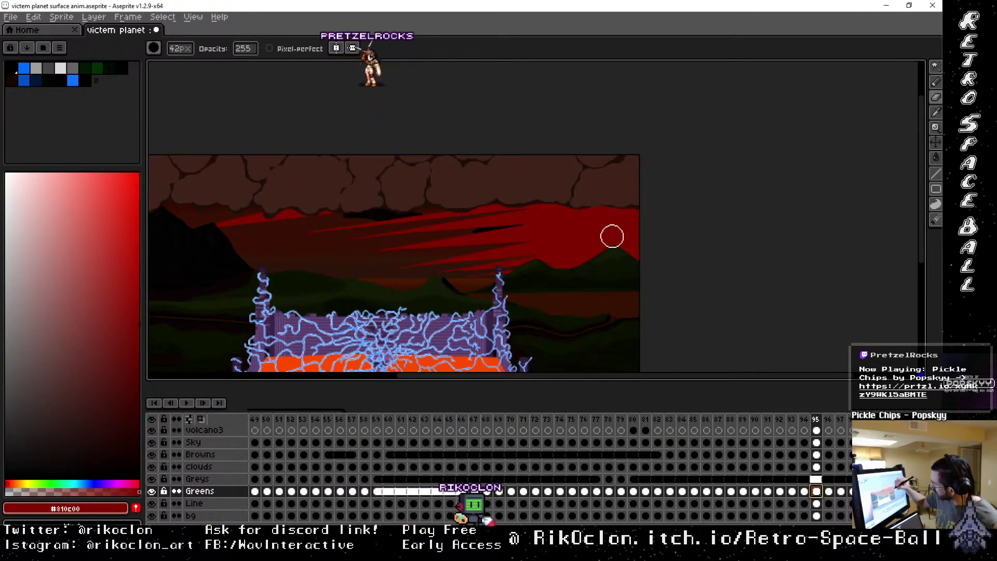
key("bracketright")
key("bracketright")
key("bracketright")
key("bracketright")
key("bracketright")
key("bracketright")
key("bracketright")
key("bracketright")
key("bracketright")
key("bracketright")
key("bracketright")
key("bracketright")
key("bracketright")
key("bracketright")
key("bracketright")
key("bracketright")
key("bracketright")
key("bracketright")
key("bracketright")
key("bracketright")
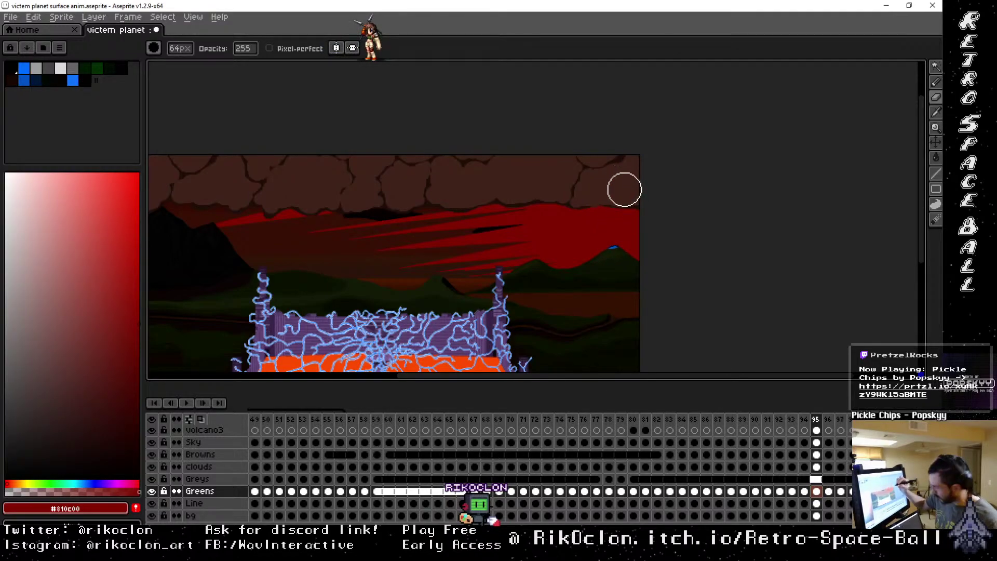
Fill the notch in the hill's peak with dark red #810c00 on the volcano3 layer at frame 95, using a 64 px brush.
key("space")
scroll(623, 209, "up", 2)
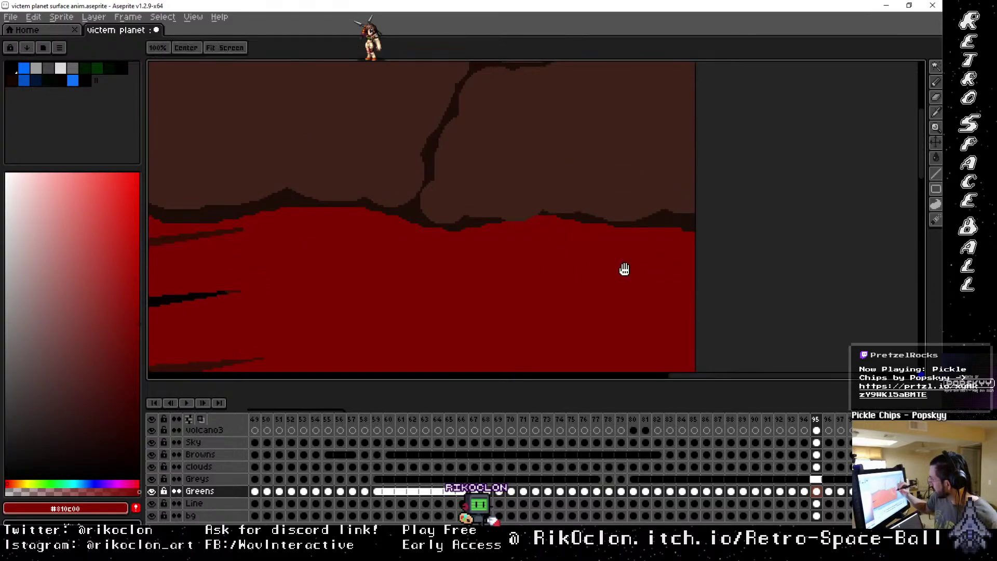
left_click_drag(625, 269, 637, 147)
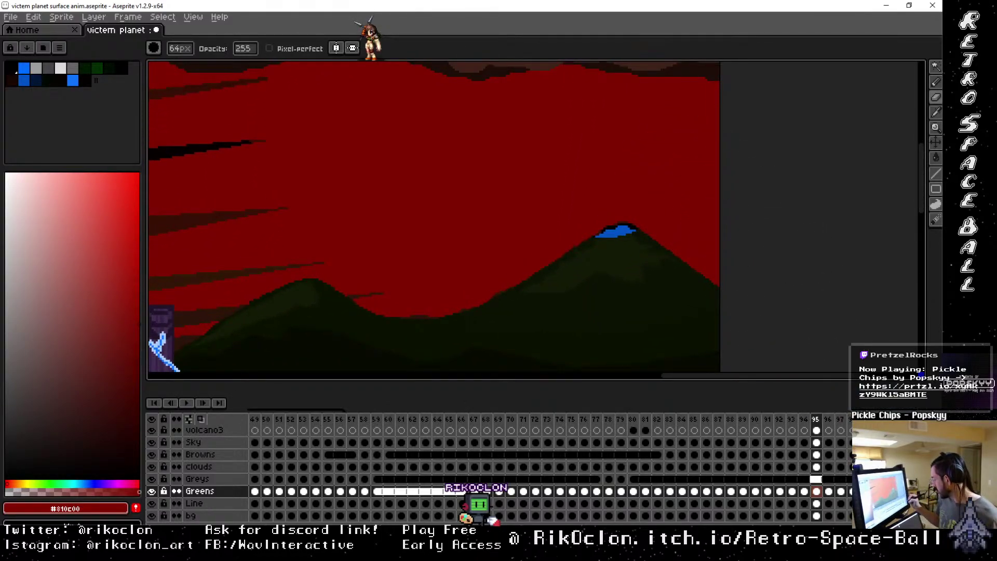
scroll(498, 473, "up", 10)
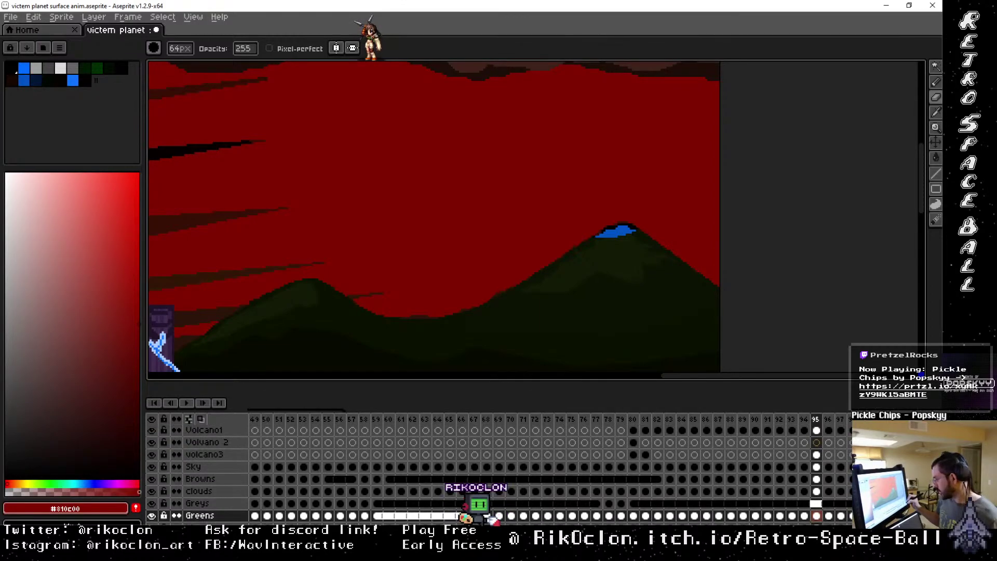
scroll(498, 473, "down", 1)
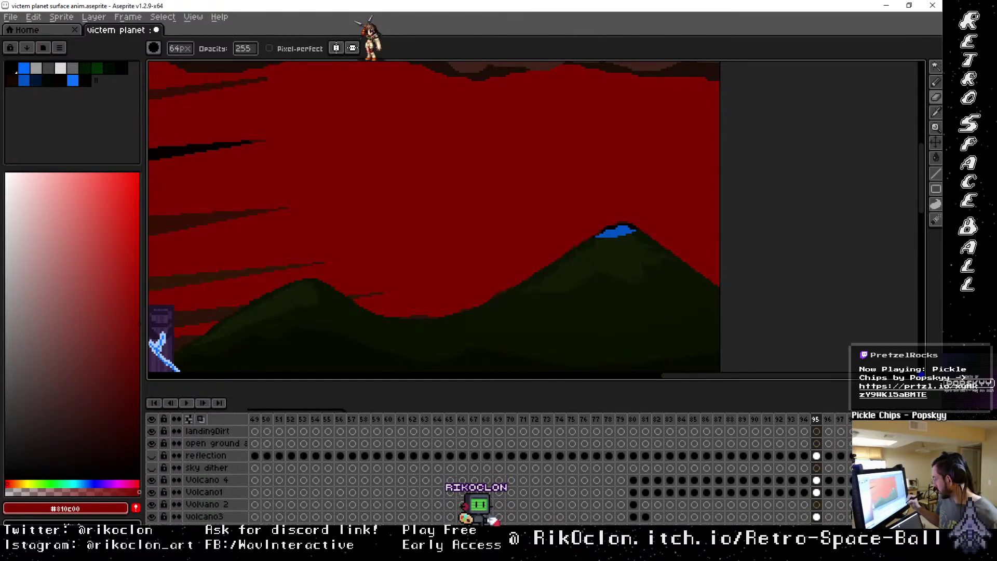
left_click(818, 517)
key("i")
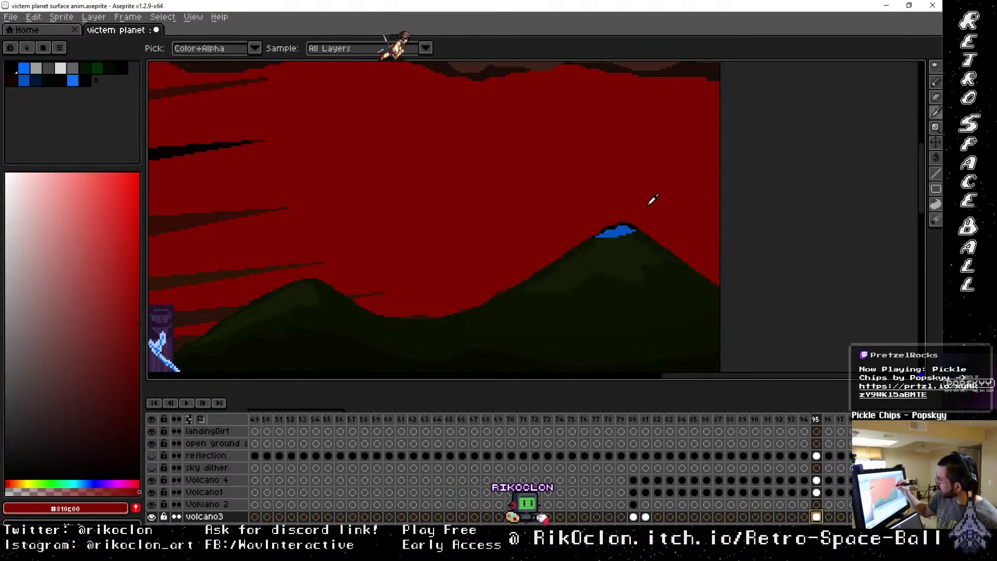
key("b")
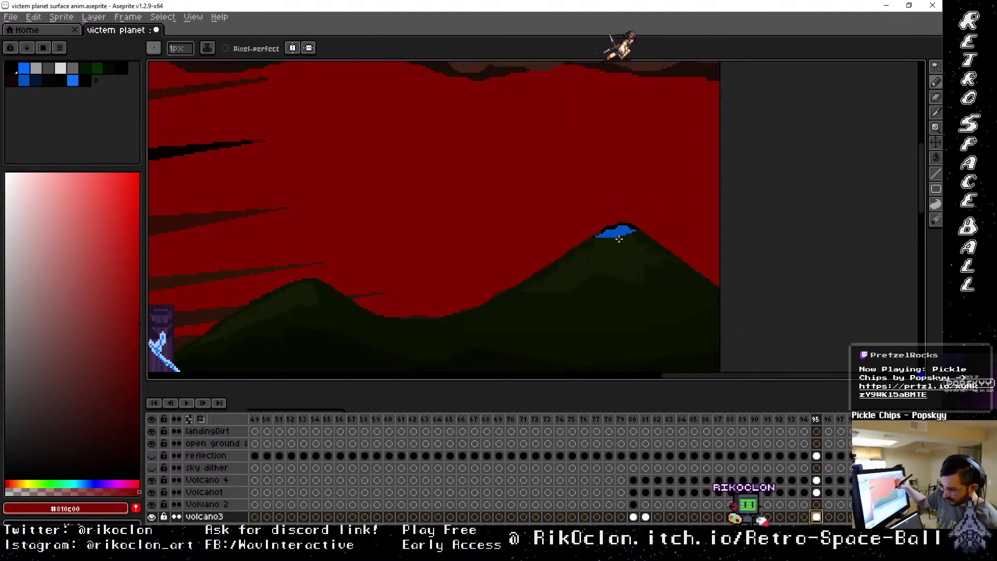
key("plus")
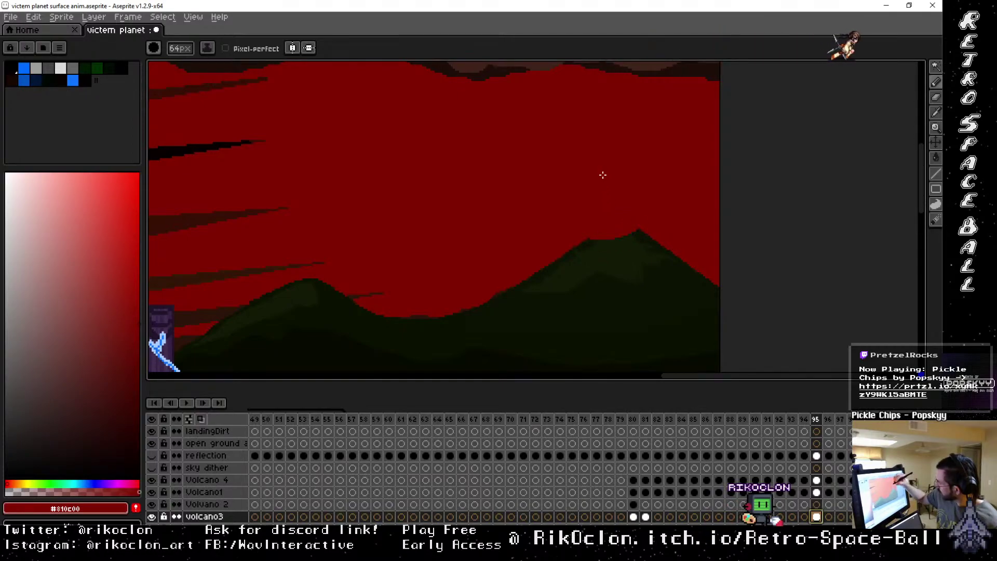
left_click(688, 341)
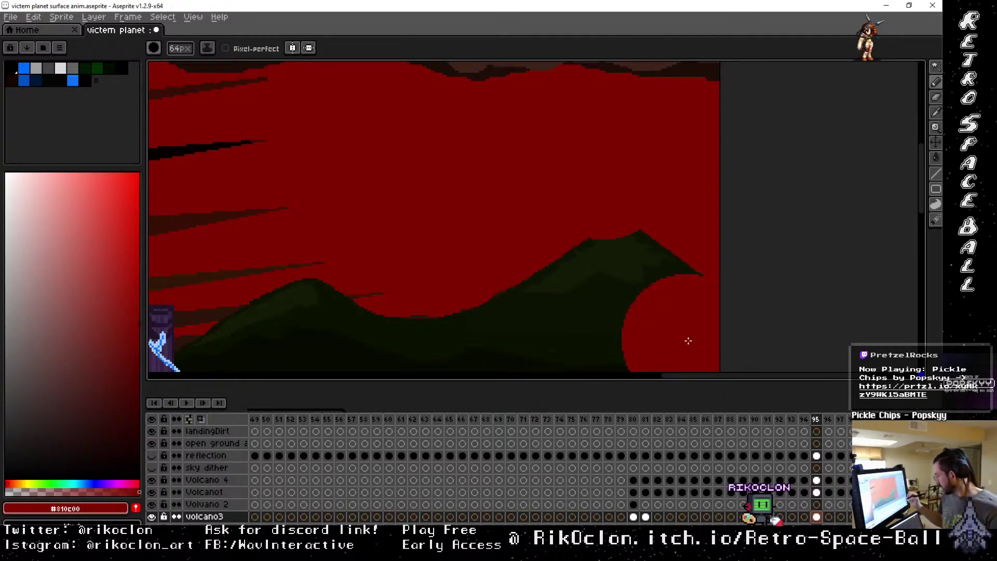
key("ctrl+z")
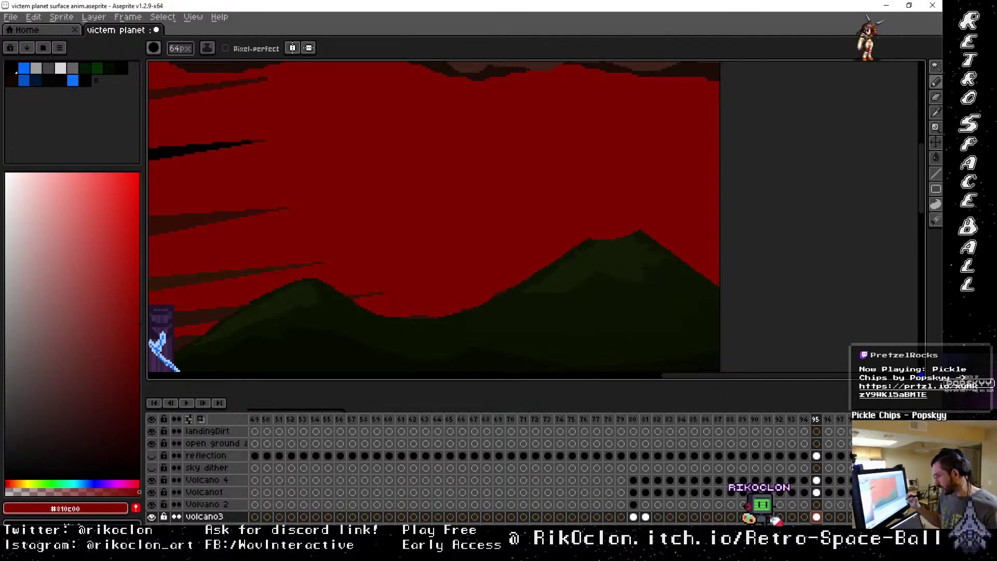
Sample the pale salmon #ffa282 from the explosion disc above the left-hand volcano on frame 80, Volcano 2 layer.
left_click(634, 504)
key("h")
left_click_drag(400, 244, 912, 248)
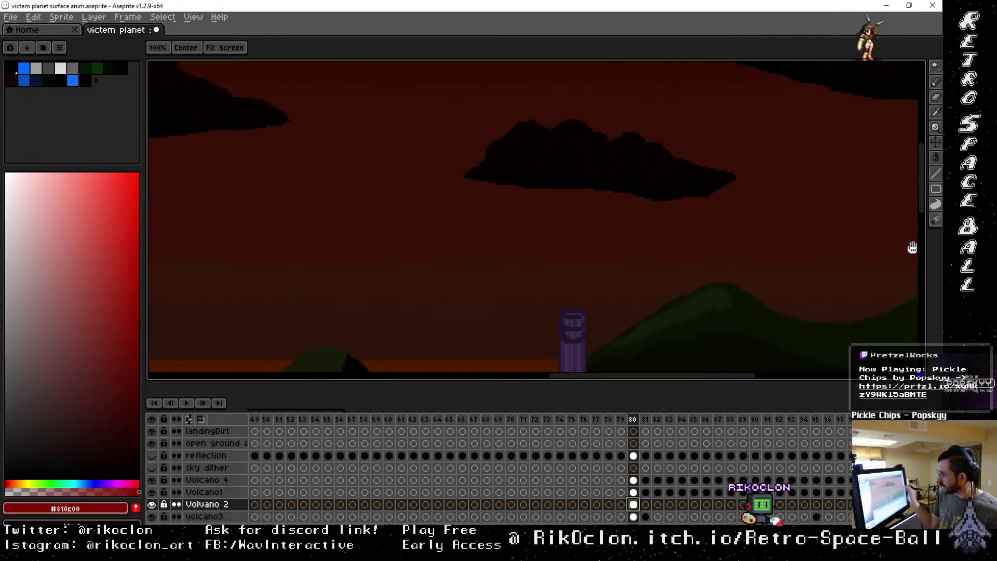
mouse_move(466, 272)
left_mouse_down()
mouse_move(590, 260)
mouse_move(935, 273)
left_mouse_up()
left_click_drag(408, 278, 938, 277)
left_click_drag(493, 193, 726, 320)
key("b")
left_click(499, 158, "alt")
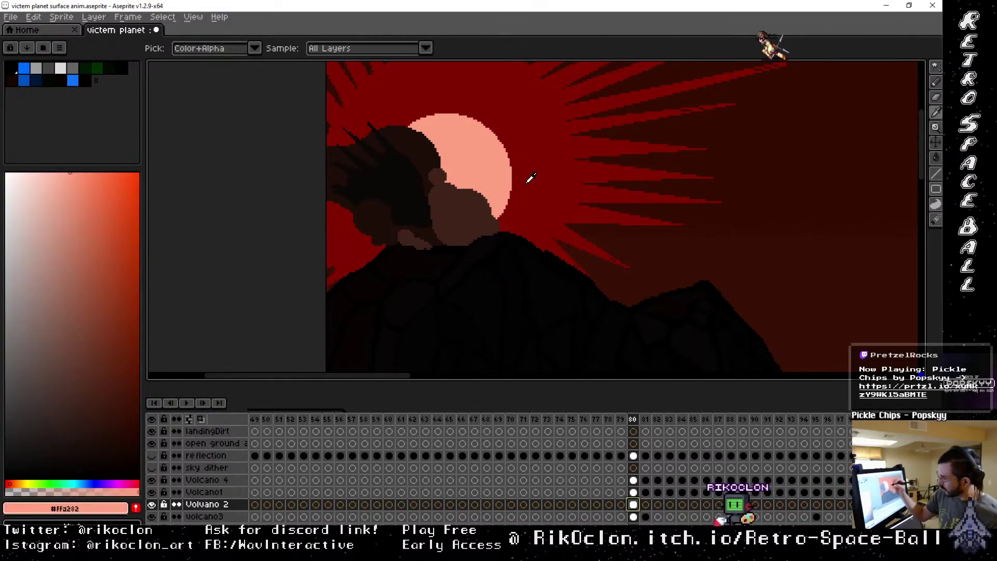
Paint a large salmon glow with a 64 px brush between the clouds and right-hand hills on the Volcano 2 layer at frame 95.
left_click(817, 503)
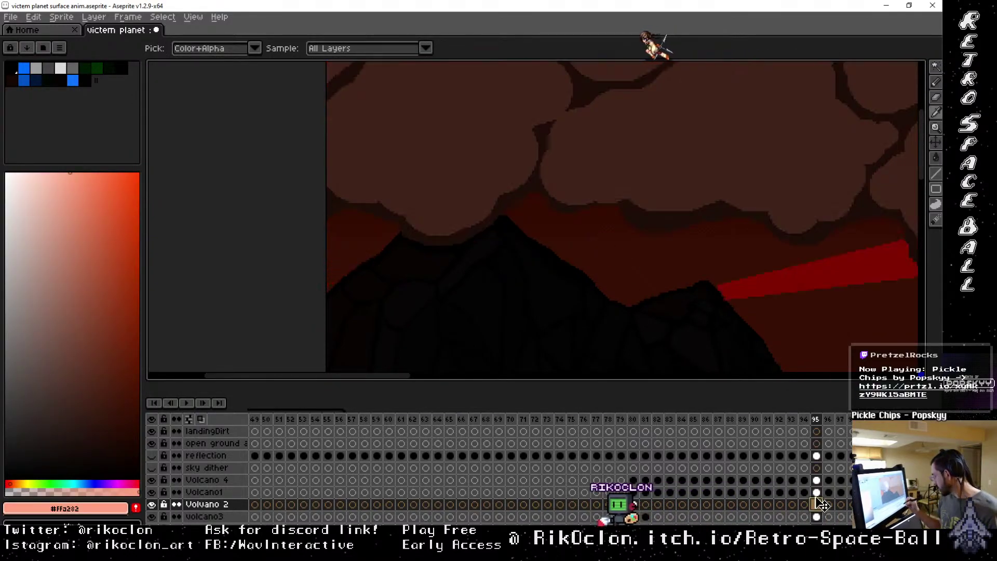
mouse_move(815, 279)
left_mouse_down()
mouse_move(565, 211)
mouse_move(344, 225)
left_mouse_up()
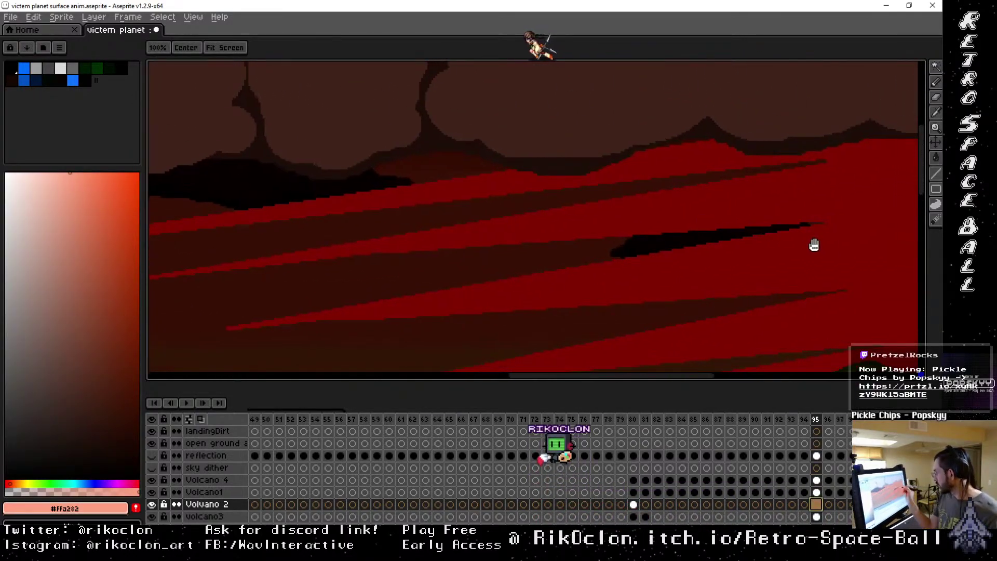
left_click_drag(814, 245, 480, 234)
key("alt")
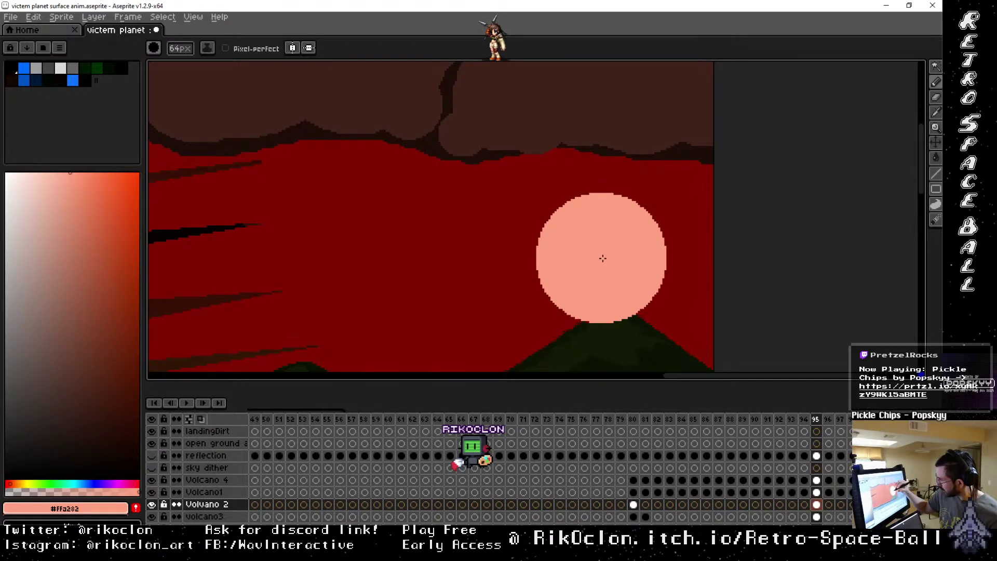
left_click(602, 258)
scroll(608, 244, "down", 3)
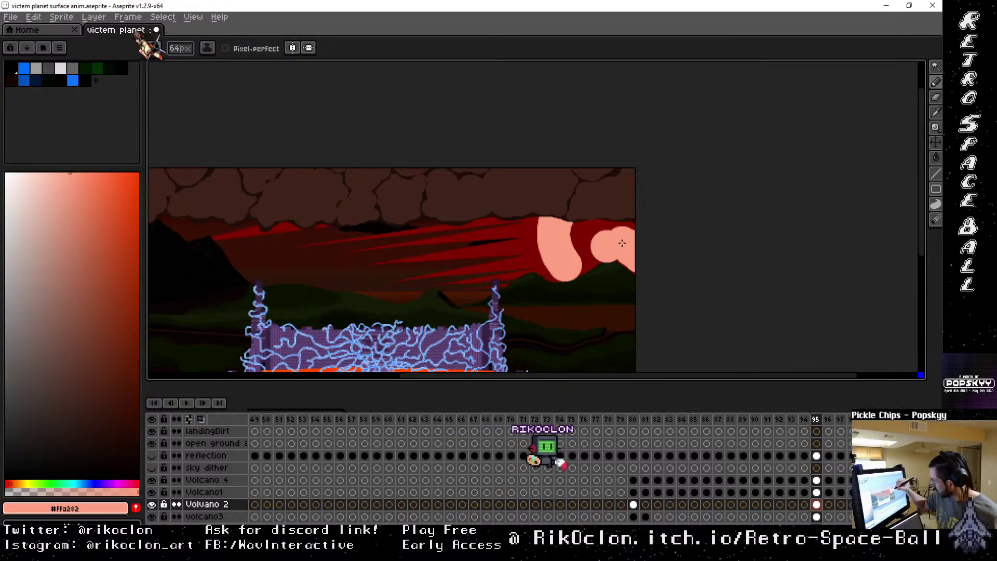
mouse_move(621, 243)
left_mouse_down()
mouse_move(588, 240)
mouse_move(573, 260)
mouse_move(592, 245)
mouse_move(602, 214)
left_mouse_up()
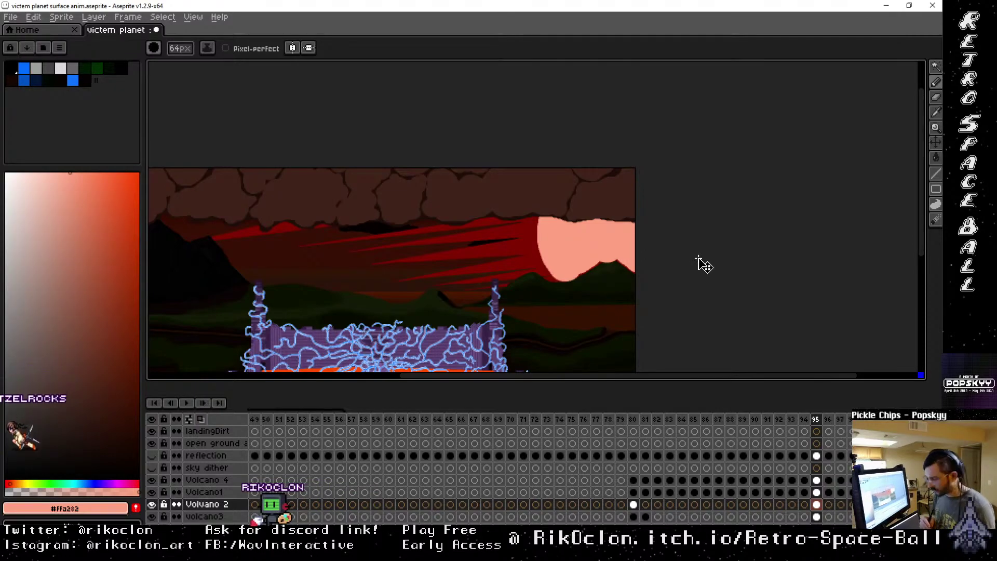
Extend the salmon glow over the thin red gaps along both slopes of the right-hand hill's peak.
scroll(704, 266, "up", 2)
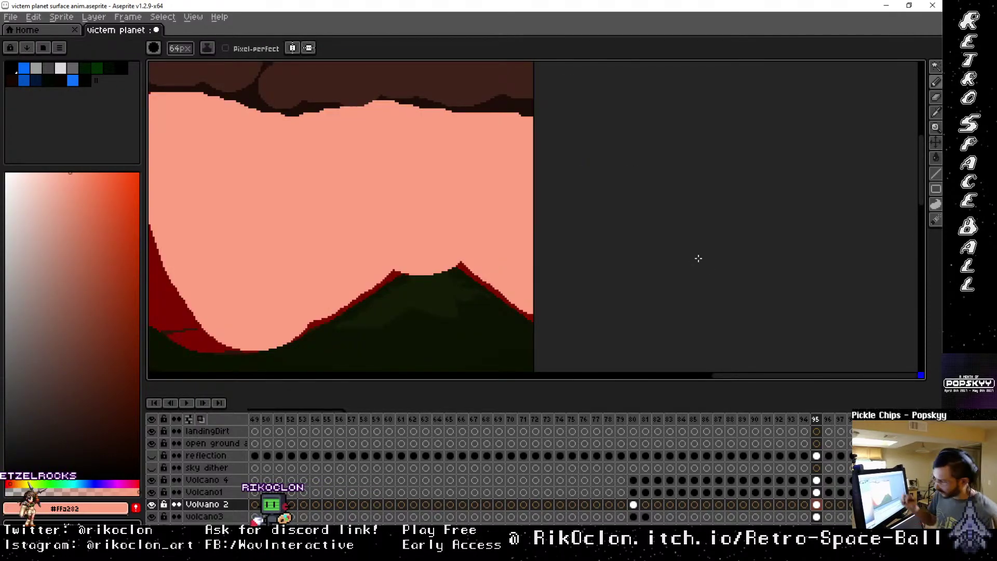
scroll(512, 244, "up", 1)
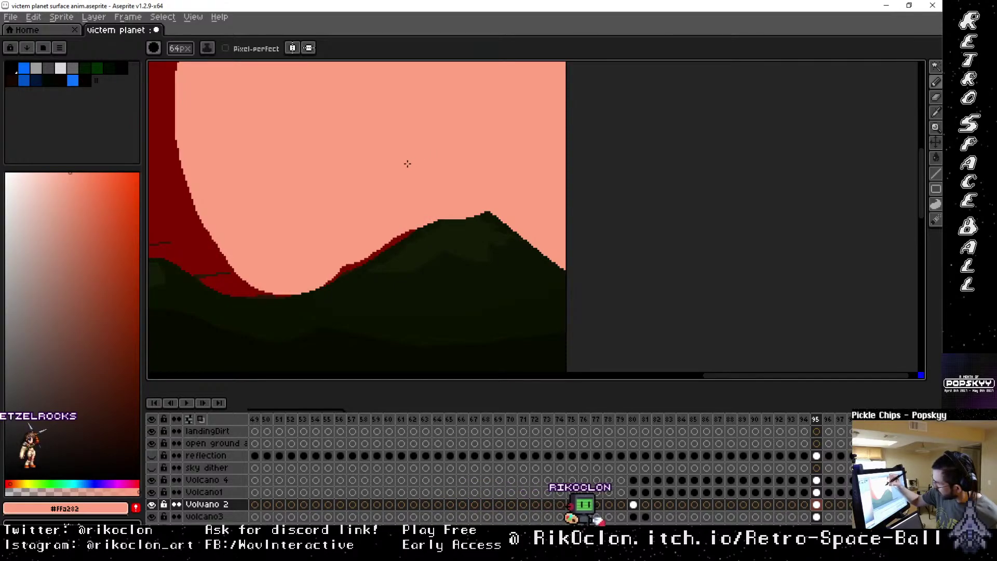
mouse_move(303, 216)
left_mouse_down()
mouse_move(301, 225)
mouse_move(378, 178)
left_mouse_up()
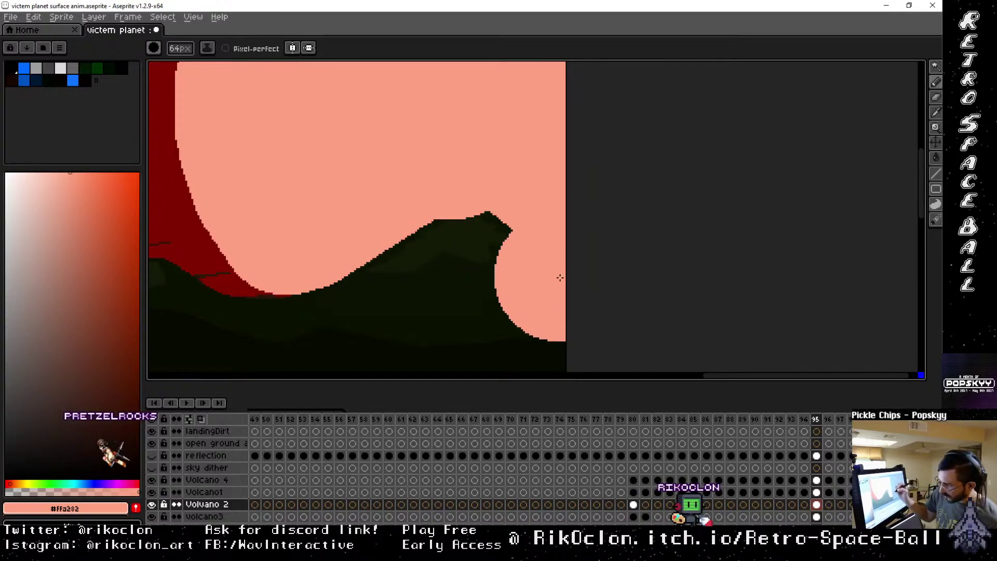
left_click(587, 299)
key("space")
scroll(619, 299, "down", 2)
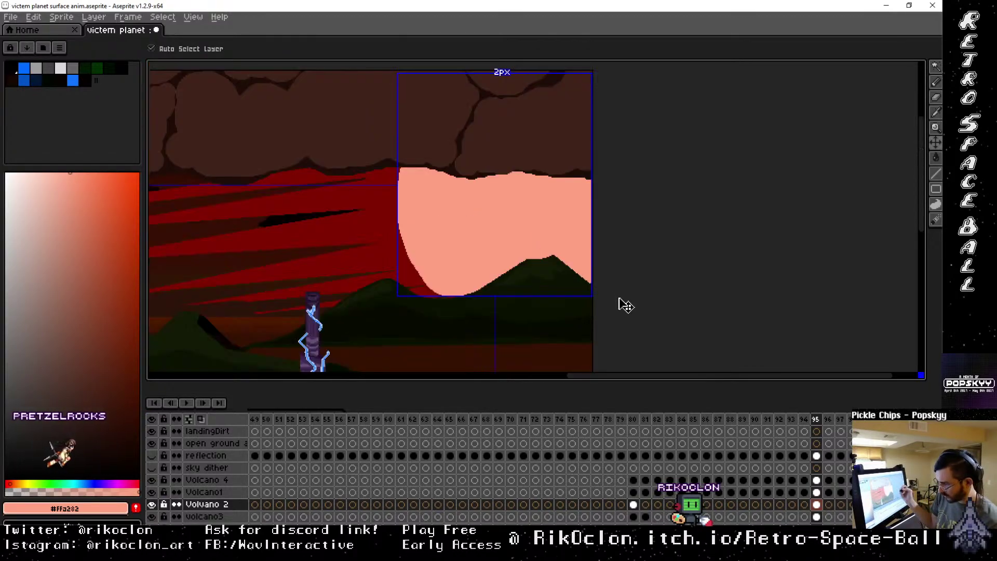
left_click_drag(603, 207, 734, 209)
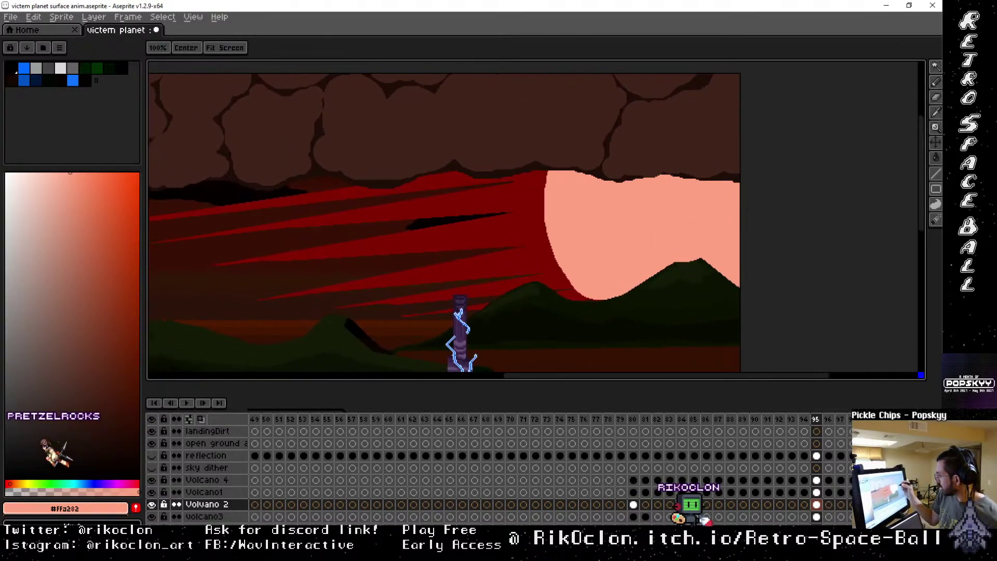
left_click_drag(626, 231, 763, 278)
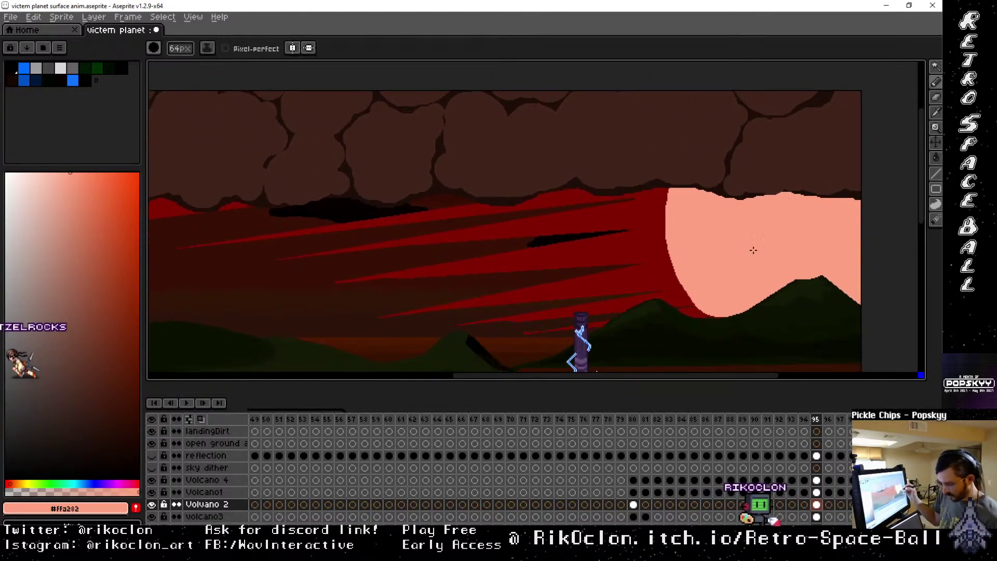
scroll(759, 258, "down", 1)
key("b")
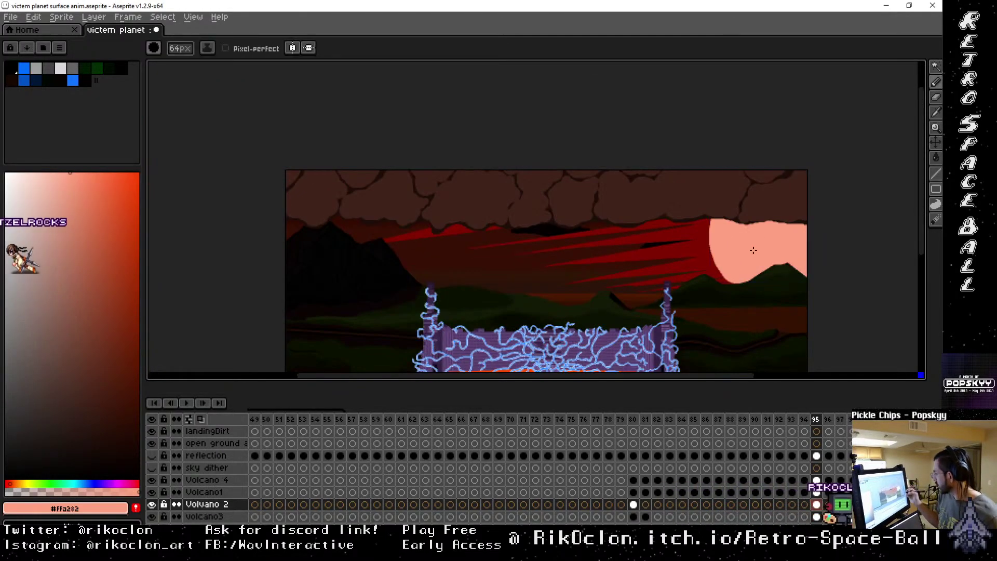
Sample the dark red #810c00 from the glow beside the left-hand volcano's crater on the volcano3 layer at frame 81.
left_click(826, 421)
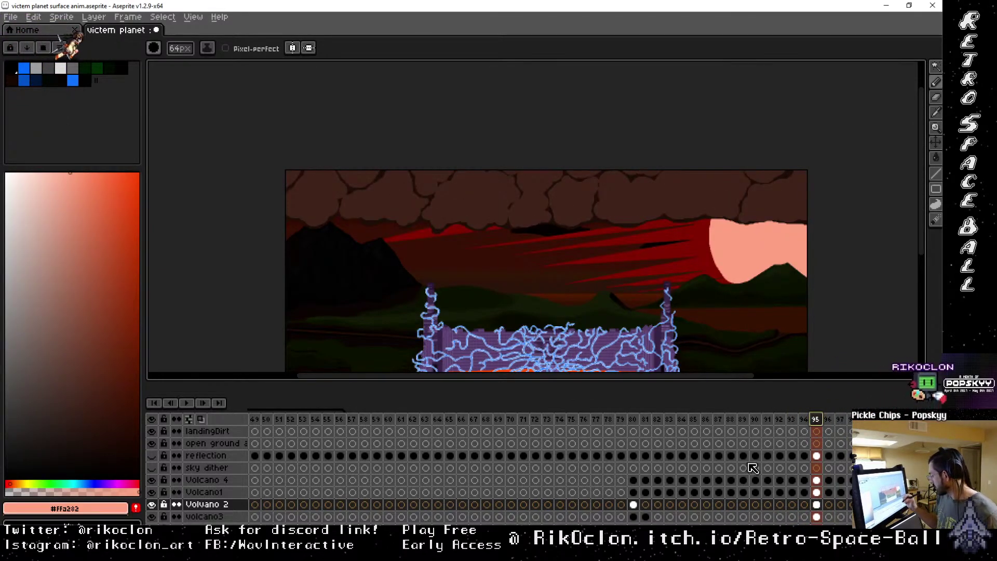
left_click(647, 420)
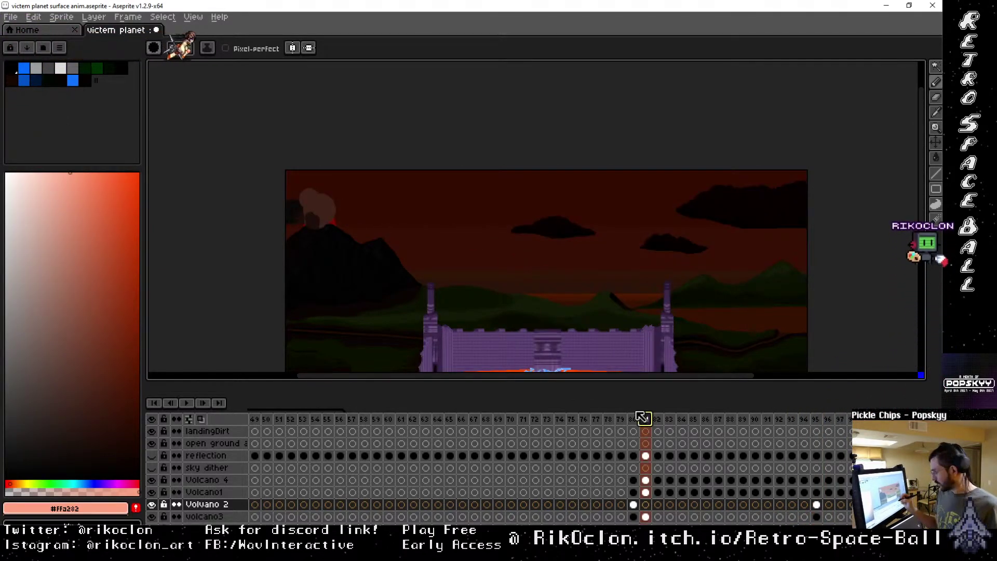
left_click(648, 517)
key("i")
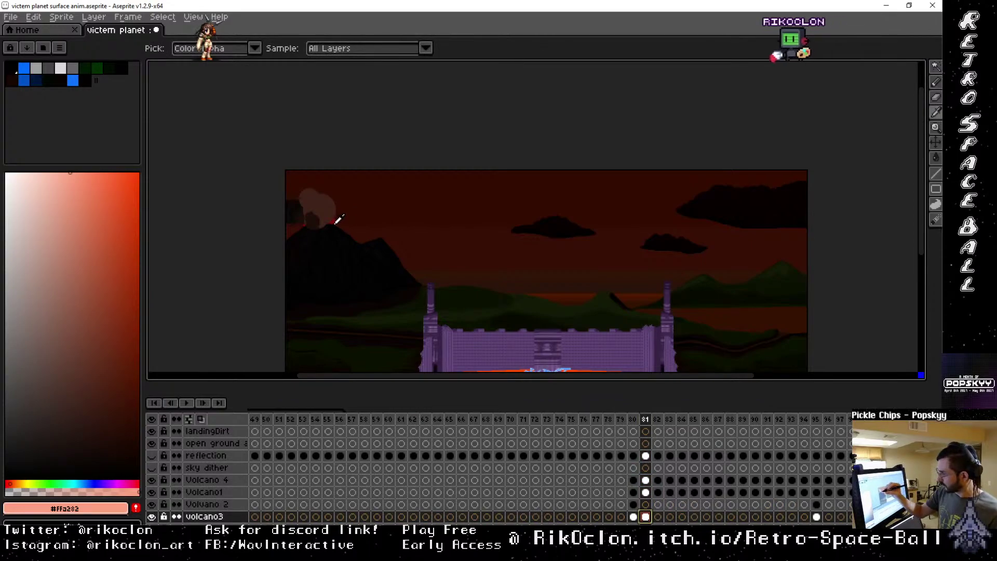
left_click(336, 221)
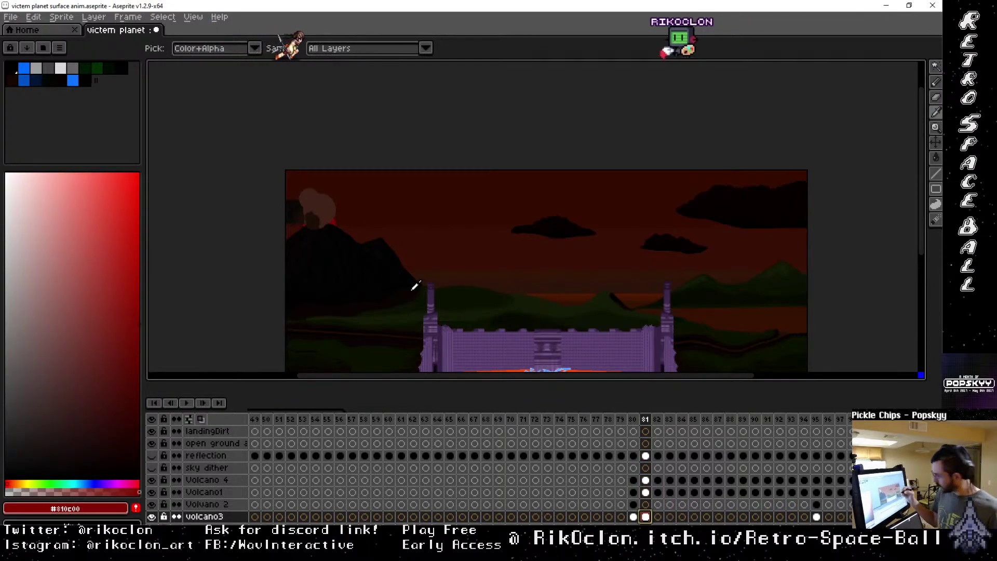
Stamp a dark red #810c00 disc with the 64 px brush over the right-hand hill's peak on the volcano3 layer at frame 96.
left_click(828, 516)
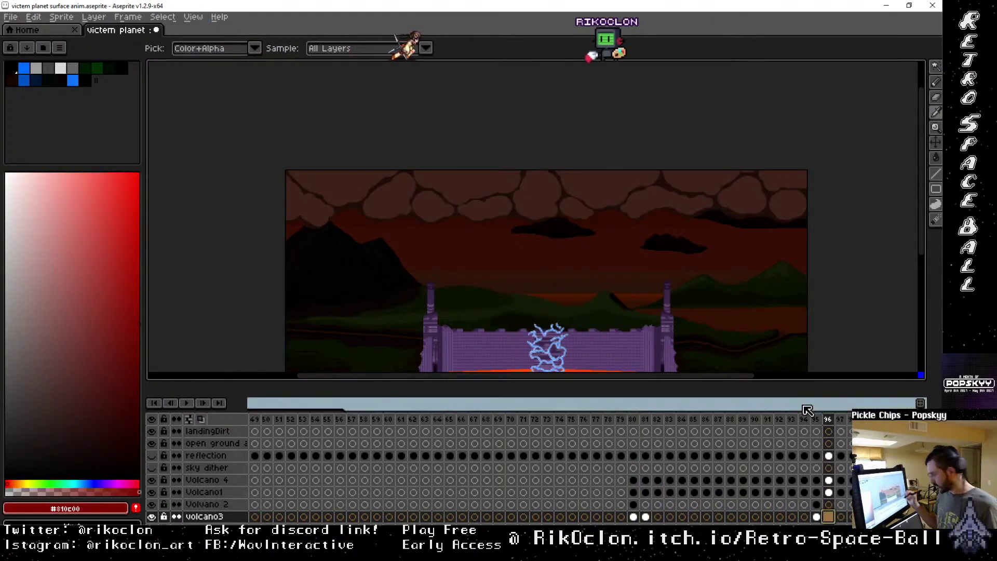
key("Left")
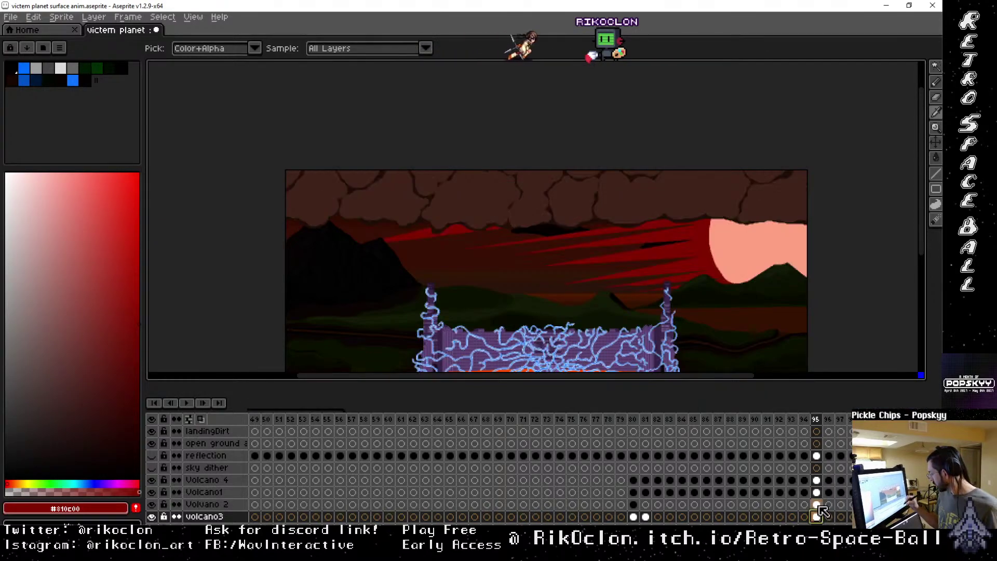
key("Up")
left_click(830, 518)
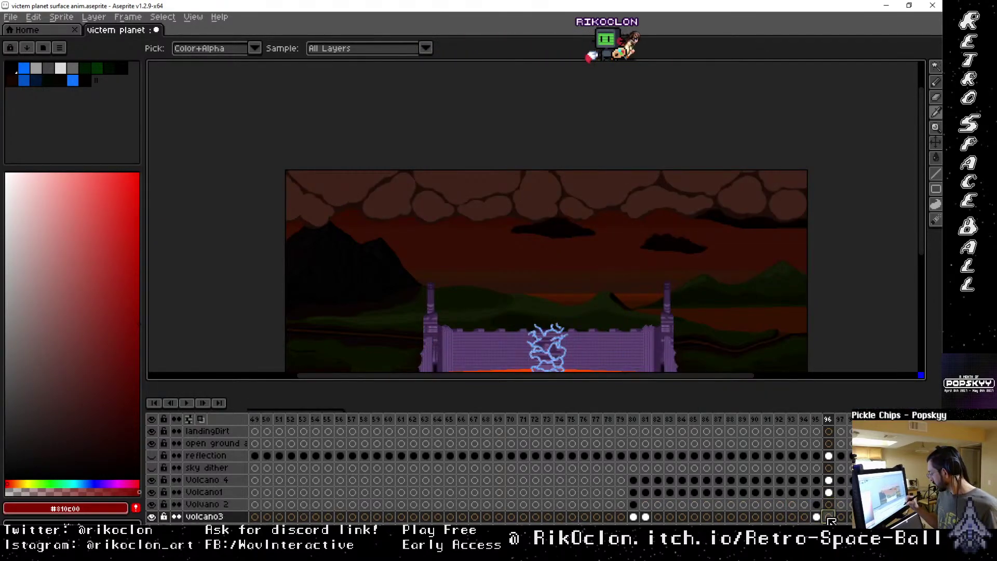
key("b")
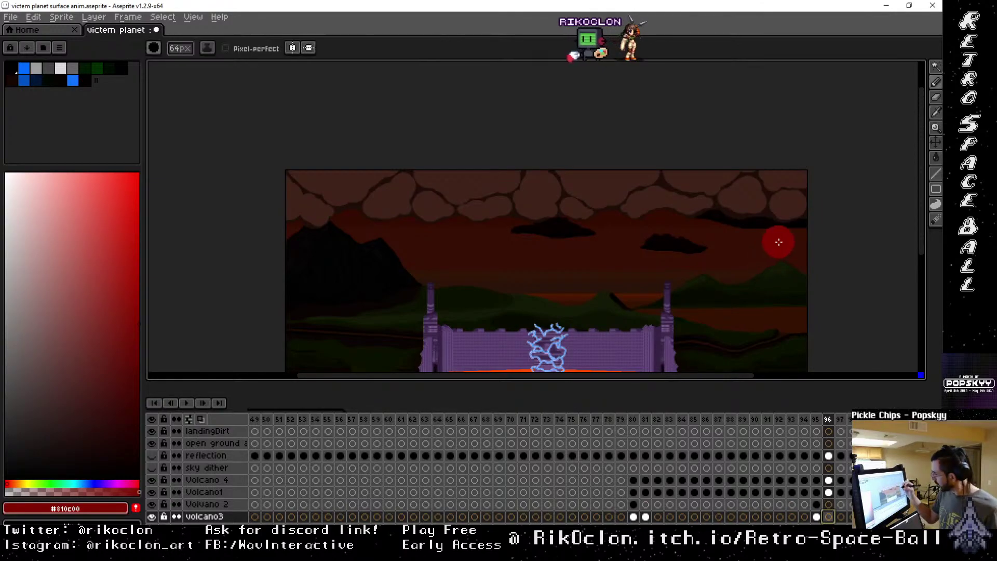
left_click_drag(783, 254, 784, 265)
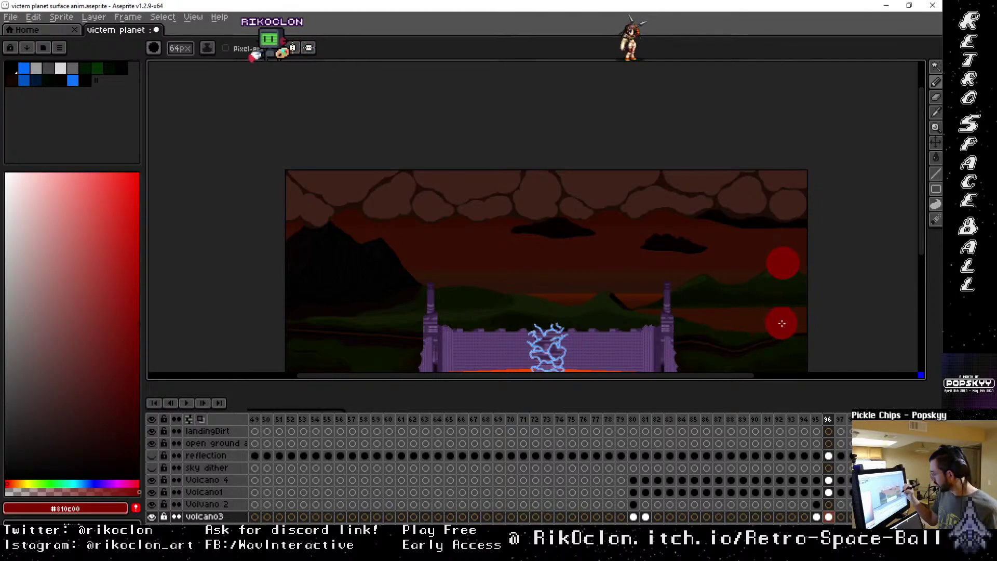
Select both green shades of the hills on the Greens layer at frame 96 with the non-contiguous Magic Wand.
key("w")
scroll(830, 467, "down", 3)
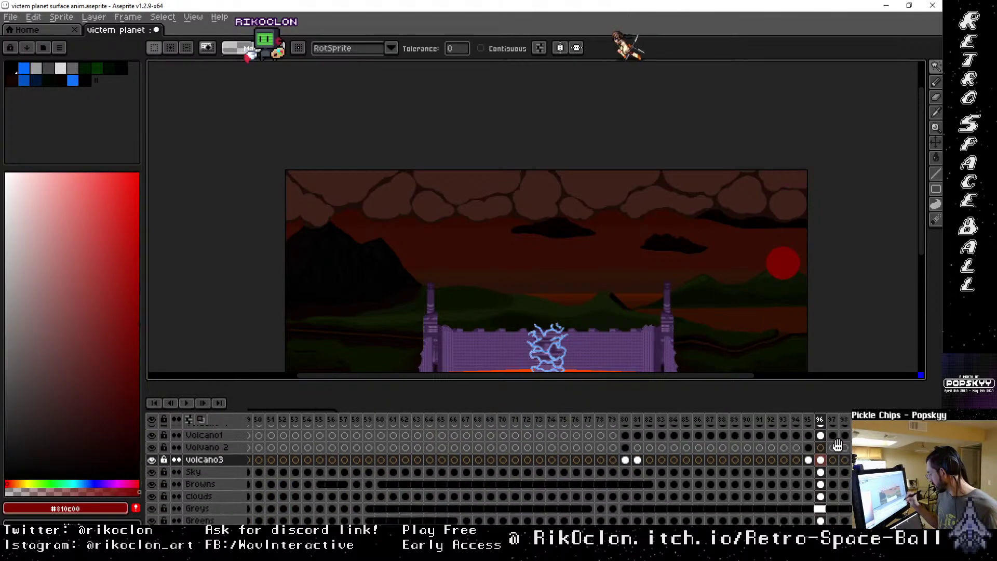
key("space")
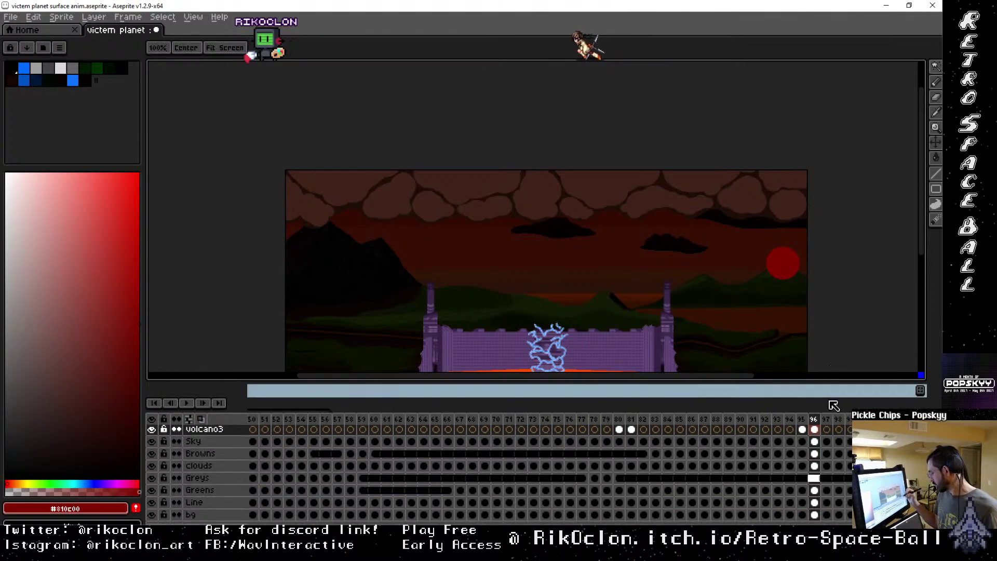
left_click(815, 490)
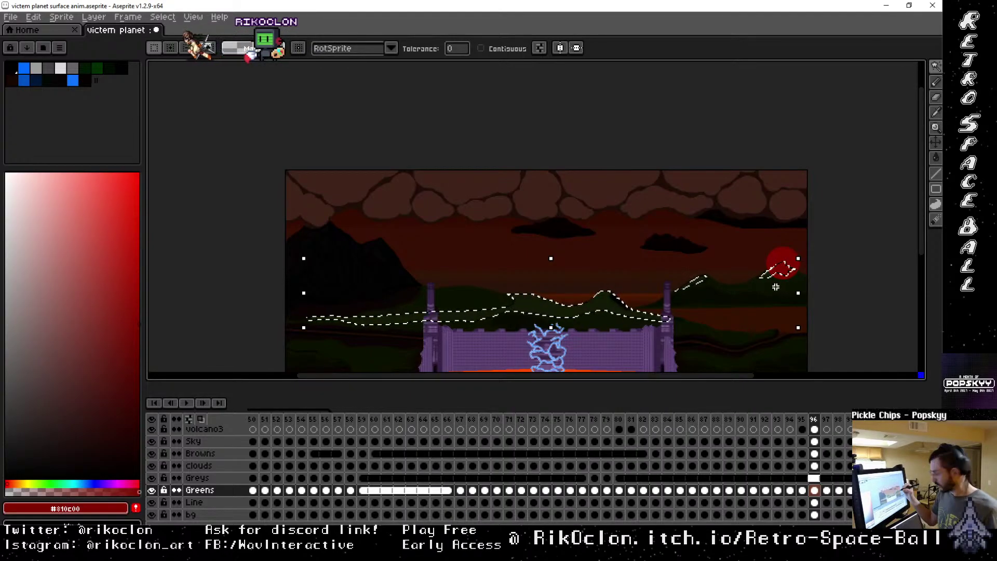
left_click(774, 286, "shift")
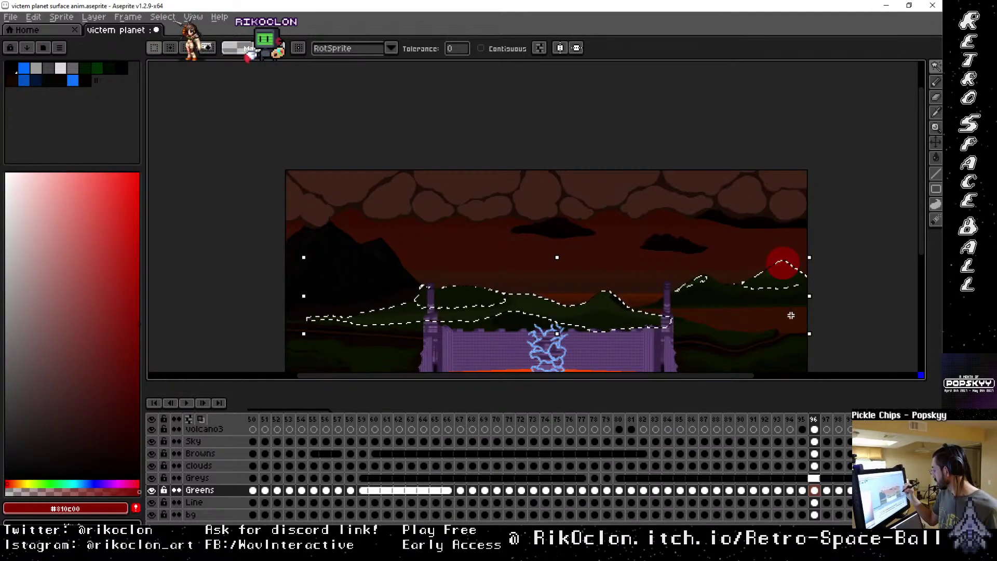
Clear the part of the red disc overlapping the hill on the volcano3 layer at frame 96, and deselect.
scroll(831, 505, "up", 5)
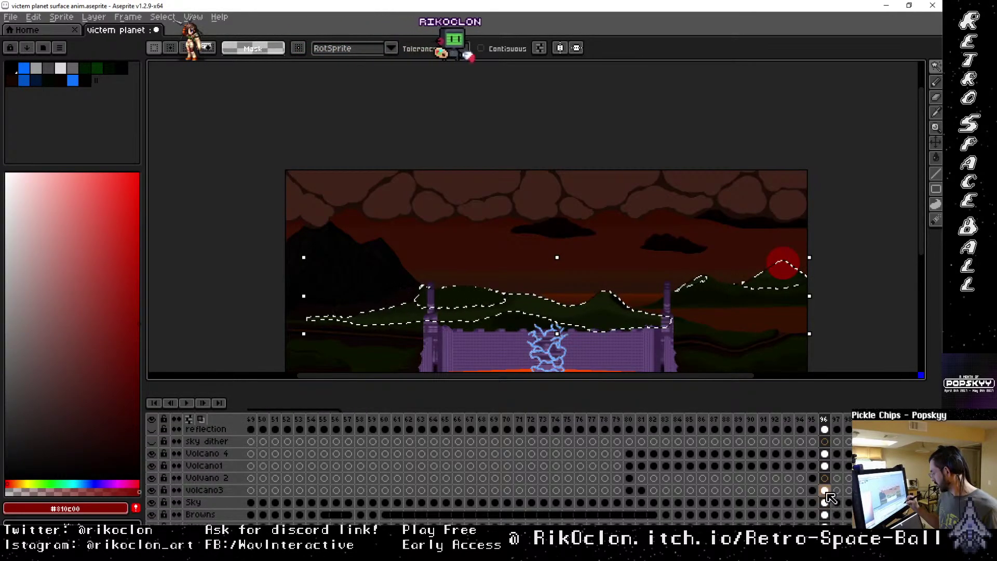
left_click(824, 489)
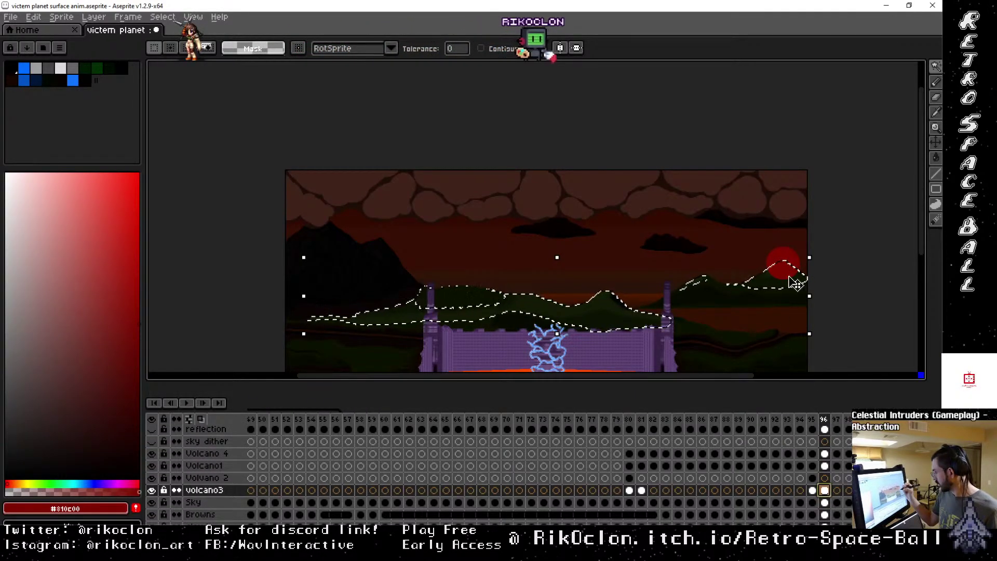
left_click_drag(794, 283, 794, 283)
key("Escape")
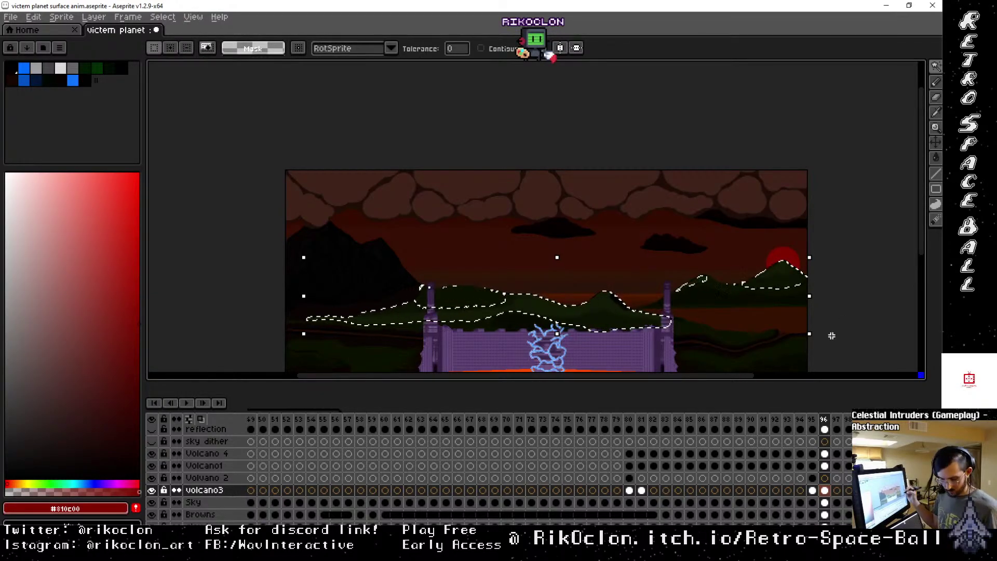
key("ctrl+d")
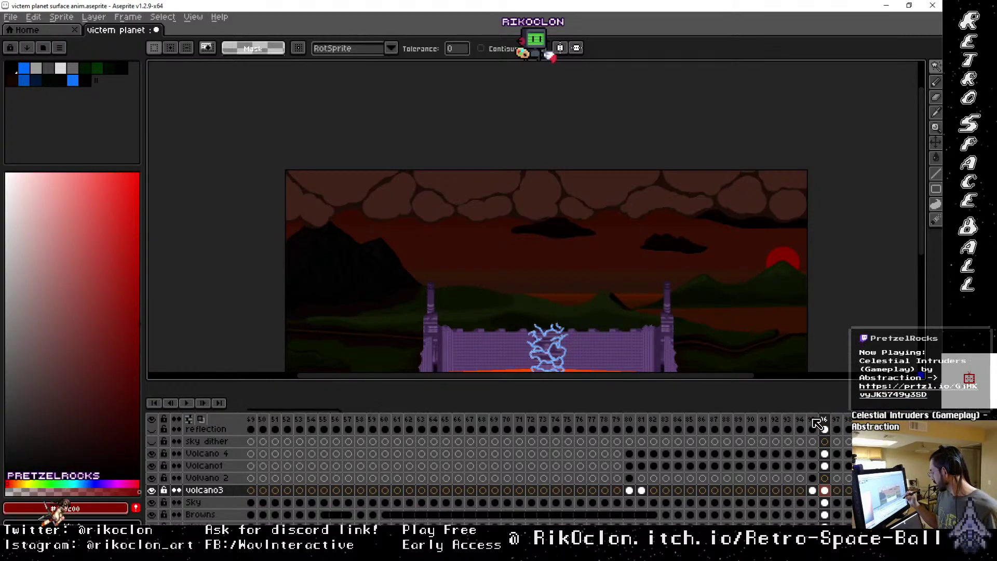
Compare the explosion above the left-hand volcano across frames 80, 81 and 82 as a reference.
left_click(825, 419)
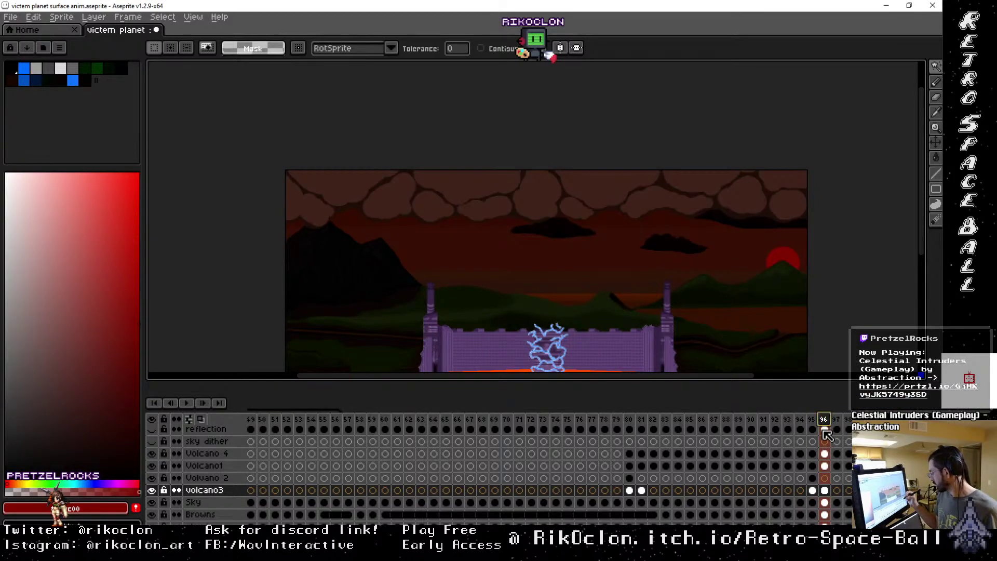
left_click(630, 478)
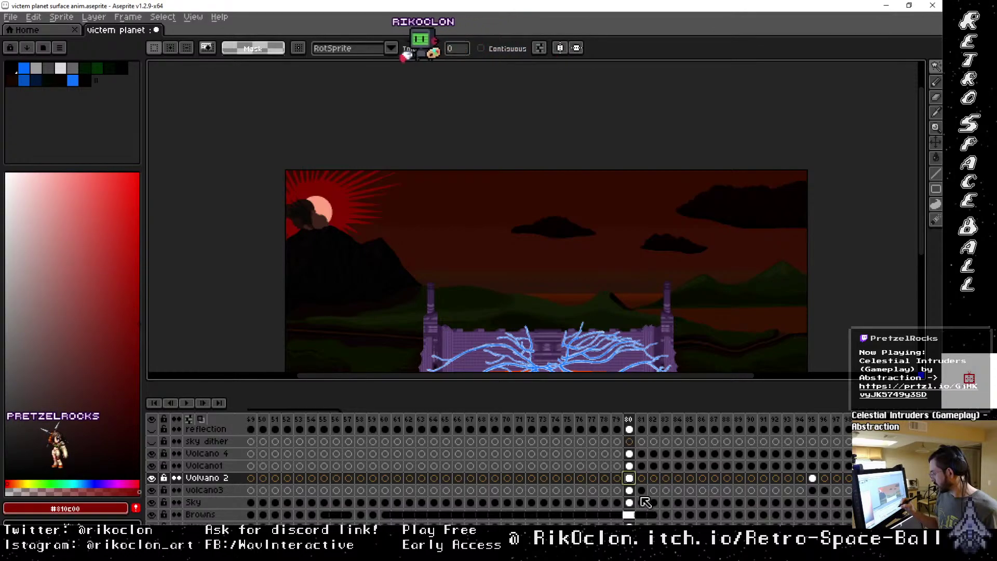
left_click(643, 503)
key("Up")
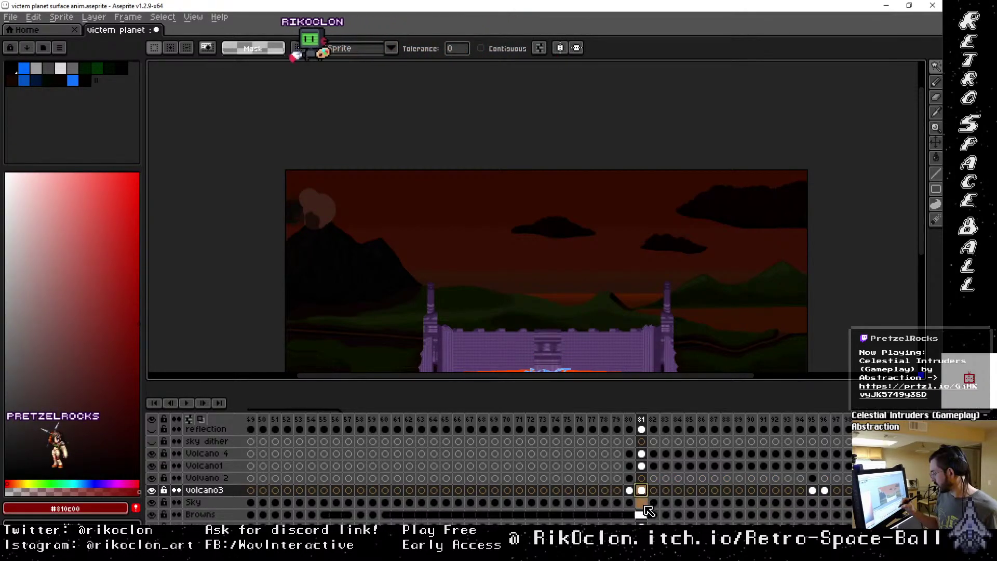
key("Down")
key("Up")
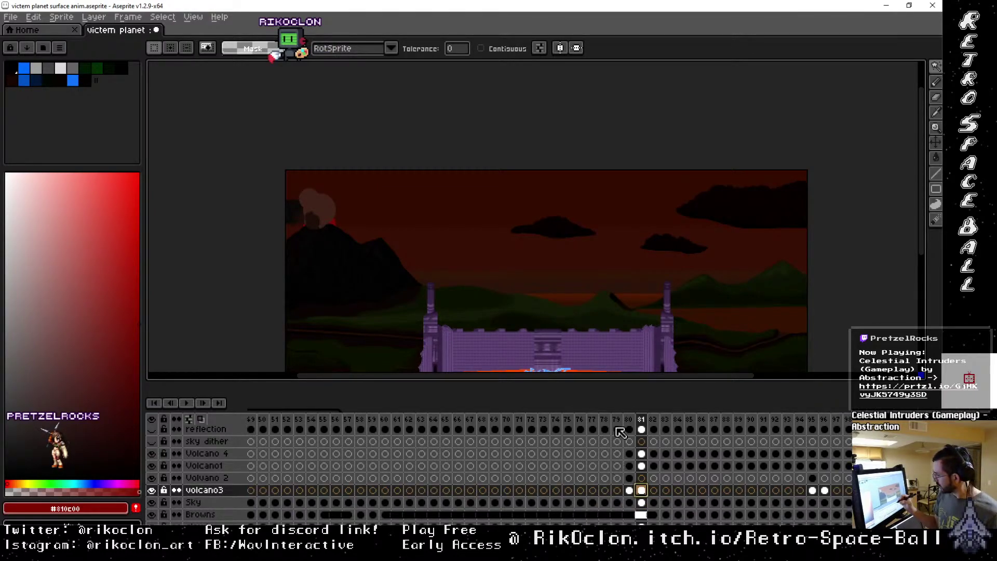
key("Left")
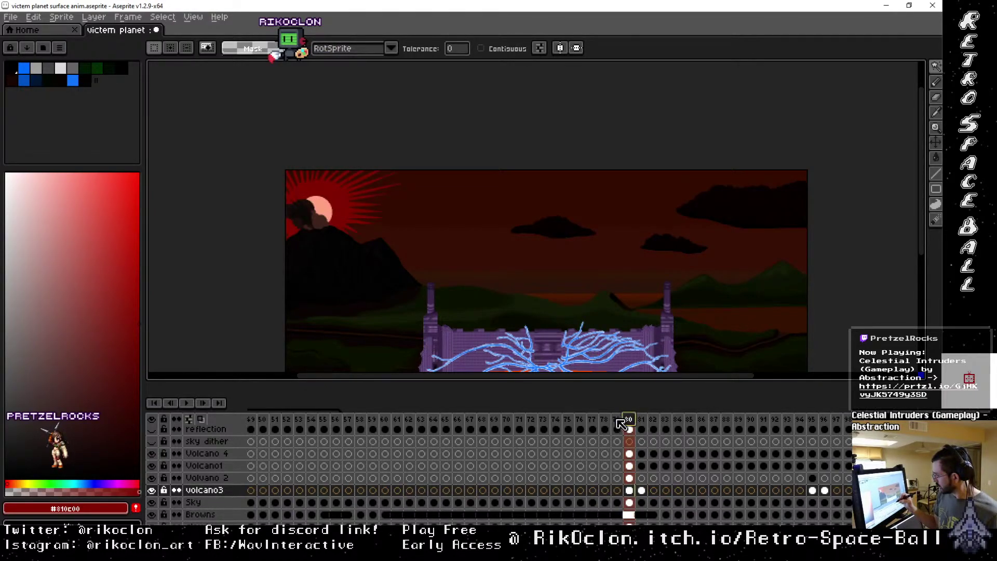
key("Right")
key("Left")
key("Right")
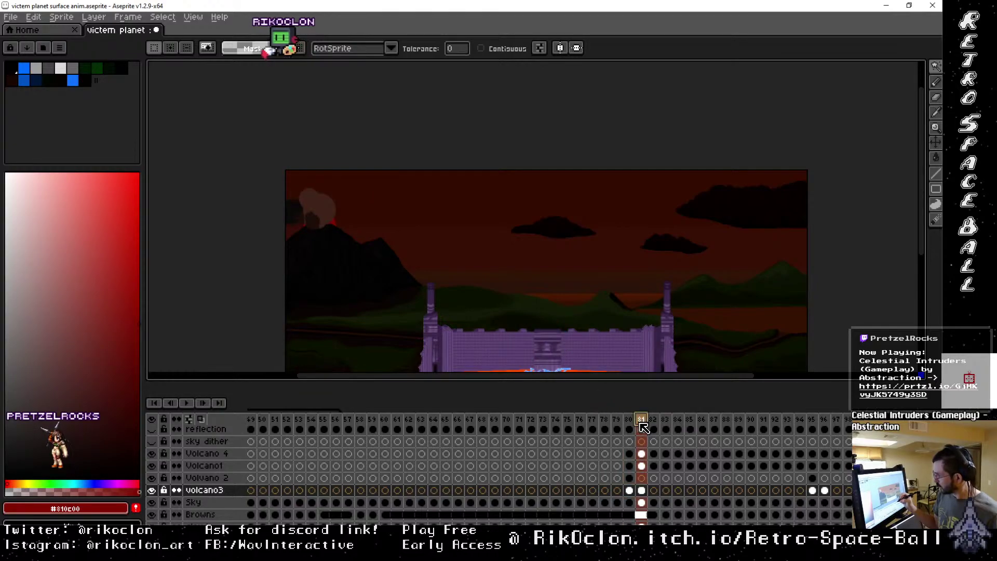
left_click(654, 419)
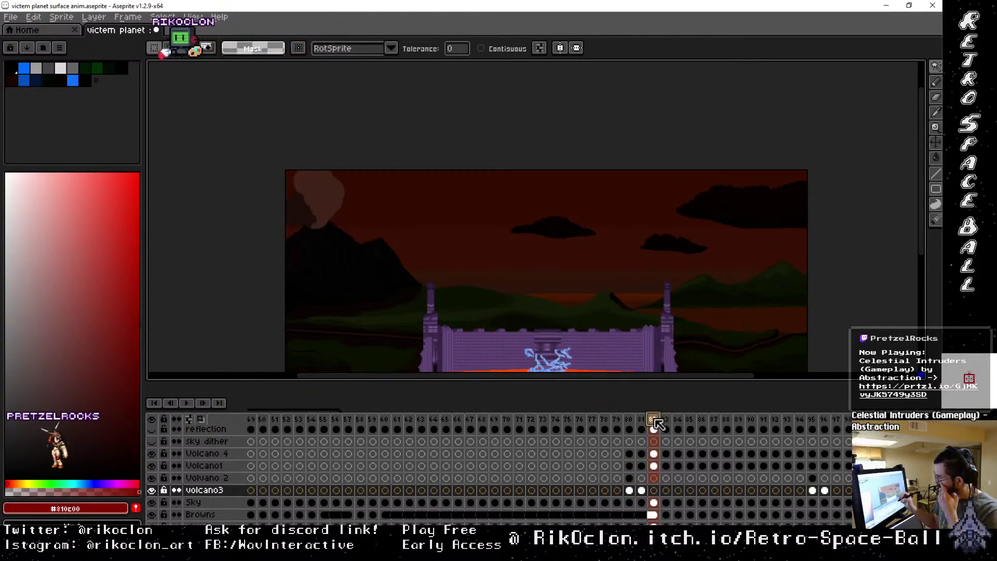
key("Left")
key("Left")
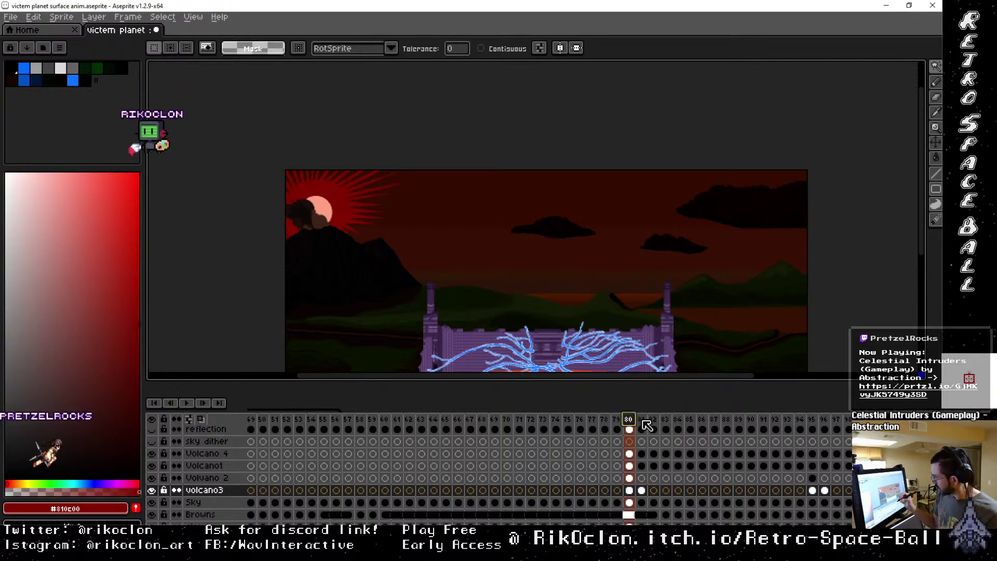
key("Right")
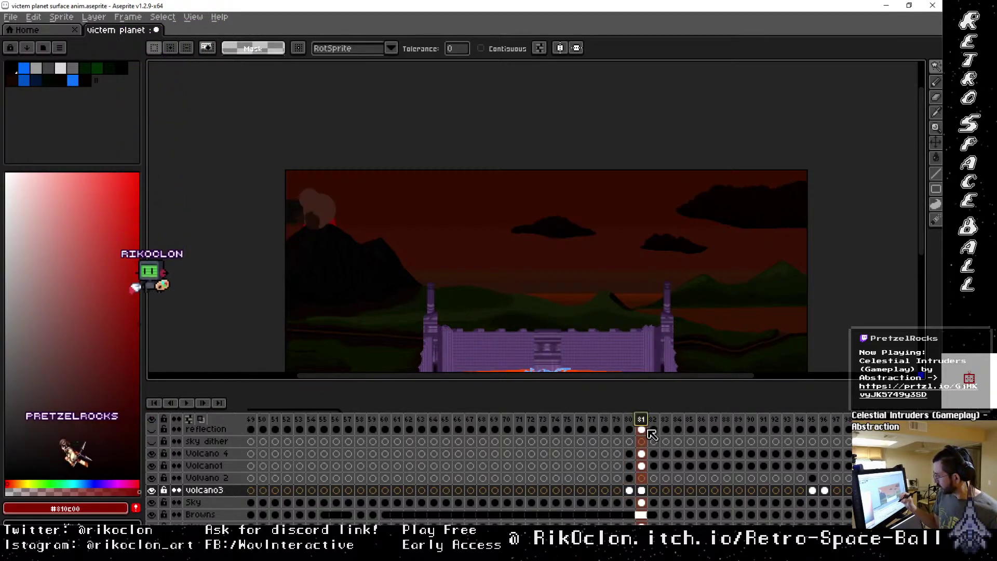
Sample the near-black #0b0807 from the dark smoke by the left-hand volcano on frame 81, and select the Volcano1 cel at frame 95.
key("i")
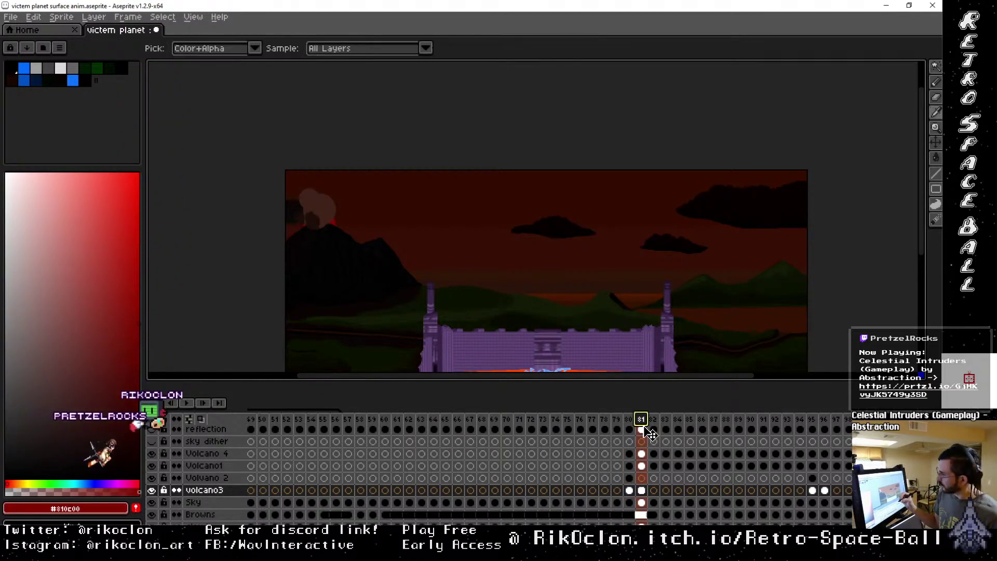
left_click(298, 205)
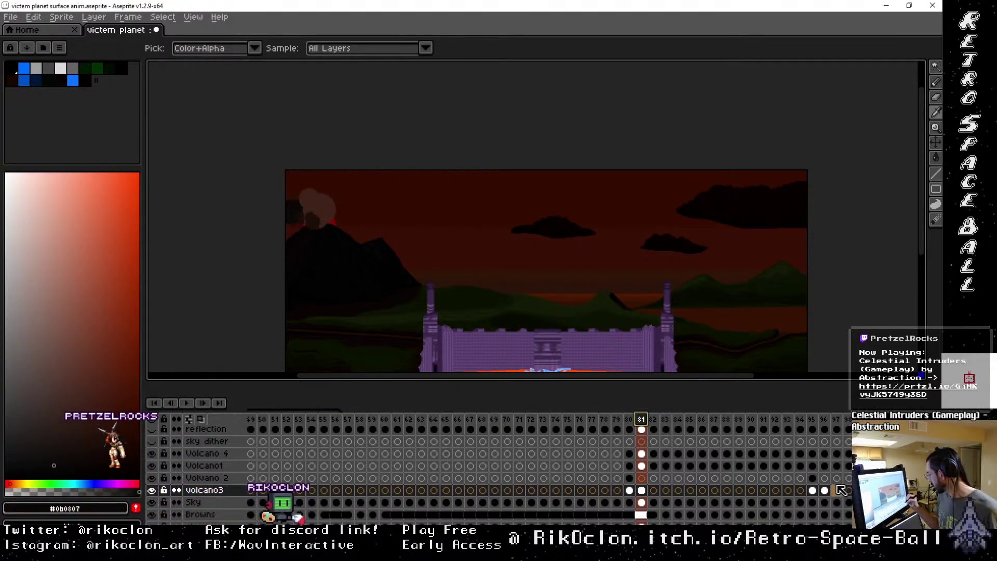
left_click(815, 441)
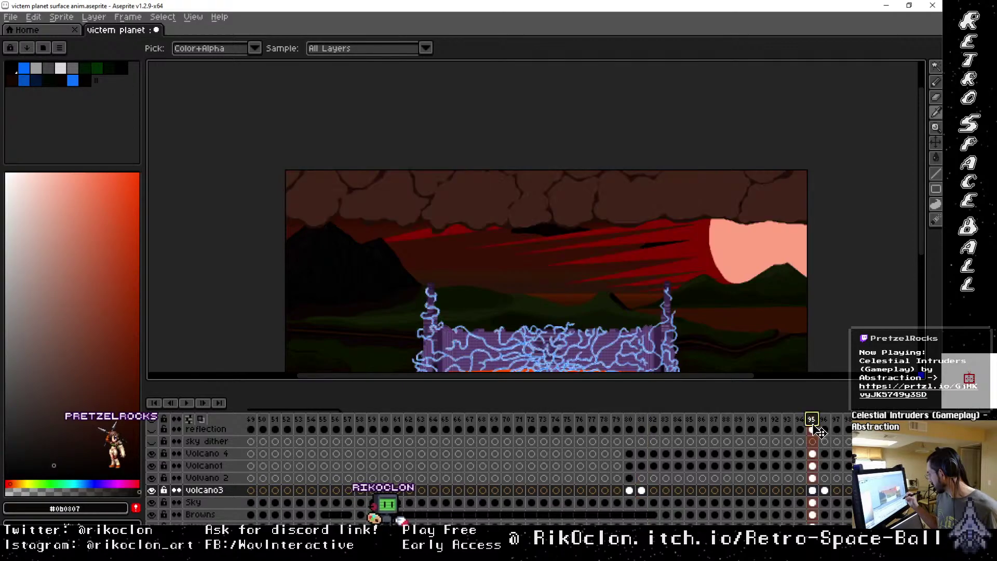
left_click(812, 466)
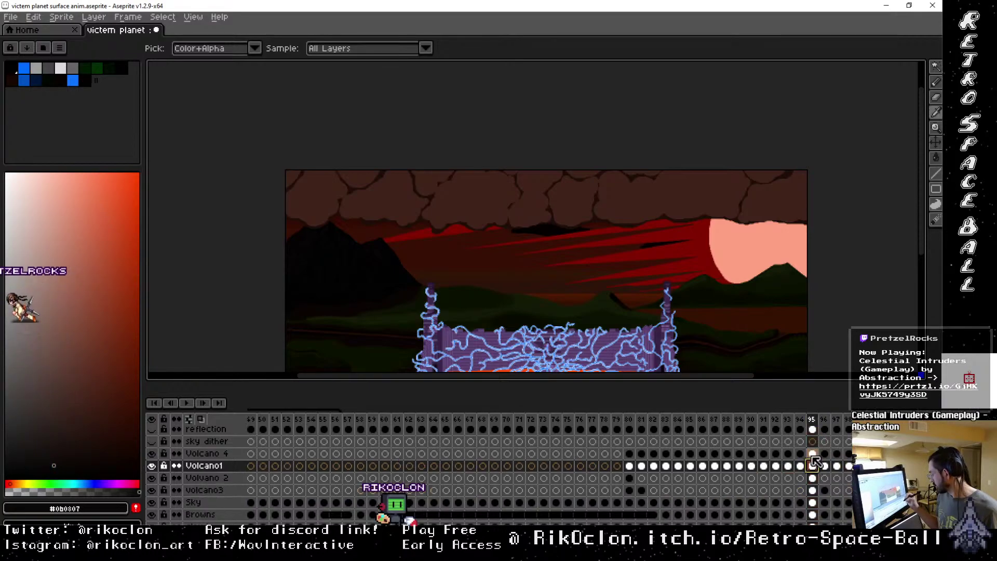
Outline a jagged debris burst at the right-hand hill's peak with a 1 px brush on Volcano1 at frame 95, and fill it with #0b0807.
key("b")
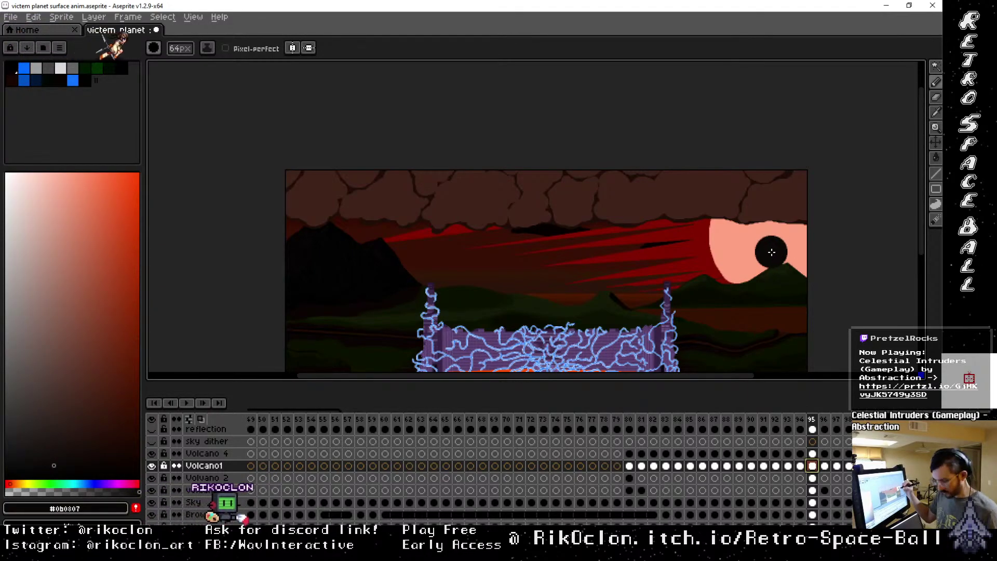
key("ctrl")
scroll(774, 250, "up", 1)
scroll(775, 264, "up", 1)
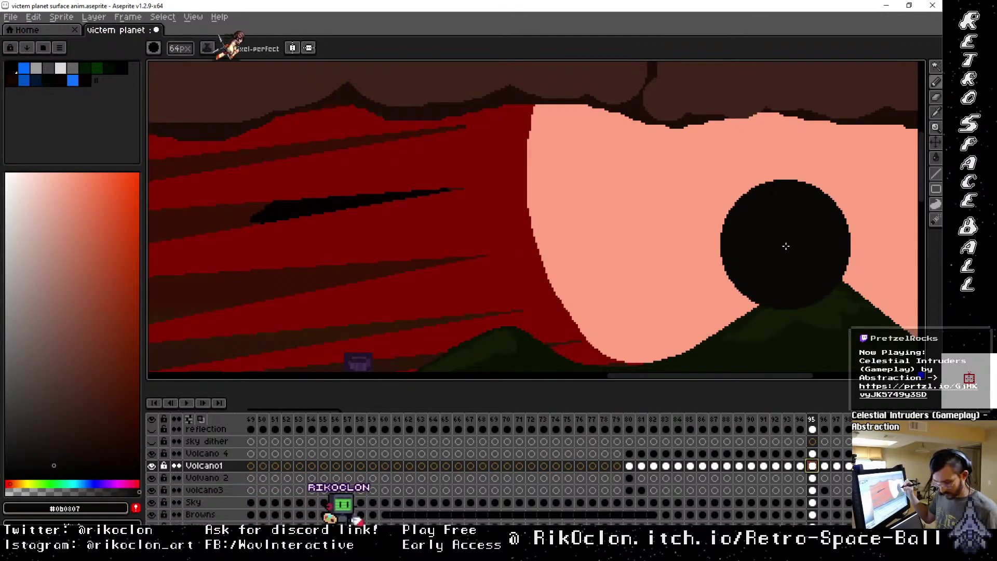
key("minus")
key("minus")
key("minus")
key("minus")
key("minus")
key("minus")
key("minus")
key("minus")
key("minus")
key("minus")
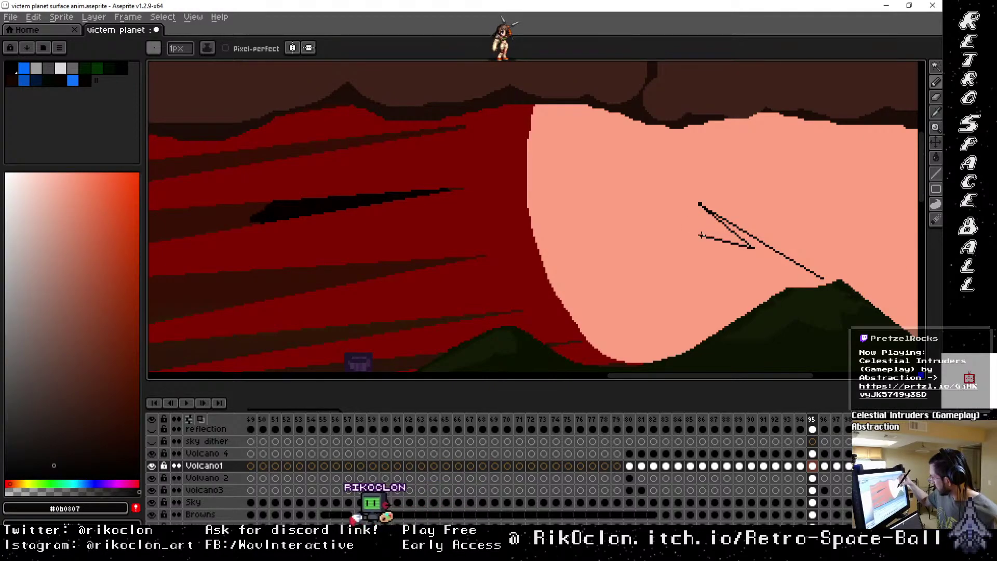
mouse_move(701, 235)
left_mouse_down()
mouse_move(754, 248)
mouse_move(773, 266)
mouse_move(705, 259)
mouse_move(753, 274)
left_mouse_up()
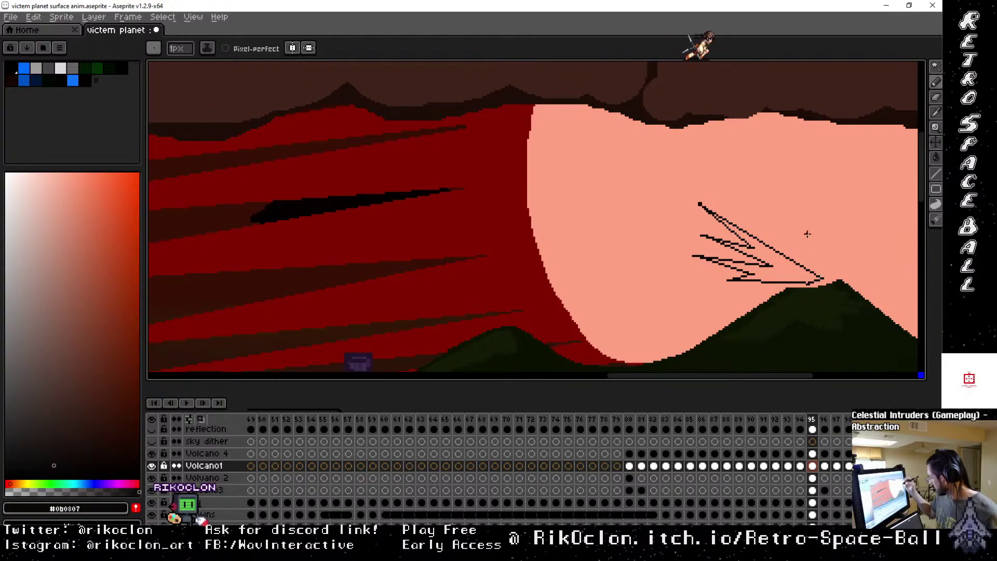
key("g")
left_click(788, 267)
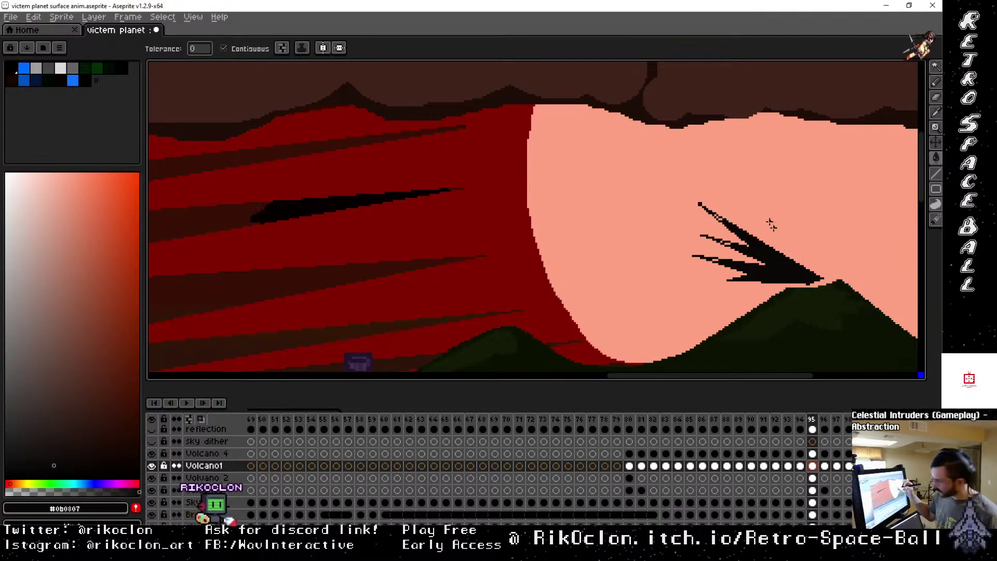
Scatter small dark slivers around the debris burst at the right-hand hill's peak on Volcano1 at frame 95, including upward streaks, using a 1 px brush.
key("b")
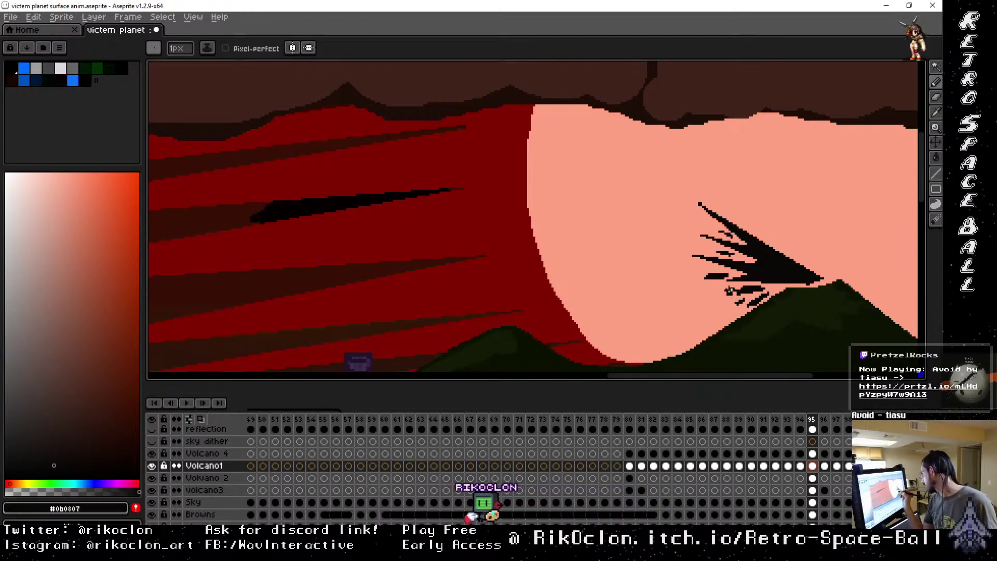
key("space")
mouse_move(865, 274)
left_mouse_down()
mouse_move(758, 179)
mouse_move(761, 160)
left_mouse_up()
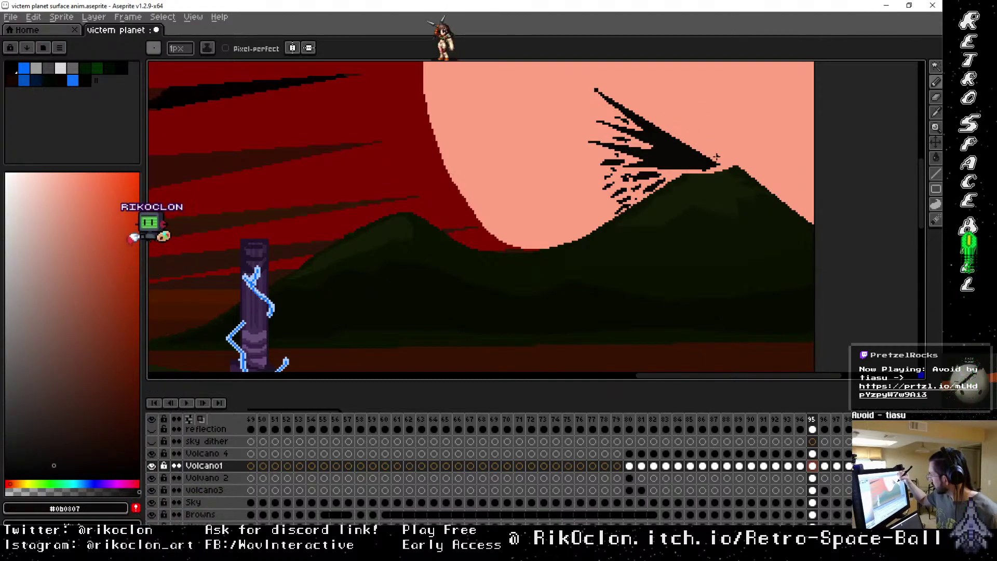
mouse_move(714, 155)
left_mouse_down()
mouse_move(689, 107)
mouse_move(707, 127)
left_mouse_up()
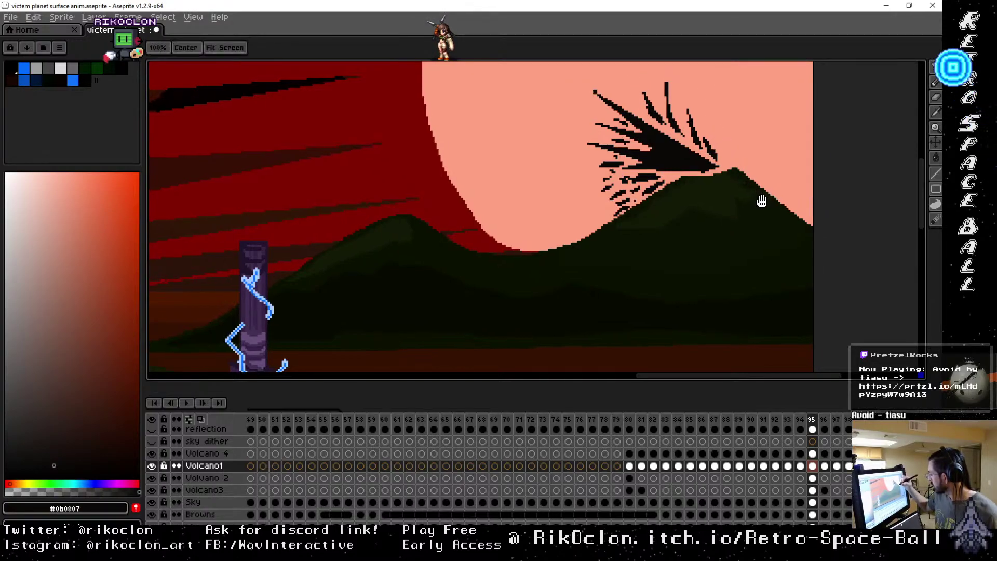
scroll(762, 201, "up", 3)
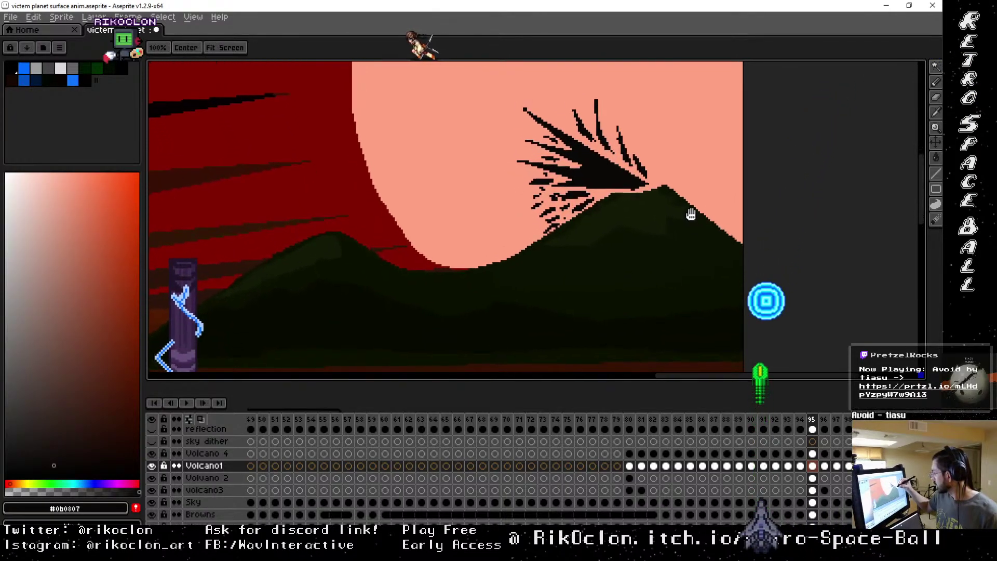
left_click(800, 419)
left_click(812, 421)
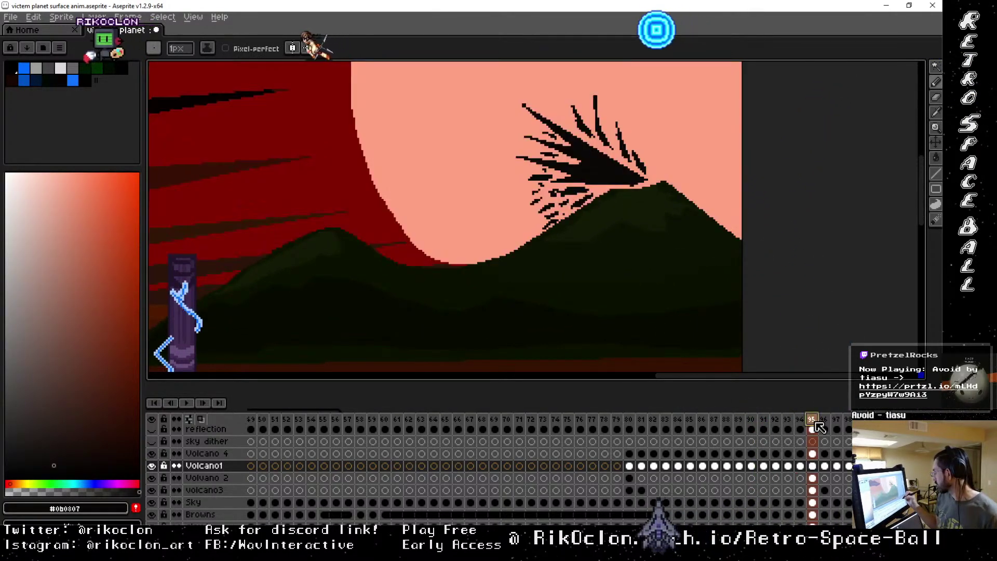
Draw several elongated #0b0807 debris chunks falling down the slope beside the red disc on Volcano1 at frame 96, and compare with frame 95.
left_click(824, 419)
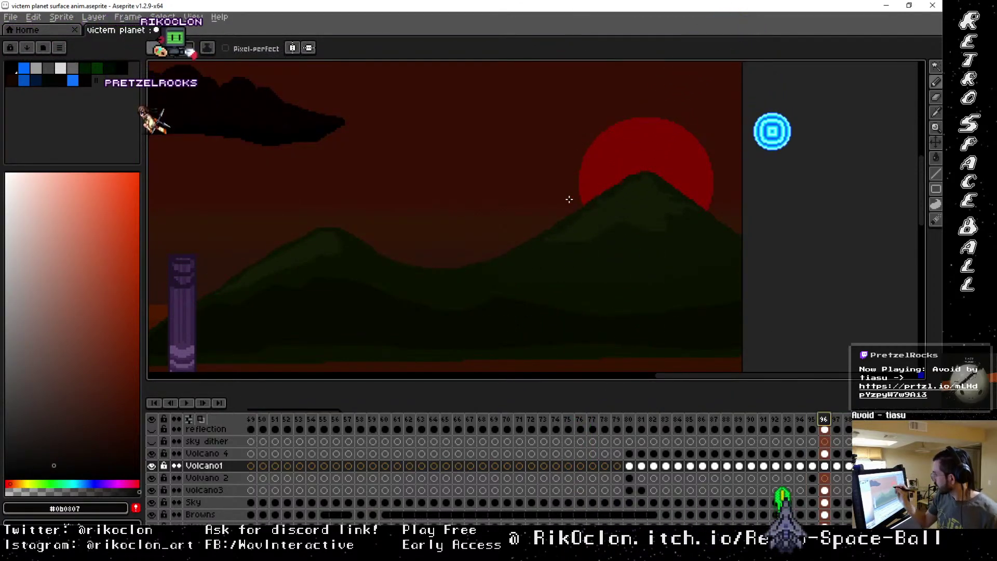
mouse_move(551, 195)
left_mouse_down()
mouse_move(510, 214)
mouse_move(550, 197)
mouse_move(503, 248)
left_mouse_up()
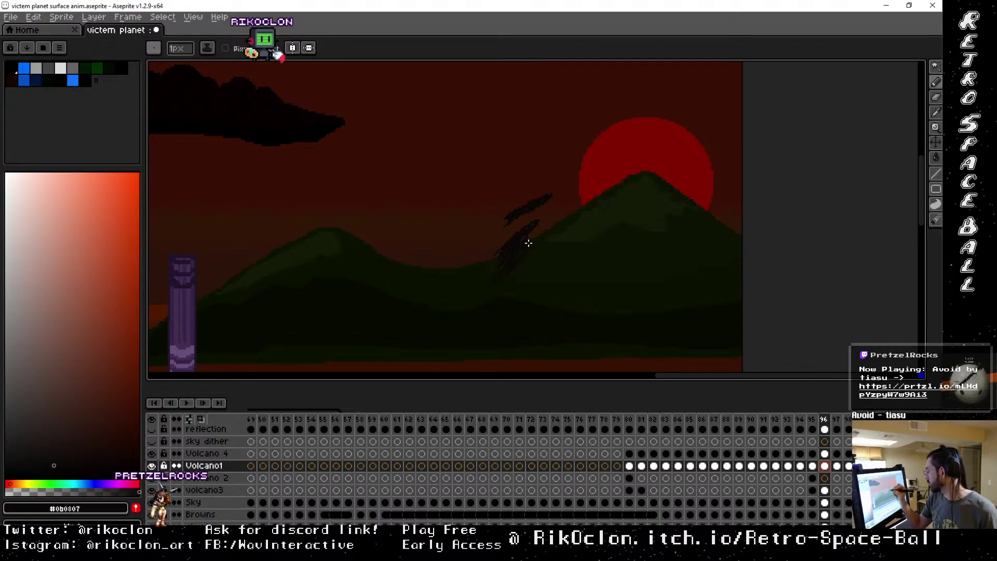
left_click_drag(486, 202, 561, 183)
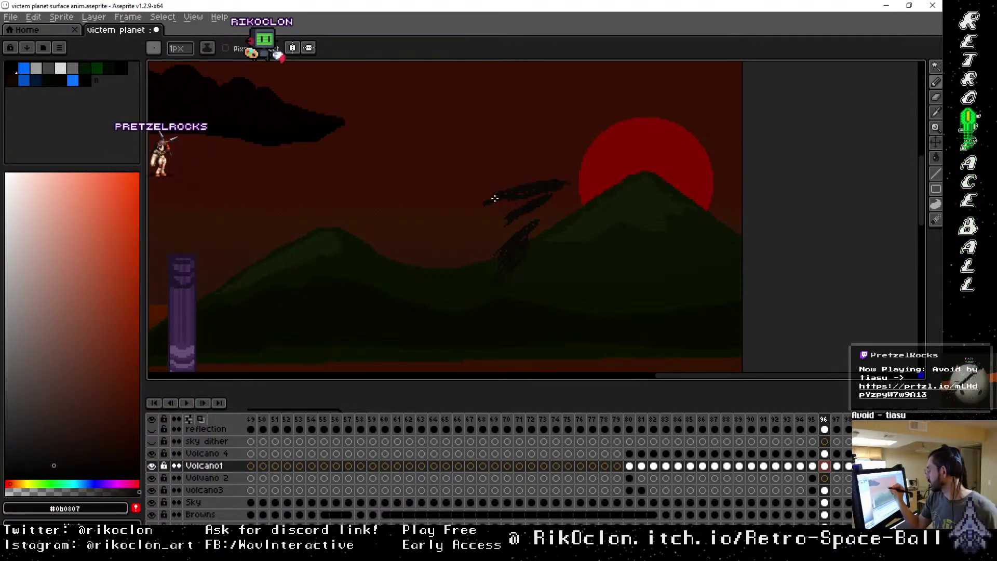
left_click_drag(492, 218, 448, 237)
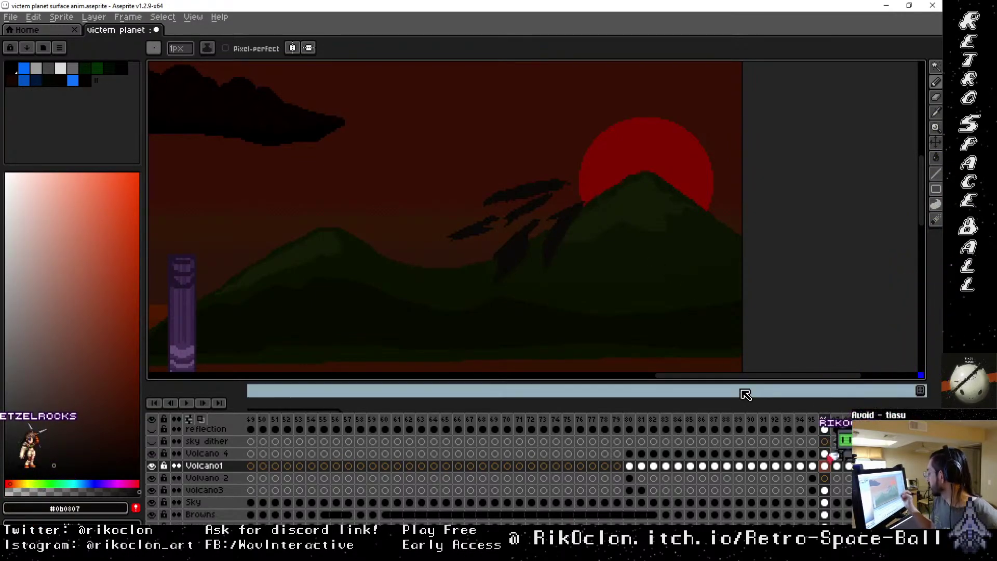
key("Left")
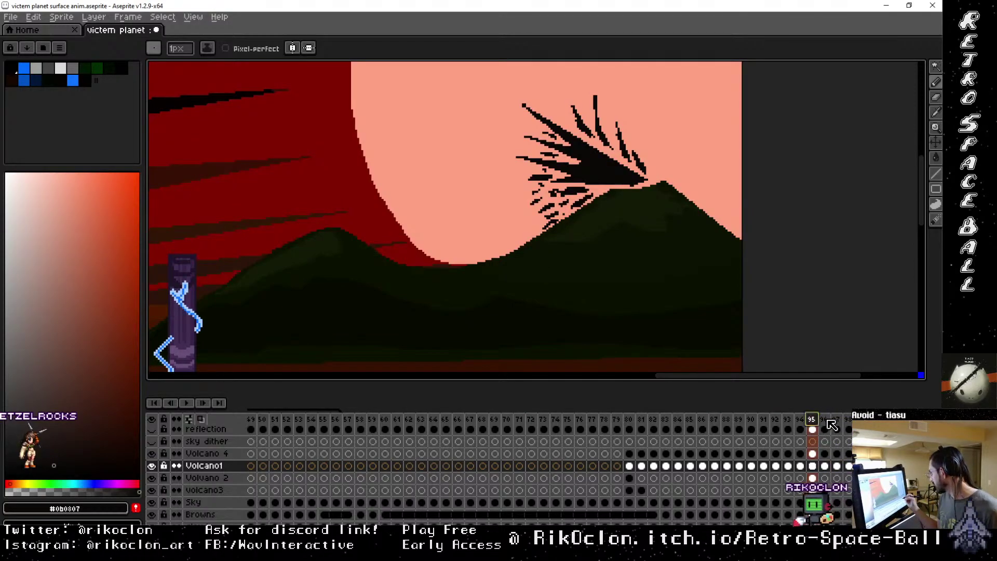
key("Right")
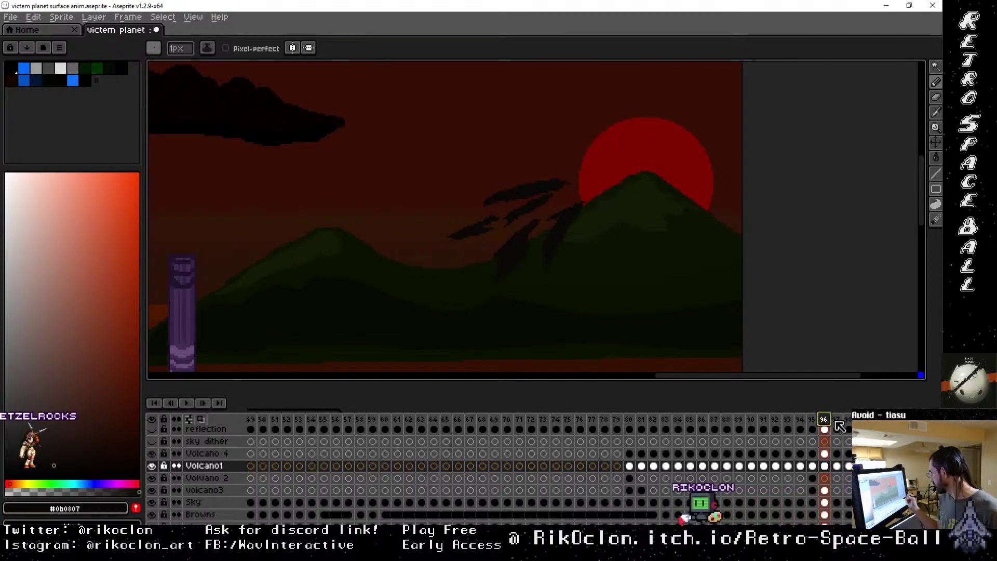
Outline a jagged debris mass in the dip between the two green hills on Volcano1 at frame 97, and fill it with #0b0807.
key("Right")
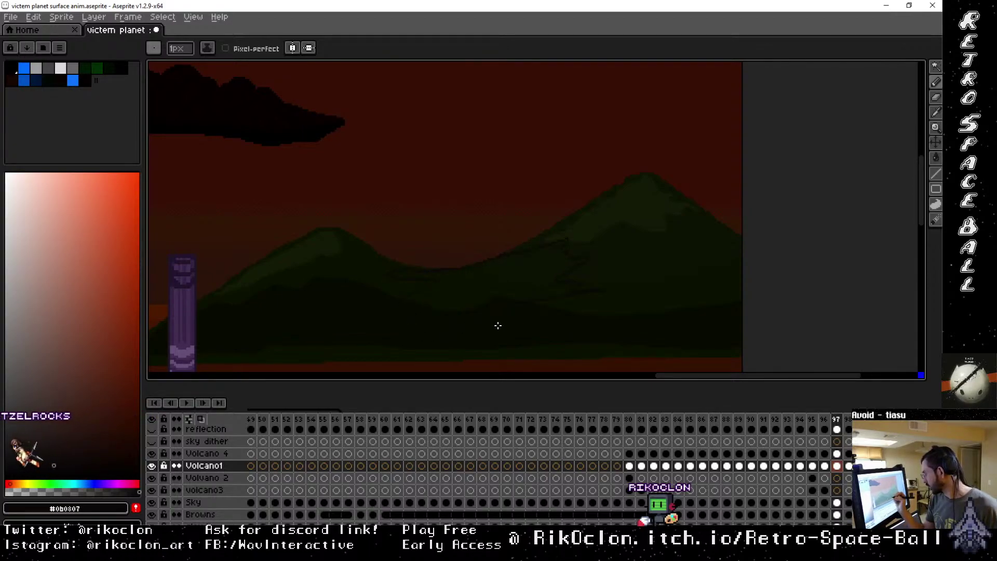
key("g")
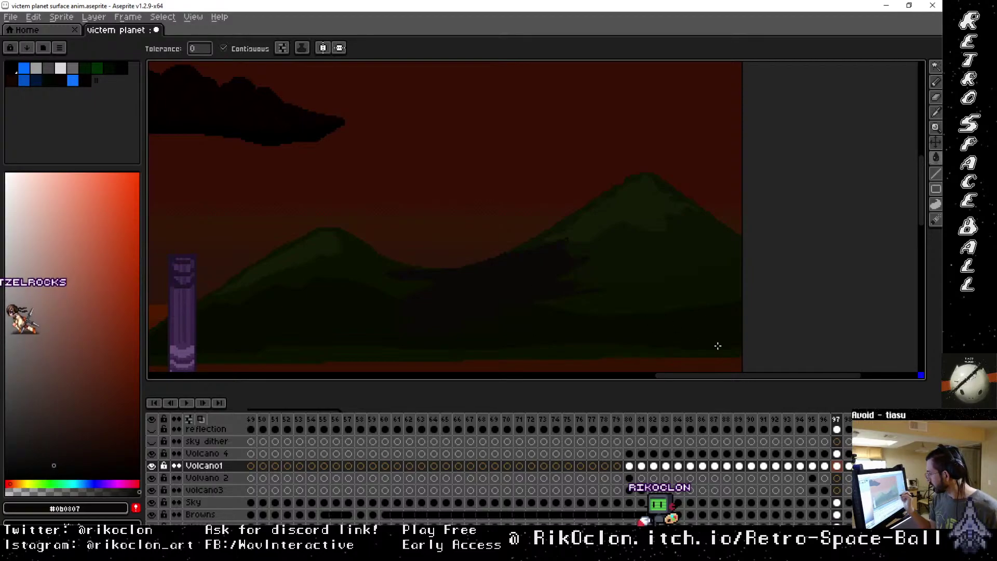
key("b")
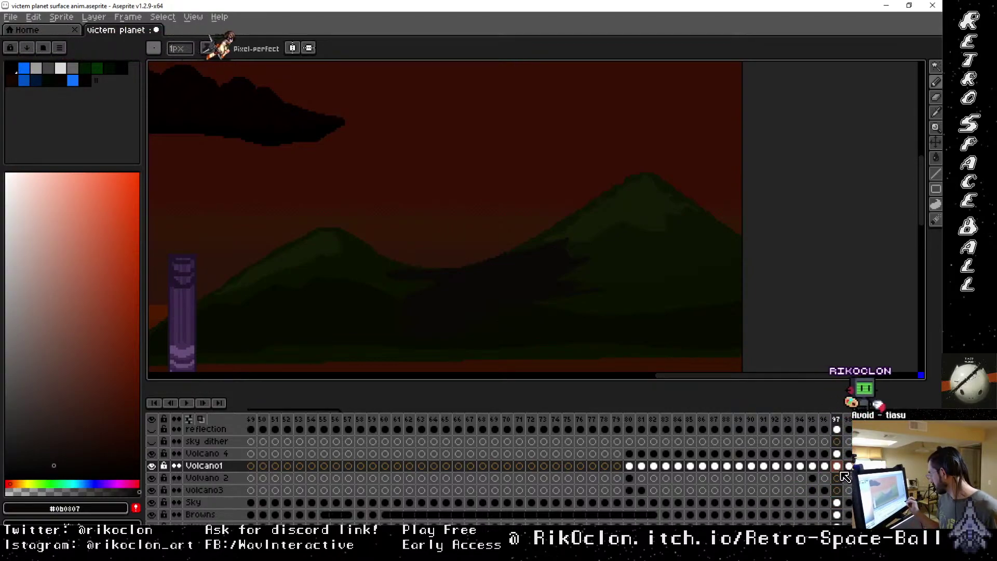
Copy the dark debris mass from Volcano1 at frame 97 into the same layer at frame 98, and check frames 96 and 97.
key("m")
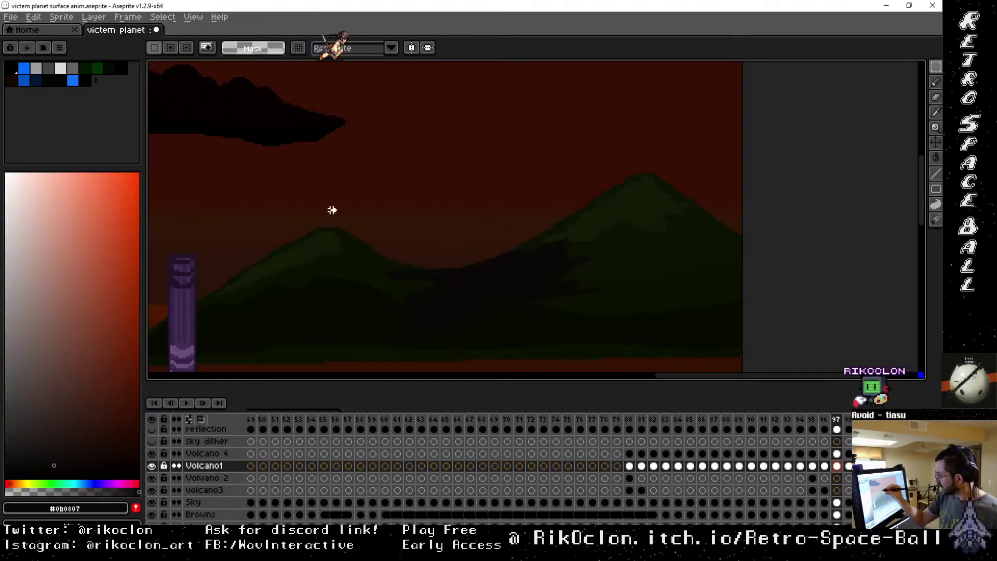
mouse_move(336, 211)
left_mouse_down()
mouse_move(616, 303)
mouse_move(633, 342)
left_mouse_up()
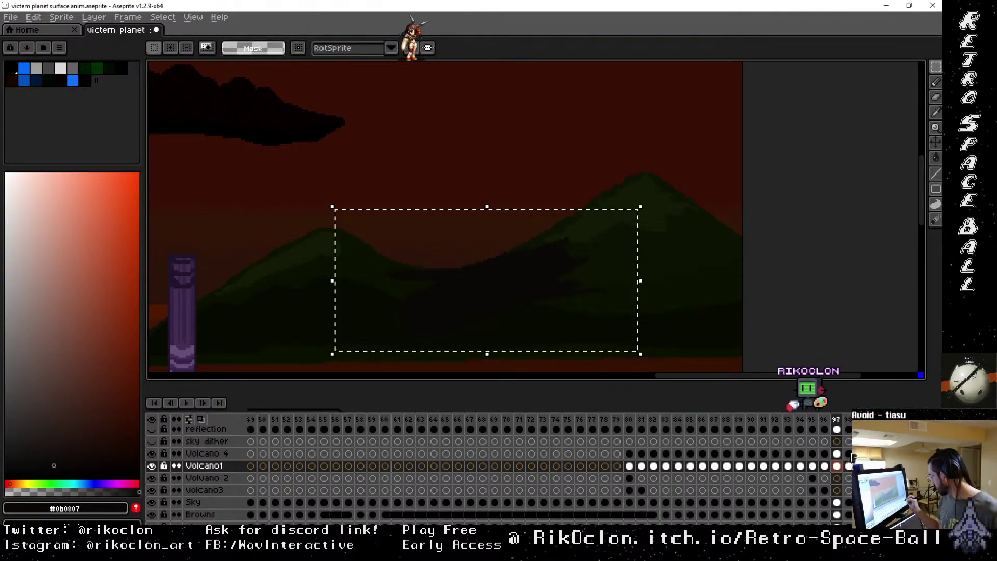
left_click(850, 454)
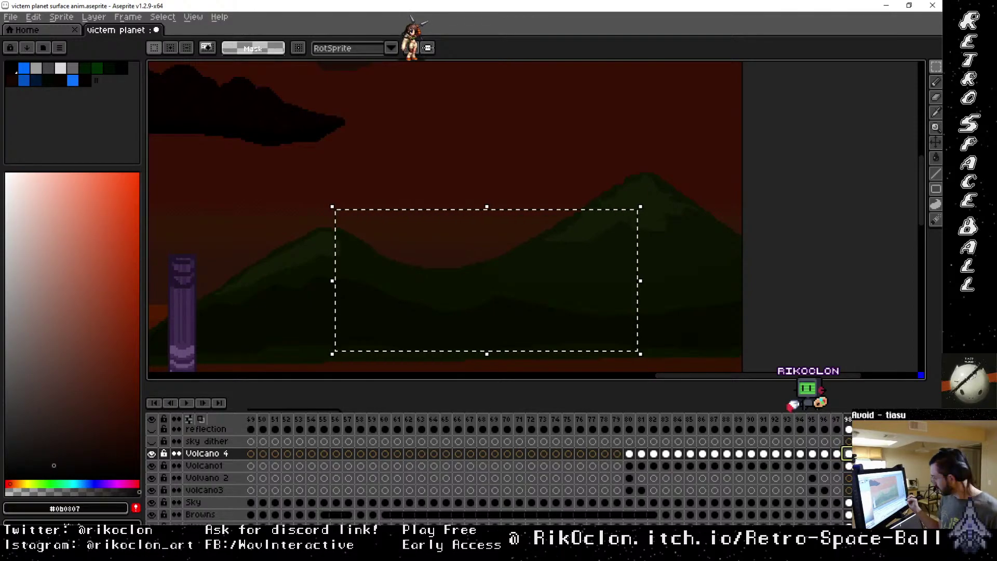
left_click(851, 466)
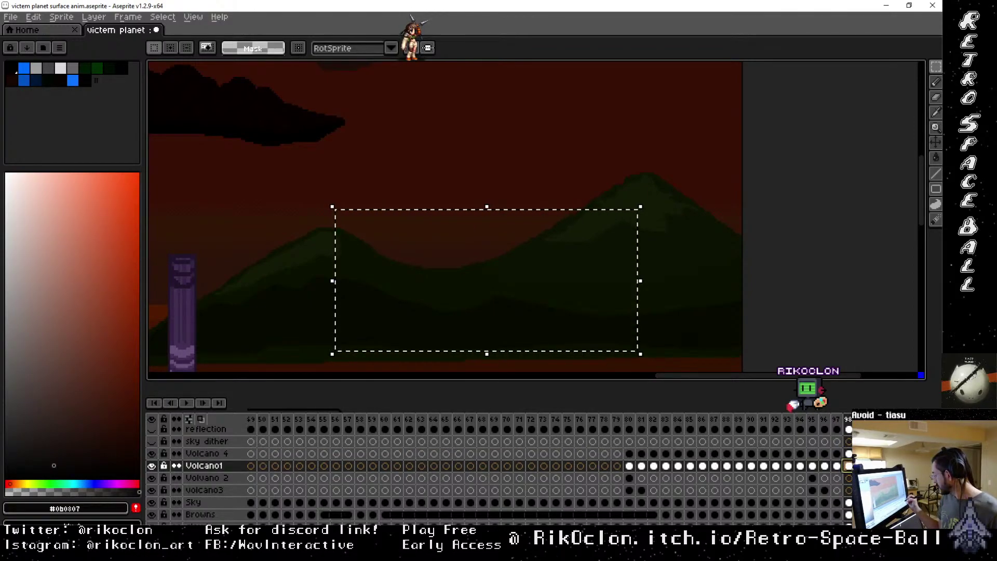
key("ctrl+v")
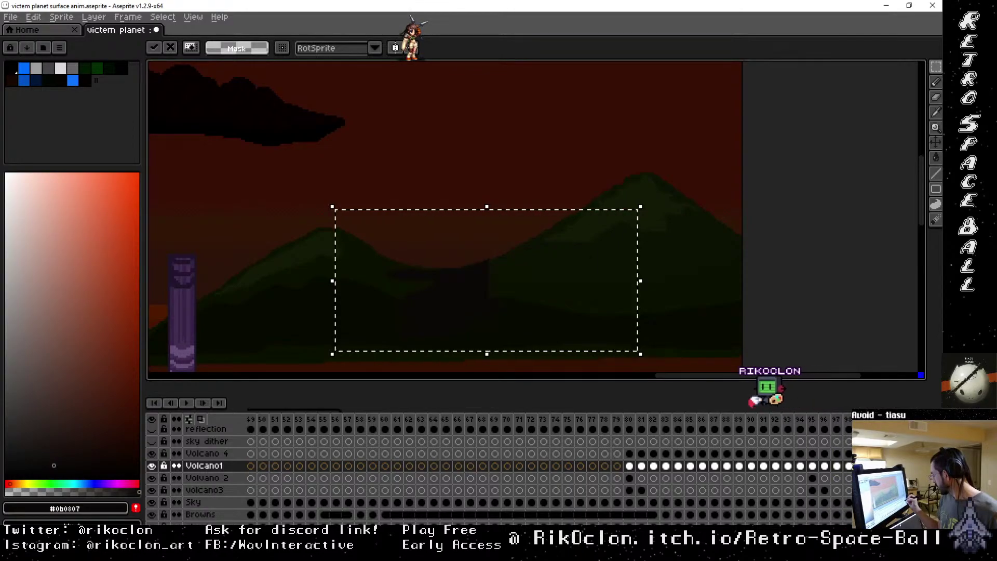
left_click(825, 467)
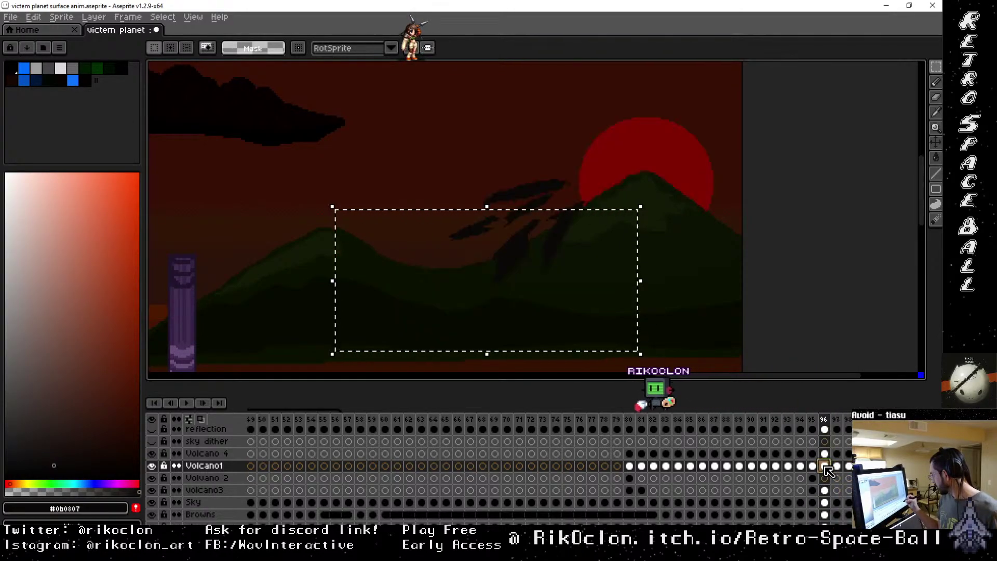
left_click(837, 471)
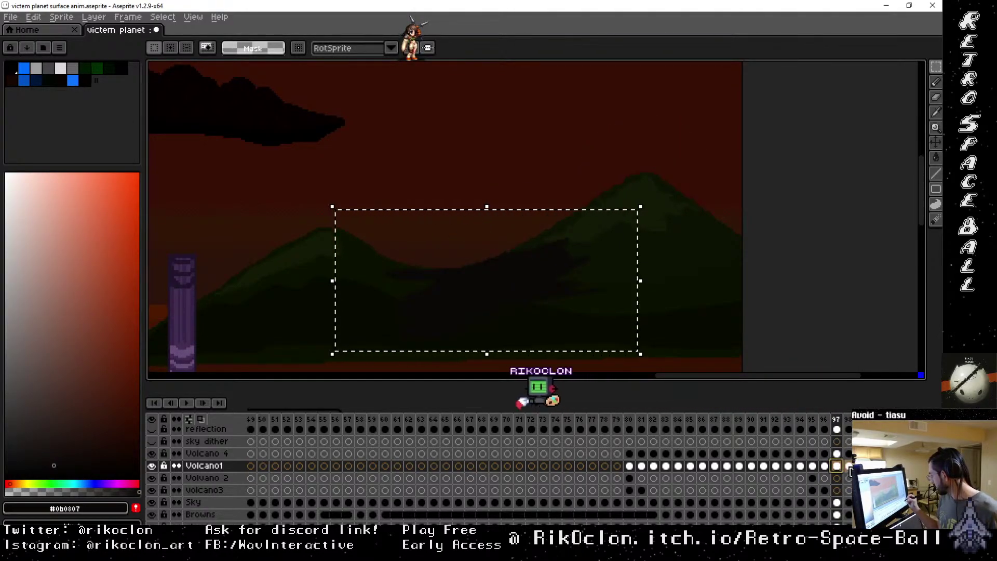
Sample the brown #40241b from the left-hand volcano's smoke on frame 80, and return to the Volcano1 cel at frame 95 with nothing selected.
left_click(814, 467)
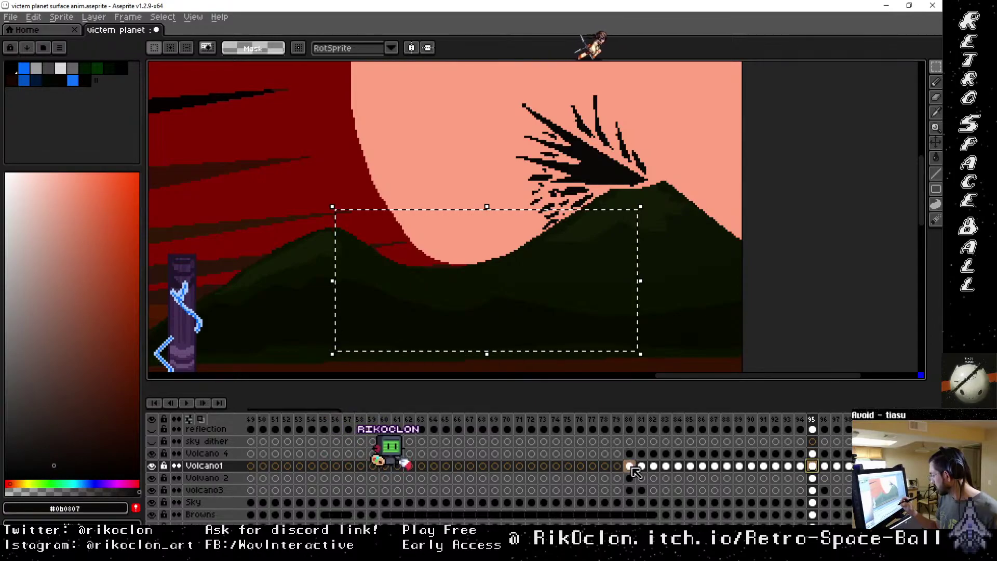
left_click(630, 428)
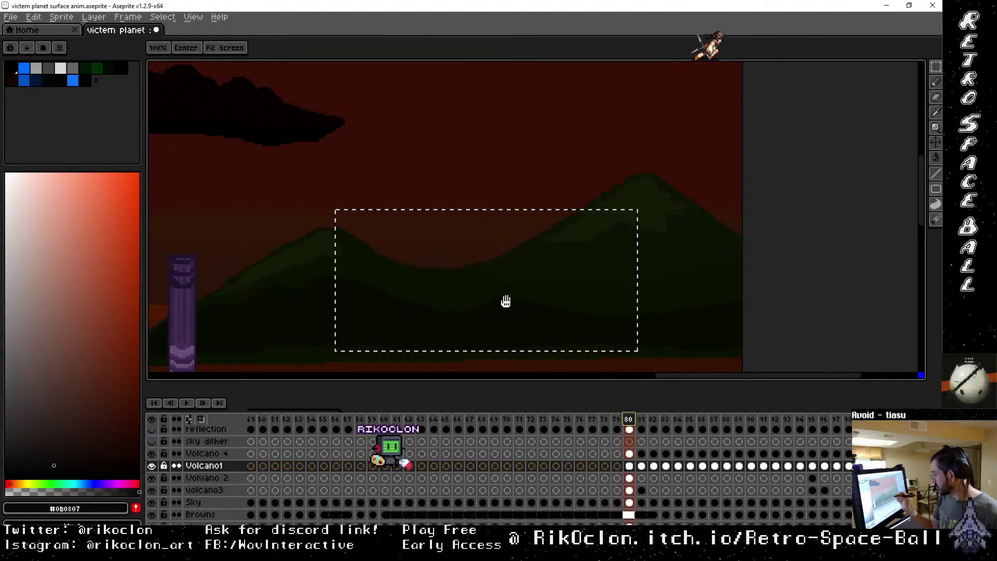
left_click_drag(507, 300, 649, 305)
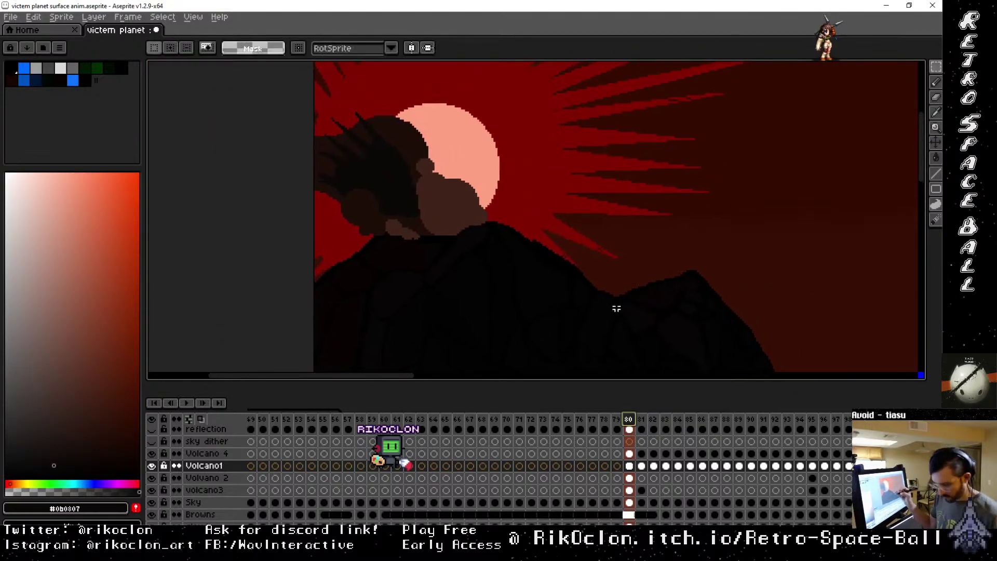
key("i")
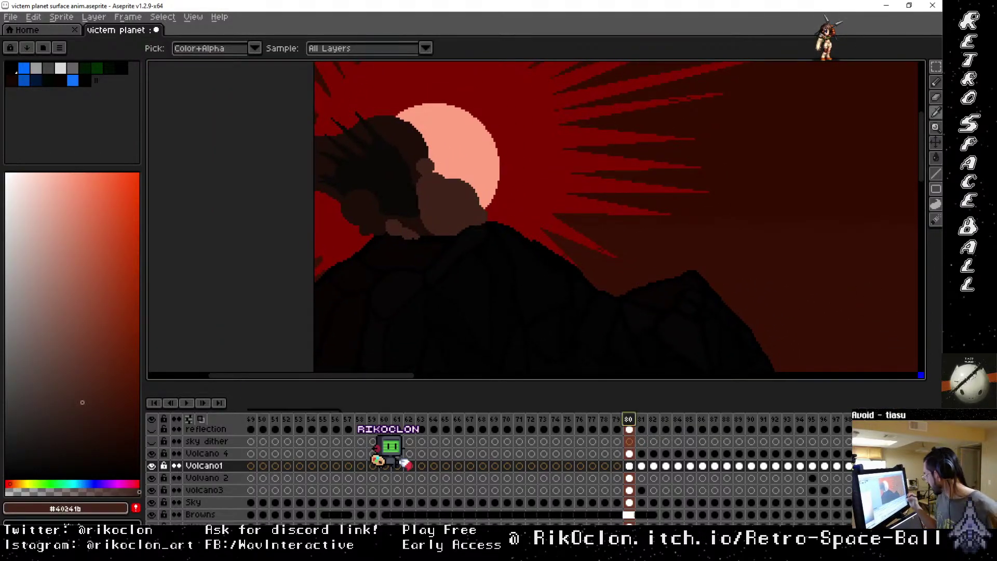
left_click(813, 466)
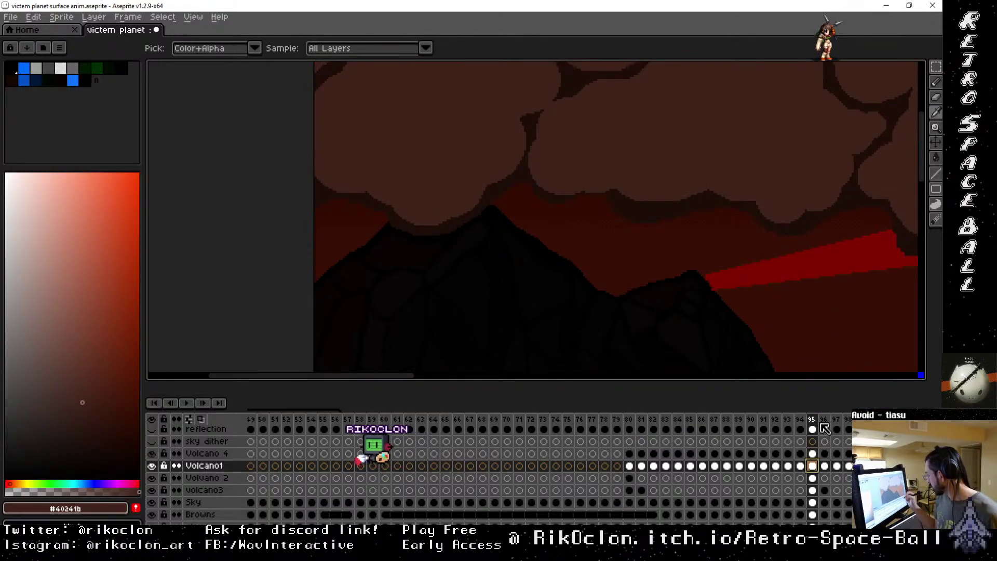
key("h")
left_click_drag(866, 255, 271, 250)
left_click_drag(817, 298, 171, 244)
left_click_drag(616, 292, 710, 254)
key("i")
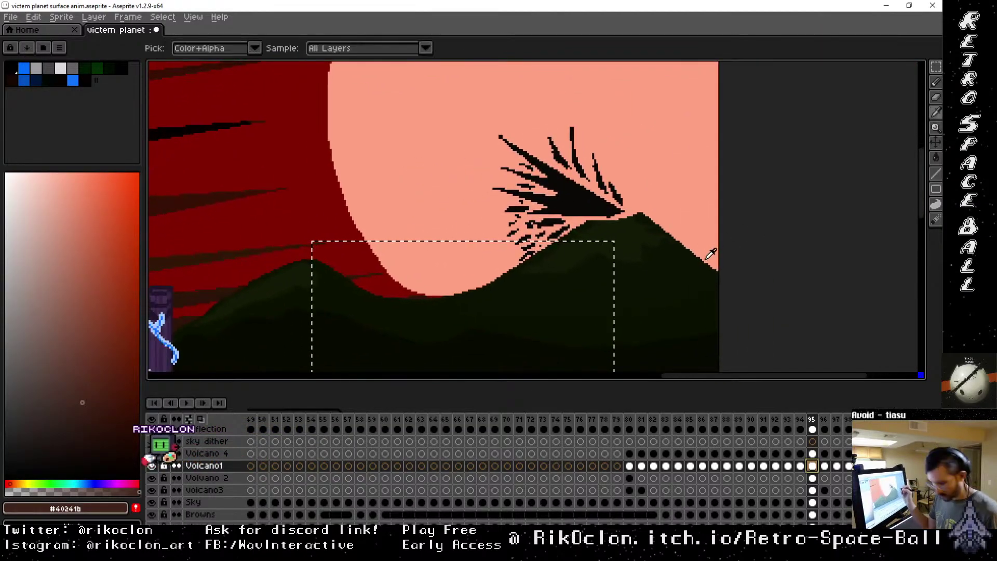
key("ctrl+d")
Paint a large round #40241b smoke puff on the right-hand hill's peak at frame 95, with small 5 px blobs at the burst's base.
key("b")
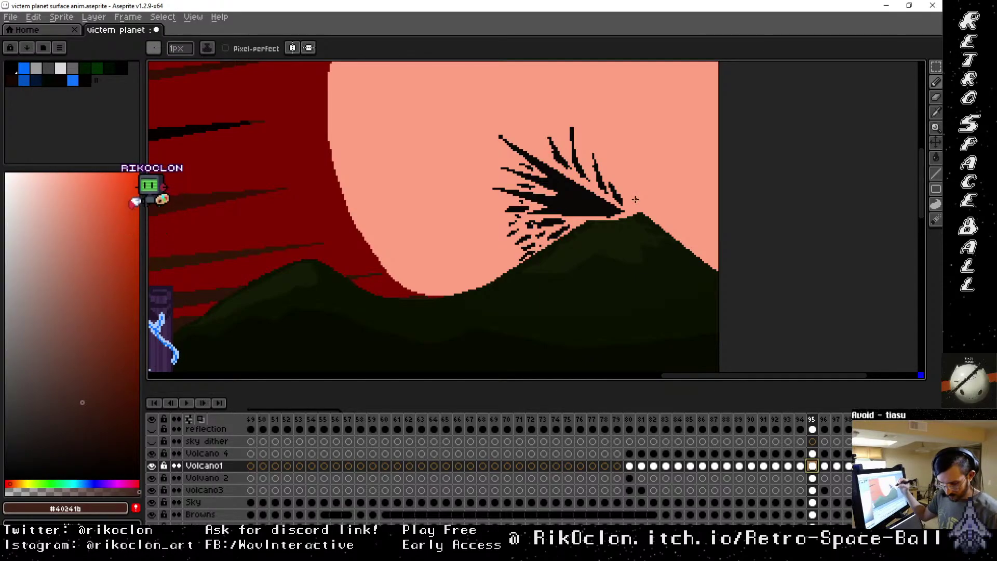
key("plus")
key("plus")
key("plus")
key("plus")
key("plus")
key("plus")
key("plus")
key("plus")
key("plus")
key("plus")
key("plus")
key("plus")
key("plus")
key("plus")
key("plus")
key("plus")
key("plus")
key("plus")
key("plus")
key("plus")
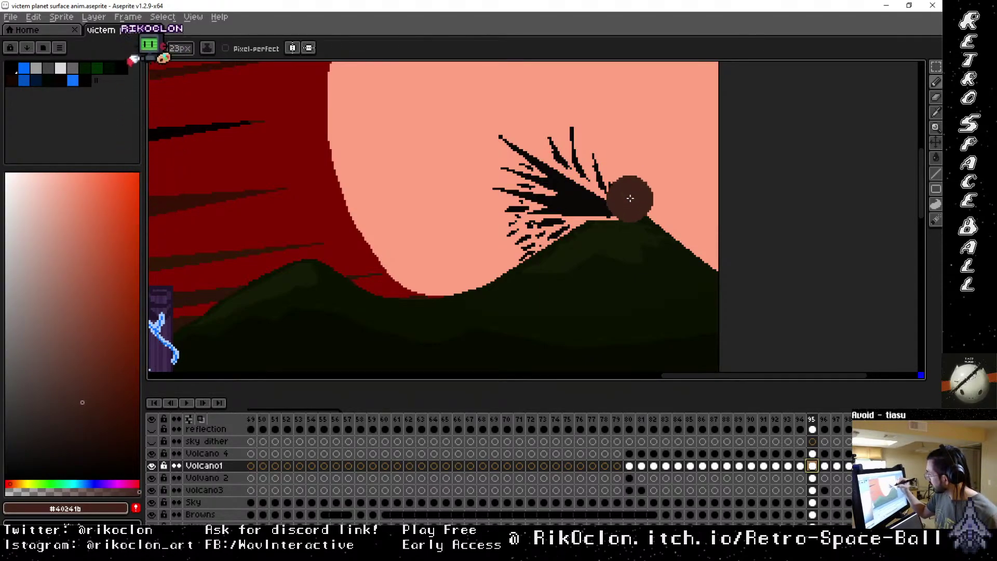
key("plus")
key("plus")
key("plus")
key("plus")
key("plus")
key("plus")
key("plus")
key("plus")
key("plus")
key("plus")
key("plus")
key("plus")
key("plus")
key("plus")
key("plus")
key("plus")
key("plus")
key("plus")
key("plus")
key("plus")
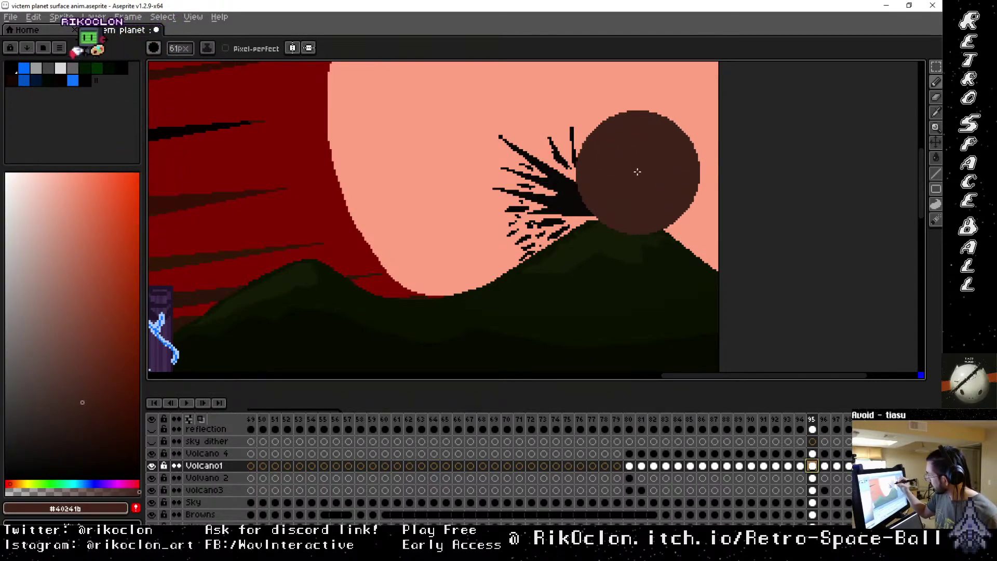
key("minus")
key("minus")
key("minus")
key("minus")
key("minus")
key("minus")
key("minus")
key("minus")
key("minus")
key("minus")
key("minus")
key("minus")
key("minus")
key("minus")
key("minus")
key("minus")
key("minus")
key("minus")
key("minus")
key("minus")
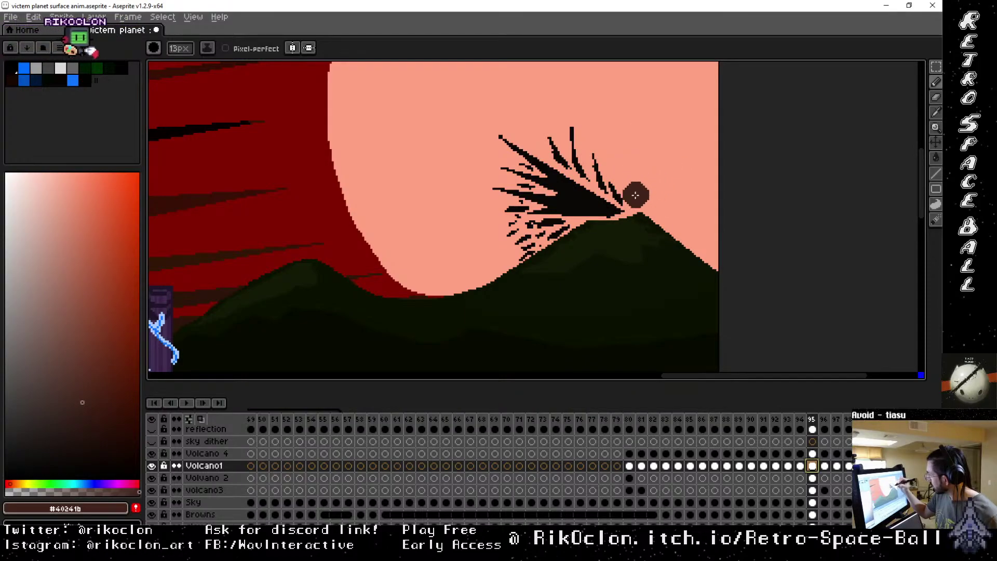
key("plus")
key("plus")
key("plus")
key("plus")
key("plus")
key("plus")
key("plus")
key("plus")
key("plus")
key("plus")
key("plus")
key("plus")
key("plus")
key("plus")
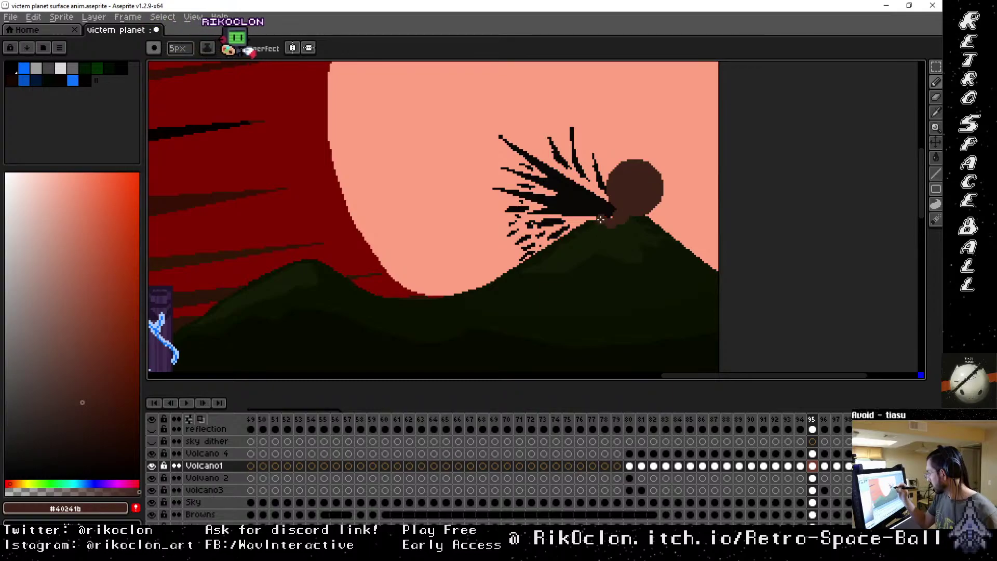
Extend the small brown smoke puffs along the hilltop under the debris burst, varying the brush size up to 6 px.
key("minus")
key("minus")
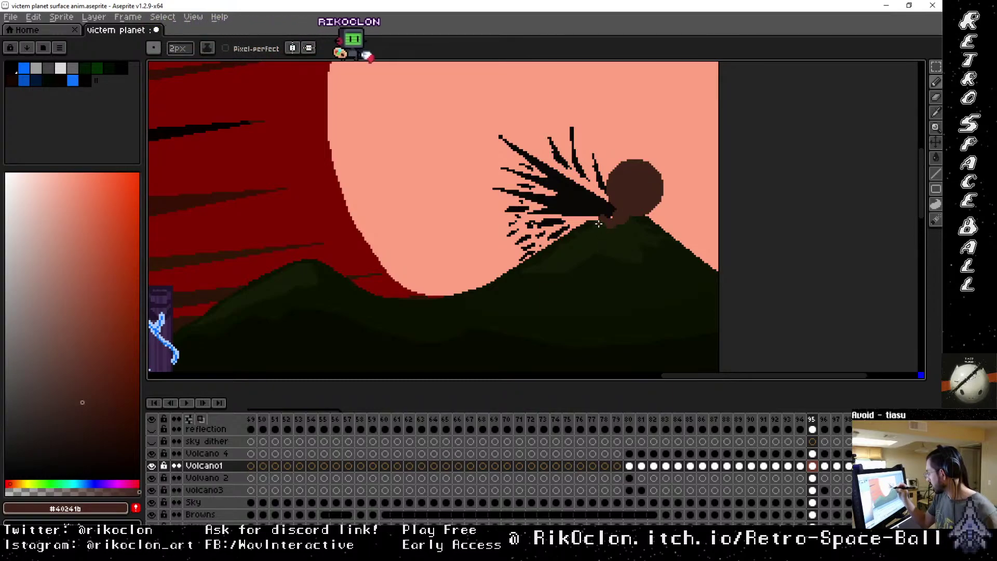
key("plus")
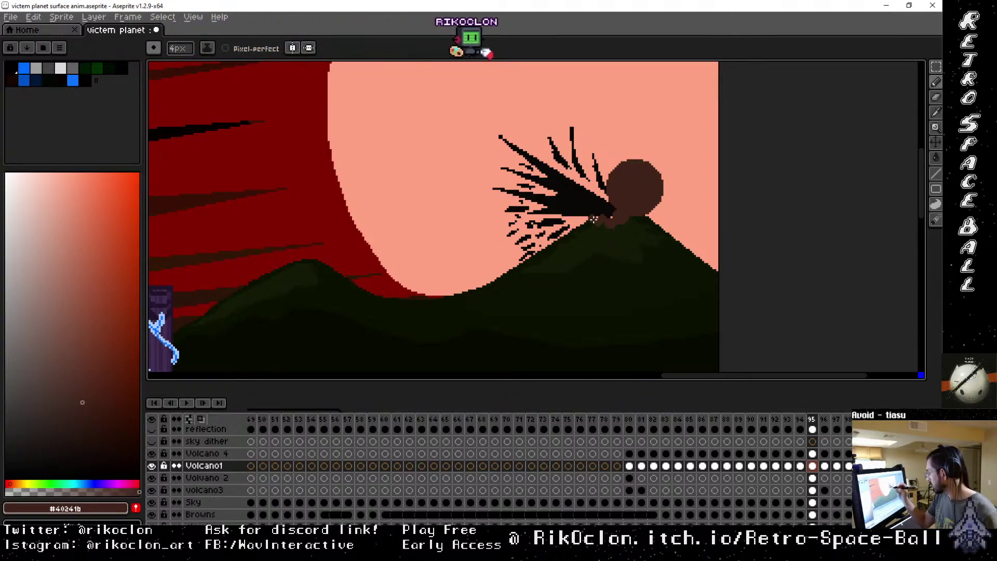
key("plus")
key("plus")
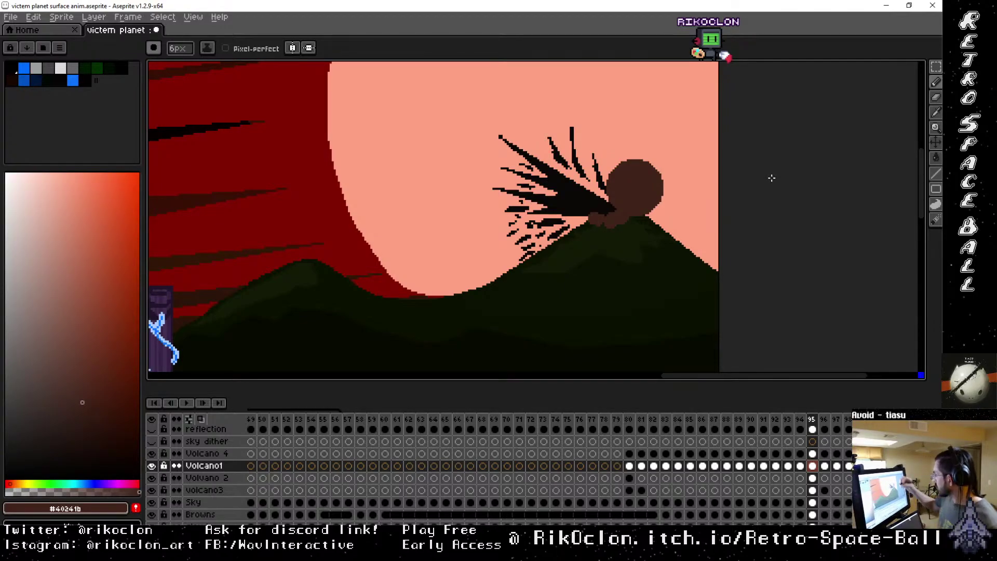
Go to frame 80 and sample the darker brown #1d0e09 from the smoke behind the left-hand volcano's debris.
left_click(800, 419)
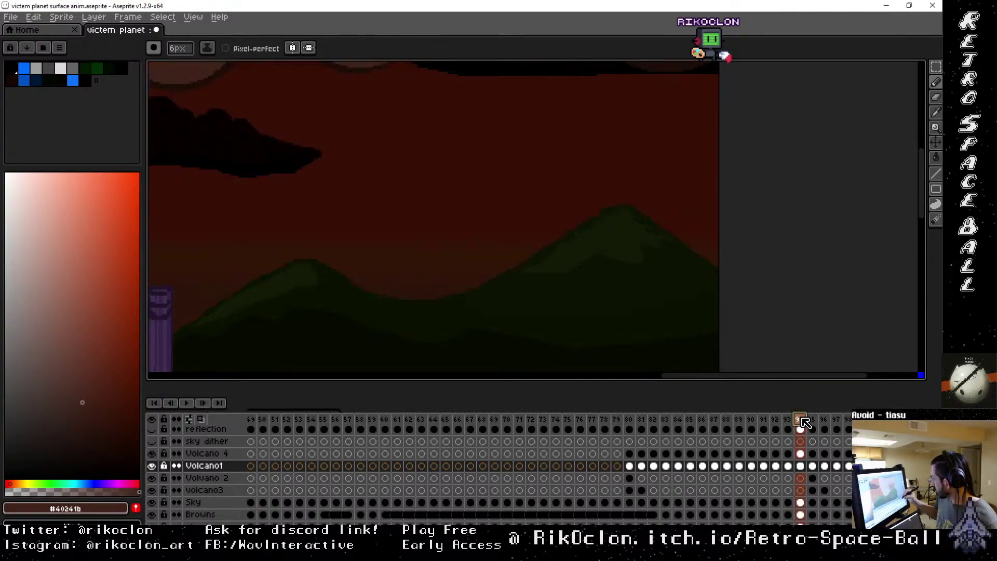
left_click(812, 418)
left_click(628, 420)
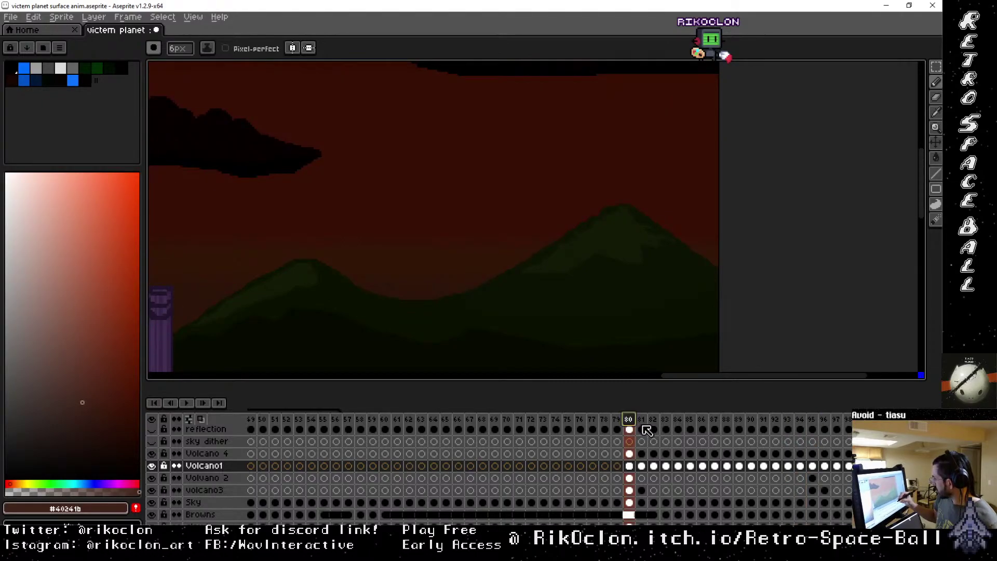
key("space")
left_click_drag(289, 210, 925, 255)
left_click_drag(348, 259, 915, 264)
mouse_move(443, 256)
left_mouse_down()
mouse_move(895, 279)
mouse_move(796, 357)
mouse_move(759, 341)
mouse_move(748, 242)
mouse_move(726, 262)
left_mouse_up()
key("i")
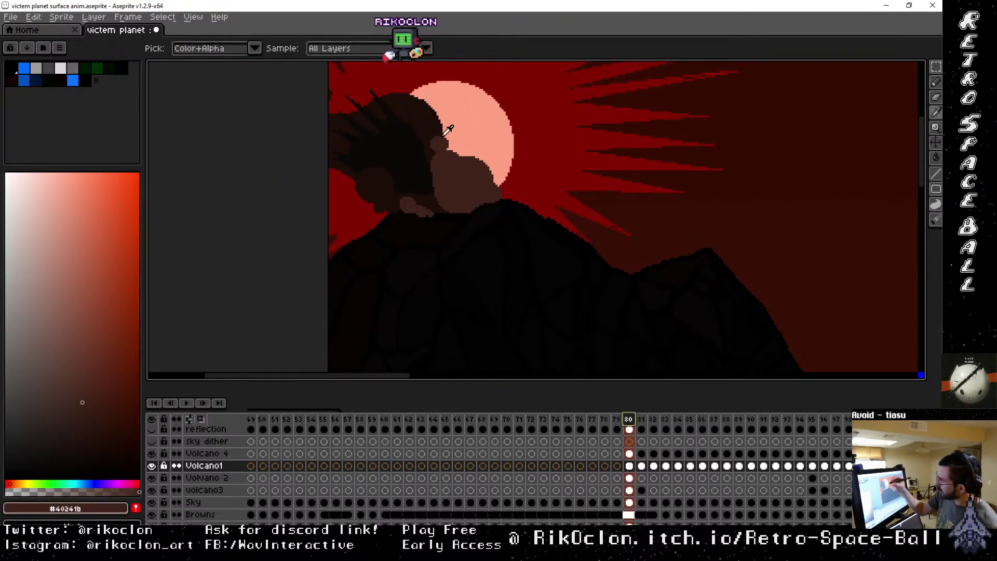
left_click(435, 118)
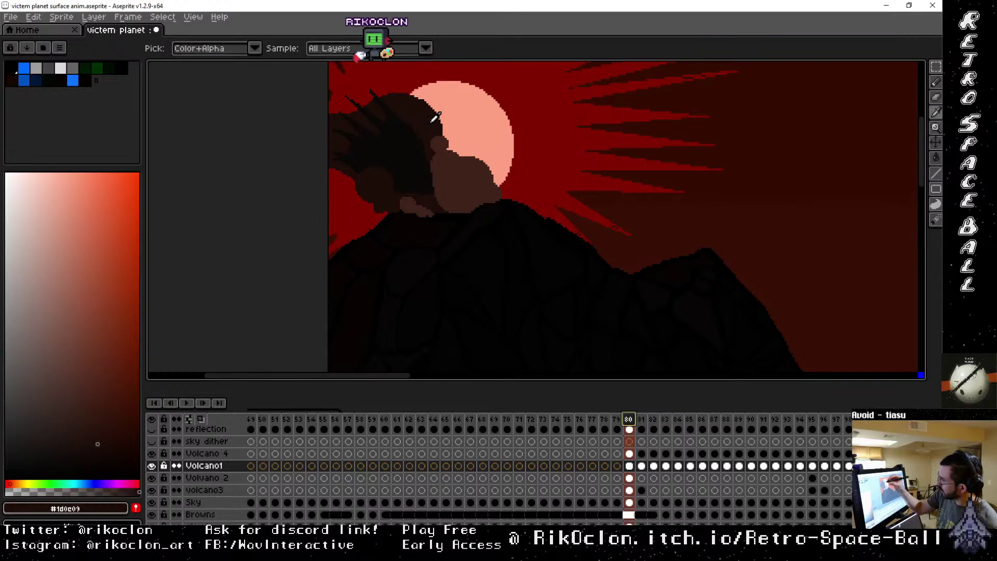
Return to the right-hand hill on the Volcano 4 layer at frame 95 with a round 28 px brush ready.
left_click(812, 454)
key("h")
mouse_move(847, 295)
left_mouse_down()
mouse_move(811, 285)
mouse_move(601, 289)
mouse_move(405, 242)
left_mouse_up()
left_click_drag(857, 316, 226, 236)
left_click_drag(493, 276, 608, 221)
key("i")
key("b")
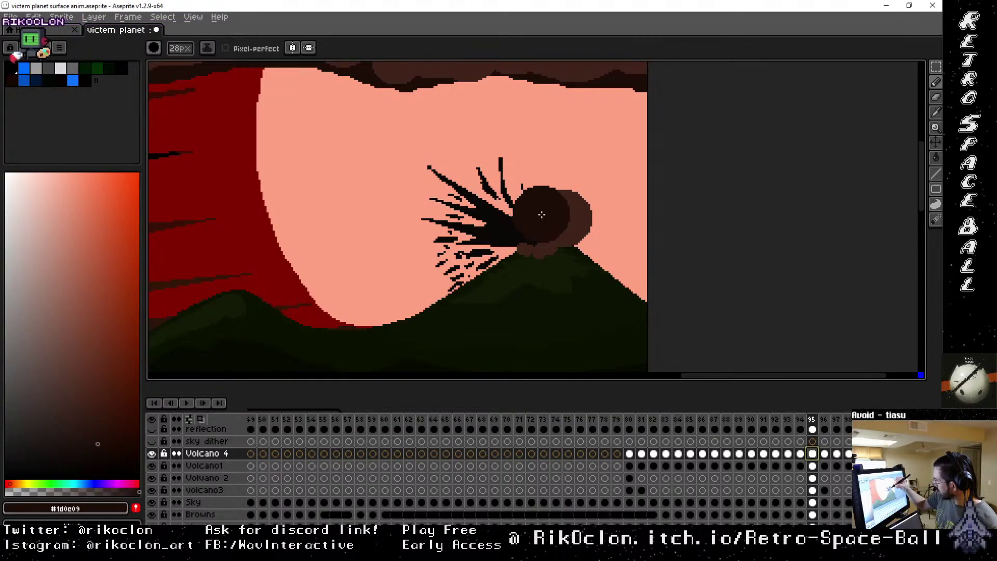
key("plus")
key("plus")
key("plus")
key("plus")
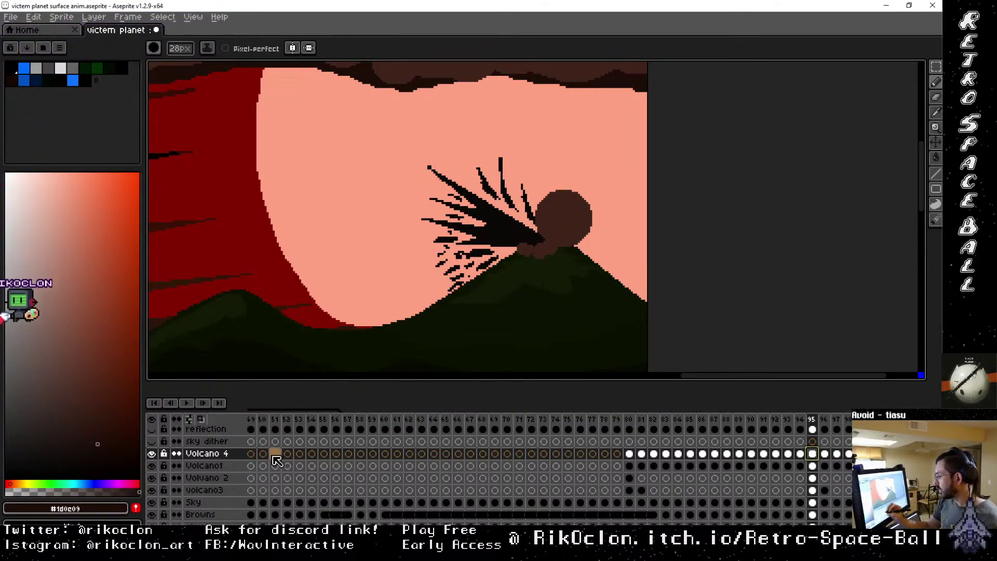
Test which layer holds the debris burst by deleting the hilltop area from Volcano1 at frame 95, and undo the deletion.
left_click(817, 465)
left_click(816, 455)
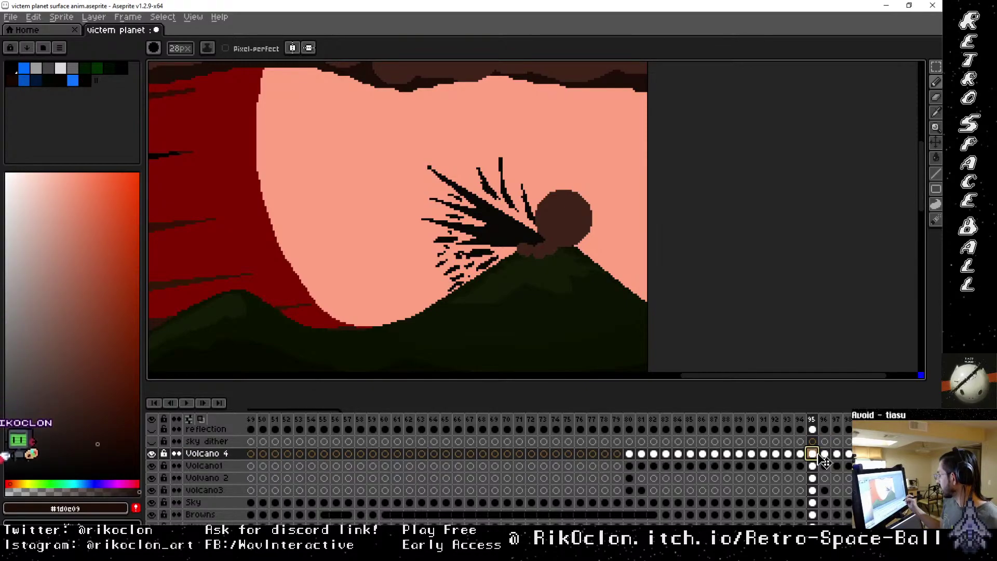
left_click(816, 465)
left_click(815, 456)
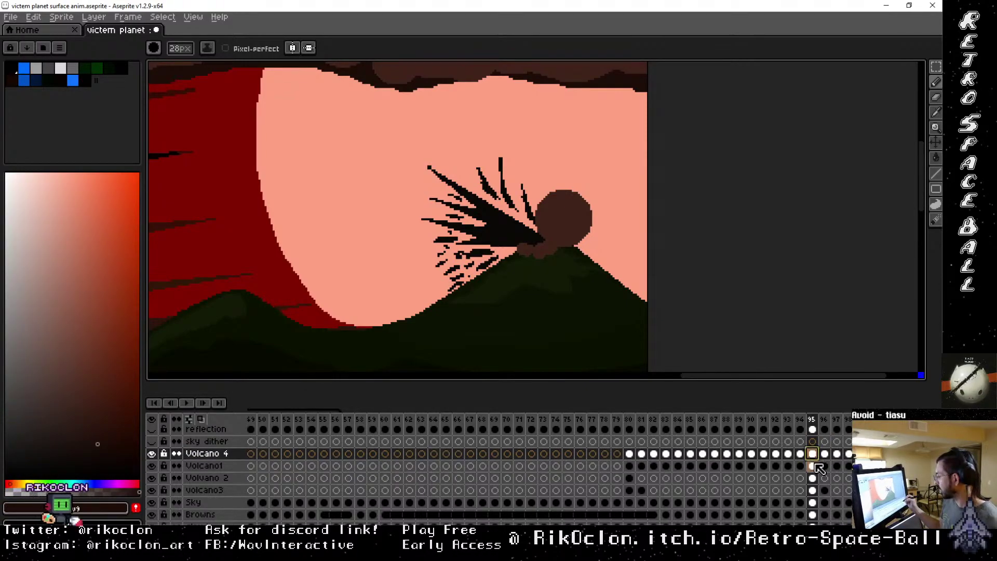
left_click(813, 465)
key("m")
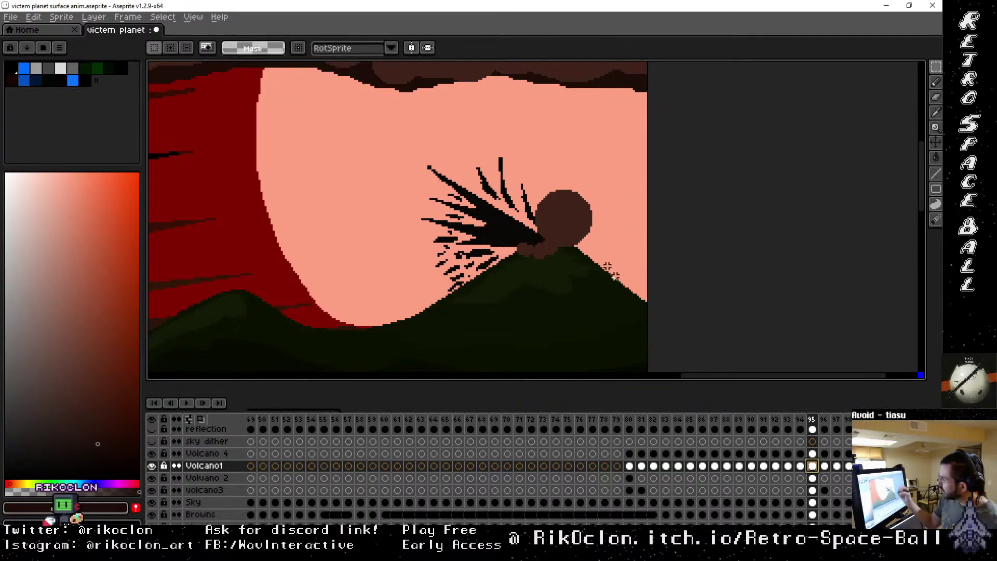
left_click_drag(474, 157, 628, 292)
key("Delete")
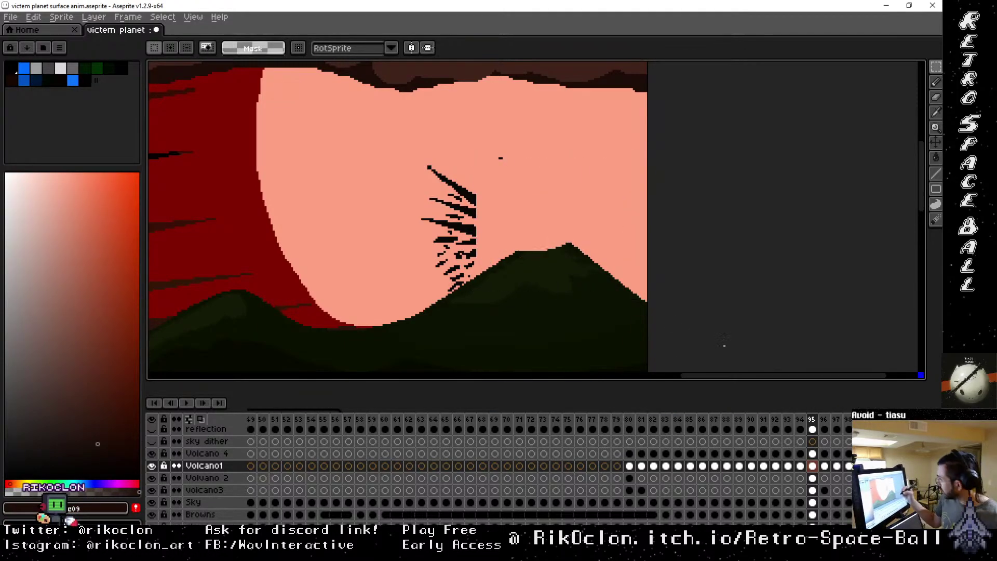
key("ctrl+z")
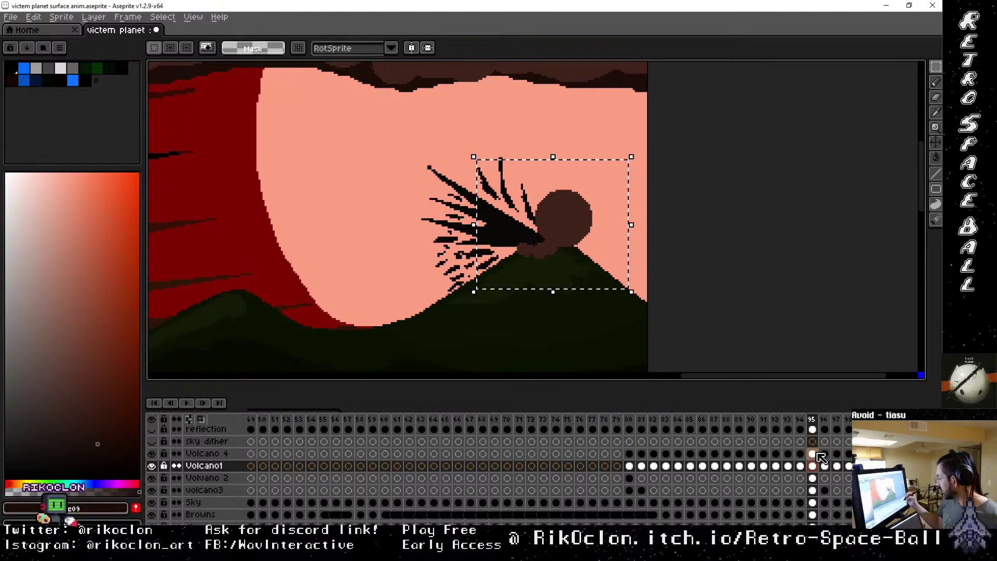
Clear the selection and paint a large round #1d0e09 smoke puff about 46 px wide behind the debris burst on Volvano 2 at frame 95.
left_click(815, 454)
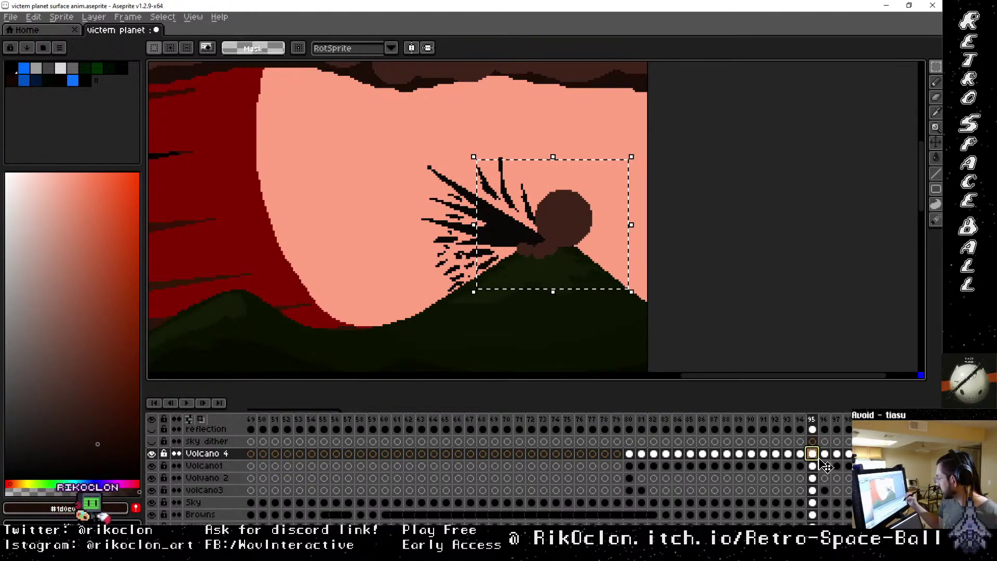
left_click(814, 466)
left_click(815, 478)
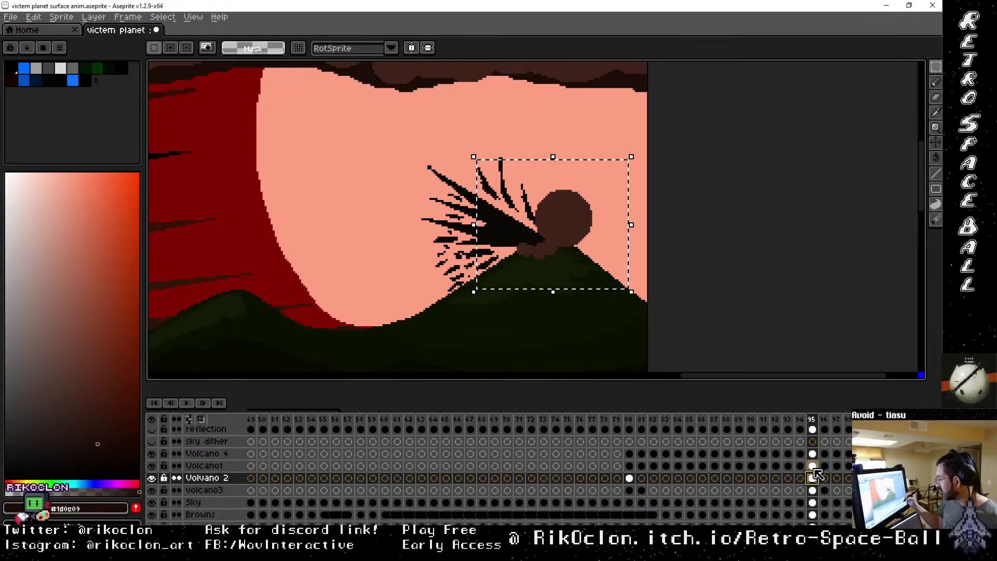
left_click(606, 233)
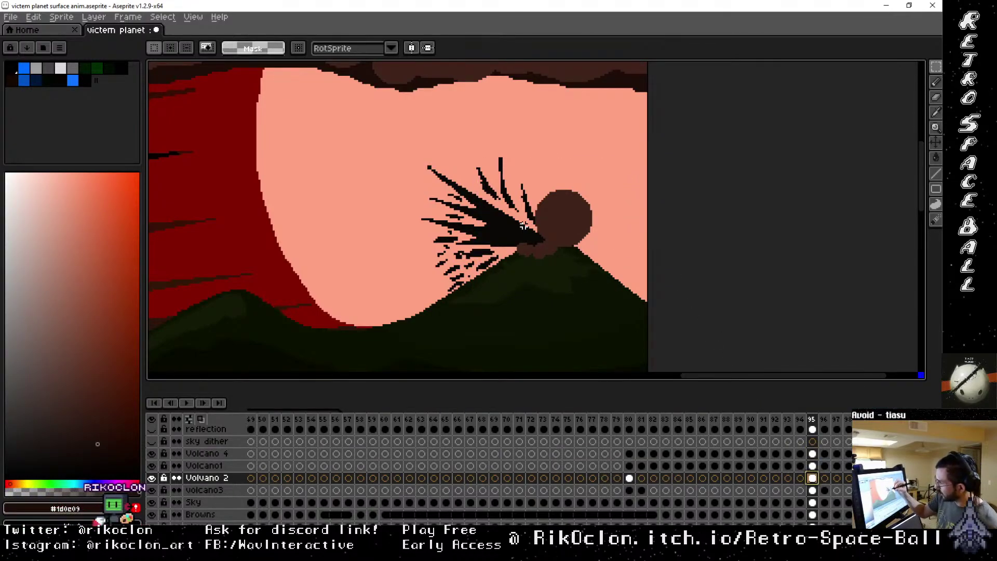
key("b")
left_click(529, 175)
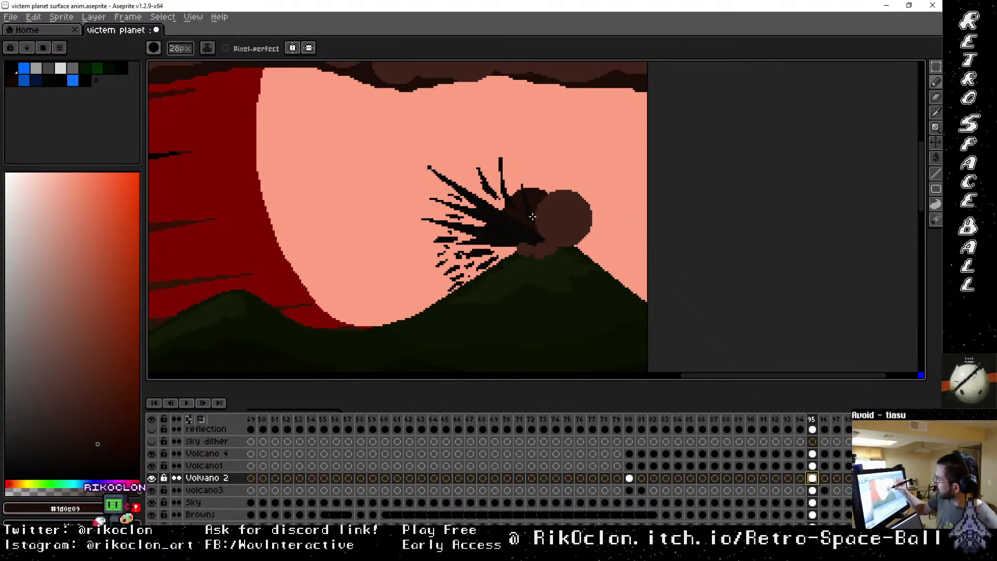
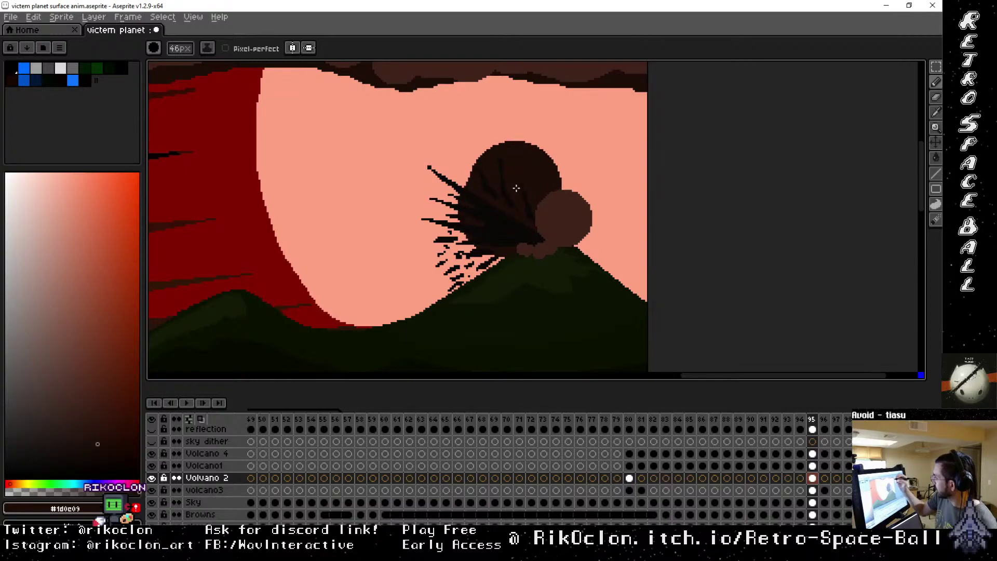
key("plus")
key("plus")
key("plus")
key("plus")
key("plus")
key("plus")
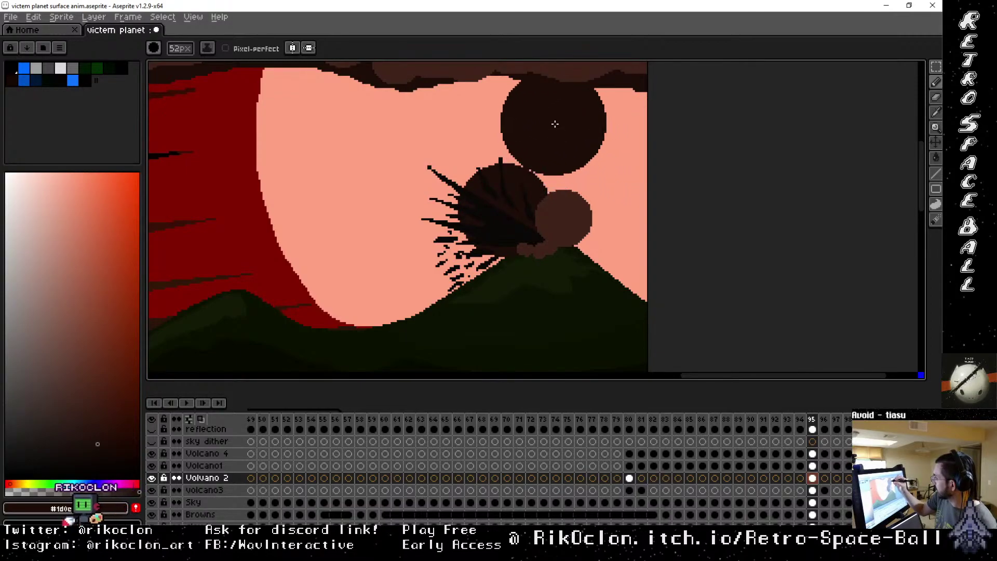
Add a 21 px dark smoke puff between the large dark puff and the lighter brown one.
key("minus")
key("minus")
key("minus")
key("minus")
key("minus")
key("minus")
key("minus")
key("minus")
key("minus")
key("minus")
key("minus")
key("minus")
key("minus")
key("minus")
key("minus")
key("minus")
key("minus")
key("minus")
key("minus")
key("minus")
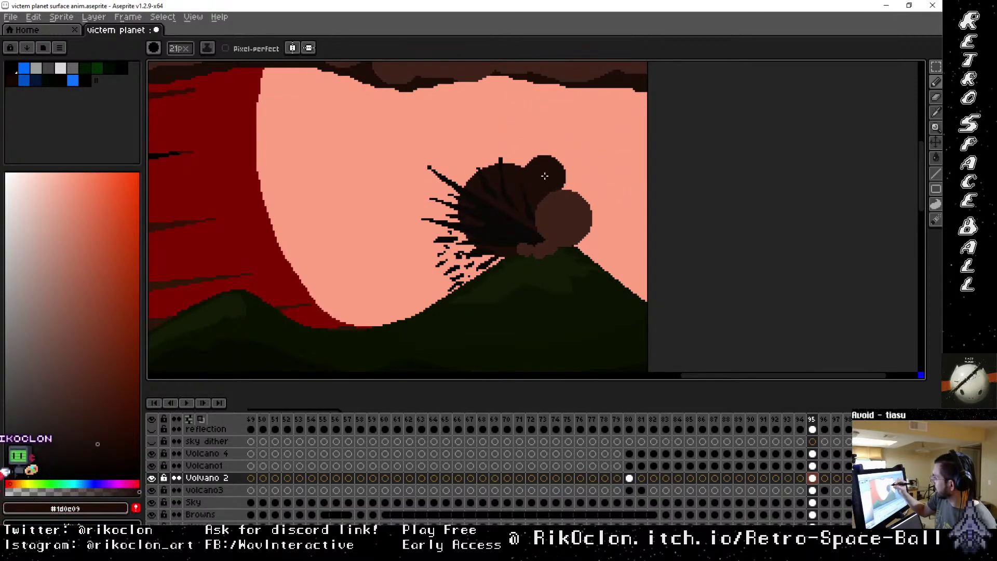
left_click_drag(545, 176, 549, 182)
Build the dark smoke upward with a 16 px puff and a smaller 10 px blob on its upper edge.
key("minus")
key("minus")
key("minus")
key("minus")
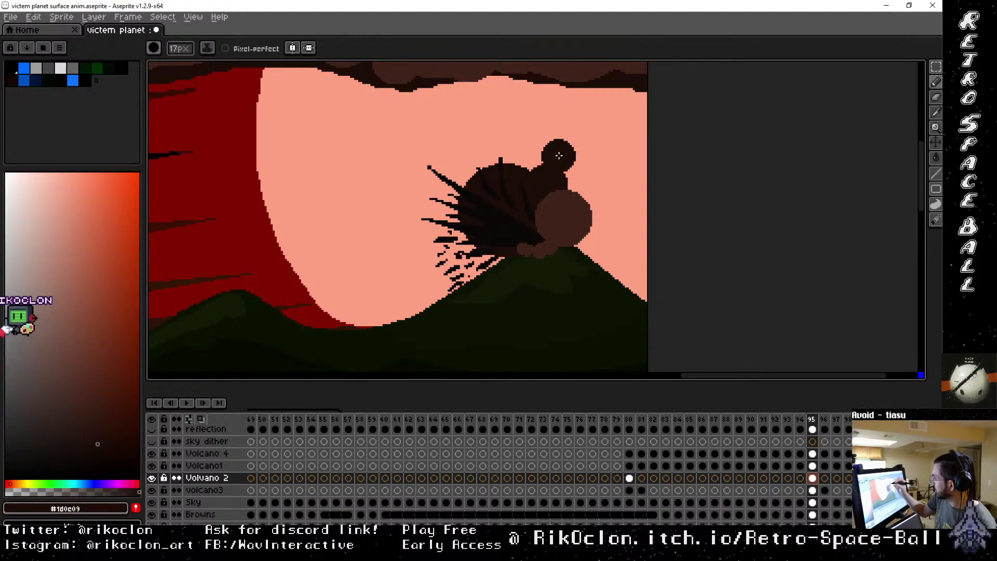
key("minus")
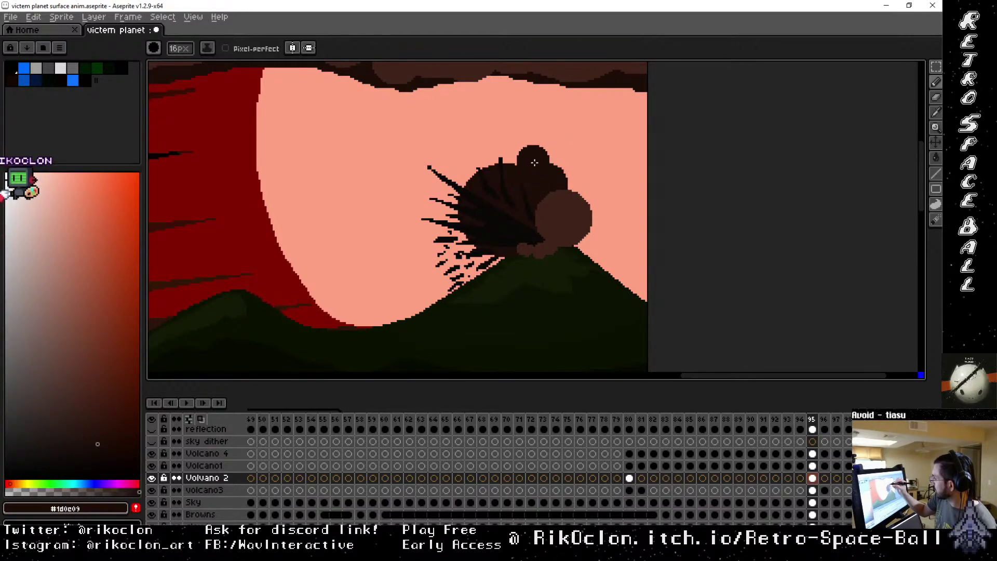
left_click_drag(535, 162, 544, 145)
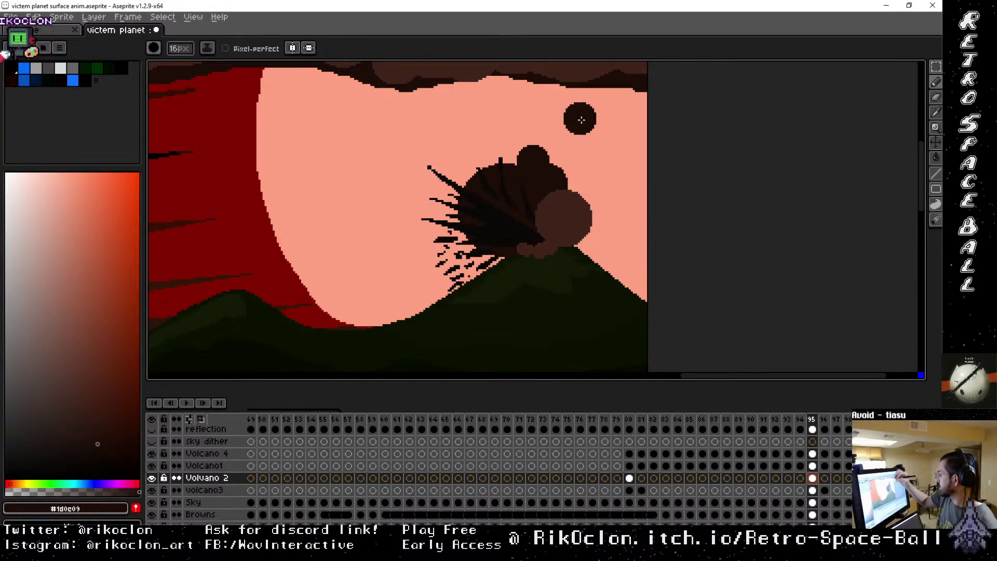
key("minus")
key("minus")
key("minus")
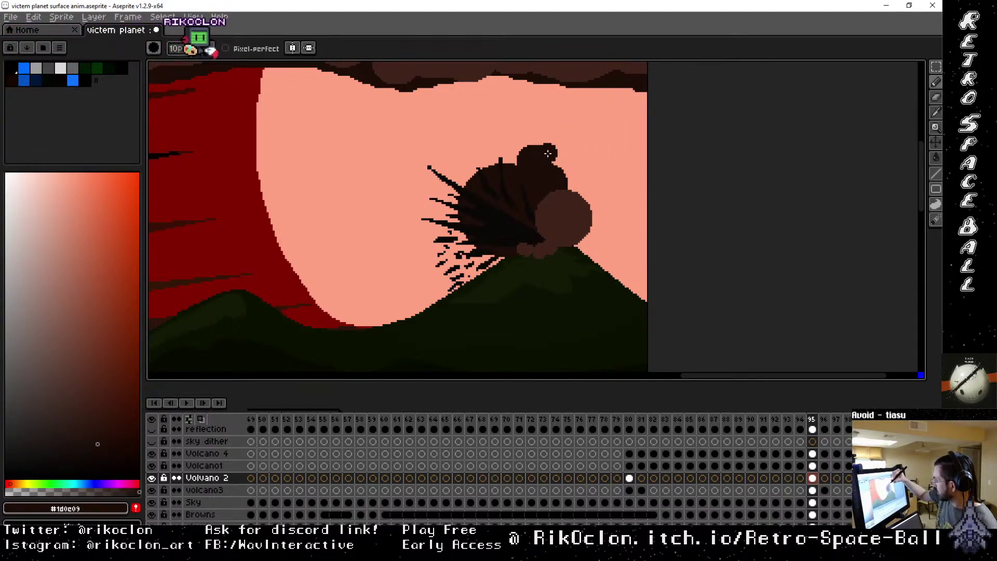
Compare the explosion and hilltop across frames 94 to 96, including the Greens cels at frames 94 and 95.
left_click(805, 419)
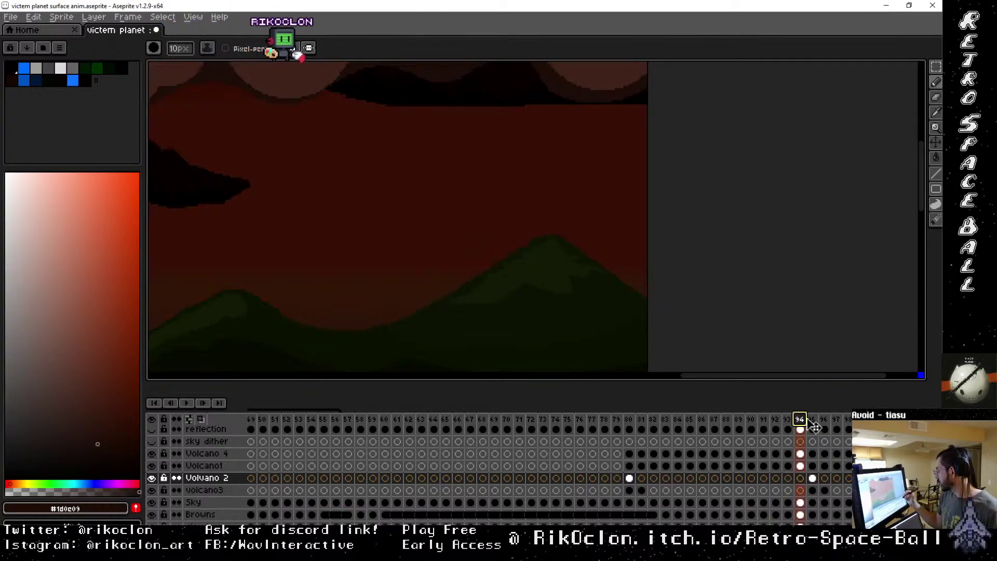
left_click(812, 419)
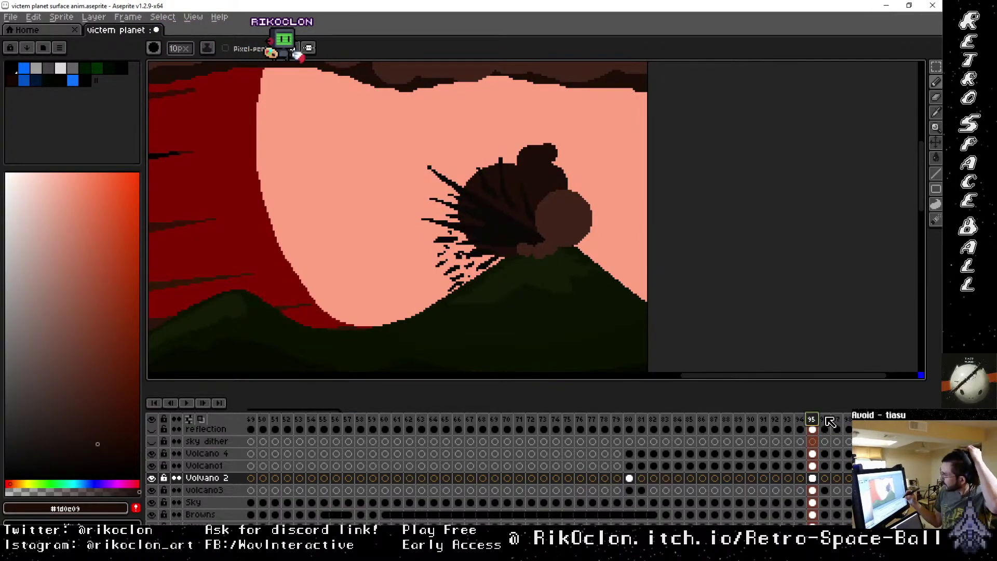
left_click(824, 419)
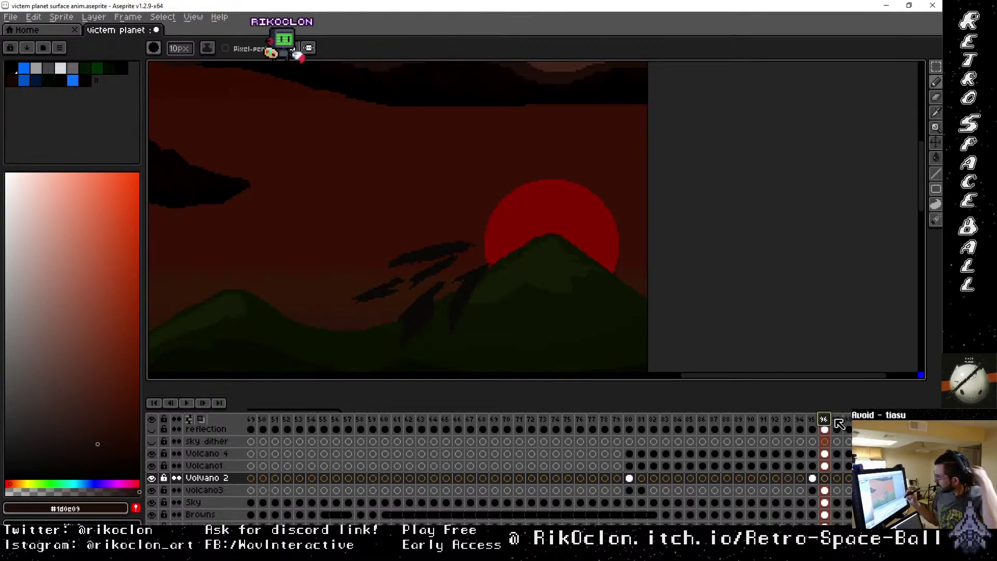
left_click(813, 421)
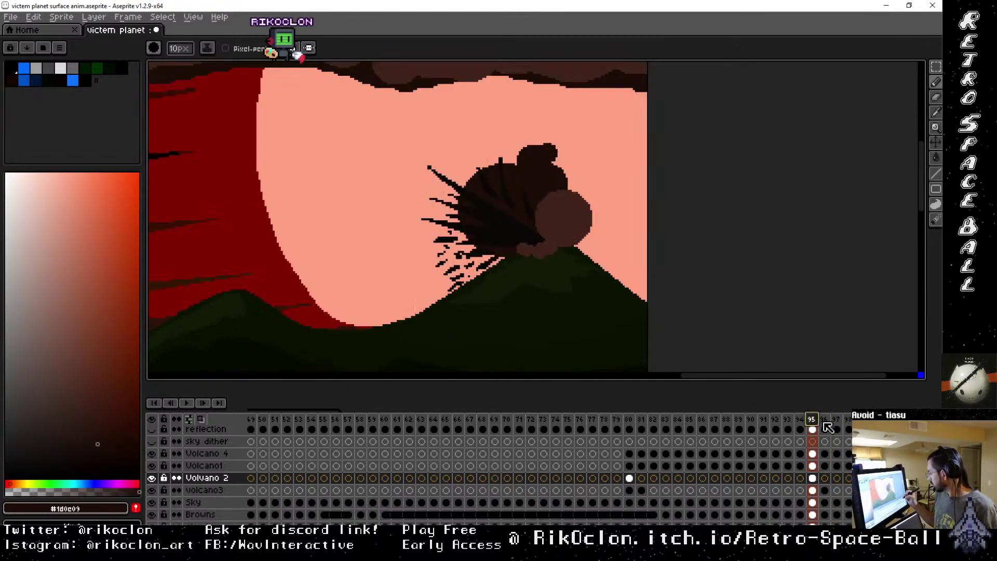
left_click(826, 419)
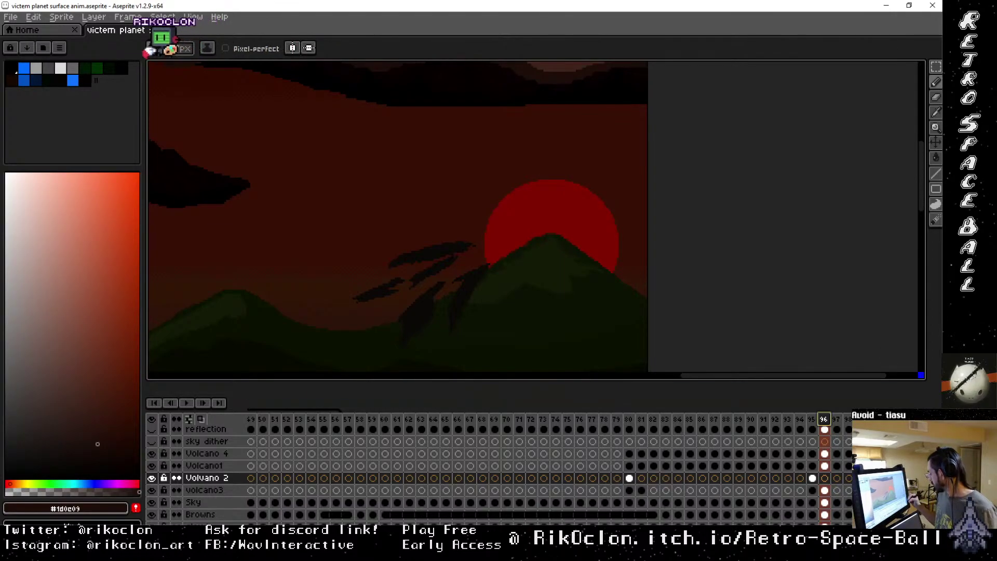
scroll(498, 472, "down", 3)
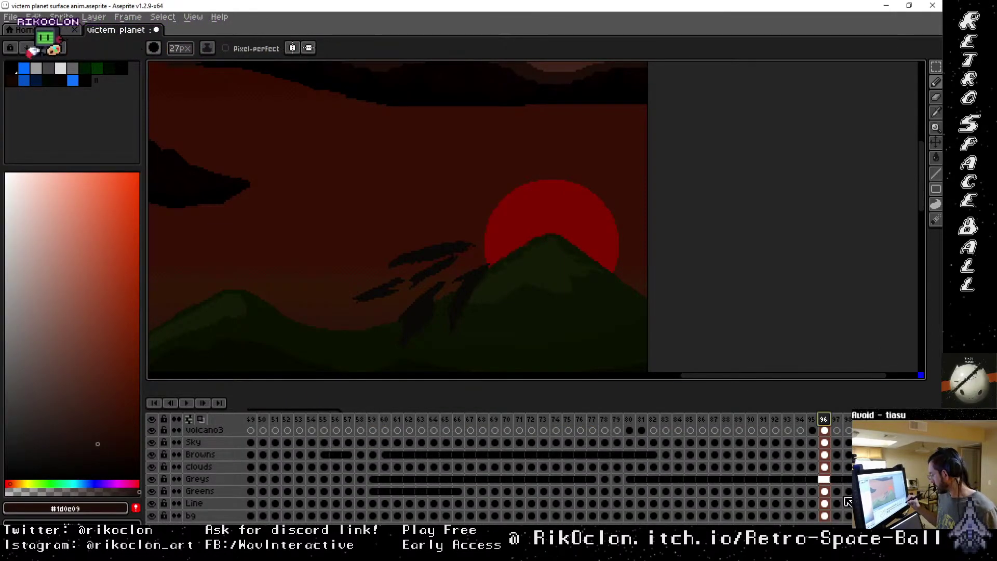
left_click(814, 492)
left_click(801, 492)
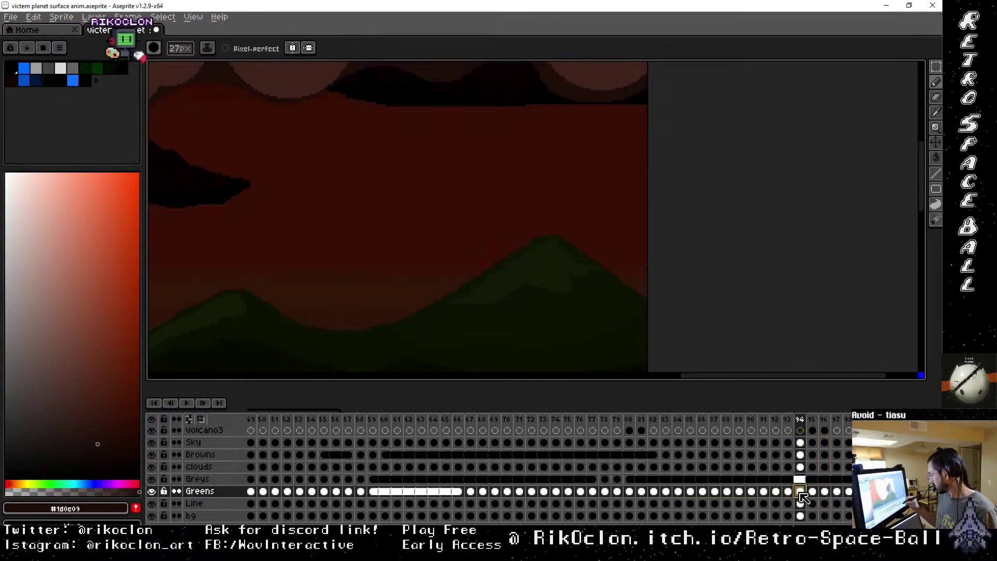
left_click(813, 492)
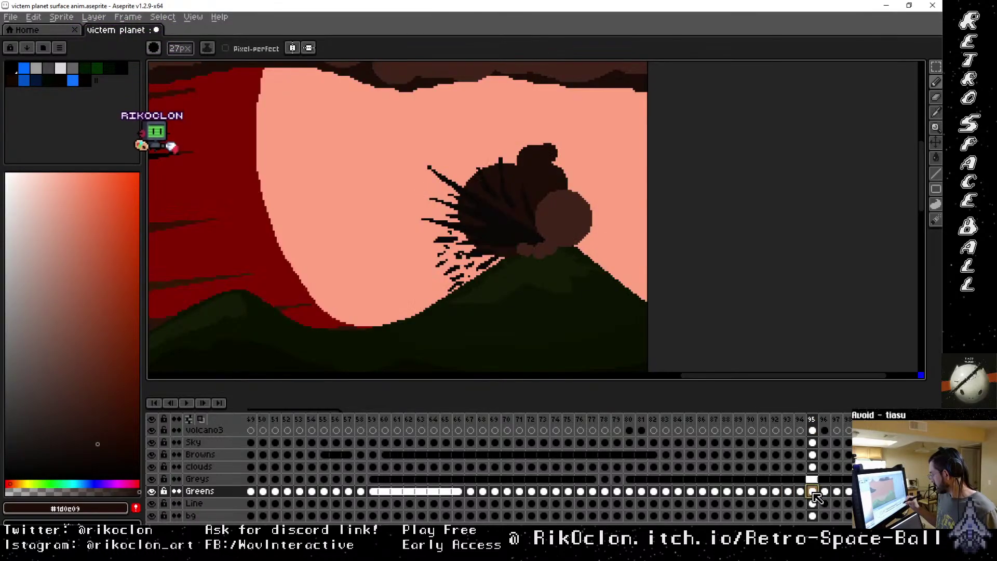
Link the Greens layer's cels from frame 95 onward so they share frame 95's hilltop, and check frame 96.
left_click_drag(824, 498, 849, 492)
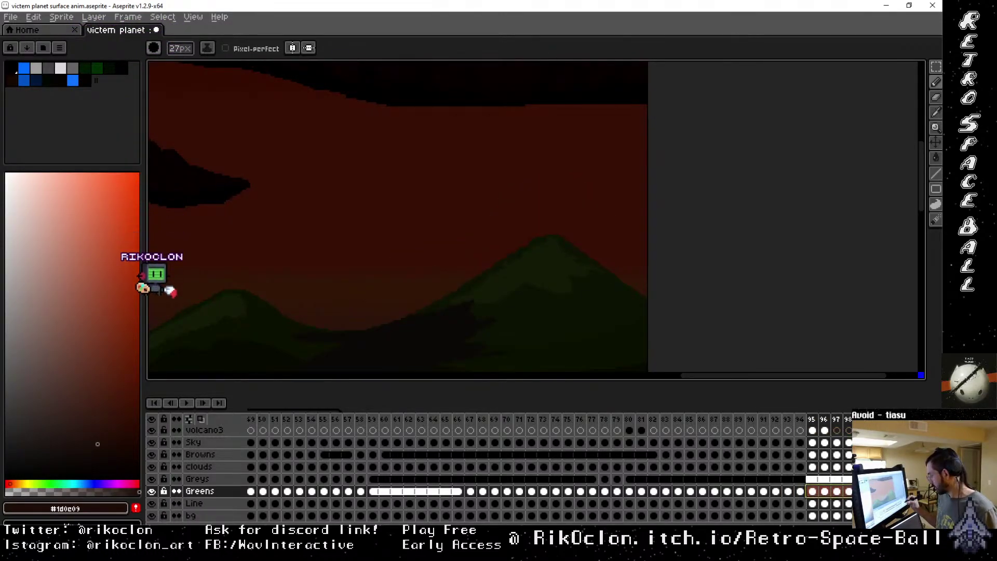
right_click(810, 491)
left_click(852, 514)
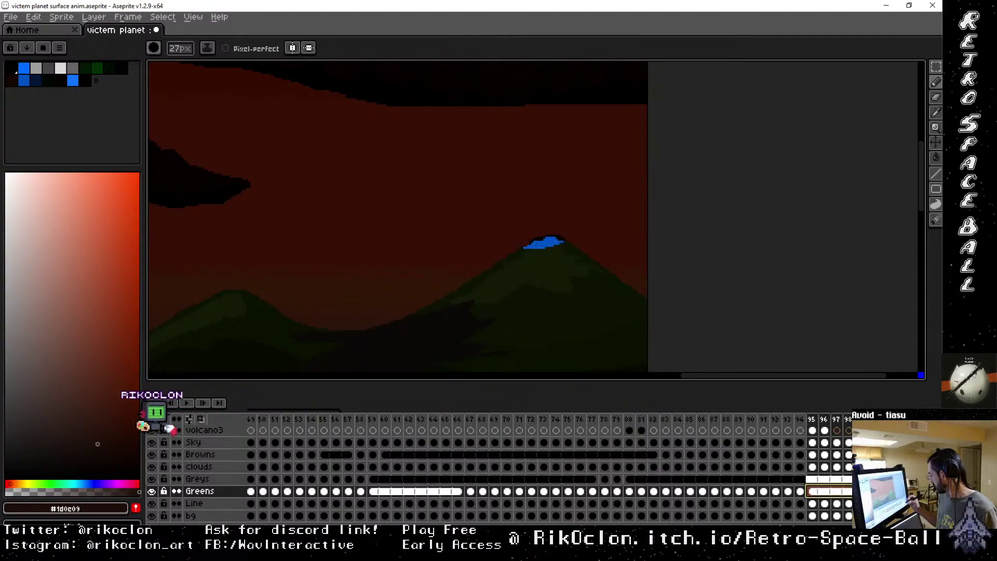
left_click(862, 491)
right_click(862, 491)
left_click(822, 502)
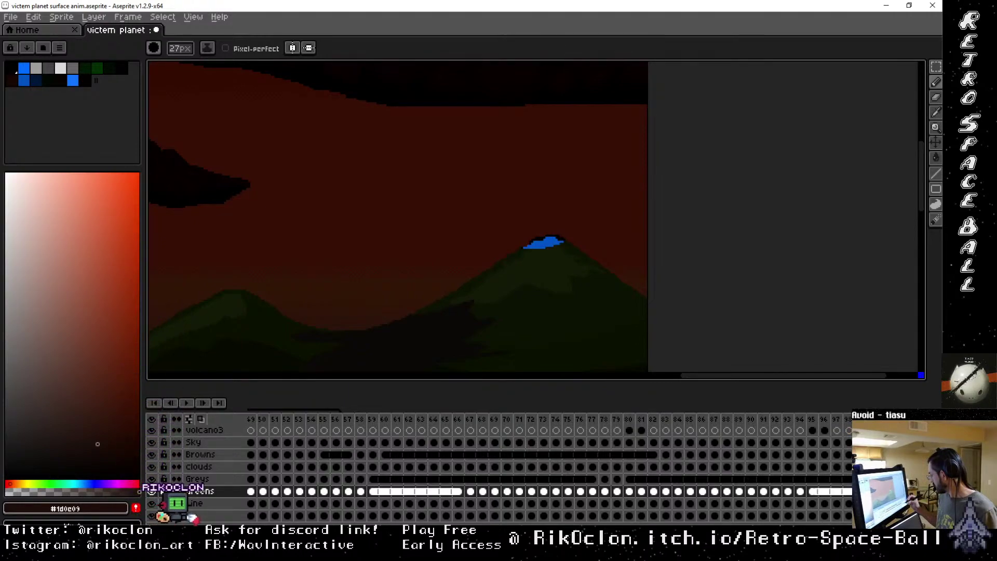
scroll(230, 502, "up", 5)
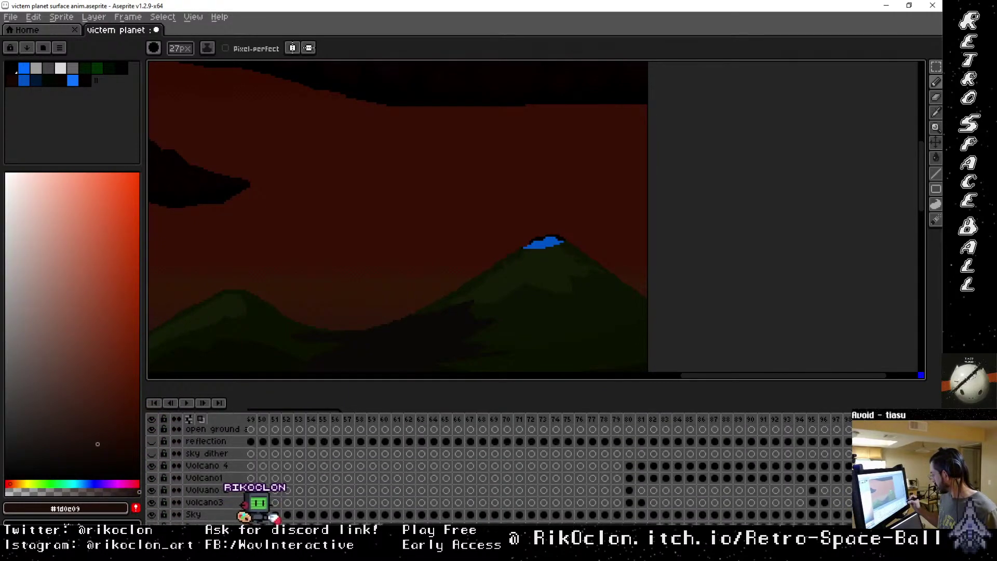
left_click(824, 419)
scroll(823, 419, "down", 2)
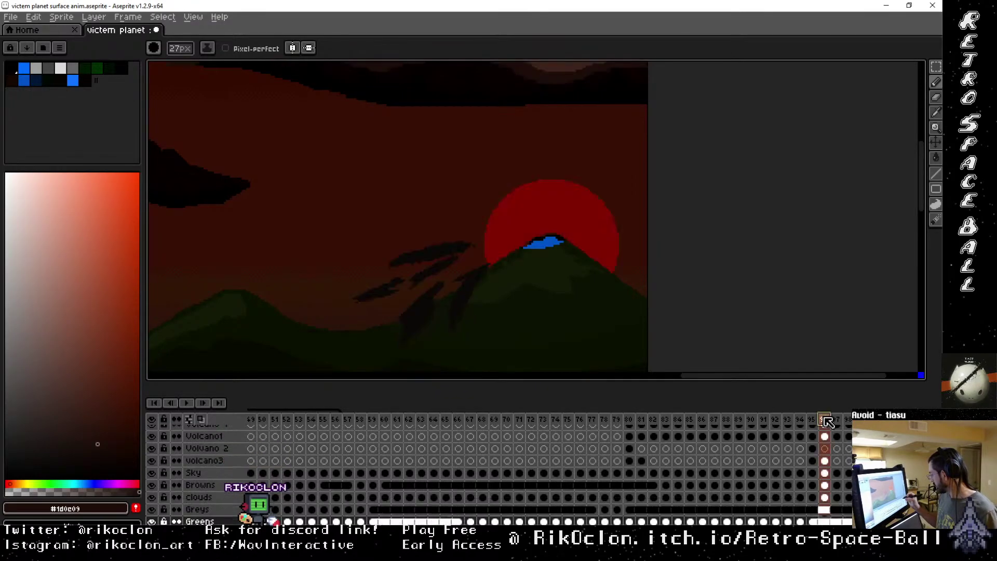
On frame 96 of the Volcano1 layer, paint a 27 px dark brown smoke puff over the crater, widened slightly sideways.
left_click(812, 419)
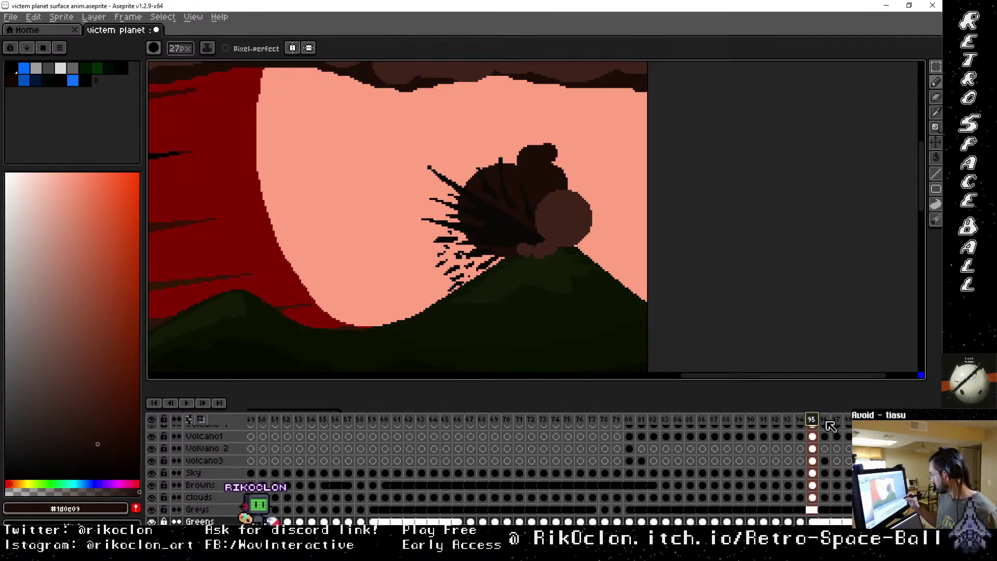
left_click(825, 419)
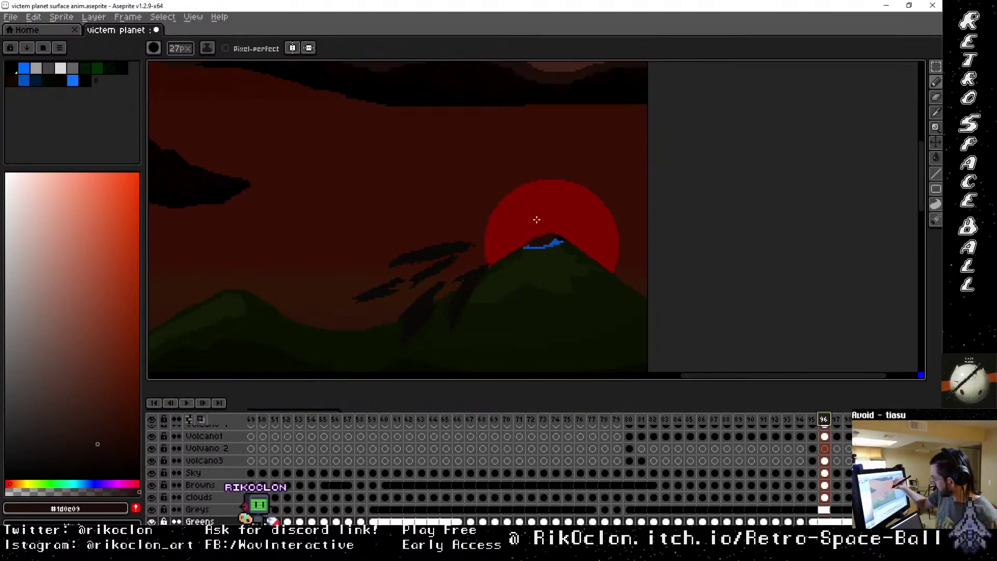
scroll(843, 444, "up", 4)
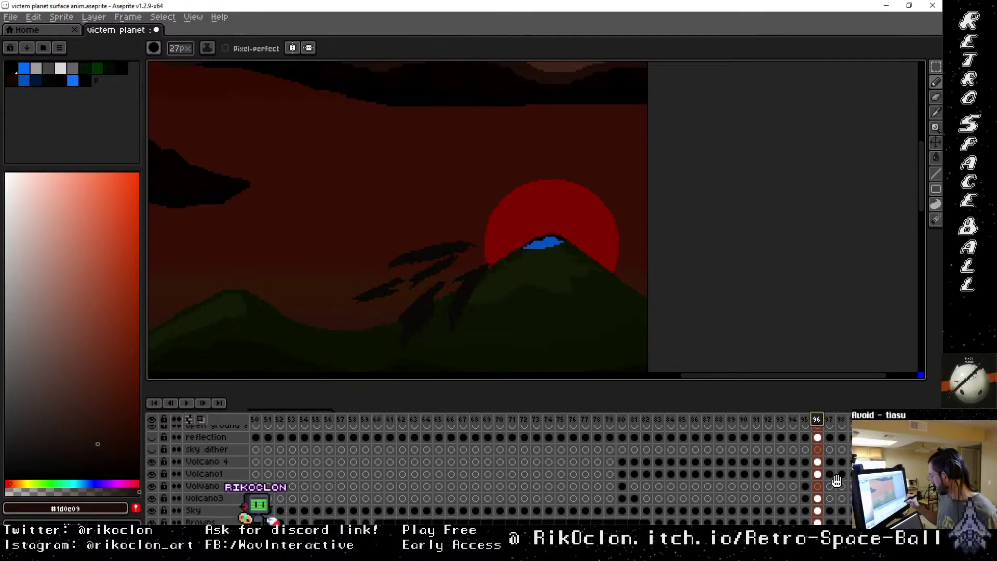
left_click(817, 480)
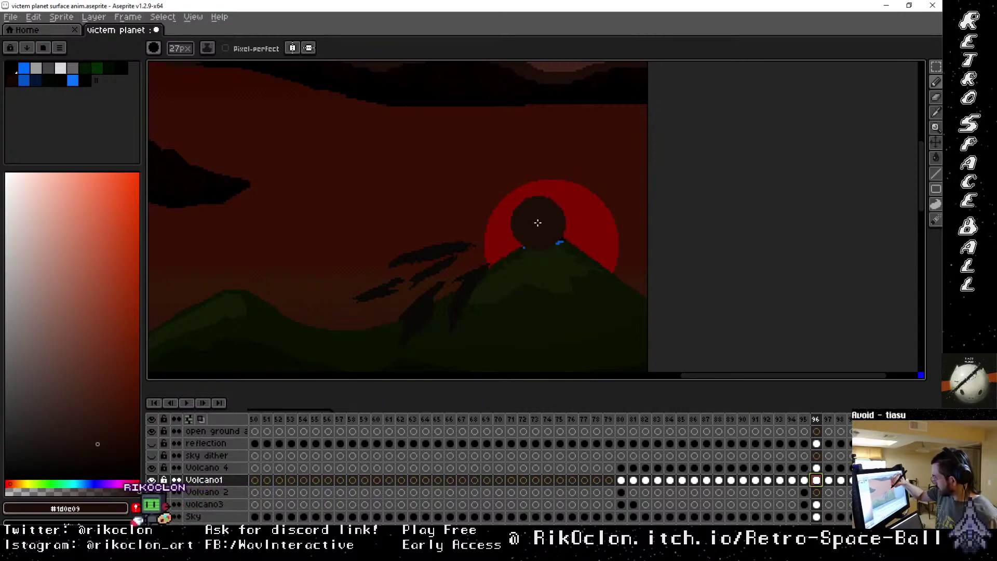
left_click_drag(534, 222, 545, 220)
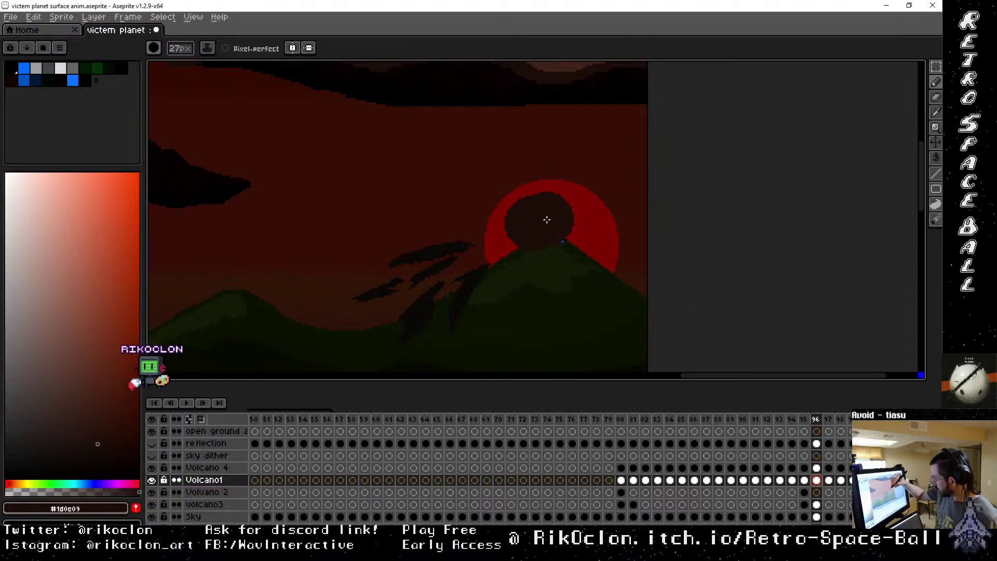
Enlarge the brush to 49 px and add a large dark brown smoke puff directly above the crater puff.
key("plus")
key("plus")
key("plus")
left_click_drag(525, 162, 520, 178)
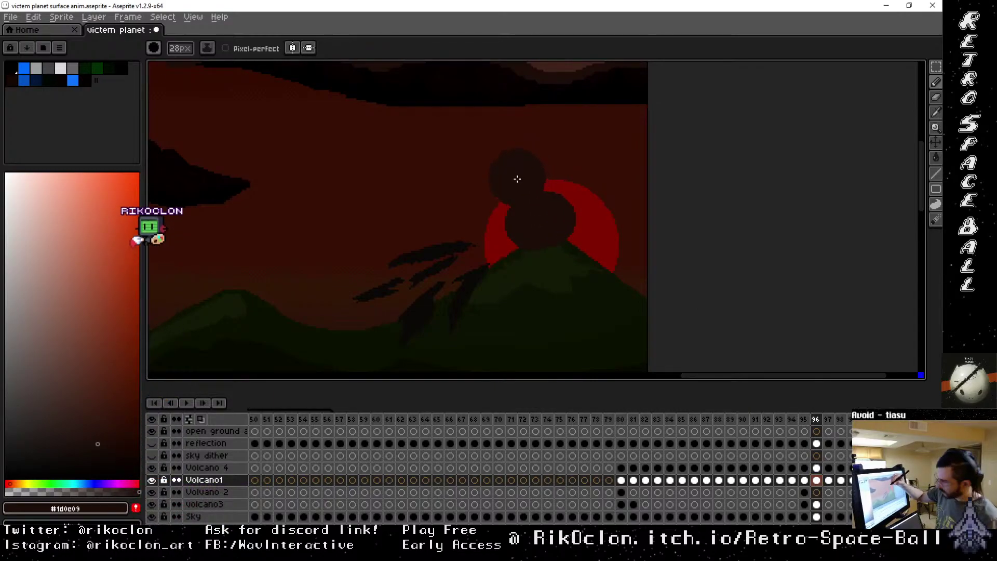
key("plus")
key("plus")
key("plus")
key("plus")
key("plus")
key("plus")
key("plus")
key("plus")
key("plus")
key("plus")
key("plus")
key("plus")
key("plus")
key("plus")
key("plus")
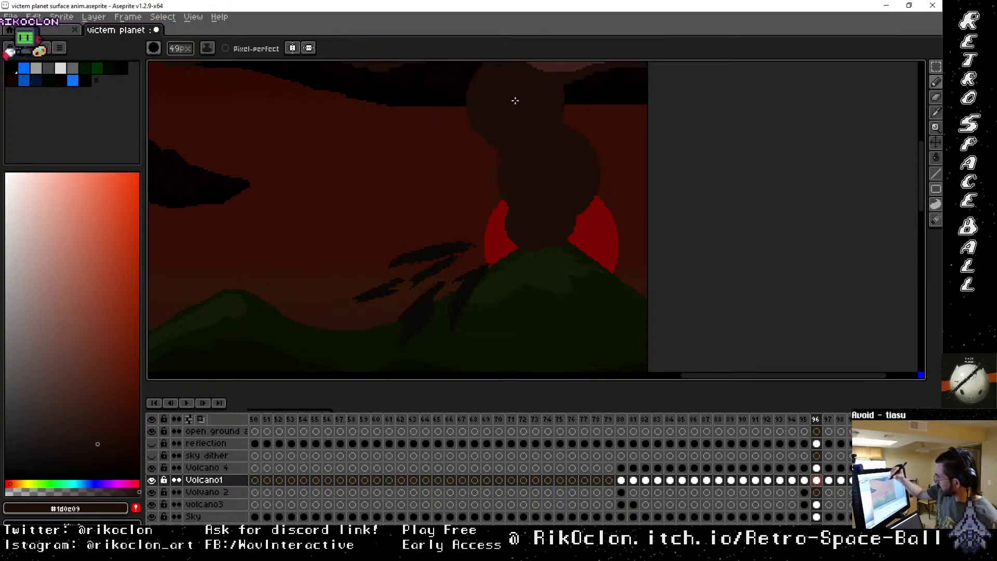
Reduce the brush to 15 px for small smoke puffs along the upper edge of the large puff.
mouse_move(596, 181)
left_mouse_down()
mouse_move(627, 237)
mouse_move(752, 268)
left_mouse_up()
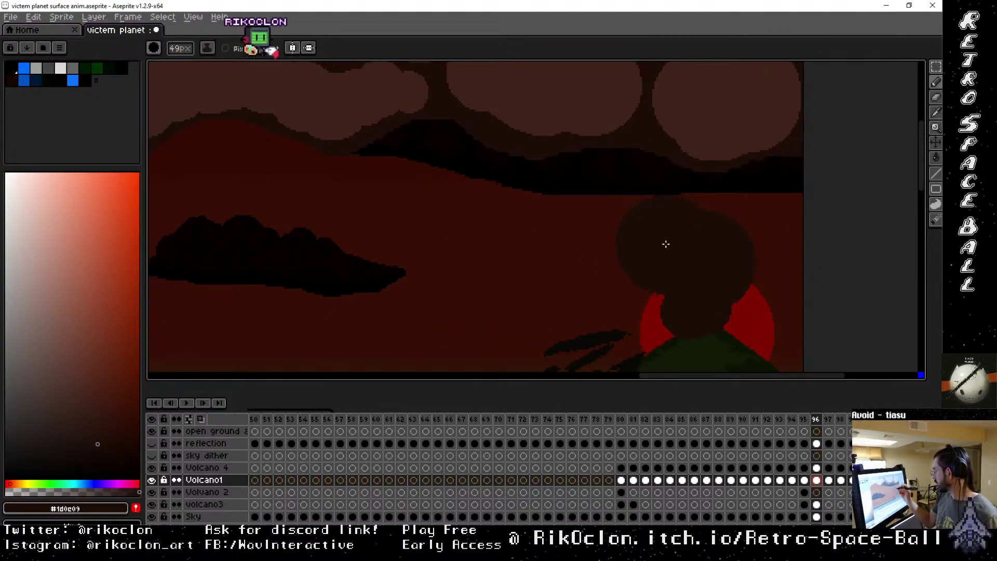
key("minus")
key("minus")
key("minus")
key("minus")
key("minus")
key("minus")
key("minus")
key("minus")
key("minus")
key("minus")
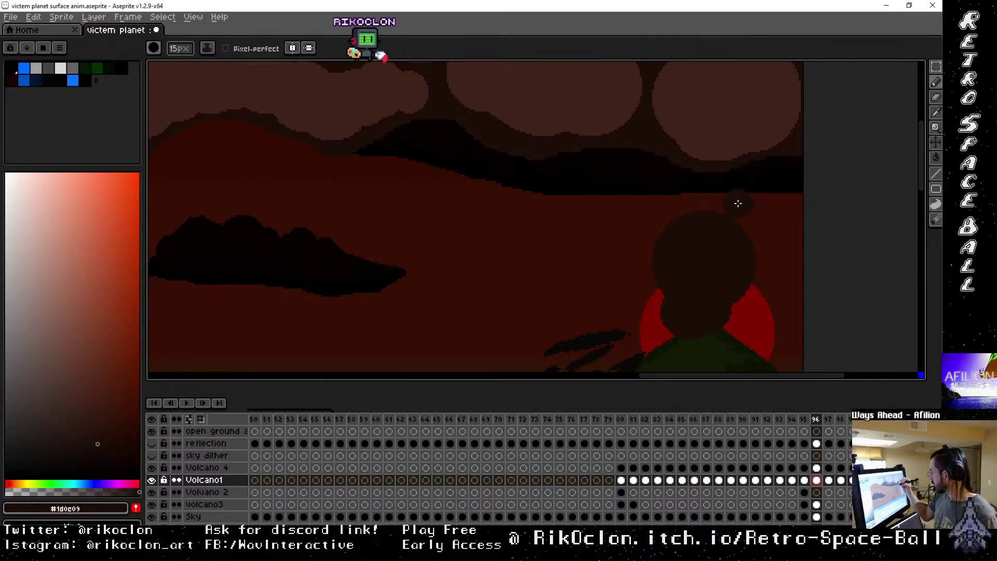
On the Volcano1 layer in frame 96, paint a dark #1d0e09 smoke trail extending left from the plume, thickening it with a 48 px brush.
left_click_drag(644, 209, 551, 208)
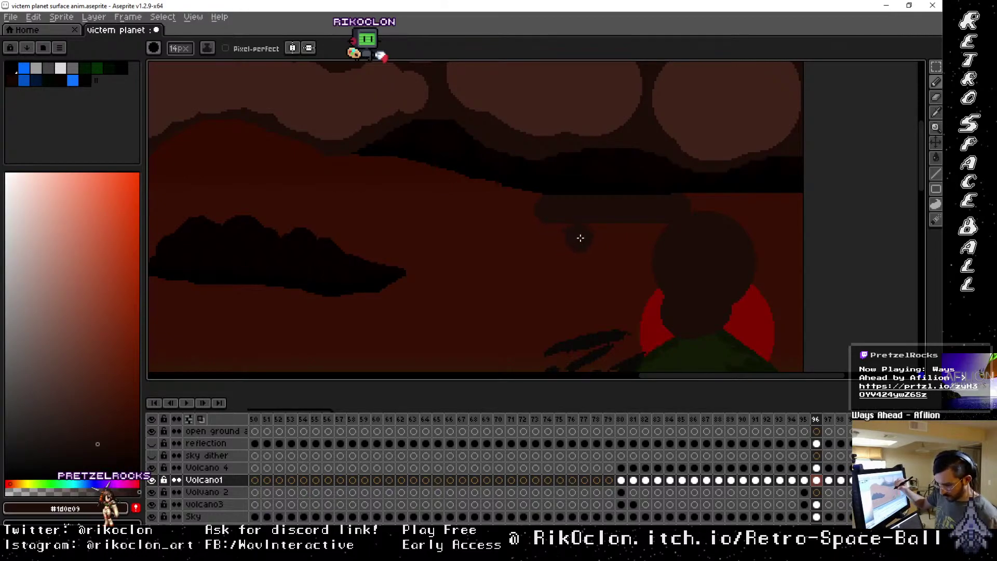
mouse_move(569, 234)
left_mouse_down()
mouse_move(564, 227)
mouse_move(600, 233)
left_mouse_up()
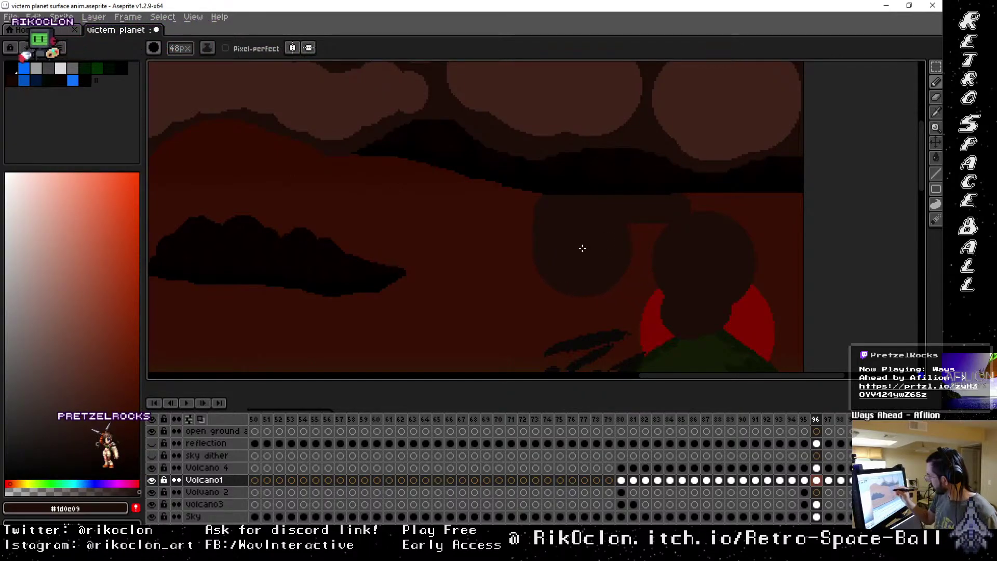
left_click_drag(581, 248, 601, 247)
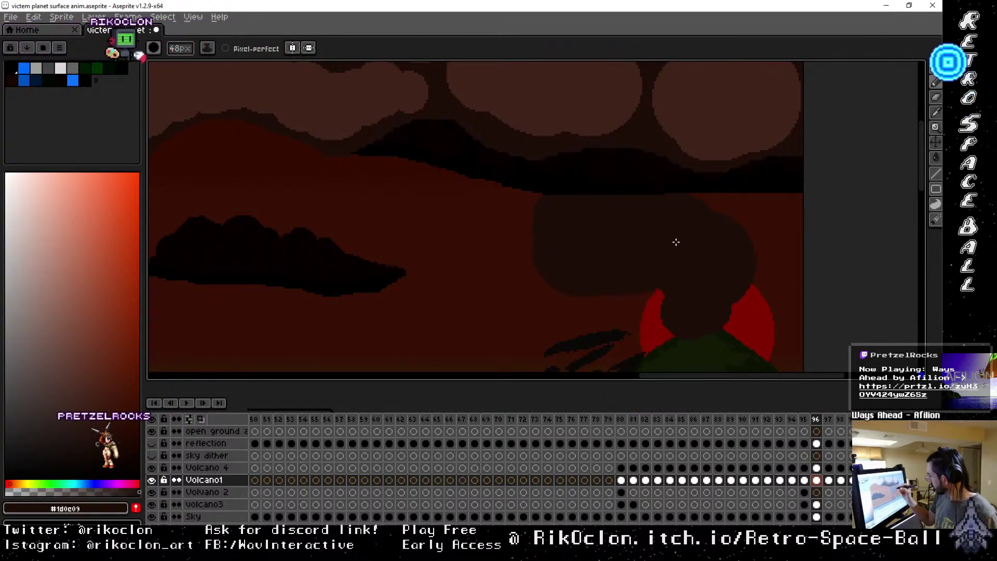
Extend the dark smoke trail further left with a rounded end, outlining and filling it in #1d0e09 with a 19 px brush.
key("minus")
key("minus")
key("minus")
key("minus")
key("minus")
key("minus")
key("minus")
key("minus")
key("minus")
key("minus")
key("minus")
key("minus")
key("minus")
key("minus")
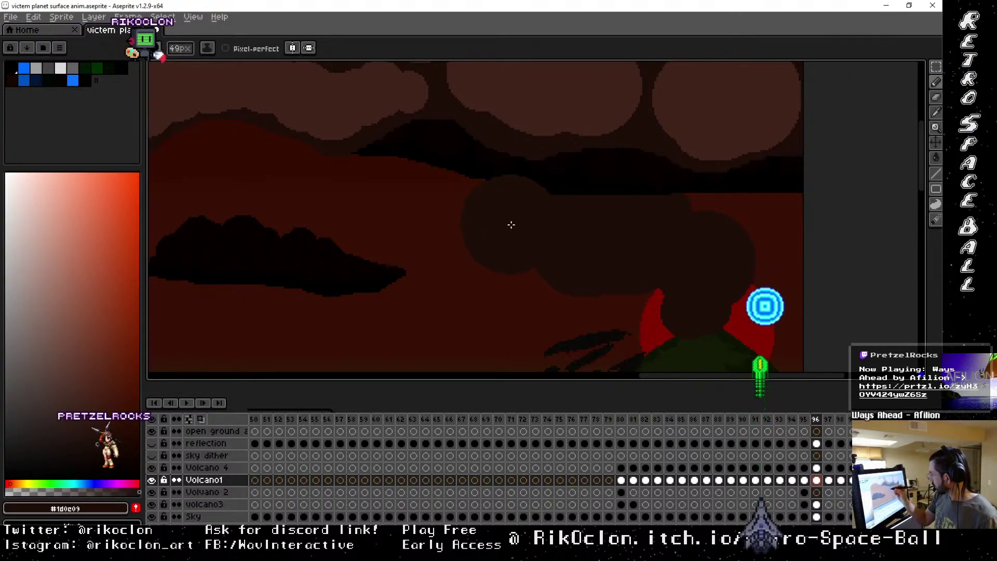
key("minus")
key("minus")
key("minus")
key("minus")
key("minus")
key("minus")
key("minus")
key("minus")
key("minus")
key("minus")
key("minus")
key("minus")
key("minus")
key("minus")
key("minus")
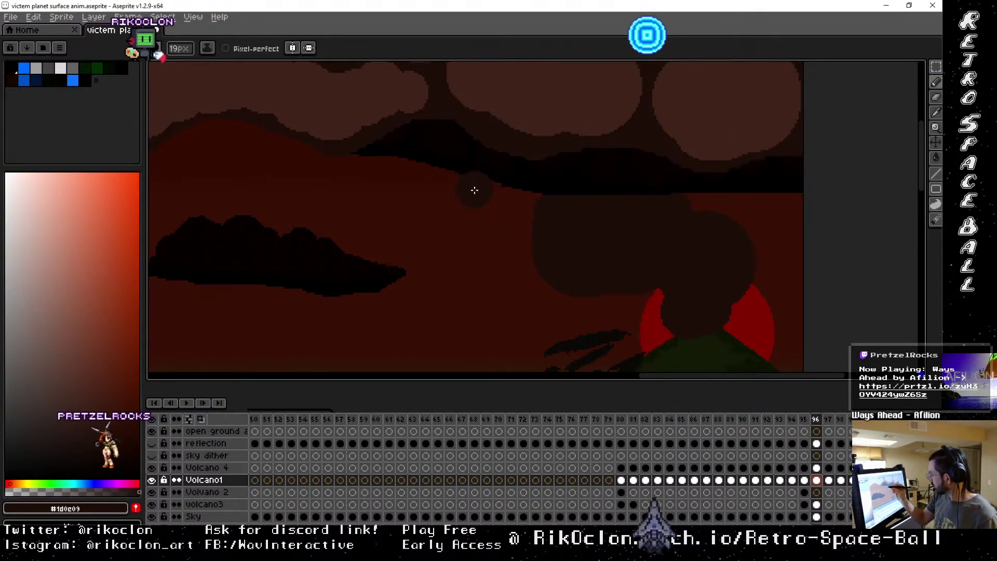
mouse_move(465, 207)
left_mouse_down()
mouse_move(500, 257)
mouse_move(570, 234)
mouse_move(524, 245)
left_mouse_up()
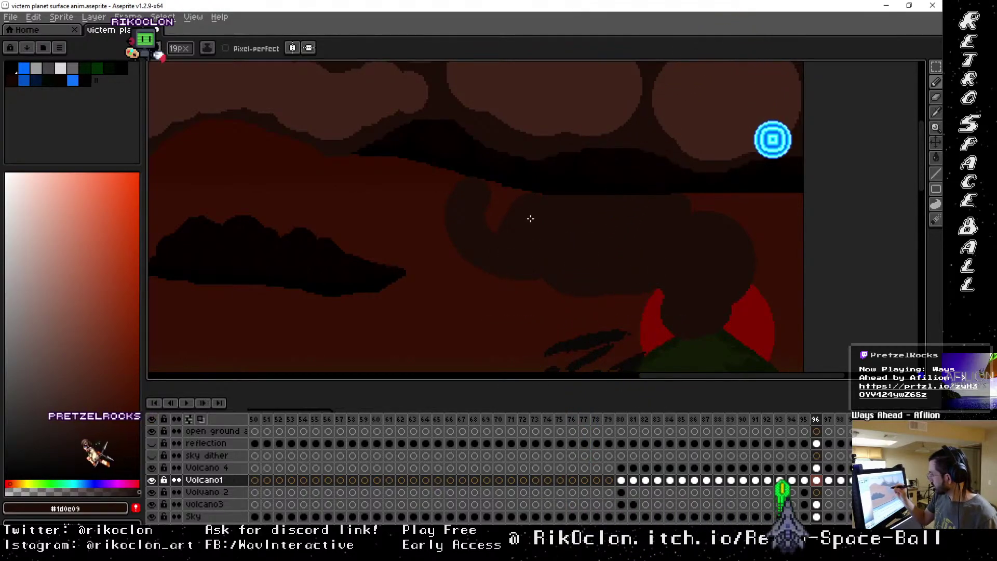
key("g")
left_click(497, 216)
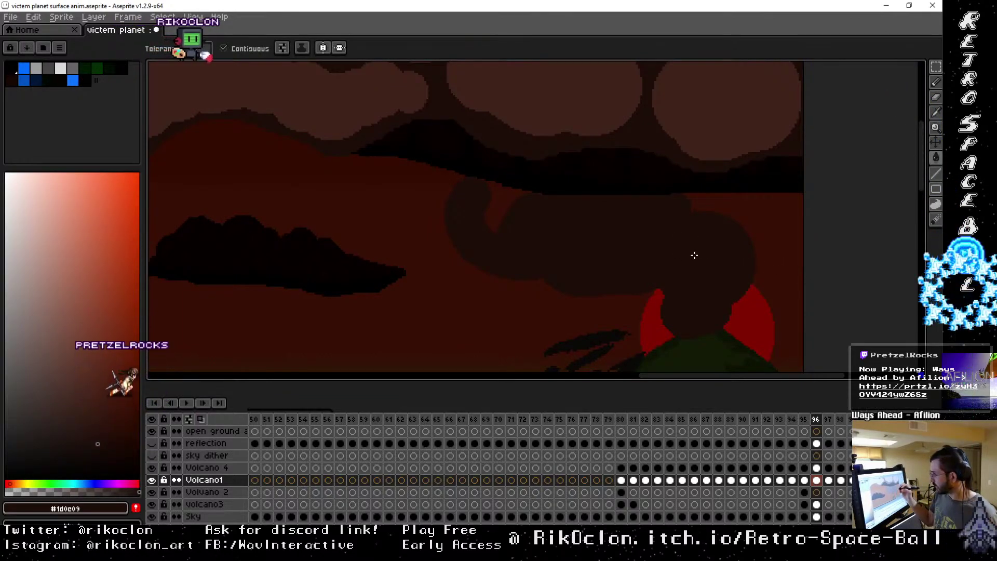
key("b")
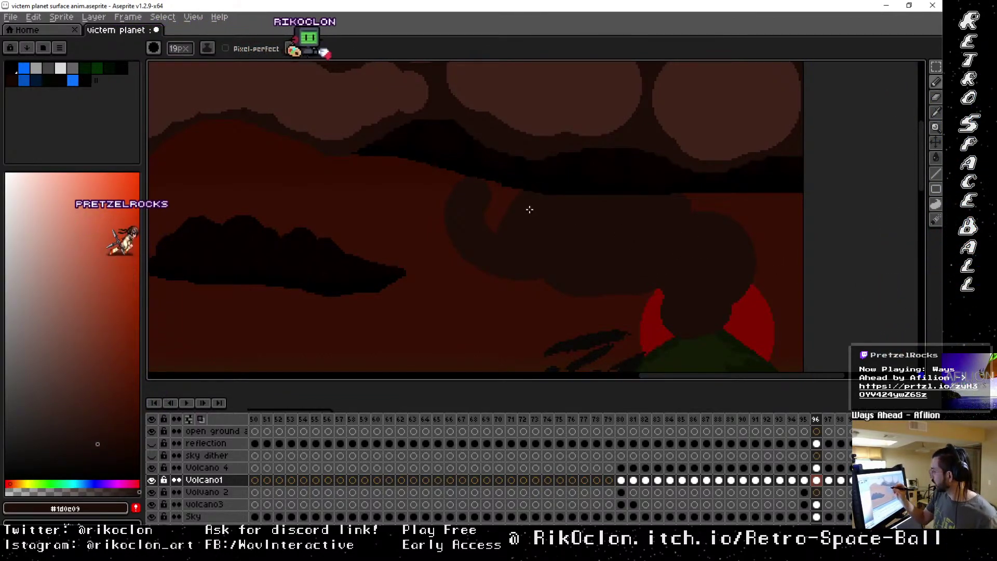
left_click_drag(490, 196, 494, 220)
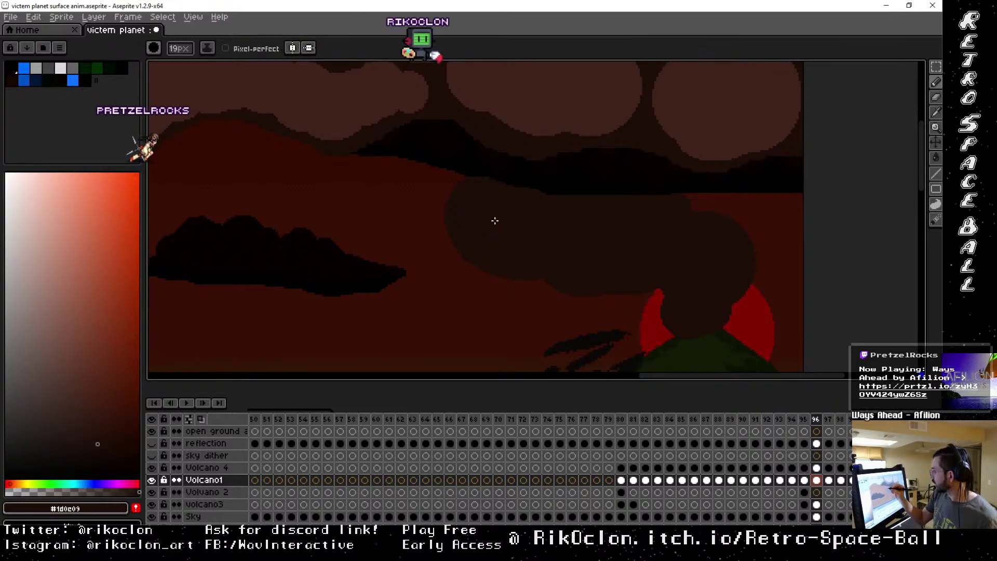
Compare the volcano eruption in frames 95 and 96.
key("h")
left_click_drag(768, 288, 672, 189)
key("b")
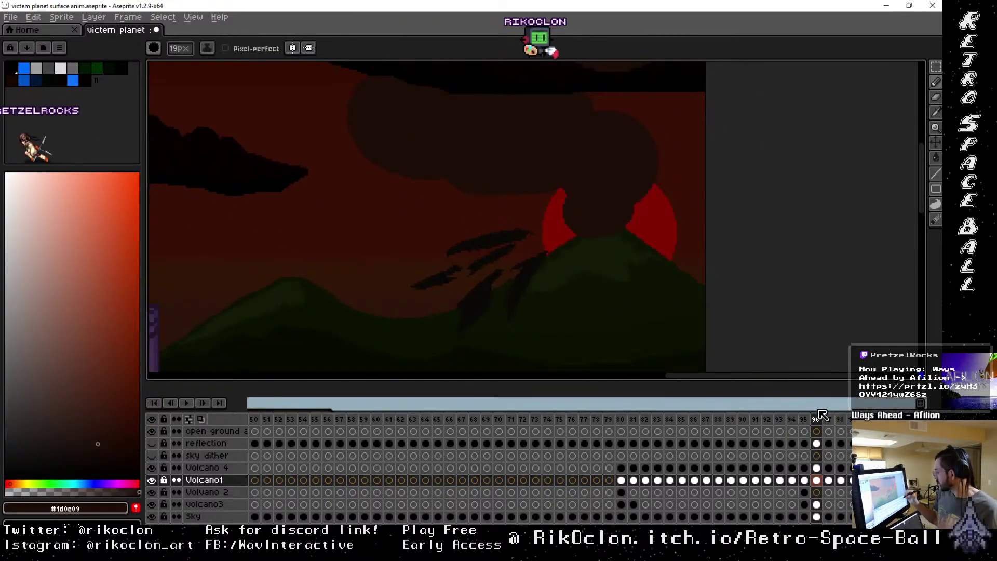
left_click(804, 419)
left_click(816, 420)
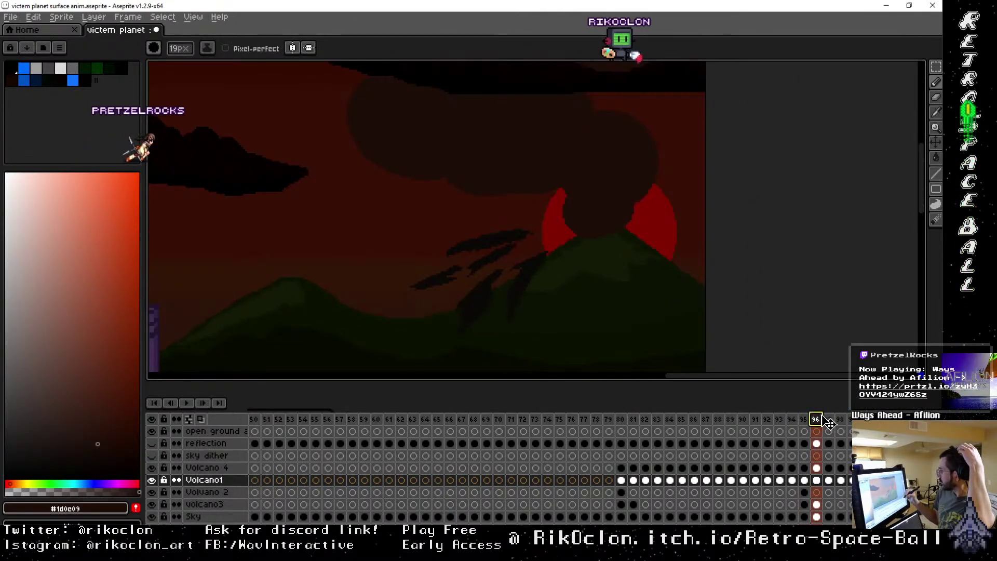
left_click(805, 420)
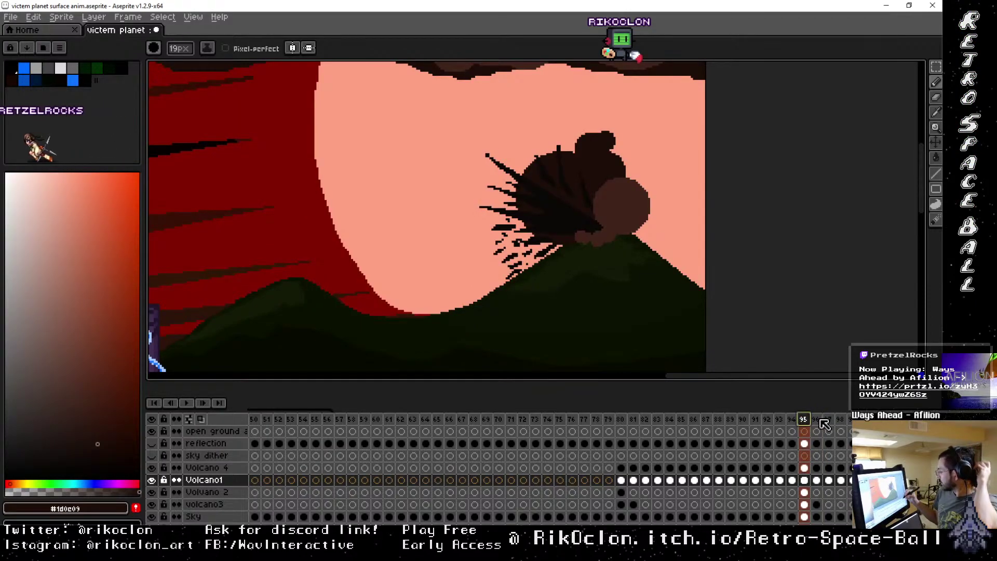
left_click(816, 419)
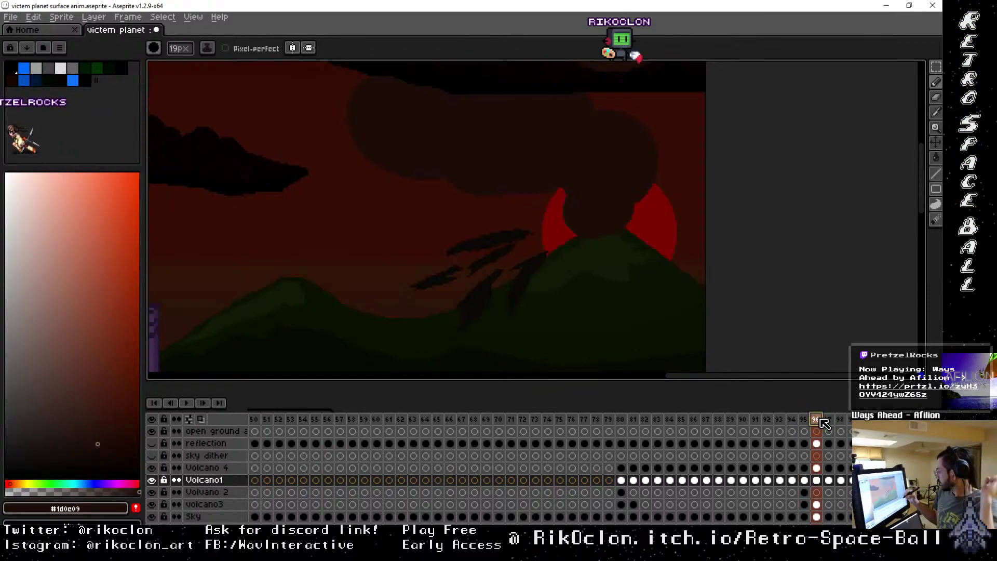
On the Volcano 4 layer in frame 96, paint lighter puffs inside the dark smoke using #40241b sampled from frame 95.
left_click(818, 468)
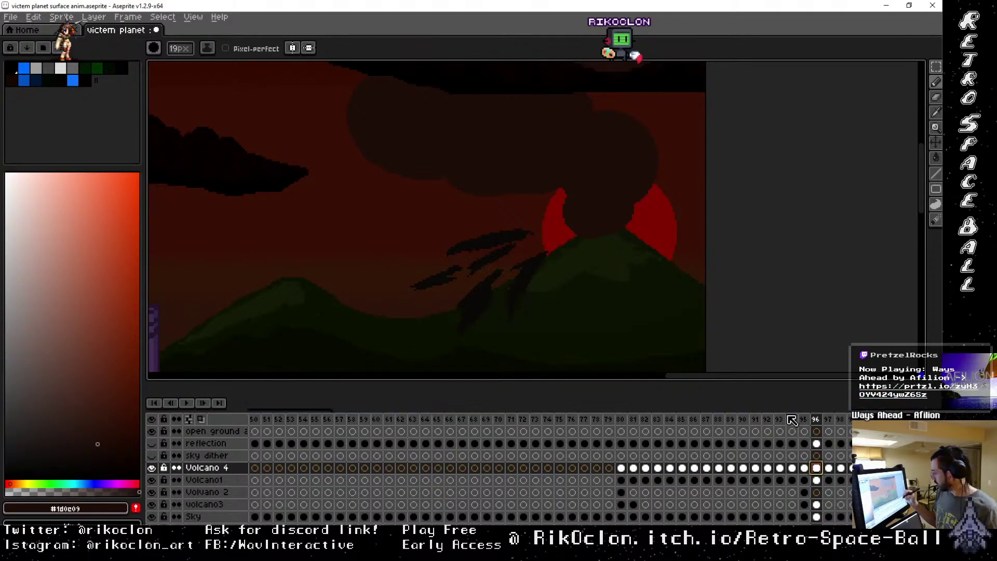
left_click(805, 468)
key("alt")
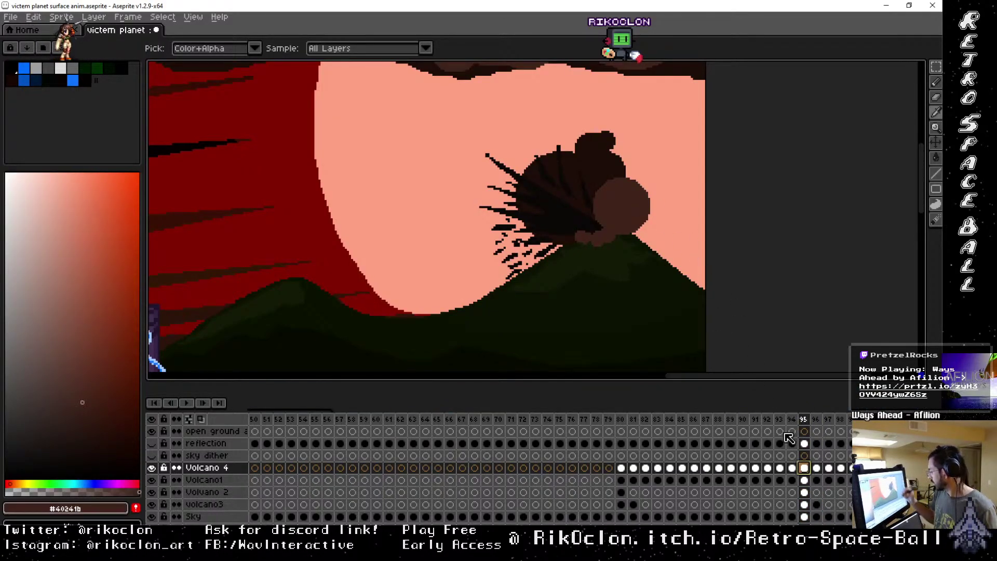
left_click(817, 467)
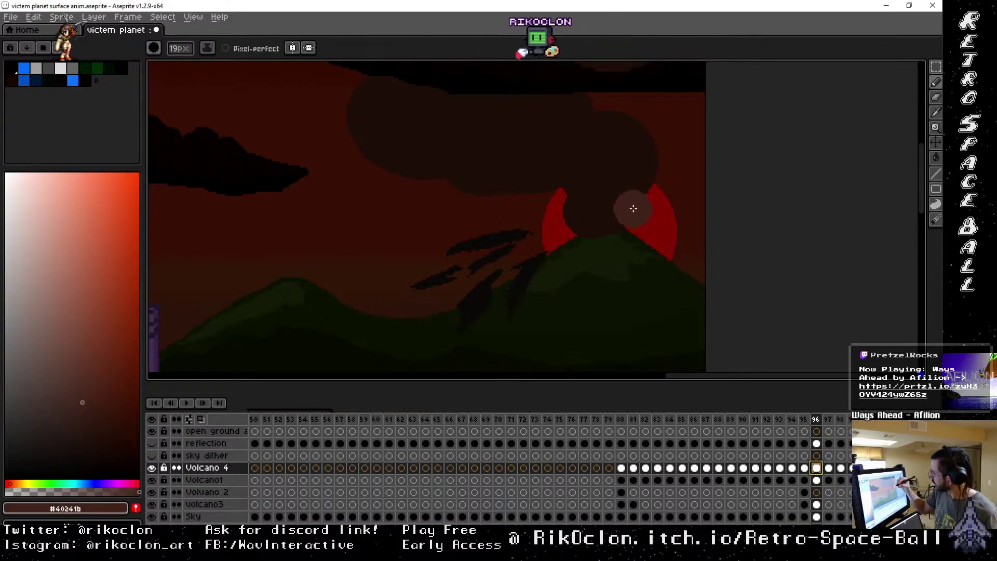
left_click(588, 212)
left_click(613, 169)
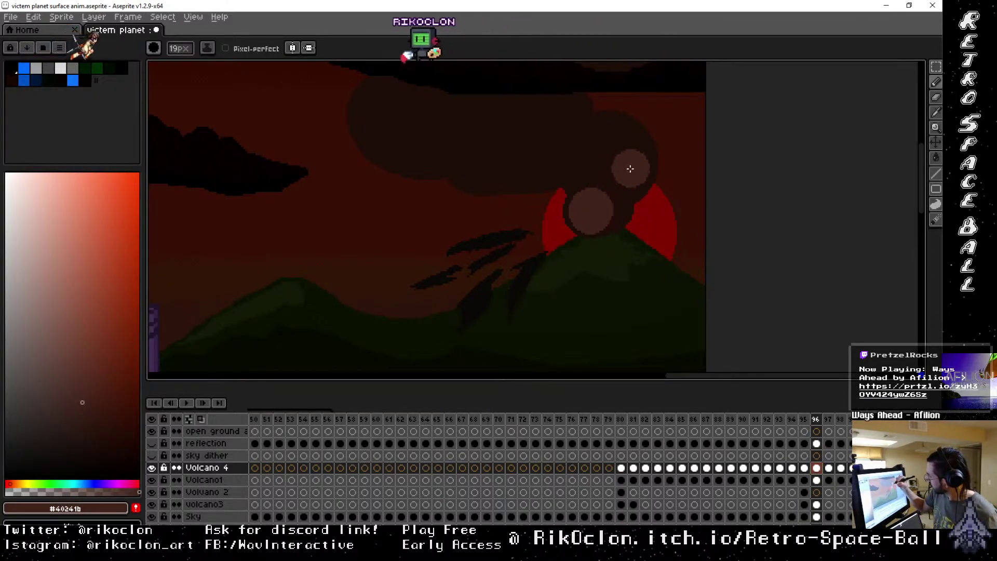
left_click(621, 158)
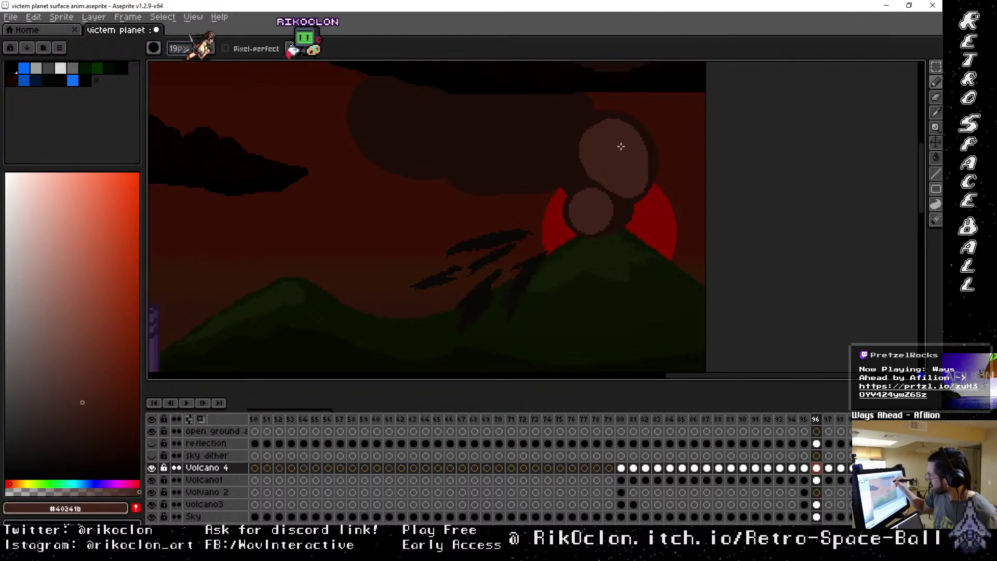
mouse_move(612, 140)
left_mouse_down()
mouse_move(494, 163)
mouse_move(528, 127)
mouse_move(497, 148)
mouse_move(510, 162)
mouse_move(431, 132)
mouse_move(410, 142)
mouse_move(421, 126)
mouse_move(392, 113)
mouse_move(390, 98)
mouse_move(377, 123)
mouse_move(443, 104)
mouse_move(427, 125)
left_mouse_up()
left_click_drag(488, 70, 705, 250)
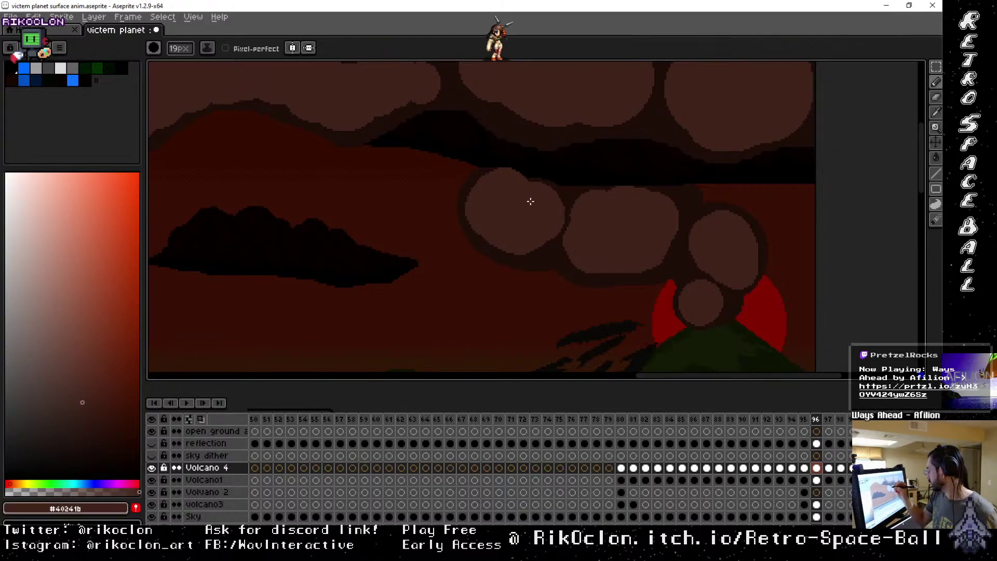
Undo the extra dab above the middle puff and trim the leftmost light puff's upper edge with the eraser at 46 px.
left_click_drag(655, 182, 664, 188)
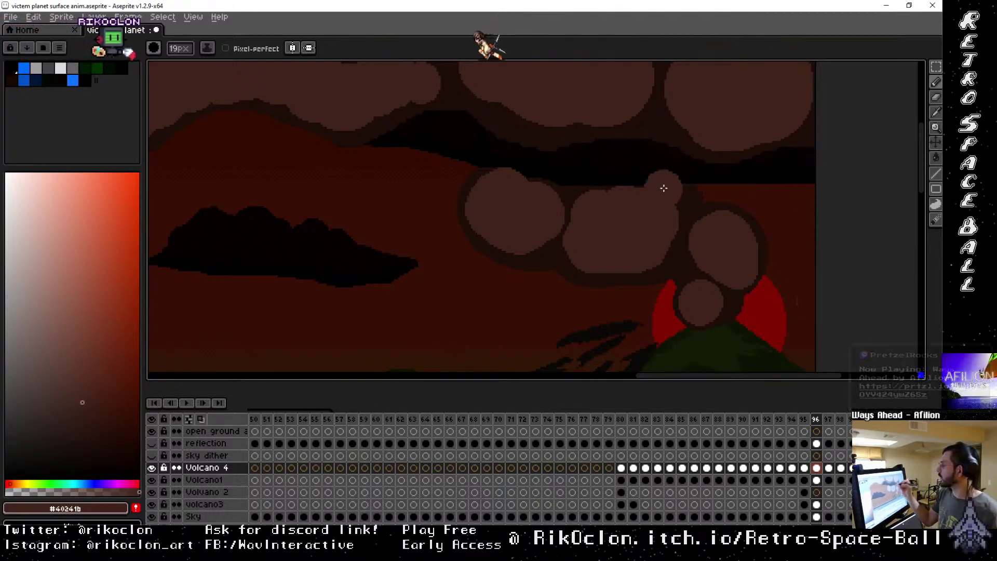
key("ctrl+z")
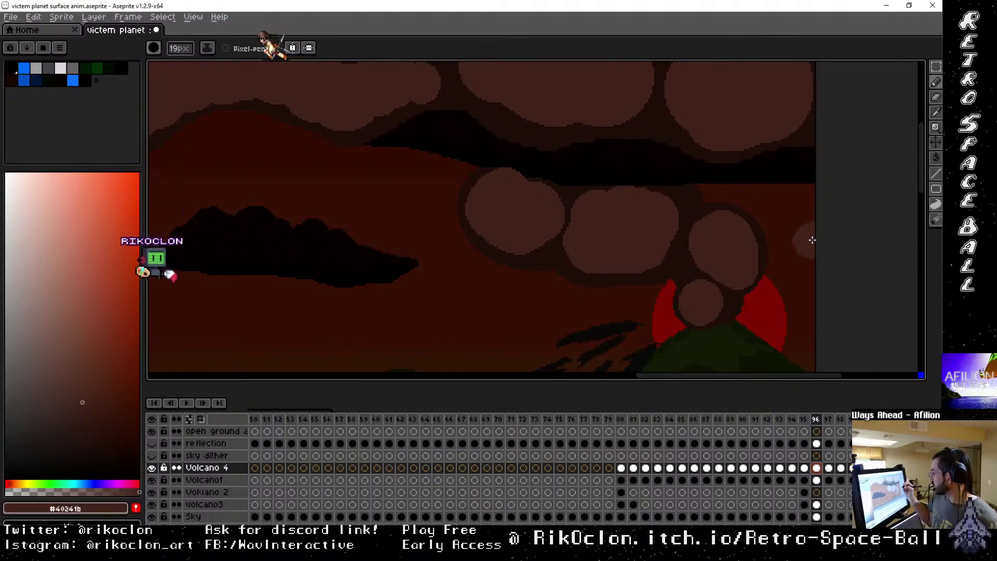
mouse_move(763, 296)
left_mouse_down()
mouse_move(692, 213)
mouse_move(761, 209)
mouse_move(759, 240)
left_mouse_up()
key("b")
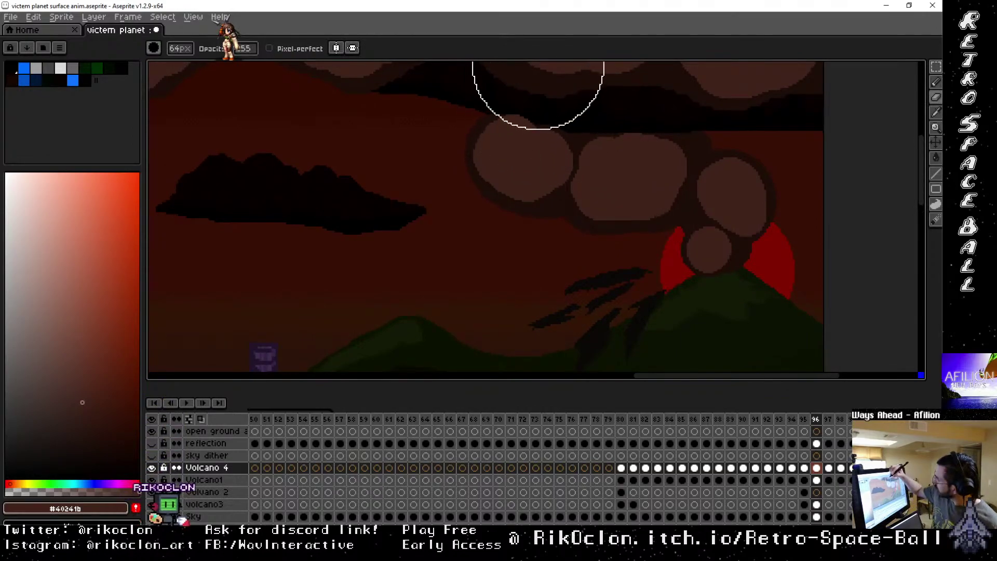
key("minus")
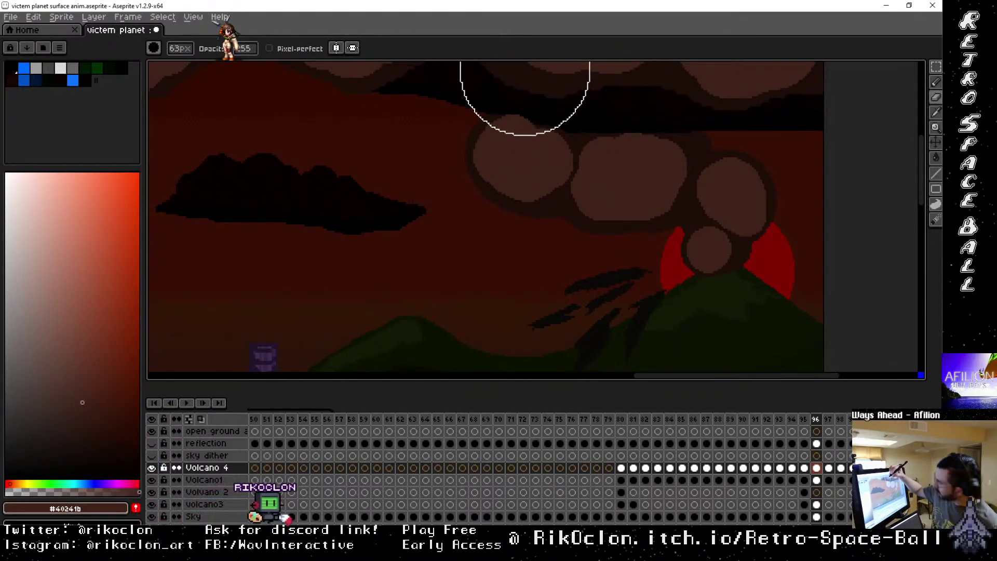
key("minus")
key("minus")
key("minus")
key("minus")
key("minus")
key("minus")
key("minus")
key("minus")
key("minus")
key("minus")
key("minus")
key("minus")
key("minus")
key("minus")
key("minus")
key("minus")
key("minus")
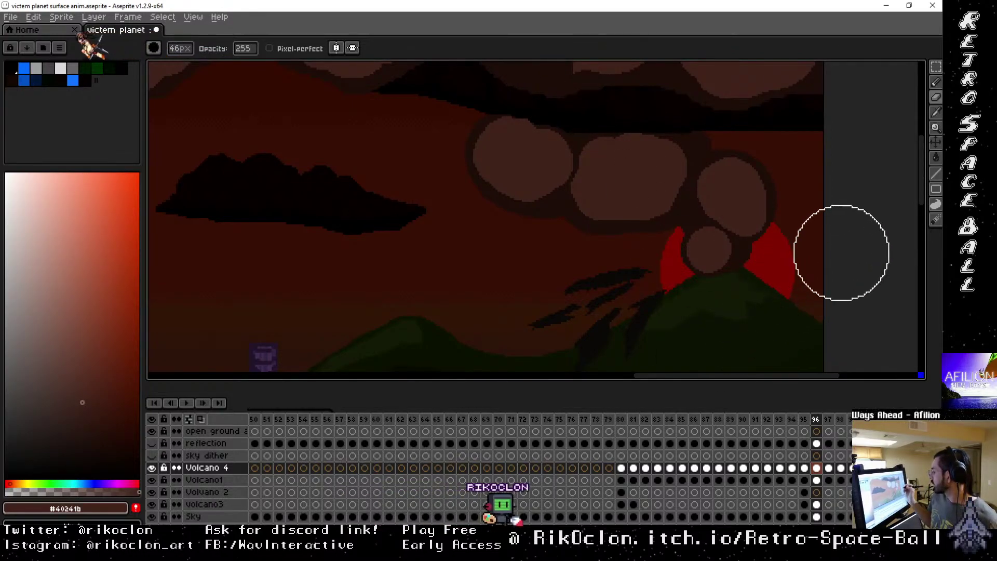
Enlarge the middle and leftmost light puffs along their lower right sides with the 19 px brush in #40241b.
key("i")
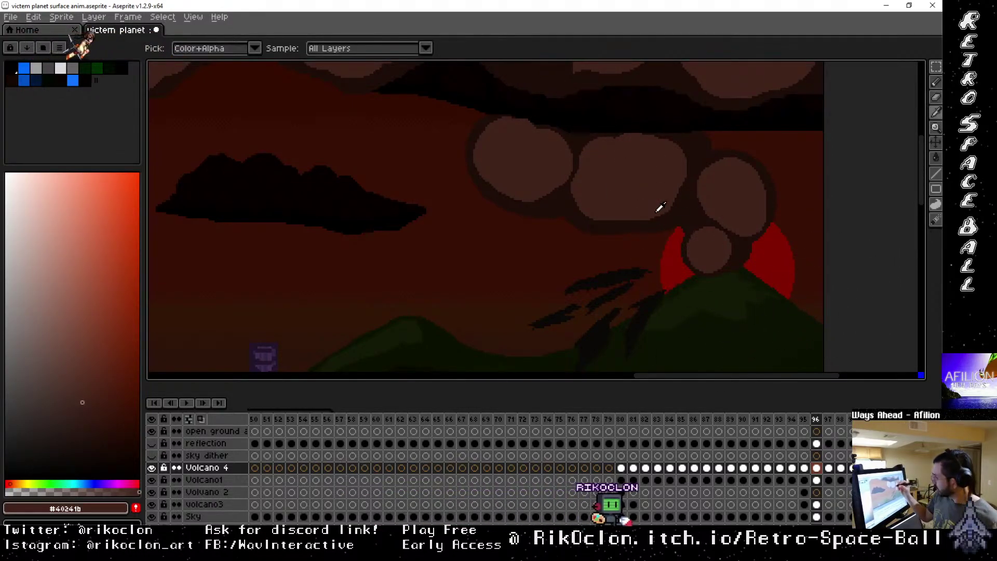
key("b")
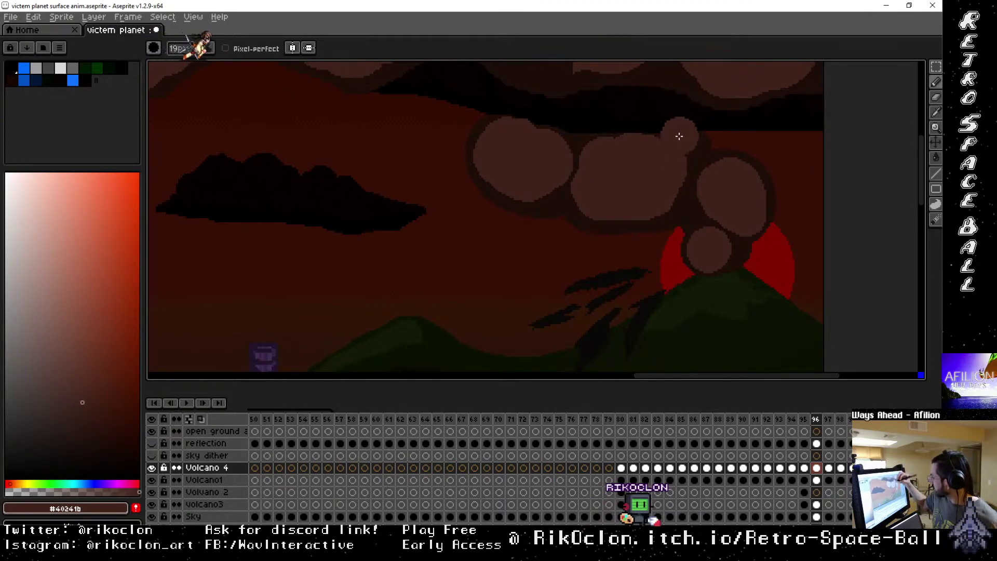
left_click_drag(712, 195, 659, 193)
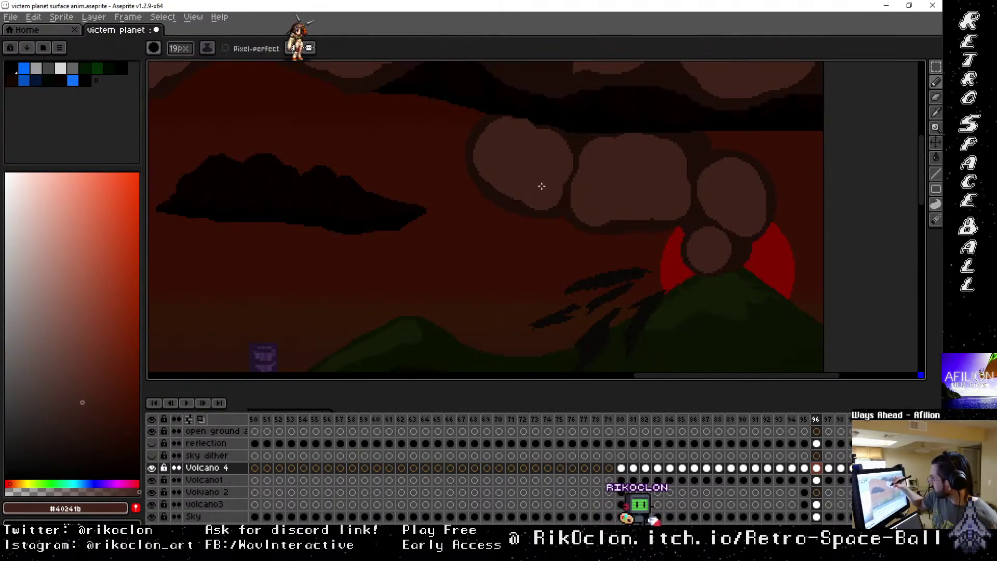
key("space")
mouse_move(701, 225)
left_mouse_down()
mouse_move(839, 345)
mouse_move(617, 369)
mouse_move(701, 236)
left_mouse_up()
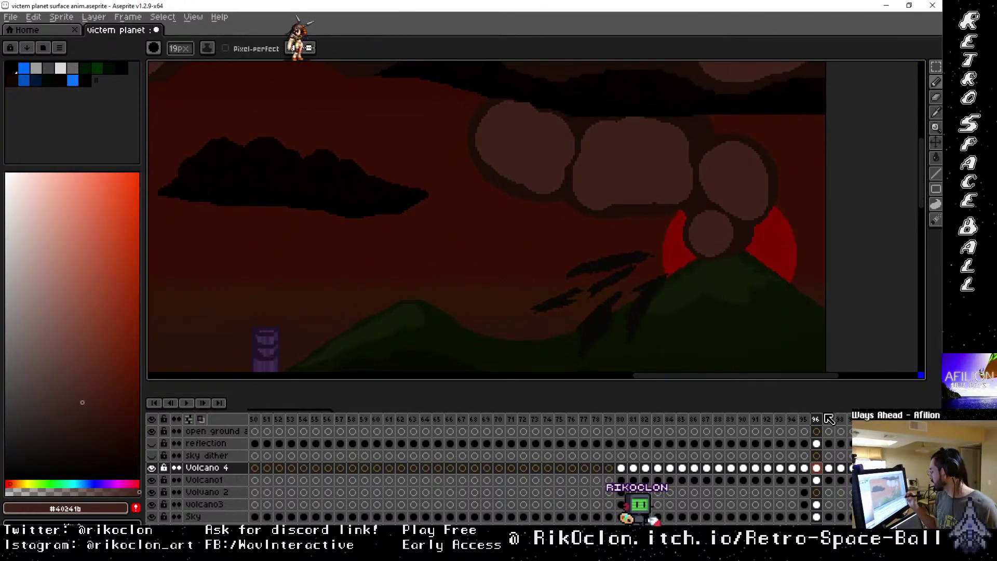
In frame 95, sample the light smoke puff's color and darken it to hue 14, saturation 54, value 18.
left_click(804, 419)
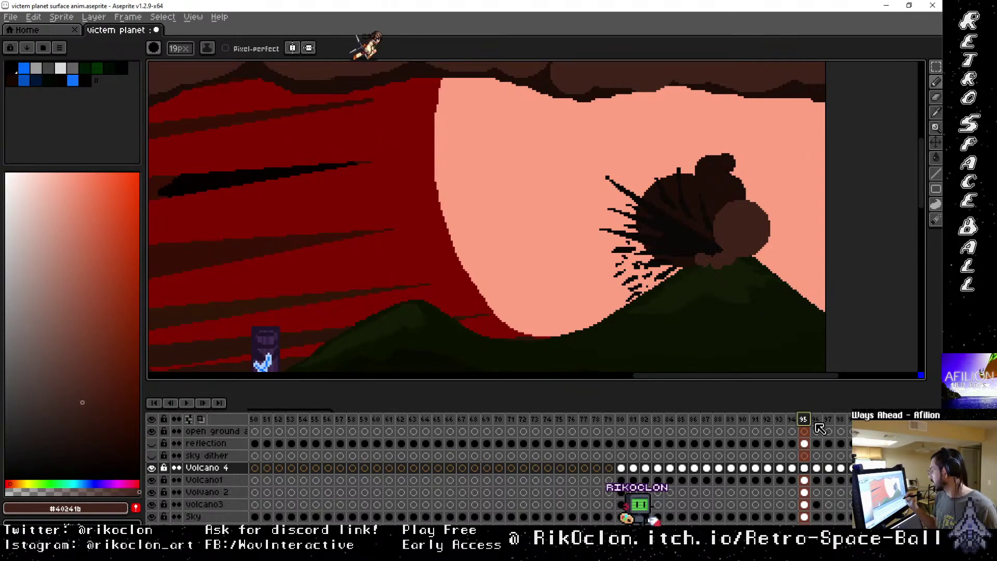
key("alt")
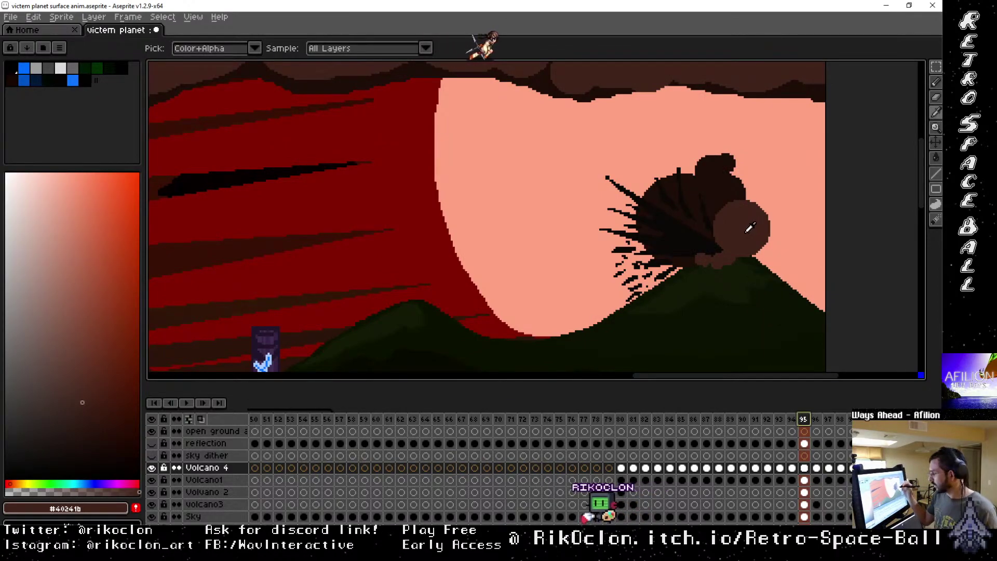
left_click(76, 420)
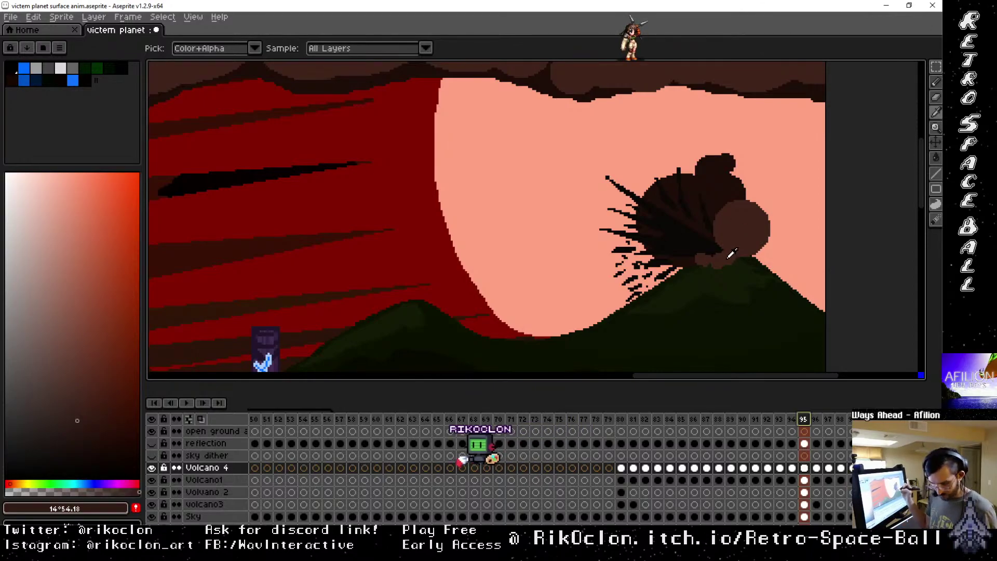
left_click(742, 251)
key("ctrl")
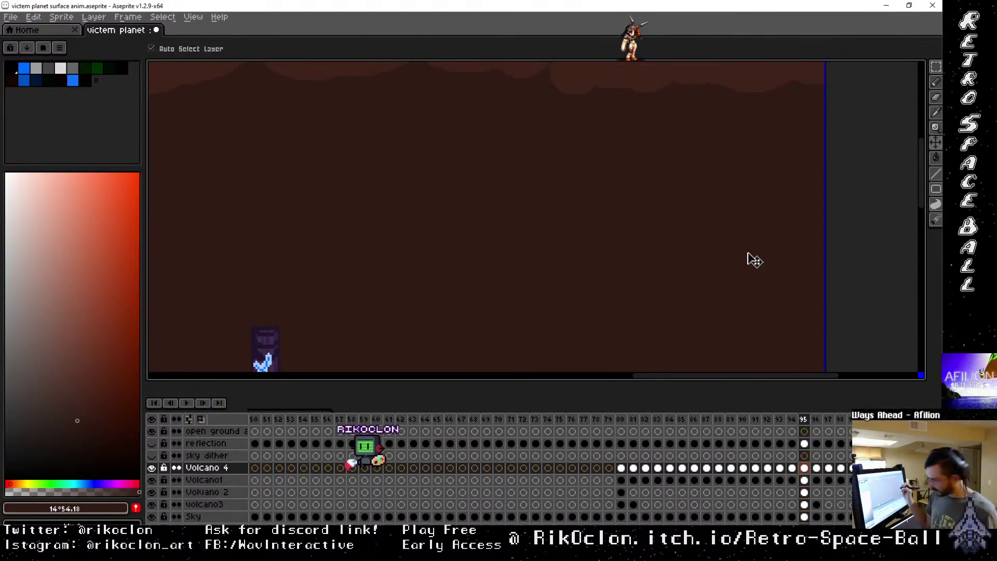
key("ctrl+z")
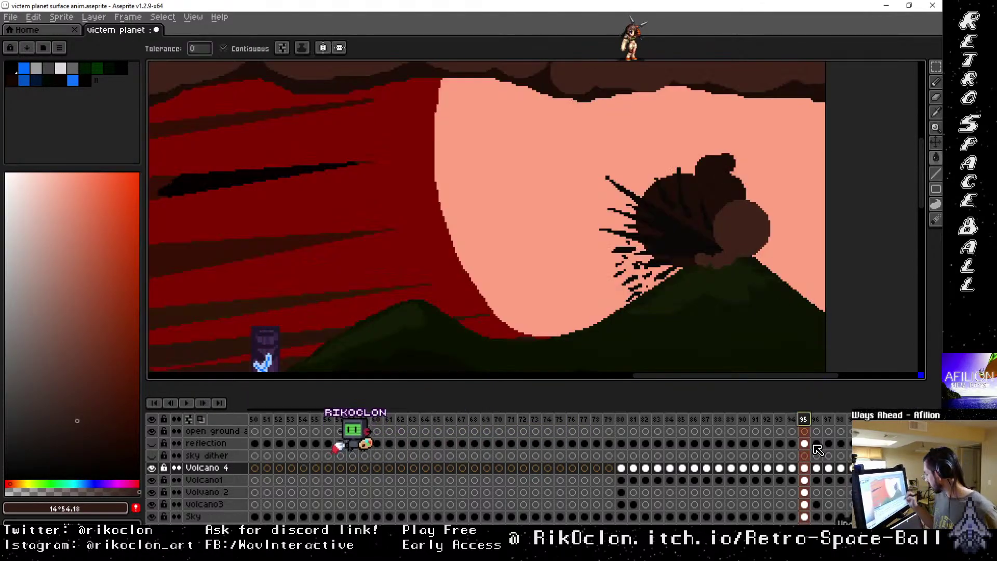
Fill the round light smoke puff on the Volcano1 layer of frame 95 with the darkened brown.
left_click(804, 481)
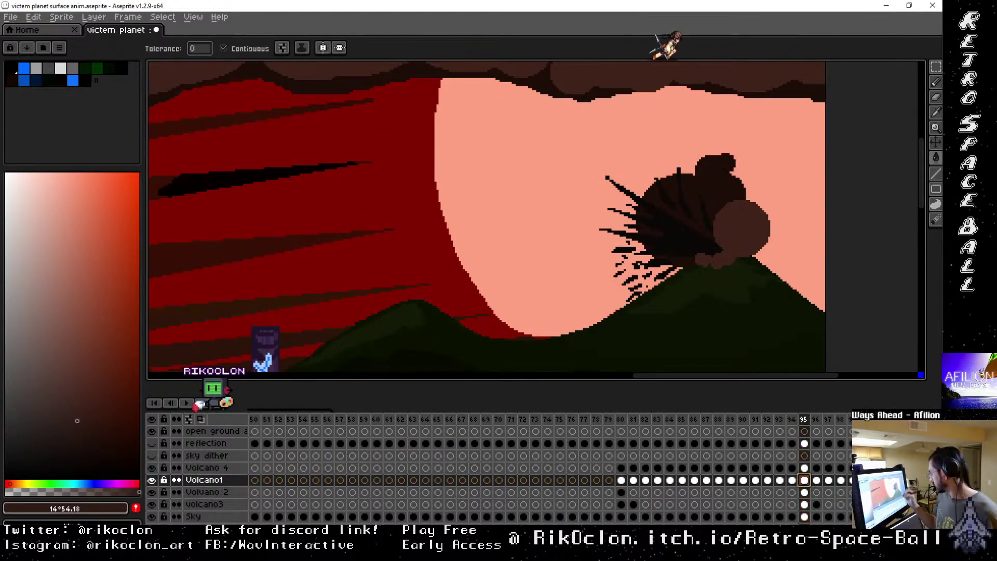
left_click(746, 232)
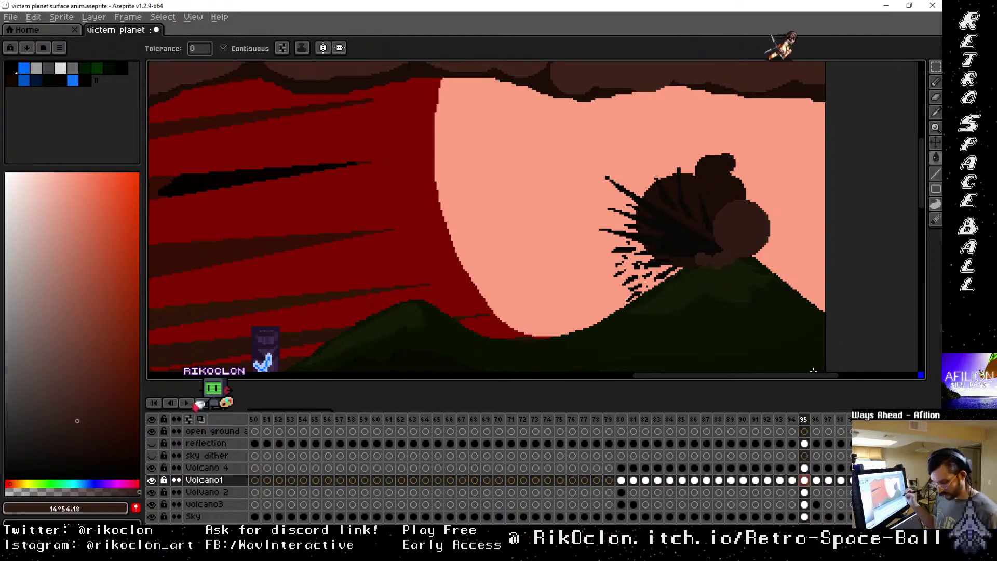
On the Volcano 4 layer of frame 95, sample the dark plume color and darken it to hue 15, saturation 61, value 7.
left_click(804, 468)
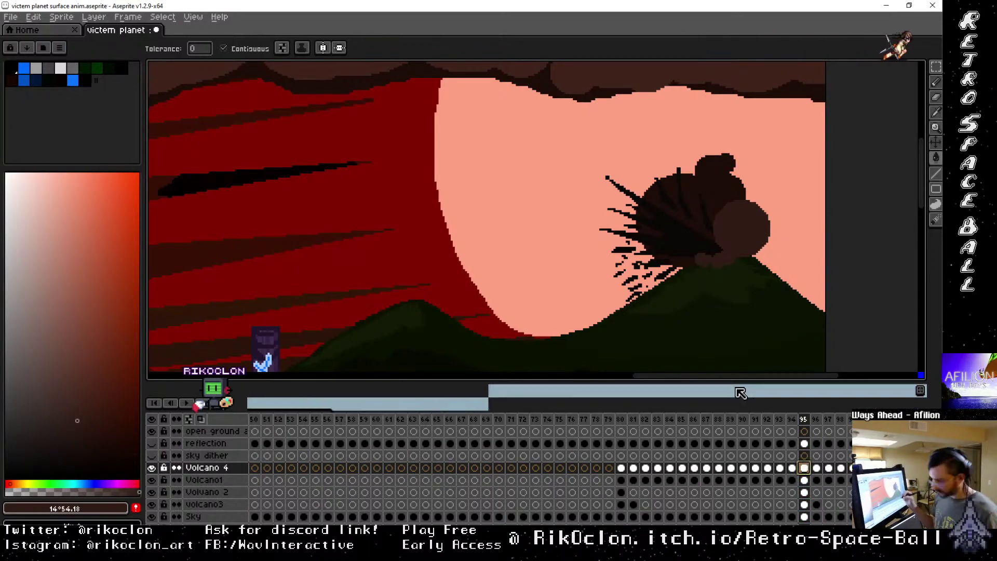
left_click(732, 177, "alt")
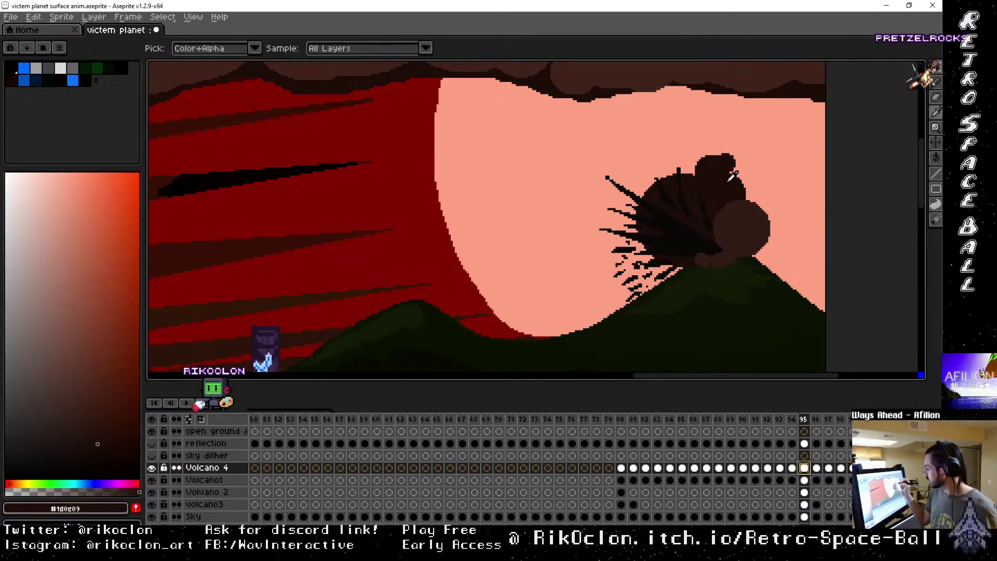
left_click(88, 455)
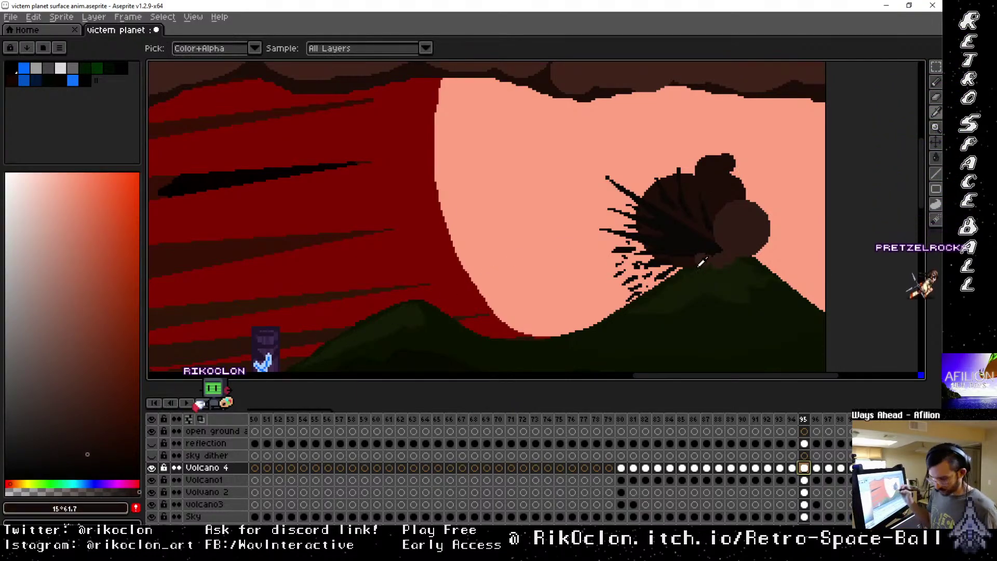
Fill the dark plume body on the Volcano 2 layer of frame 95 with the darkened brown, undoing the fills tried on Volcano 4 and Volcano1.
left_click(734, 196)
key("ctrl+z")
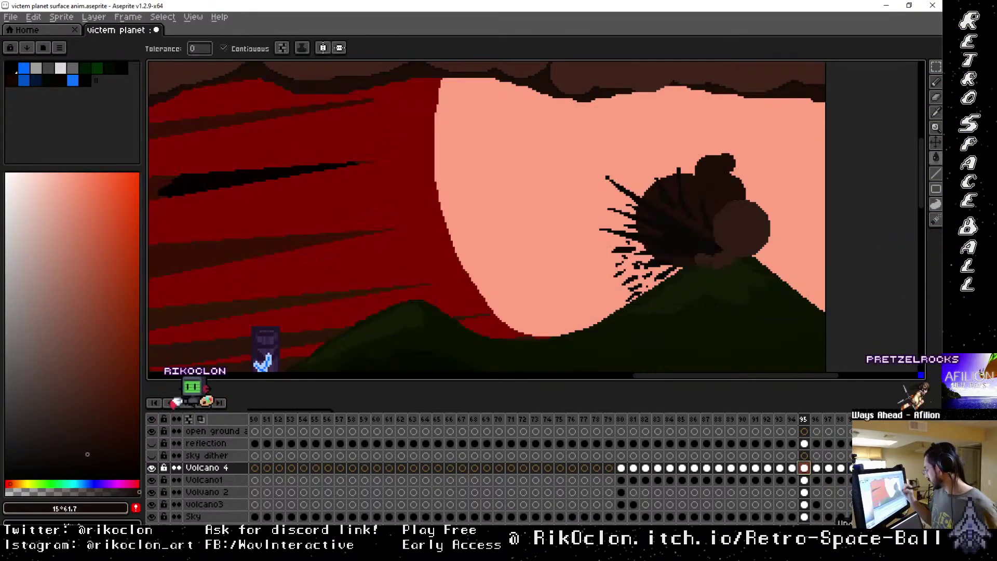
left_click(804, 479)
left_click(750, 283)
key("ctrl+z")
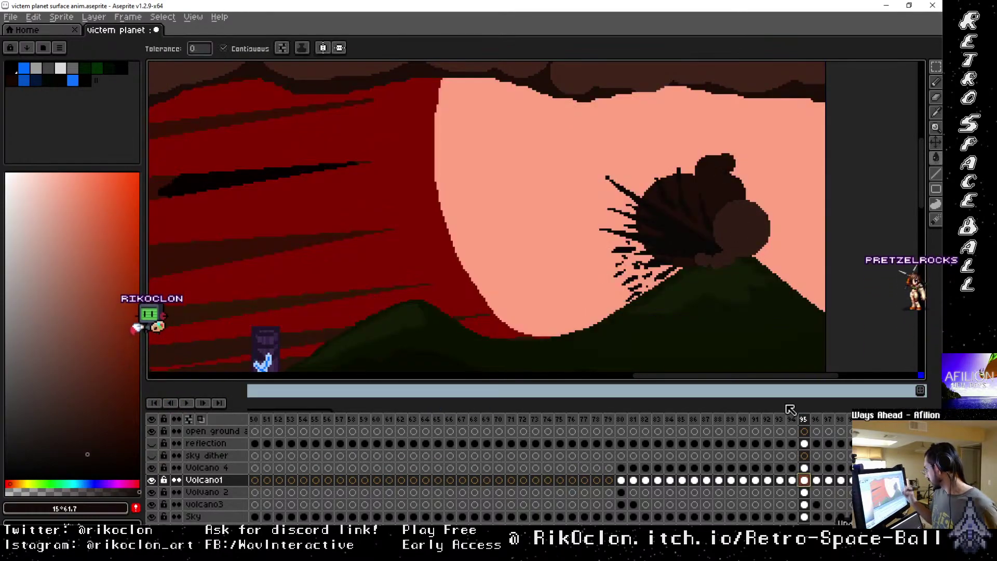
key("Down")
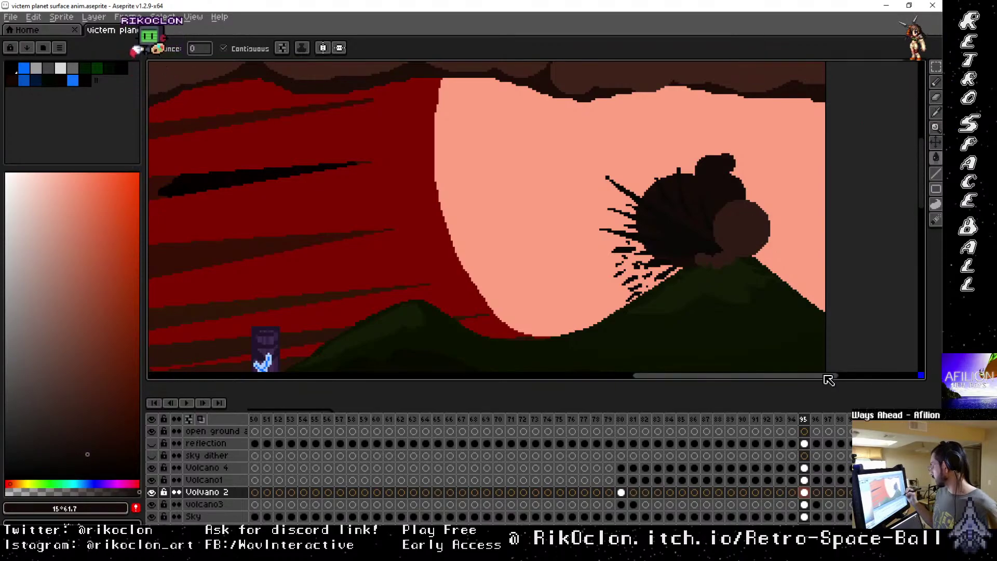
In frame 96, fill the dark smoke behind the light puffs on the Volcano1 layer with the darkened brown.
left_click(815, 419)
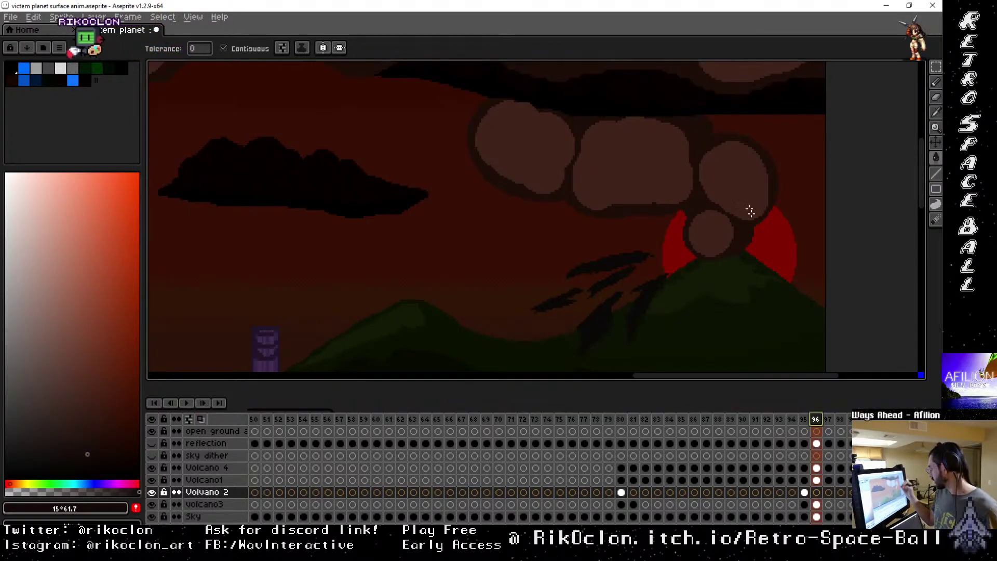
left_click(743, 224)
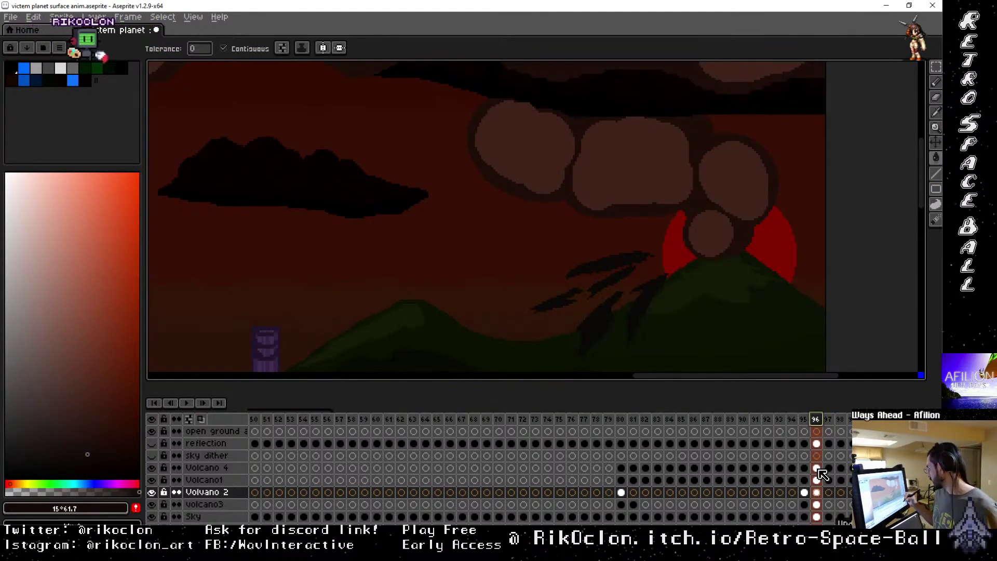
left_click_drag(821, 472, 818, 479)
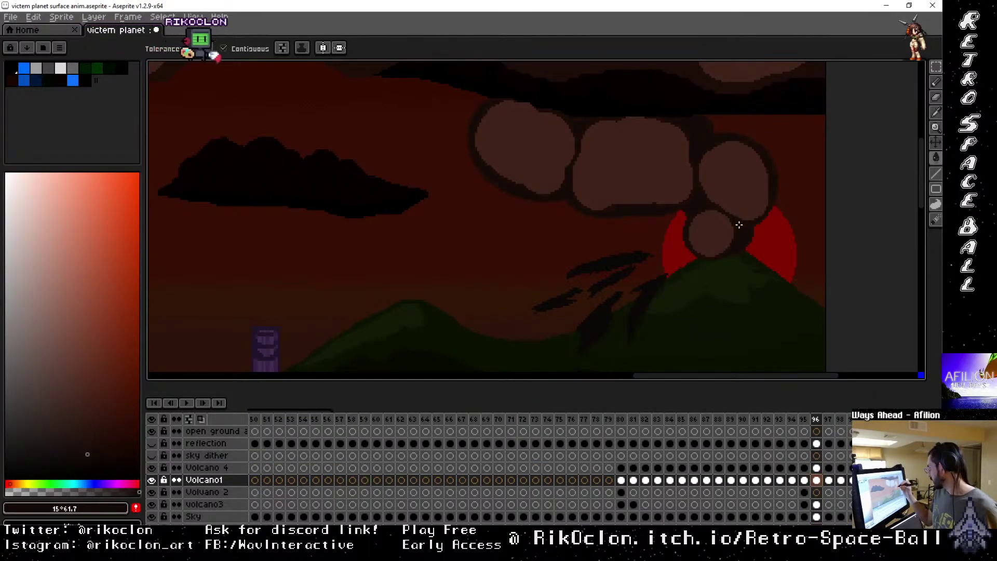
Sample #301c16 from the round puff in frame 95 and fill the light smoke puffs on the Volcano 4 layer of frame 96 with it.
left_click(804, 419)
key("i")
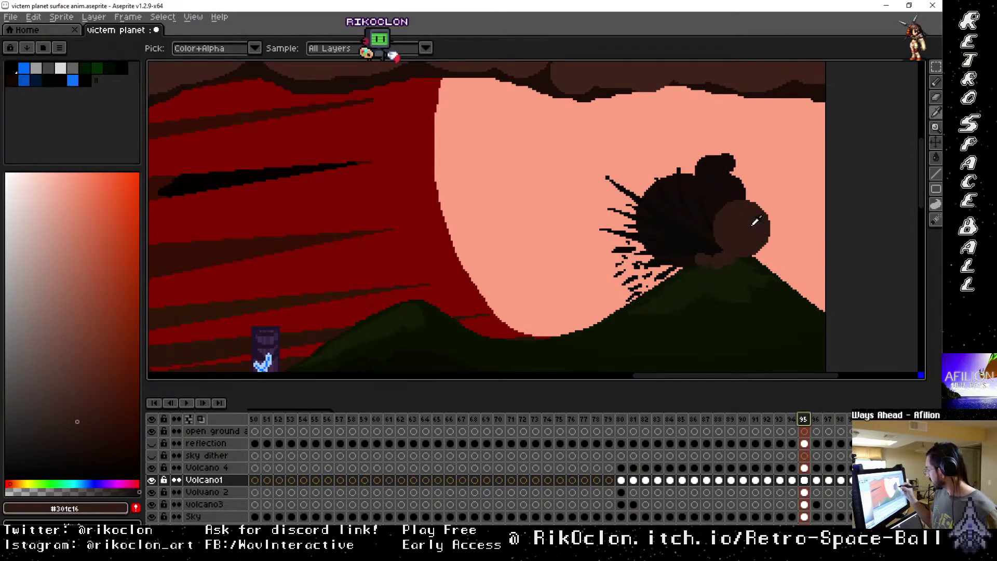
left_click(816, 419)
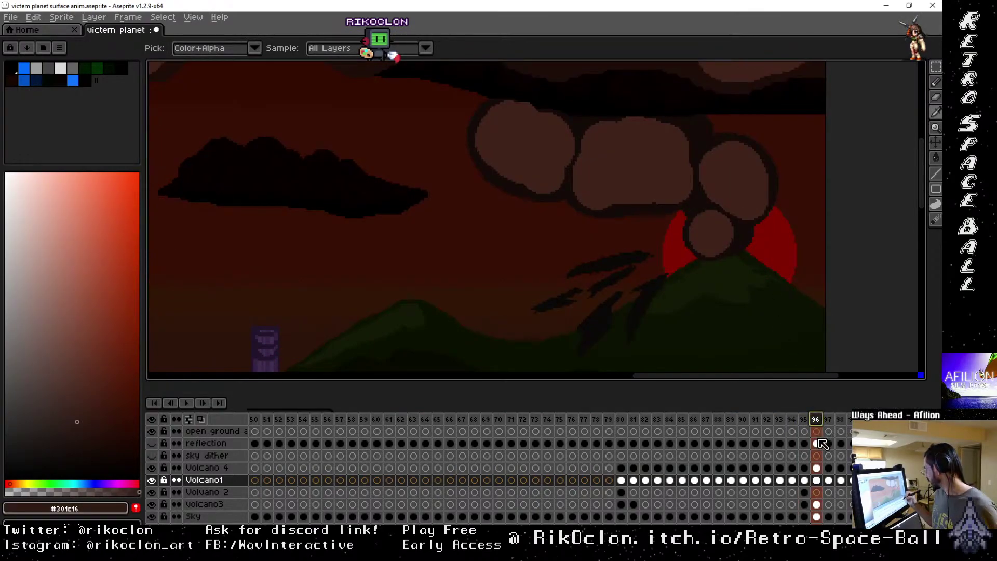
left_click(816, 467)
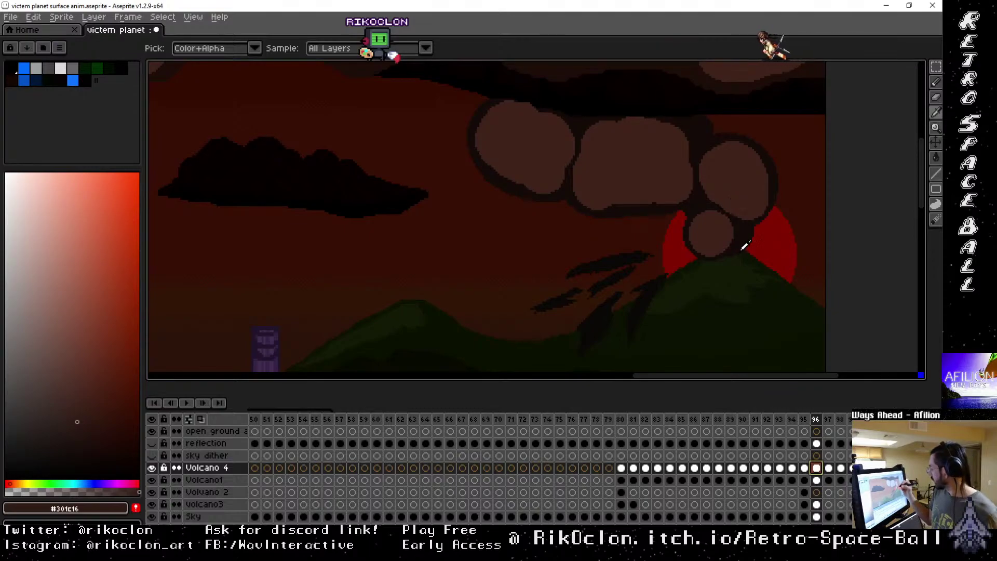
left_click(805, 419)
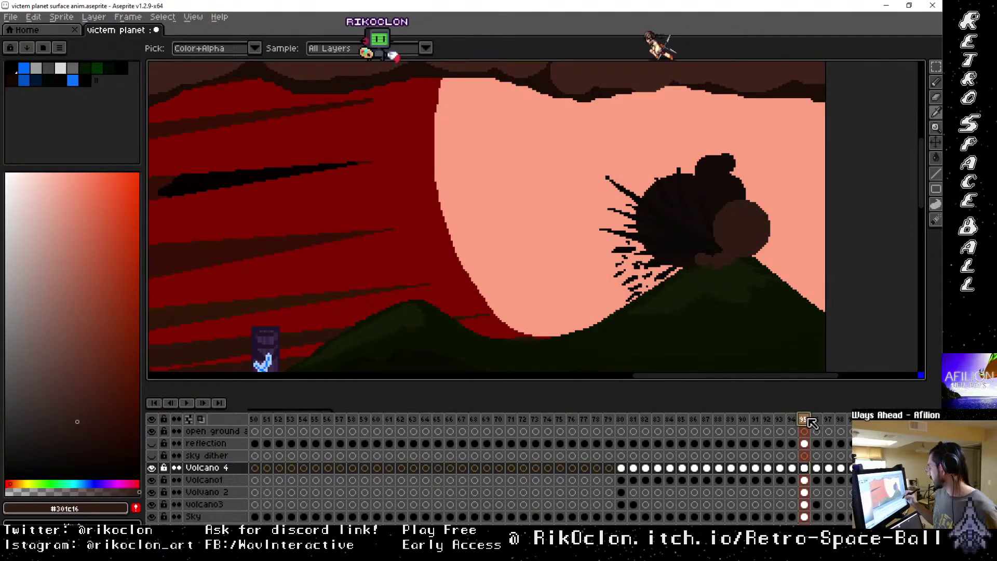
left_click(817, 419)
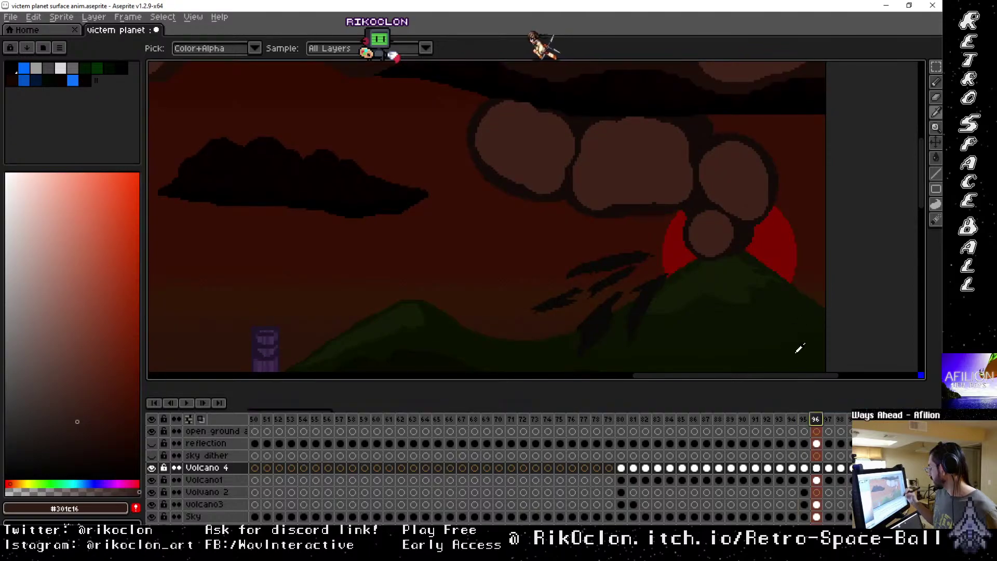
key("g")
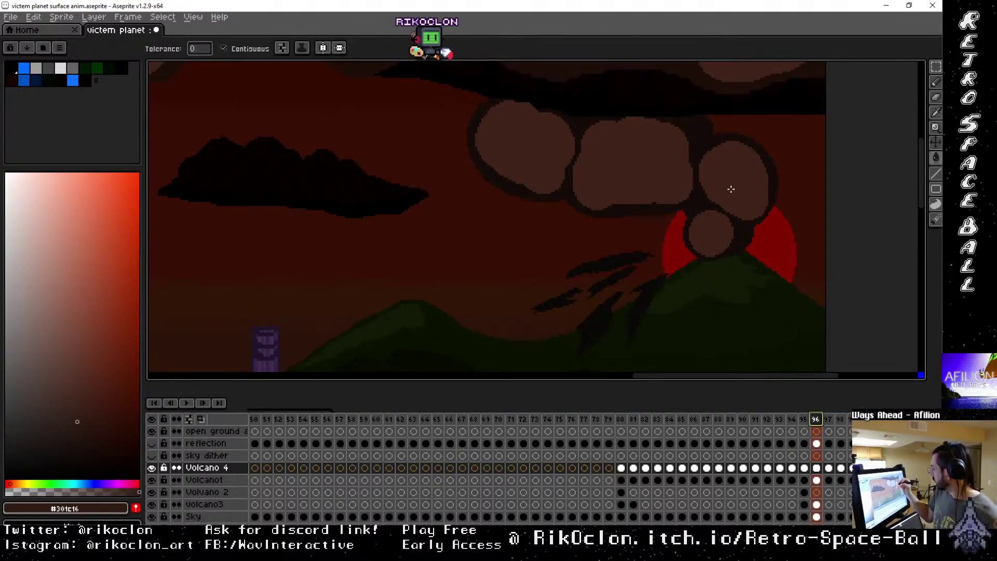
left_click(733, 192)
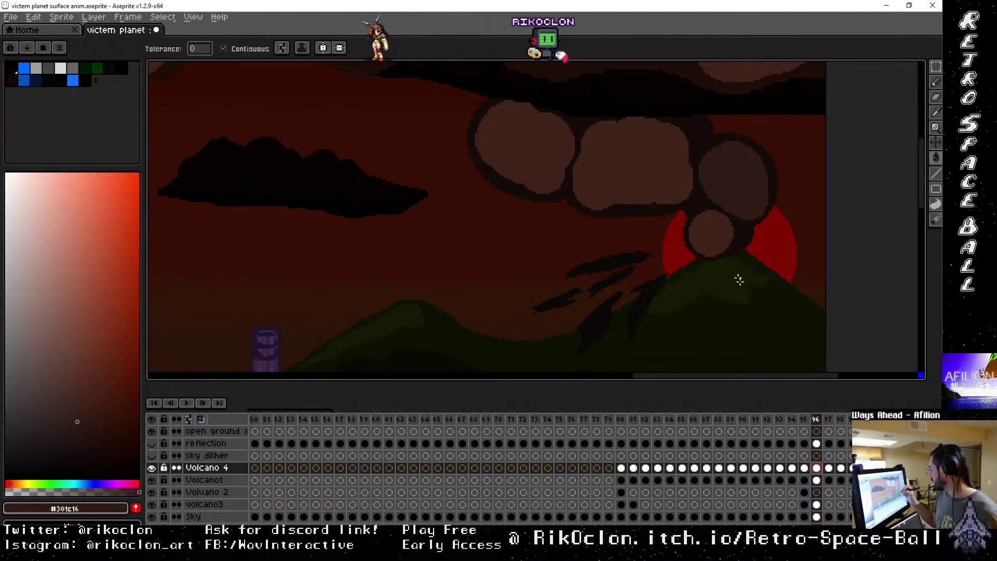
left_click(680, 190)
left_click(545, 147)
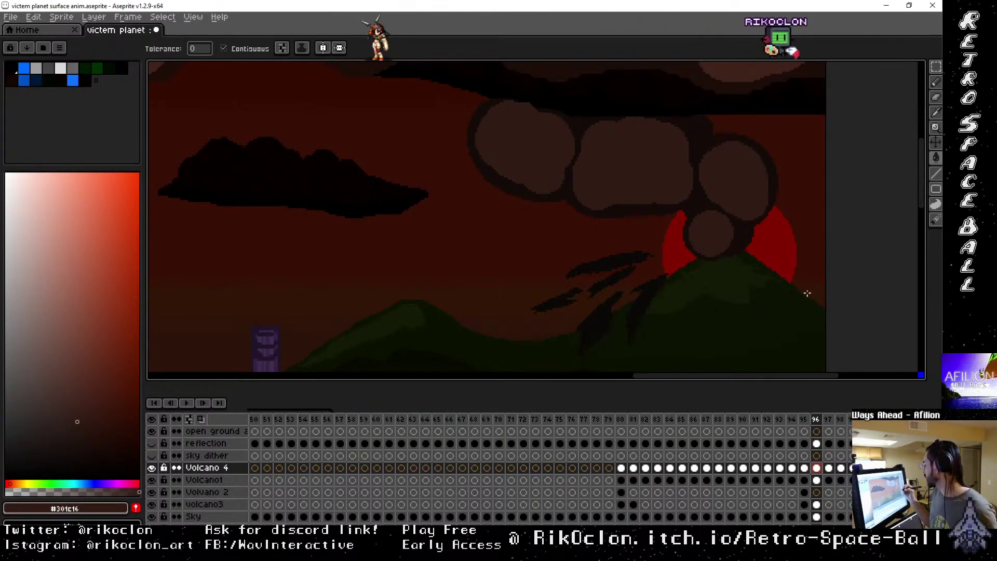
Enlarge the middle light puff in frame 96 along its lower and right edges with a 19 px, then 16 px brush in #301c16.
left_click(805, 420)
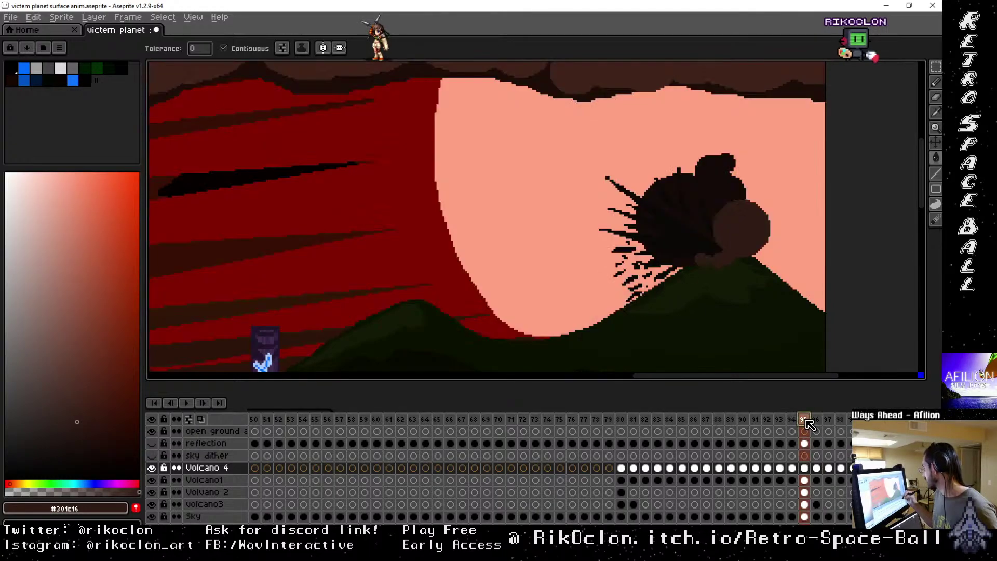
left_click(817, 421)
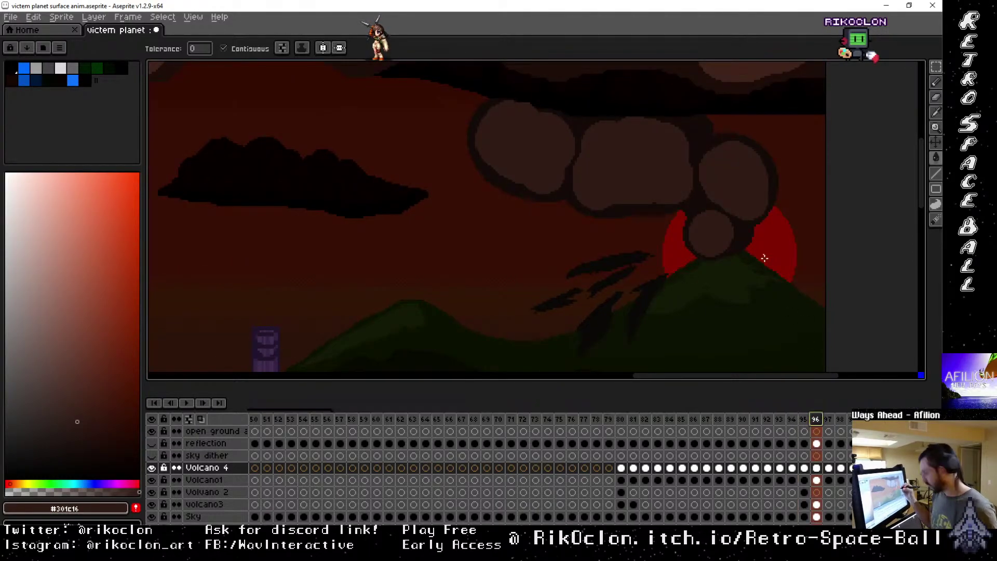
scroll(761, 274, "down", 3)
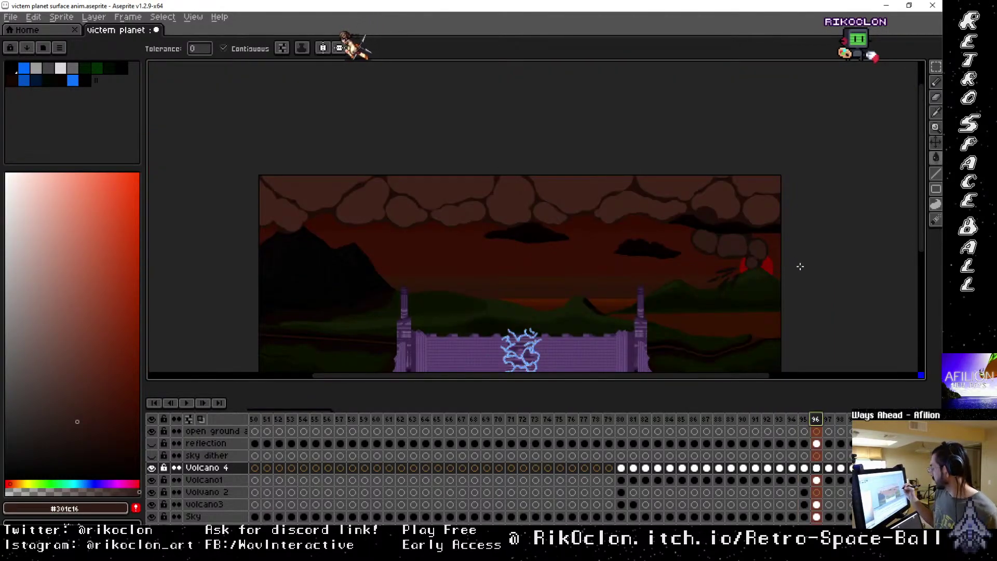
scroll(800, 266, "up", 2)
left_click_drag(690, 263, 801, 267)
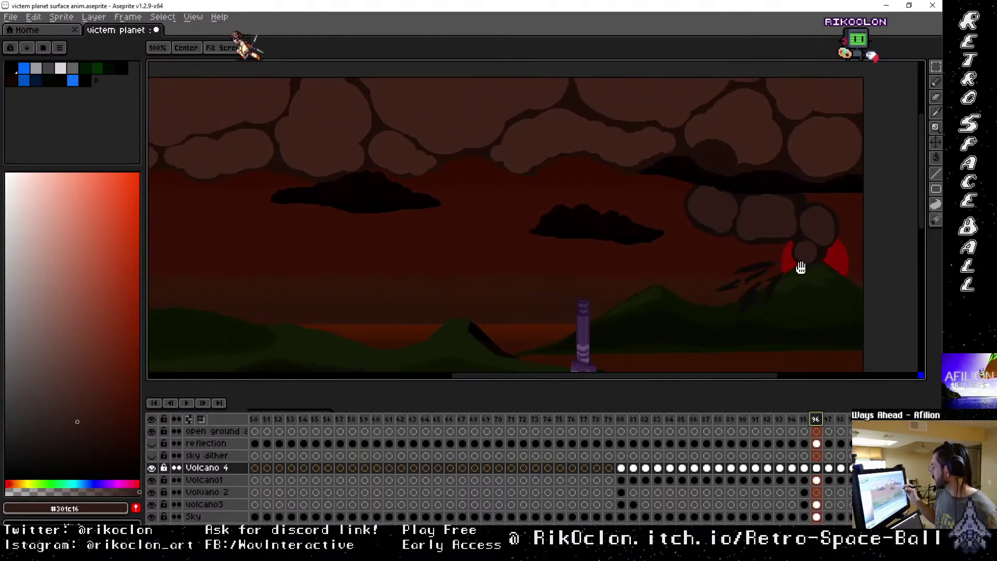
key("g")
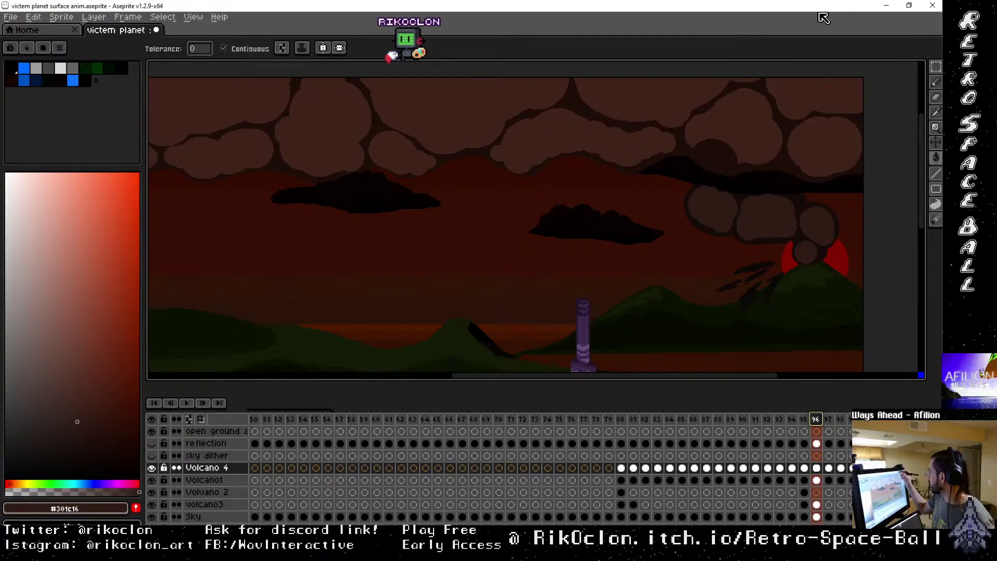
scroll(787, 247, "up", 3)
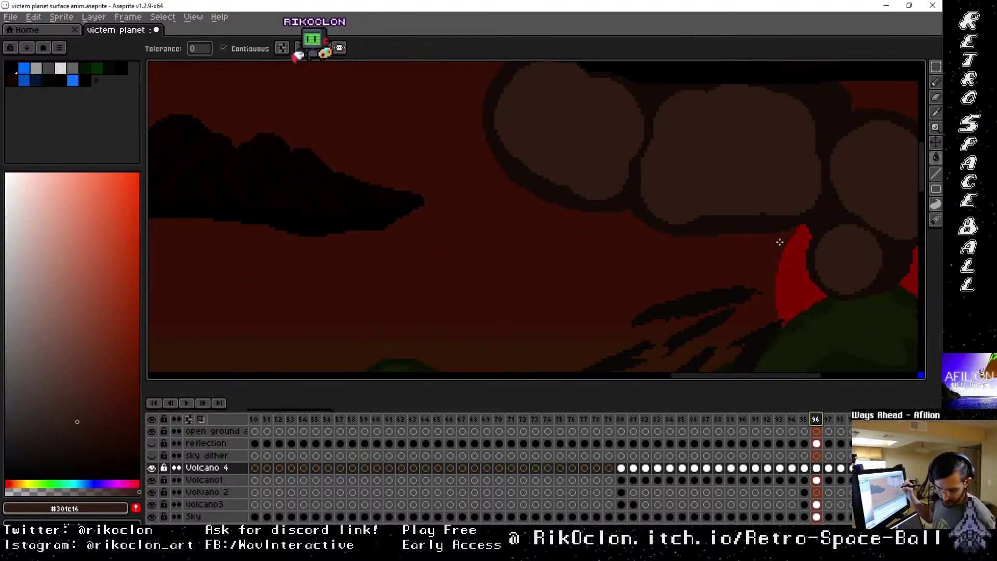
key("i")
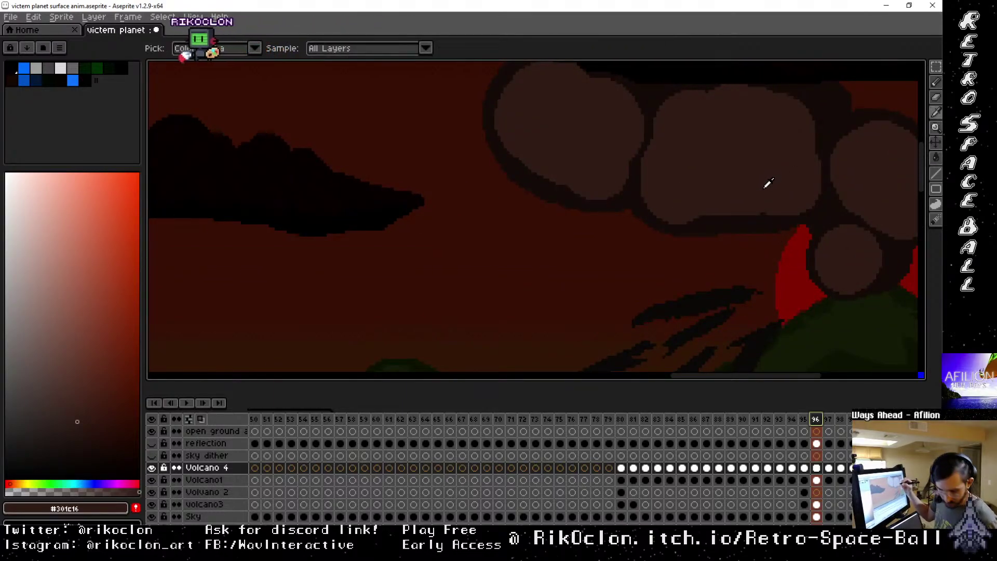
key("b")
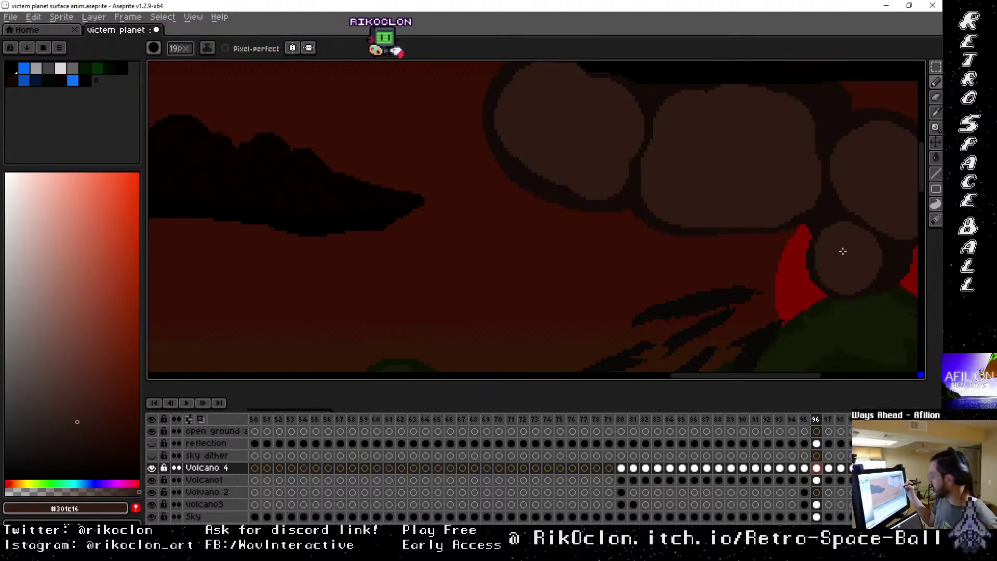
key("minus")
key("minus")
key("minus")
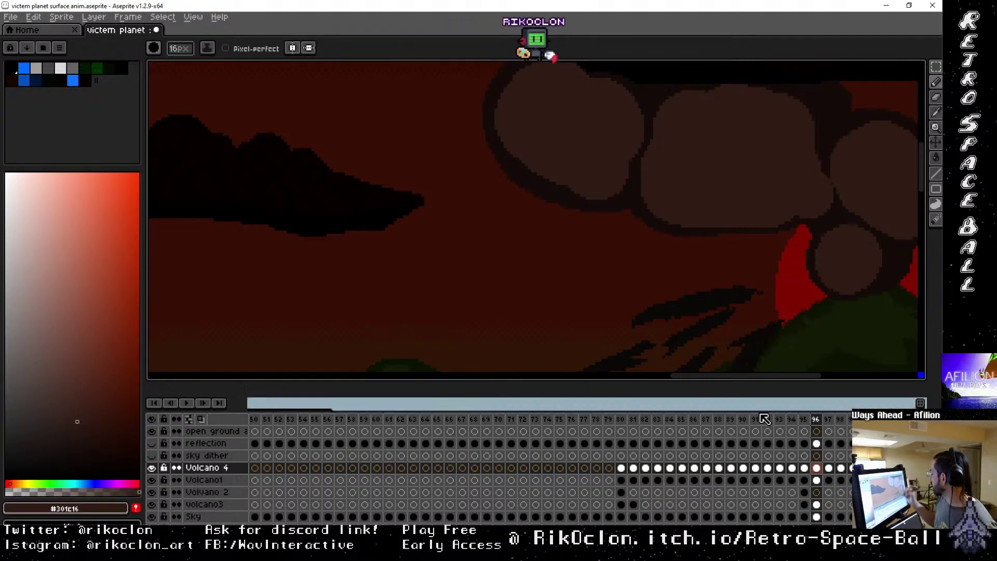
Go back and forth through frames 92 to 97 in a wider view to examine the plume and clouds in the animation.
key("v")
scroll(839, 364, "down", 3)
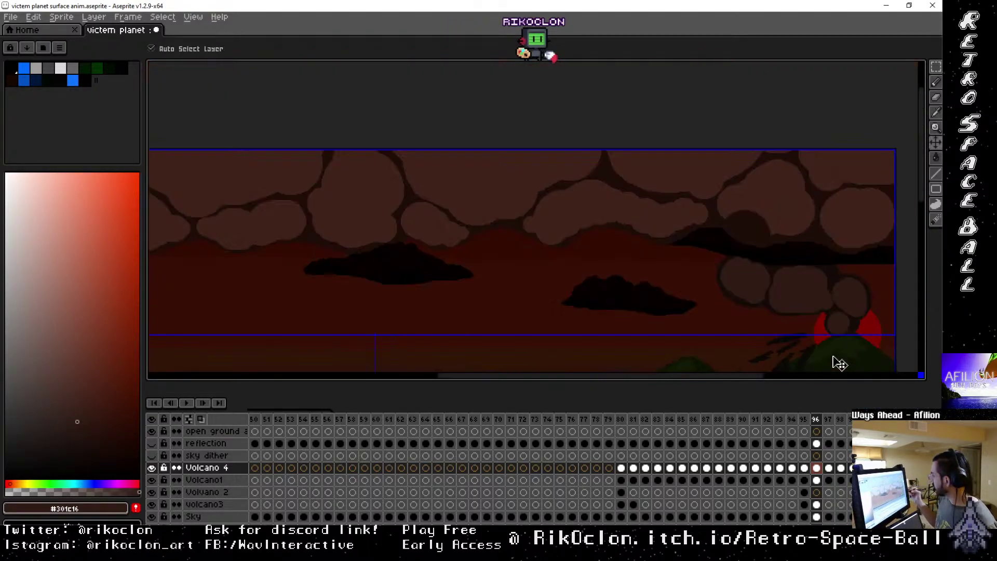
left_click_drag(857, 333, 831, 224)
key("b")
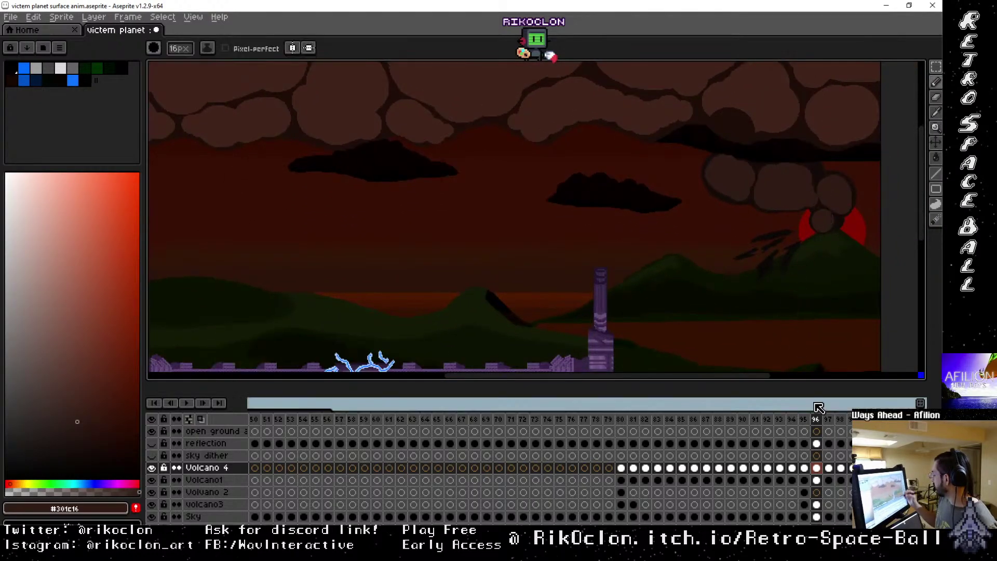
left_click(804, 419)
left_click(819, 422)
left_click(828, 420)
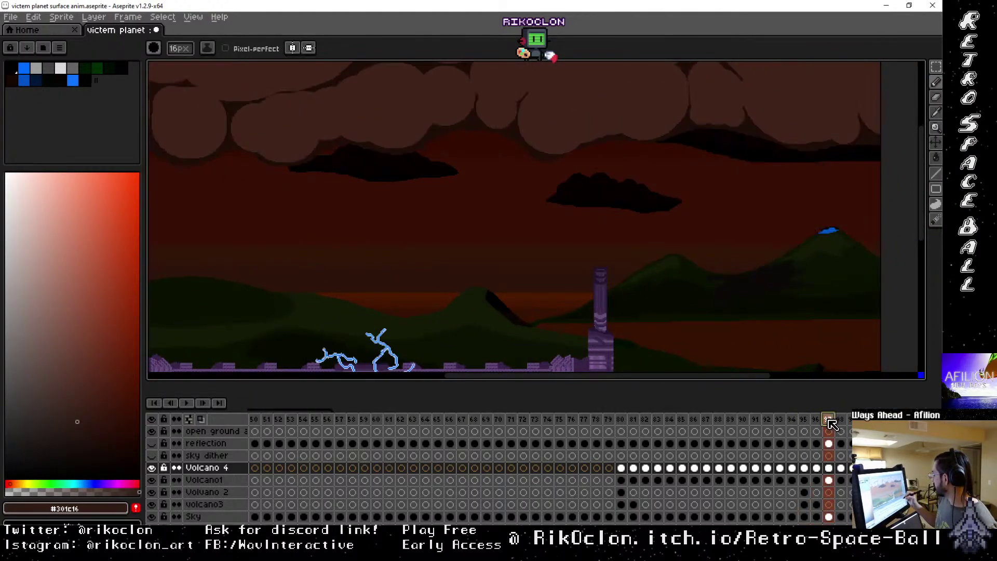
left_click(805, 421)
left_click(793, 421)
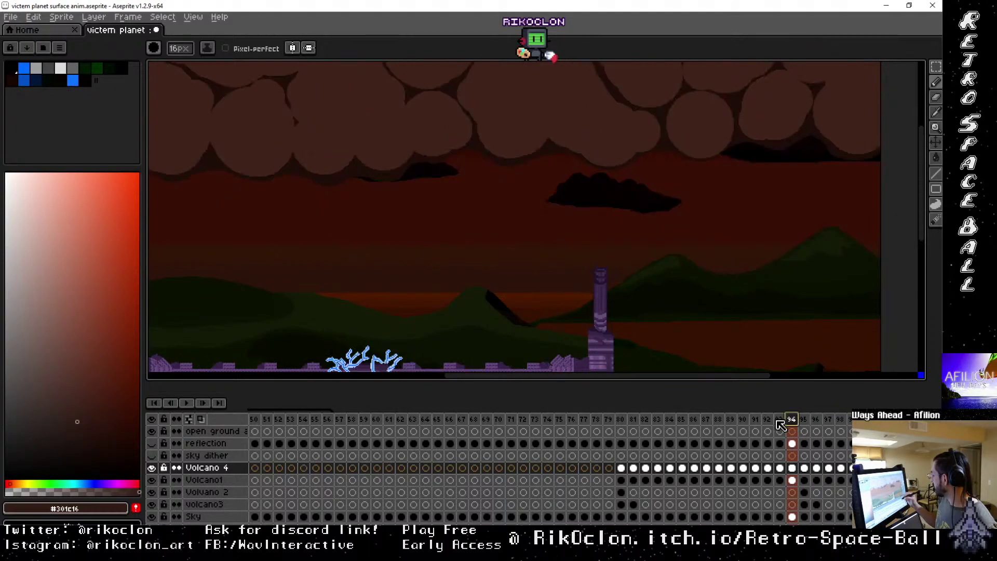
left_click(780, 421)
left_click(768, 420)
left_click(779, 420)
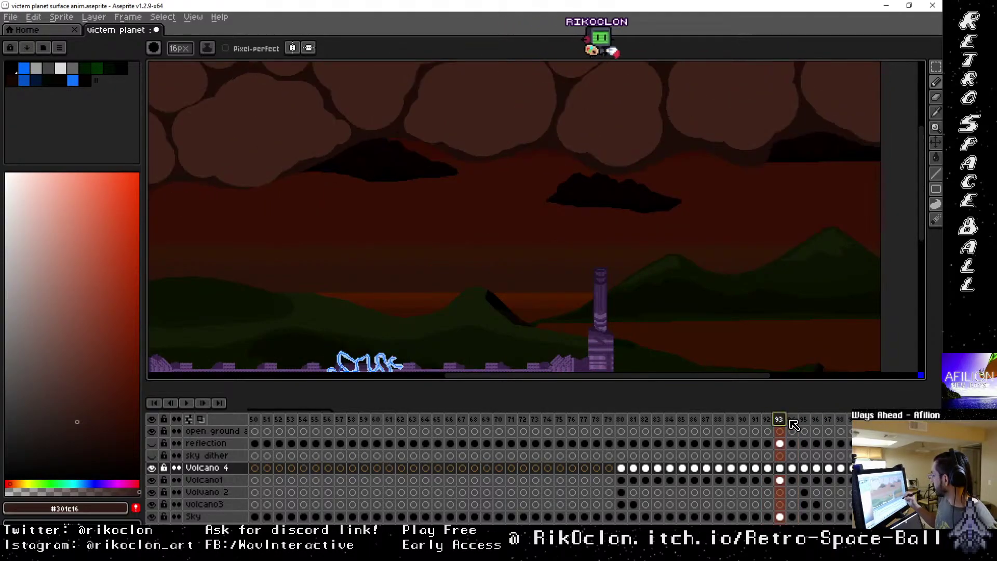
left_click(792, 421)
left_click(804, 420)
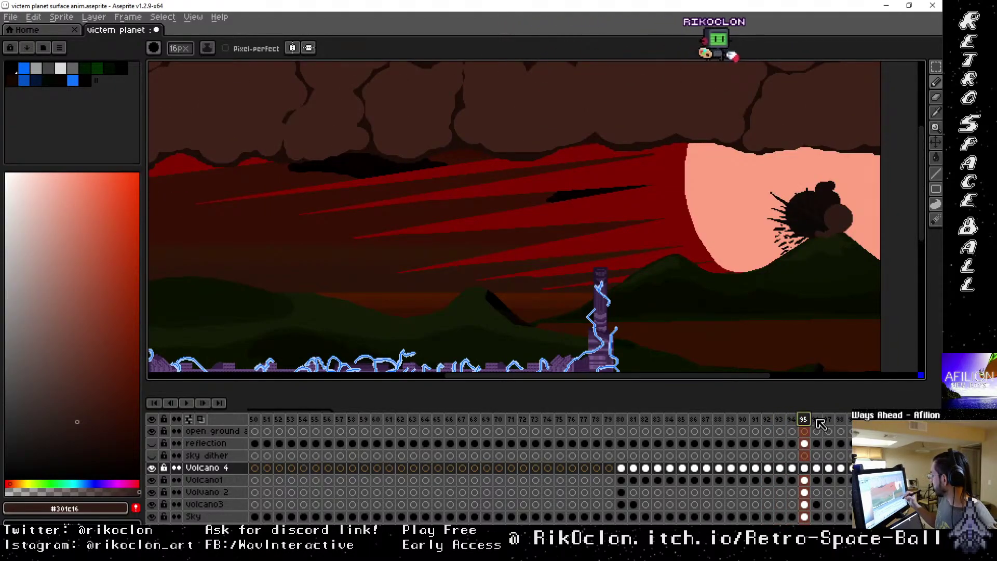
left_click(817, 420)
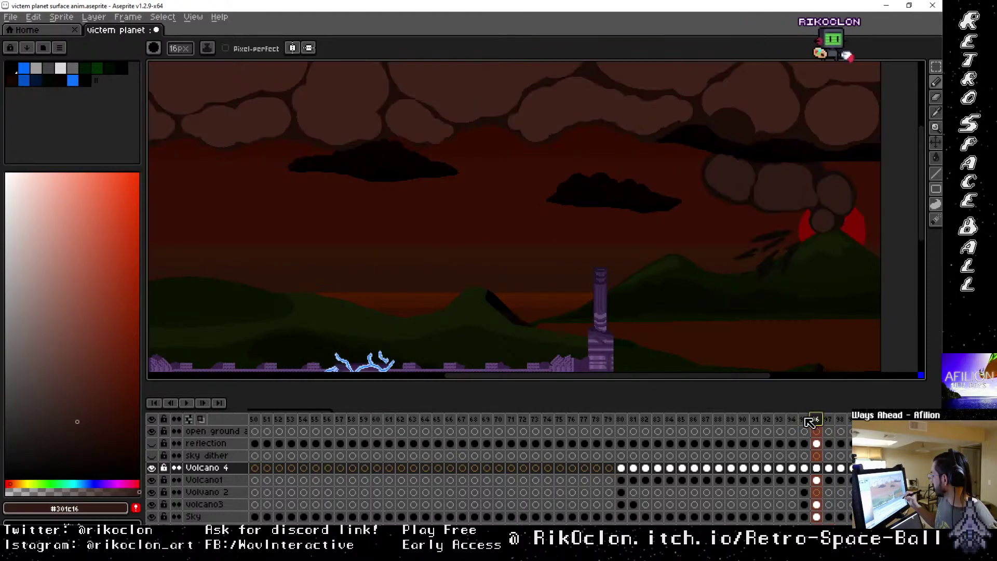
key("Left")
key("Left")
key("Left")
key("Left")
key("Right")
key("Right")
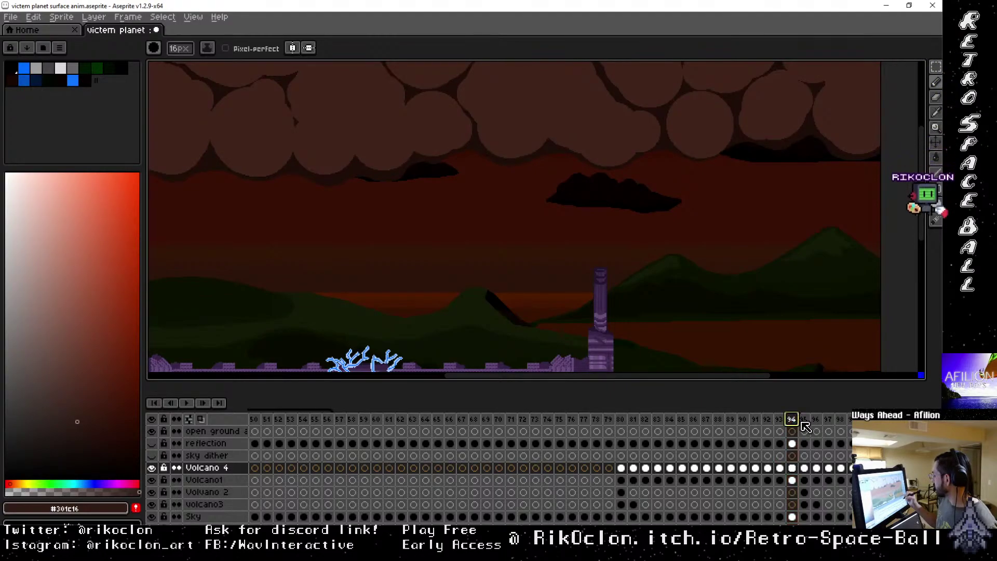
key("Right")
key("Left")
key("Left")
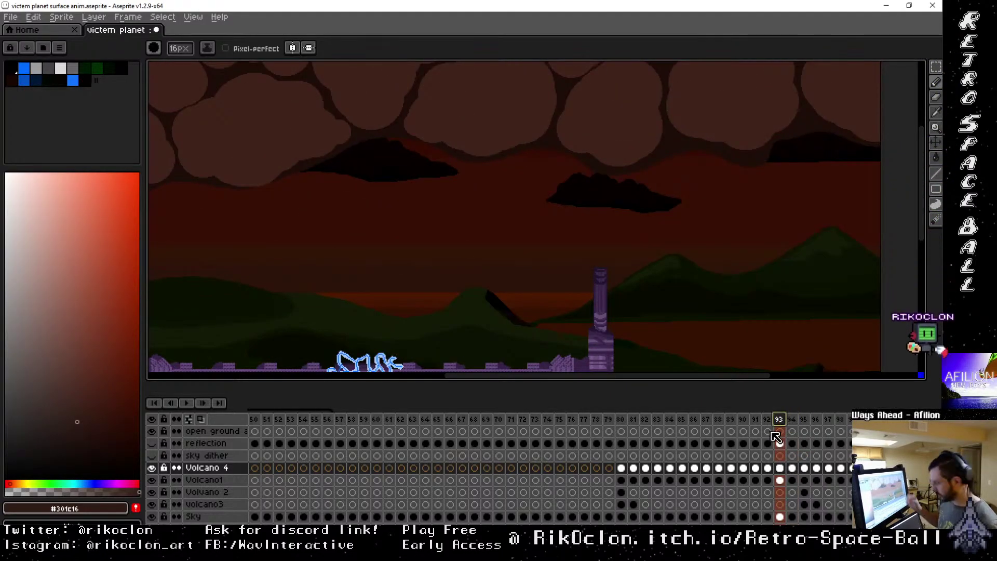
Step forward from frame 93 to frame 98 and play the animation to examine the eruption and clouds.
key("Right")
key("Right")
key("Right")
key("Right")
key("Right")
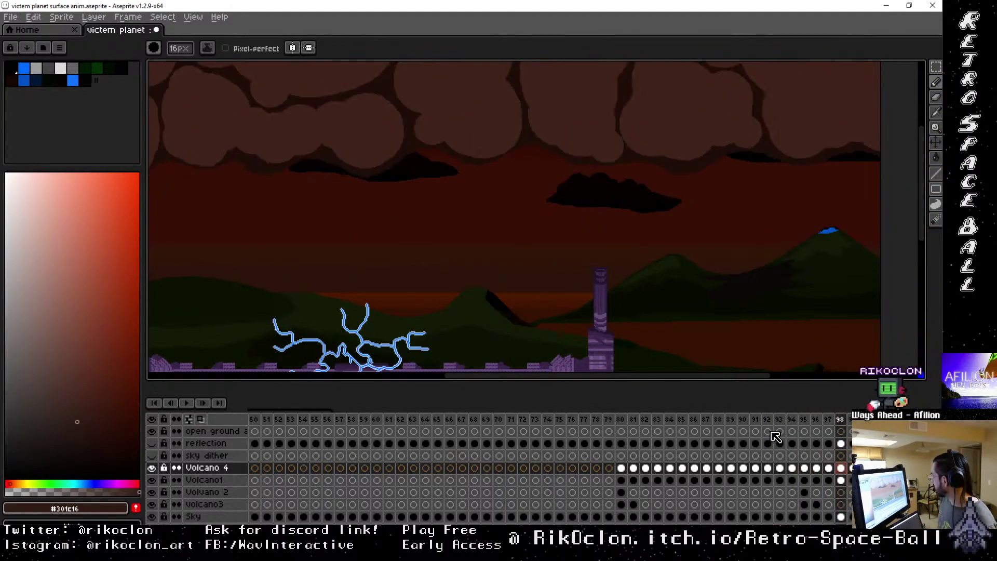
key("Return")
key("Return")
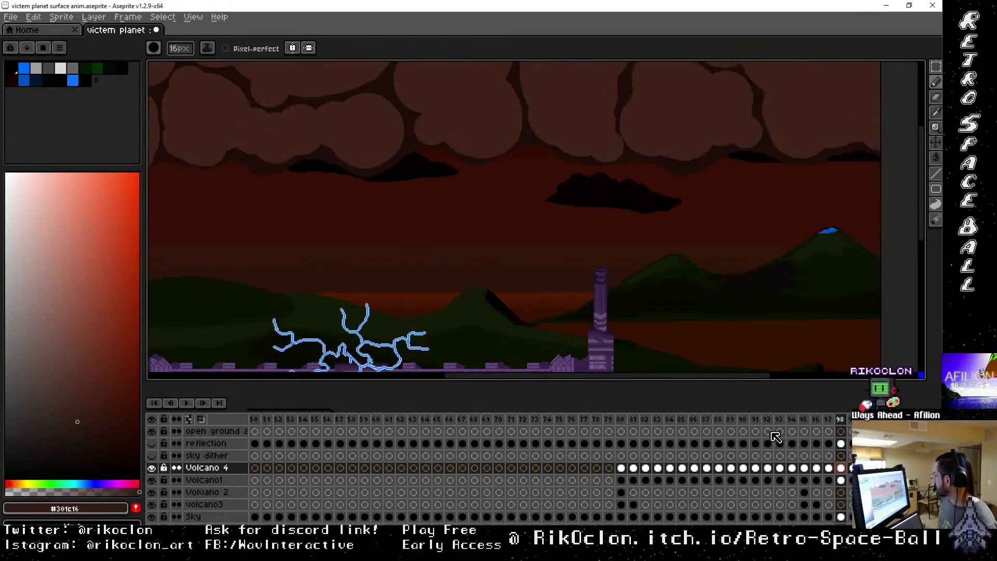
key("Return")
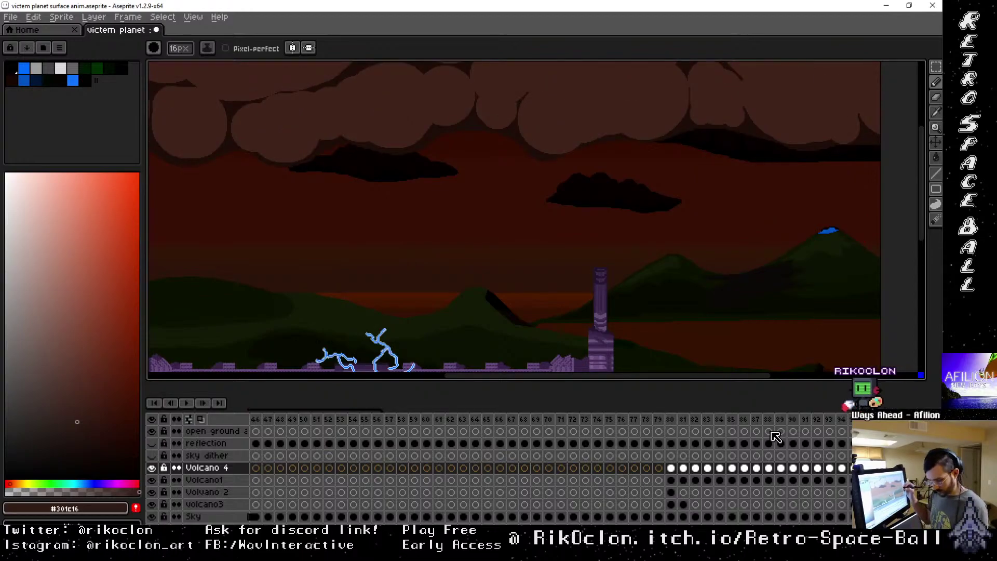
Sample the dark smoke colour #140b08 and paint rounded puffs over and beside the crater on the next frame's Volcano 4 layer, using a 16 px brush.
key("plus")
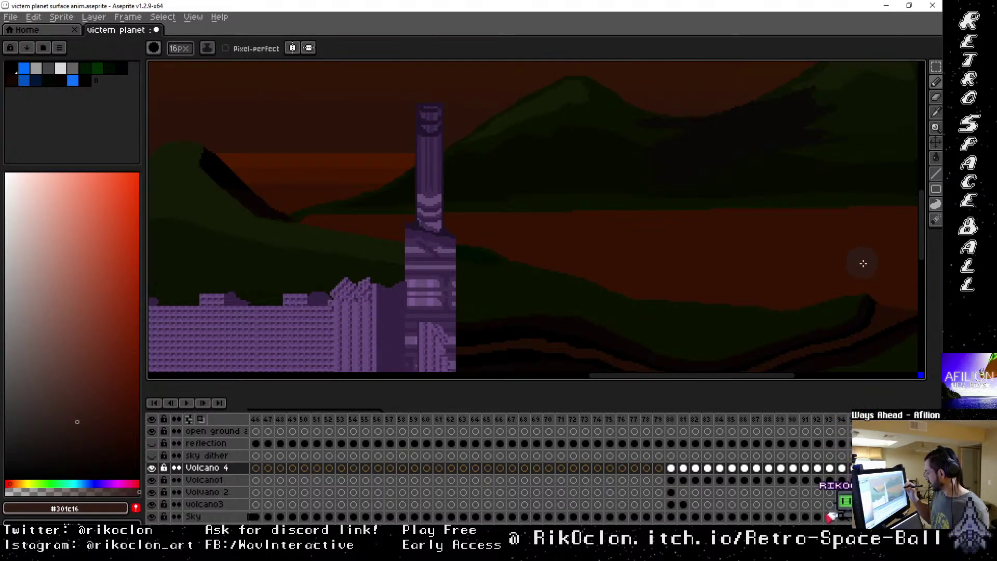
left_click_drag(863, 264, 809, 194)
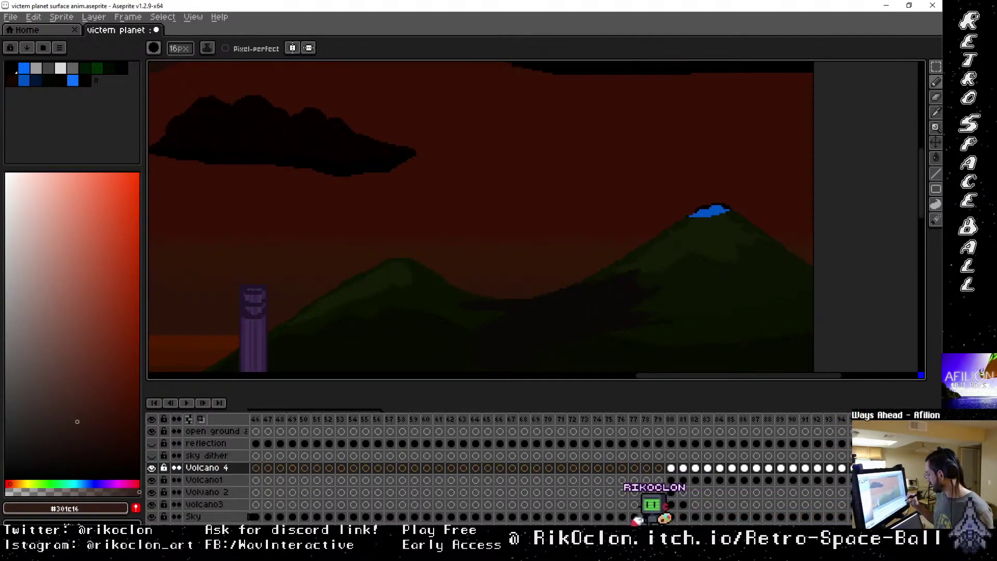
left_click(204, 479)
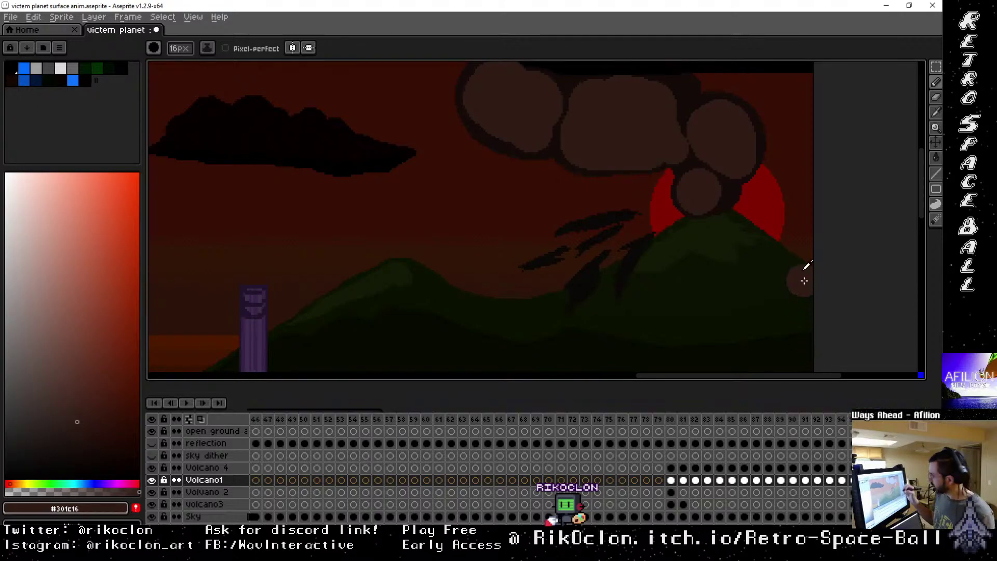
key("i")
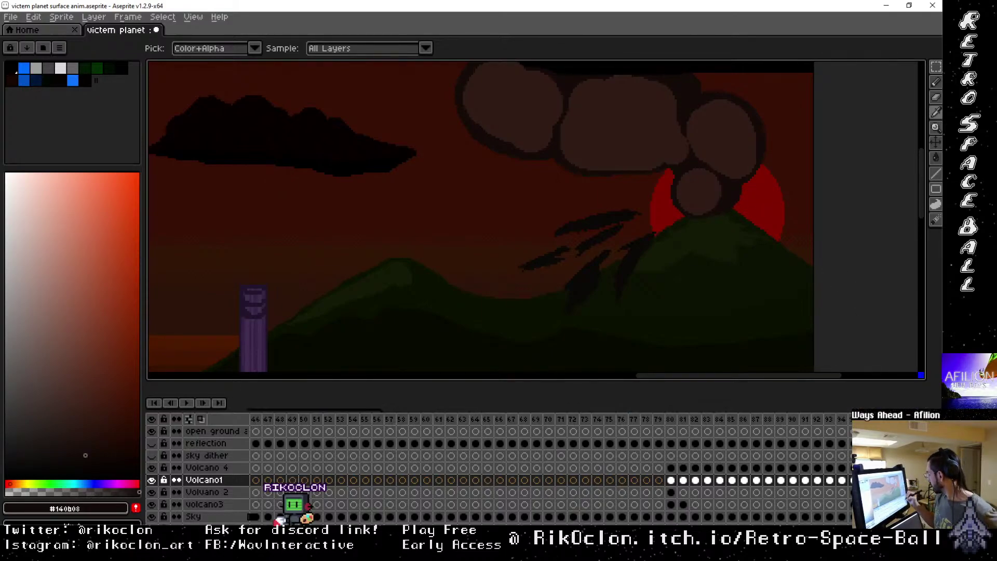
left_click(206, 467)
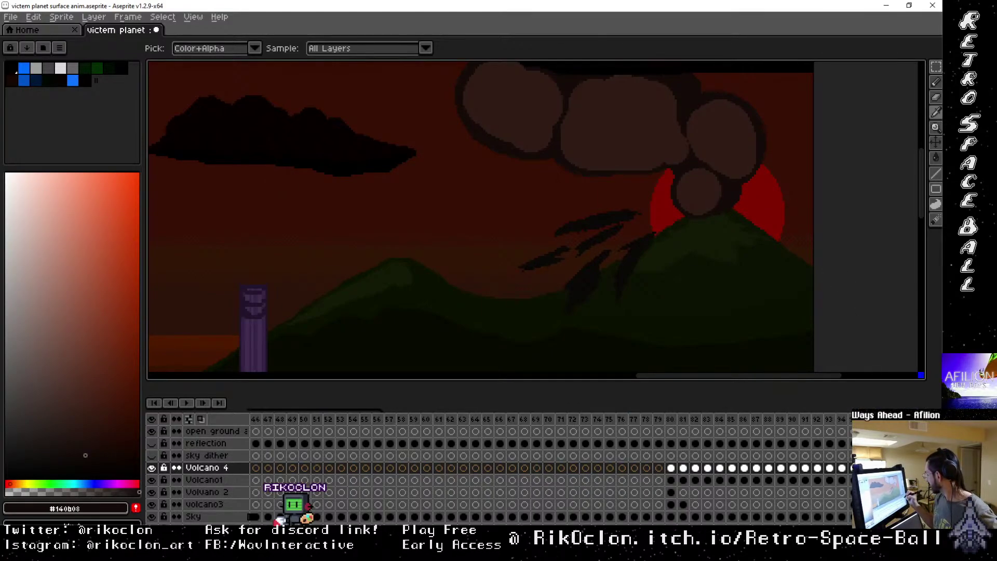
left_click(891, 467)
key("b")
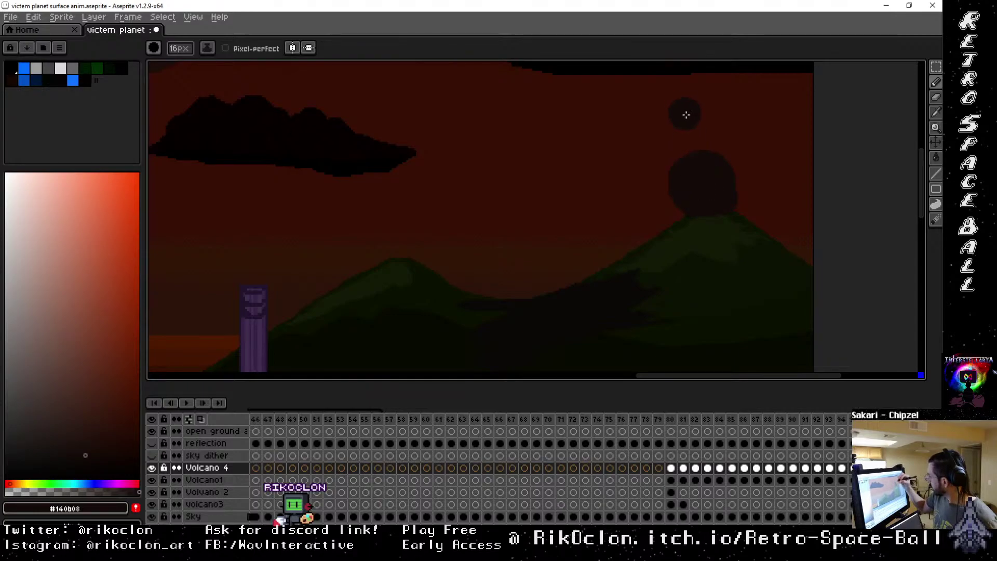
mouse_move(663, 170)
left_mouse_down()
mouse_move(600, 153)
mouse_move(659, 168)
mouse_move(652, 136)
left_mouse_up()
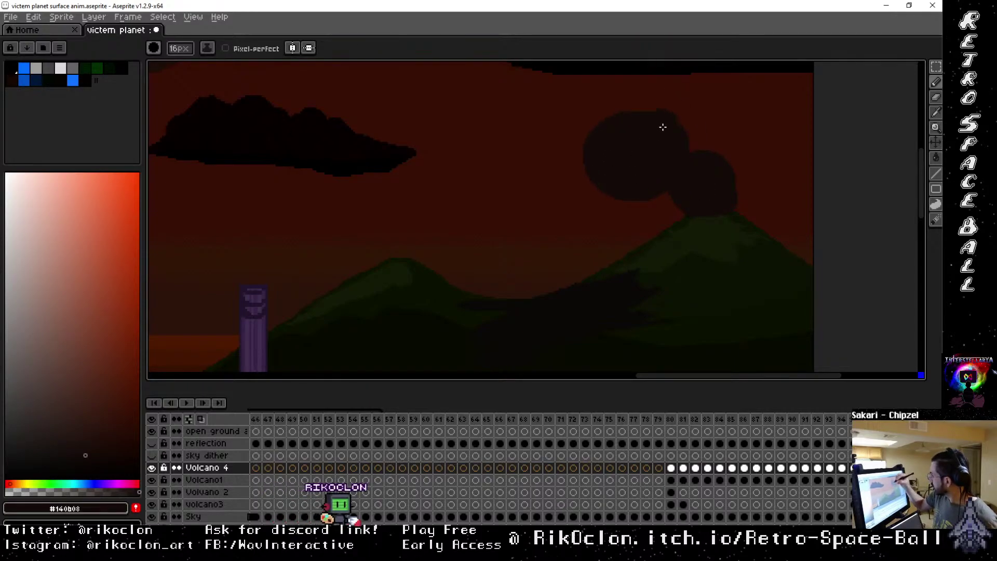
mouse_move(741, 176)
left_mouse_down()
mouse_move(797, 181)
mouse_move(814, 75)
mouse_move(814, 146)
mouse_move(772, 105)
mouse_move(724, 142)
mouse_move(757, 142)
mouse_move(732, 151)
mouse_move(765, 140)
left_mouse_up()
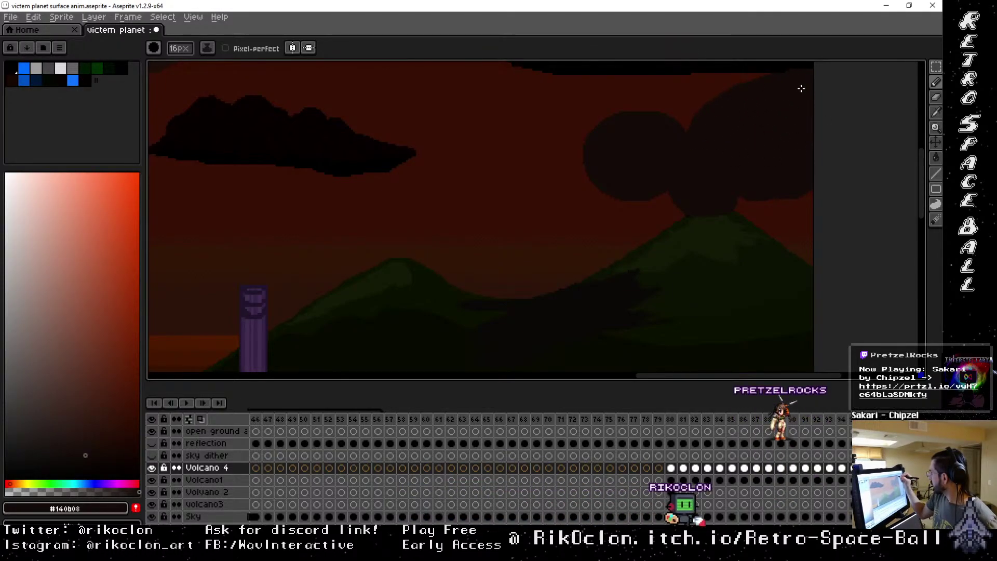
key("ctrl+z")
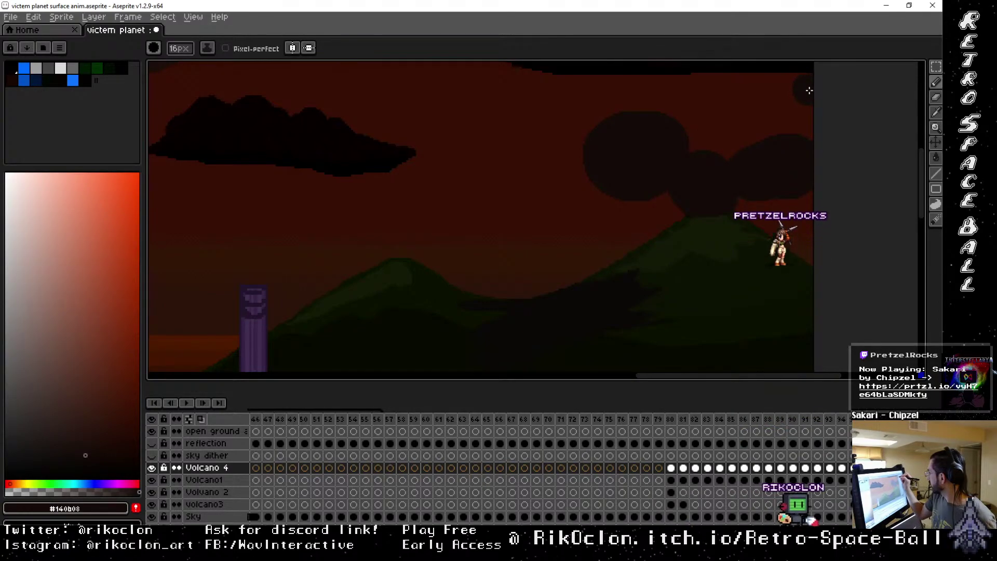
Paint a #140b08 smoke band under the black cloud from the canvas edge, and curve it down to join the puff left of the crater.
mouse_move(809, 91)
left_mouse_down()
mouse_move(700, 89)
mouse_move(671, 100)
mouse_move(696, 92)
mouse_move(681, 93)
mouse_move(680, 102)
mouse_move(615, 96)
left_mouse_up()
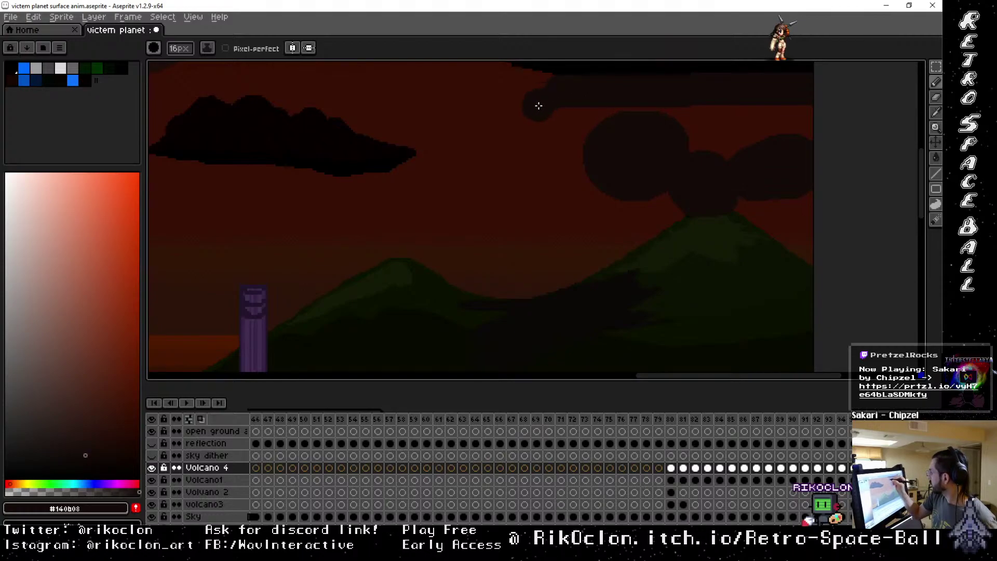
left_click_drag(539, 106, 633, 193)
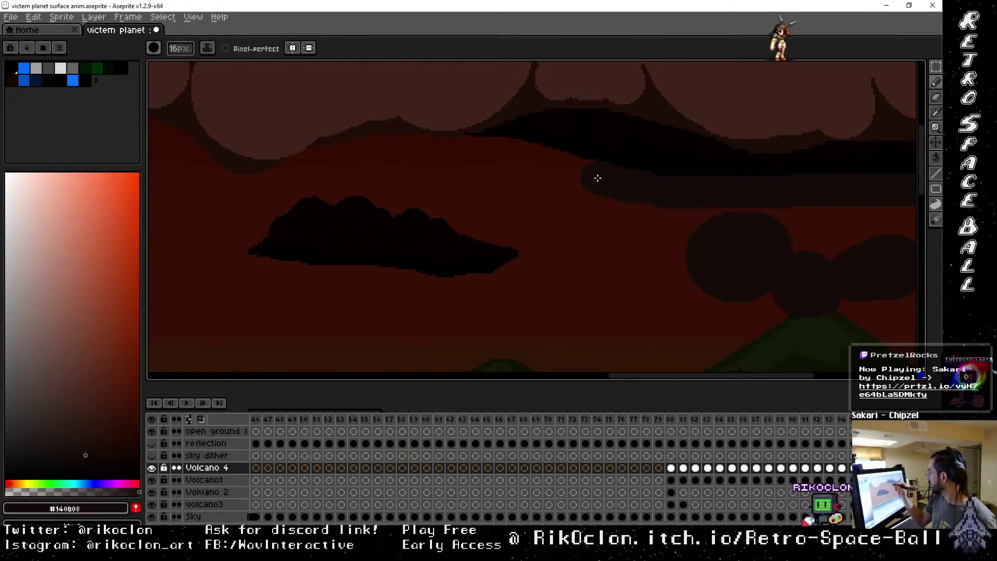
mouse_move(605, 218)
left_mouse_down()
mouse_move(645, 243)
mouse_move(690, 240)
left_mouse_up()
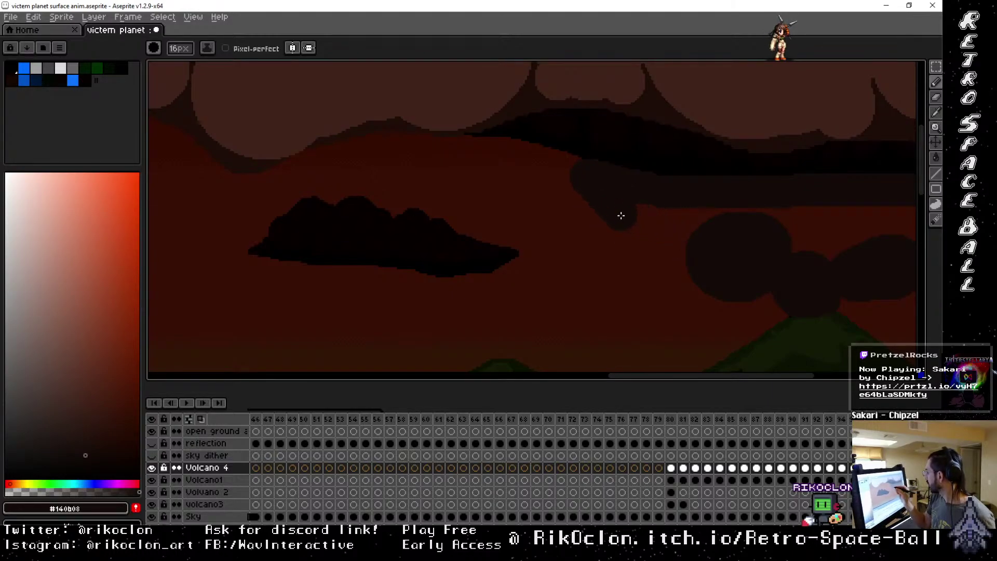
mouse_move(621, 215)
left_mouse_down()
mouse_move(652, 255)
mouse_move(706, 242)
left_mouse_up()
key("ctrl+z")
left_click_drag(634, 232, 698, 278)
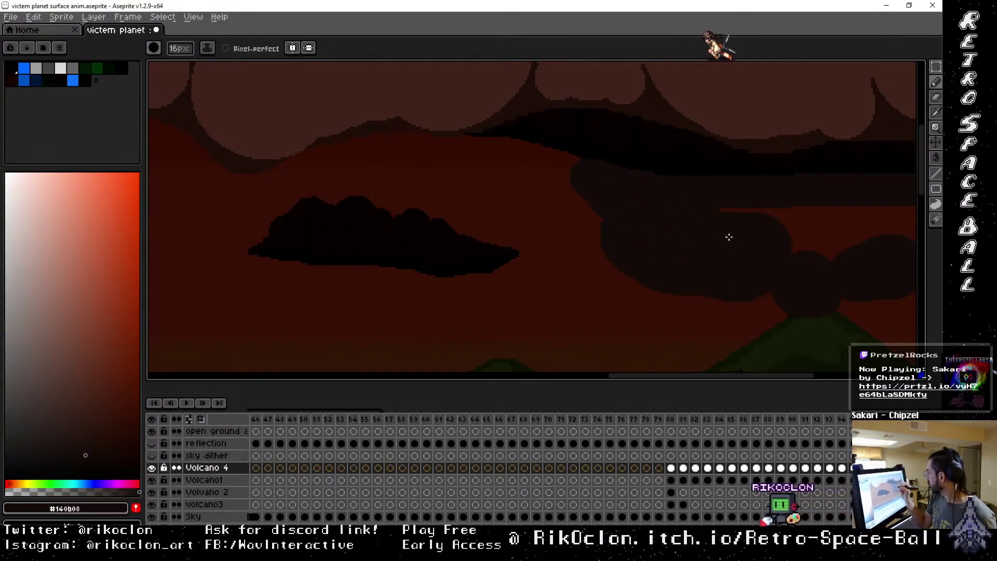
Fill the remaining sky gaps between the smoke band and the puffs above the crater with #140b08.
left_click_drag(817, 261, 571, 255)
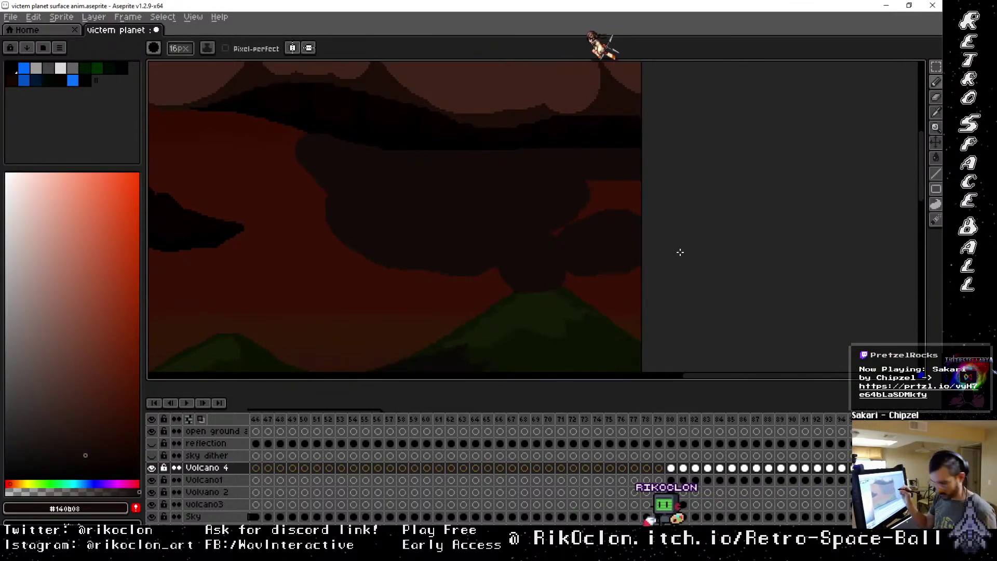
left_click(608, 196)
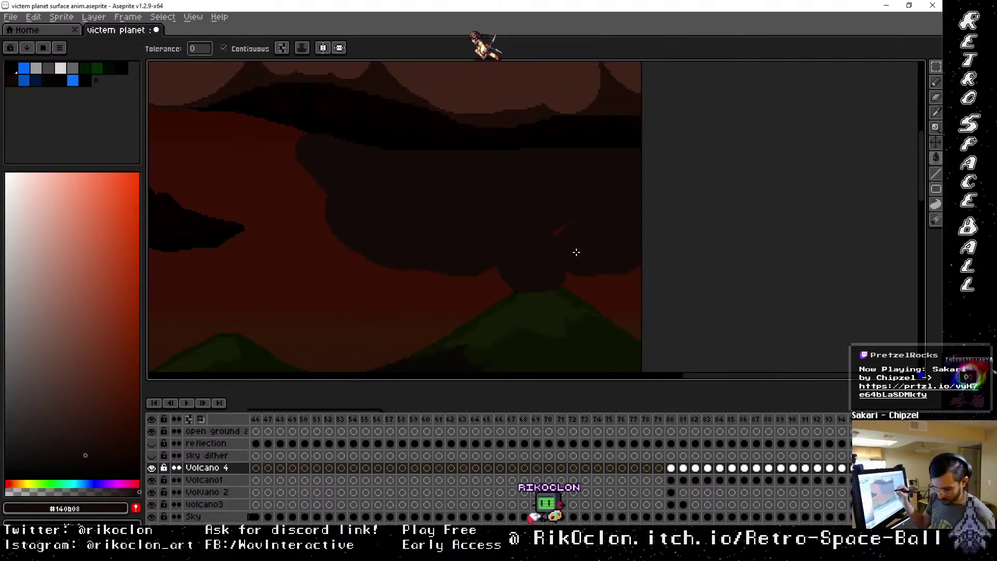
key("space")
left_click_drag(621, 280, 646, 246)
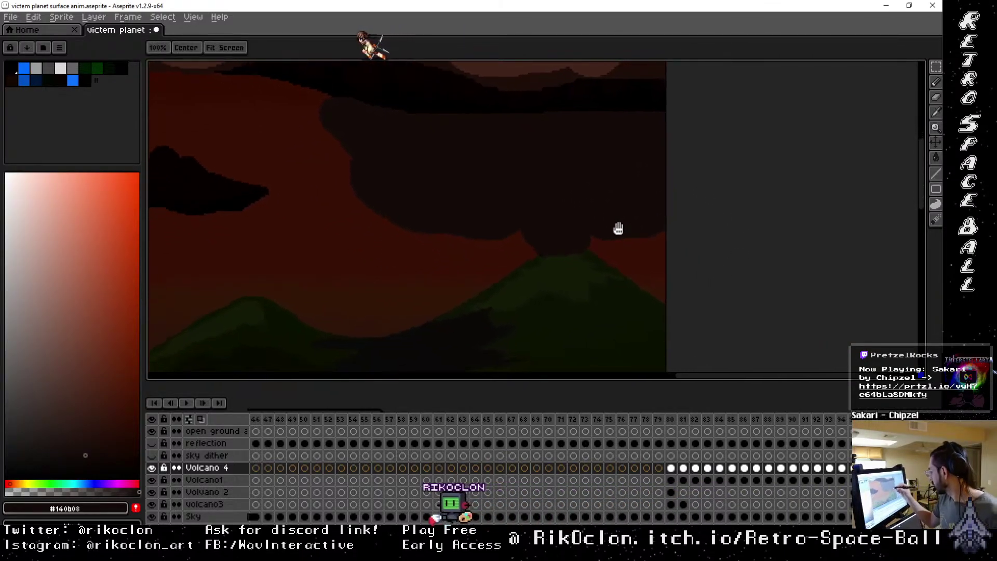
key("b")
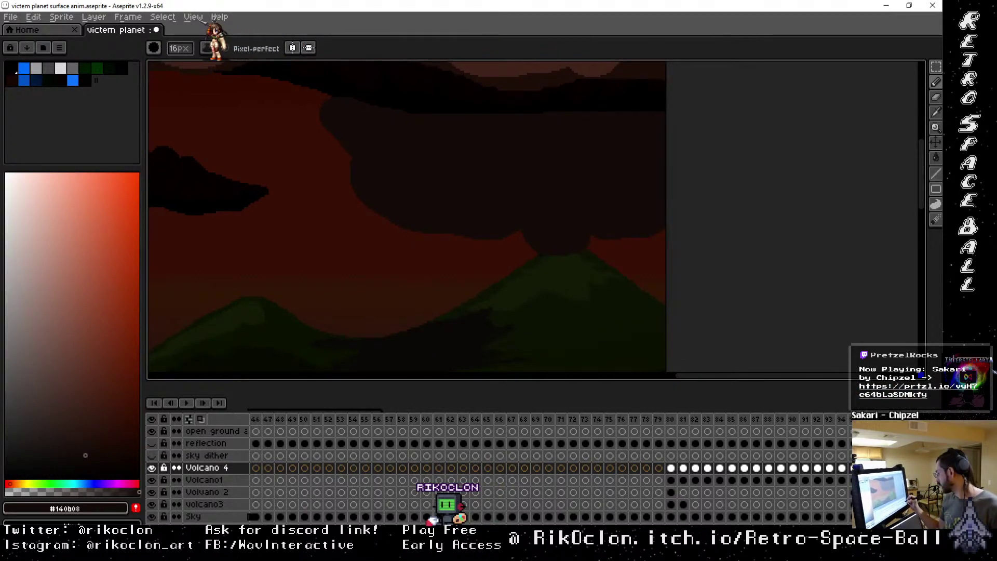
key("Down")
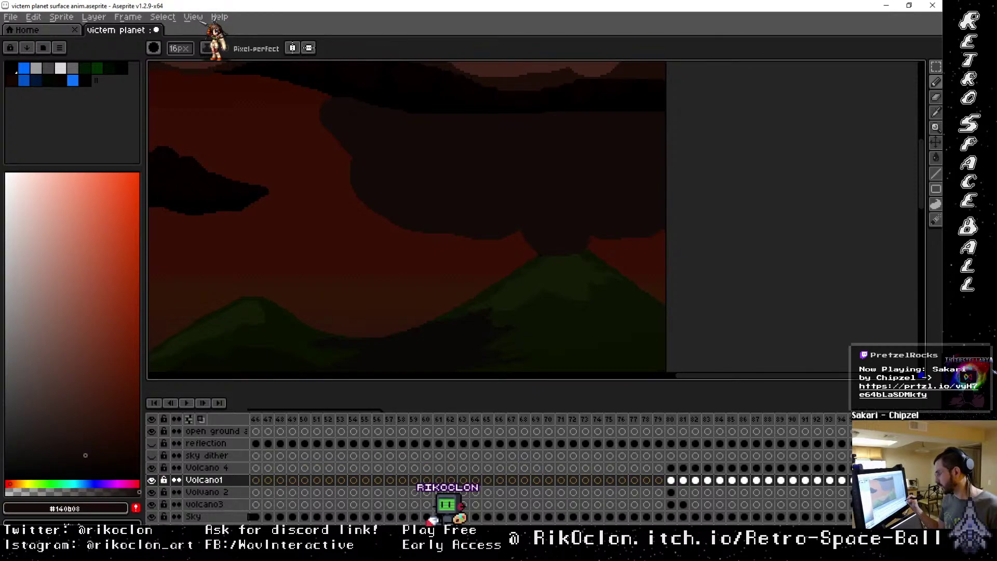
key("Up")
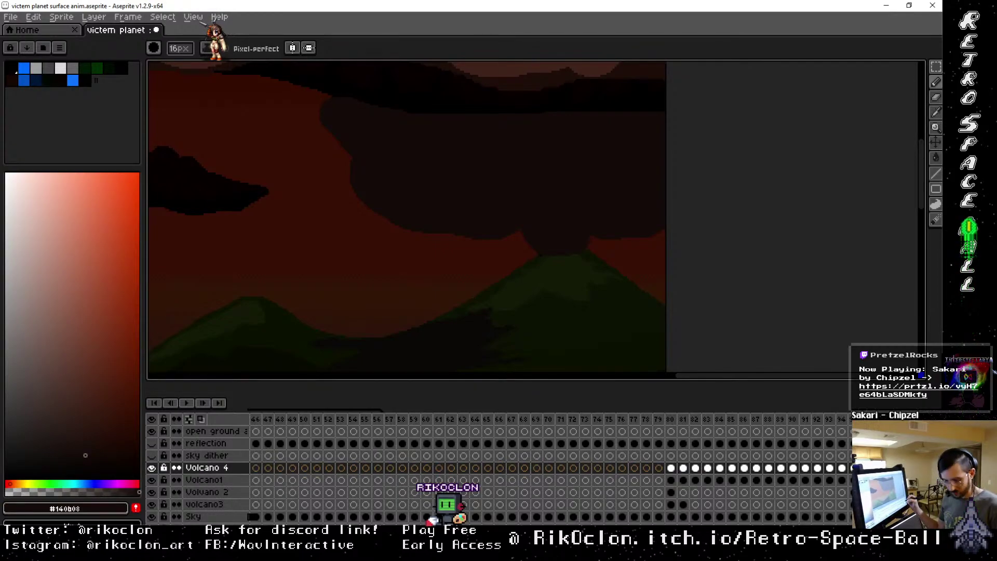
key("m")
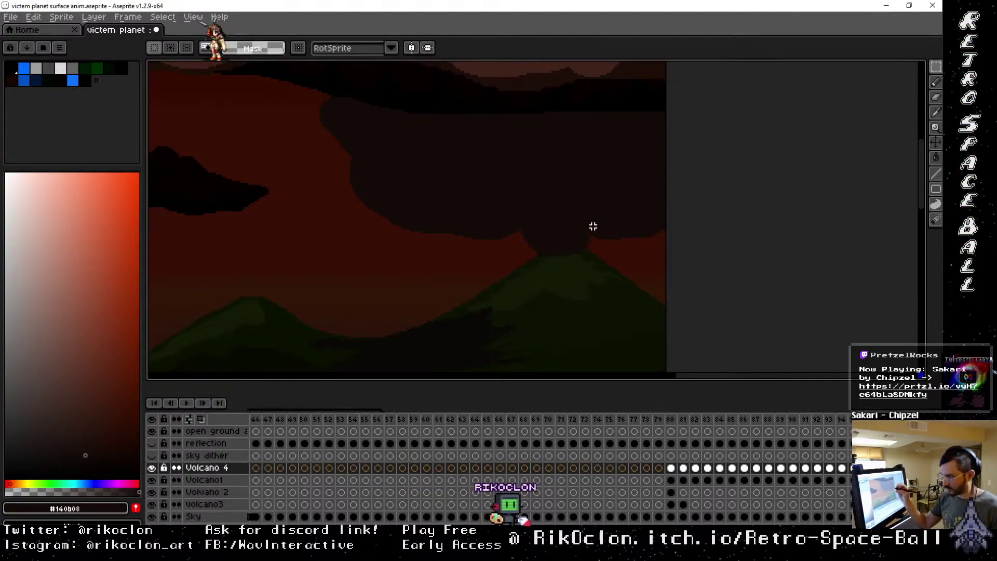
left_click_drag(300, 90, 748, 302)
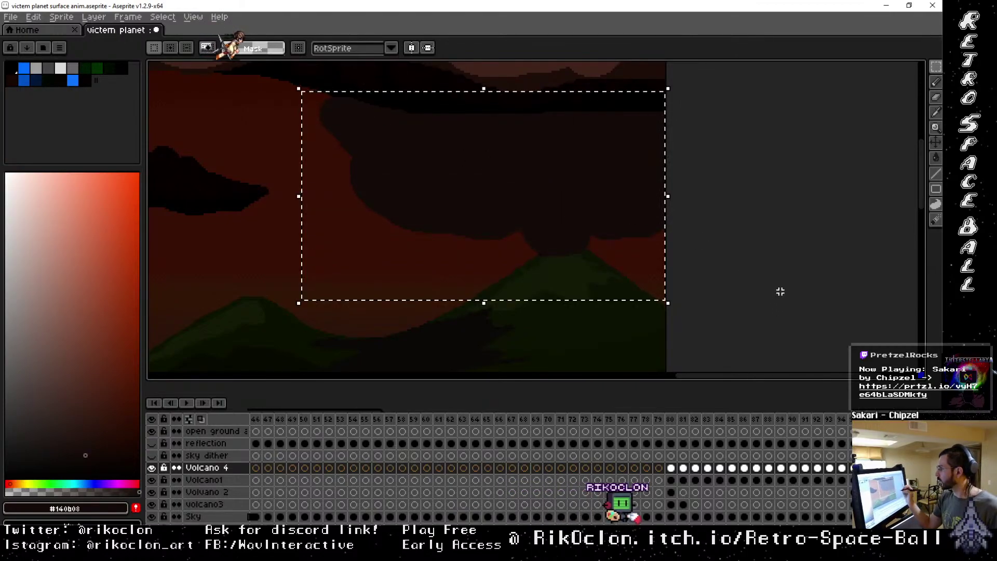
key("ctrl+x")
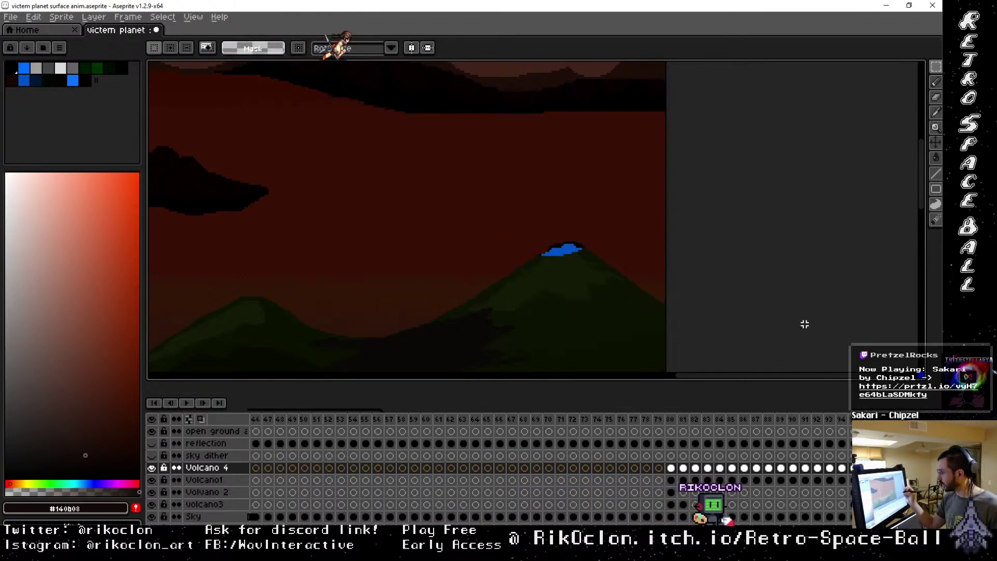
key("Down")
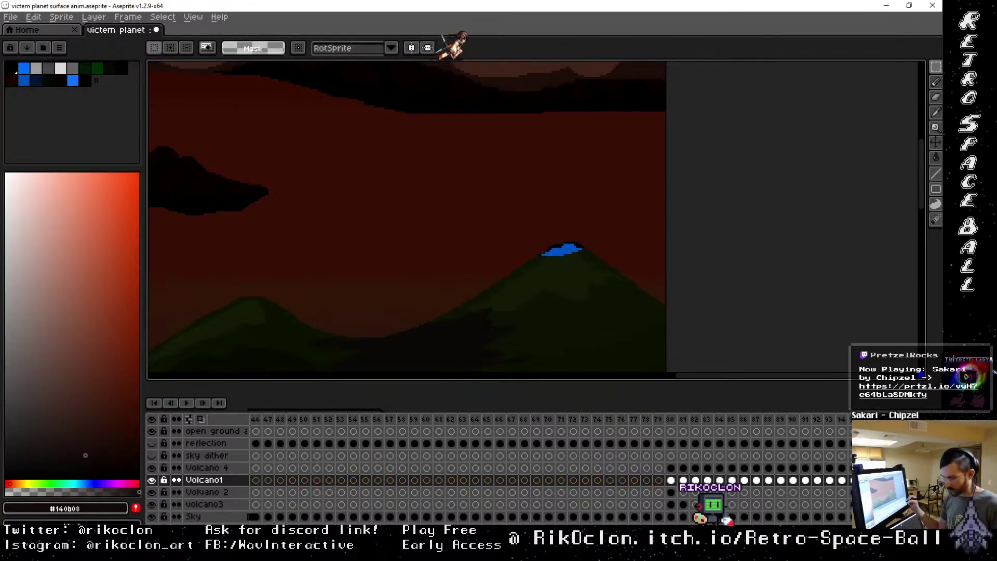
key("ctrl+z")
key("Up")
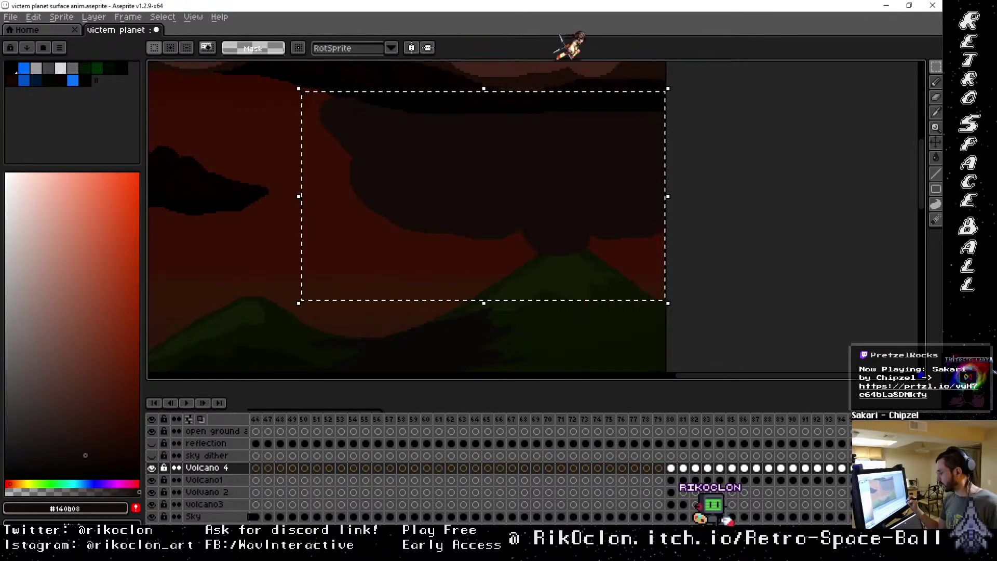
Sample #301c16 from the round light puff beside the crater in the bright explosion frame.
left_click(671, 418)
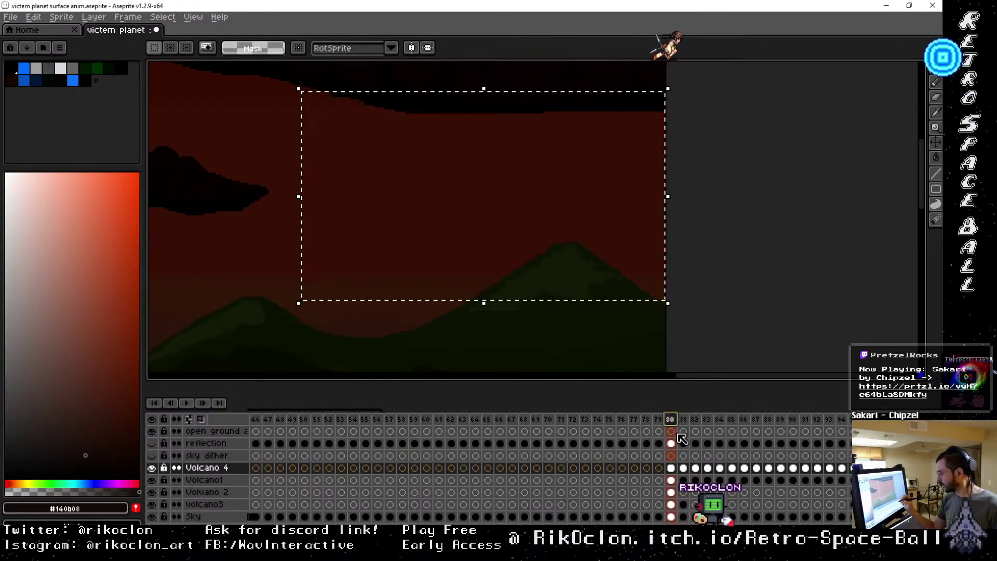
left_click_drag(594, 210, 663, 193)
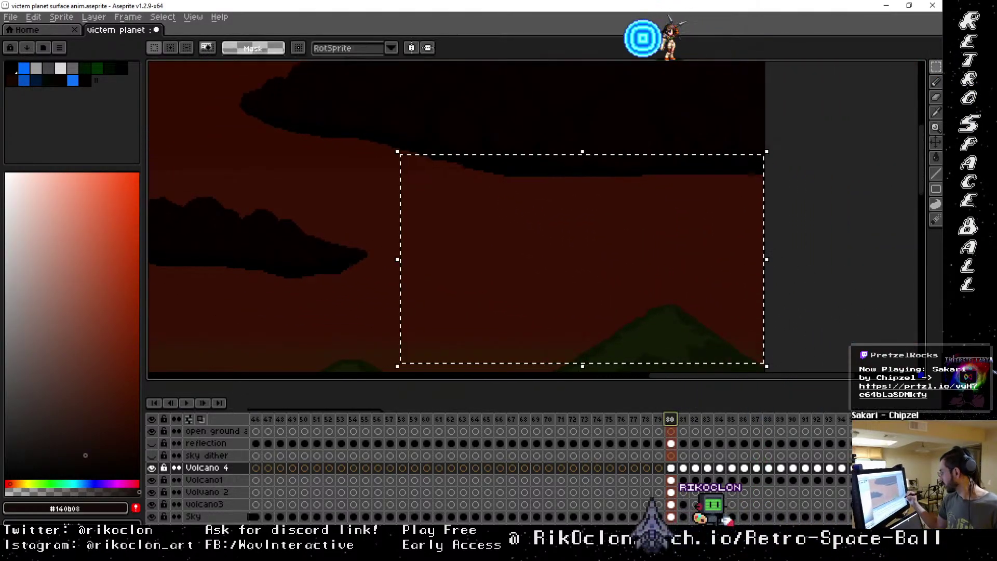
key("End")
key("i")
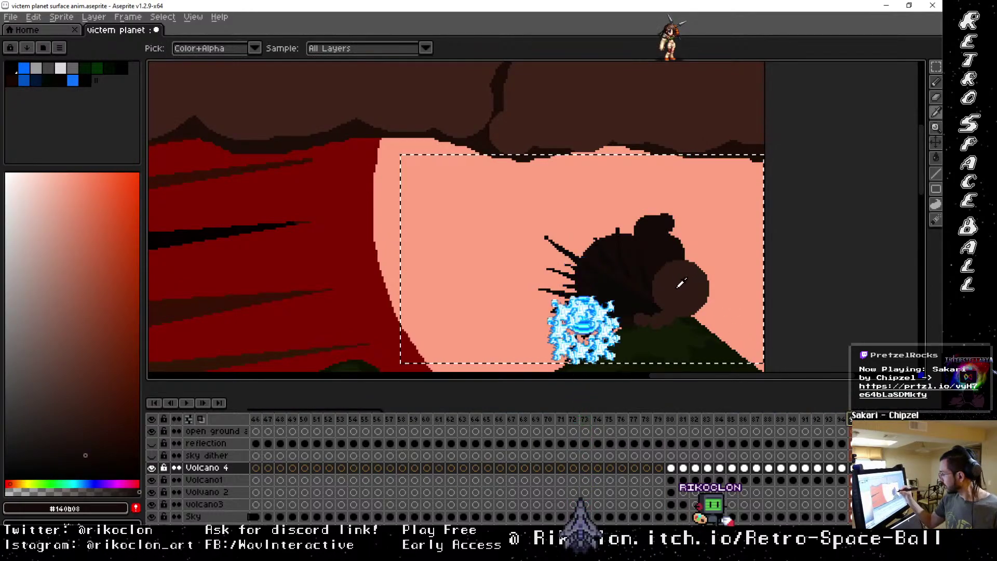
left_click(682, 283)
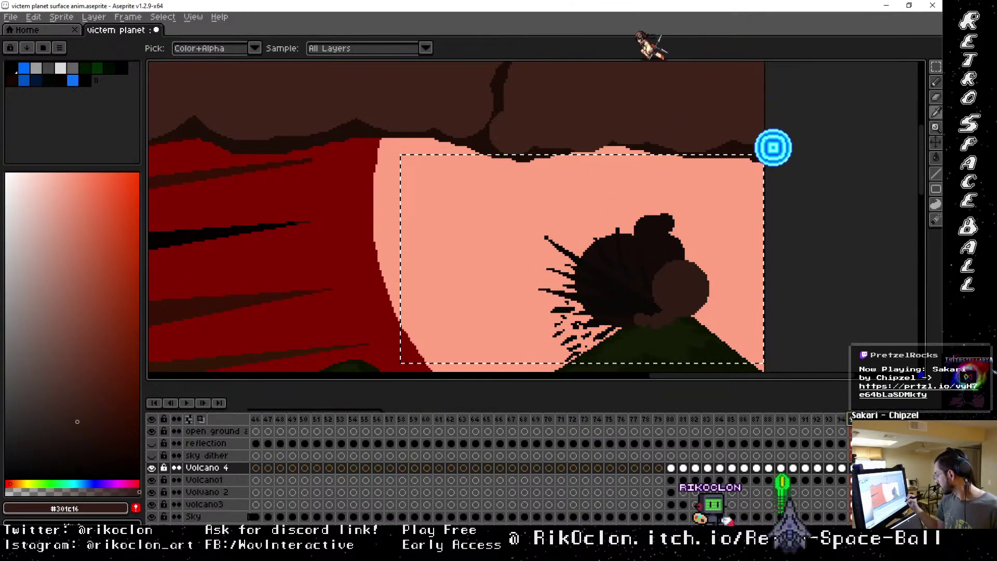
Clear the selection in the new dark smoke frame and paint a round #301c16 puff over the crater on the Volcano 4 layer.
key("Down")
key("Return")
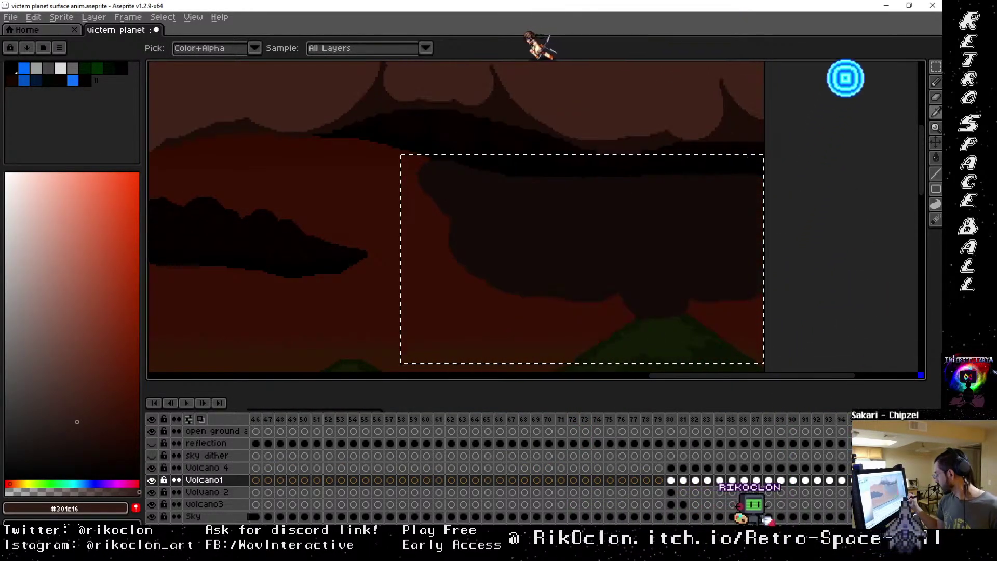
key("ctrl+d")
key("b")
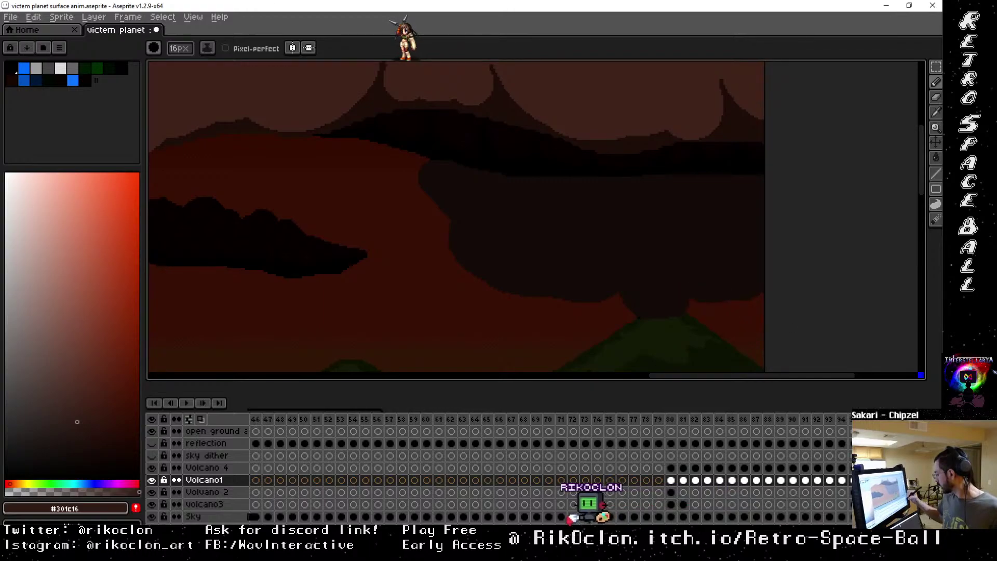
key("Up")
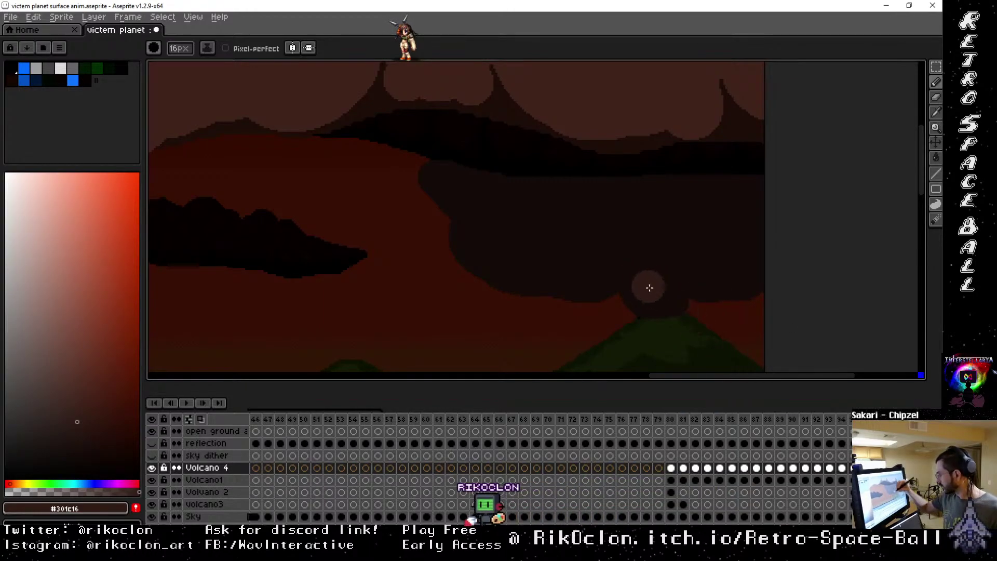
left_click_drag(671, 299, 647, 292)
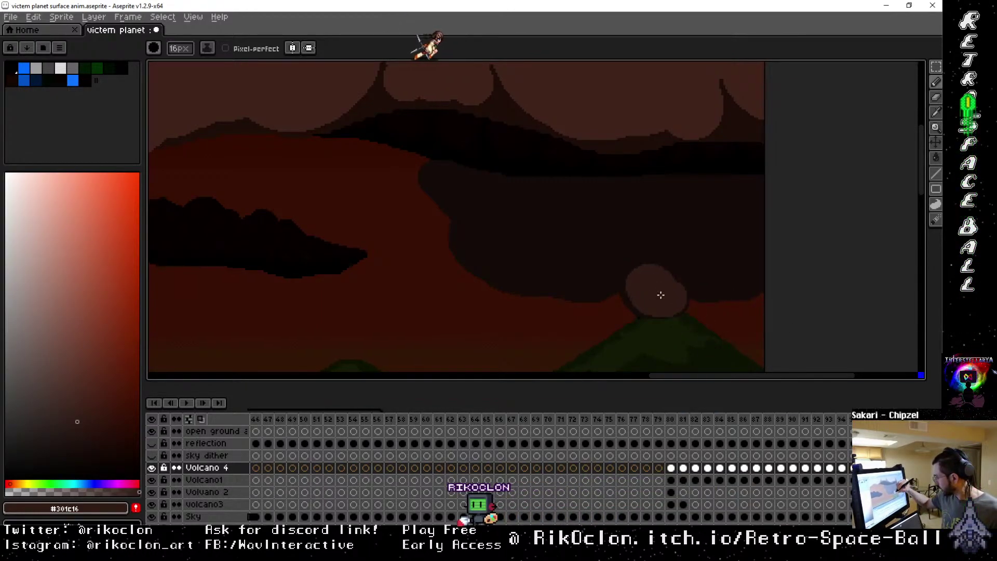
Paint round #301c16 puffs inside the dark smoke, on both sides of the crater puff and in a row beneath the black cloud.
mouse_move(708, 271)
left_mouse_down()
mouse_move(693, 256)
mouse_move(734, 241)
left_mouse_up()
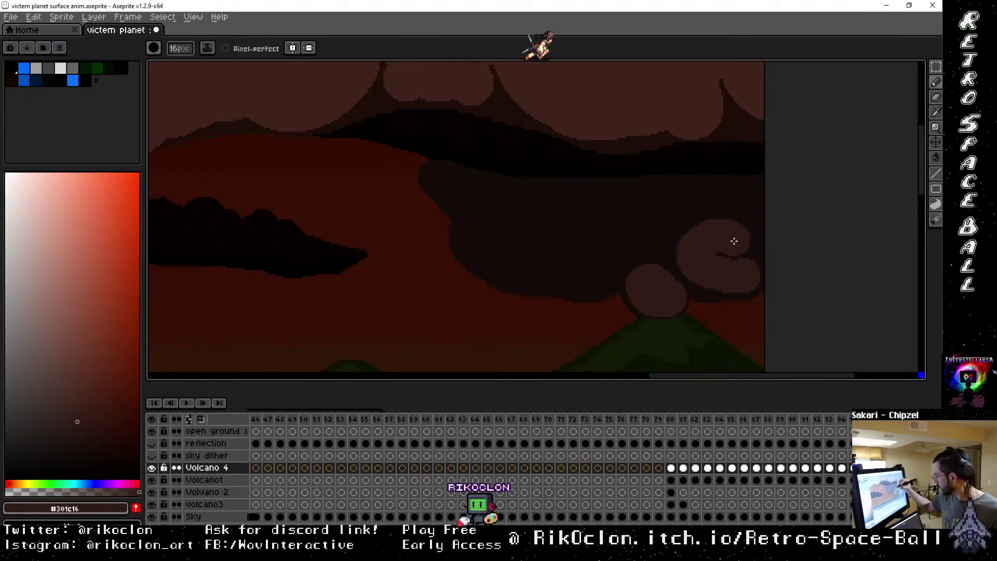
mouse_move(615, 244)
left_mouse_down()
mouse_move(568, 277)
mouse_move(565, 243)
mouse_move(585, 258)
left_mouse_up()
left_click_drag(496, 251, 481, 245)
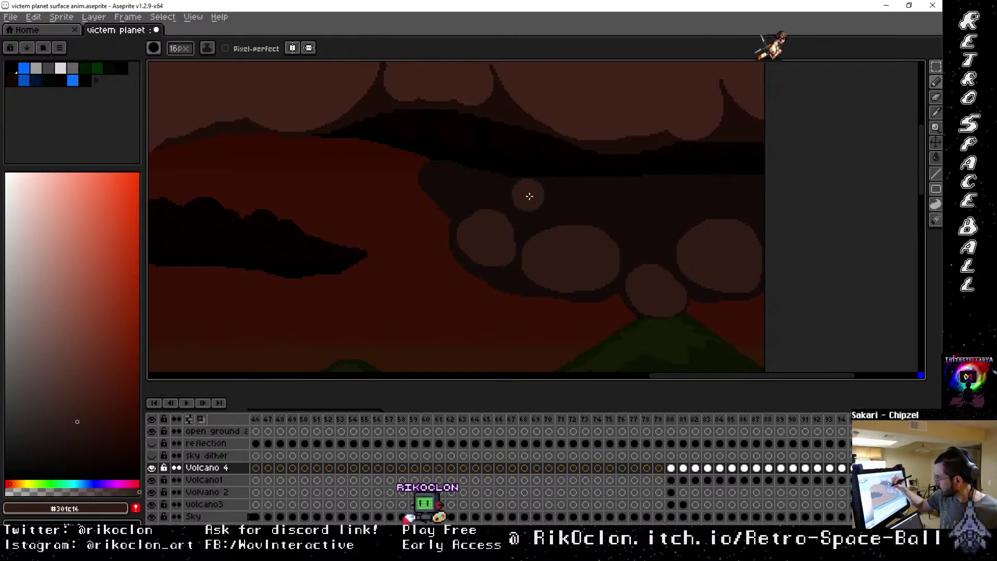
mouse_move(527, 194)
left_mouse_down()
mouse_move(549, 200)
mouse_move(534, 204)
left_mouse_up()
key("ctrl+z")
left_click_drag(460, 184, 452, 190)
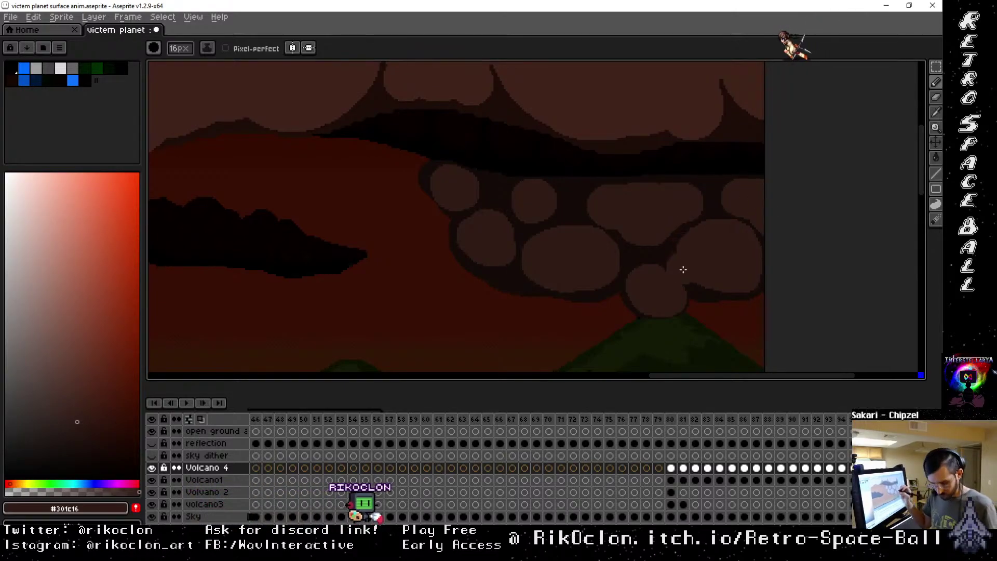
Extend the upper row of #301c16 puffs up to the black cloud and towards each other with a 5 px brush.
scroll(727, 185, "up", 2)
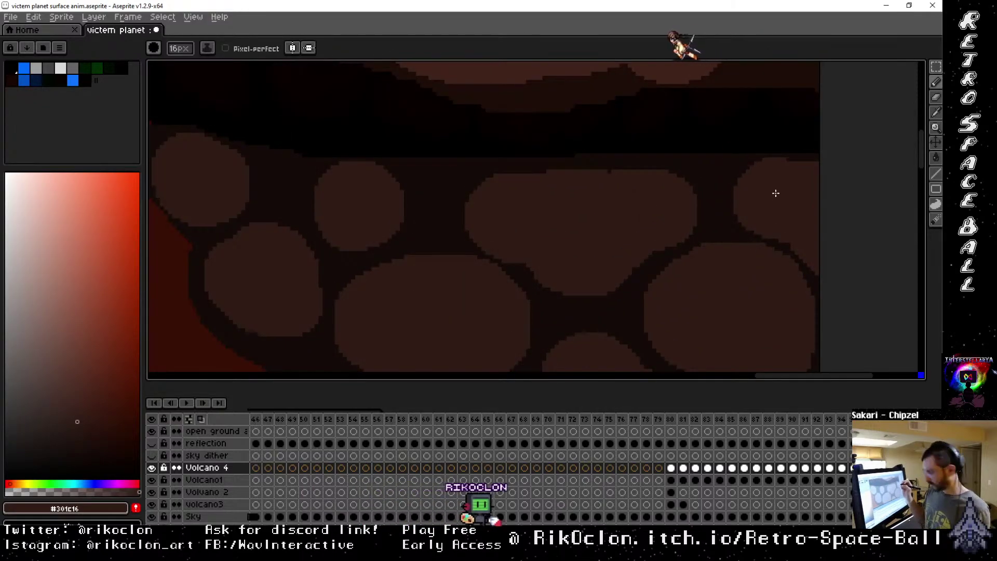
left_click(769, 185)
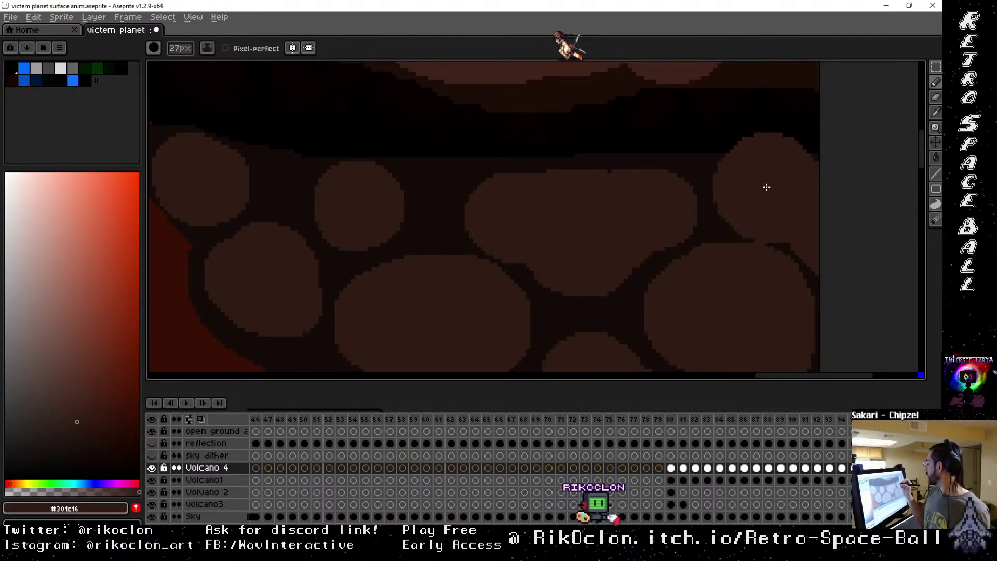
key("ctrl+z")
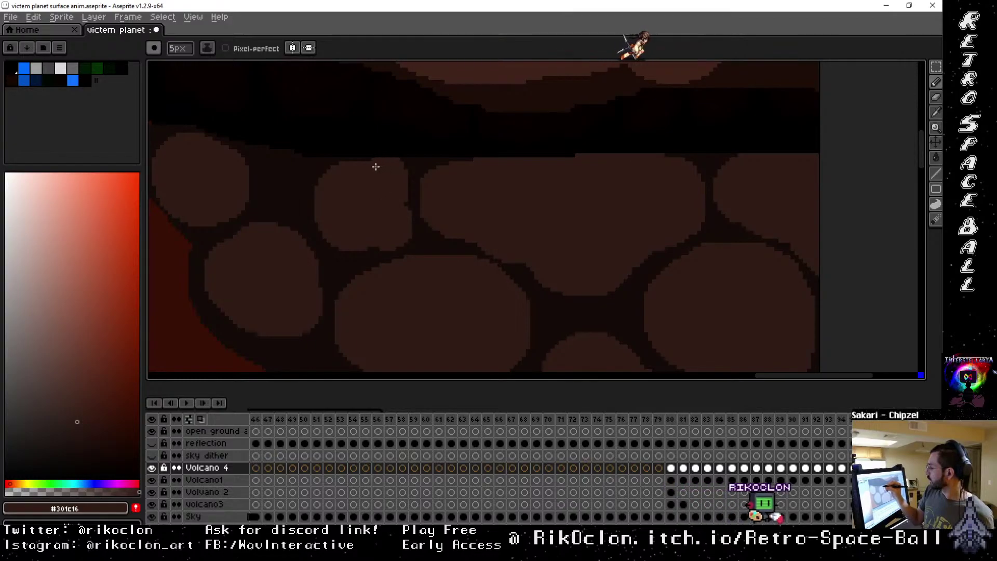
mouse_move(329, 167)
left_mouse_down()
mouse_move(314, 182)
mouse_move(260, 195)
mouse_move(274, 165)
mouse_move(249, 152)
left_mouse_up()
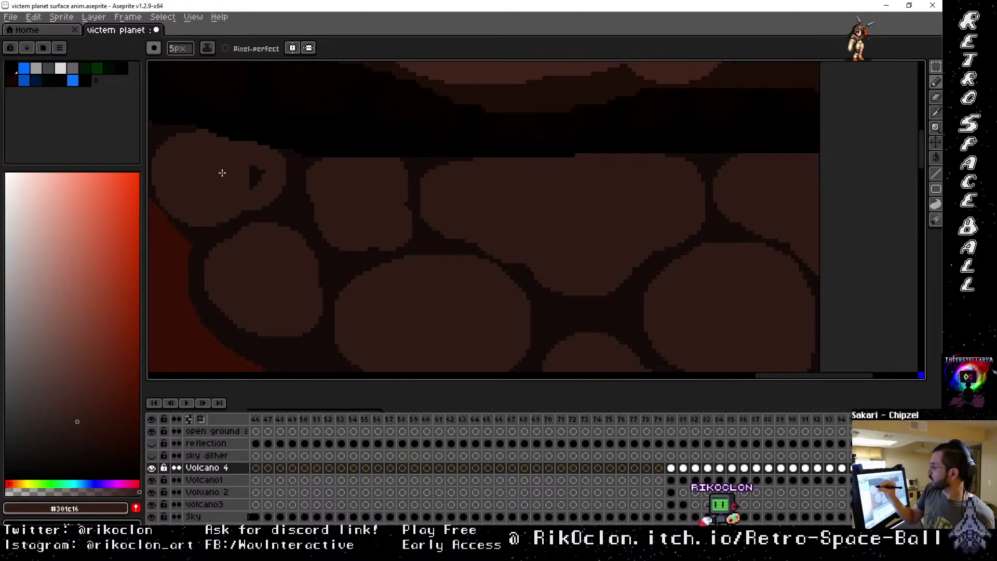
left_click_drag(256, 192, 434, 185)
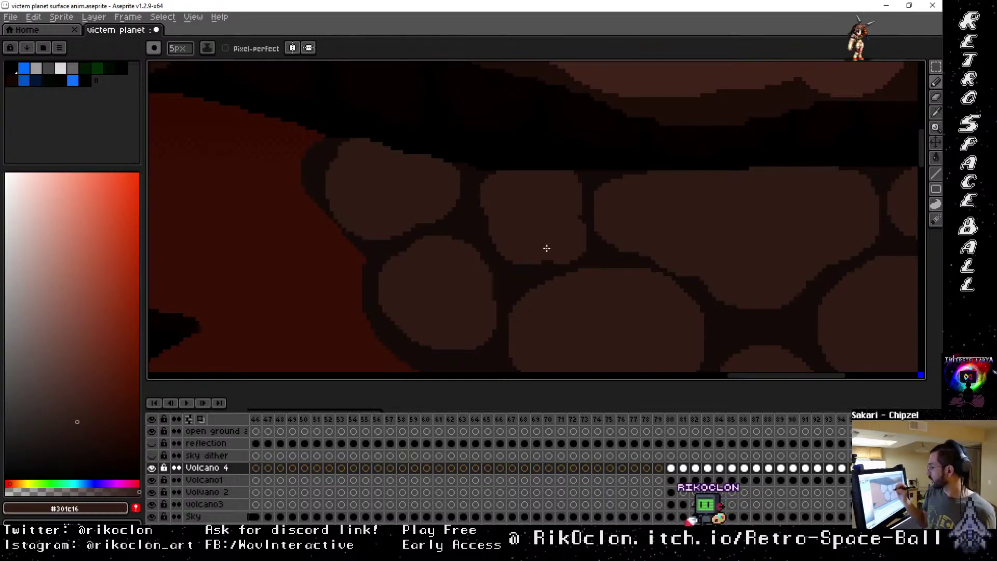
Enlarge the lower #301c16 puffs and the crater puff towards their neighbours, narrowing the dark gaps between them.
left_click_drag(629, 298, 717, 186)
mouse_move(562, 225)
left_mouse_down()
mouse_move(551, 247)
mouse_move(526, 209)
left_mouse_up()
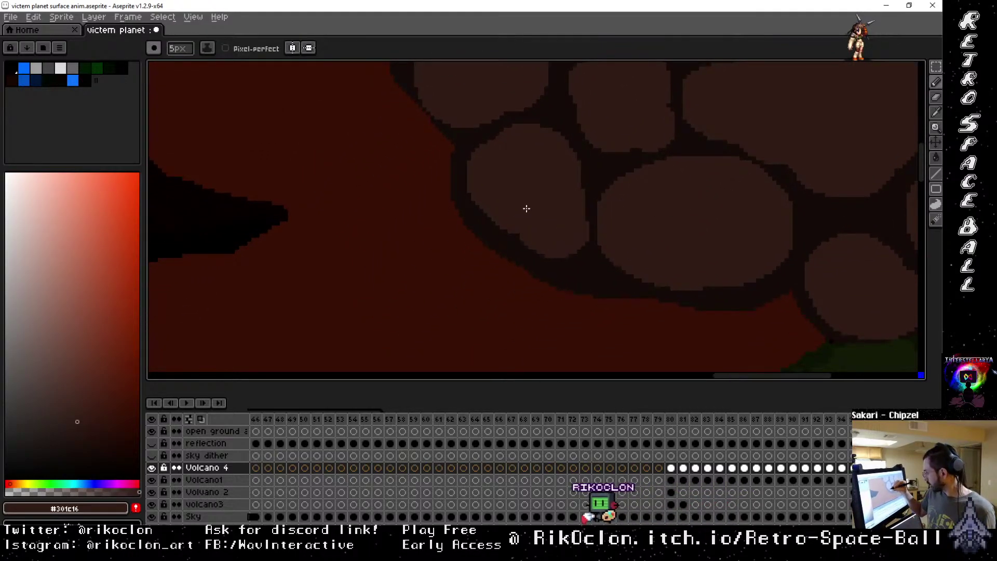
left_click_drag(638, 274, 597, 253)
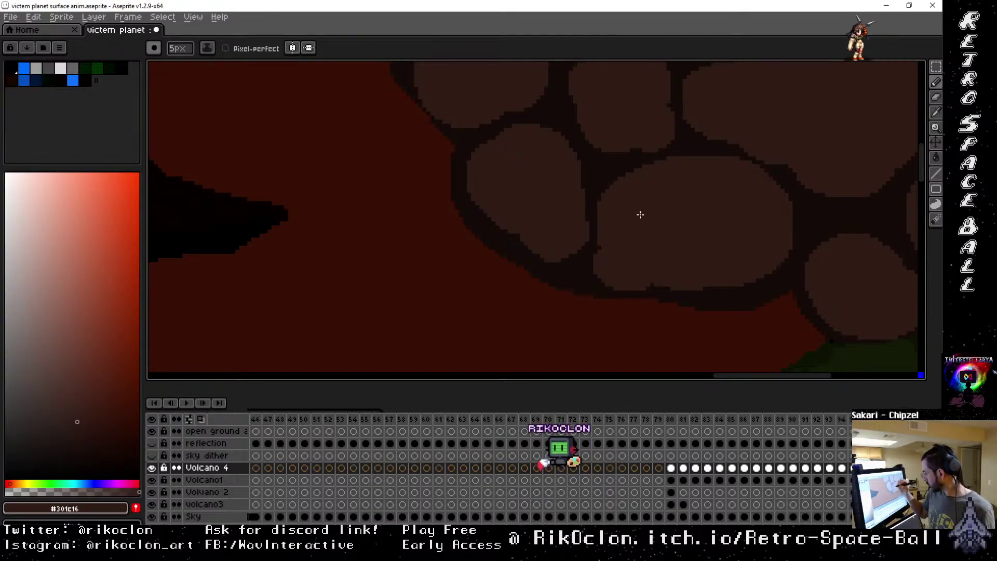
left_click_drag(792, 272, 652, 269)
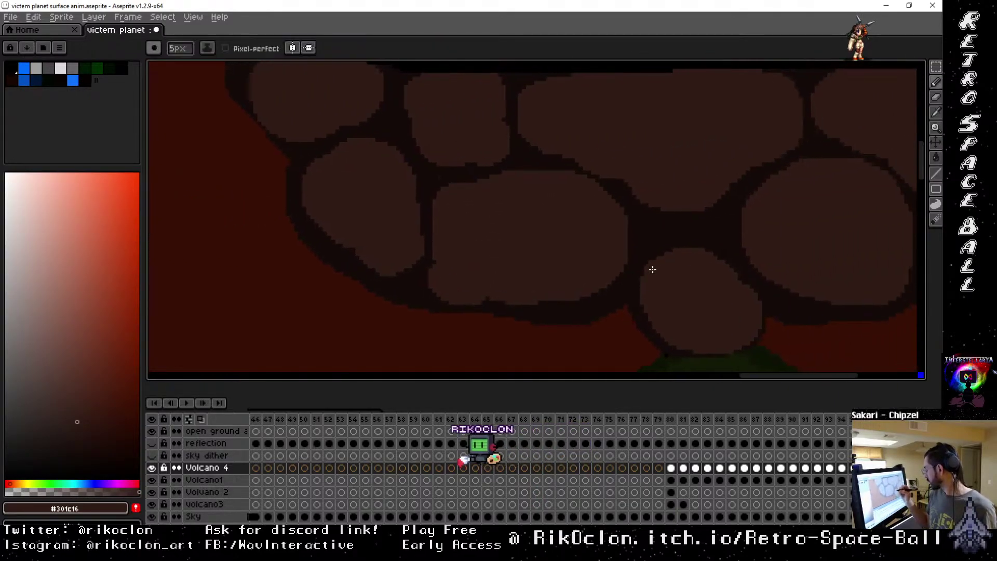
mouse_move(633, 213)
left_mouse_down()
mouse_move(612, 251)
mouse_move(647, 233)
left_mouse_up()
left_click_drag(740, 265, 743, 216)
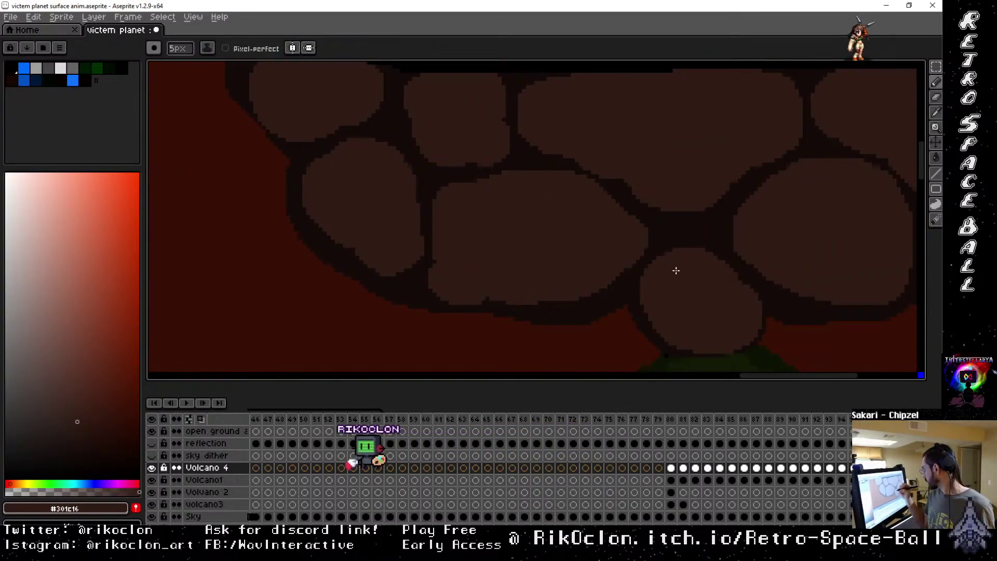
mouse_move(676, 270)
left_mouse_down()
mouse_move(672, 248)
mouse_move(689, 229)
left_mouse_up()
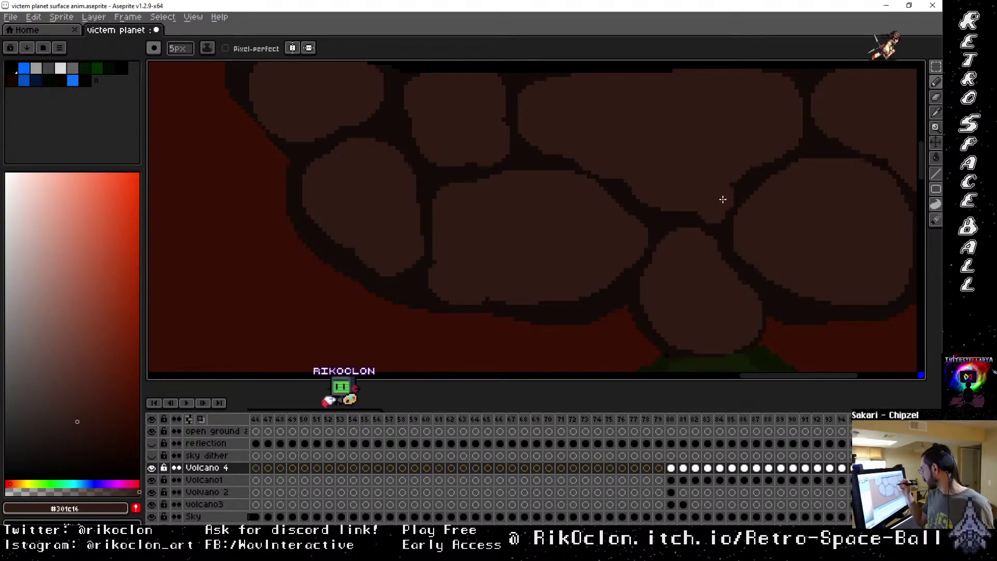
Fill out the large puff by the canvas edge and raise the tops of the big lower puffs towards the row above.
key("space")
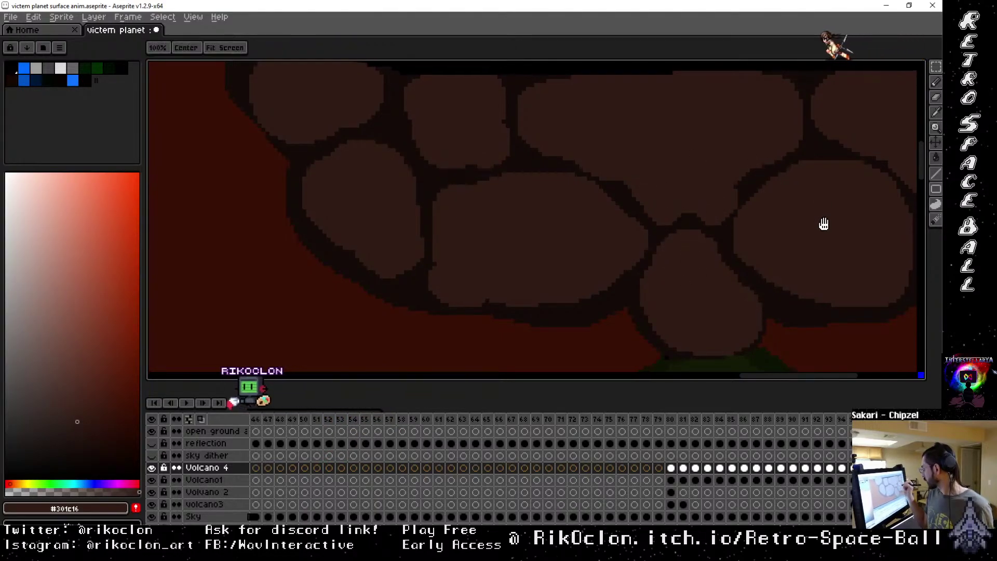
left_click_drag(824, 223, 588, 205)
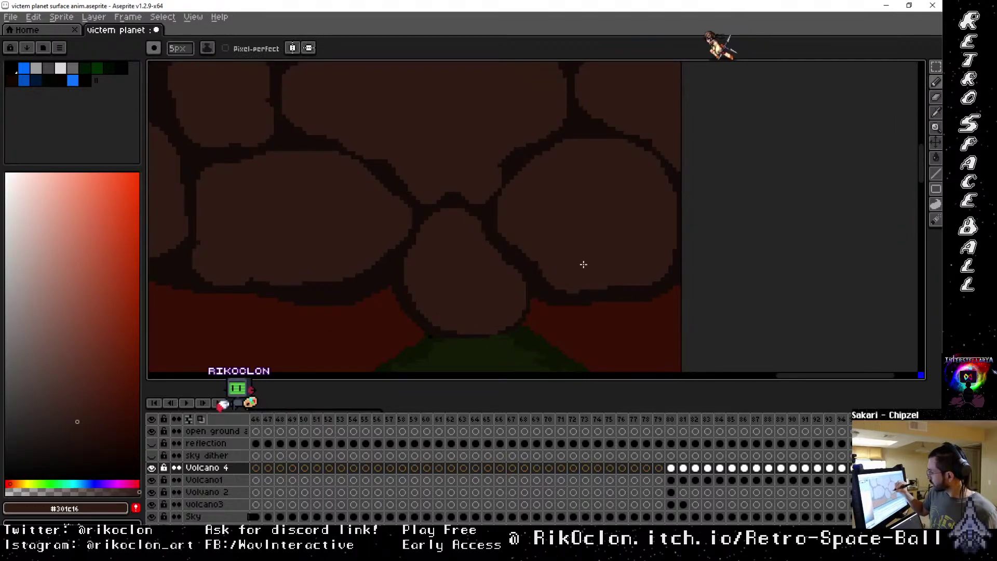
key("space")
left_click_drag(641, 189, 648, 258)
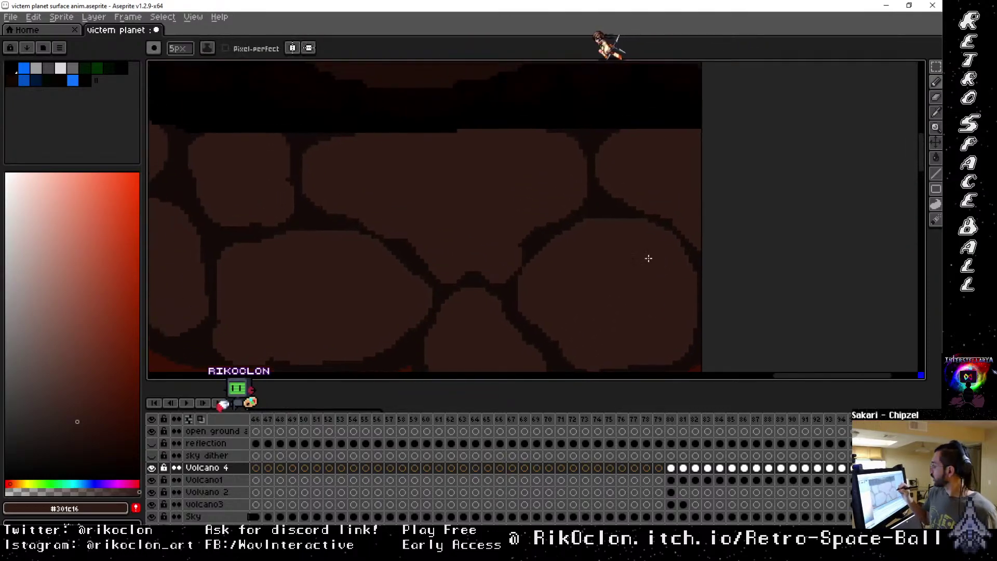
key("space")
mouse_move(609, 220)
left_mouse_down()
mouse_move(670, 262)
mouse_move(732, 258)
mouse_move(580, 178)
left_mouse_up()
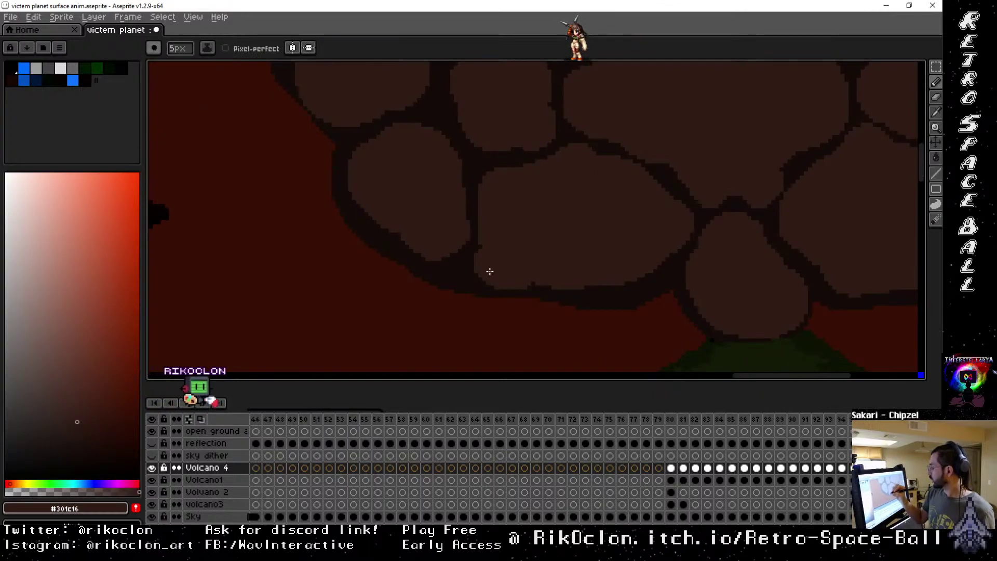
Reduce the gaps around the small puffs at the plume's outer end to thin dark seams, and play the animation.
key("space")
left_click_drag(610, 220, 624, 236)
key("space")
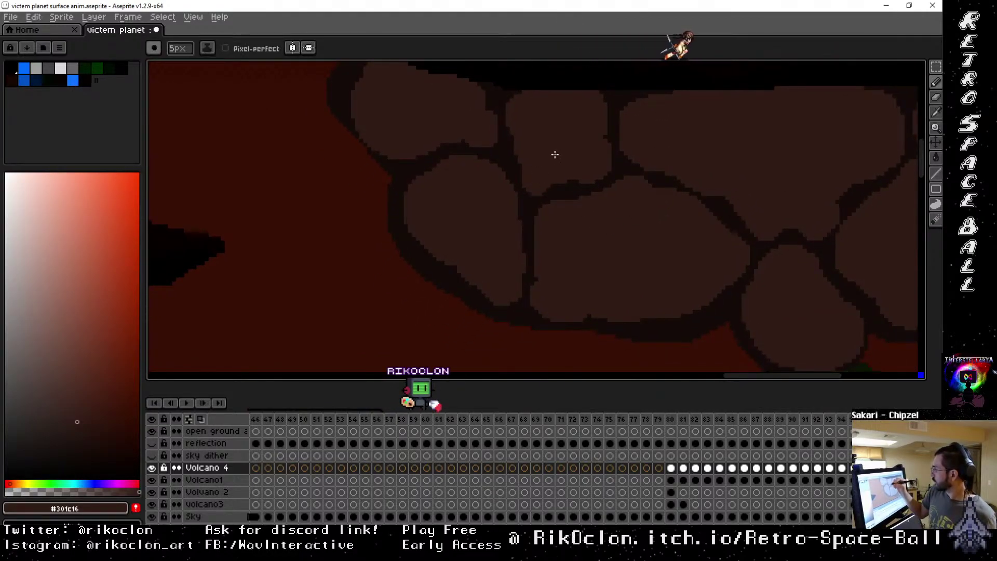
key("space")
left_click_drag(715, 197, 589, 242)
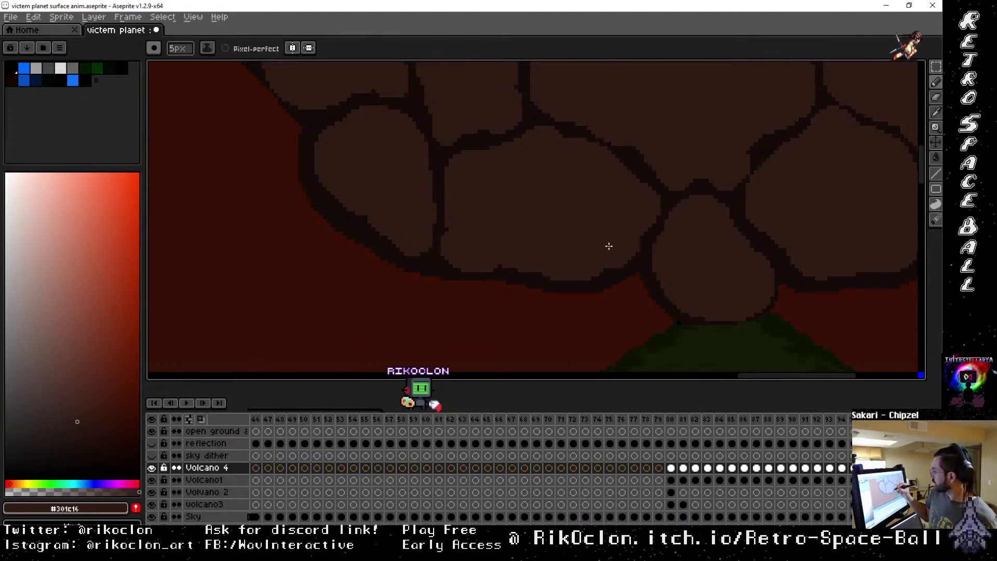
key("space")
left_click_drag(776, 204, 700, 224)
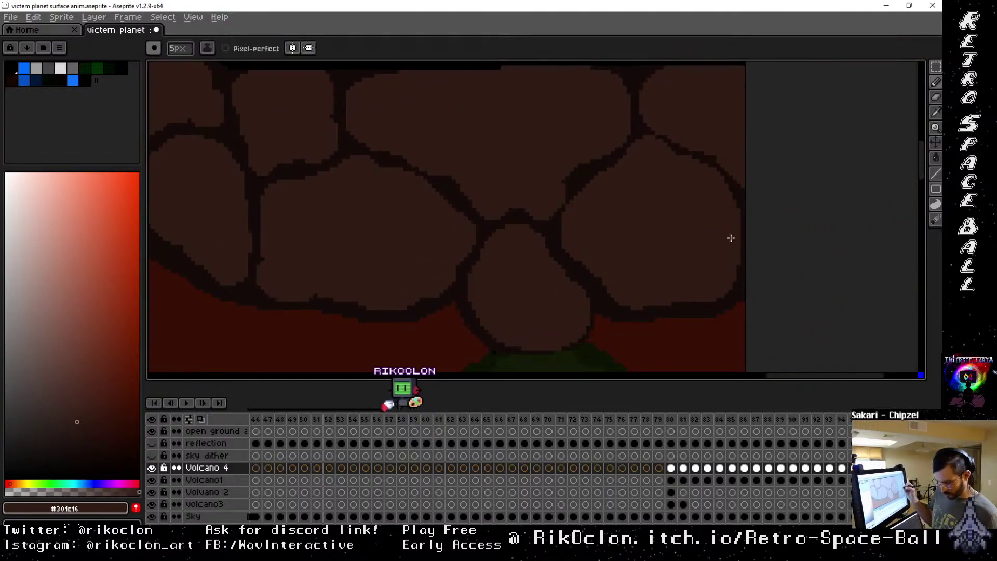
scroll(730, 238, "down", 3)
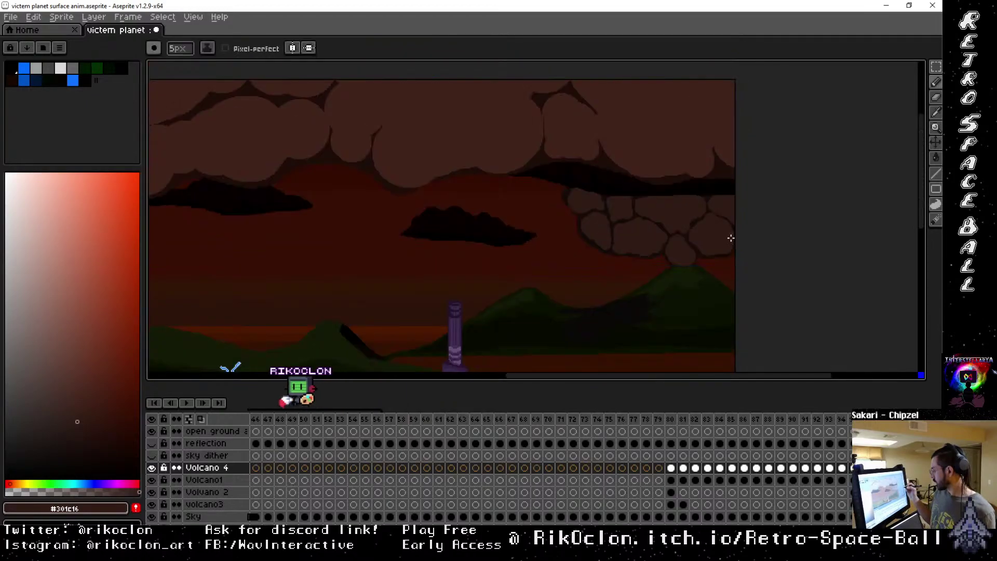
key("Return")
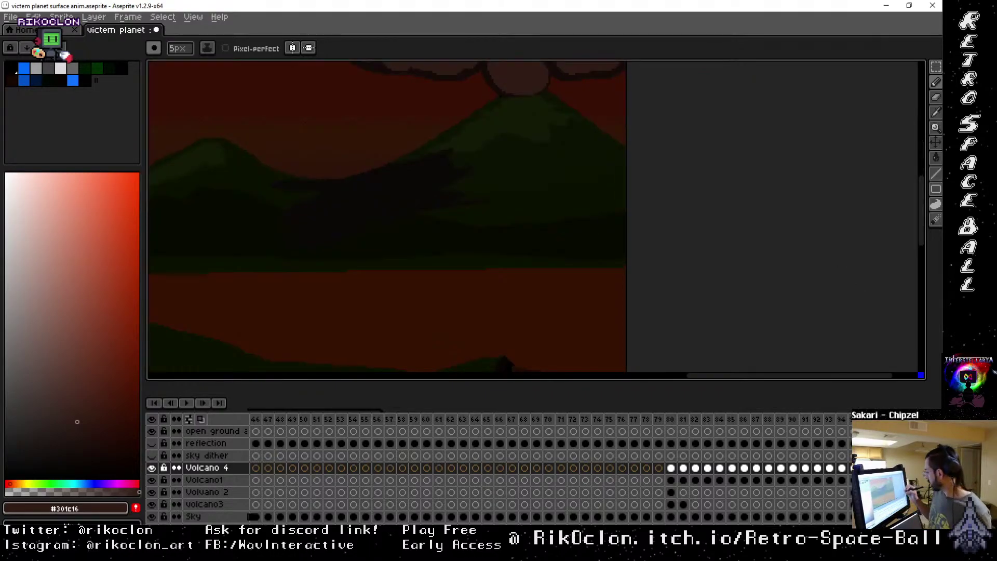
On the Volcano1 layer, outline a longer #140b08 smoke lobe from the upper clouds down to the plume's underside and fill it.
left_click_drag(541, 171, 625, 329)
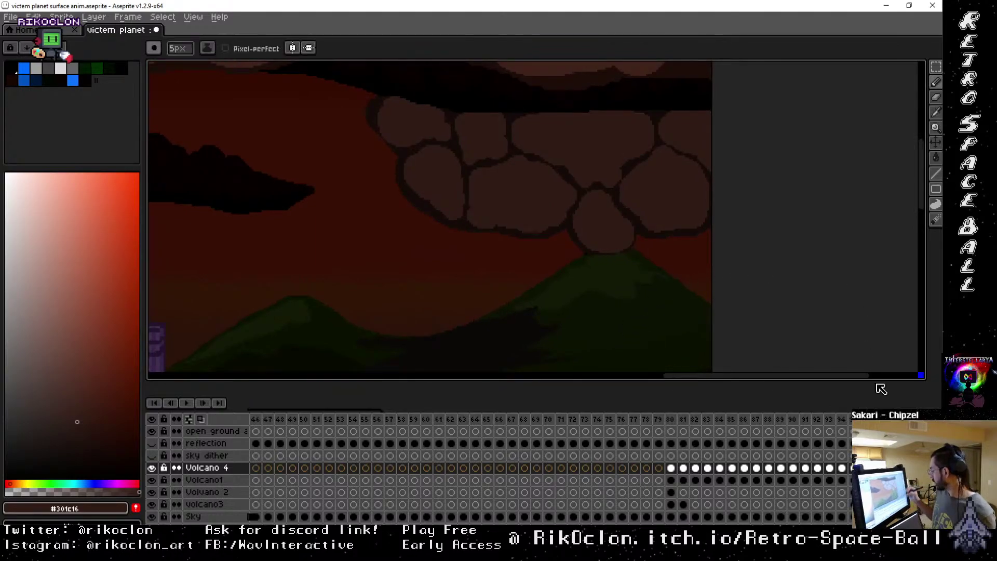
key("Down")
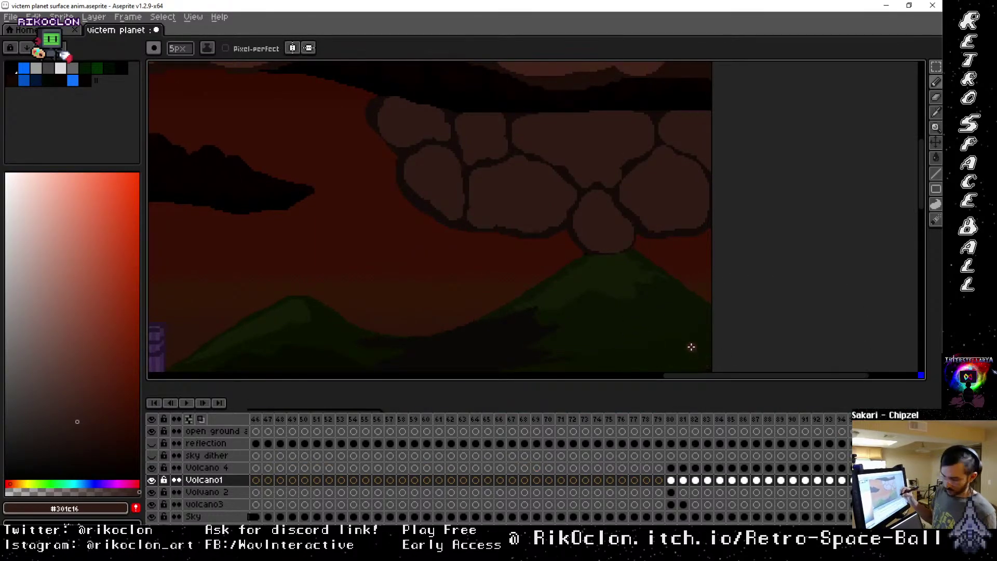
key("alt")
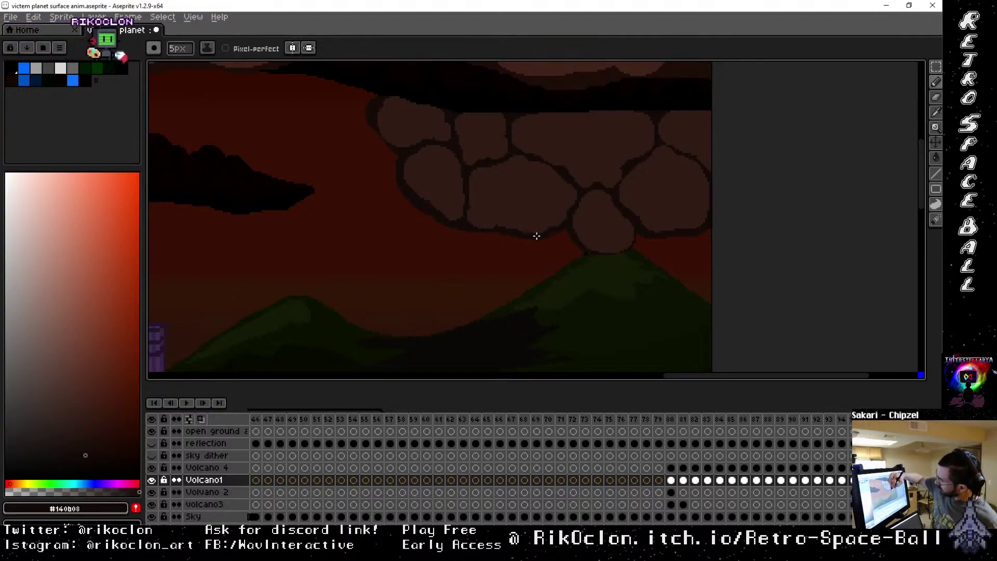
mouse_move(537, 235)
left_mouse_down()
mouse_move(489, 245)
mouse_move(414, 239)
mouse_move(366, 201)
mouse_move(336, 148)
mouse_move(239, 114)
mouse_move(234, 44)
left_mouse_up()
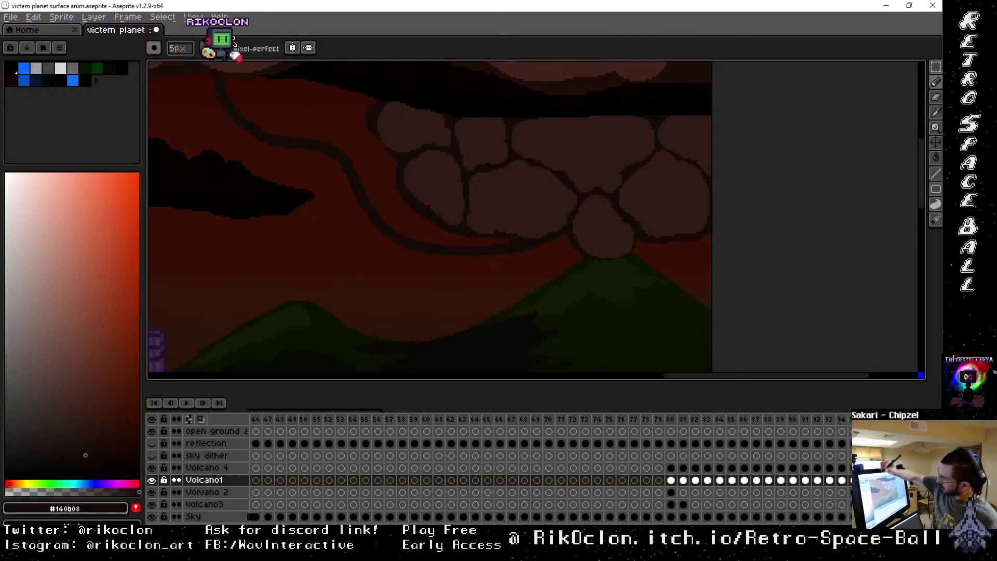
left_click_drag(361, 143, 458, 254)
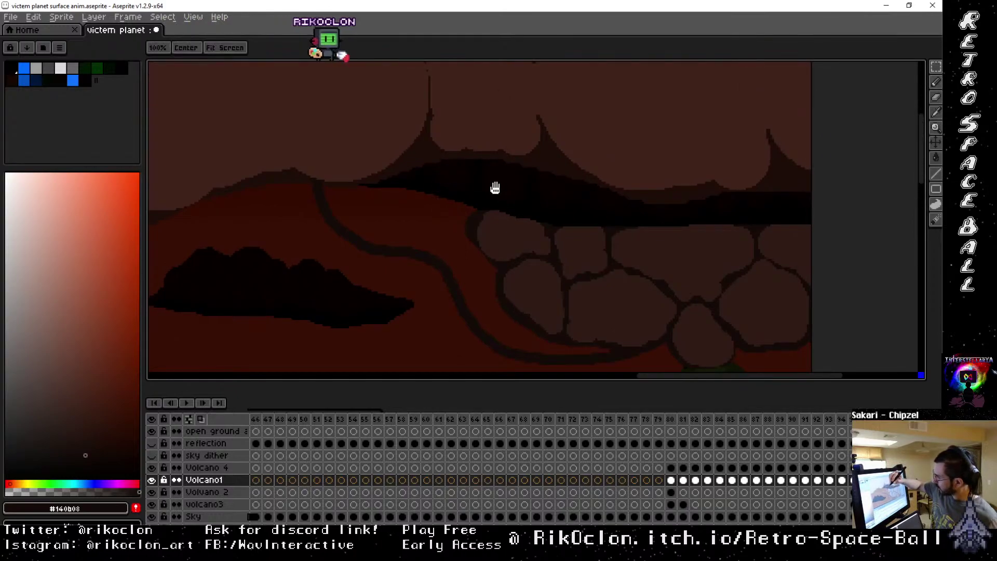
left_click_drag(495, 188, 478, 163)
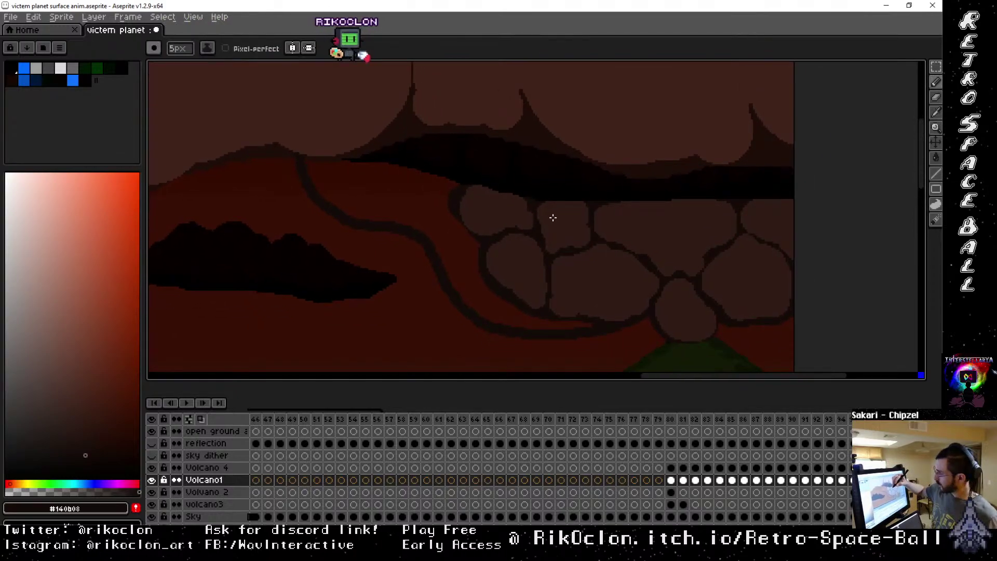
key("ctrl+z")
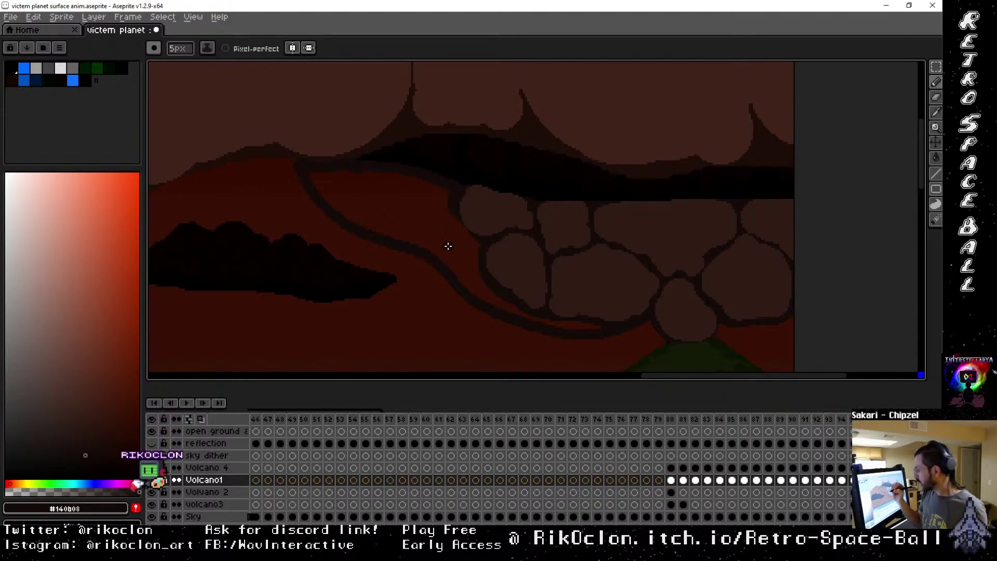
key("g")
left_click(422, 216)
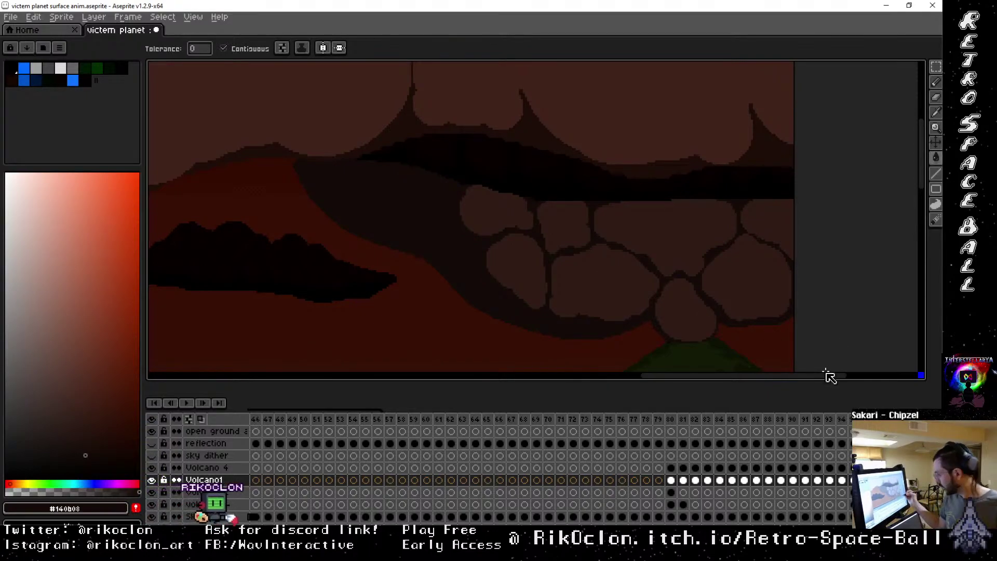
On the Volcano 4 layer, extend the lower #301c16 puffs to the plume's underside and paint two new puffs in the long lobe.
key("b")
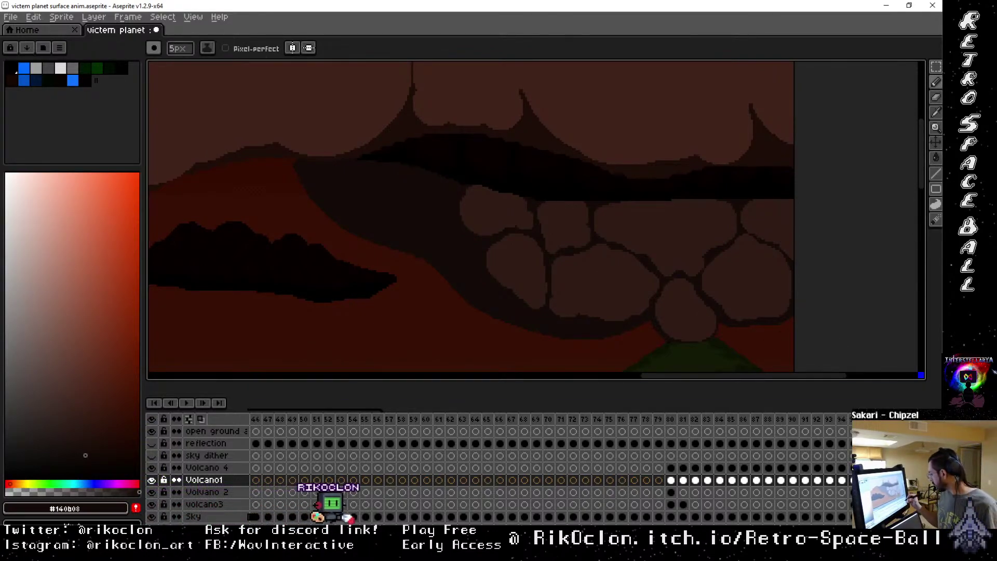
key("Up")
key("i")
left_click(620, 301)
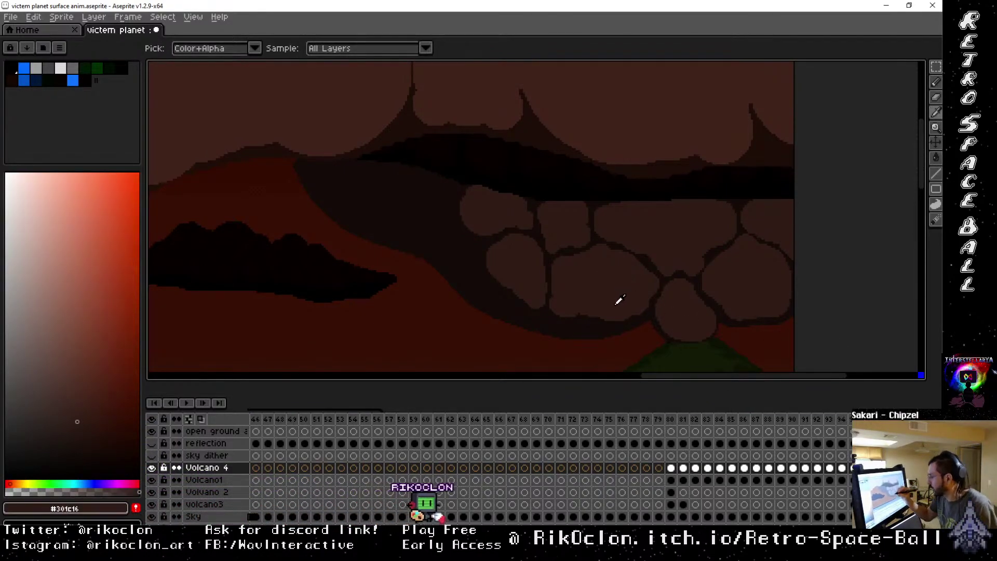
key("b")
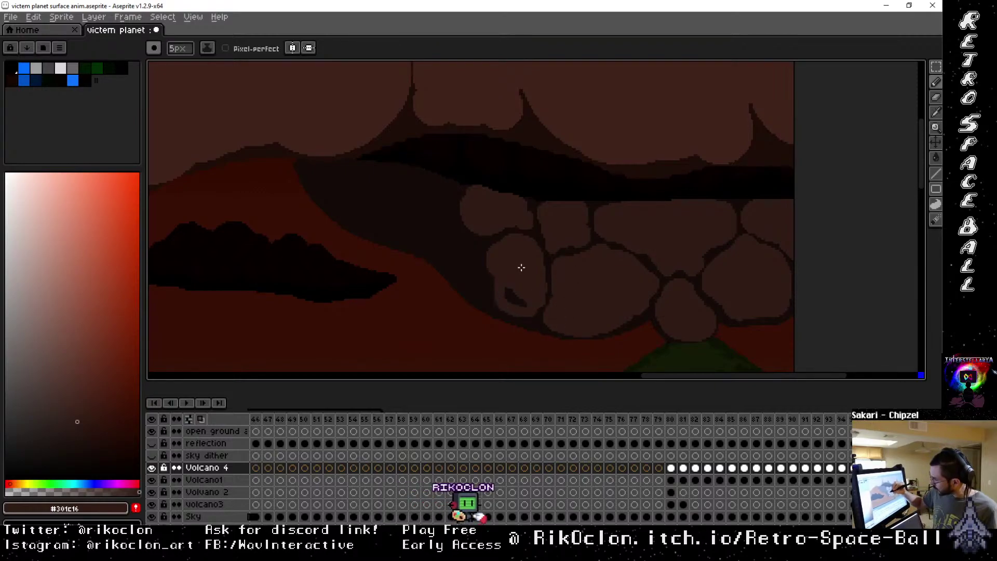
mouse_move(496, 277)
left_mouse_down()
mouse_move(485, 267)
mouse_move(476, 285)
mouse_move(490, 272)
mouse_move(480, 270)
left_mouse_up()
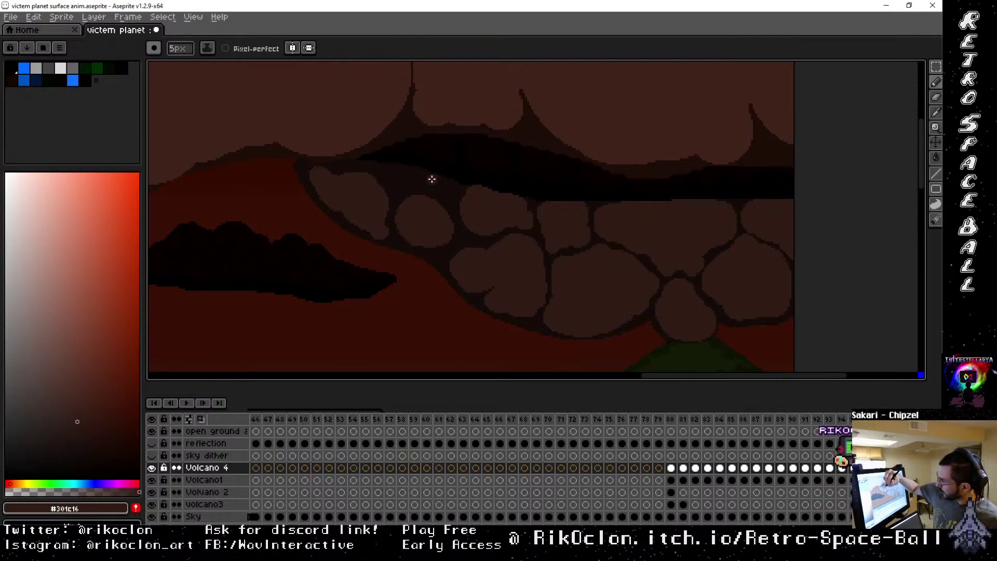
Add a flat puff beneath the black cloud near the lobe's outer end and widen the neighbouring puffs to leave thin dark seams.
mouse_move(385, 176)
left_mouse_down()
mouse_move(379, 167)
mouse_move(399, 172)
left_mouse_up()
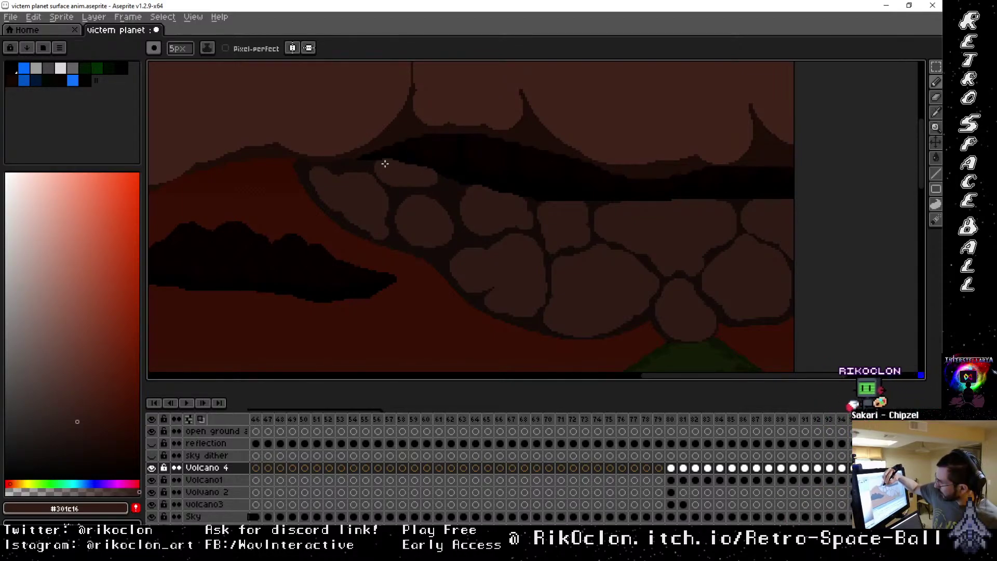
left_click_drag(465, 205, 463, 196)
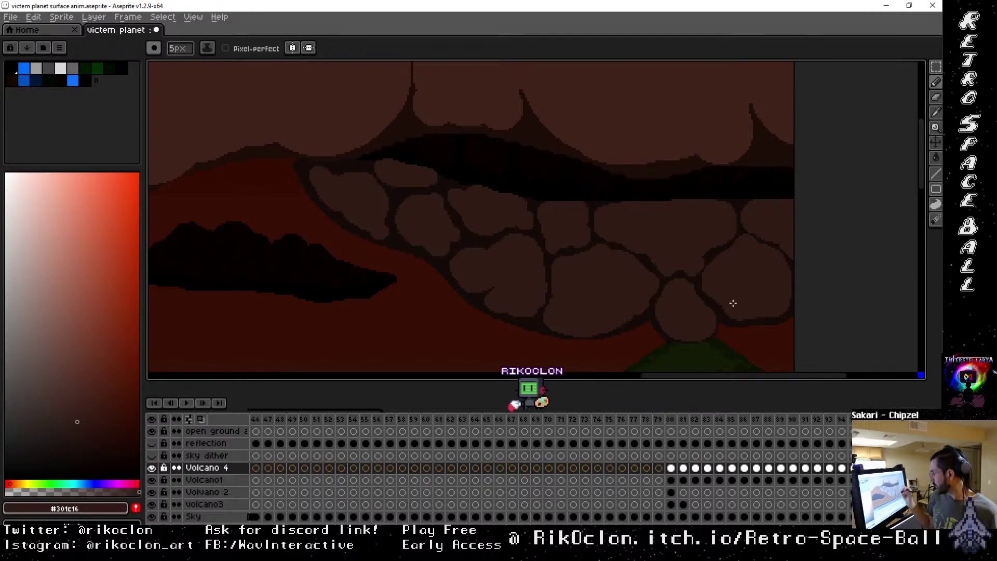
left_click_drag(758, 318, 725, 258)
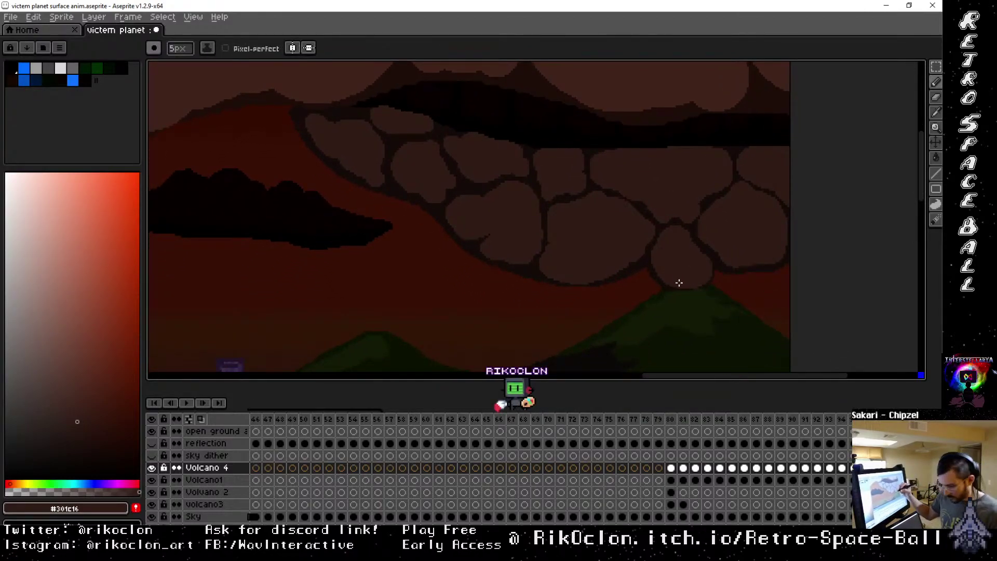
In the next frame of the Volcano1 layer, cover the blue crater patch and paint #140b08 outline strokes rising from it and towards the canvas edge.
key("i")
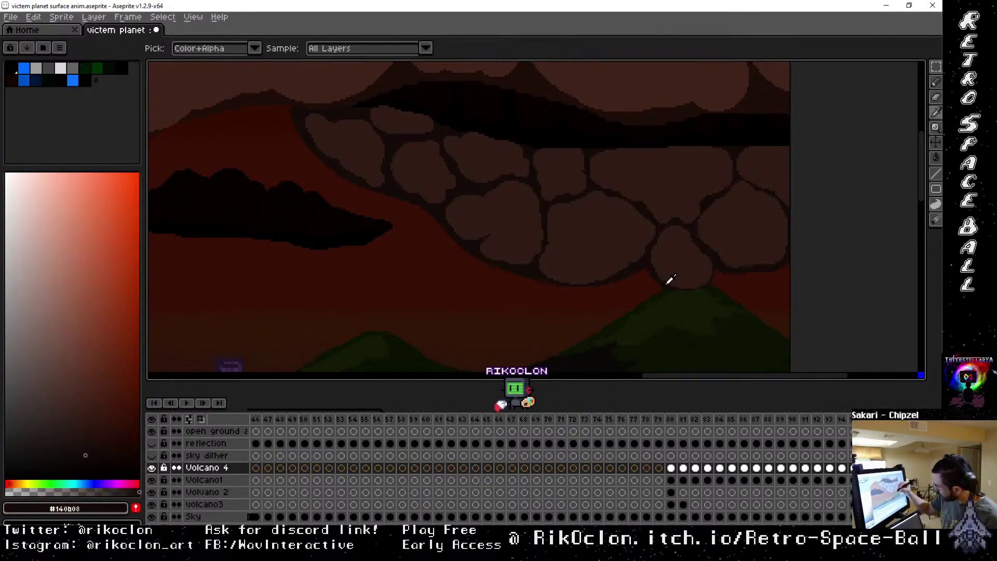
key("b")
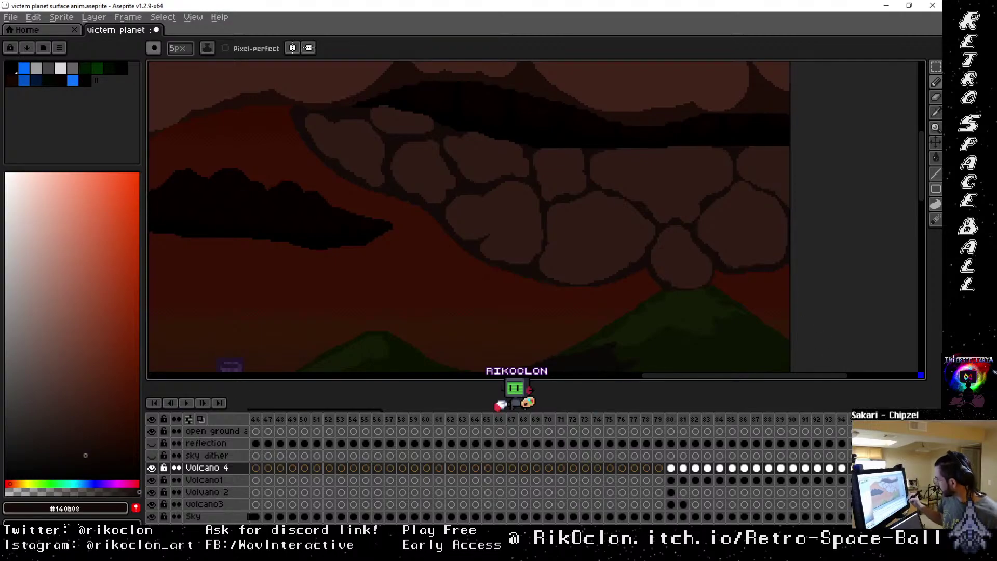
key("alt+Down")
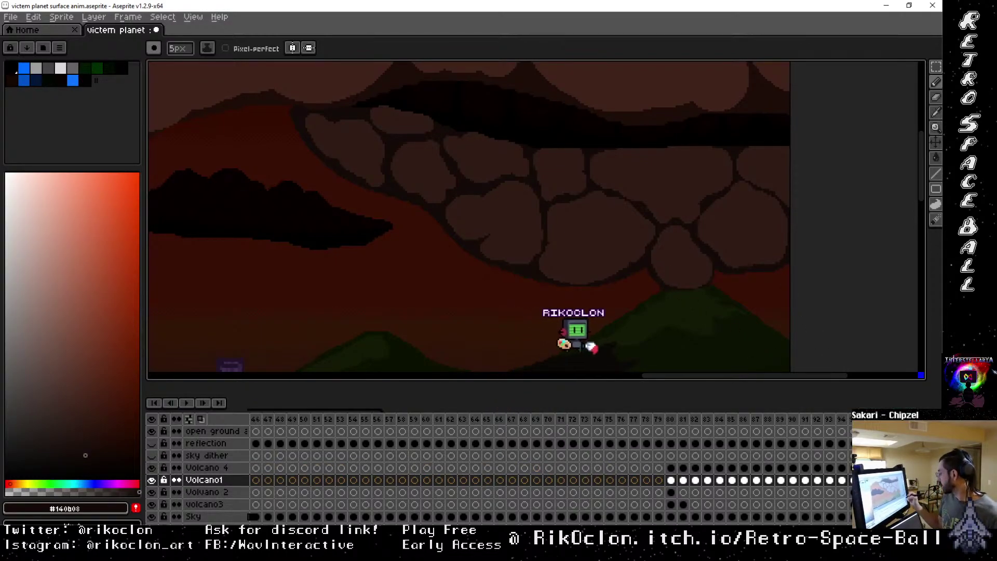
key("Right")
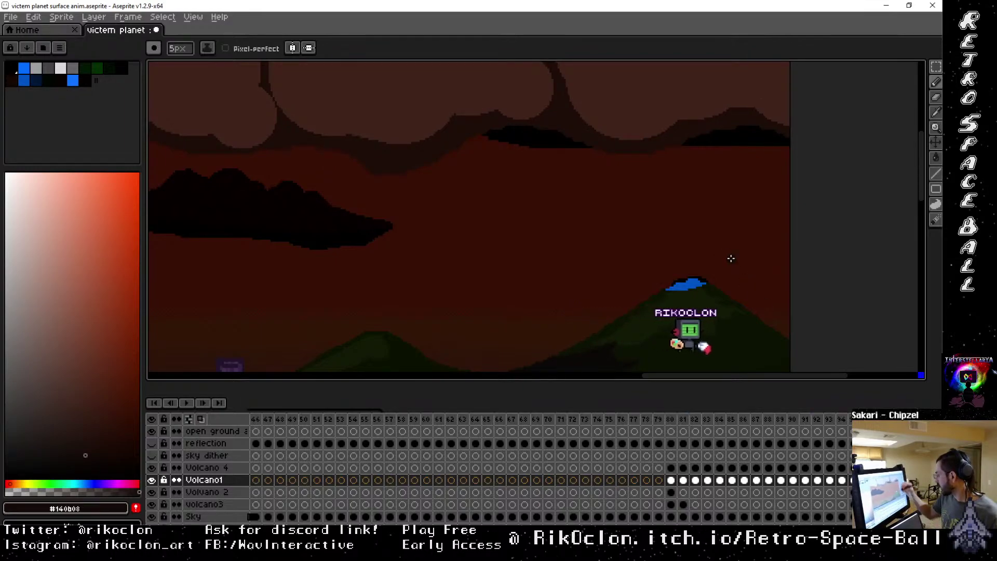
left_click(700, 281)
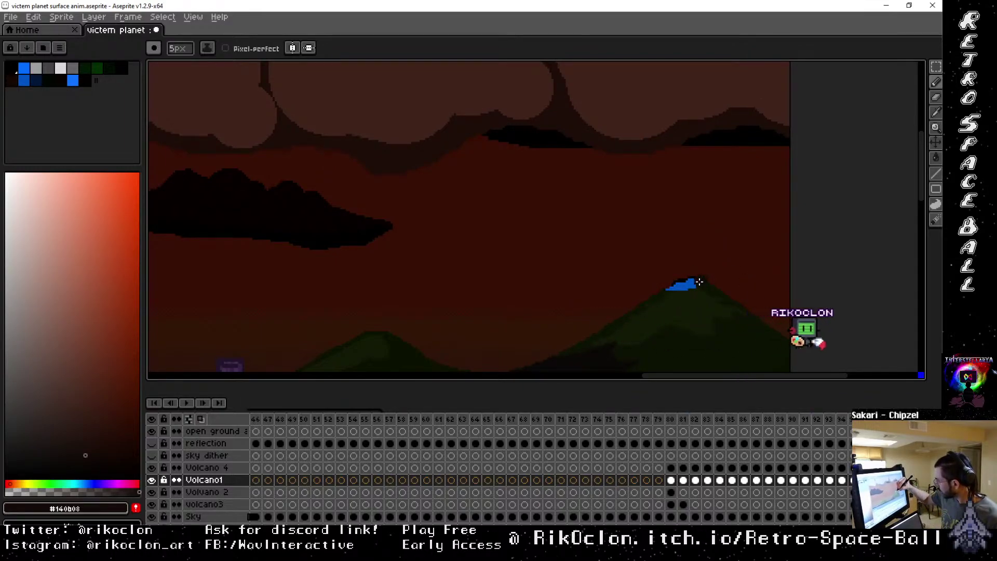
mouse_move(699, 281)
left_mouse_down()
mouse_move(669, 284)
mouse_move(631, 254)
mouse_move(615, 223)
left_mouse_up()
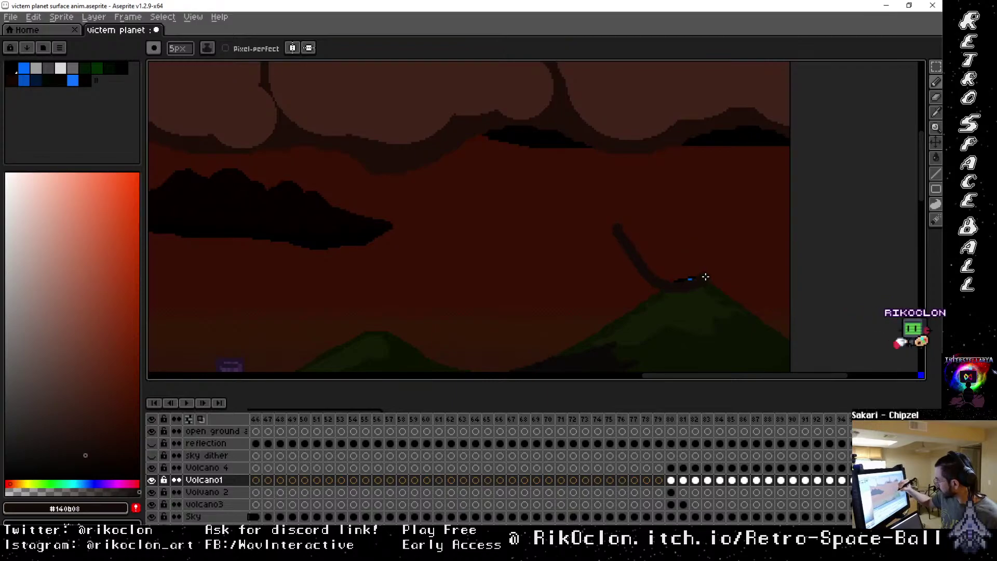
left_click_drag(705, 277, 673, 192)
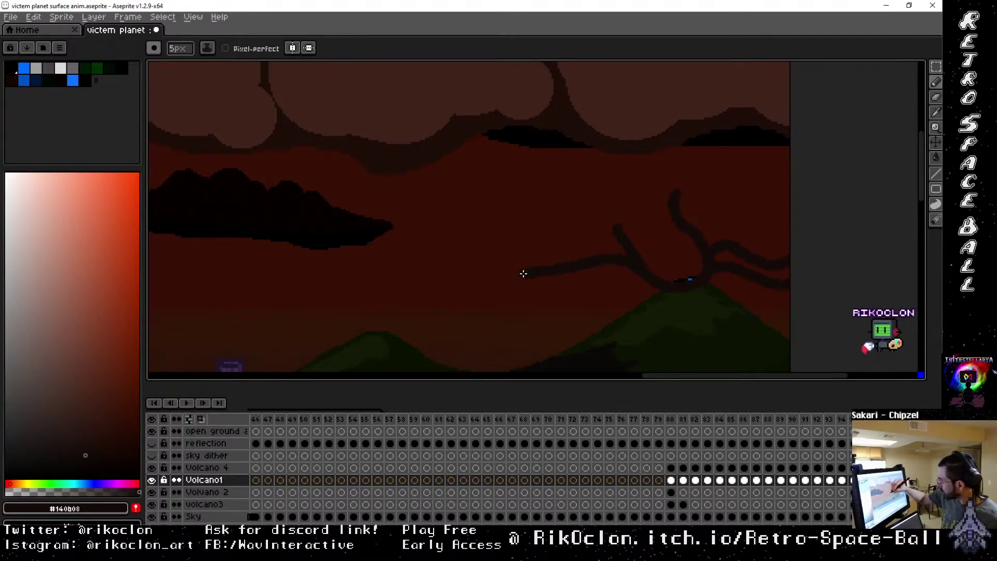
Outline the plume's wavy underside from the crater across the black cloud and up to the underside of the distant clouds.
left_click_drag(359, 193, 873, 289)
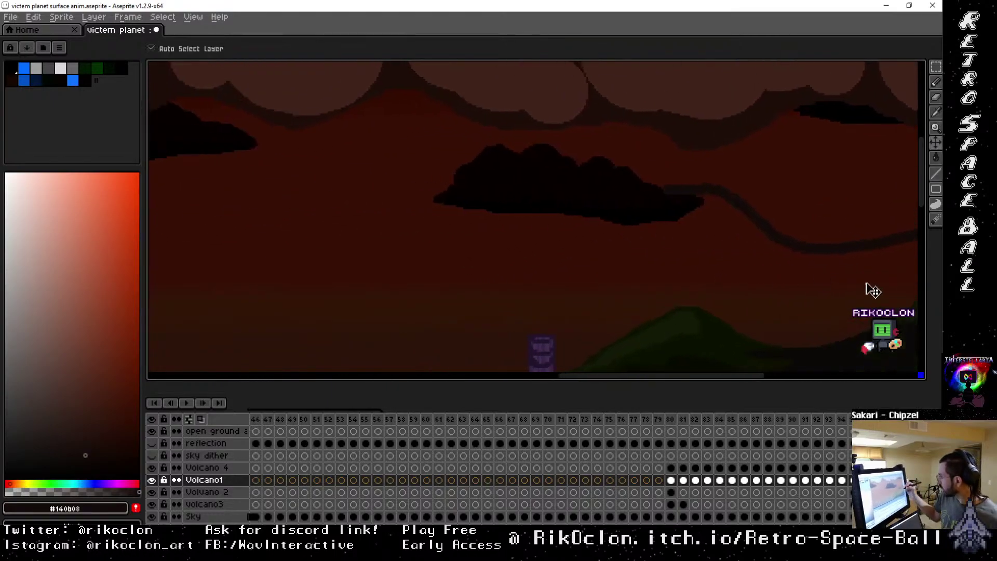
left_click_drag(924, 271, 558, 334)
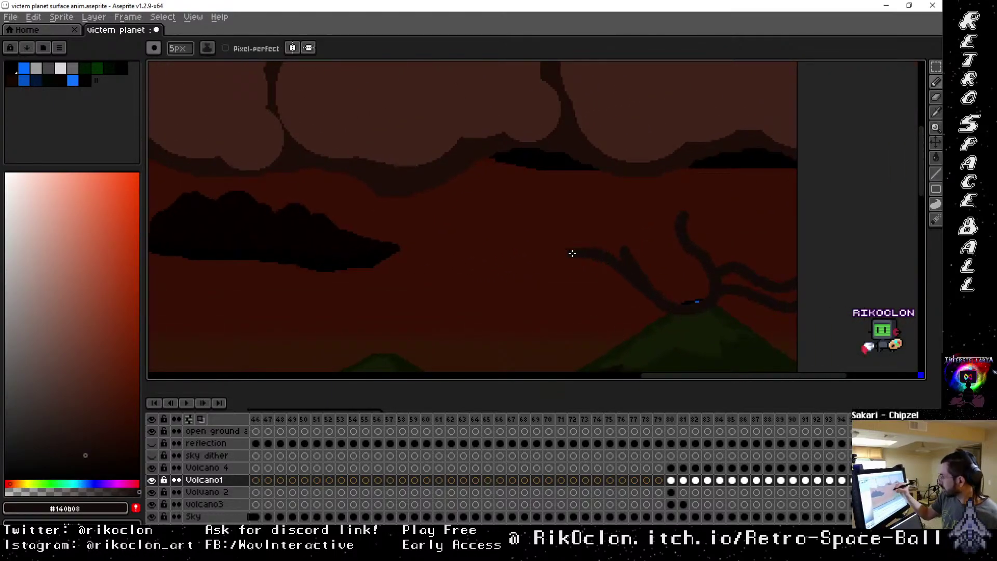
scroll(163, 204, "left", 10)
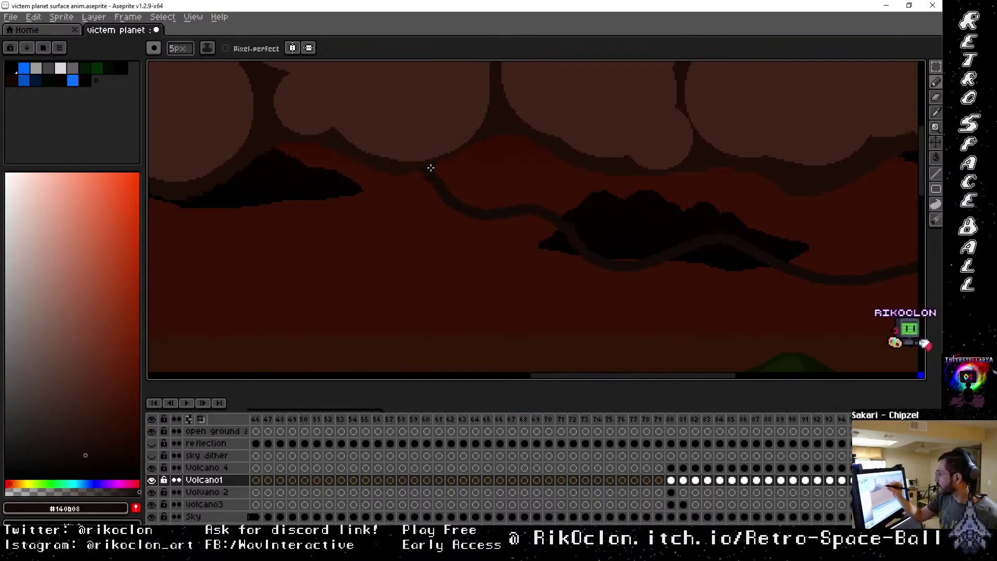
Trace the plume's upper edge along the underside of the clouds to the canvas edge, and fill the enclosed area with #140b08.
left_click_drag(430, 167, 487, 145)
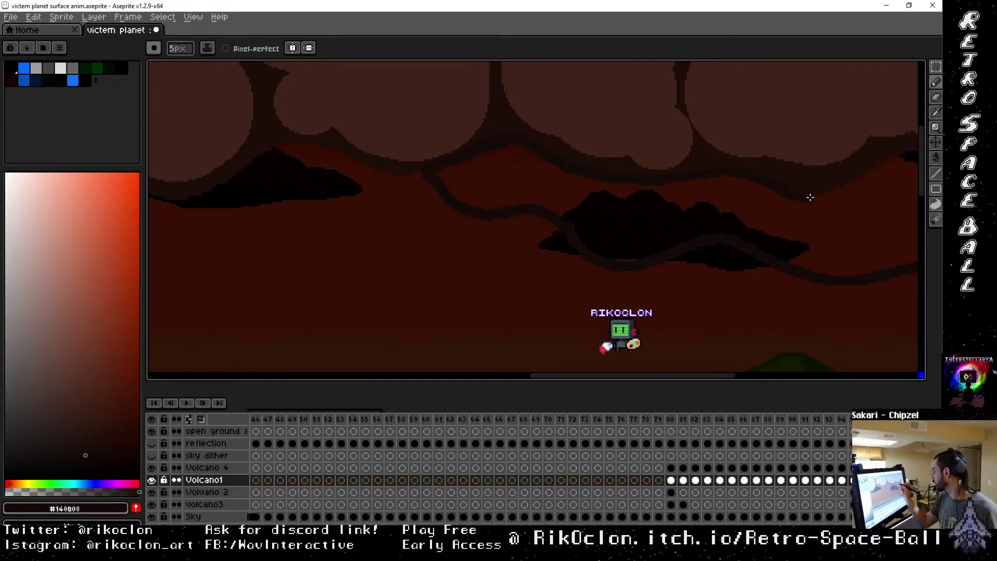
left_click_drag(851, 183, 608, 249)
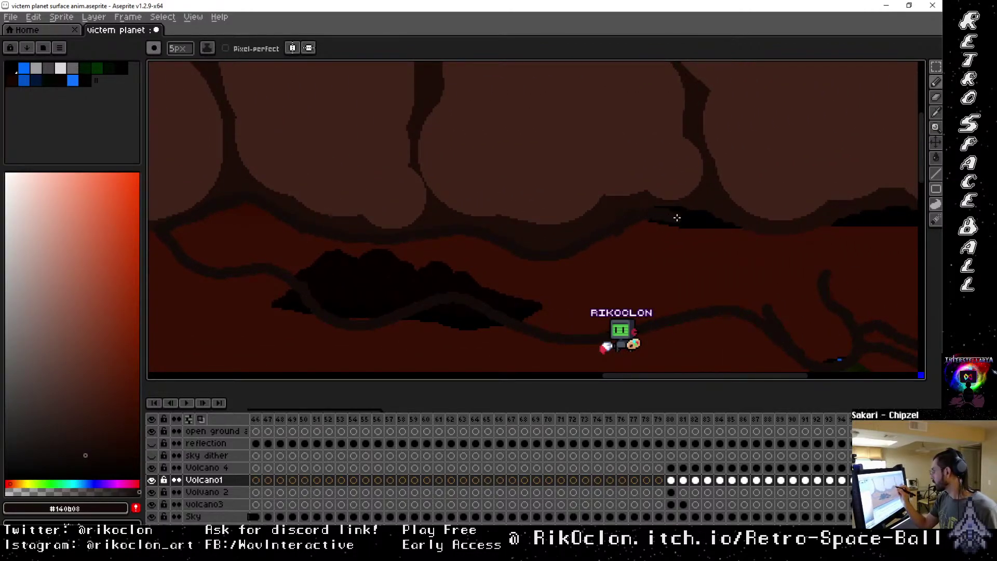
left_click_drag(861, 280, 686, 205)
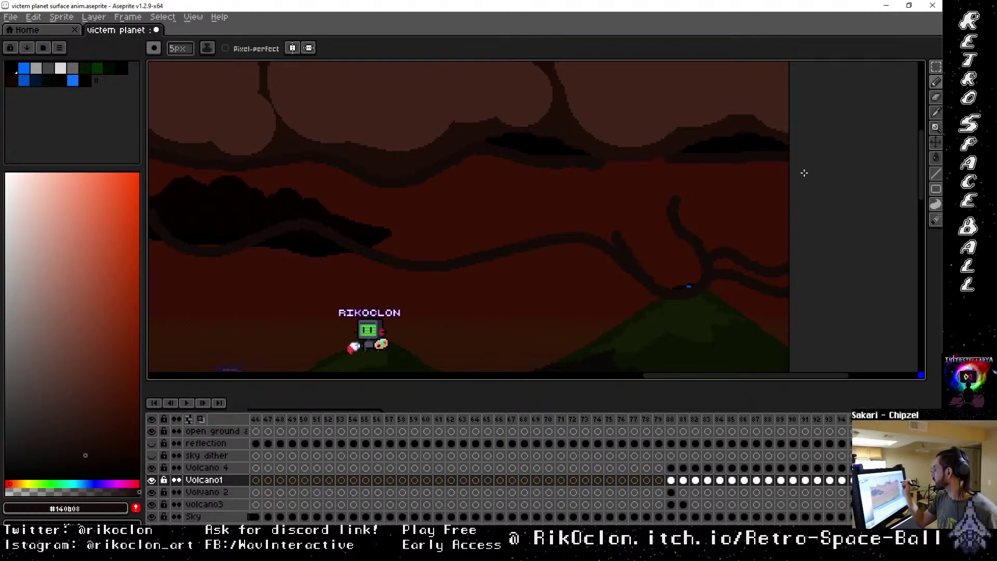
left_click_drag(753, 208, 895, 251)
left_click_drag(880, 288, 782, 291)
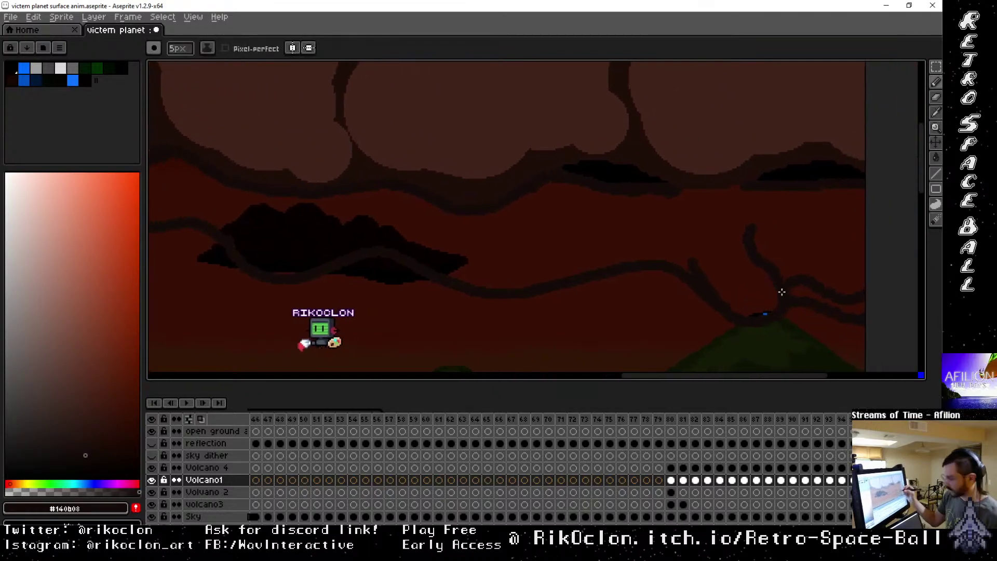
key("g")
left_click(836, 249)
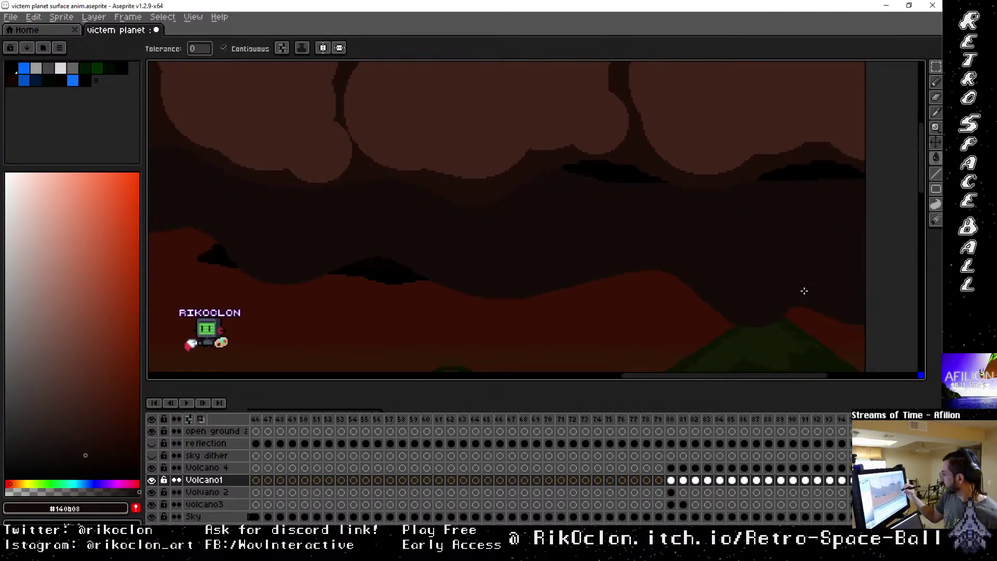
On the Volcano 4 layer, sample #301c16 from the previous frame and paint rounded puffs above the new frame's crater and by the canvas edge.
key("space")
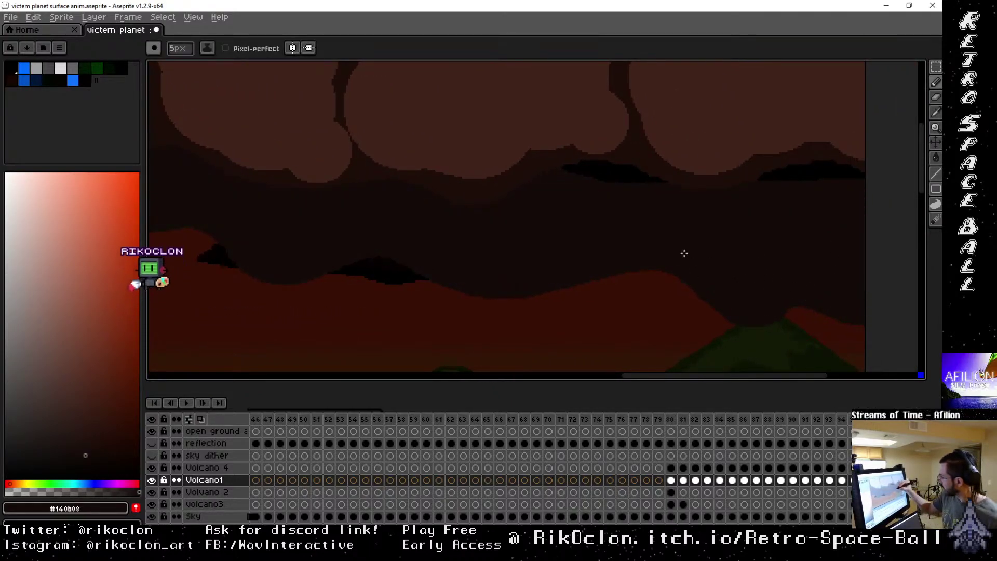
mouse_move(766, 285)
left_mouse_down()
mouse_move(754, 293)
mouse_move(830, 285)
mouse_move(765, 256)
mouse_move(783, 222)
mouse_move(835, 243)
mouse_move(848, 232)
left_mouse_up()
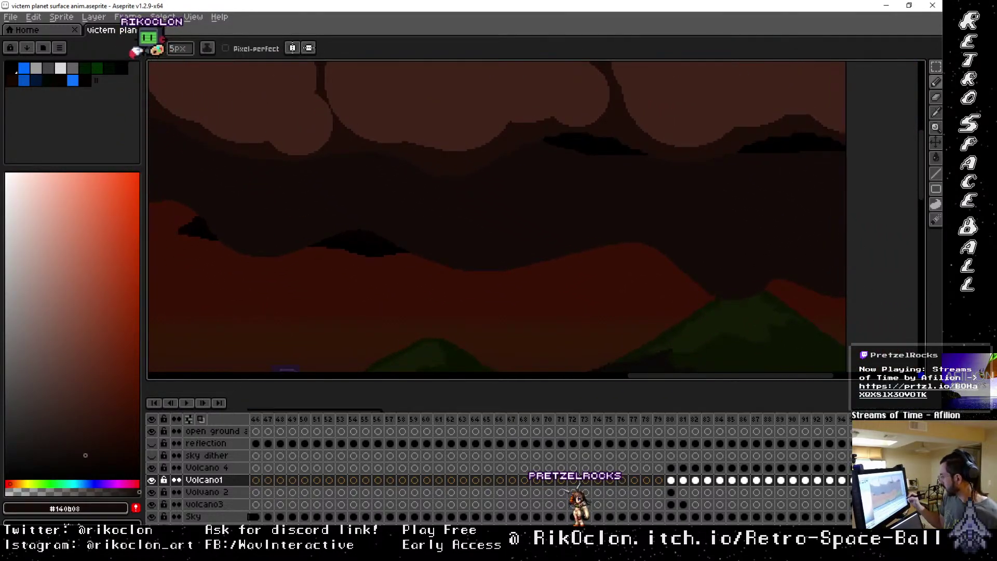
left_click(891, 468)
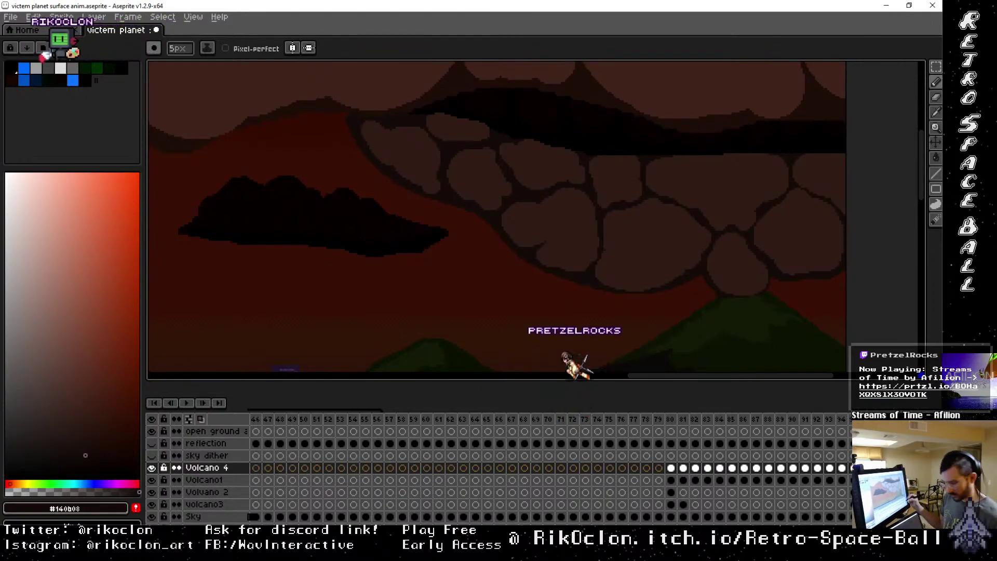
key("alt")
left_click(809, 233)
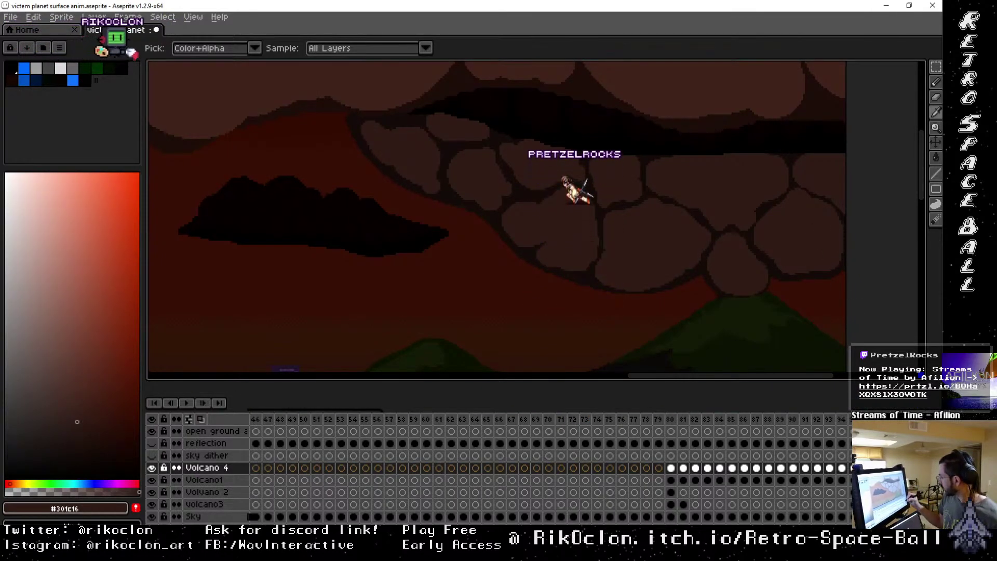
left_click(866, 468)
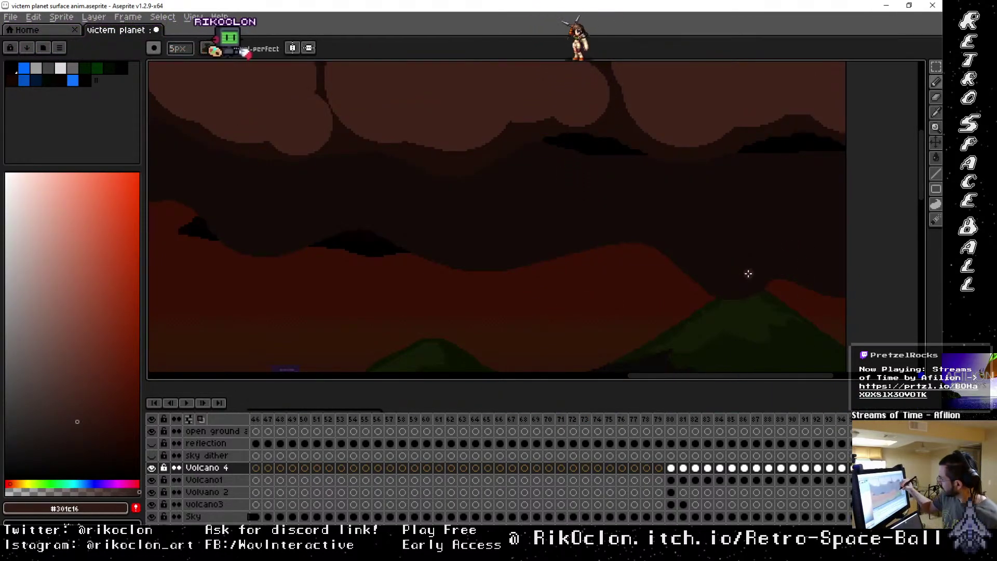
mouse_move(736, 286)
left_mouse_down()
mouse_move(712, 276)
mouse_move(727, 246)
mouse_move(754, 268)
mouse_move(733, 252)
left_mouse_up()
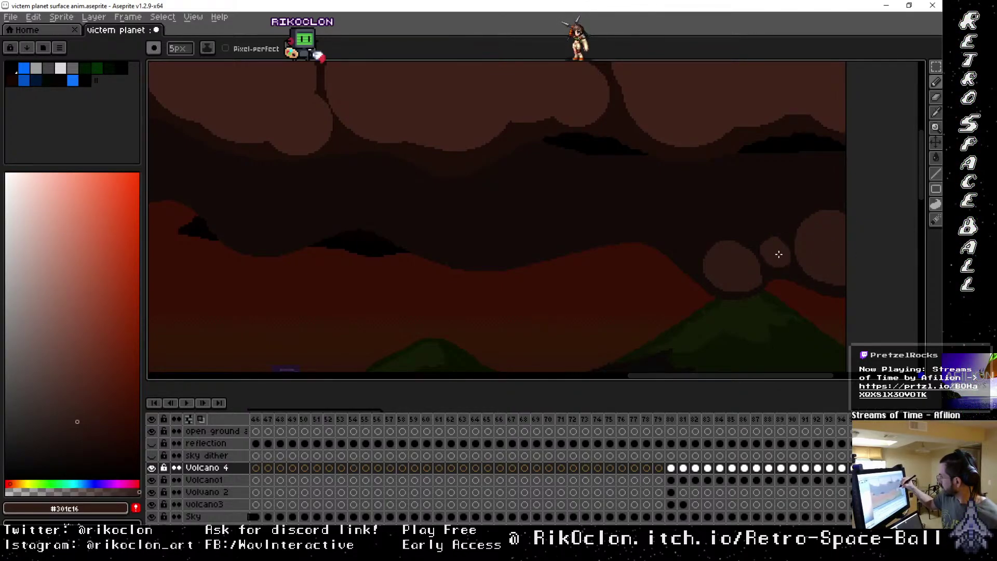
left_click_drag(739, 229, 763, 204)
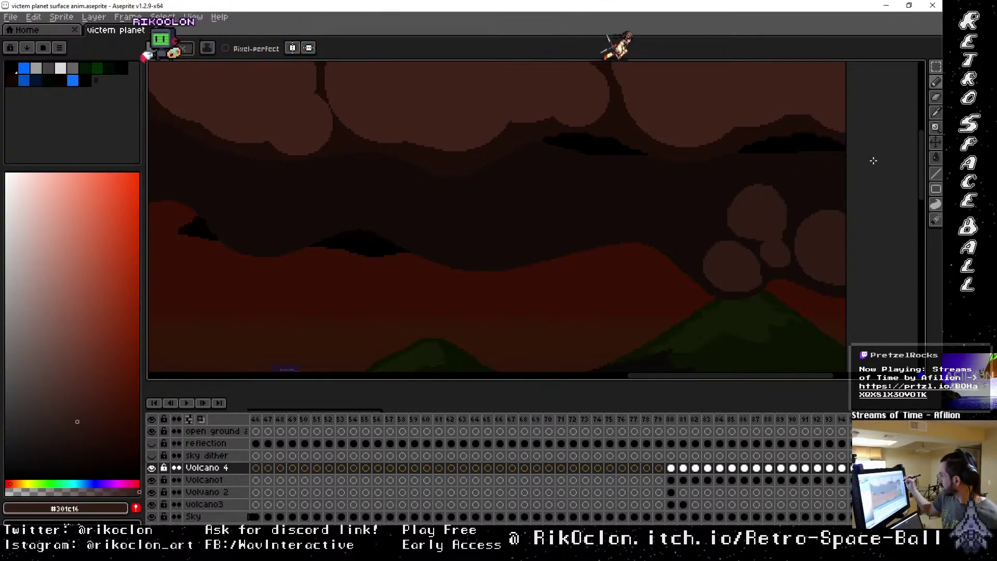
mouse_move(815, 195)
left_mouse_down()
mouse_move(785, 173)
mouse_move(798, 156)
mouse_move(814, 182)
mouse_move(797, 159)
left_mouse_up()
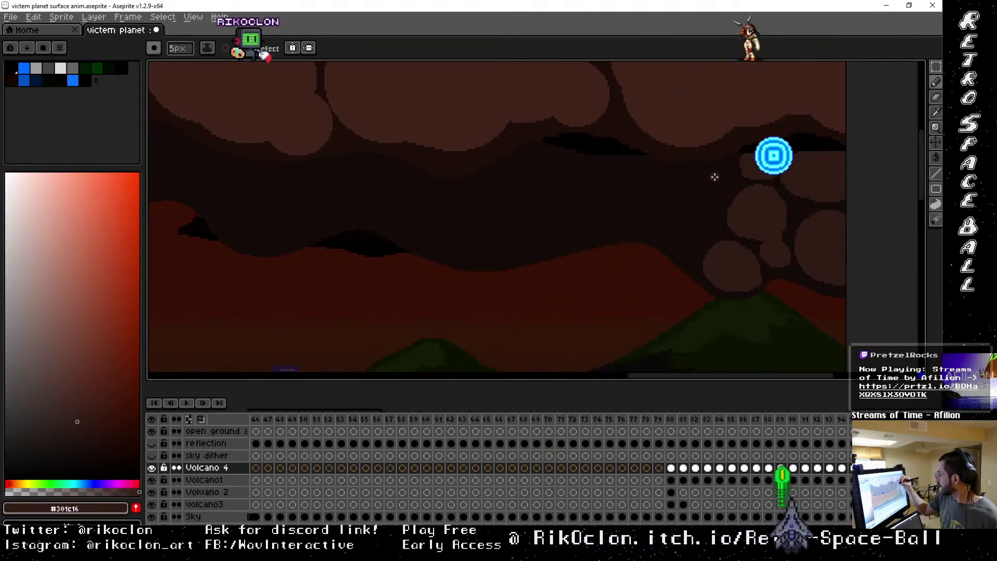
Paint #301c16 puffs beside the crater column and across the plume's middle, including small ones in the gaps under the clouds.
mouse_move(679, 255)
left_mouse_down()
mouse_move(657, 232)
mouse_move(685, 205)
mouse_move(691, 248)
mouse_move(675, 218)
left_mouse_up()
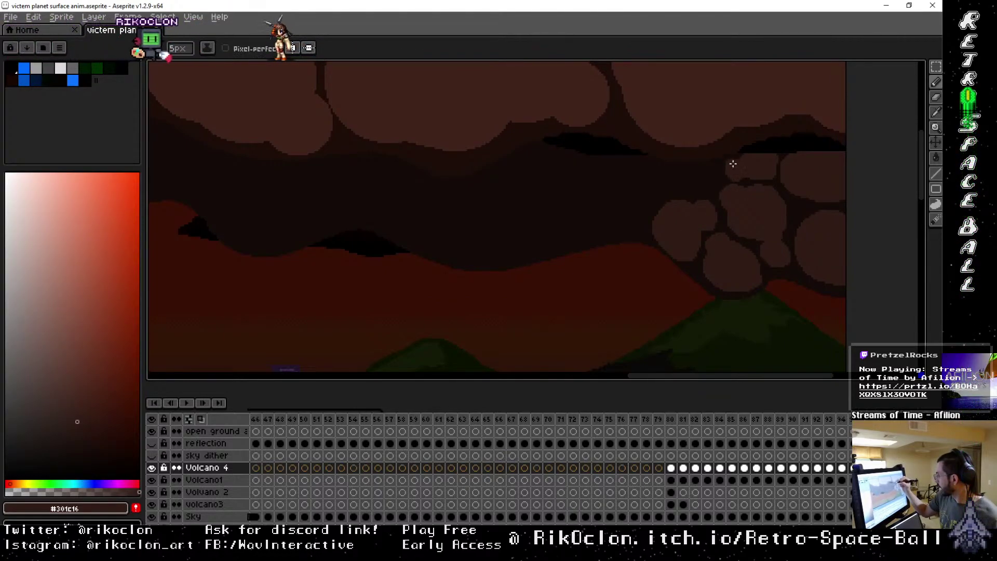
mouse_move(681, 196)
left_mouse_down()
mouse_move(714, 162)
mouse_move(726, 180)
mouse_move(706, 183)
mouse_move(697, 173)
mouse_move(718, 160)
left_mouse_up()
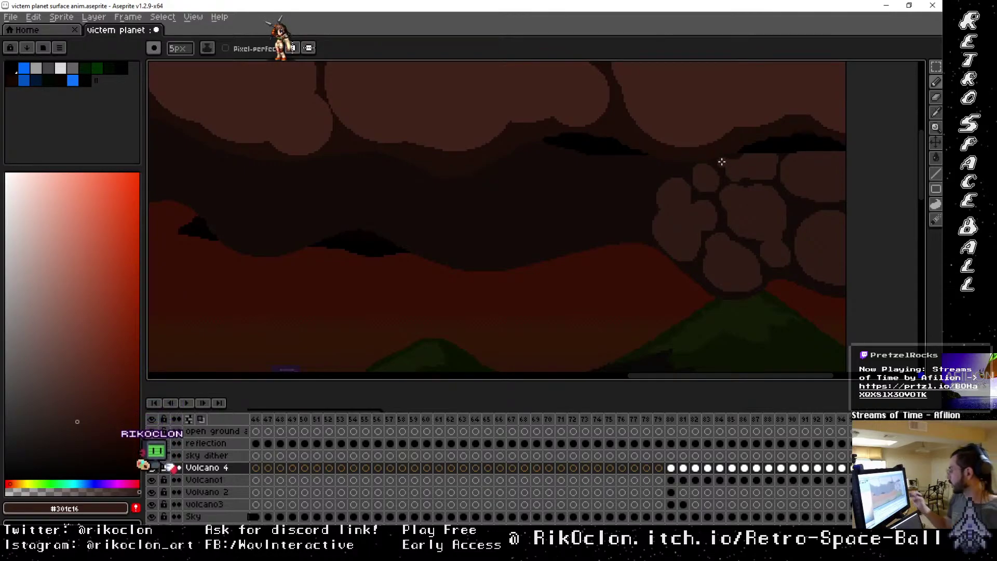
mouse_move(623, 228)
left_mouse_down()
mouse_move(583, 232)
mouse_move(629, 195)
mouse_move(575, 209)
mouse_move(583, 225)
mouse_move(596, 194)
left_mouse_up()
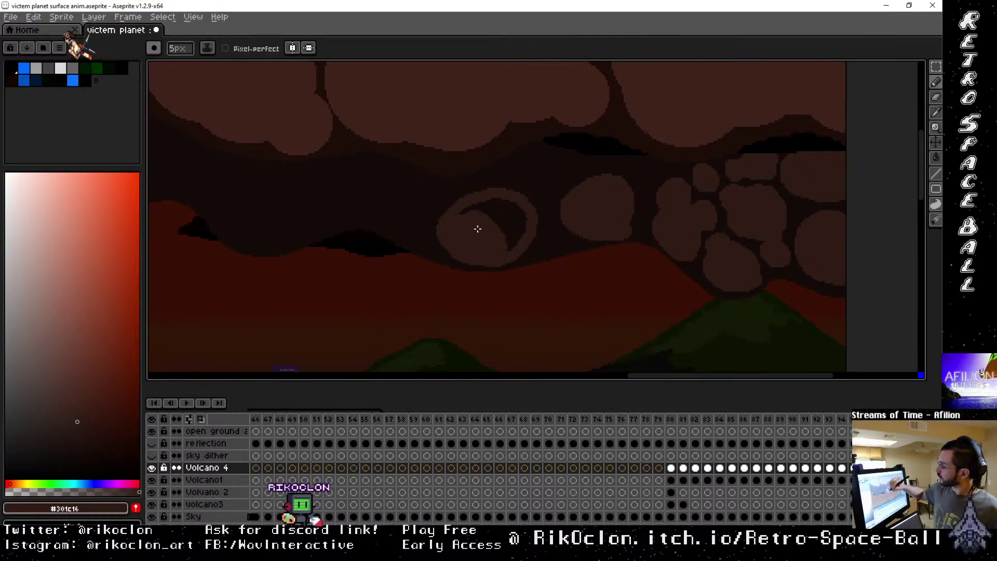
mouse_move(501, 204)
left_mouse_down()
mouse_move(516, 216)
mouse_move(514, 234)
left_mouse_up()
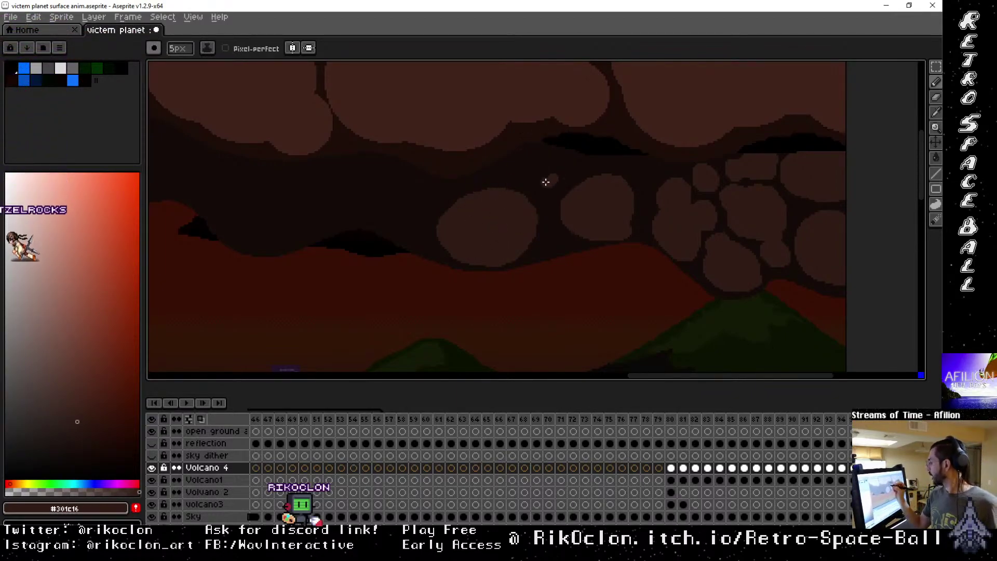
mouse_move(547, 180)
left_mouse_down()
mouse_move(557, 156)
mouse_move(526, 166)
mouse_move(556, 166)
left_mouse_up()
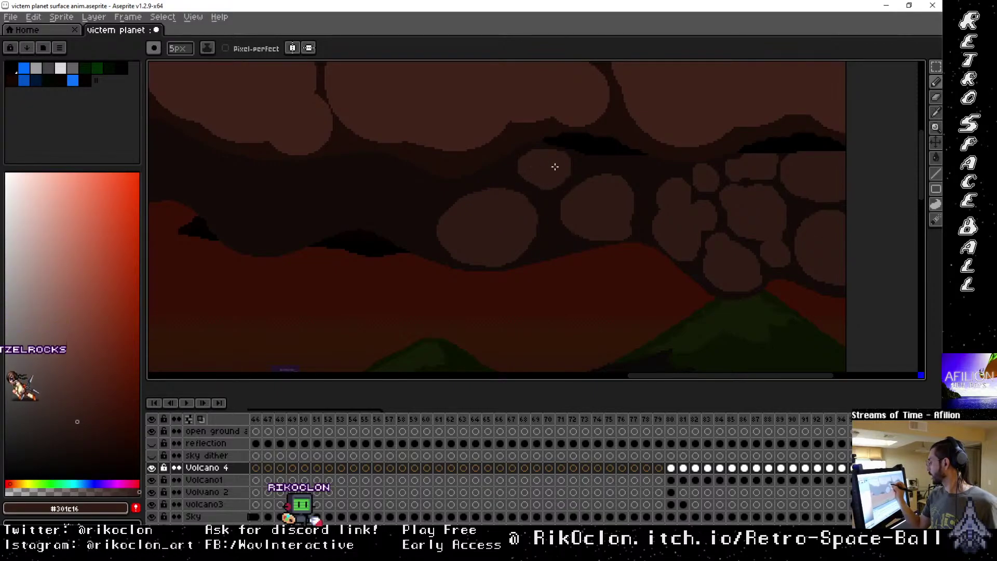
left_click_drag(650, 167, 649, 171)
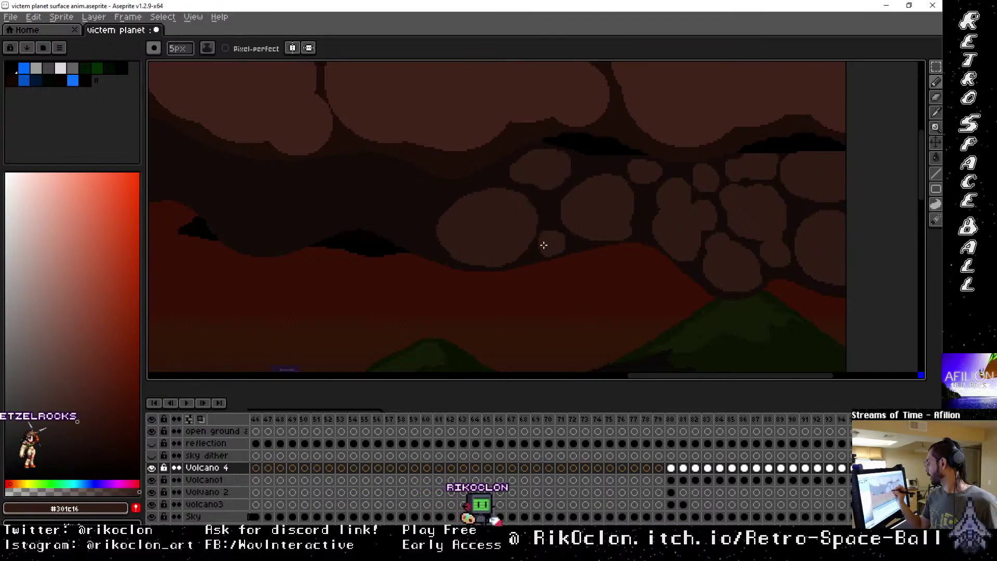
Paint #301c16 puffs along the plume's tapering far end and enlarge them with uneven lobes that follow its wavy underside.
mouse_move(514, 228)
left_mouse_down()
mouse_move(598, 229)
mouse_move(795, 254)
mouse_move(675, 235)
mouse_move(620, 210)
mouse_move(709, 206)
mouse_move(672, 227)
mouse_move(695, 207)
mouse_move(623, 217)
left_mouse_up()
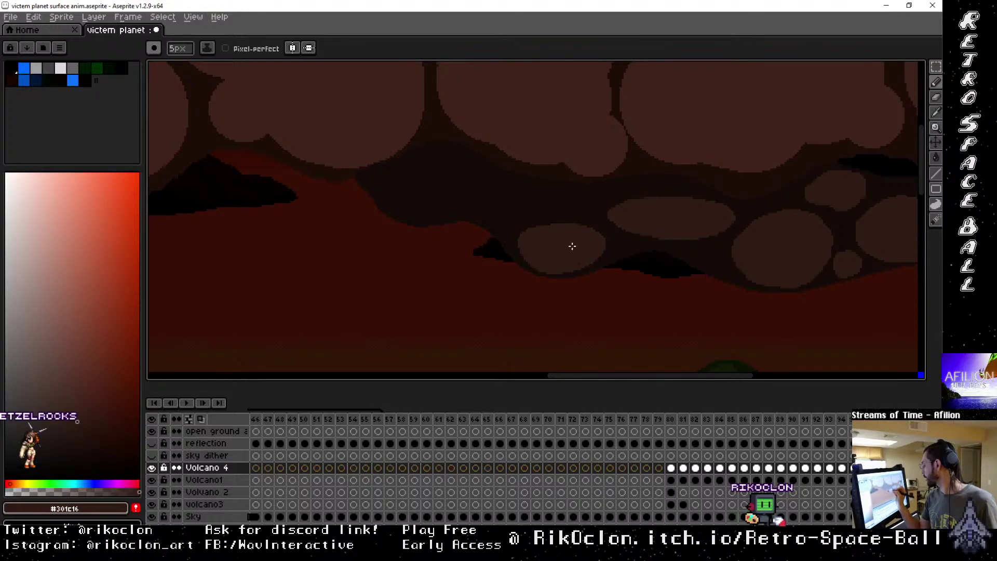
left_click_drag(445, 207, 413, 210)
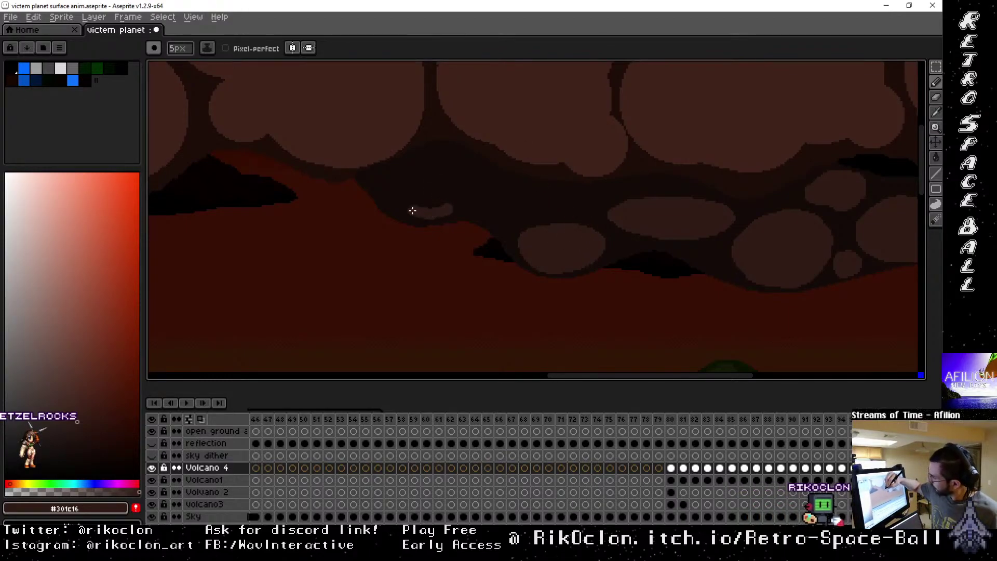
mouse_move(464, 183)
left_mouse_down()
mouse_move(454, 208)
mouse_move(393, 194)
mouse_move(446, 200)
mouse_move(420, 179)
mouse_move(419, 188)
mouse_move(438, 181)
mouse_move(422, 188)
mouse_move(465, 194)
left_mouse_up()
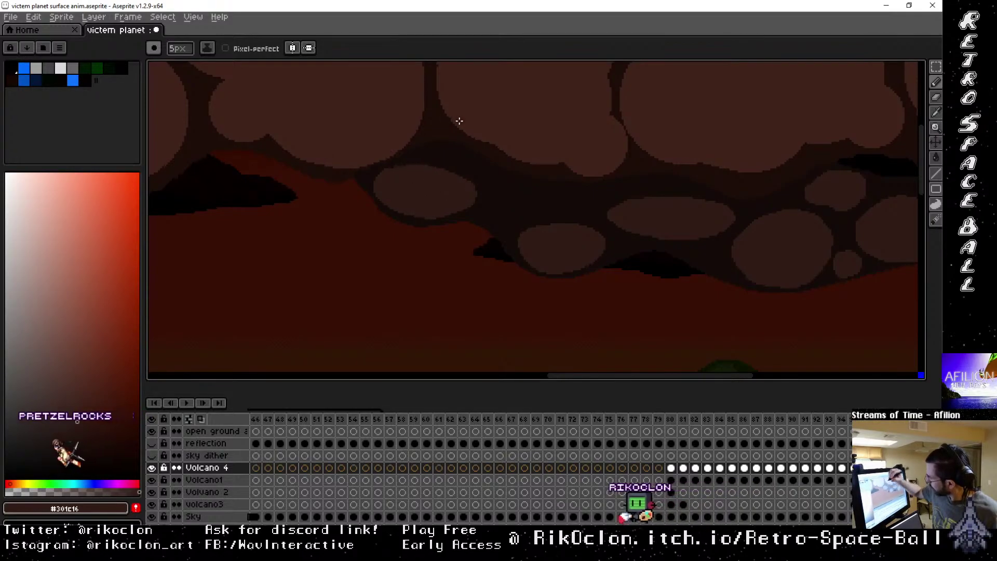
mouse_move(524, 208)
left_mouse_down()
mouse_move(499, 201)
mouse_move(569, 198)
mouse_move(508, 212)
mouse_move(558, 206)
mouse_move(535, 199)
mouse_move(510, 229)
left_mouse_up()
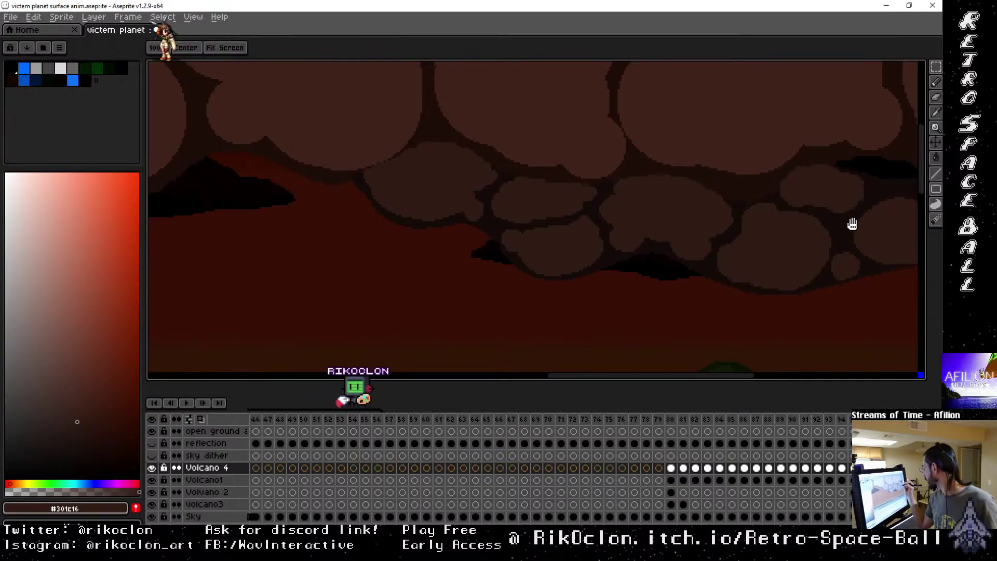
Fill out the puffs in the plume's middle and add a small puff under the black cloud near the crater.
left_click_drag(850, 222, 644, 218)
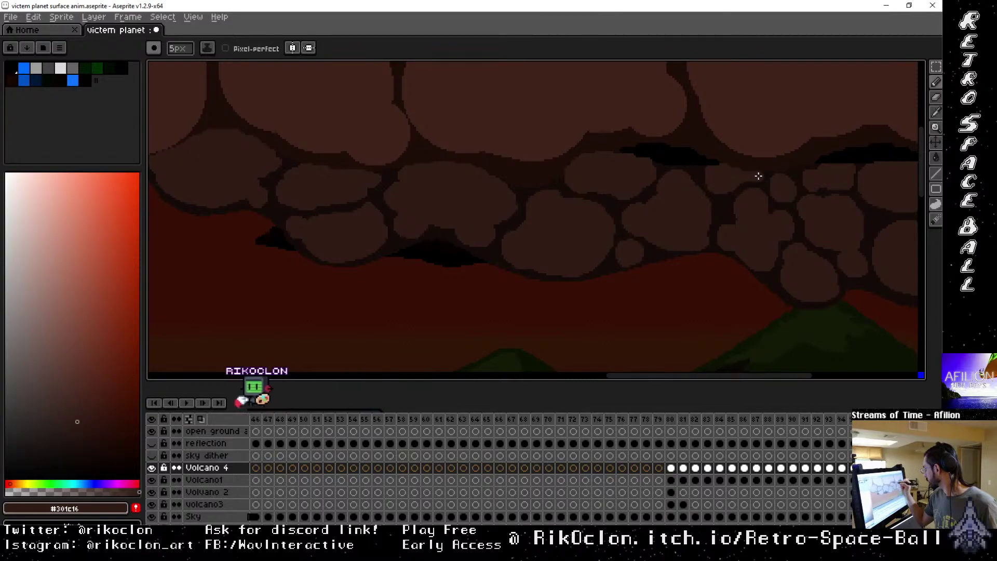
left_click_drag(841, 293, 634, 311)
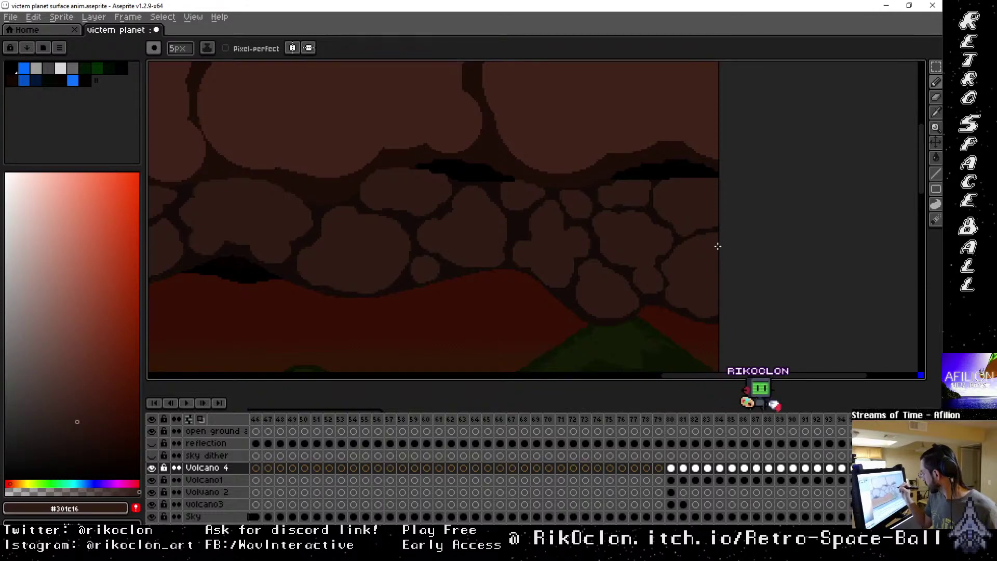
left_click_drag(526, 232, 632, 225)
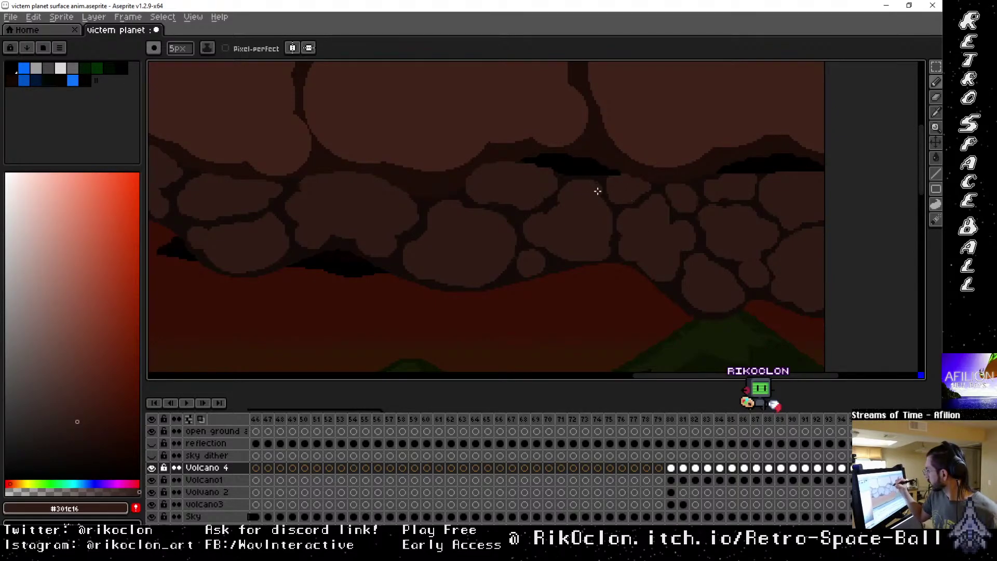
scroll(594, 197, "left", 5)
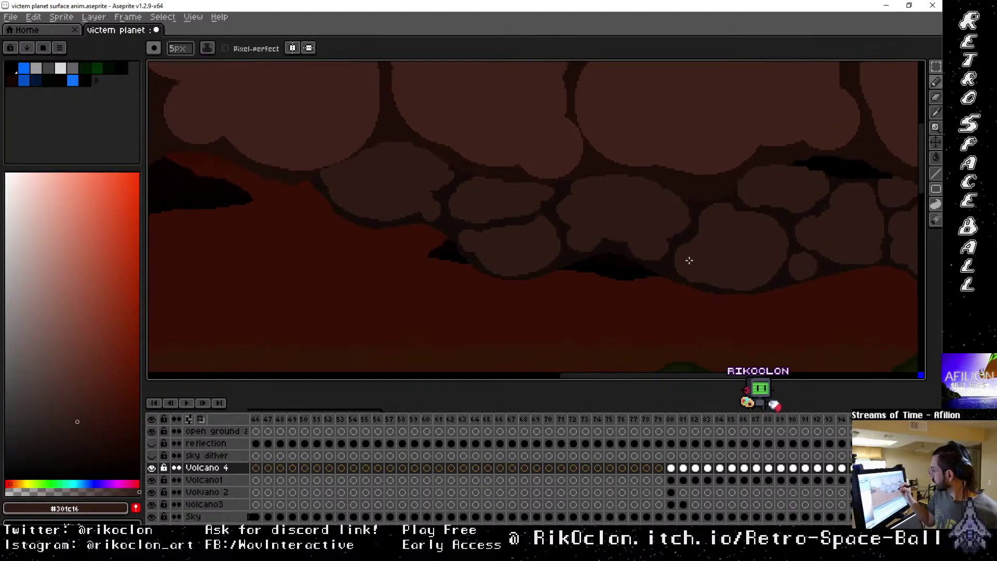
left_click_drag(687, 267, 517, 269)
mouse_move(768, 268)
left_mouse_down()
mouse_move(506, 254)
mouse_move(658, 285)
mouse_move(665, 263)
left_mouse_up()
key("space")
scroll(507, 254, "down", 2)
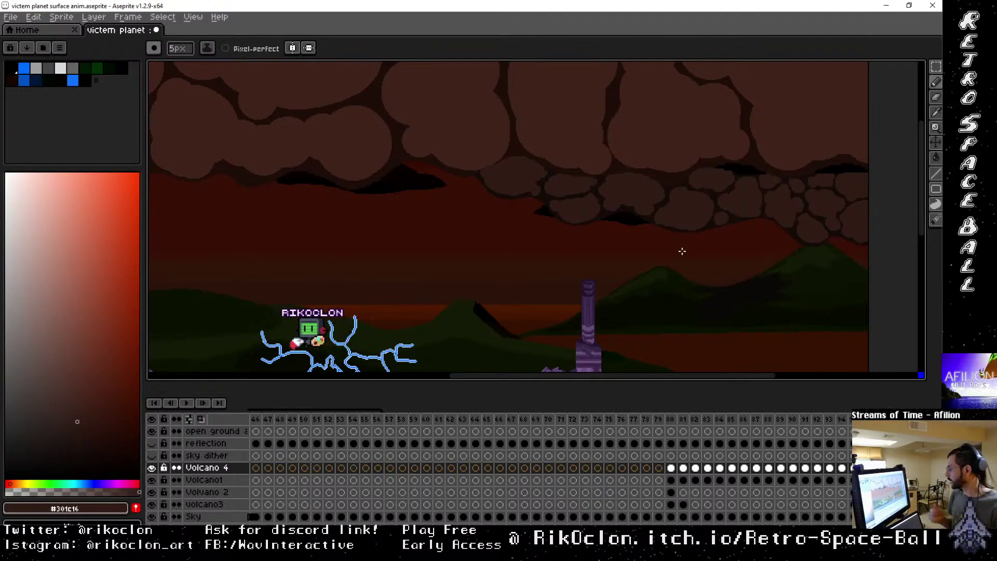
Go to the next frame on the Volcano1 layer and pick #140b08 as the drawing colour.
key("Return")
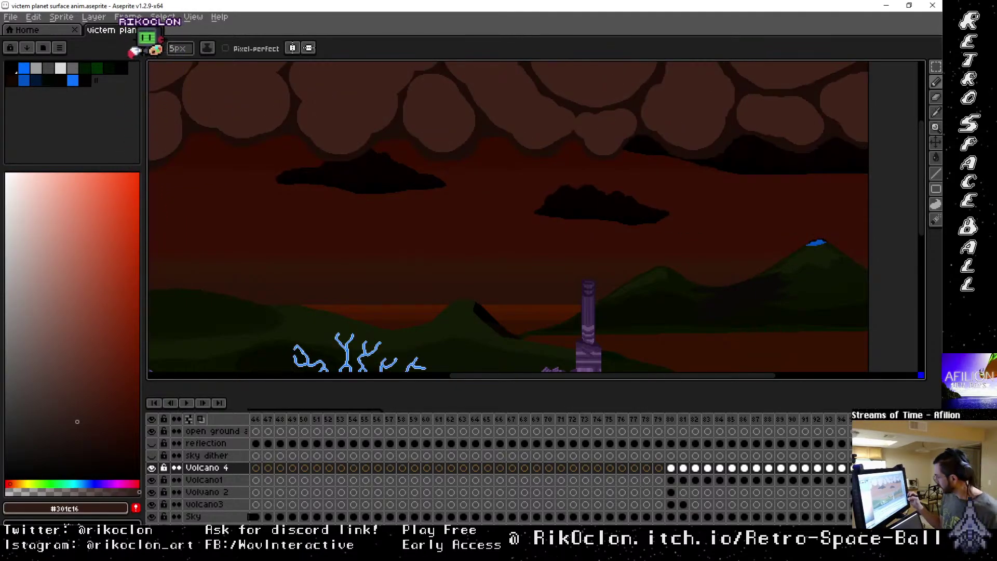
left_click(204, 480)
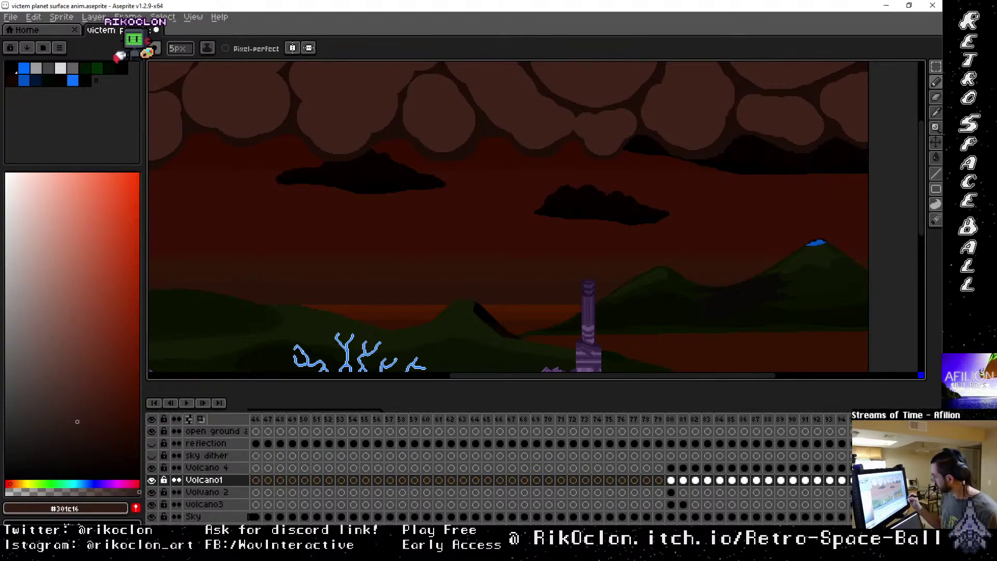
left_click(849, 240, "alt")
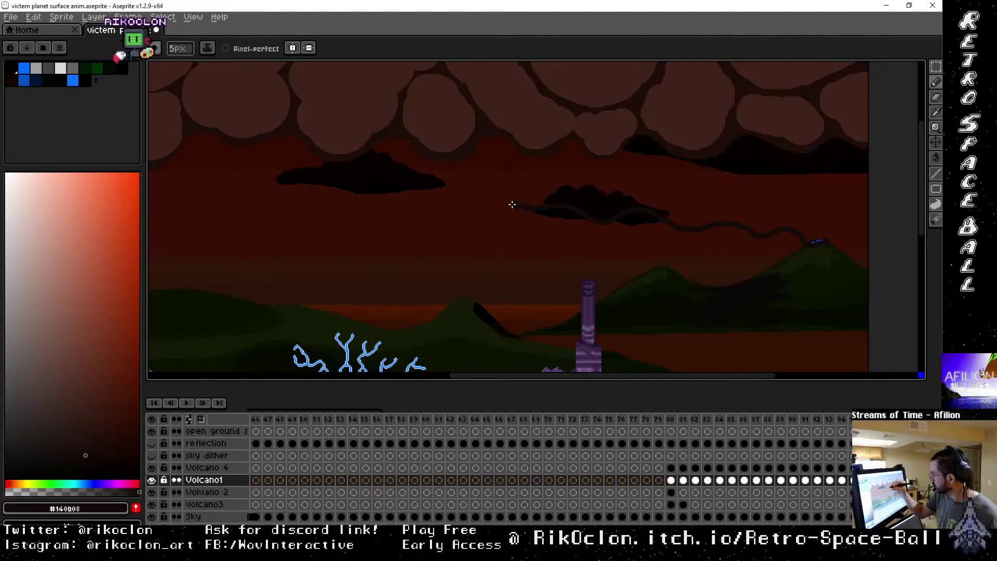
left_click_drag(470, 260, 733, 280)
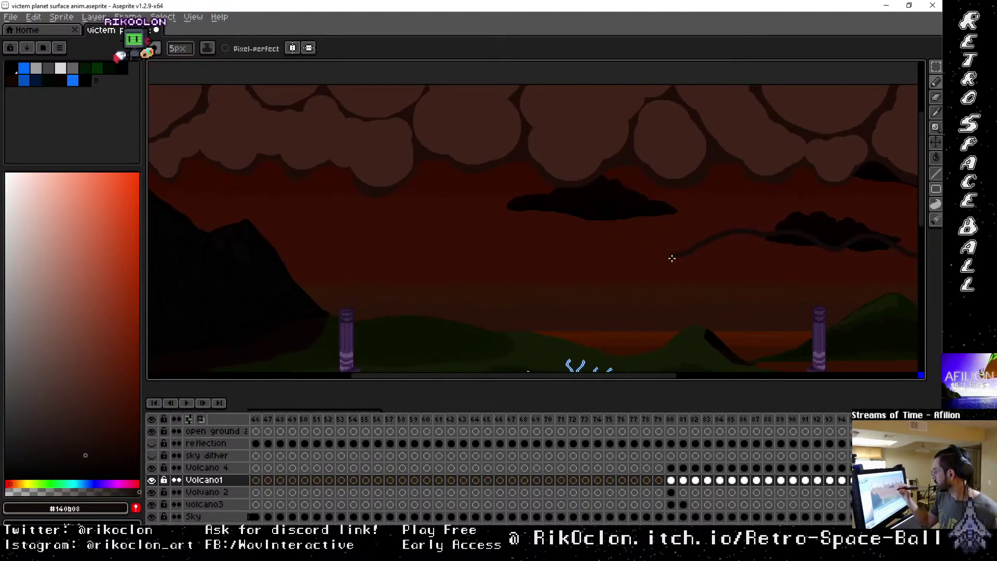
mouse_move(519, 218)
left_mouse_down()
mouse_move(487, 221)
mouse_move(457, 192)
mouse_move(420, 186)
left_mouse_up()
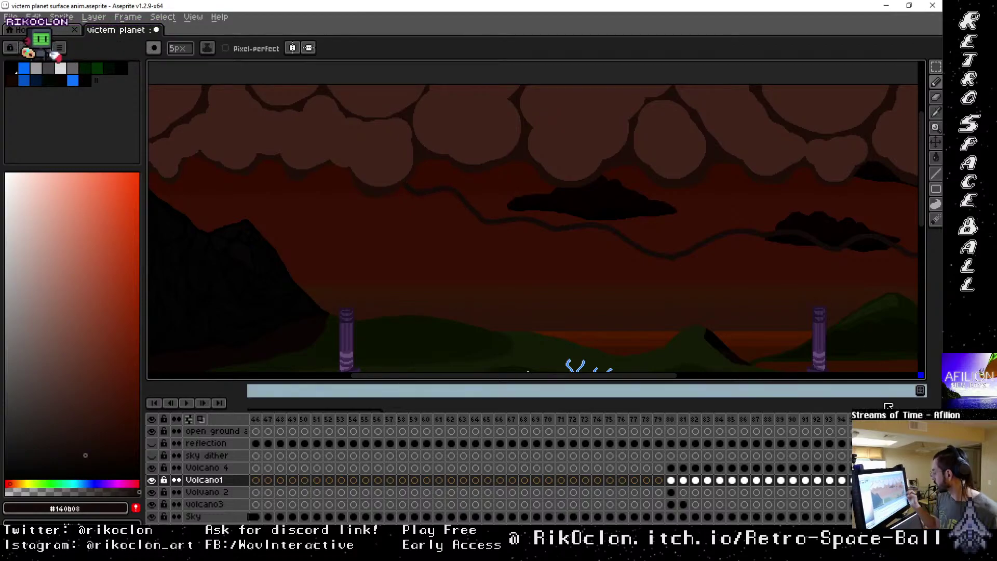
key("Right")
key("Left")
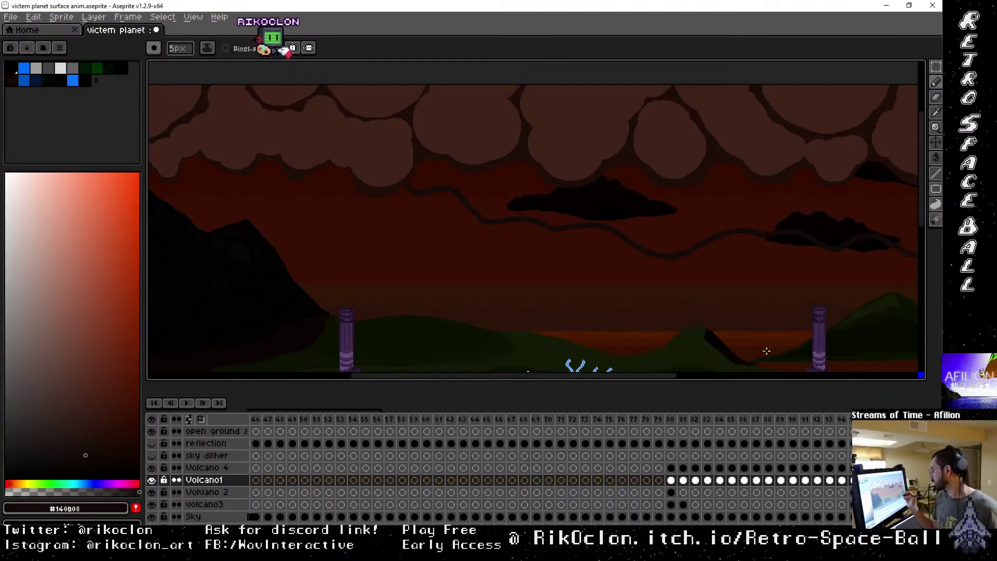
left_click_drag(675, 297, 581, 258)
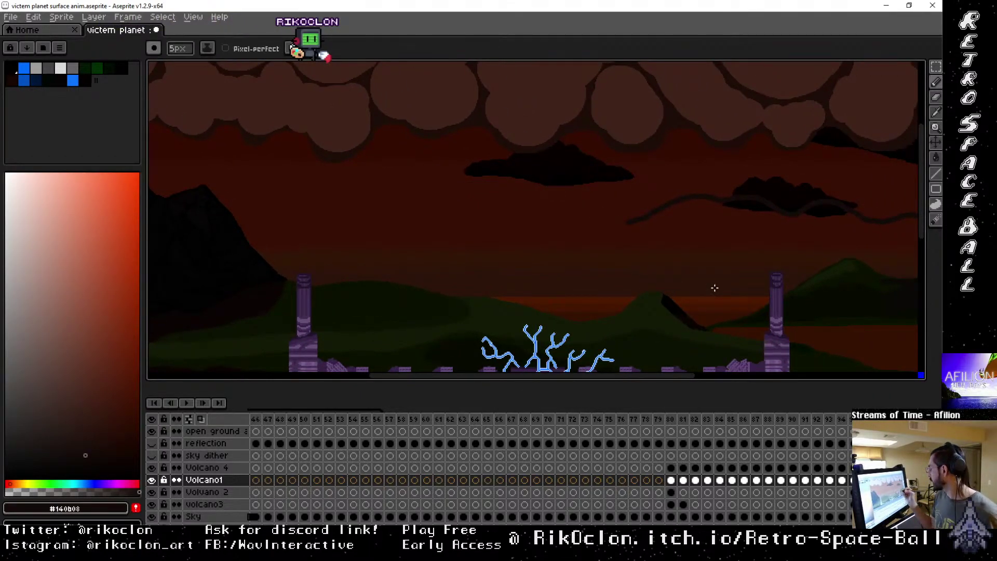
Outline the plume from the crater across both black clouds to the clouds' underside and the canvas edge, and fill it with #140b08.
left_click_drag(794, 271, 560, 291)
key("b")
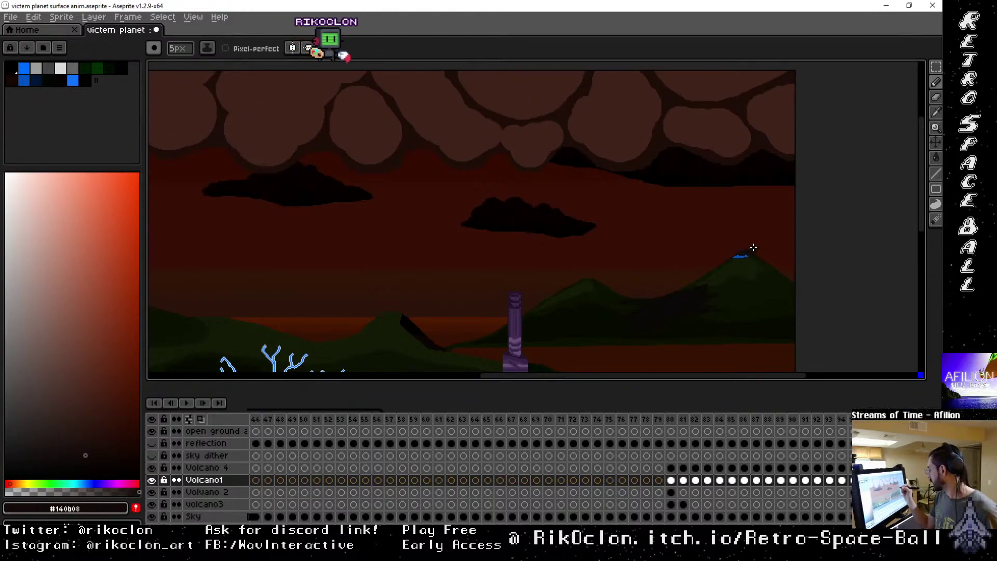
mouse_move(753, 248)
left_mouse_down()
mouse_move(742, 255)
mouse_move(696, 239)
mouse_move(625, 243)
mouse_move(510, 212)
mouse_move(360, 214)
mouse_move(265, 182)
left_mouse_up()
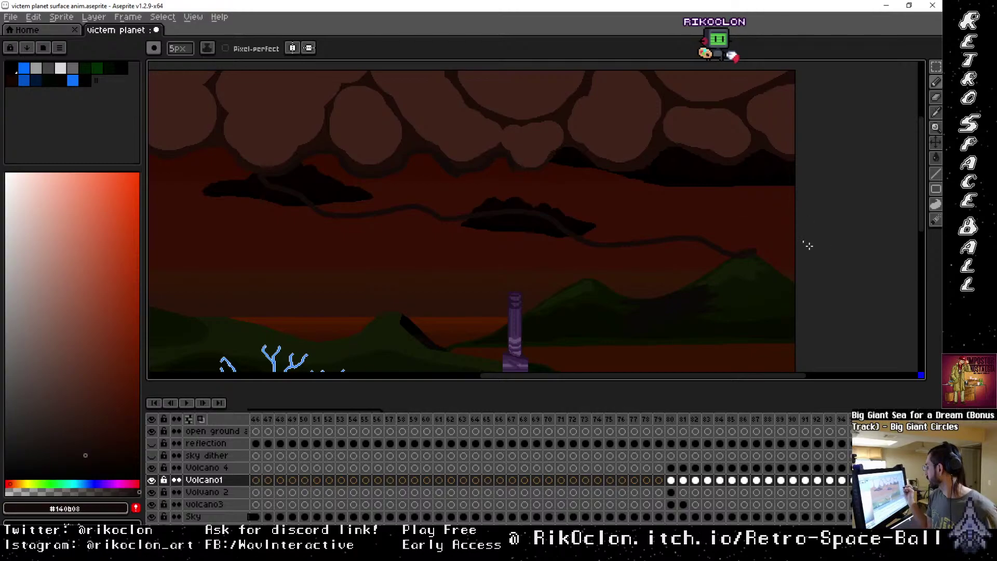
left_click_drag(755, 252, 792, 213)
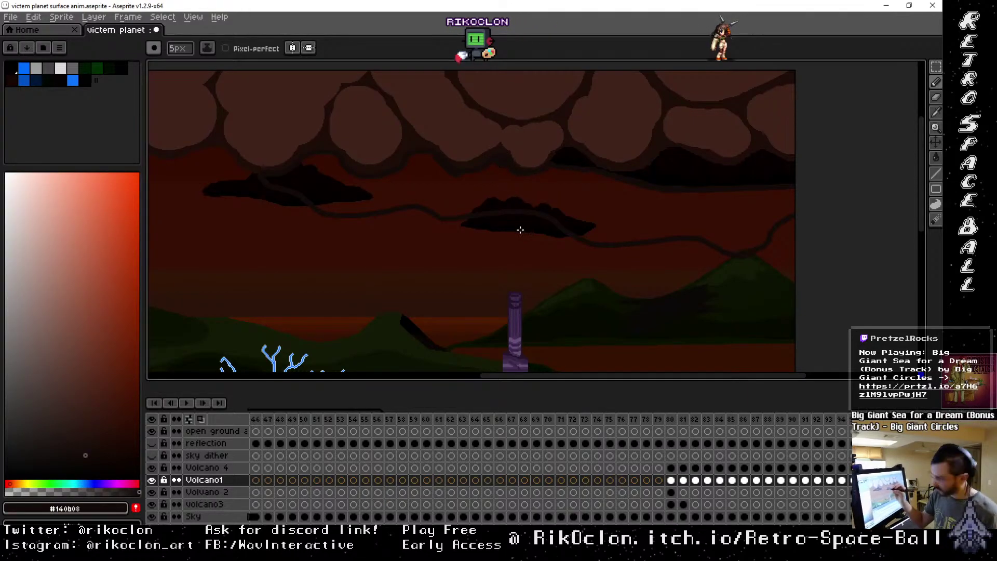
key("g")
left_click(554, 187)
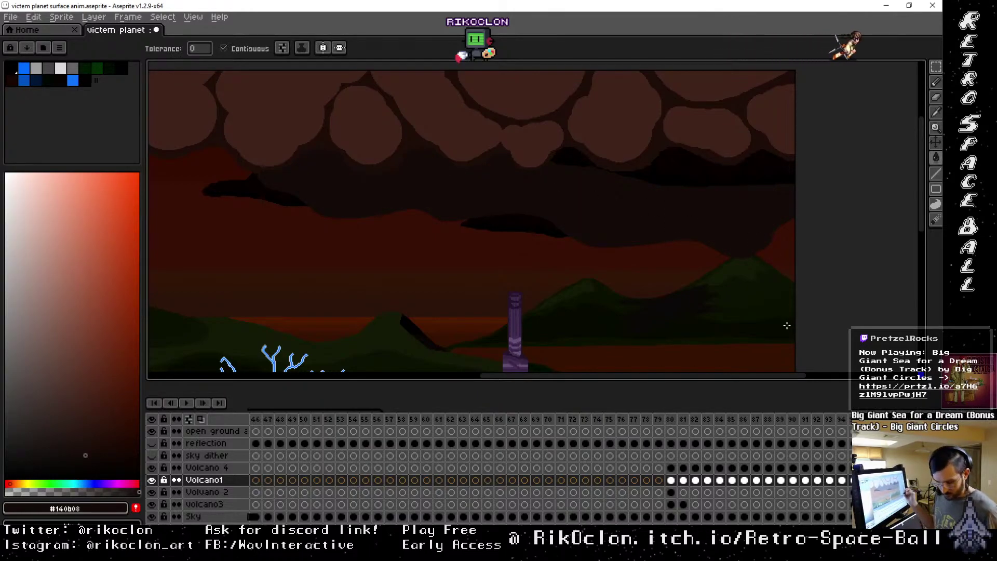
Sample #301c16 from the previous frame and paint rounded puffs across the new plume with an 18 px brush.
key("Left")
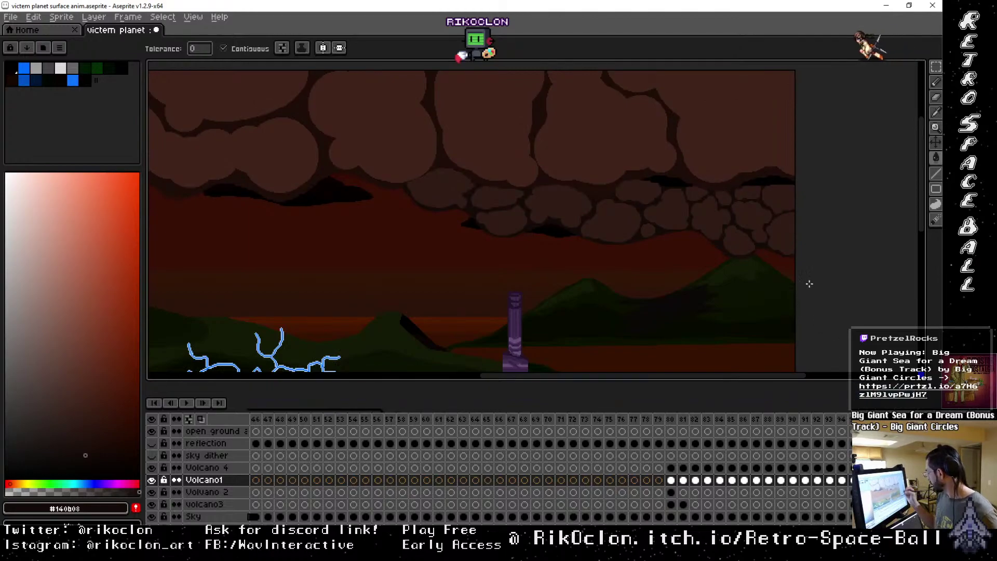
left_click(782, 234, "alt")
key("Left")
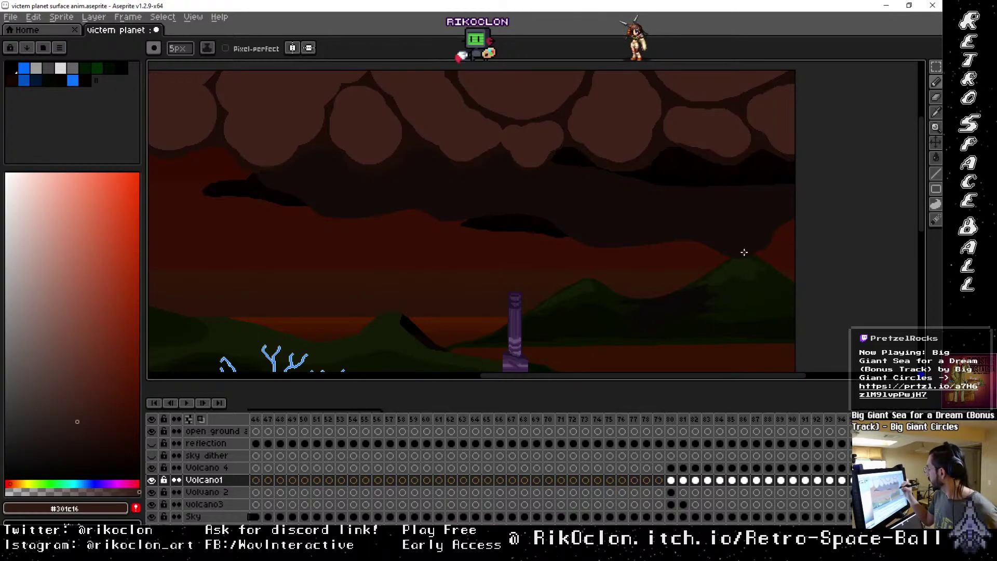
left_click_drag(727, 244, 745, 232)
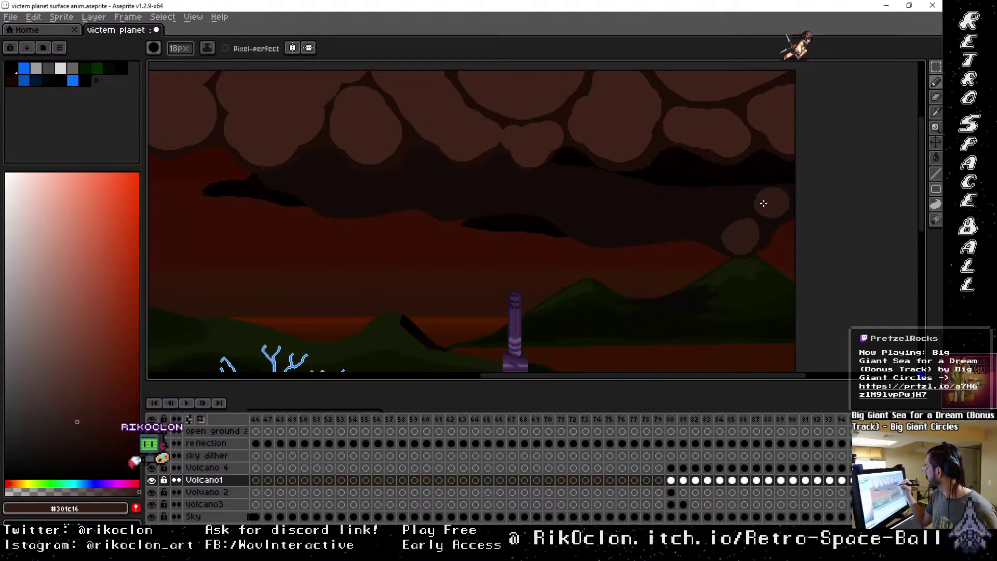
mouse_move(617, 230)
left_mouse_down()
mouse_move(584, 207)
mouse_move(614, 218)
left_mouse_up()
mouse_move(460, 203)
left_mouse_down()
mouse_move(444, 187)
mouse_move(462, 197)
mouse_move(444, 203)
mouse_move(467, 192)
left_mouse_up()
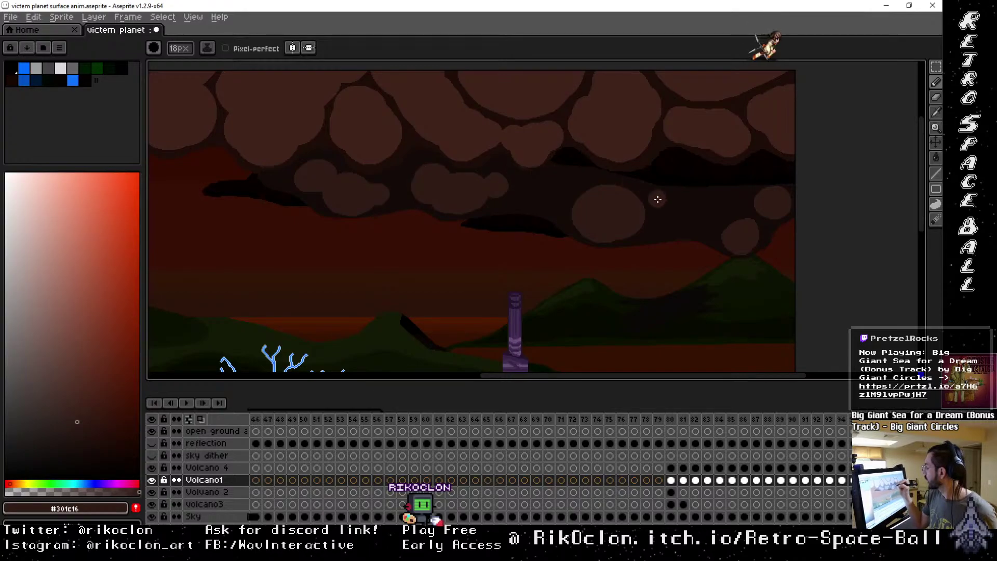
left_click_drag(650, 219, 645, 216)
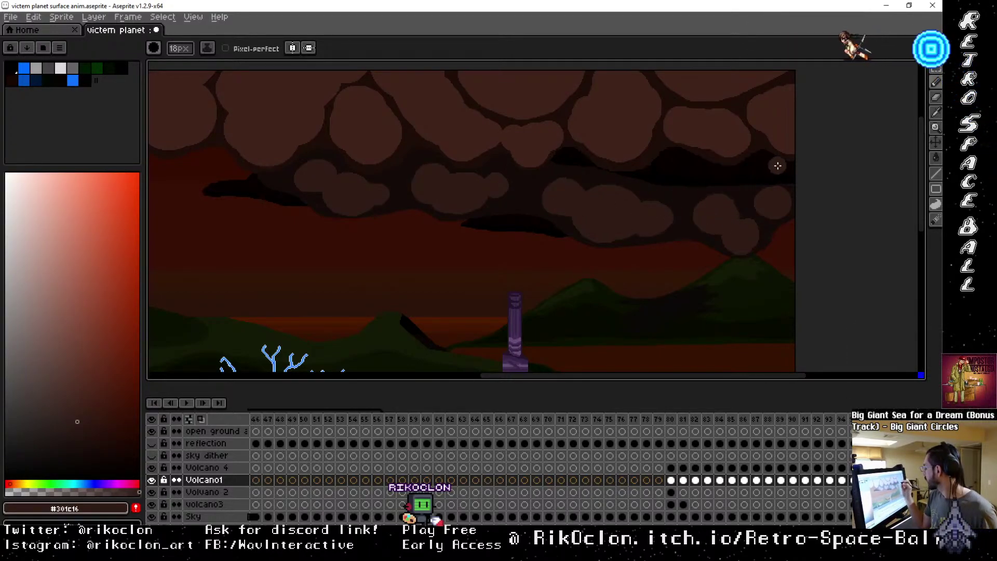
Outline a half-round puff against the underside of the black cloud near the crater with a 1 px brush and fill it with #301c16.
key("plus")
key("plus")
key("plus")
key("plus")
key("plus")
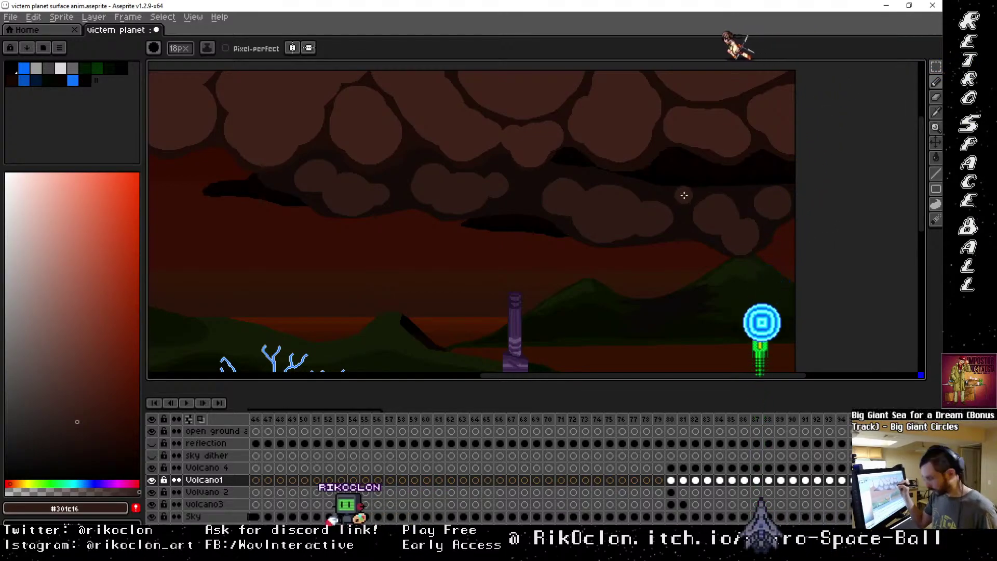
key("b")
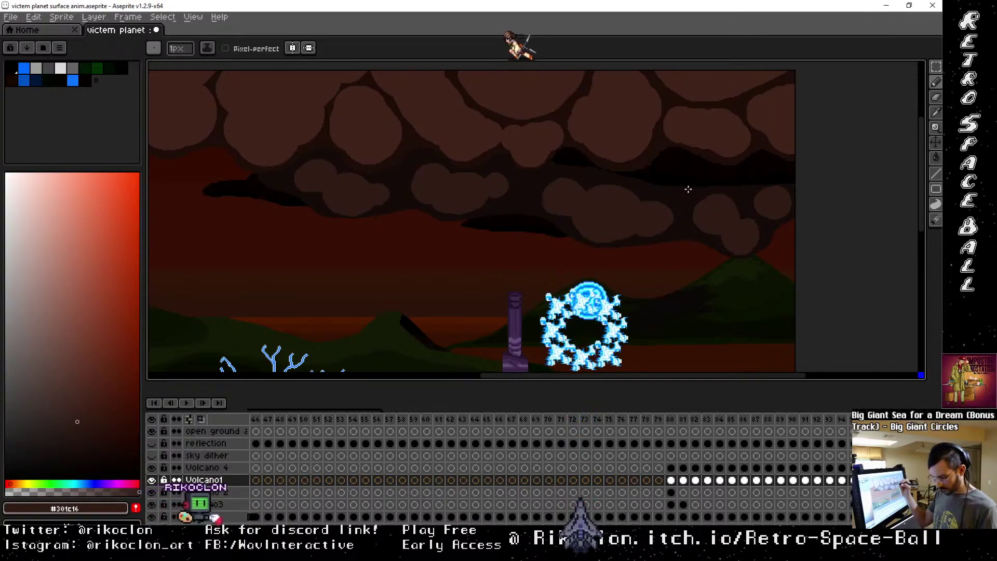
scroll(689, 192, "up", 3)
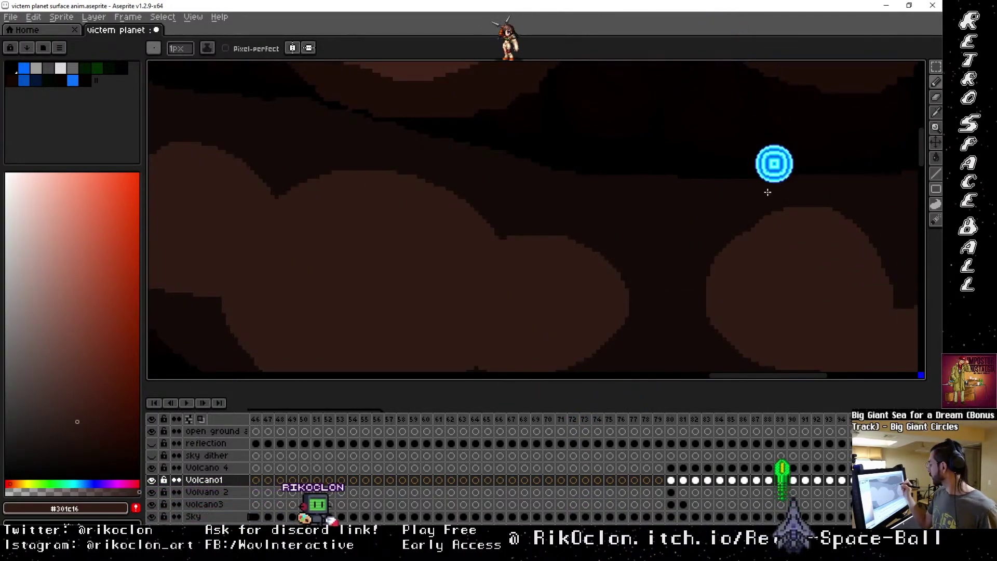
mouse_move(719, 220)
left_mouse_down()
mouse_move(627, 226)
mouse_move(569, 176)
mouse_move(673, 177)
left_mouse_up()
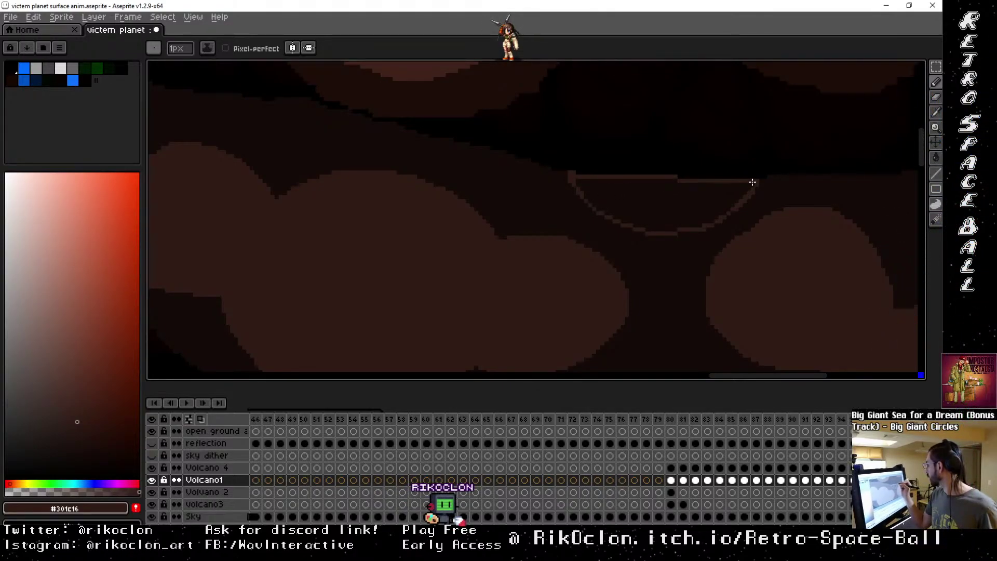
key("g")
left_click(694, 216)
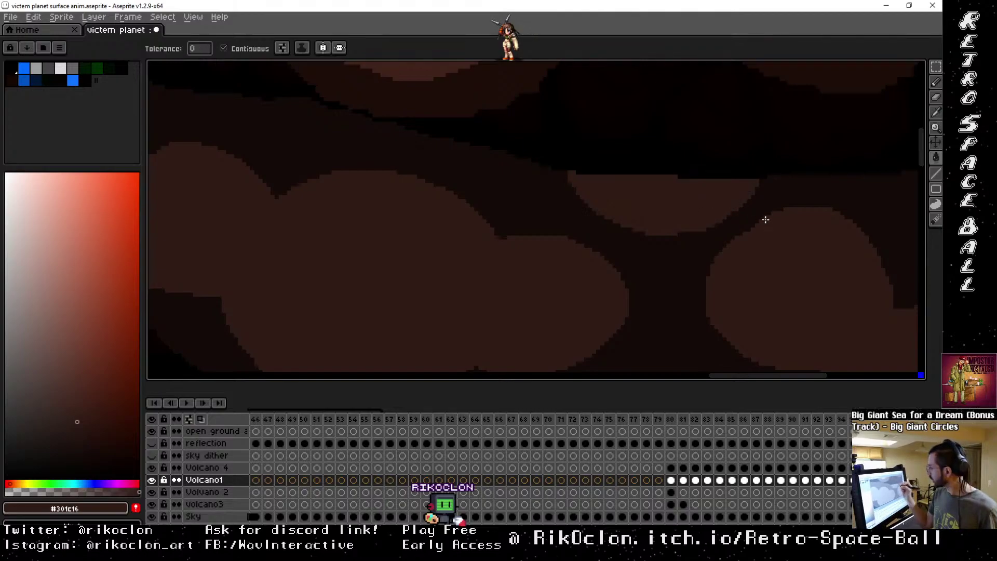
Extend the half-round puff toward the canvas edge with a wavy strip along the black cloud's underside, filled with #301c16.
left_click_drag(739, 233, 524, 200)
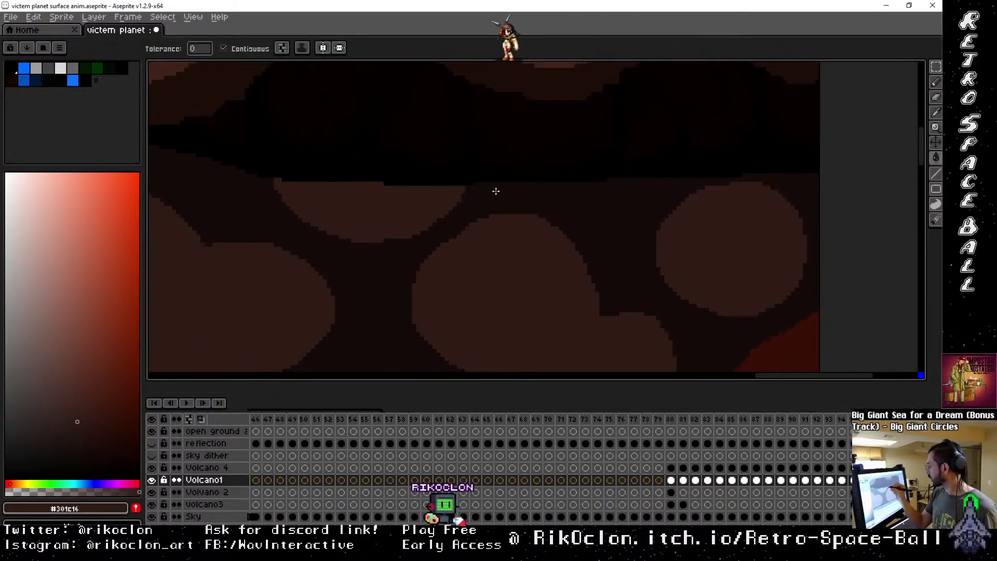
key("b")
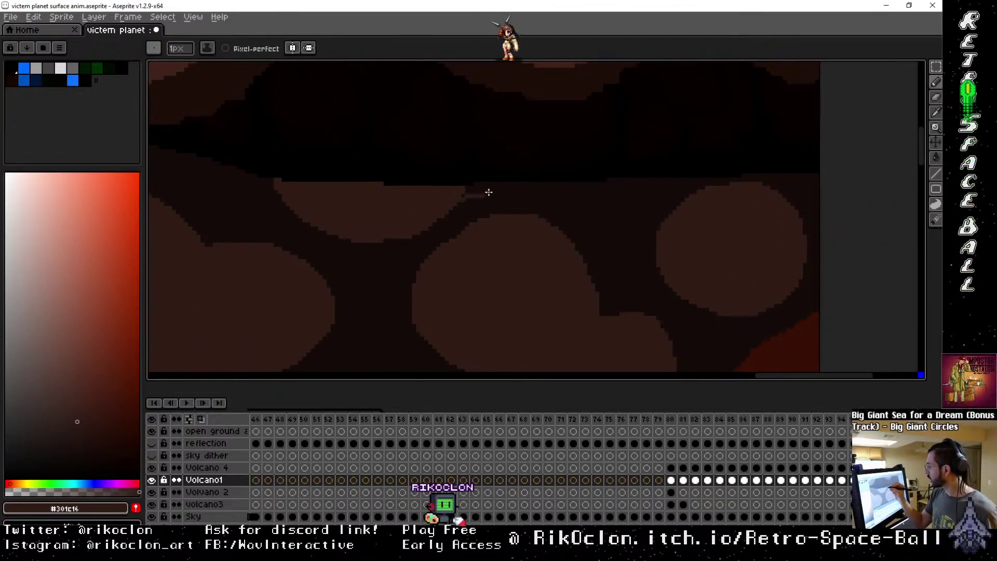
key("ctrl+z")
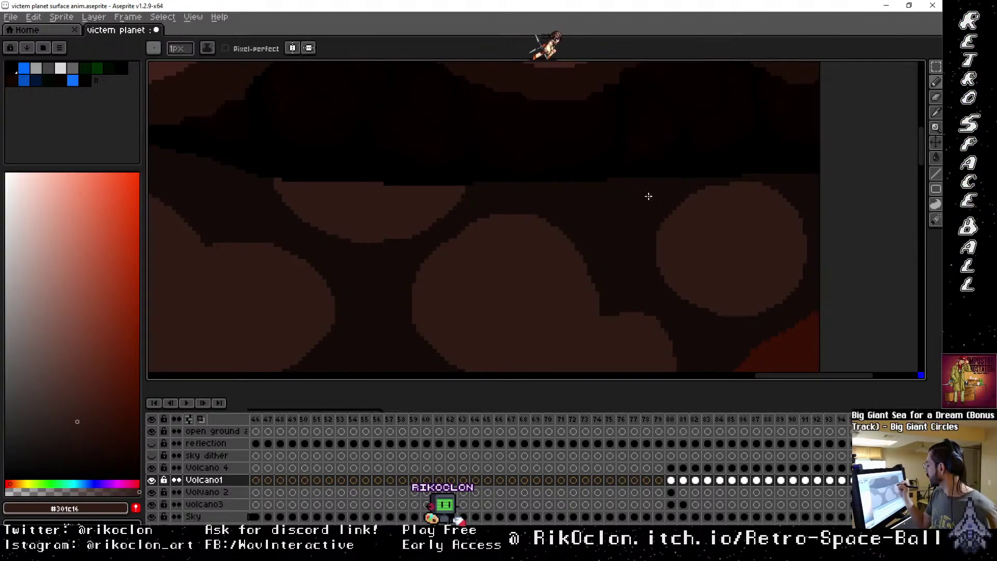
left_click_drag(465, 200, 574, 199)
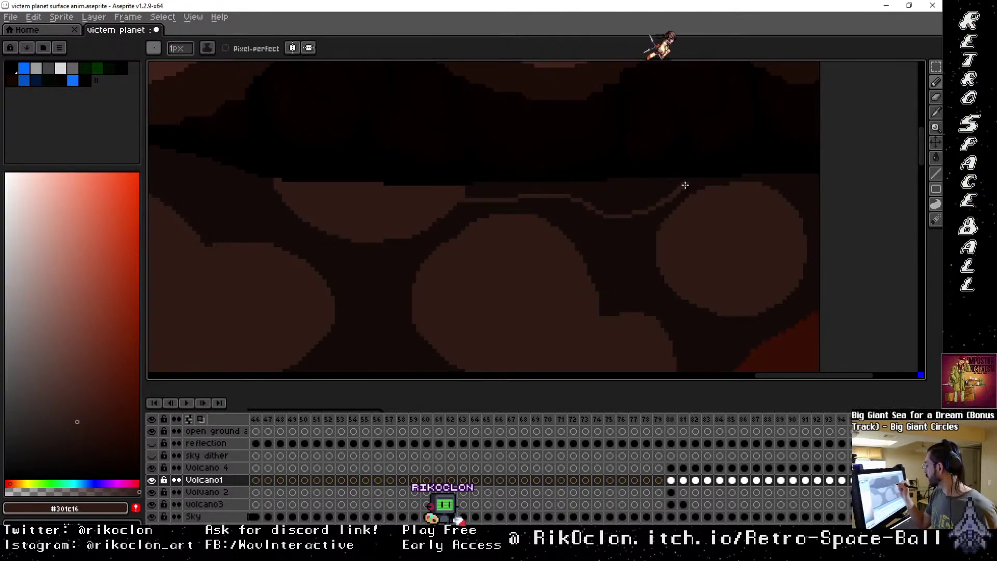
mouse_move(687, 179)
left_mouse_down()
mouse_move(610, 179)
mouse_move(600, 189)
mouse_move(474, 185)
left_mouse_up()
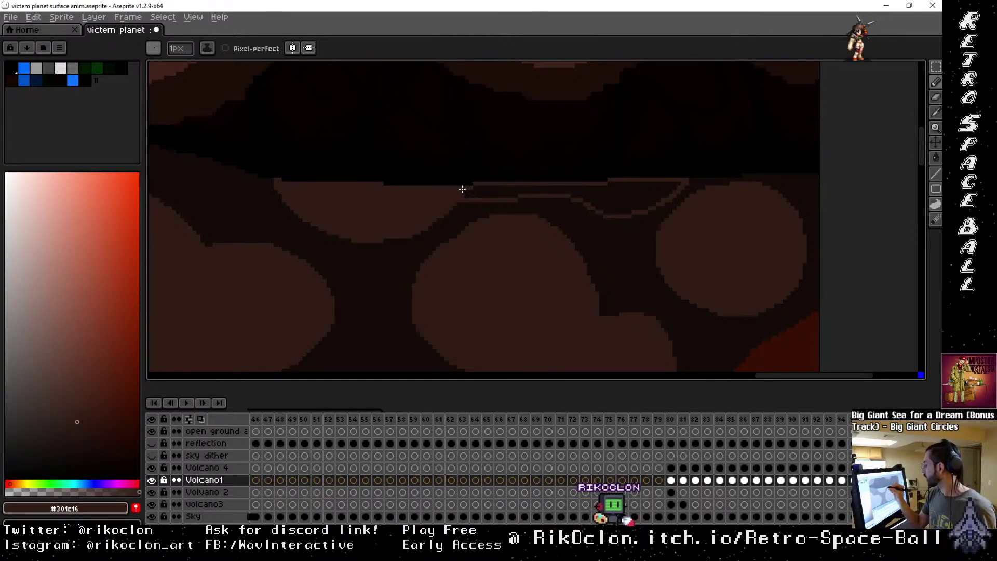
key("g")
left_click(519, 200)
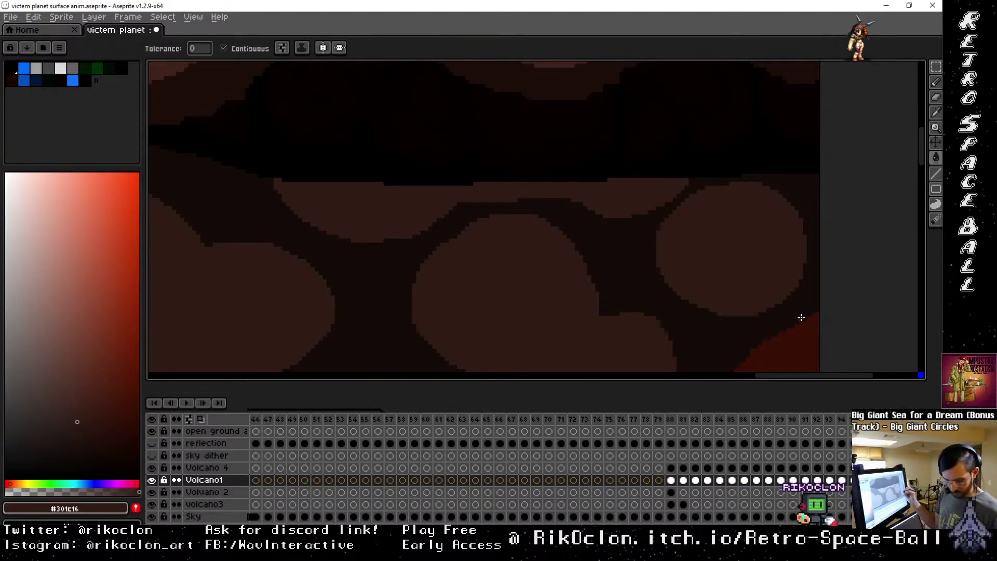
Add a small corner puff where the black cloud meets the canvas edge, and a filled bulge under the round puff beside it.
key("b")
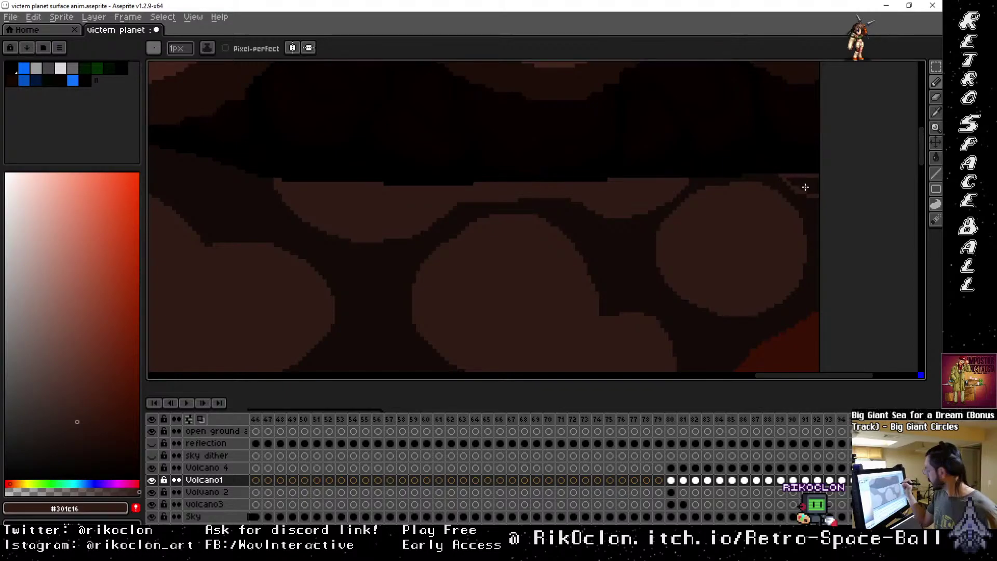
key("g")
key("b")
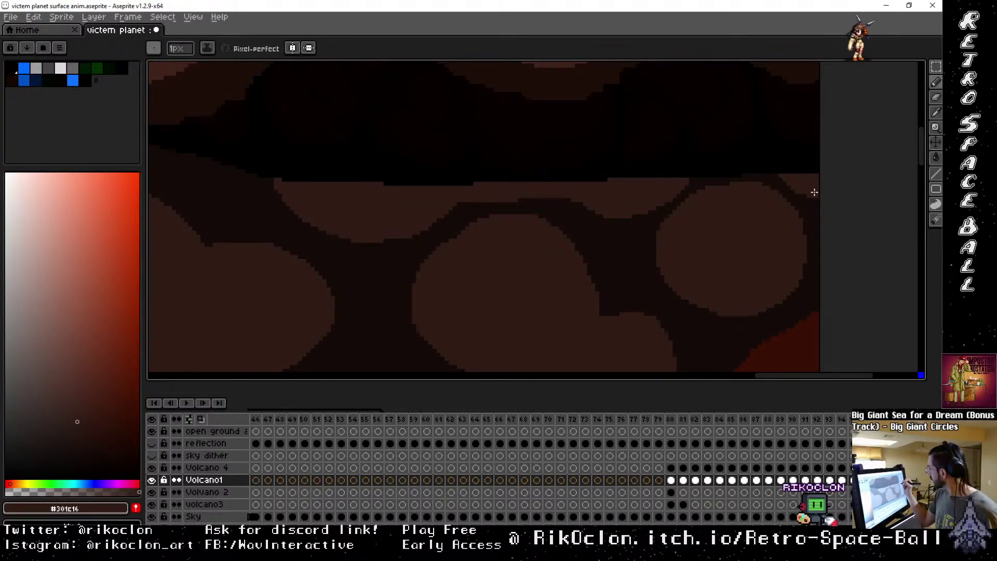
left_click_drag(716, 319, 815, 210)
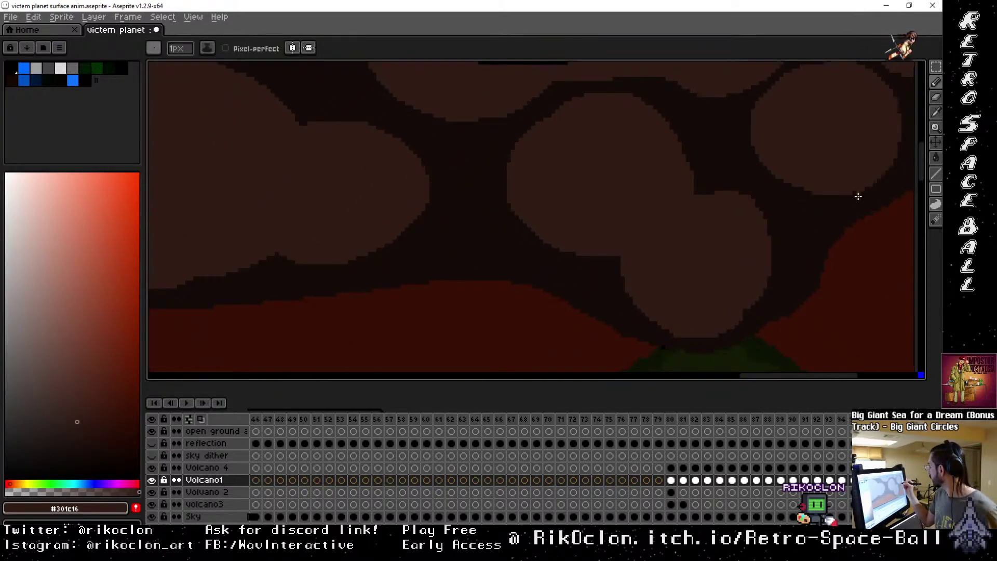
key("g")
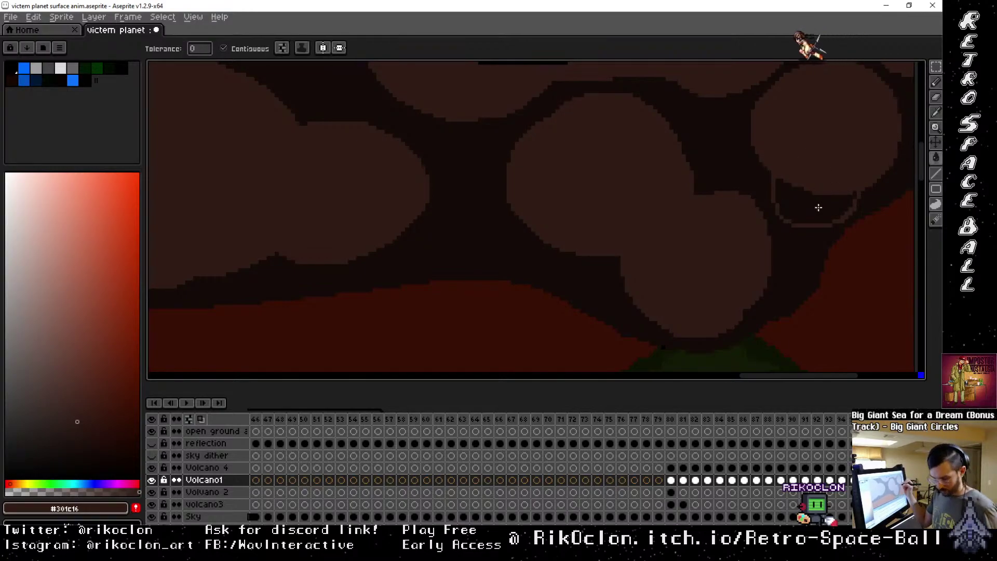
left_click(819, 208)
Widen the large puff above the crater by outlining and filling rounded bulges on both of its sides.
key("b")
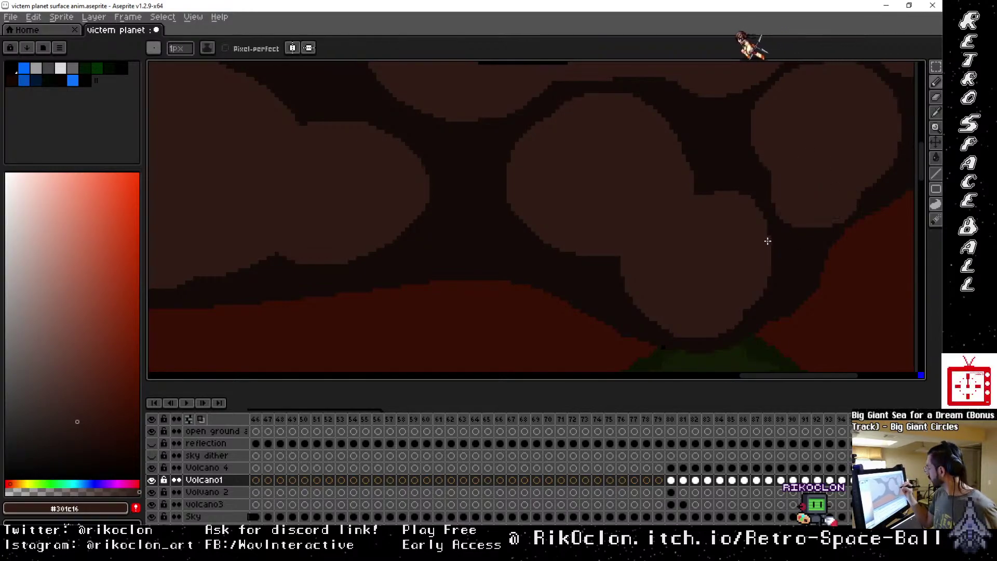
key("g")
left_click(782, 275)
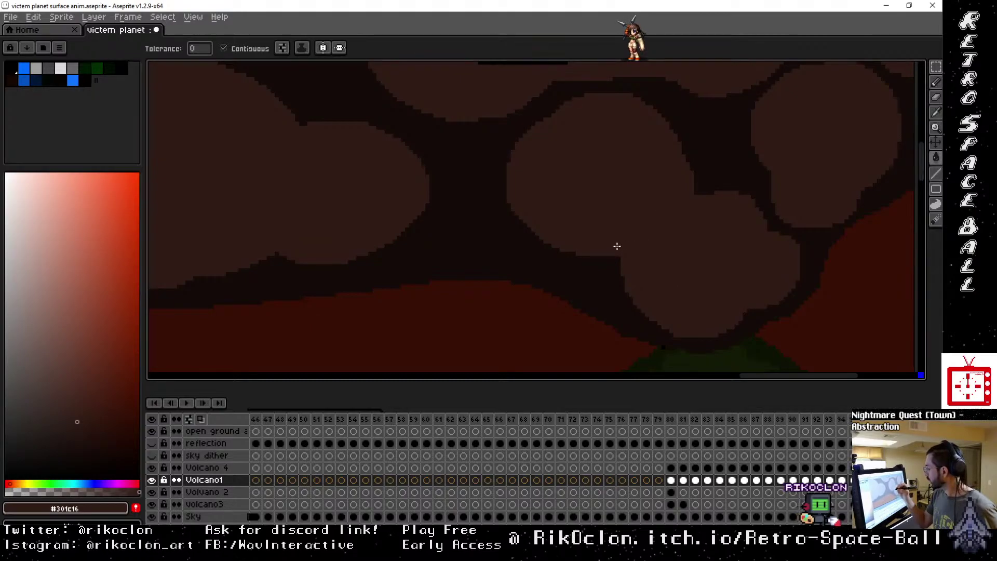
key("b")
key("g")
mouse_move(639, 307)
left_mouse_down()
mouse_move(586, 258)
mouse_move(482, 244)
mouse_move(470, 191)
left_mouse_up()
left_click(618, 275)
key("b")
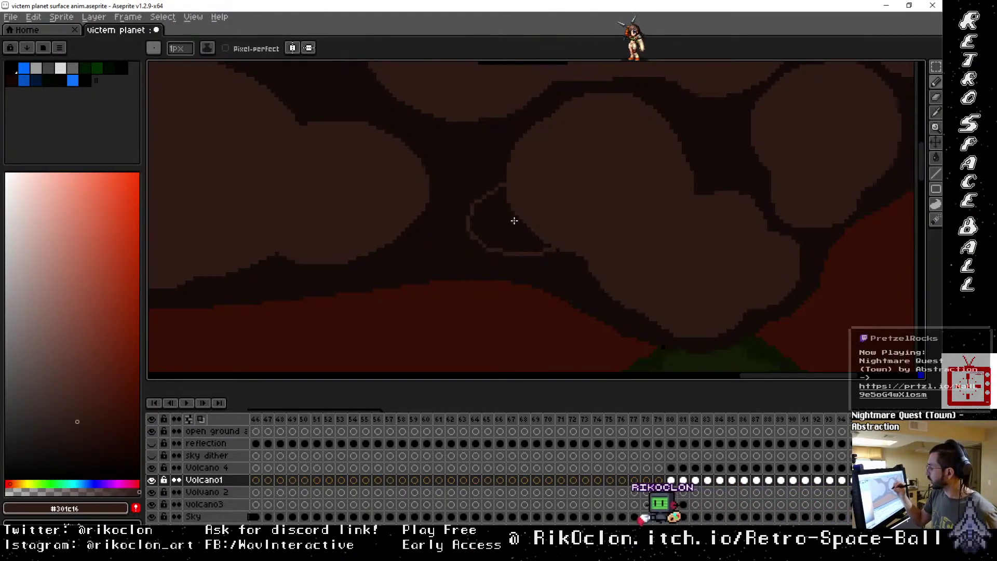
key("g")
left_click(507, 216)
Add a filled rounded lobe to the lower edge of the neighbouring large puff, facing the crater puff.
key("b")
mouse_move(366, 262)
left_mouse_down()
mouse_move(436, 242)
mouse_move(432, 209)
left_mouse_up()
key("g")
left_click(414, 238)
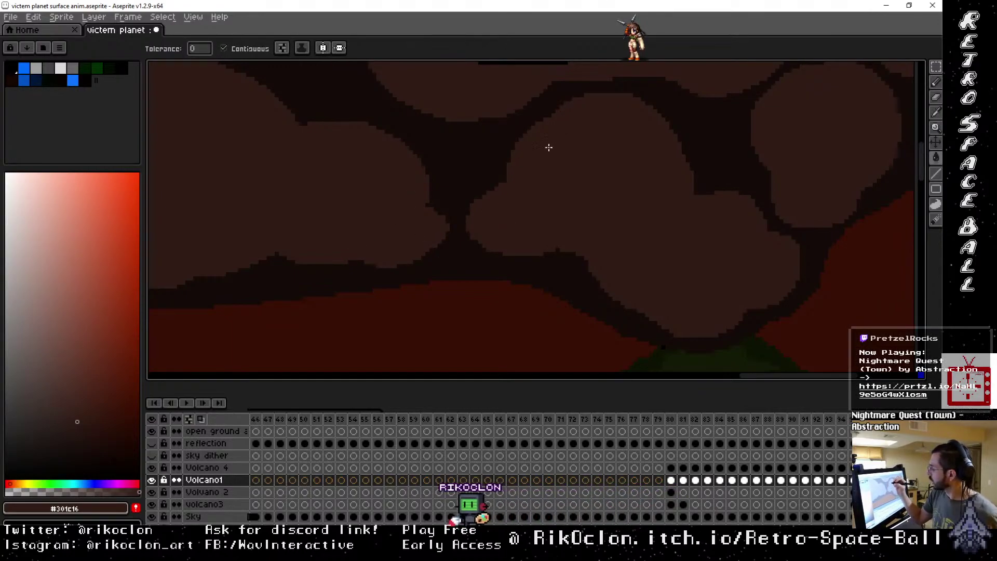
Extend the half-round puff down into the gap between the two large puffs, and fill a bulge on the neighbouring puff's upper edge.
left_click_drag(549, 148, 594, 250)
key("b")
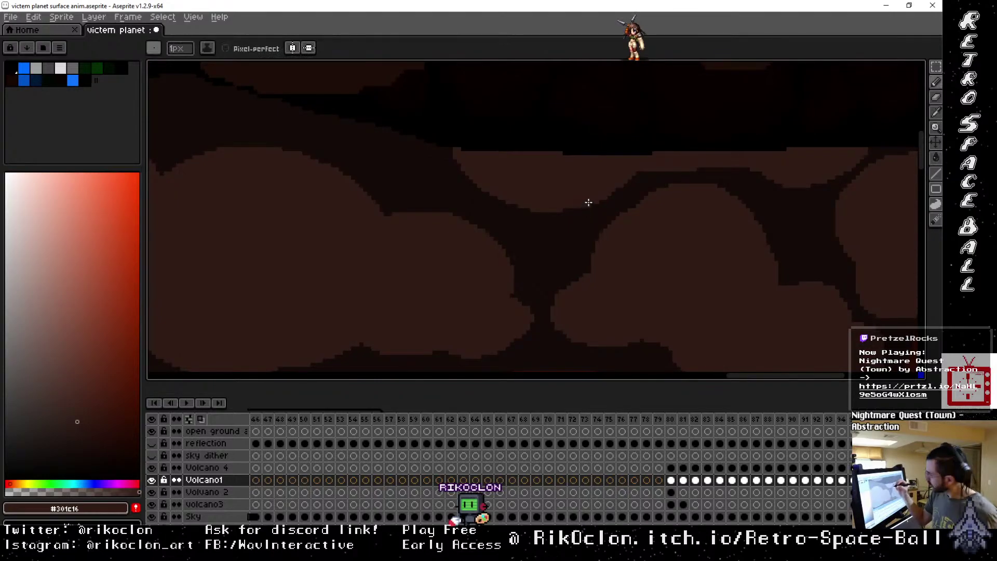
key("ctrl+d")
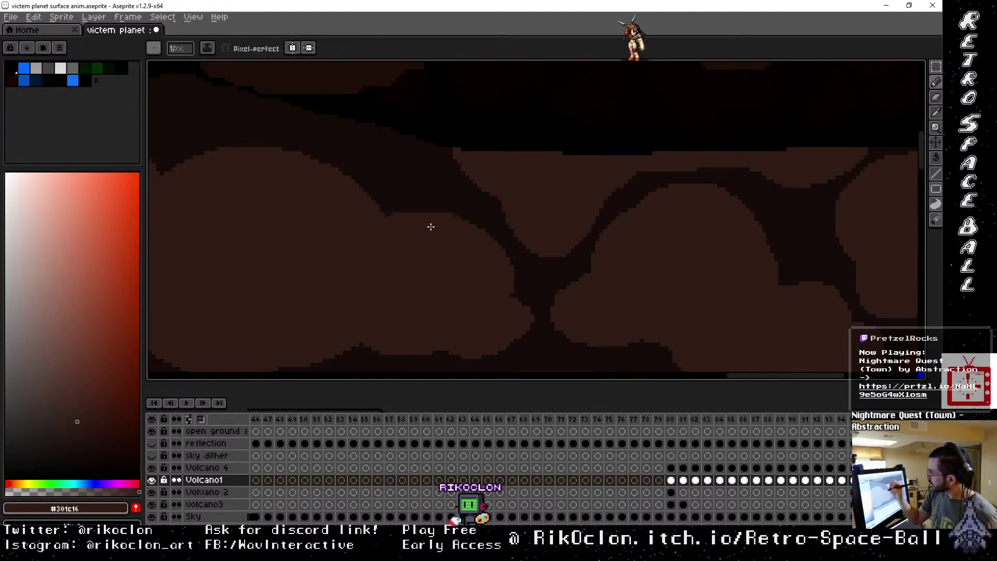
key("g")
left_click(416, 211)
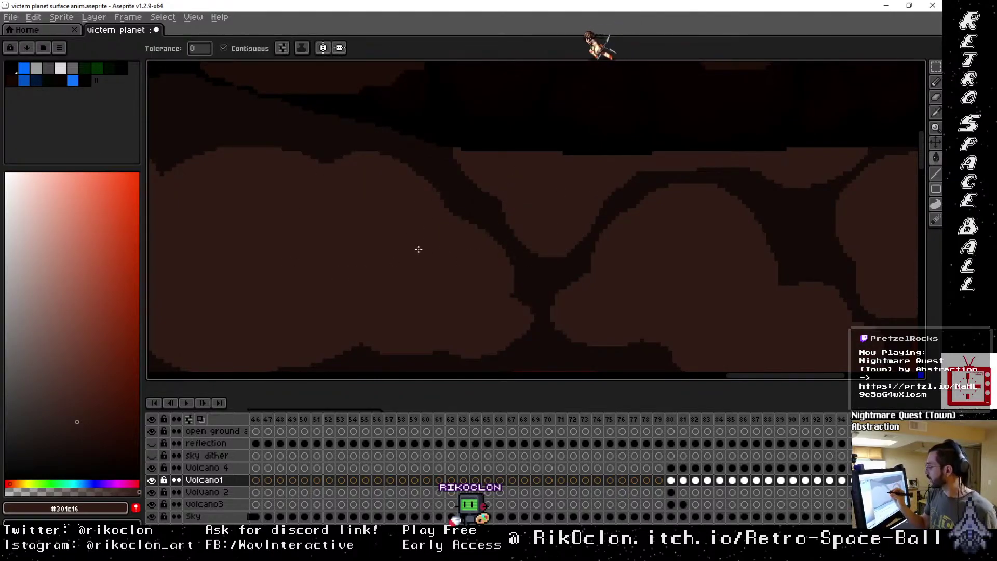
Outline a long tapering strip along the sloping underside of the black cloud's far end and fill it with #301c16.
mouse_move(439, 250)
left_mouse_down()
mouse_move(570, 223)
mouse_move(903, 276)
mouse_move(763, 251)
mouse_move(650, 263)
mouse_move(614, 295)
left_mouse_up()
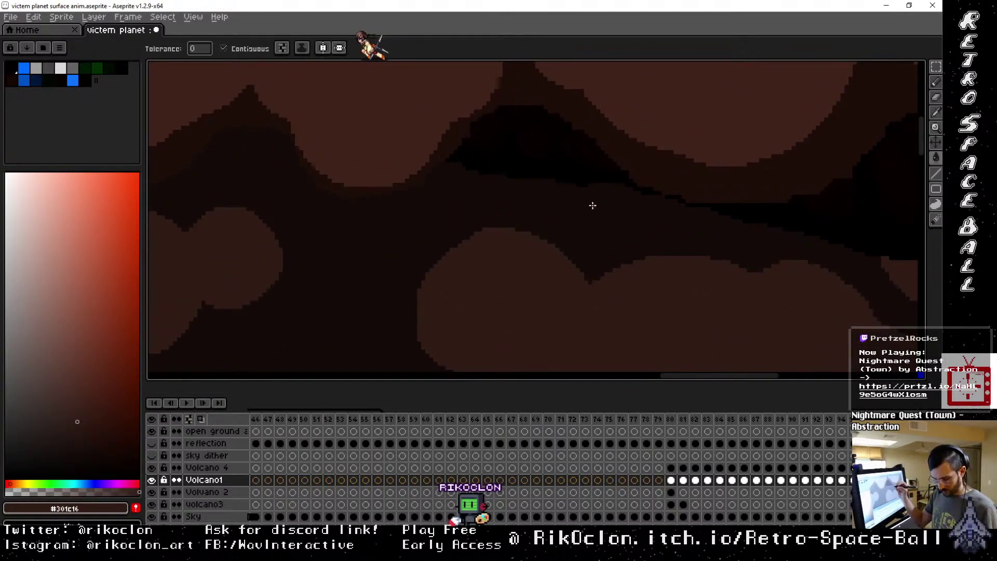
key("b")
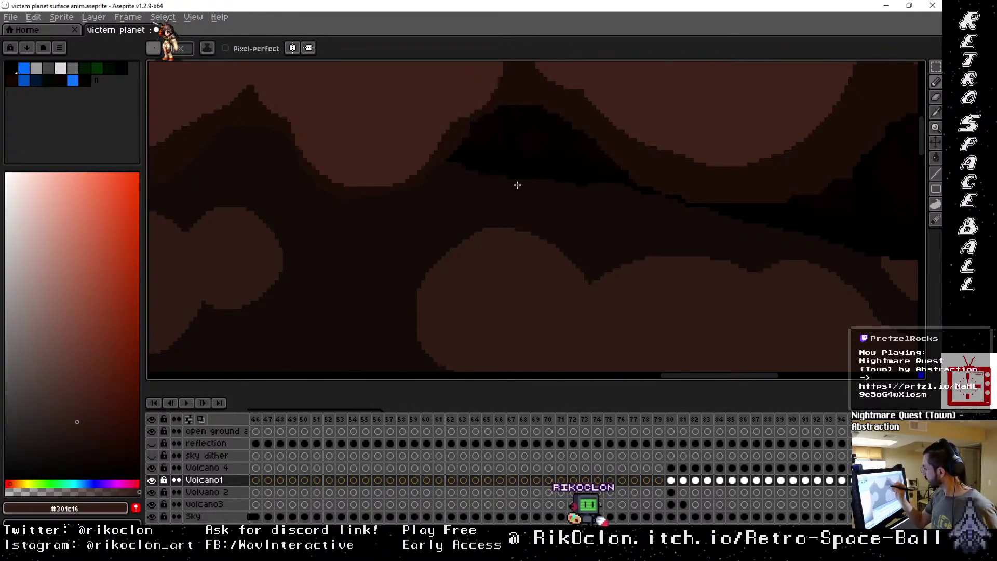
mouse_move(421, 188)
left_mouse_down()
mouse_move(572, 224)
mouse_move(803, 245)
left_mouse_up()
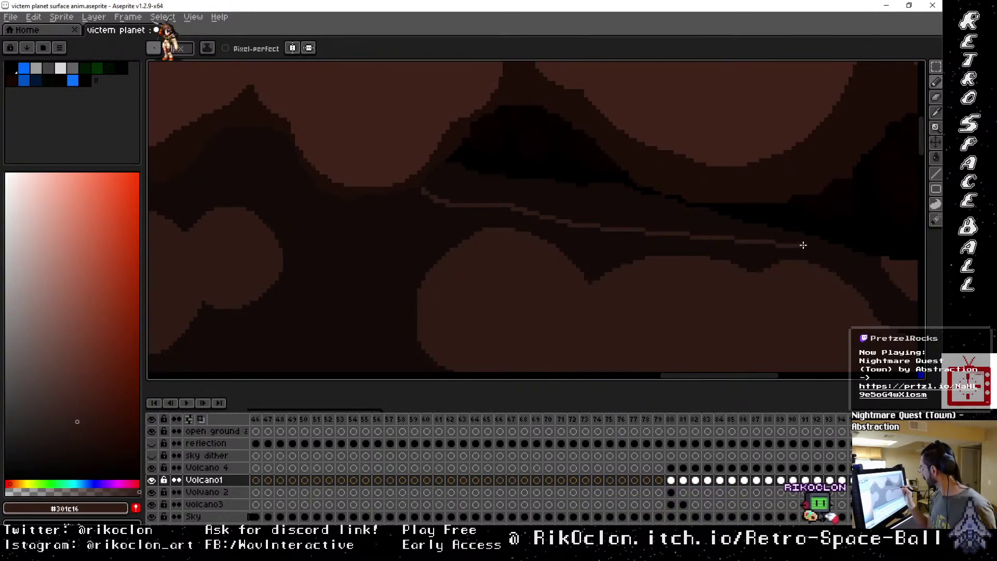
key("g")
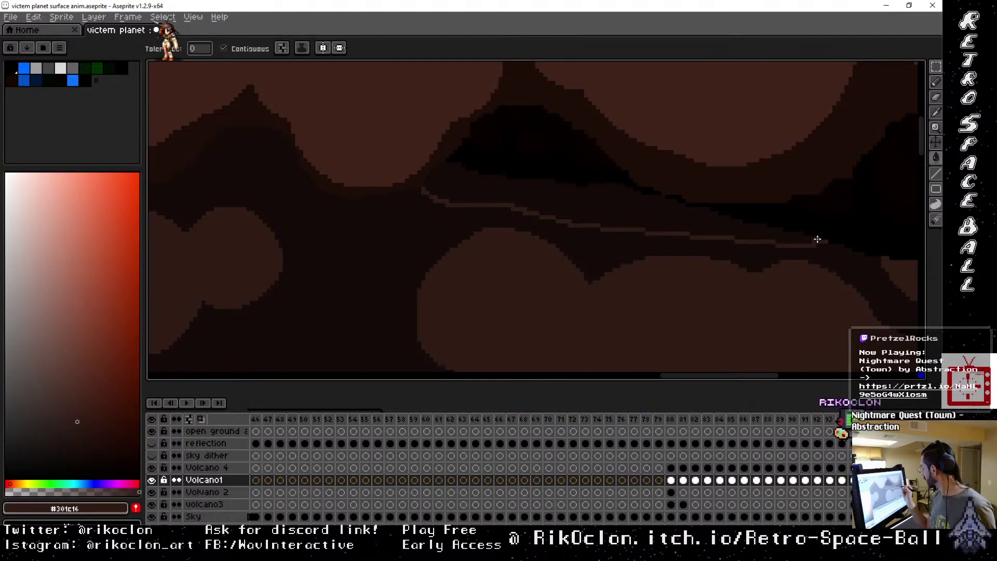
key("b")
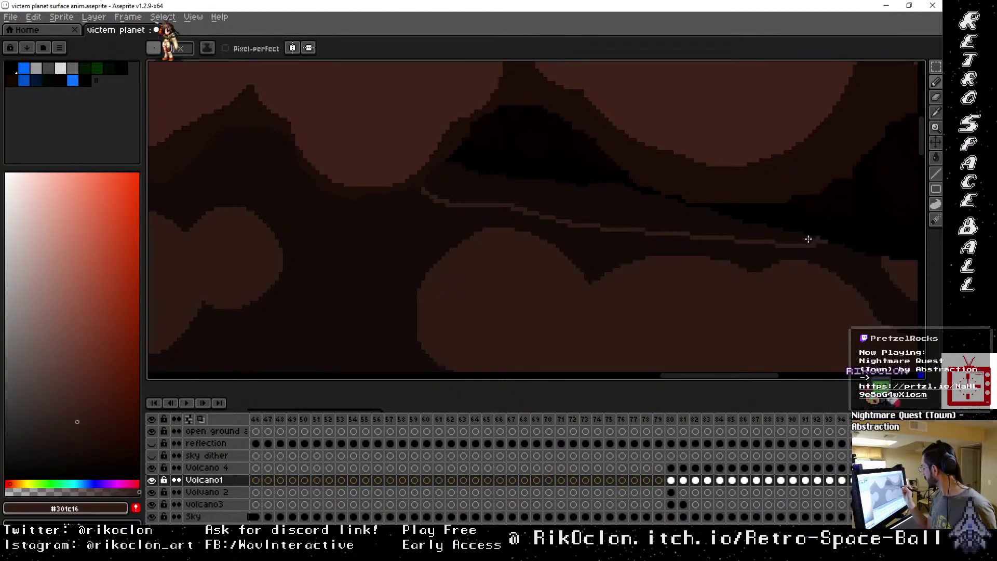
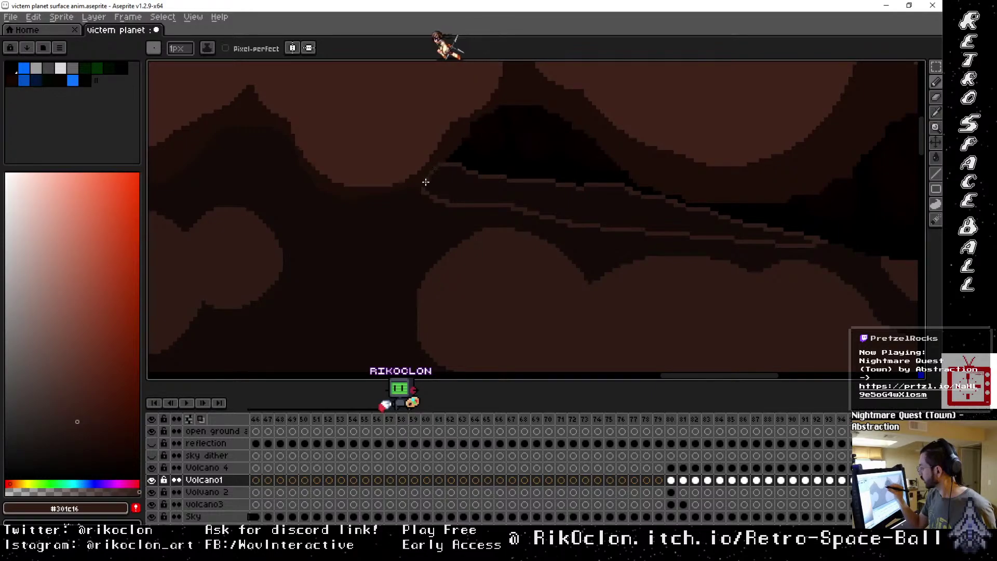
key("g")
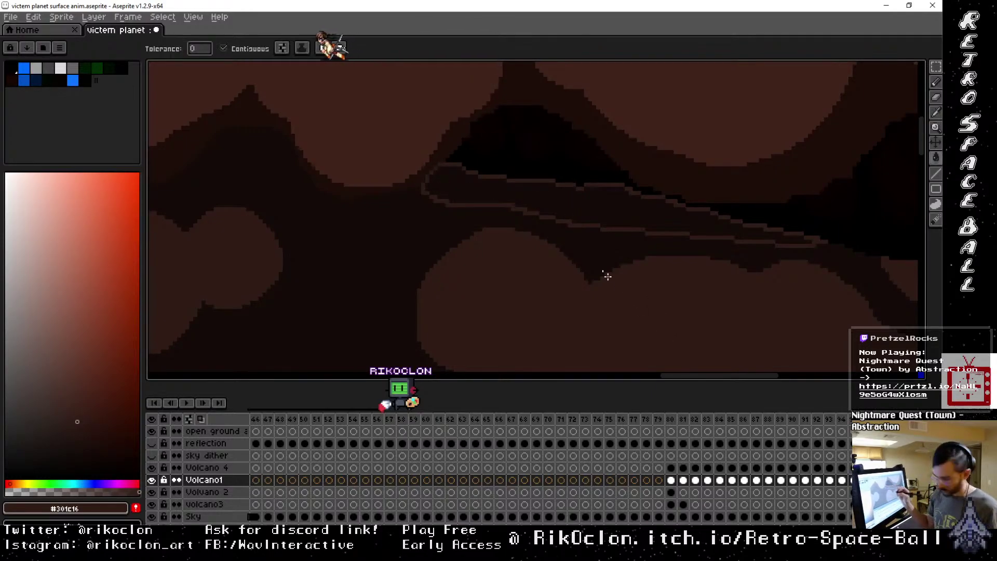
Outline a wavy puff strip from the end of the black cloud along the upper clouds' underside and fill it with #301c16.
left_click_drag(525, 285, 690, 325)
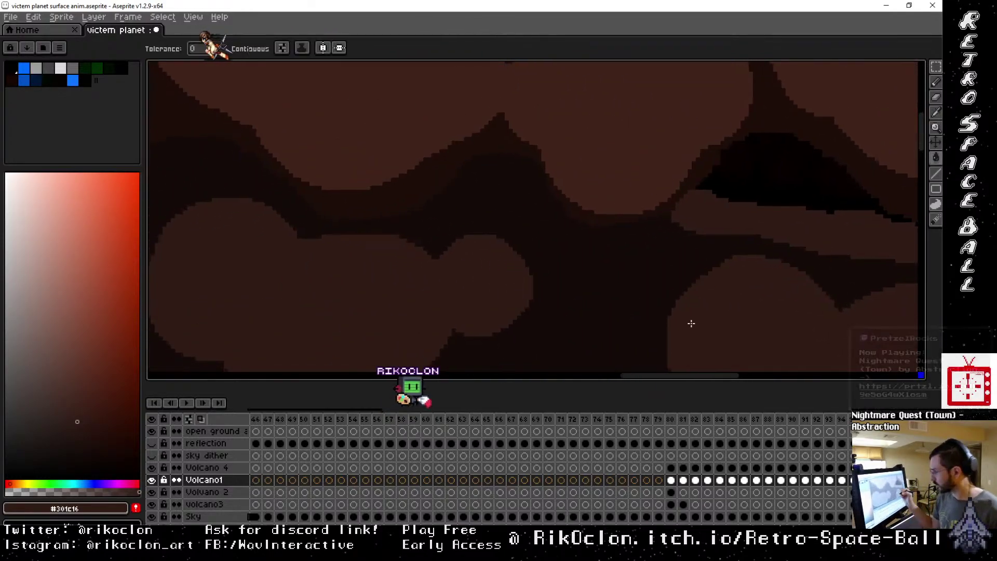
key("b")
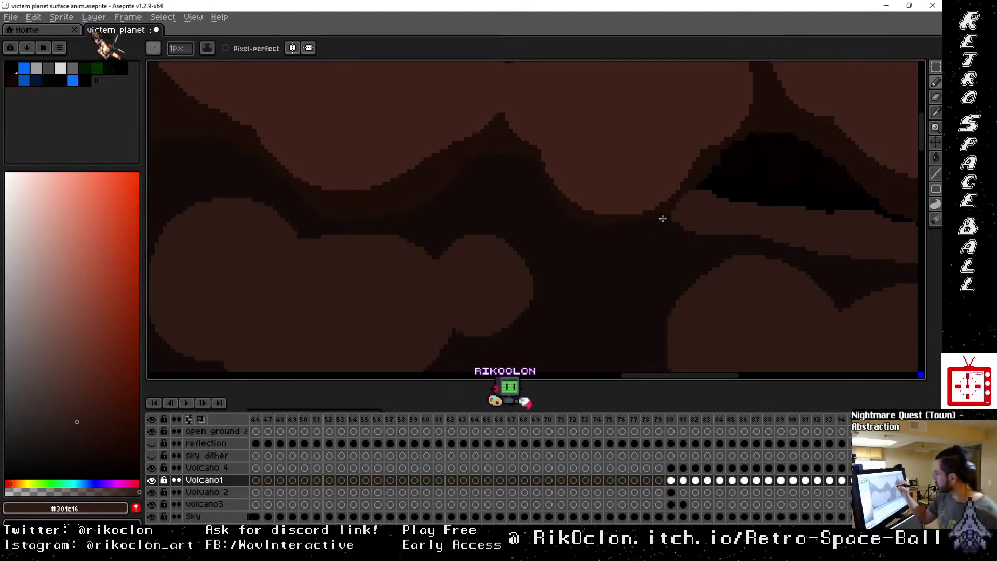
mouse_move(662, 216)
left_mouse_down()
mouse_move(659, 236)
mouse_move(602, 271)
mouse_move(498, 212)
mouse_move(394, 216)
left_mouse_up()
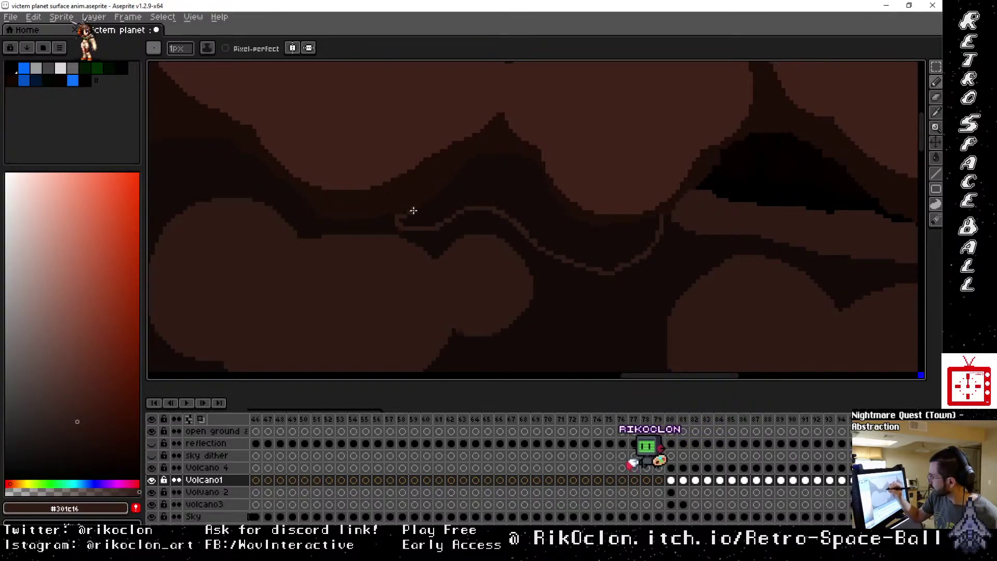
mouse_move(419, 208)
left_mouse_down()
mouse_move(466, 160)
mouse_move(498, 154)
left_mouse_up()
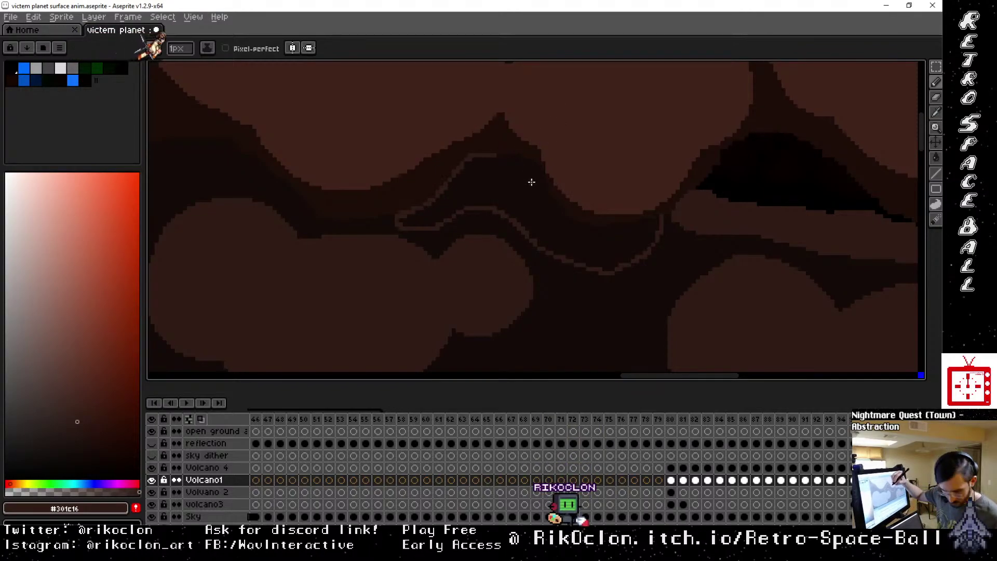
key("ctrl+z")
Paint another filled #301c16 wavy strip farther from the crater, between the upper clouds and the plume's middle puffs.
mouse_move(552, 173)
left_mouse_down()
mouse_move(688, 285)
mouse_move(814, 255)
left_mouse_up()
key("b")
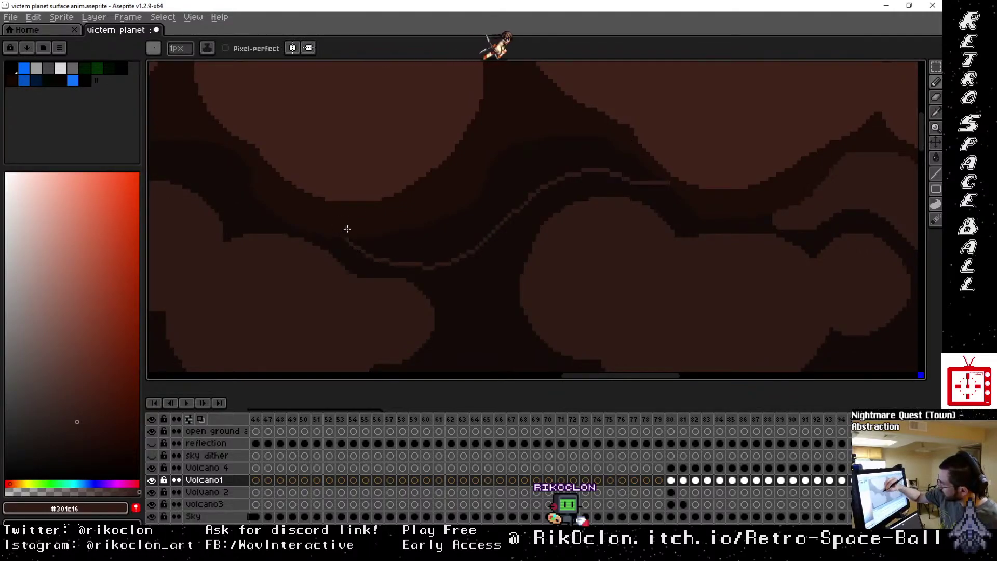
key("ctrl+z")
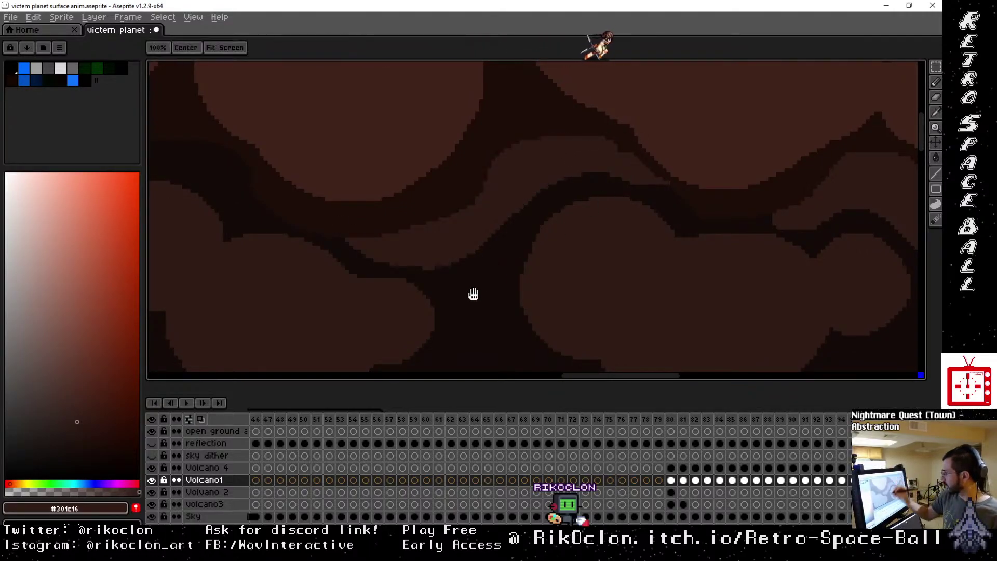
Outline two small puffs in the dark gap between the plume's first large puff and the upper clouds, and fill both with #301c16.
mouse_move(475, 294)
left_mouse_down()
mouse_move(784, 296)
mouse_move(784, 279)
left_mouse_up()
key("b")
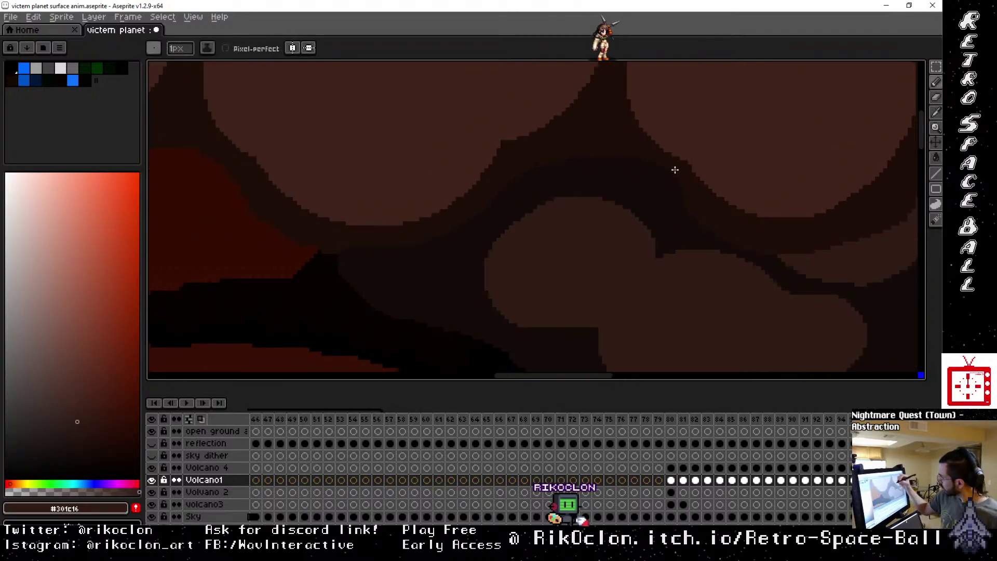
mouse_move(670, 225)
left_mouse_down()
mouse_move(634, 193)
mouse_move(626, 155)
mouse_move(578, 182)
mouse_move(501, 188)
left_mouse_up()
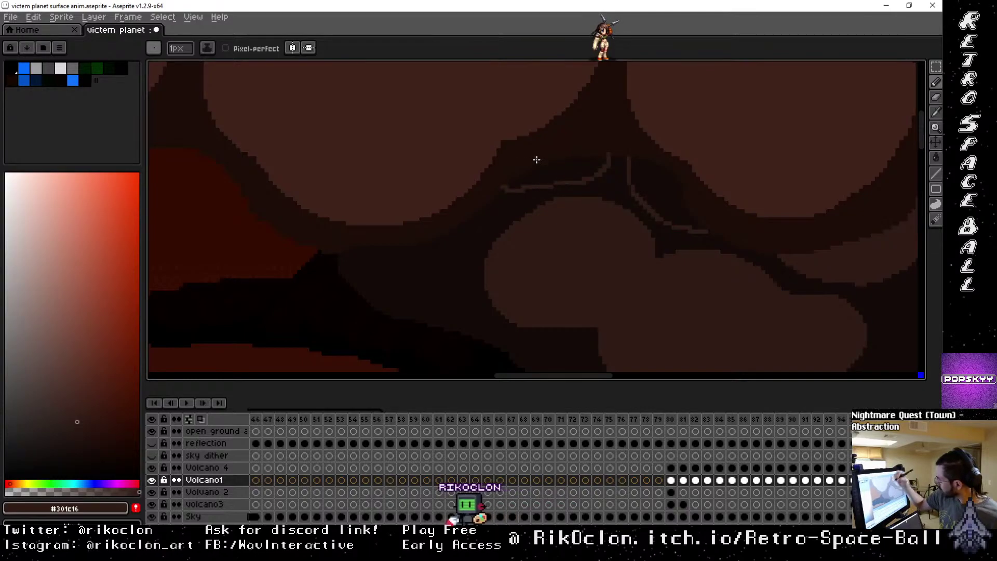
key("g")
left_click(657, 189)
left_click(565, 160)
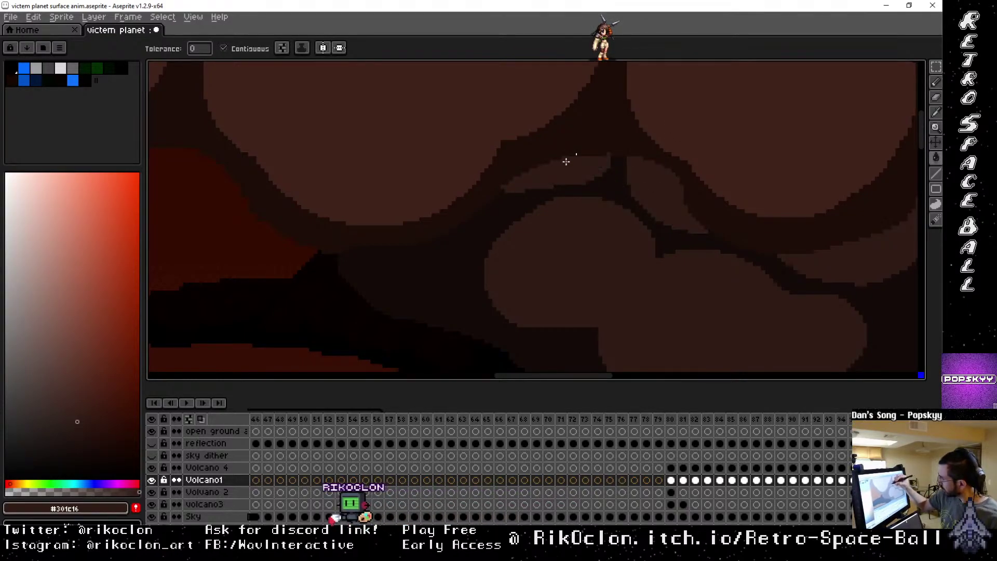
key("e")
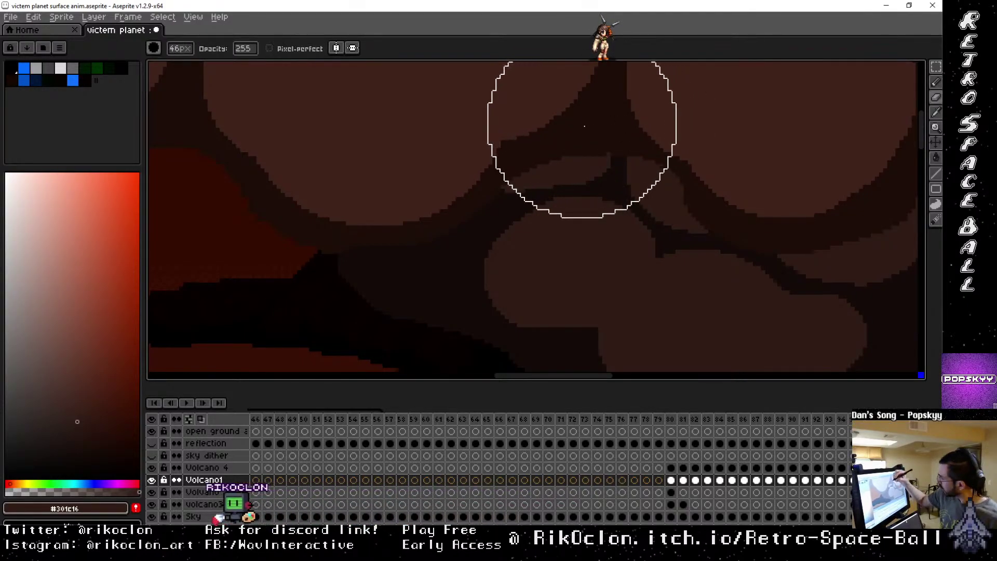
key("i")
left_click(609, 123)
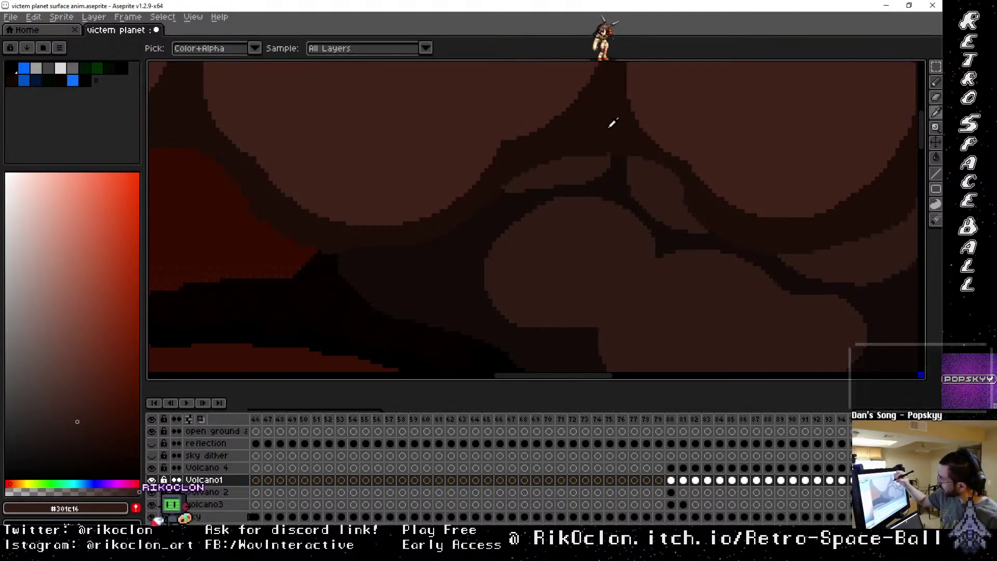
key("b")
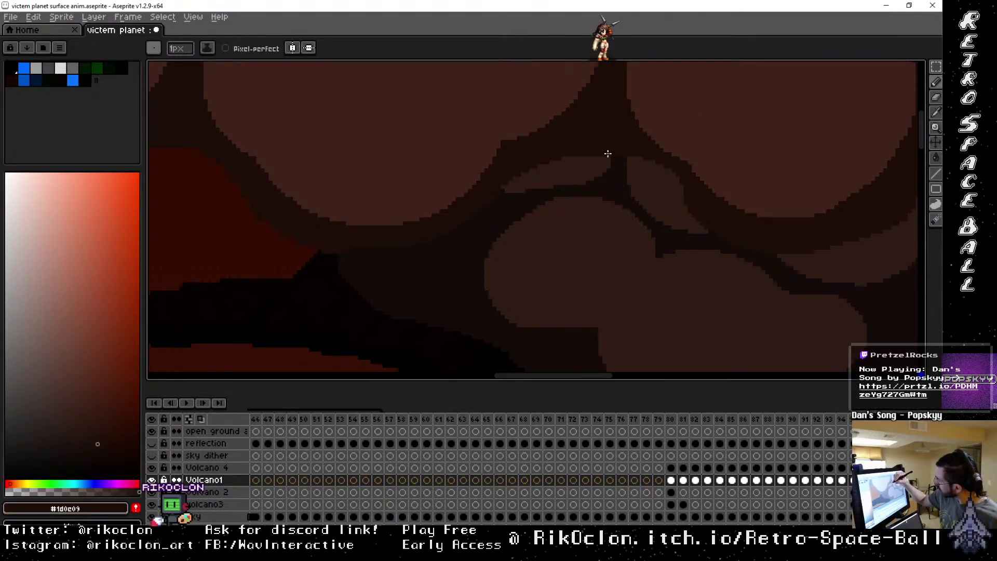
key("i")
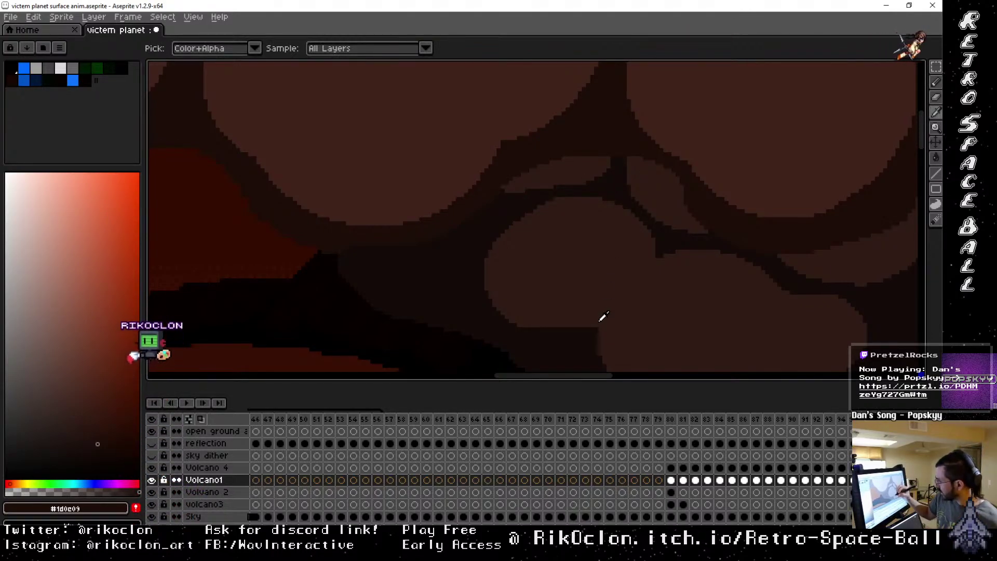
key("b")
Outline a rounded bulge across the notch under the first large puff and fill it with #301c16.
left_click_drag(615, 329, 596, 189)
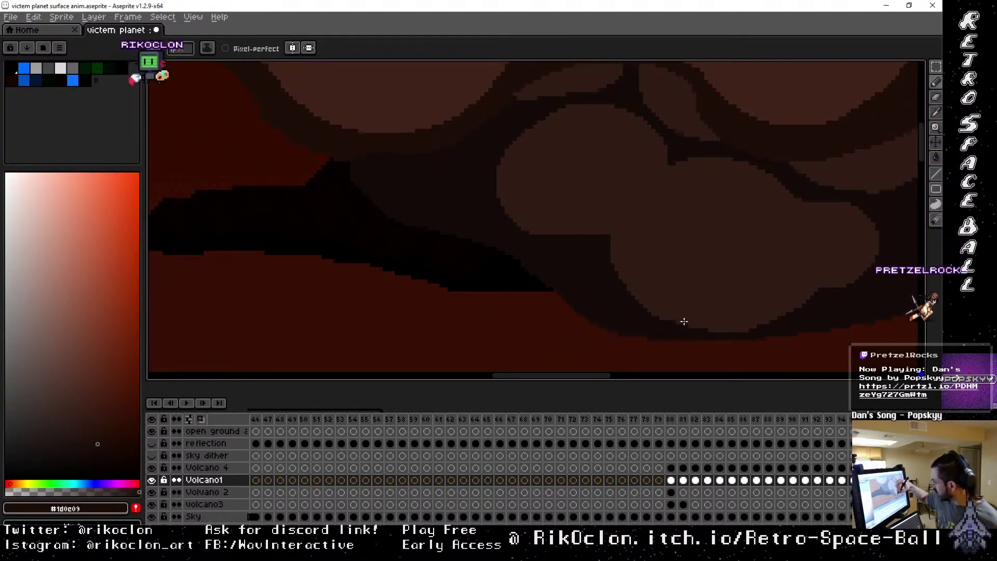
key("i")
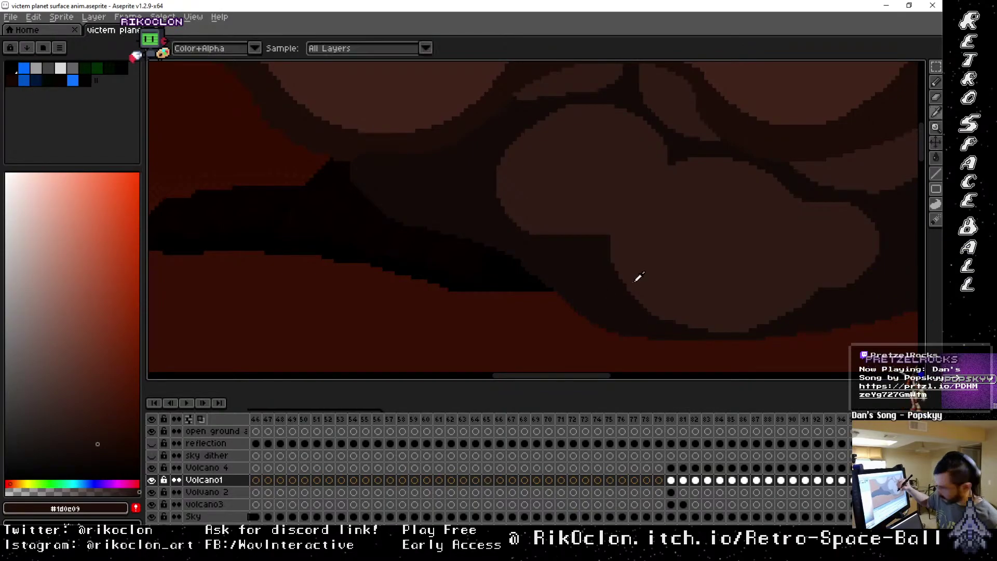
key("b")
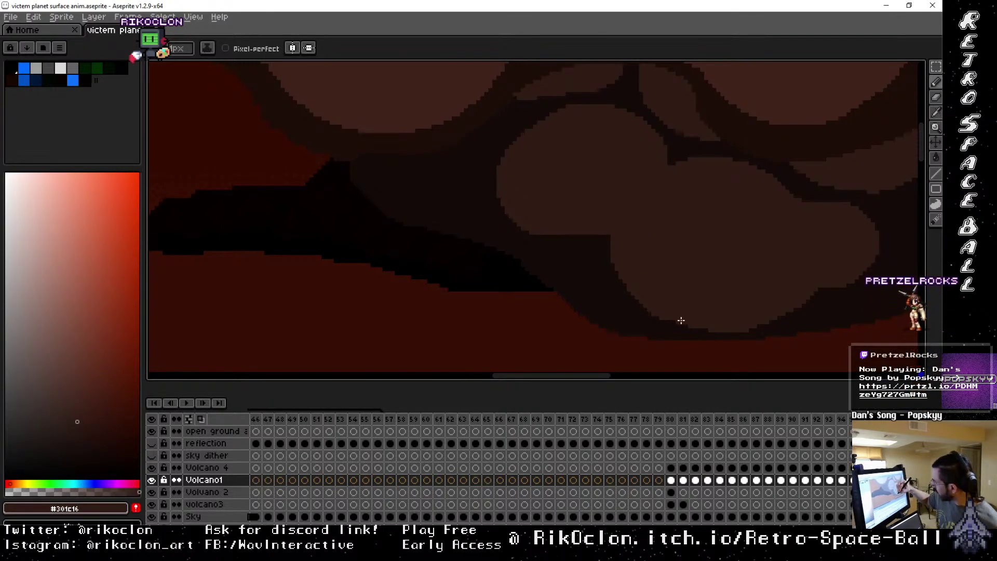
left_click_drag(678, 321, 605, 312)
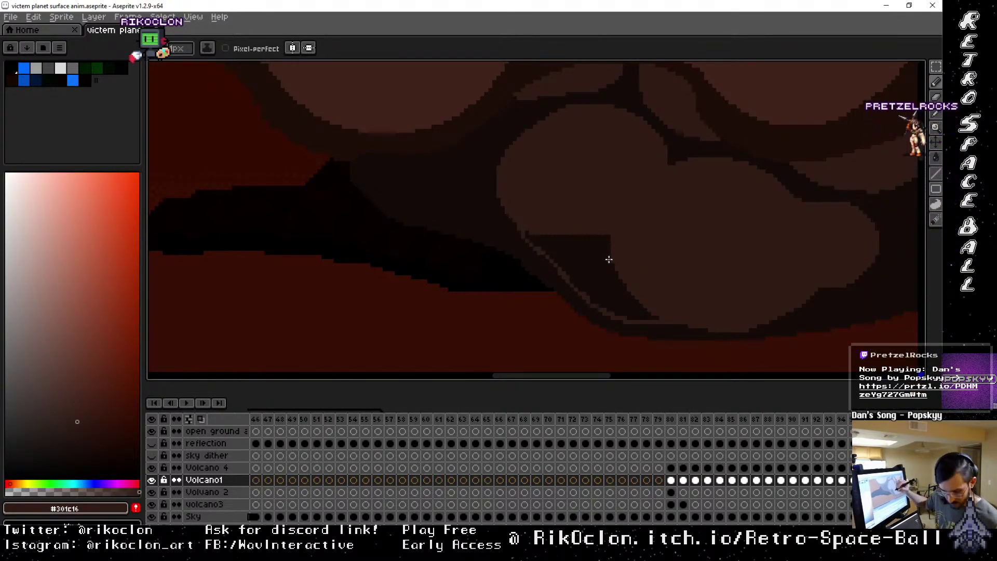
key("g")
left_click(610, 268)
Paint a filled #301c16 puff between the black cloud and the first large puff, leaving a thin dark outline around it.
scroll(670, 211, "up", 3)
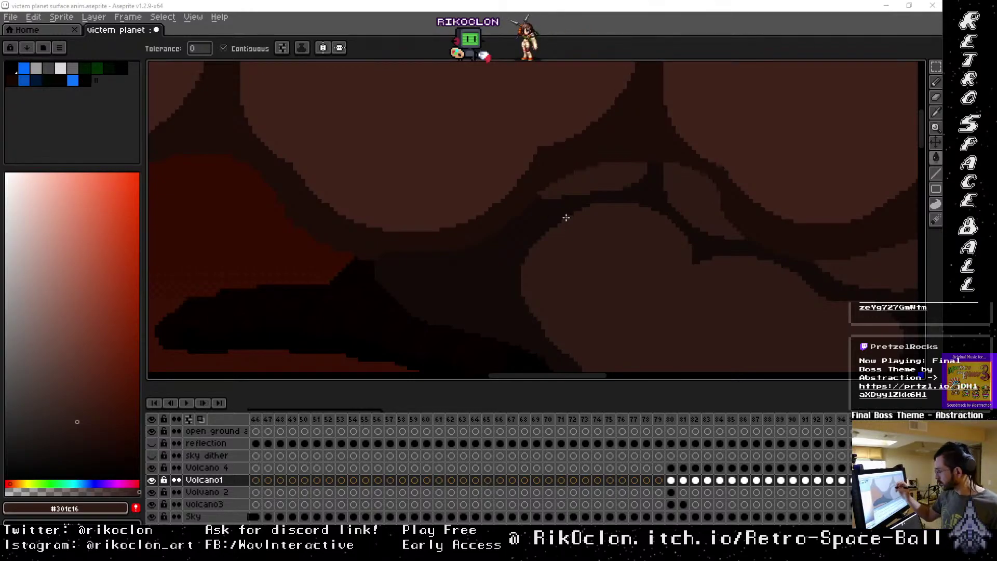
key("b")
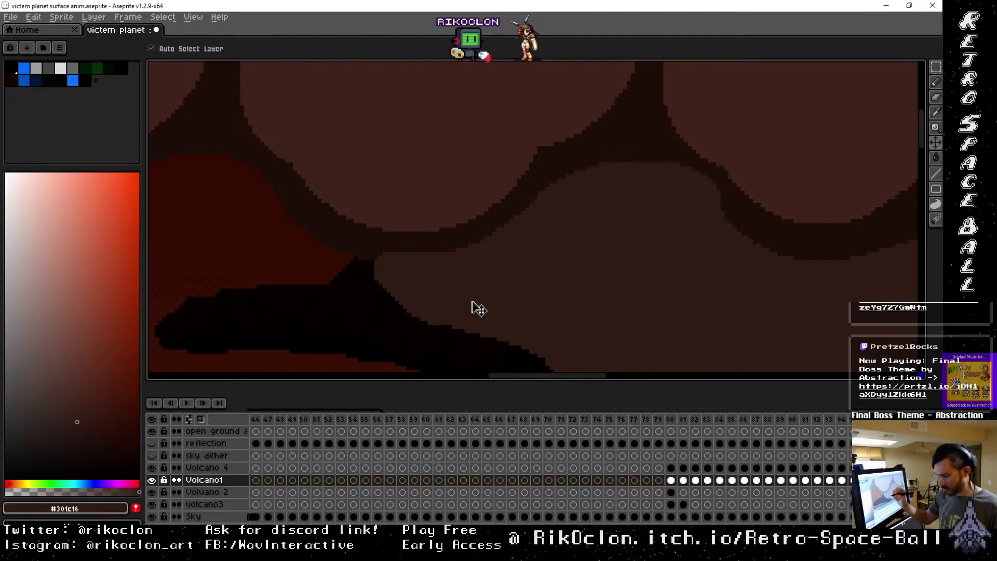
mouse_move(383, 257)
left_mouse_down()
mouse_move(419, 311)
mouse_move(460, 315)
mouse_move(492, 302)
mouse_move(511, 246)
mouse_move(549, 200)
left_mouse_up()
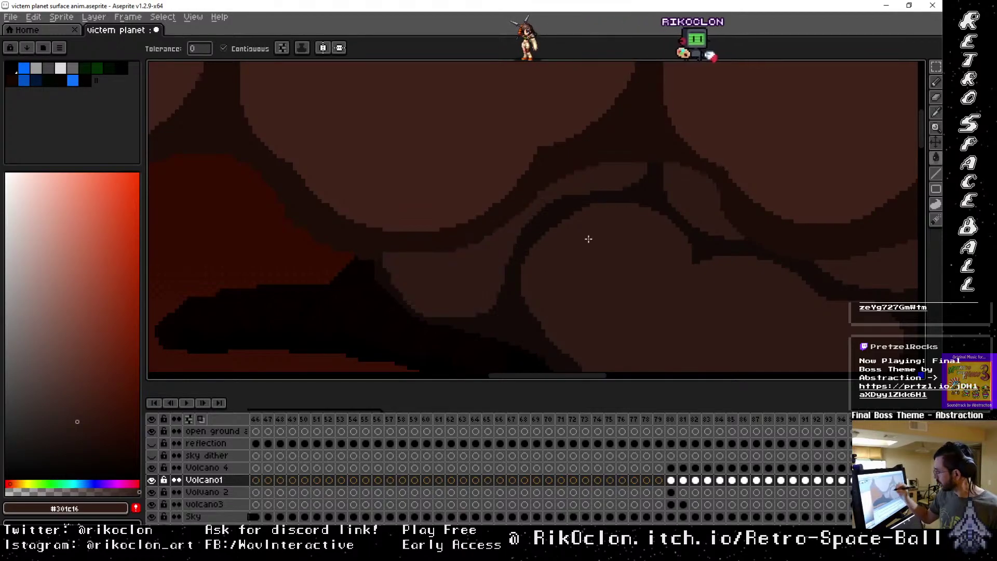
Enlarge the plume's two large puffs toward each other with round #301c16 brush dabs, shrinking the brush from 34 to 11 px.
left_click_drag(587, 238, 723, 267)
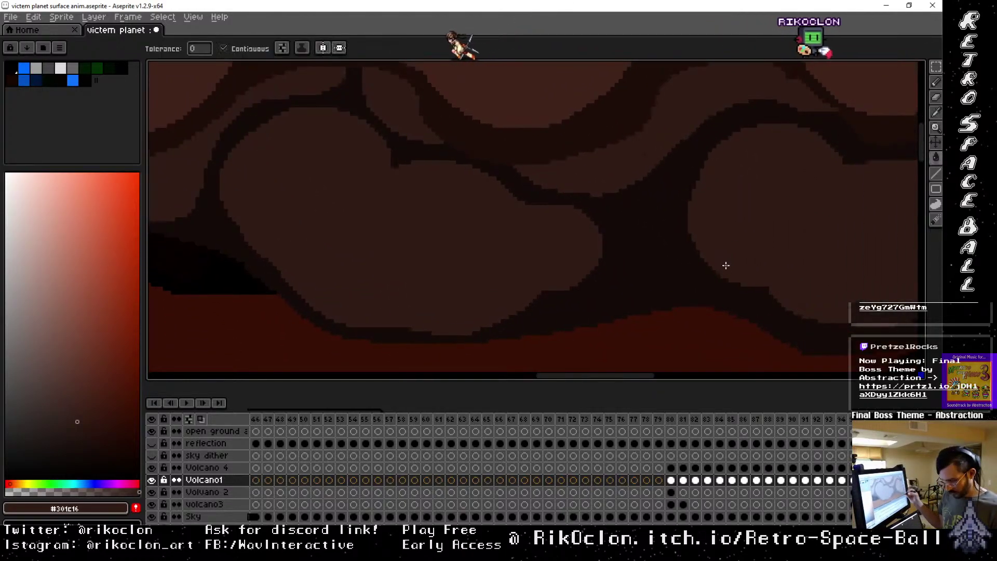
scroll(730, 272, "down", 2)
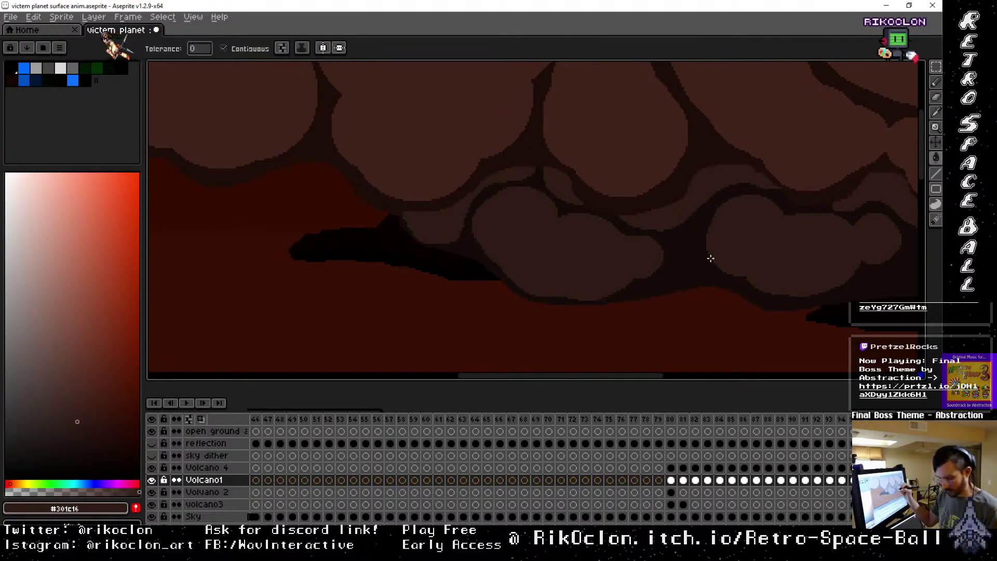
key("b")
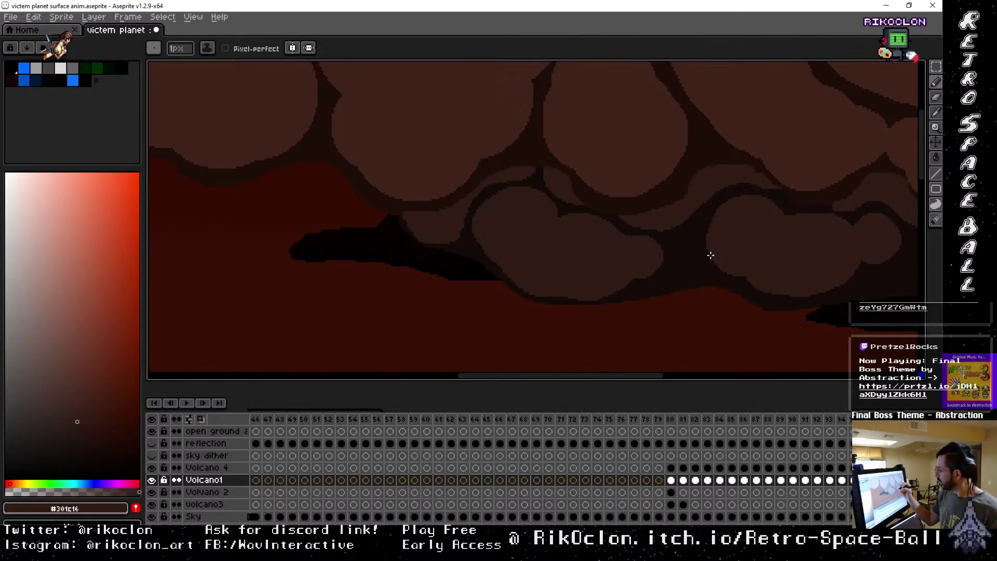
scroll(703, 256, "up", 10)
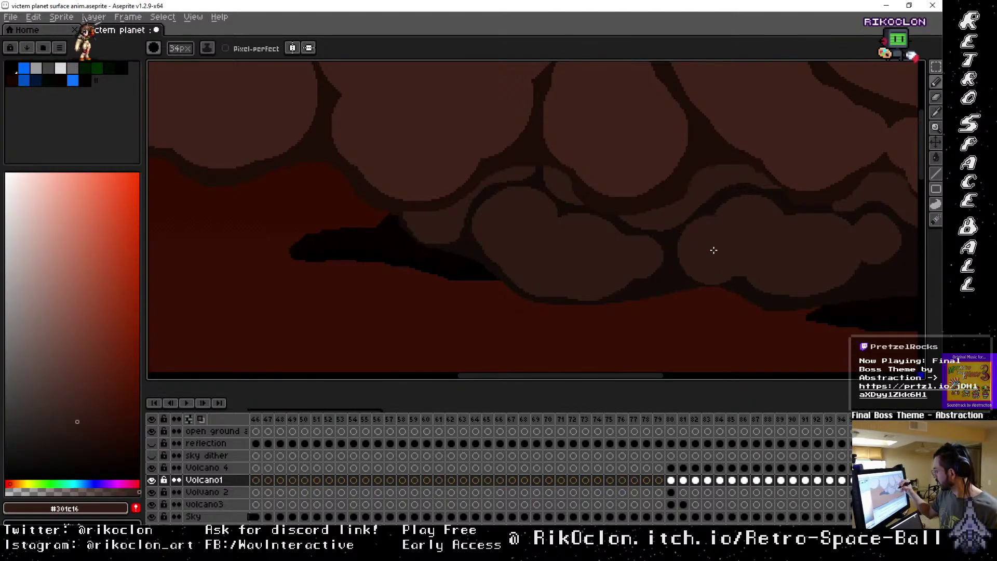
scroll(713, 250, "down", 5)
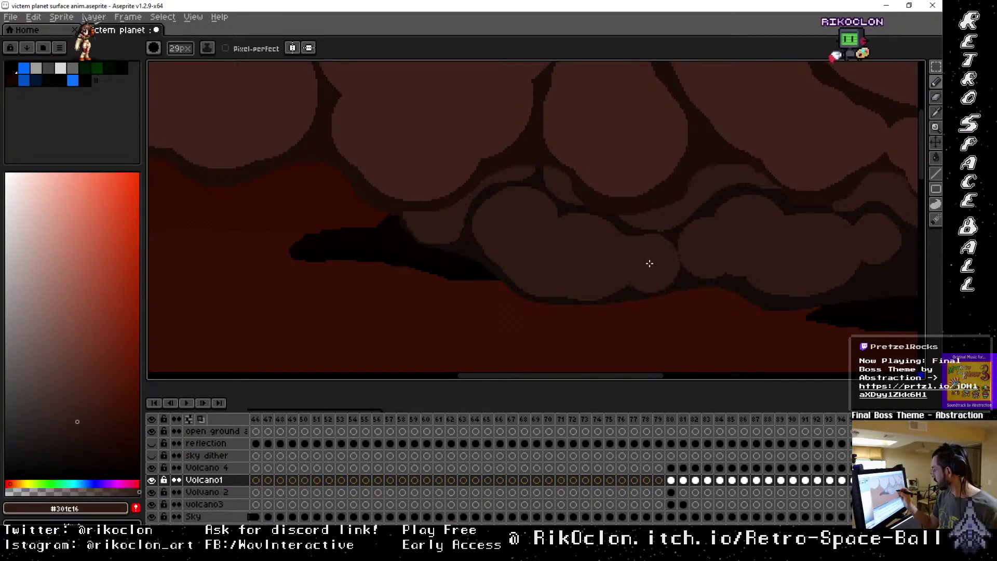
scroll(649, 264, "down", 1)
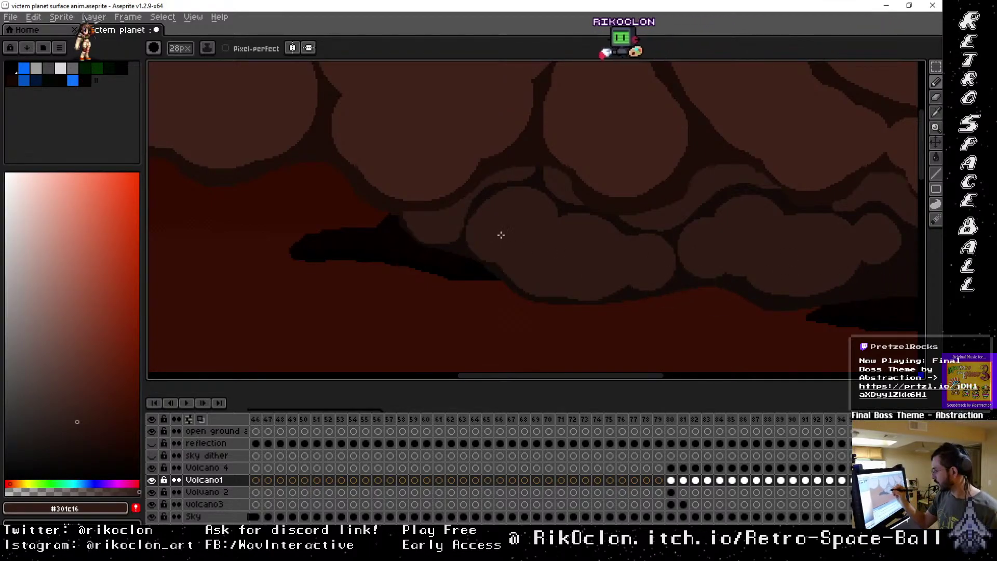
scroll(618, 247, "down", 7)
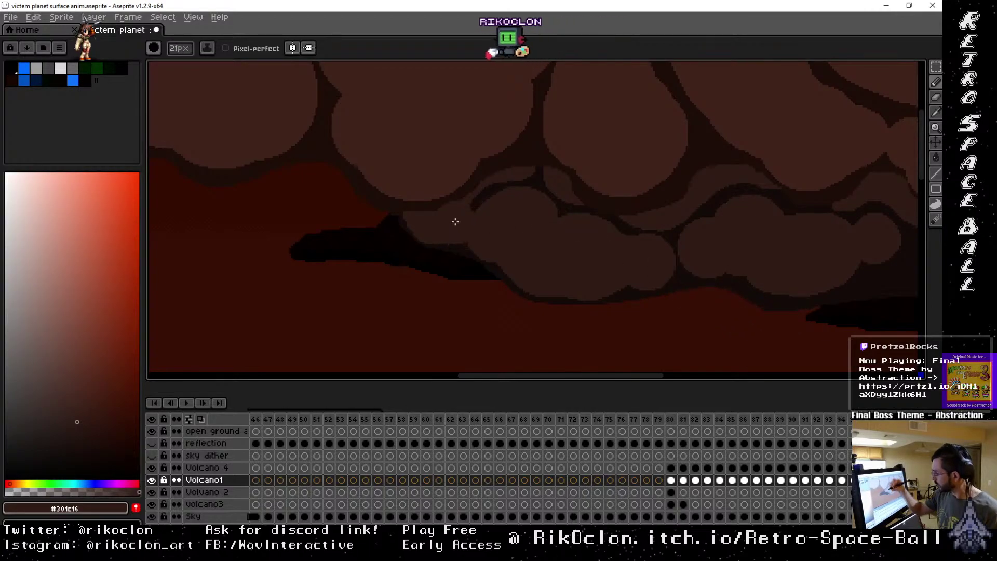
scroll(454, 221, "down", 10)
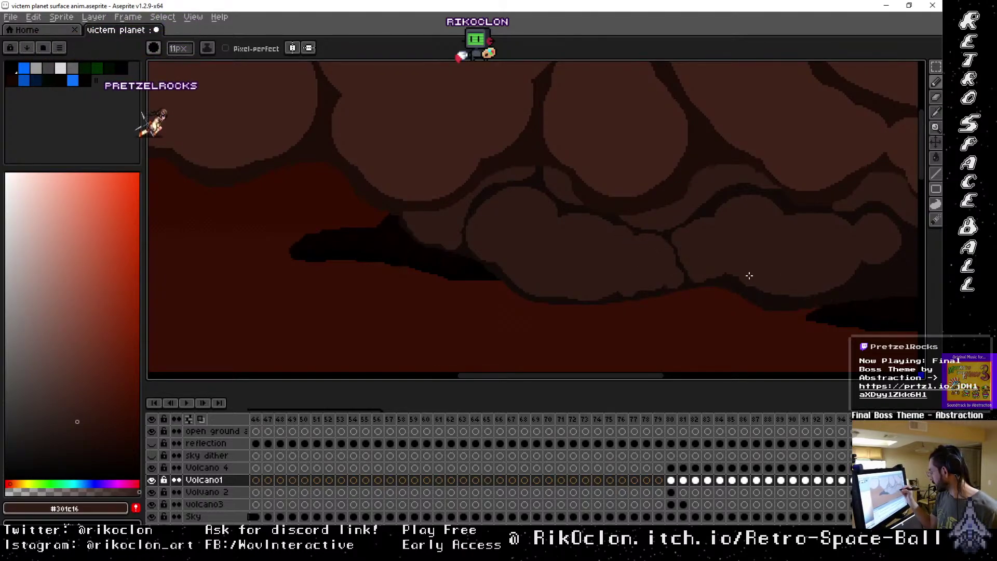
Bridge the dark gap above the second black cloud with round #301c16 puffs, using brush sizes between about 12 and 27 px.
scroll(761, 260, "right", 5)
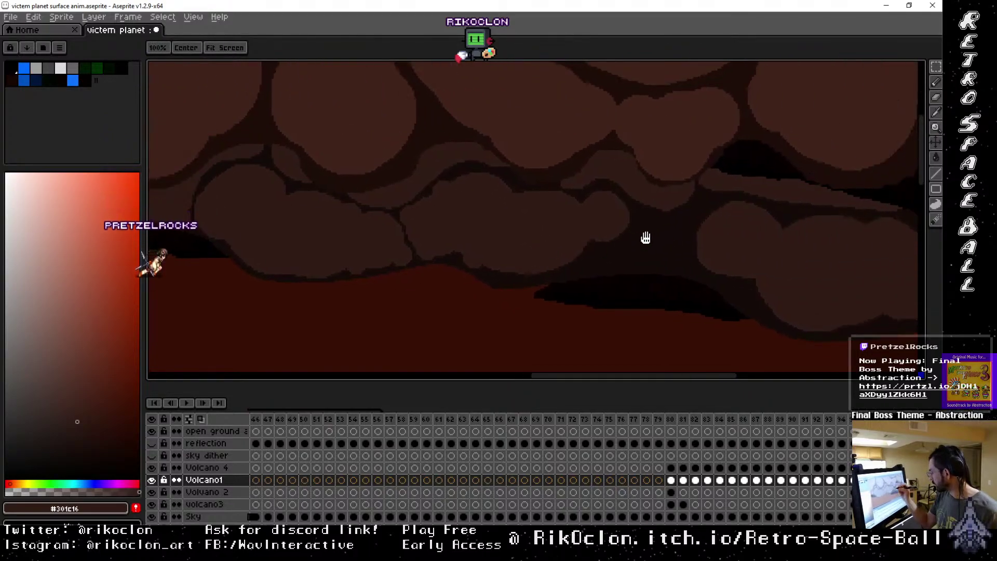
key("plus")
key("plus")
key("plus")
key("plus")
key("plus")
key("plus")
key("plus")
key("plus")
key("plus")
key("plus")
key("plus")
key("plus")
key("plus")
key("plus")
key("plus")
key("plus")
key("plus")
key("plus")
key("plus")
key("plus")
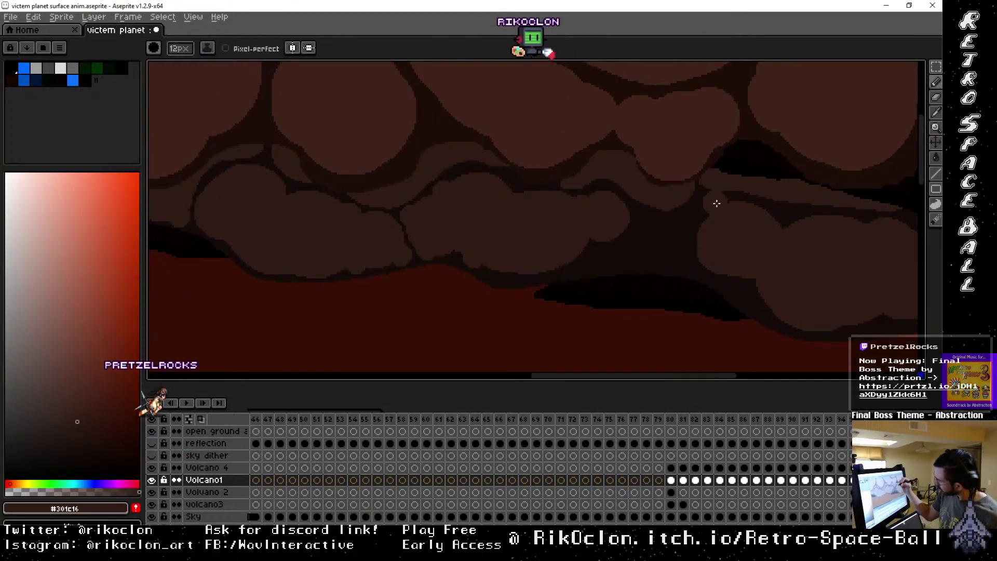
key("minus")
key("minus")
key("minus")
key("minus")
key("minus")
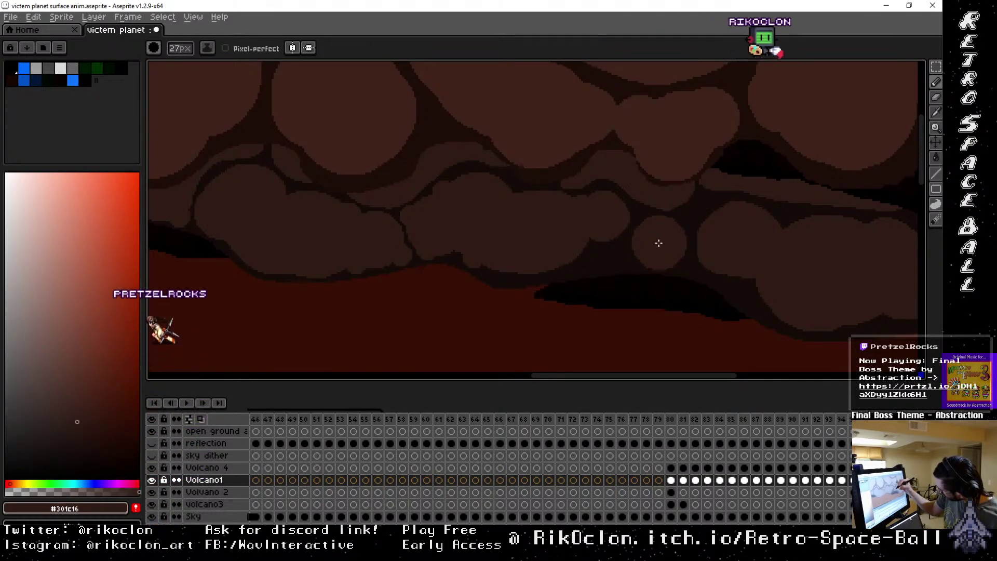
key("minus")
key("minus")
key("minus")
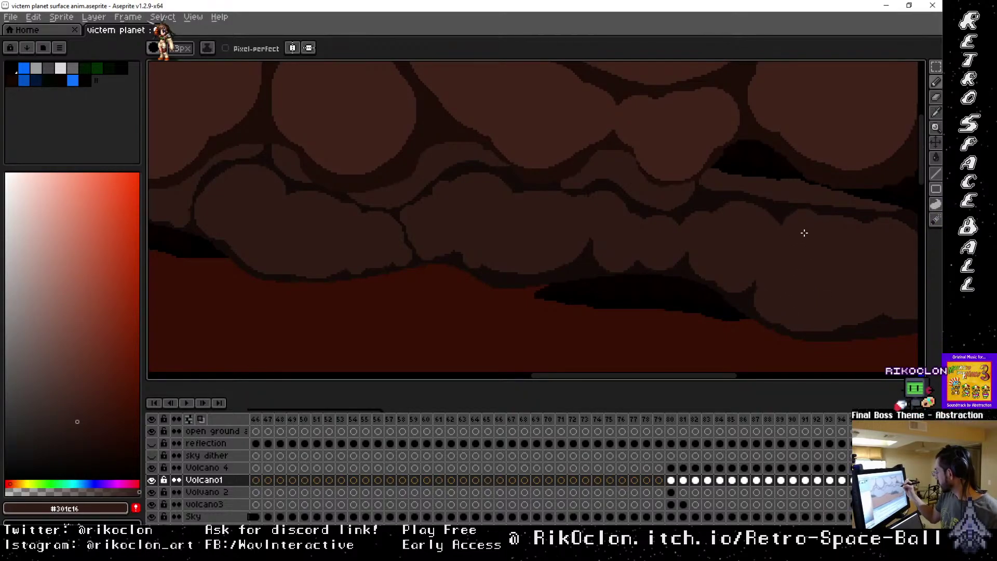
left_click_drag(861, 301, 734, 271)
On the next frame, outline the smoke plume under the upper clouds with a 23 px #140b08 brush and fill it.
scroll(755, 309, "down", 2)
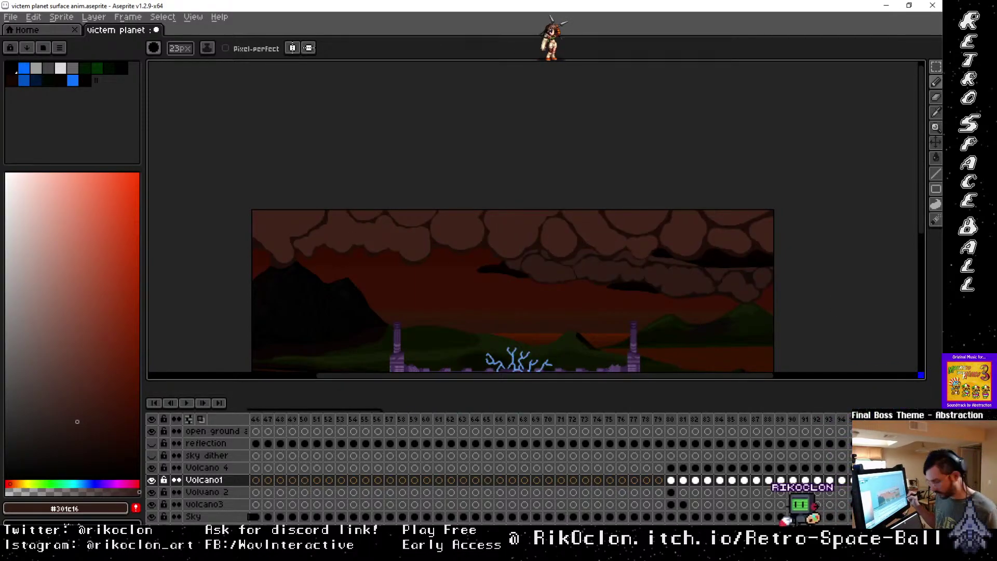
key("i")
left_click(766, 285)
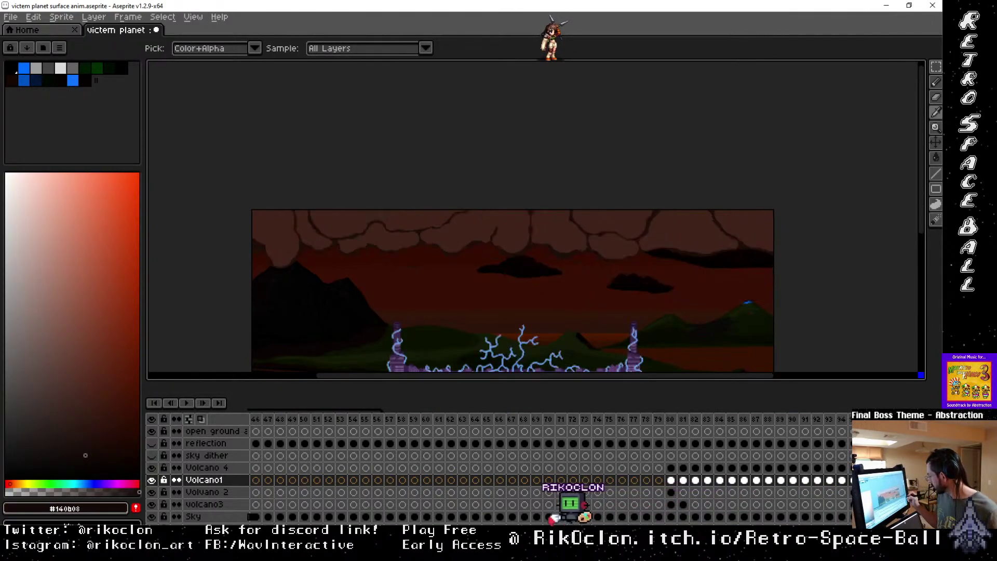
key("b")
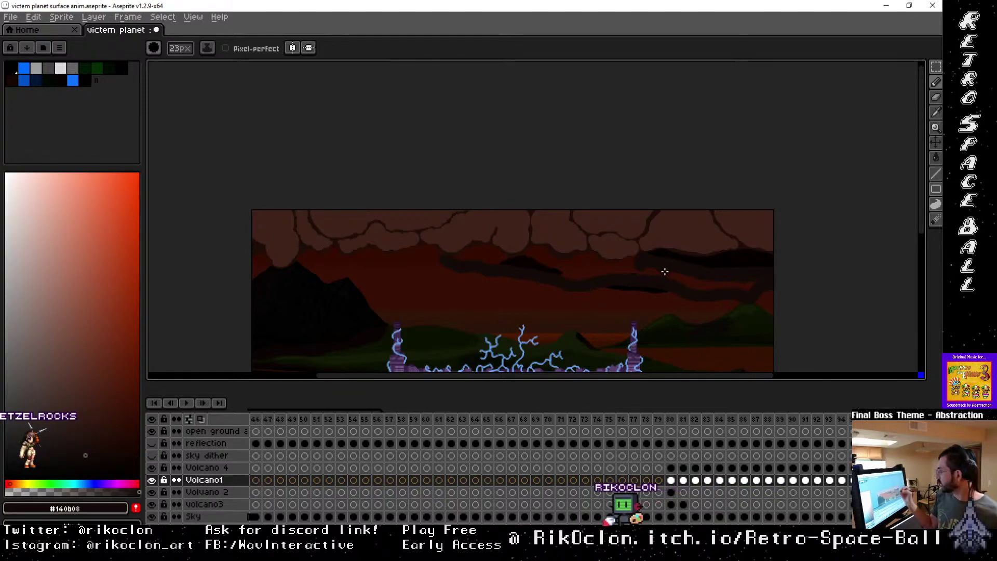
key("g")
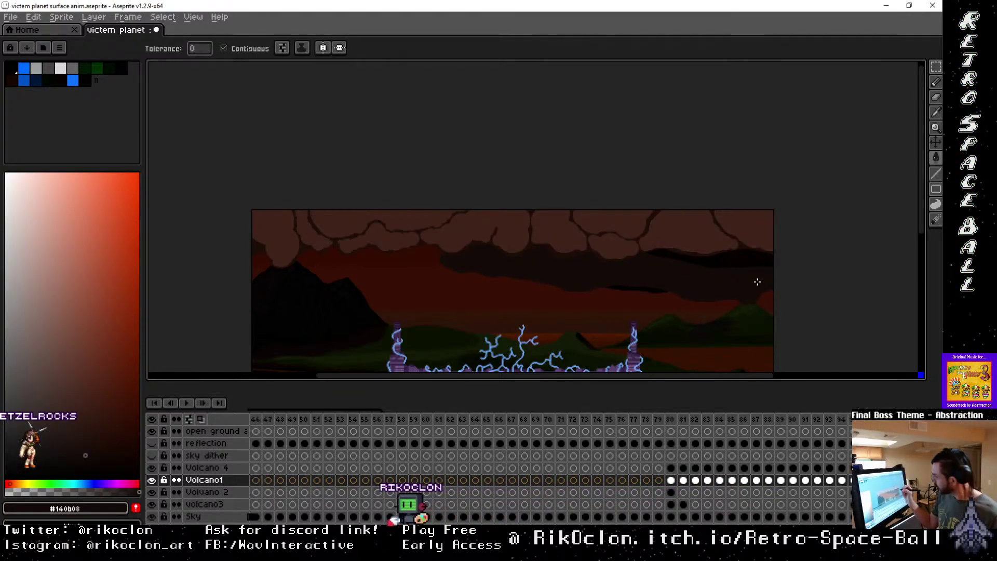
key("b")
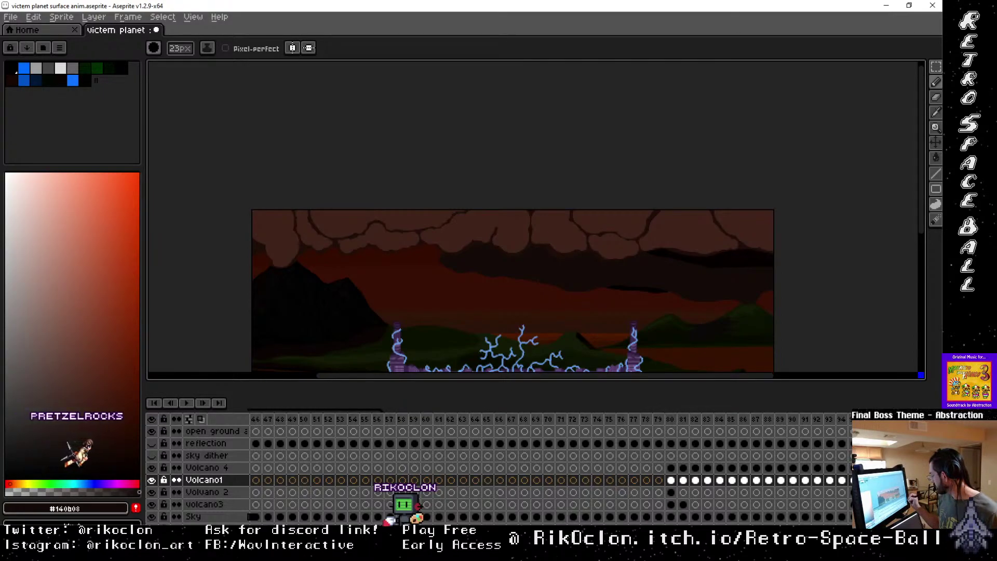
Sample #301c16 from the previous frame's puffs and dab a row of round puffs along the new dark plume on the Volcano 4 layer.
left_click(890, 468)
left_click(879, 468)
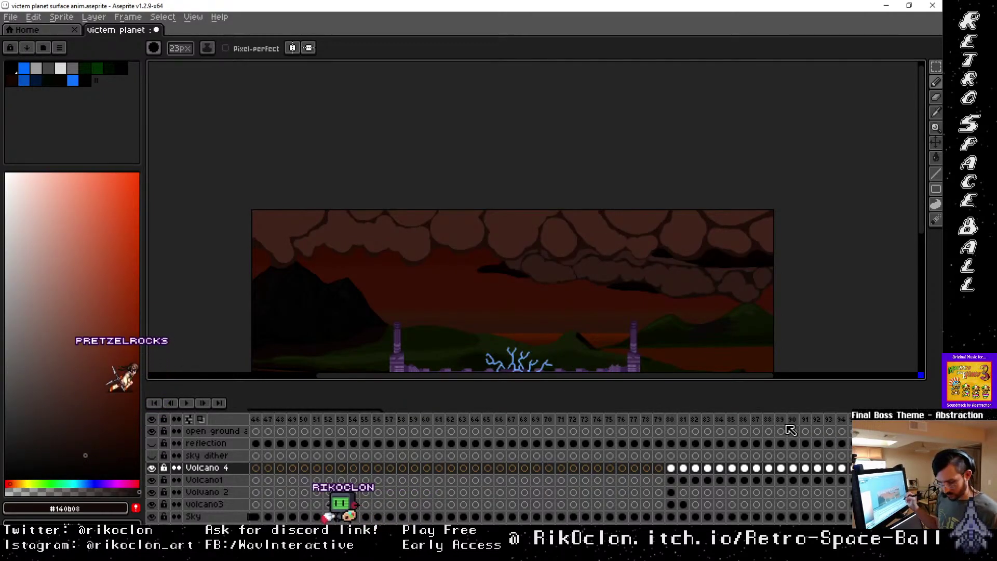
key("alt")
left_click(747, 282, "alt")
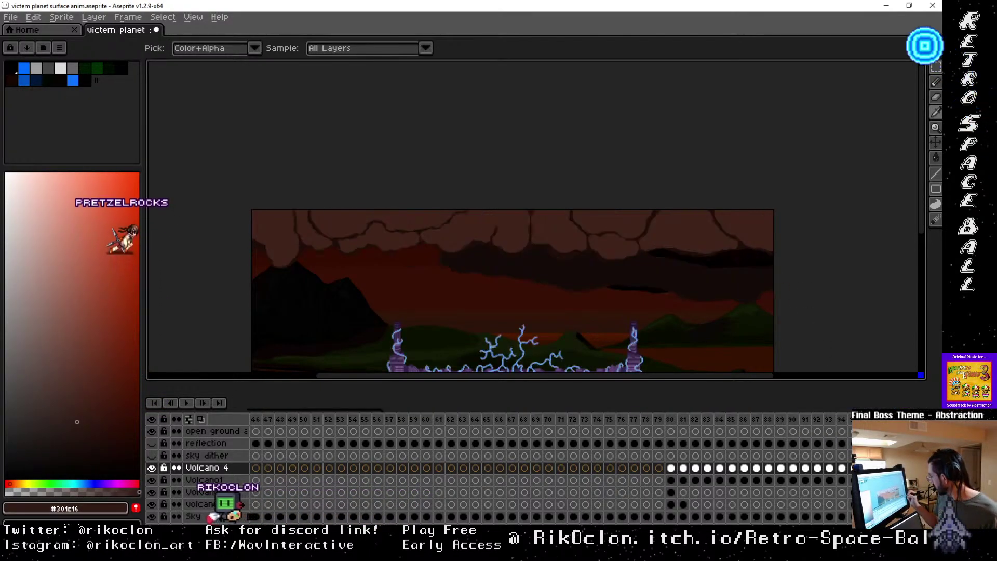
left_click(759, 328)
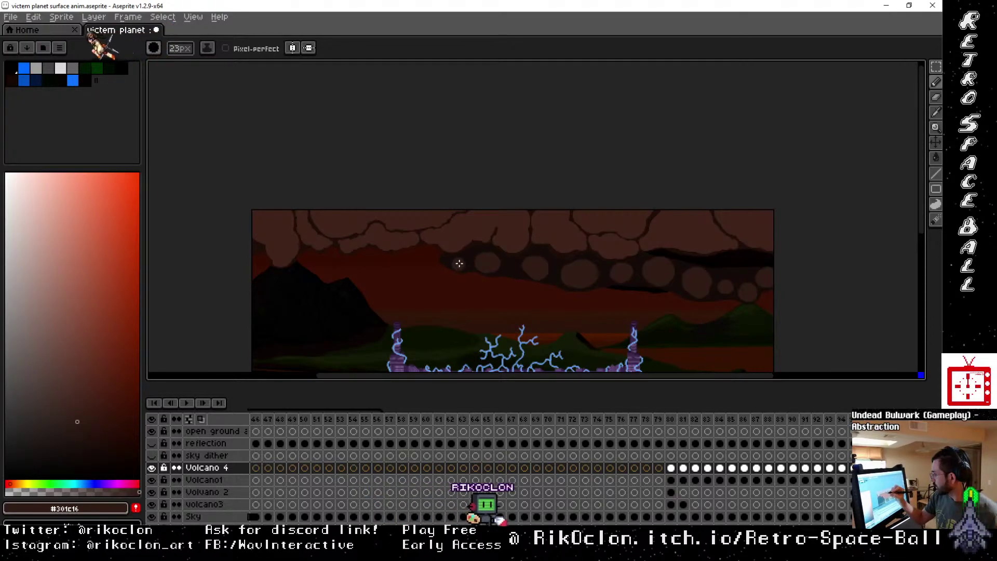
key("v")
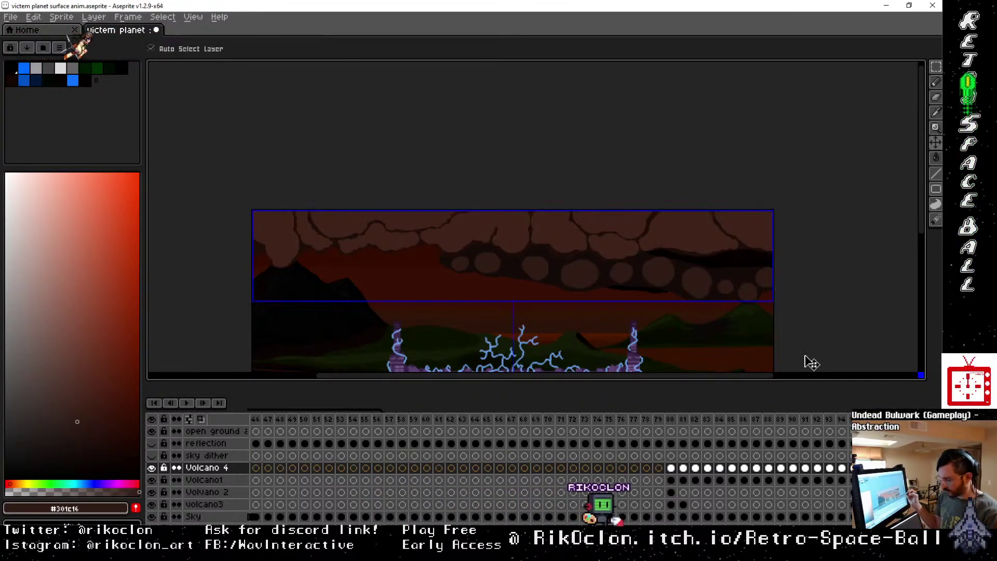
Build the round puffs along the dark plume into lumpy clouds with #301c16 dabs, shrinking the brush from 23 to 14 px.
scroll(811, 362, "up", 1)
key("b")
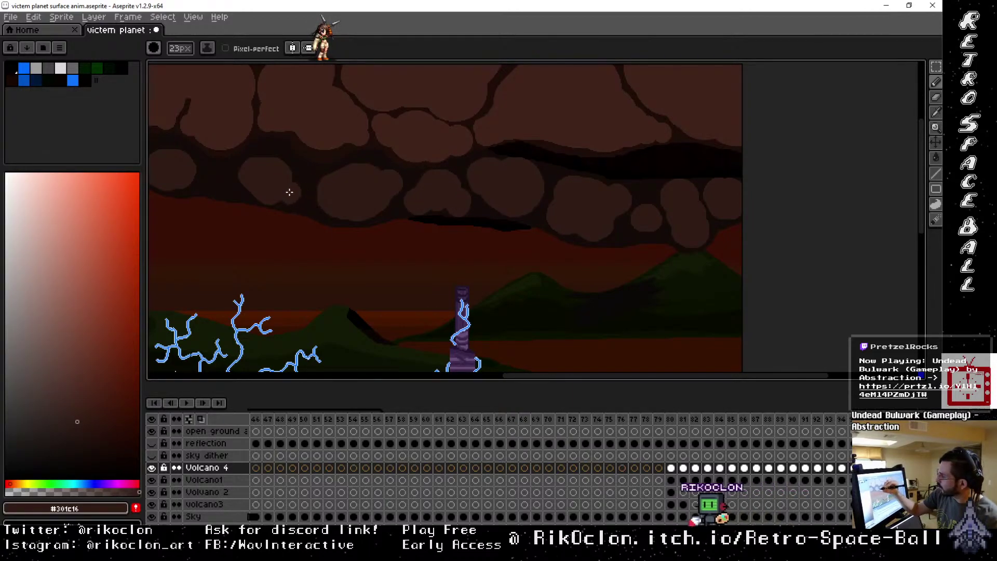
key("minus")
key("minus")
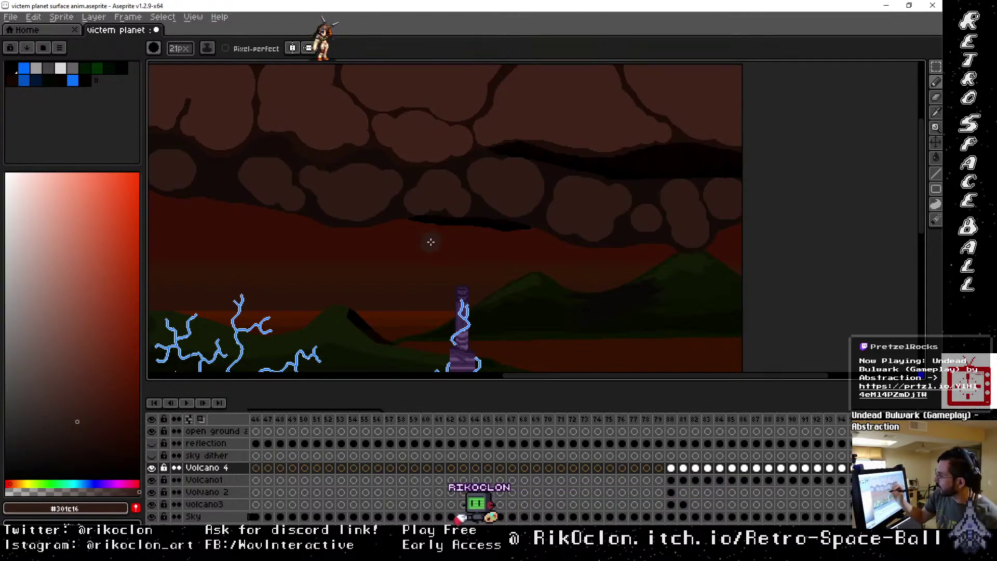
left_click_drag(387, 232, 648, 233)
key("b")
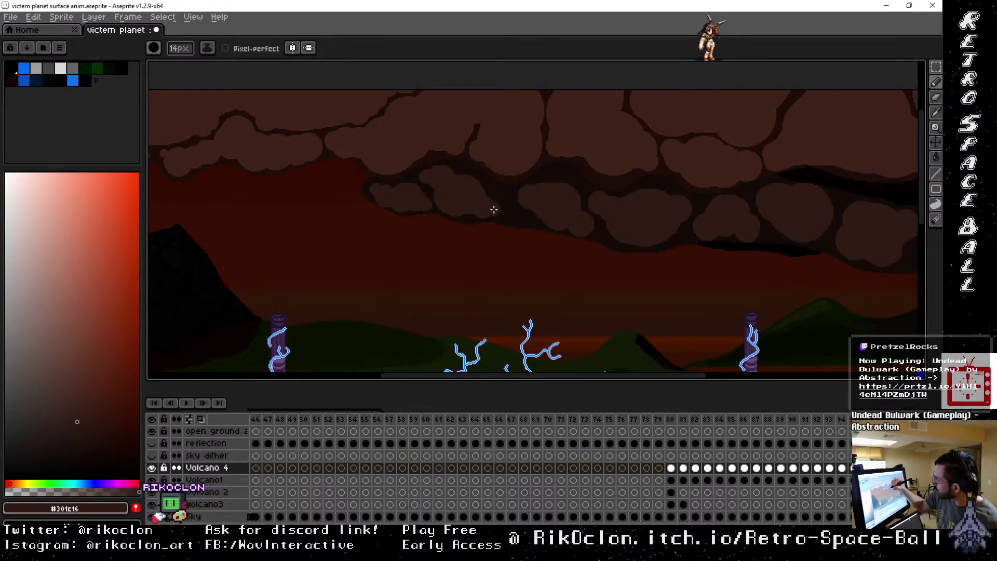
key("minus")
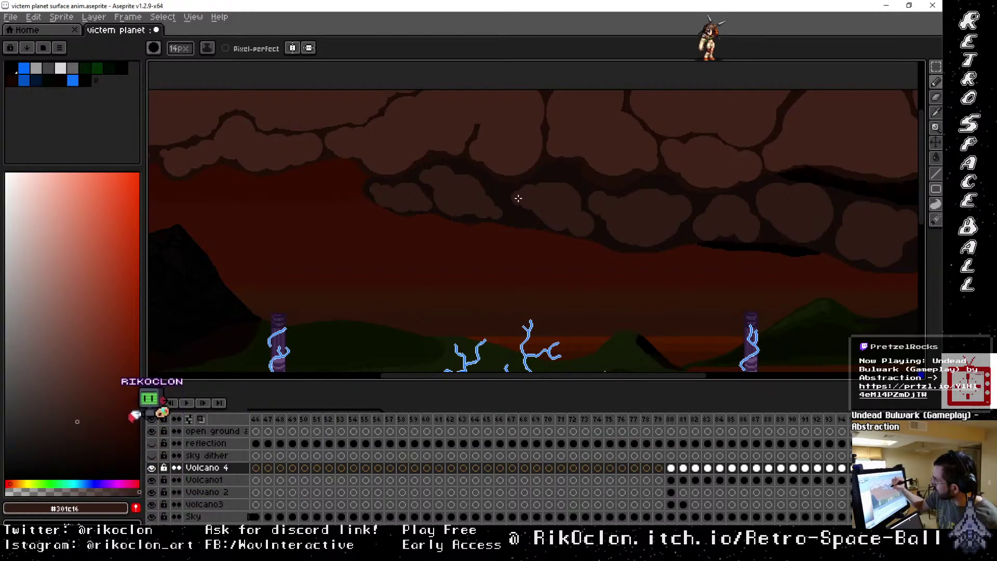
Extend the third puff from the plume's left tip toward the second puff with #301c16 dabs, ending at a 12 px brush.
key("plus")
key("plus")
key("plus")
key("plus")
key("plus")
key("plus")
key("plus")
key("plus")
key("minus")
key("minus")
key("minus")
key("minus")
key("minus")
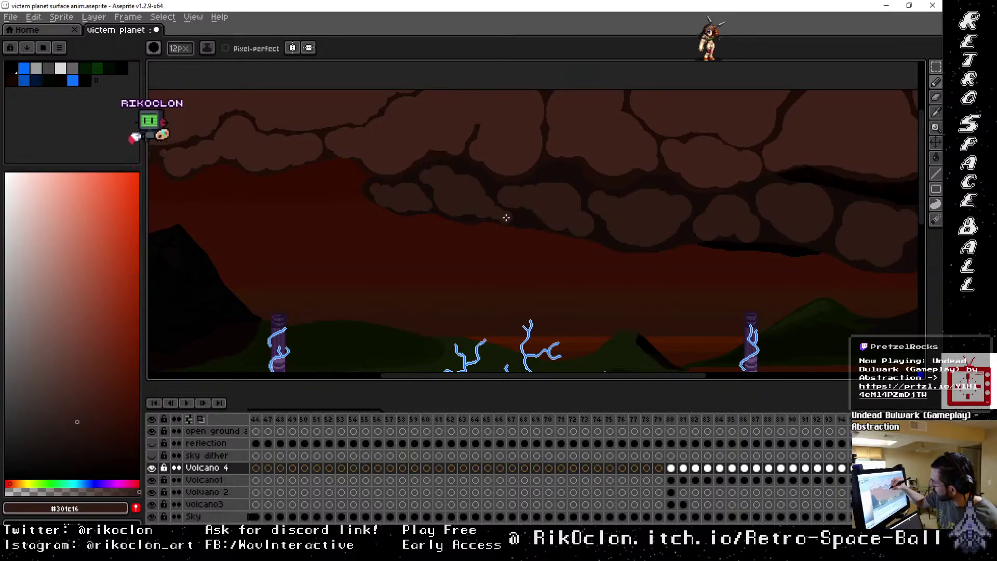
Trail a tapering row of small #301c16 puffs from the second puff beneath the third, shrinking the brush to 7 px.
key("minus")
key("minus")
key("minus")
key("minus")
key("minus")
key("minus")
left_click_drag(514, 219, 521, 221)
key("minus")
key("minus")
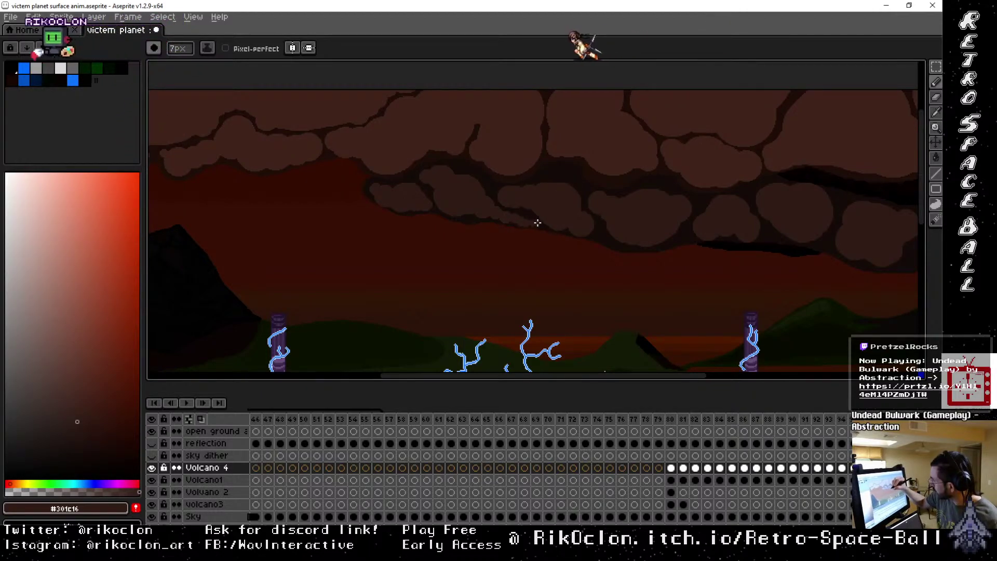
key("minus")
Broaden the third, fourth and fifth puffs with #301c16 dabs, using a brush of about 18 px.
key("plus")
key("plus")
key("plus")
key("plus")
key("plus")
key("plus")
key("plus")
key("plus")
key("plus")
key("plus")
key("plus")
key("plus")
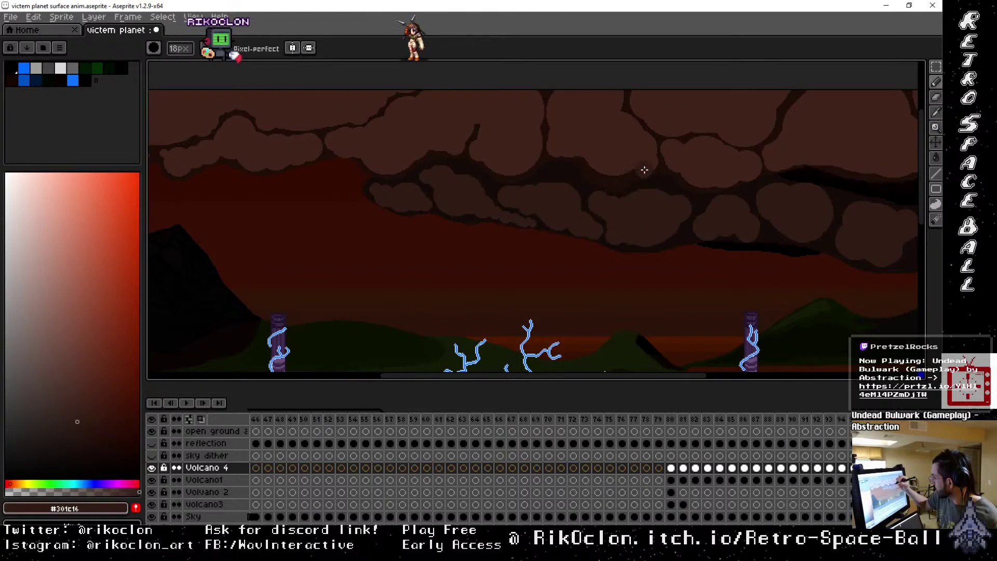
key("plus")
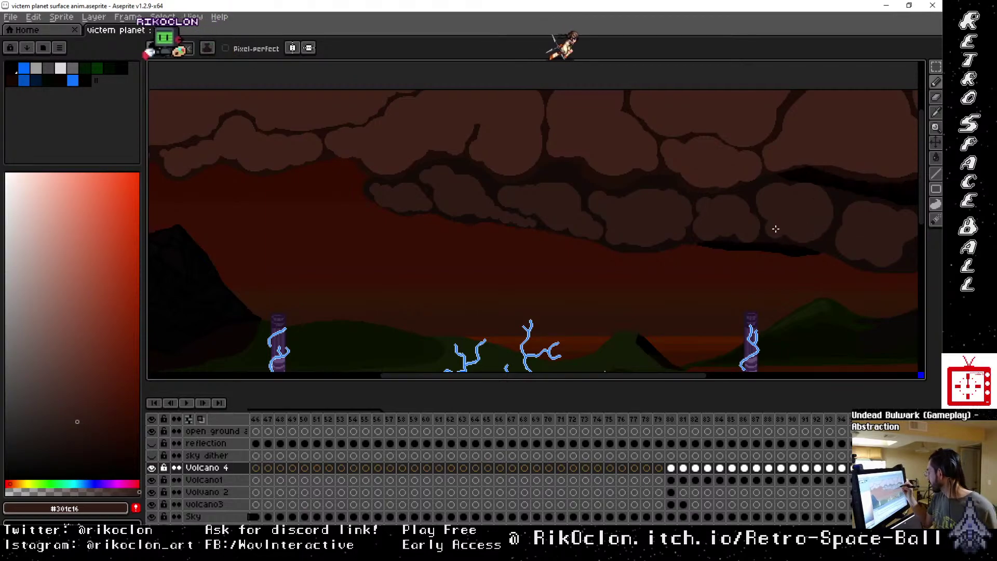
Enlarge the lower half of the large sixth puff with a 32 px #301c16 brush.
key("plus")
key("plus")
key("plus")
key("plus")
key("plus")
key("plus")
key("plus")
key("plus")
key("plus")
key("plus")
key("plus")
key("plus")
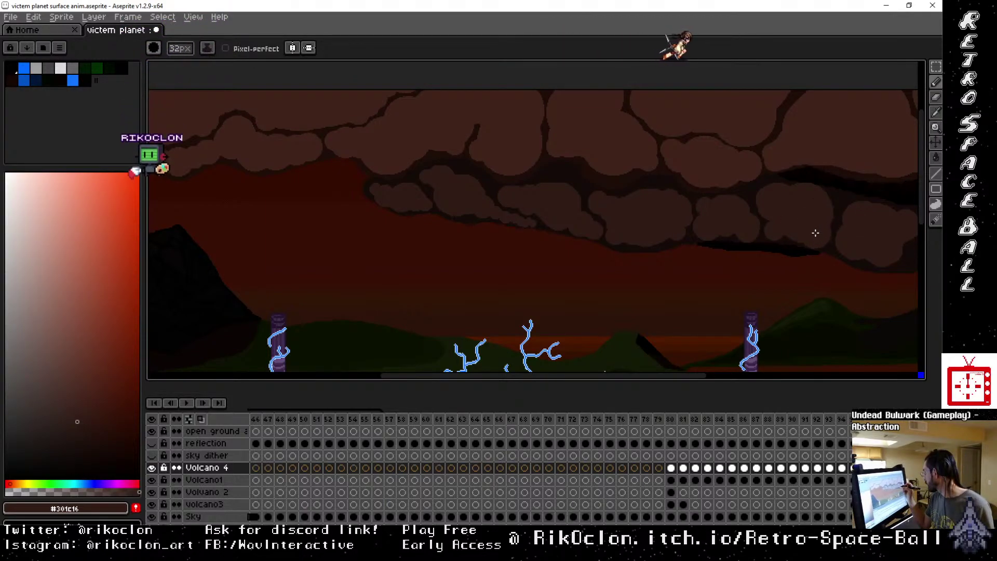
Extend the seventh puff's lower left edge toward the sixth puff with #301c16, reducing the brush to 16 px.
key("minus")
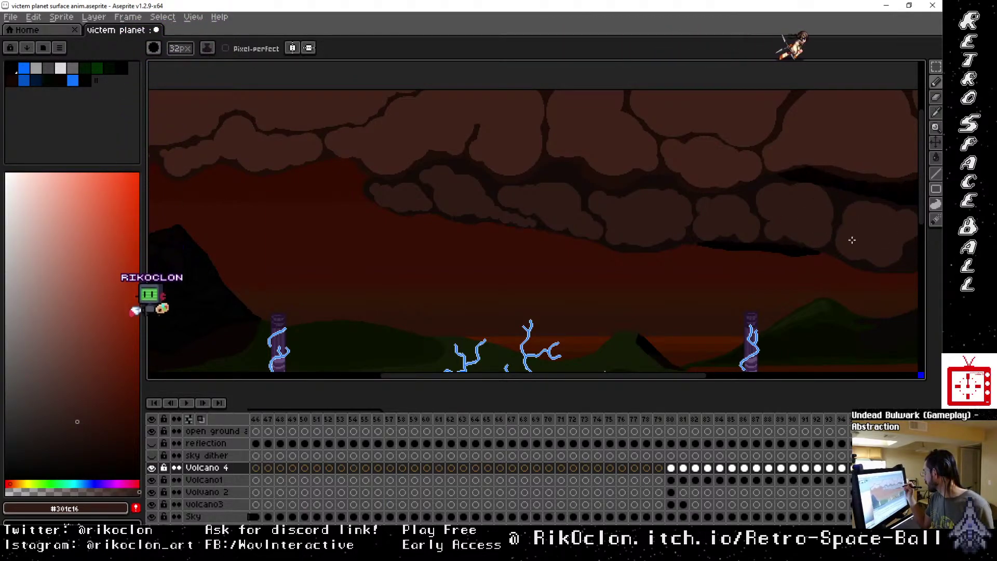
key("minus")
key("minus")
key("minus")
key("minus")
key("minus")
key("minus")
key("minus")
key("minus")
key("minus")
key("minus")
key("minus")
key("minus")
key("minus")
key("minus")
key("minus")
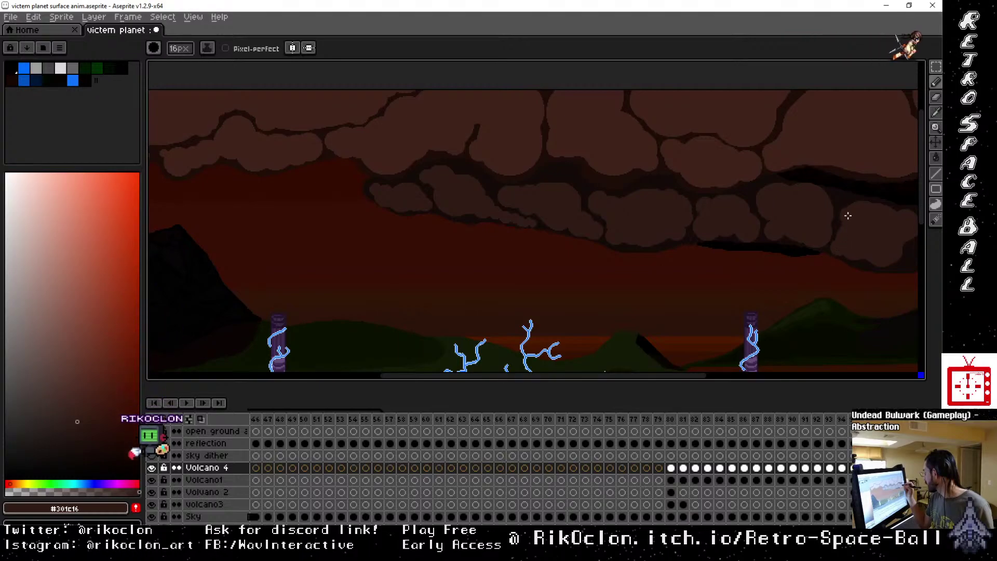
Round out the sixth puff's upper right side with a 31 px #301c16 brush.
key("plus")
key("plus")
key("plus")
key("plus")
key("plus")
key("plus")
key("plus")
key("plus")
key("plus")
key("plus")
key("plus")
key("plus")
key("plus")
key("plus")
key("plus")
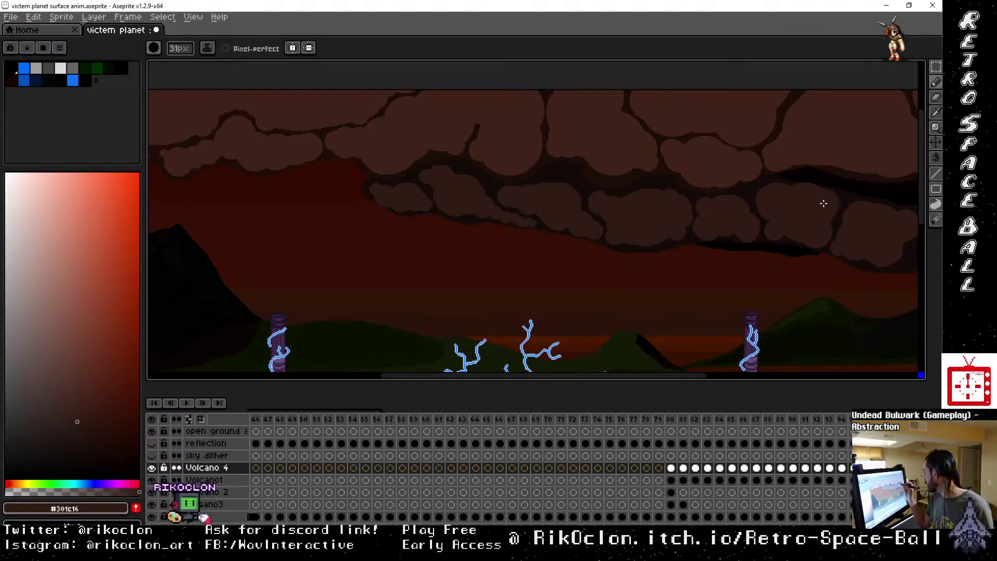
Add 15 px #301c16 bumps to the sixth puff's upper left and enlarge the puffs near the canvas's right edge.
key("minus")
key("minus")
key("minus")
key("minus")
key("minus")
key("minus")
key("minus")
key("minus")
key("minus")
key("minus")
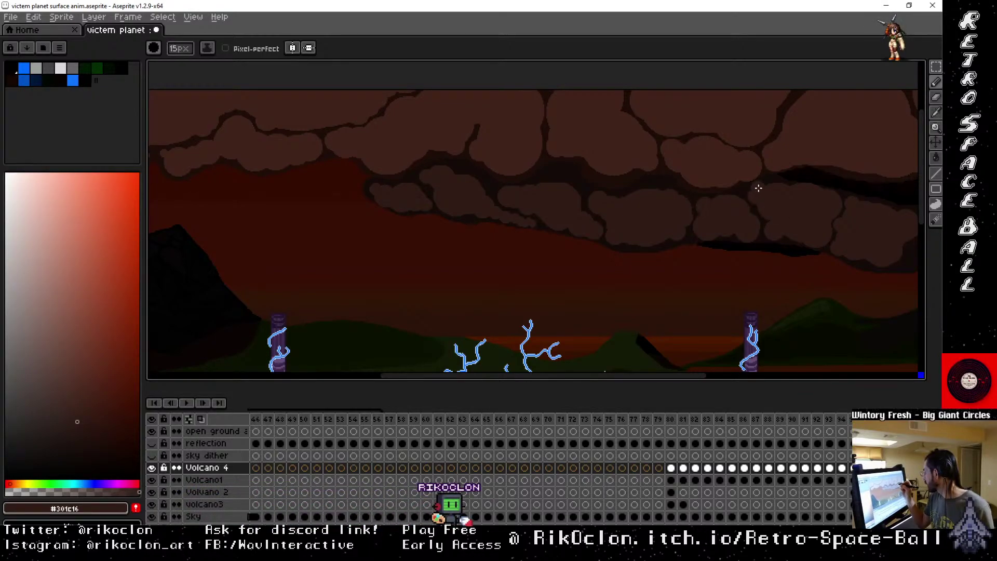
scroll(609, 258, "right", 5)
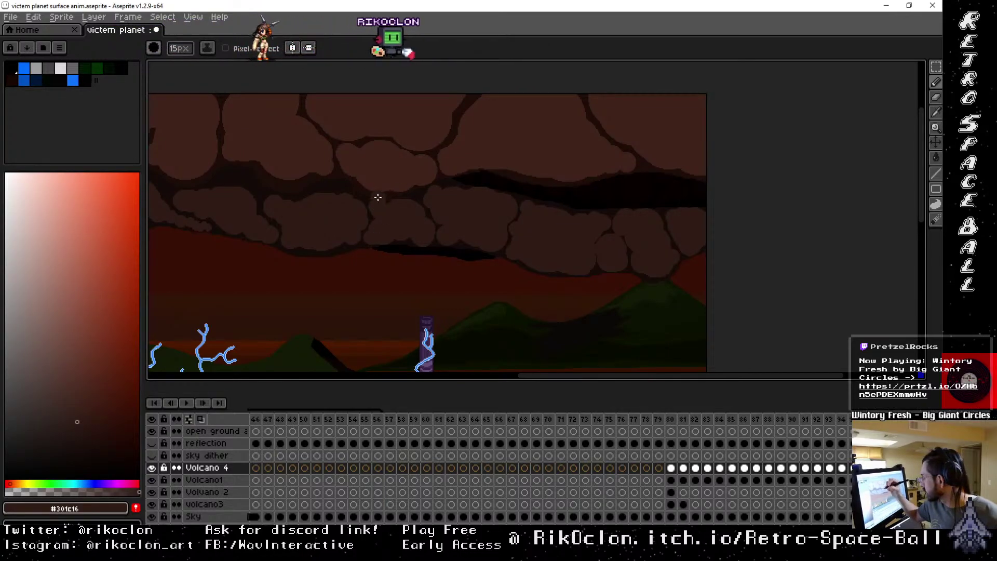
Reduce the brush to 1 px for fine outlining in the dark gap above the third puff.
key("space")
scroll(418, 271, "up", 1)
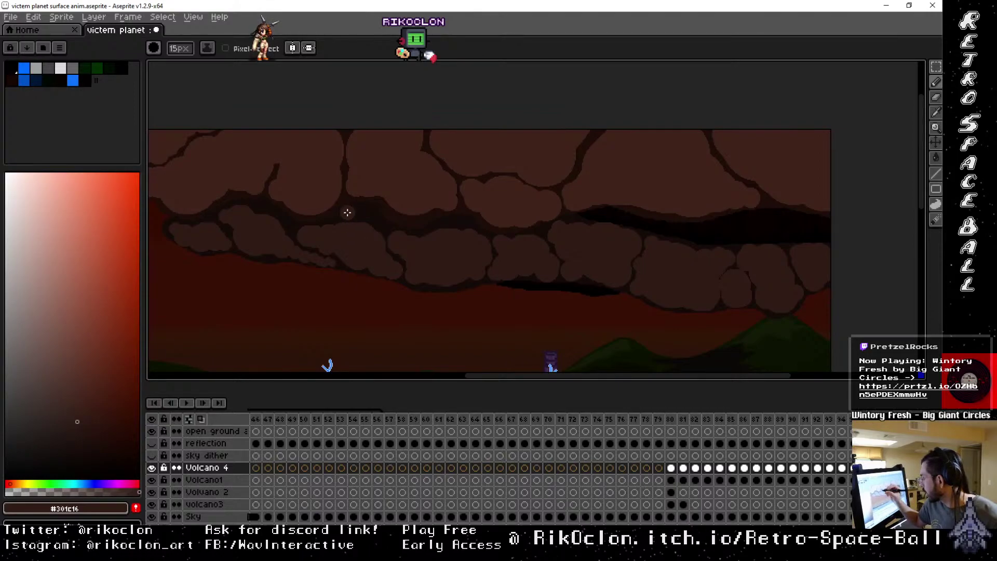
scroll(381, 258, "up", 1)
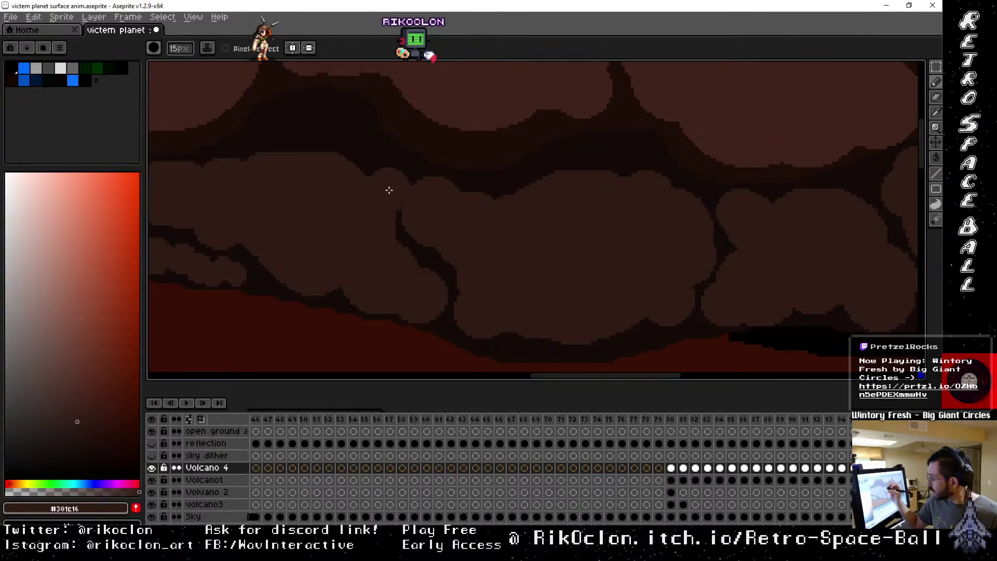
key("minus")
key("minus")
key("minus")
key("minus")
key("minus")
key("minus")
key("minus")
key("minus")
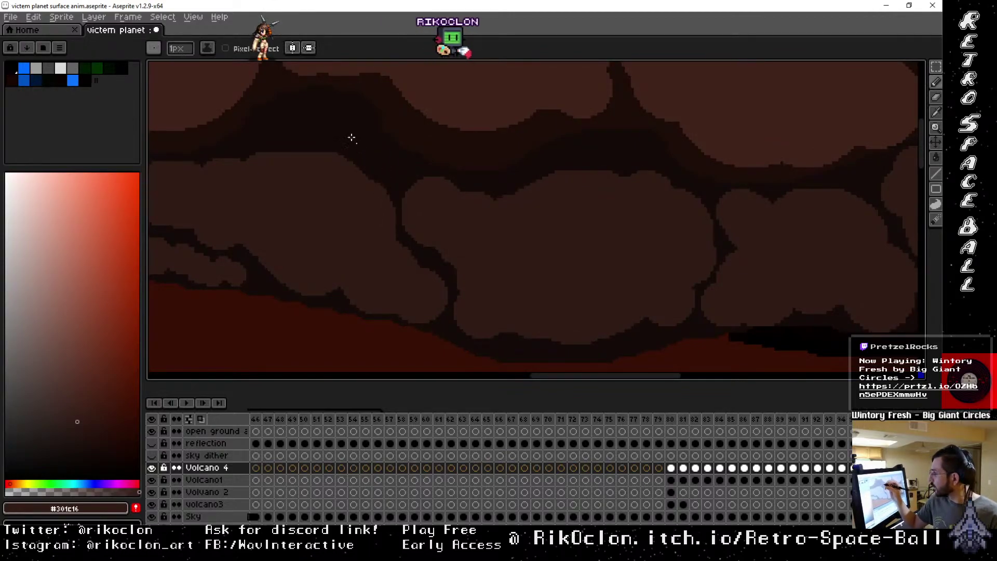
mouse_move(236, 134)
left_mouse_down()
mouse_move(304, 137)
mouse_move(386, 116)
left_mouse_up()
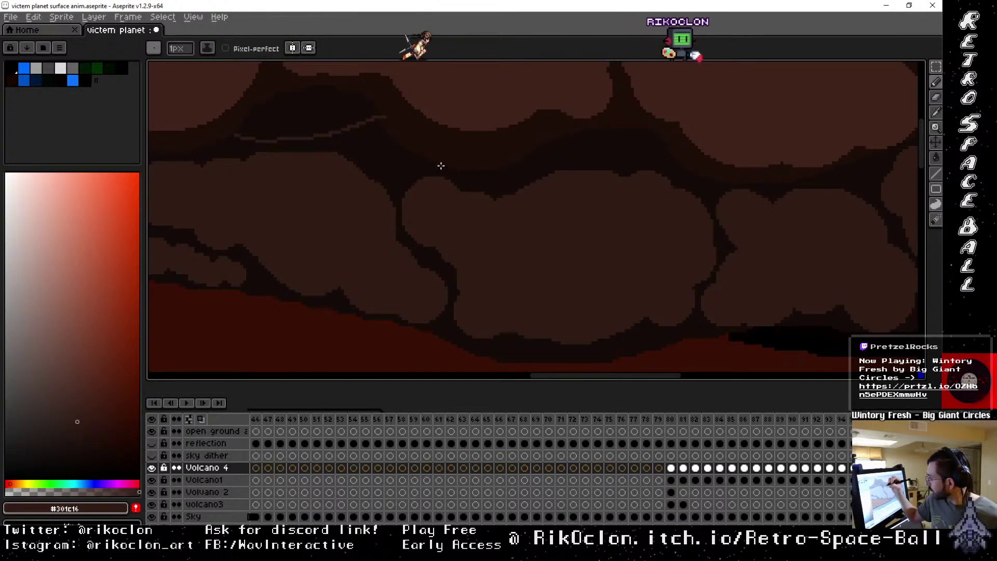
left_click_drag(410, 163, 354, 131)
key("g")
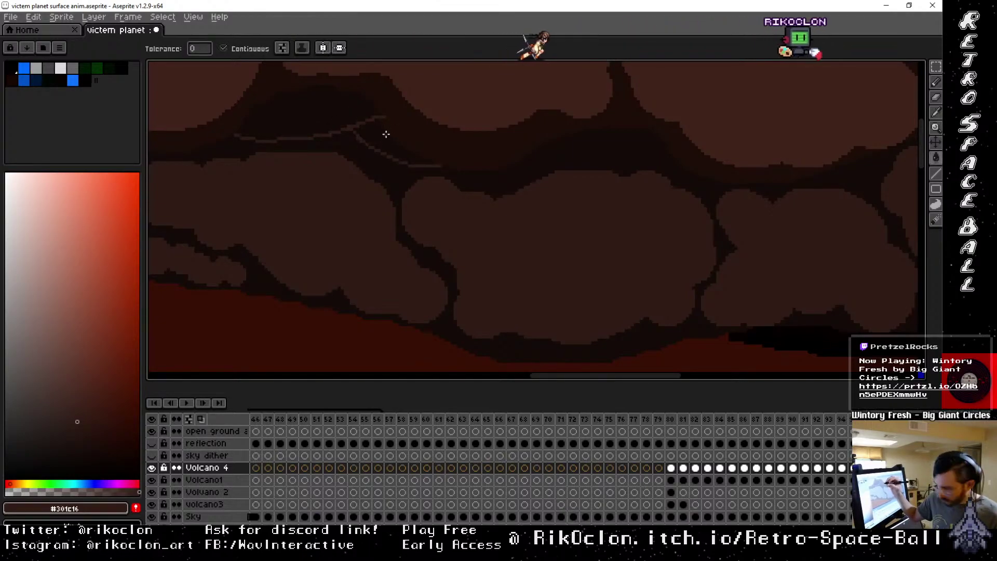
left_click(379, 134)
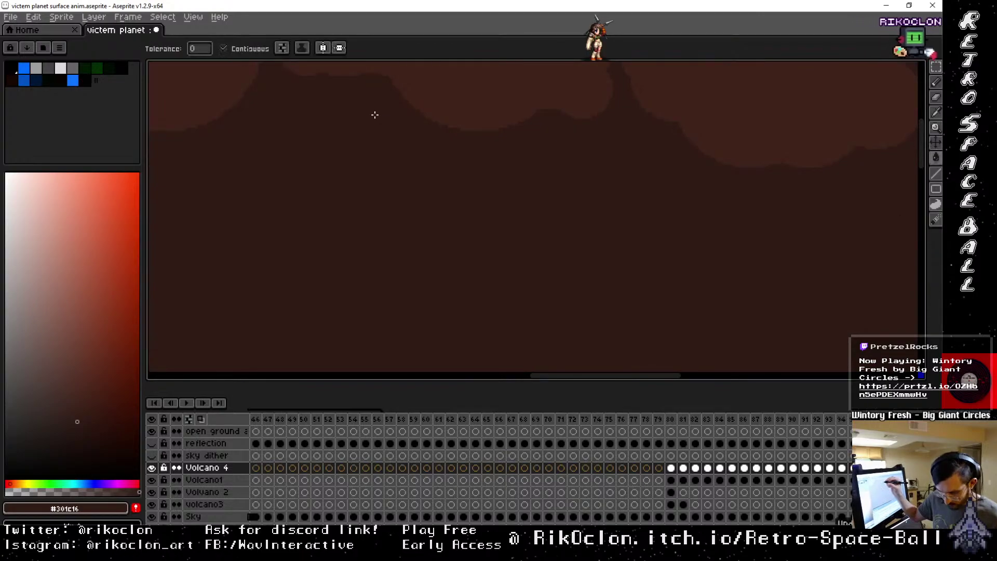
key("b")
key("ctrl+z")
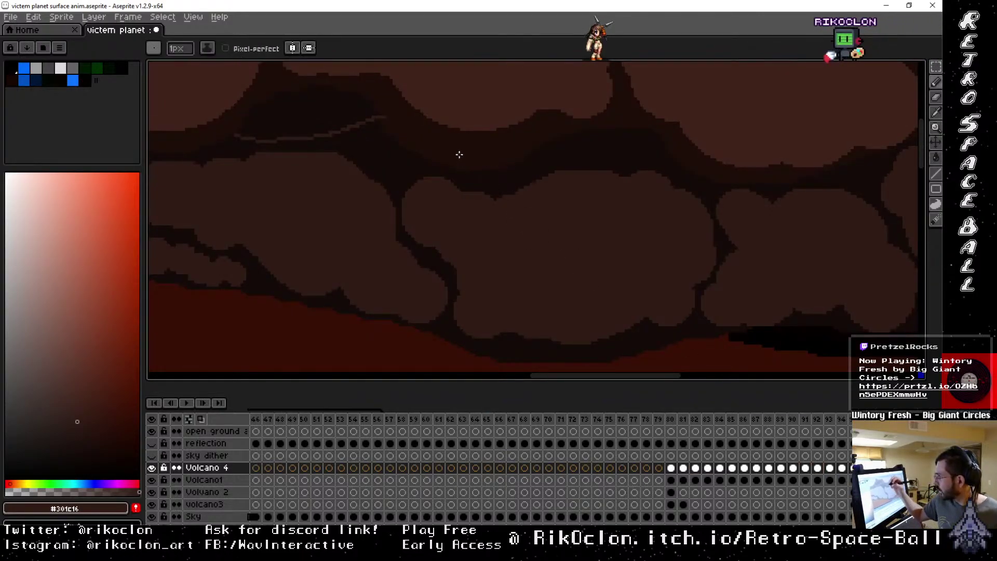
key("ctrl+z")
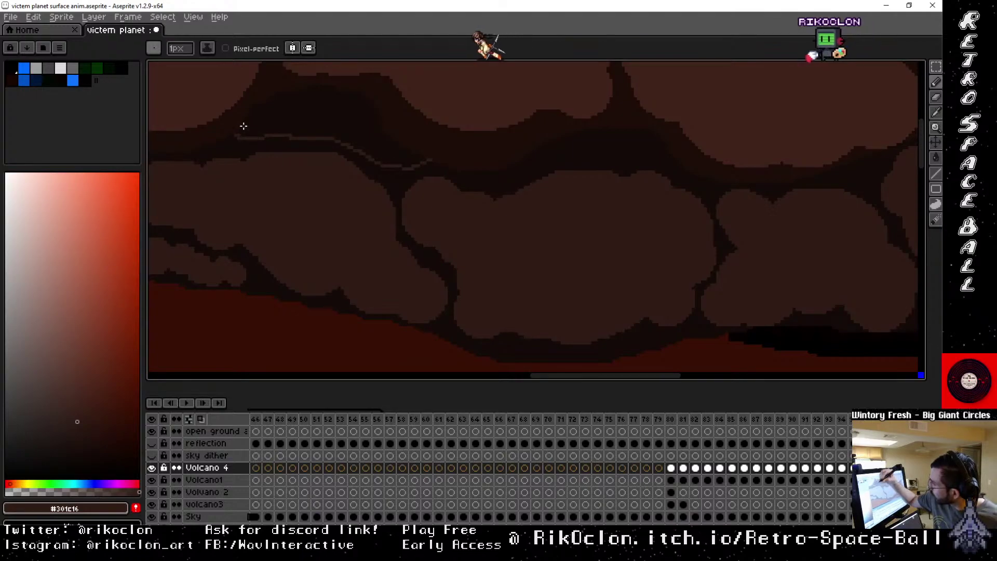
key("g")
left_click(332, 118)
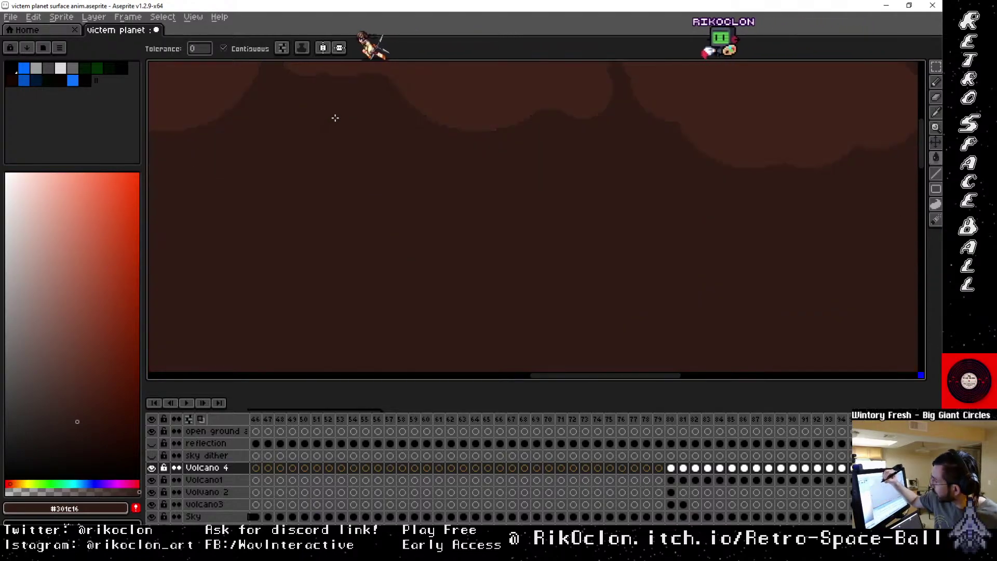
key("ctrl+z")
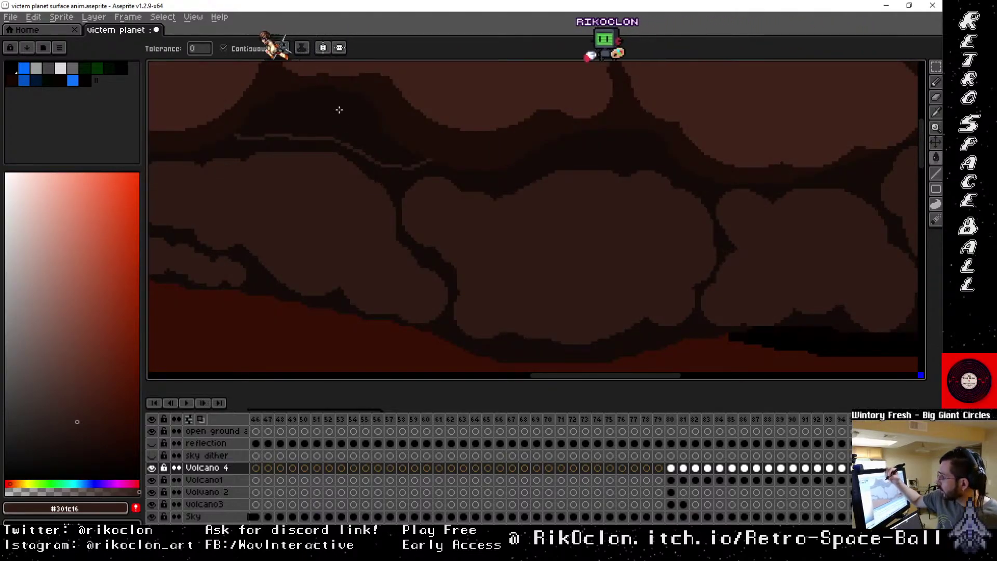
Close the 1 px #301c16 outline around the dark gap above the third puff and fill it.
key("b")
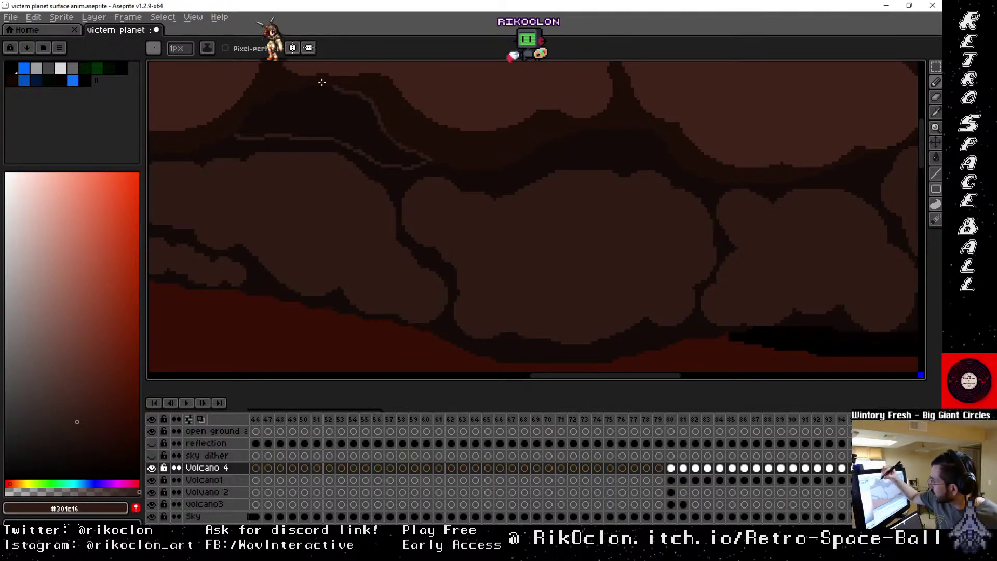
mouse_move(328, 85)
left_mouse_down()
mouse_move(287, 85)
mouse_move(252, 105)
mouse_move(237, 135)
left_mouse_up()
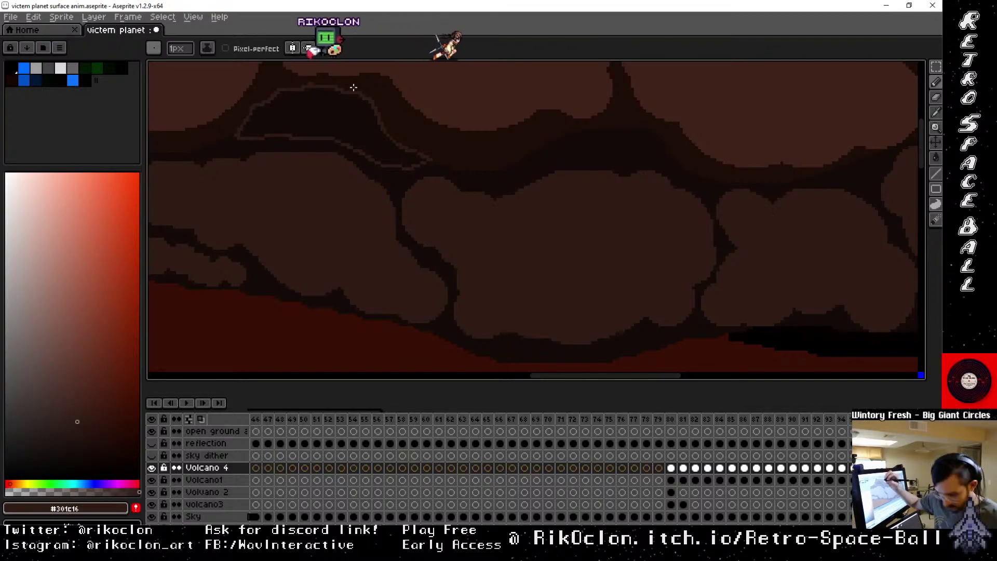
key("g")
left_click(301, 114)
Outline the narrow dark gaps above the fourth and fifth puffs in 1 px #301c16 and fill them.
key("b")
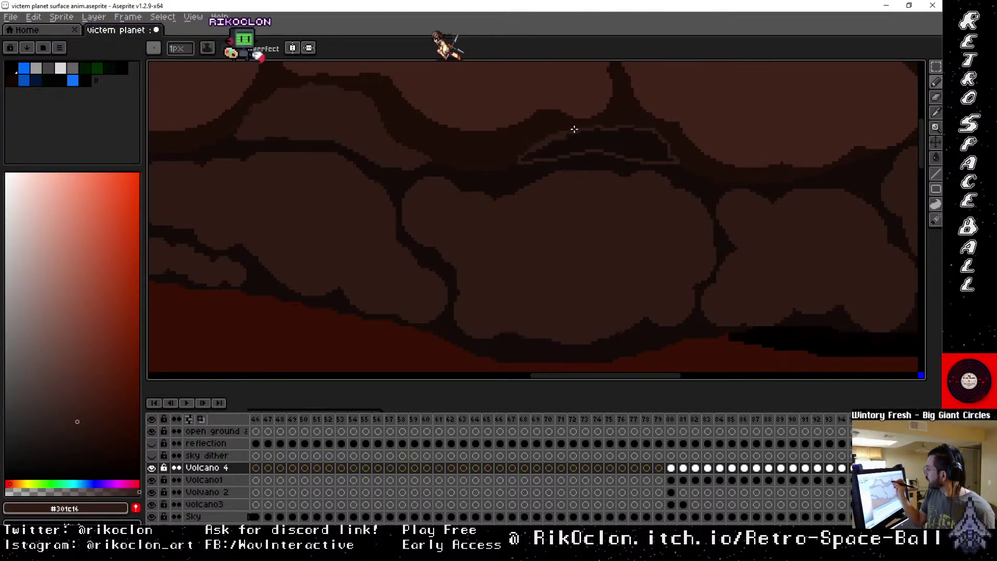
key("ctrl+d")
mouse_move(809, 203)
left_mouse_down()
mouse_move(564, 212)
mouse_move(570, 224)
left_mouse_up()
key("b")
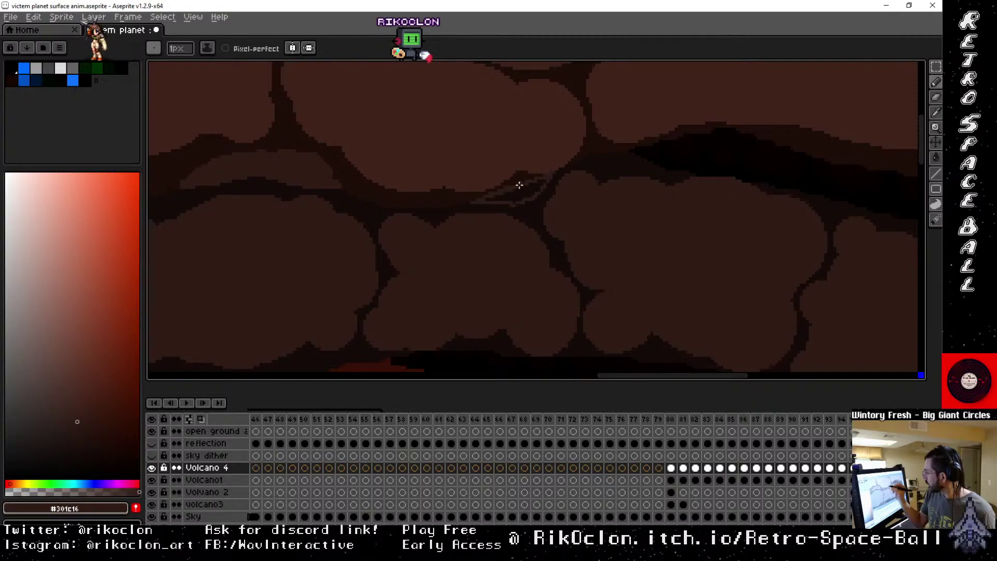
key("g")
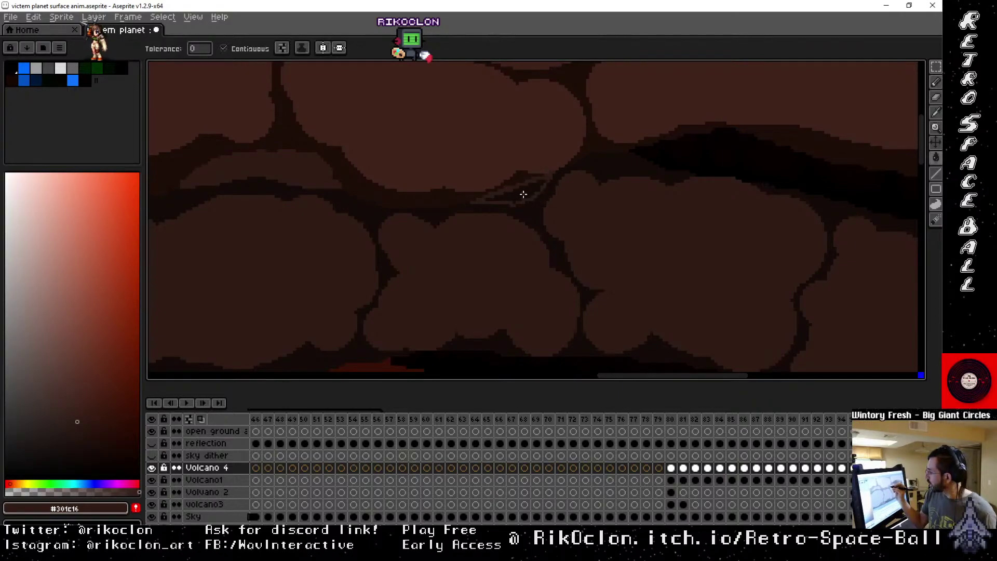
key("b")
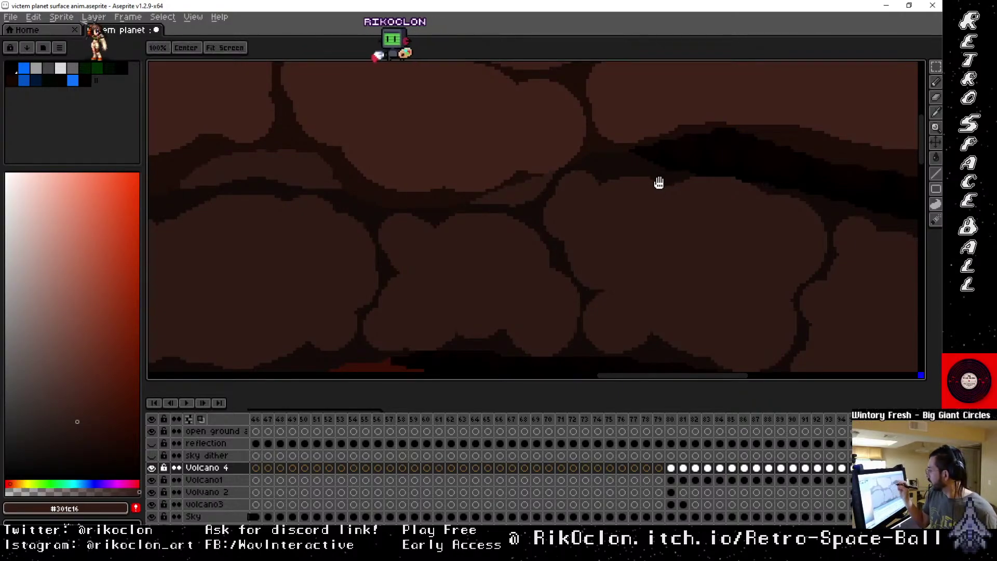
Outline the small dark gap beside the black band's left tip in 1 px #301c16 and fill it.
left_click_drag(657, 183, 530, 202)
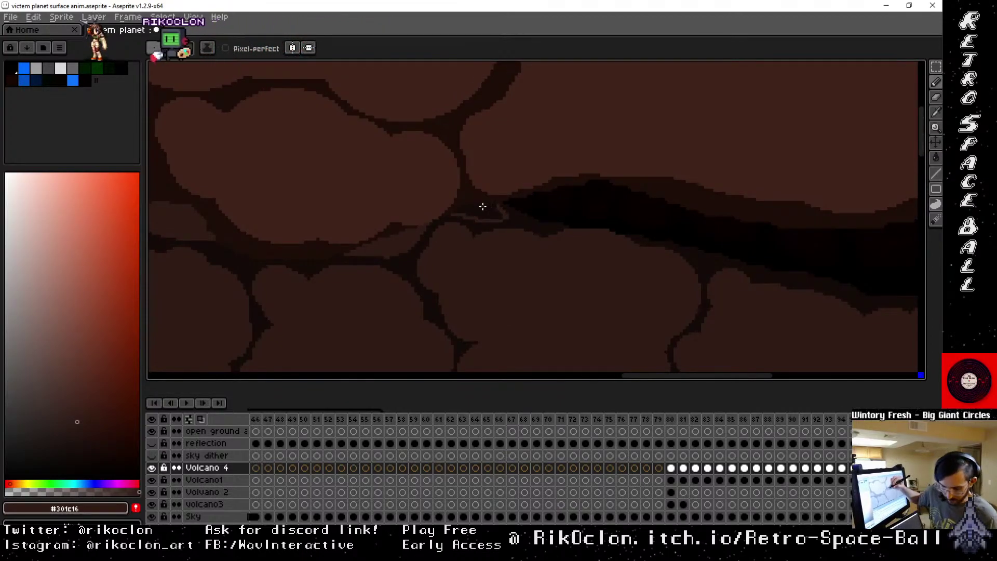
key("g")
left_click(486, 213)
key("ctrl+z")
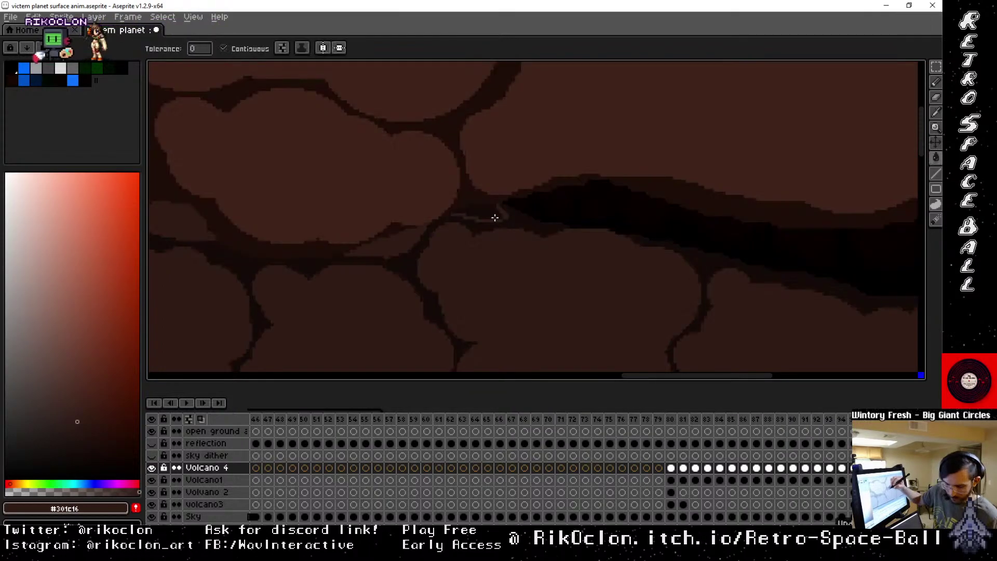
key("b")
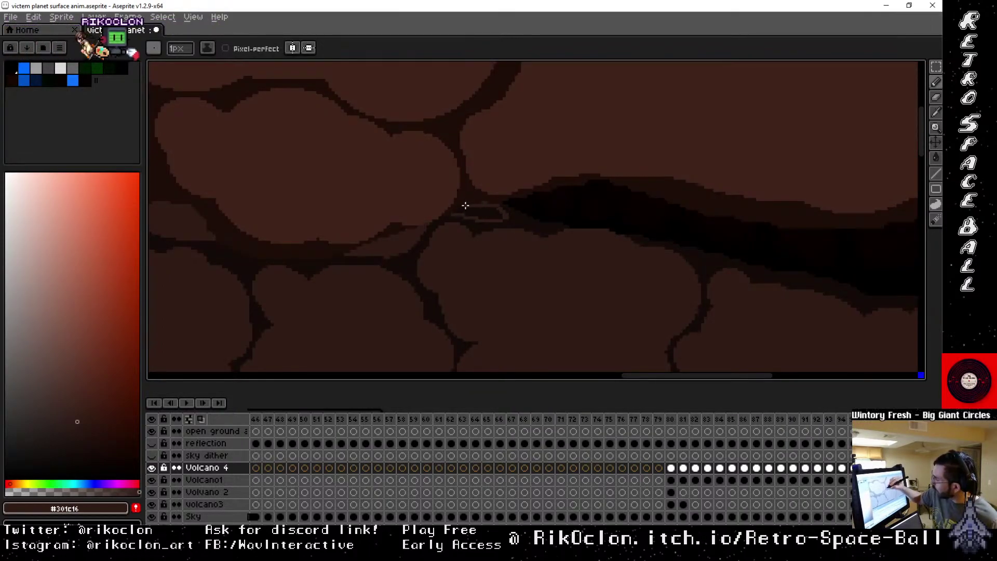
key("g")
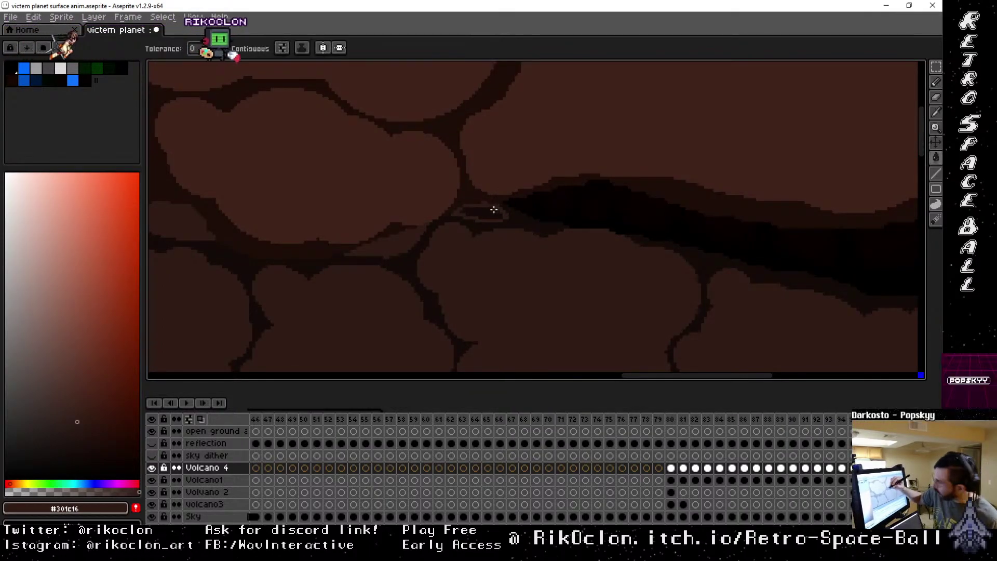
left_click_drag(625, 322, 643, 305)
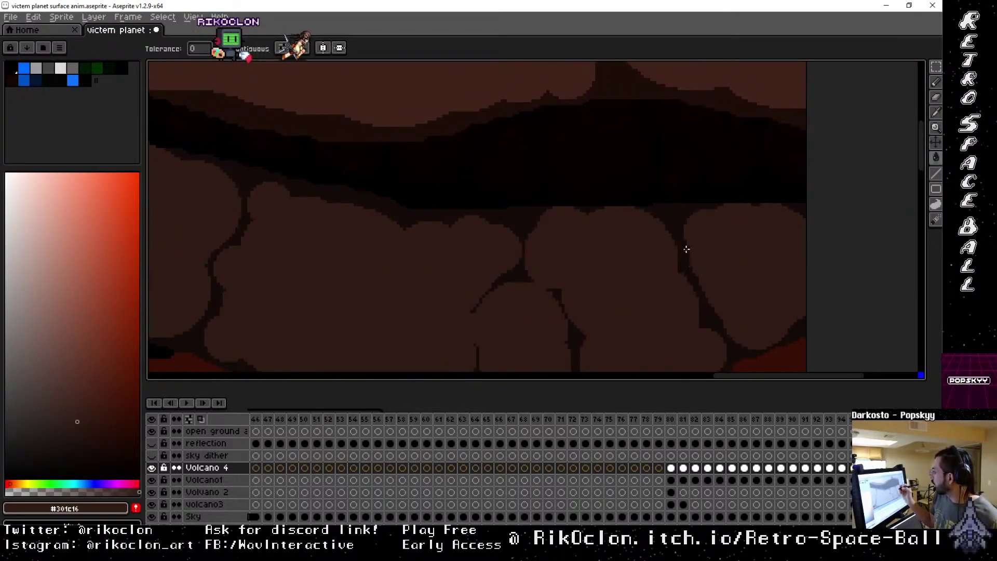
Undo the fill that floods the smoke bank and outline the dark gap between the large puff and its neighbour in 1 px #301c16.
left_click(540, 209)
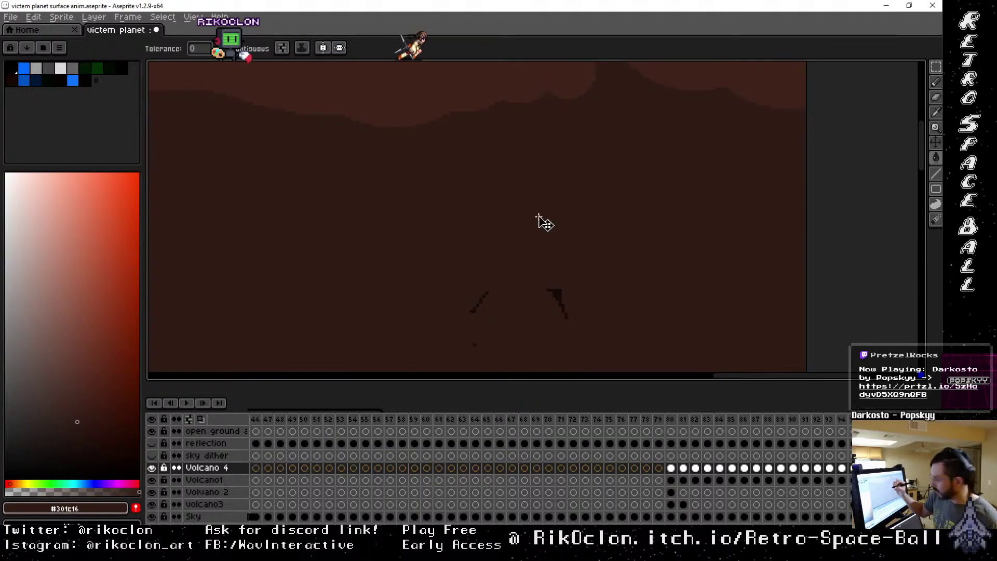
key("ctrl+z")
key("b")
mouse_move(539, 207)
left_mouse_down()
mouse_move(525, 218)
mouse_move(497, 214)
left_mouse_up()
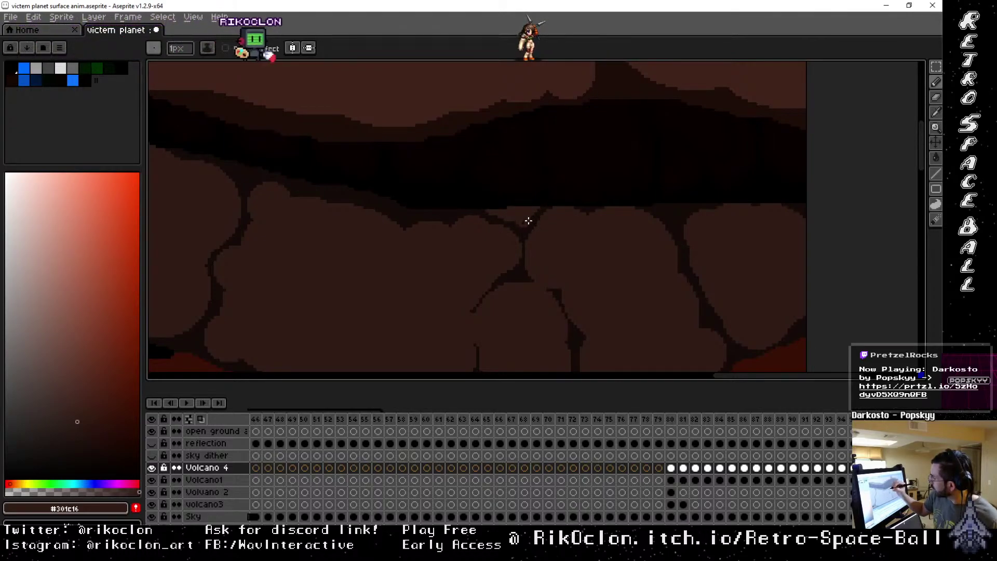
Close the remaining narrow gaps along the black band's lower edge with 1 px #301c16 outlines and fill them.
scroll(668, 282, "left", 2)
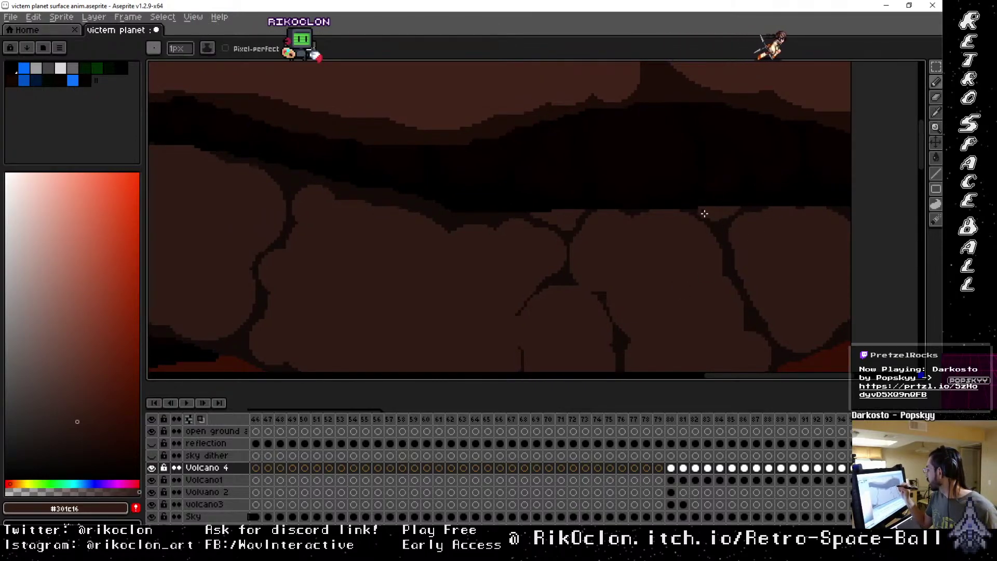
scroll(766, 252, "left", 6)
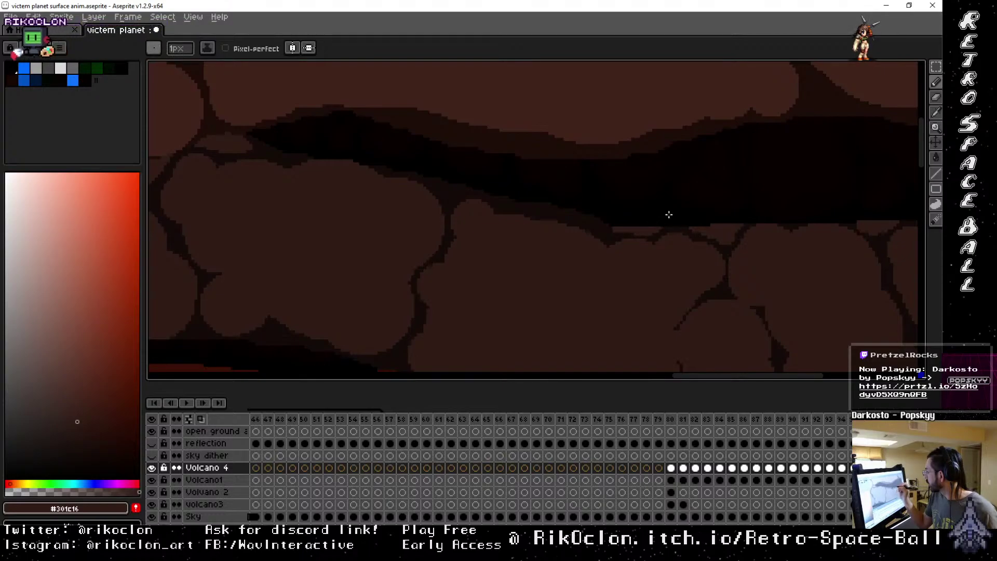
scroll(660, 231, "up", 1)
scroll(660, 231, "left", 1)
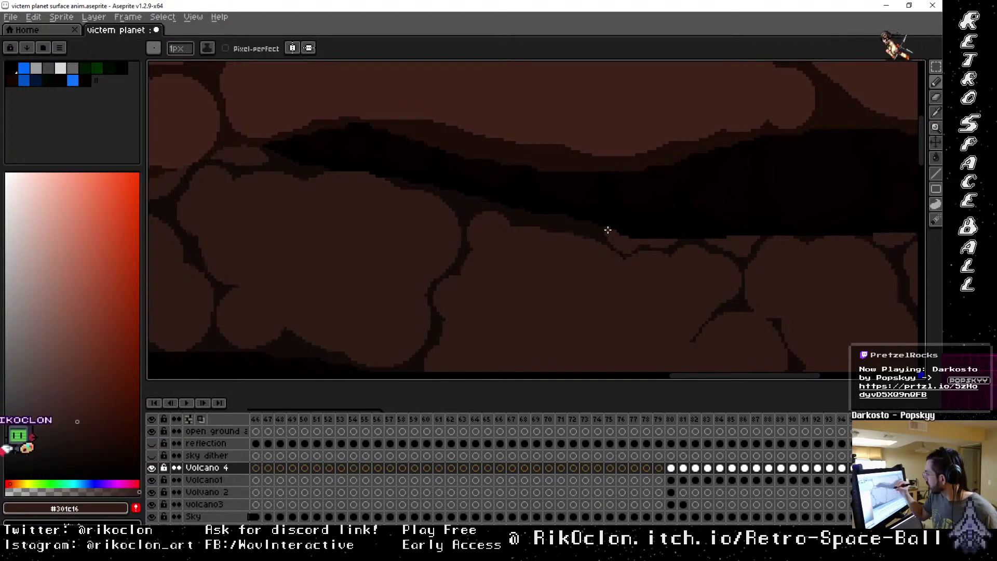
scroll(608, 229, "left", 2)
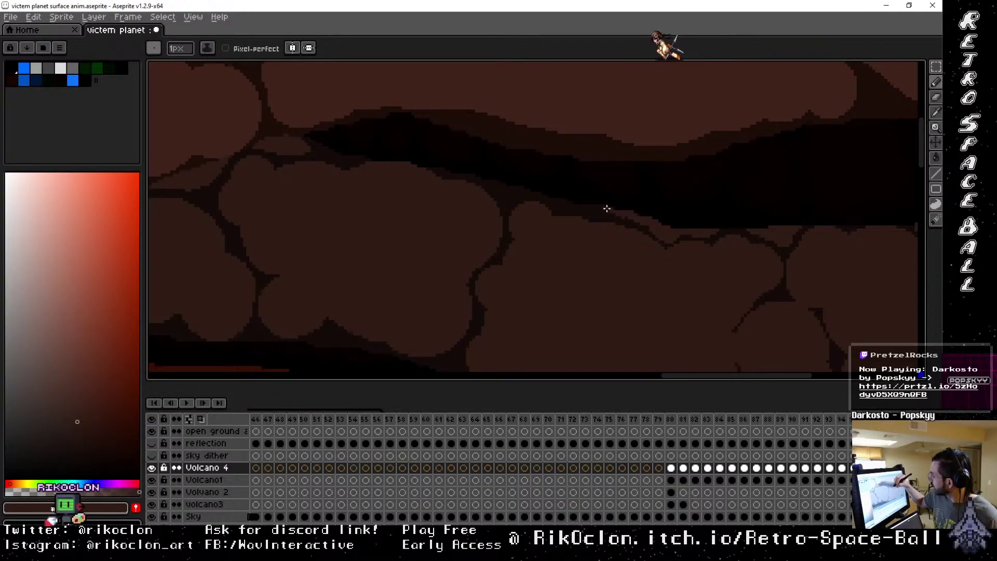
left_click_drag(654, 235, 663, 216)
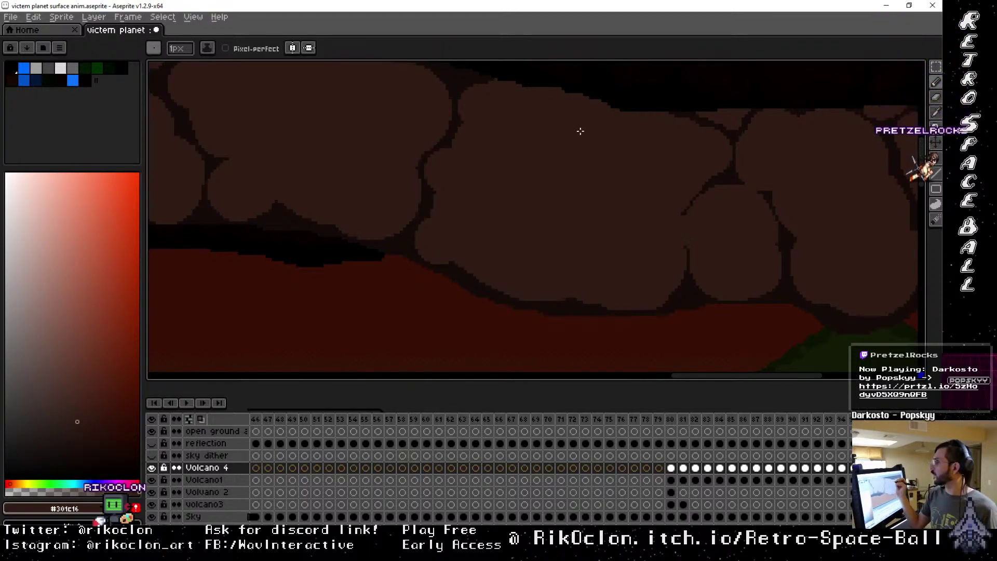
Play the whole animation from the first frame to review the smoke bank, stopping at the volcano explosion.
left_click_drag(580, 132, 703, 322)
scroll(708, 329, "down", 2)
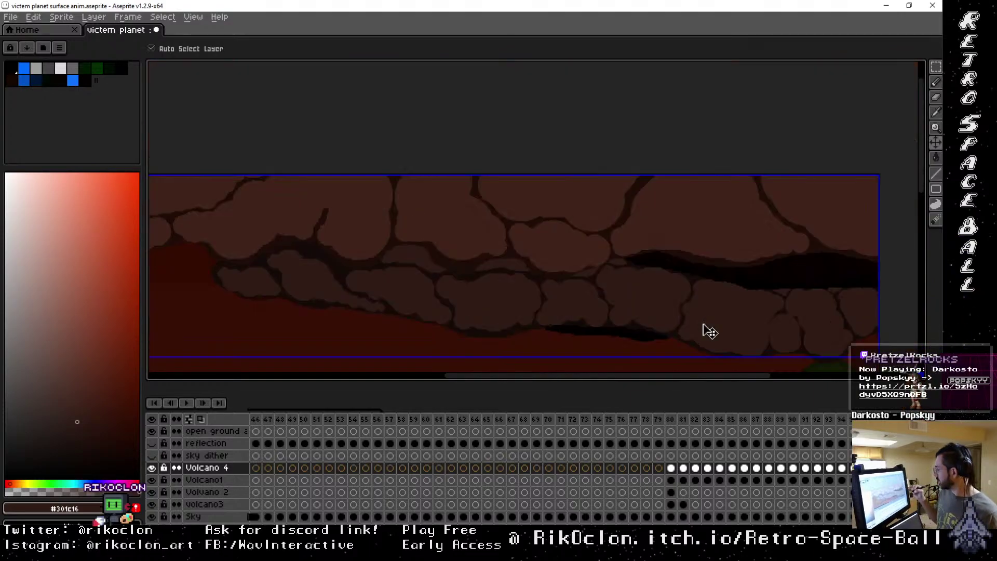
scroll(706, 327, "down", 1)
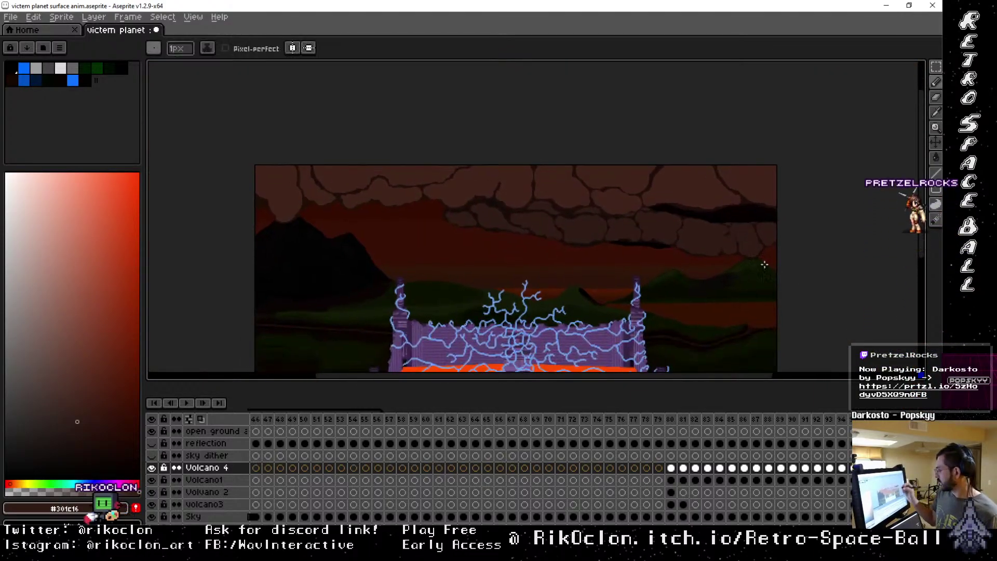
left_click(154, 403)
left_click(186, 402)
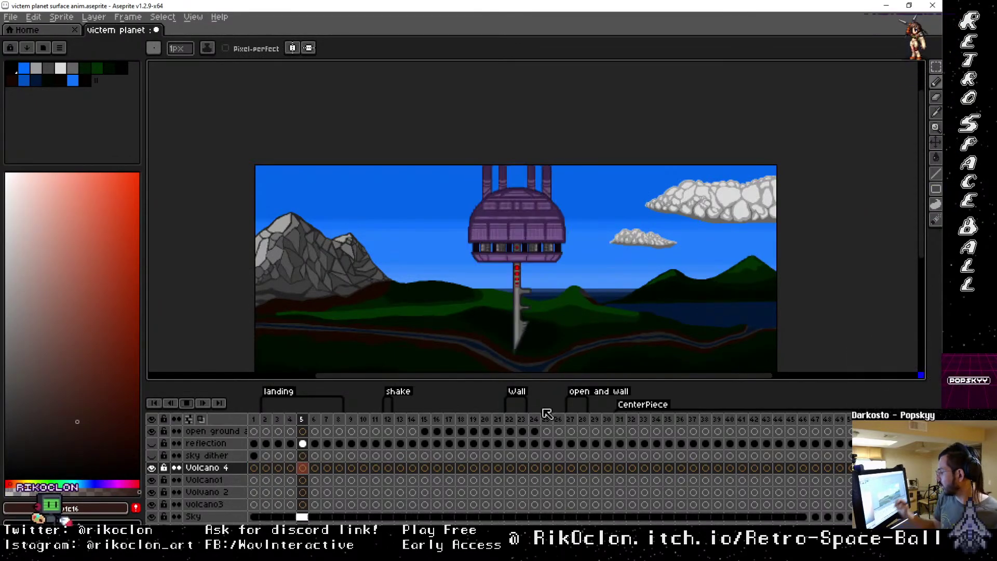
left_click_drag(754, 244, 777, 193)
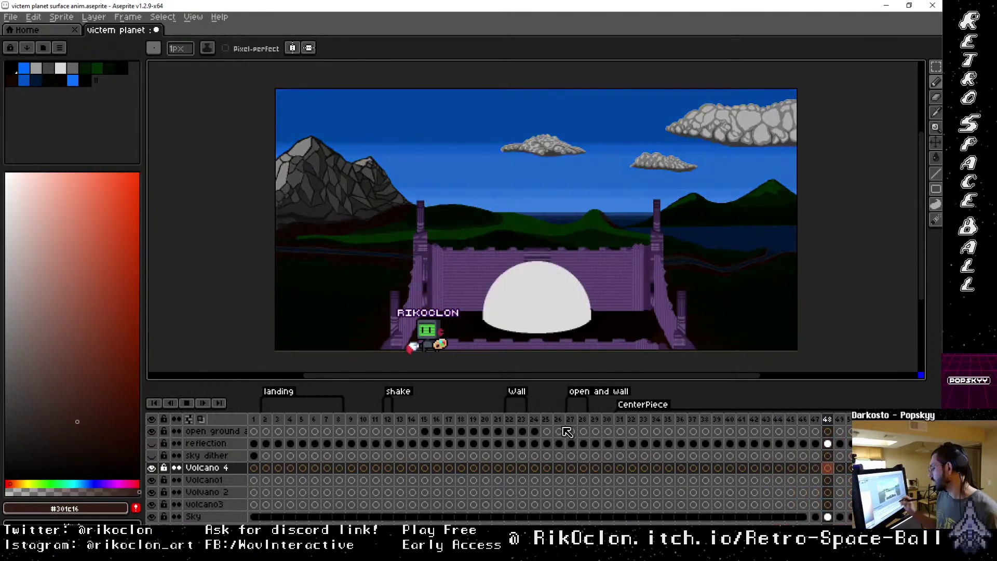
left_click(206, 403)
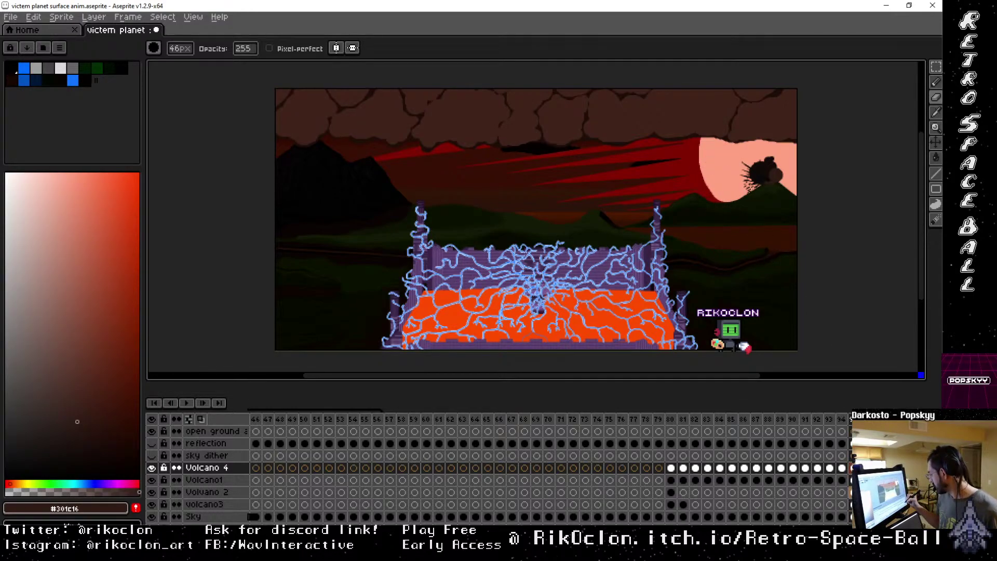
left_click(207, 492)
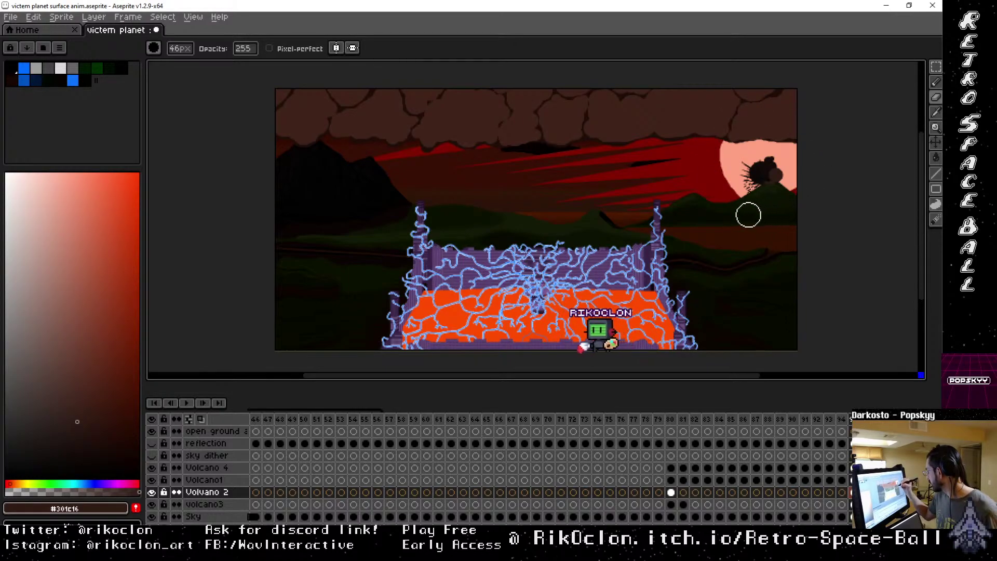
key("ctrl")
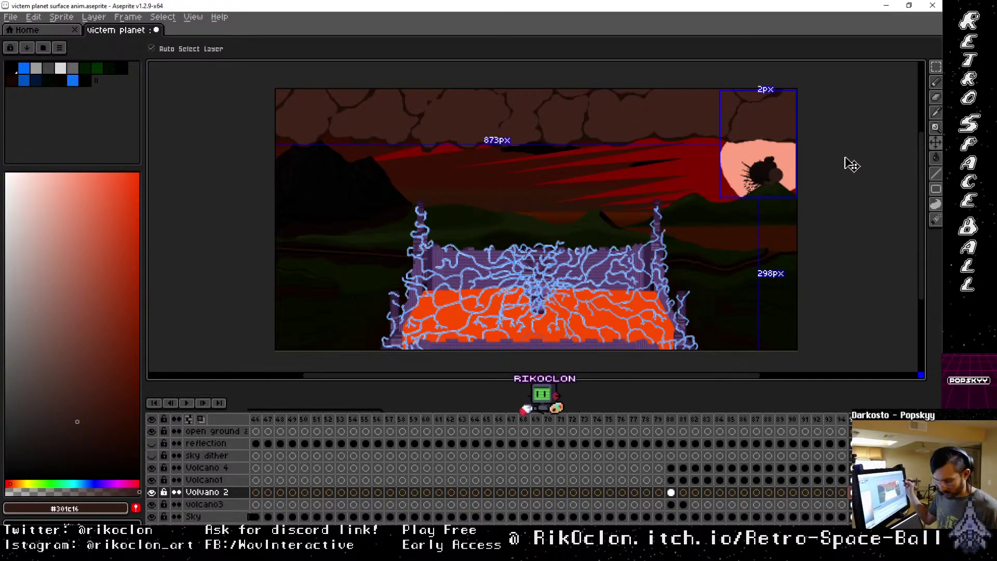
key("Up")
key("Up")
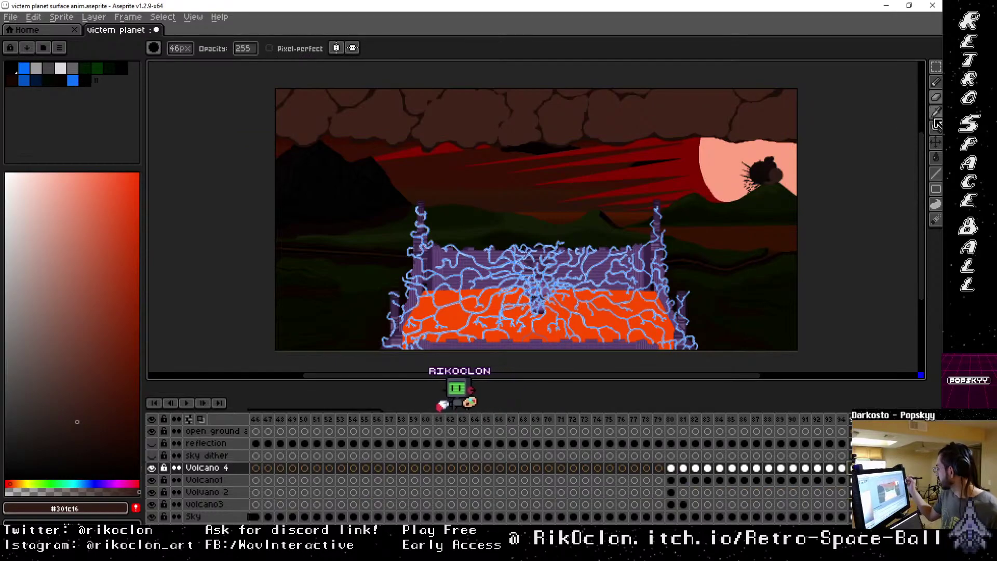
Cut the pale glow behind the explosion to a round disc with an elliptical selection on the Volvano 2 layer and replay the animation.
left_click(936, 68)
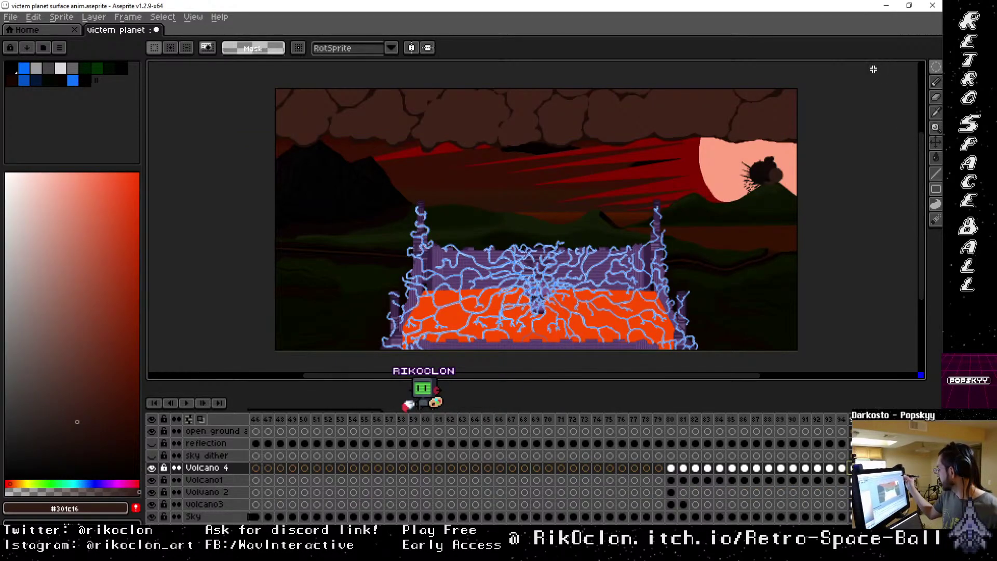
key("Down")
key("Down")
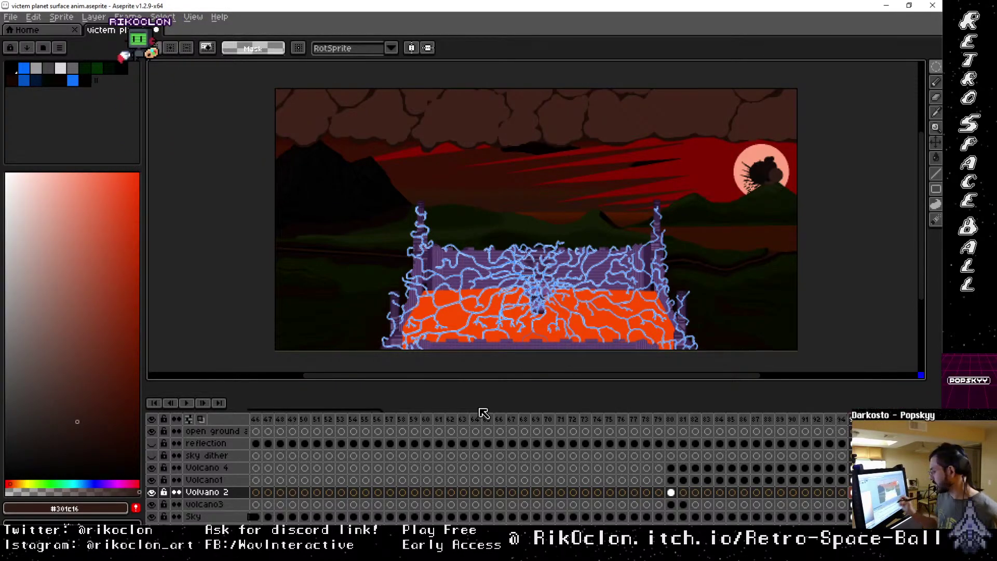
left_click(154, 403)
left_click(186, 403)
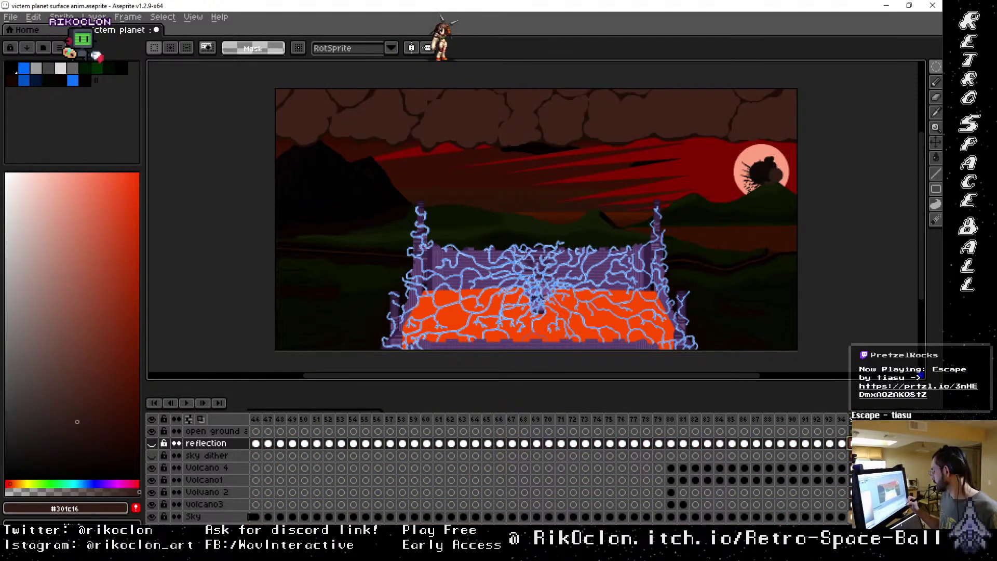
Select the Sky layer and reduce the eraser to 4 px for trimming the red light rays near the hills.
left_click(193, 516)
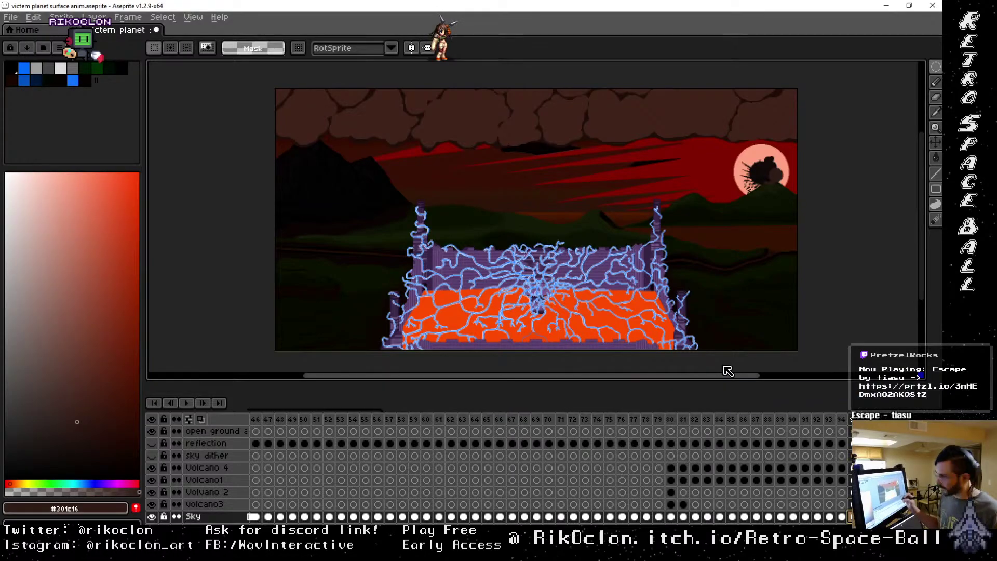
key("e")
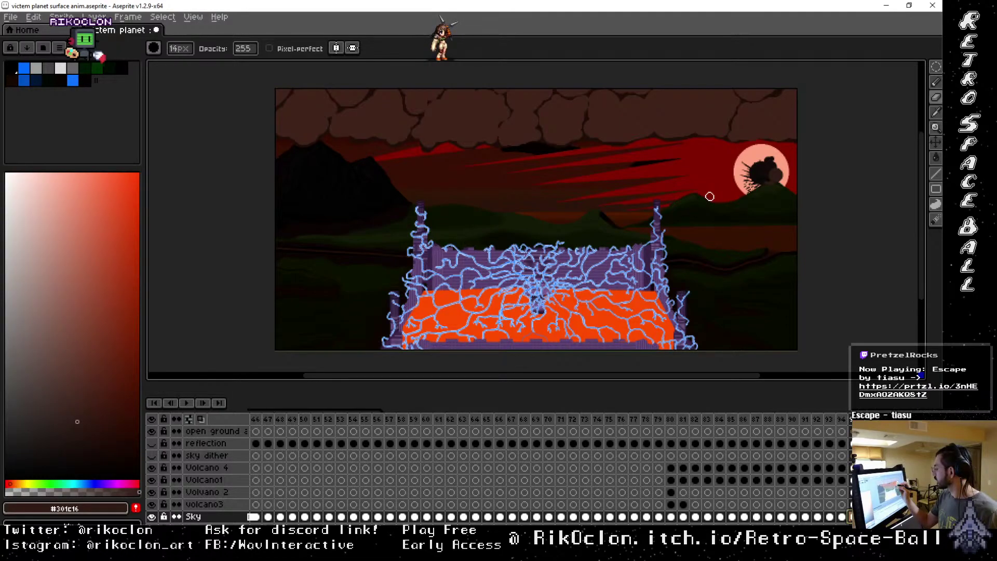
key("minus")
key("minus")
key("minus")
key("minus")
key("minus")
key("minus")
key("minus")
key("minus")
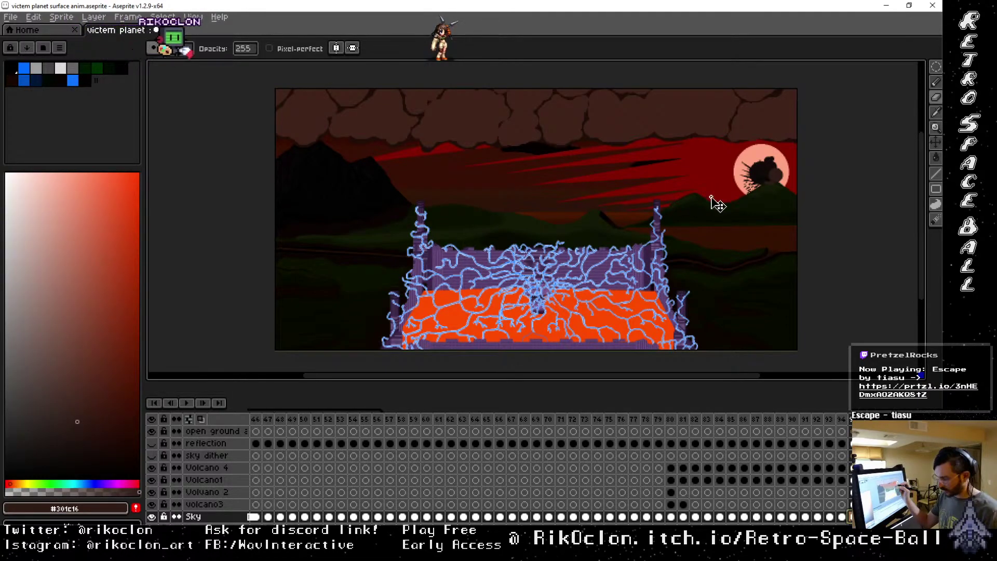
scroll(712, 199, "up", 3)
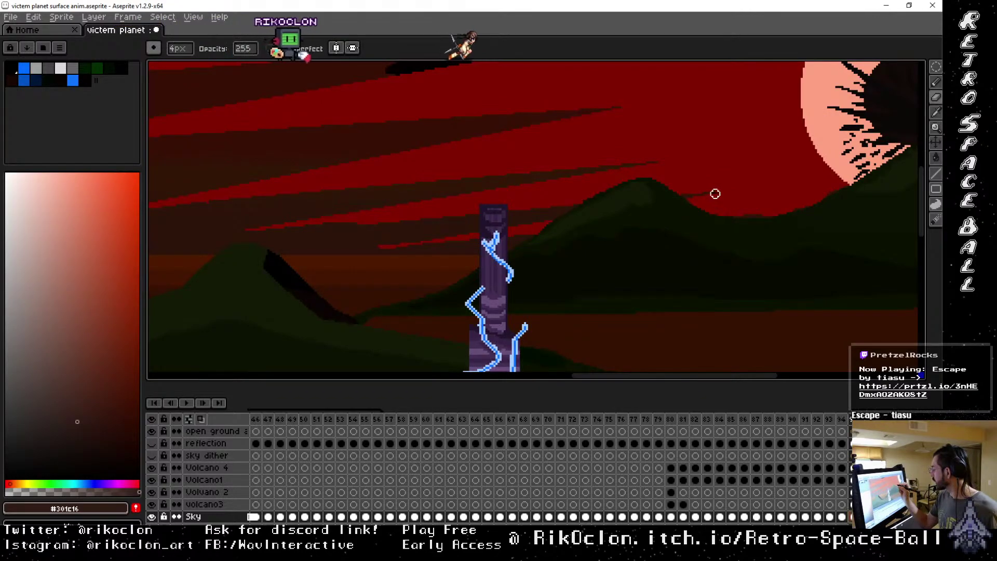
Undo the eraser stroke on the Sky layer and narrow the two lowest red rays with the 4 px eraser on the volcano3 layer.
left_click_drag(478, 240, 390, 253)
key("ctrl+z")
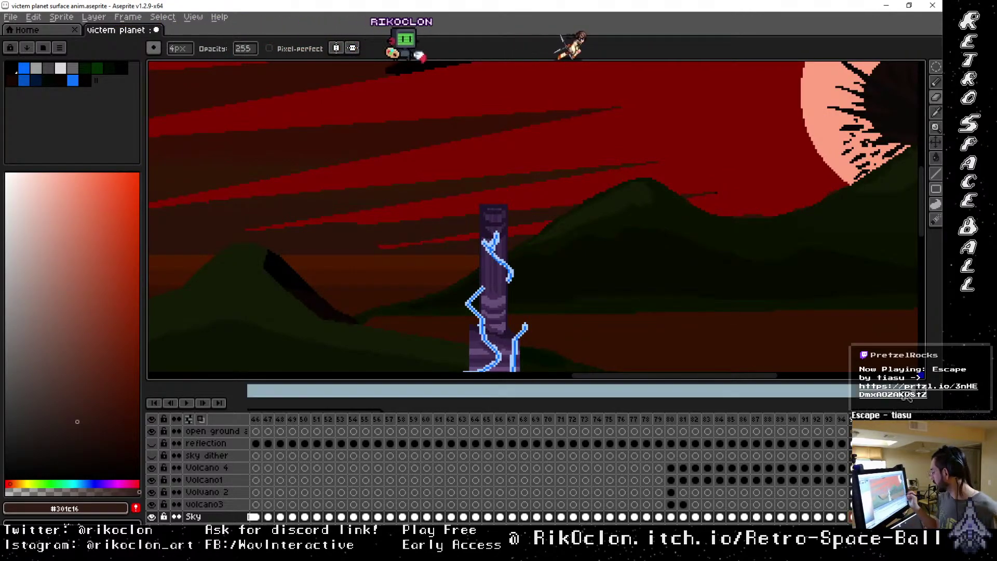
key("Up")
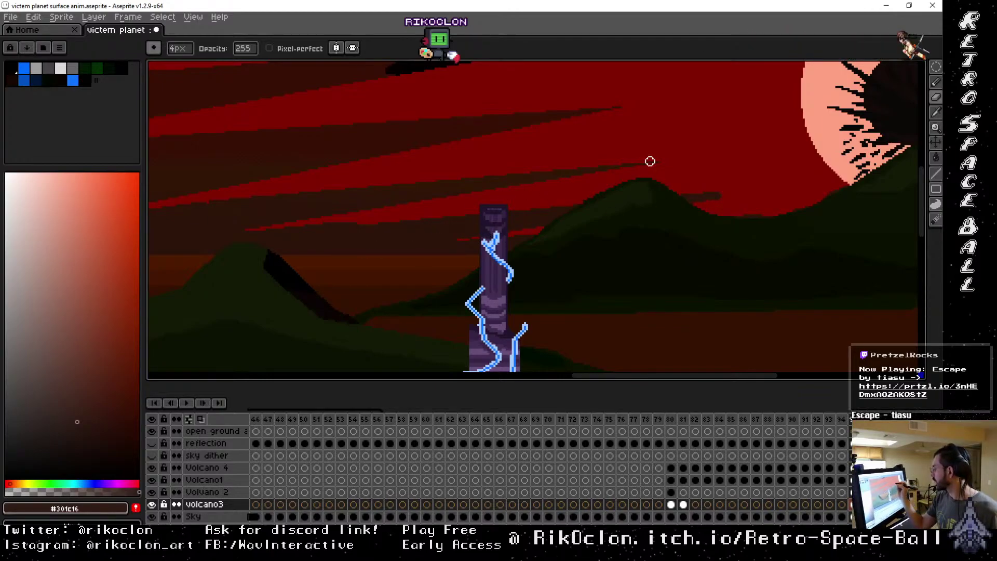
mouse_move(656, 163)
left_mouse_down()
mouse_move(471, 212)
mouse_move(236, 227)
left_mouse_up()
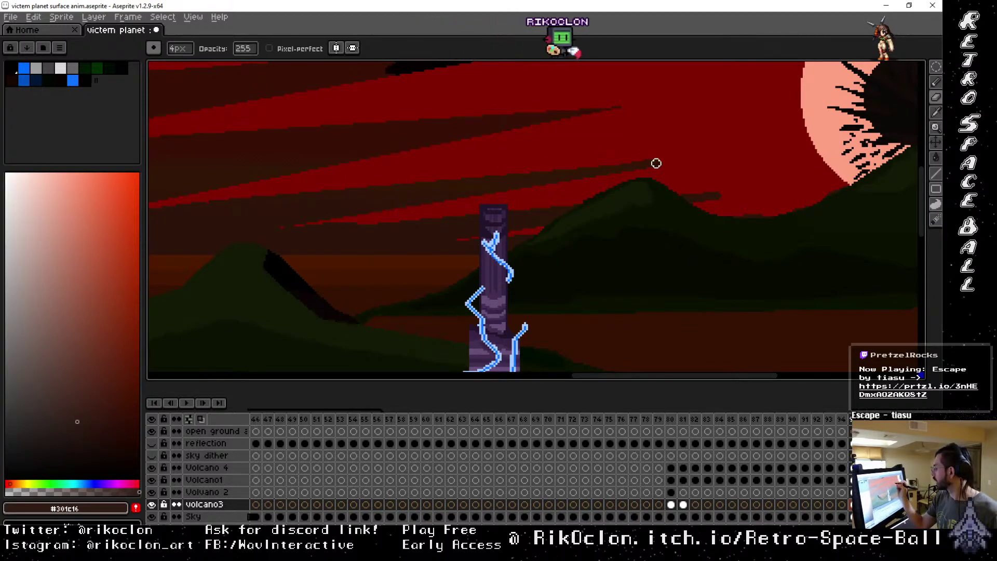
Narrow and shorten the third and fourth red rays from the bottom with the 4 px eraser on the volcano3 layer.
left_click_drag(356, 223, 512, 251)
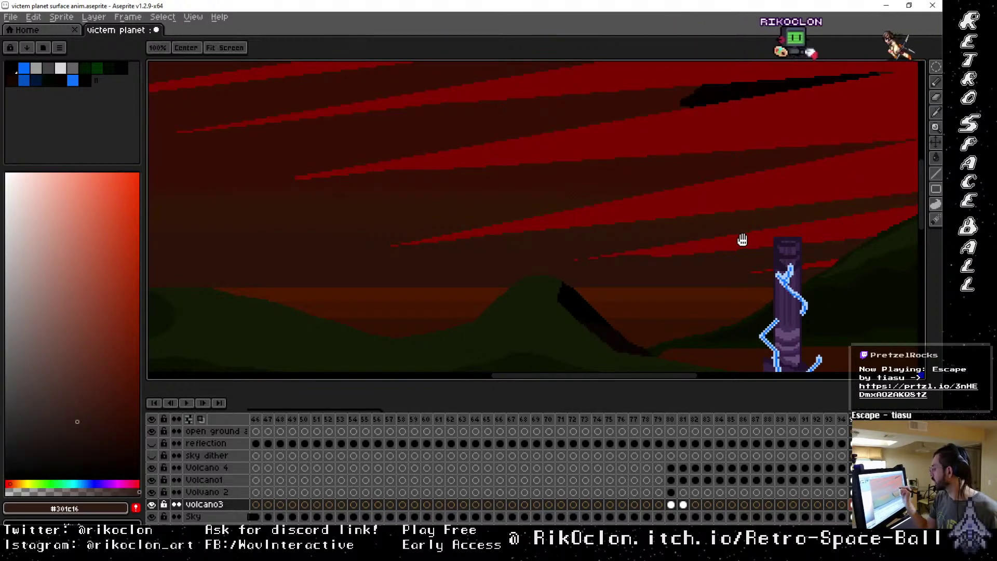
left_click_drag(559, 265, 481, 274)
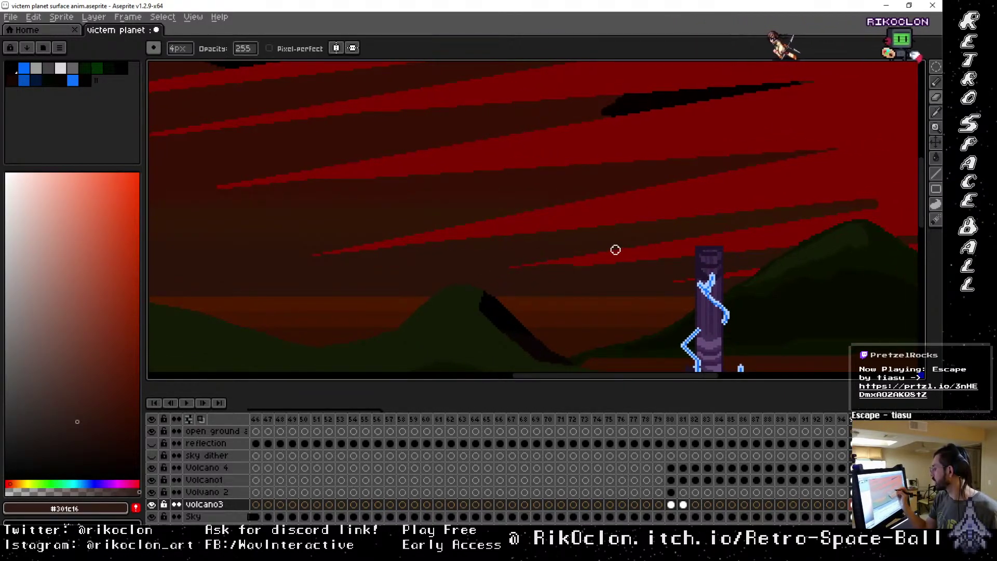
left_click_drag(614, 249, 600, 298)
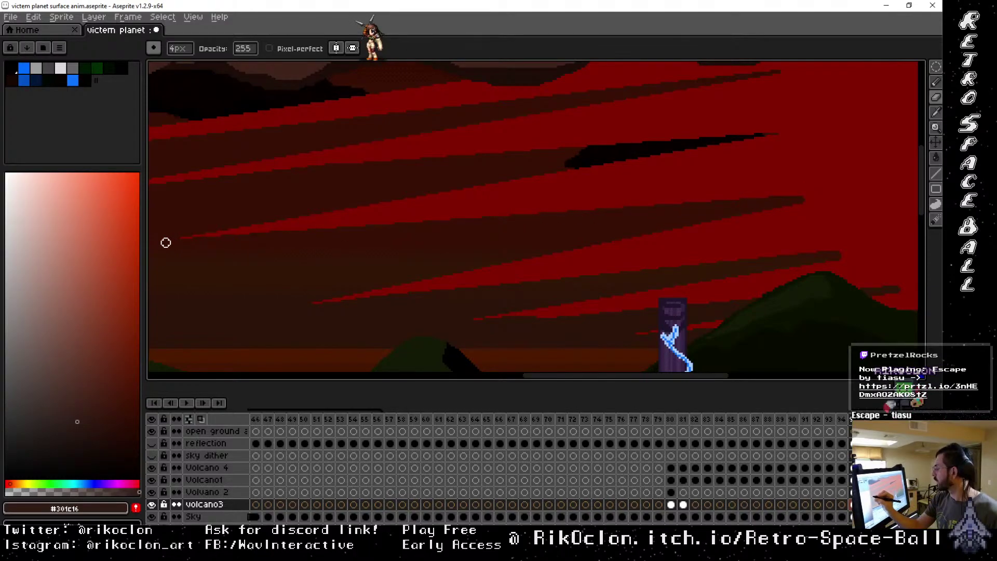
mouse_move(876, 304)
left_mouse_down()
mouse_move(665, 270)
mouse_move(676, 322)
mouse_move(812, 314)
mouse_move(812, 367)
mouse_move(834, 256)
left_mouse_up()
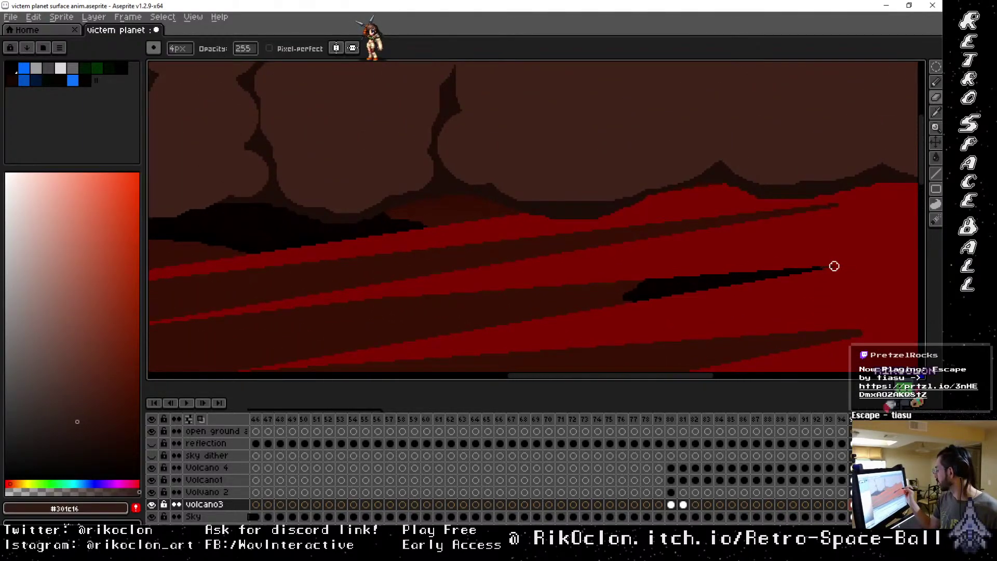
key("space")
left_click_drag(701, 303, 805, 252)
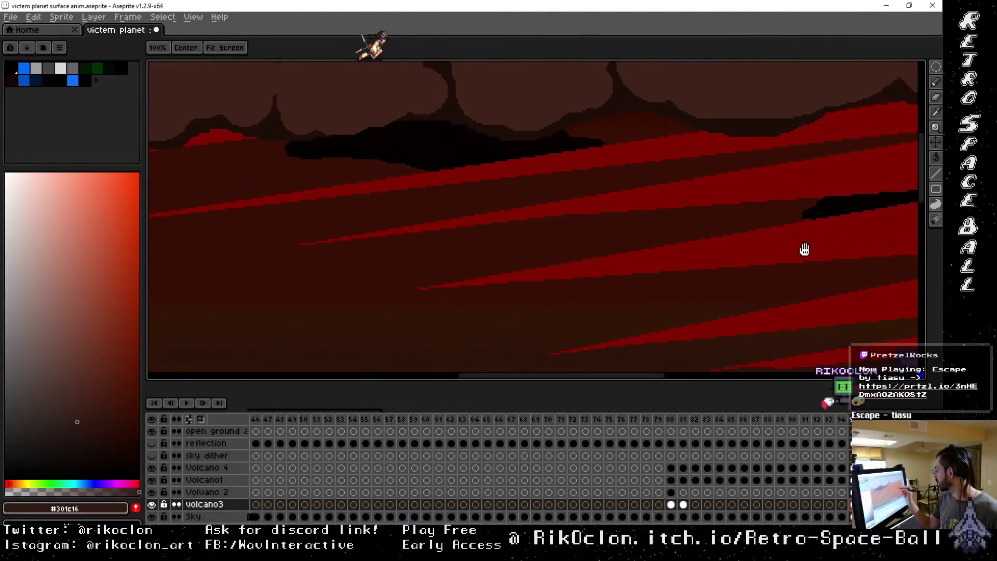
key("ctrl+z")
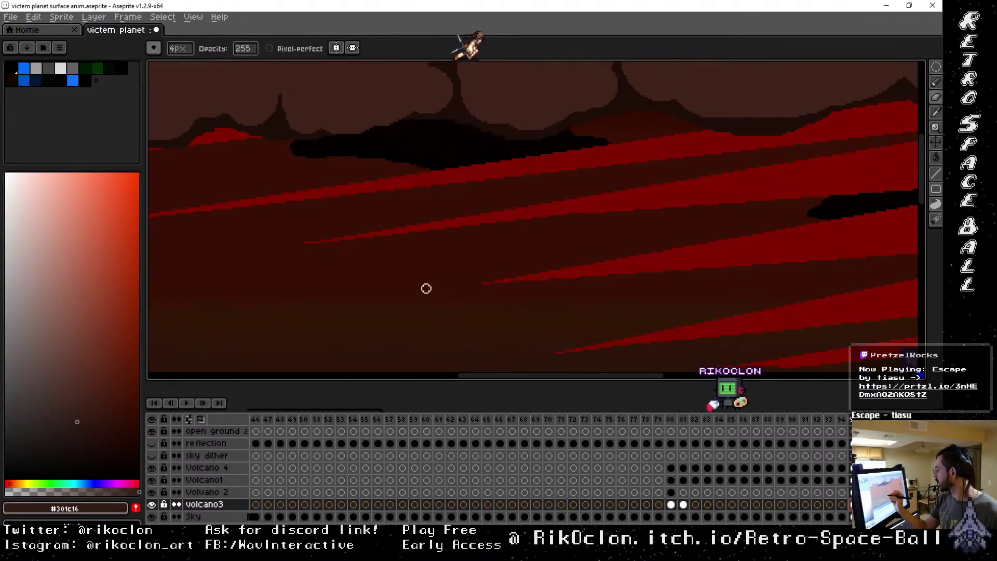
Erase along the fifth red ray above the thin black streak in 4 px strokes, thinning it and shortening its tip.
key("space")
mouse_move(670, 285)
left_mouse_down()
mouse_move(554, 361)
mouse_move(701, 279)
left_mouse_up()
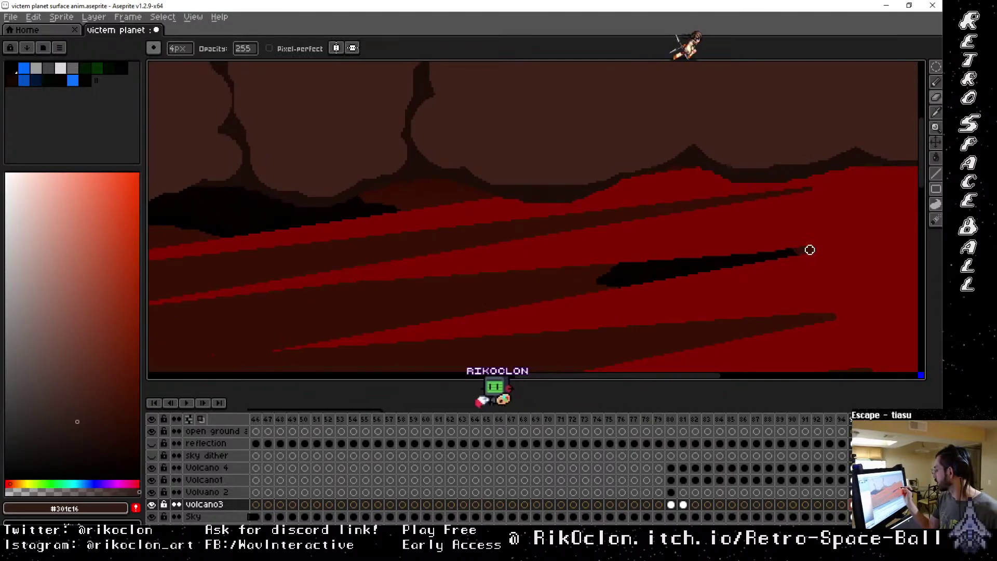
key("space")
left_click_drag(329, 329, 594, 324)
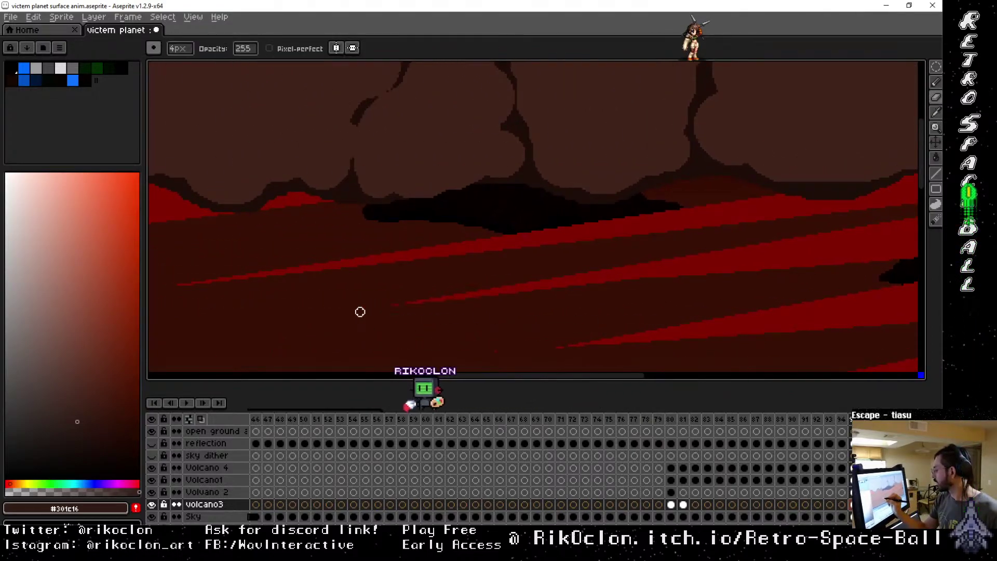
key("space")
left_click_drag(759, 292, 490, 320)
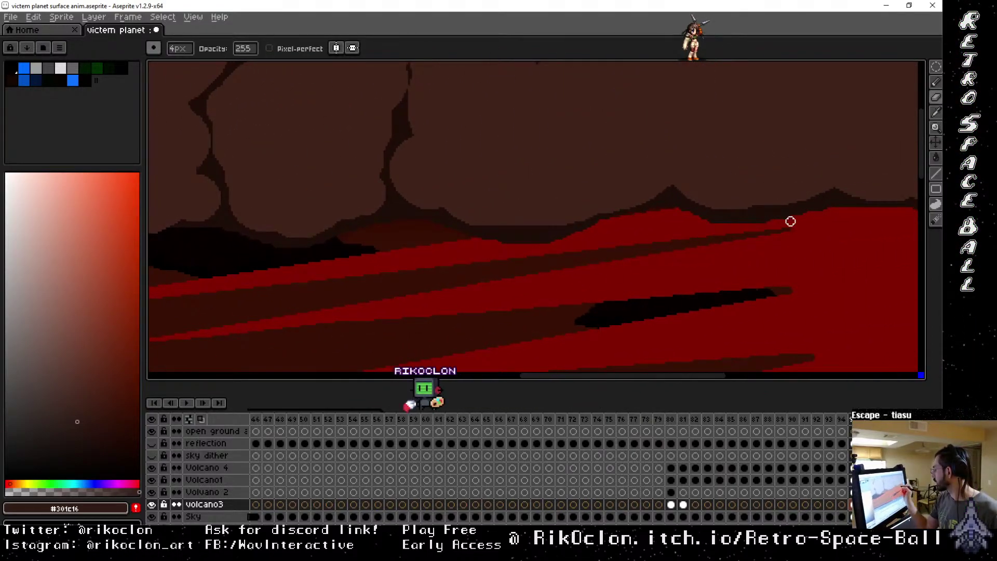
key("space")
left_click_drag(554, 280, 706, 234)
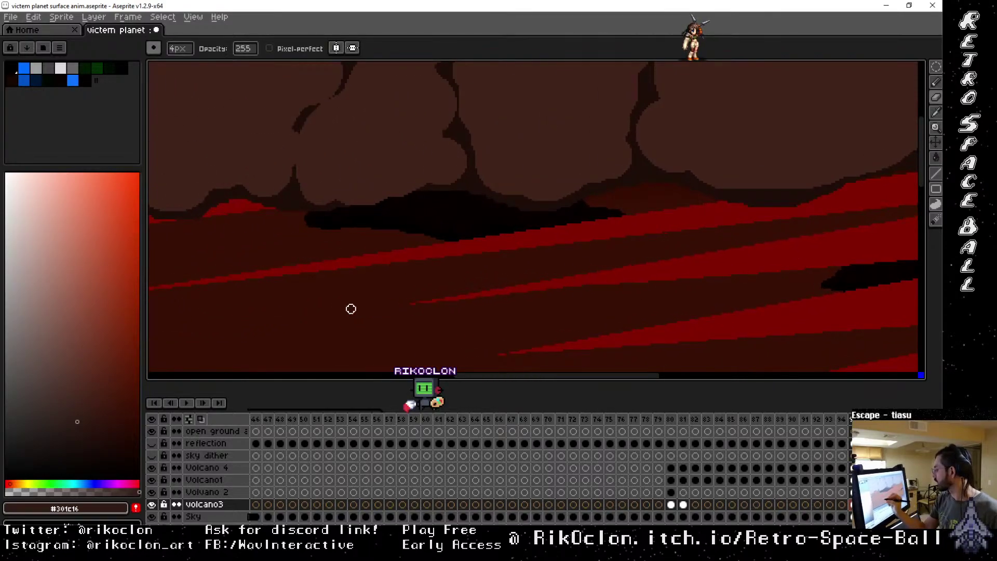
Thin and shorten the tips of the uppermost red rays beneath the black clouds with the 4 px eraser on the volcano3 layer.
key("space")
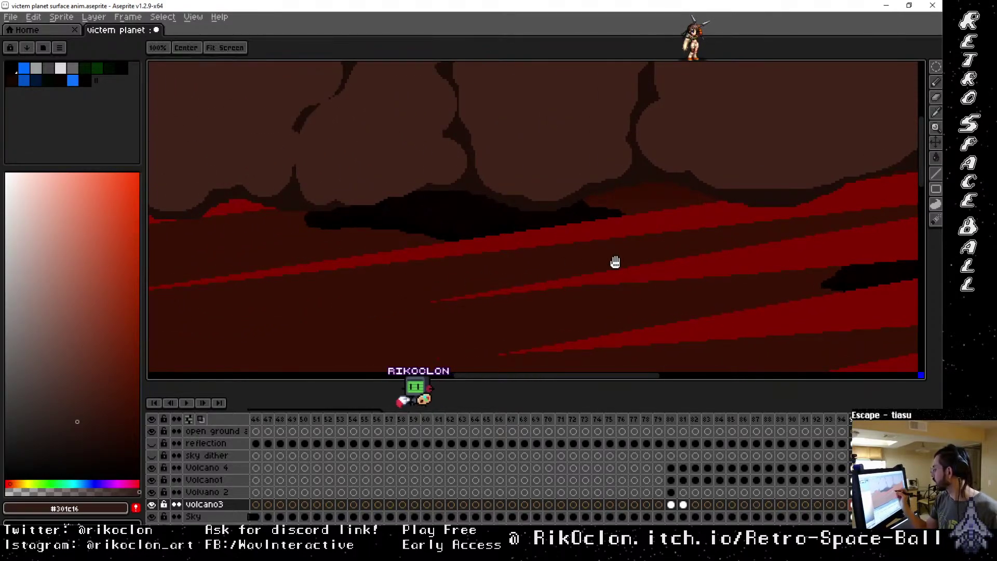
mouse_move(614, 262)
left_mouse_down()
mouse_move(497, 298)
mouse_move(467, 291)
left_mouse_up()
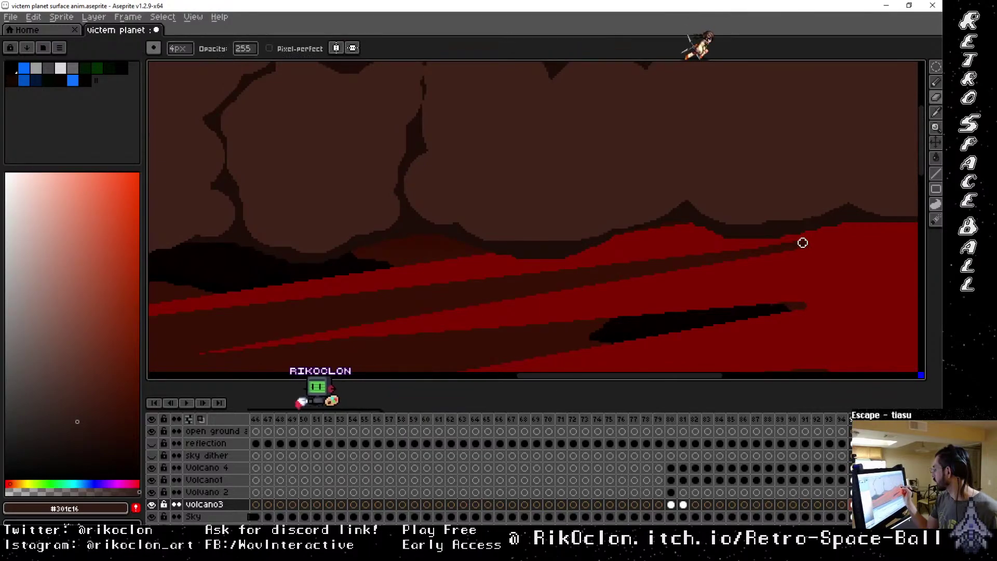
key("space")
left_click_drag(803, 242, 467, 303)
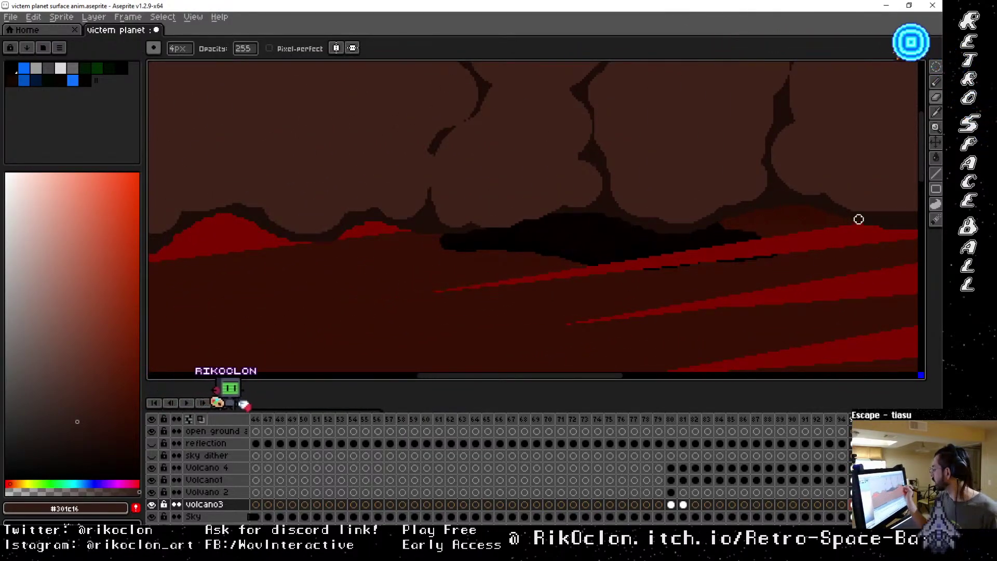
key("space")
left_click_drag(855, 240, 605, 238)
mouse_move(860, 205)
left_mouse_down()
mouse_move(796, 216)
mouse_move(799, 200)
mouse_move(634, 269)
mouse_move(507, 291)
mouse_move(722, 247)
mouse_move(510, 276)
left_mouse_up()
key("space")
mouse_move(626, 276)
left_mouse_down()
mouse_move(514, 270)
mouse_move(469, 253)
left_mouse_up()
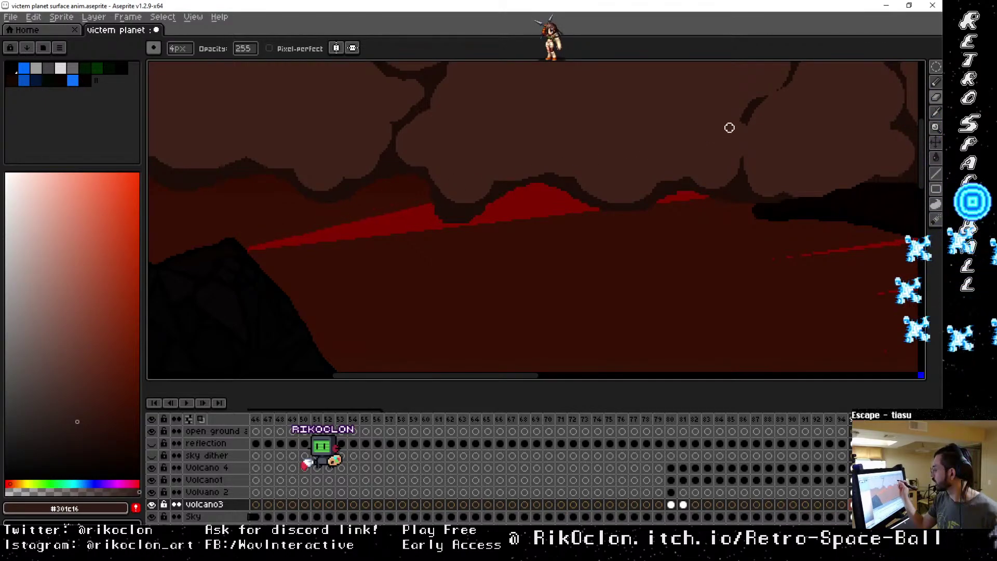
left_click_drag(753, 262, 597, 244)
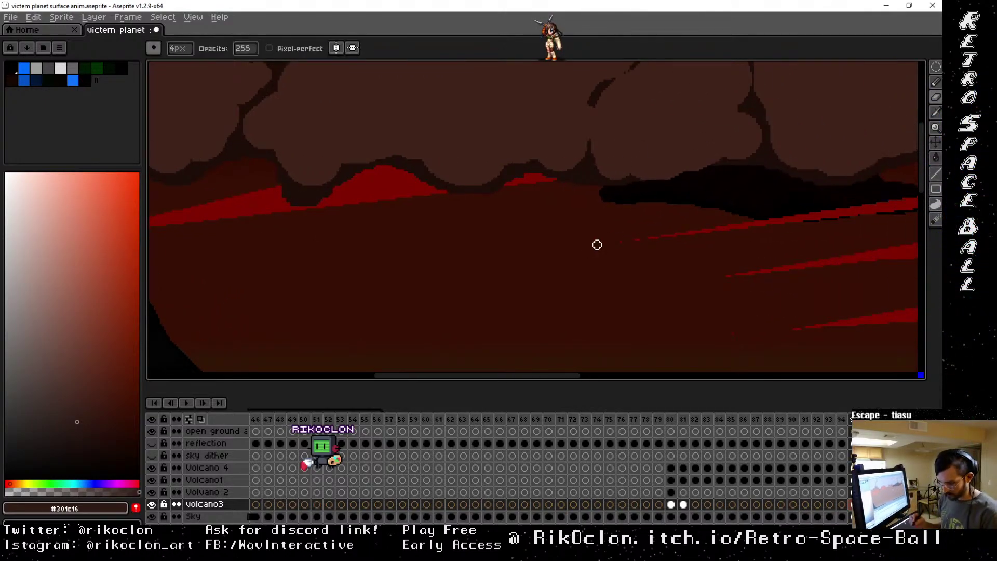
Enlarge the eraser to 18 px and erase the red ray remnants under the smoke bank beside the left mountain.
scroll(597, 245, "down", 3)
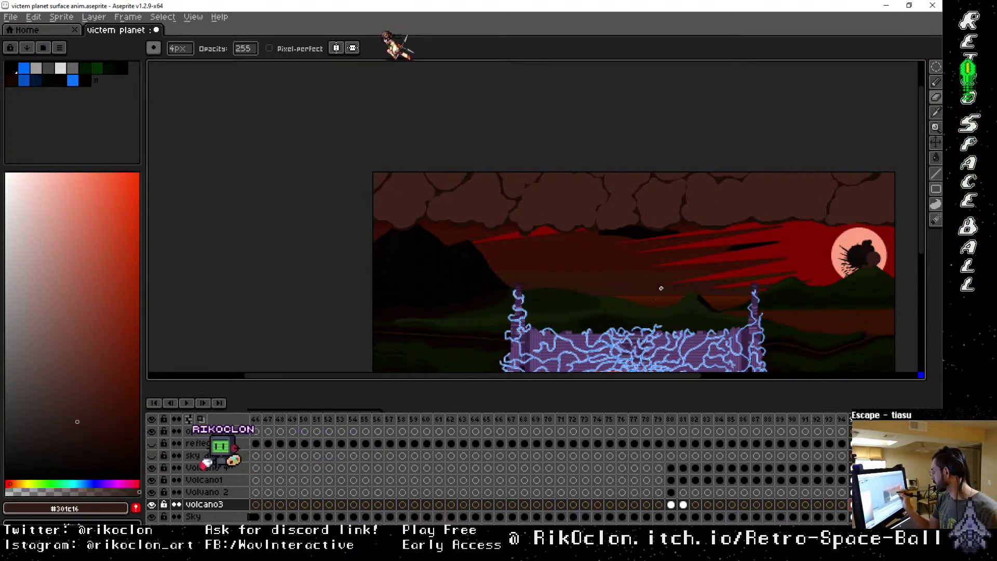
scroll(766, 342, "up", 1)
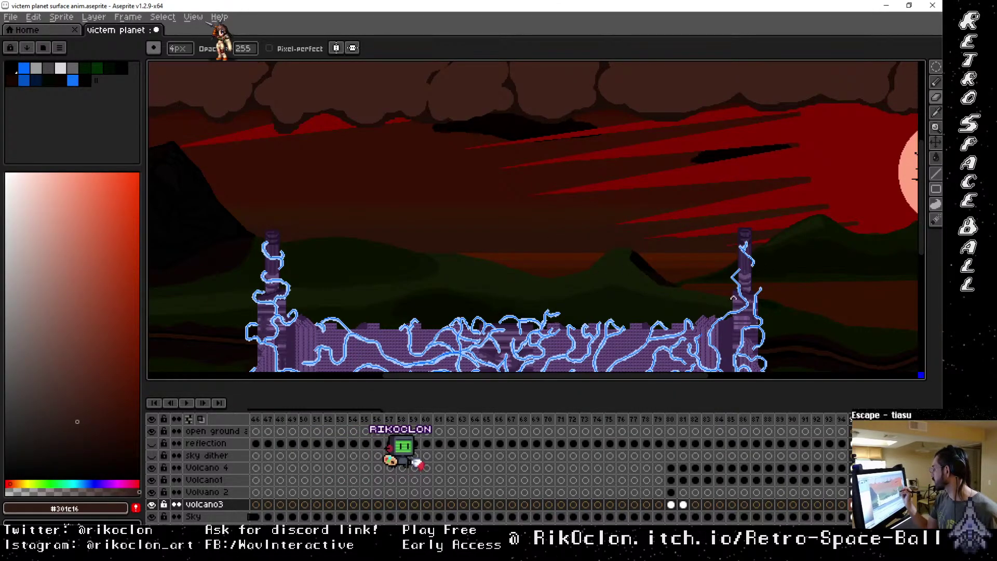
left_click_drag(763, 276, 763, 338)
left_click_drag(605, 314, 775, 327)
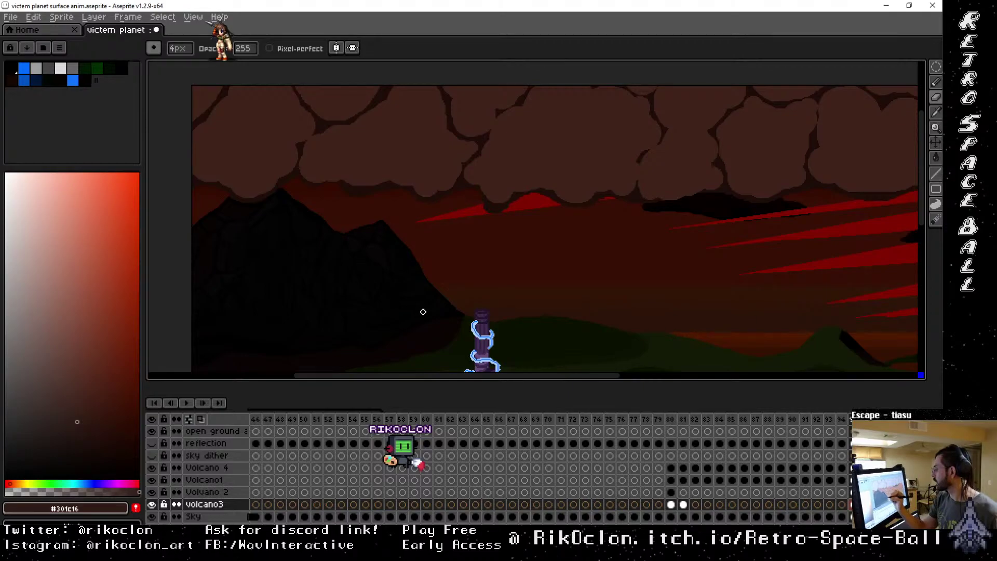
scroll(423, 311, "right", 3)
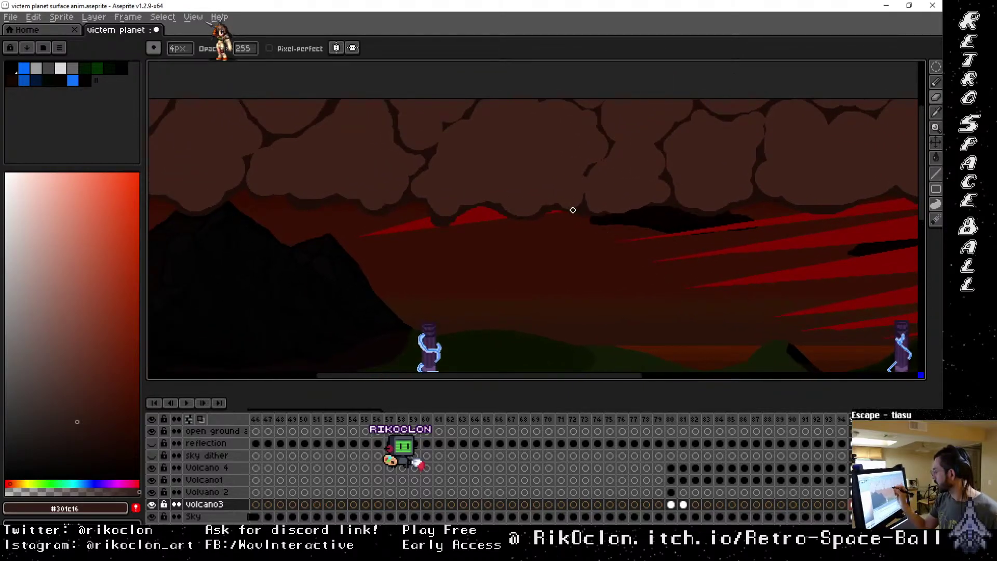
key("plus")
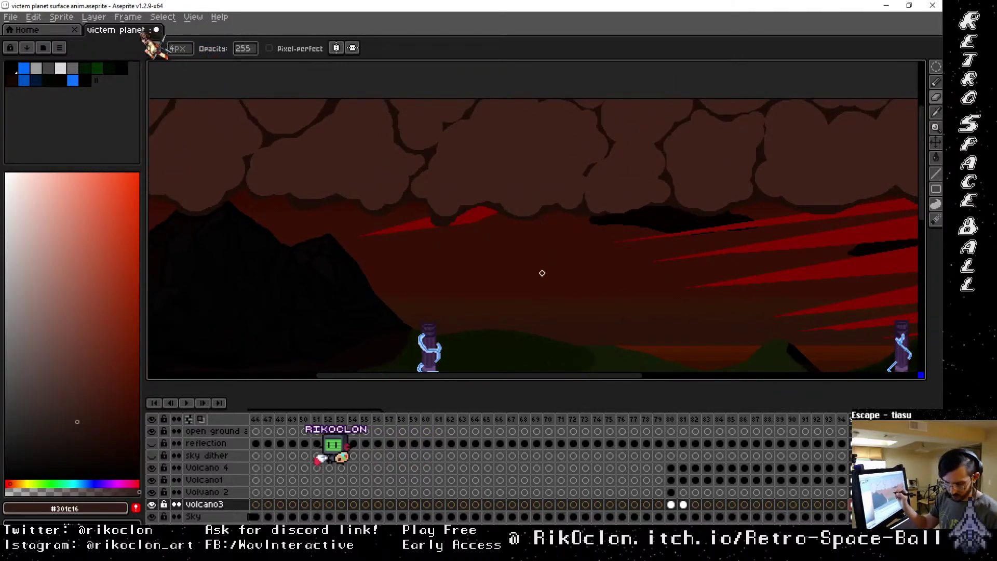
key("plus")
key("plus")
key("plus")
key("plus")
key("plus")
key("plus")
key("plus")
key("plus")
key("plus")
key("plus")
key("plus")
key("plus")
key("plus")
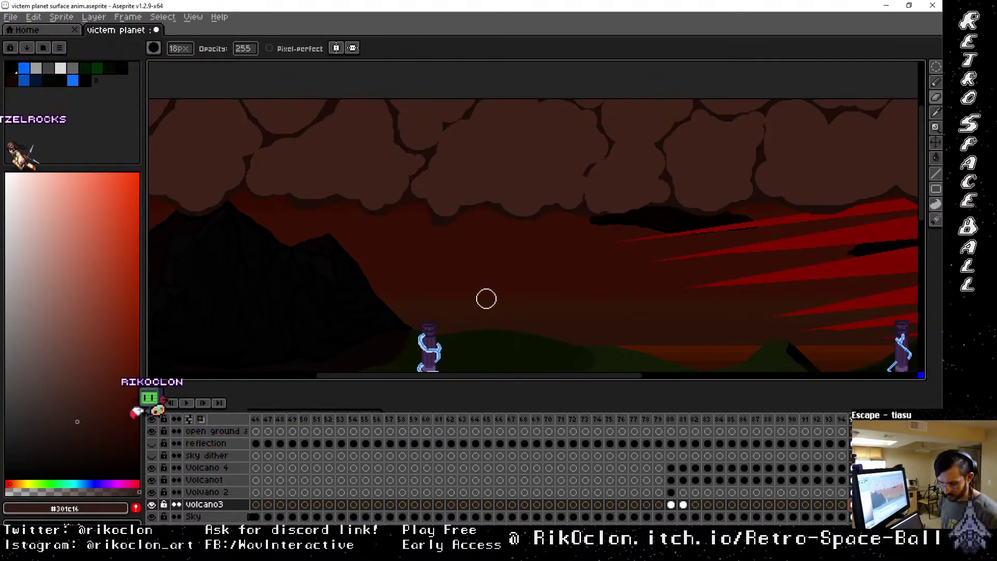
Cut back the ray tips and extend the dark gaps between the rays into the red glow with the 18 px eraser.
scroll(485, 296, "down", 2)
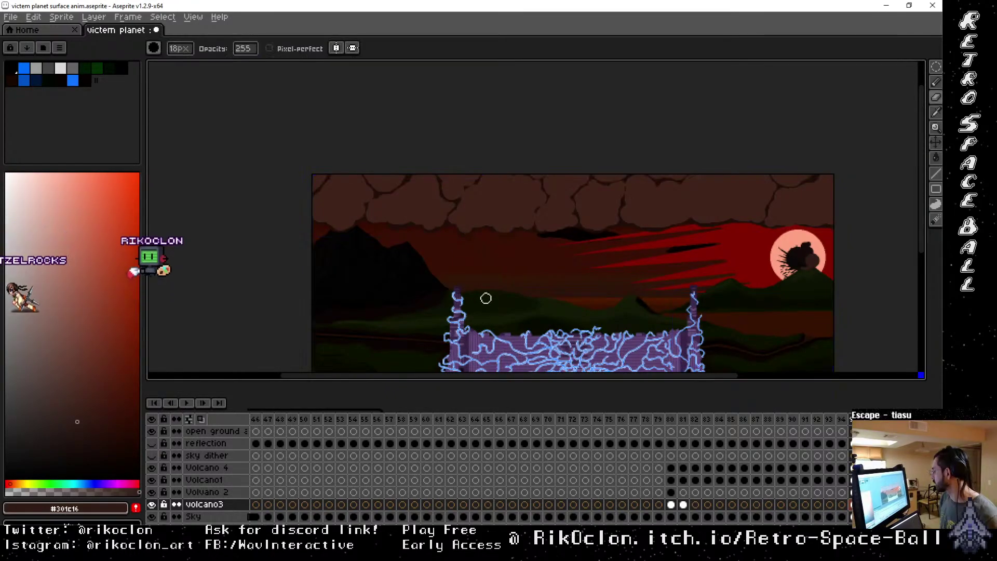
scroll(487, 305, "up", 2)
key("b")
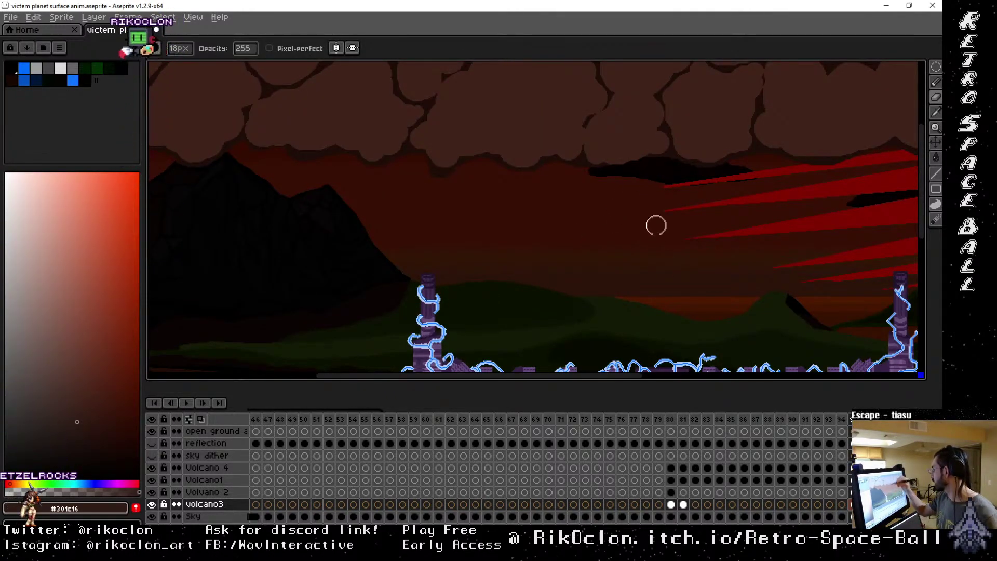
left_click_drag(696, 269, 665, 167)
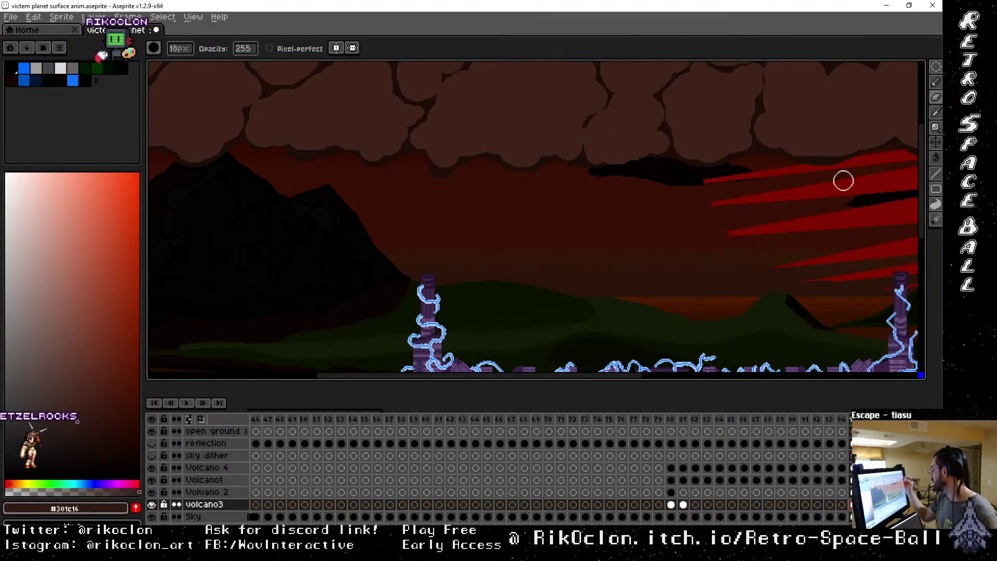
key("space")
mouse_move(854, 293)
left_mouse_down()
mouse_move(467, 307)
mouse_move(513, 329)
left_mouse_up()
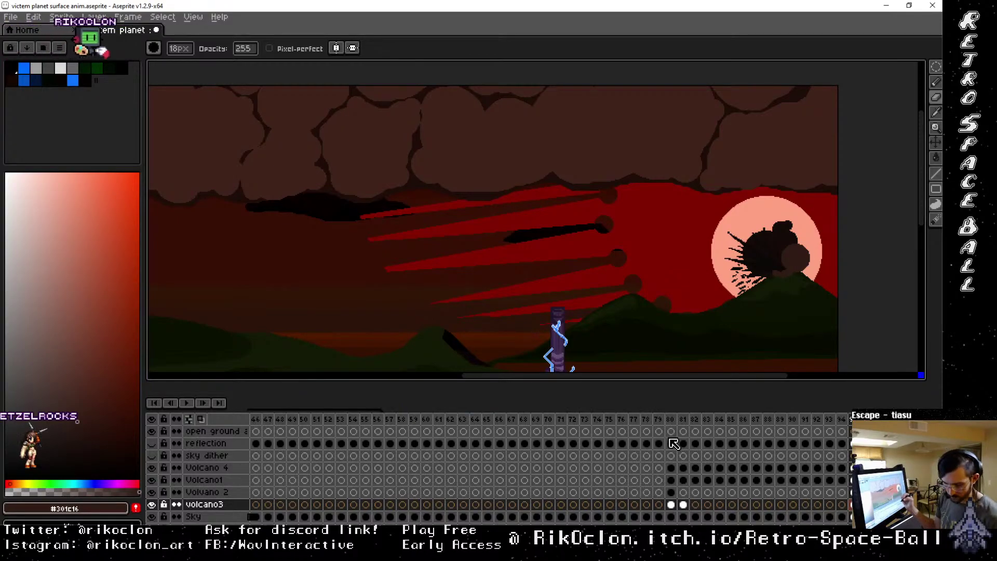
Sample the dark red #810c00, then thin the remaining rays with the 5 px eraser until only short points are left.
left_click(676, 278, "alt")
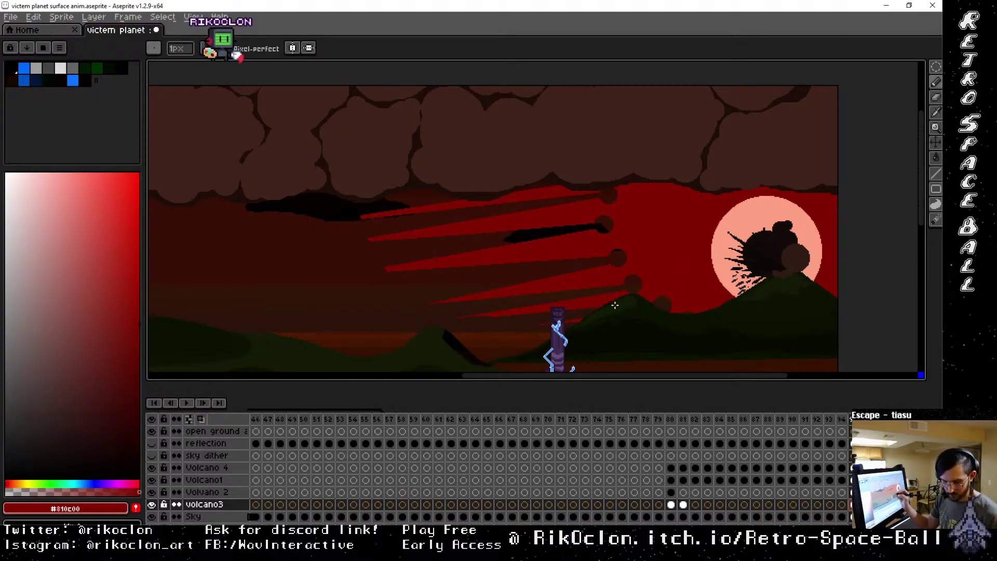
key("e")
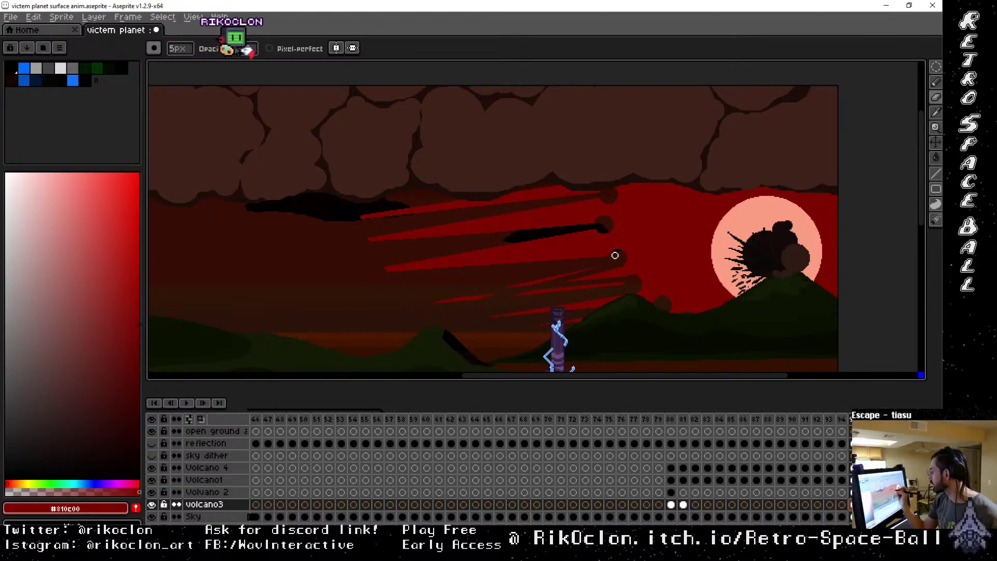
left_click_drag(616, 251, 378, 262)
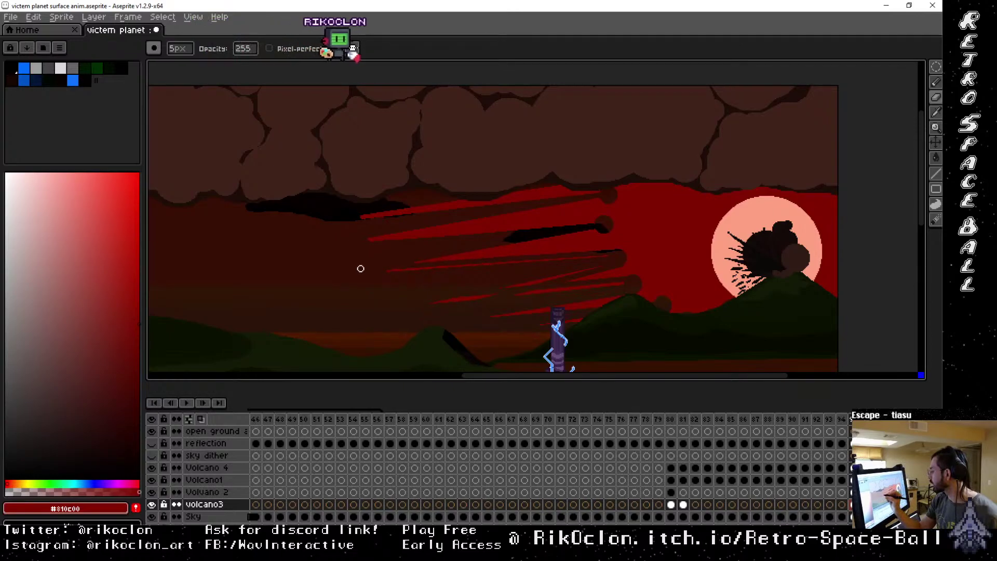
left_click_drag(607, 229, 474, 258)
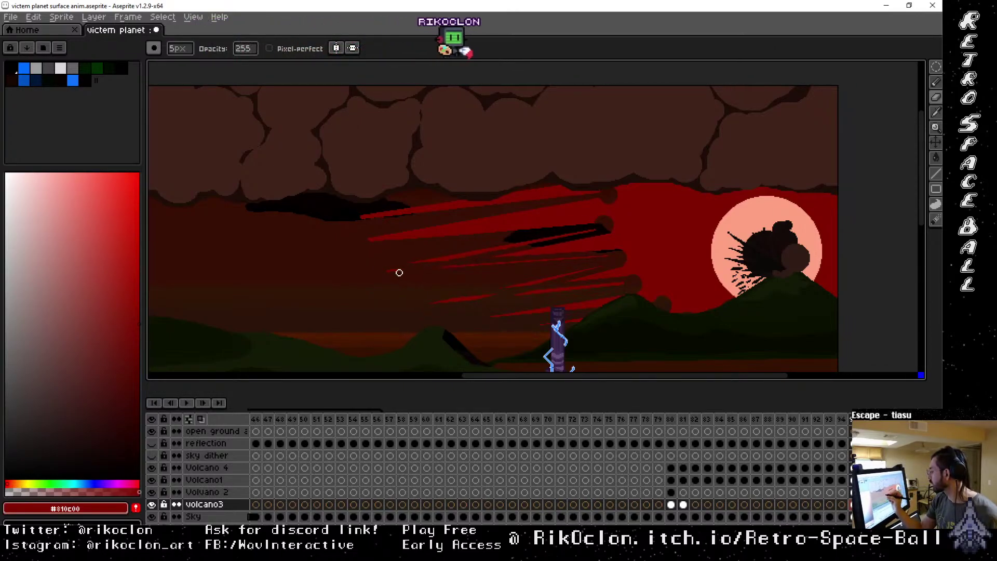
left_click_drag(607, 218, 394, 227)
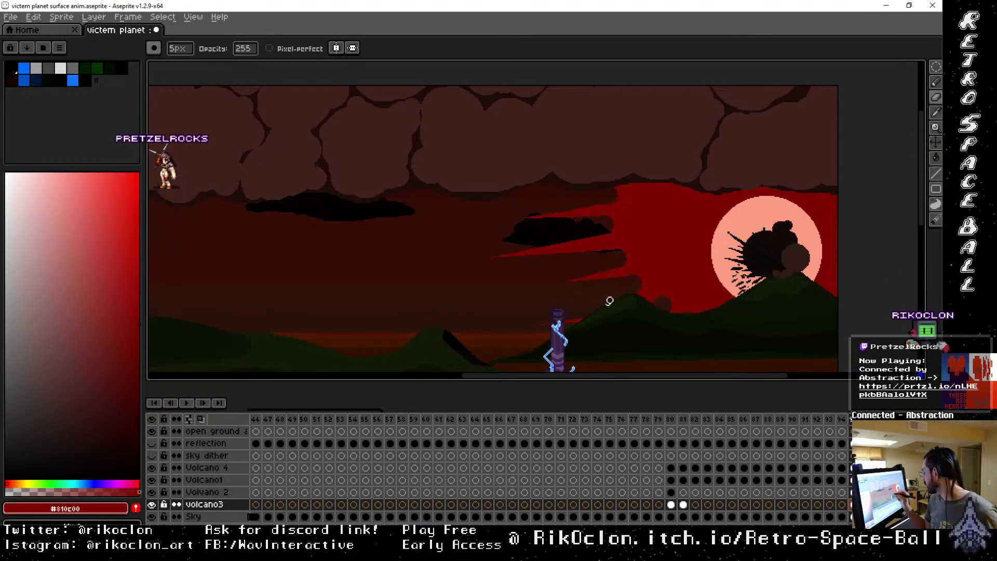
Erase the last ray stubs and shape the red glow's left edge into rounded scallops, using the eraser at up to 28 px.
left_click_drag(681, 287, 485, 262)
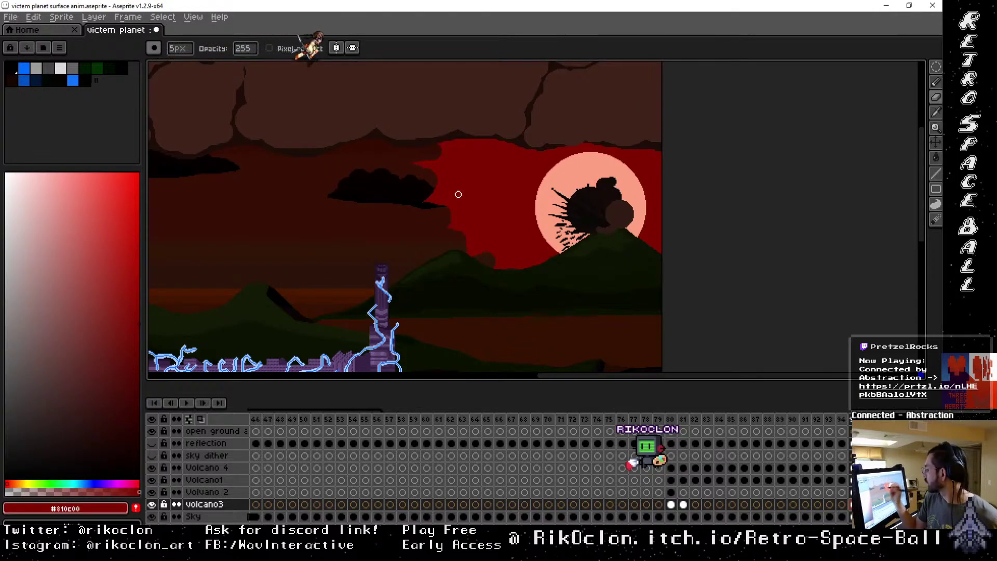
left_click_drag(597, 237, 638, 268)
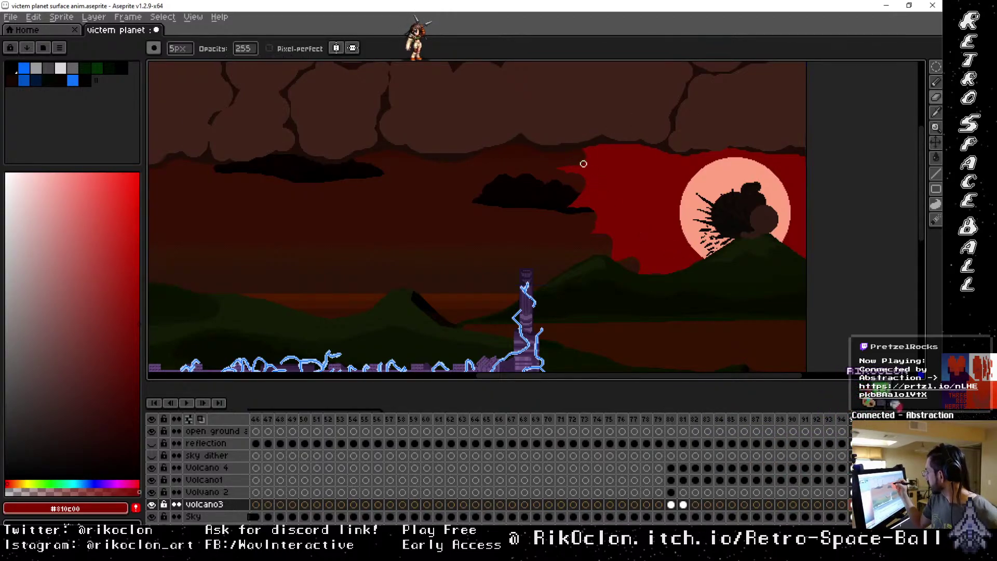
left_click_drag(678, 302, 659, 318)
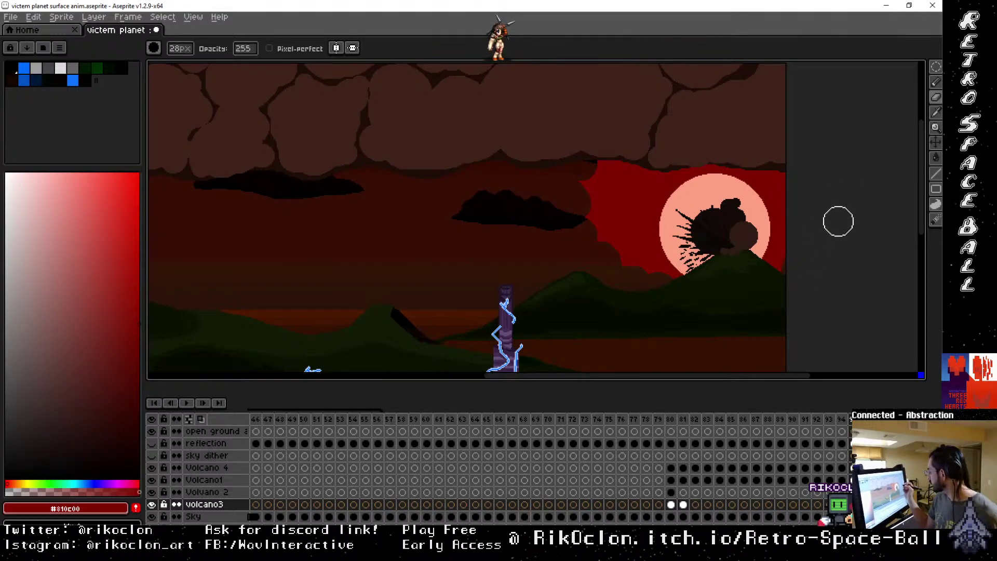
left_click_drag(817, 299, 690, 276)
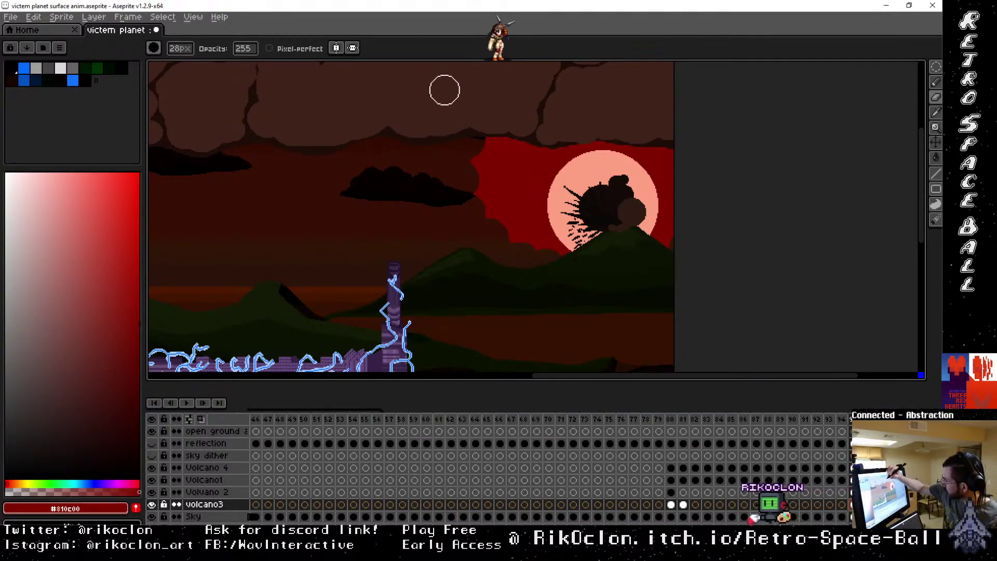
Check the following frames and play the whole animation from the first frame, with the full scene in view, to review the eruption.
key("Right")
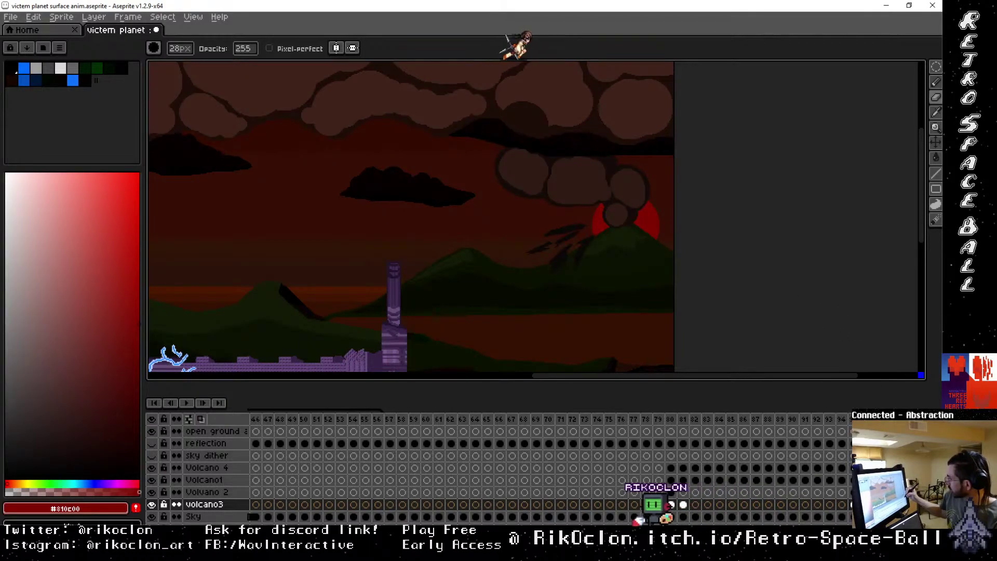
key("Right")
key("Right")
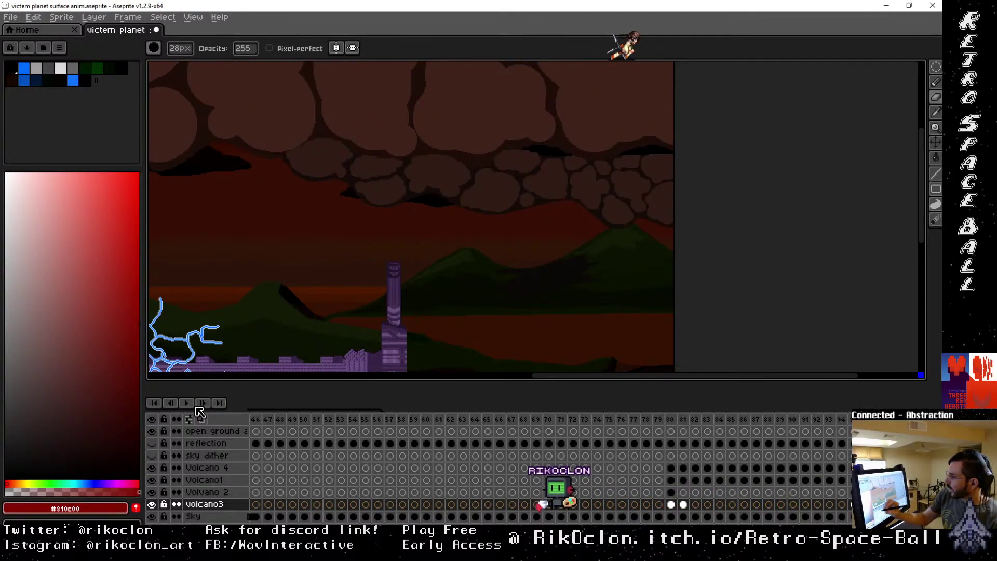
left_click(154, 404)
left_click(187, 403)
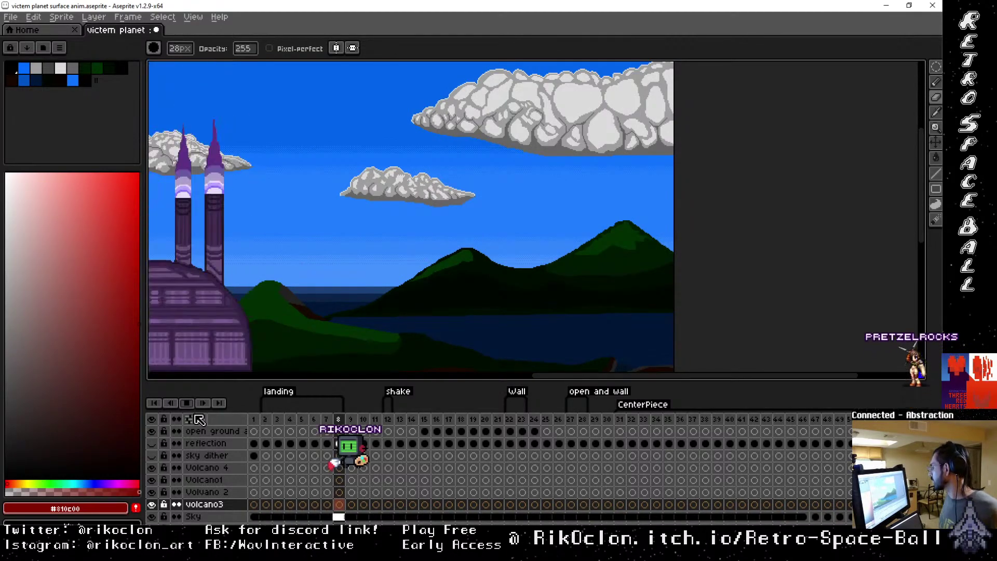
key("minus")
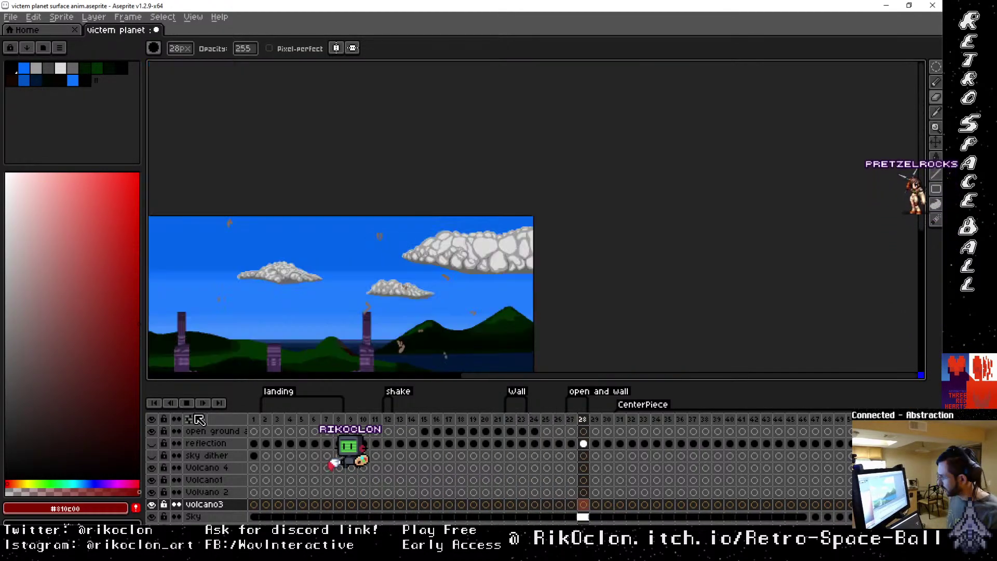
key("space")
left_click_drag(517, 315, 723, 190)
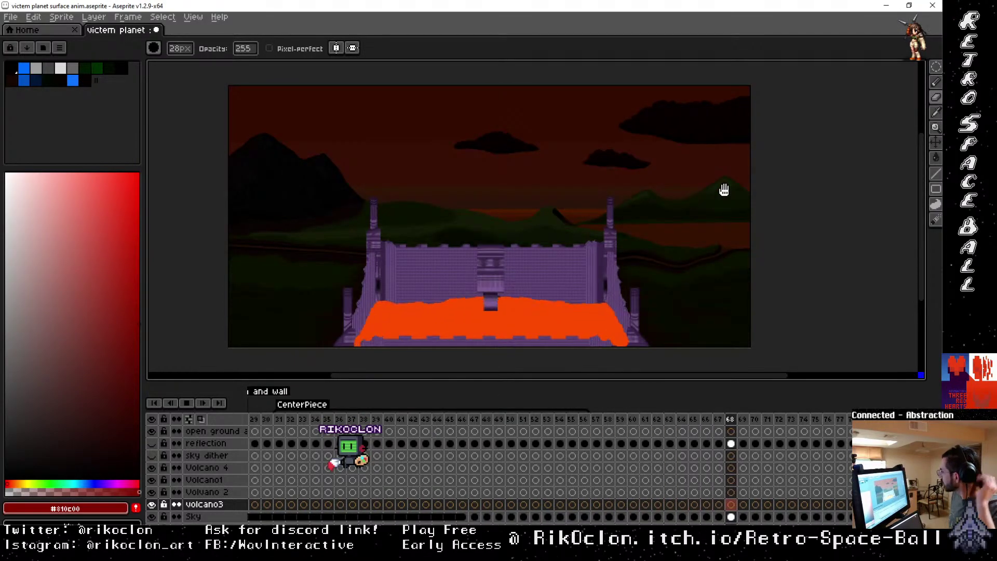
left_click_drag(777, 234, 795, 231)
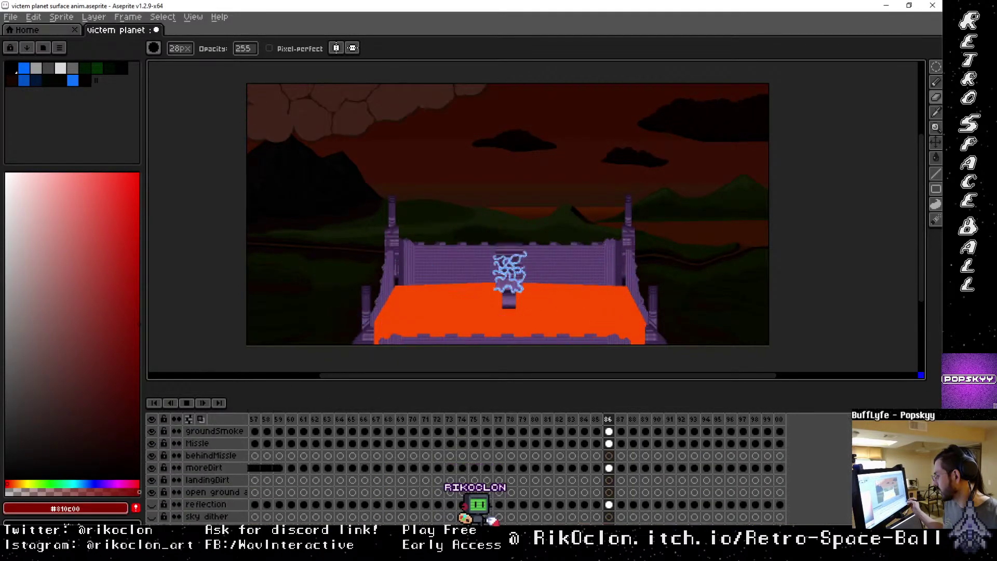
left_click(187, 404)
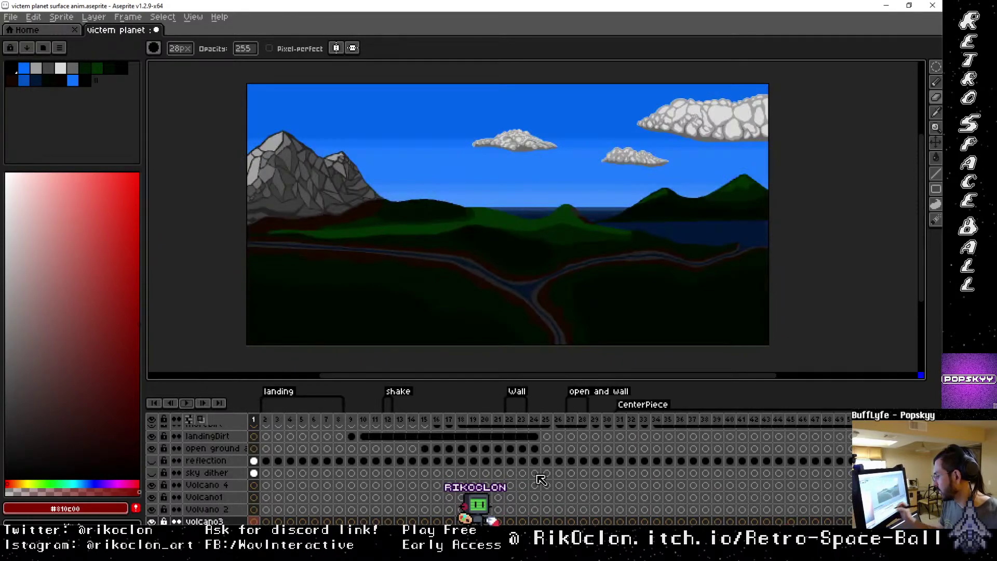
Look through the upper layers in the timeline and replay the animation from the landing sequence.
scroll(498, 467, "up", 4)
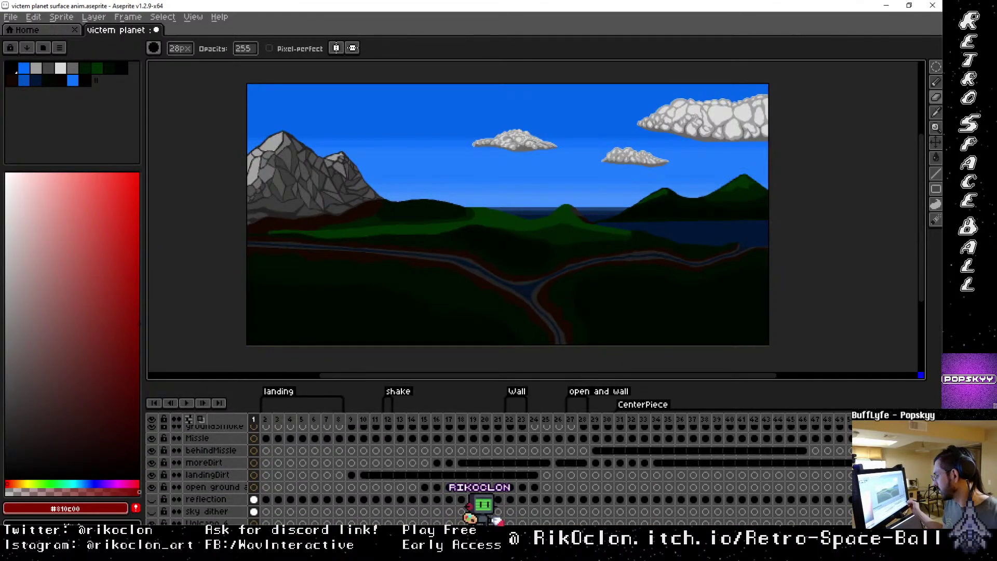
scroll(499, 467, "up", 5)
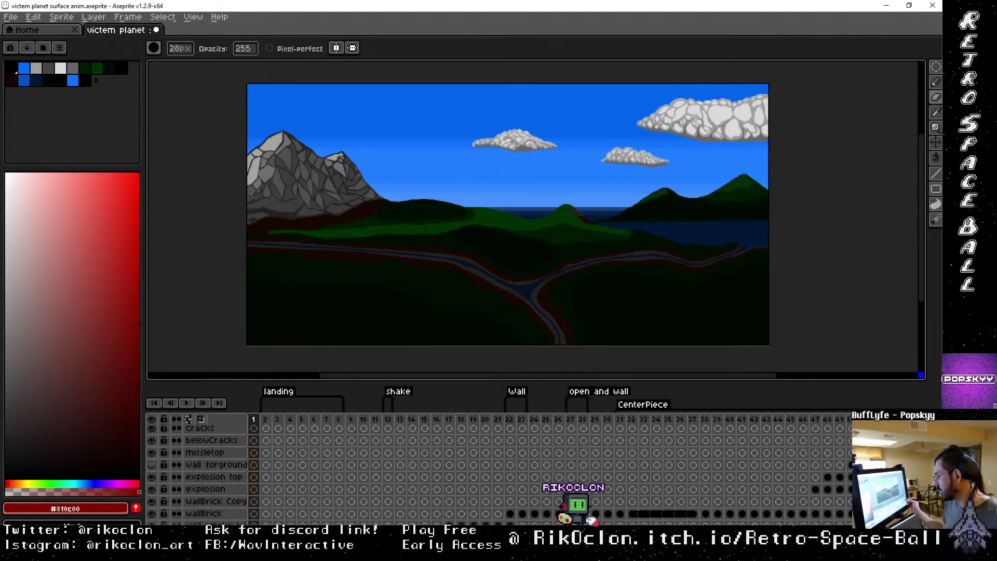
scroll(749, 442, "up", 2)
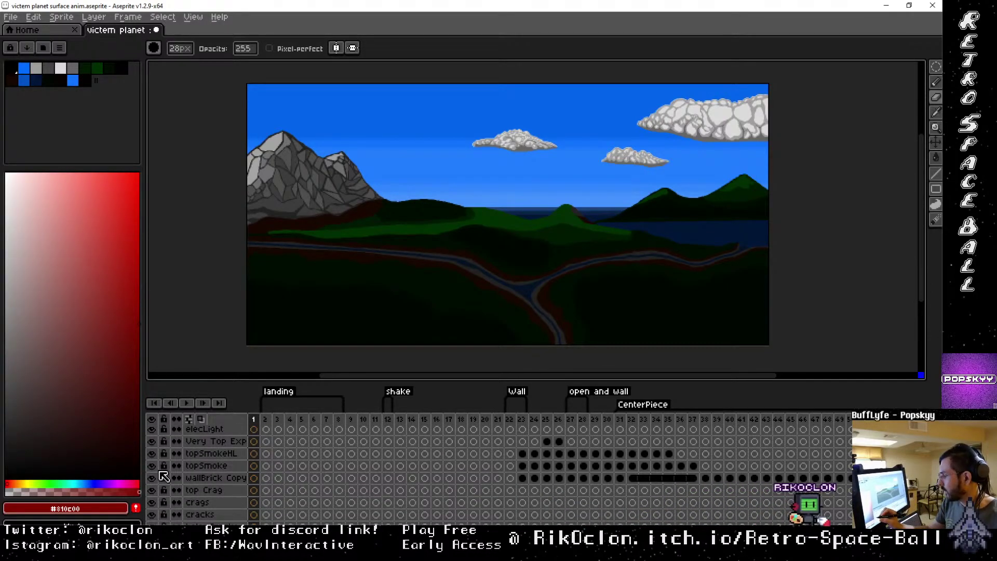
left_click(187, 404)
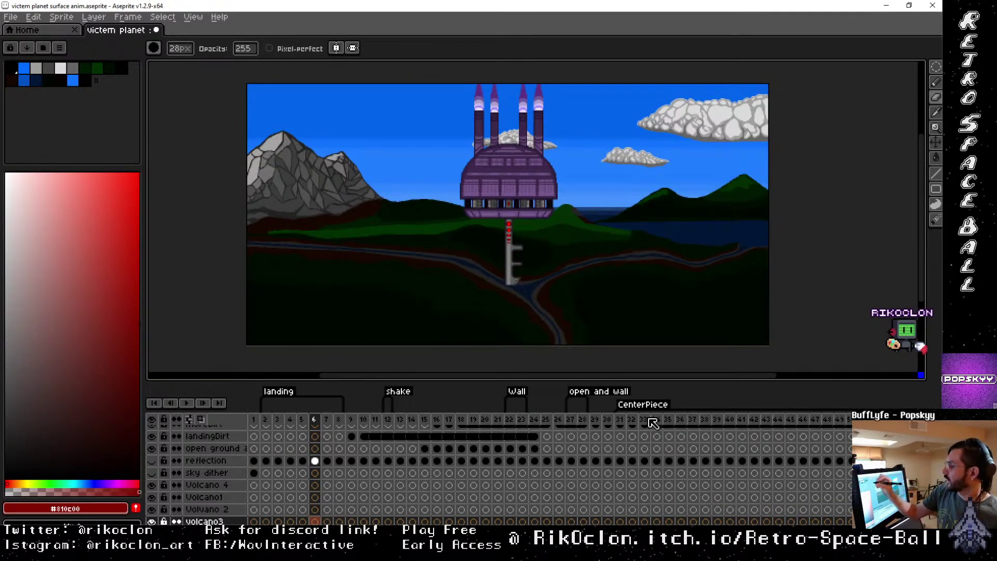
left_click(186, 403)
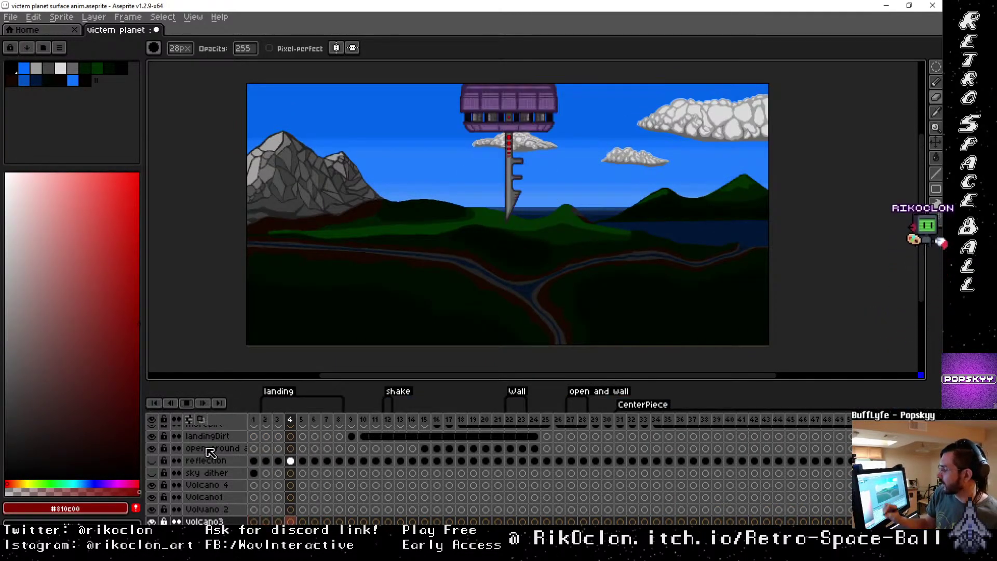